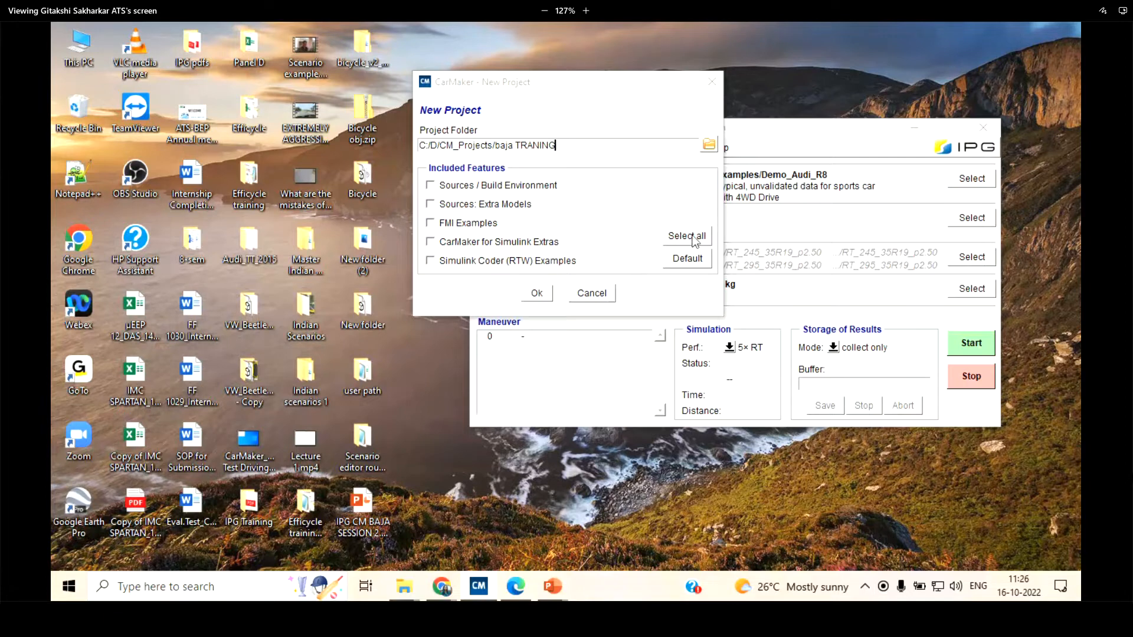
Create the project folder C:/D/CM_Projects/baja TRANING without extra features, discarding the unsaved TestRun
click(536, 293)
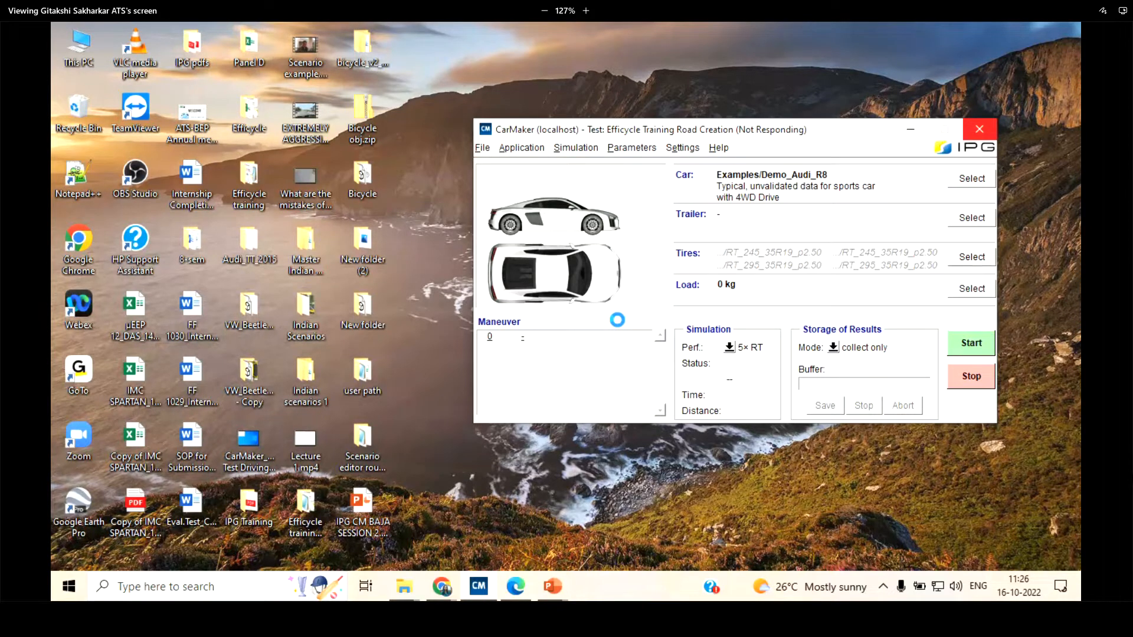
click(542, 359)
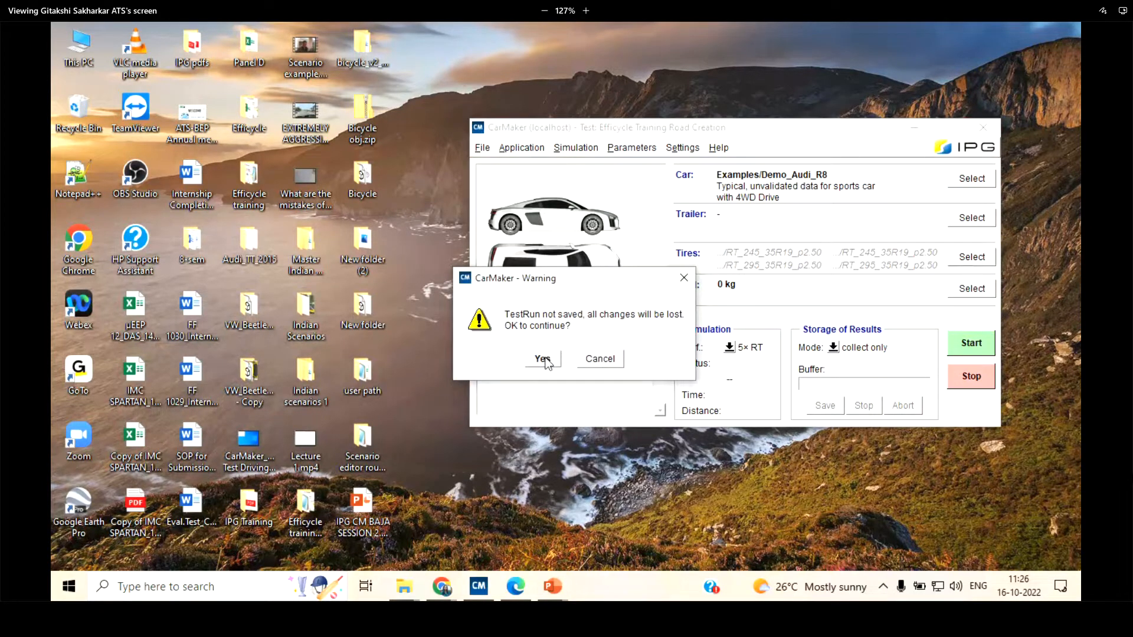
click(481, 152)
click(768, 86)
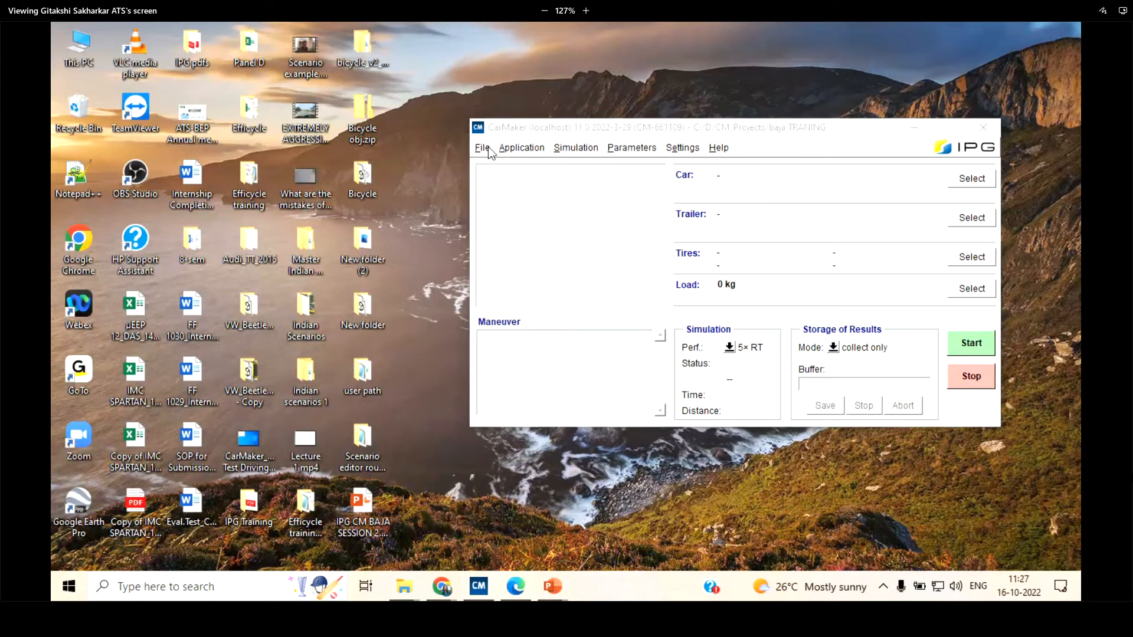
Switch the project folder to C:/D/CM_Projects/Efficycle 2022
click(482, 148)
mouse_move(506, 239)
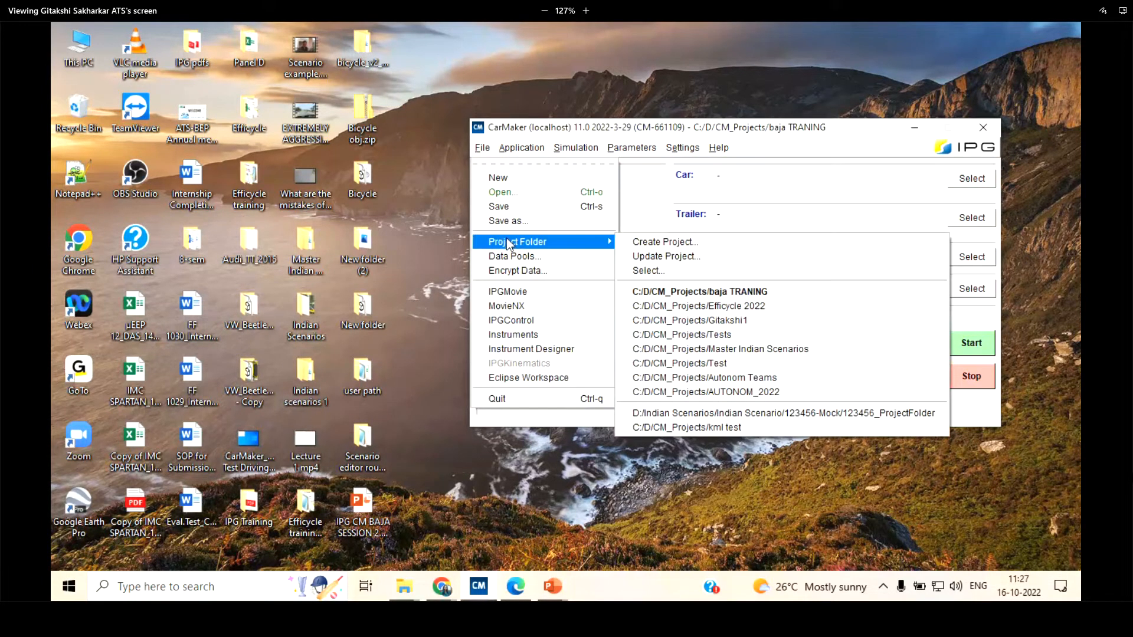
click(698, 305)
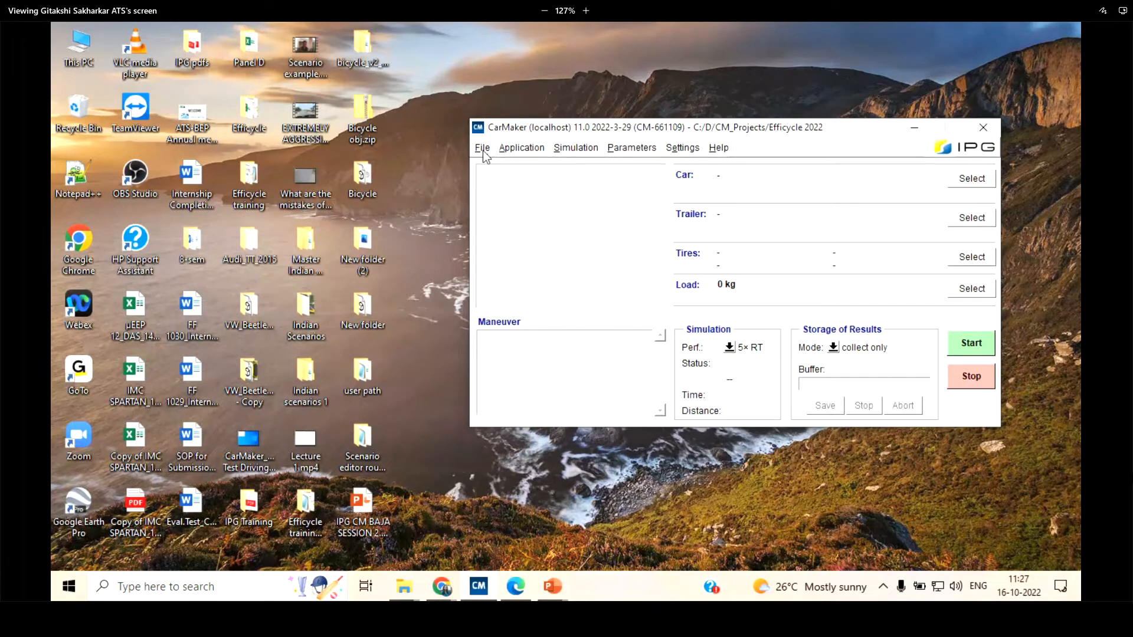
Load the TestRun Efficycle Training Road Creation from the project
click(484, 153)
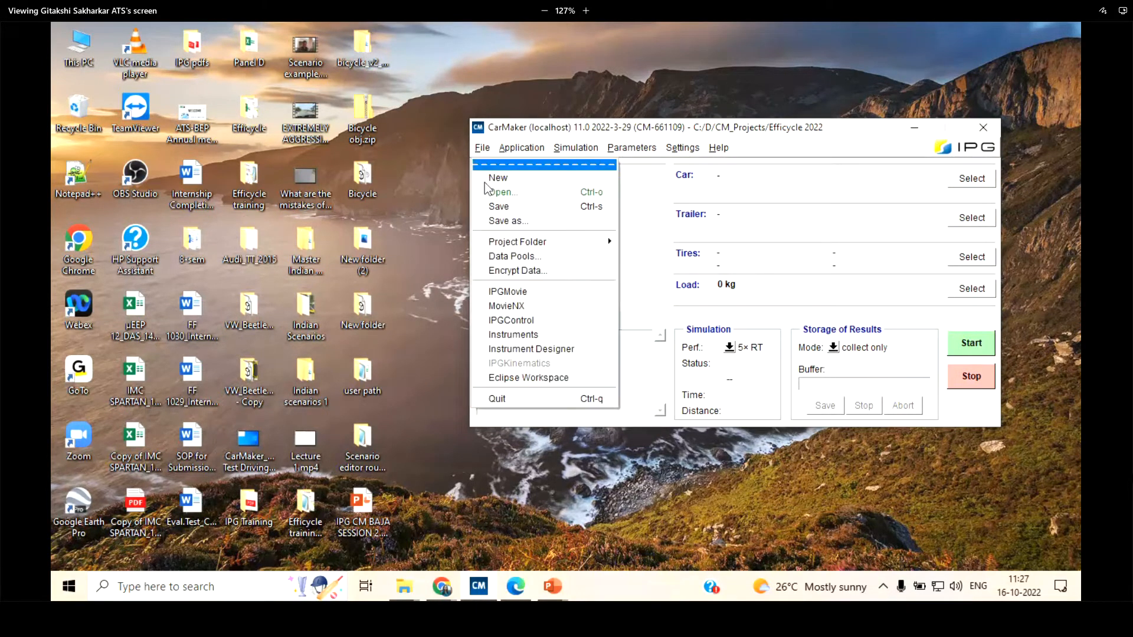
click(495, 192)
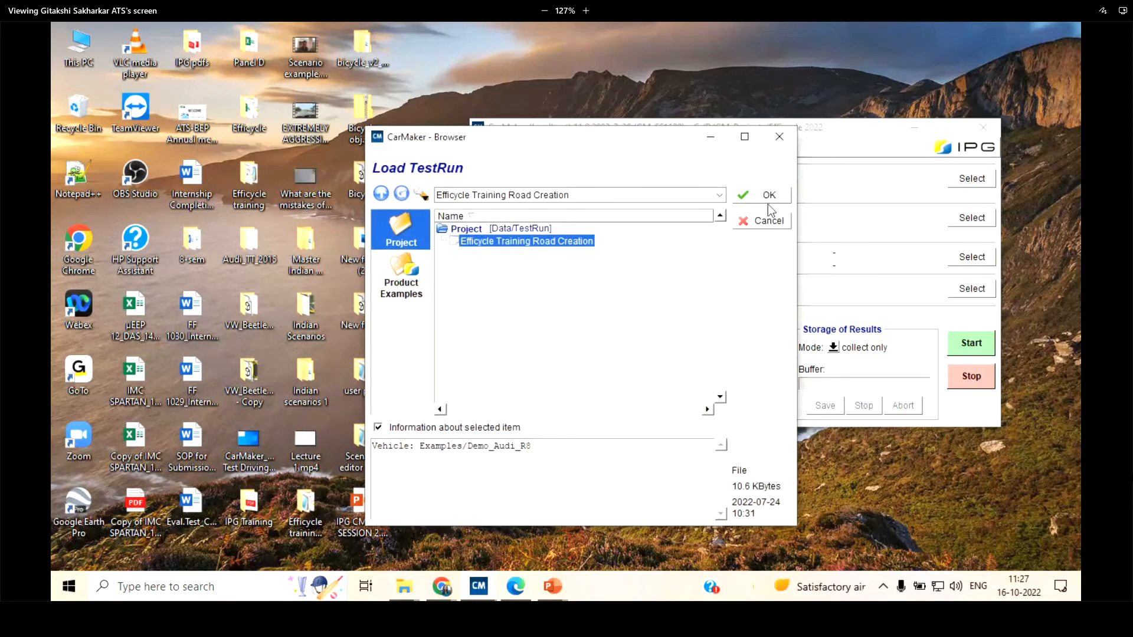
click(767, 195)
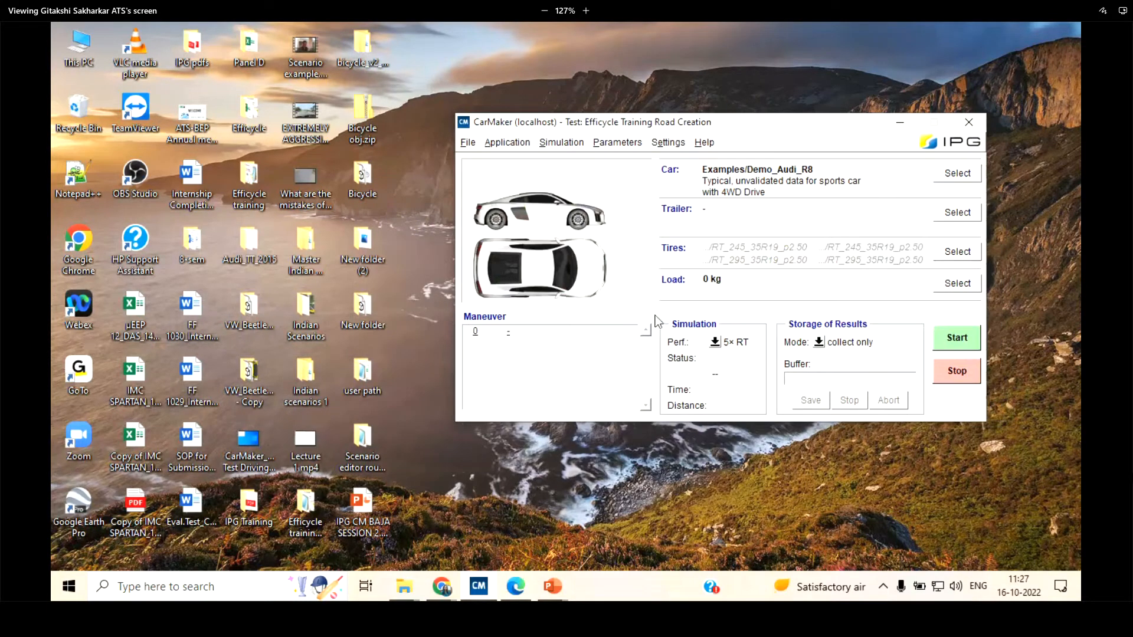
click(563, 144)
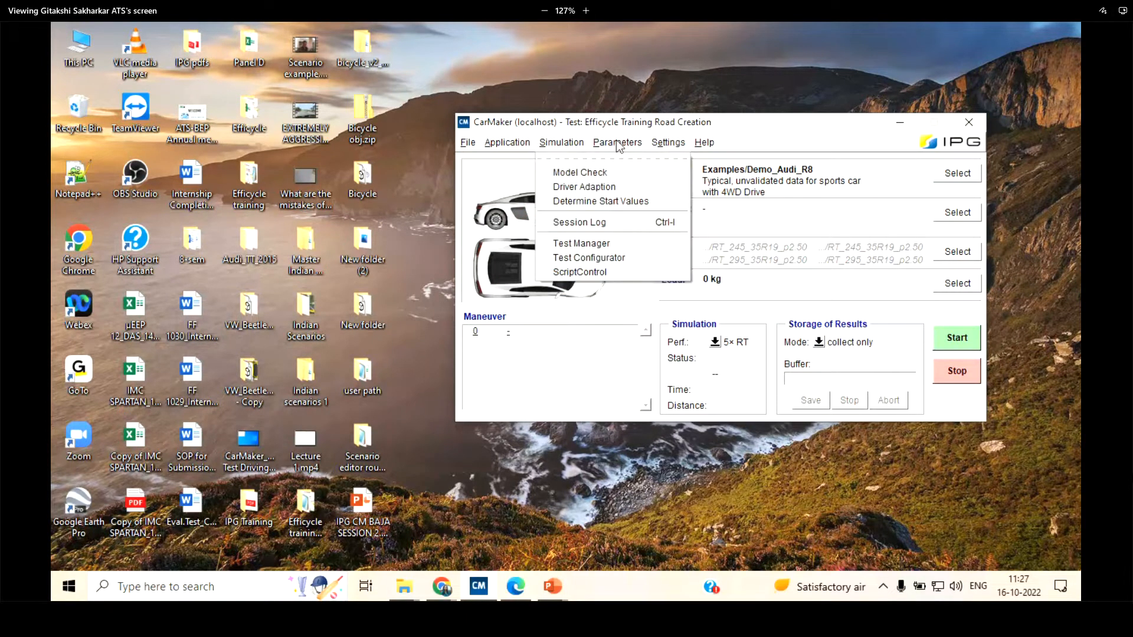
mouse_move(614, 146)
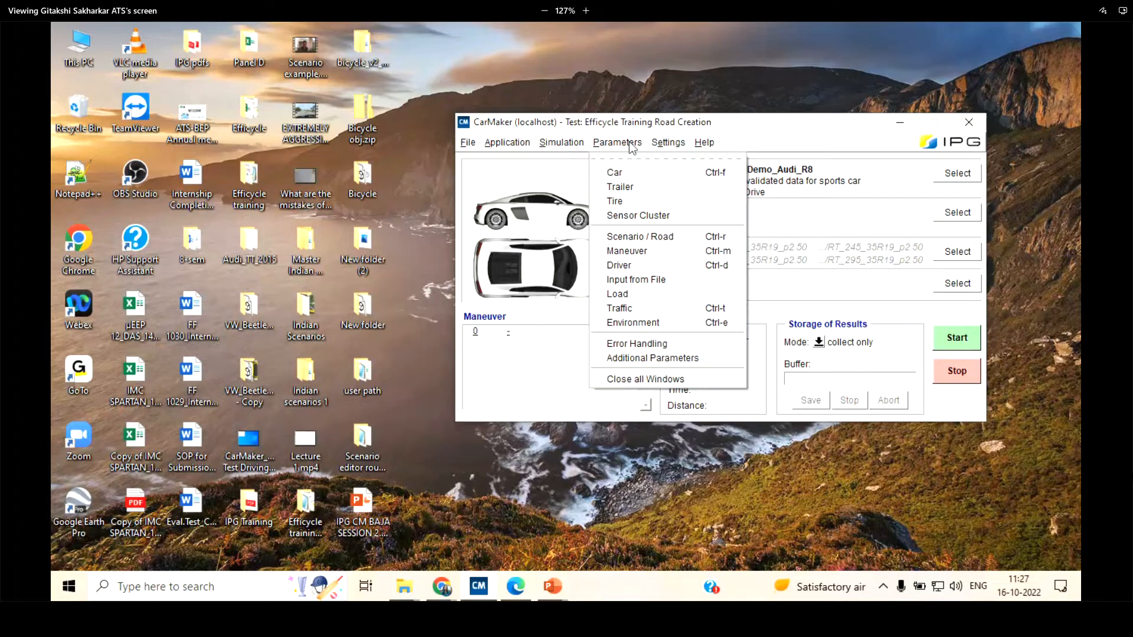
click(705, 238)
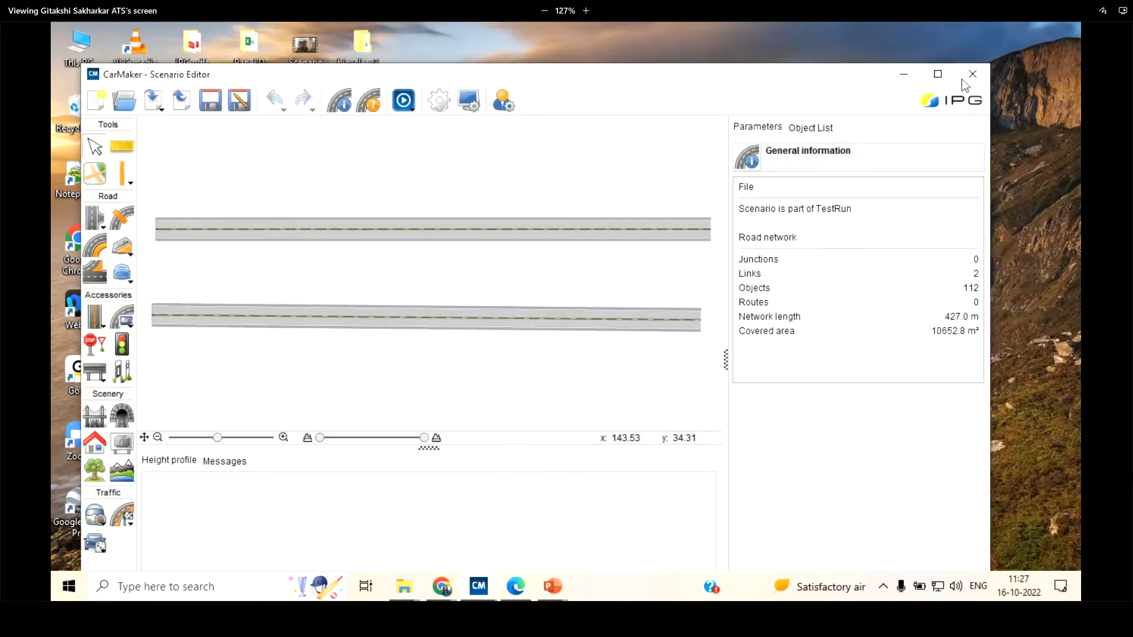
click(962, 79)
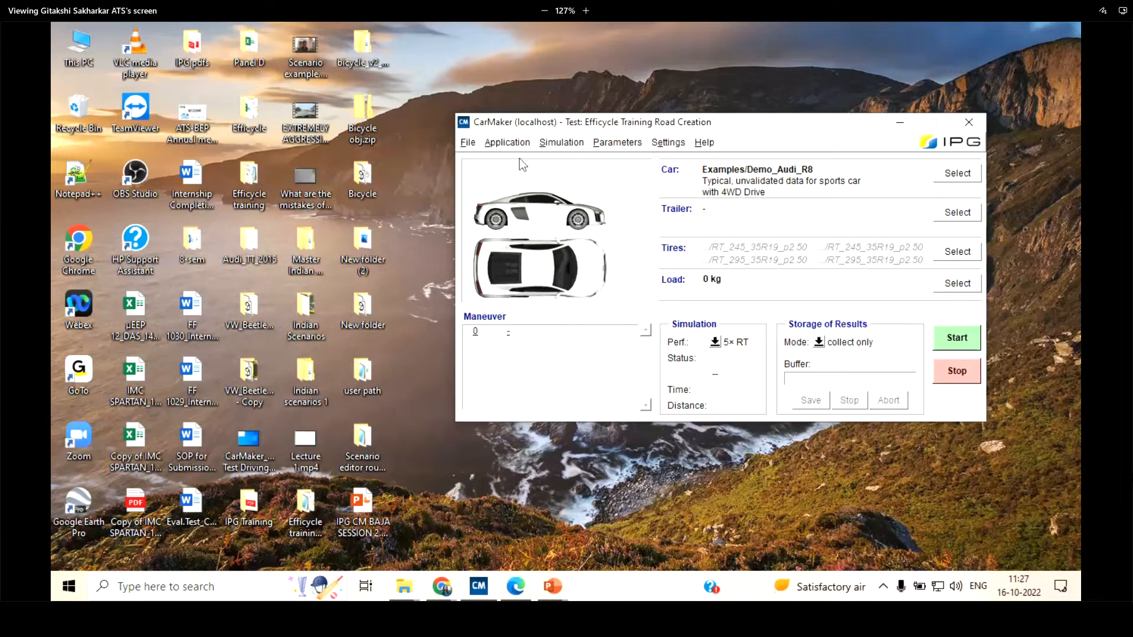
Open the TestRun's road in the Scenario Editor, maximize the window and check the object list
click(618, 144)
click(671, 239)
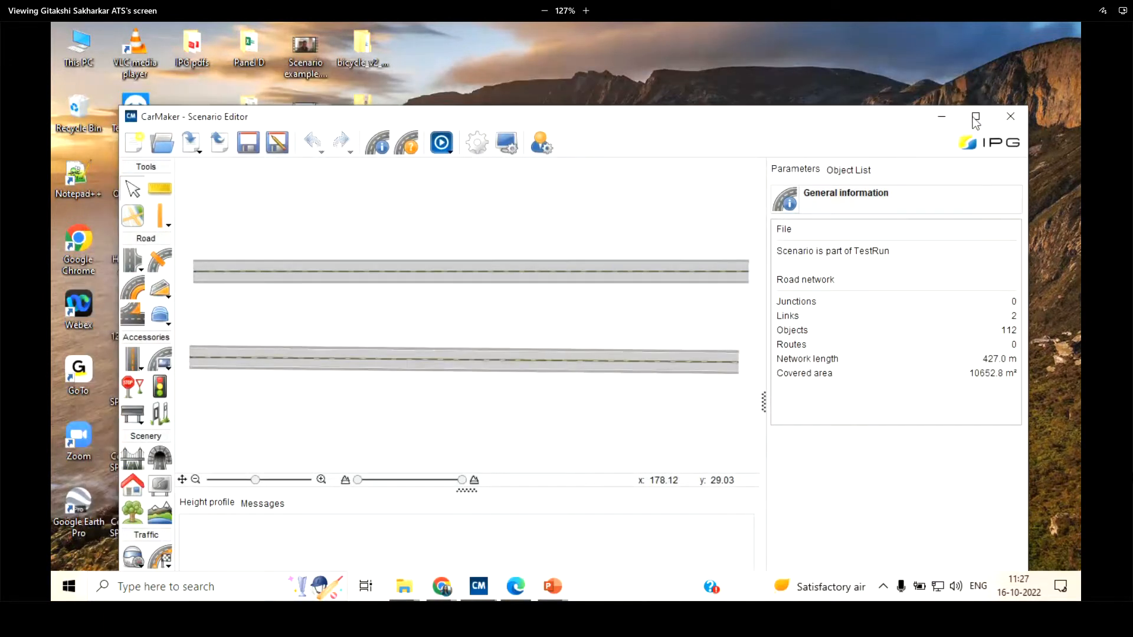
click(937, 74)
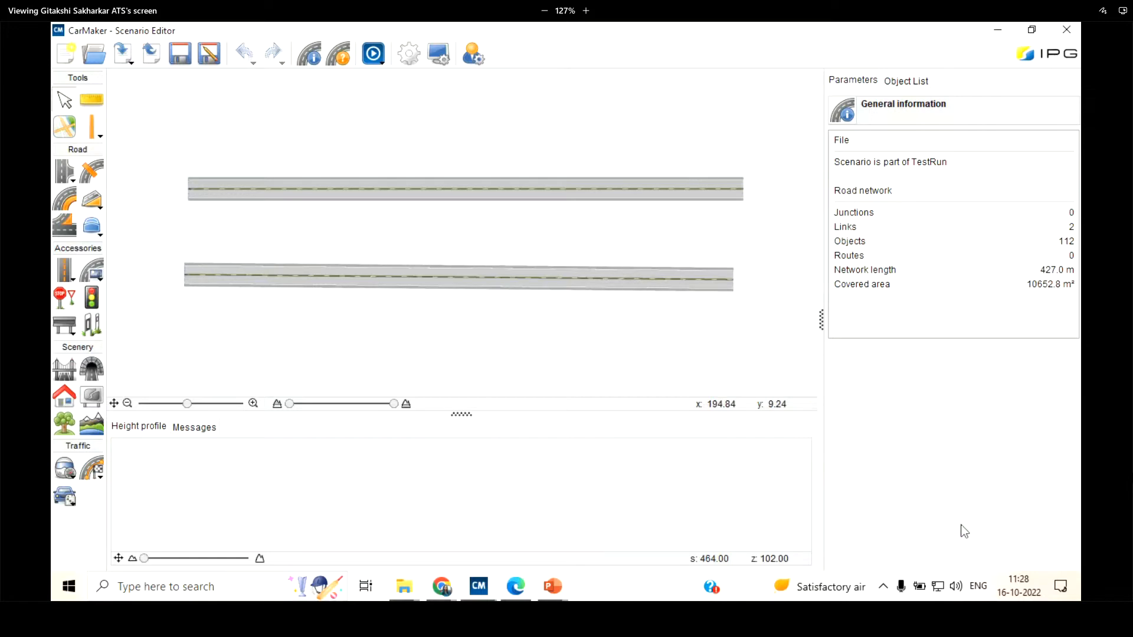
click(912, 83)
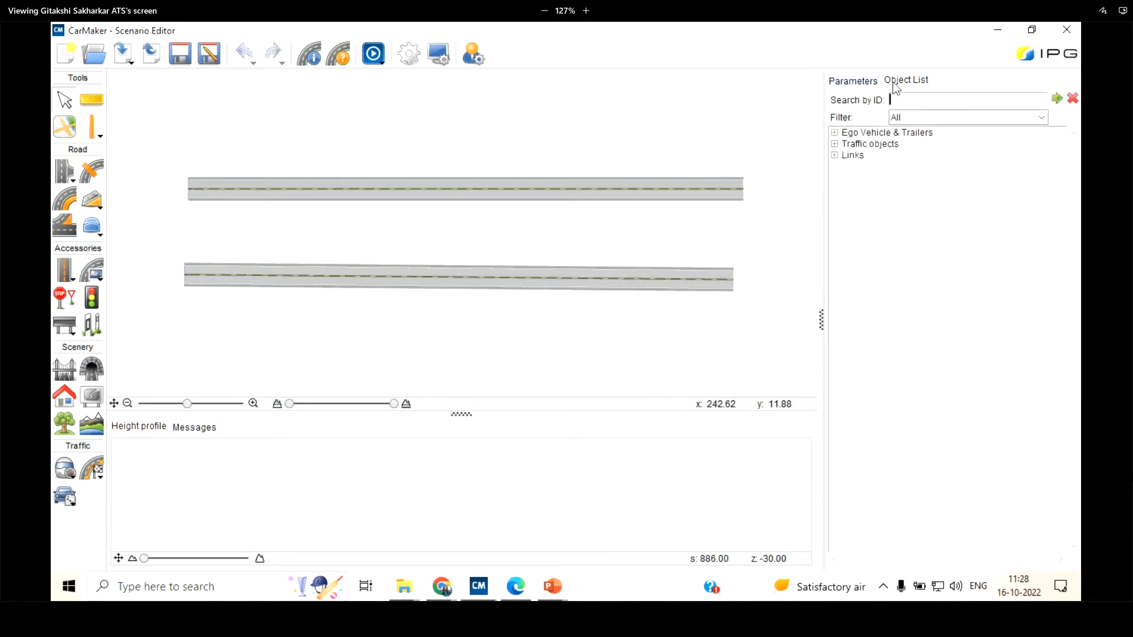
click(869, 83)
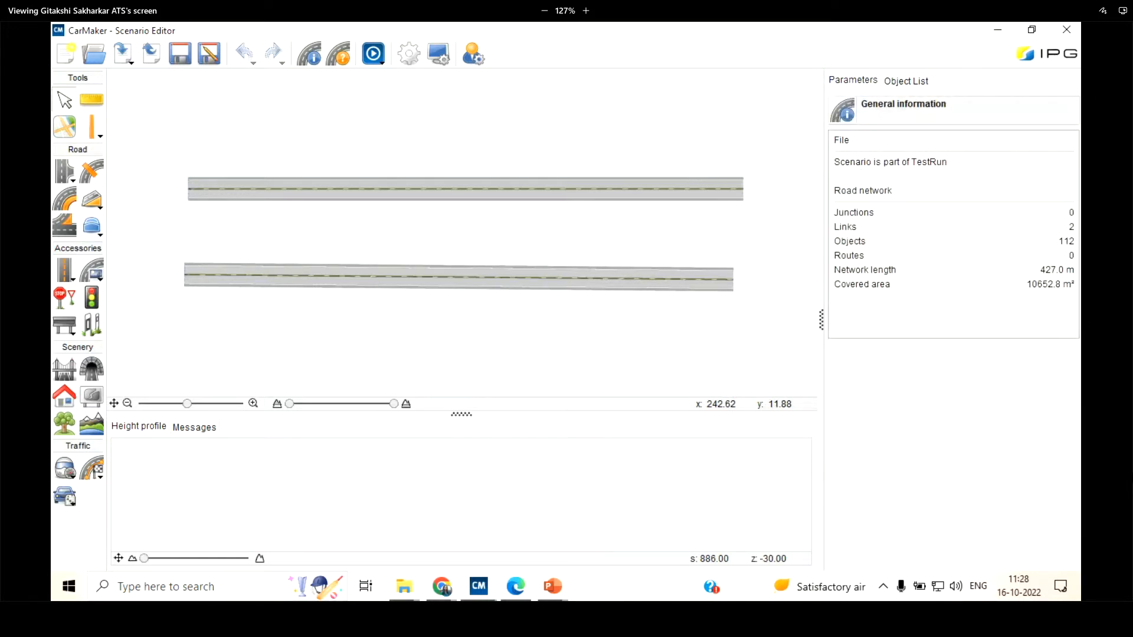
Start a new road definition and load the project road file Test A.rd5 into the Scenario Editor
click(62, 54)
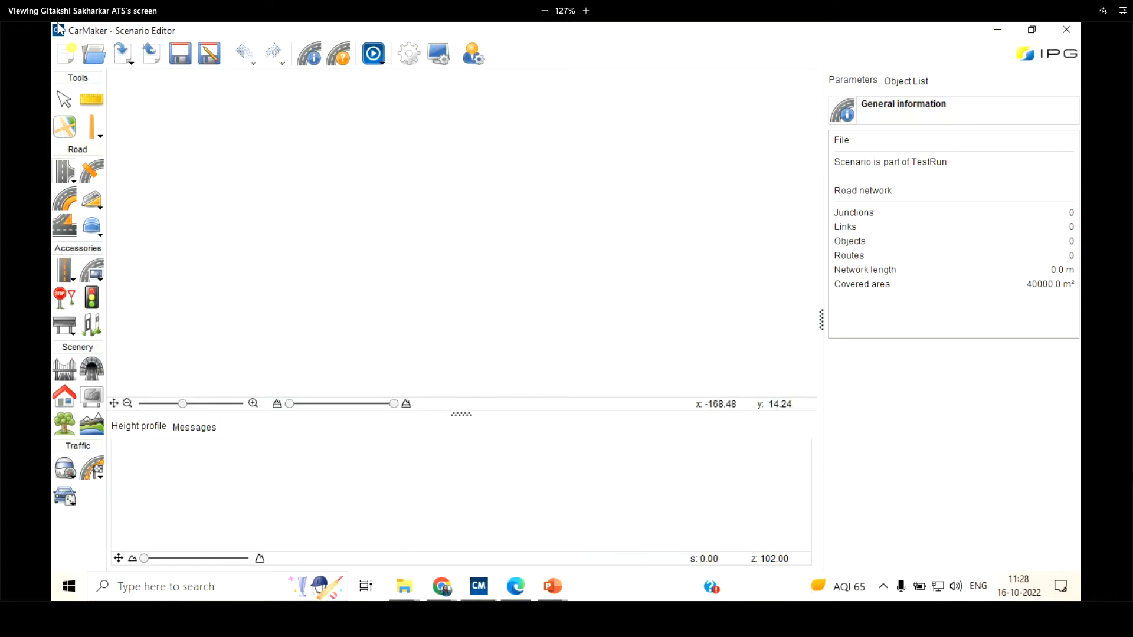
click(93, 56)
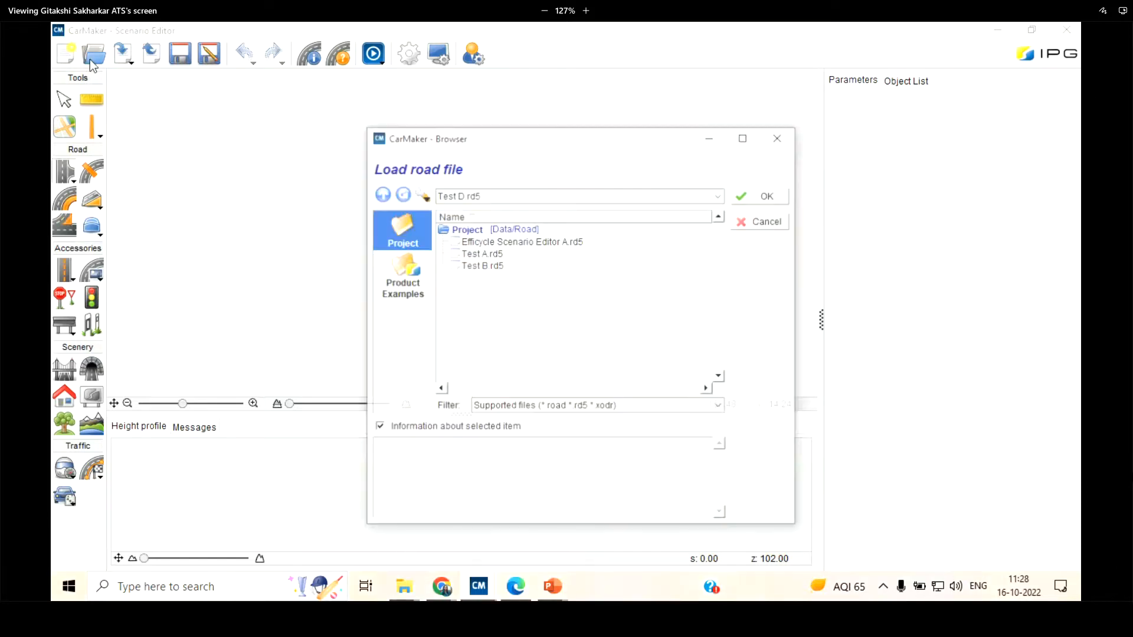
drag(611, 143, 592, 126)
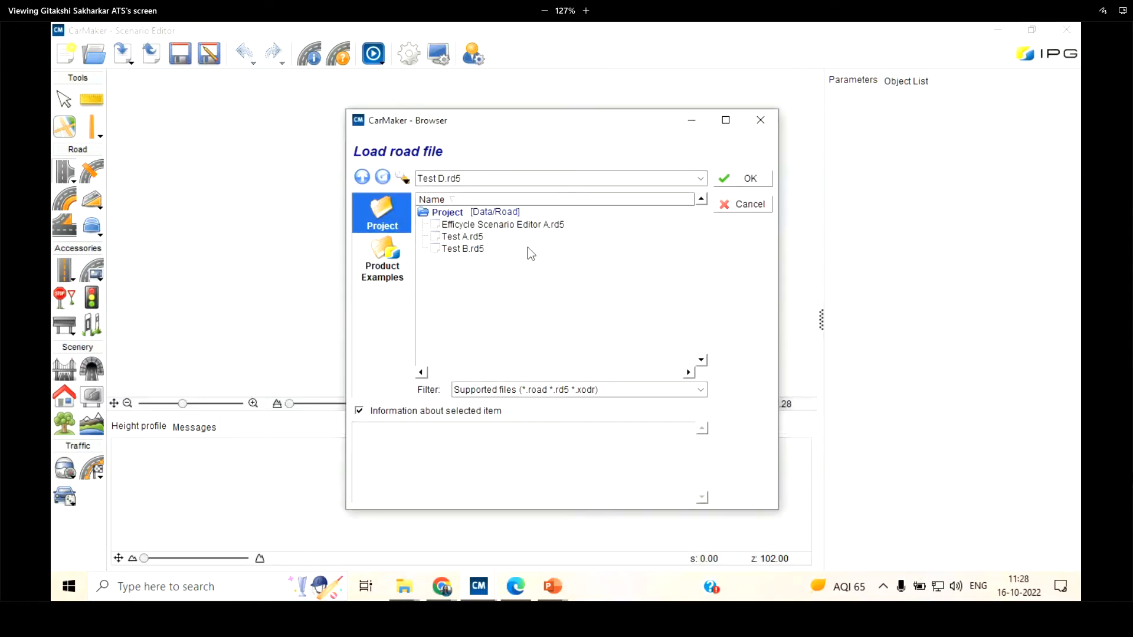
click(462, 249)
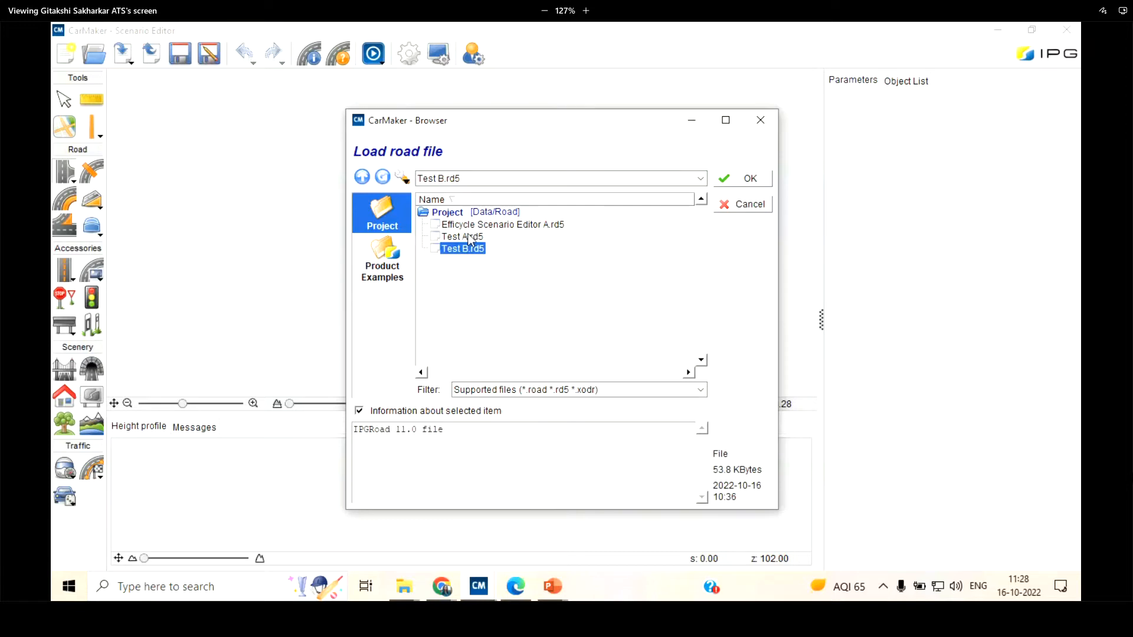
click(472, 237)
click(475, 247)
click(473, 238)
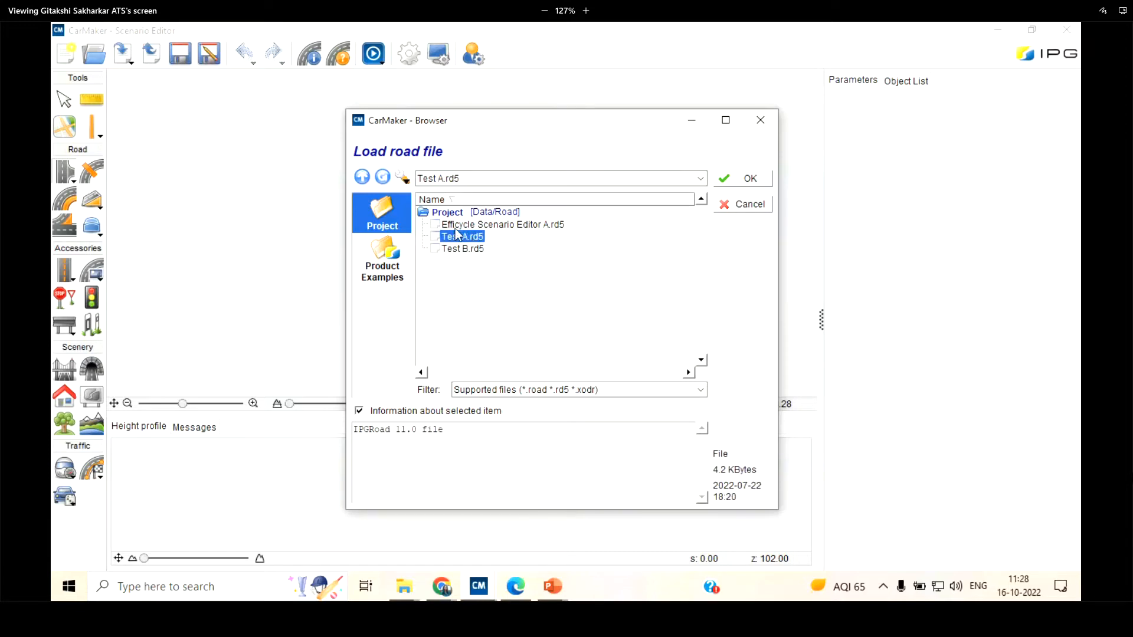
click(749, 178)
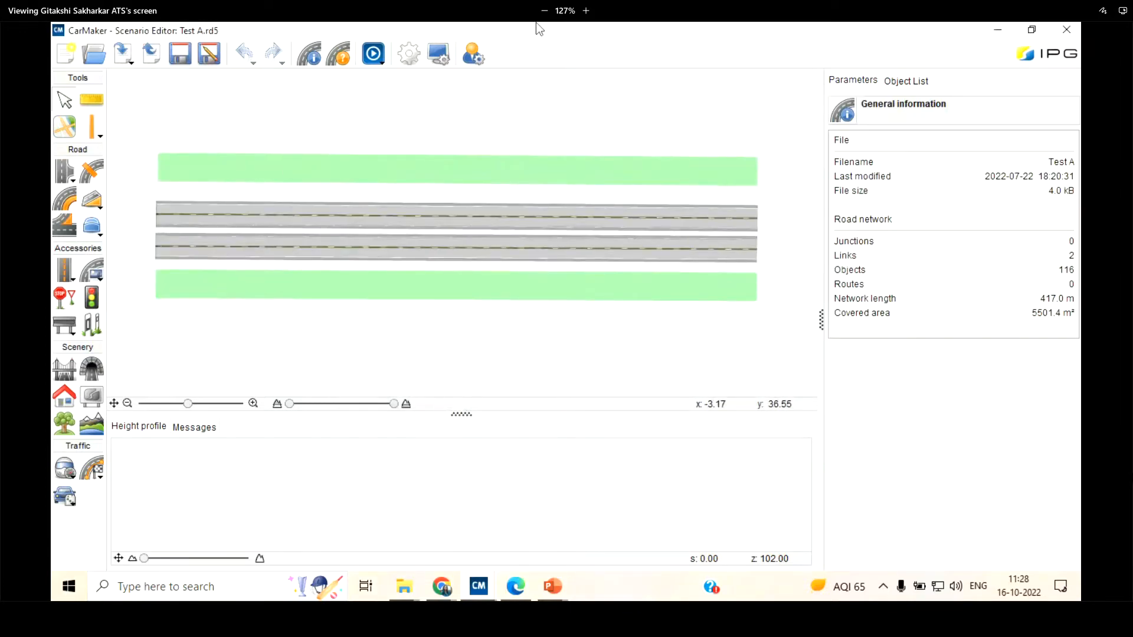
Import the road definition from the project road file Efficycle Scenario Editor A.rd5
click(125, 59)
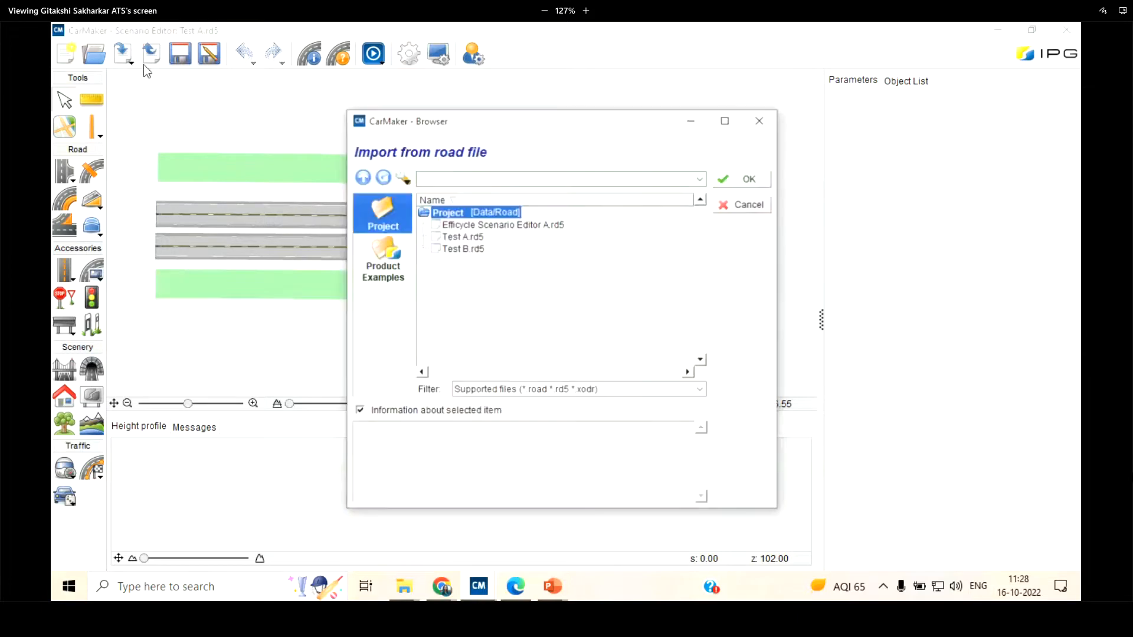
click(450, 238)
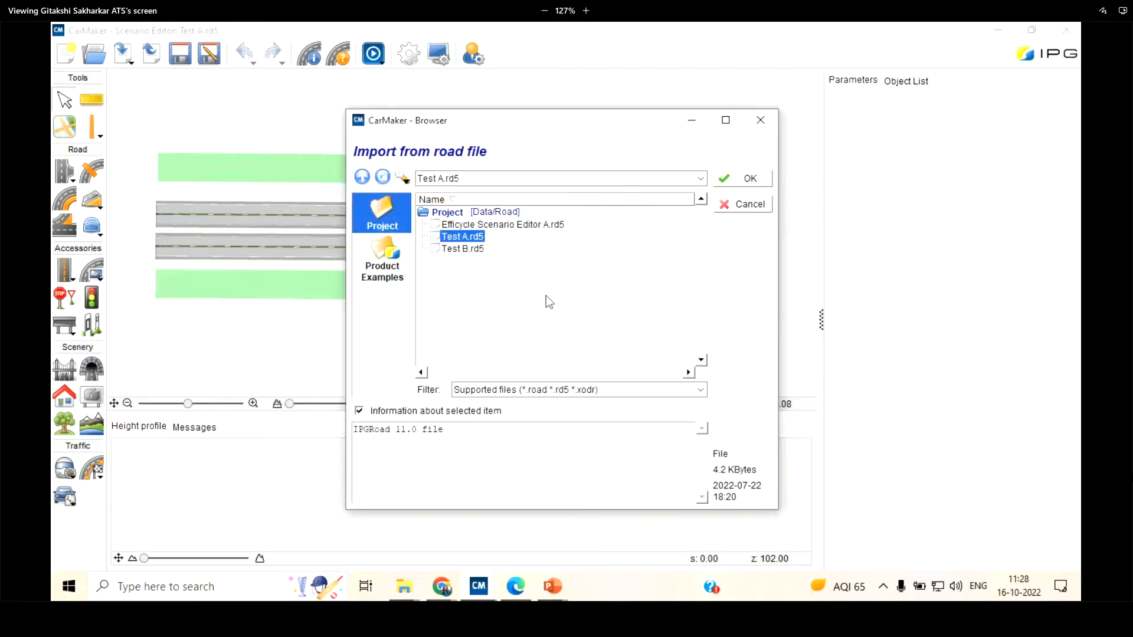
click(475, 249)
click(472, 236)
click(481, 225)
click(735, 183)
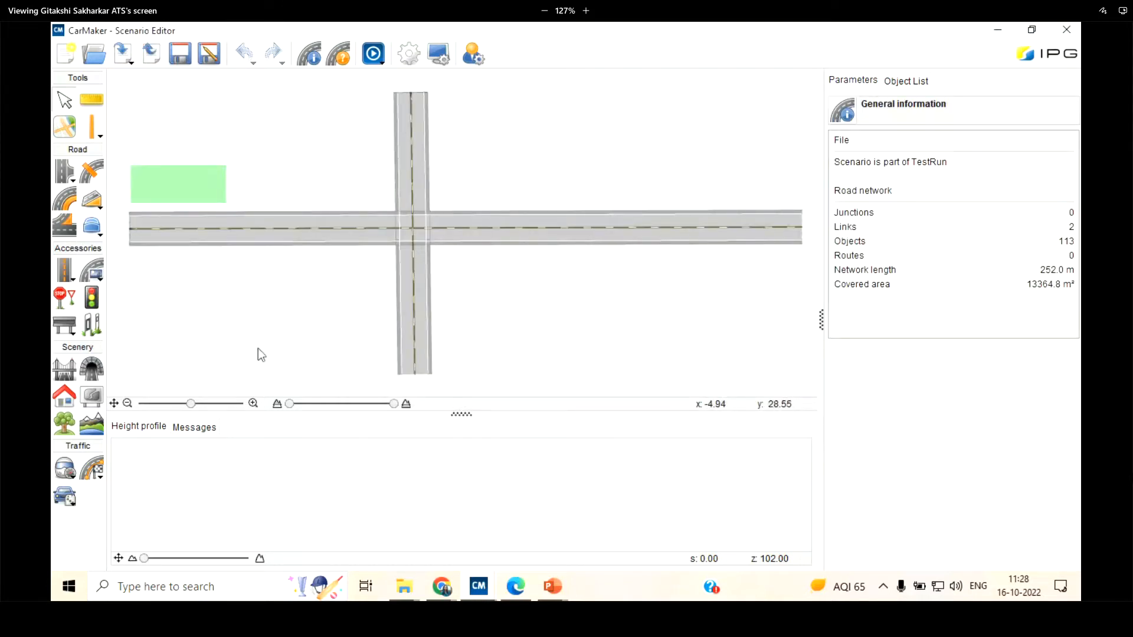
Look at the dialogs for exporting the road definition and saving the road file under another name, cancelling each
click(159, 60)
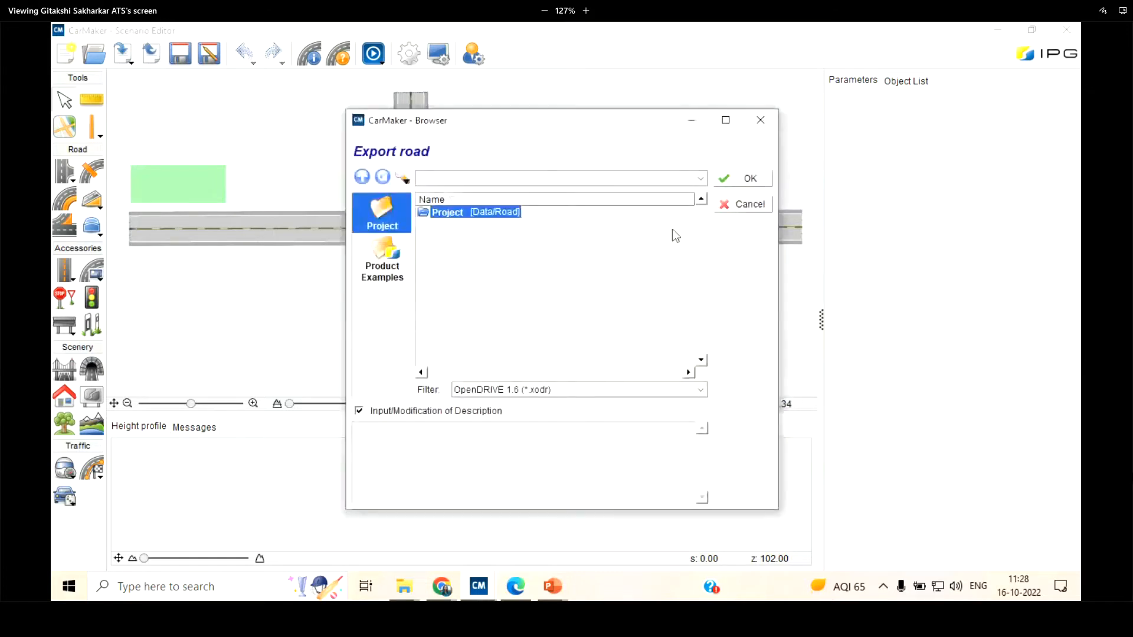
click(763, 204)
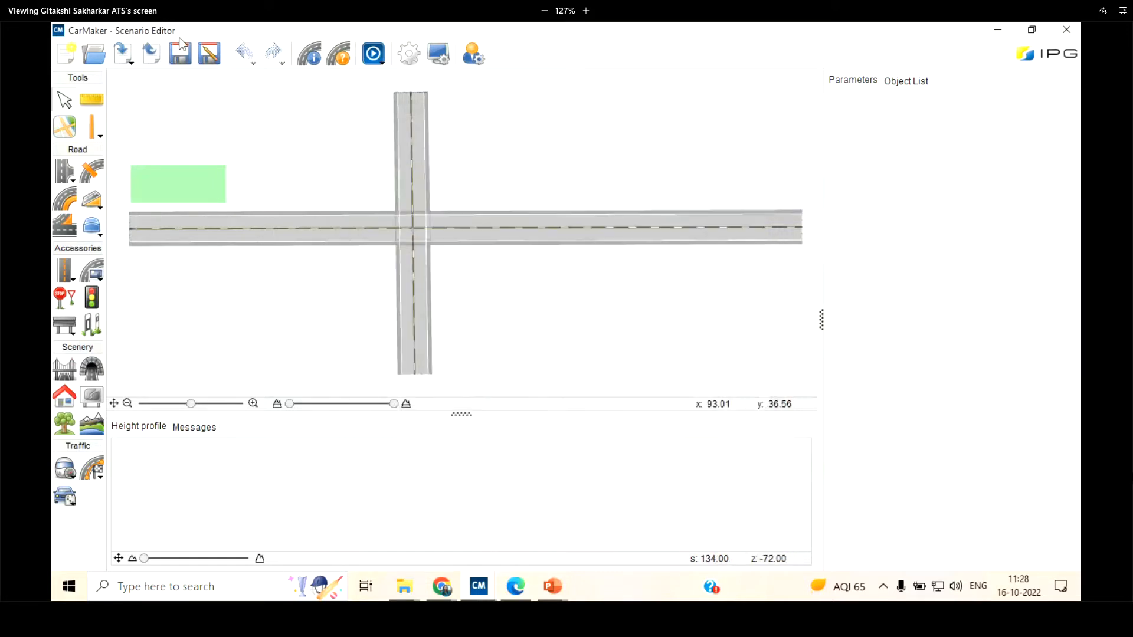
click(210, 60)
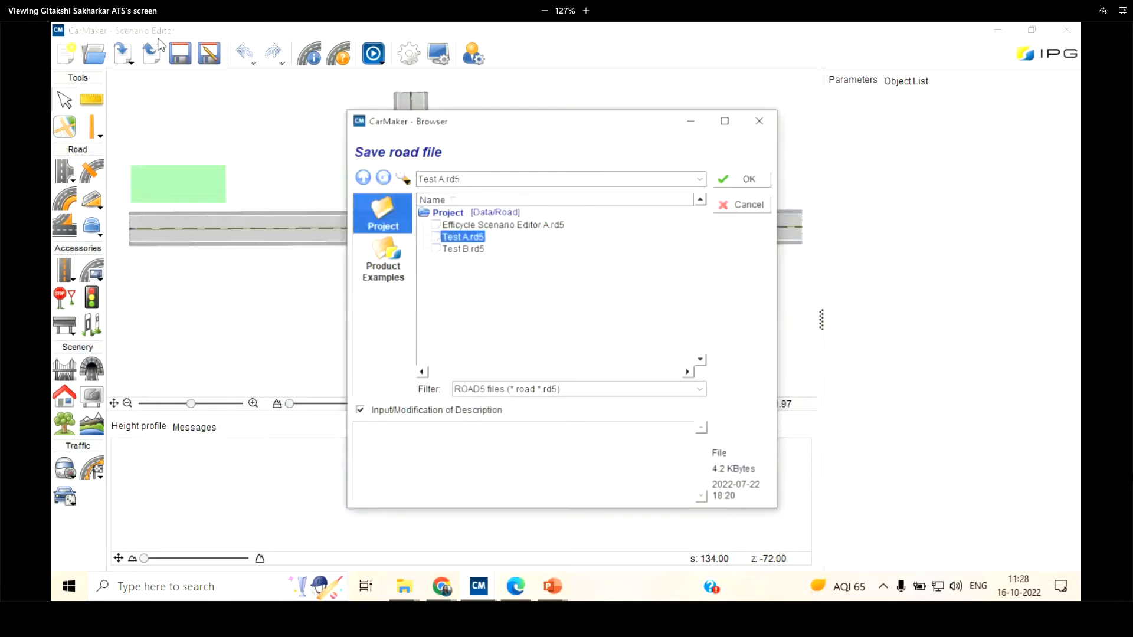
click(747, 205)
scroll(461, 133, down, 2)
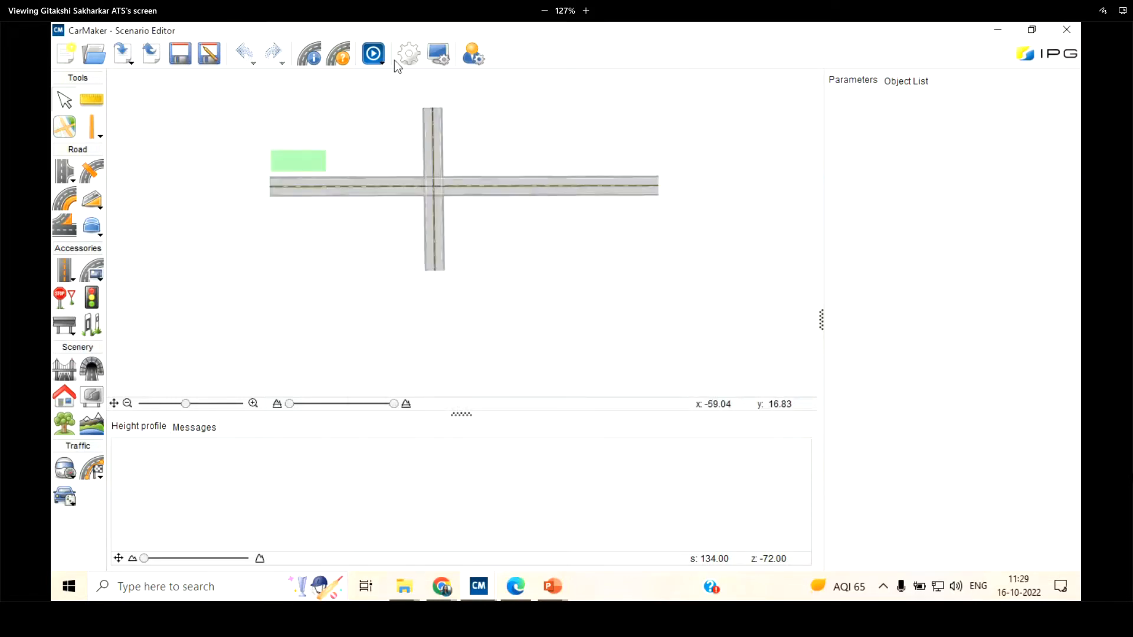
scroll(352, 72, up, 2)
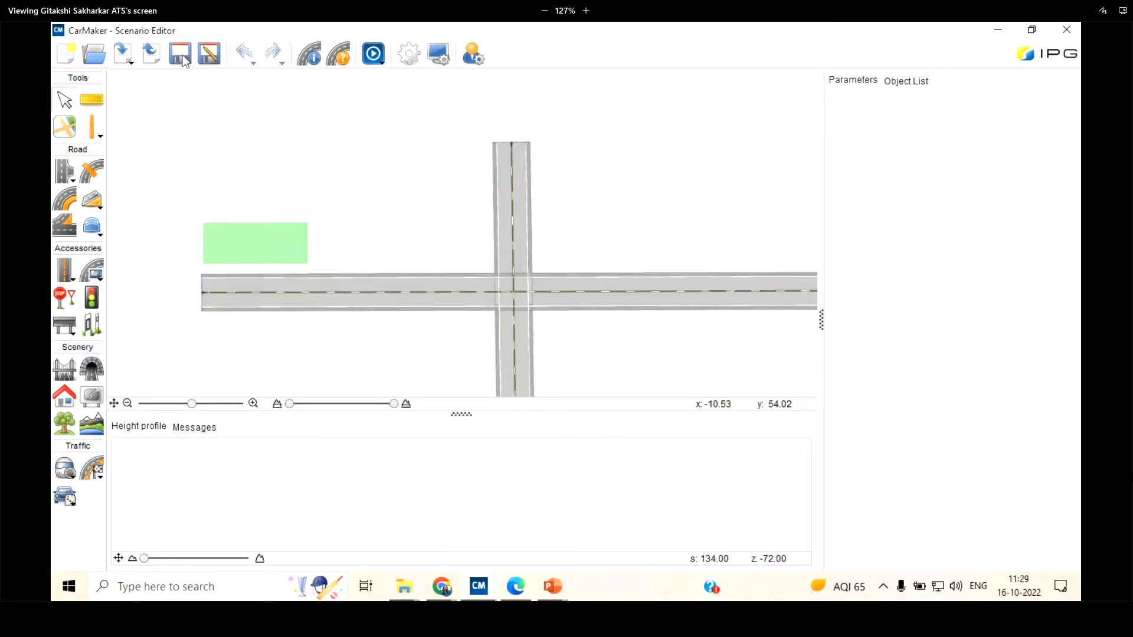
click(218, 60)
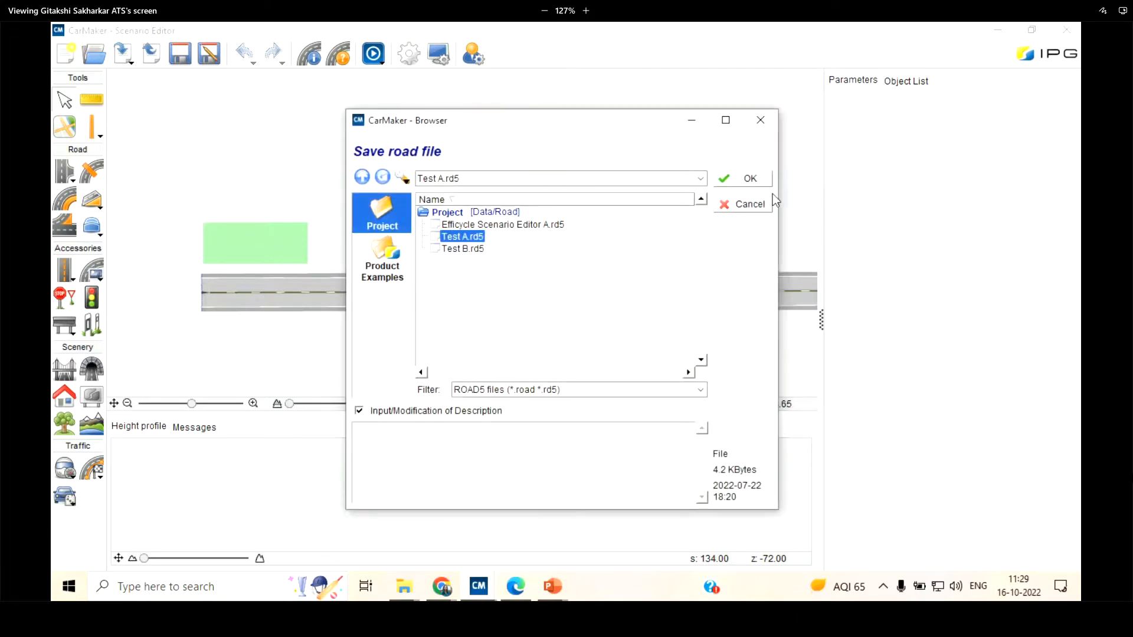
click(747, 202)
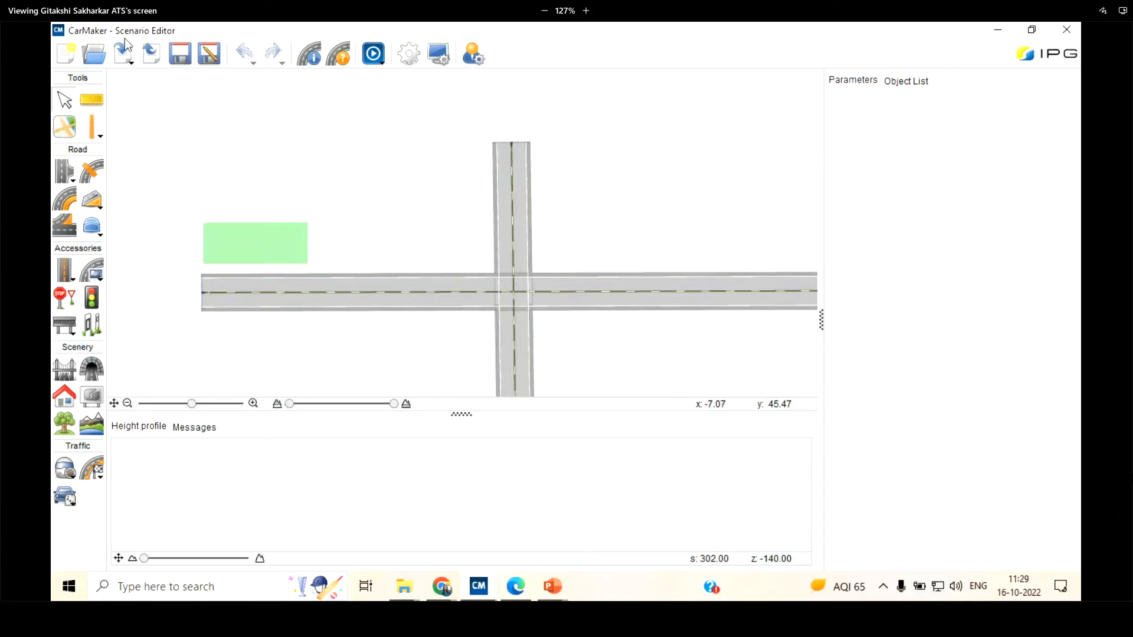
Minimize the Scenario Editor and select the Efficycle training - Copy folder on the refreshed desktop
click(1002, 25)
right_click(737, 491)
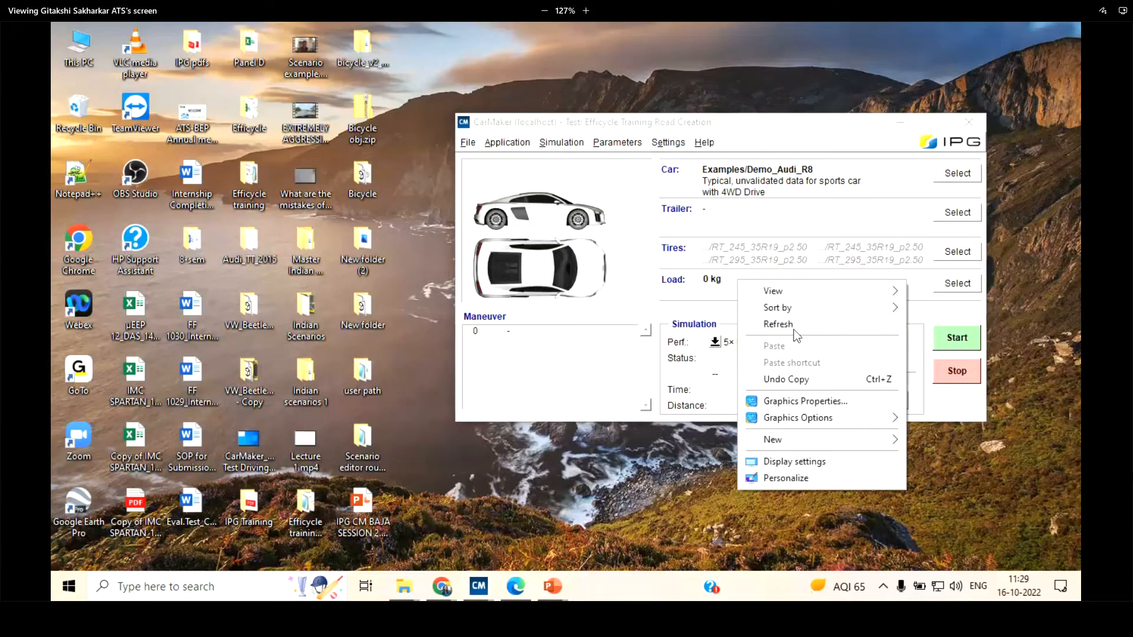
click(798, 326)
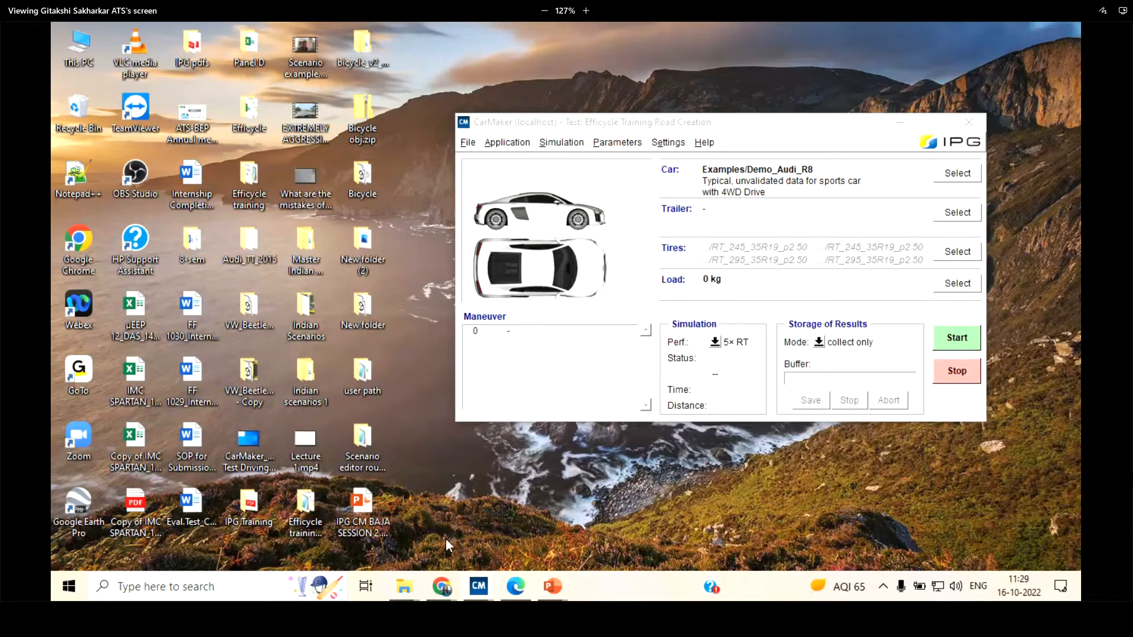
click(307, 521)
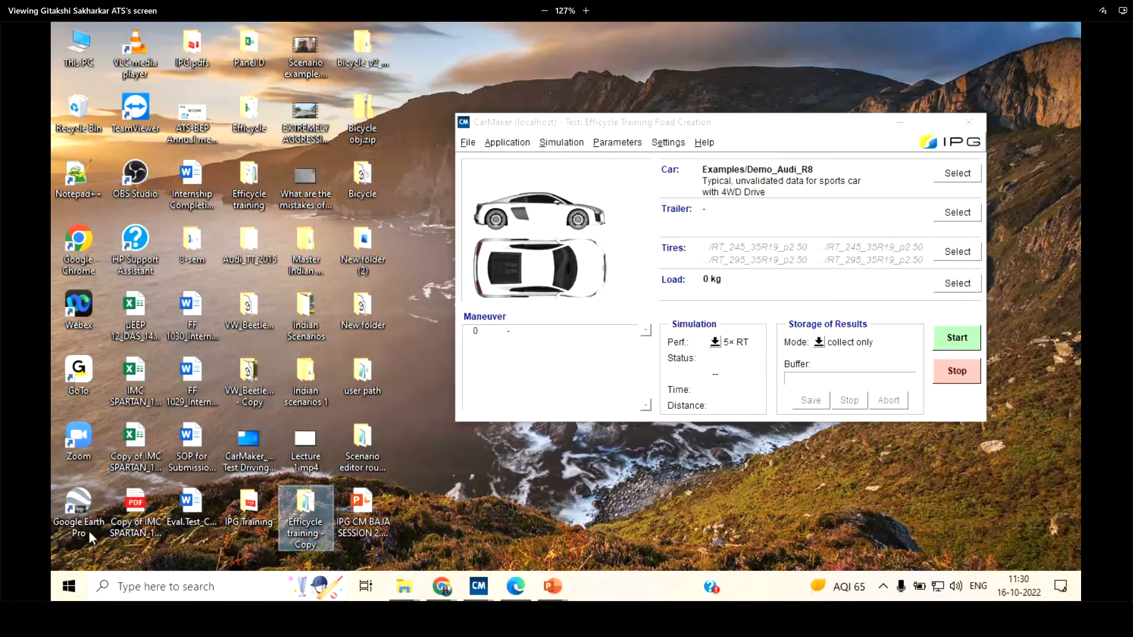
Open the Efficycle training - Copy folder, select the road file Test C.rd5 and minimize the folder window
double_click(313, 526)
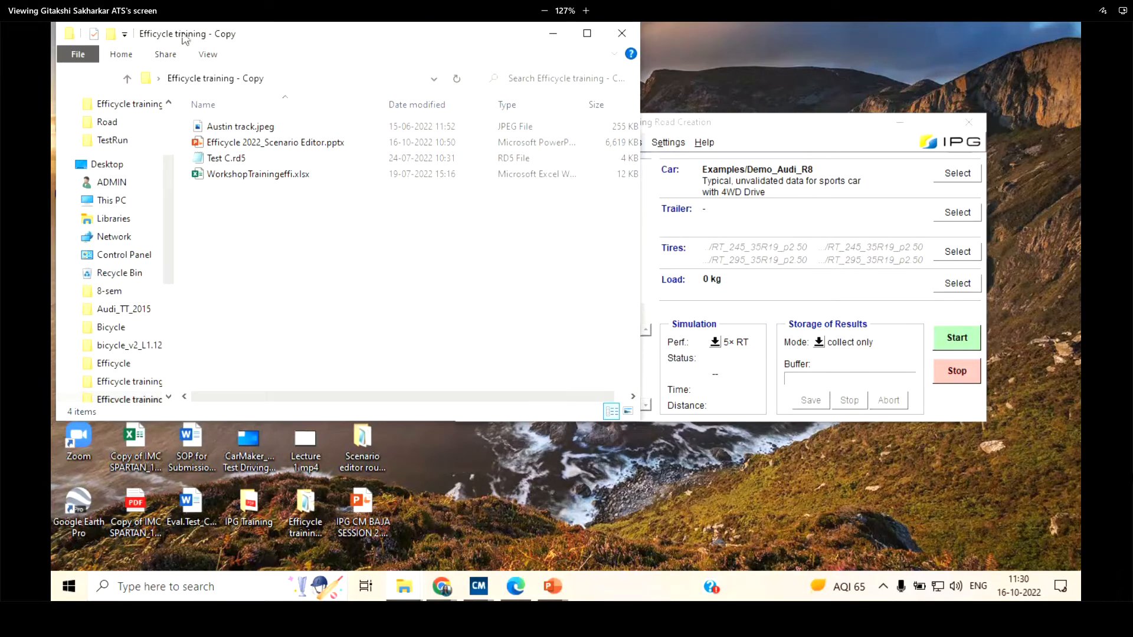
drag(185, 39, 185, 143)
click(266, 269)
drag(377, 145, 675, 140)
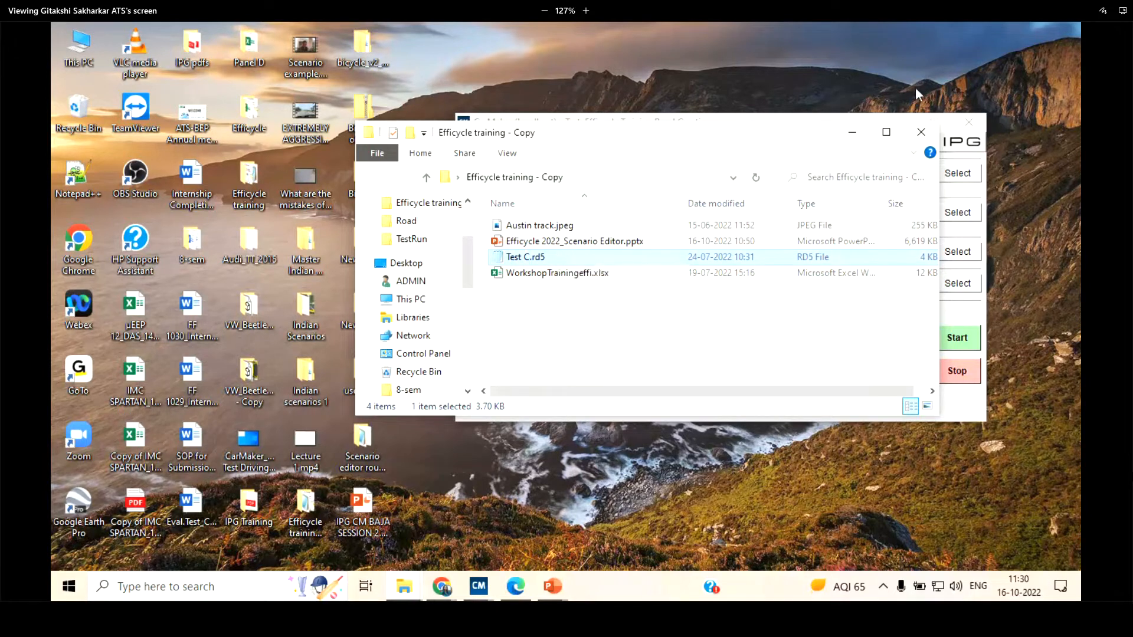
click(850, 137)
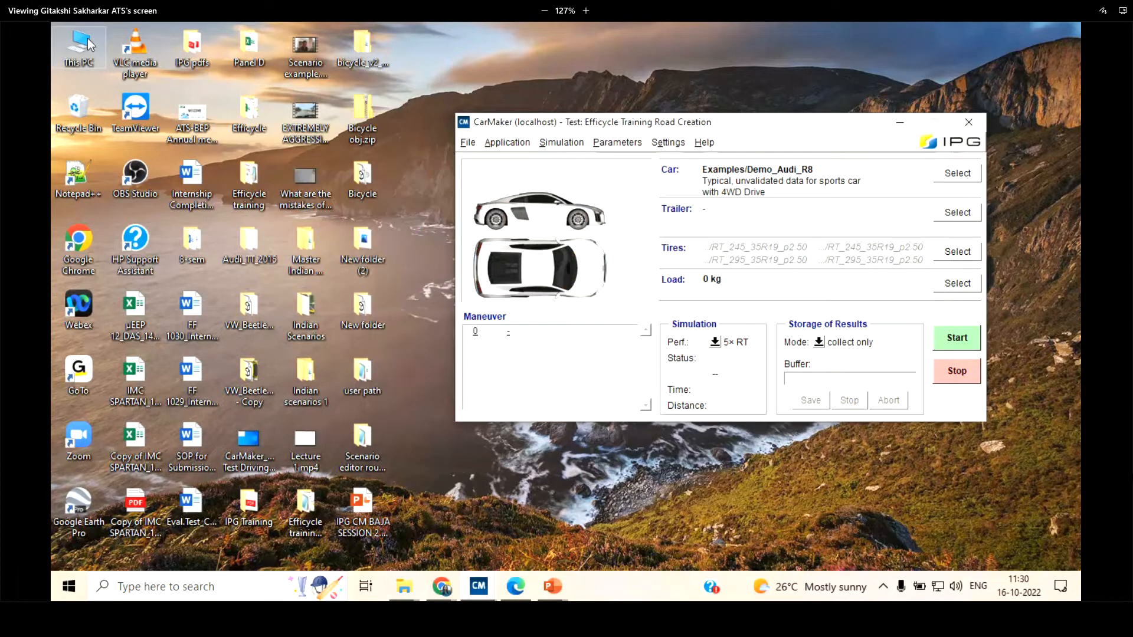
Browse on Local Disk (C:) to the project's road folder, D > CM_Projects > Efficycle 2022 > Data > Road
double_click(79, 46)
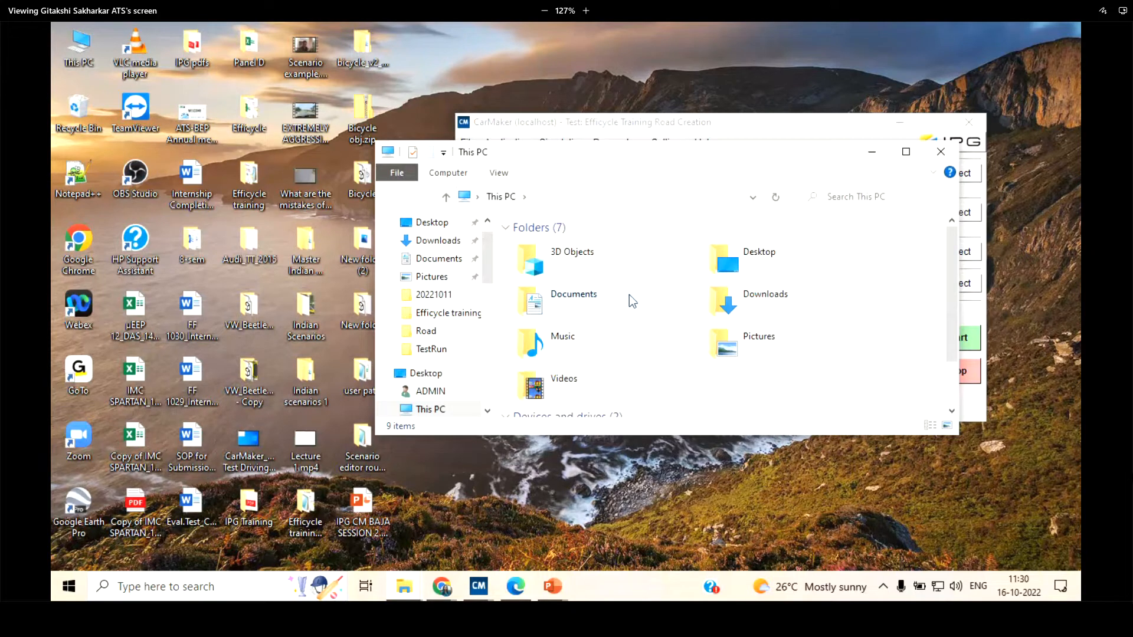
drag(691, 459, 689, 553)
double_click(592, 448)
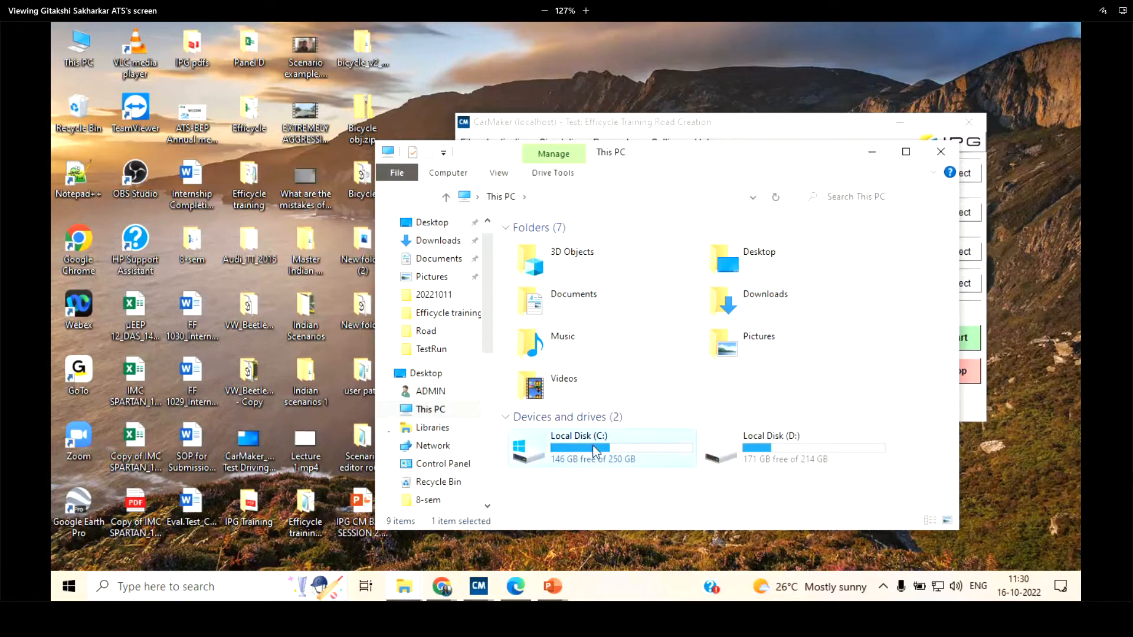
double_click(564, 292)
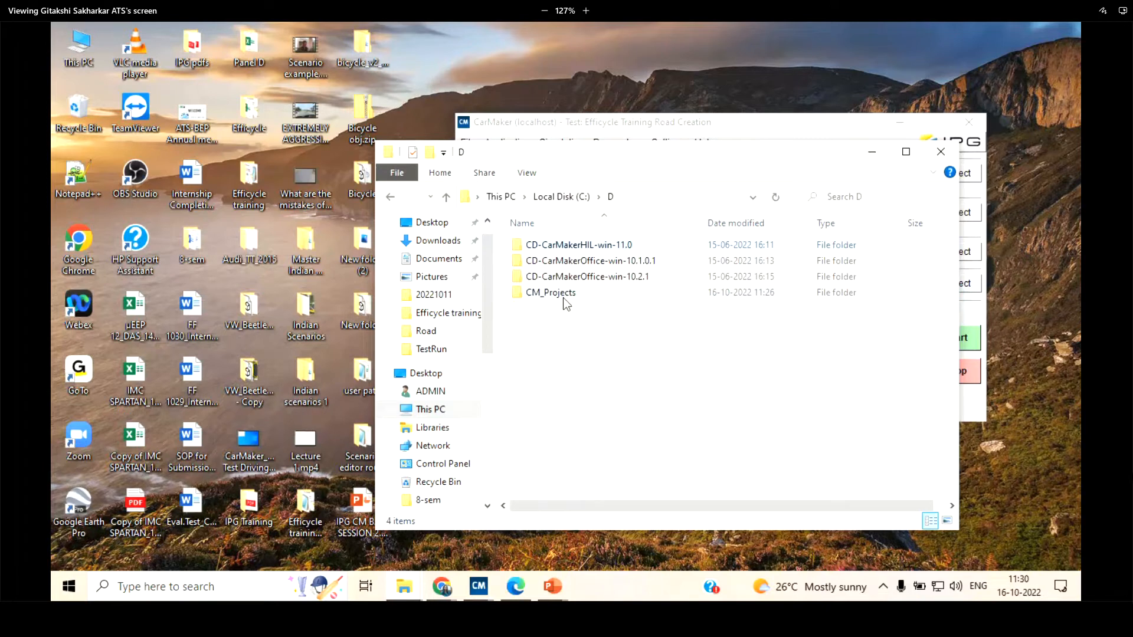
double_click(584, 295)
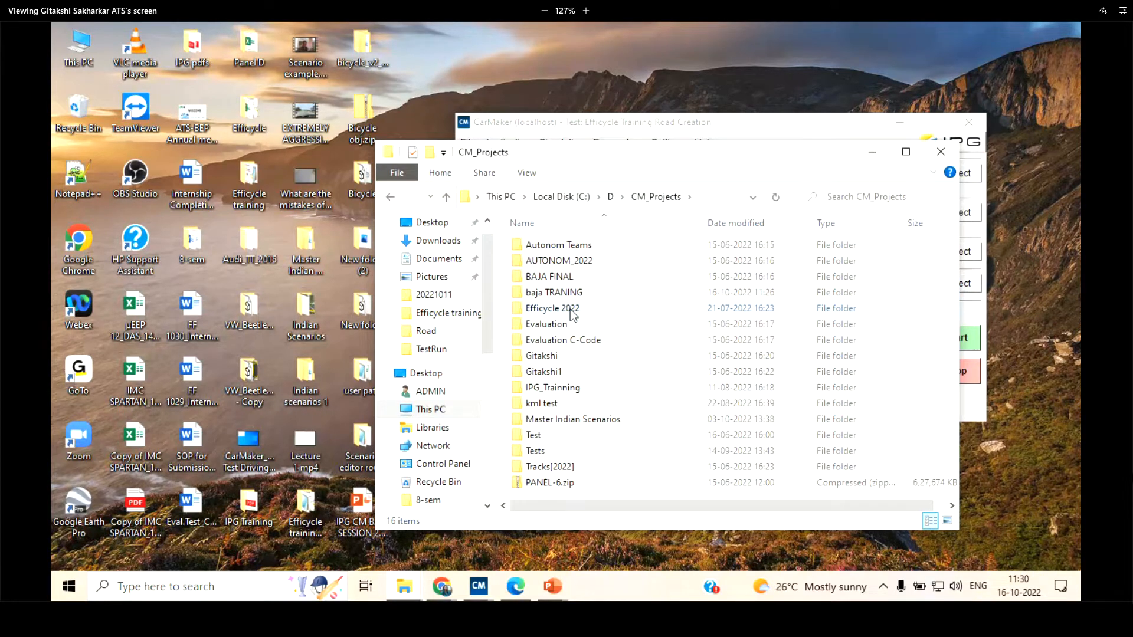
double_click(571, 313)
drag(602, 160, 524, 135)
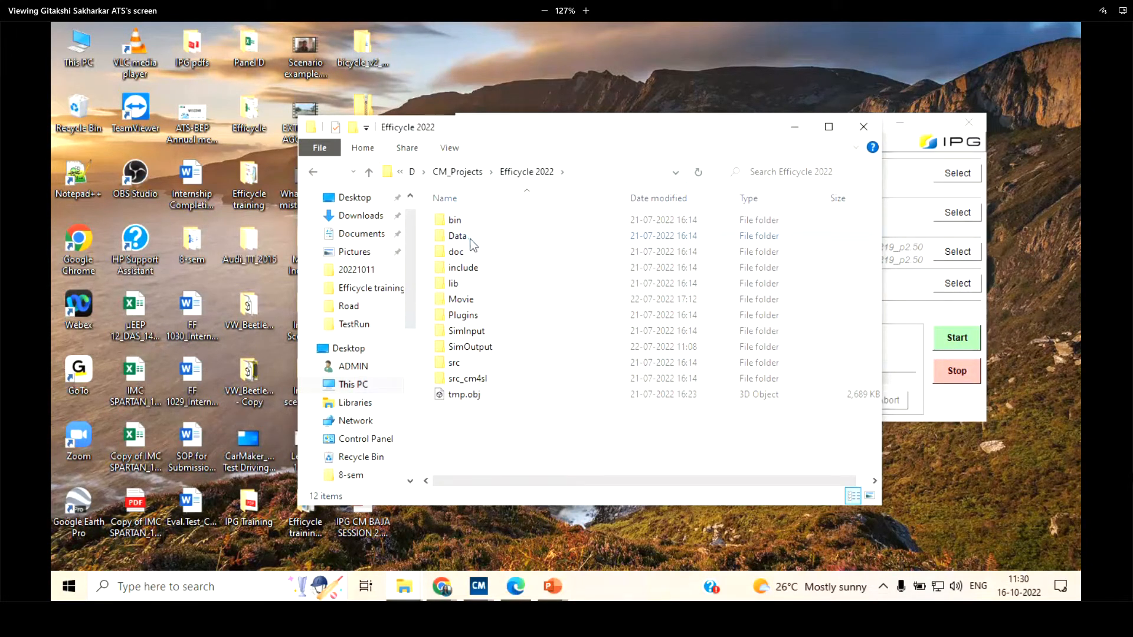
double_click(458, 236)
double_click(473, 282)
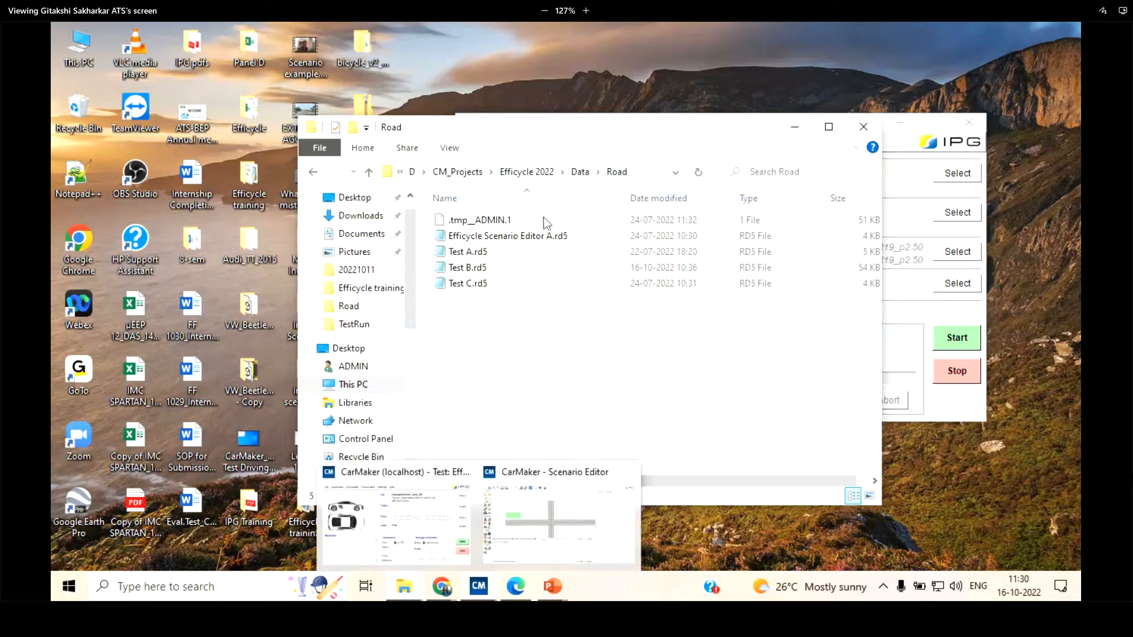
Go back up to the Efficycle 2022 folder and retrace the path through Data to Road
click(581, 174)
click(535, 174)
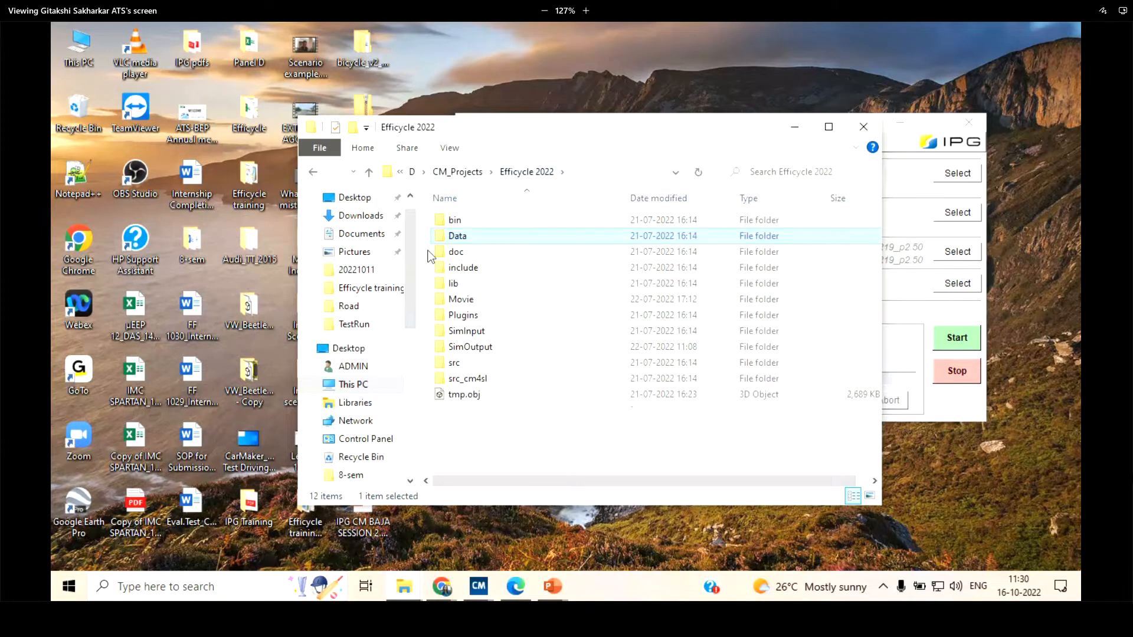
double_click(457, 236)
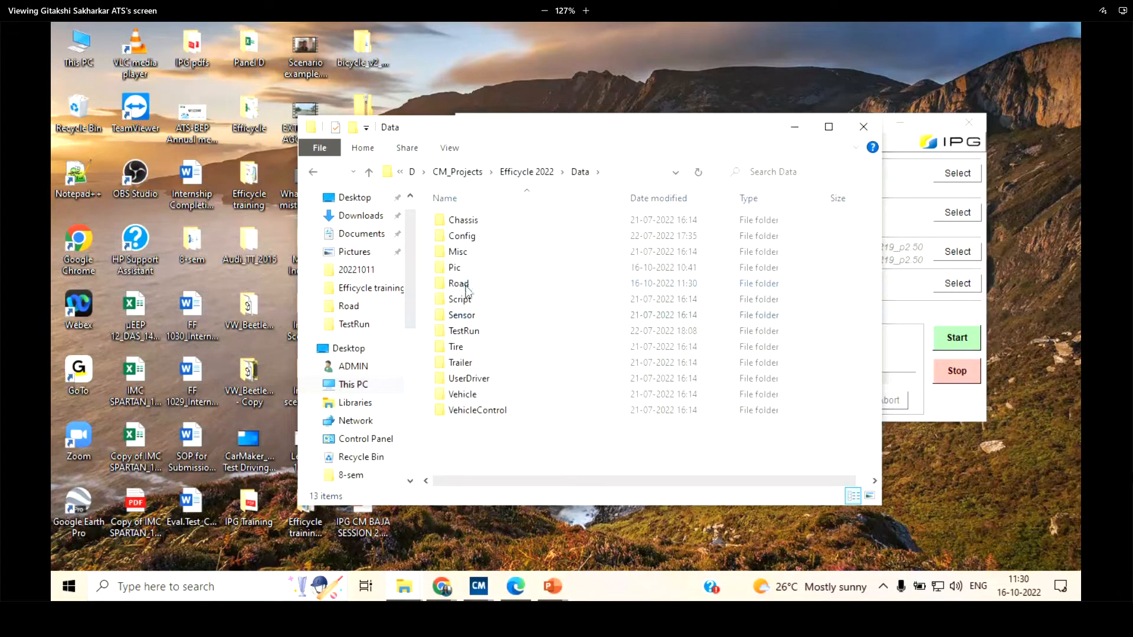
double_click(459, 284)
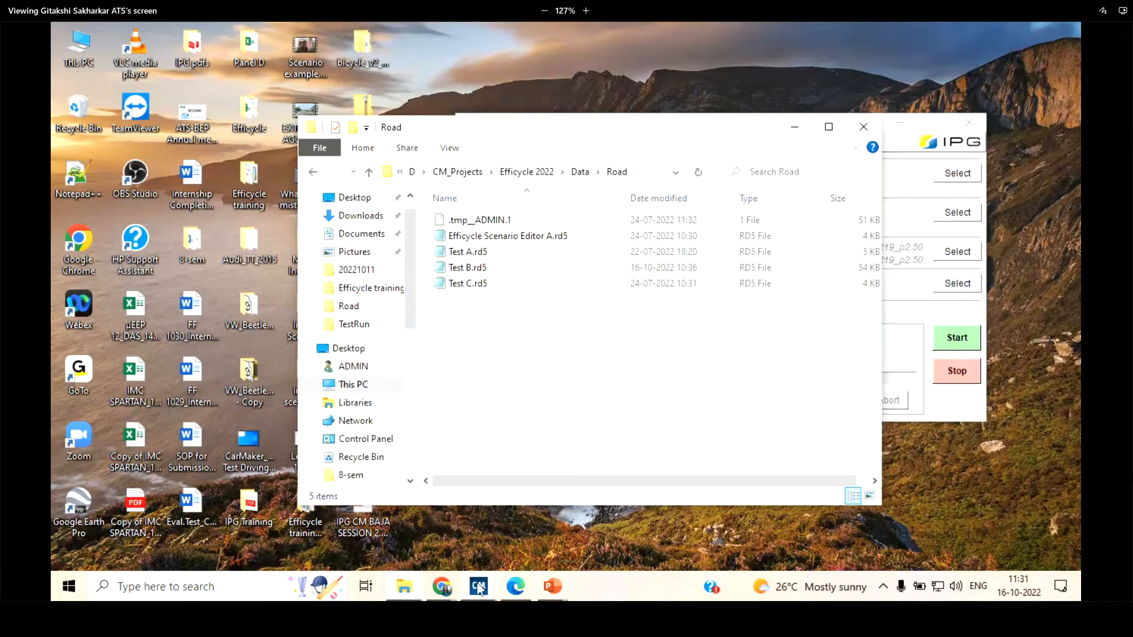
Switch to the Scenario Editor and load the project road file Test C.rd5
click(495, 589)
click(525, 521)
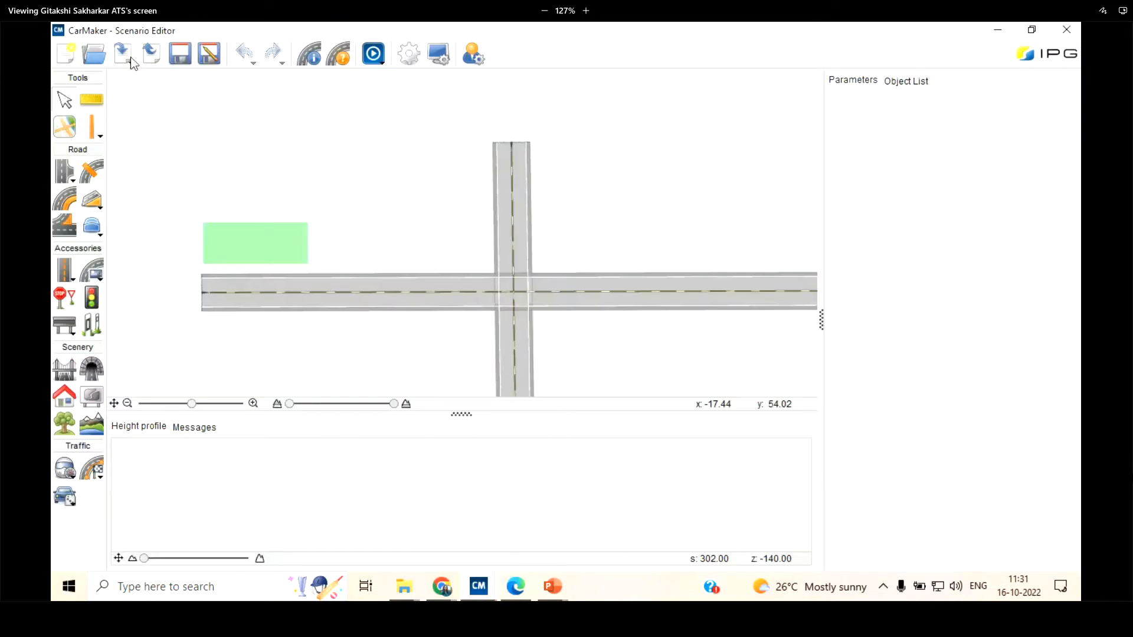
click(96, 56)
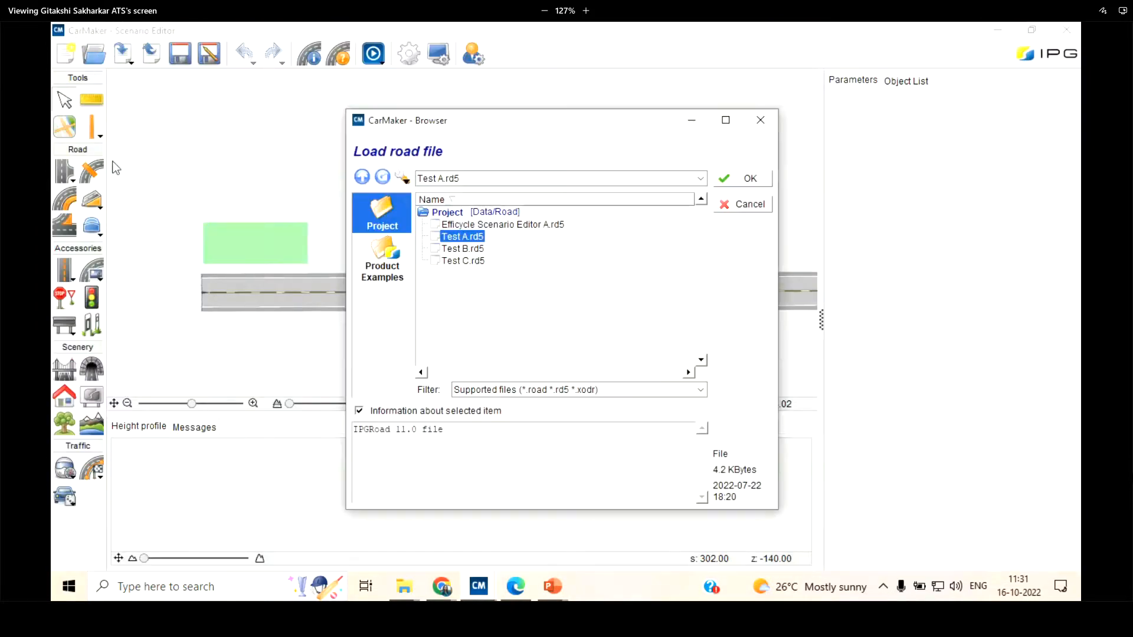
click(462, 261)
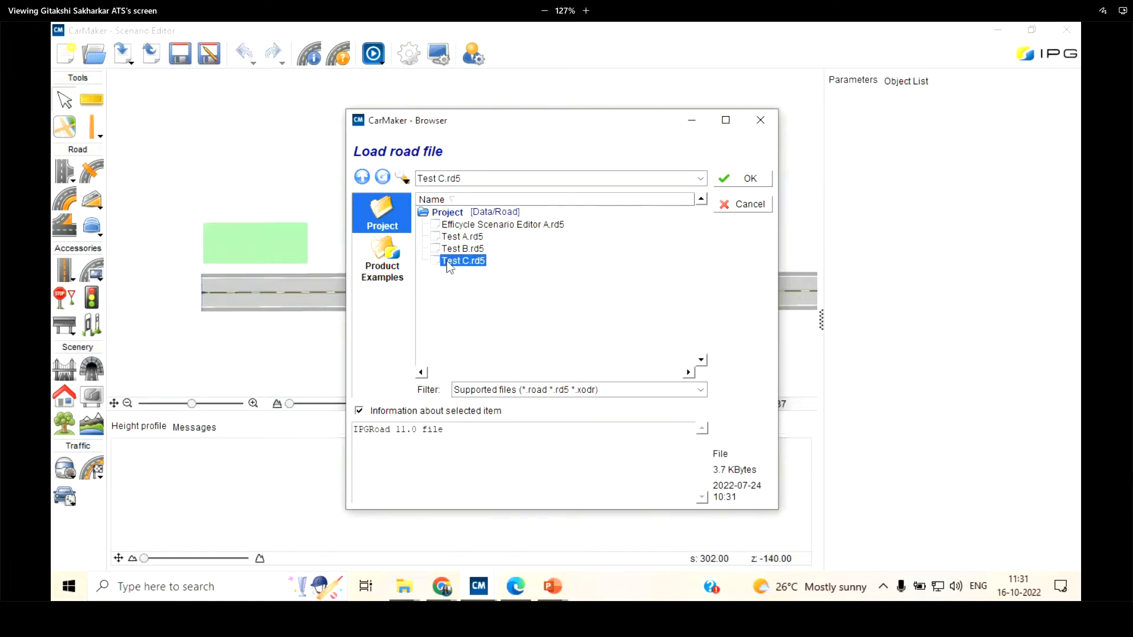
click(739, 178)
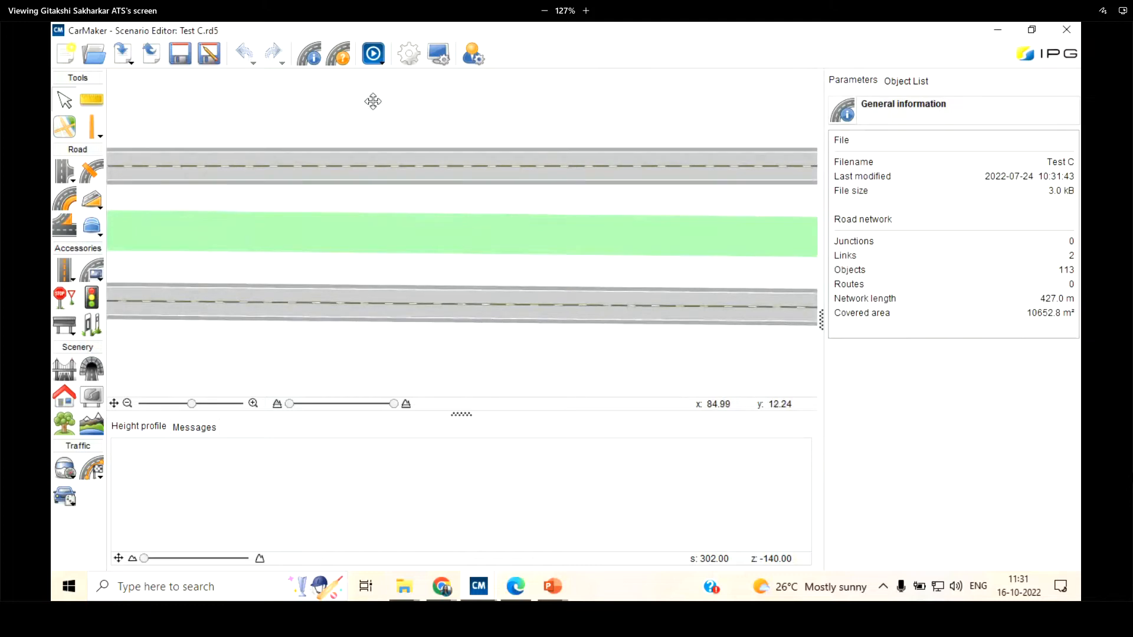
Examine the parallel roads and the green strip of the loaded Test C road network
scroll(531, 151, up, 3)
scroll(361, 89, down, 3)
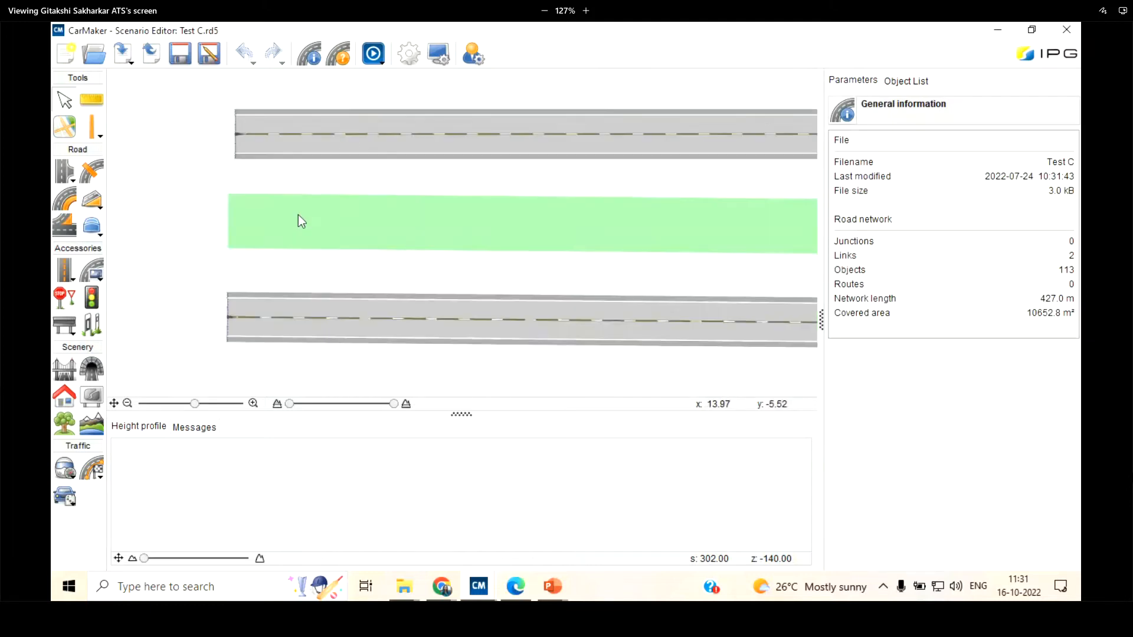
scroll(301, 214, up, 1)
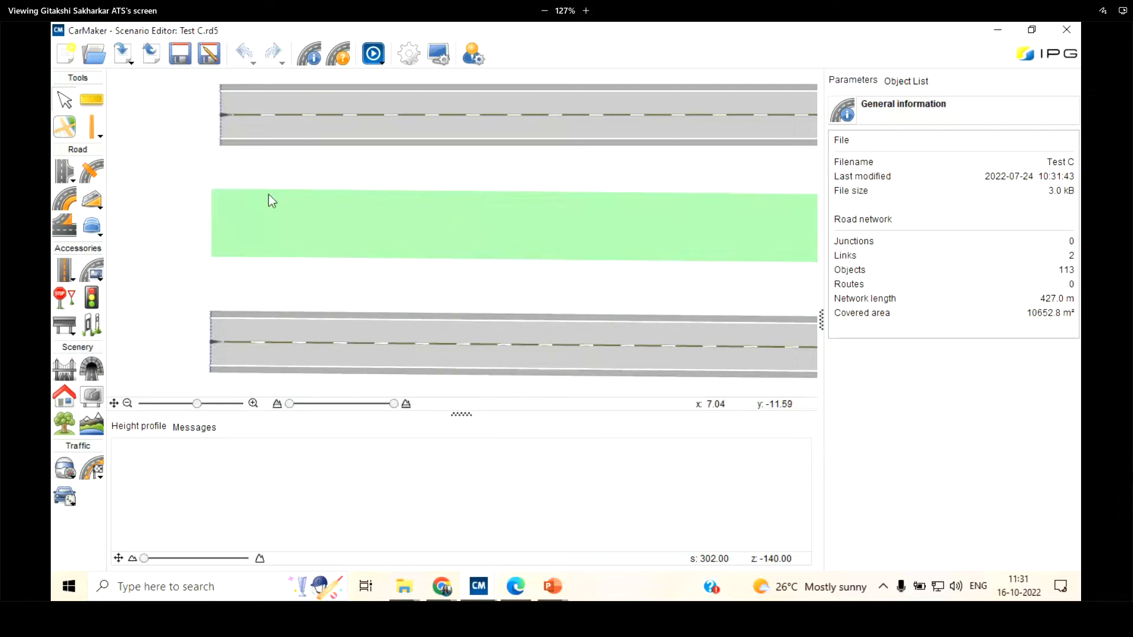
scroll(271, 253, down, 1)
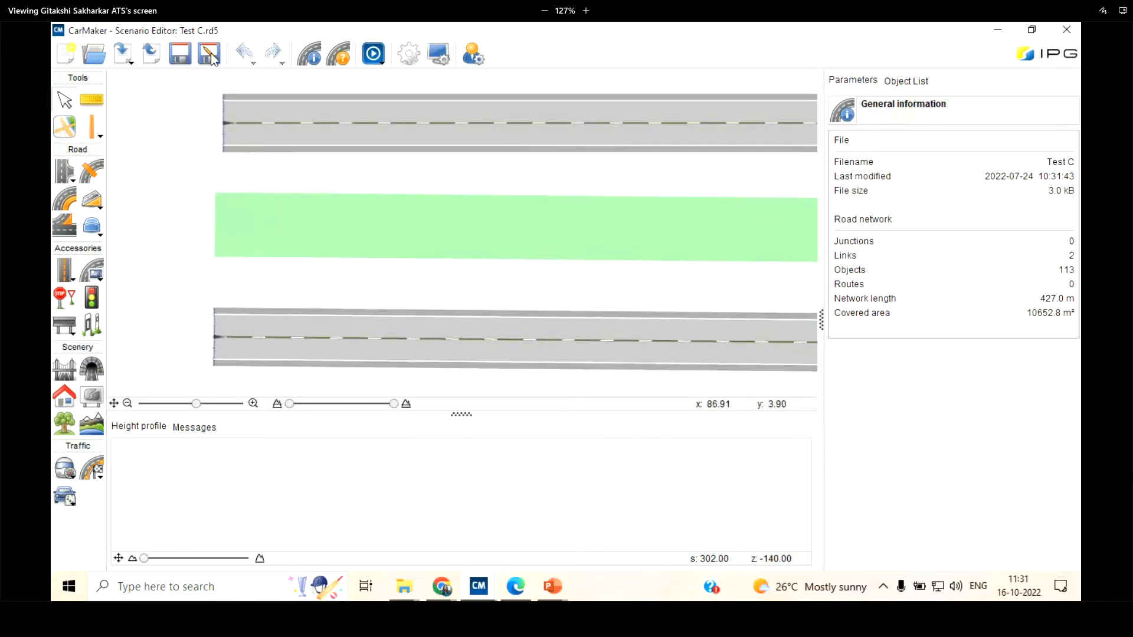
scroll(205, 190, down, 4)
scroll(204, 191, up, 3)
mouse_move(206, 162)
mouse_down()
mouse_move(204, 203)
mouse_move(200, 183)
mouse_up()
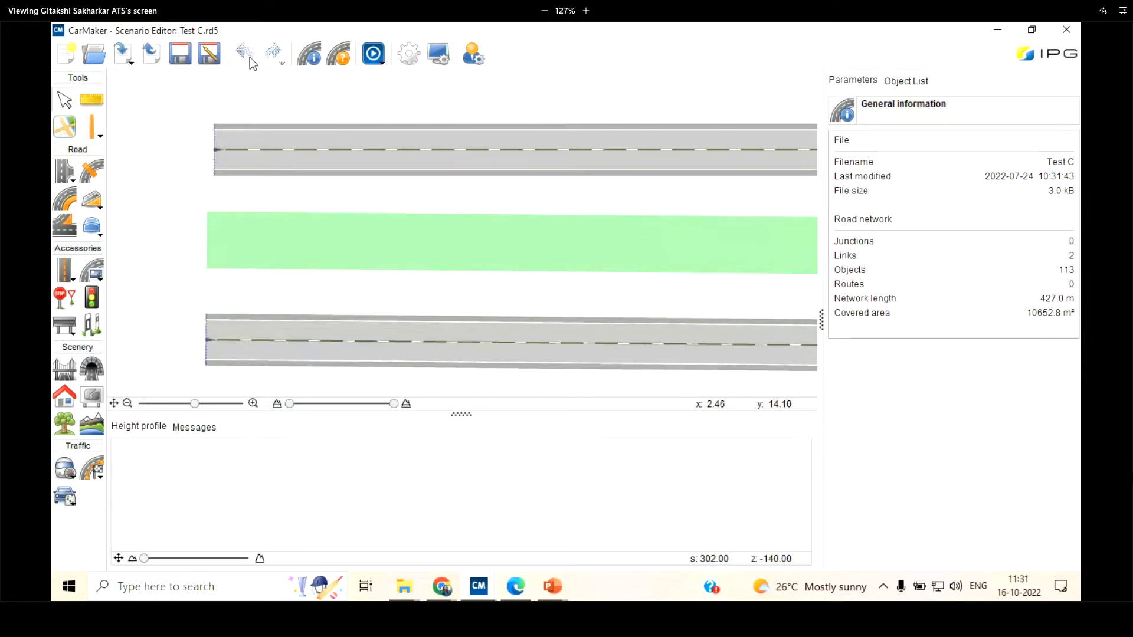
scroll(203, 155, down, 1)
scroll(204, 154, up, 2)
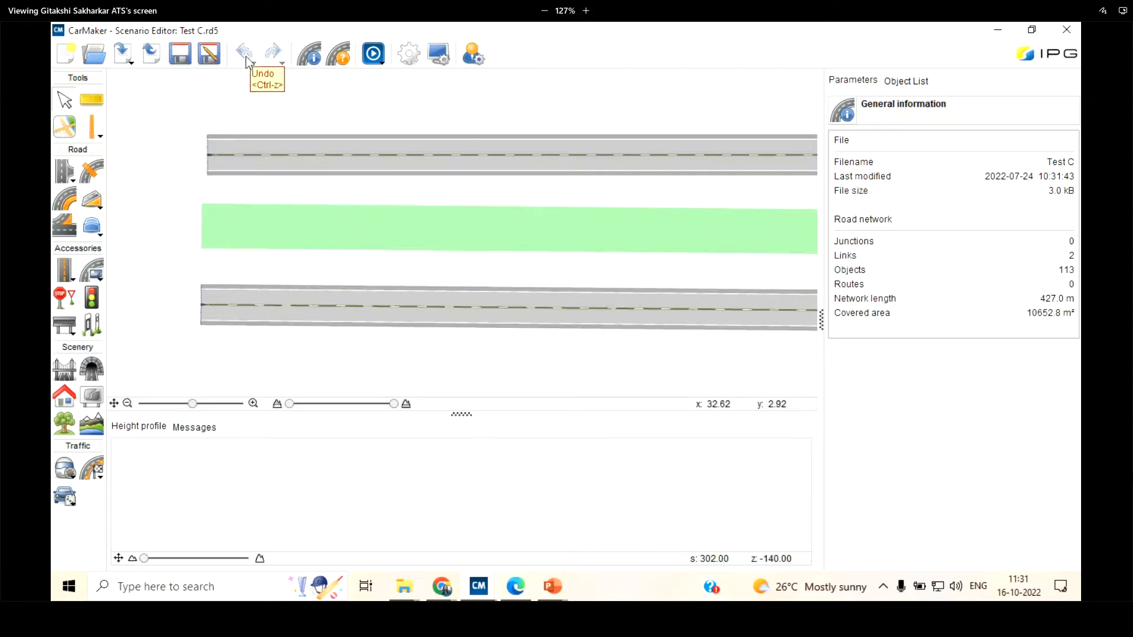
scroll(245, 122, down, 4)
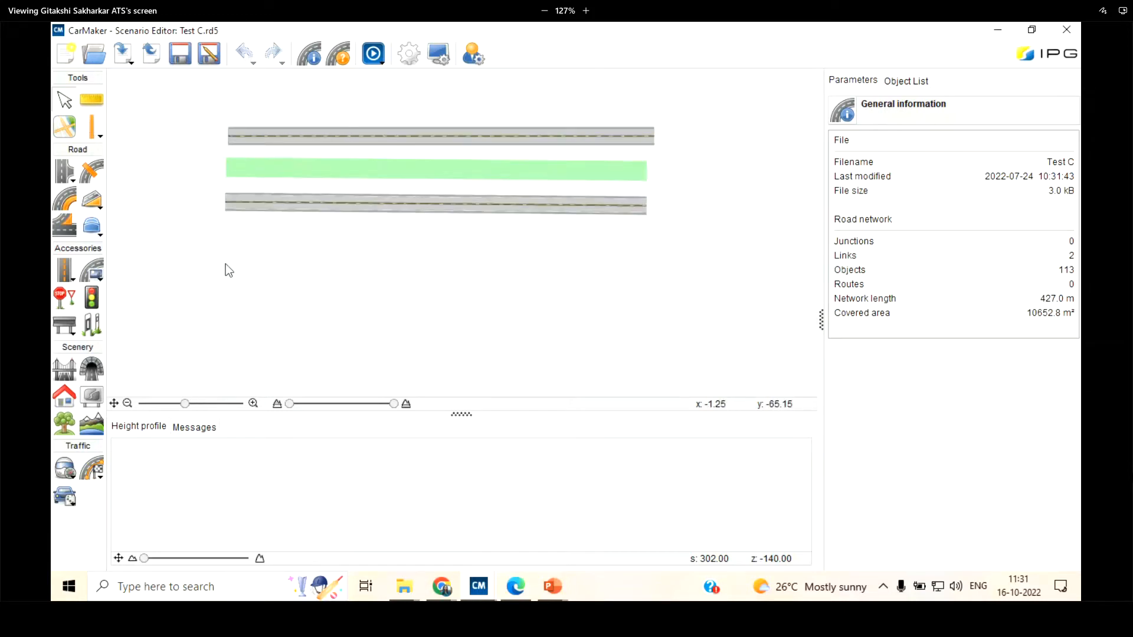
scroll(225, 264, up, 2)
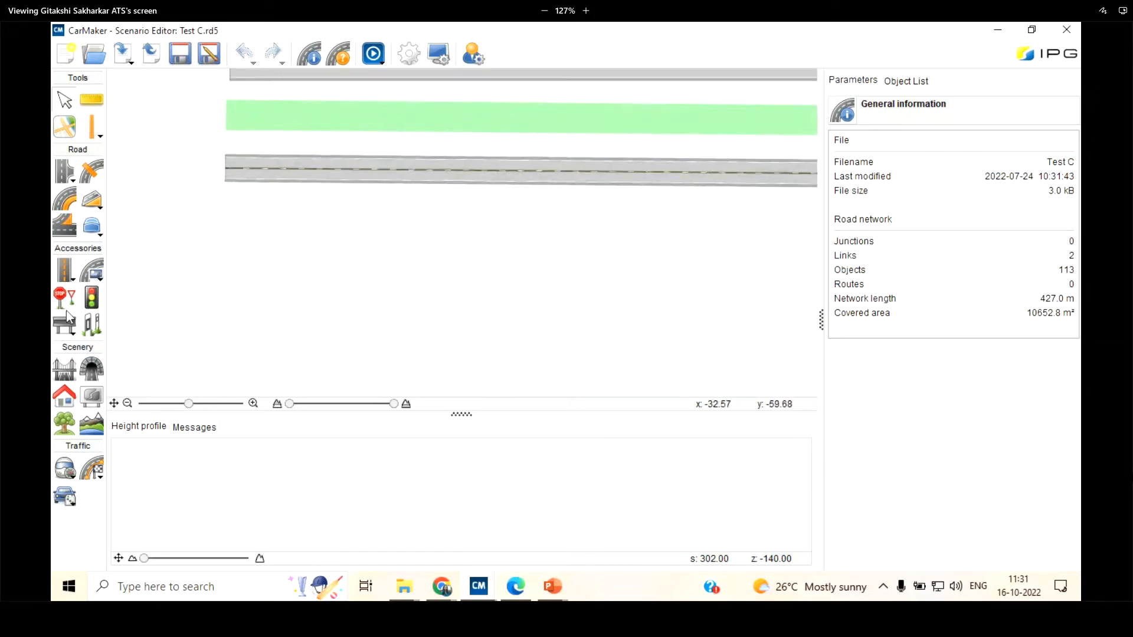
Draw a straight road segment about 88 m long below the existing roads, plus a short one about 2.5 m long beneath it
click(66, 174)
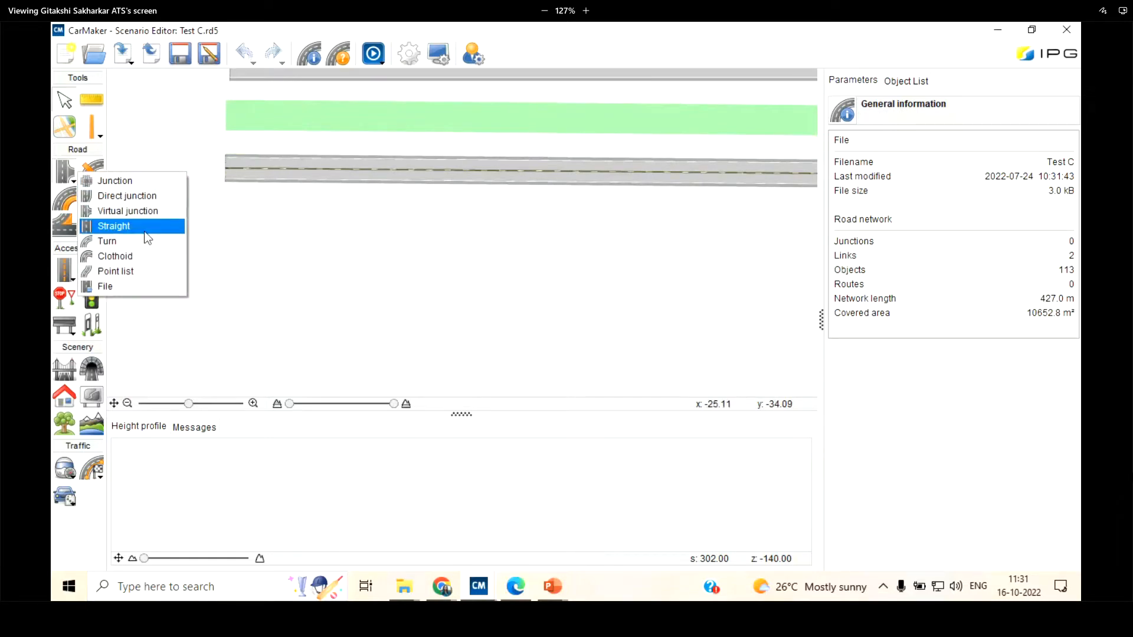
click(144, 226)
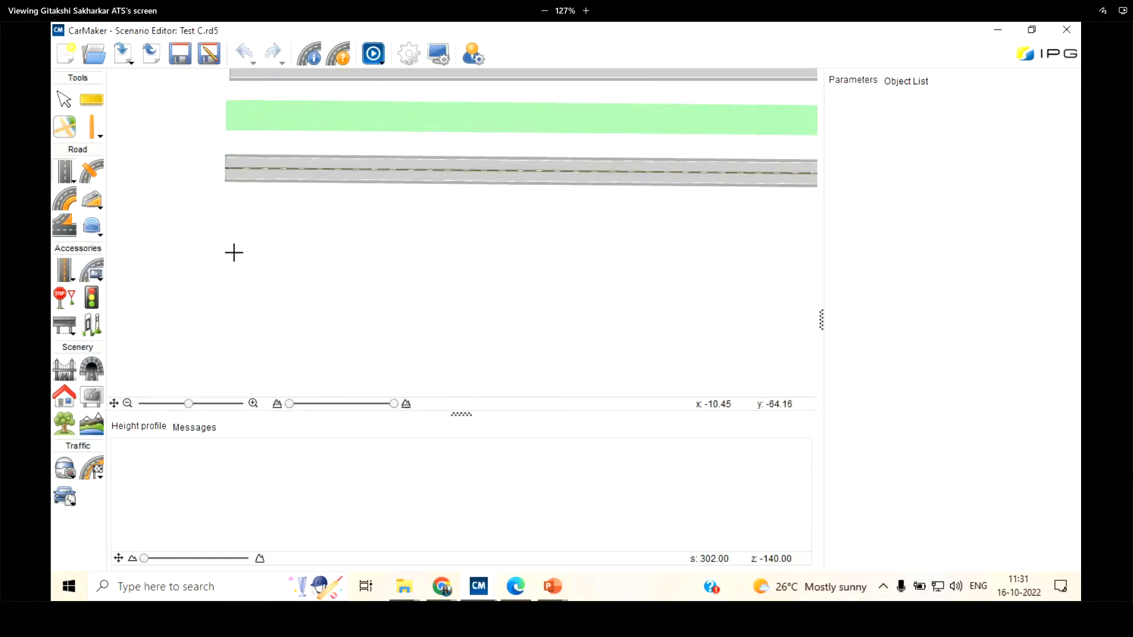
click(198, 261)
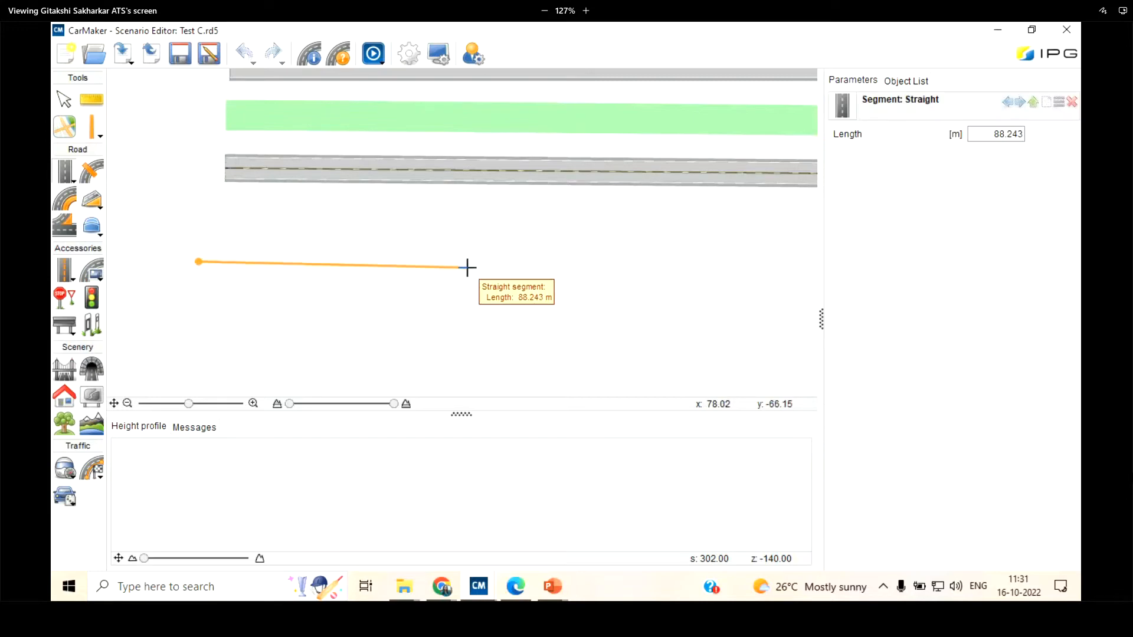
click(467, 268)
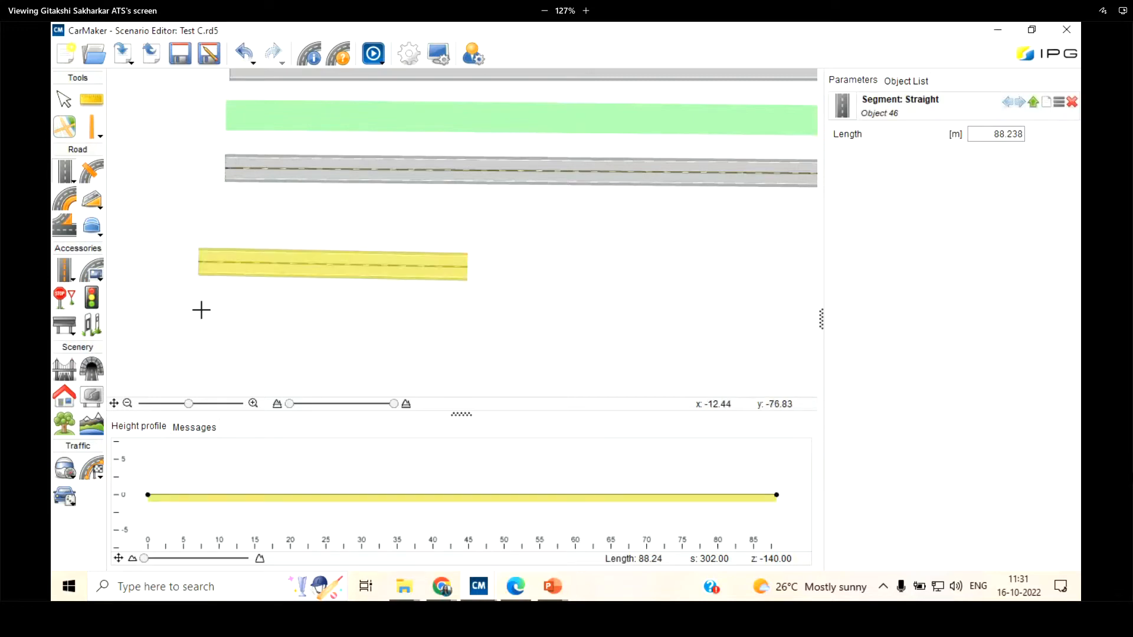
drag(194, 308, 197, 310)
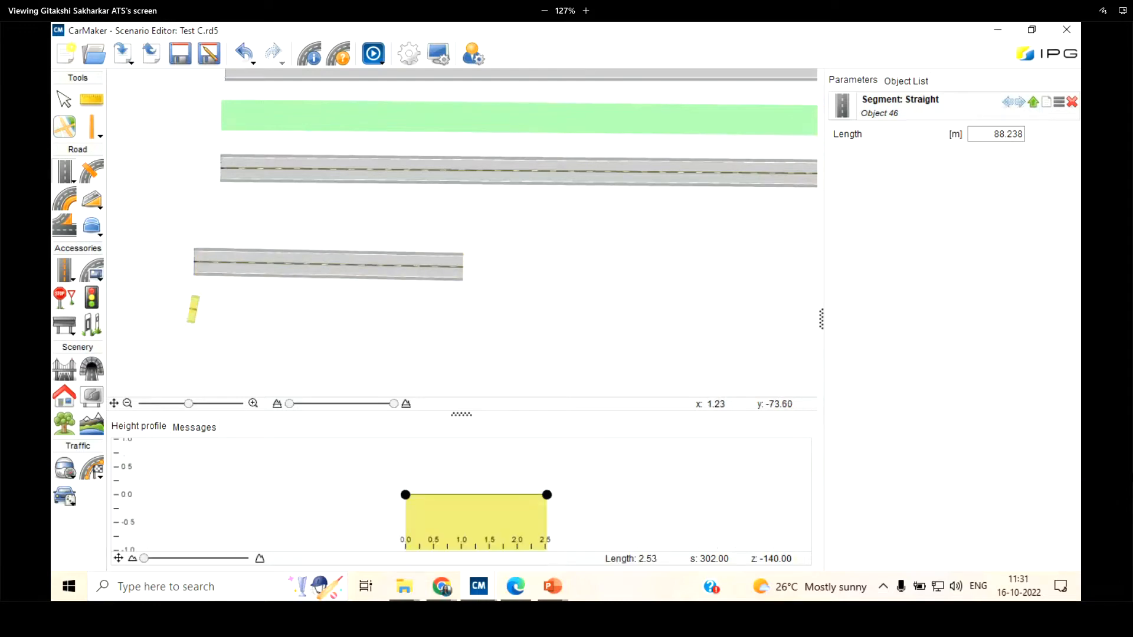
click(65, 100)
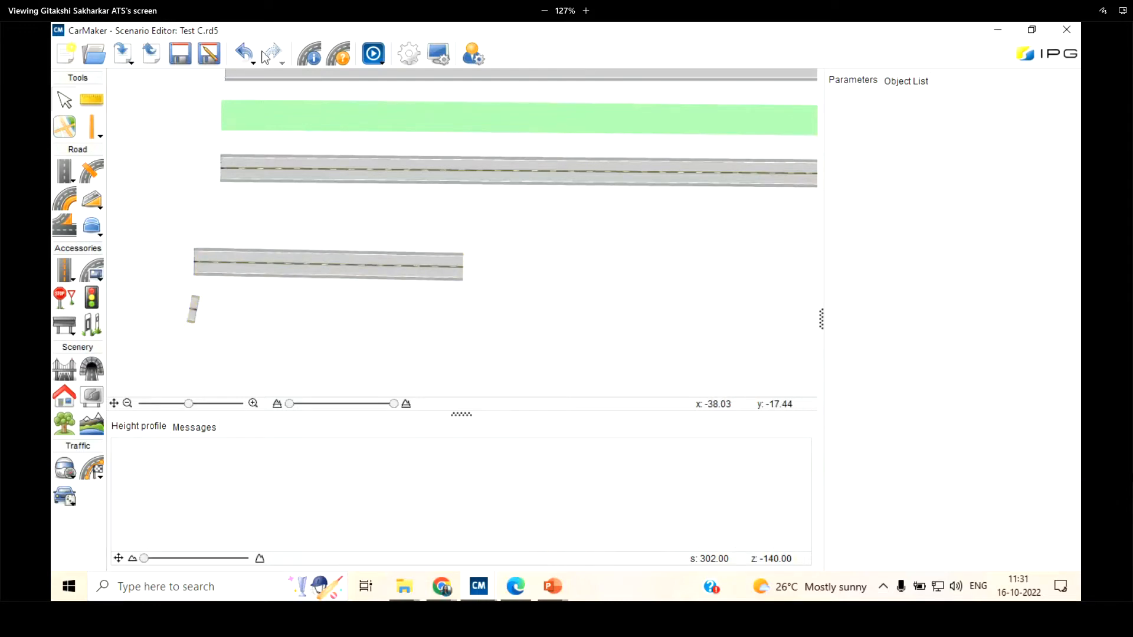
Undo both straight segment additions and redo only the longer segment
click(247, 53)
click(244, 46)
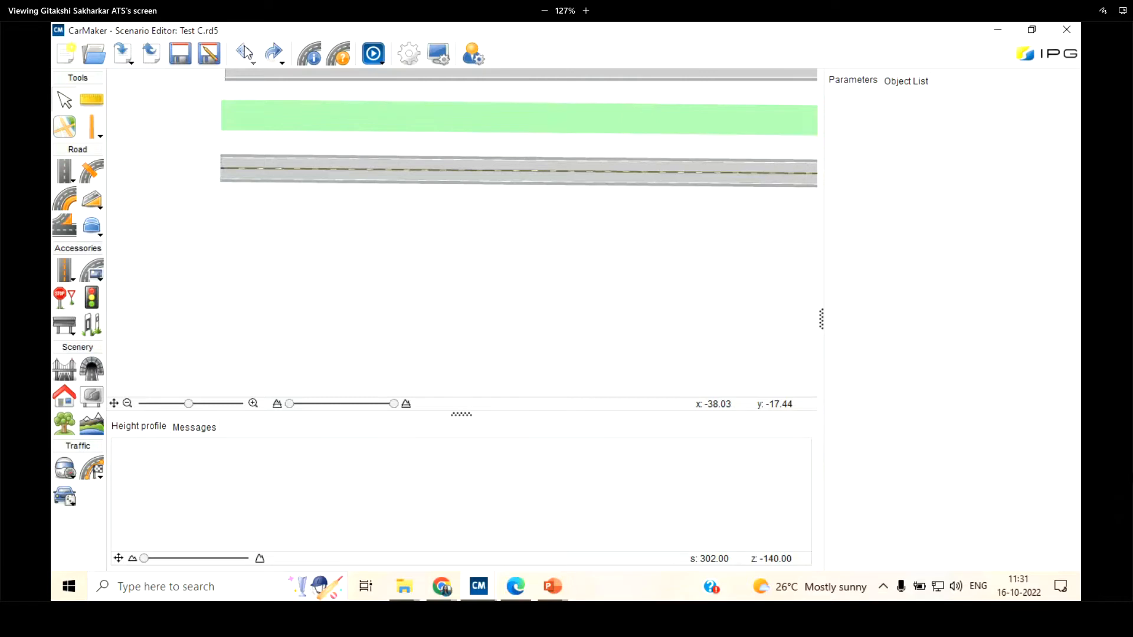
click(269, 47)
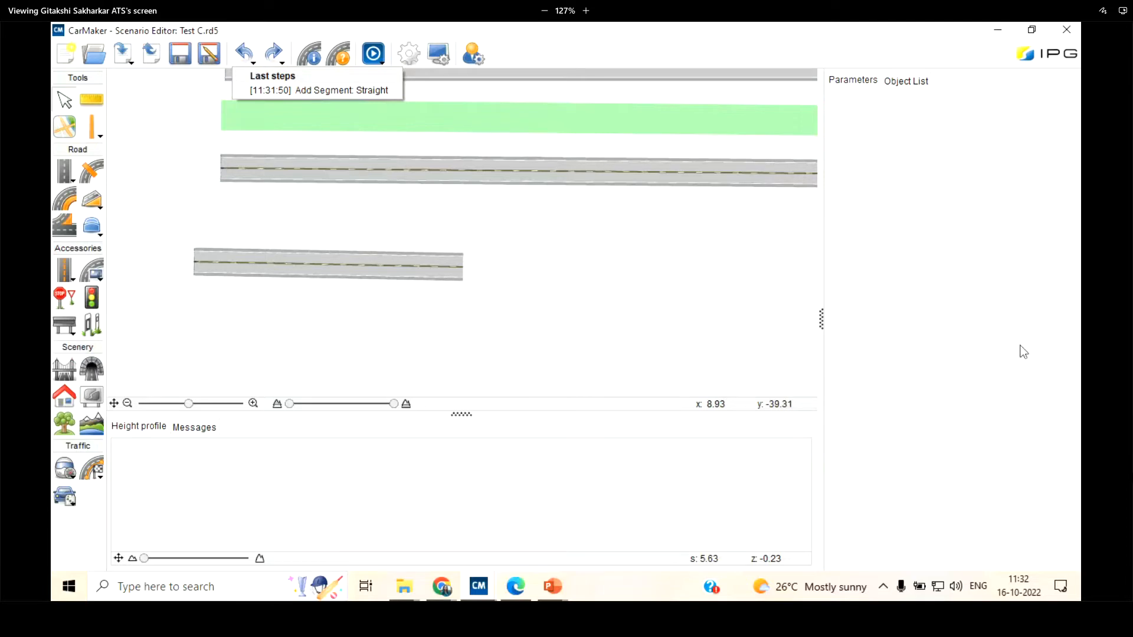
Look through the available road segment types and the lists of last steps and redoable steps
click(66, 175)
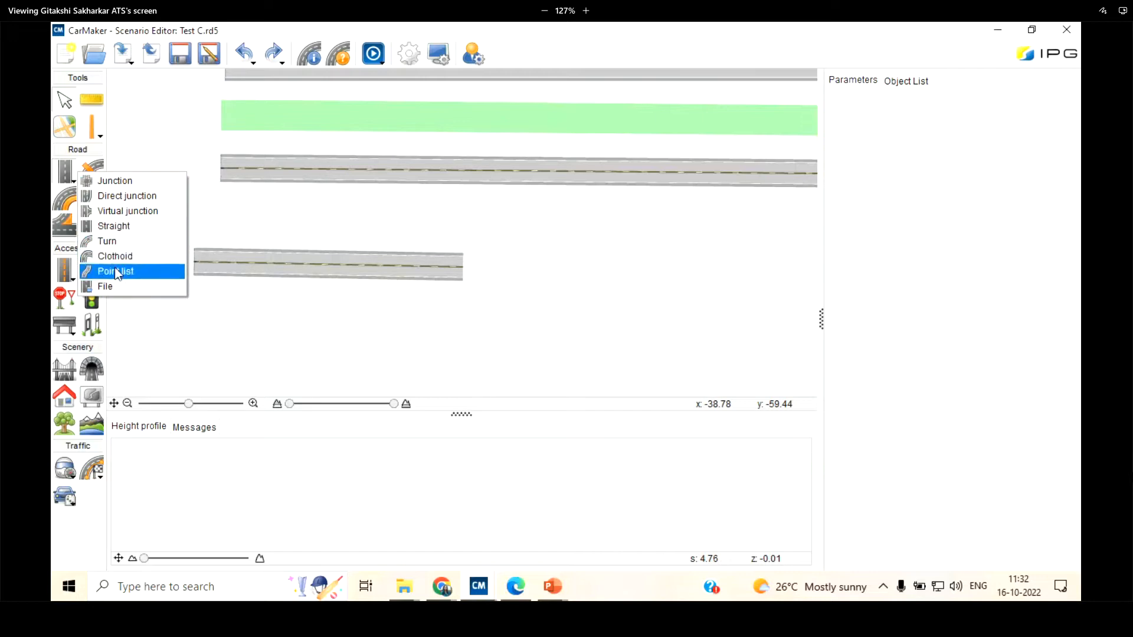
click(68, 176)
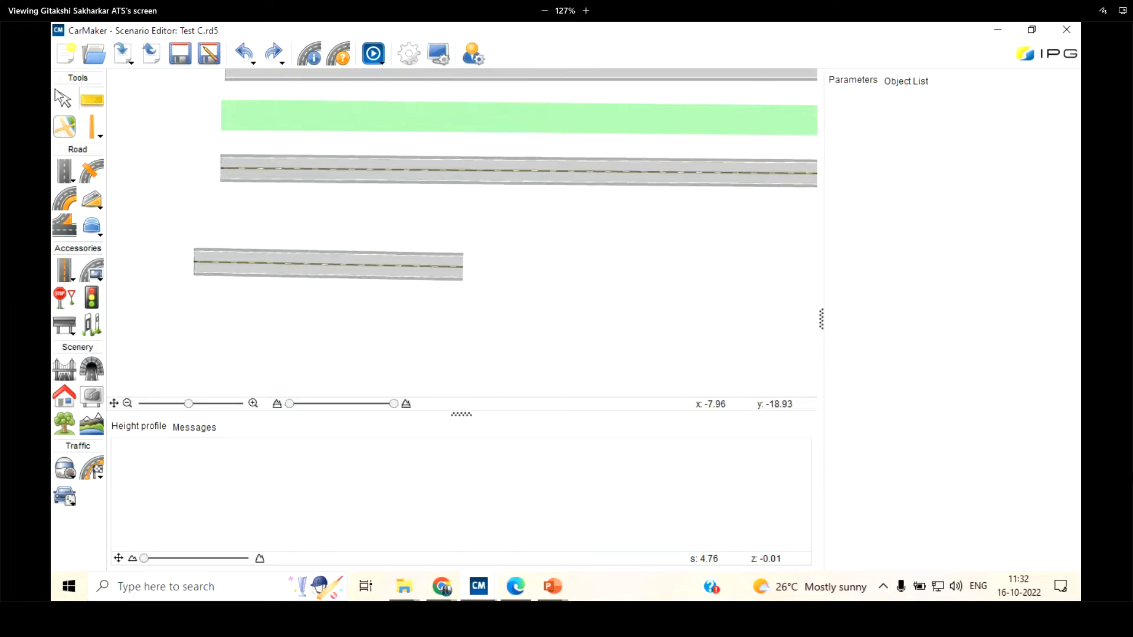
click(251, 52)
click(264, 55)
click(252, 62)
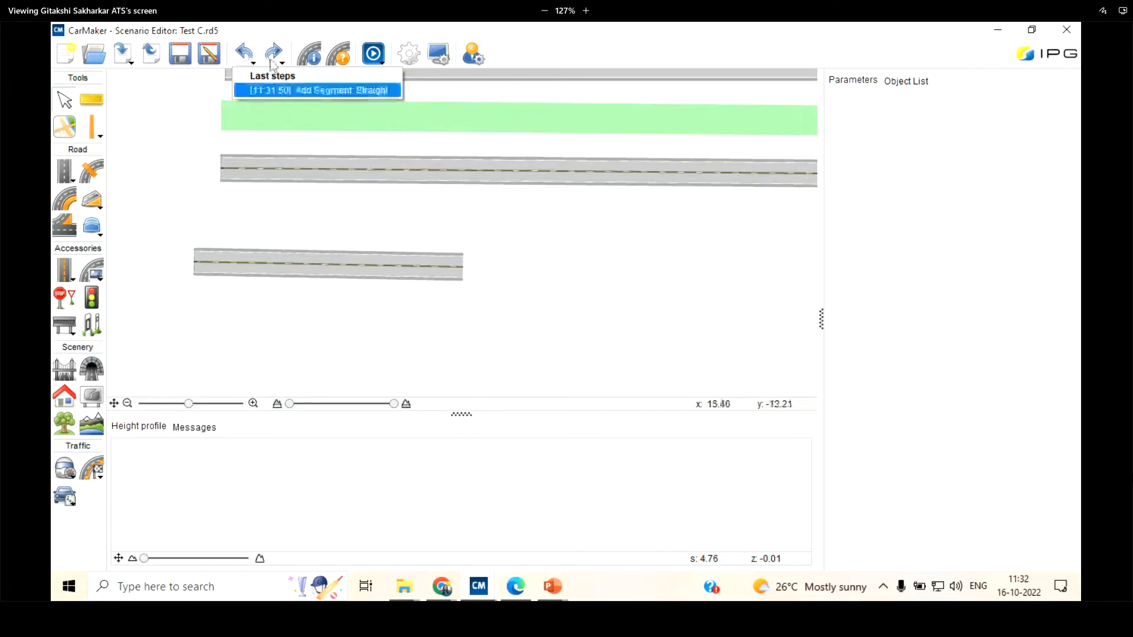
click(316, 91)
click(280, 61)
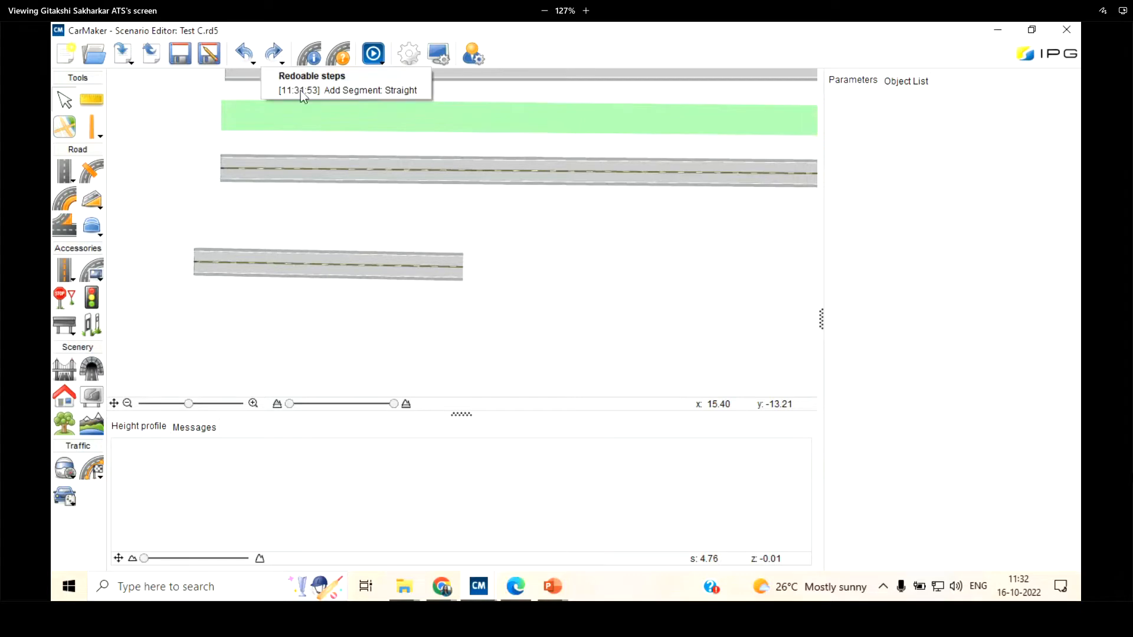
Compare the general information of the Test C road network with its lane configurations
click(311, 59)
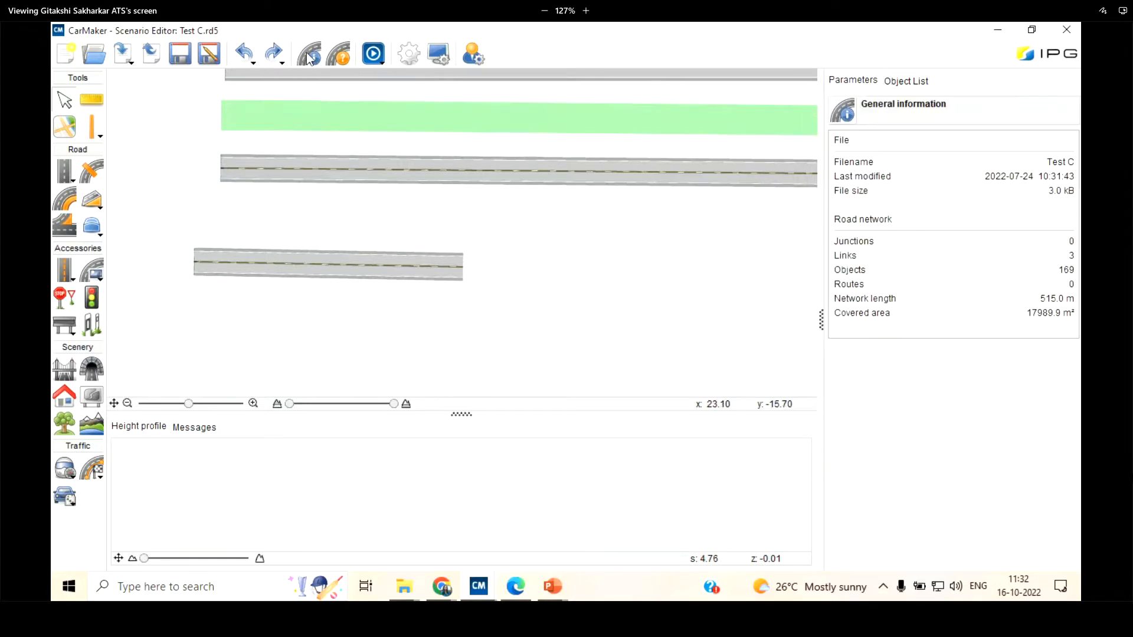
click(343, 61)
click(313, 59)
click(344, 60)
click(312, 59)
scroll(440, 273, down, 2)
scroll(662, 144, up, 2)
Load the project road file Efficycle Scenario Editor A.rd5, discarding the unsaved scenario changes
click(94, 55)
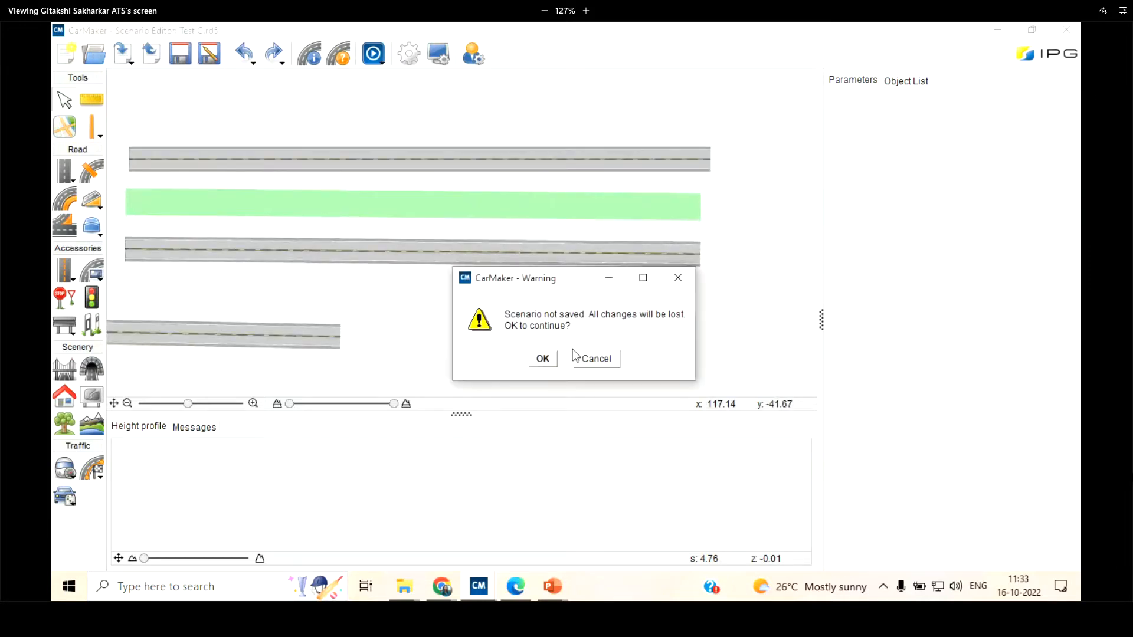
click(542, 360)
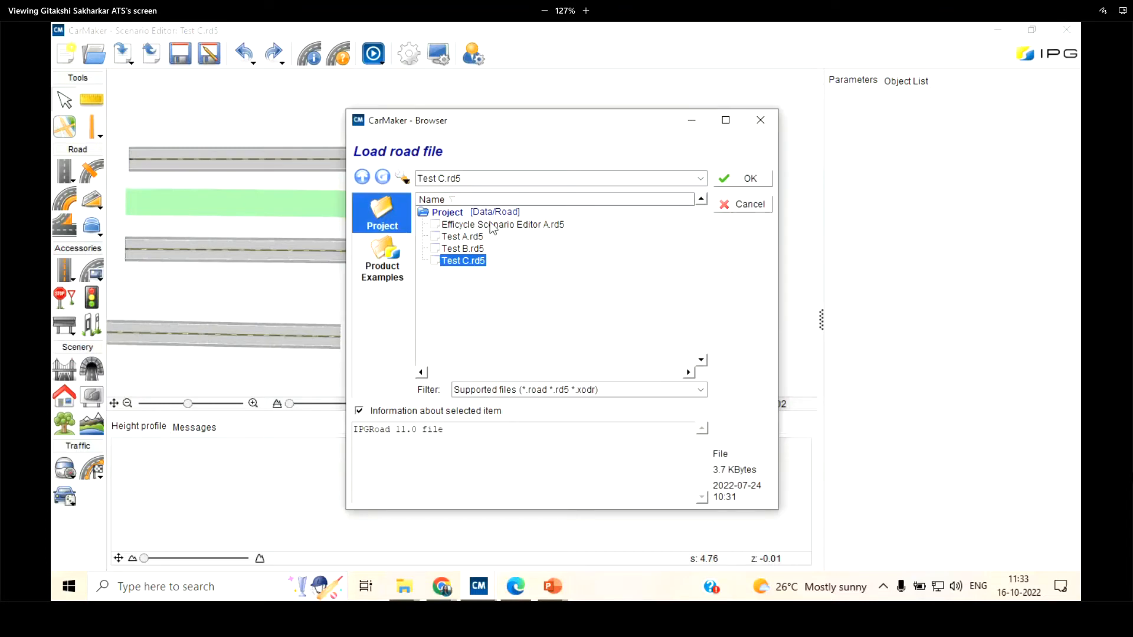
click(493, 225)
click(742, 178)
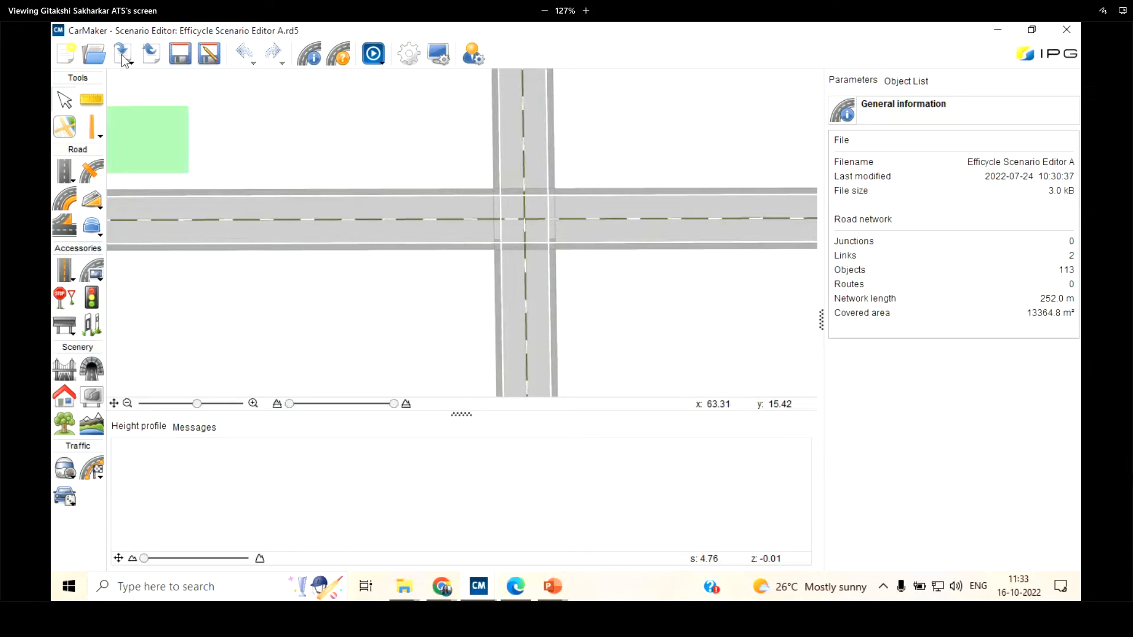
Load the project road file Test A.rd5
click(93, 57)
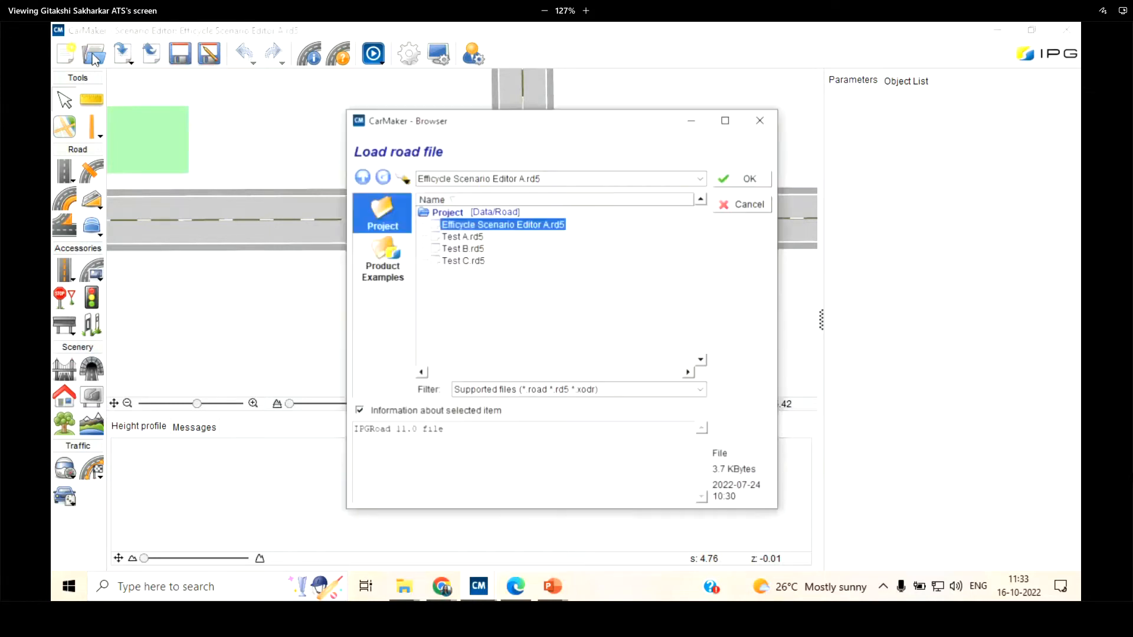
key(Down)
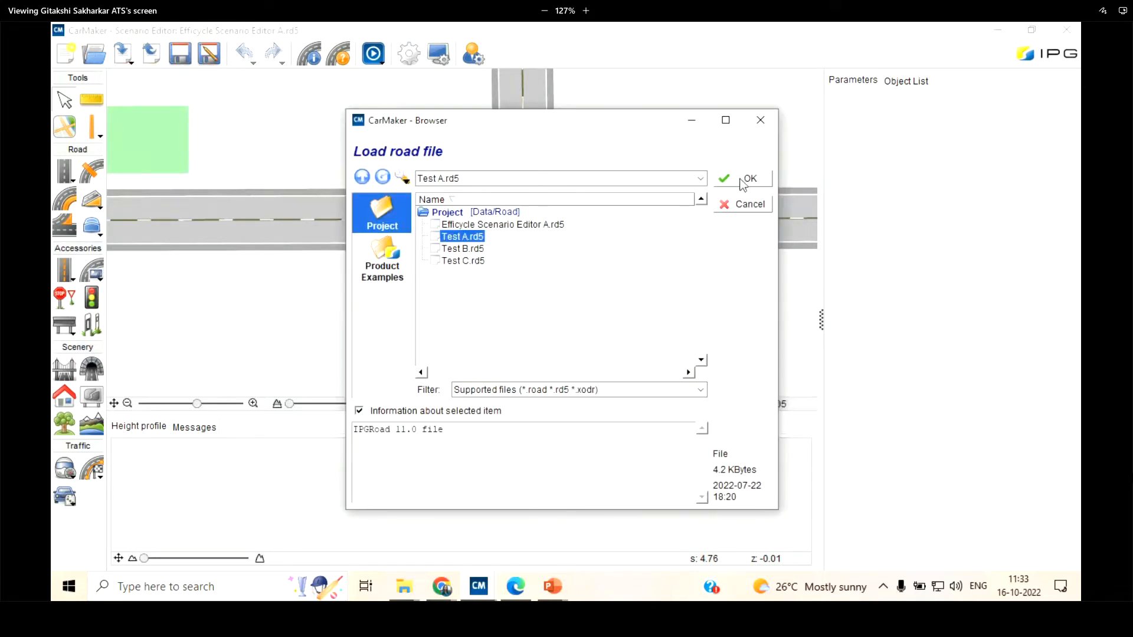
click(740, 179)
Reload Efficycle Scenario Editor A.rd5 in place of Test A and review its general information
click(93, 54)
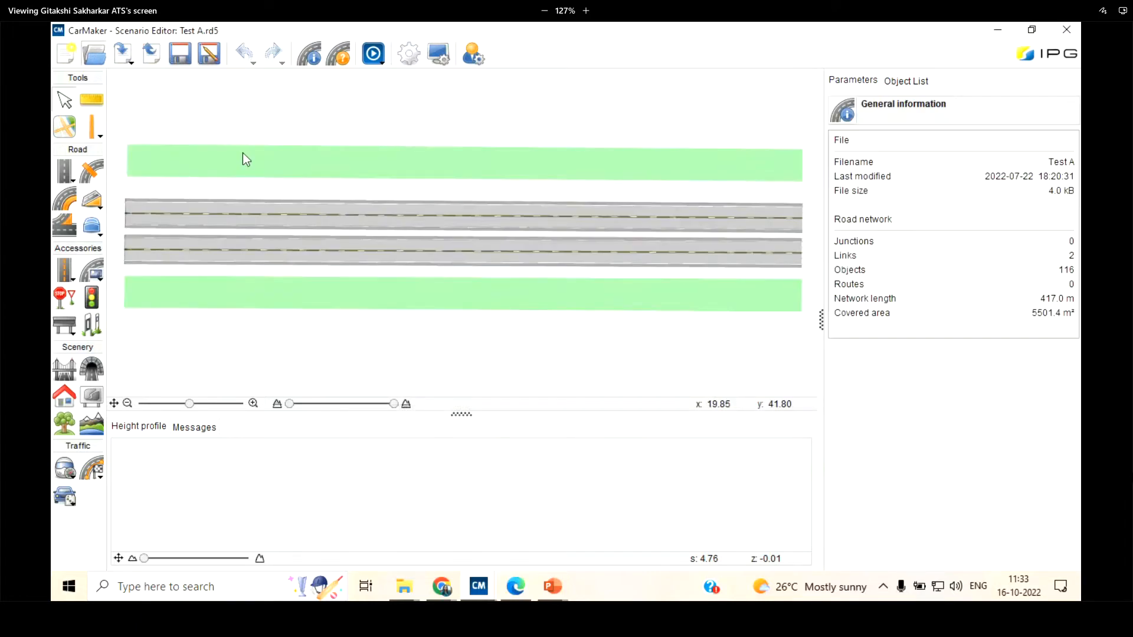
click(537, 224)
click(740, 179)
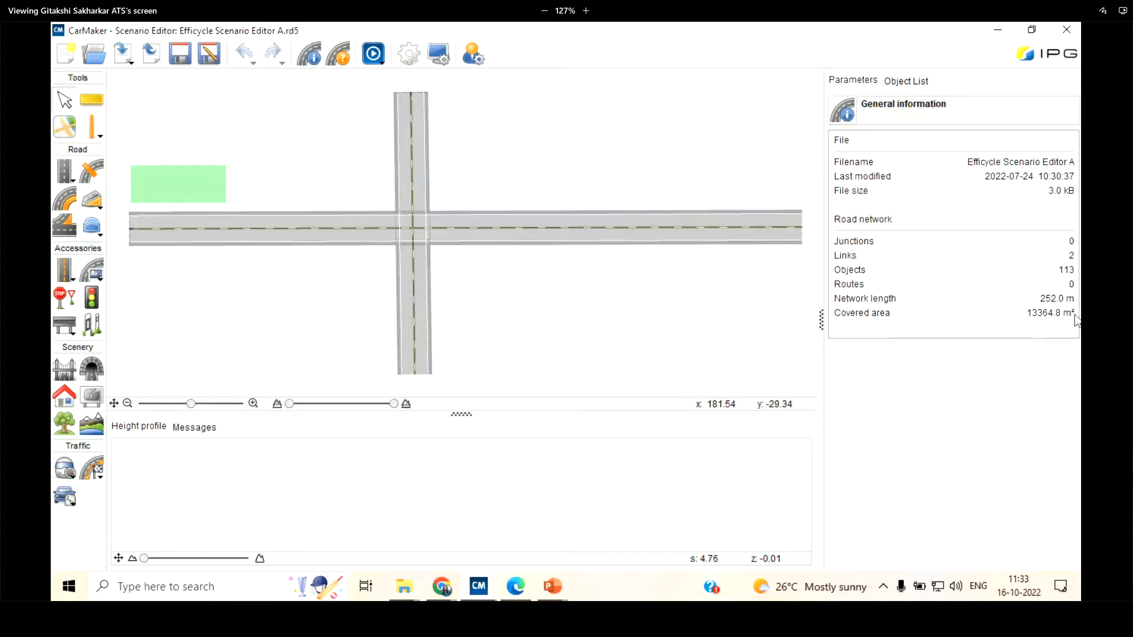
scroll(330, 277, down, 1)
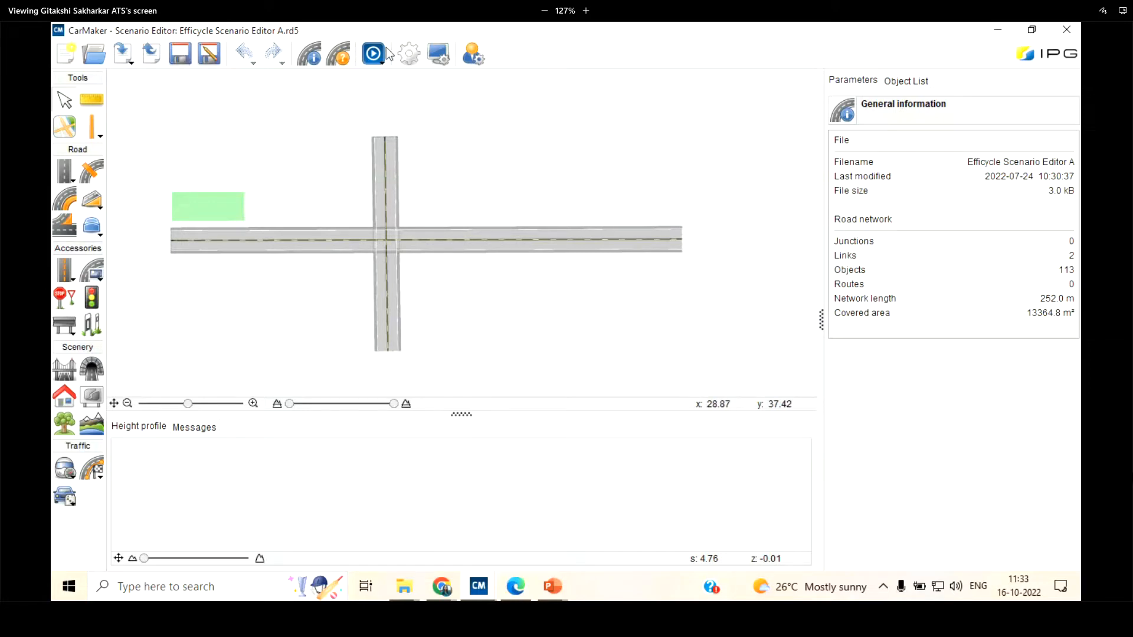
Look through the lane types and widths of the DEU_EKA3_Stadtautobahn_RQ25 lane configuration
click(346, 59)
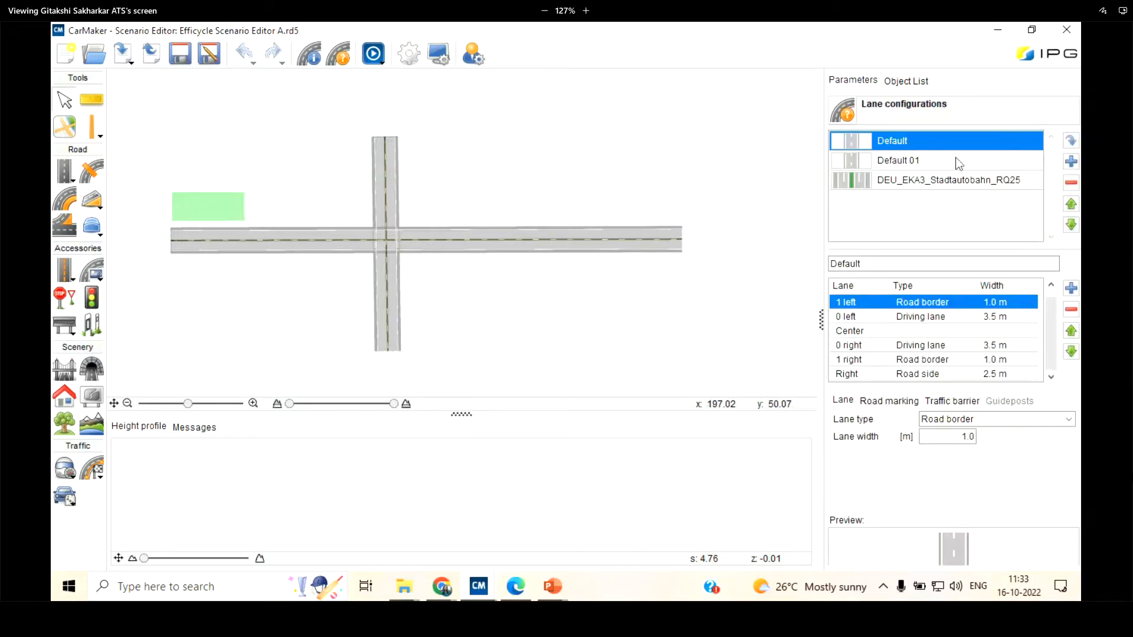
click(953, 177)
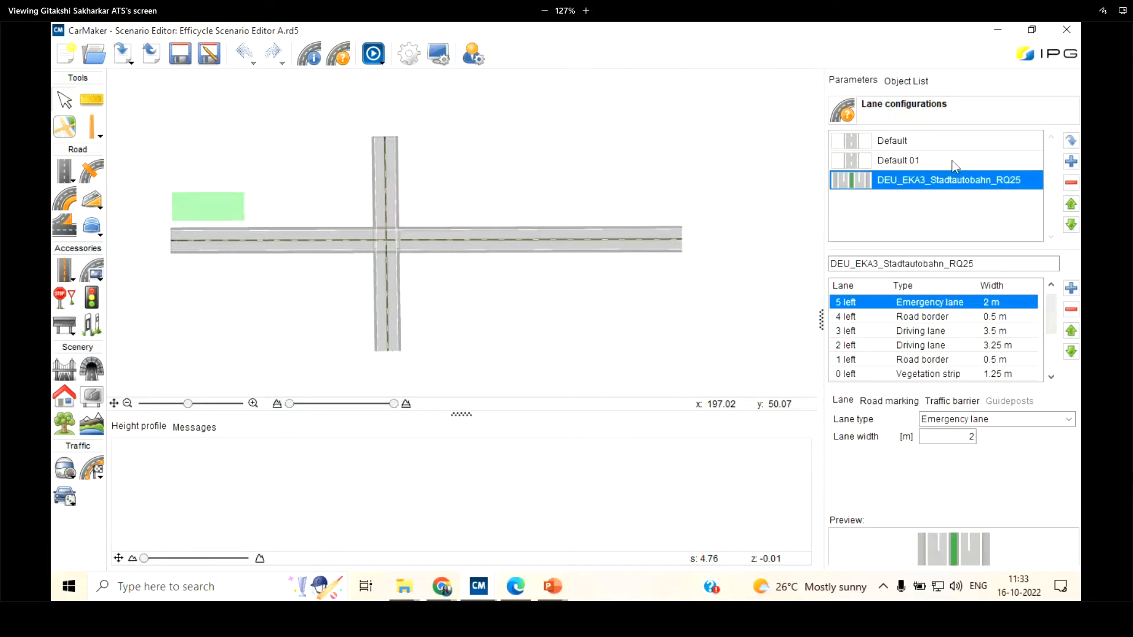
scroll(435, 94, down, 2)
scroll(400, 122, up, 2)
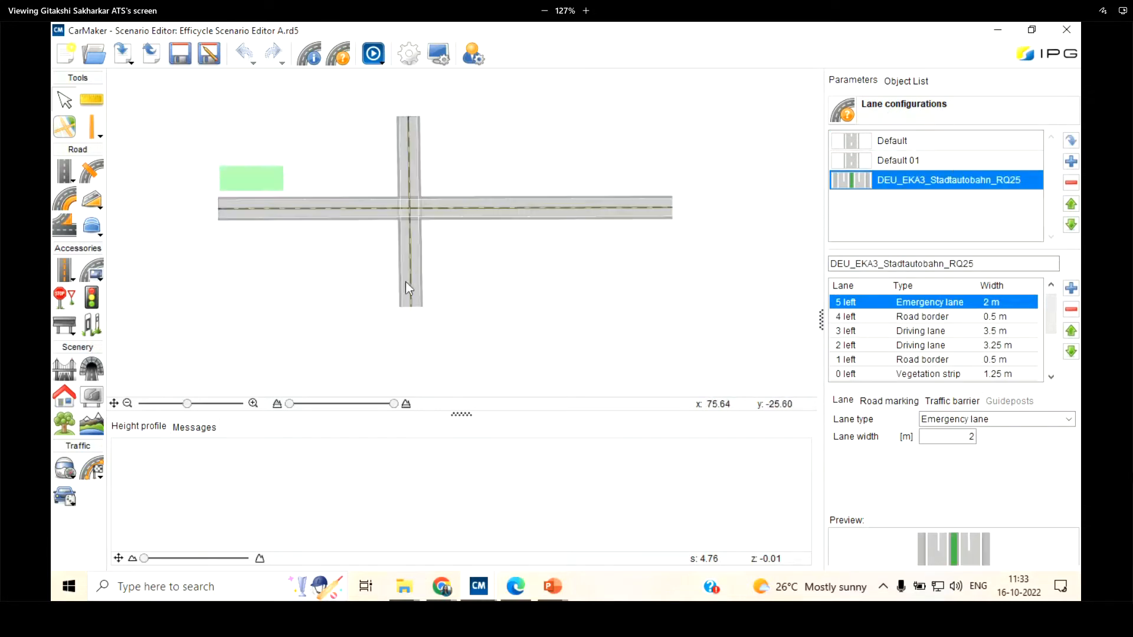
scroll(356, 242, down, 1)
scroll(353, 290, up, 1)
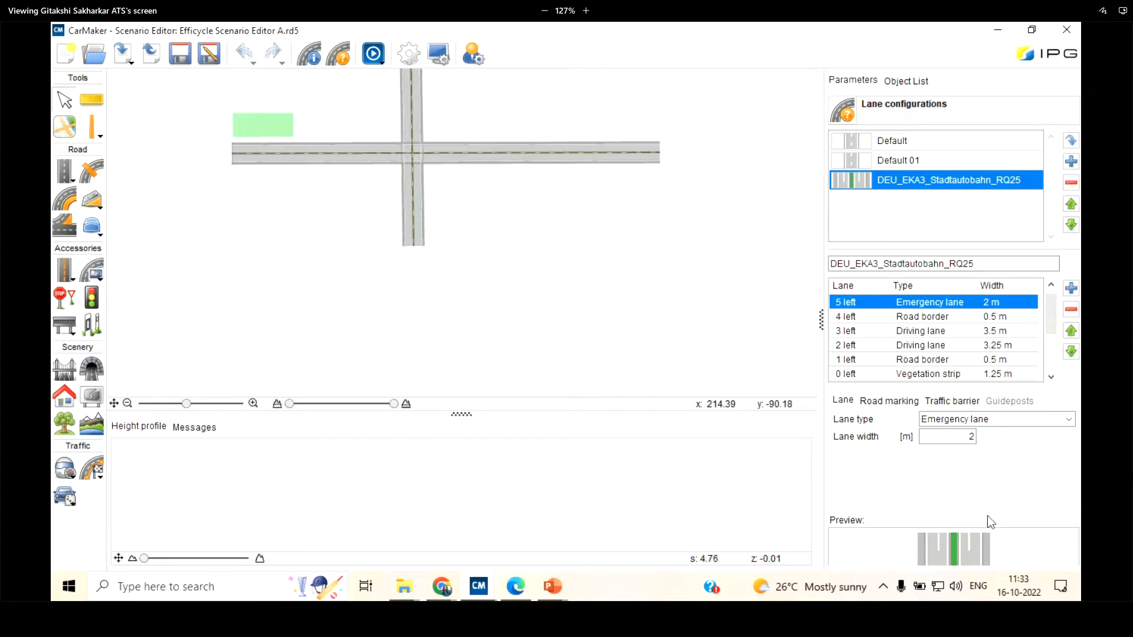
scroll(957, 315, down, 3)
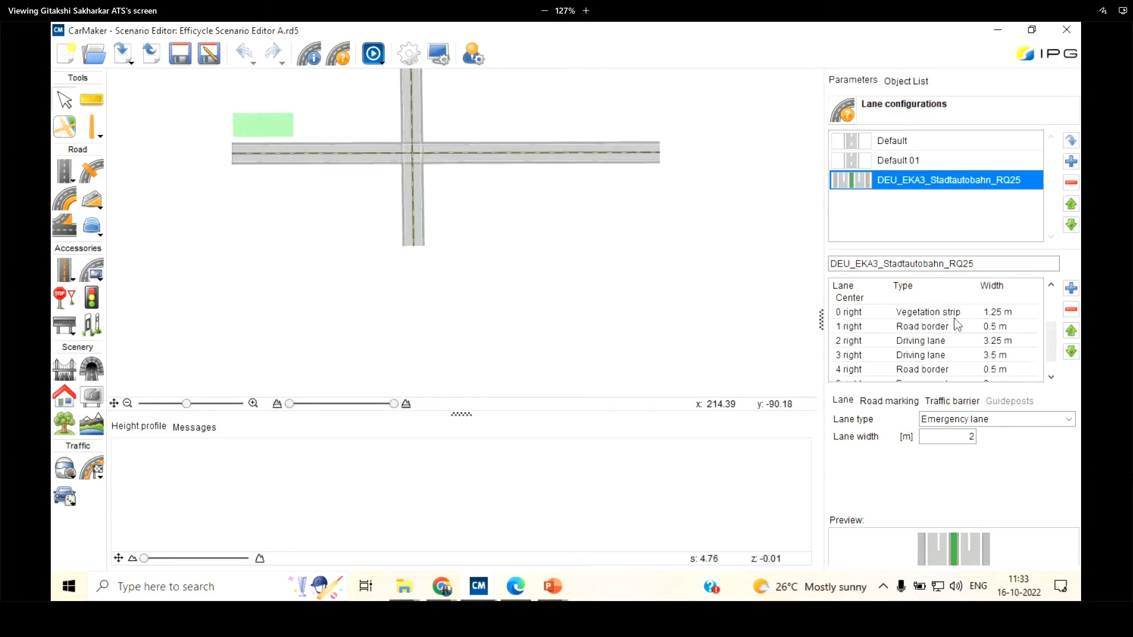
scroll(954, 317, up, 3)
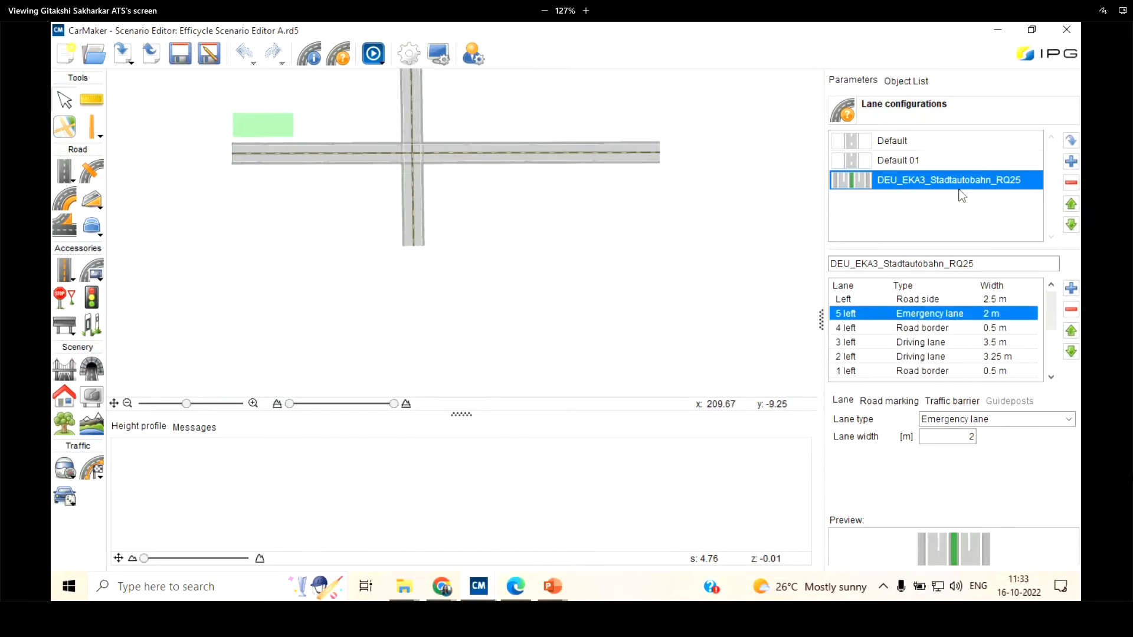
Draw a straight road segment about 106 m long below the crossing roads, using the Default 01 lane configuration
click(923, 158)
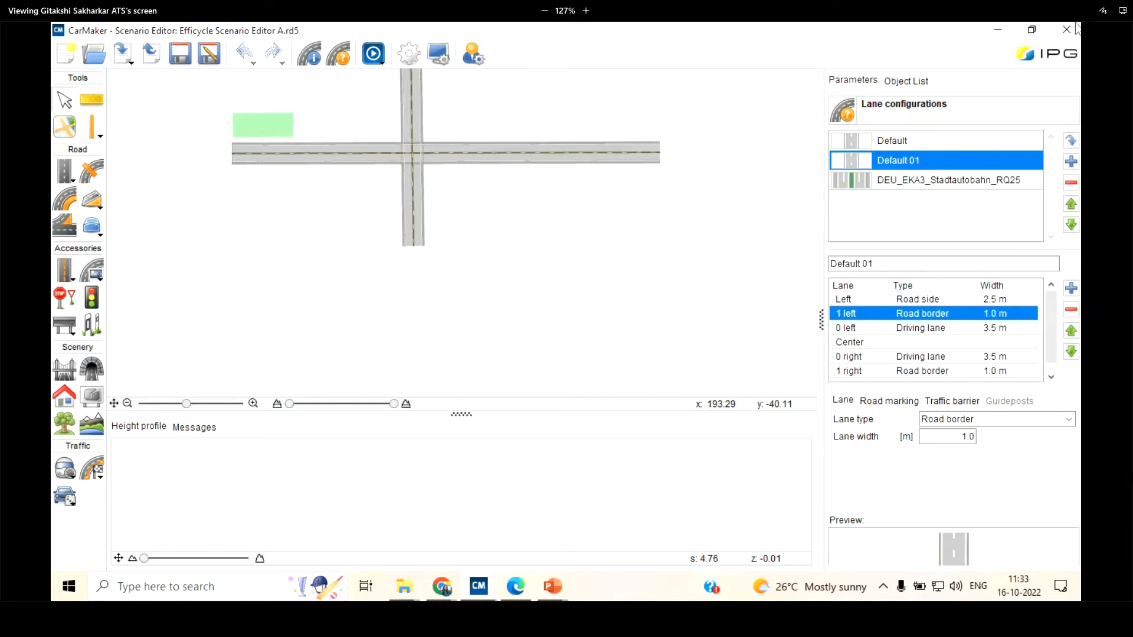
click(66, 175)
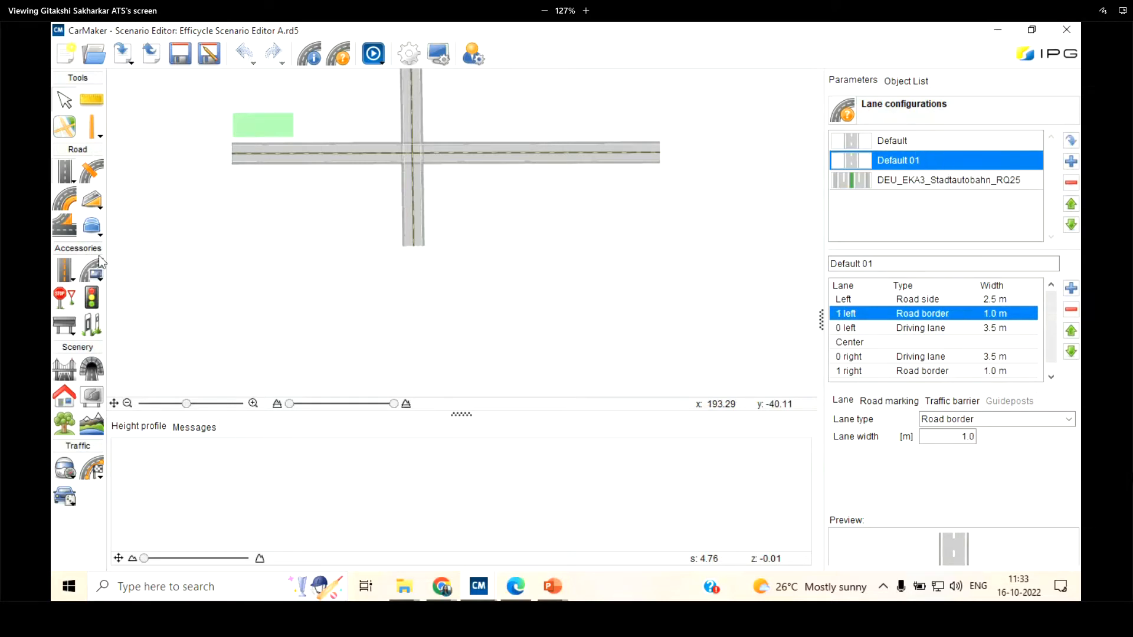
click(241, 303)
scroll(283, 303, up, 4)
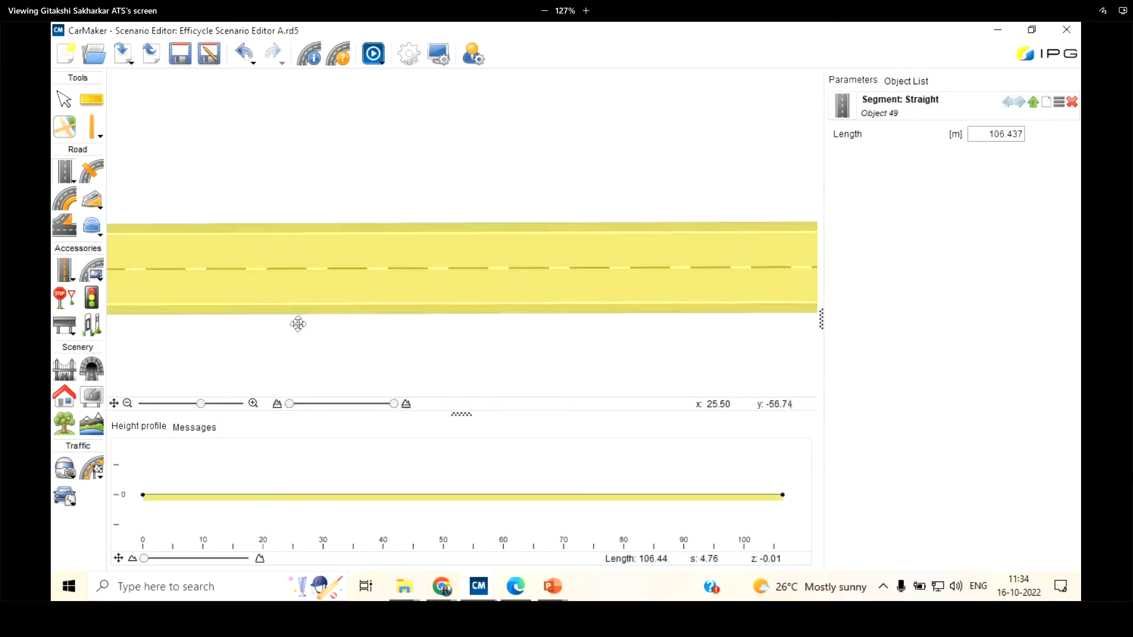
Draw a straight segment about 72 m long beneath the previous one, using the DEU_EKA3_Stadtautobahn_RQ25 lane configuration
click(338, 54)
click(901, 188)
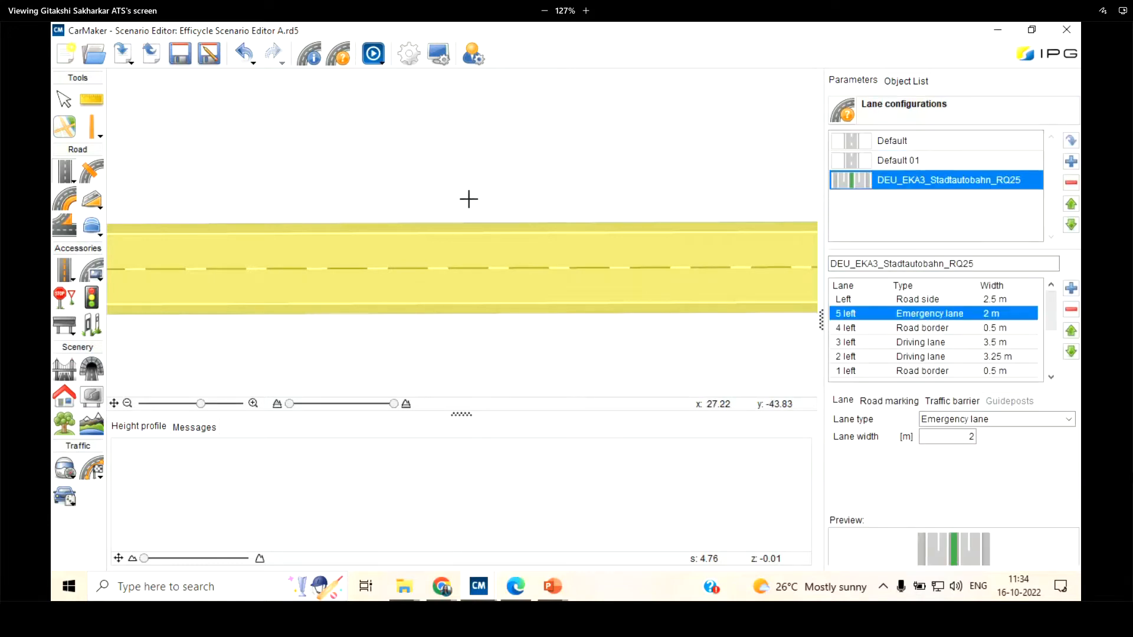
scroll(470, 198, down, 3)
scroll(280, 254, up, 2)
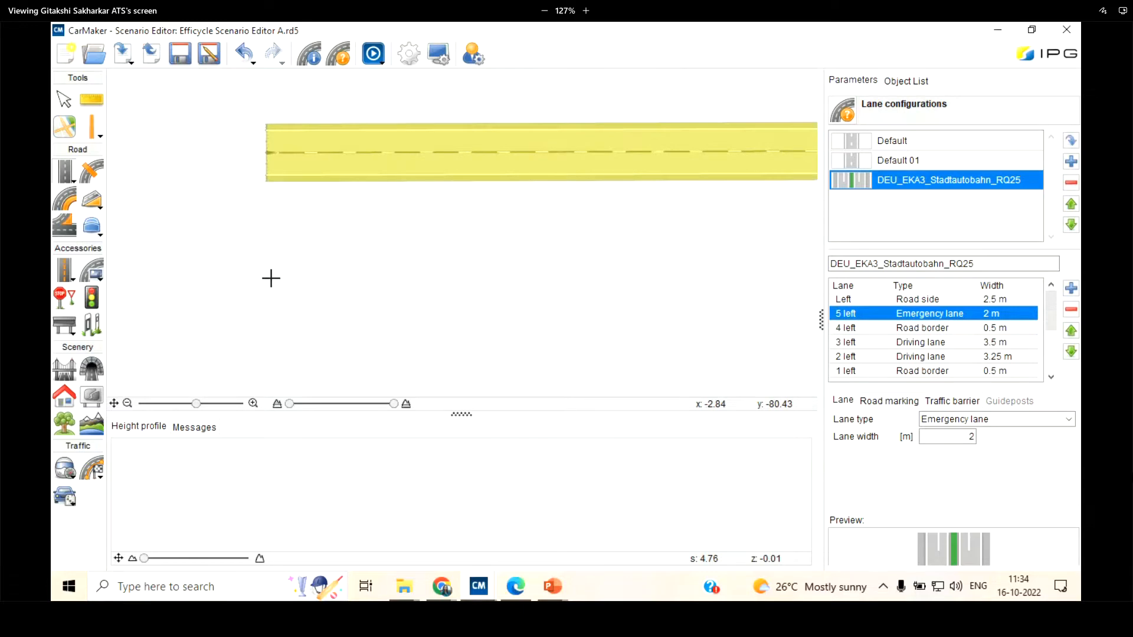
click(270, 278)
click(733, 276)
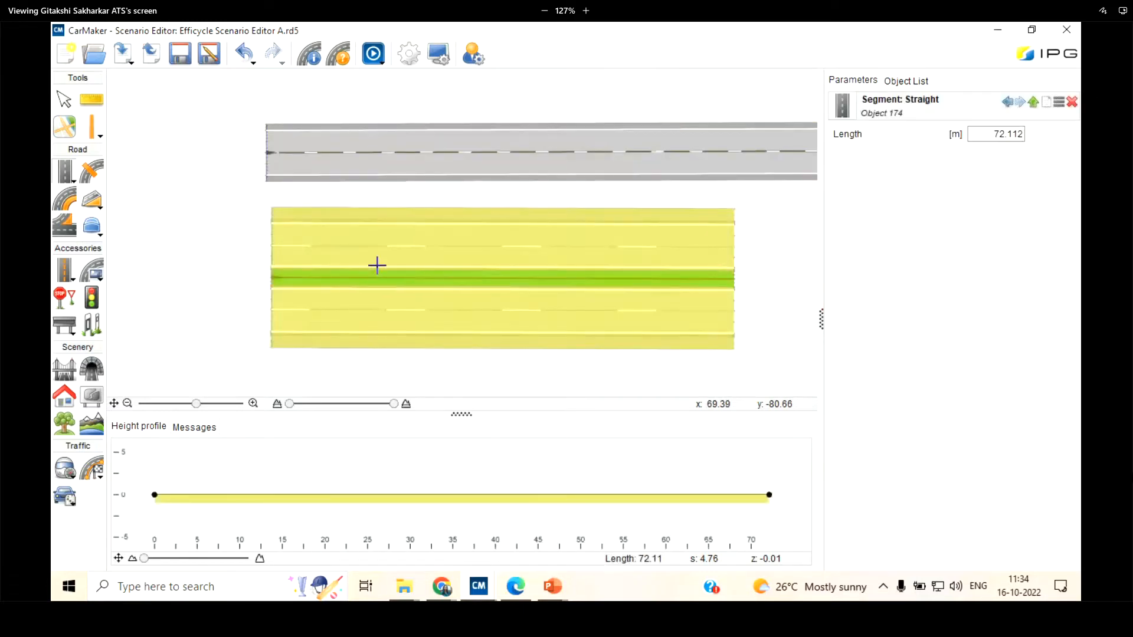
scroll(369, 287, up, 2)
Examine the new multi-lane segment against its lane configuration and deselect it
click(339, 55)
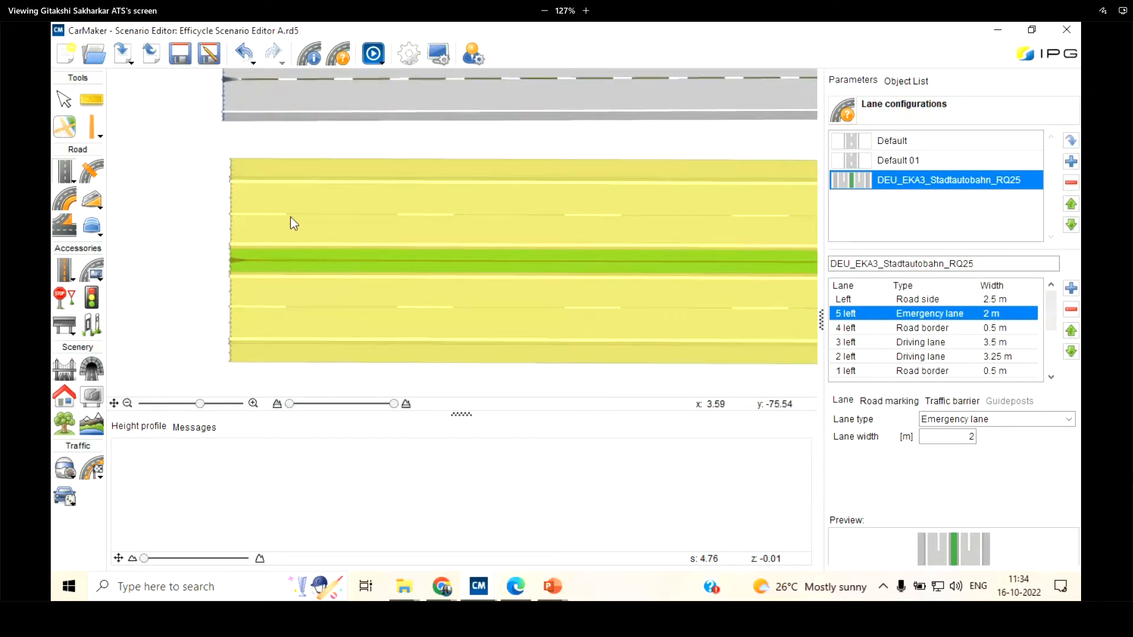
scroll(257, 294, down, 2)
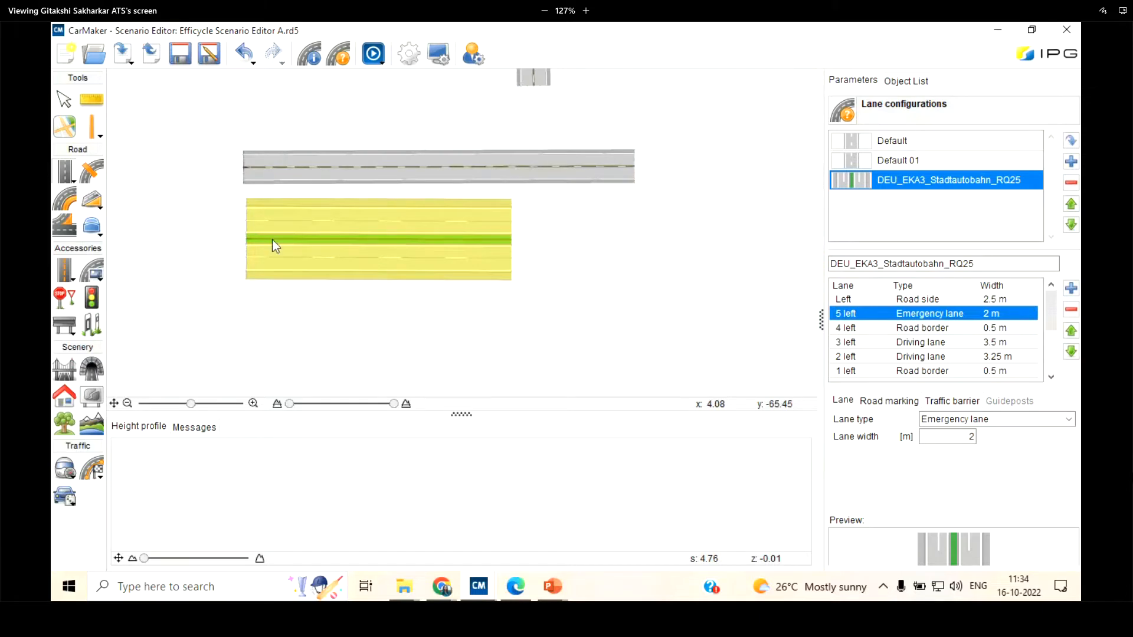
scroll(260, 231, up, 2)
click(253, 246)
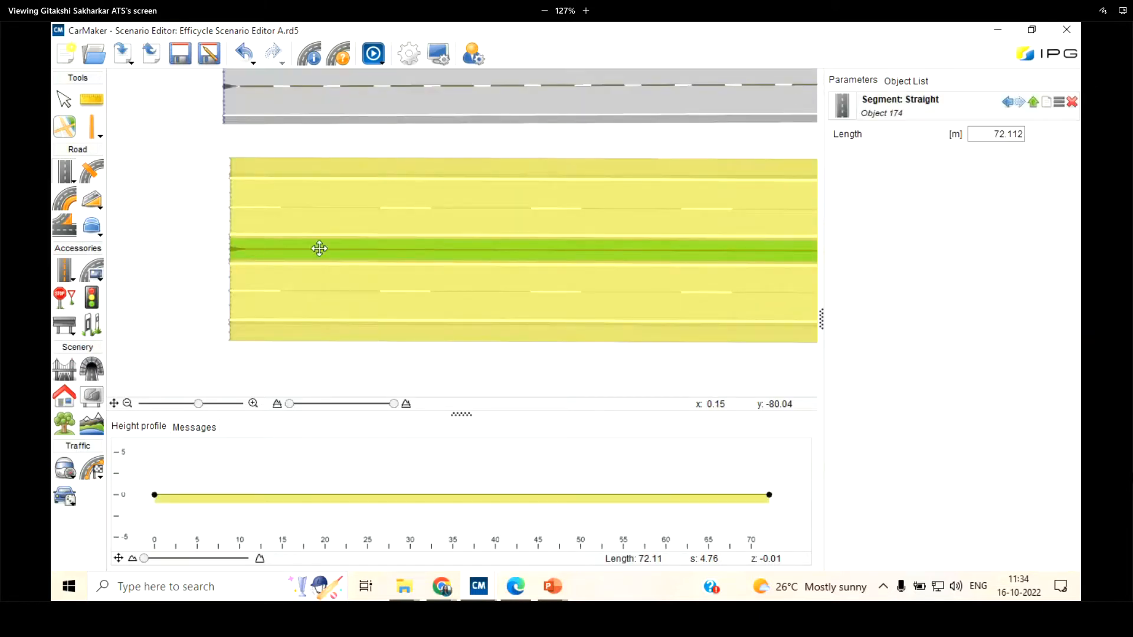
click(64, 101)
scroll(305, 254, down, 2)
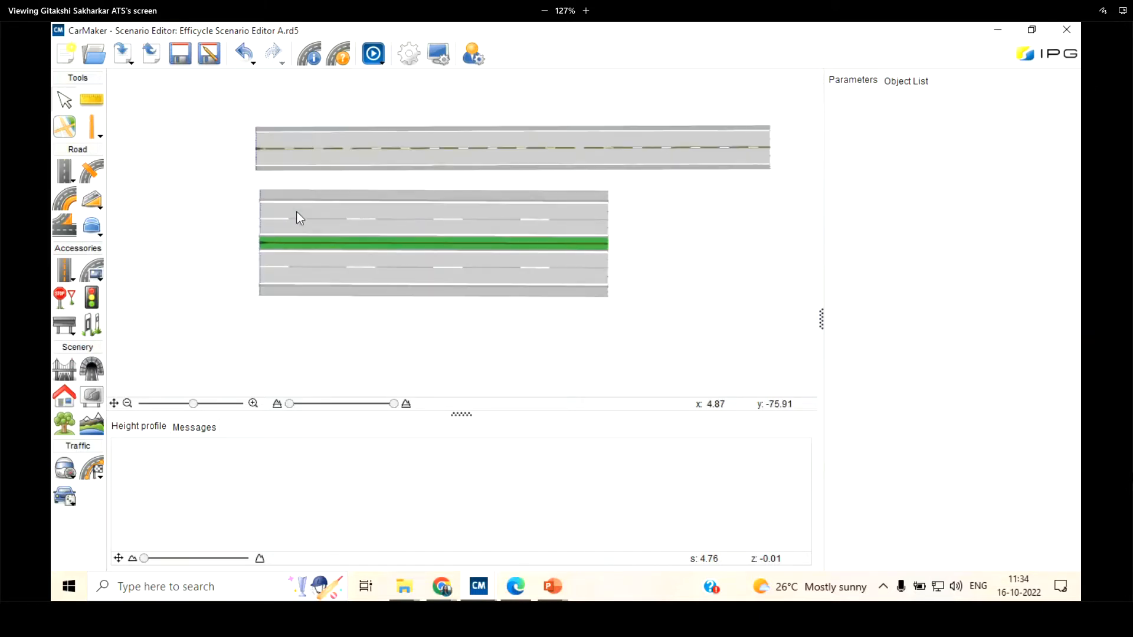
Add a copy of the DEU_EKA3_Stadtautobahn_RQ25 lane configuration and look through the copy's lanes, including 1 right and 5 left
click(338, 59)
click(1069, 161)
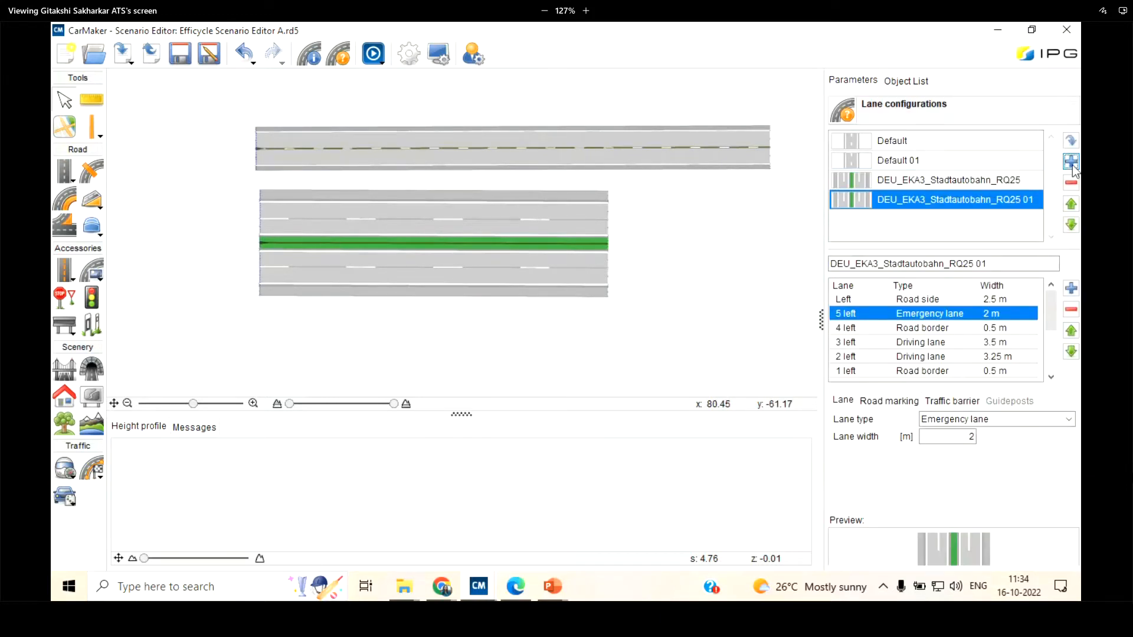
scroll(970, 336, down, 5)
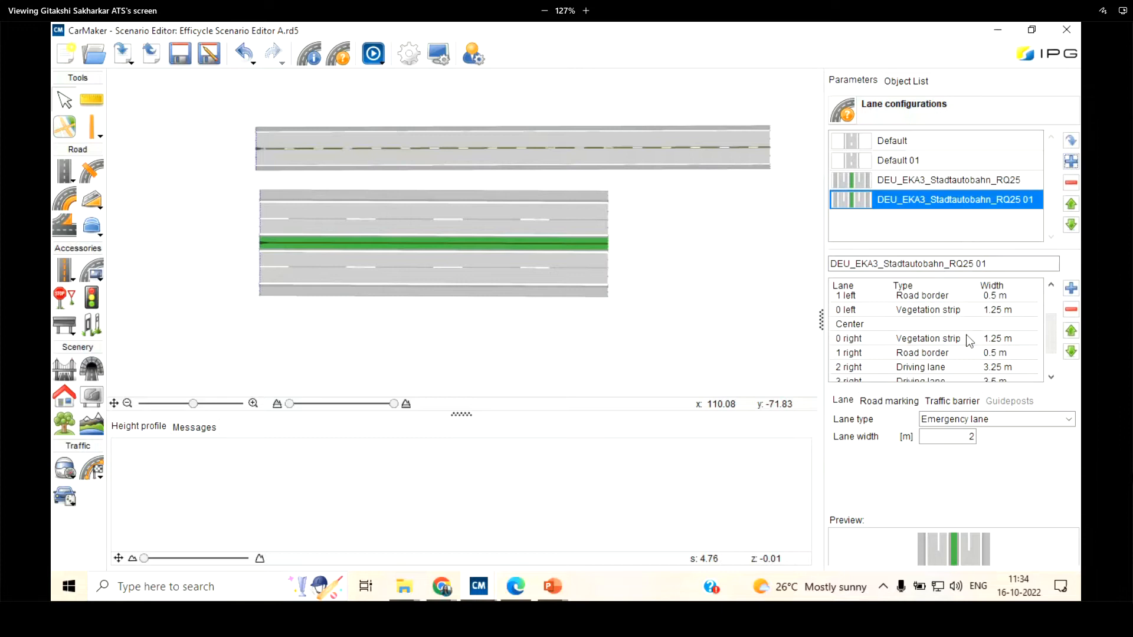
click(938, 322)
click(938, 323)
scroll(942, 341, down, 1)
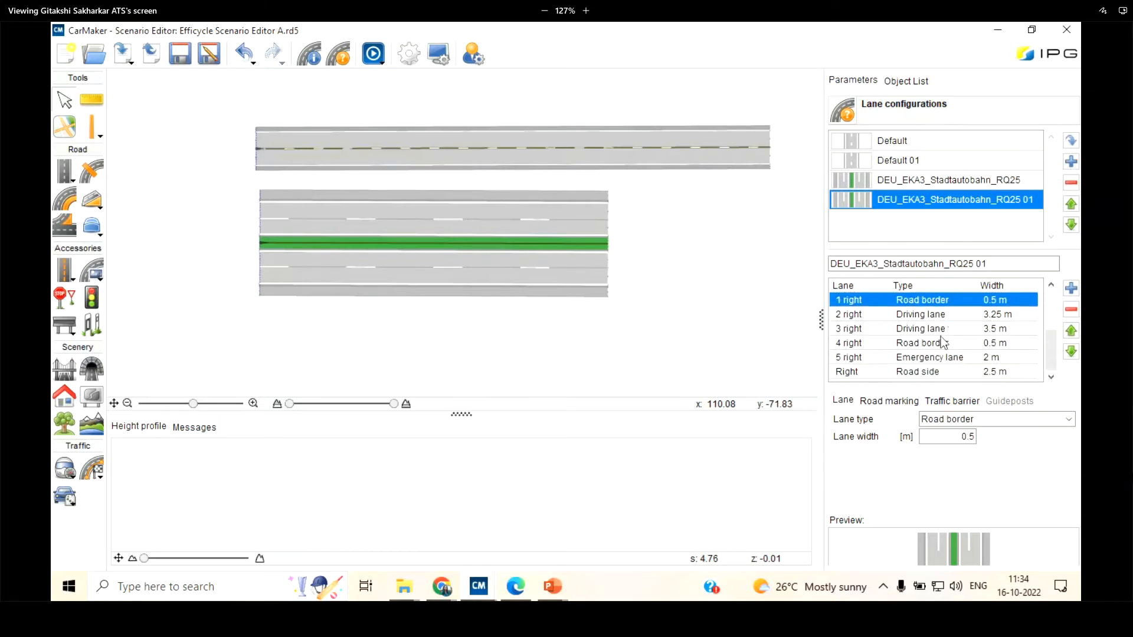
scroll(942, 341, up, 5)
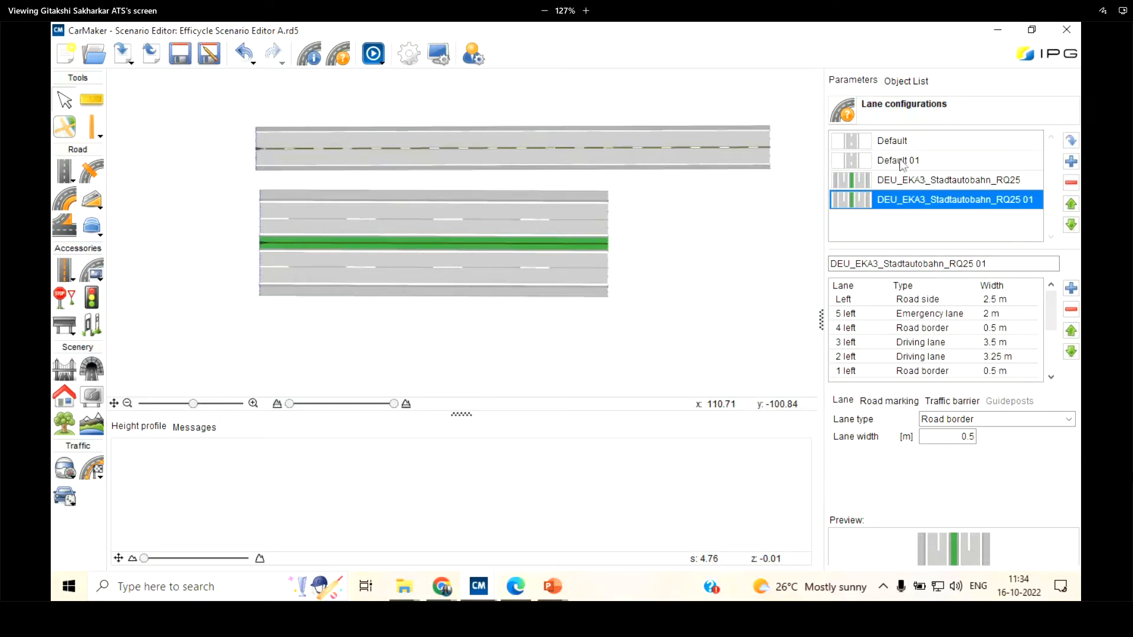
click(902, 313)
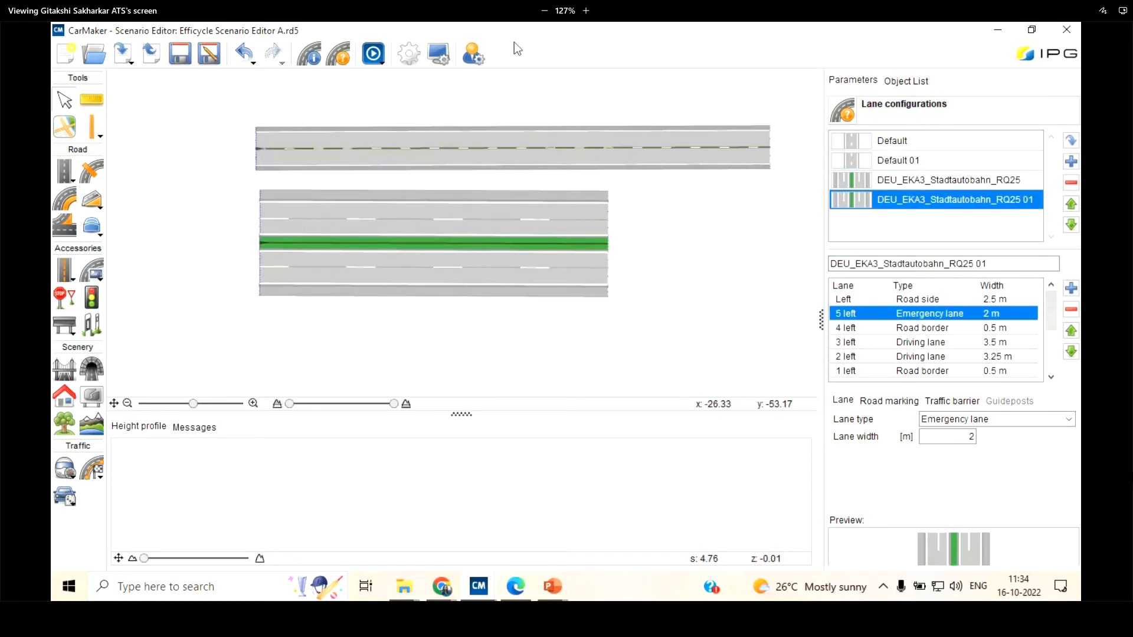
Open the 3D preview to examine the road and its surroundings, and minimise the preview window
click(370, 59)
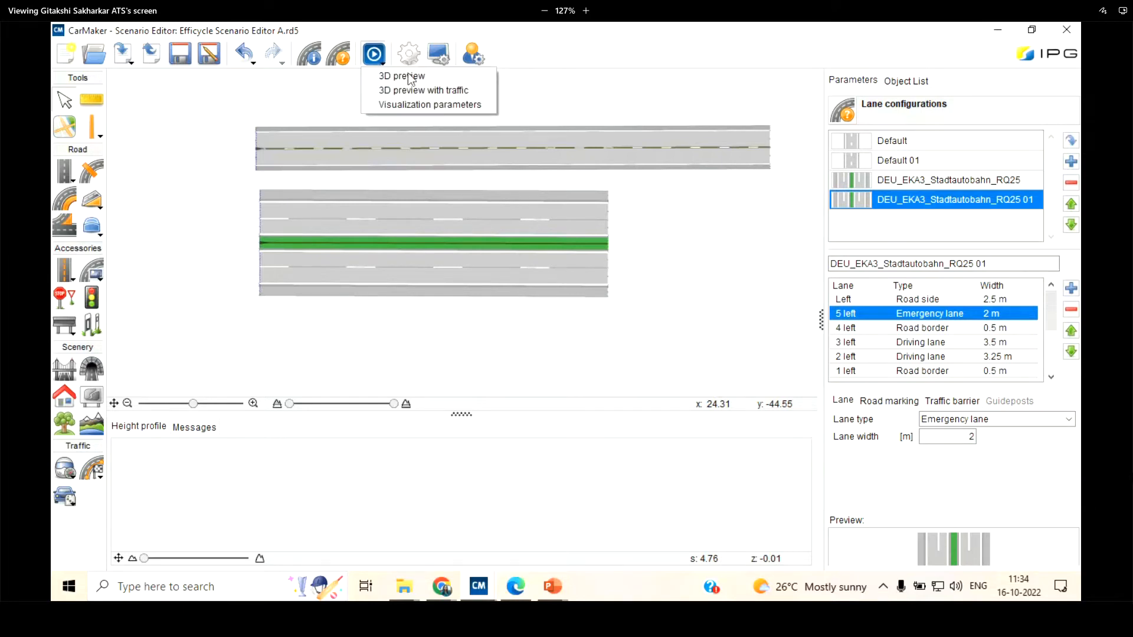
click(411, 78)
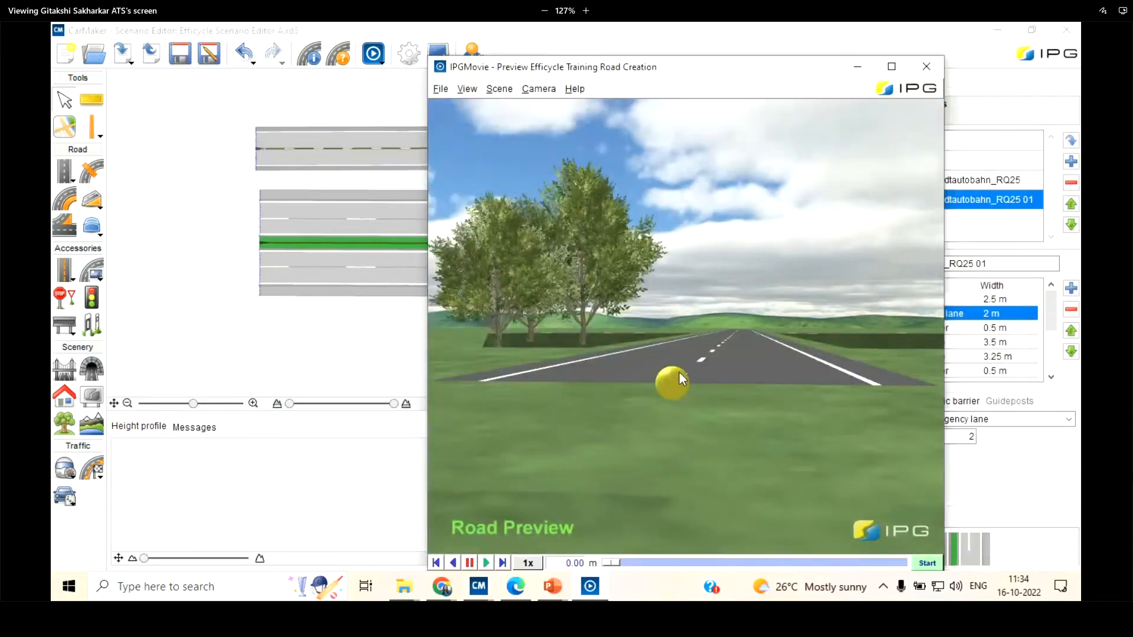
scroll(657, 294, down, 8)
drag(676, 299, 717, 246)
scroll(673, 224, up, 3)
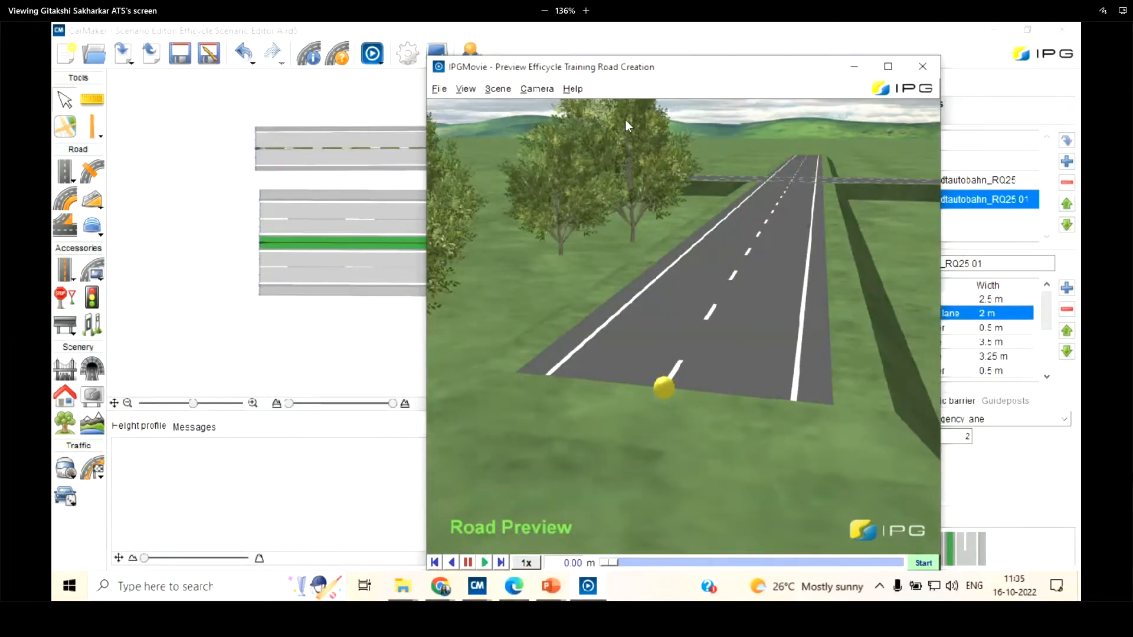
click(847, 70)
Try to open the 3D preview with traffic for the current road, dismiss its messages and minimise the preview window
click(372, 55)
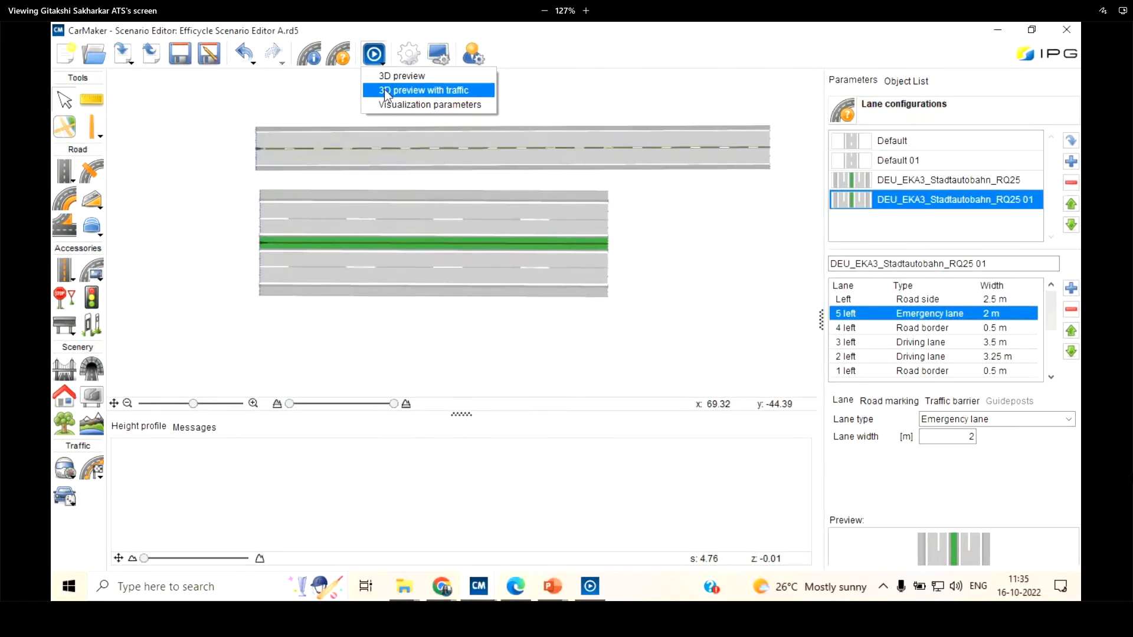
click(384, 90)
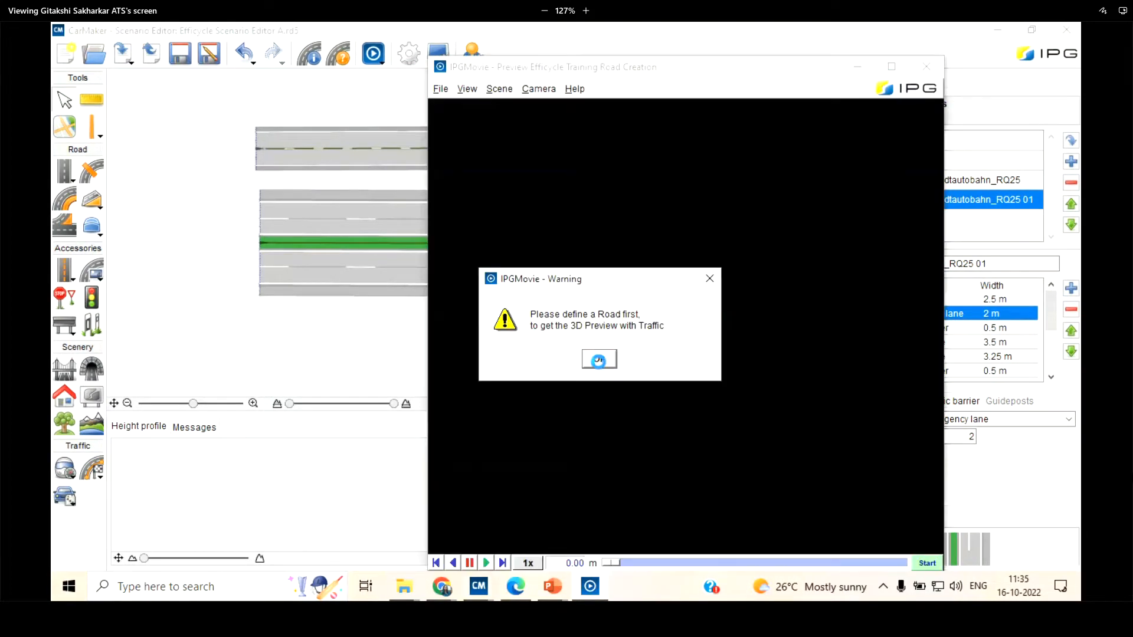
click(590, 358)
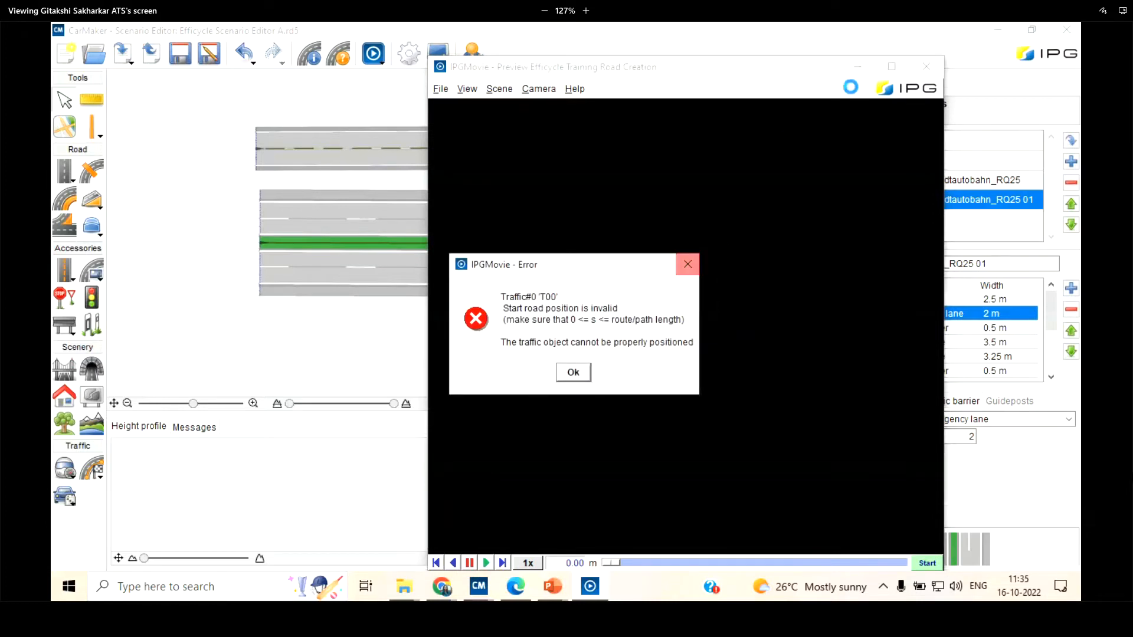
drag(823, 72, 739, 91)
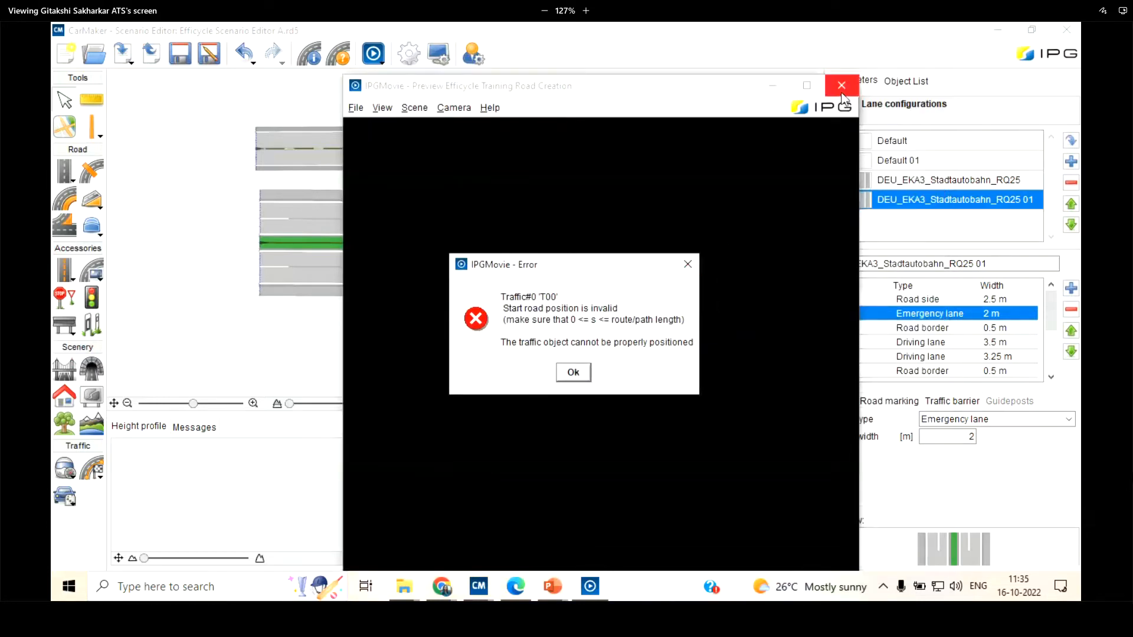
key(Return)
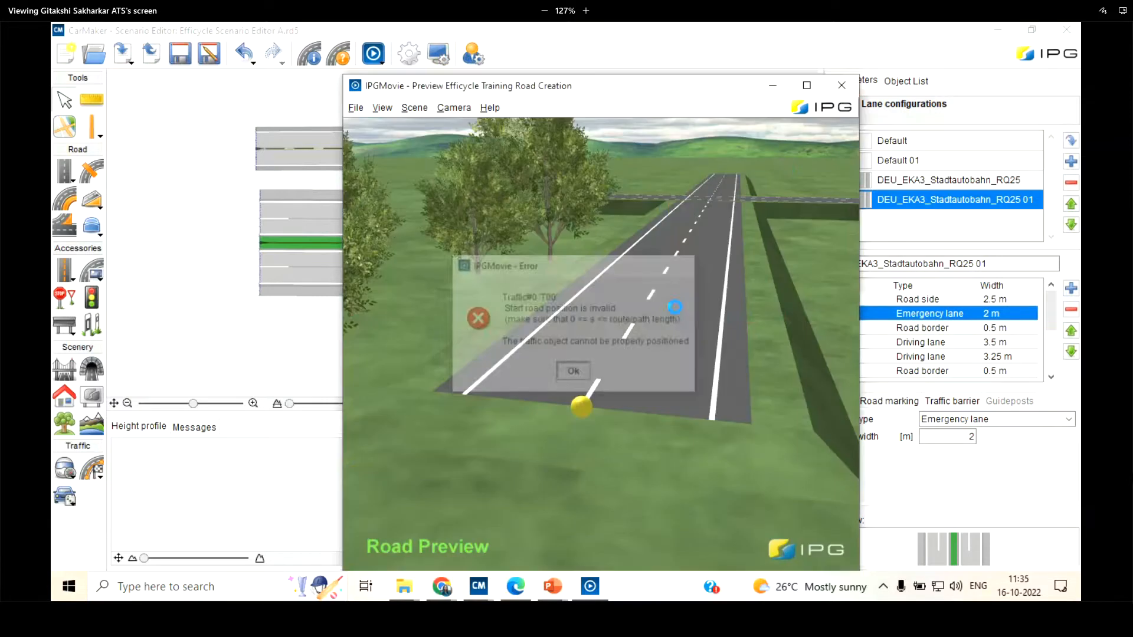
click(773, 87)
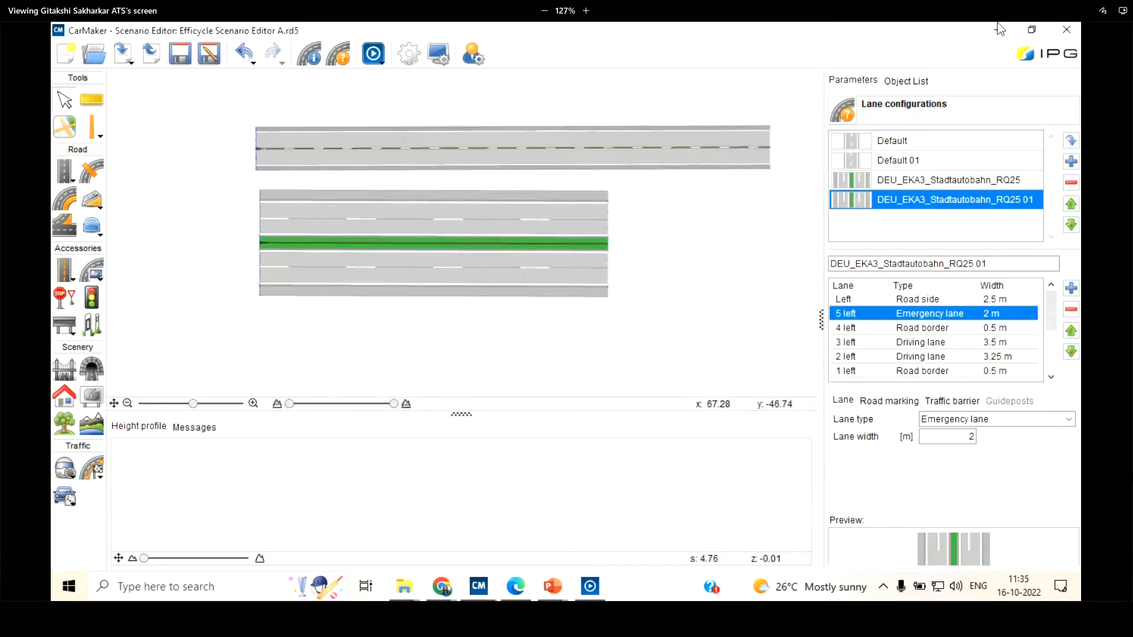
Switch to the Traffic window, delete the existing traffic object T00 and add a new compact car
click(997, 27)
click(797, 130)
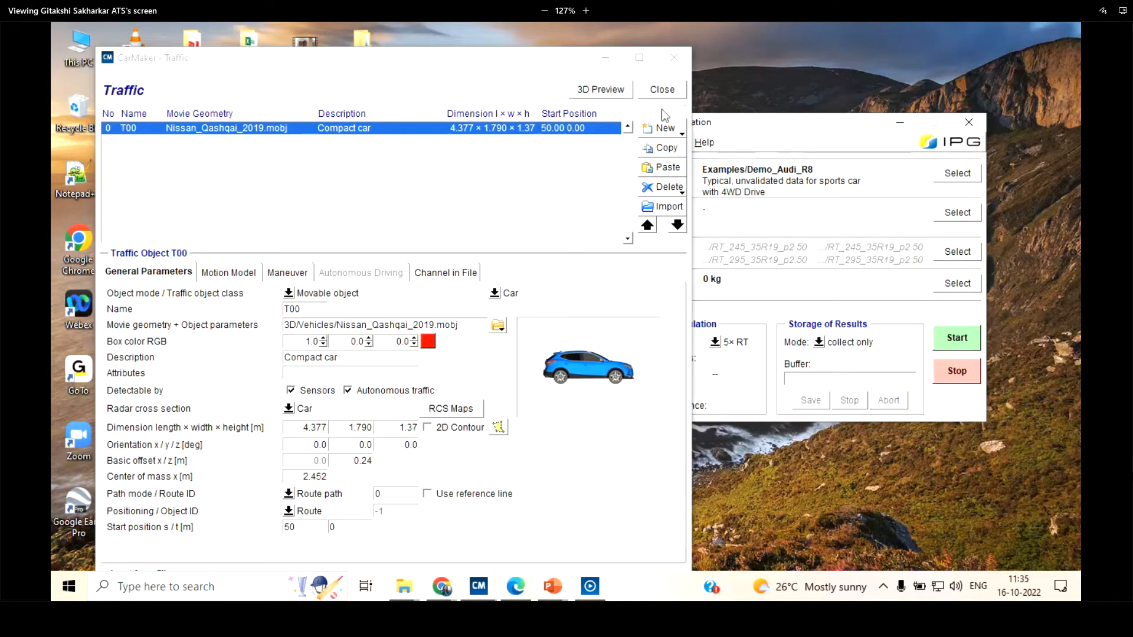
click(655, 182)
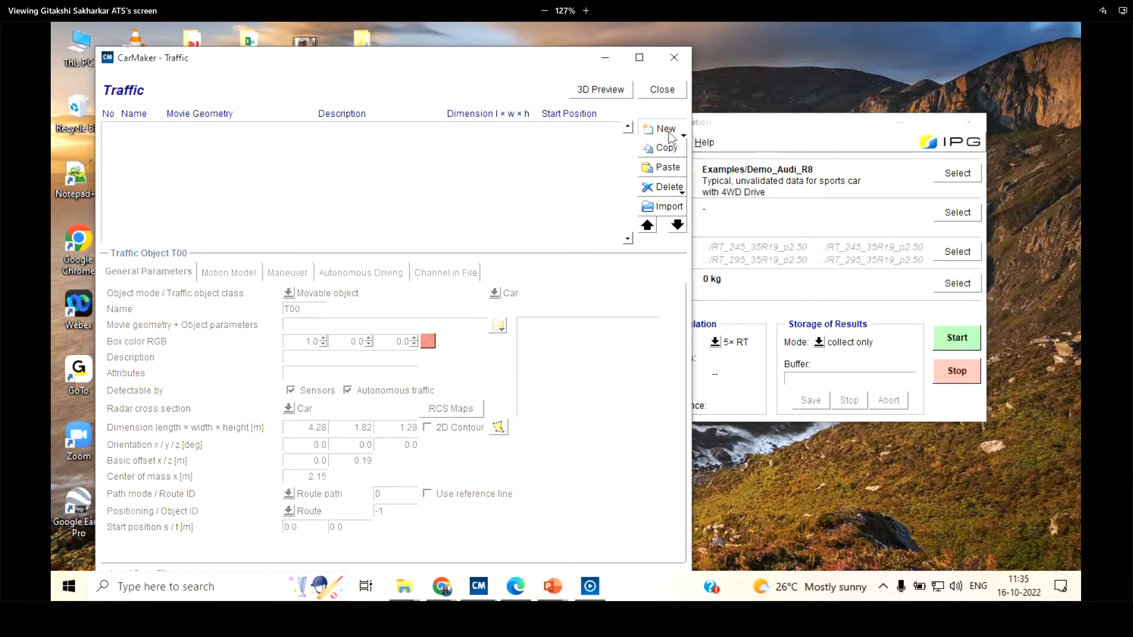
click(665, 128)
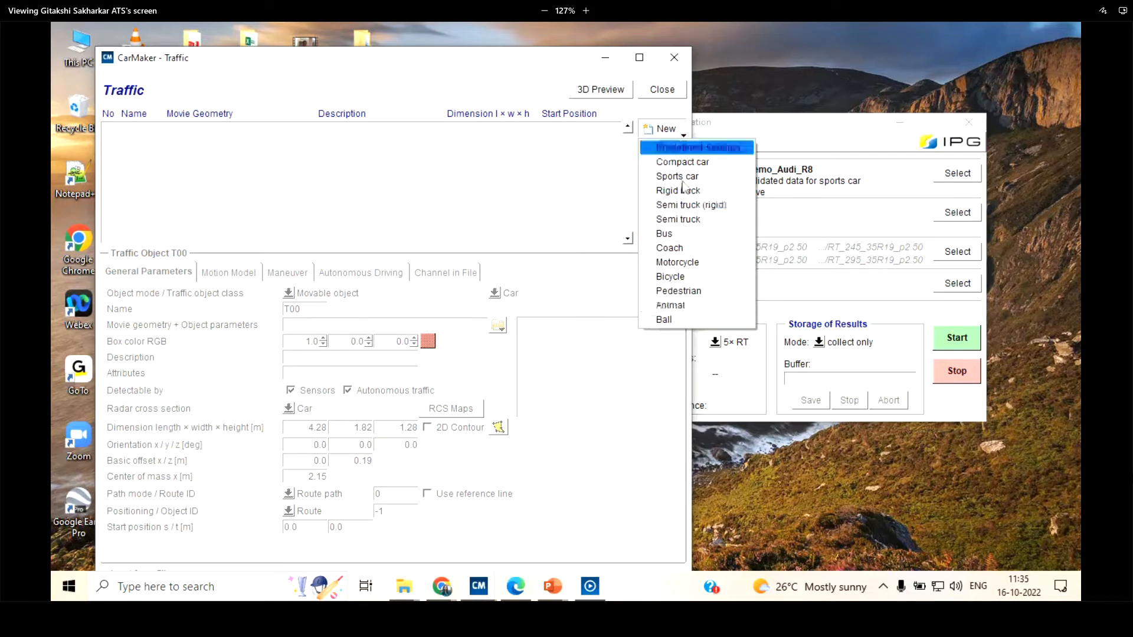
click(679, 161)
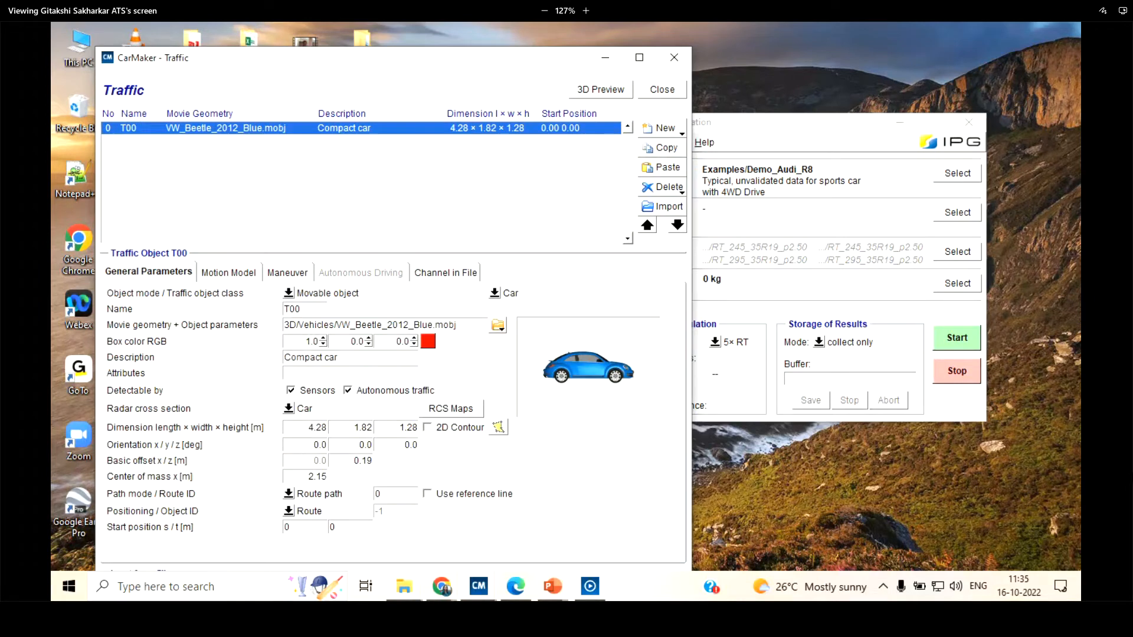
Return to the Scenario Editor and load the project road file Test A.rd5
click(487, 593)
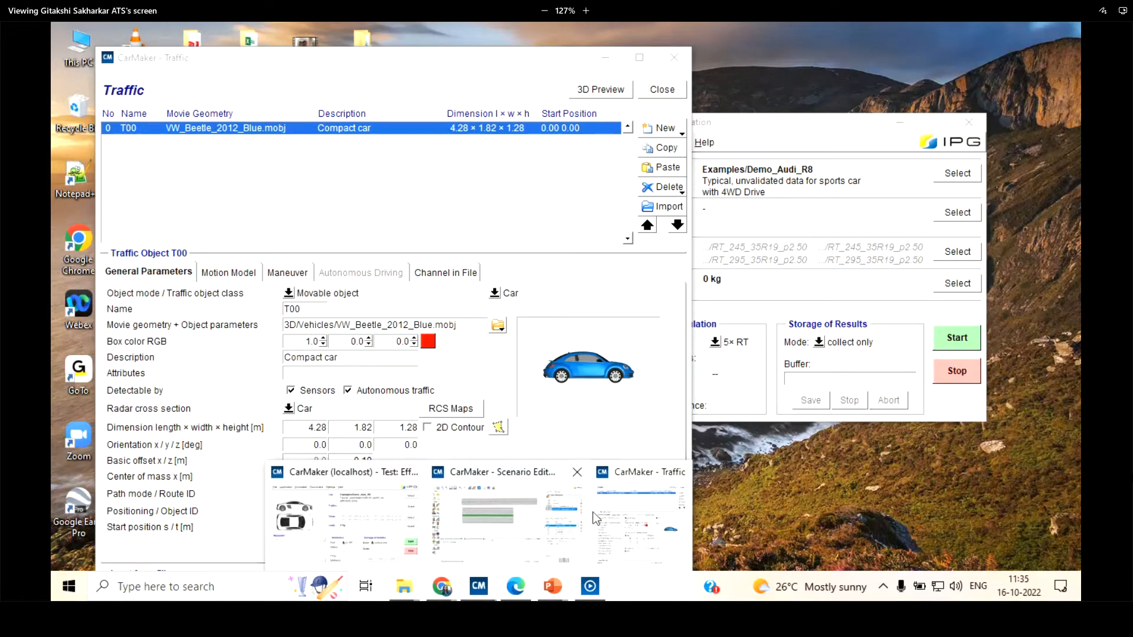
click(558, 516)
click(94, 54)
click(549, 359)
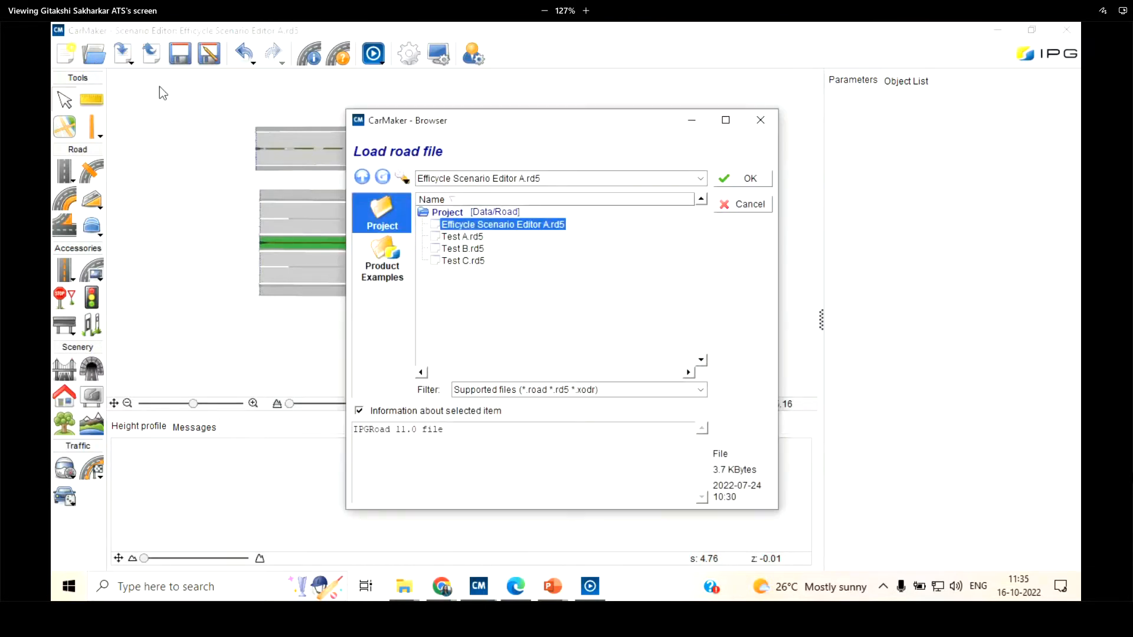
click(466, 236)
click(750, 178)
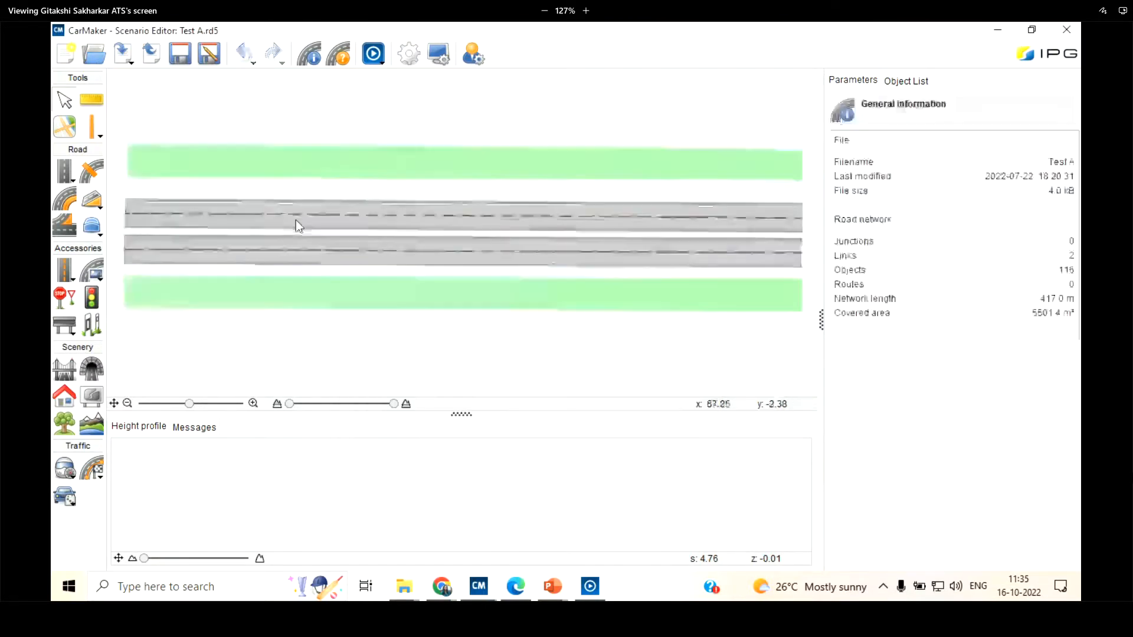
Create a route along the uppermost driving lane of the upper road and save the road file
scroll(713, 195, up, 2)
scroll(234, 206, down, 4)
scroll(236, 206, up, 7)
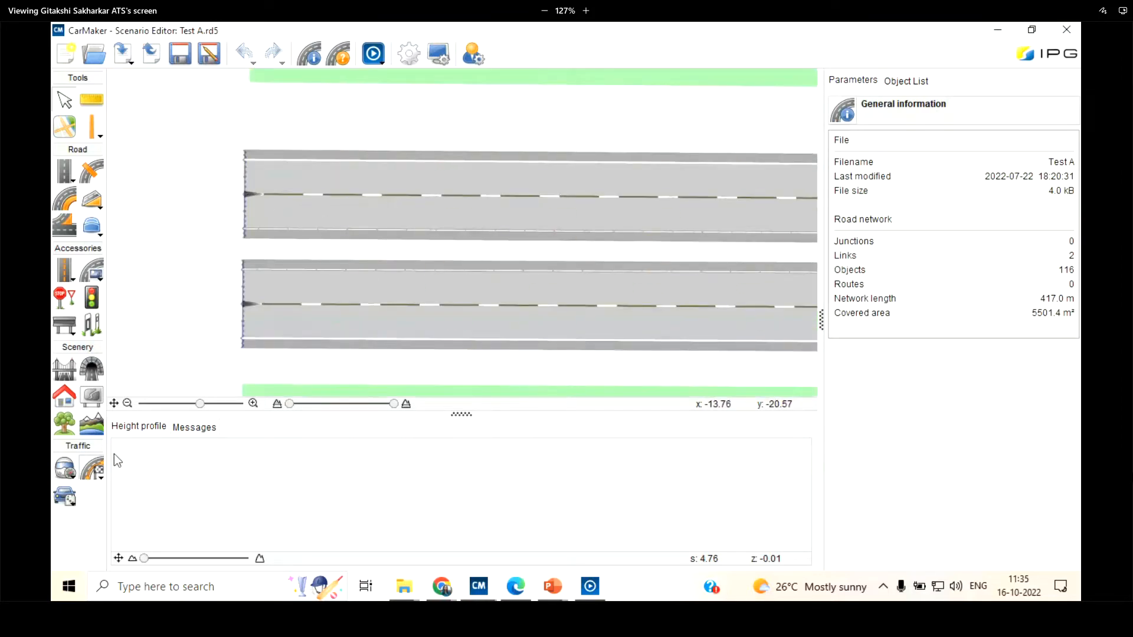
click(334, 178)
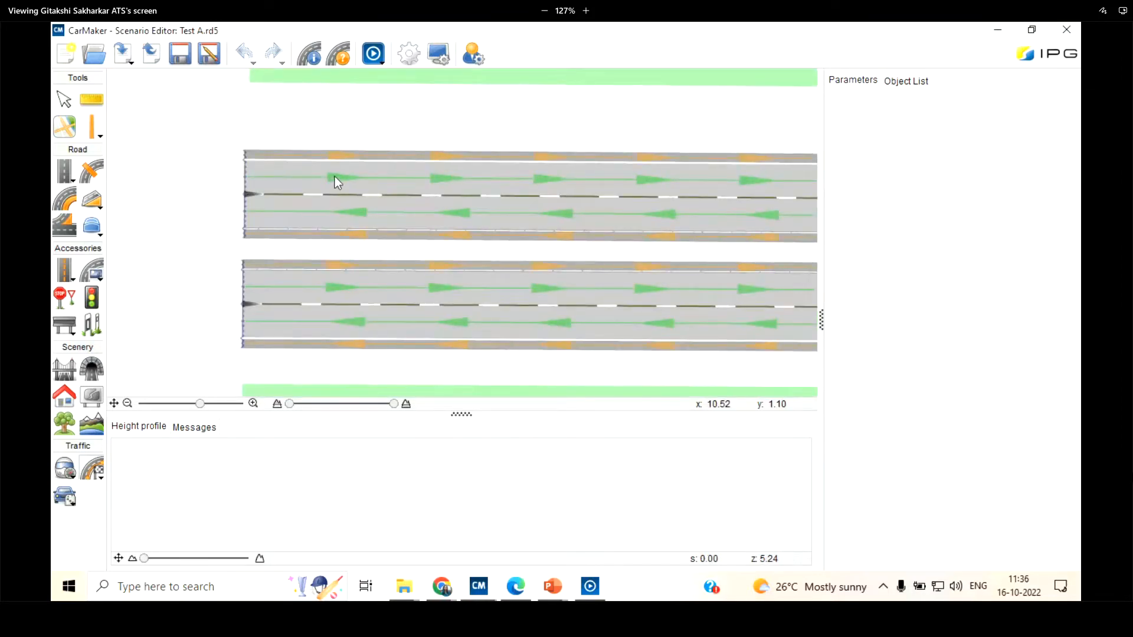
click(335, 176)
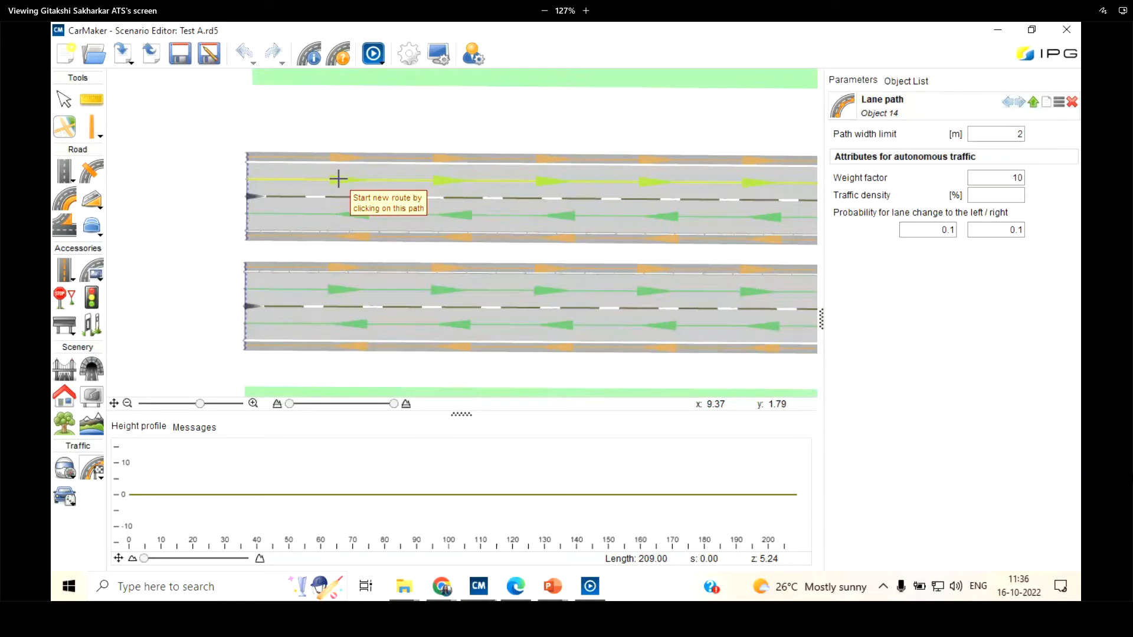
click(338, 179)
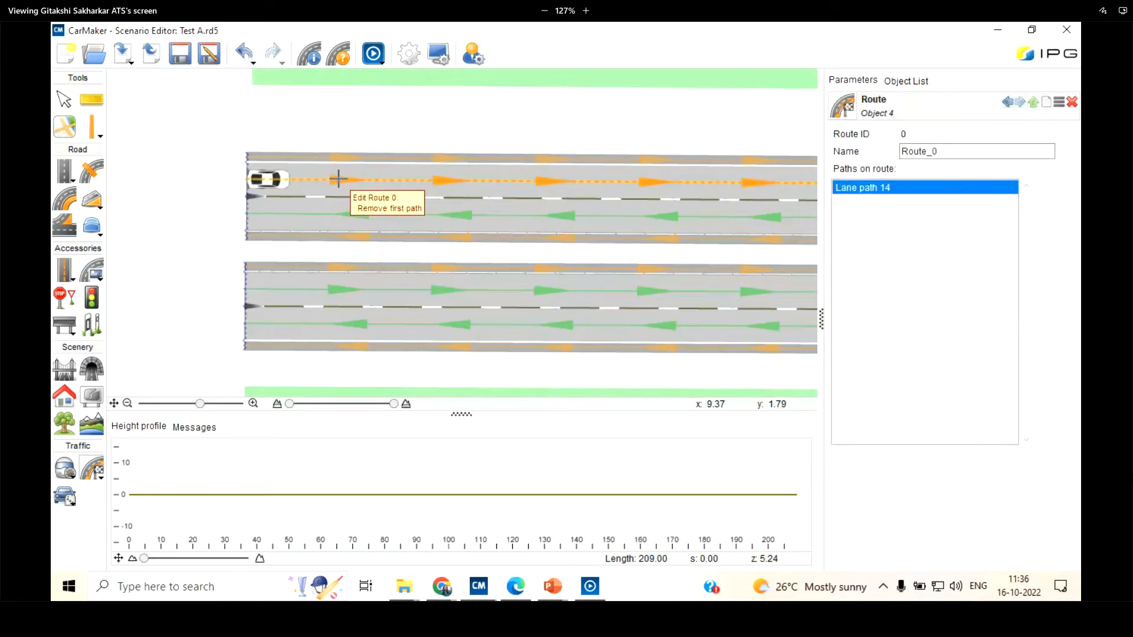
click(181, 64)
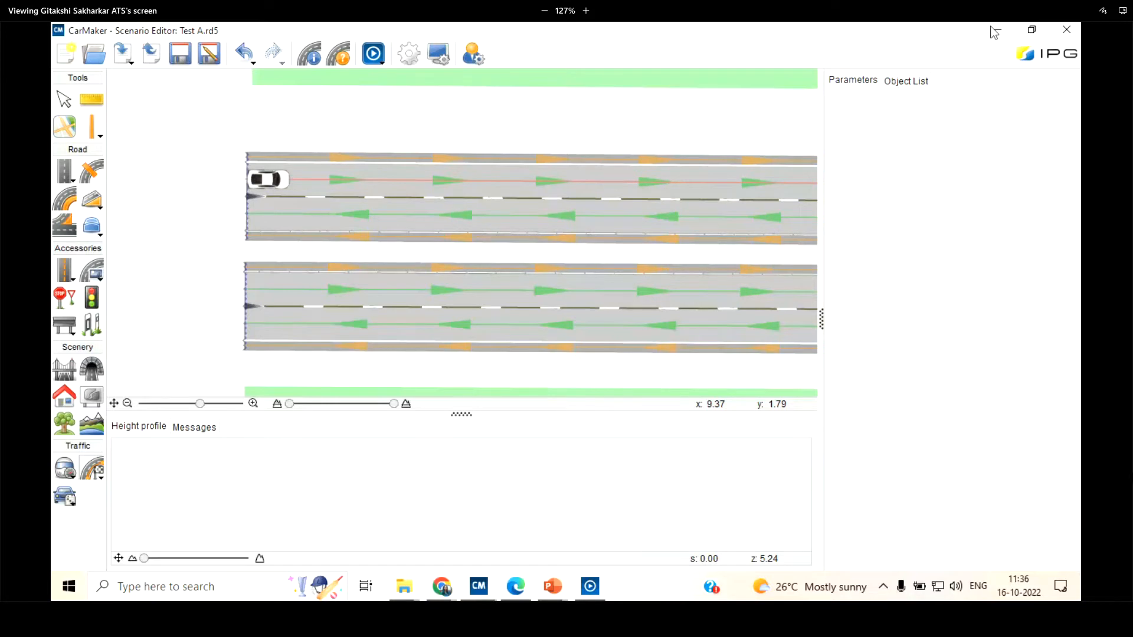
Try the 3D preview from the Traffic window, close it and return to the Scenario Editor
click(995, 33)
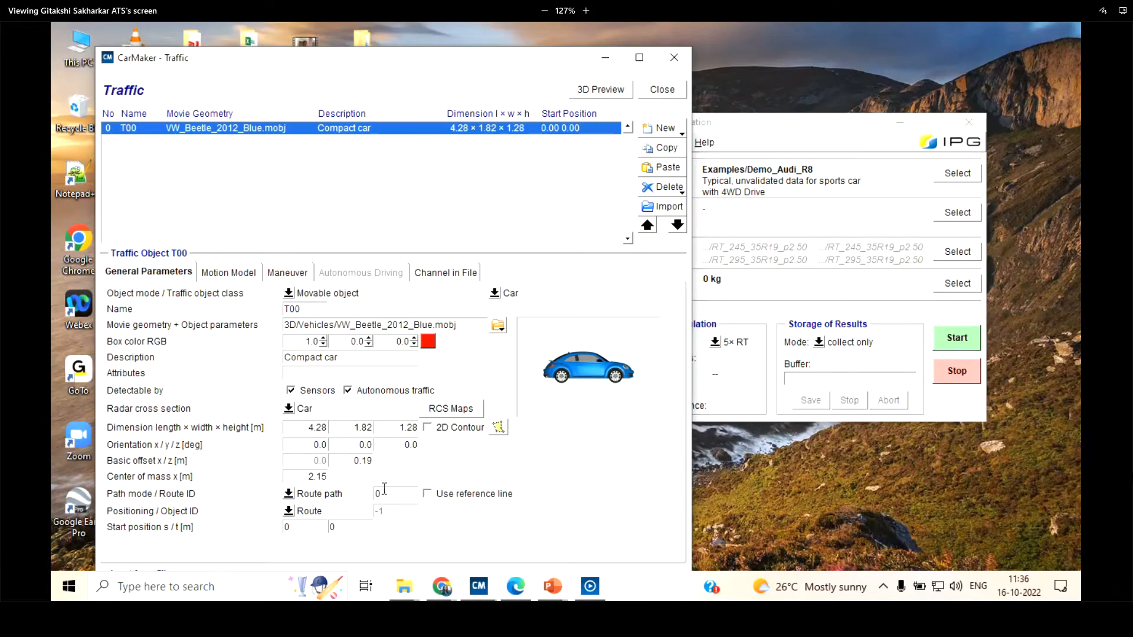
click(601, 90)
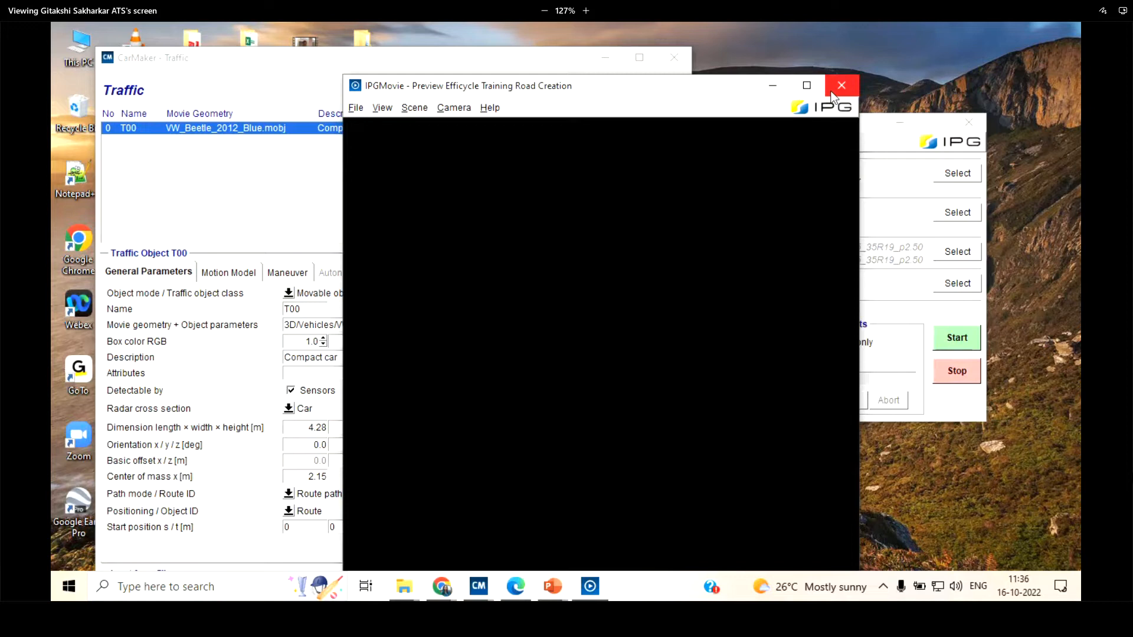
click(840, 86)
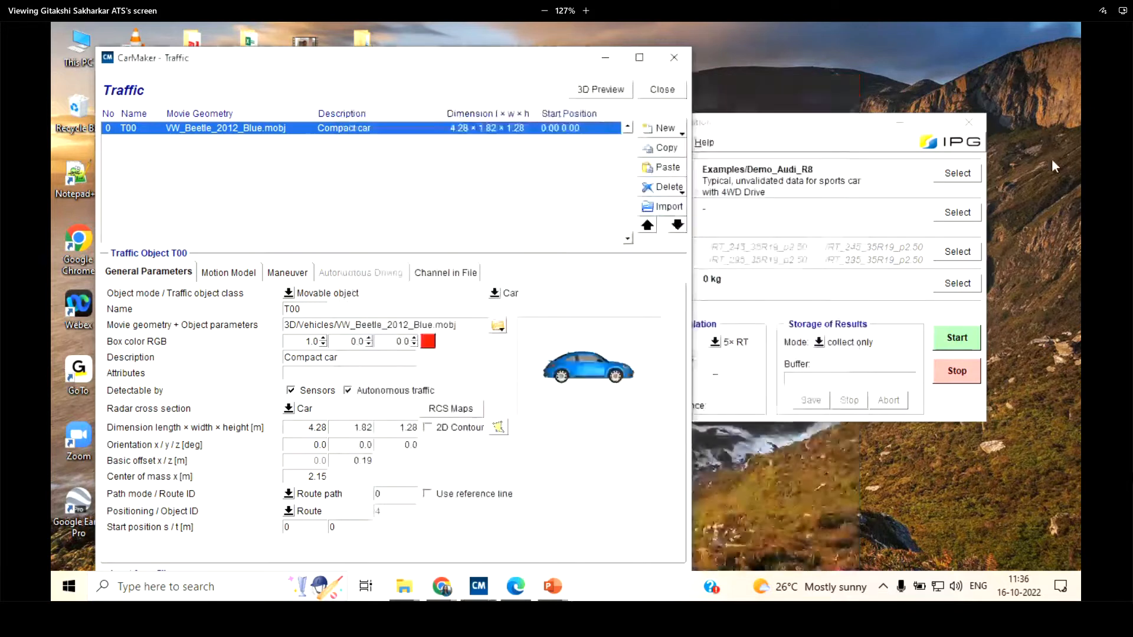
right_click(1053, 160)
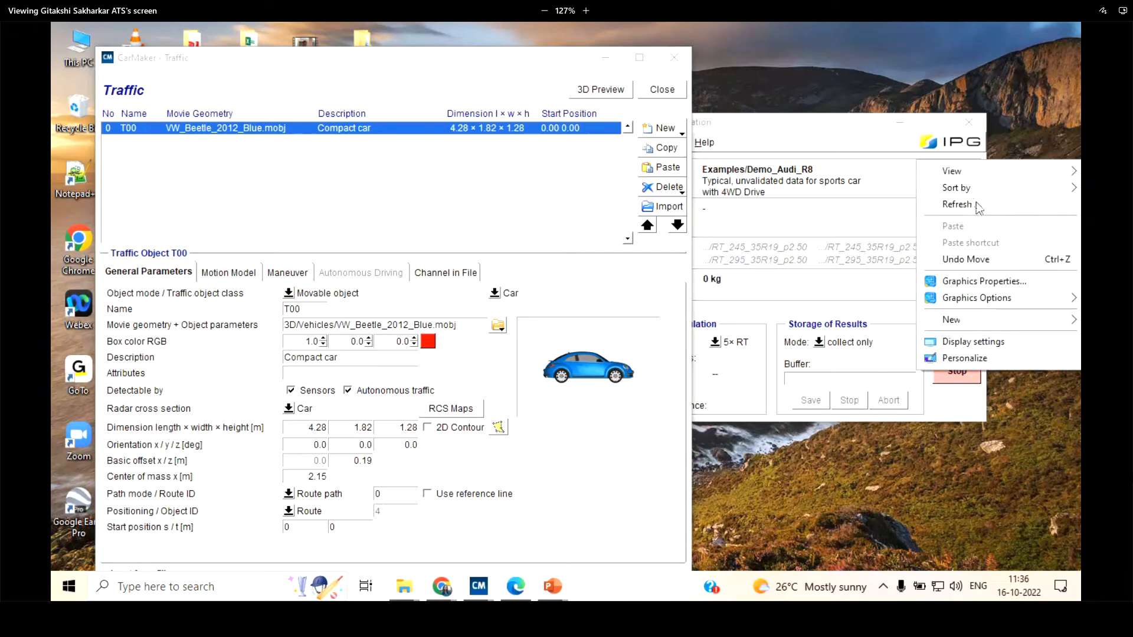
click(798, 127)
click(798, 127)
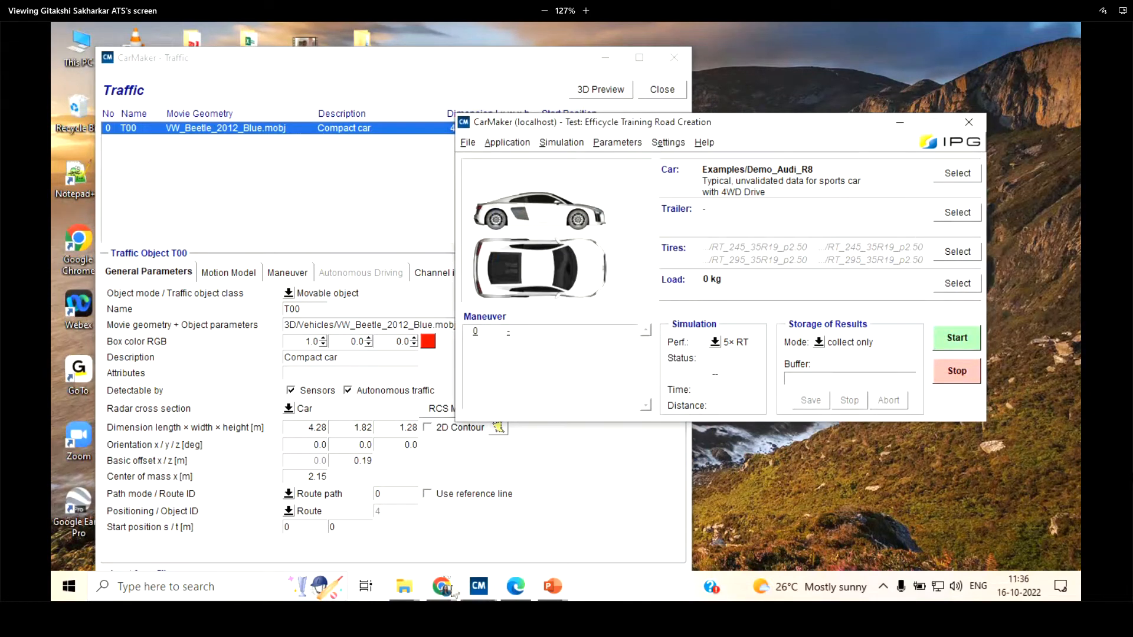
click(479, 586)
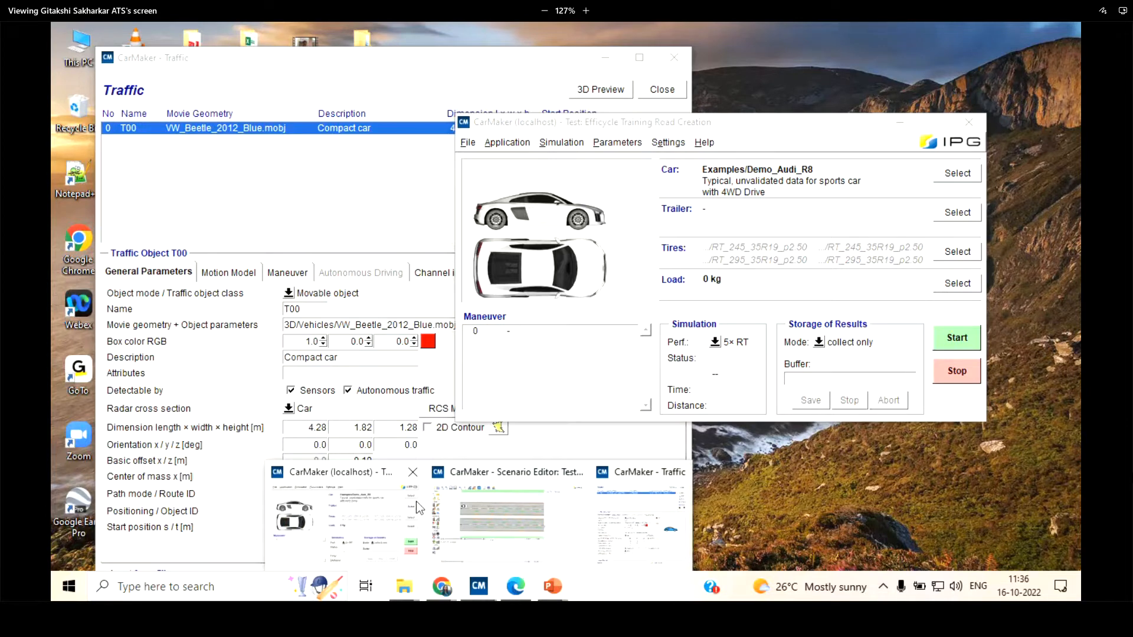
click(502, 513)
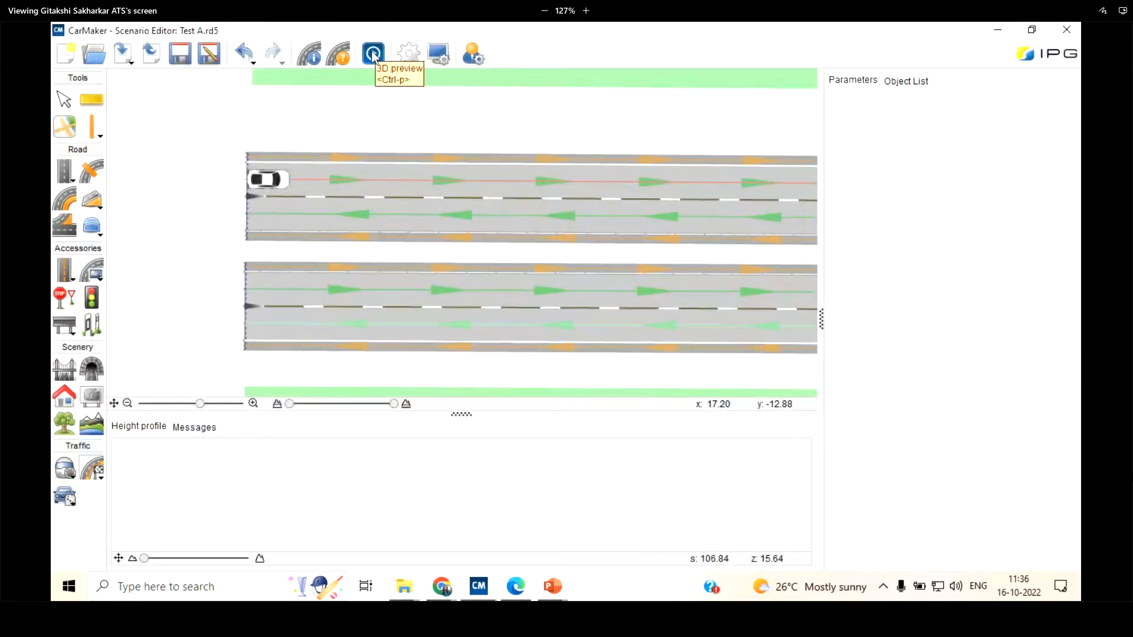
Set the compact car's start position s to 20 m in the Traffic window and close that window
click(244, 518)
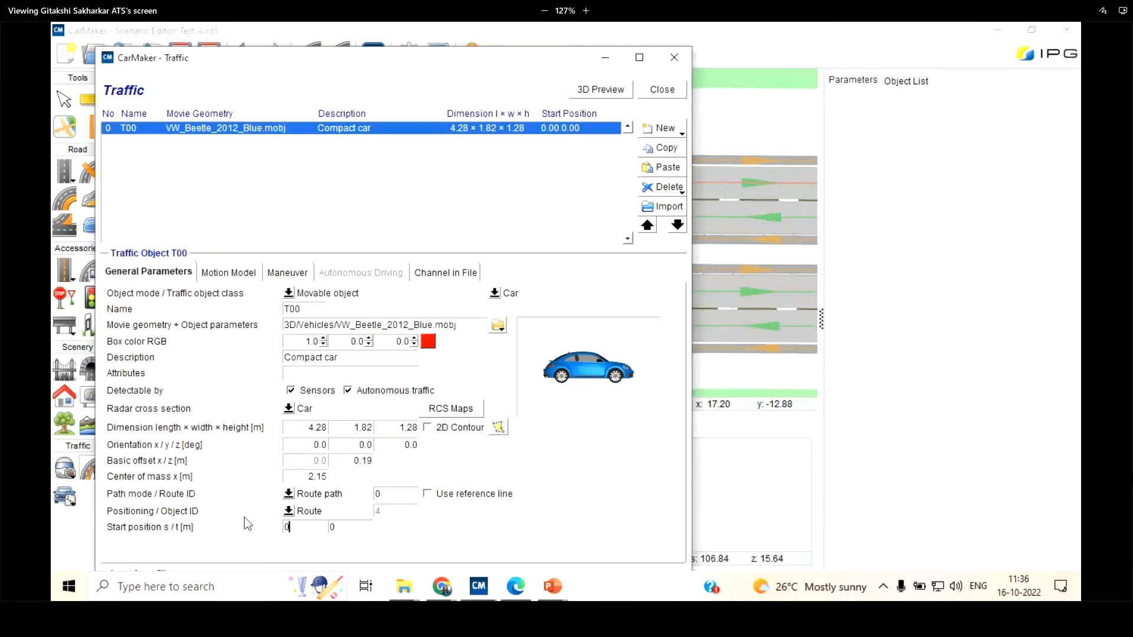
text(20)
click(663, 89)
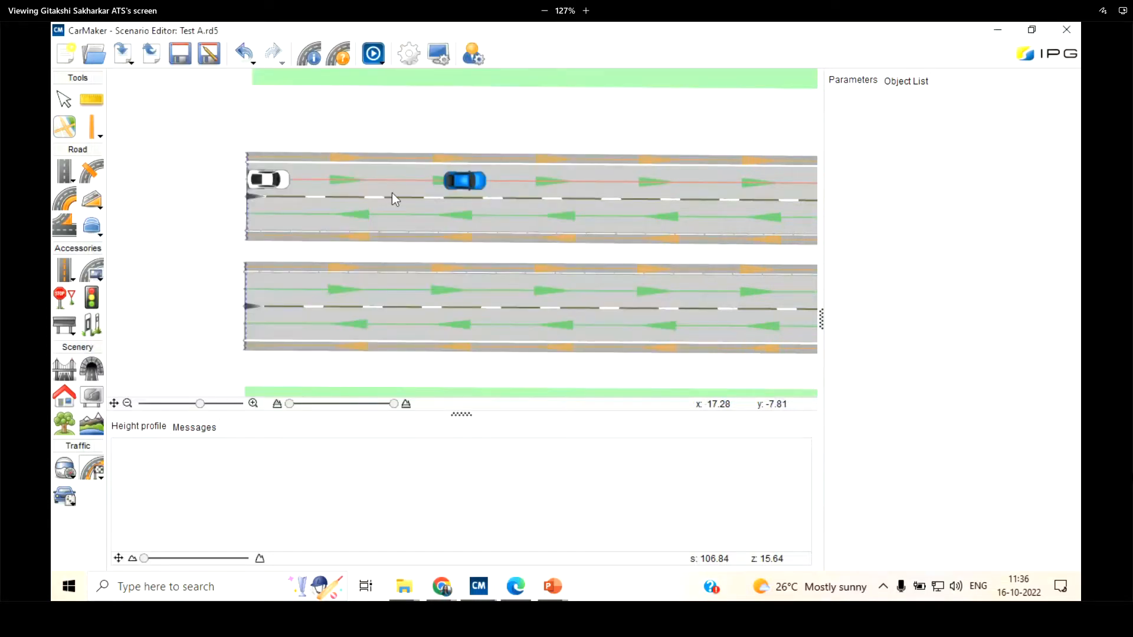
View the compact car on the road in the 3D preview with traffic, and close the preview
click(380, 59)
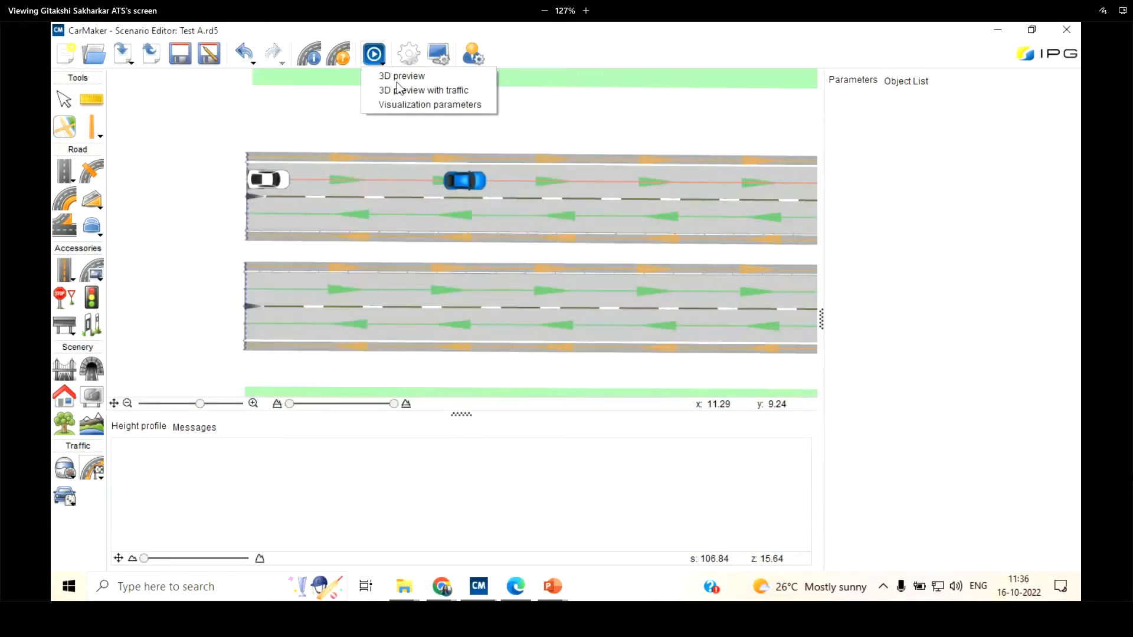
click(424, 90)
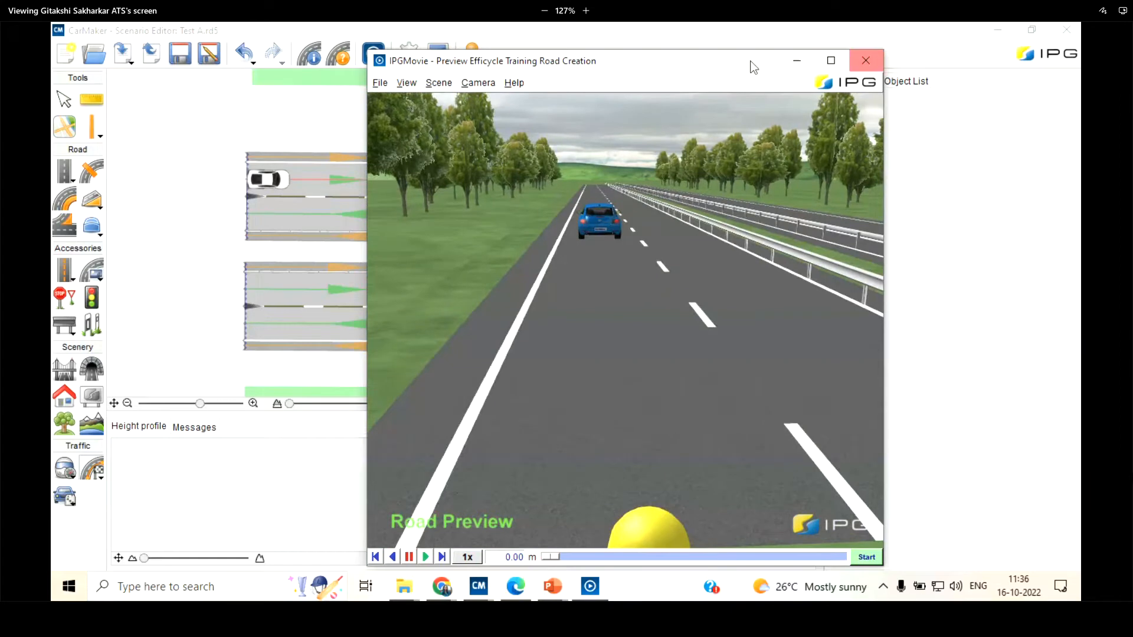
click(799, 76)
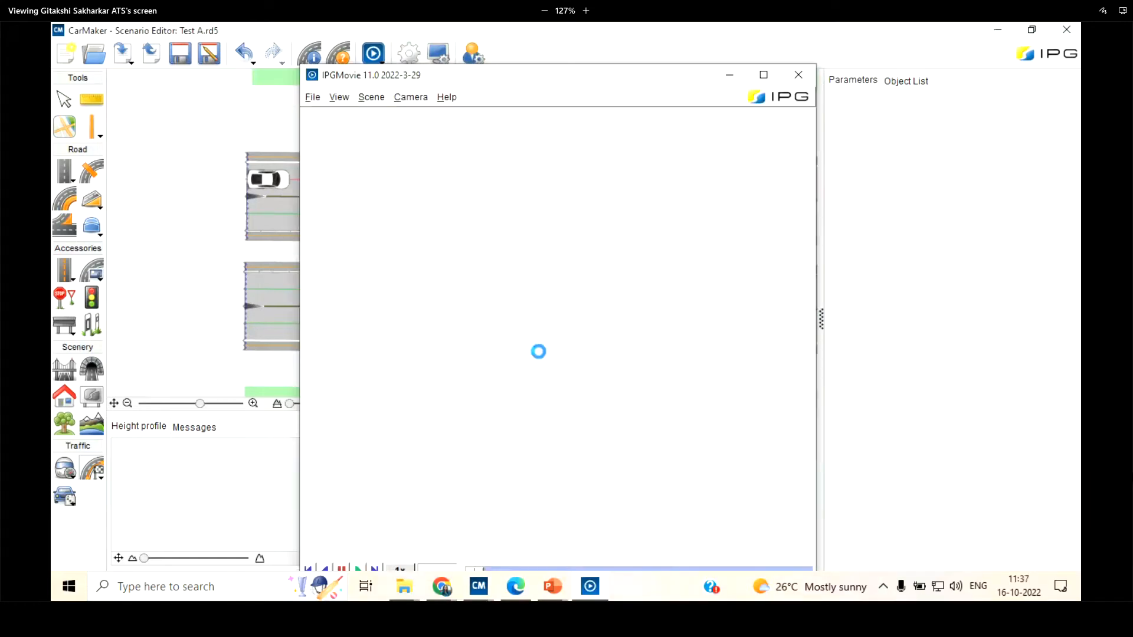
Examine the two parallel roads and their surroundings in the plain 3D preview, and close it
drag(603, 319, 582, 296)
scroll(599, 315, down, 5)
scroll(582, 228, down, 5)
scroll(577, 248, up, 10)
scroll(578, 276, up, 5)
click(795, 75)
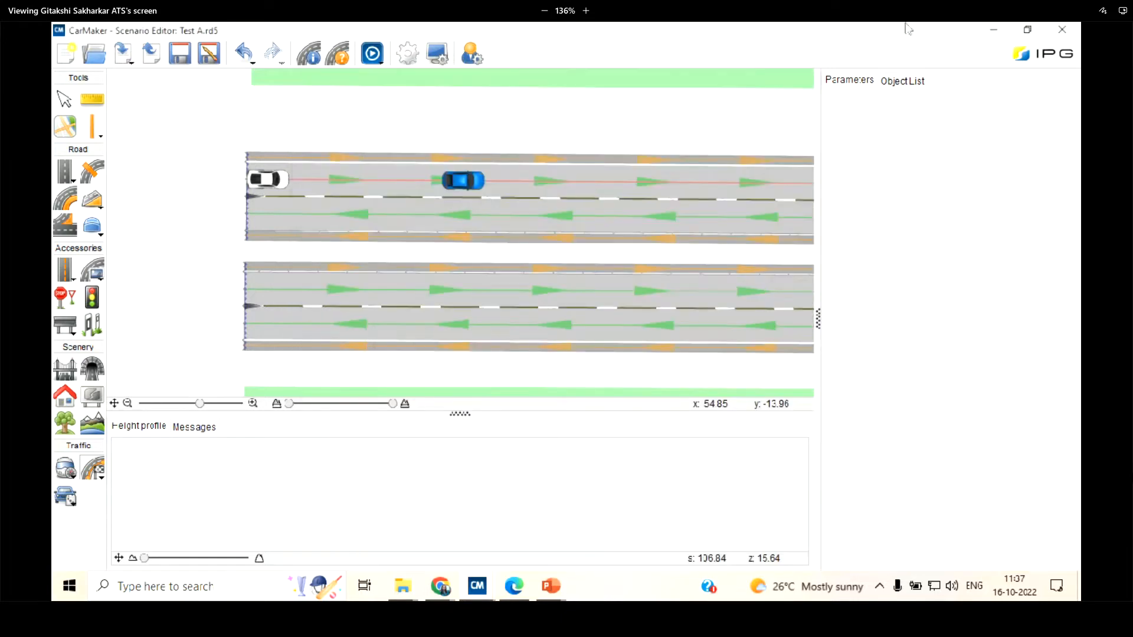
Open the visualization parameters, review the left and right slope widths, and examine the road's side slopes in the 3D preview
click(375, 58)
click(389, 108)
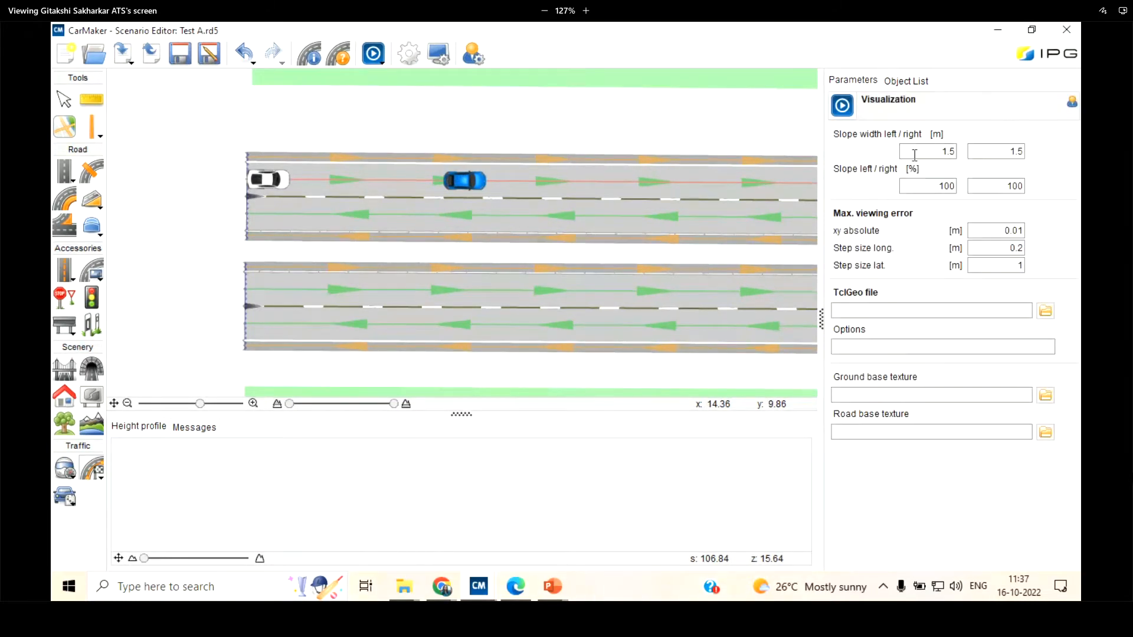
double_click(948, 151)
double_click(995, 155)
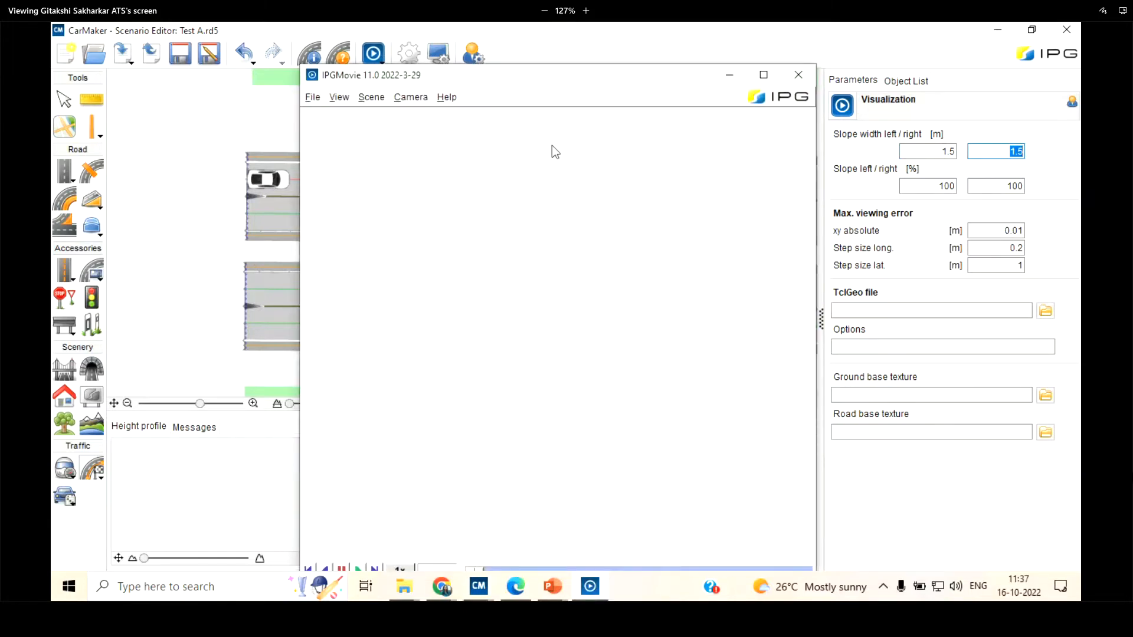
drag(529, 296, 517, 354)
scroll(536, 374, down, 5)
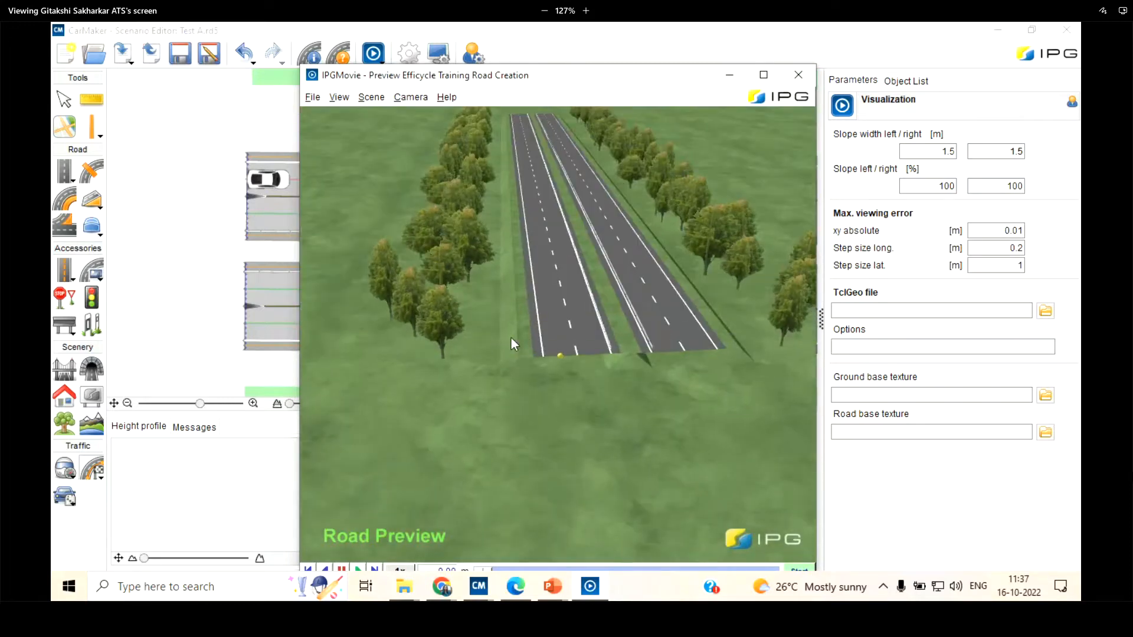
scroll(504, 338, up, 5)
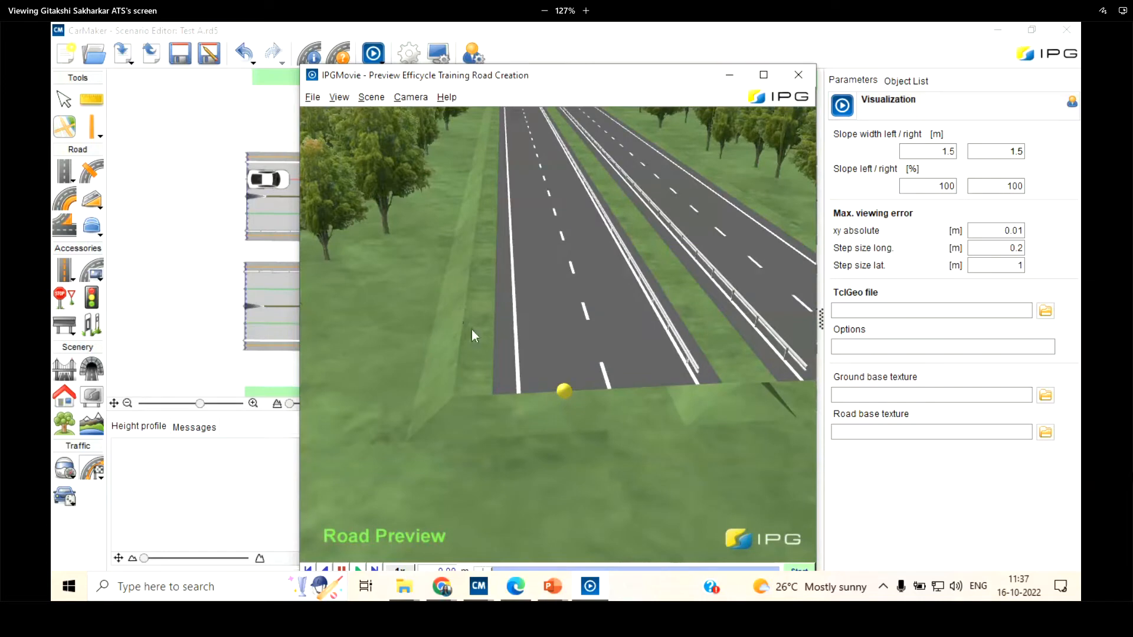
Inspect the road's side slopes from closer and lower viewpoints in the 3D preview, and close the preview
scroll(557, 292, up, 3)
drag(557, 292, 580, 283)
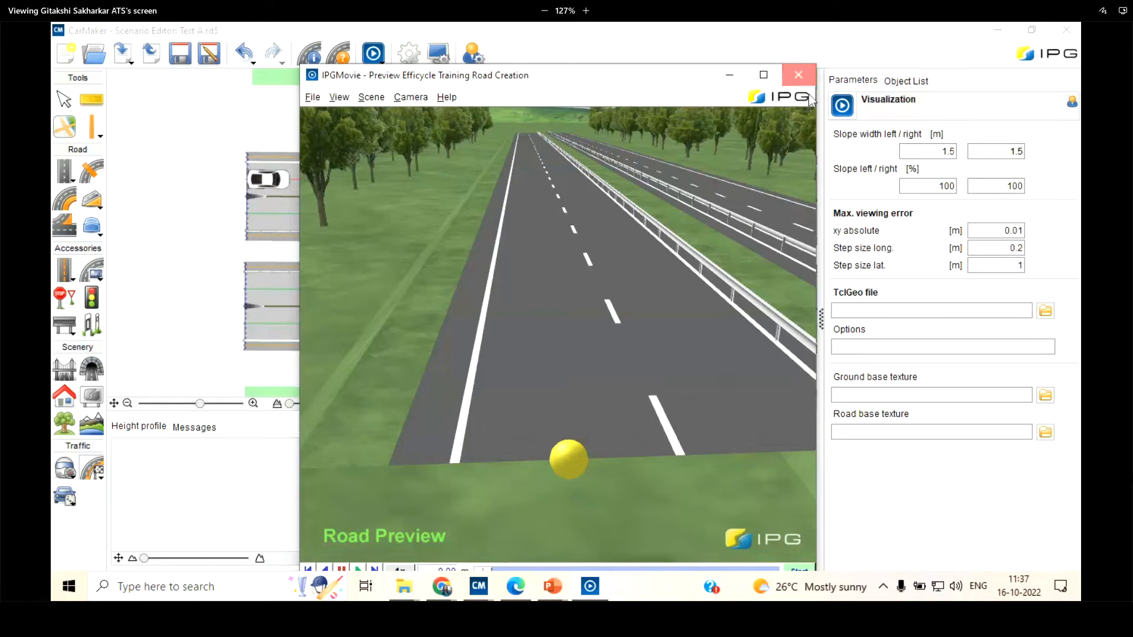
click(798, 75)
Set the ground base texture to Textures/Ground/DirtRoad.jpg from the product examples
click(1045, 395)
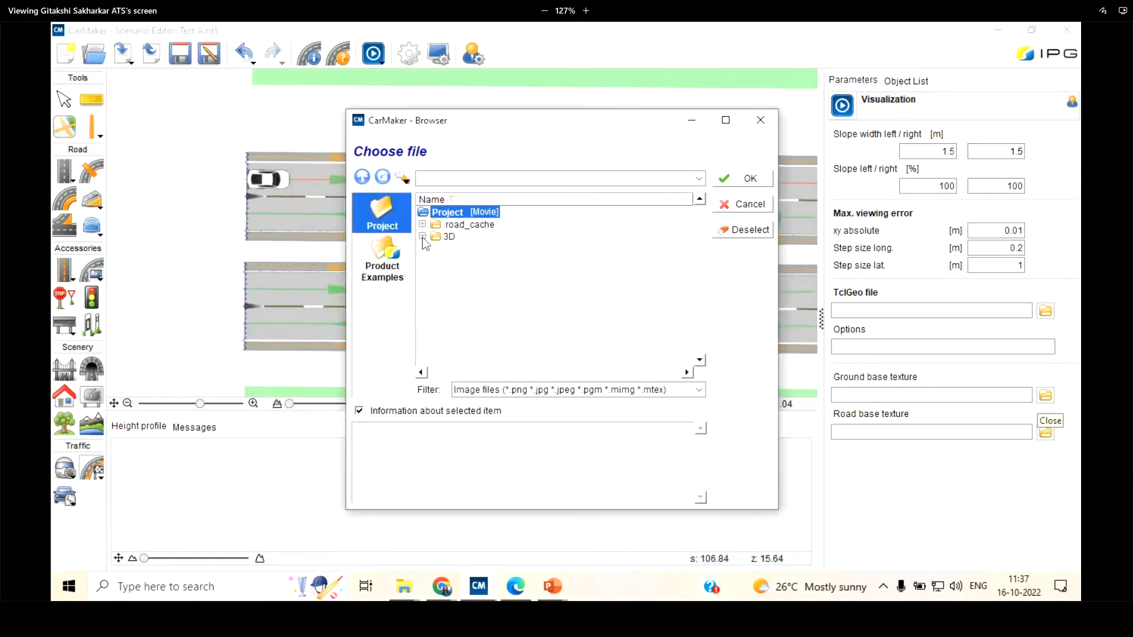
click(422, 237)
click(467, 239)
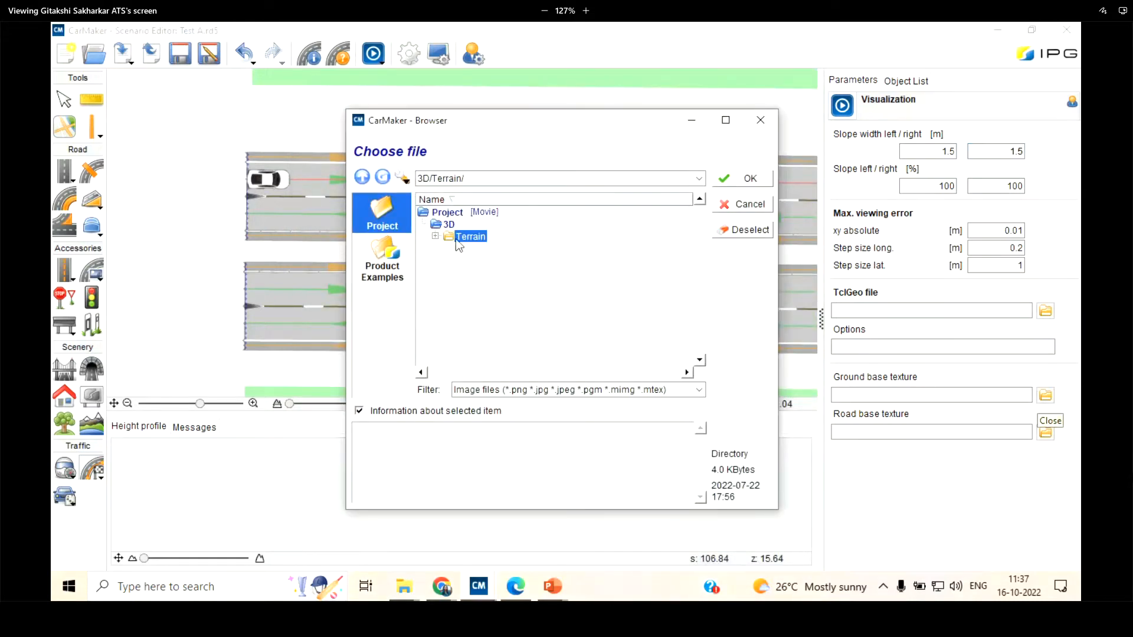
click(380, 258)
click(434, 297)
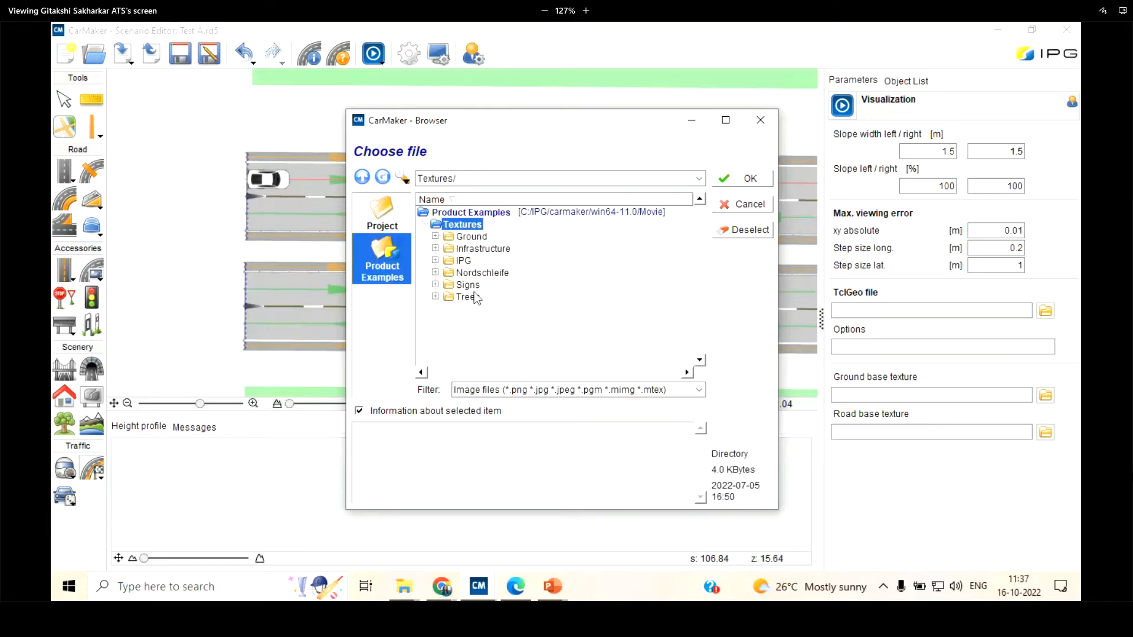
click(436, 237)
scroll(512, 290, down, 10)
scroll(512, 291, up, 2)
scroll(512, 292, down, 10)
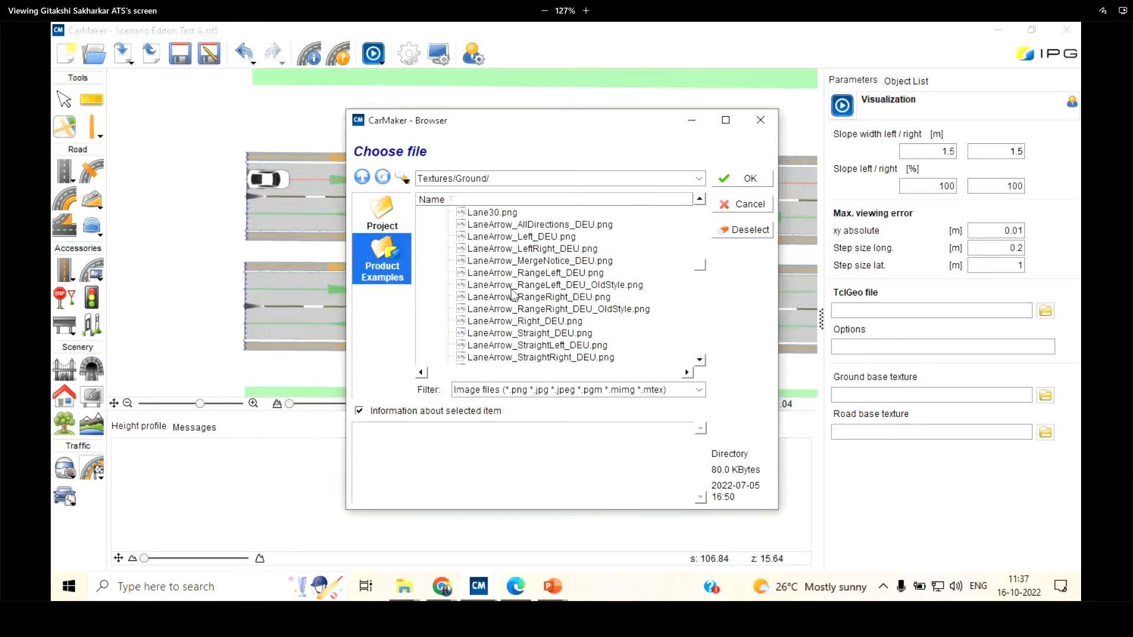
scroll(508, 281, up, 4)
click(499, 262)
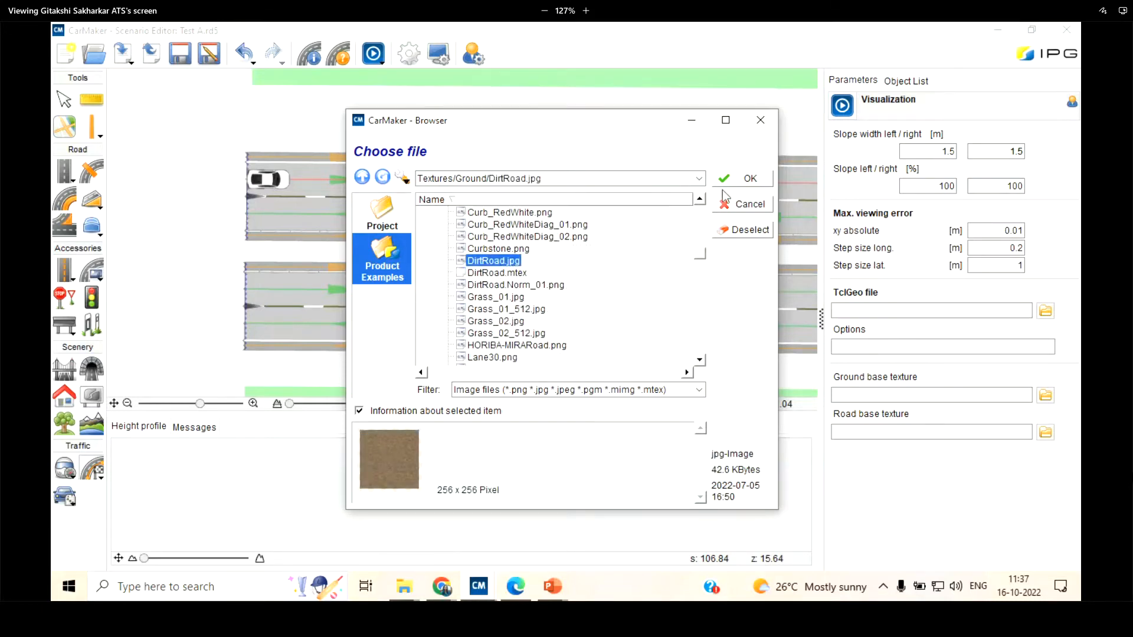
click(740, 182)
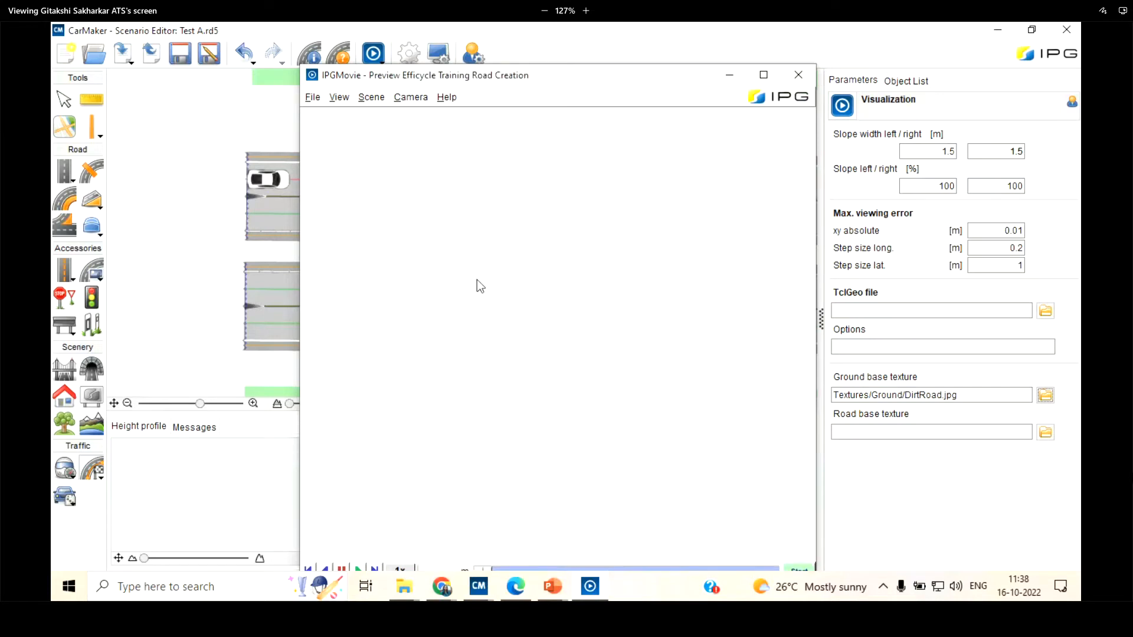
Examine the dirt ground around the roads from several angles in the 3D preview, and close it
drag(583, 412, 342, 297)
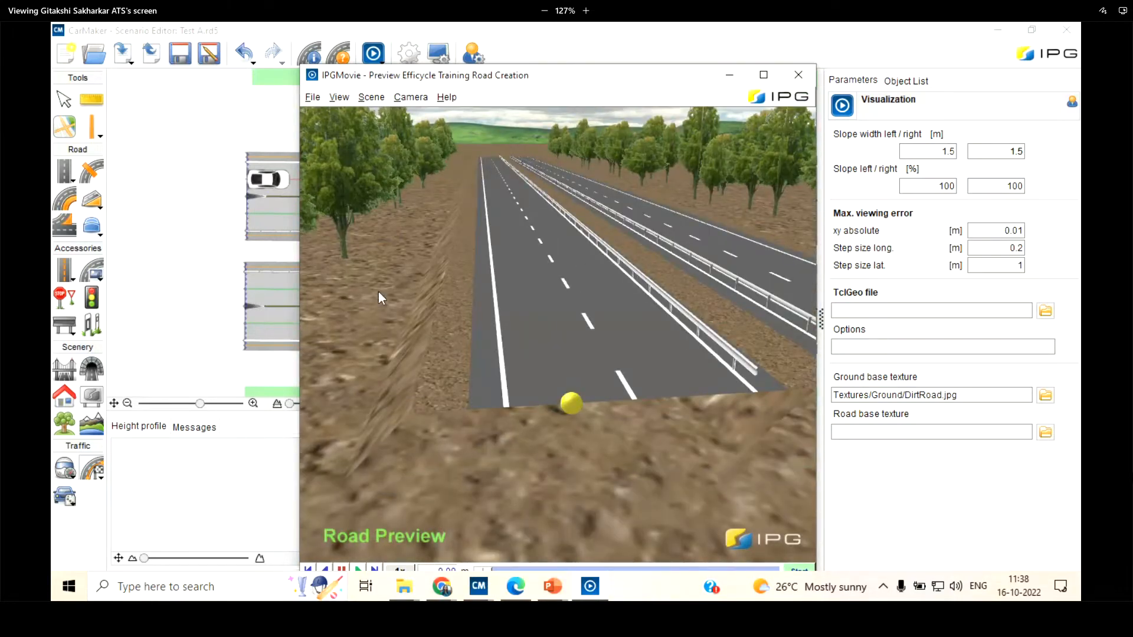
drag(395, 197, 339, 371)
drag(556, 339, 578, 363)
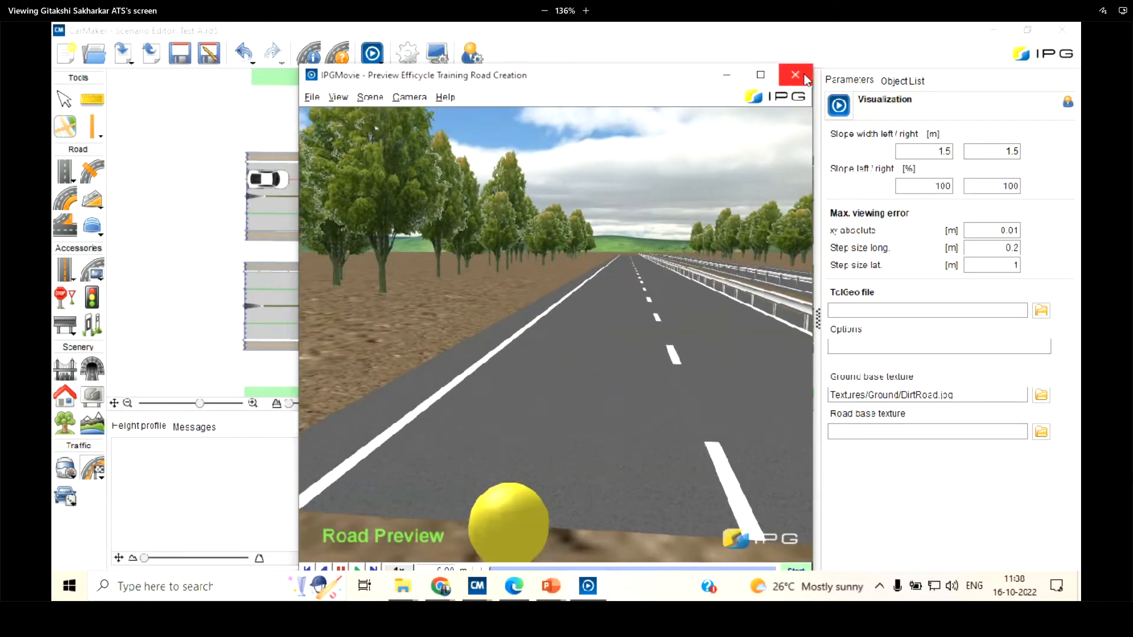
mouse_move(606, 311)
mouse_down()
mouse_move(578, 306)
mouse_move(593, 321)
mouse_up()
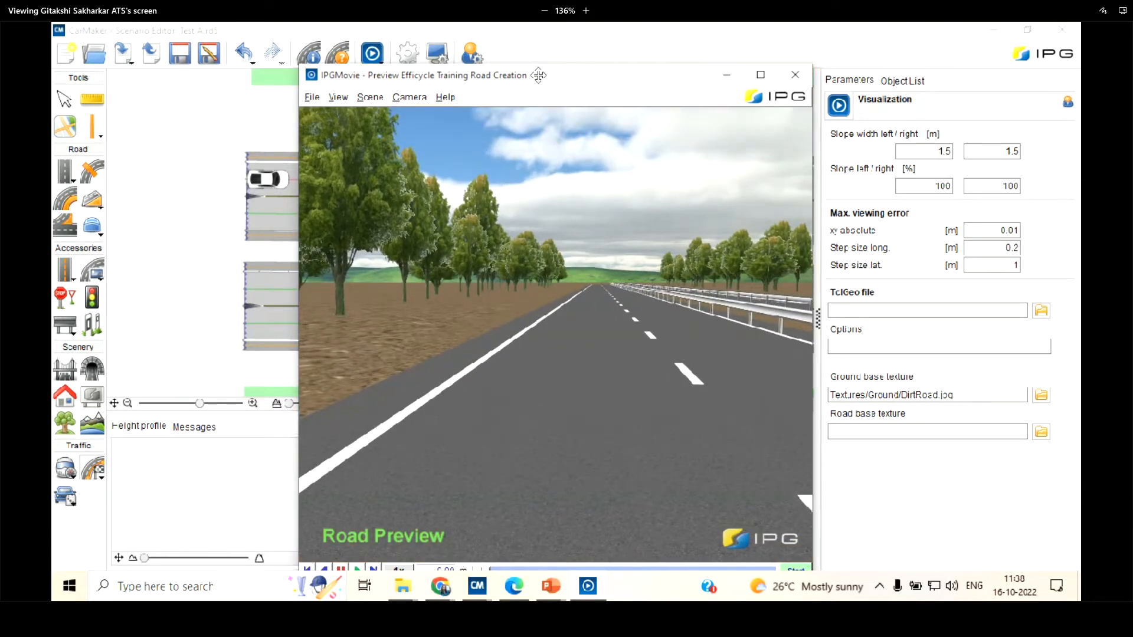
key(alt+F4)
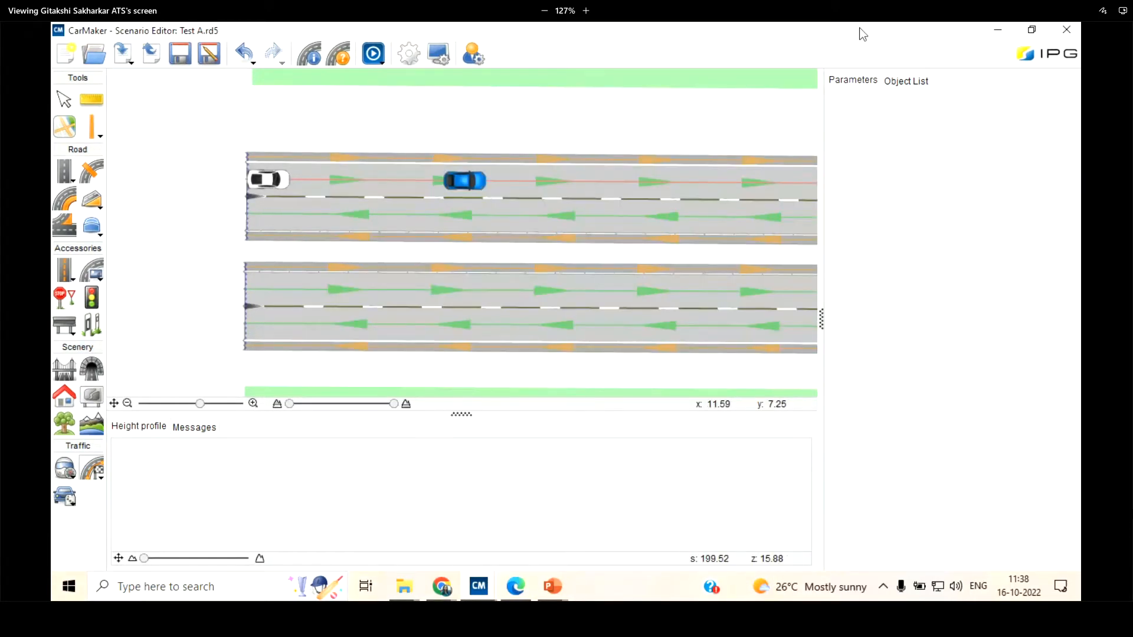
Review the scenario's vehicle start position and localized settings alongside the two parallel roads, and return to the selection tool
click(903, 81)
click(843, 80)
drag(318, 108, 310, 109)
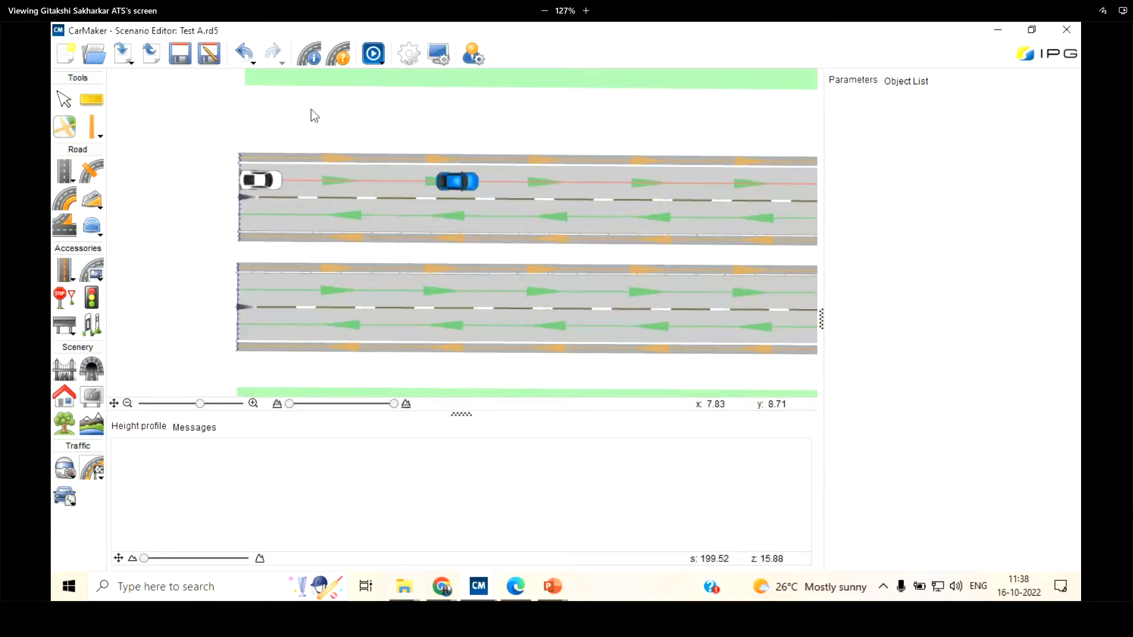
click(67, 100)
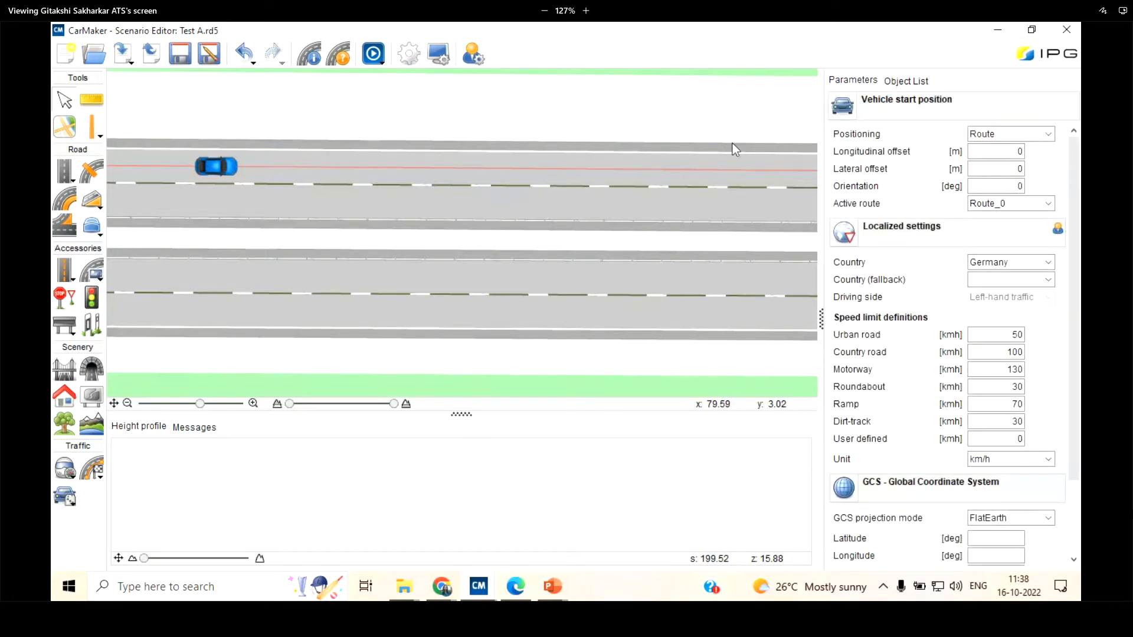
scroll(489, 230, down, 2)
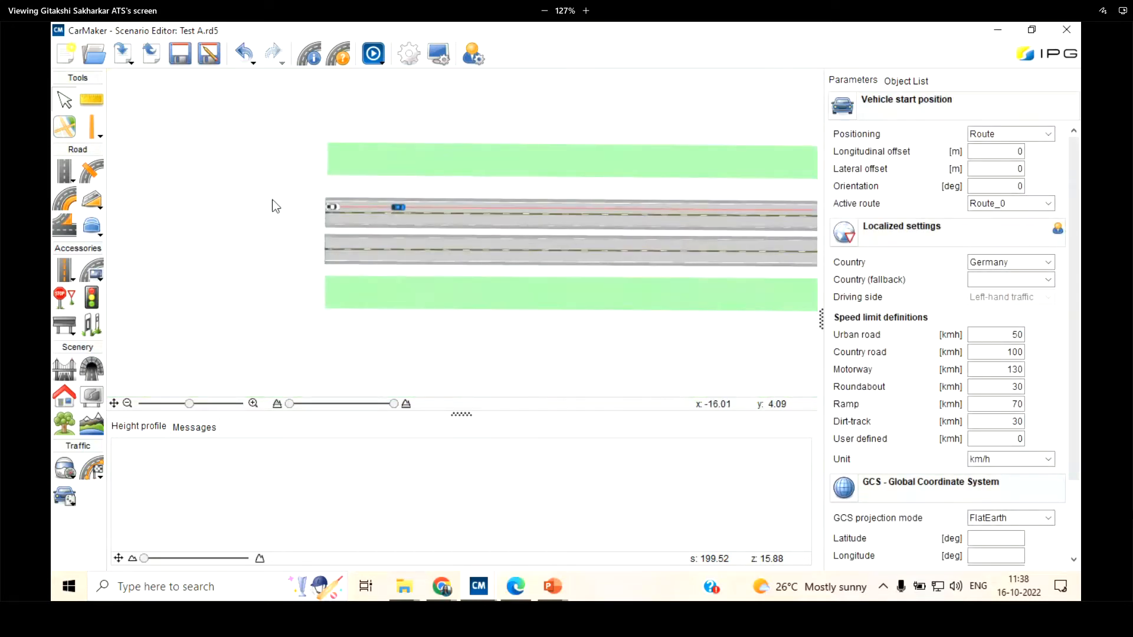
scroll(272, 201, down, 5)
scroll(366, 134, up, 6)
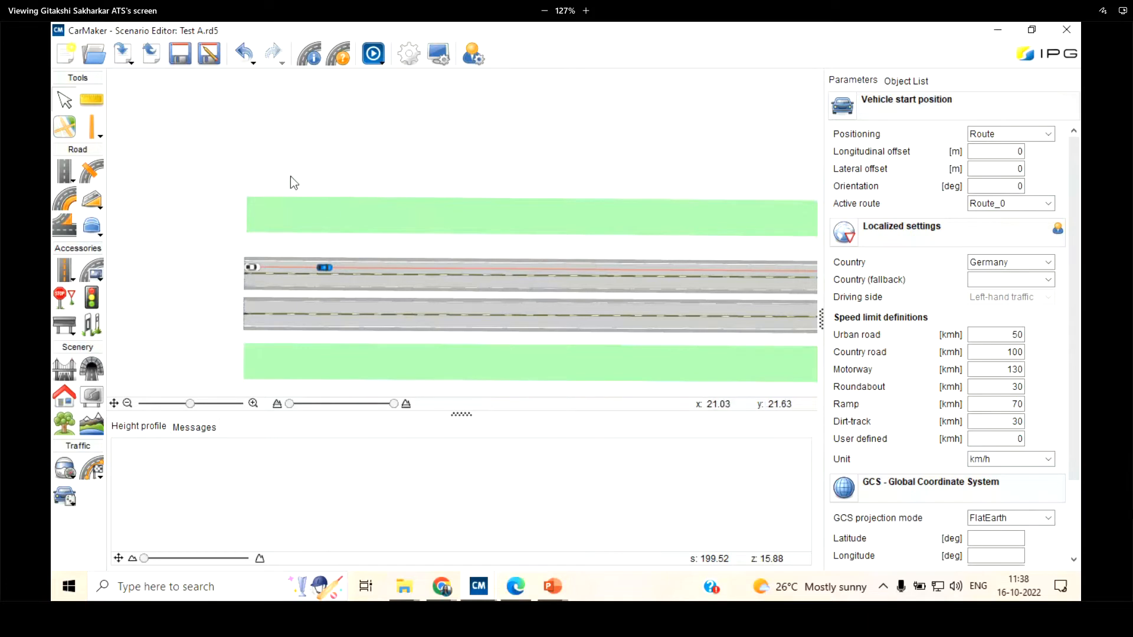
scroll(290, 176, down, 1)
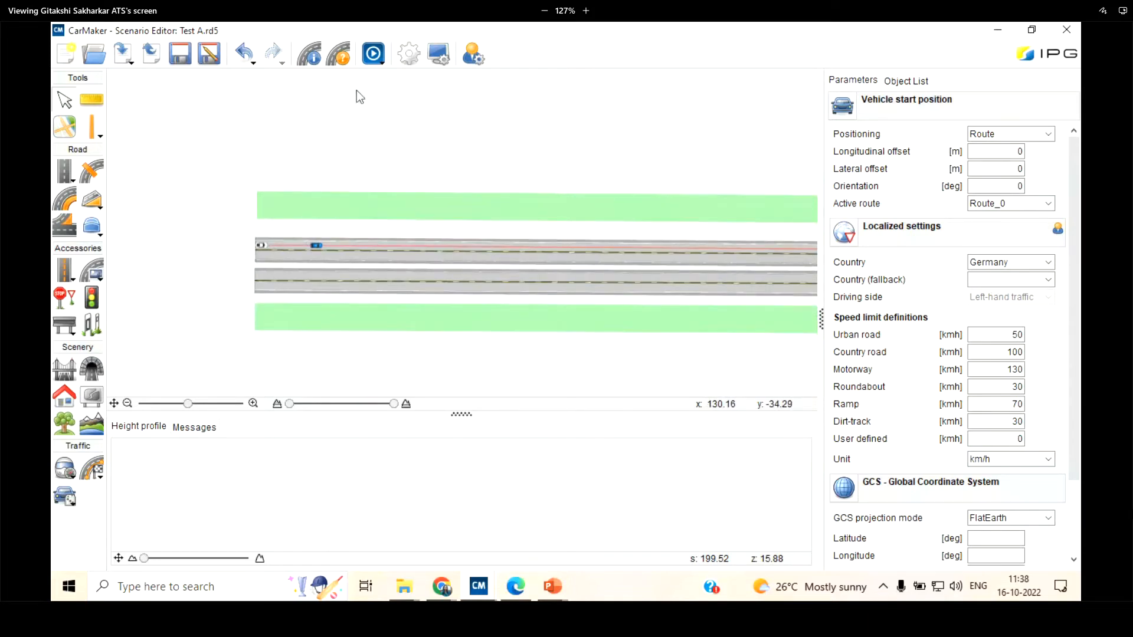
click(63, 92)
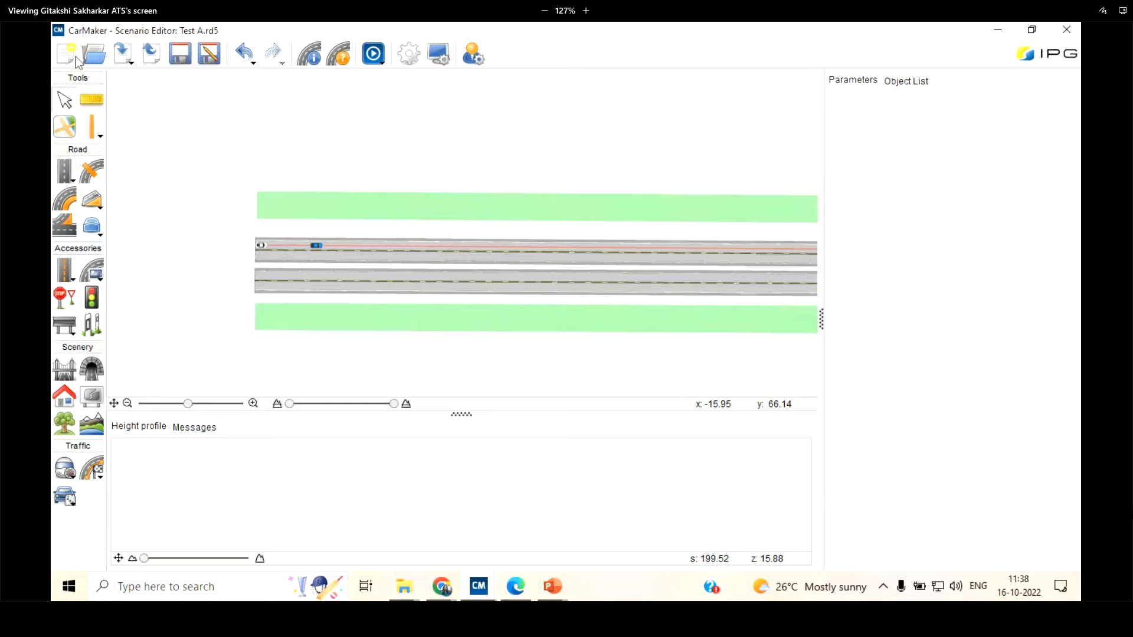
Create a new empty scenario and choose left-hand traffic as its driving side in the localized settings
click(70, 54)
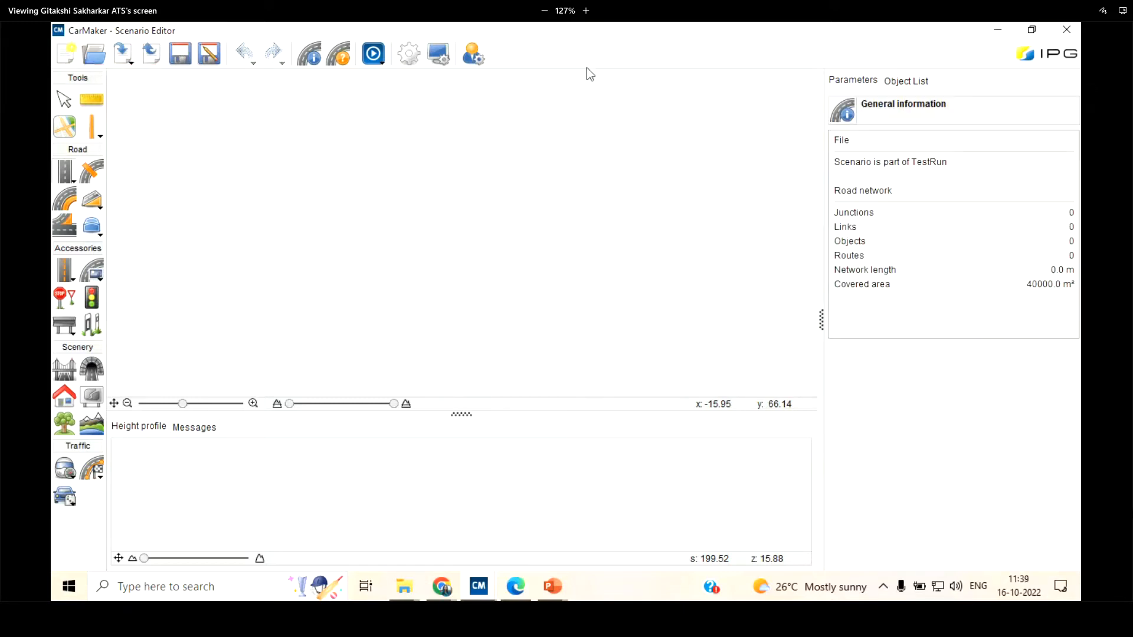
click(409, 58)
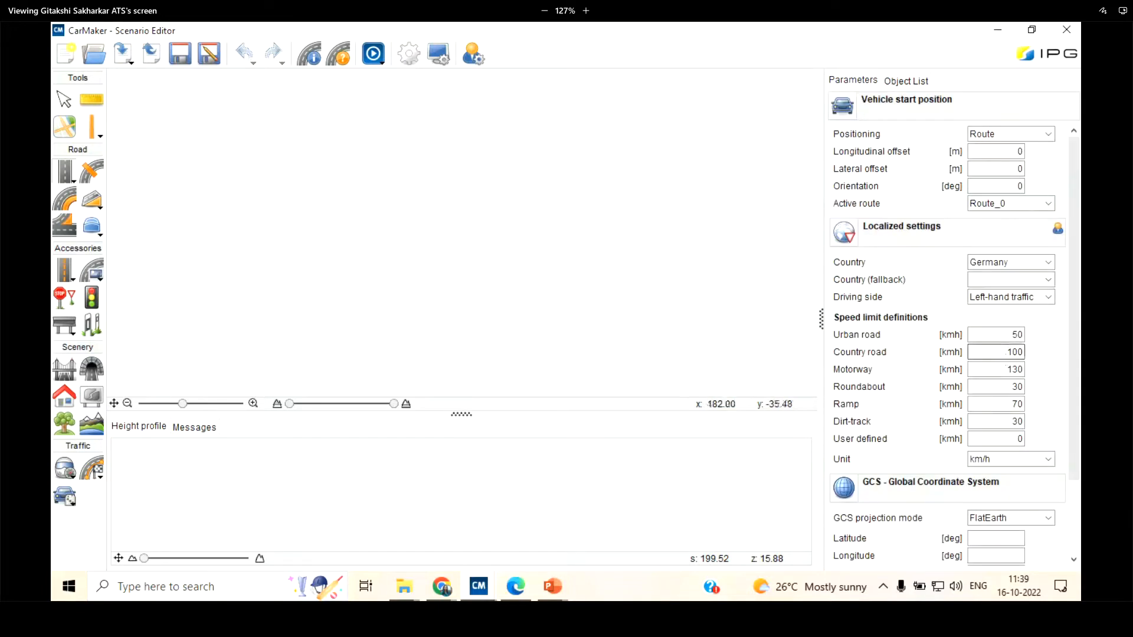
click(1048, 297)
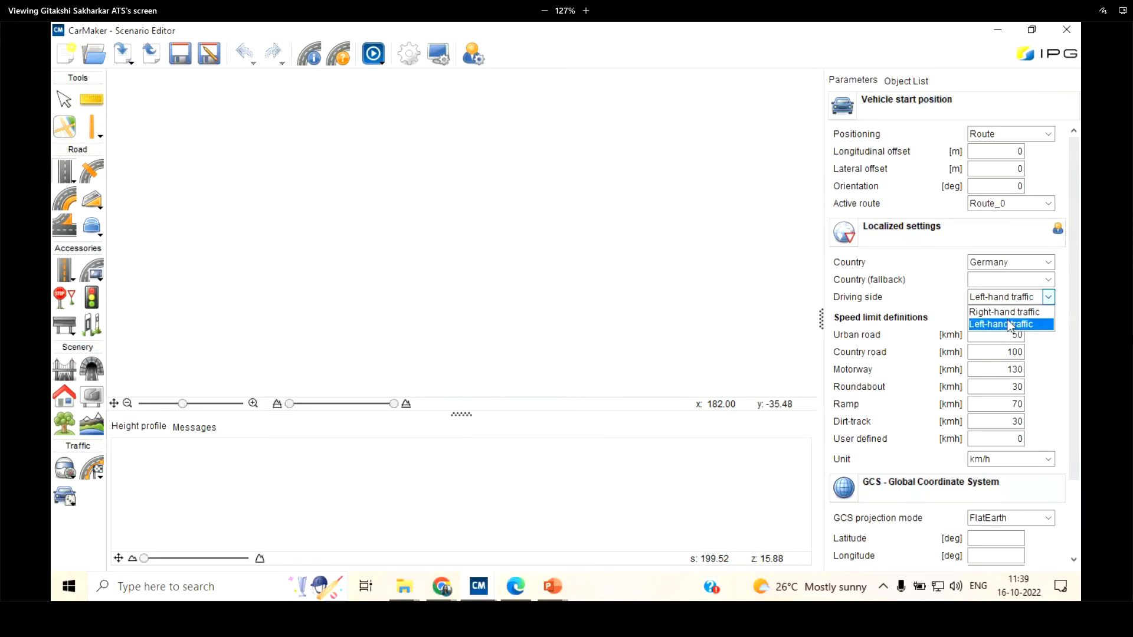
click(1004, 323)
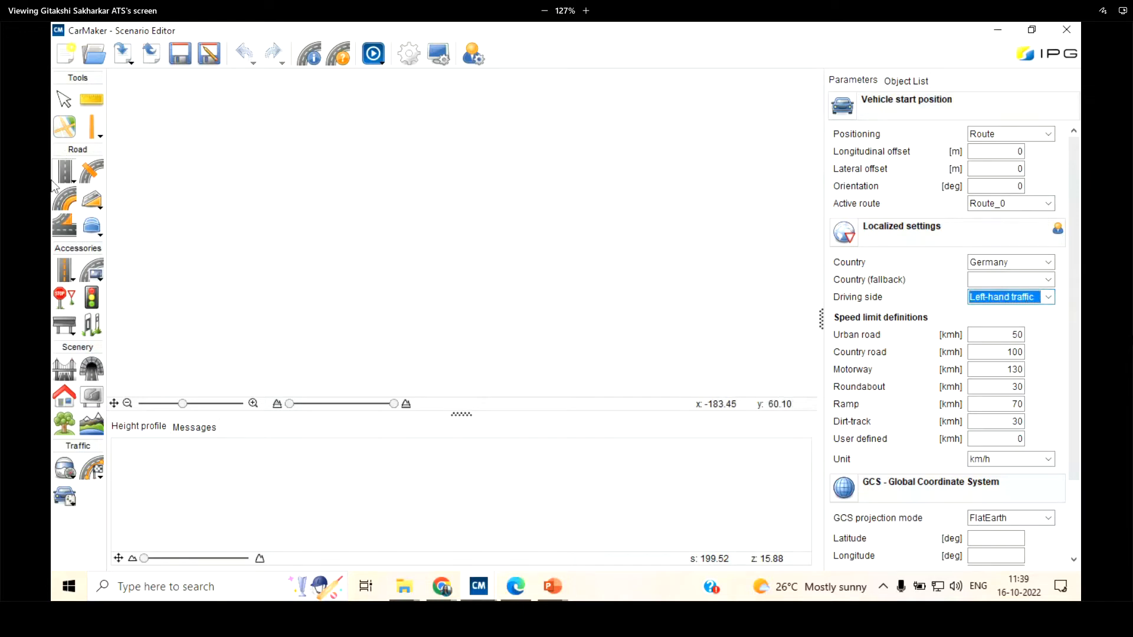
Draw a straight divided road segment about 308 m long across the empty scenario
click(279, 239)
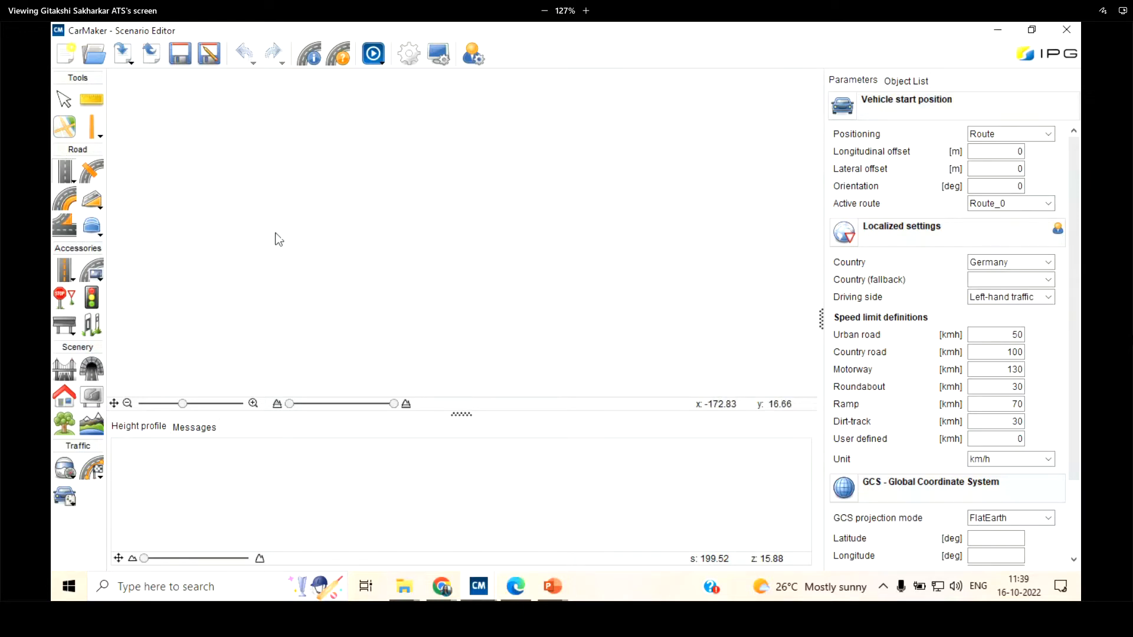
click(675, 205)
scroll(471, 202, up, 3)
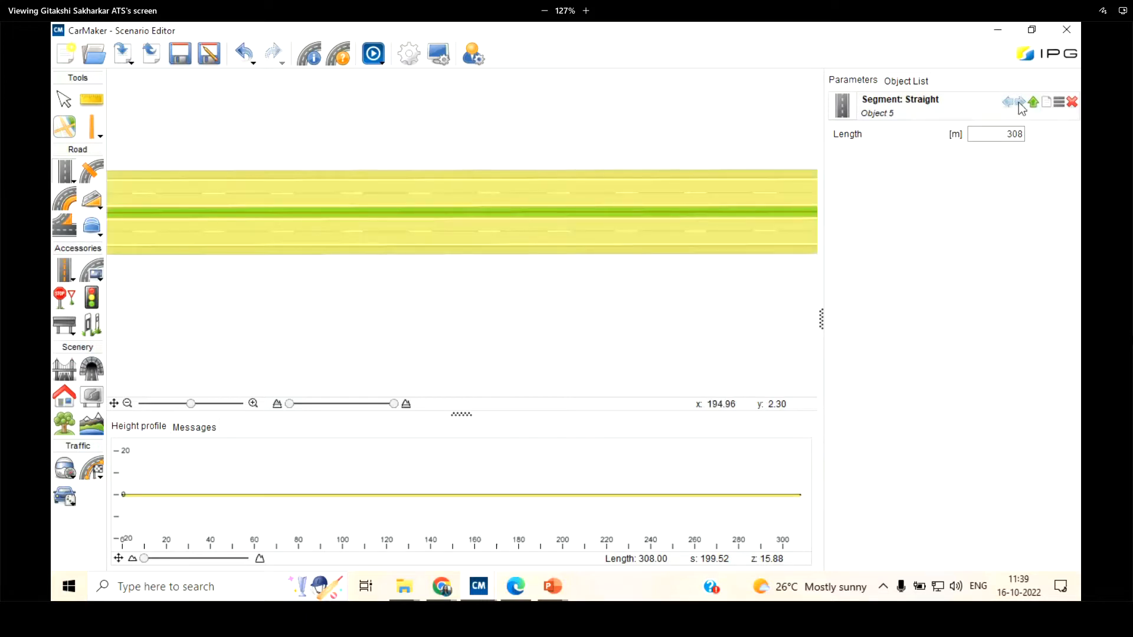
Check the driving side in the localized settings against the lane layout of the new road
click(419, 124)
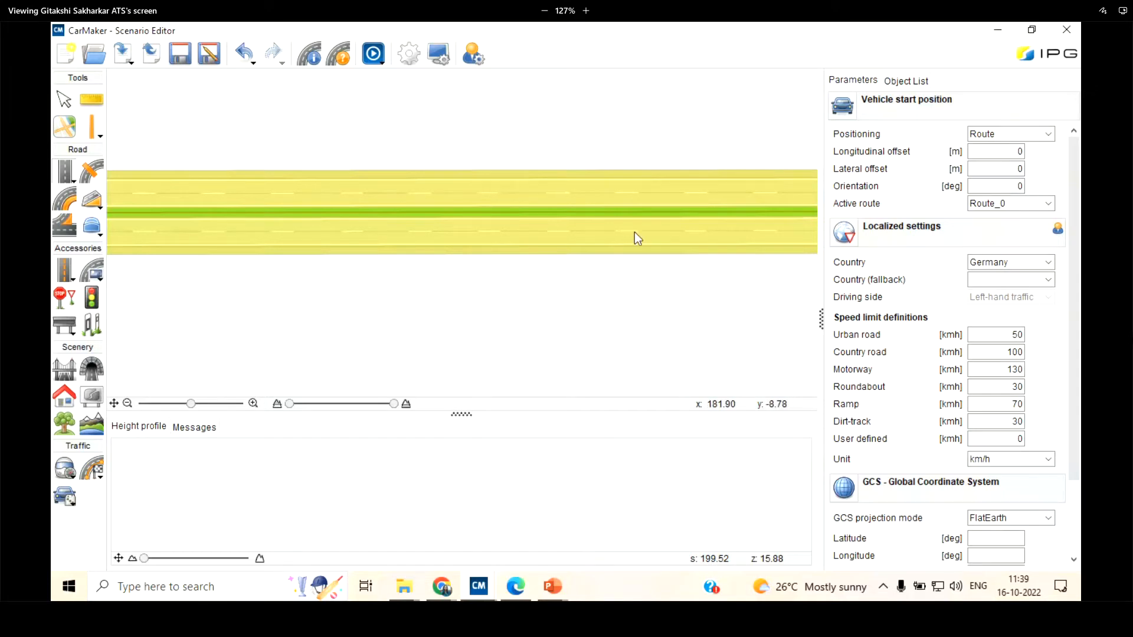
scroll(635, 233, down, 2)
scroll(206, 175, up, 5)
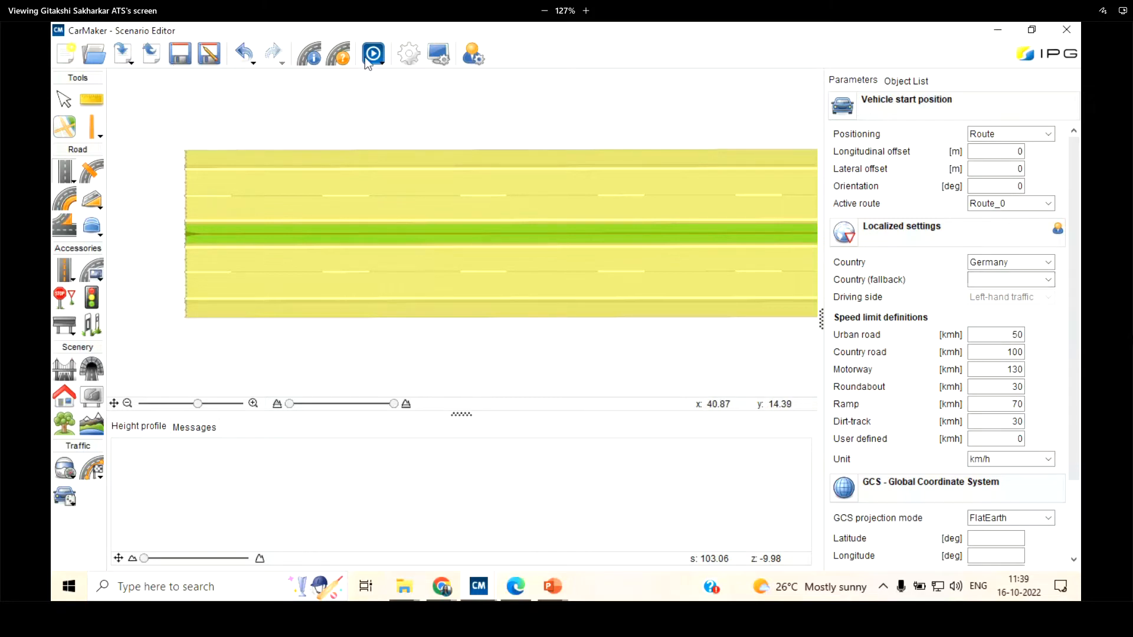
Review the object types and their visibility in the view settings, from the ego vehicle down to lateral offset
click(439, 55)
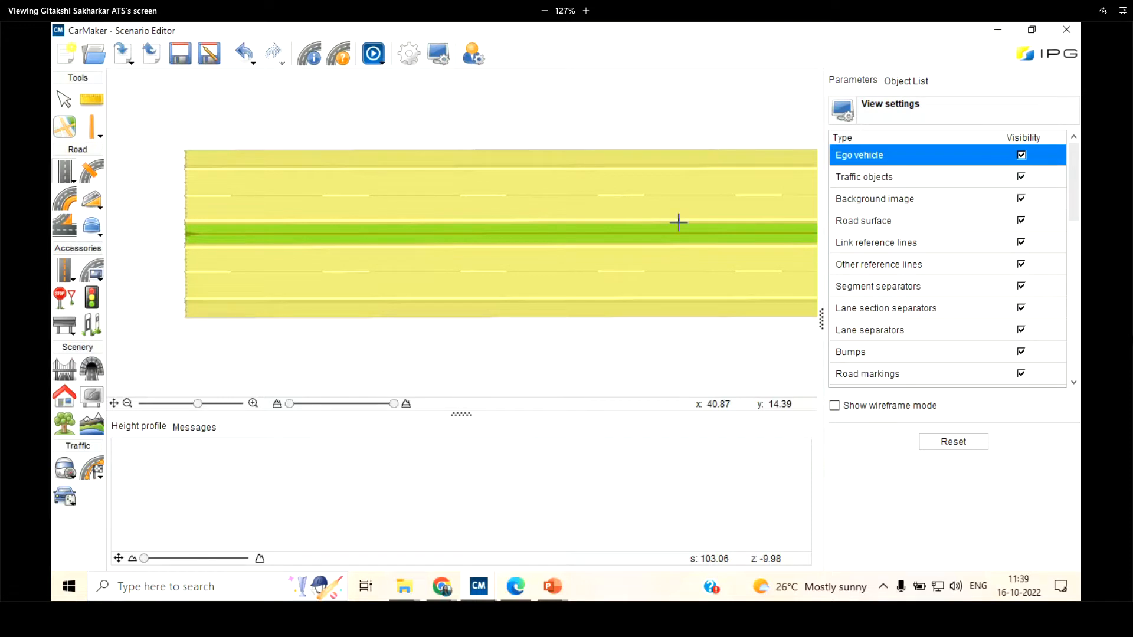
scroll(933, 218, down, 1)
scroll(934, 220, up, 3)
click(870, 158)
click(889, 181)
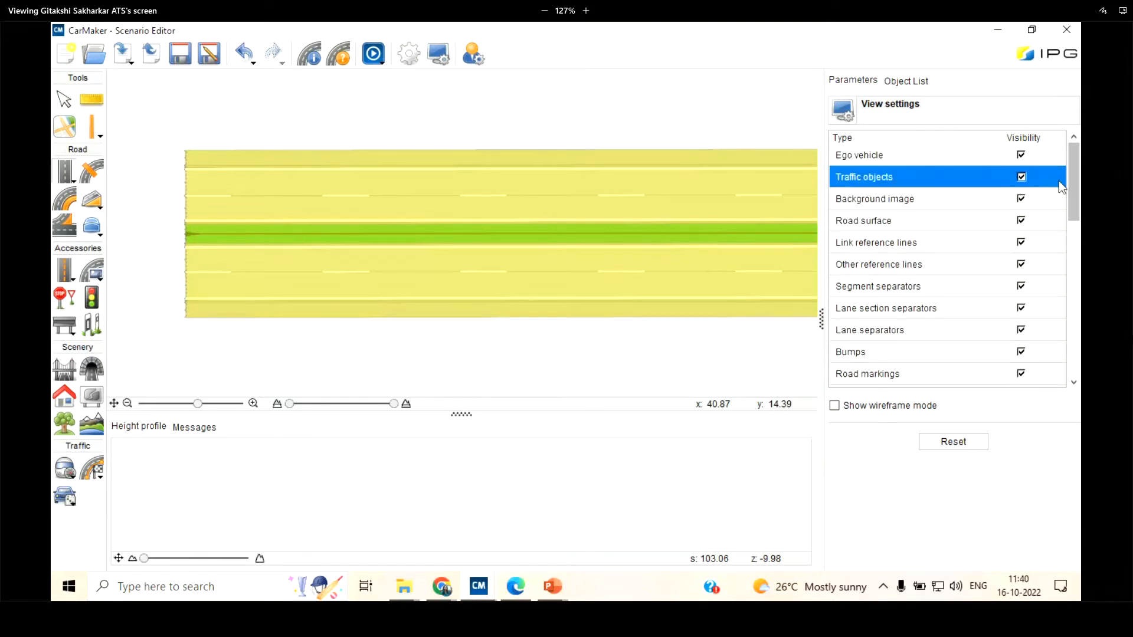
scroll(932, 278, down, 1)
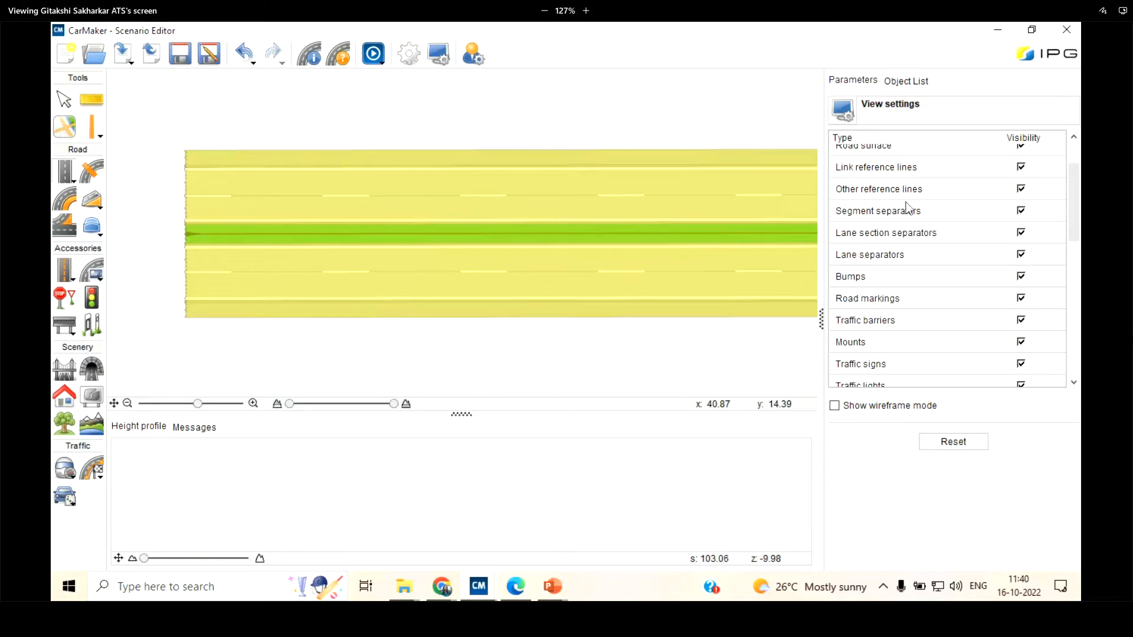
scroll(965, 292, down, 1)
scroll(973, 266, down, 1)
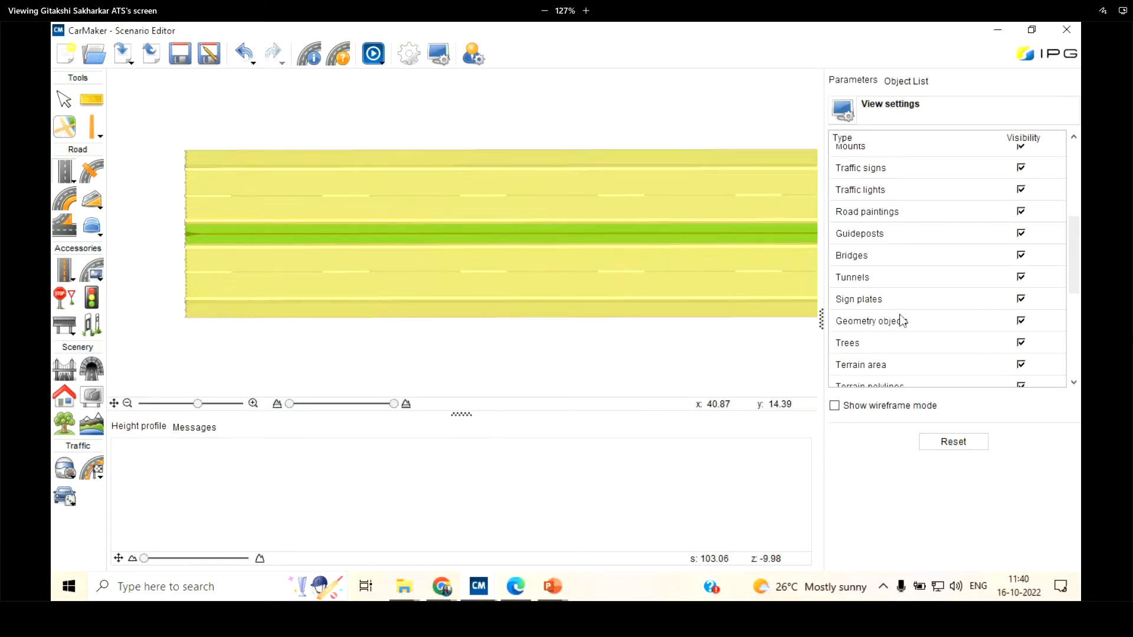
scroll(897, 342, down, 2)
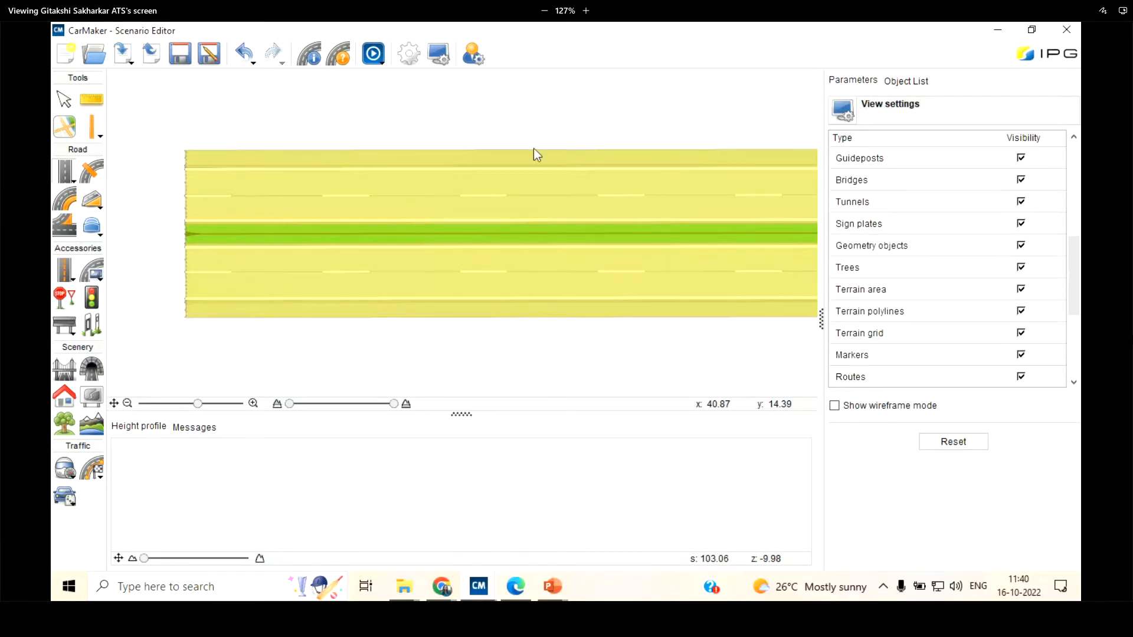
scroll(920, 266, down, 1)
scroll(940, 277, down, 1)
scroll(908, 355, down, 1)
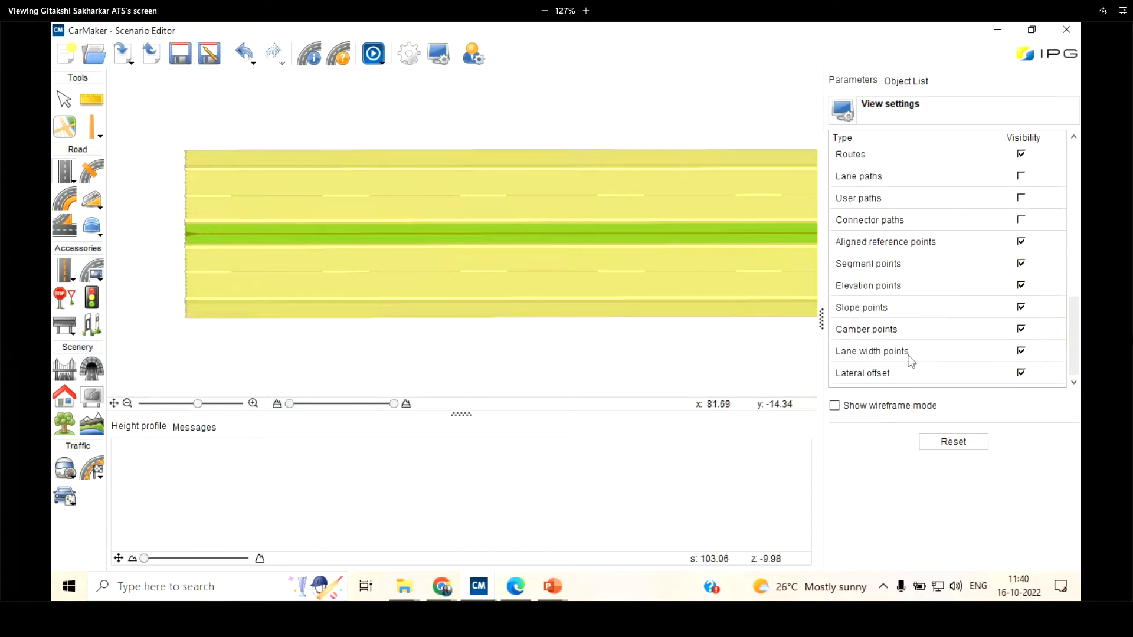
Show the road in wireframe mode to examine its mesh, switch wireframe off again, and return to the selection tool
click(838, 410)
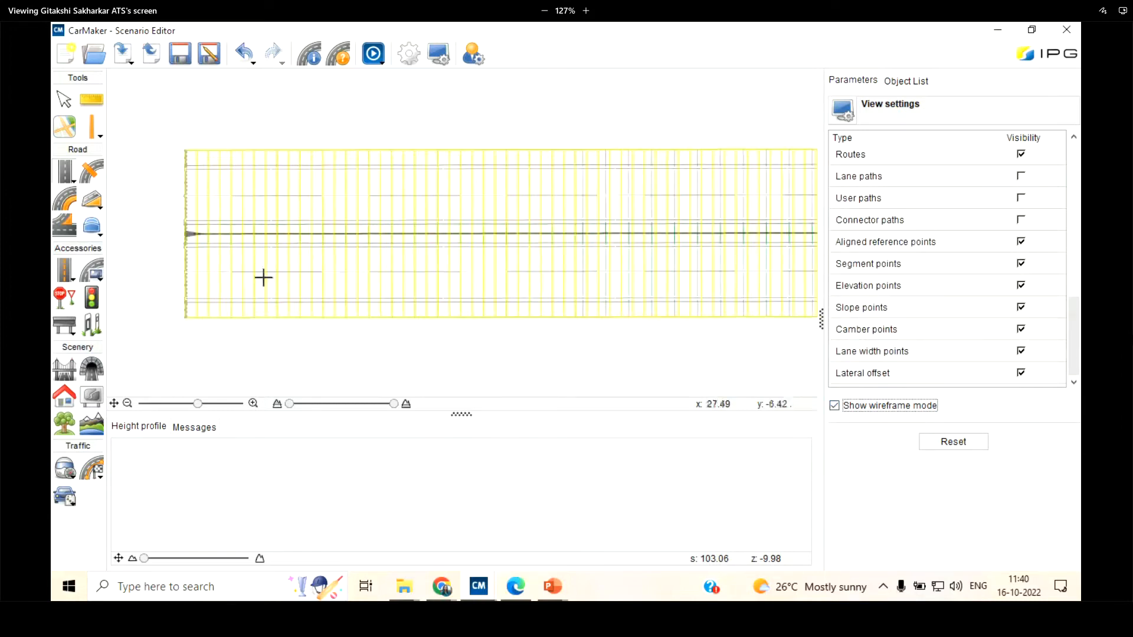
scroll(295, 268, down, 5)
click(112, 404)
scroll(276, 208, up, 3)
scroll(311, 285, up, 3)
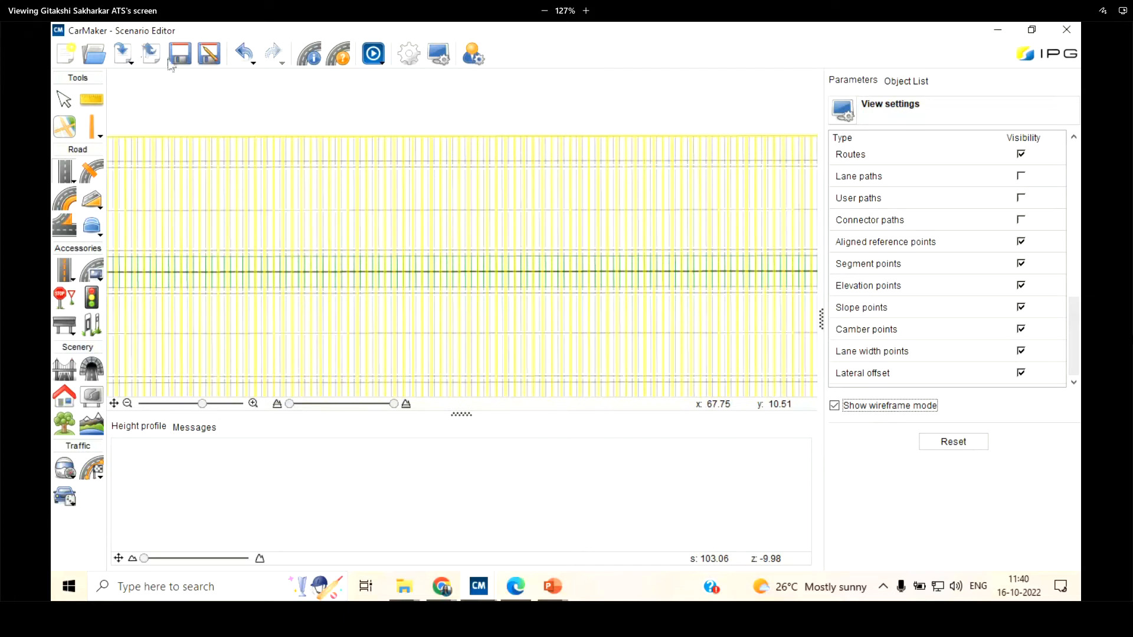
click(835, 406)
scroll(442, 172, down, 2)
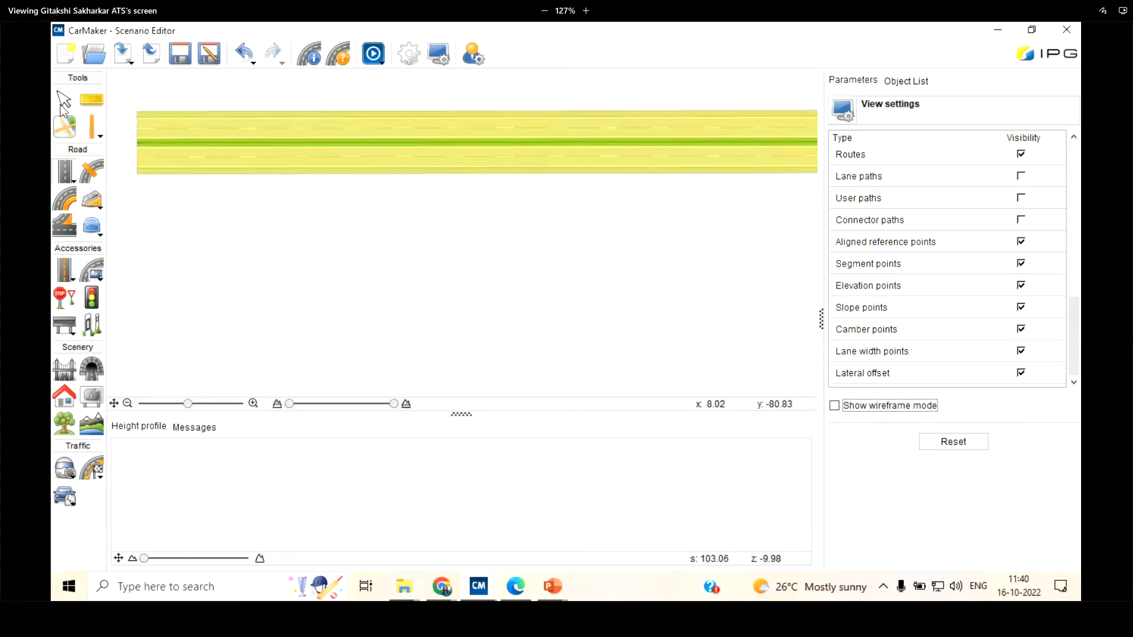
click(65, 103)
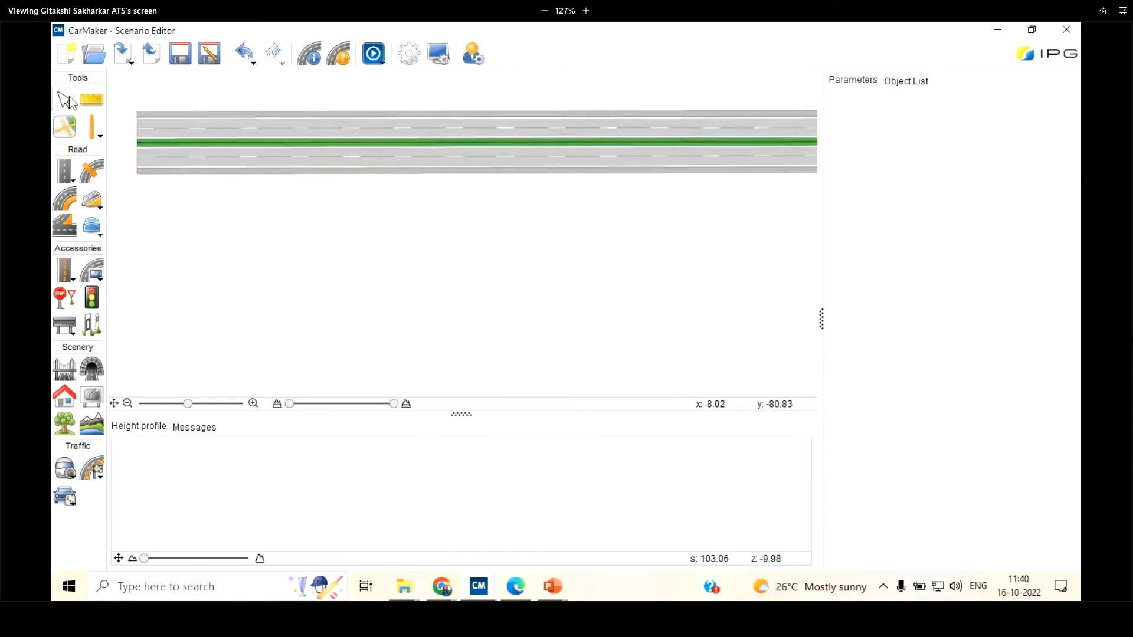
Place a tree strip about 40 m long and 10 m wide alongside the road, near its start, and return to the selection tool
click(66, 395)
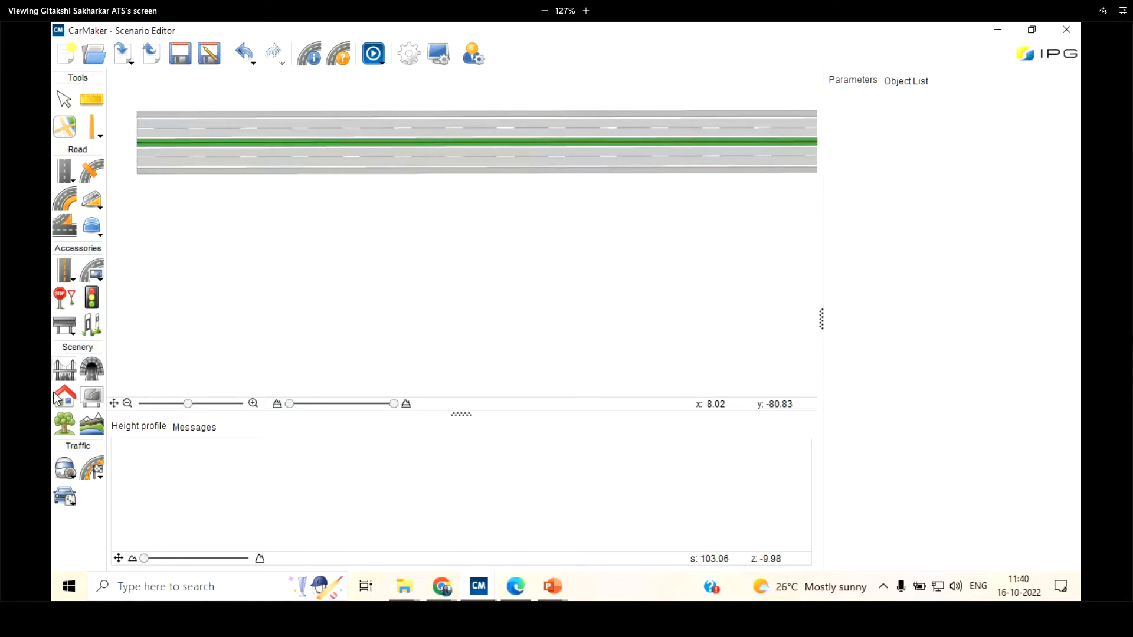
click(137, 143)
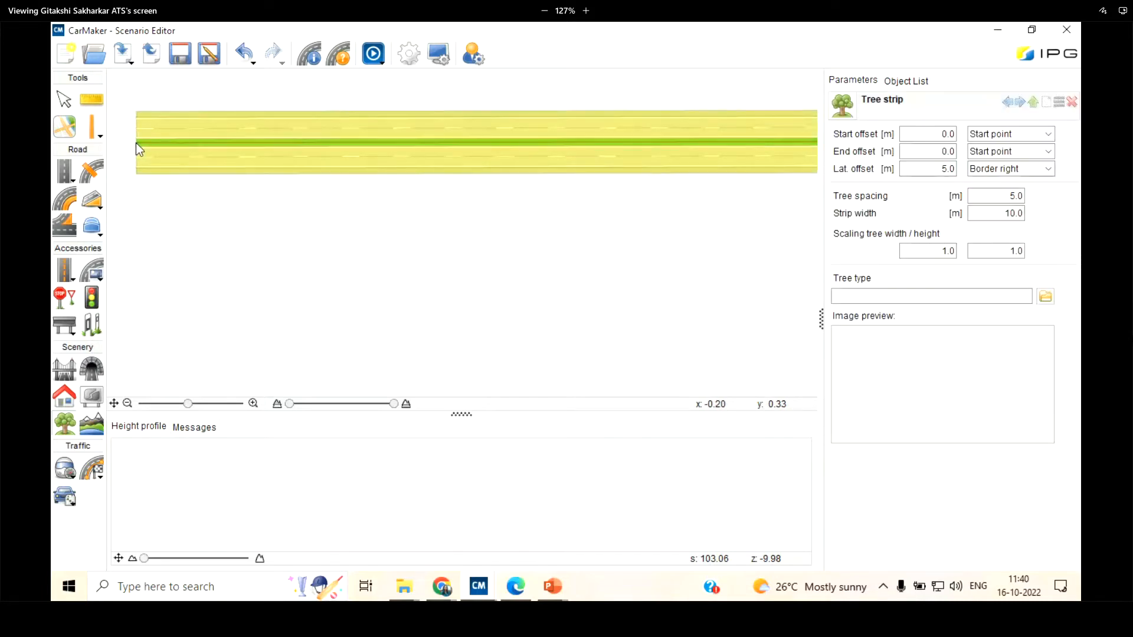
click(138, 193)
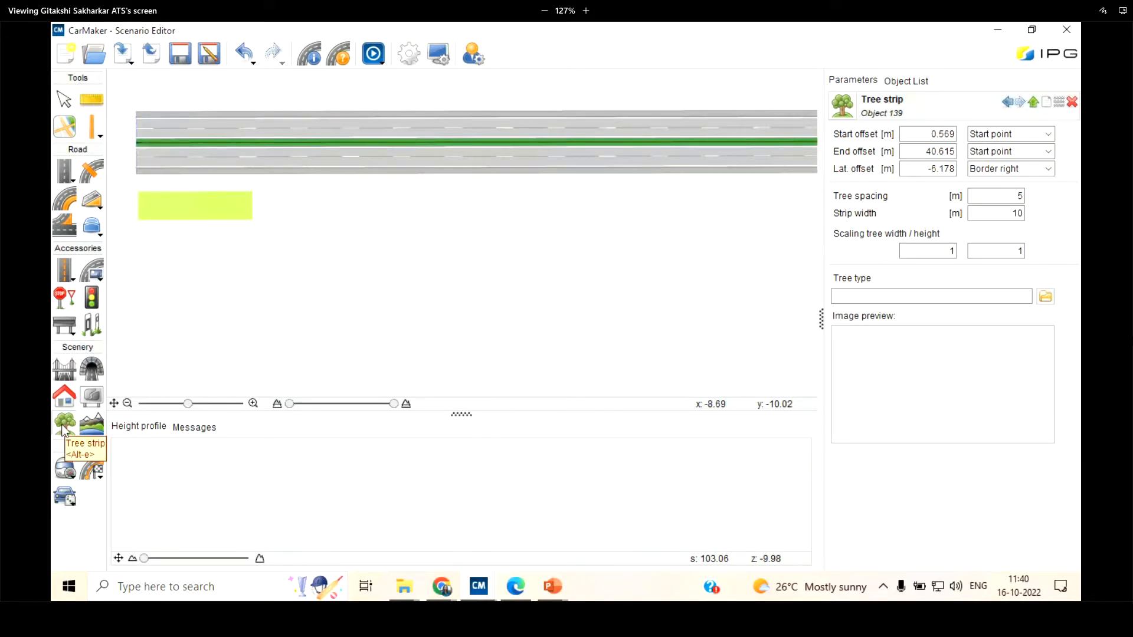
click(63, 100)
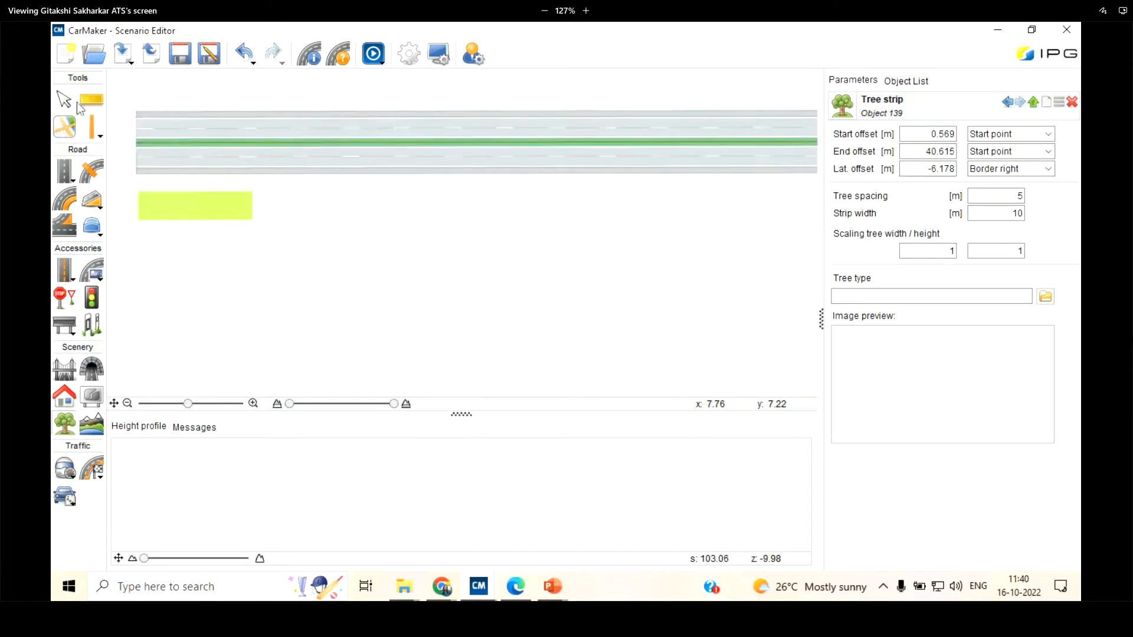
click(64, 101)
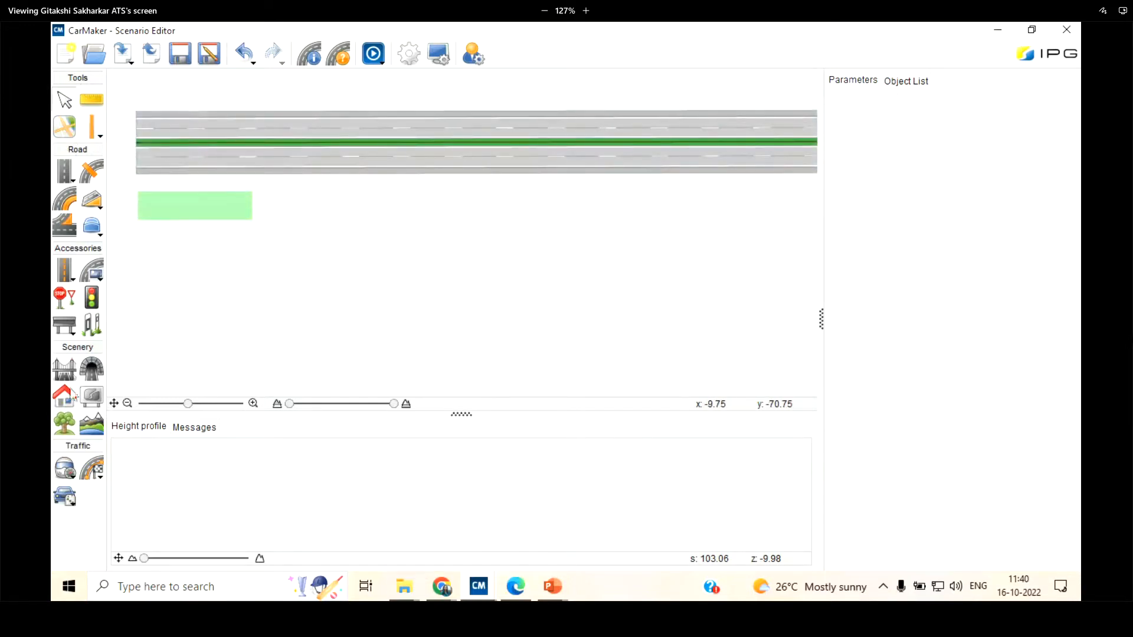
Measure the distance along the dashed lane marking in three consecutive sections from the road's start, and return to the selection tool
click(101, 100)
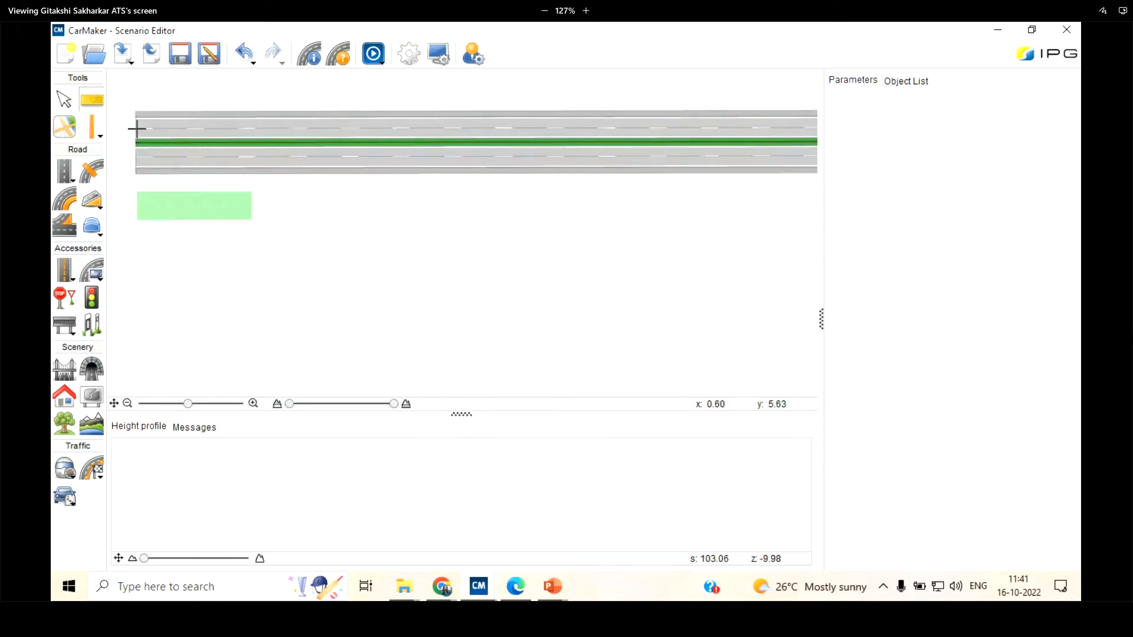
click(136, 128)
scroll(322, 128, up, 2)
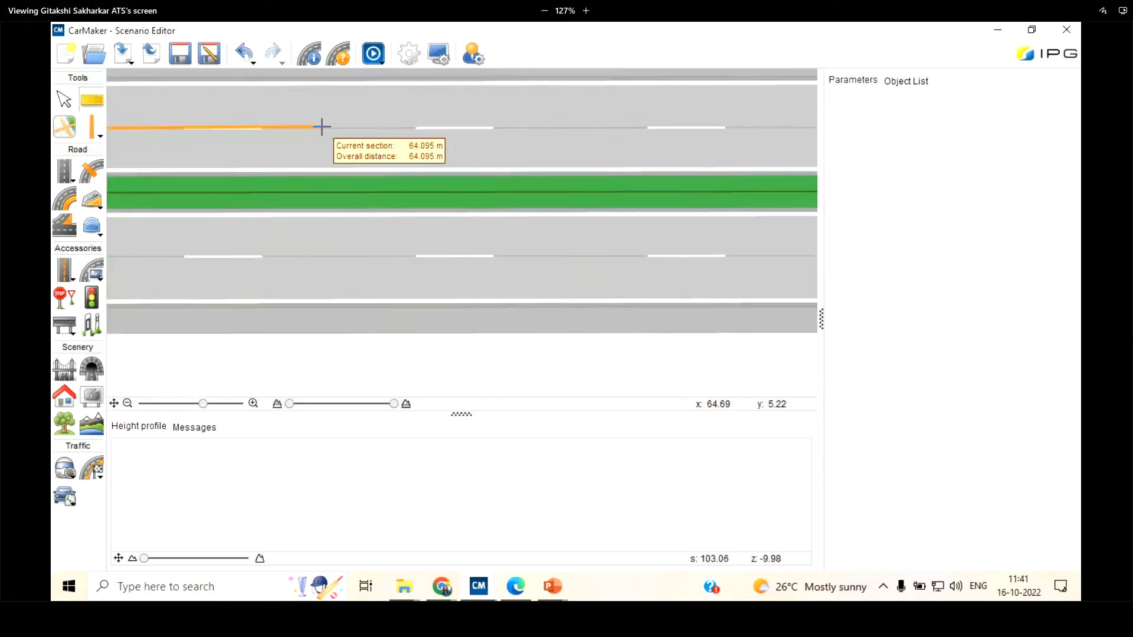
click(322, 128)
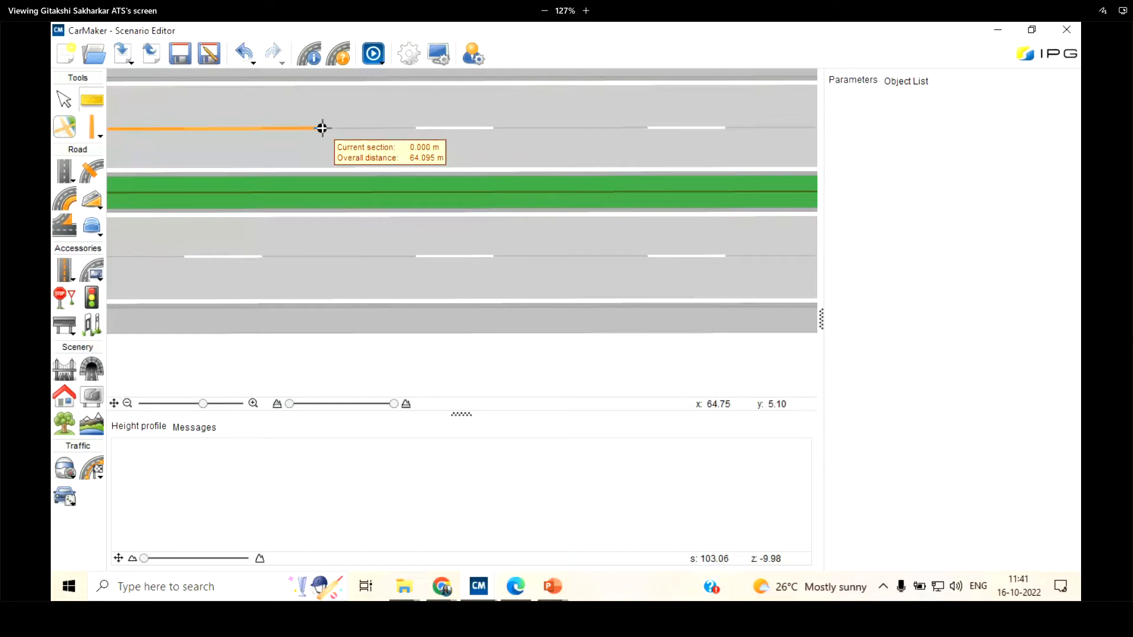
click(531, 129)
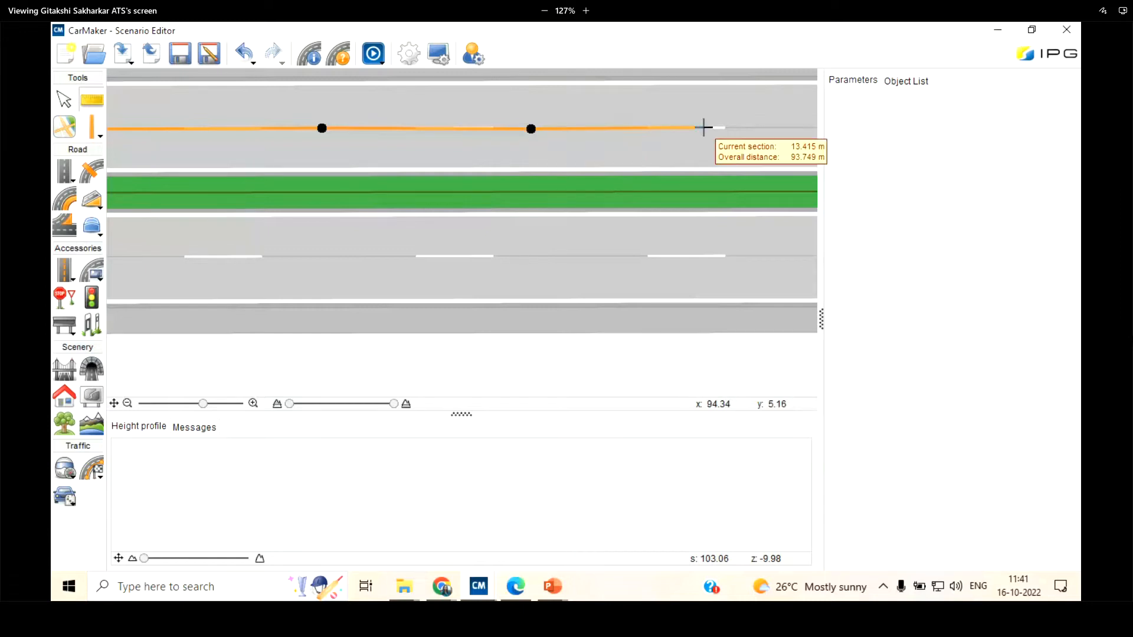
double_click(703, 127)
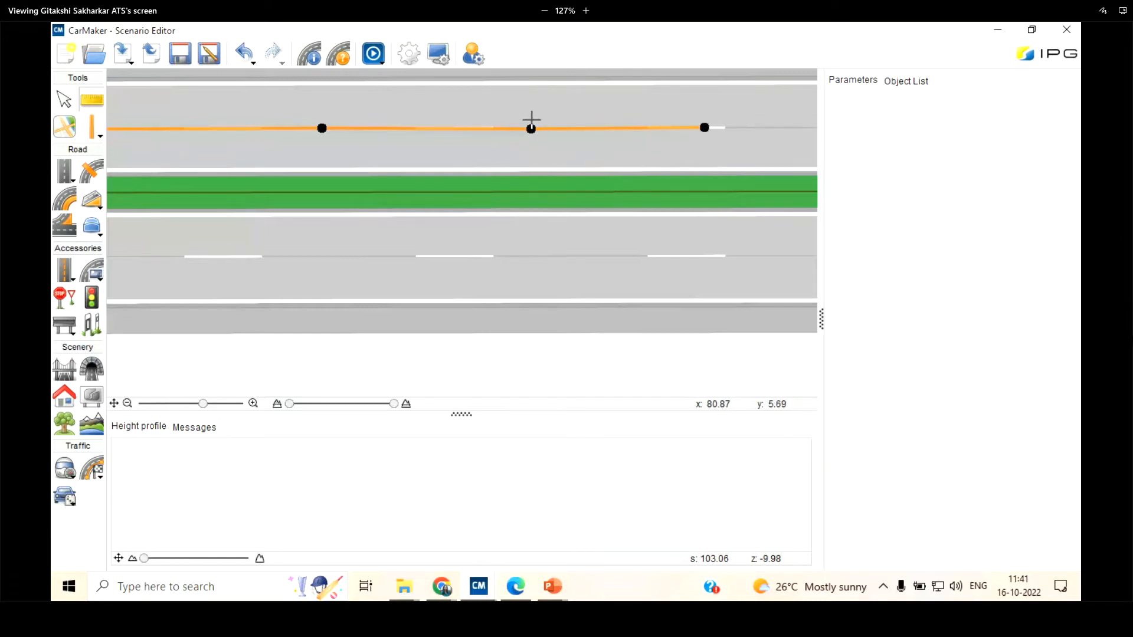
scroll(578, 123, down, 3)
scroll(577, 123, down, 2)
scroll(475, 128, up, 4)
click(66, 100)
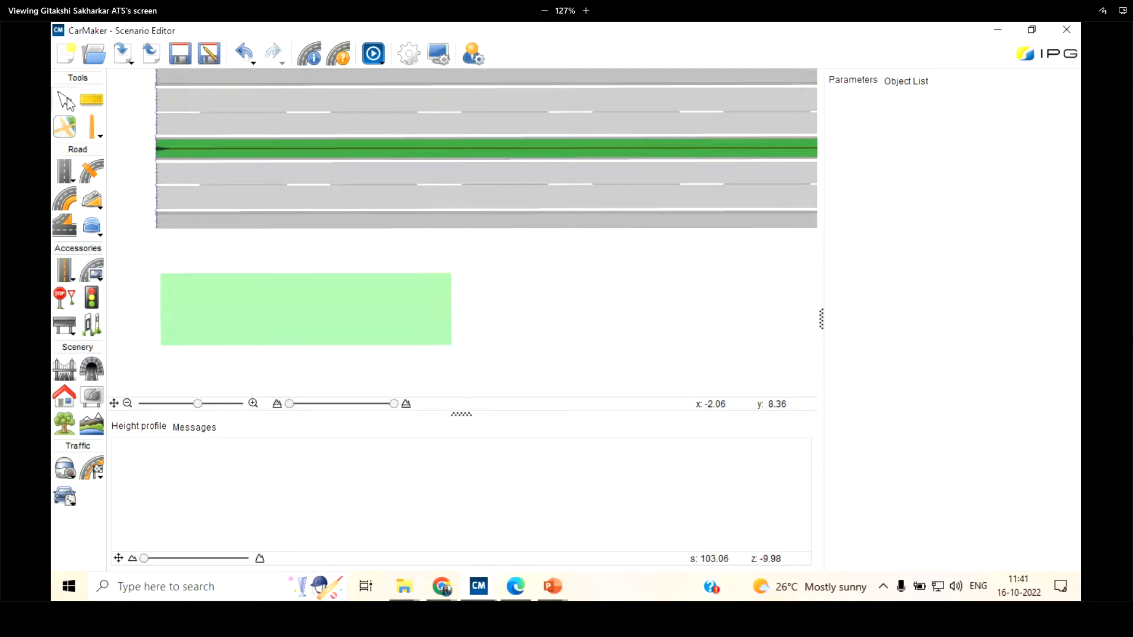
Activate the background image tool for placing a picture in the empty area around the road
click(63, 128)
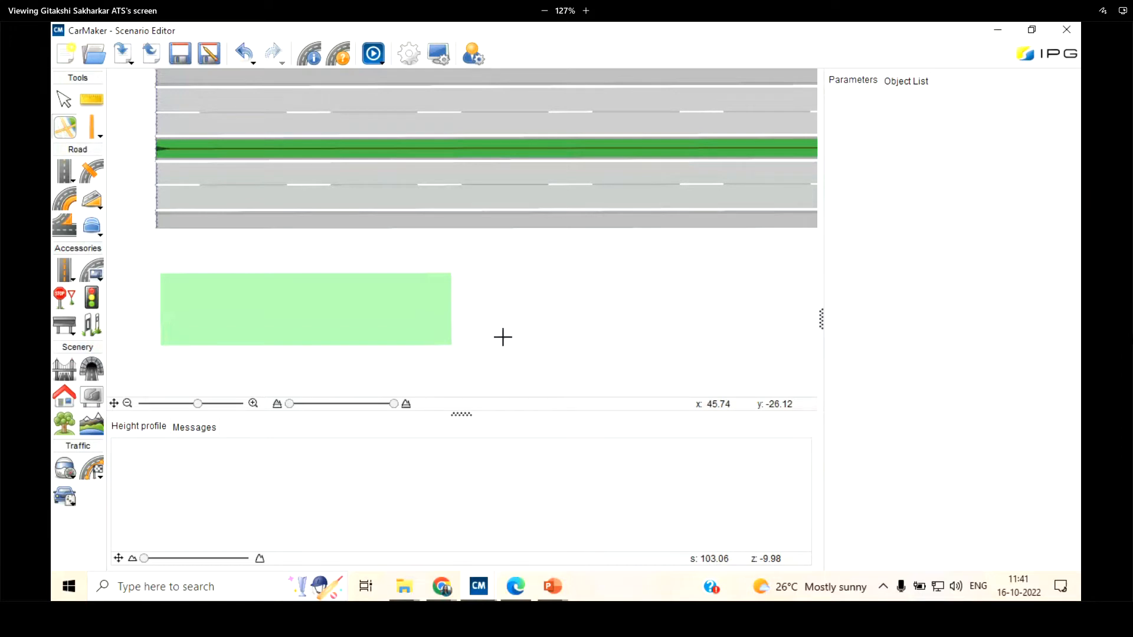
scroll(502, 337, down, 3)
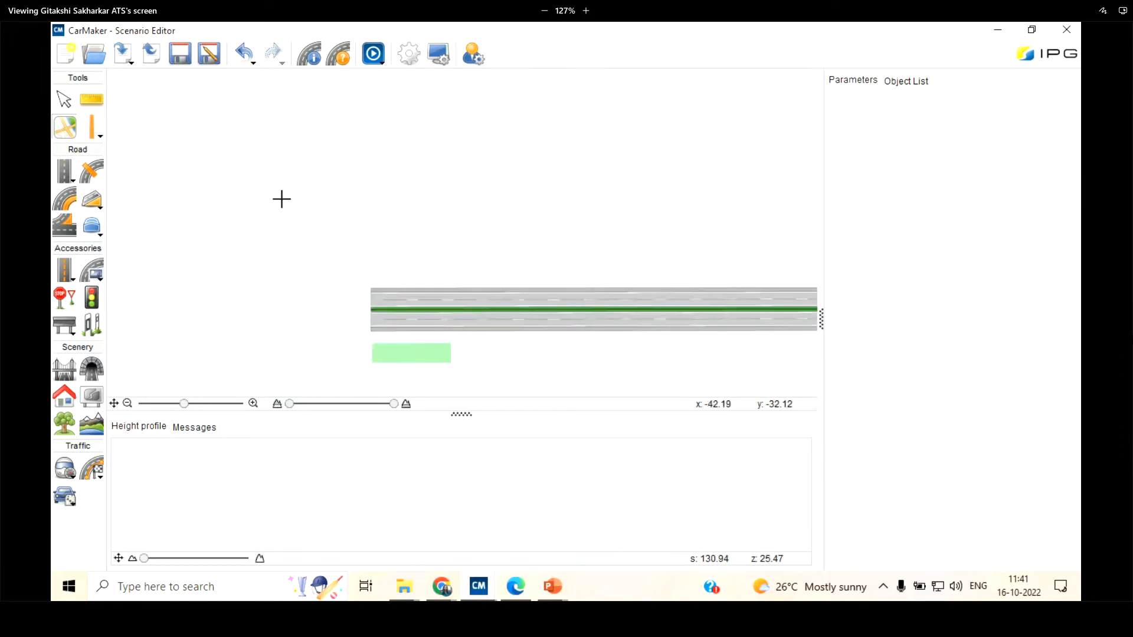
scroll(289, 193, down, 2)
scroll(582, 126, up, 3)
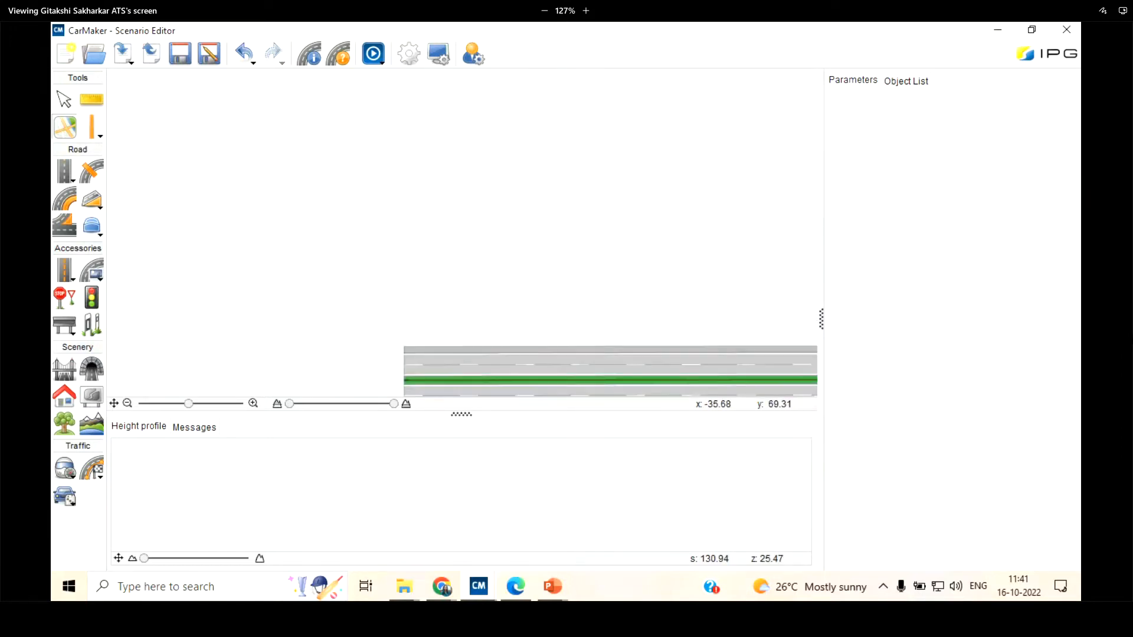
Switch to the desktop's Efficycle training - Copy folder and view Austin track.jpeg, closing the picture when done
click(997, 25)
click(311, 524)
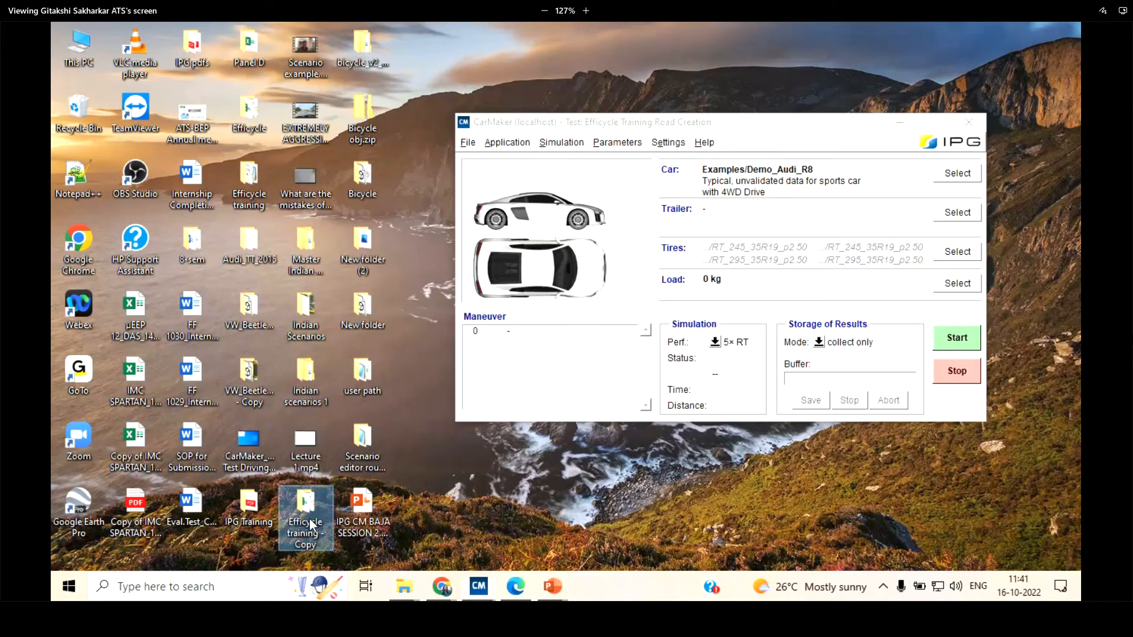
double_click(311, 523)
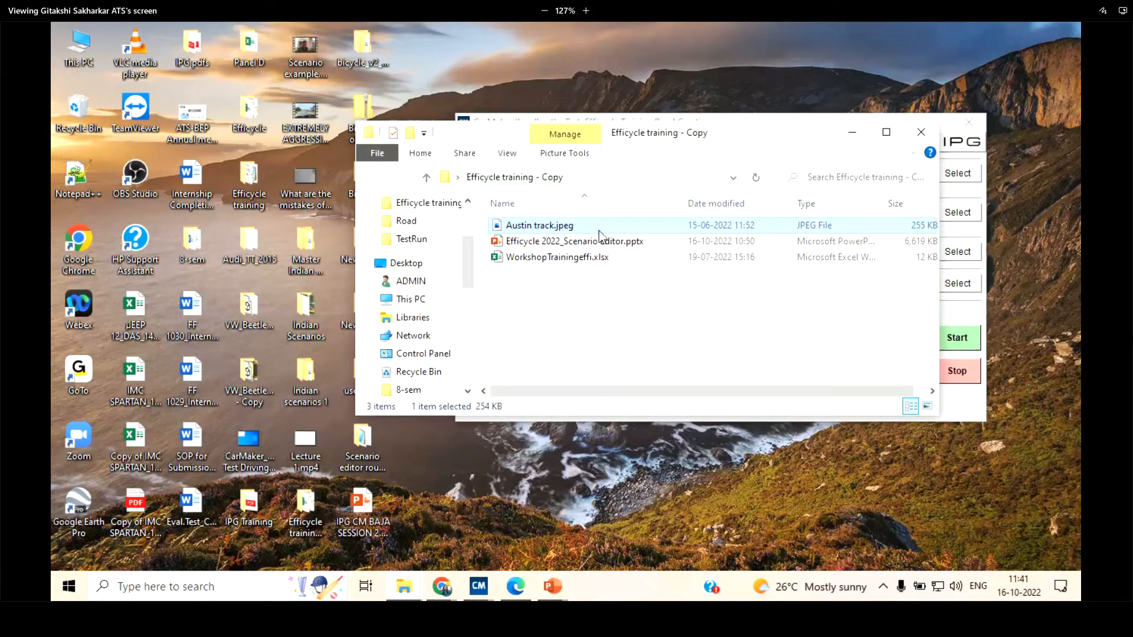
double_click(534, 225)
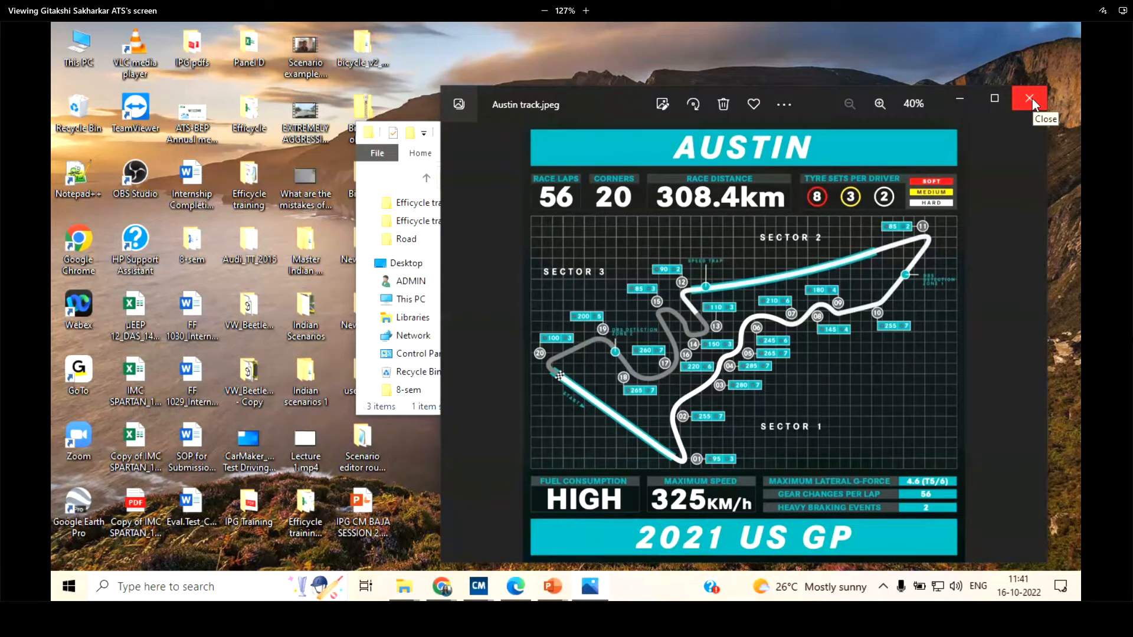
click(1032, 98)
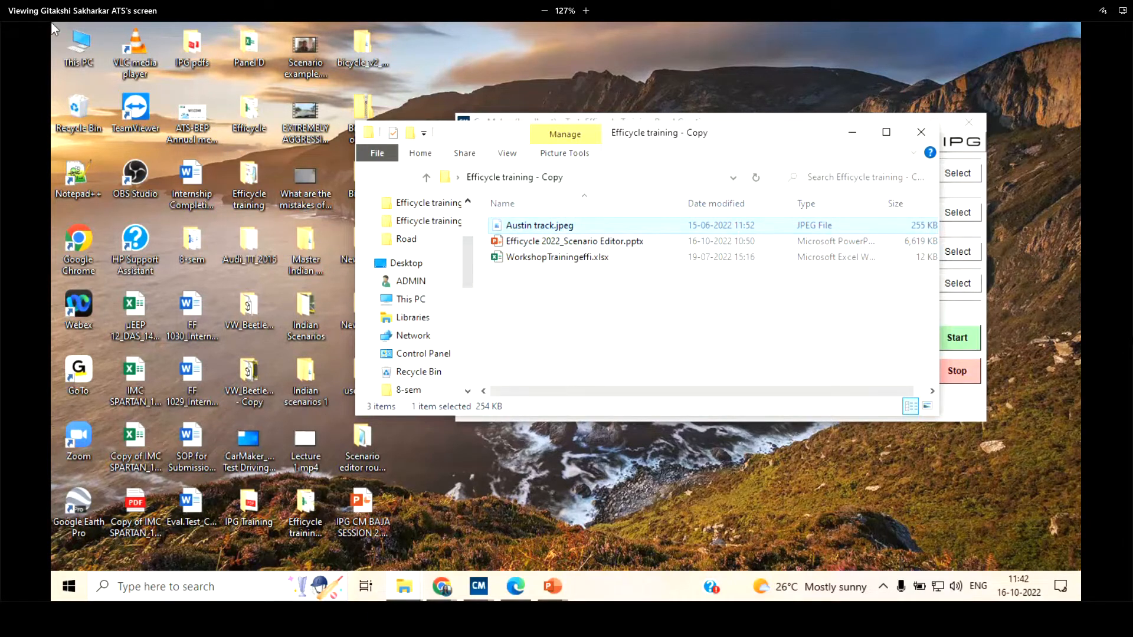
Move Austin track.jpeg from the training folder into the Data/Pic folder of the Efficycle 2022 project
click(423, 584)
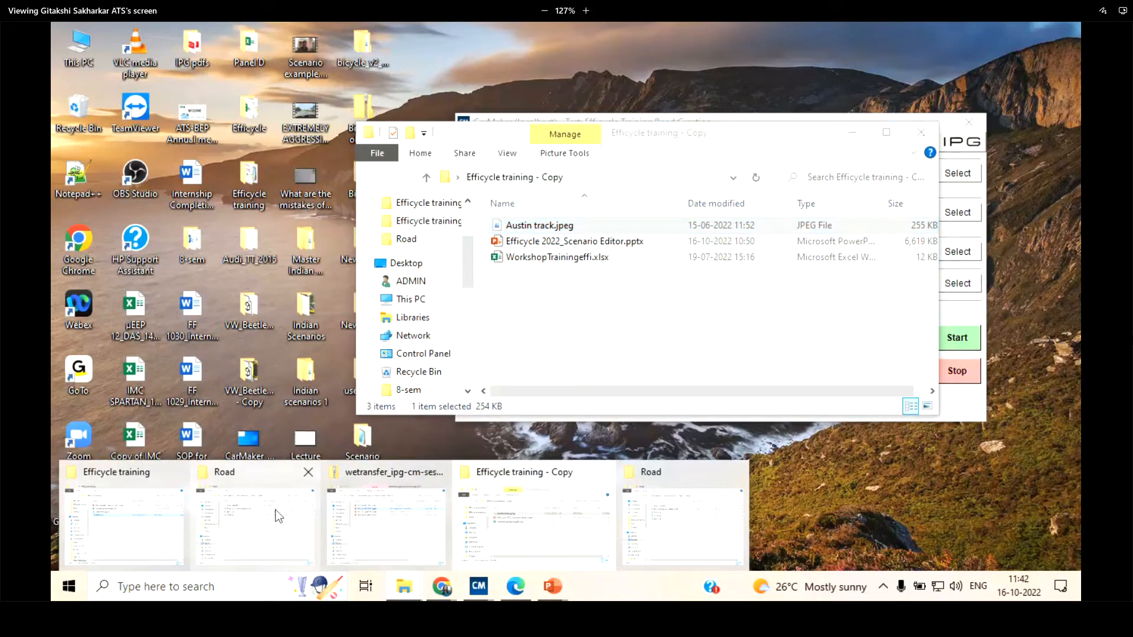
click(599, 515)
click(553, 172)
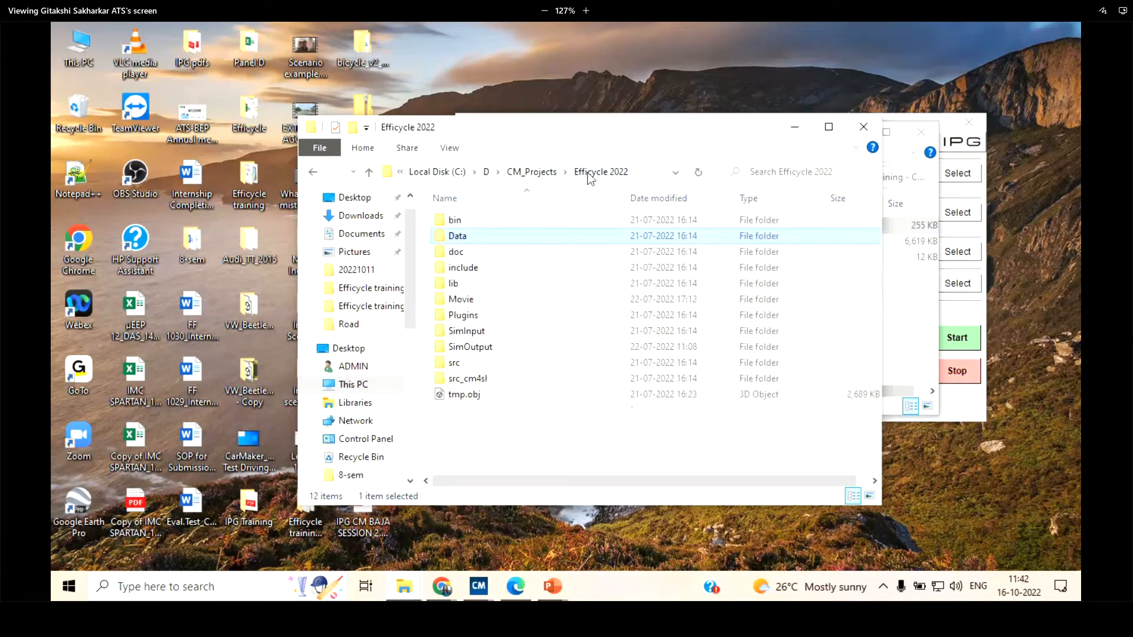
double_click(481, 236)
click(489, 283)
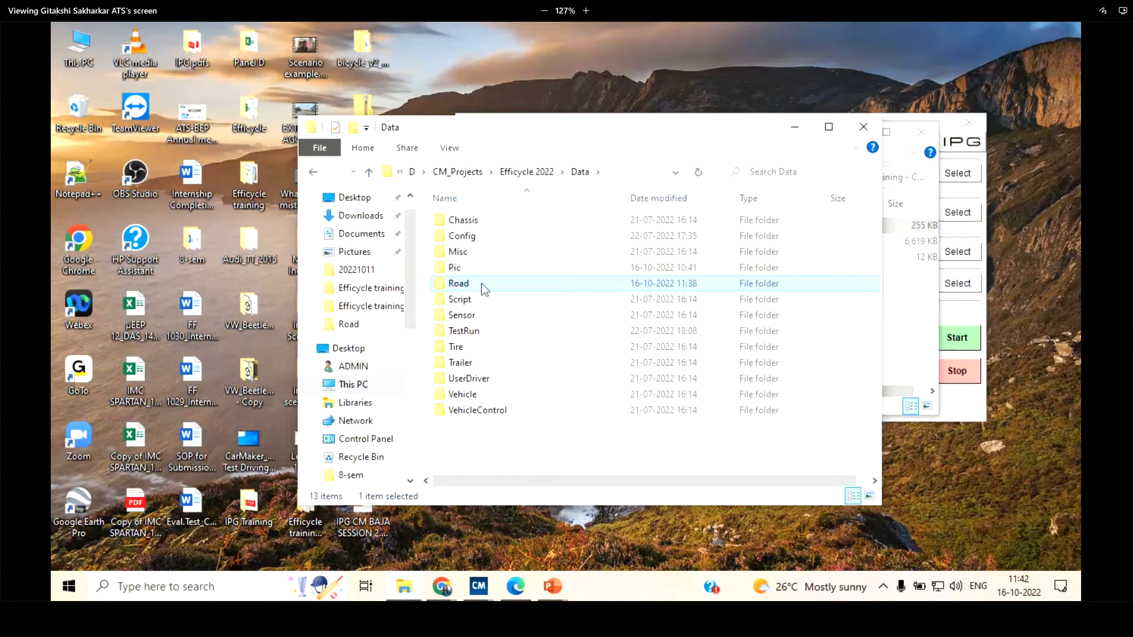
double_click(482, 283)
click(312, 172)
double_click(493, 273)
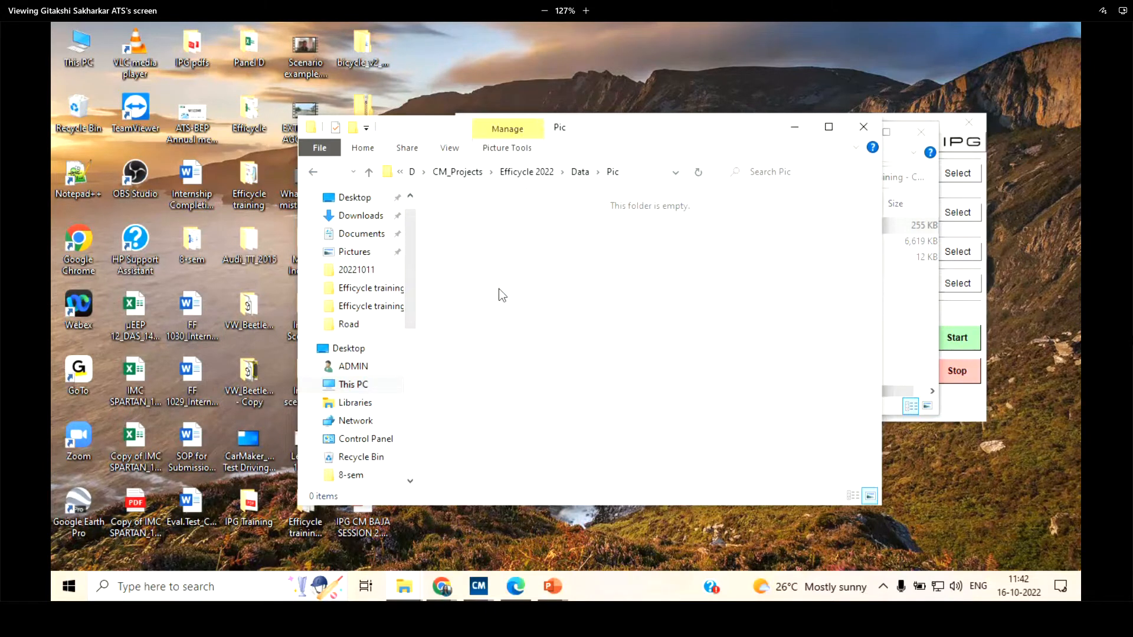
click(610, 328)
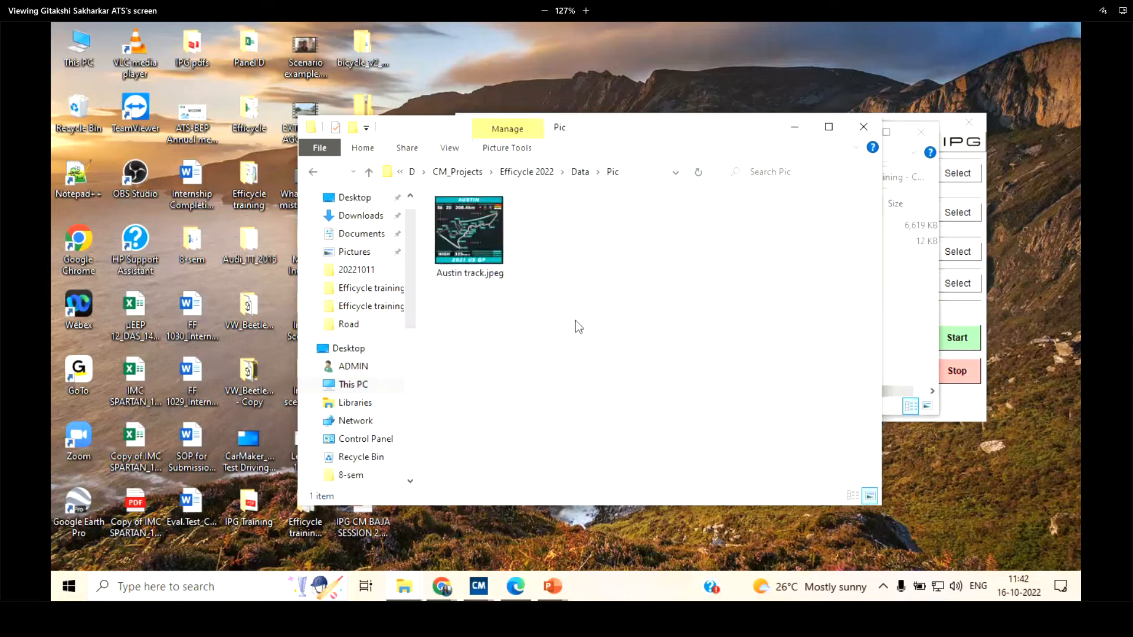
Switch back to the Scenario Editor and place Austin track.jpeg as background image at about x -20.5 m, y 68.6 m
click(803, 128)
click(482, 598)
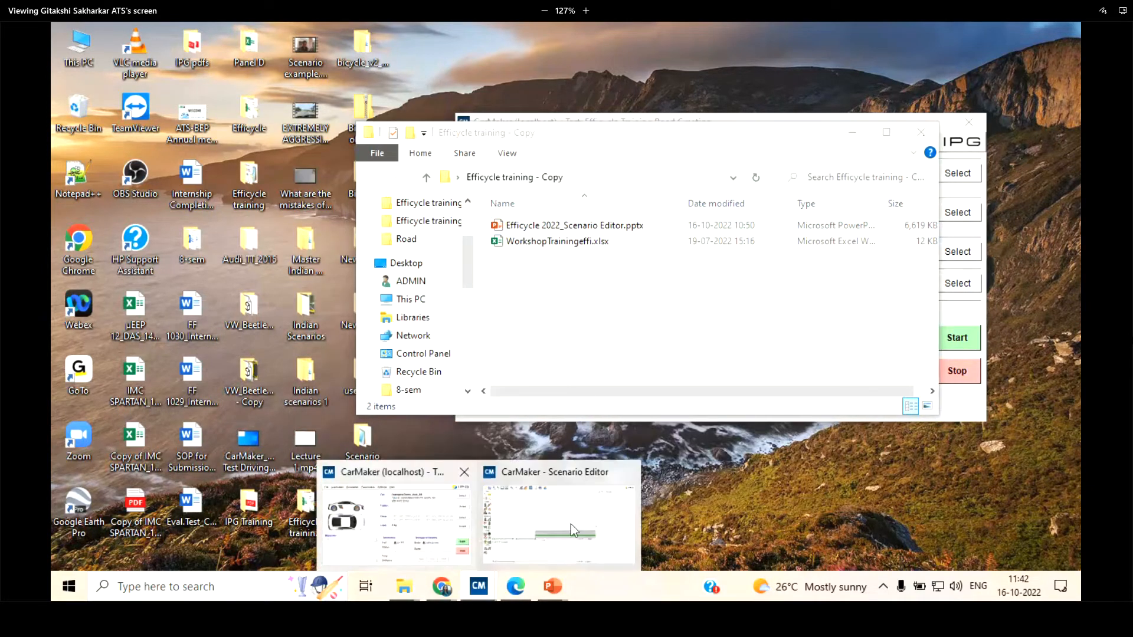
click(549, 505)
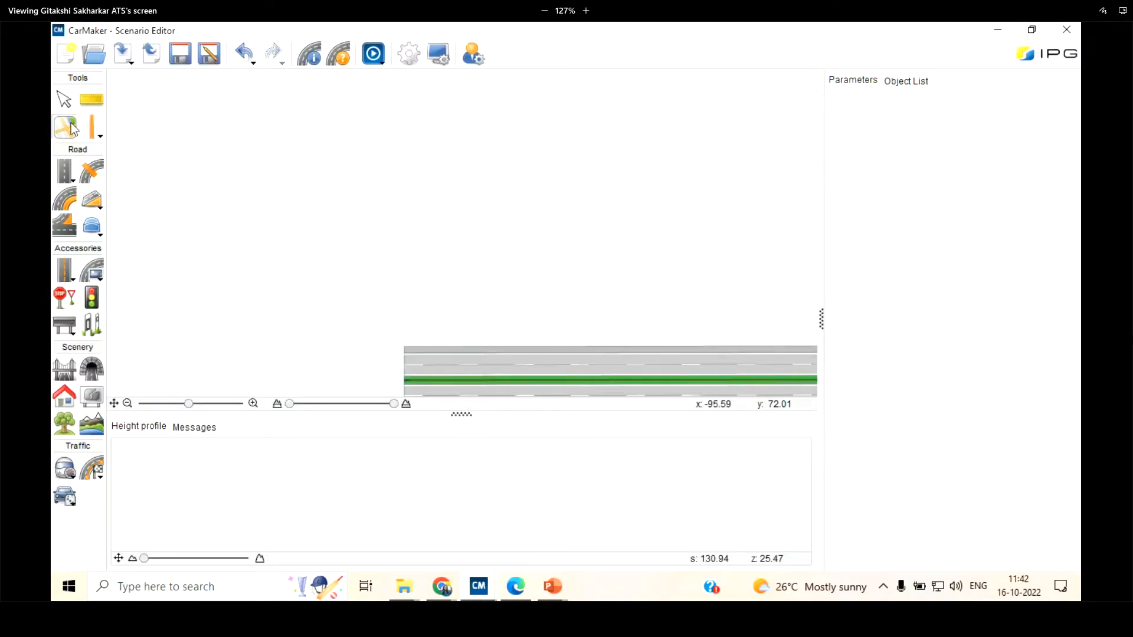
click(341, 170)
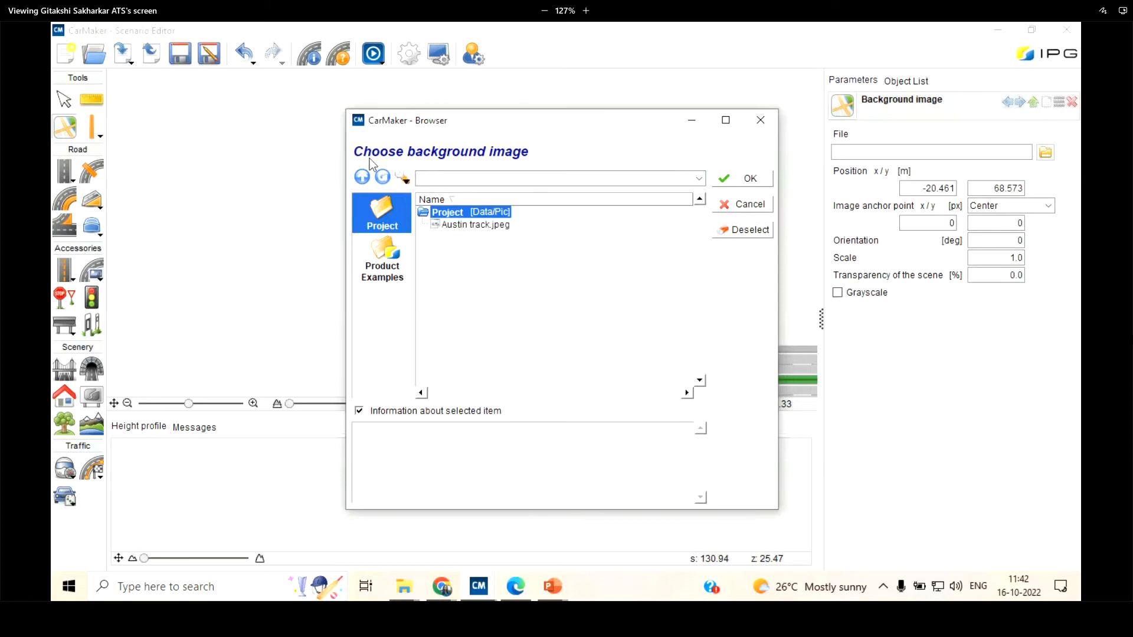
click(454, 227)
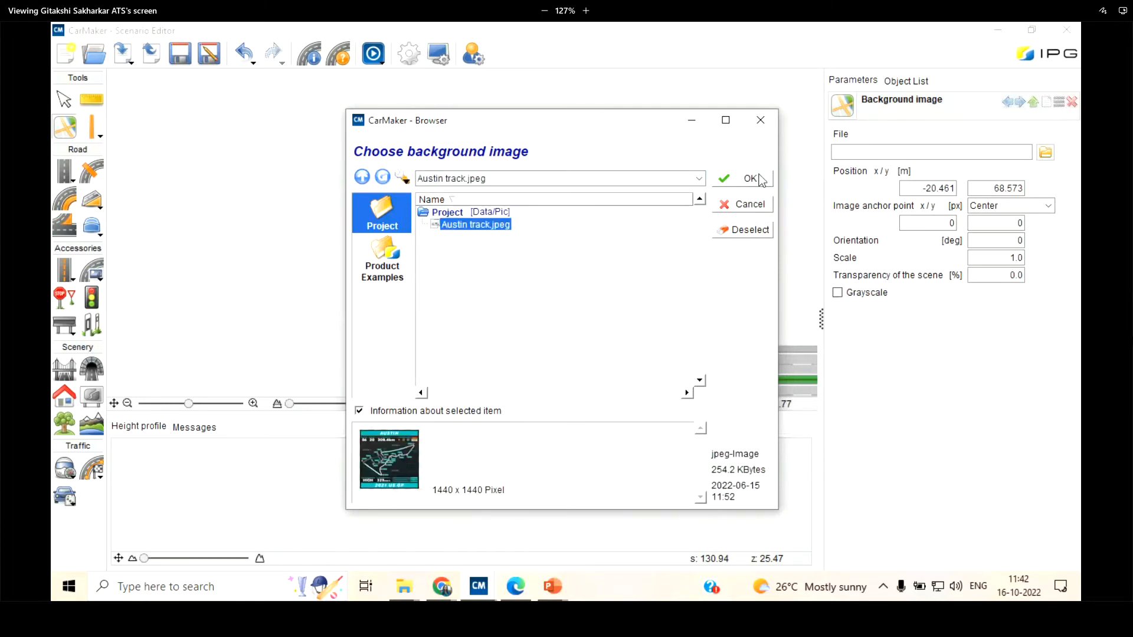
click(760, 179)
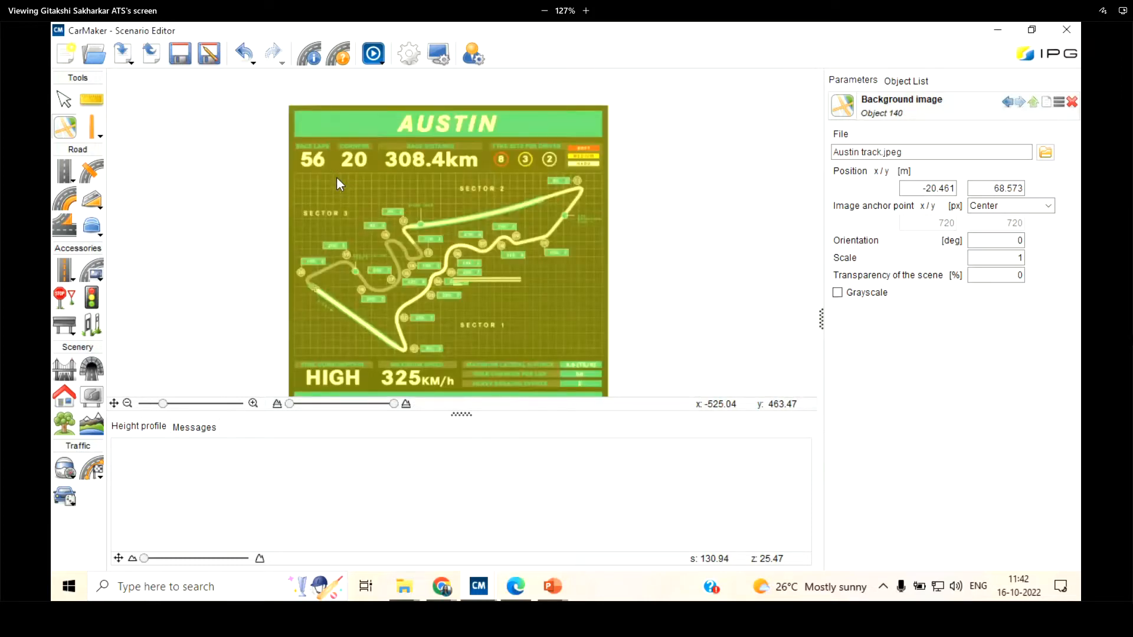
Try the Top left image anchor point for the background image, and set the anchor back to Center
scroll(336, 175, up, 2)
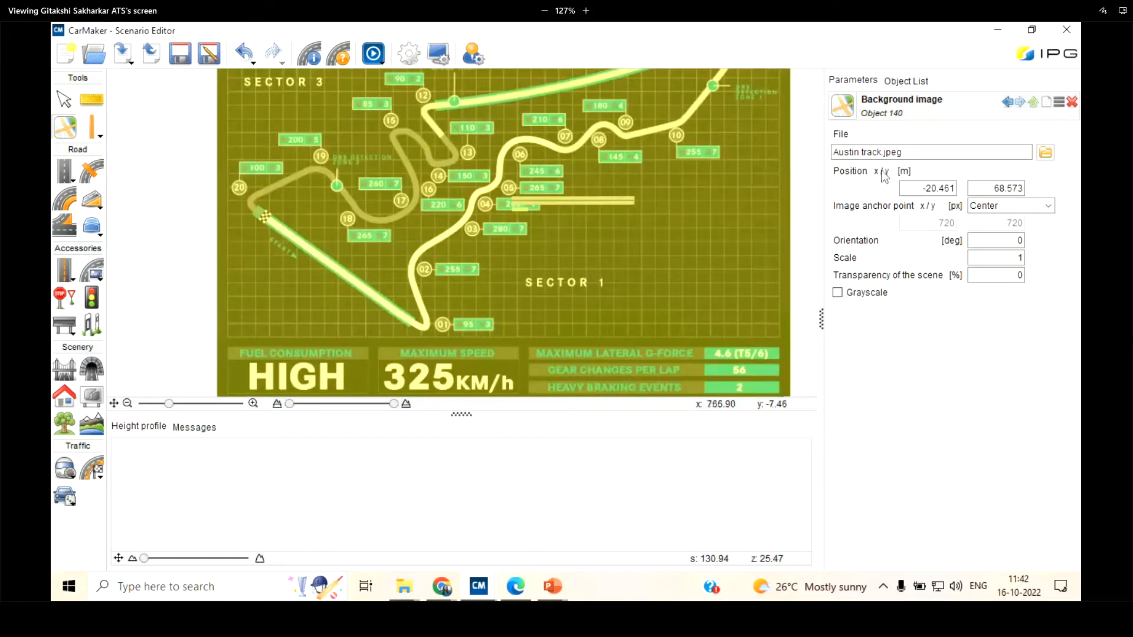
double_click(921, 188)
click(1049, 206)
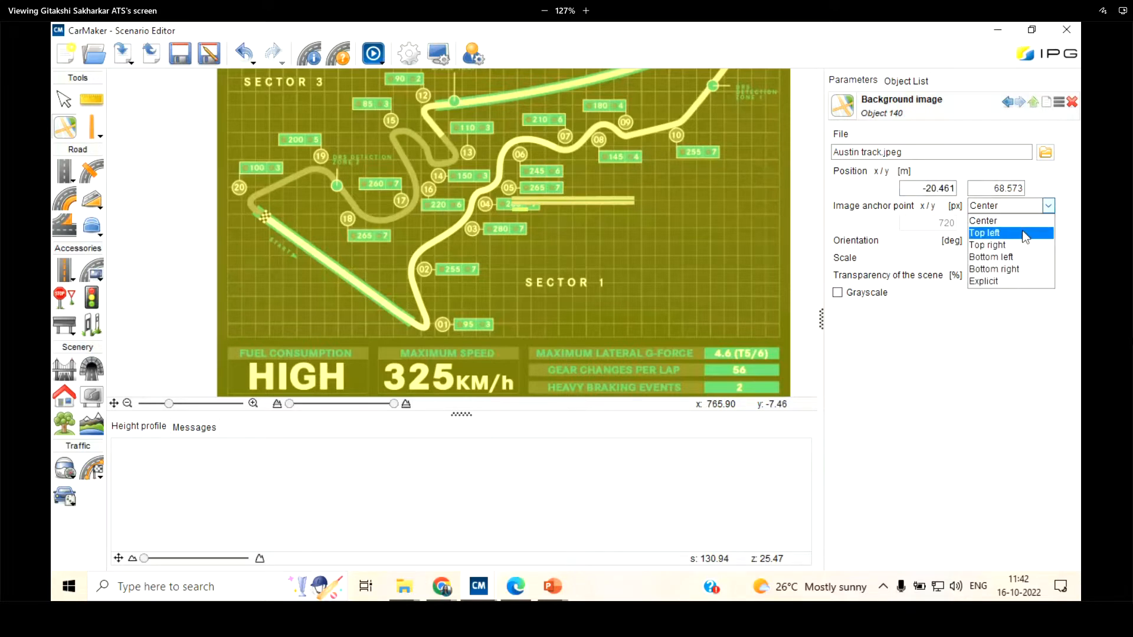
click(1025, 234)
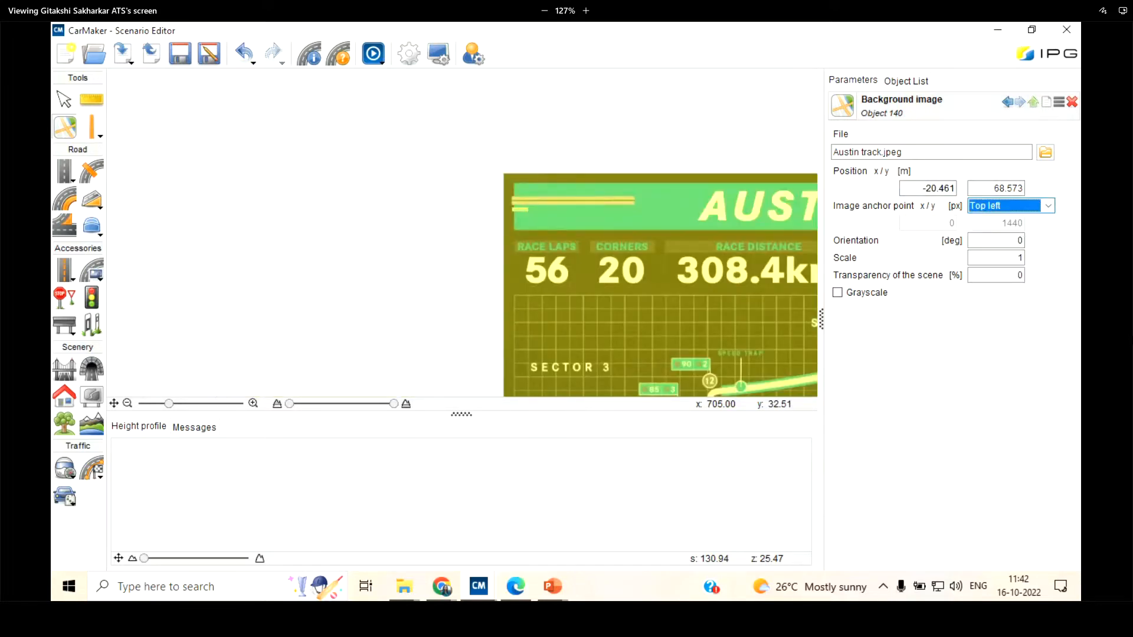
scroll(590, 205, down, 3)
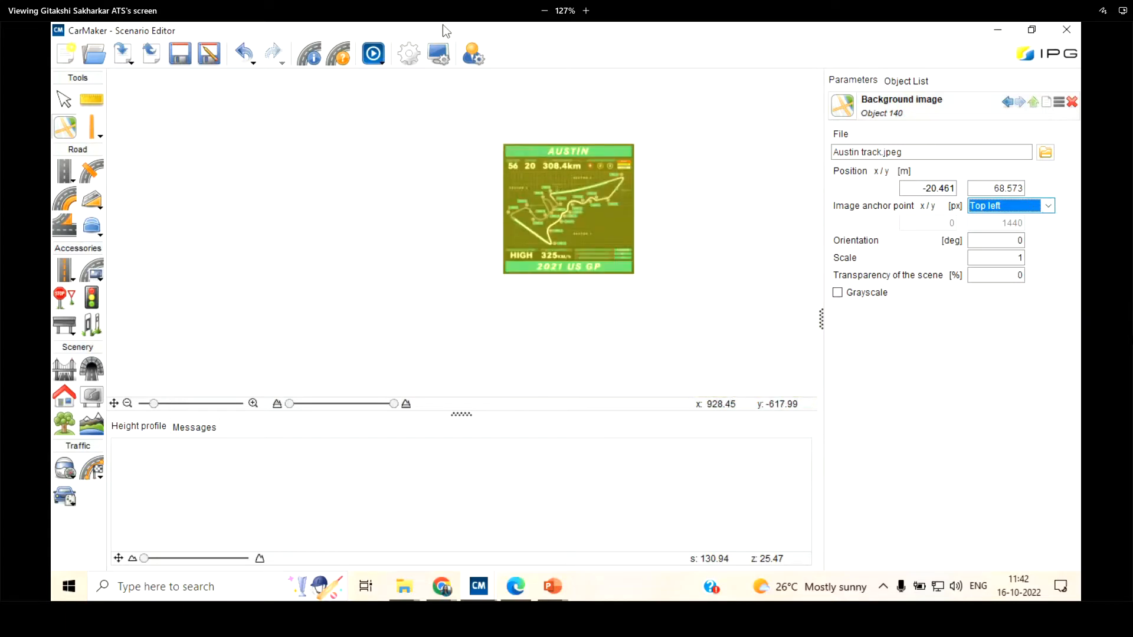
scroll(708, 183, up, 3)
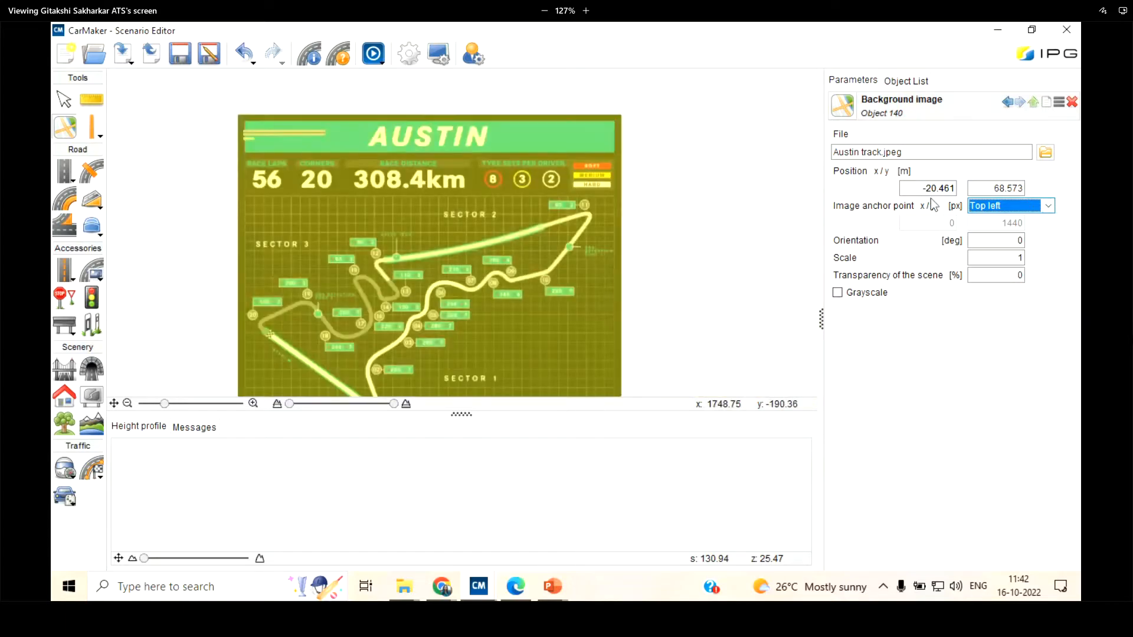
click(1043, 206)
click(1024, 217)
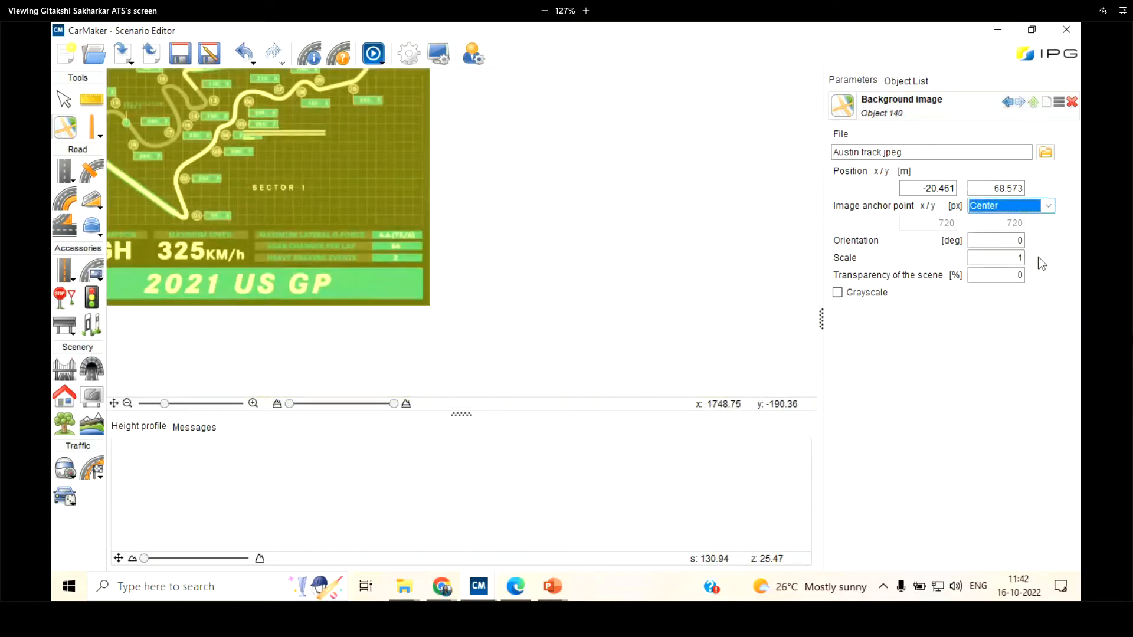
Set the Austin track background image's scale to 2
click(1020, 258)
drag(1017, 258, 1069, 265)
scroll(548, 246, down, 4)
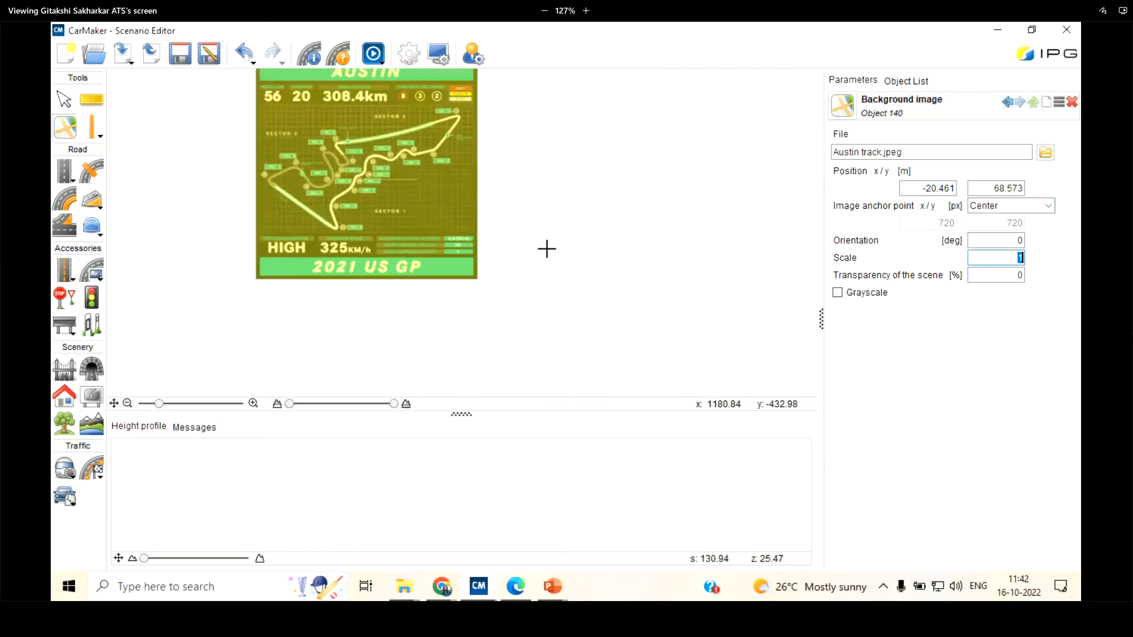
scroll(433, 141, up, 3)
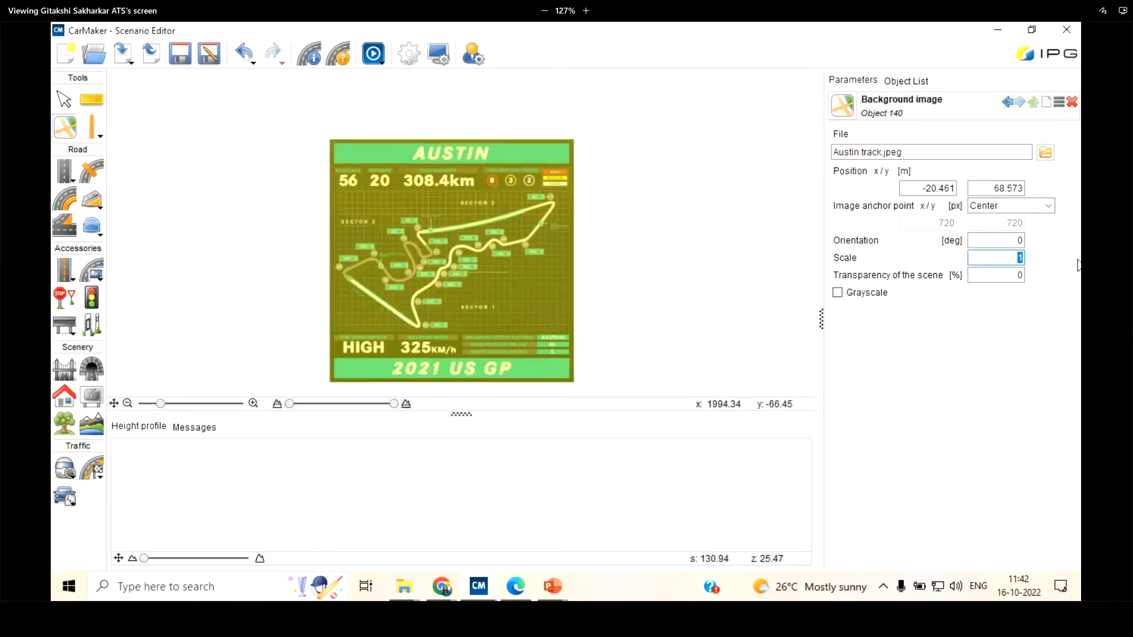
text(2)
key(Return)
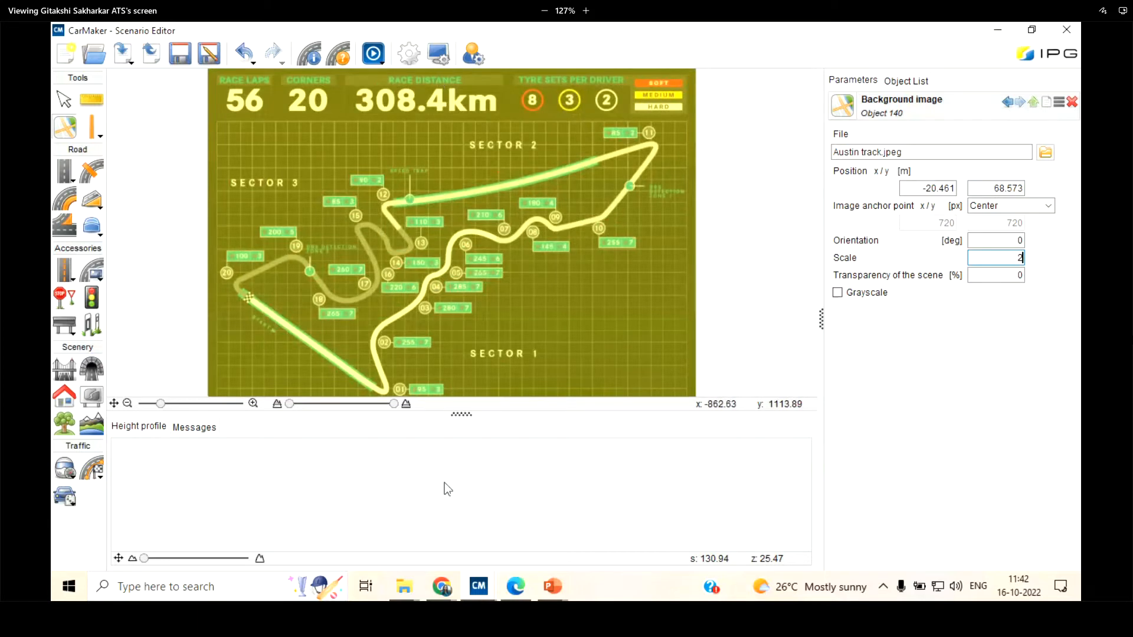
Set the Austin track background image's scale to 0.5
key(BackSpace)
text(0.5)
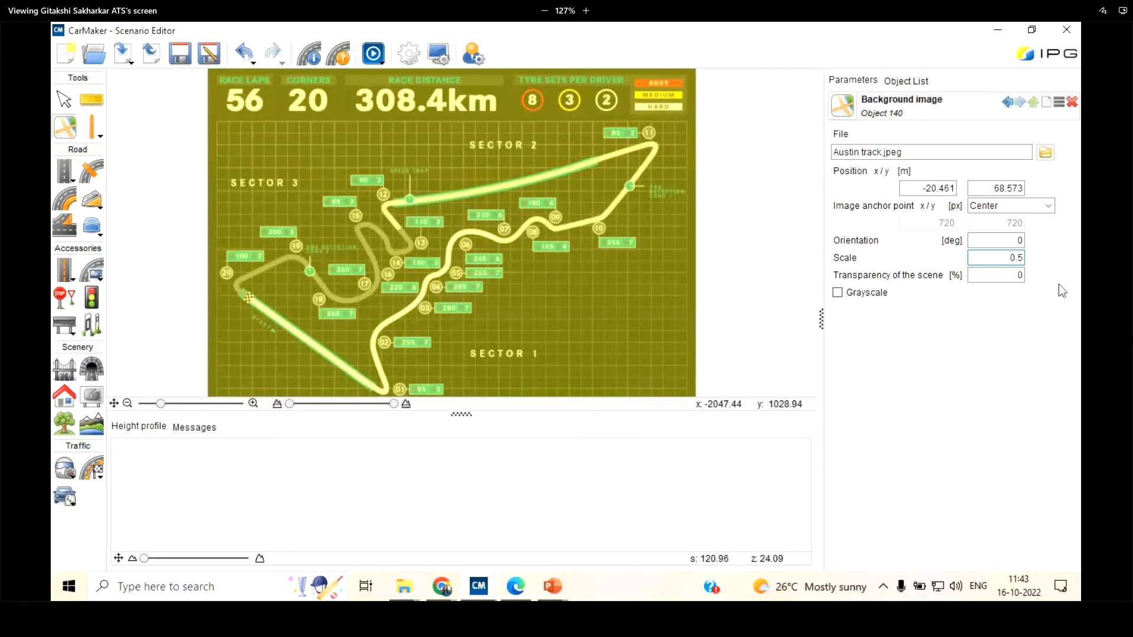
key(Return)
scroll(419, 245, up, 2)
scroll(504, 286, up, 6)
scroll(505, 174, down, 5)
scroll(442, 243, up, 3)
Set the transparency of the scene to 40 % and inspect how the image shows through the road
click(976, 276)
key(Delete)
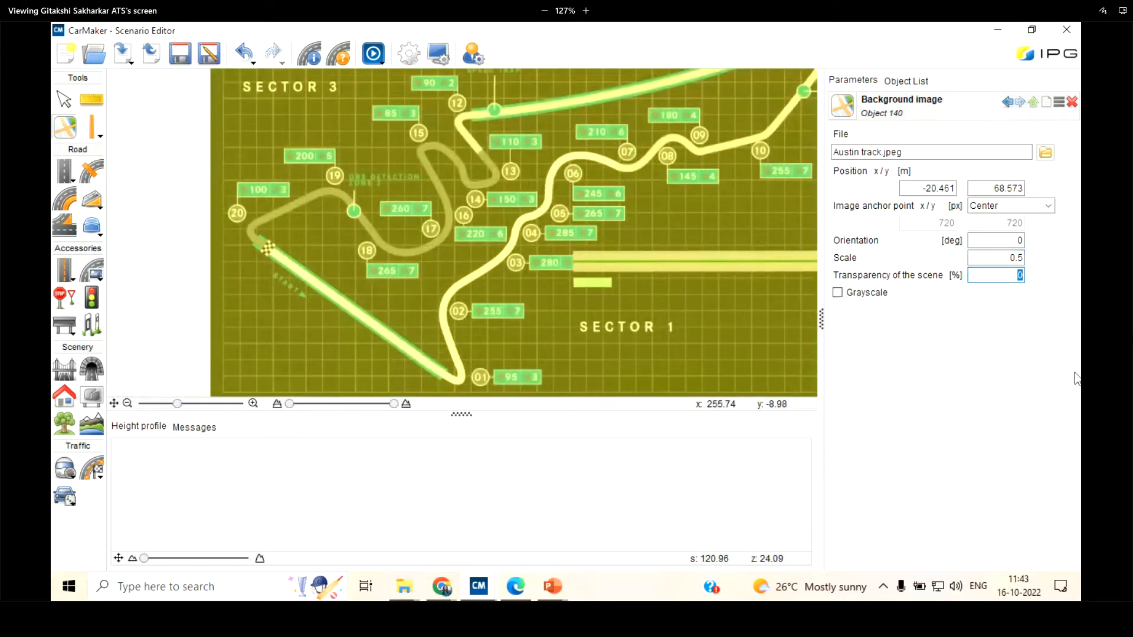
text(20)
key(BackSpace)
key(BackSpace)
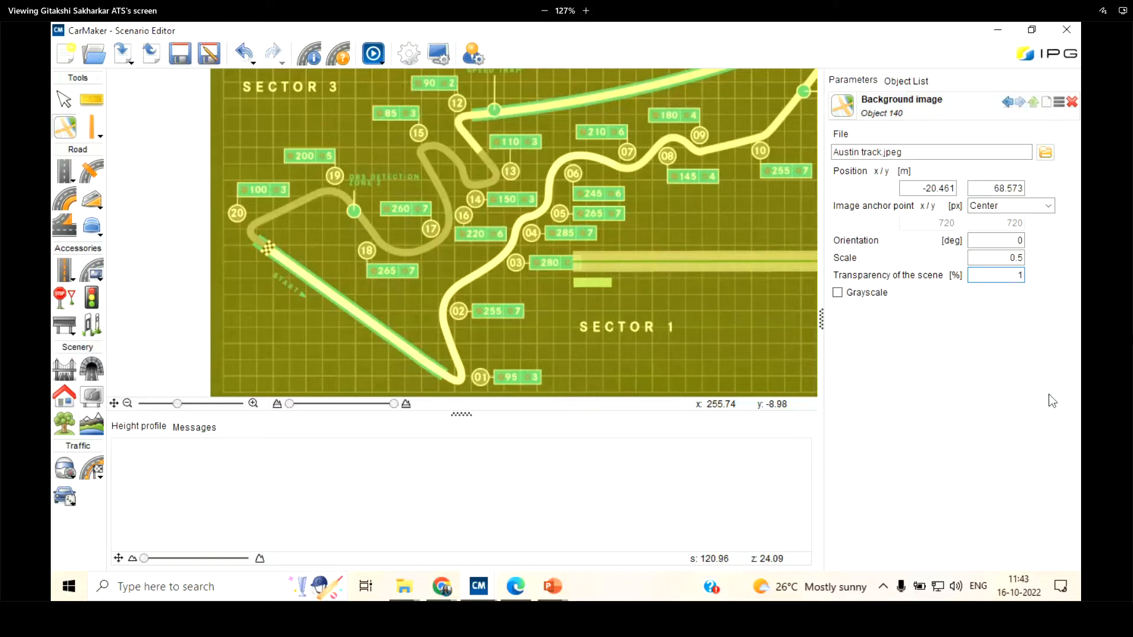
text(1)
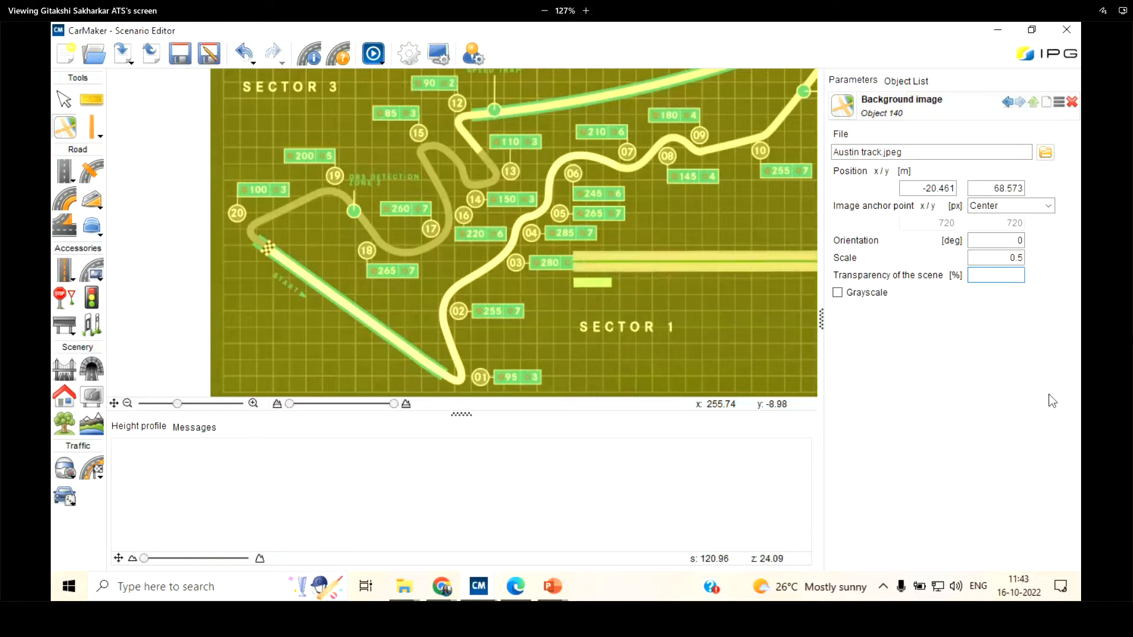
text(40)
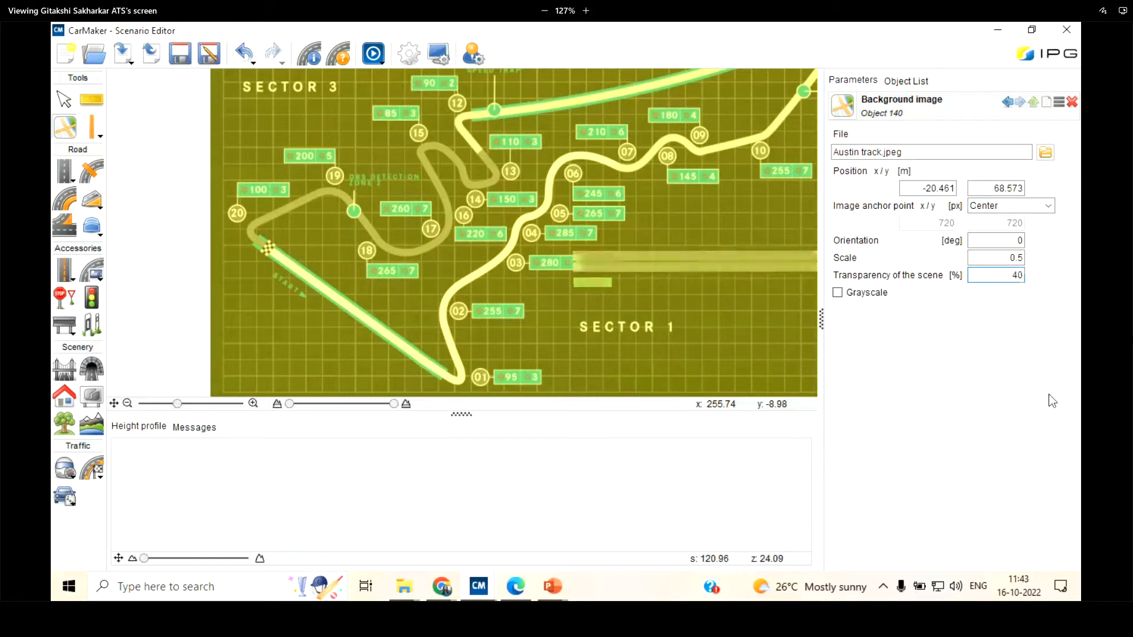
scroll(299, 211, up, 3)
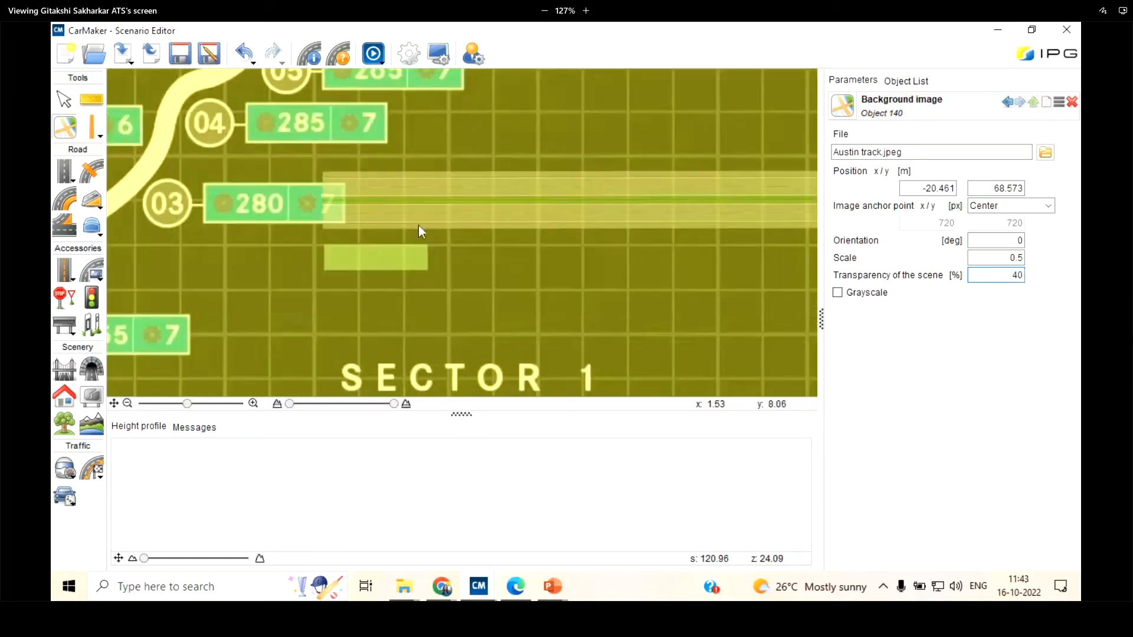
scroll(373, 181, down, 7)
scroll(376, 158, up, 6)
scroll(245, 241, up, 3)
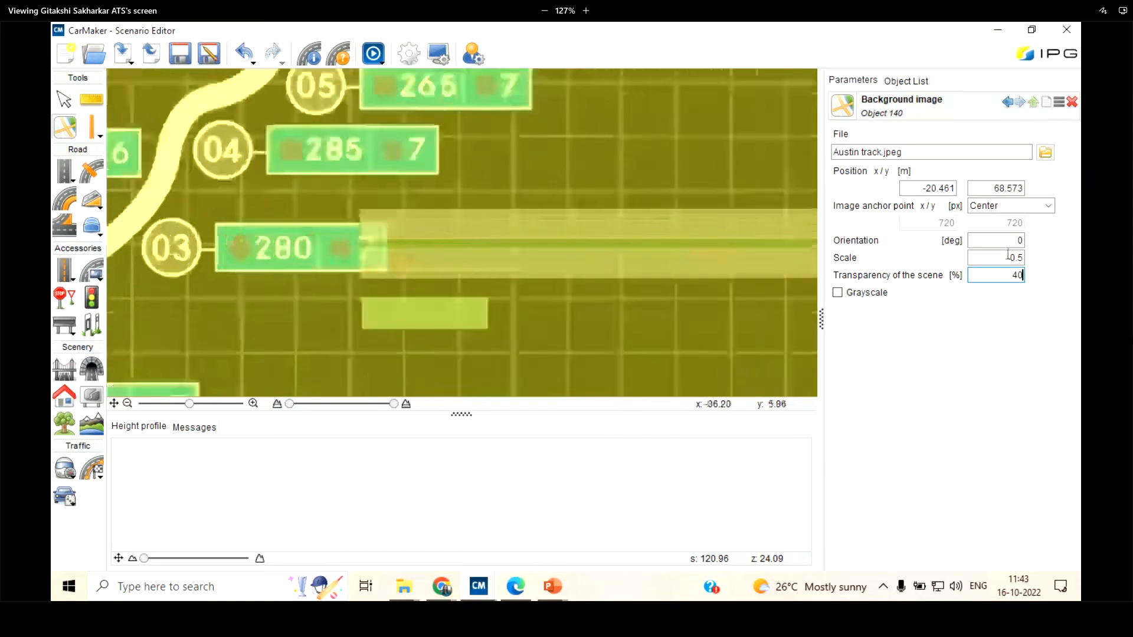
Compare the road's look by setting the transparency of the scene to 0 % and back to 40 %
double_click(1016, 275)
text(0)
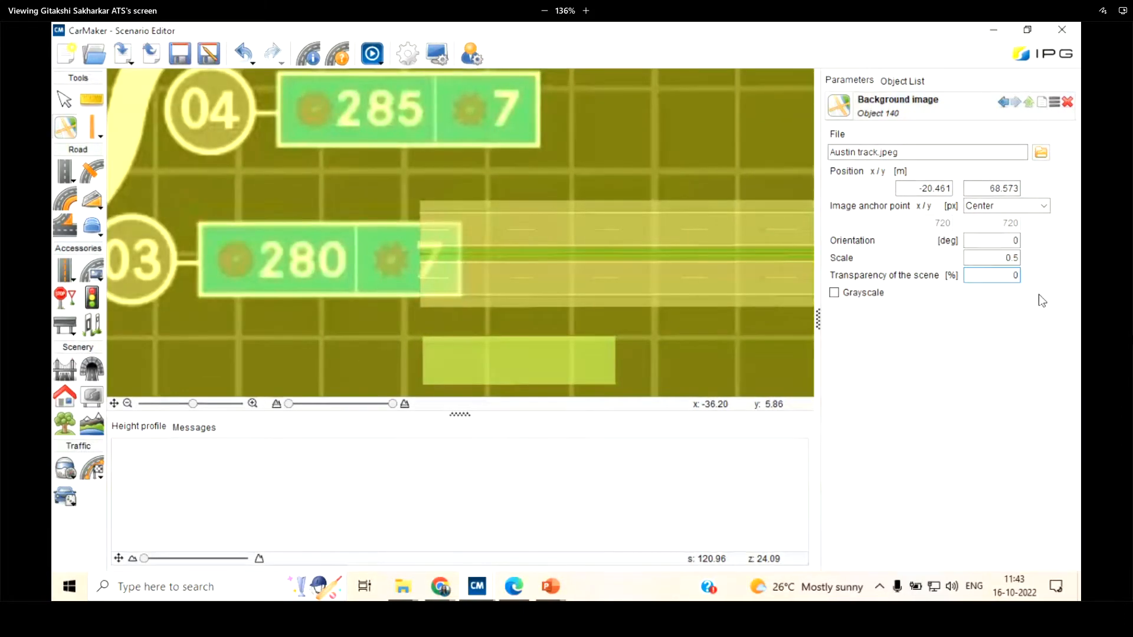
key(Return)
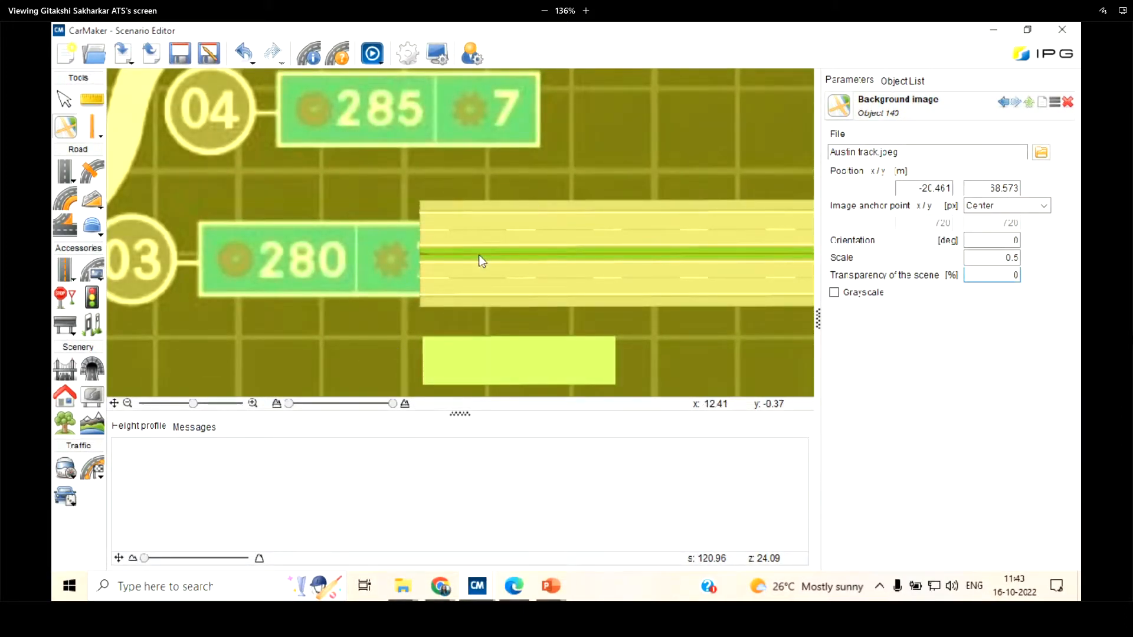
double_click(997, 271)
text(40)
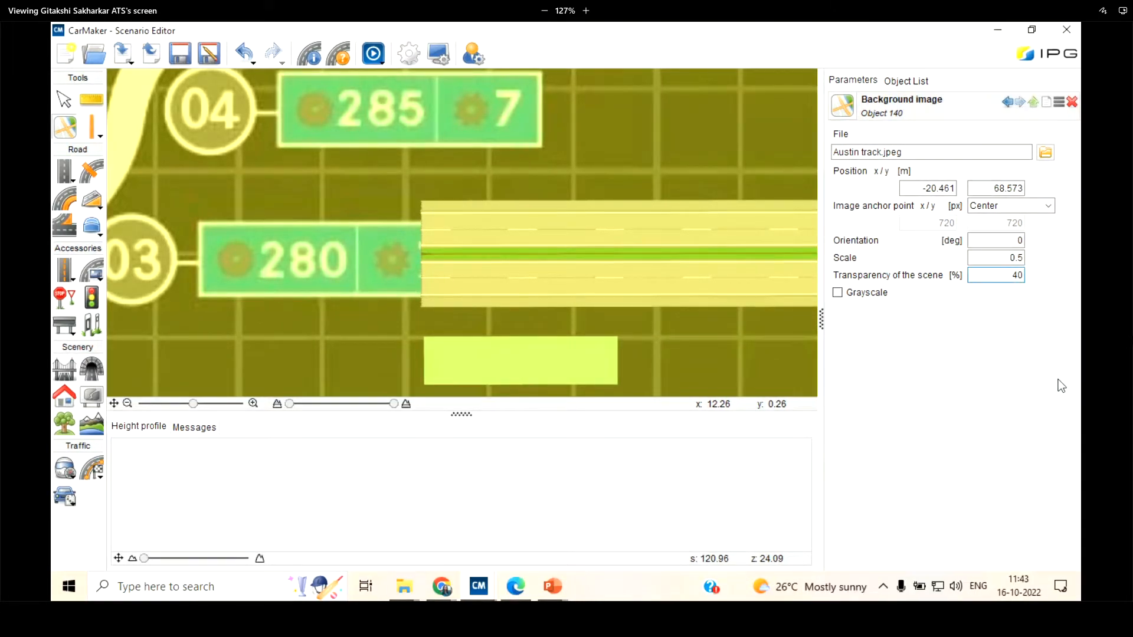
key(Return)
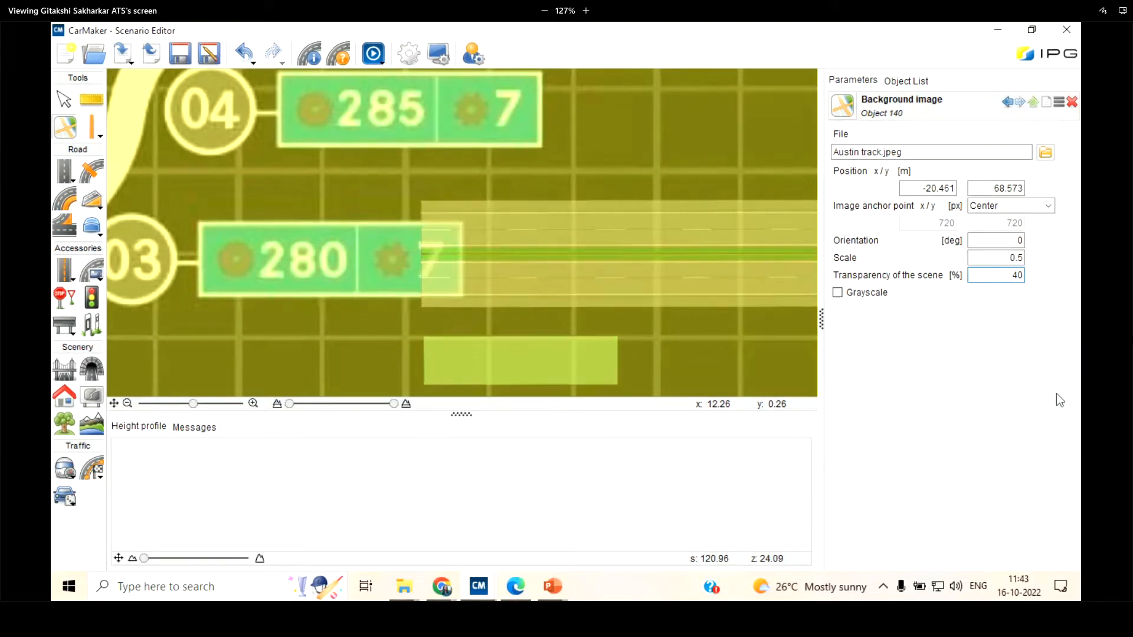
Reset the transparency of the scene to 0 %
scroll(460, 201, down, 1)
key(ctrl+a)
text(0)
key(Return)
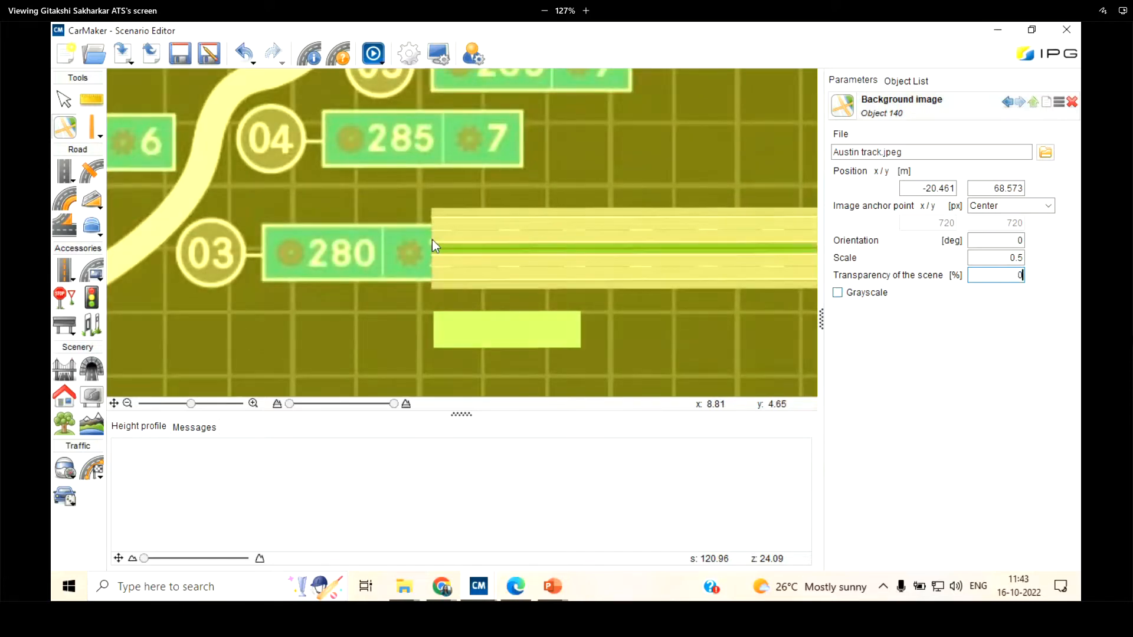
scroll(431, 240, down, 1)
Turn on grayscale for the background image and inspect the track around the start line near turn 20
click(837, 293)
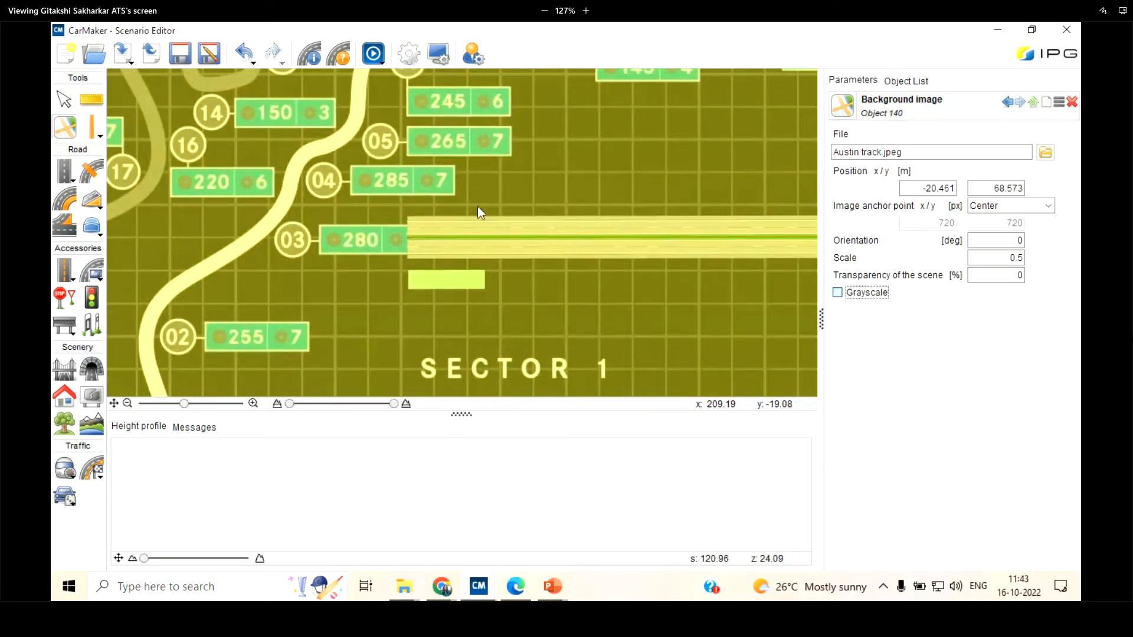
scroll(555, 230, down, 10)
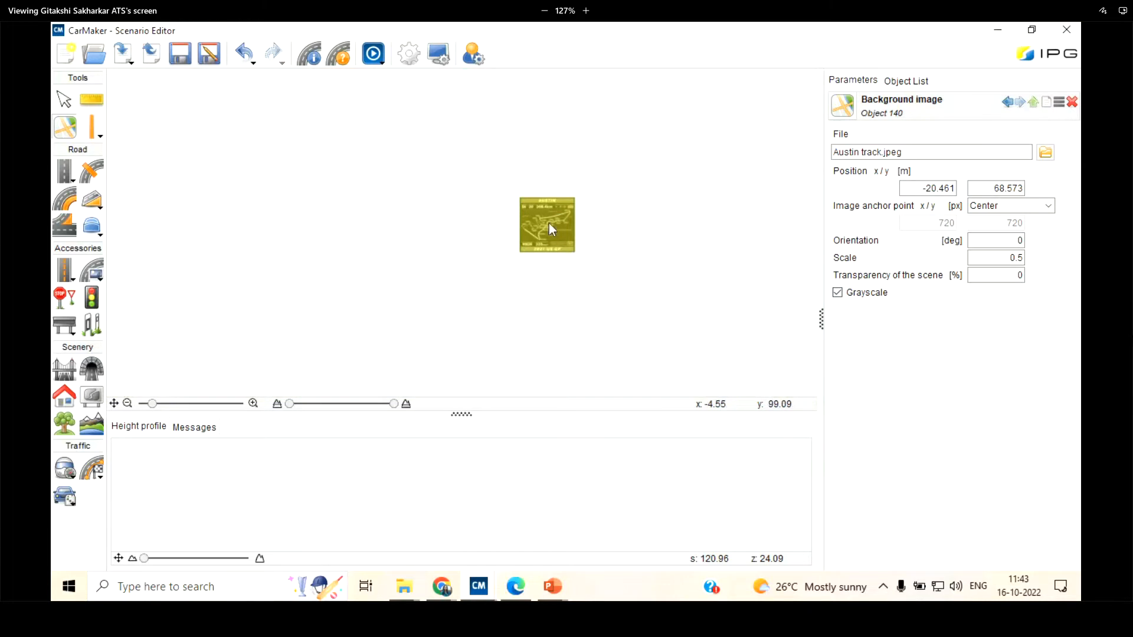
scroll(548, 223, up, 4)
scroll(547, 221, up, 3)
scroll(548, 222, down, 1)
scroll(562, 247, up, 3)
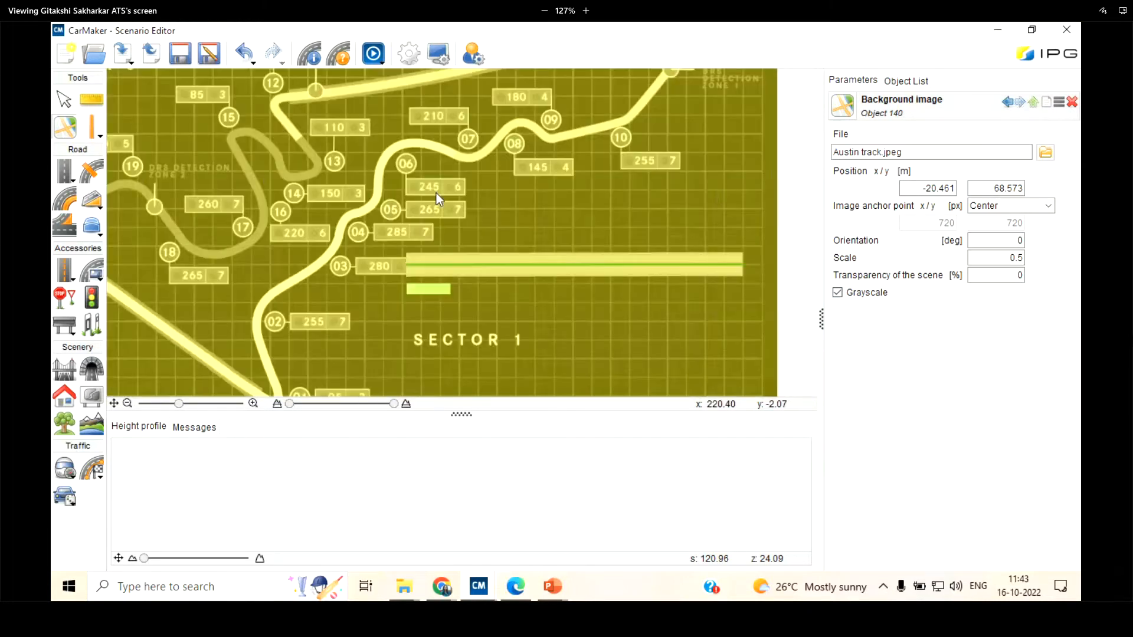
scroll(612, 233, down, 3)
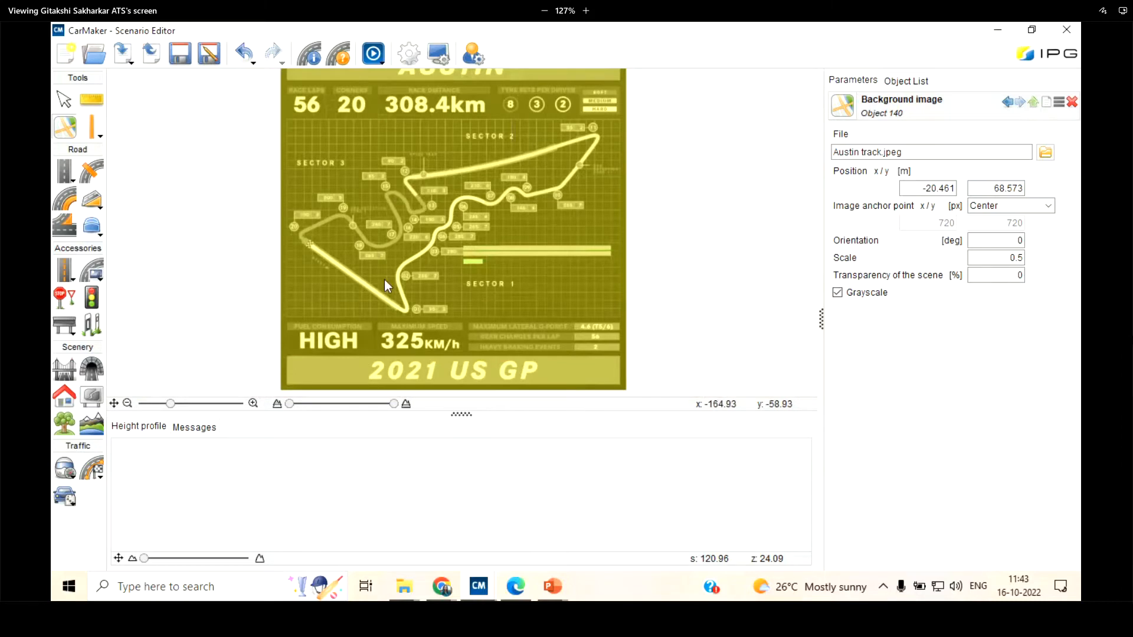
scroll(343, 279, up, 3)
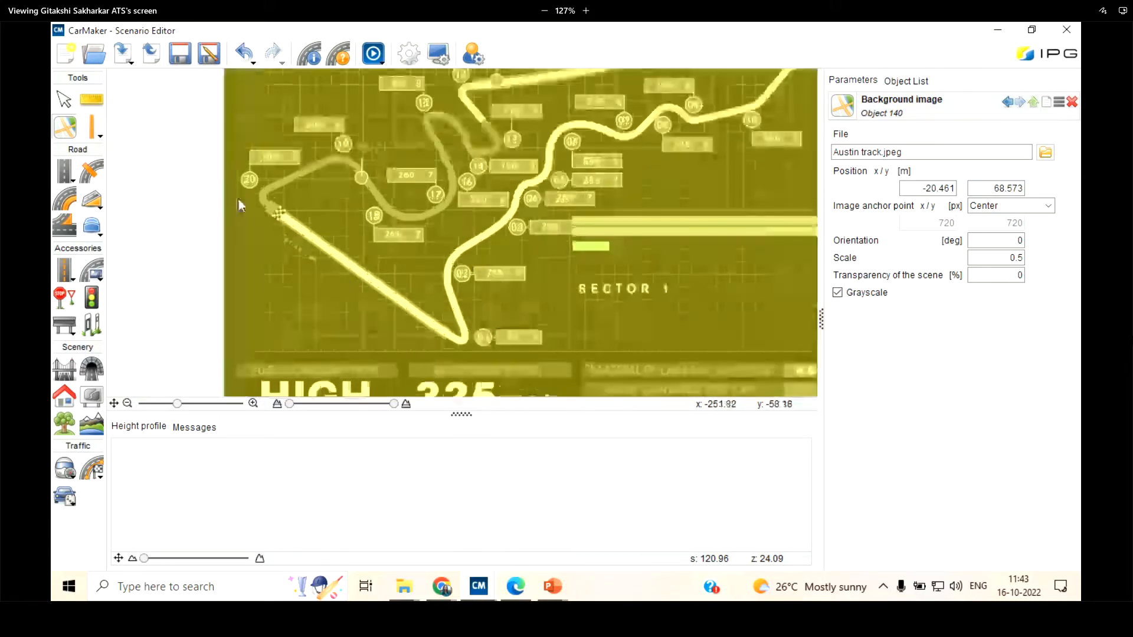
scroll(230, 192, up, 3)
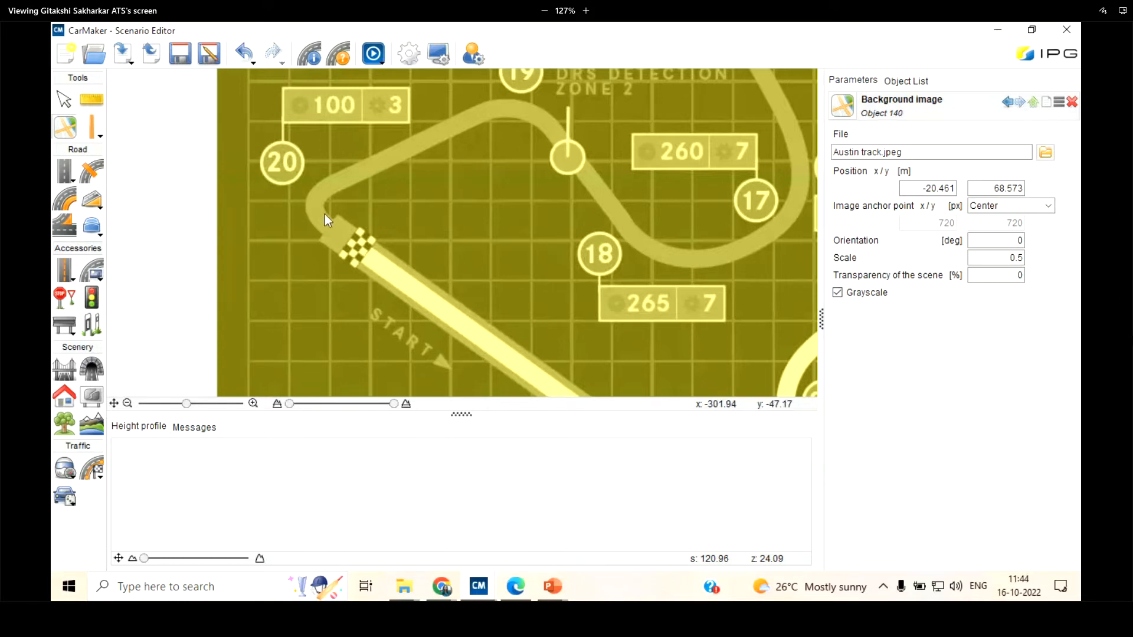
scroll(345, 274, up, 2)
scroll(228, 94, down, 3)
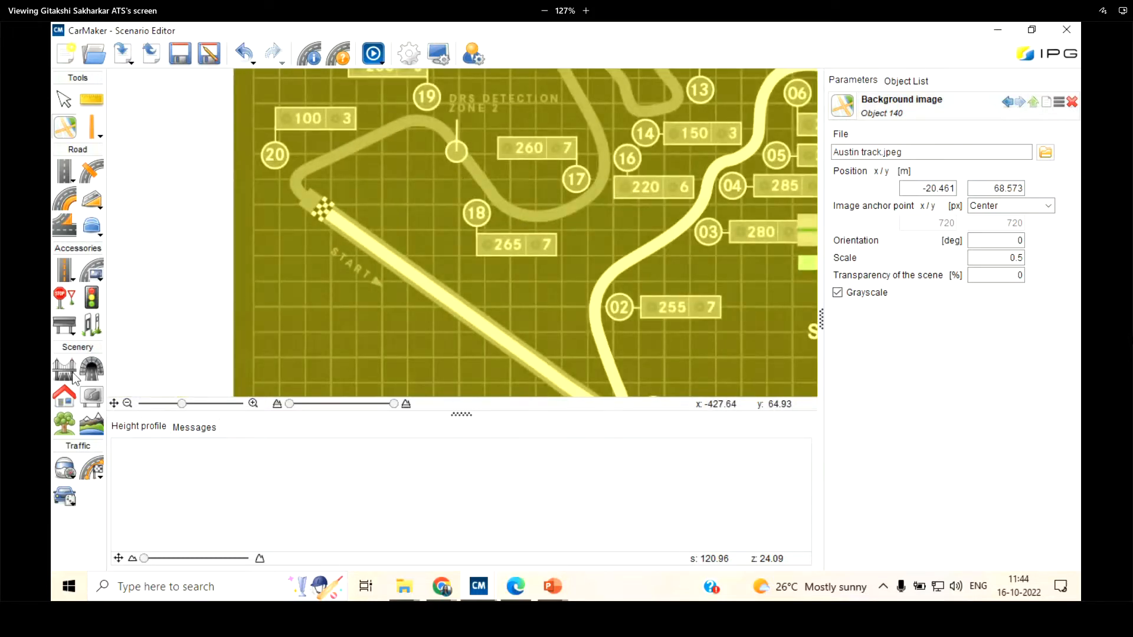
Reselect the Austin track background image and delete it from the scenario
click(91, 129)
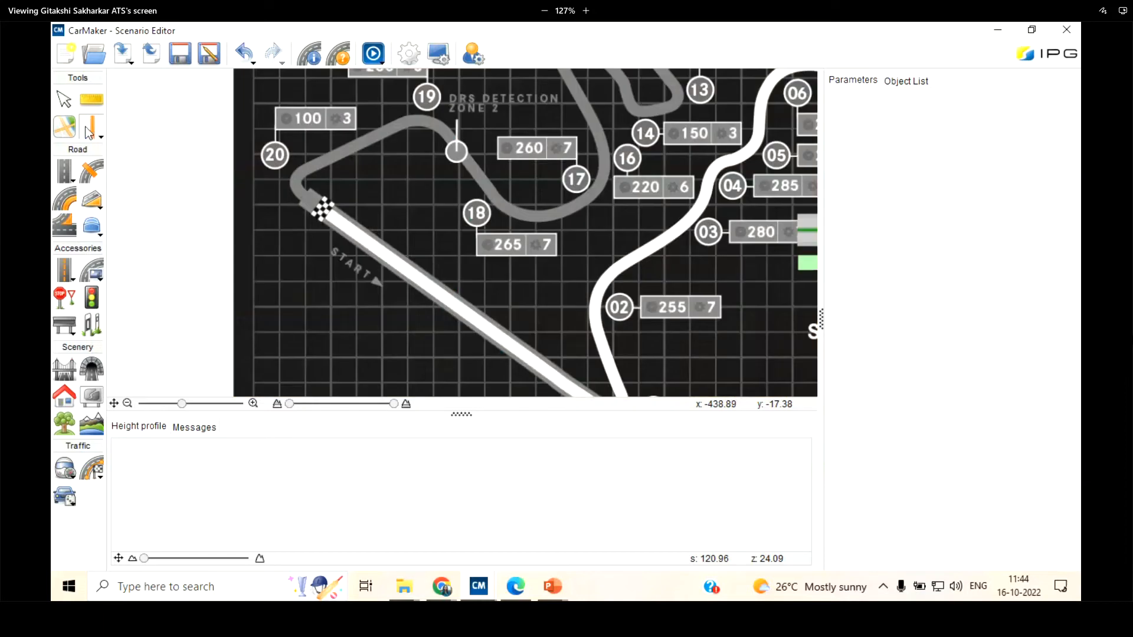
click(68, 125)
click(63, 99)
click(278, 276)
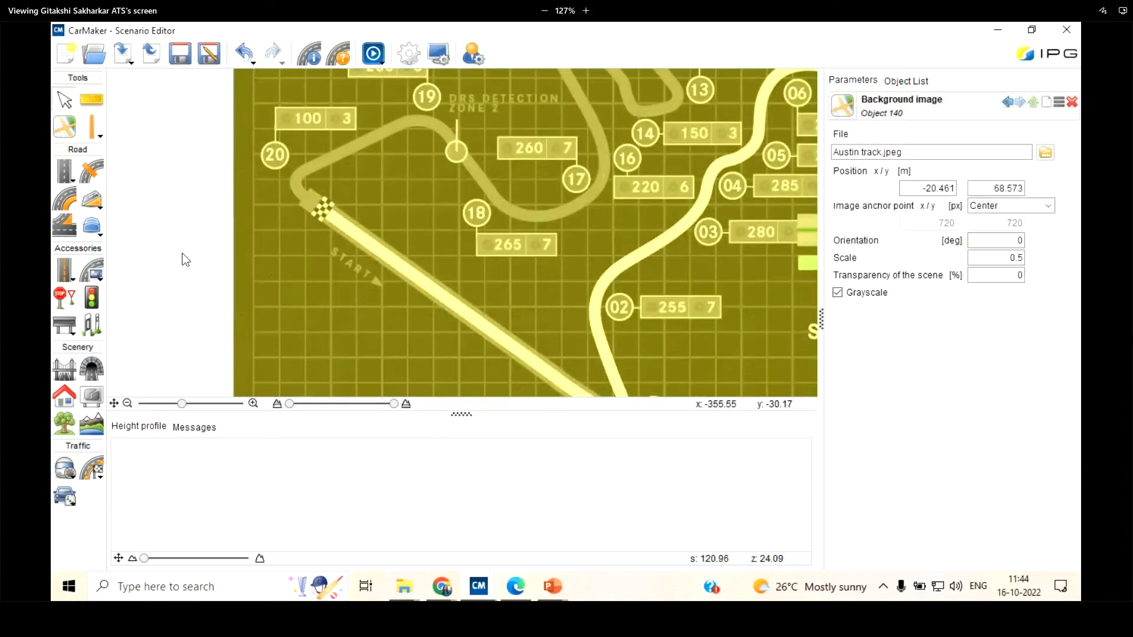
click(1071, 103)
scroll(225, 230, down, 2)
scroll(687, 273, up, 5)
scroll(504, 302, down, 4)
scroll(291, 229, up, 3)
Draw a nearly horizontal straight road segment about 261 m long below the existing road
click(64, 172)
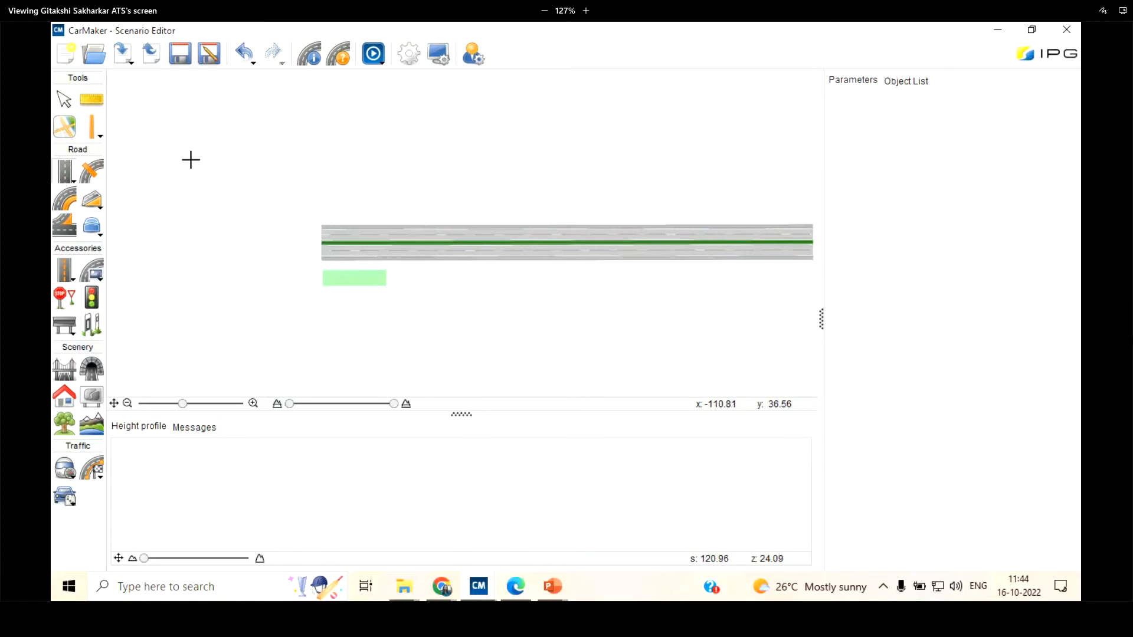
scroll(276, 212, down, 2)
scroll(321, 228, up, 3)
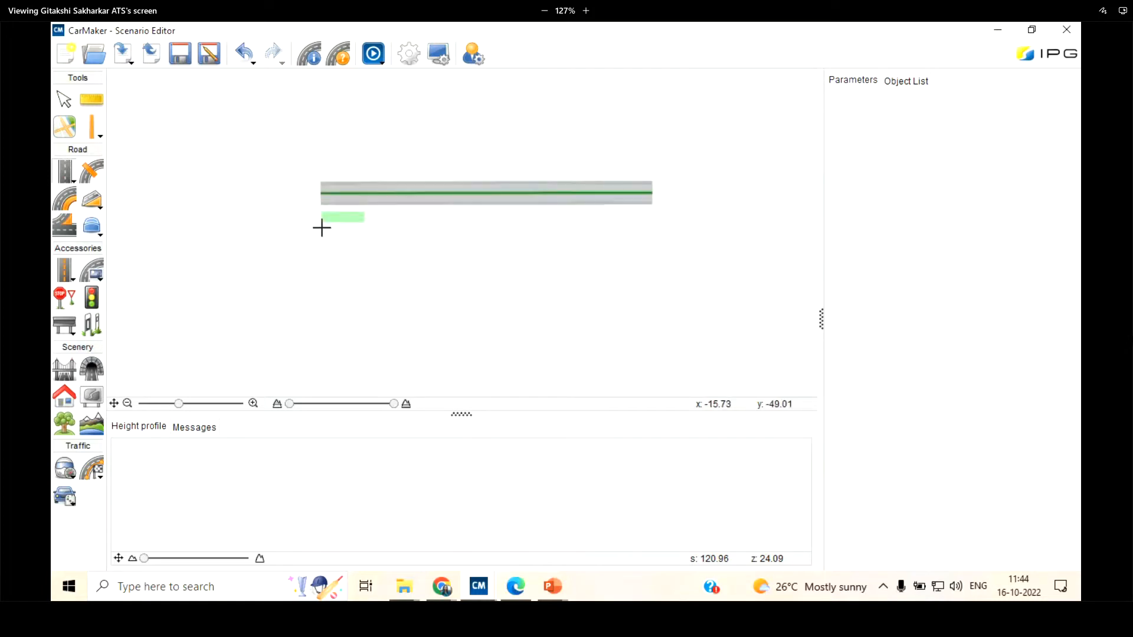
click(72, 181)
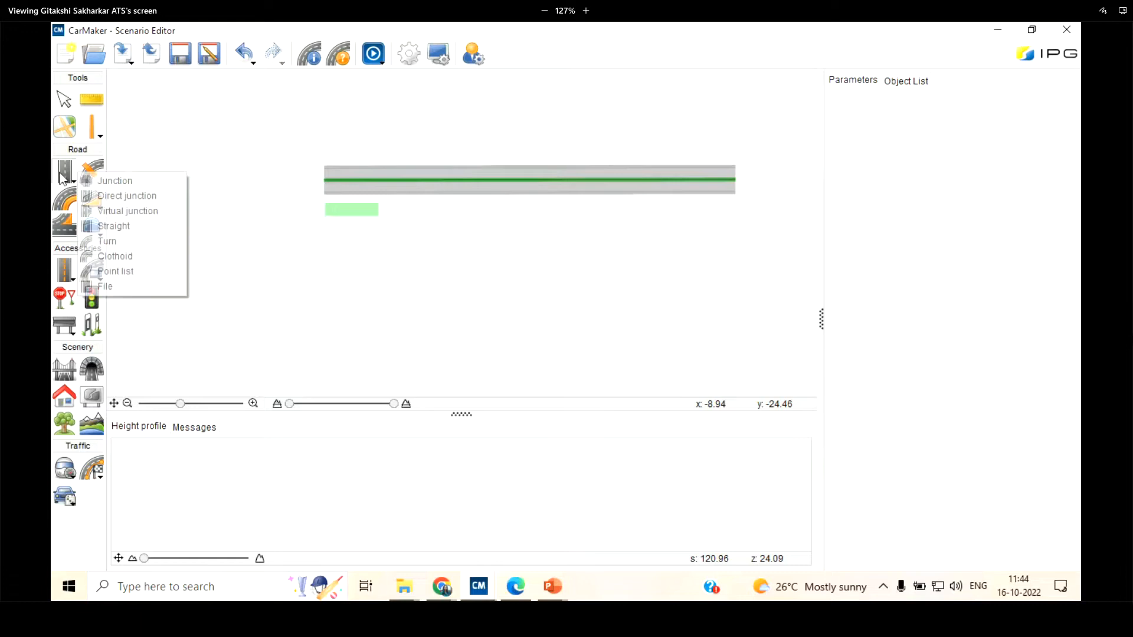
click(137, 230)
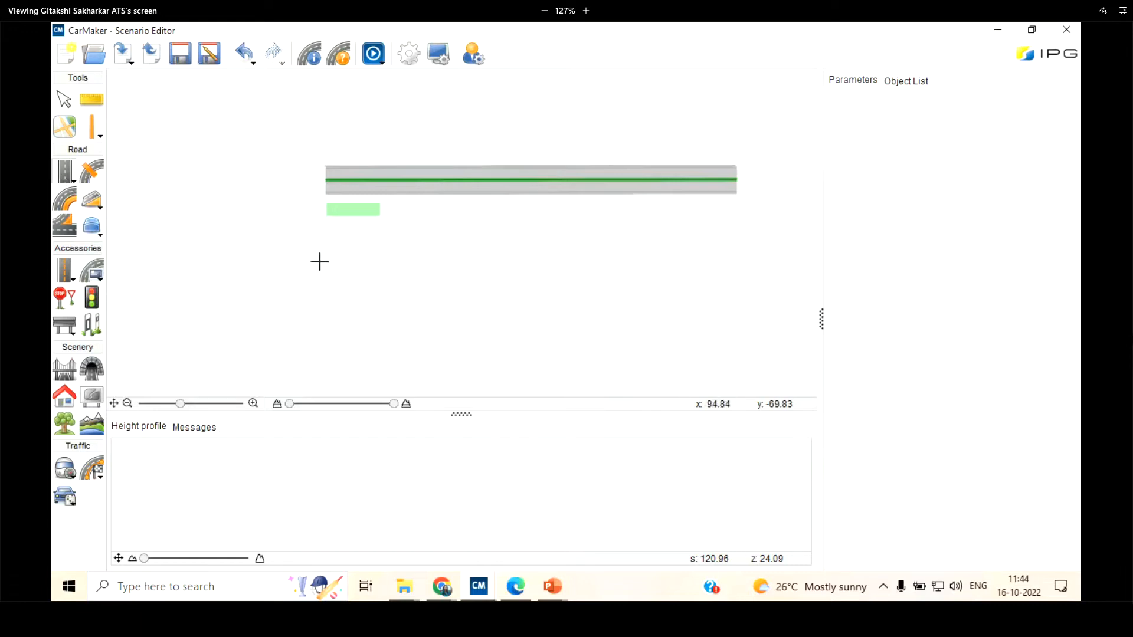
click(324, 264)
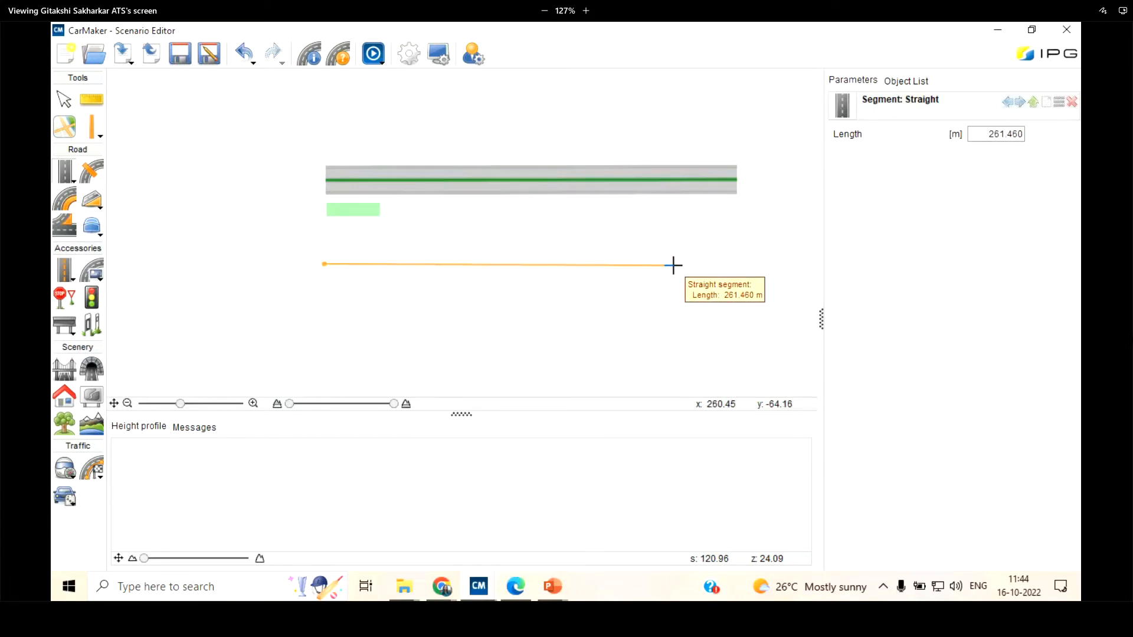
click(673, 262)
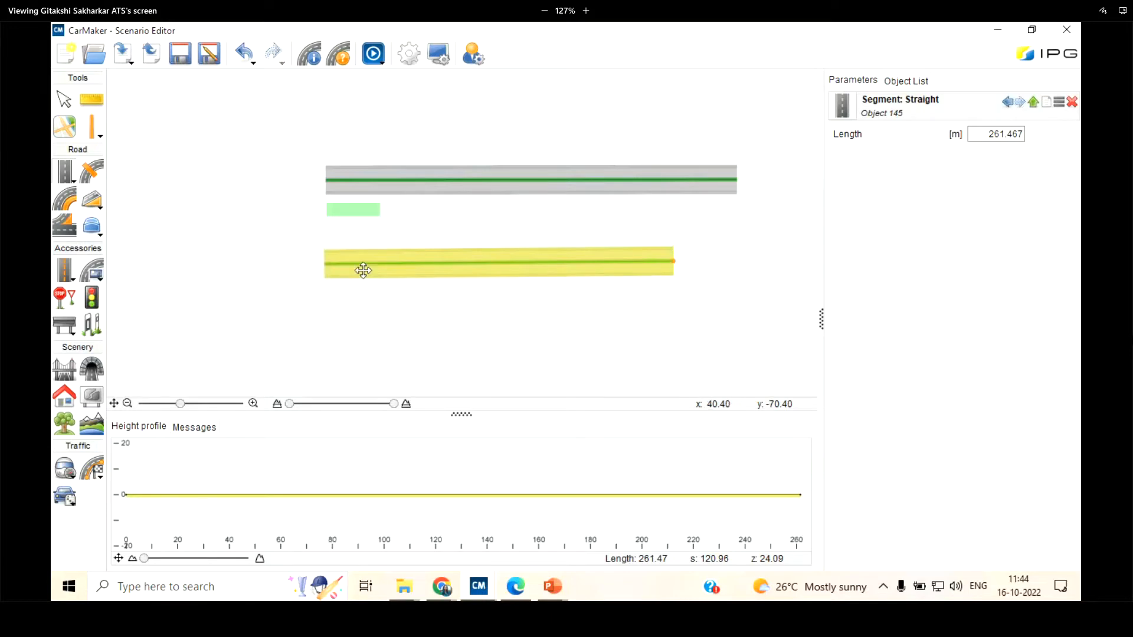
scroll(260, 245, up, 5)
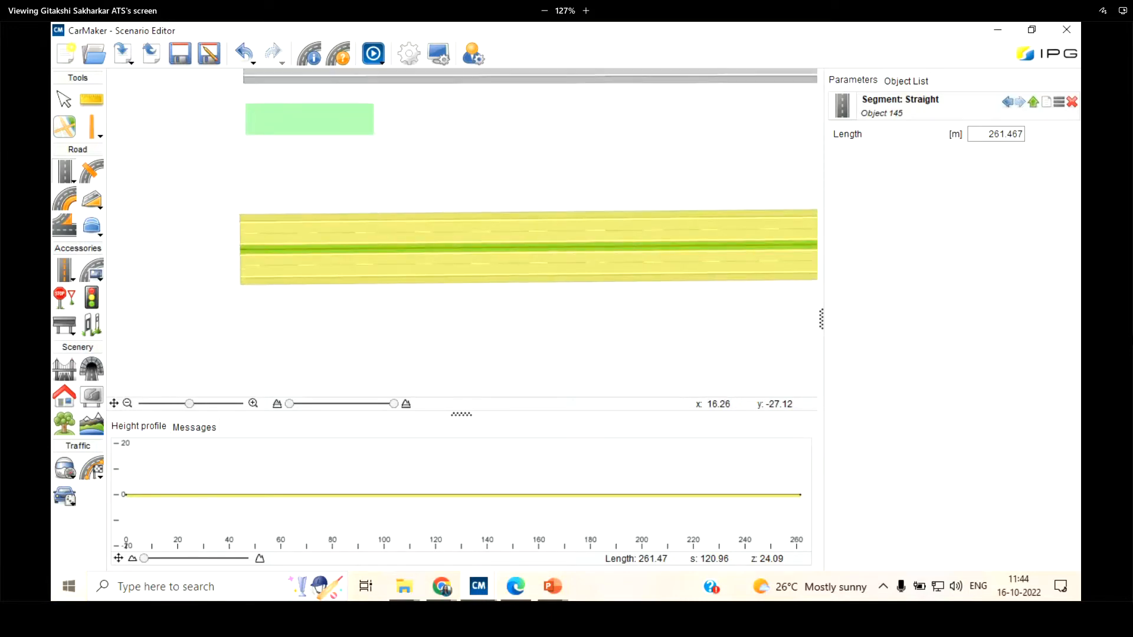
scroll(476, 294, down, 2)
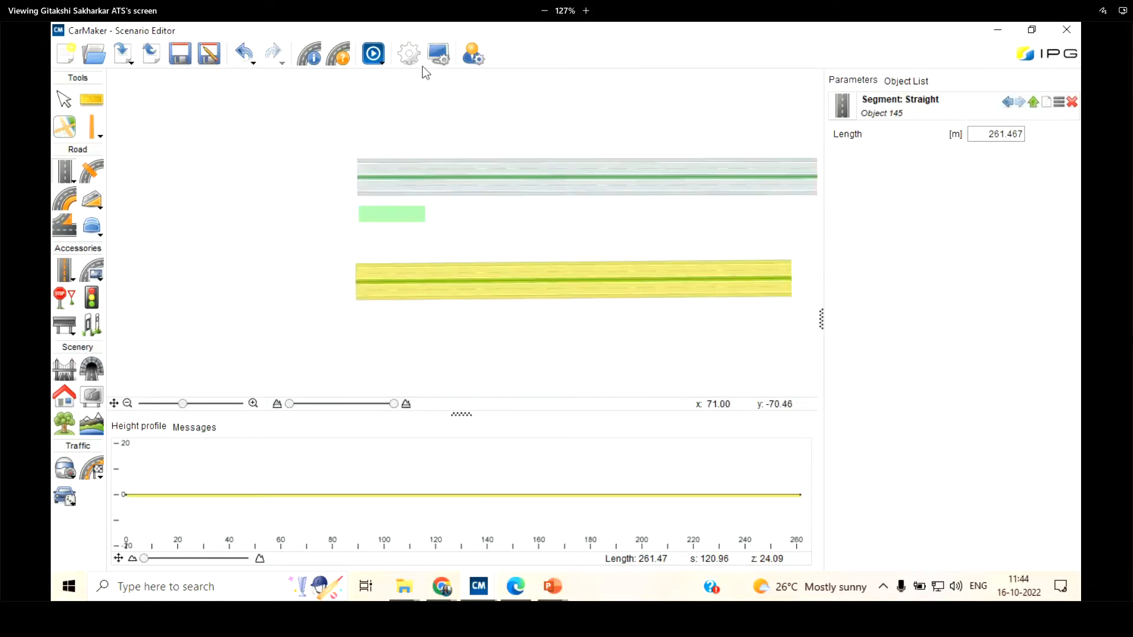
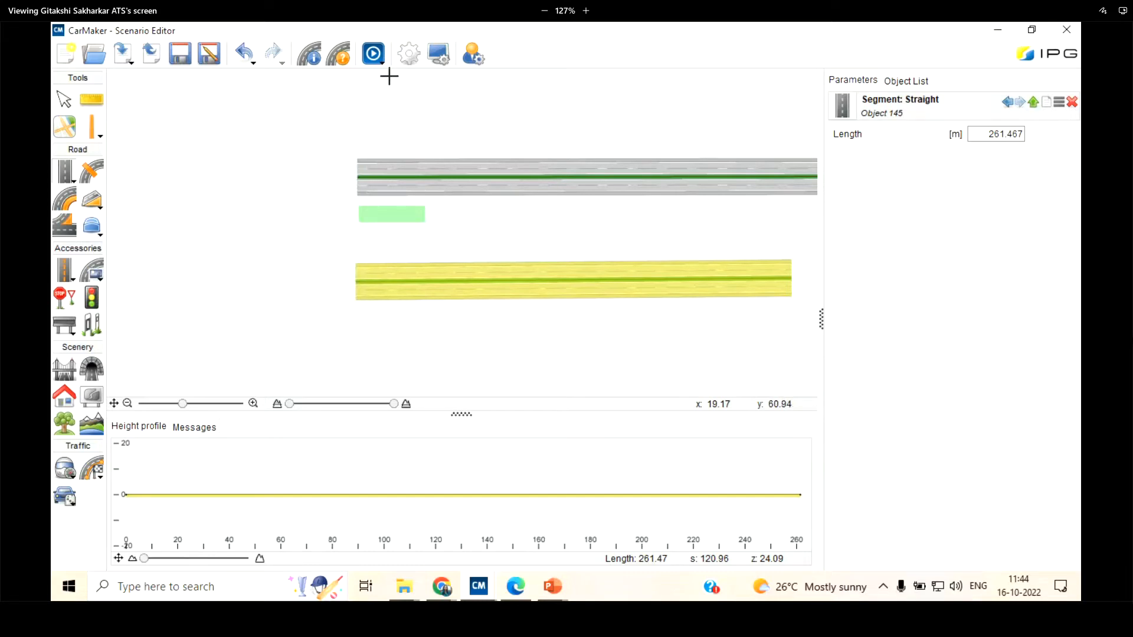
Review the general scenario parameters and the 3D preview options, including the visualization parameters
click(414, 57)
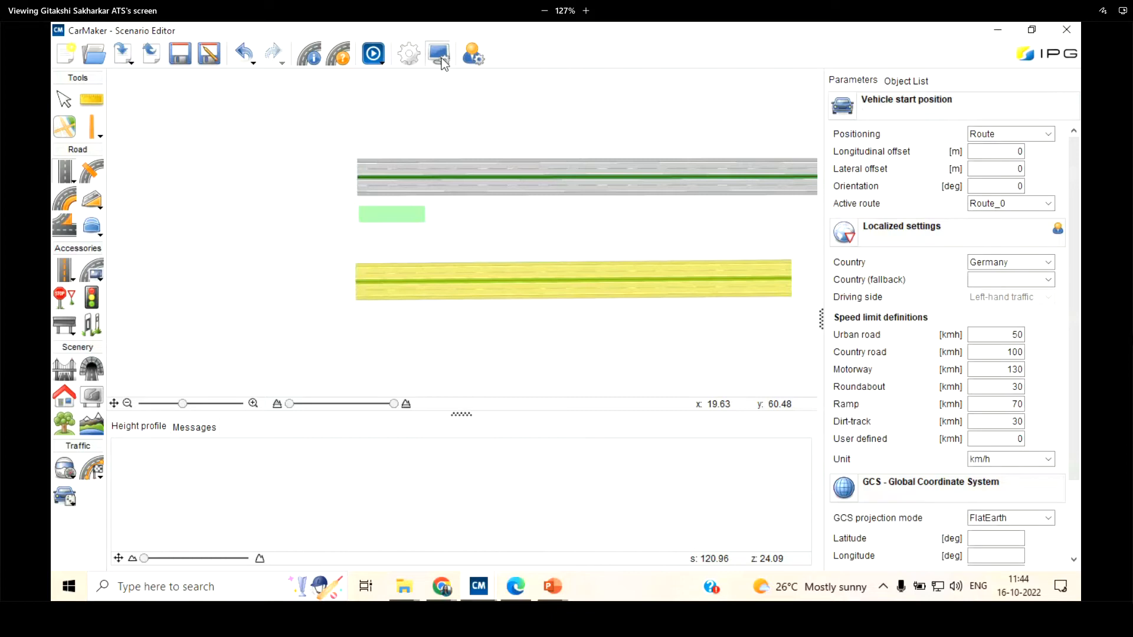
click(441, 58)
click(375, 58)
click(381, 56)
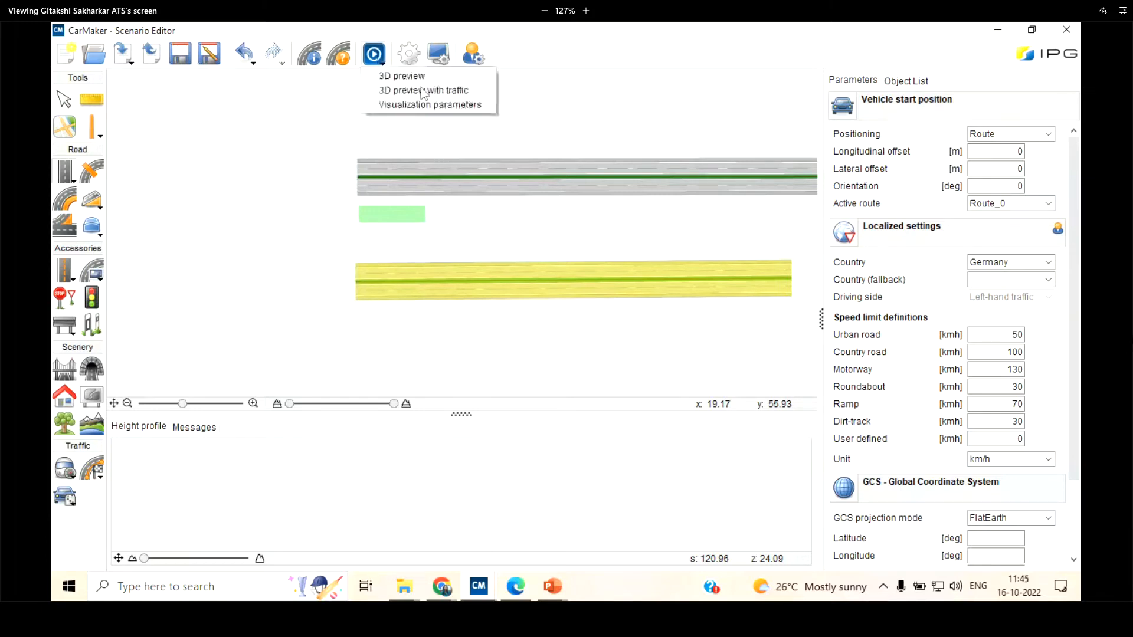
click(413, 104)
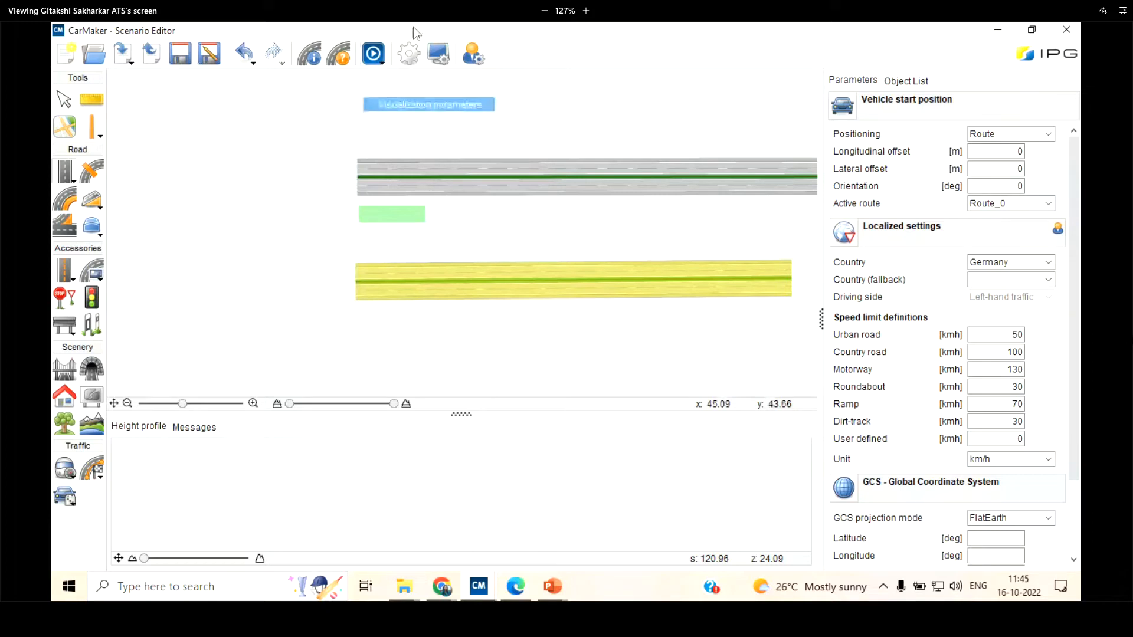
Examine the user preferences for localized settings, visualization, terrain, stochastic traffic, general and handling, and leave them without changes
click(464, 58)
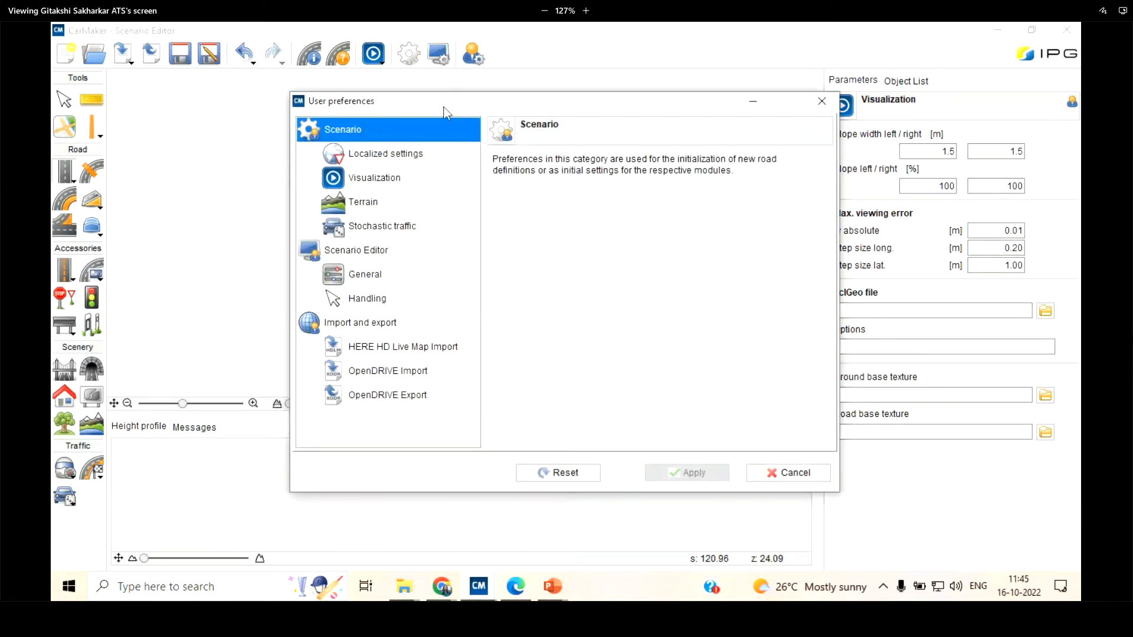
mouse_move(443, 107)
mouse_down()
mouse_move(443, 149)
mouse_move(434, 95)
mouse_up()
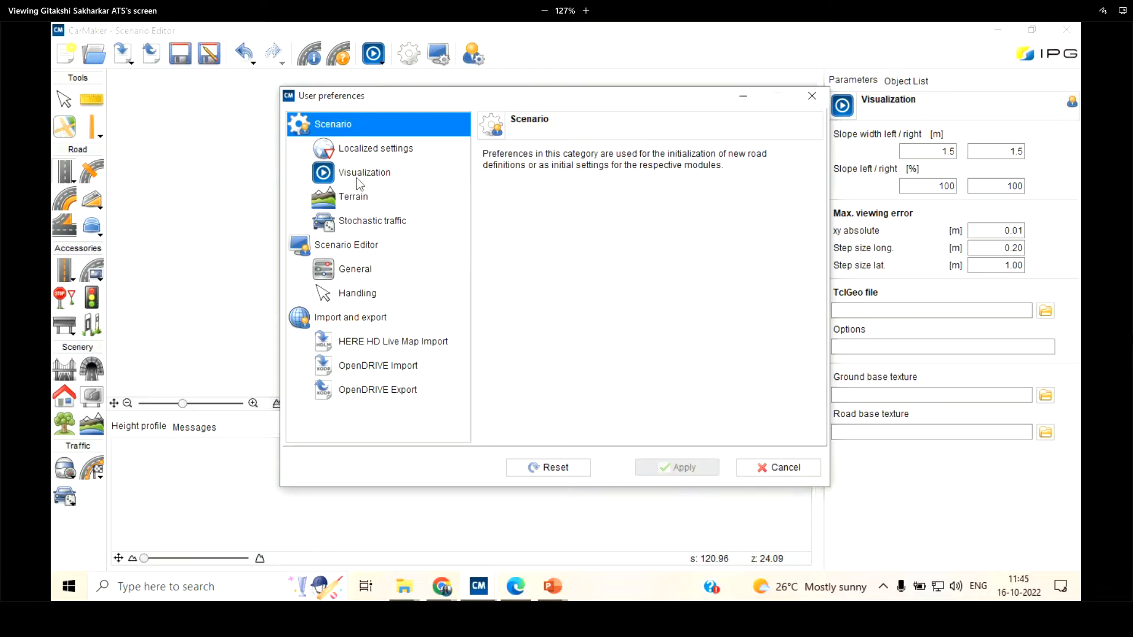
click(378, 173)
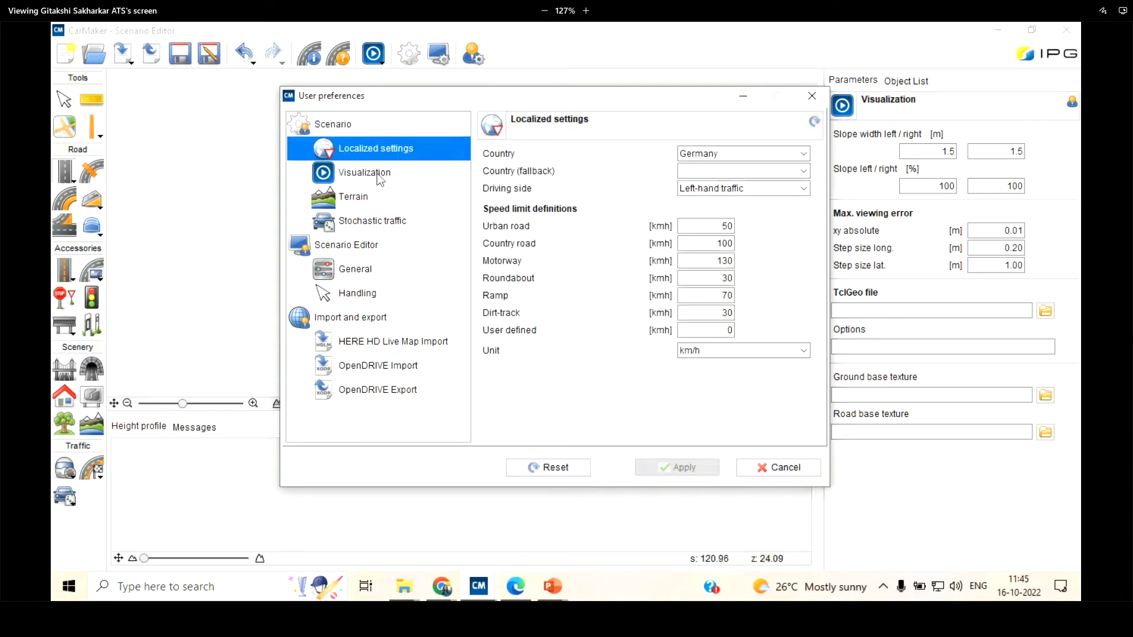
click(380, 195)
click(382, 178)
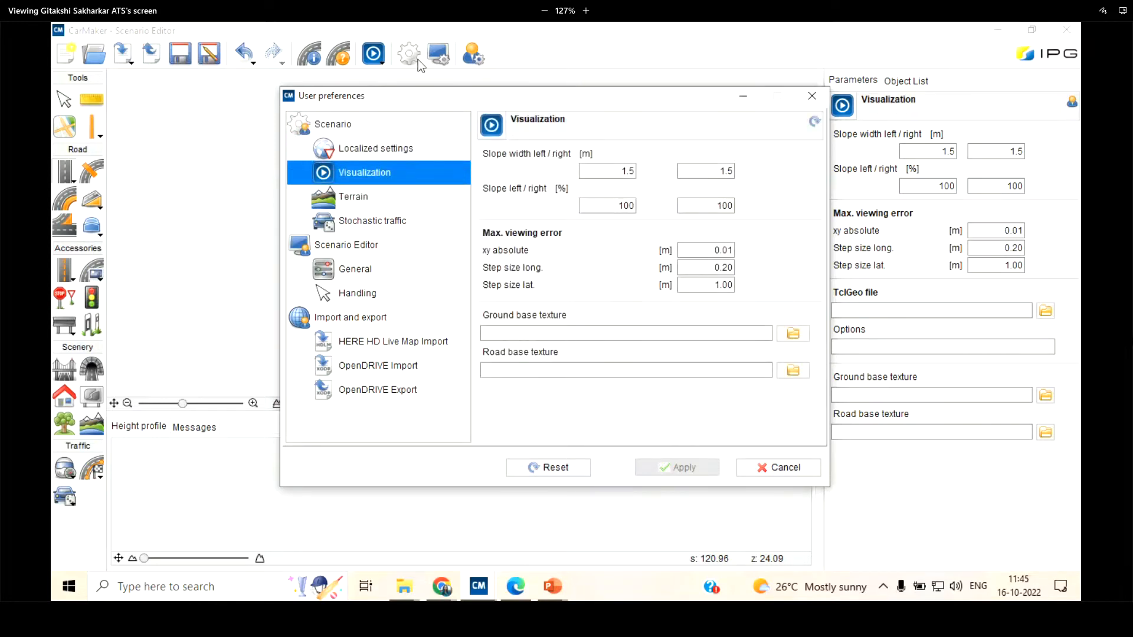
click(369, 269)
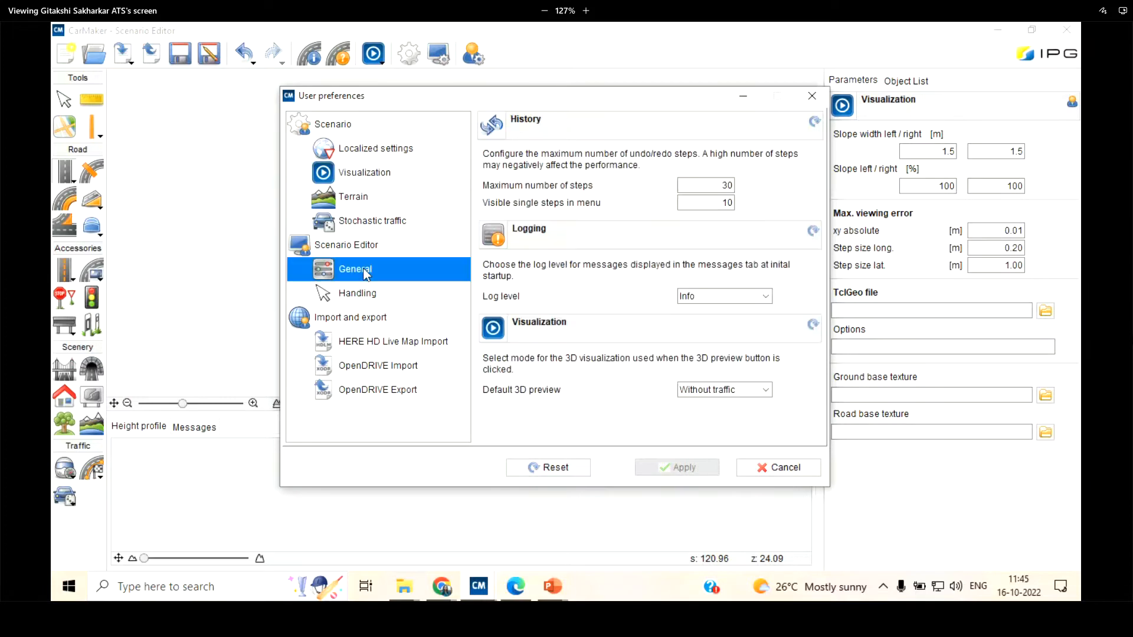
click(372, 296)
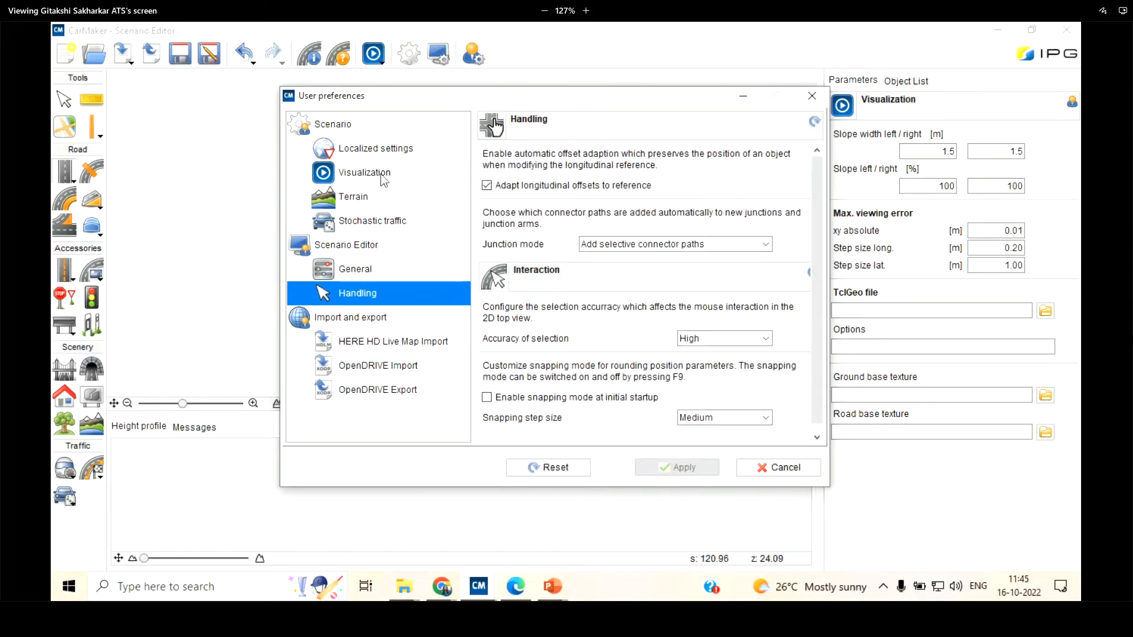
click(383, 177)
click(378, 196)
click(374, 222)
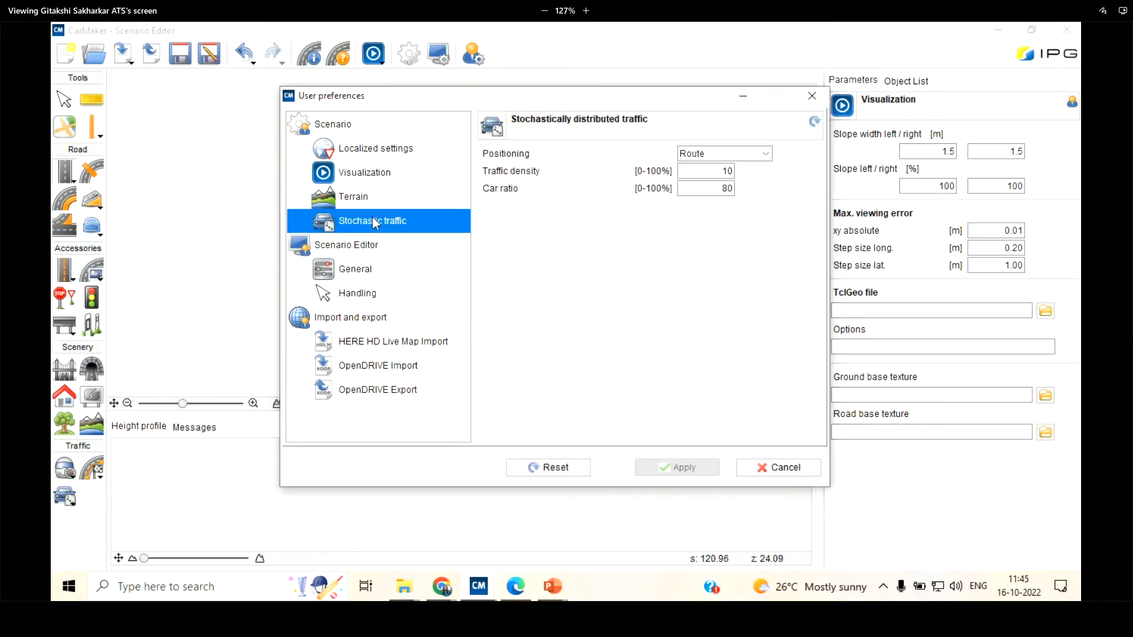
click(375, 127)
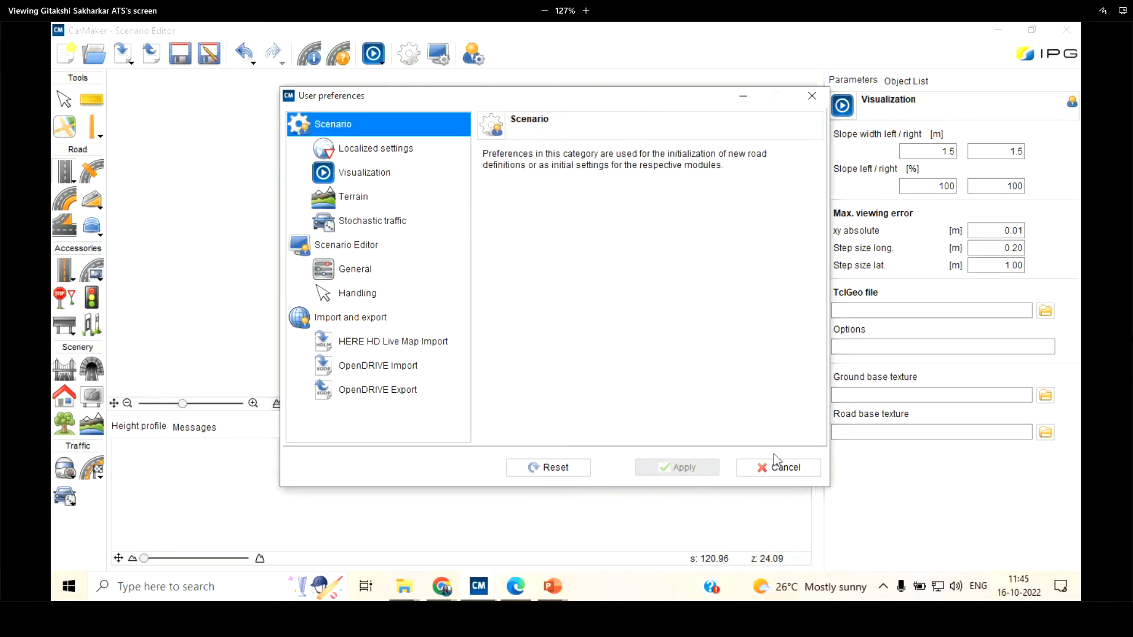
click(784, 466)
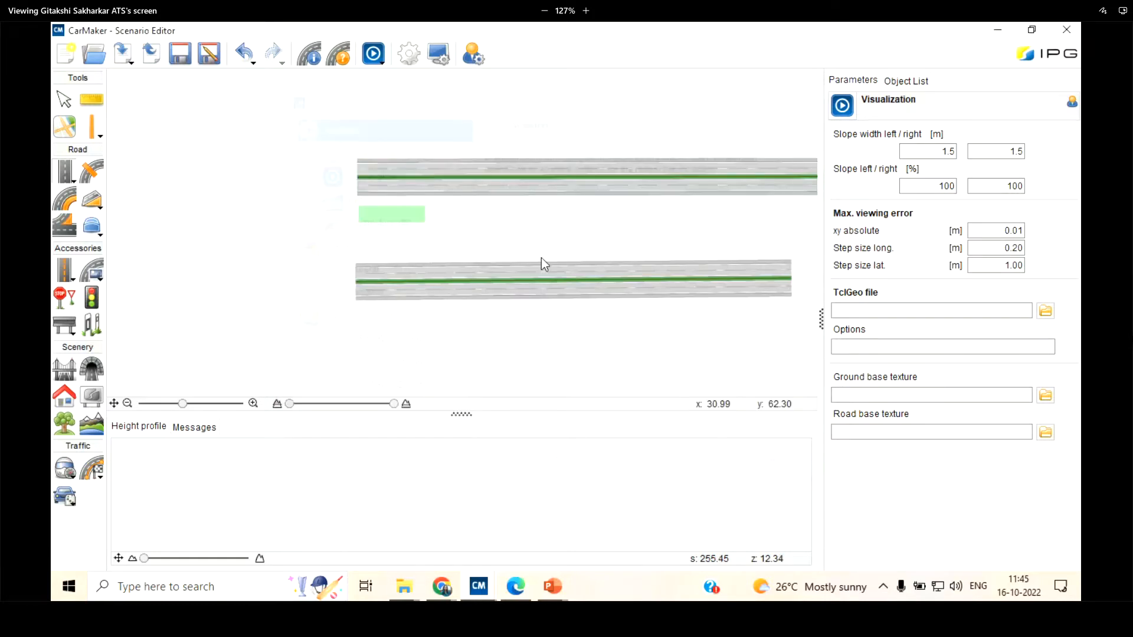
Delete the lane configuration DEU_EKA3_Stadtautobahn_RQ25 01 and select the Default lane configuration
click(403, 53)
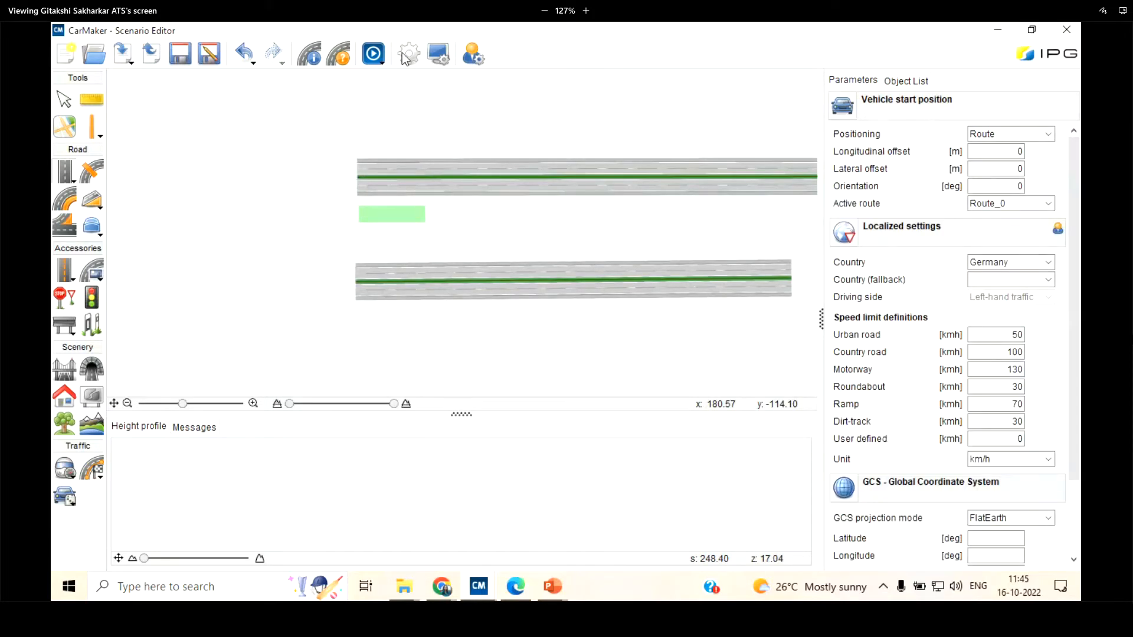
click(338, 53)
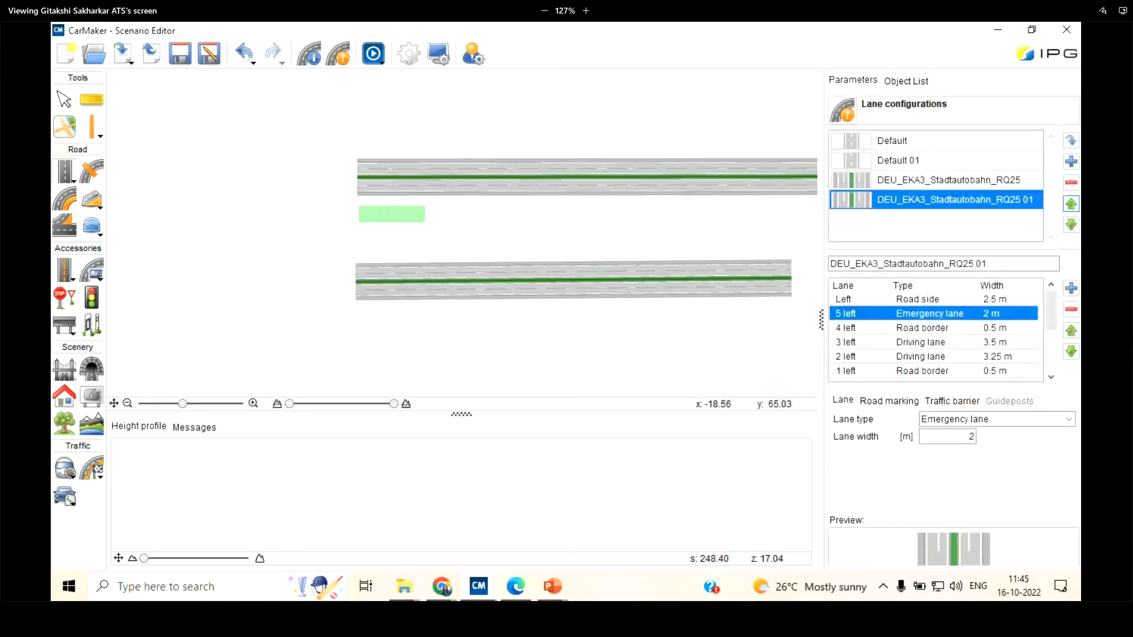
click(1071, 182)
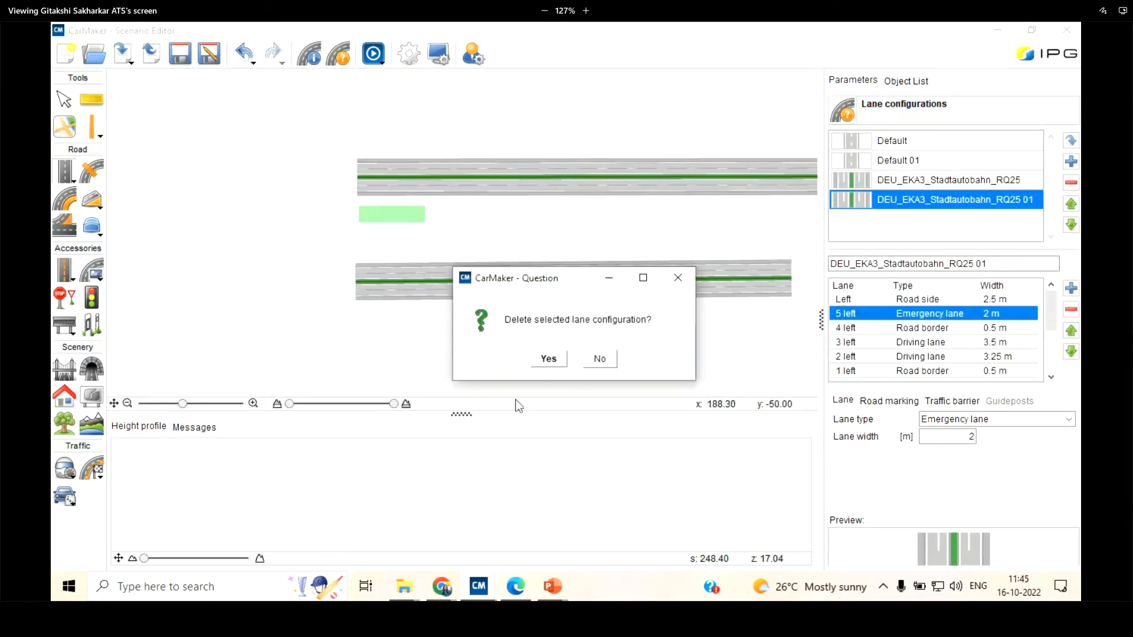
click(553, 359)
click(980, 160)
click(1029, 144)
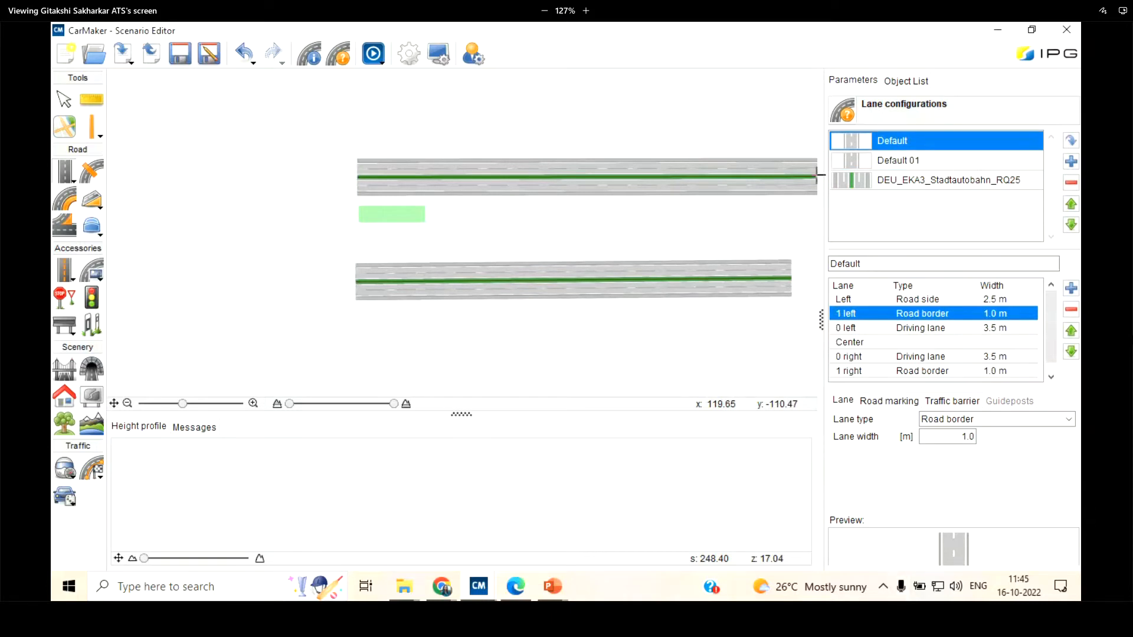
Fit the whole scenario in view and undo the straight road segment drawn below the existing road
scroll(425, 227, down, 10)
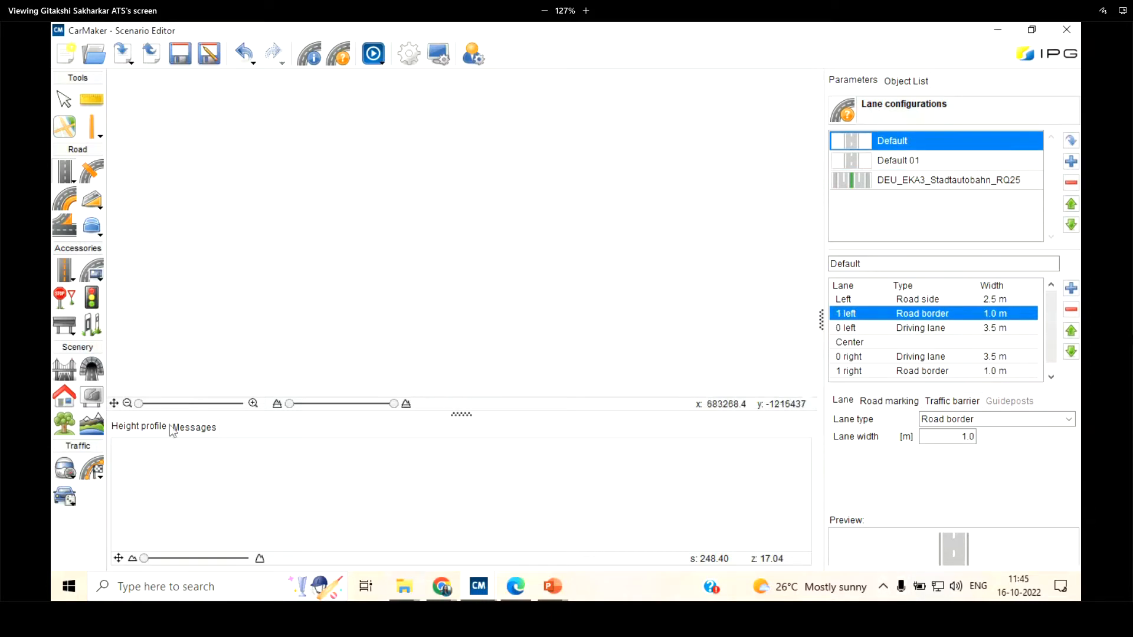
click(114, 404)
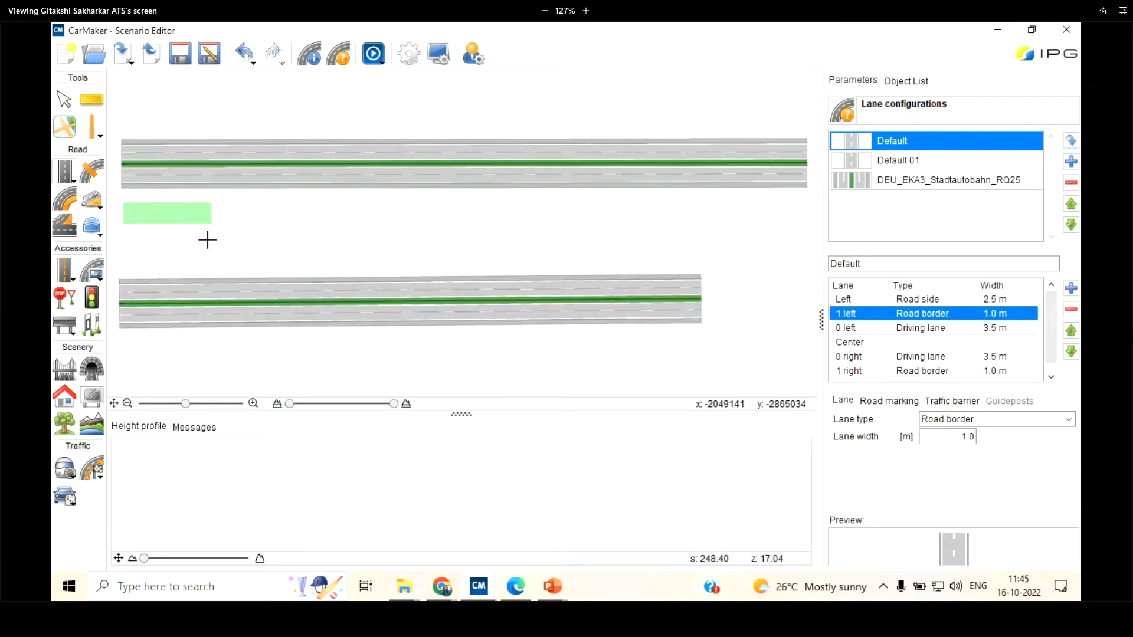
click(139, 84)
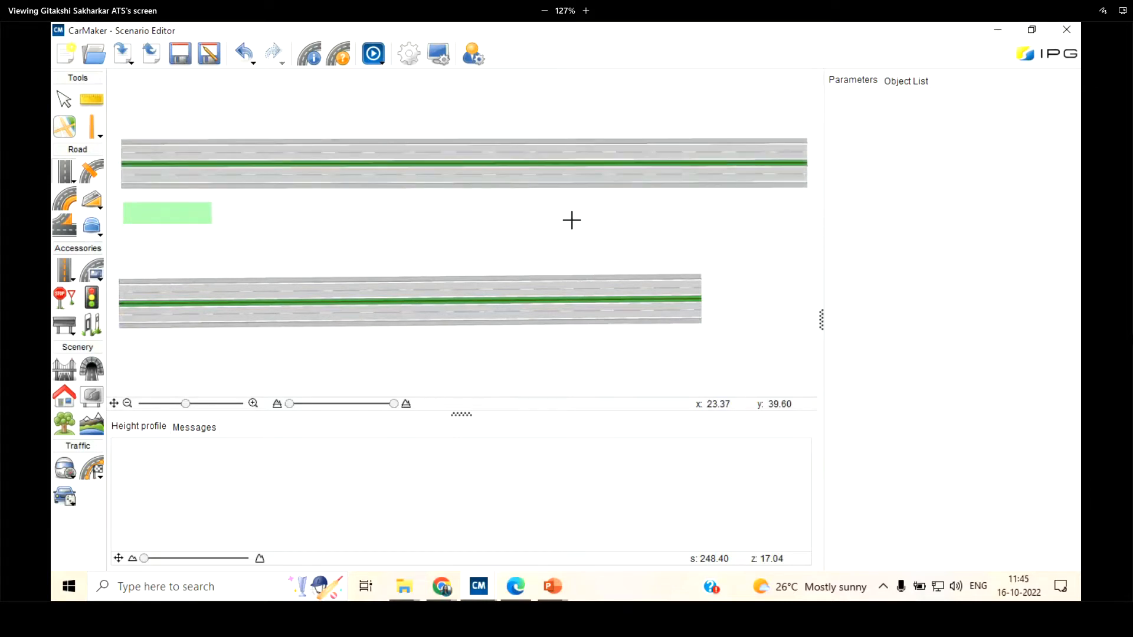
scroll(572, 220, down, 2)
scroll(350, 247, up, 3)
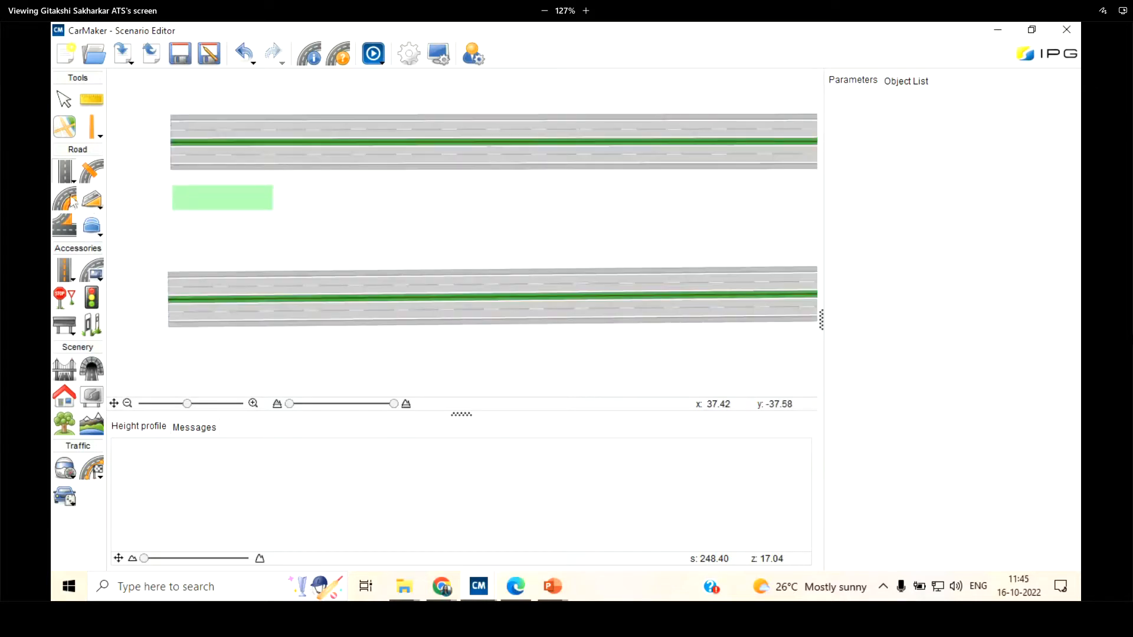
click(241, 57)
Draw a horizontal straight segment about 182 m long below the green area using the Default lane configuration
click(68, 173)
click(165, 261)
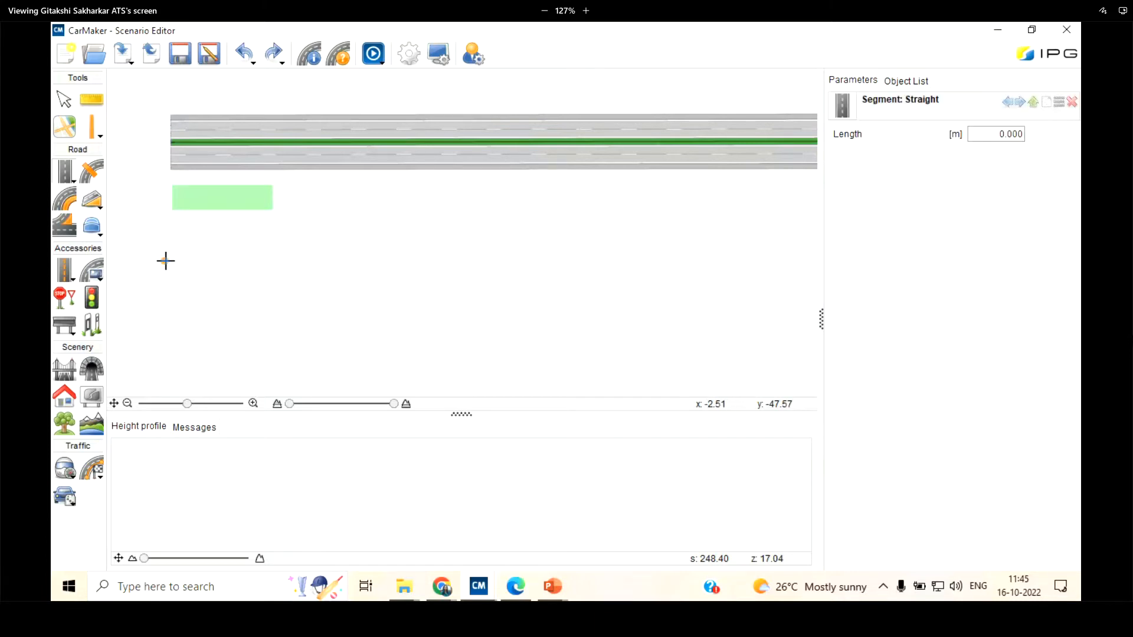
click(621, 261)
Set the new straight segment's length to 100 m
click(994, 127)
key(ctrl+a)
text(1)
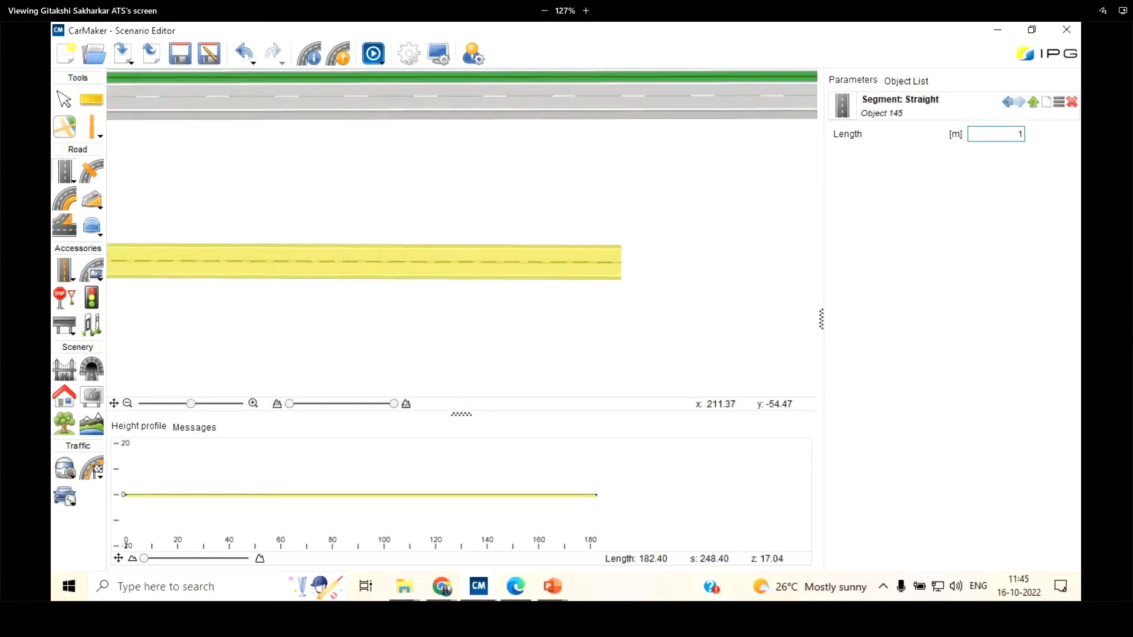
key(Return)
scroll(627, 245, down, 3)
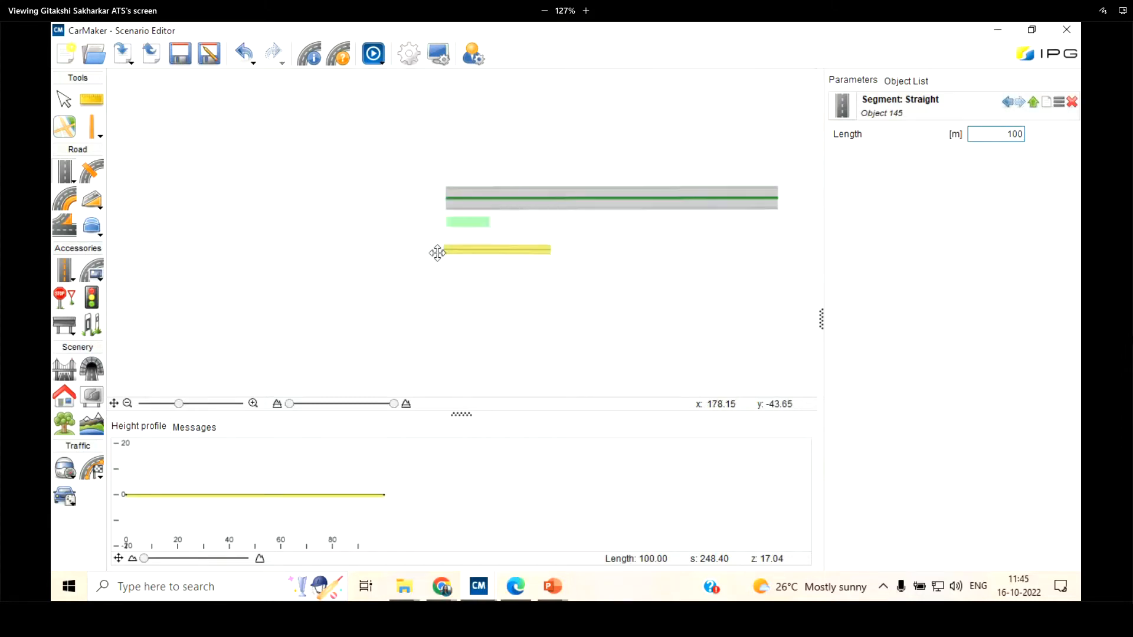
scroll(595, 265, up, 3)
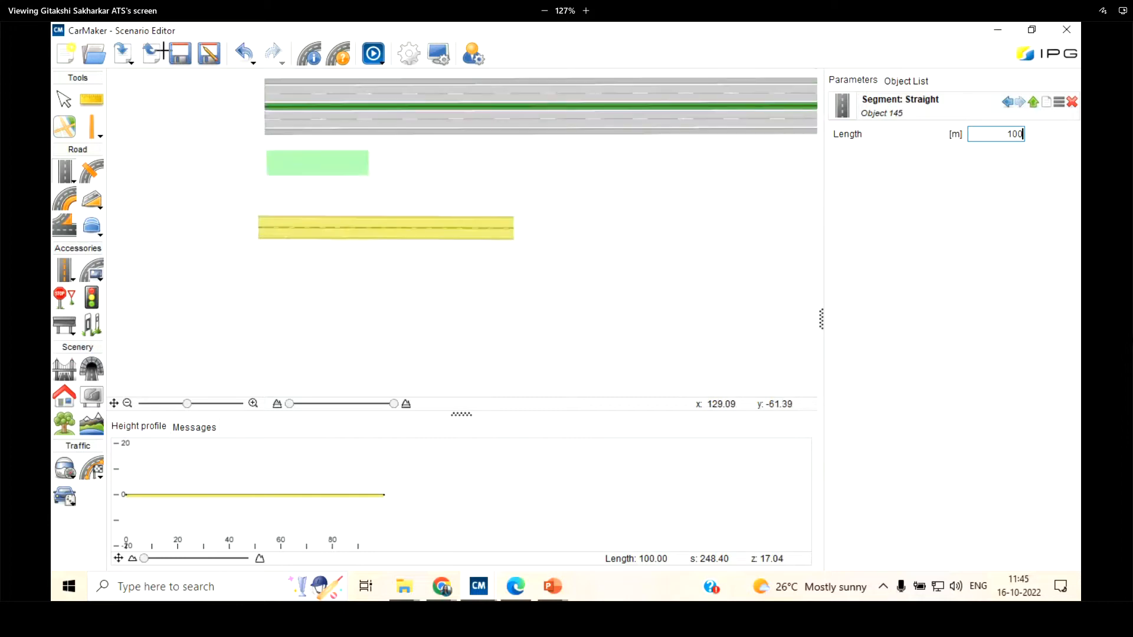
Attach a right turn segment with a radius of about 25 m and an angle of about 84° to the end of the 100 m straight
click(66, 180)
click(136, 239)
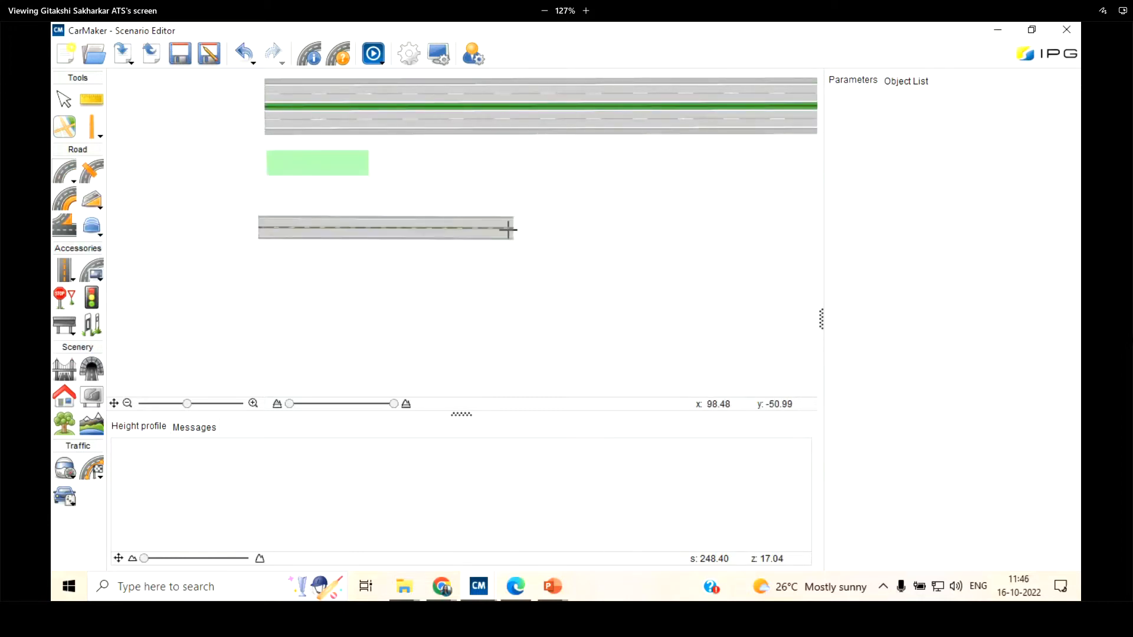
click(514, 227)
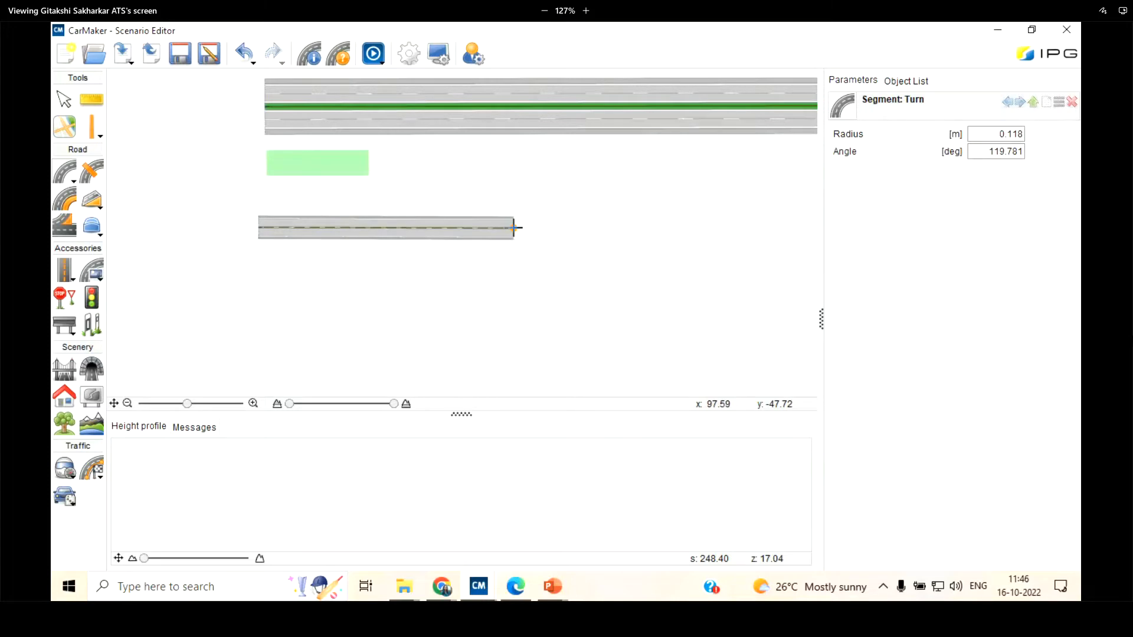
scroll(515, 227, up, 3)
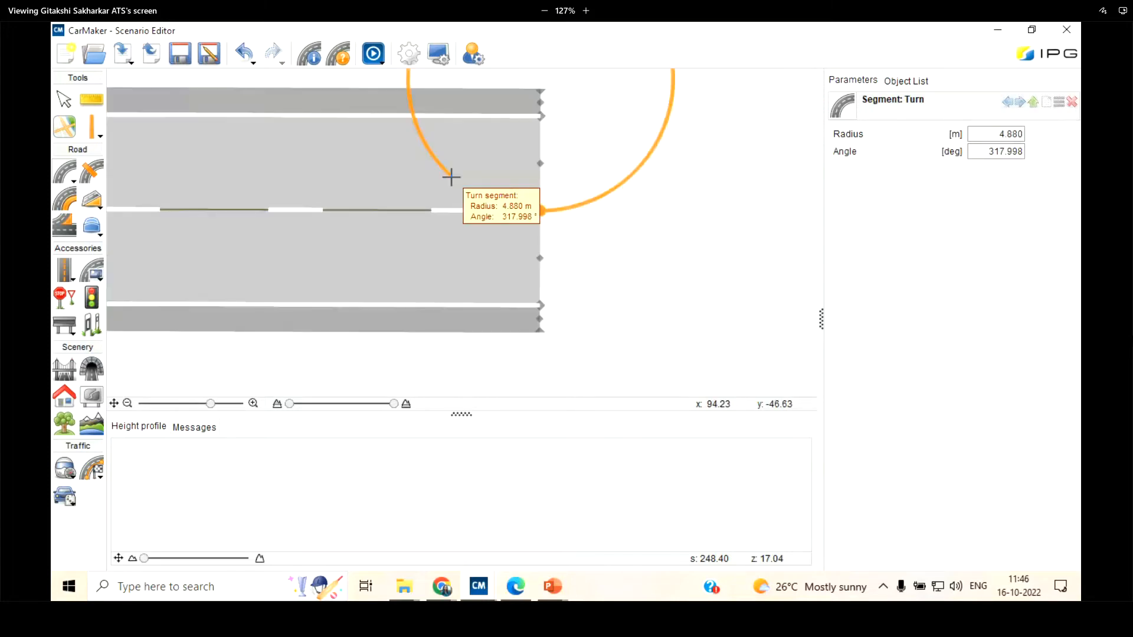
scroll(472, 174, down, 3)
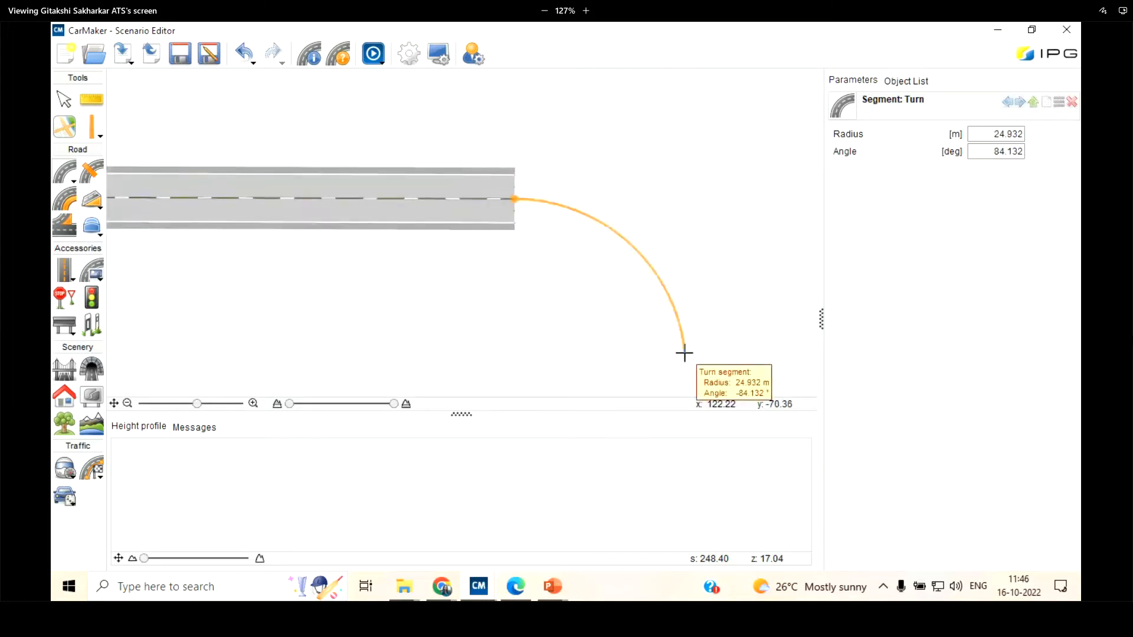
click(682, 354)
scroll(440, 139, down, 1)
scroll(546, 221, up, 1)
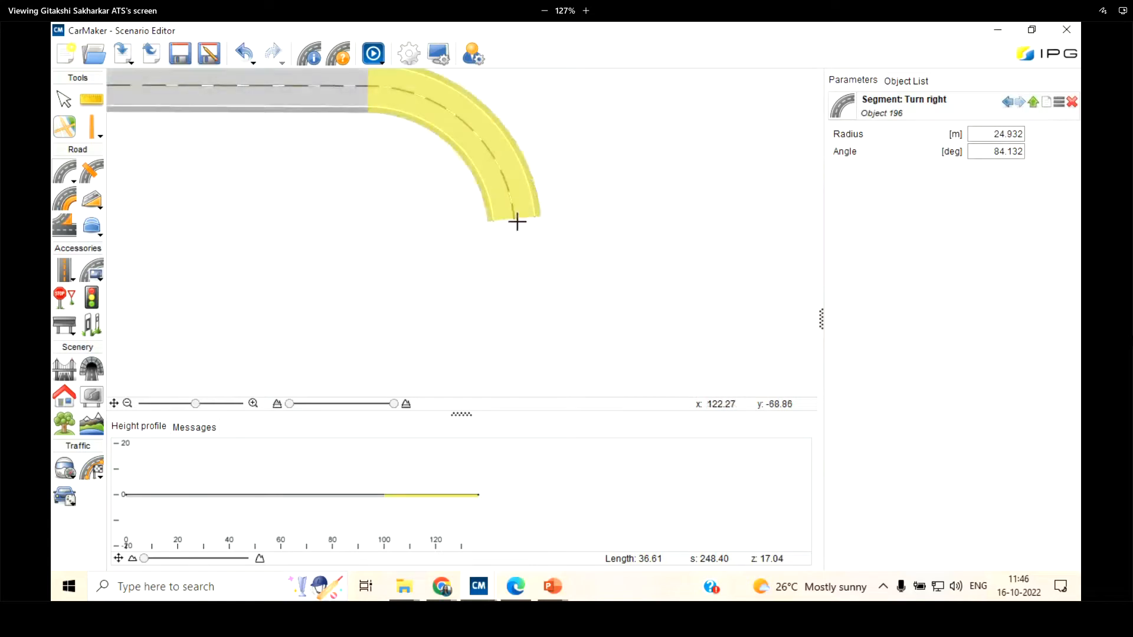
Continue the road with a left turn segment of about 27 m radius and about 100° from the end of the right turn
click(513, 220)
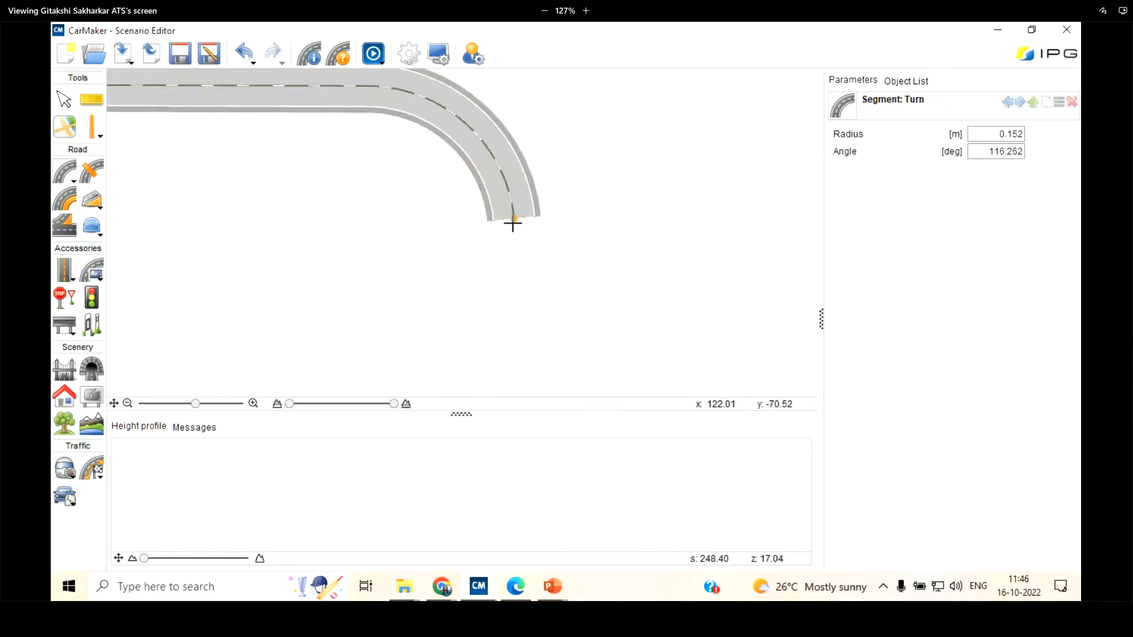
click(717, 359)
scroll(344, 200, down, 3)
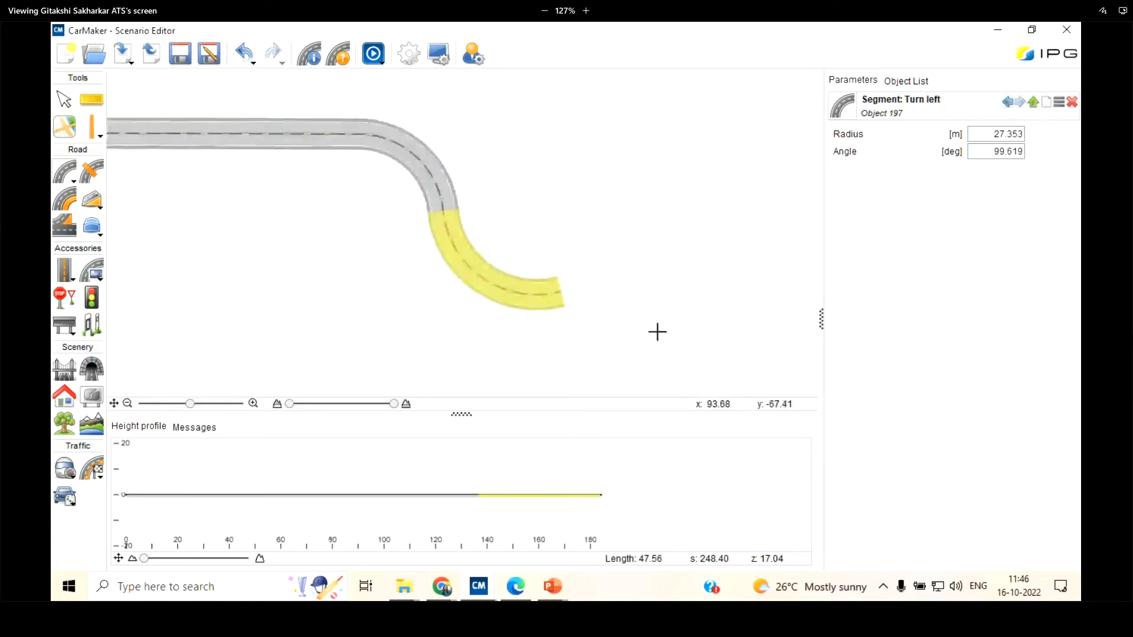
Set the left turn's radius to 20 m and its angle to 90°
scroll(658, 331, up, 3)
drag(972, 129, 1025, 132)
text(20)
key(Return)
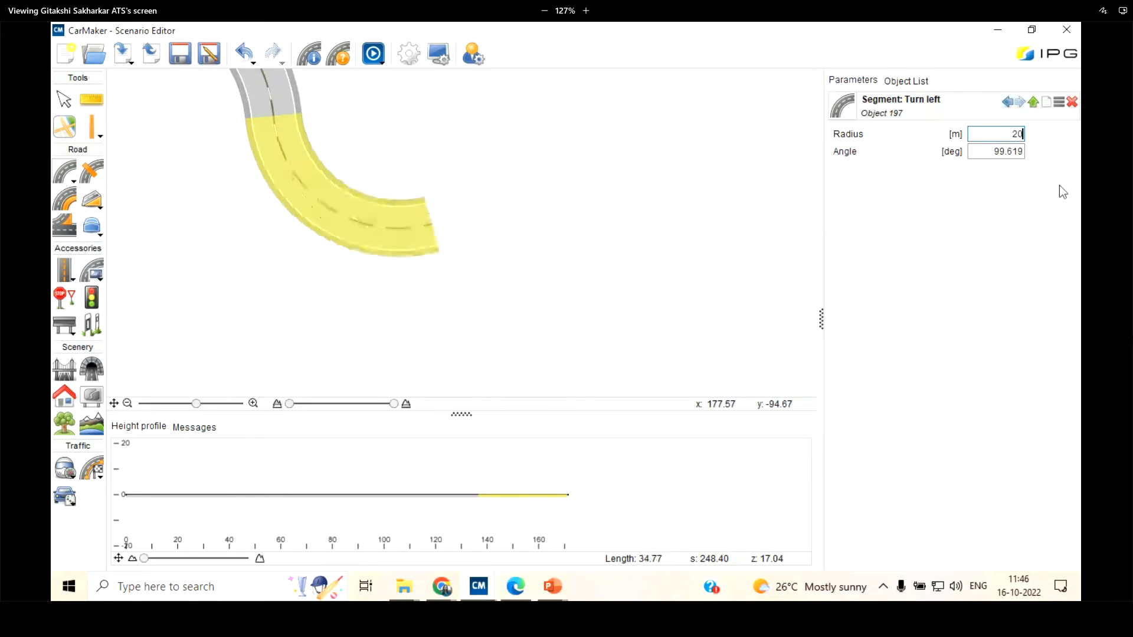
key(Tab)
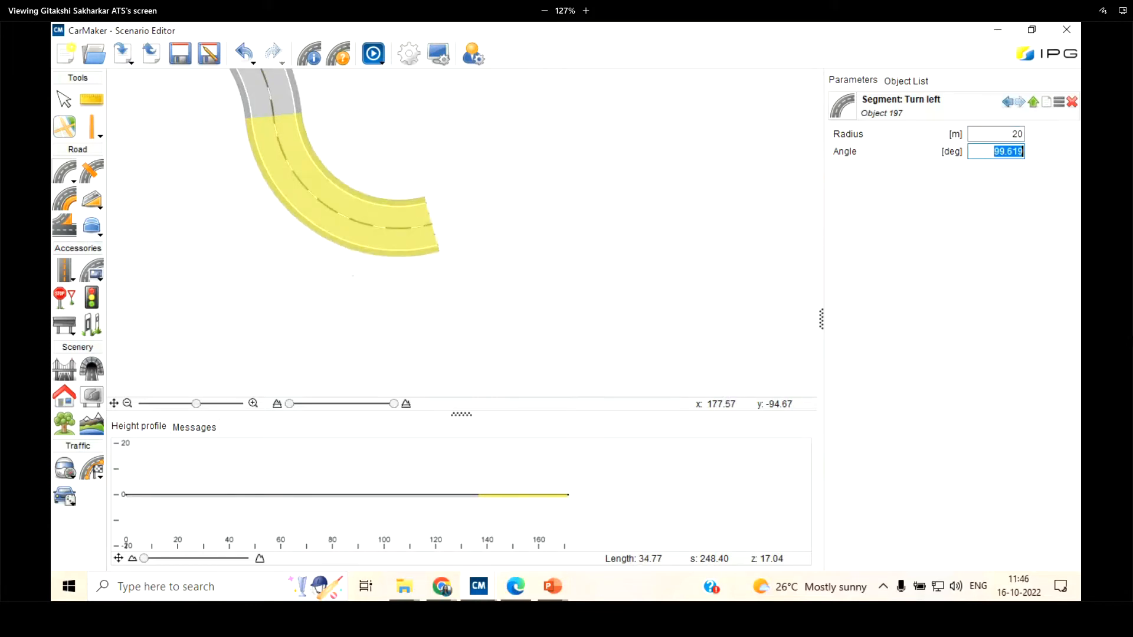
text(90)
key(Return)
Draw a straight segment about 26 m long running north, just beyond the end of the left turn
click(65, 172)
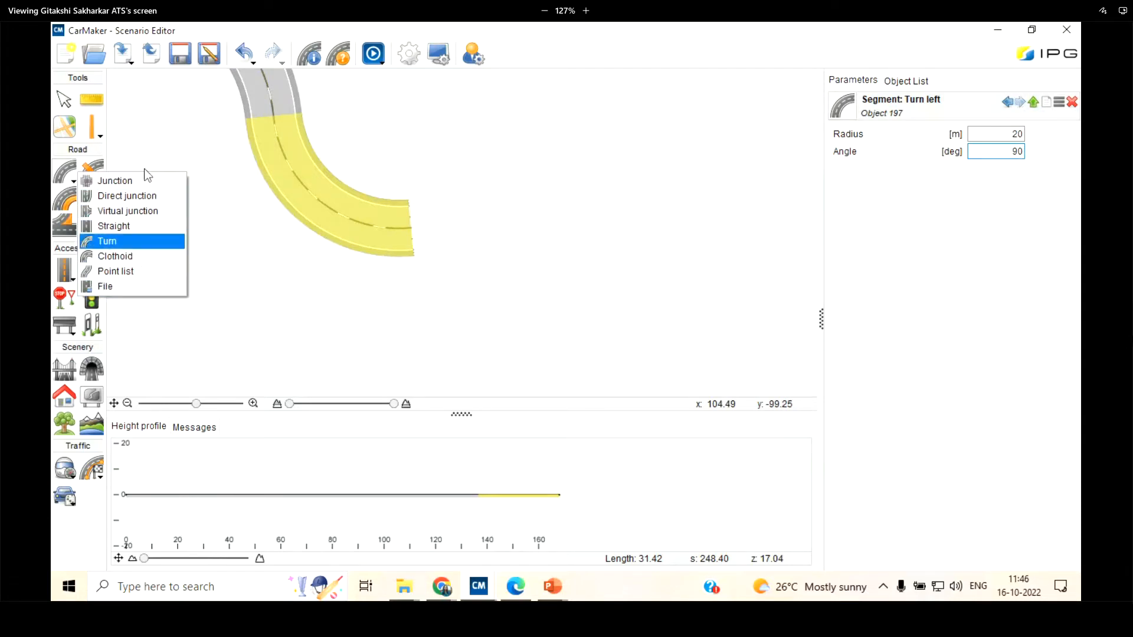
click(130, 181)
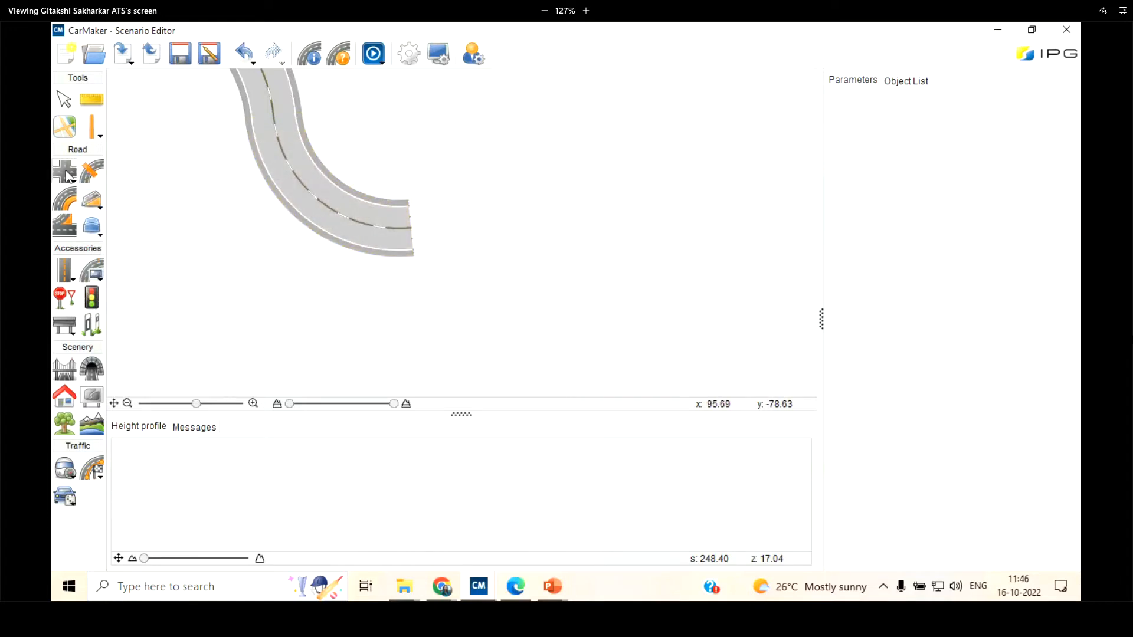
click(71, 177)
click(114, 226)
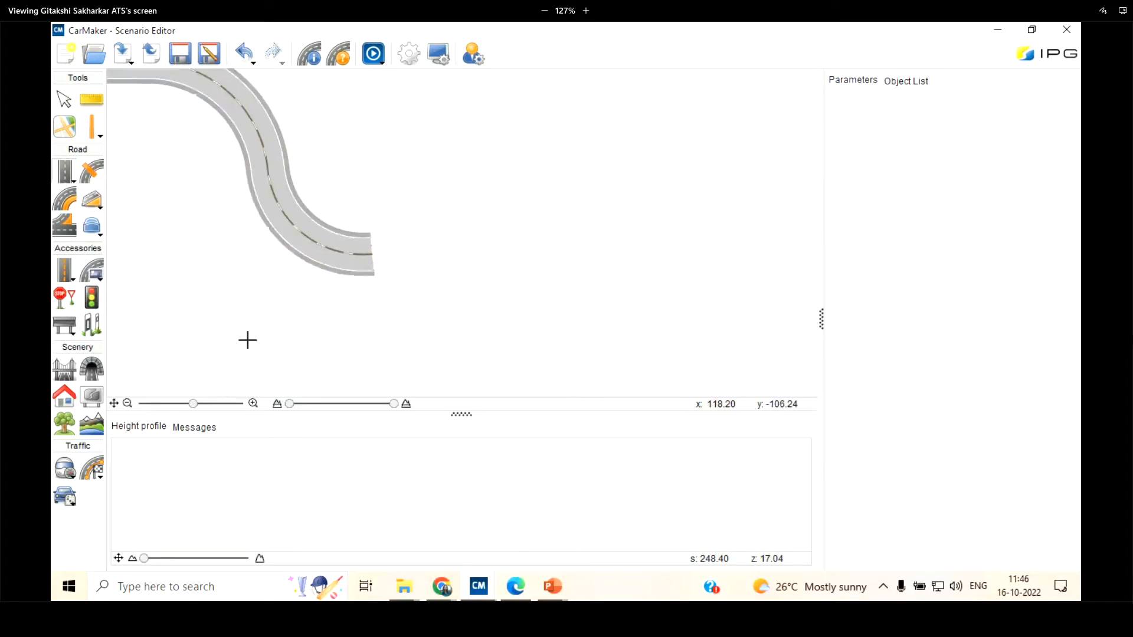
scroll(335, 233, up, 2)
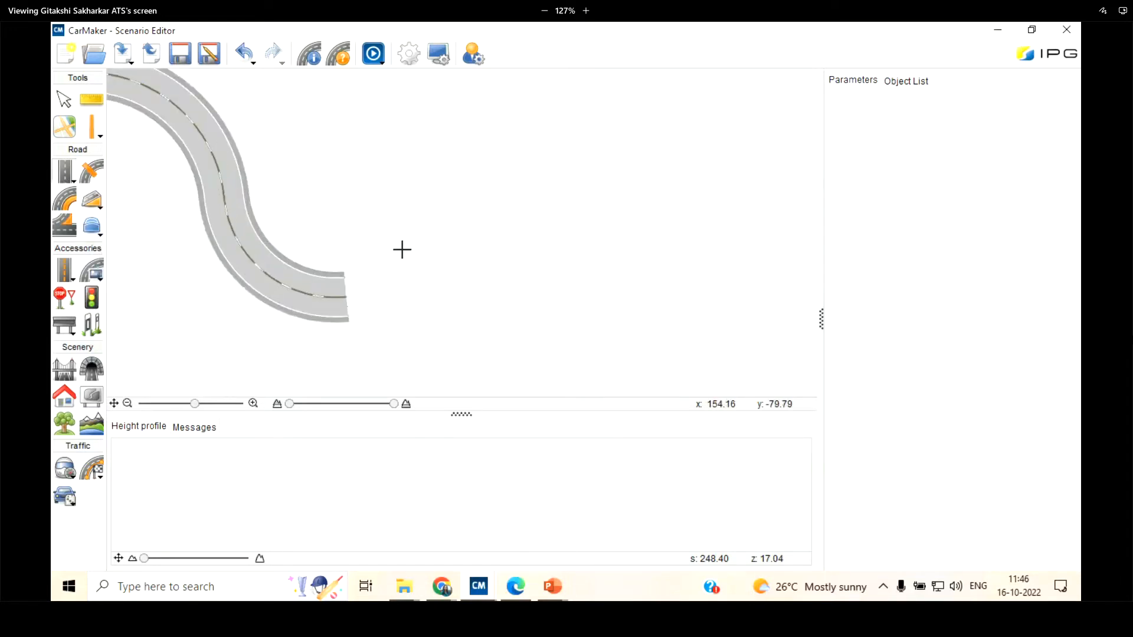
click(401, 250)
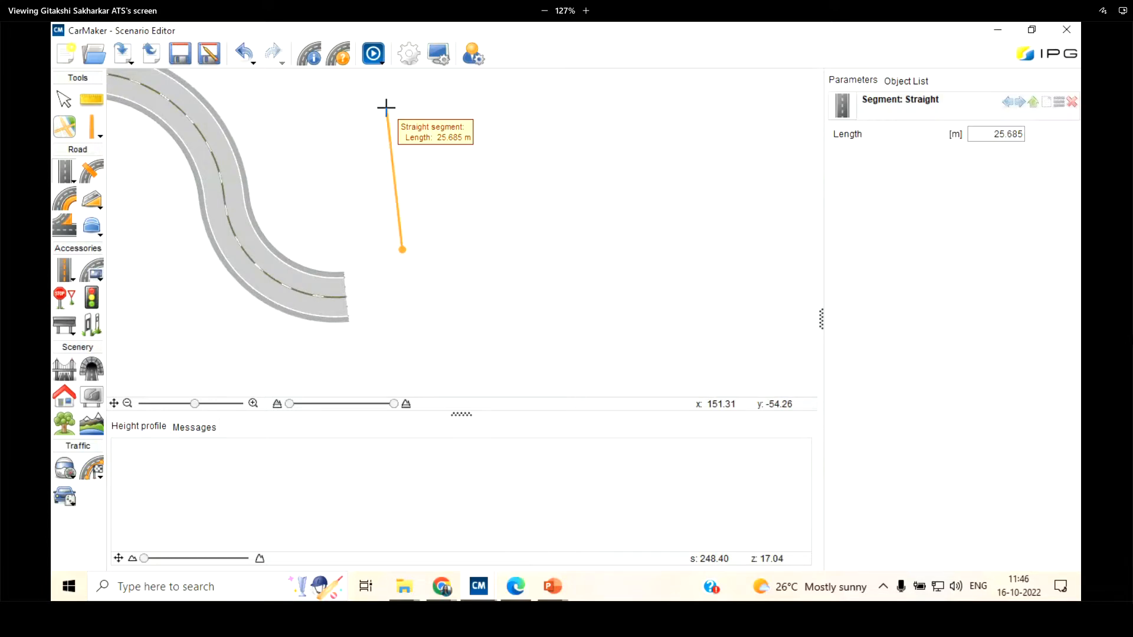
click(385, 106)
Draw two more straights around the gap at the road's end: about 37 m long heading east and about 22 m long heading south
scroll(336, 285, down, 3)
scroll(352, 272, up, 1)
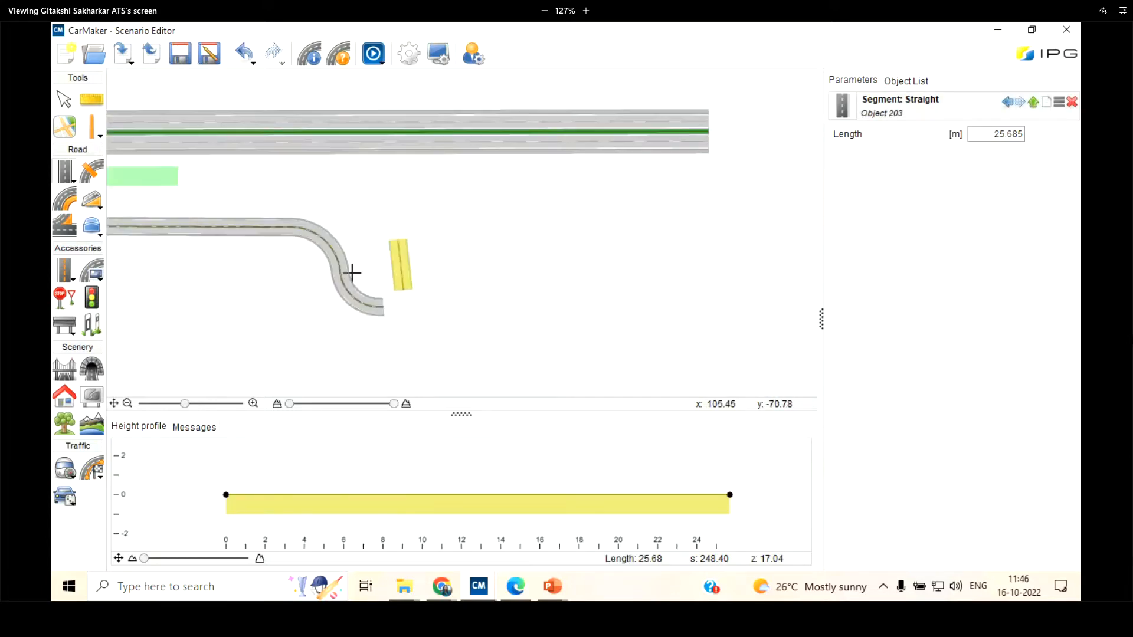
scroll(352, 272, up, 1)
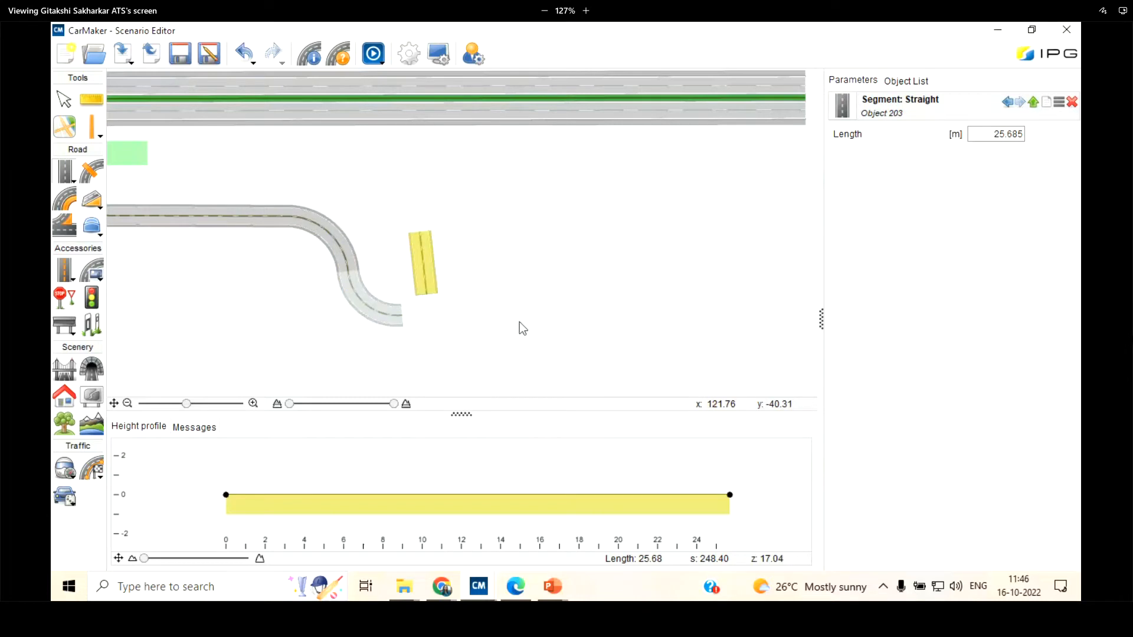
scroll(517, 321, up, 2)
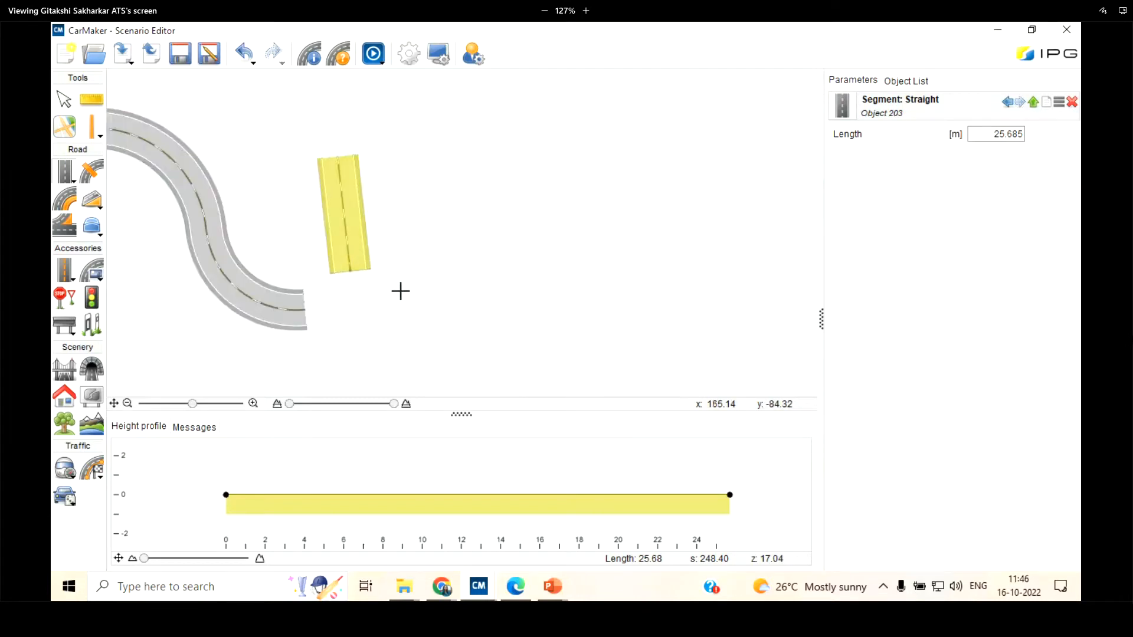
click(400, 291)
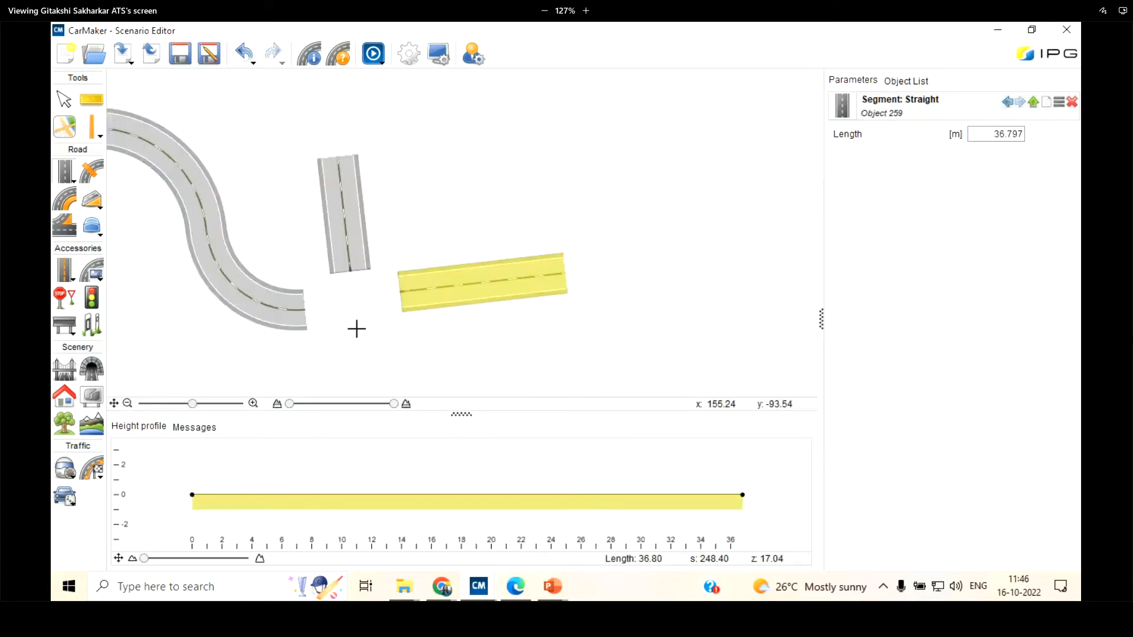
click(357, 329)
click(362, 387)
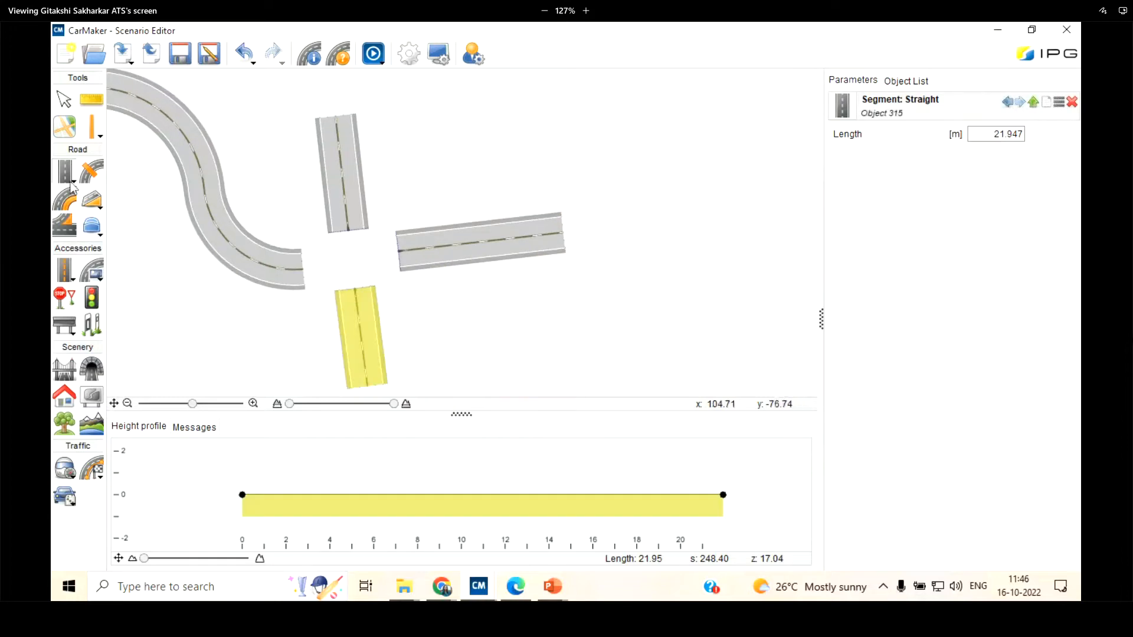
Create a four-arm junction joining the left turn's end with the starts of the north, east and south straights
click(65, 172)
click(114, 179)
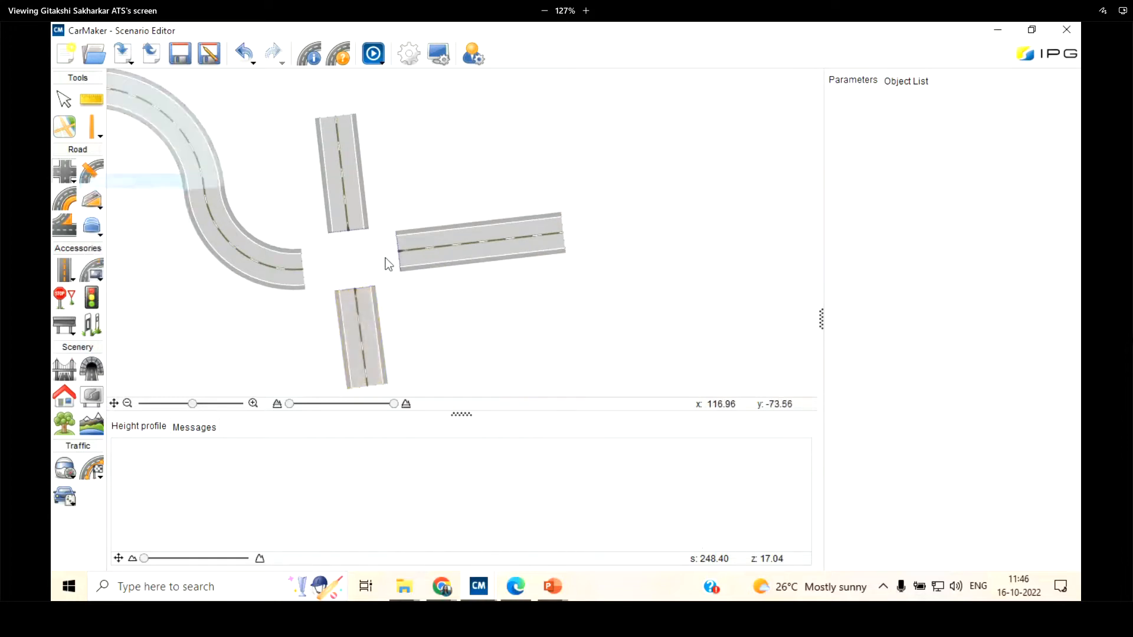
scroll(370, 257, up, 4)
click(169, 291)
click(65, 175)
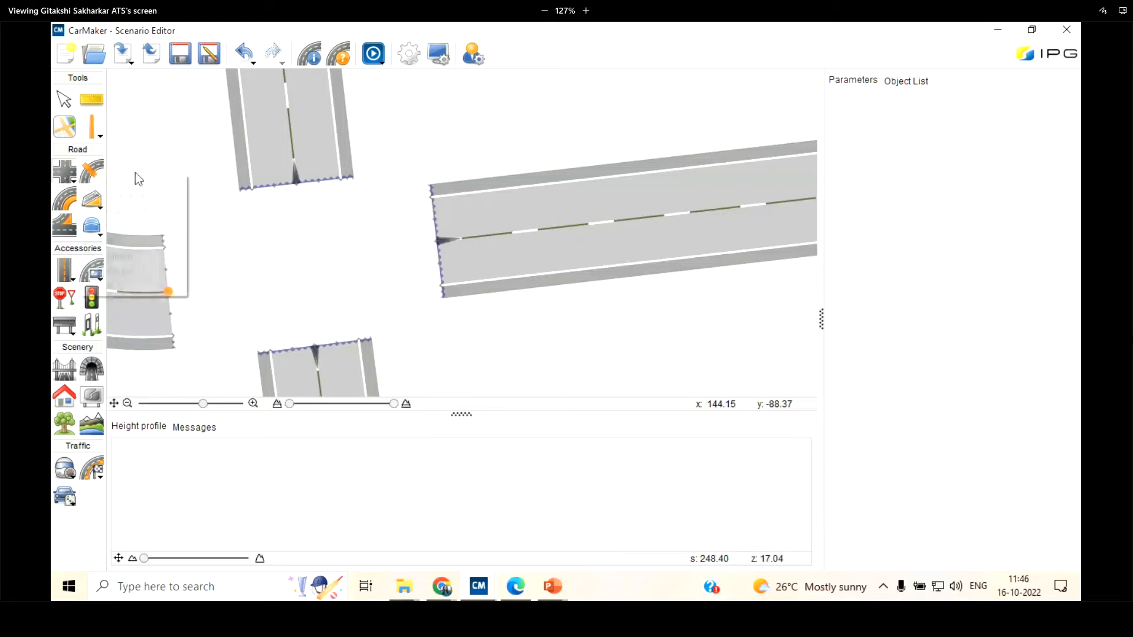
click(136, 179)
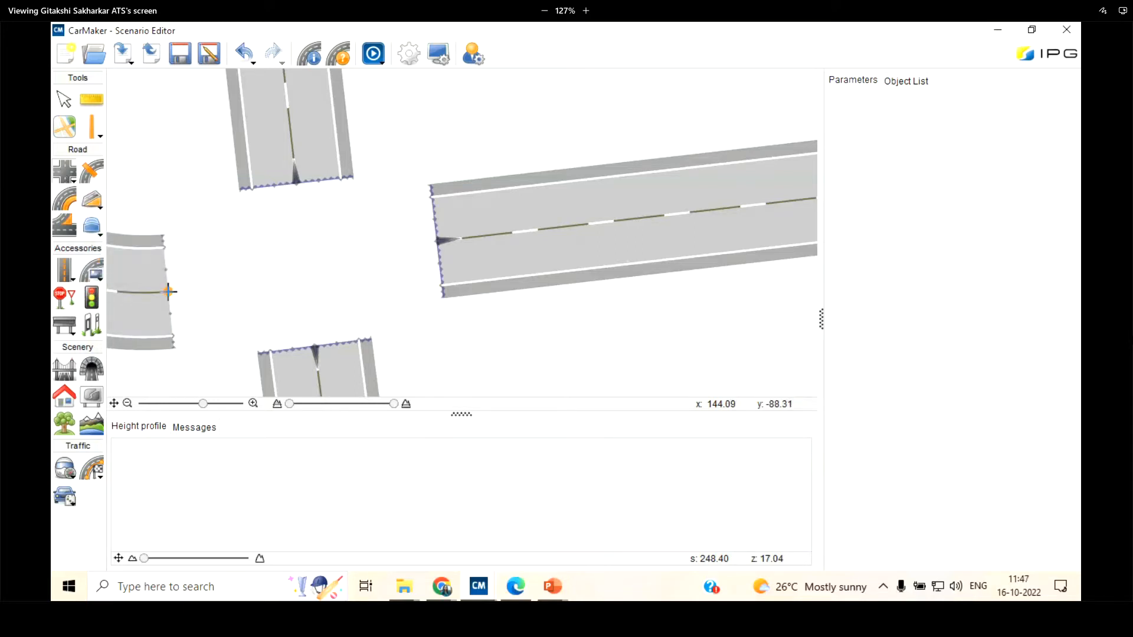
click(296, 183)
click(436, 242)
click(314, 345)
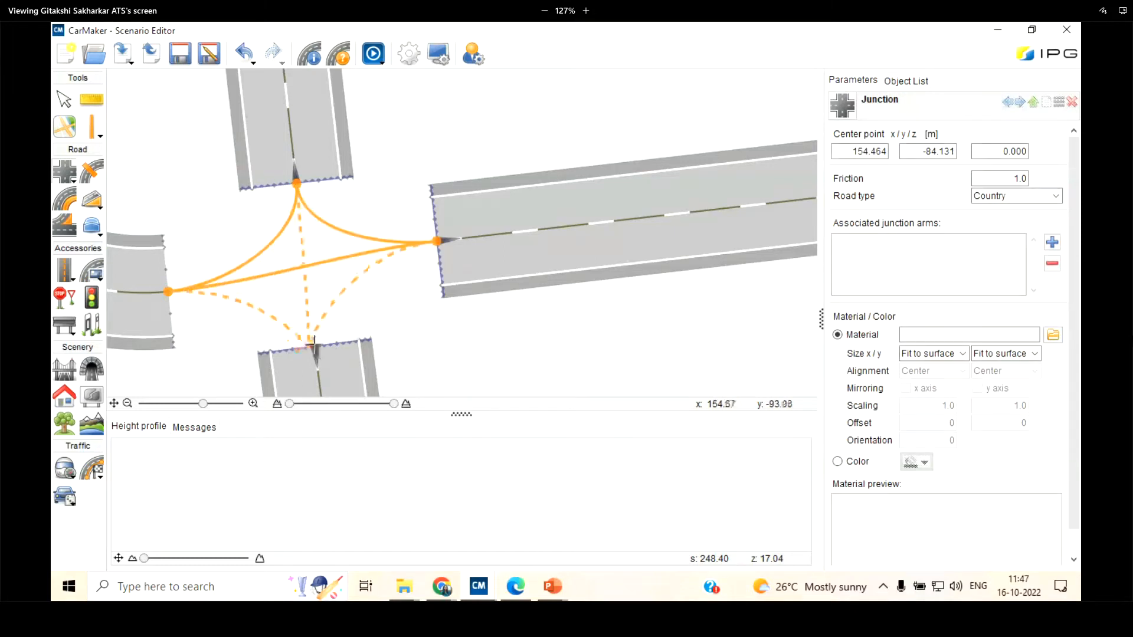
click(306, 271)
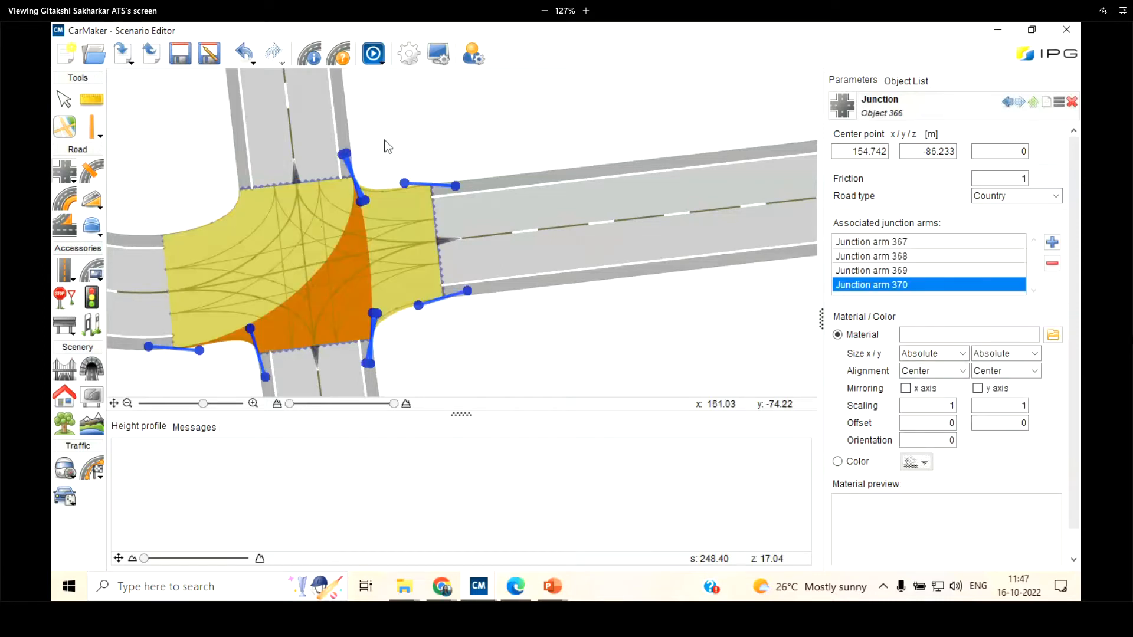
Move the southern link slightly away from the junction, so that it starts at about x 155.27, y -93.54
scroll(338, 267, down, 1)
drag(338, 267, 371, 156)
click(578, 312)
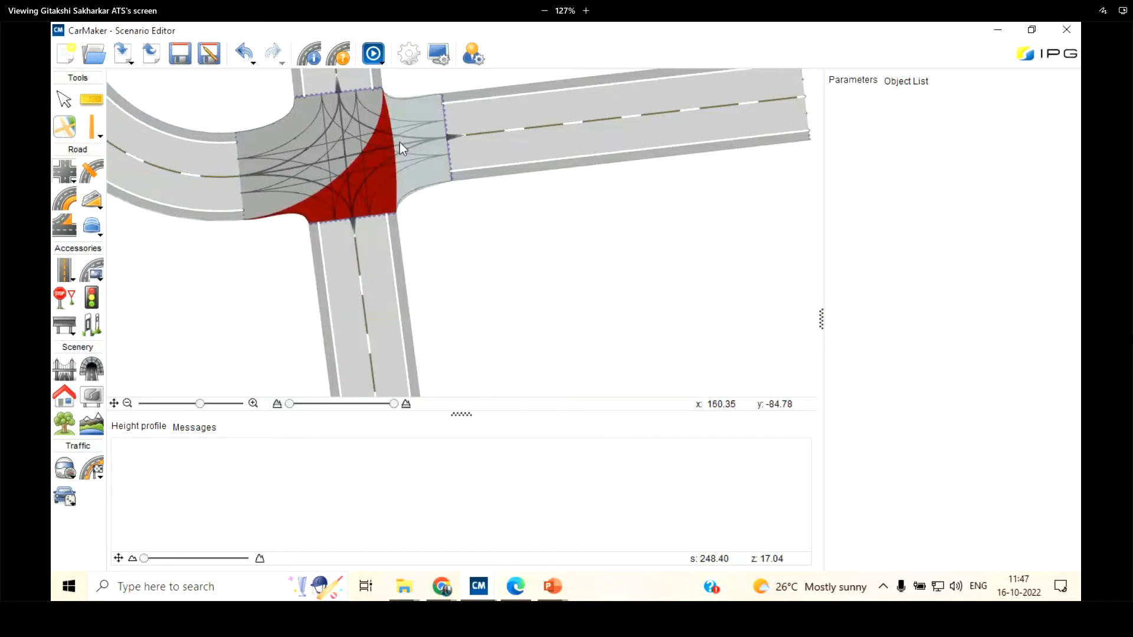
click(349, 273)
click(349, 274)
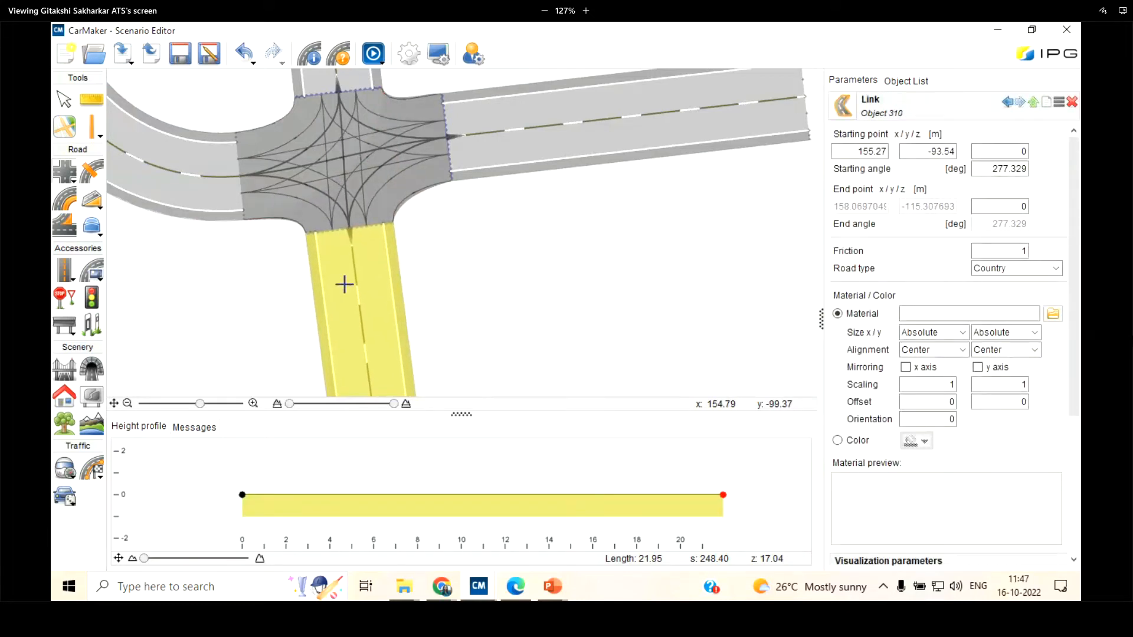
click(346, 284)
scroll(367, 297, down, 2)
scroll(319, 233, up, 2)
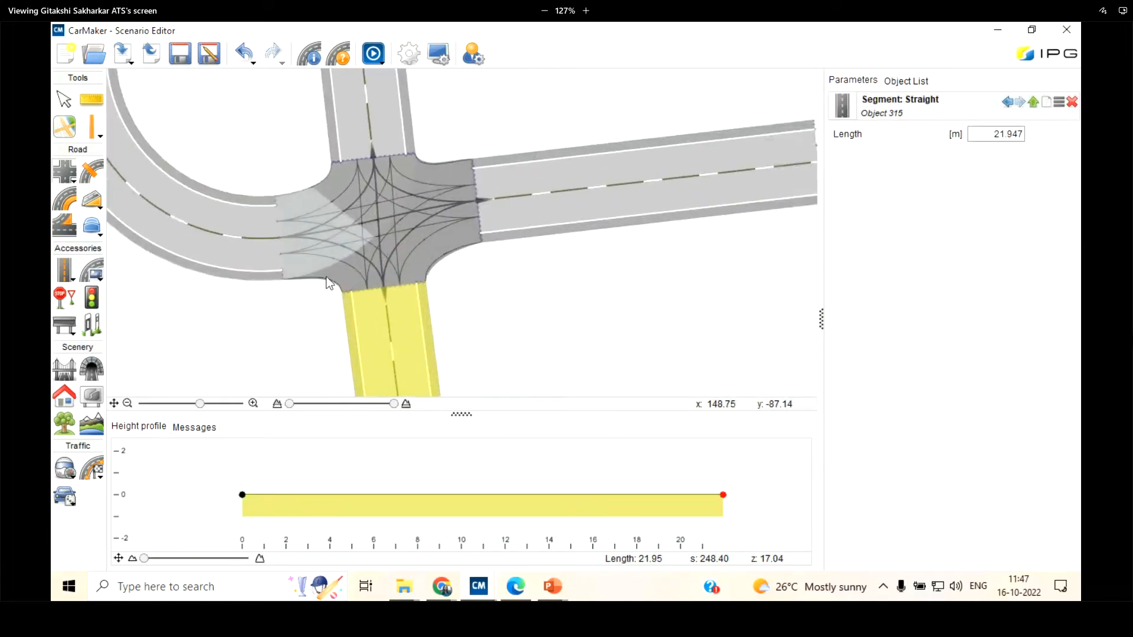
click(66, 108)
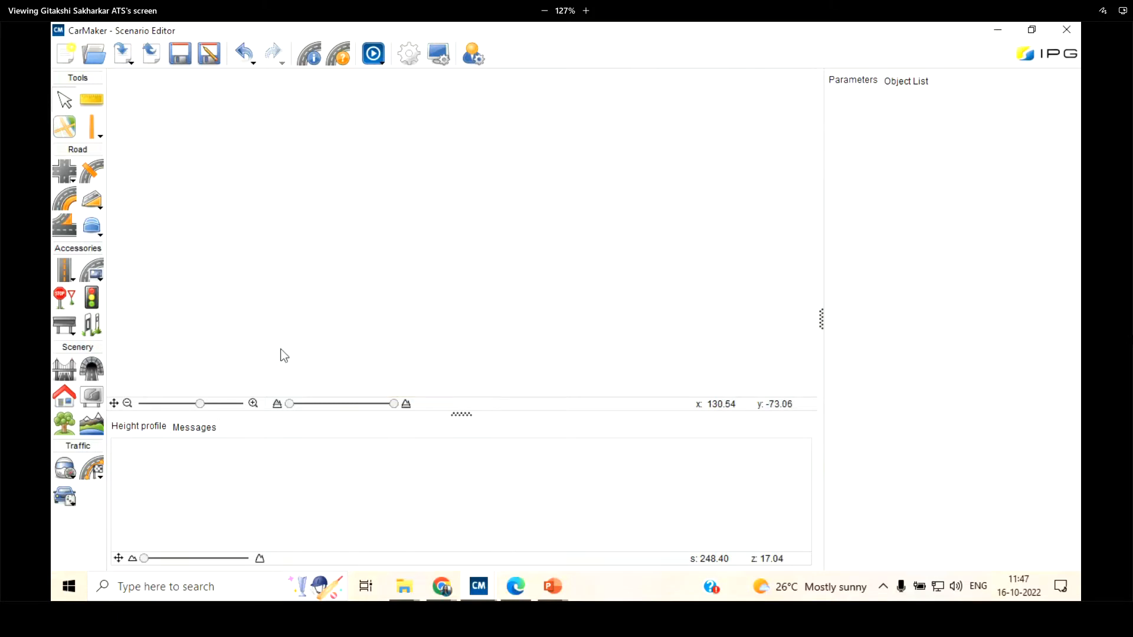
Attach a right-hand clothoid to the end of the eastern straight, with an end radius of about 73 m and an angle of about 10°
click(117, 404)
scroll(476, 310, up, 5)
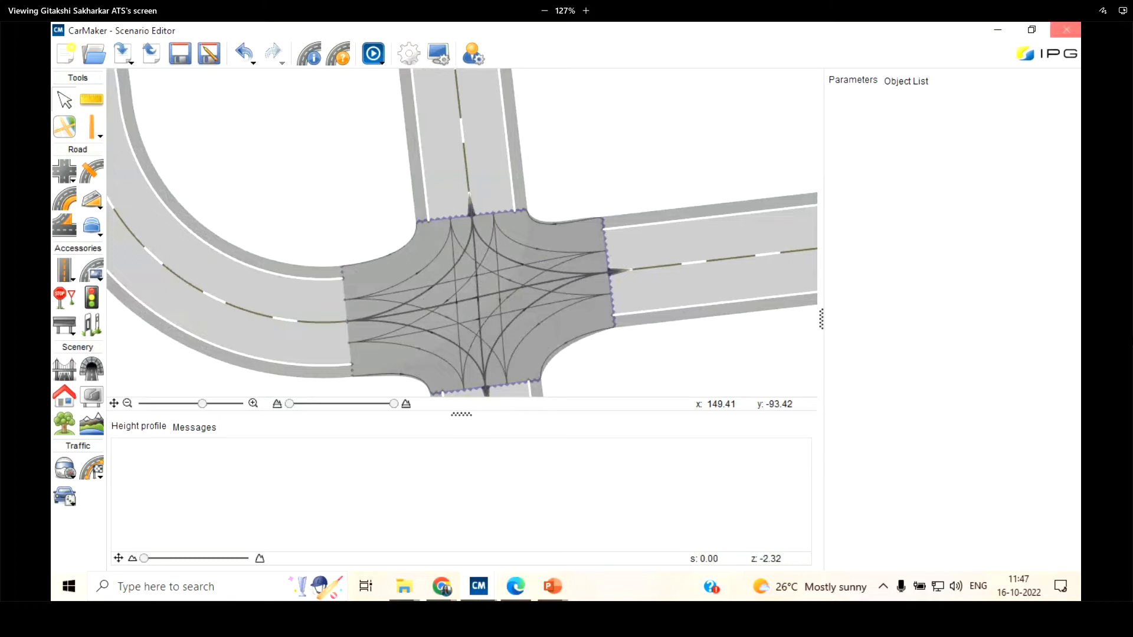
click(65, 177)
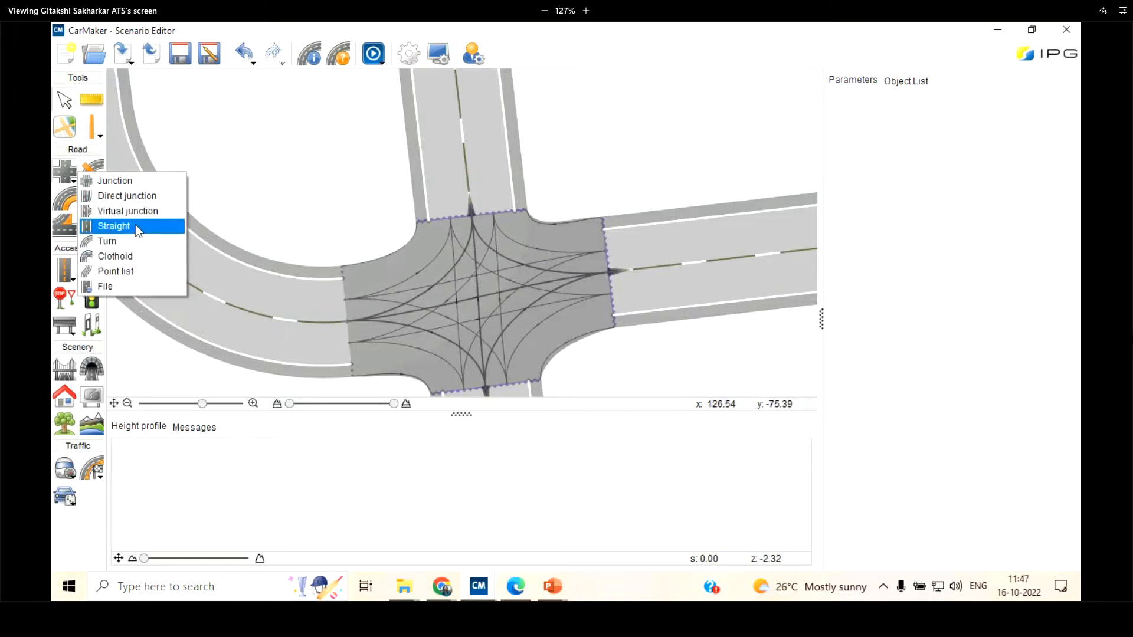
click(132, 258)
scroll(177, 243, down, 5)
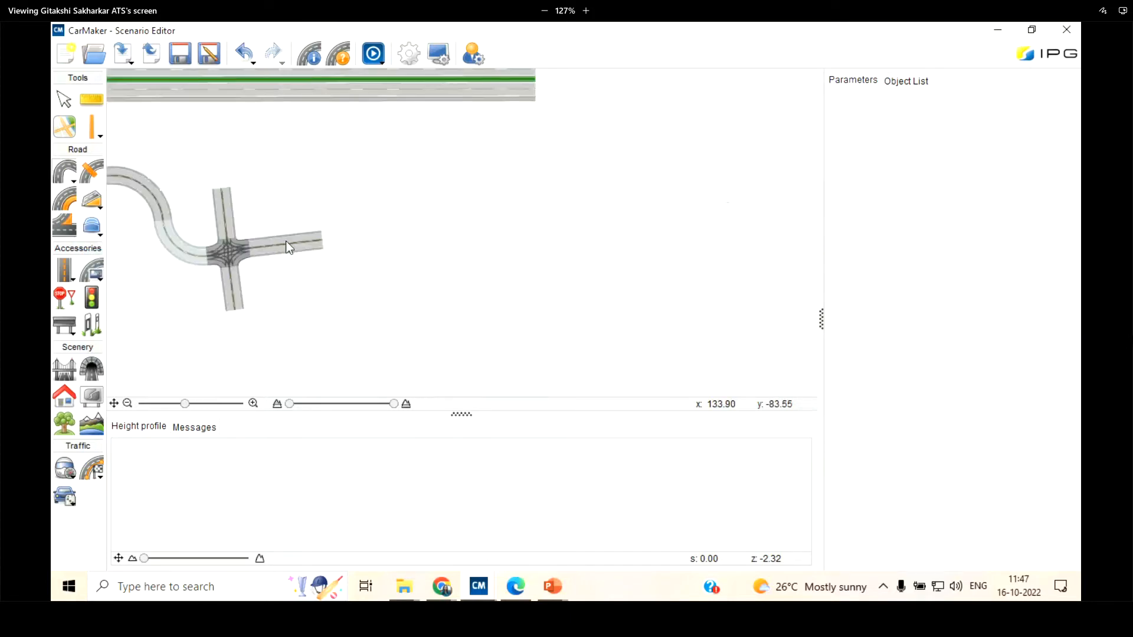
scroll(289, 247, up, 5)
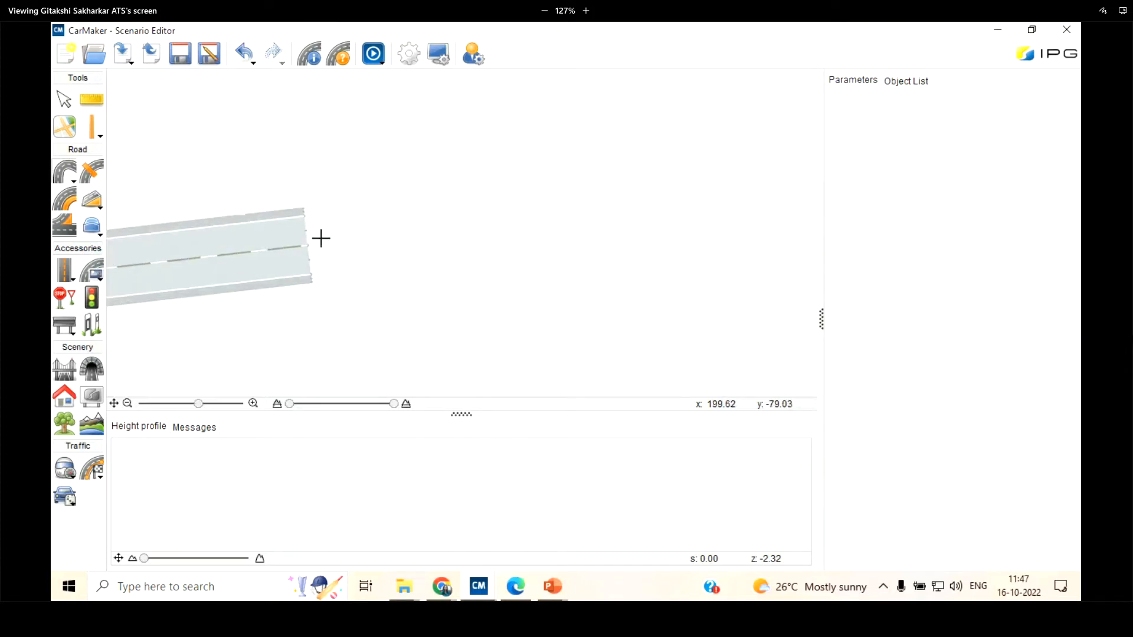
click(306, 244)
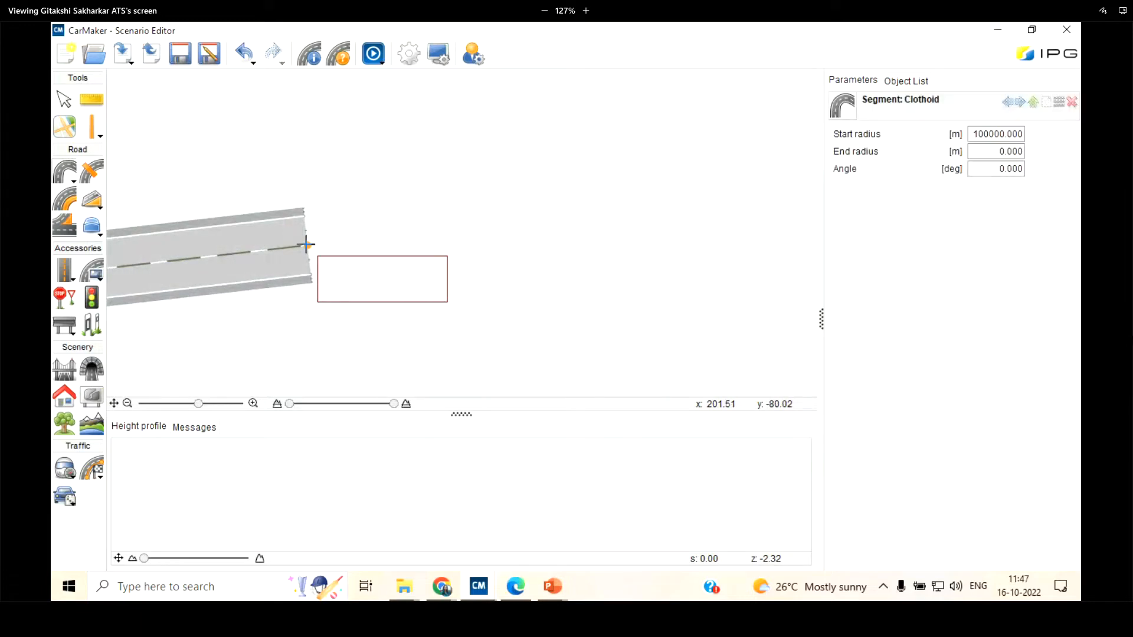
click(728, 240)
scroll(524, 247, down, 3)
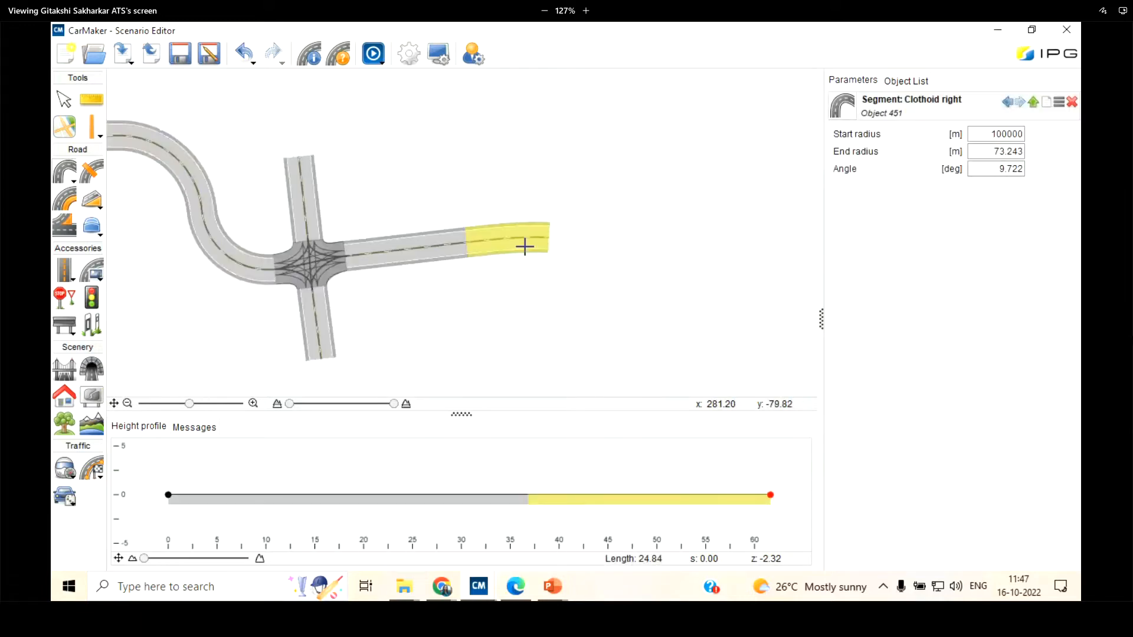
Stretch the clothoid at its free end to an end radius of about 74 m and an angle of about 19°
scroll(525, 246, up, 3)
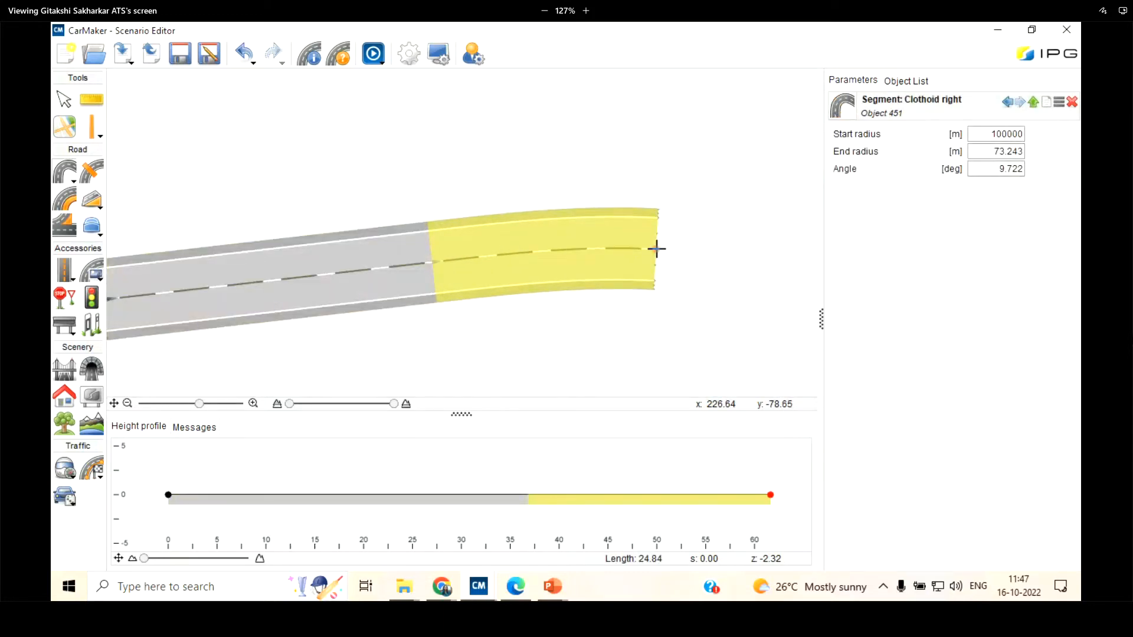
drag(655, 248, 649, 292)
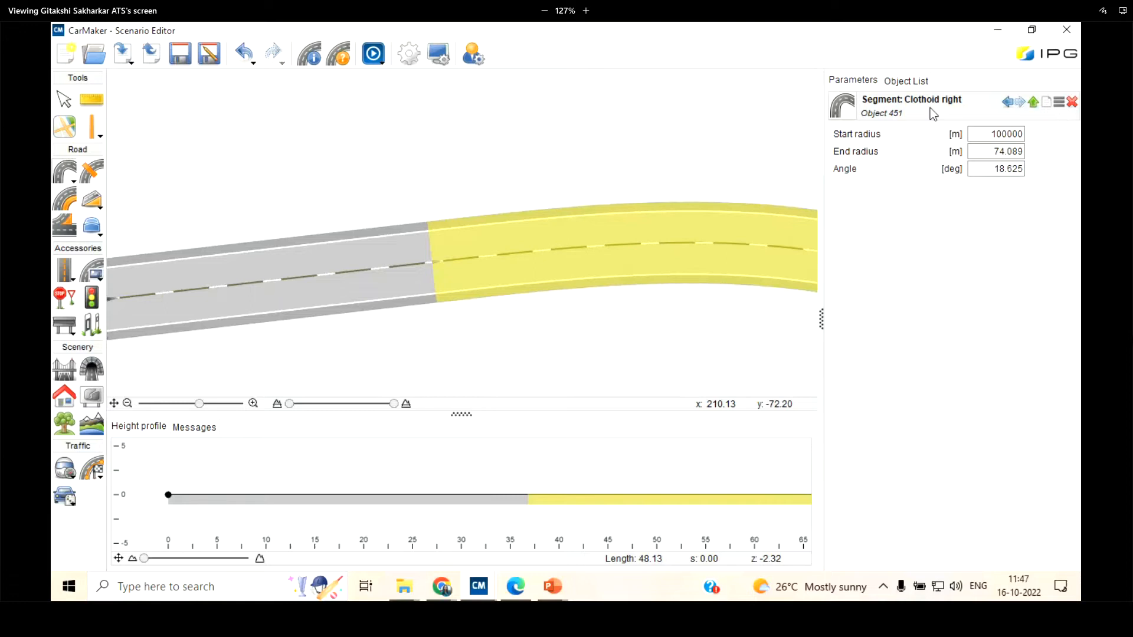
scroll(354, 180, down, 2)
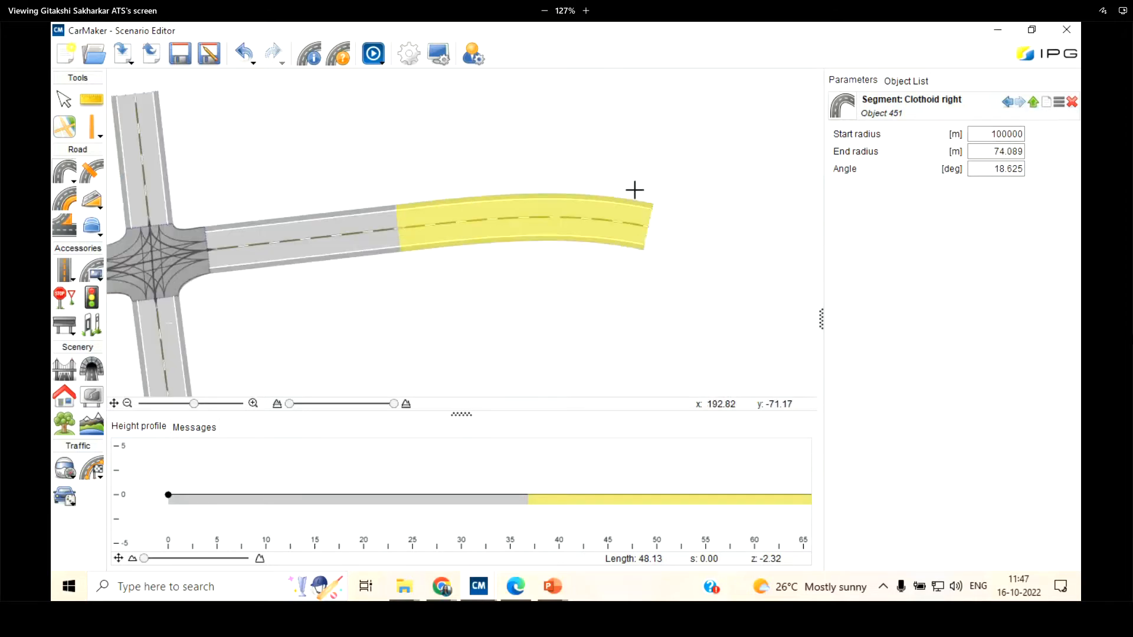
Set the clothoid's start radius to 100 m, its end radius to 50 m and its angle to 20°
scroll(635, 190, up, 2)
drag(991, 134, 1035, 131)
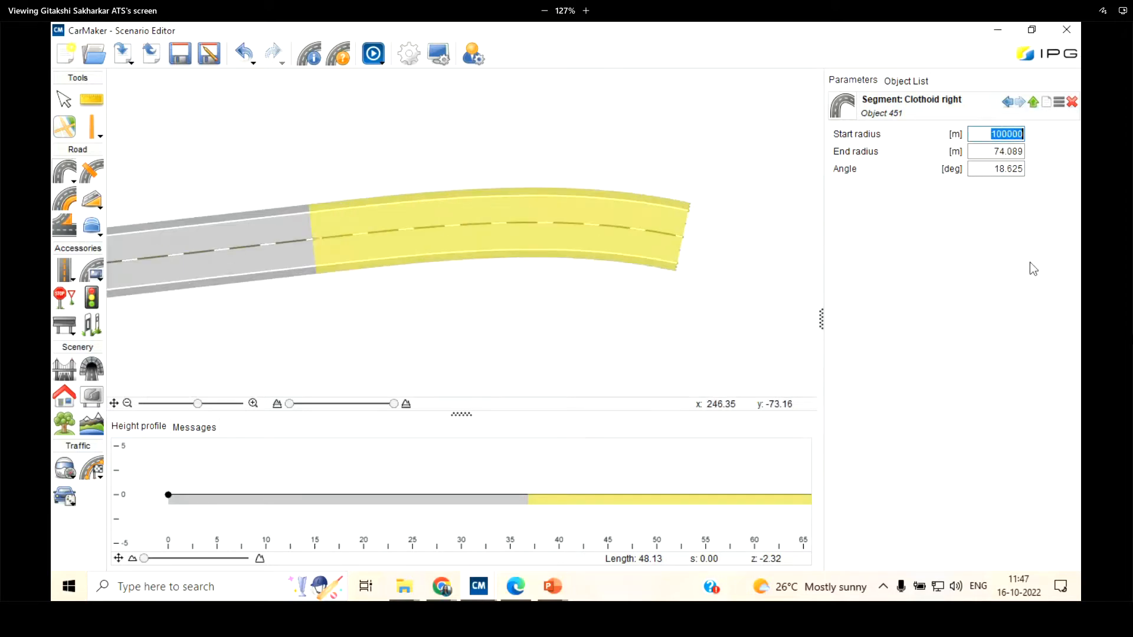
text(100)
key(Return)
key(Tab)
text(50)
key(Return)
key(Tab)
text(20)
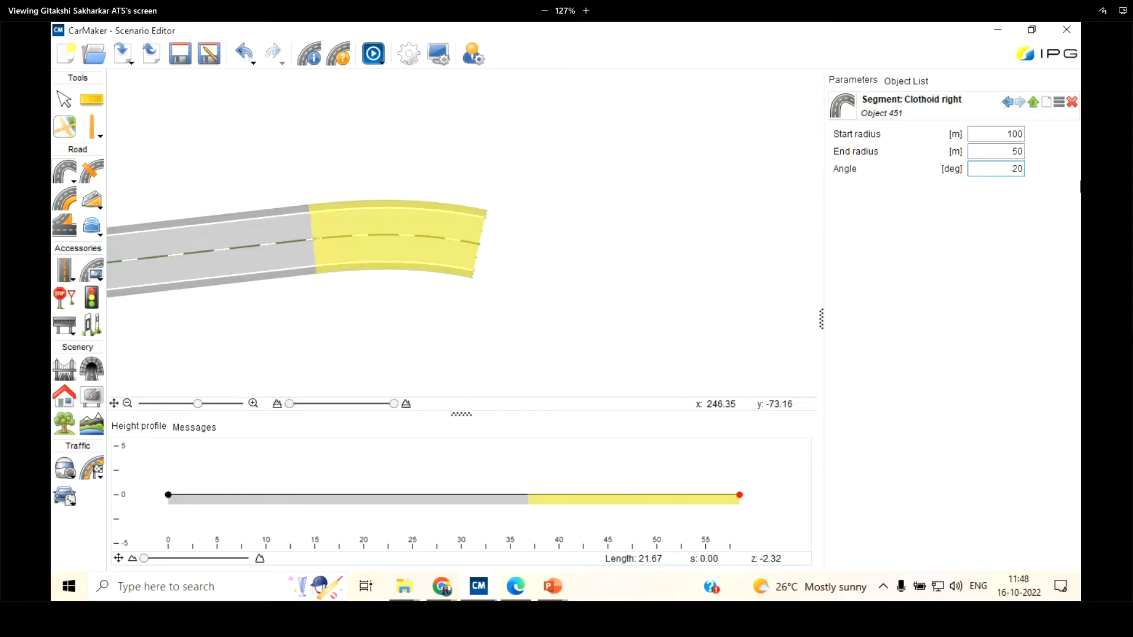
key(Return)
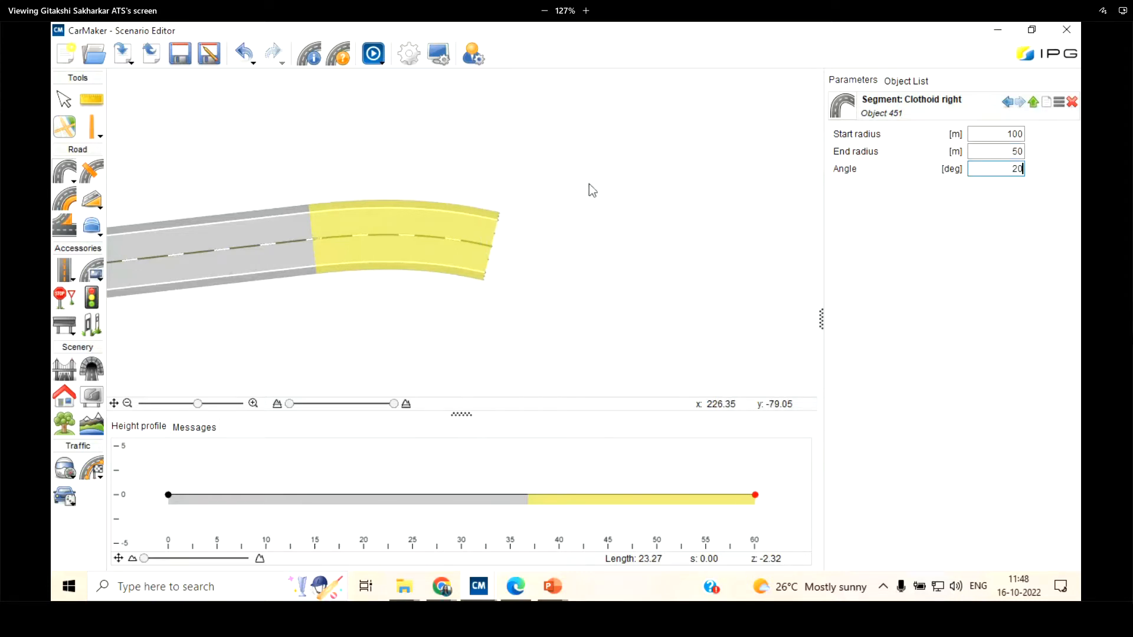
Select the left turn segment just before the junction to show its parameters
scroll(589, 189, down, 3)
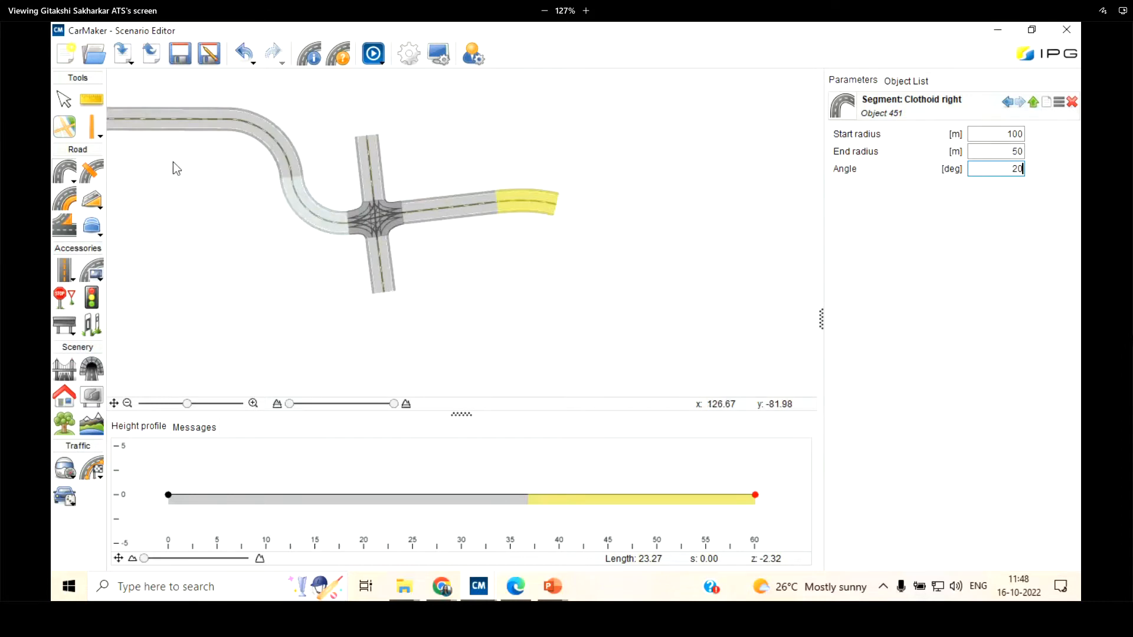
click(308, 213)
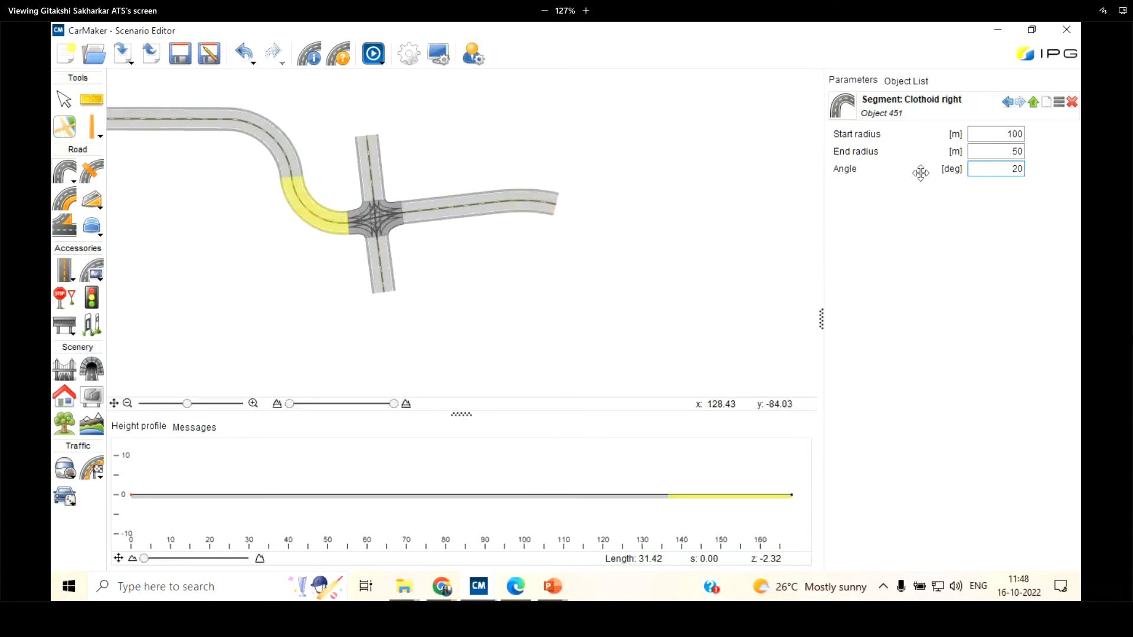
click(63, 98)
click(327, 217)
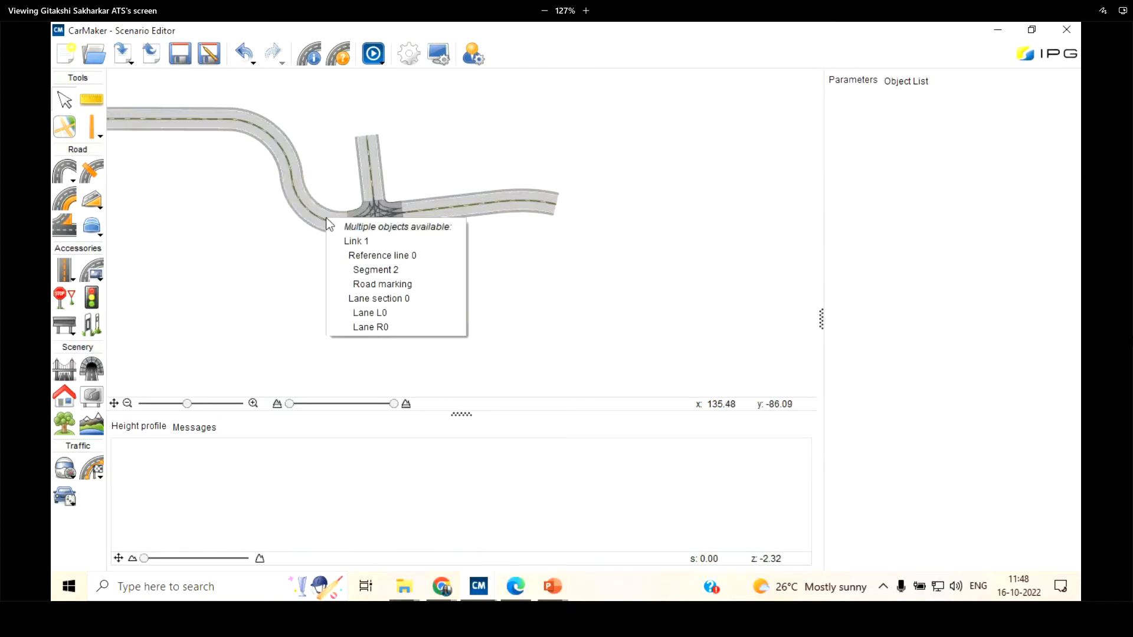
click(373, 269)
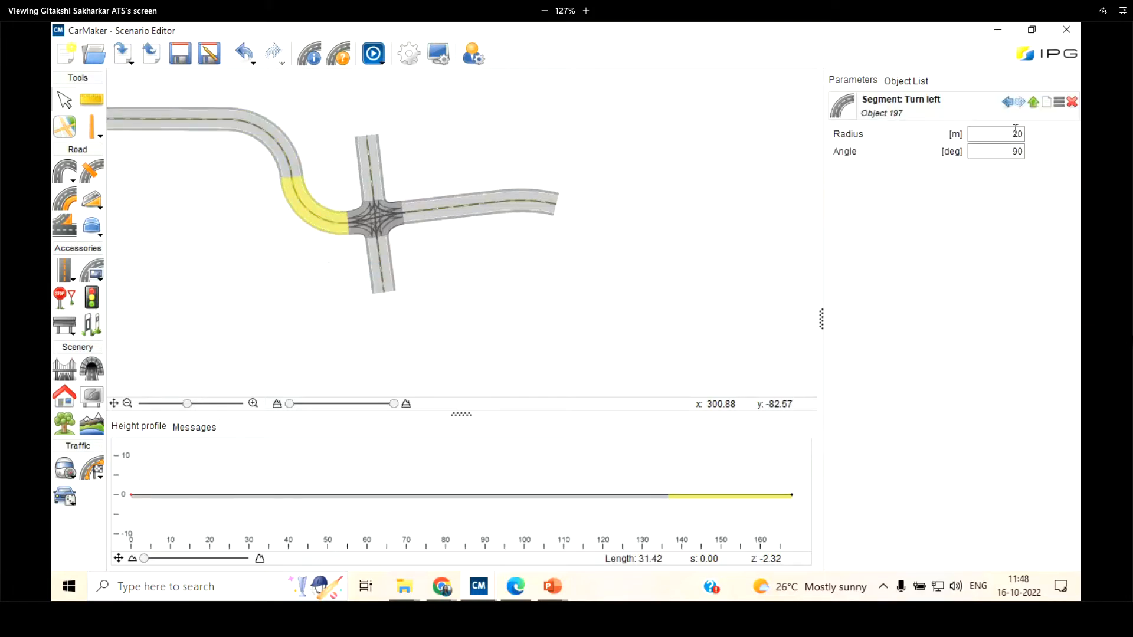
Select the right-hand clothoid segment at the end of the eastern road to show its parameters
scroll(530, 195, up, 3)
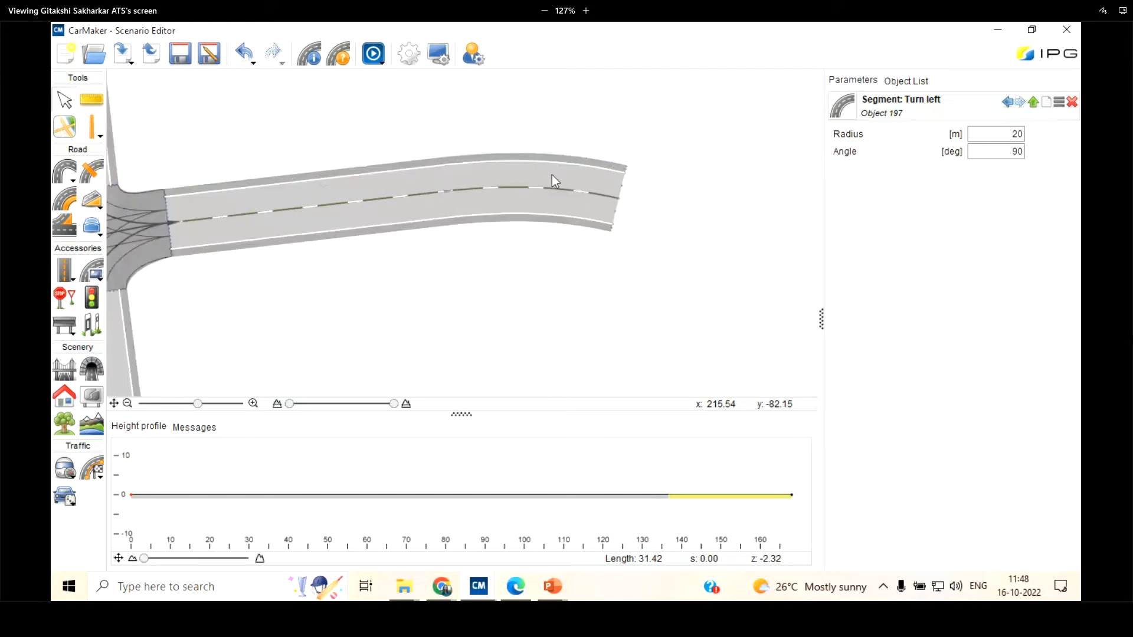
mouse_move(551, 164)
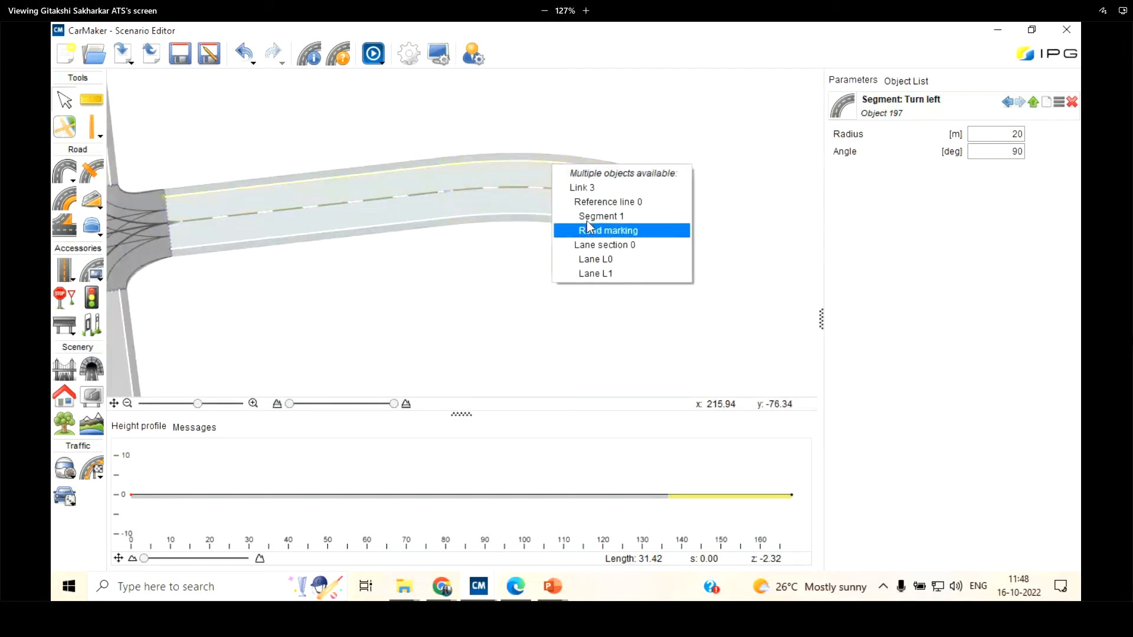
click(587, 219)
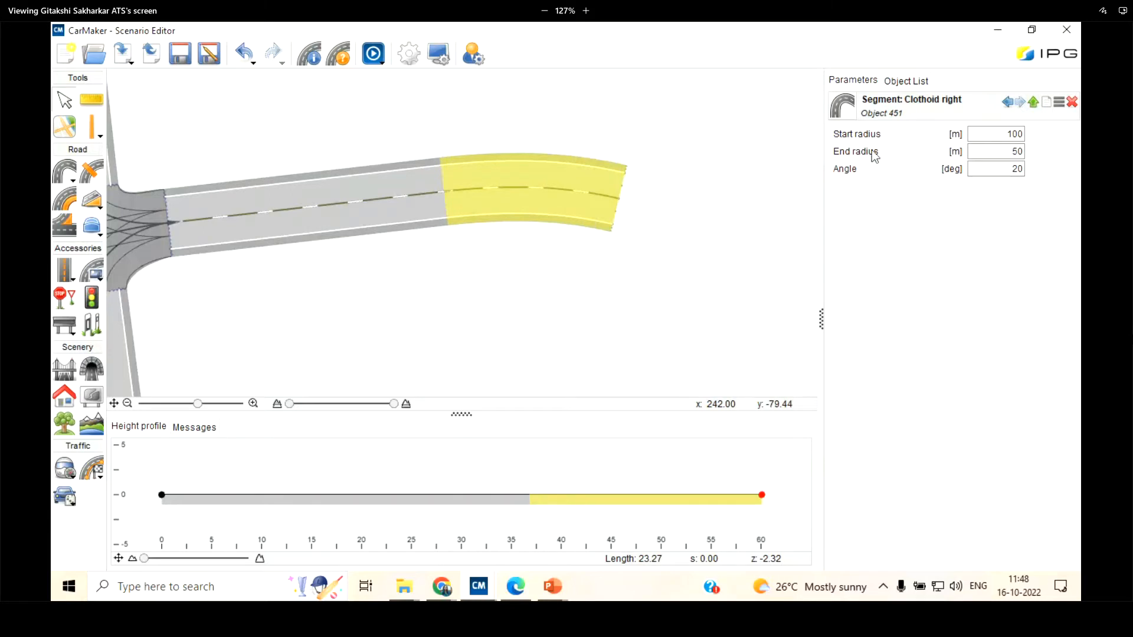
Start a point-list segment at the clothoid's free end and place its first points at about (238, -99) and (272, -109)
click(72, 180)
click(117, 275)
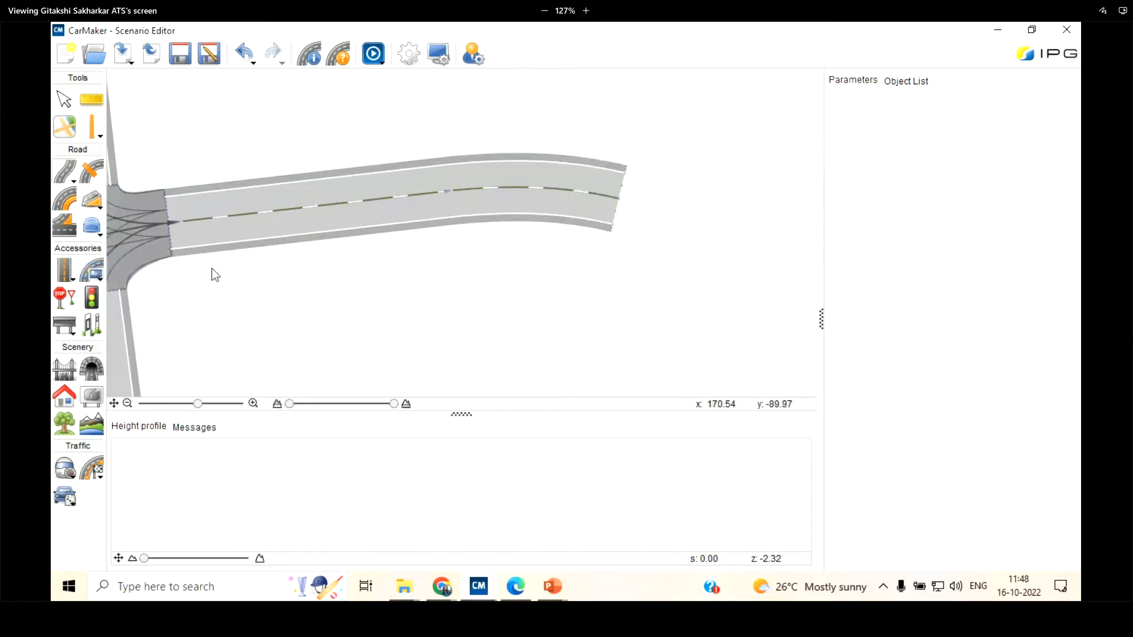
scroll(344, 210, up, 2)
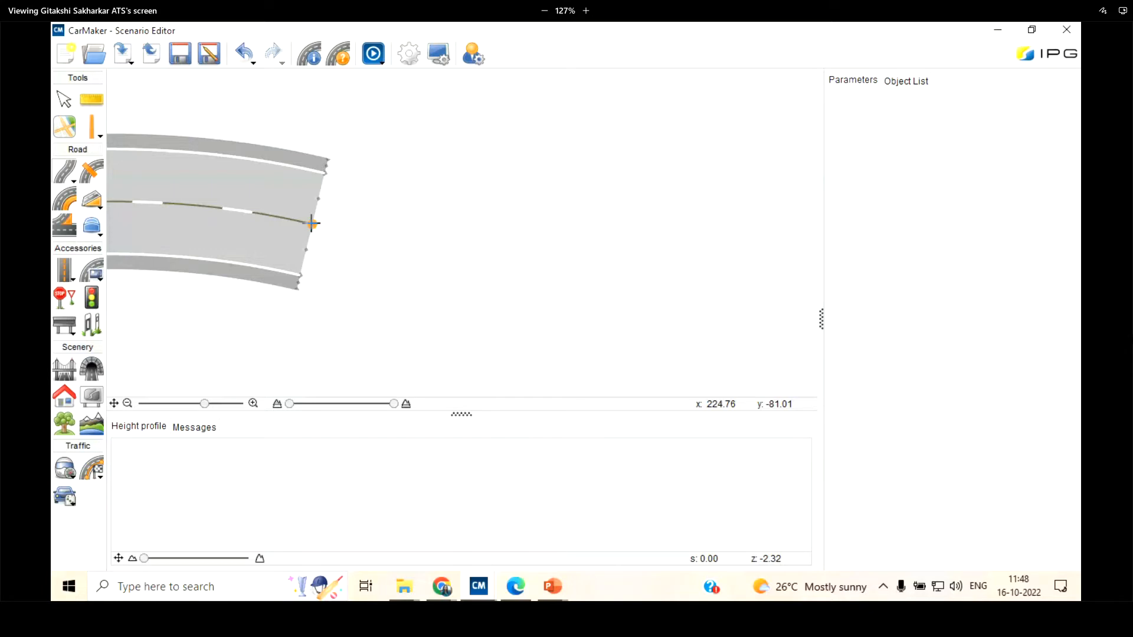
click(311, 223)
scroll(277, 94, down, 1)
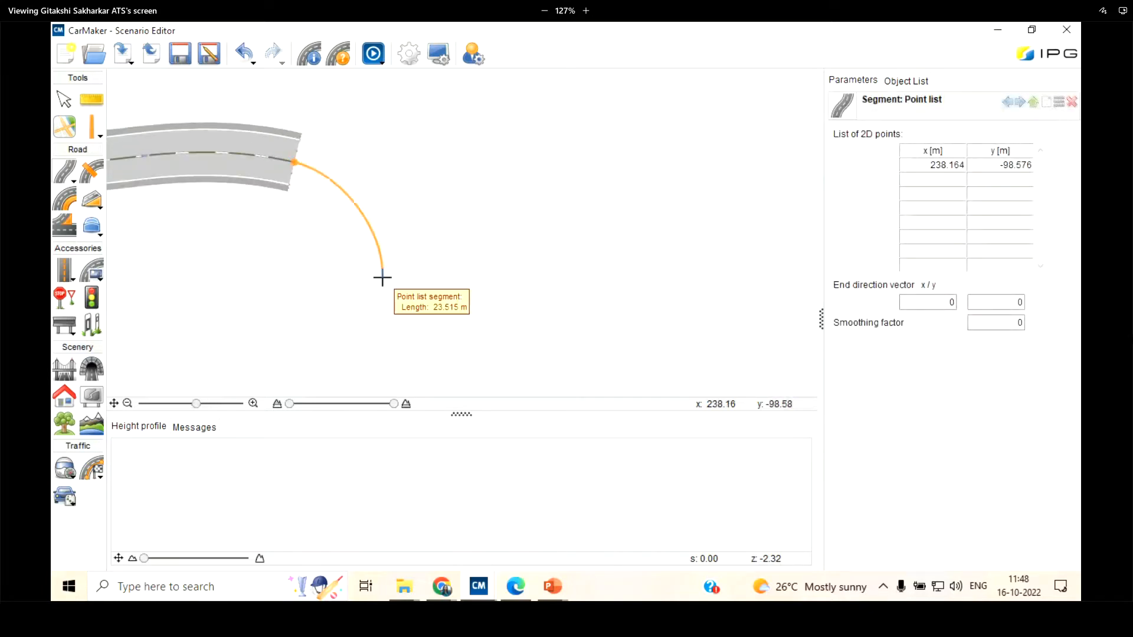
click(382, 278)
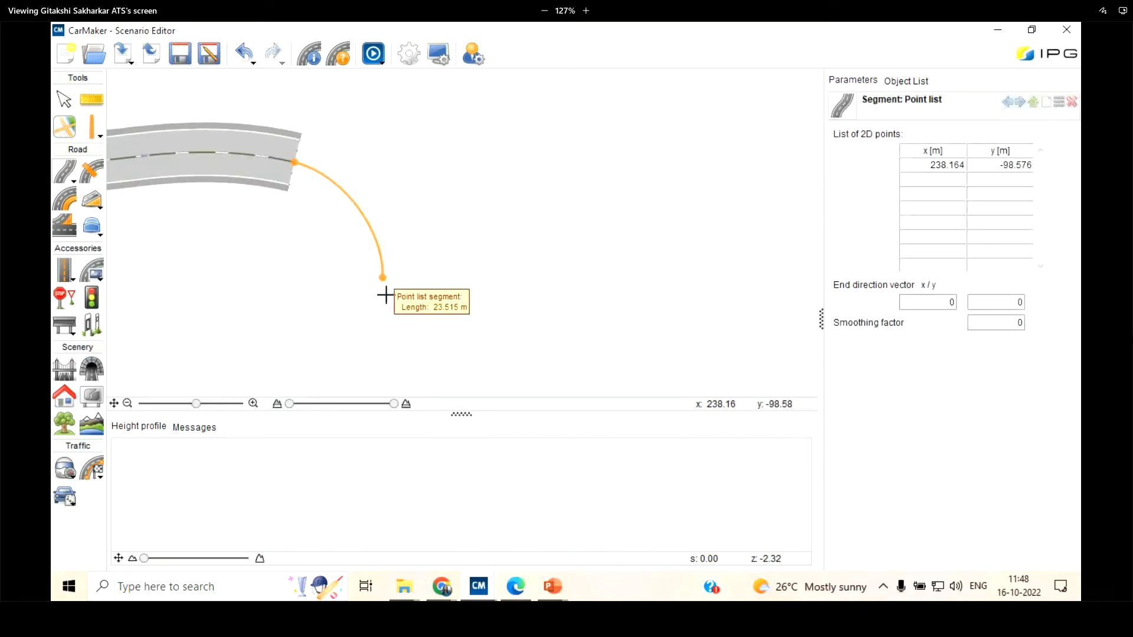
click(607, 345)
Extend the point list to the northeast with points at about (312, -90), (350, -62), (369, -42) and (378, -27)
scroll(372, 343, down, 3)
scroll(372, 343, down, 2)
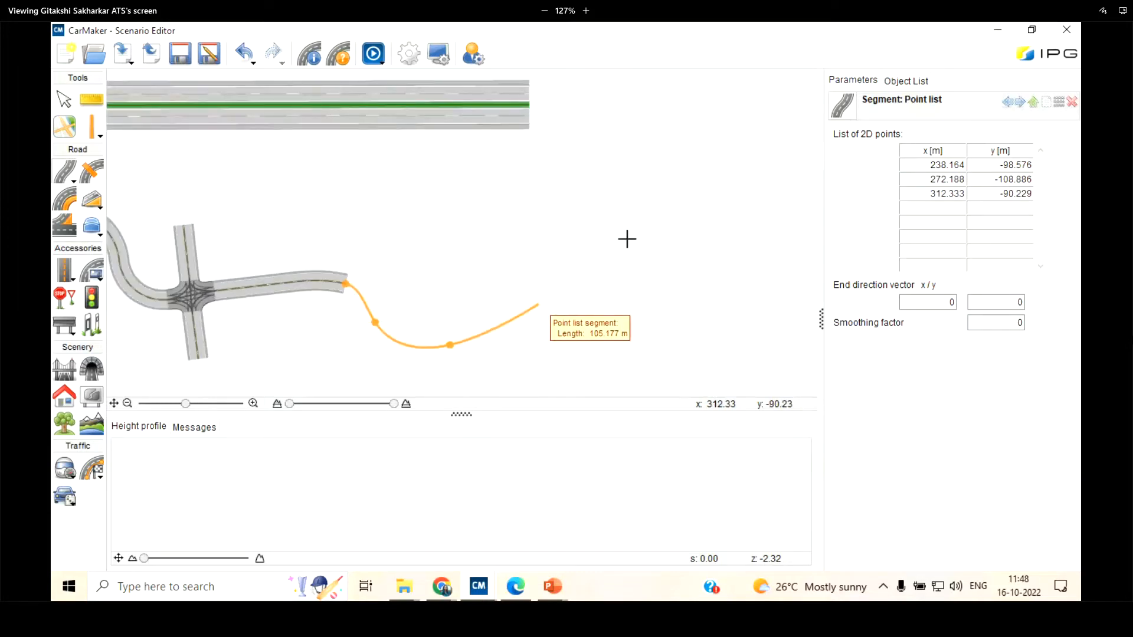
click(539, 304)
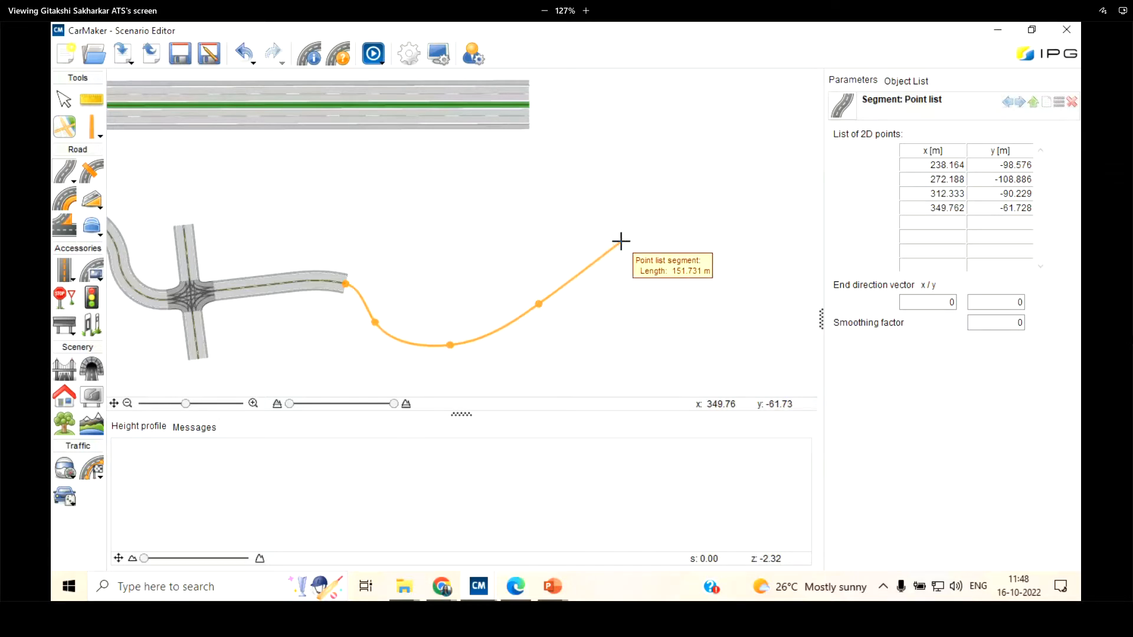
click(663, 198)
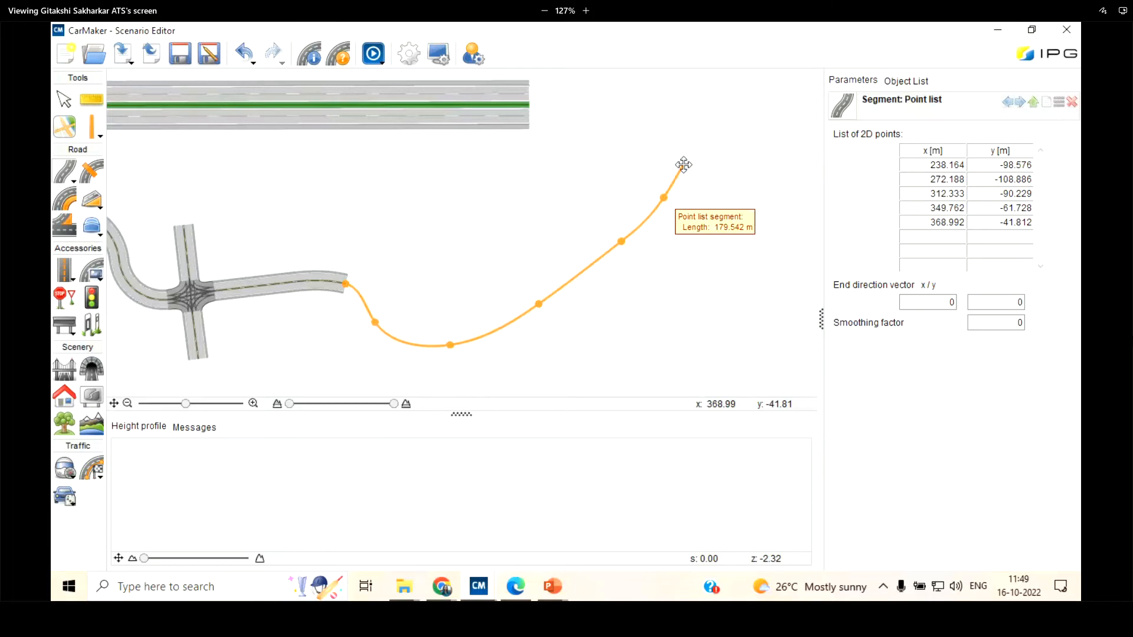
click(682, 165)
click(684, 168)
Finish the point-list segment at about (383, -27) with an end direction vector of about (0.825, -0.565)
scroll(679, 171, up, 3)
drag(679, 171, 748, 157)
click(748, 157)
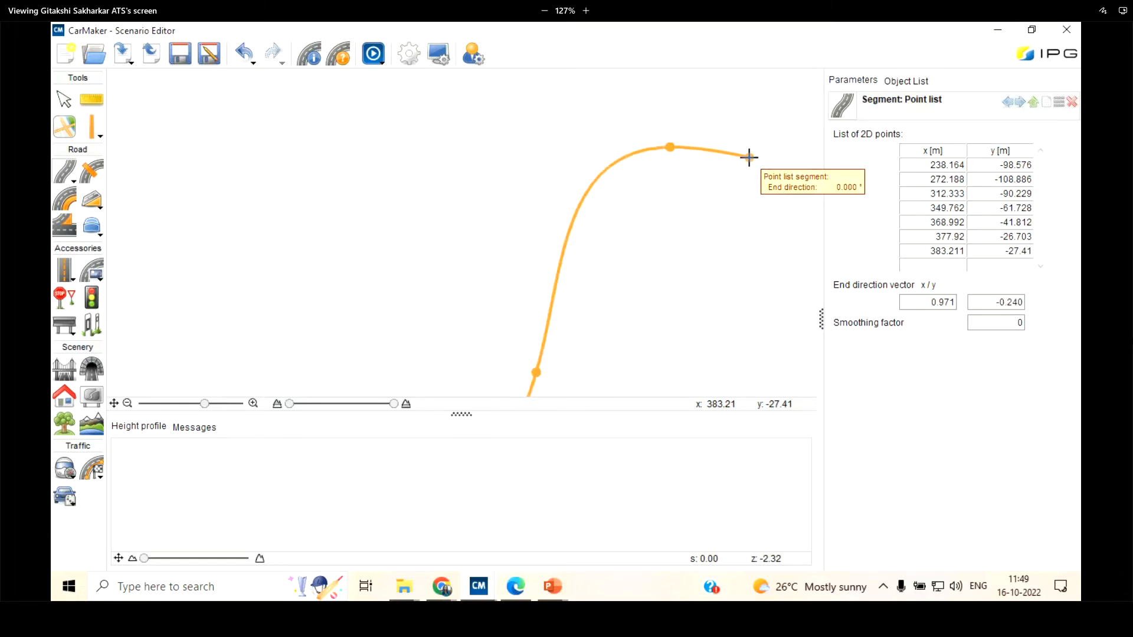
drag(748, 157, 788, 205)
click(787, 205)
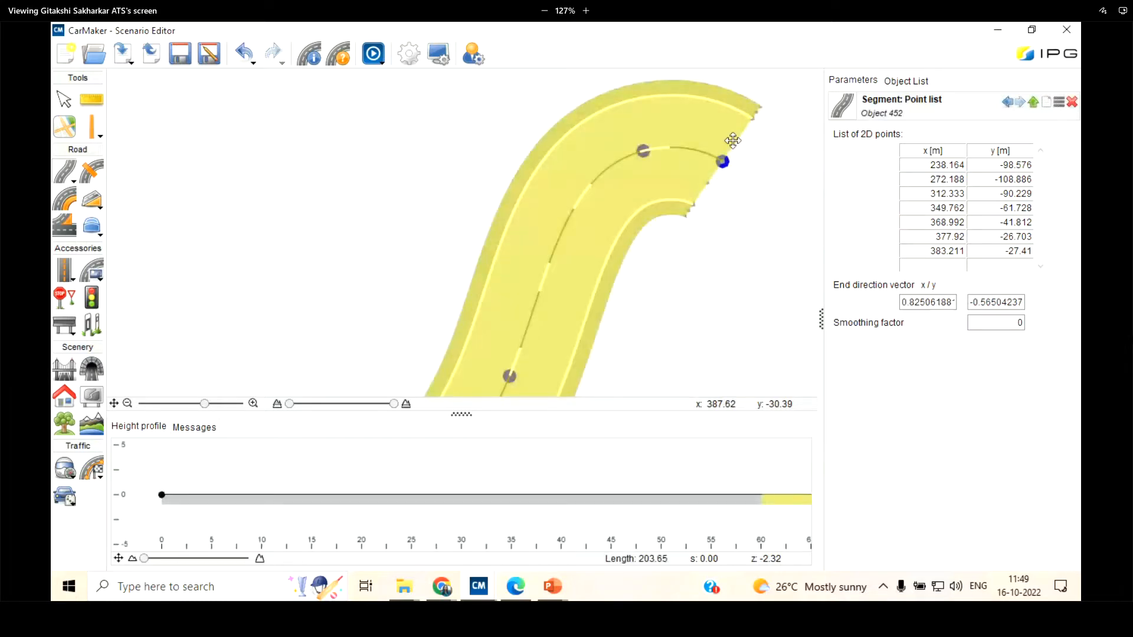
Set the x coordinate of the point list's first point to 200 m
scroll(737, 132, down, 5)
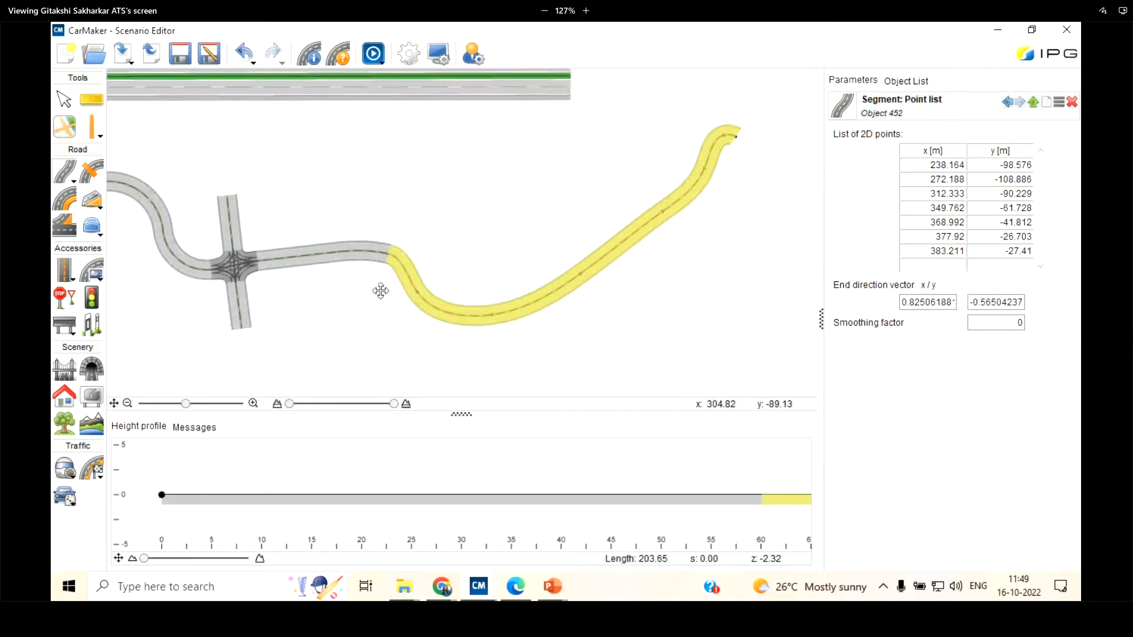
scroll(407, 287, up, 3)
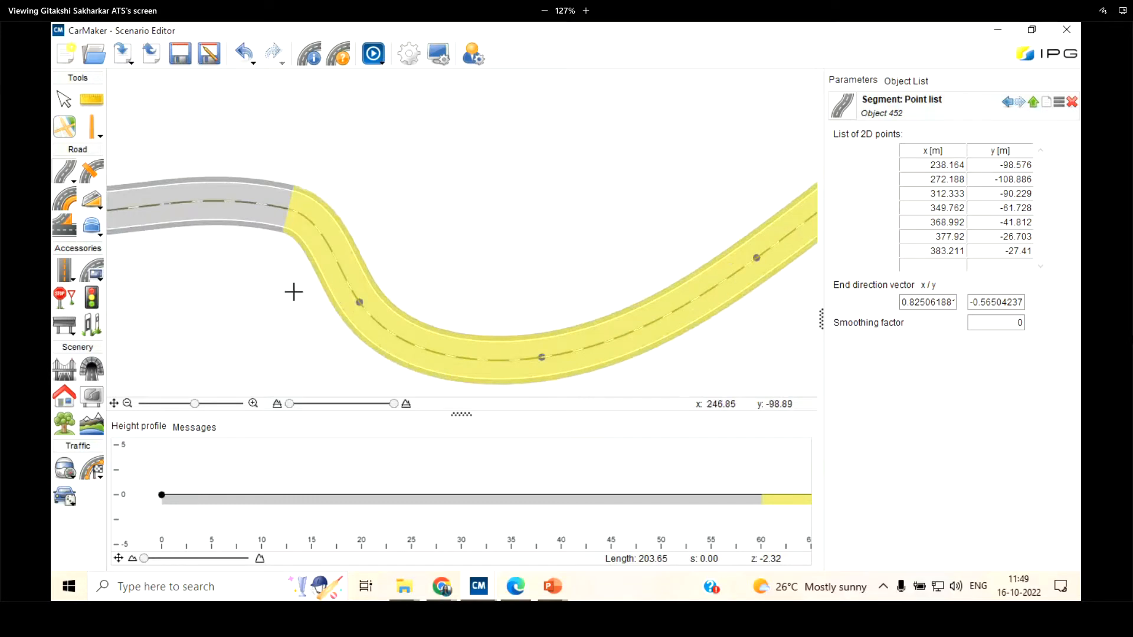
scroll(293, 291, down, 2)
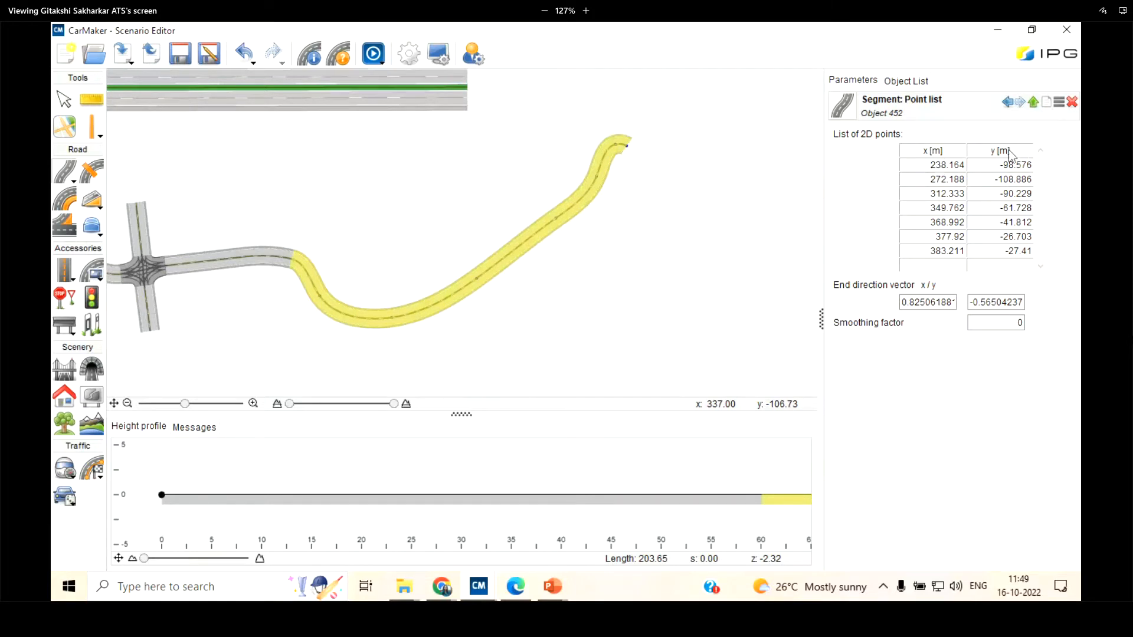
click(932, 166)
click(1017, 163)
click(933, 166)
text(200)
key(Return)
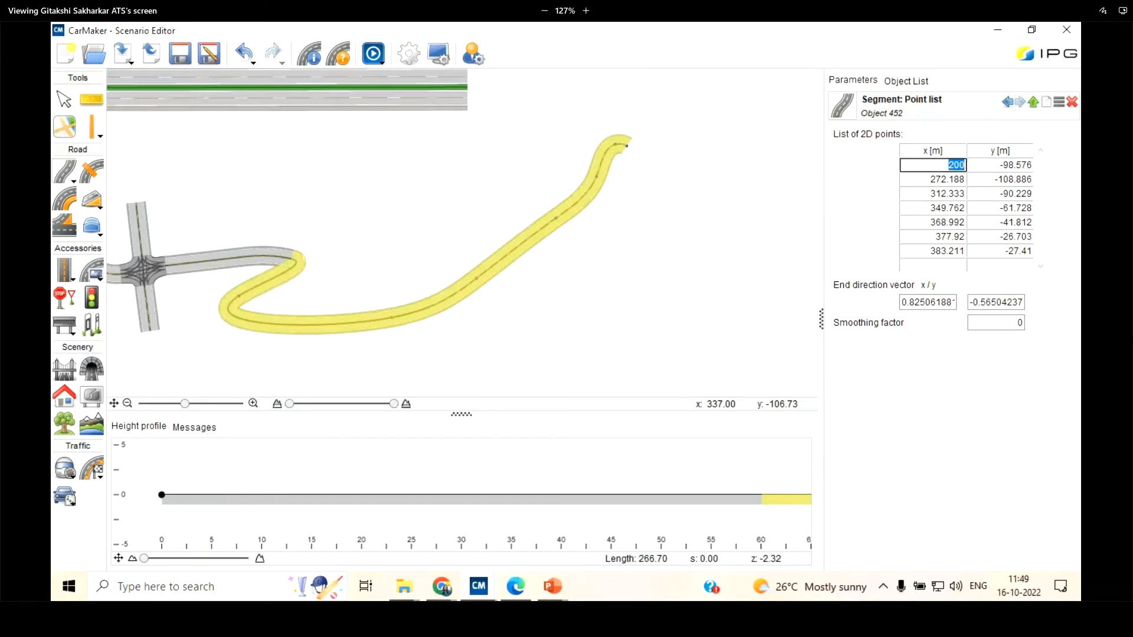
Try x coordinates of 210, 220 and 250 m for the point list's first point
scroll(236, 312, up, 2)
scroll(255, 283, up, 1)
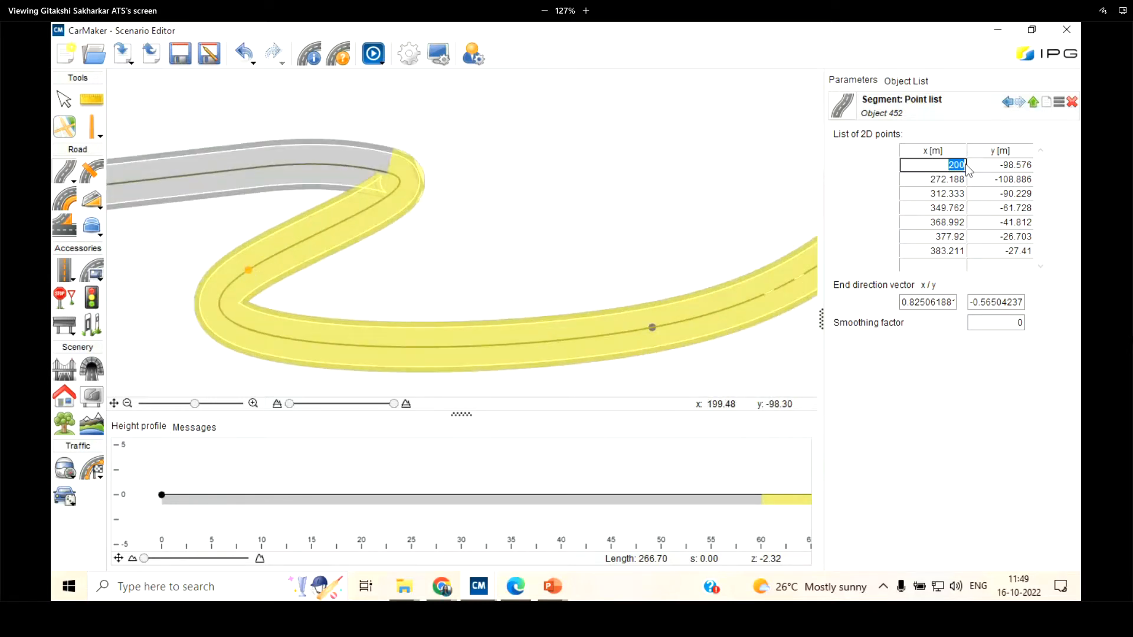
text(210)
key(Return)
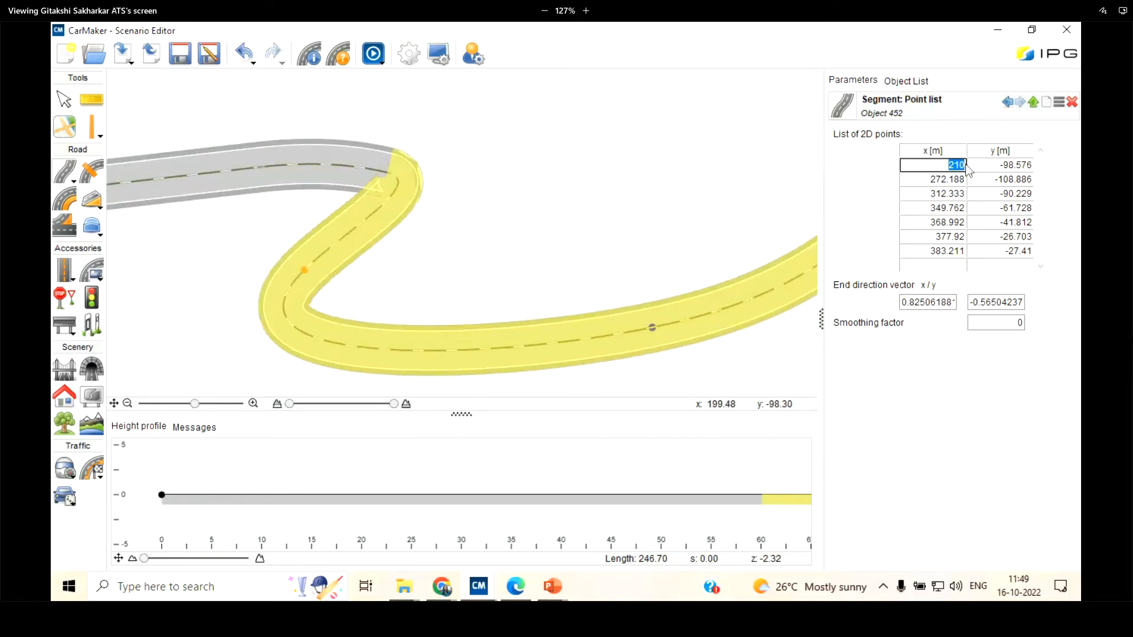
text(220)
key(Return)
key(BackSpace)
text(2)
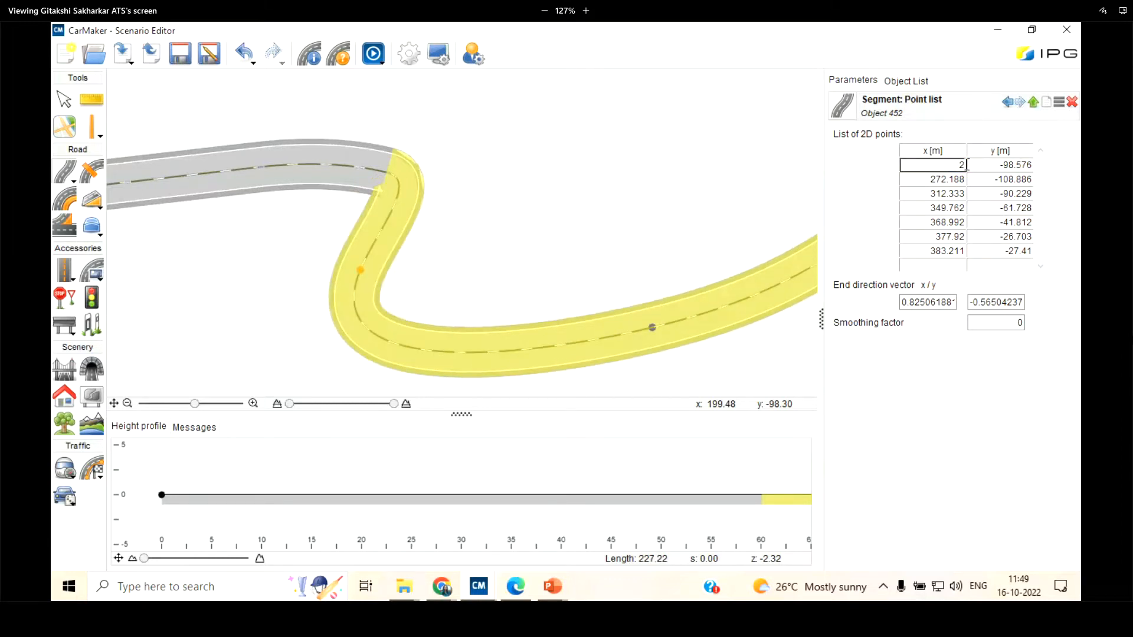
text(50)
key(Return)
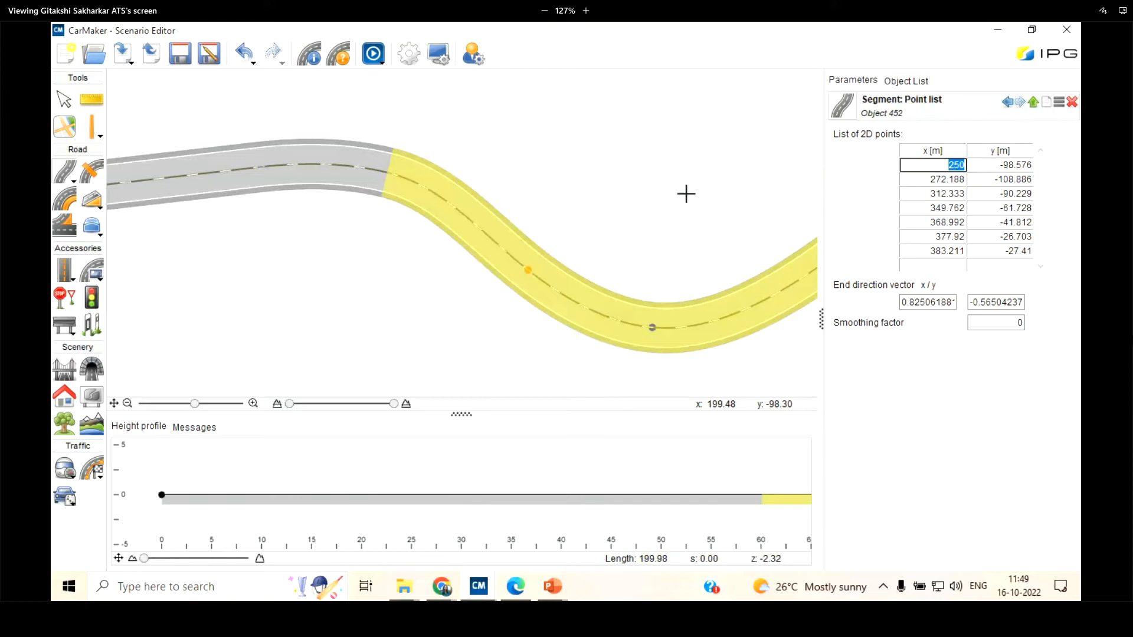
Set the y coordinate of the point list's first point to 95 m, and change it to 98 m
scroll(332, 279, down, 2)
scroll(620, 279, up, 2)
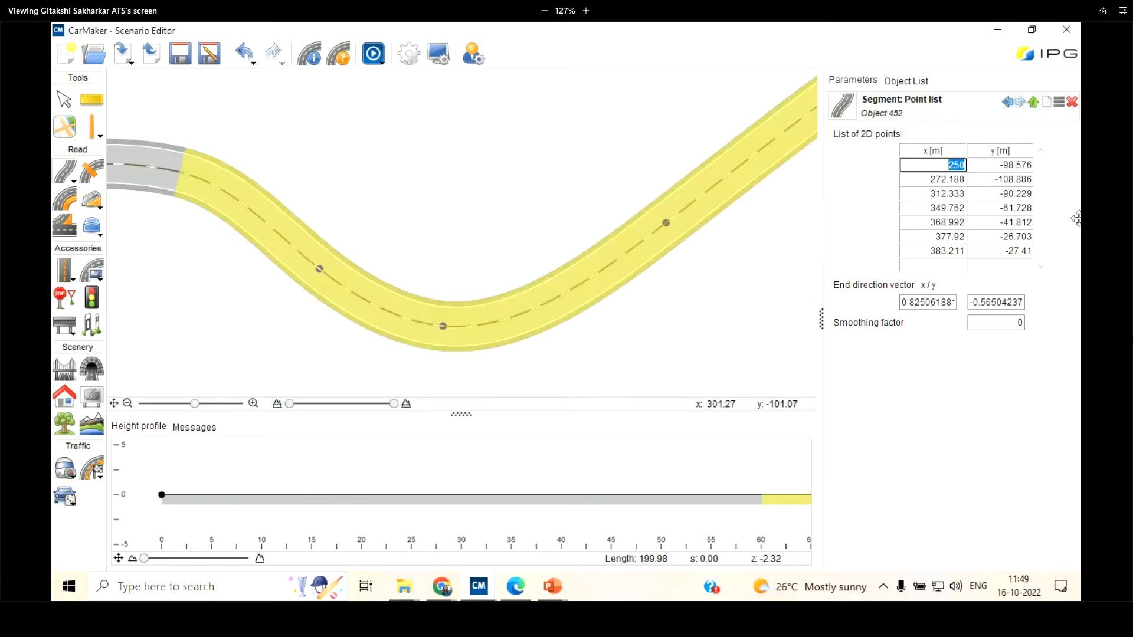
key(Tab)
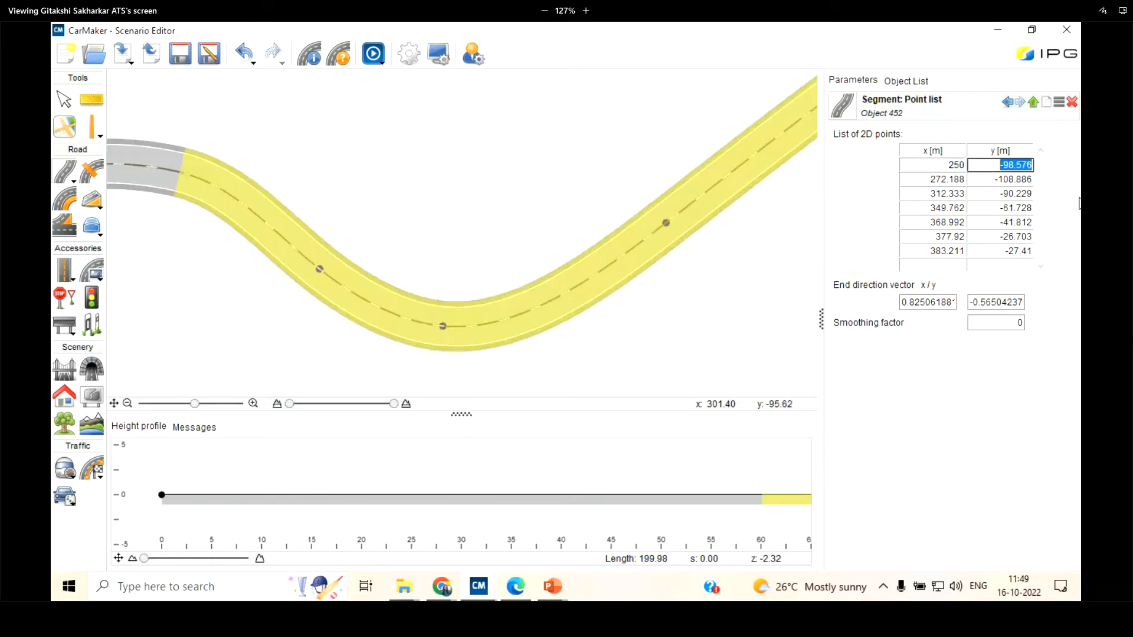
text(95)
key(Return)
key(BackSpace)
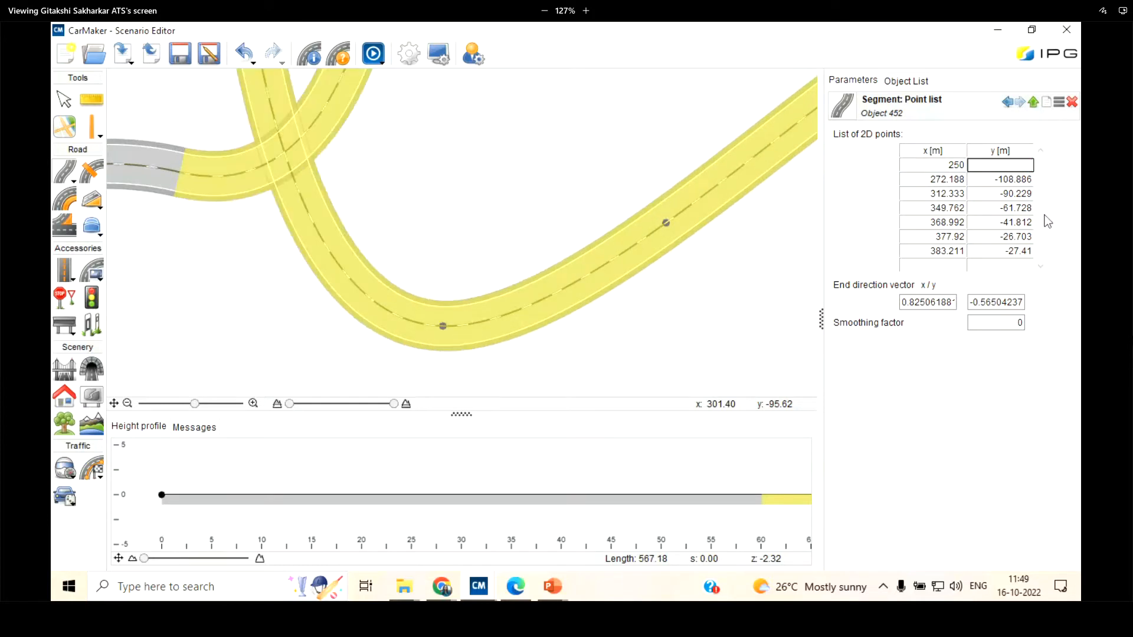
text(98)
key(Return)
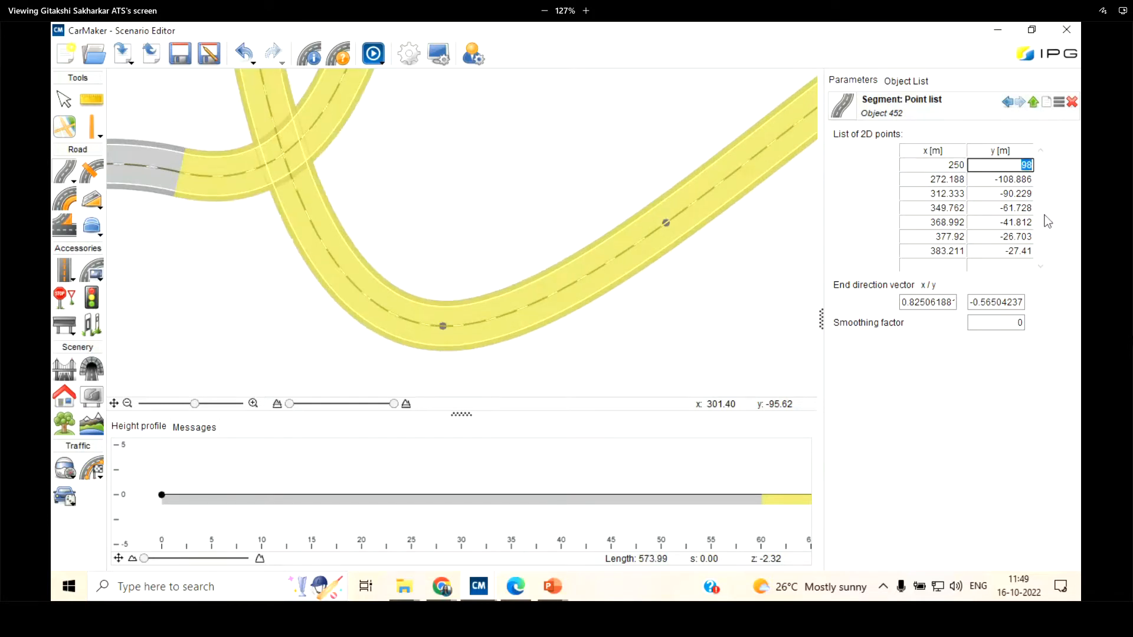
Undo all coordinate changes made to the point-list segment since it was added
scroll(366, 304, down, 2)
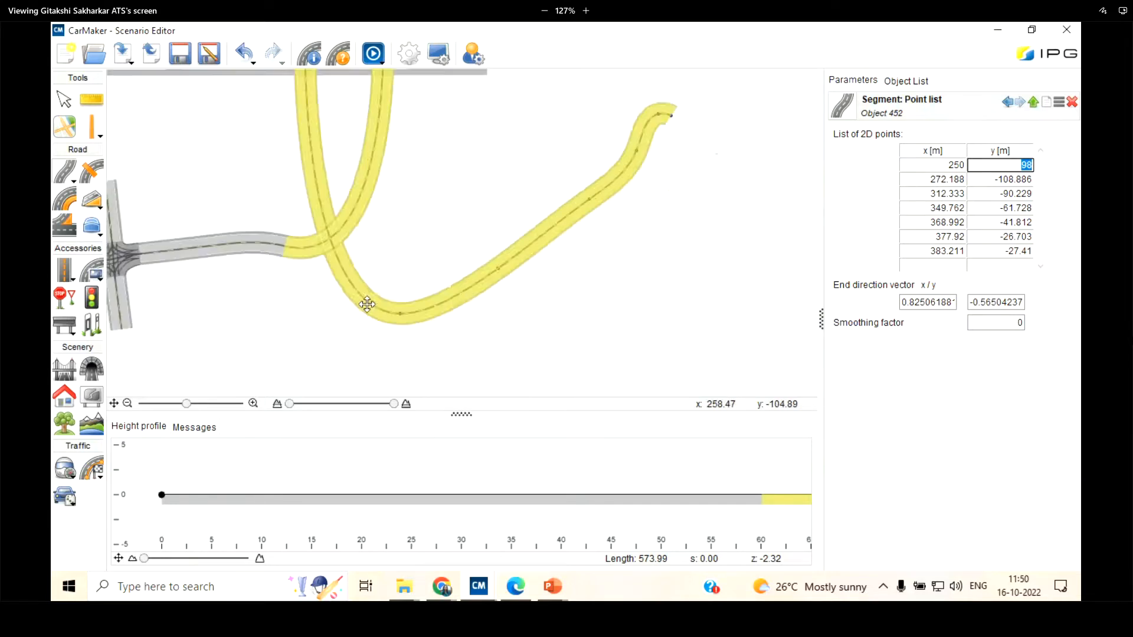
scroll(366, 304, down, 1)
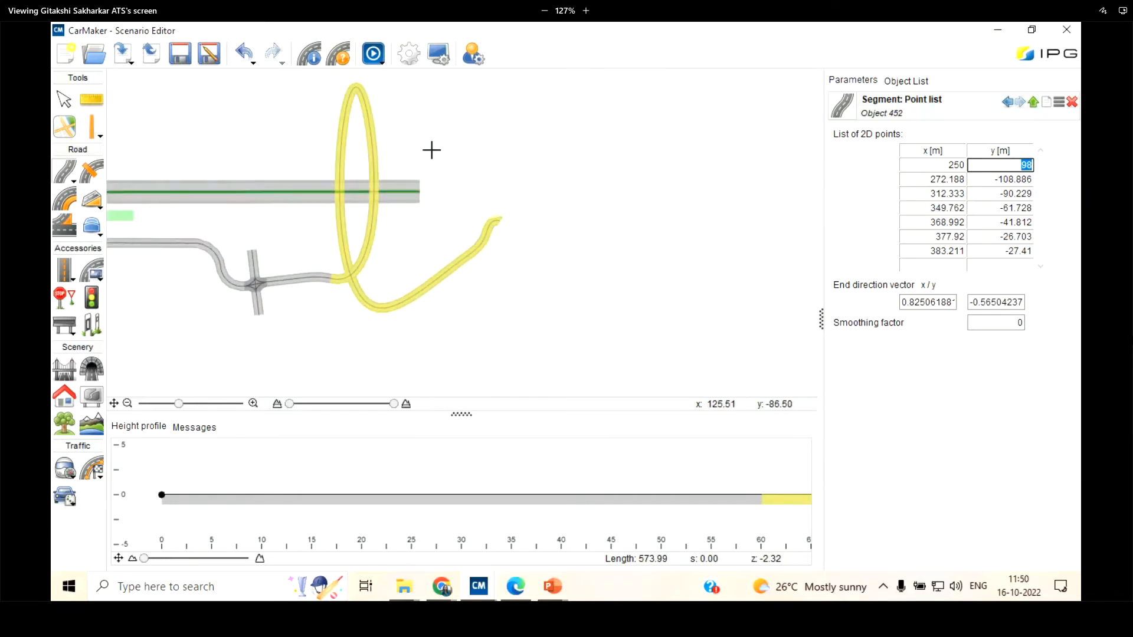
click(249, 57)
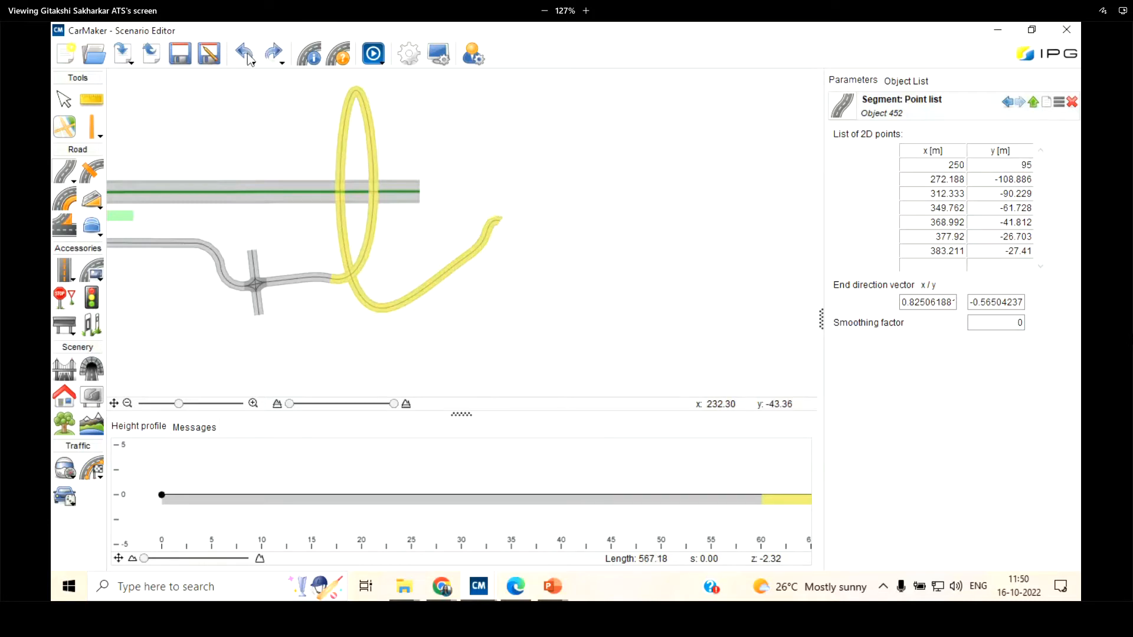
click(247, 57)
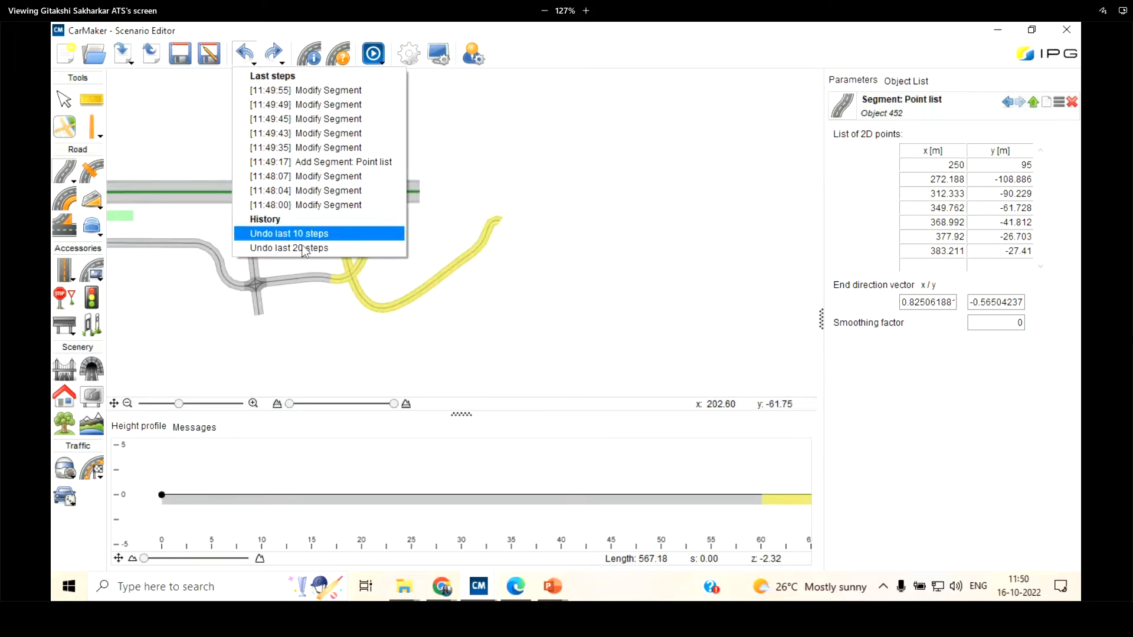
click(324, 147)
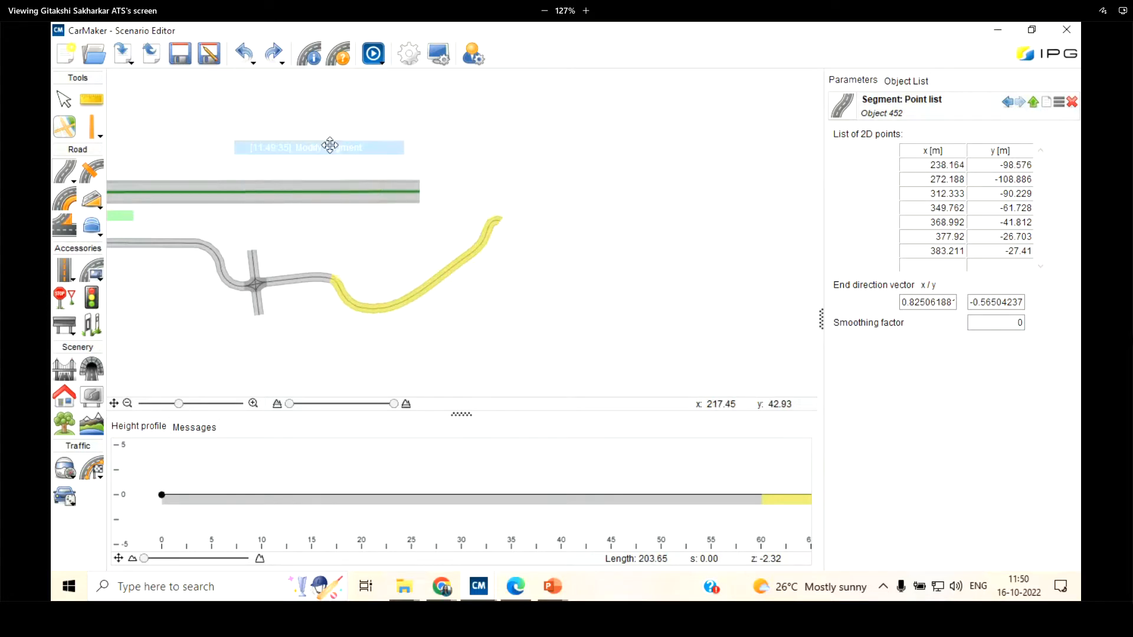
scroll(306, 274, up, 3)
scroll(366, 316, up, 3)
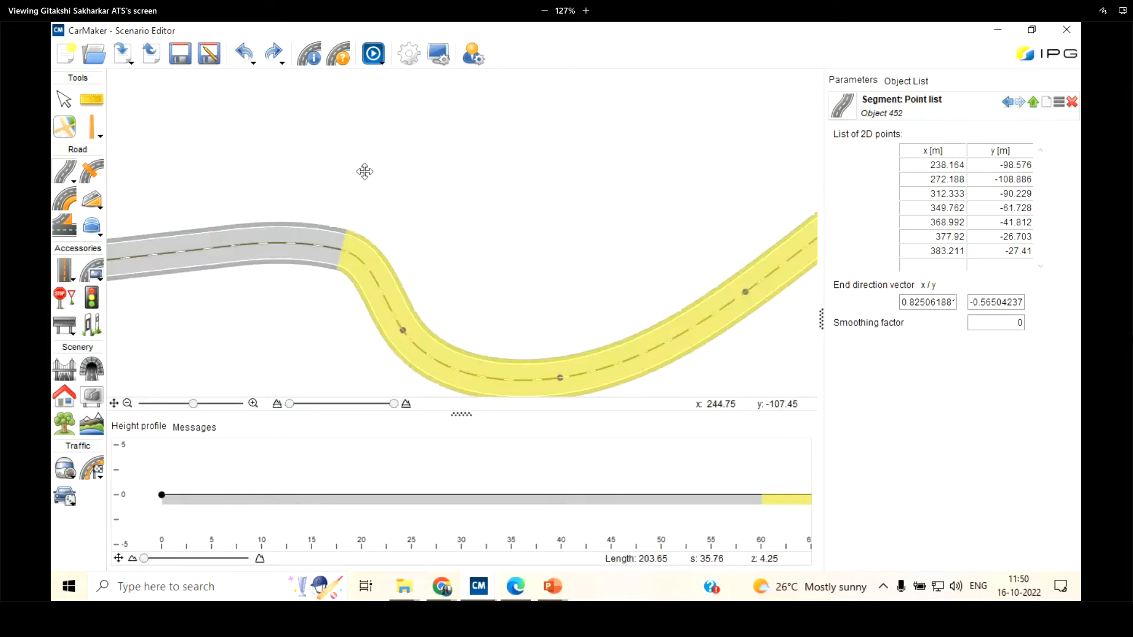
scroll(364, 172, down, 3)
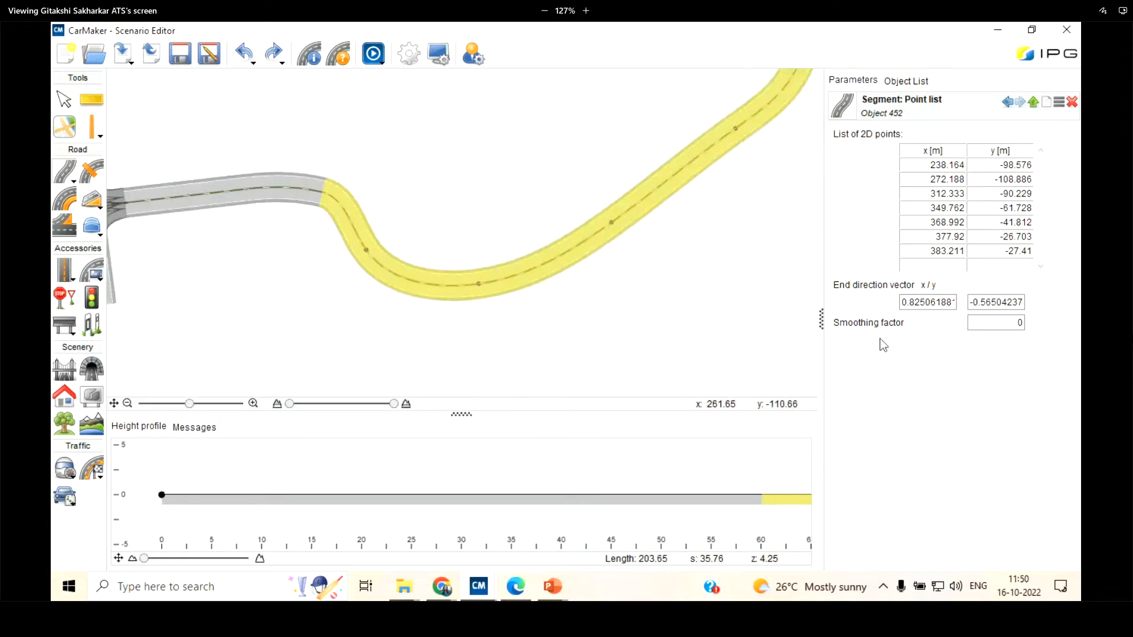
Choose File as the road segment type to add
scroll(275, 264, down, 3)
click(71, 180)
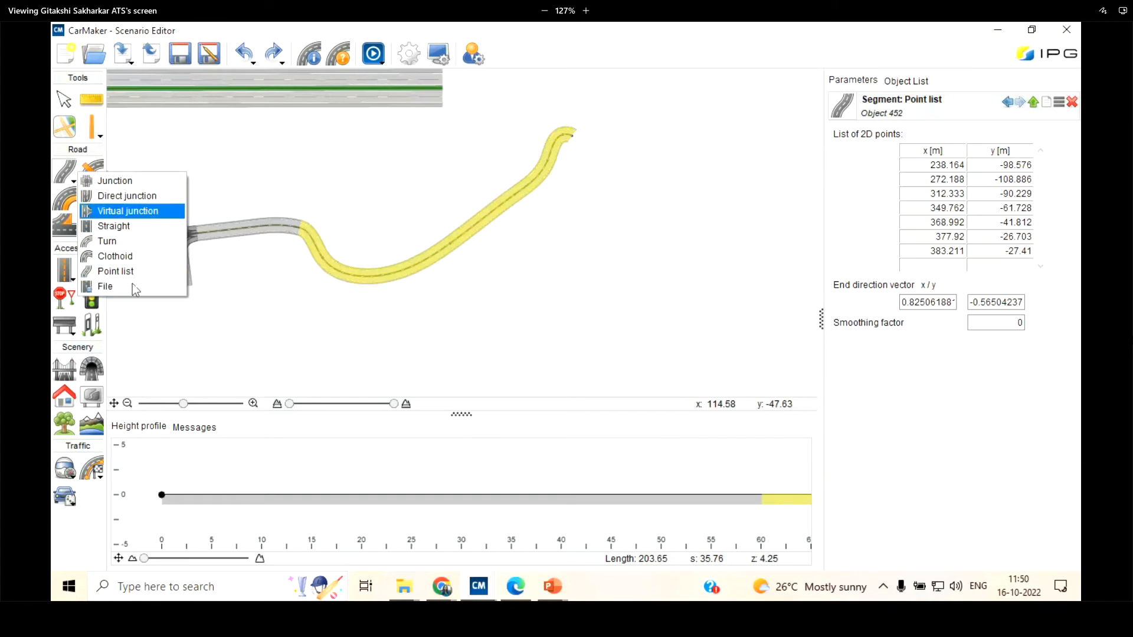
click(100, 286)
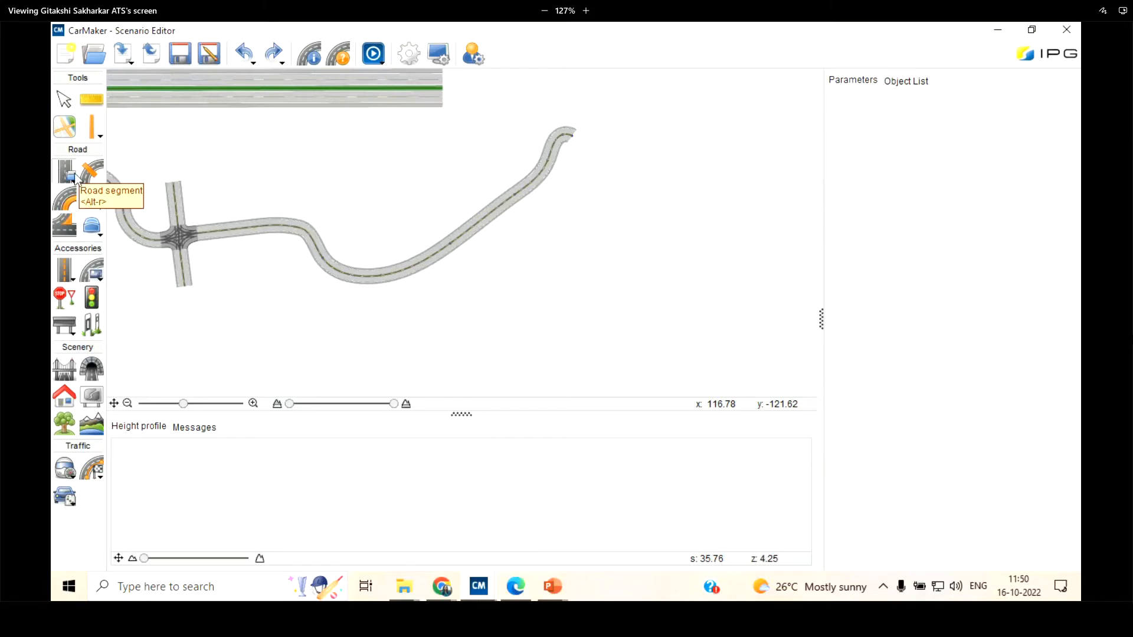
click(75, 178)
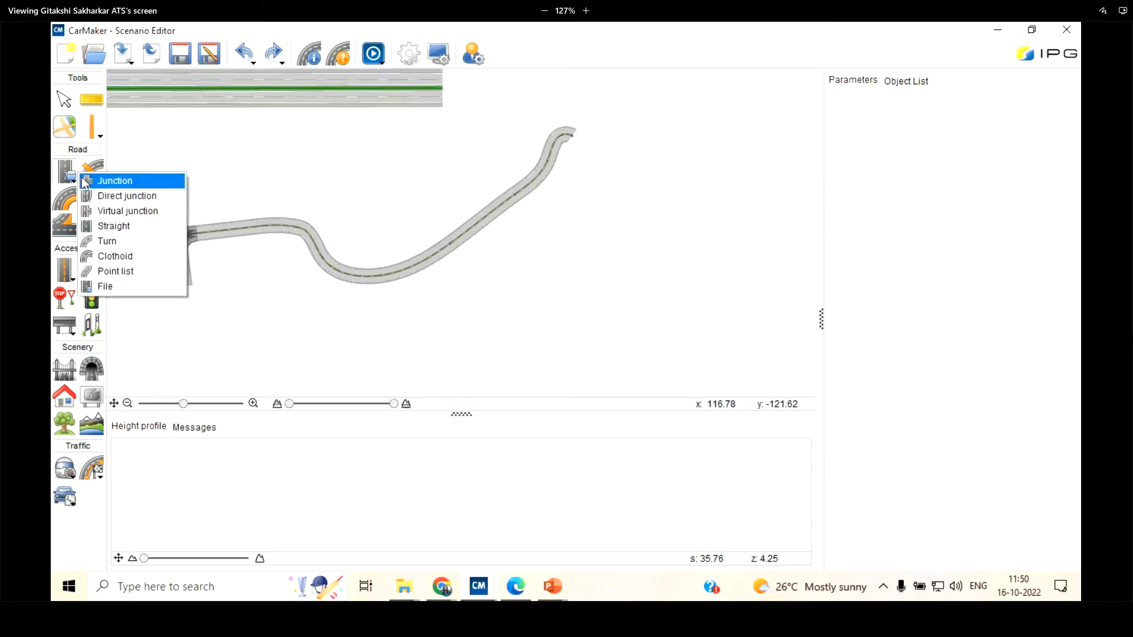
click(100, 288)
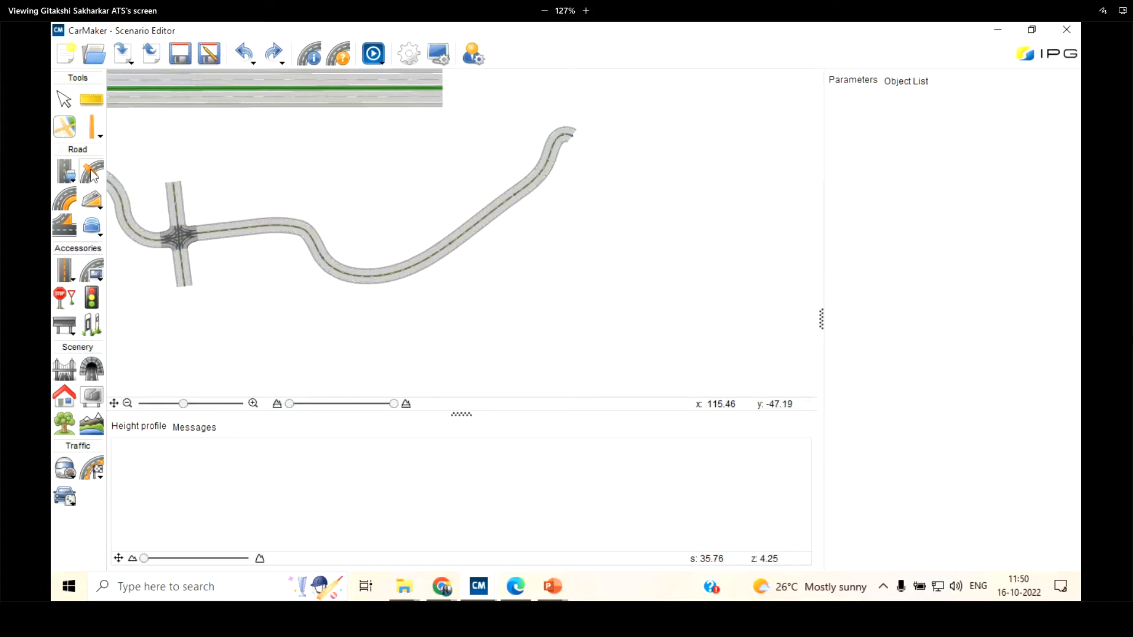
Split the two-lane road before the junction into three lane sections, dividing it about 19.8 m and 61.6 m from its start
scroll(431, 182, down, 4)
scroll(283, 215, up, 6)
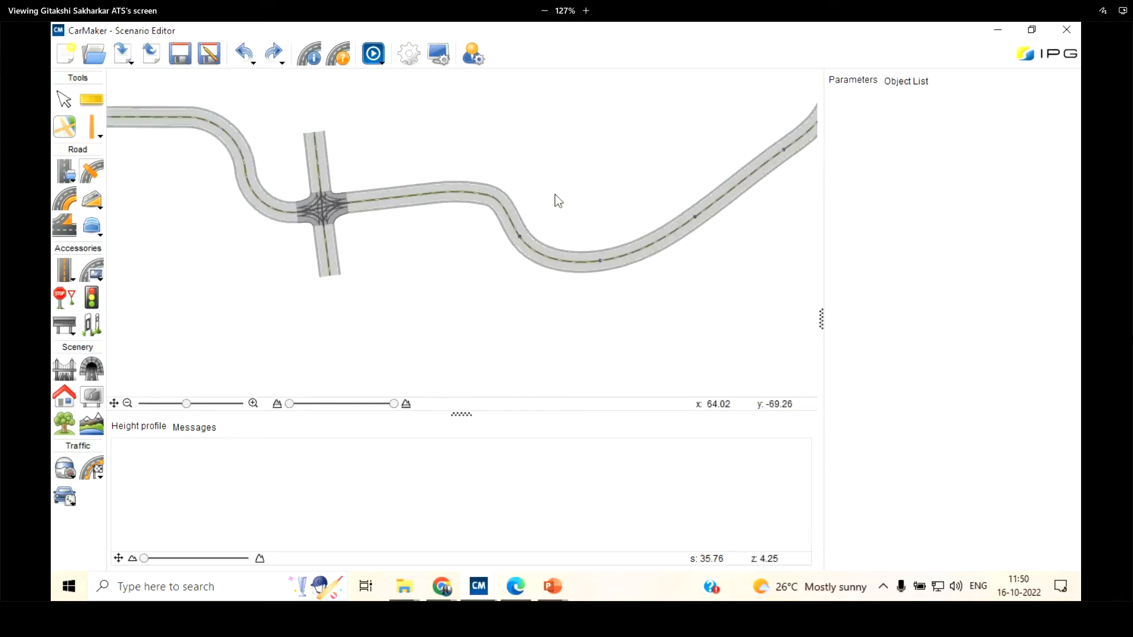
scroll(554, 194, down, 3)
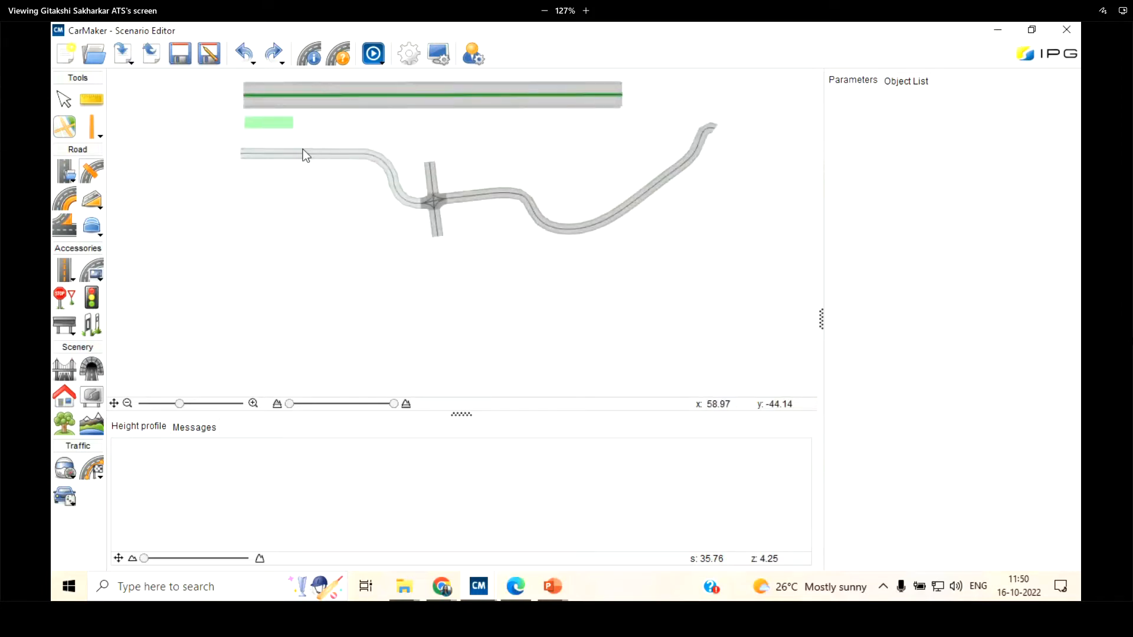
scroll(289, 155, up, 5)
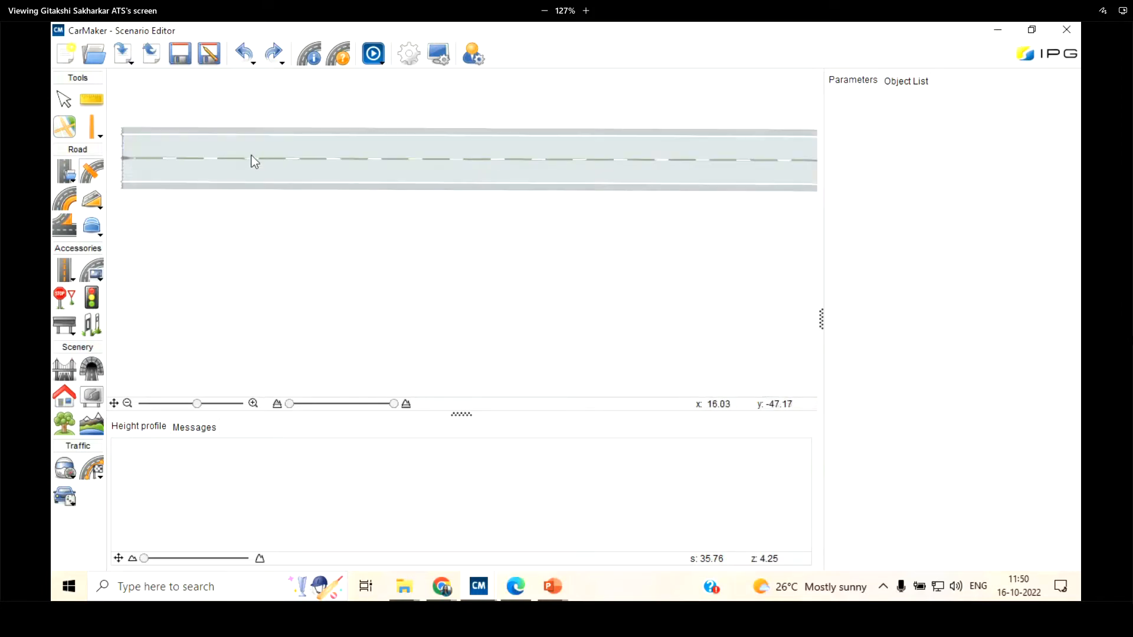
click(259, 158)
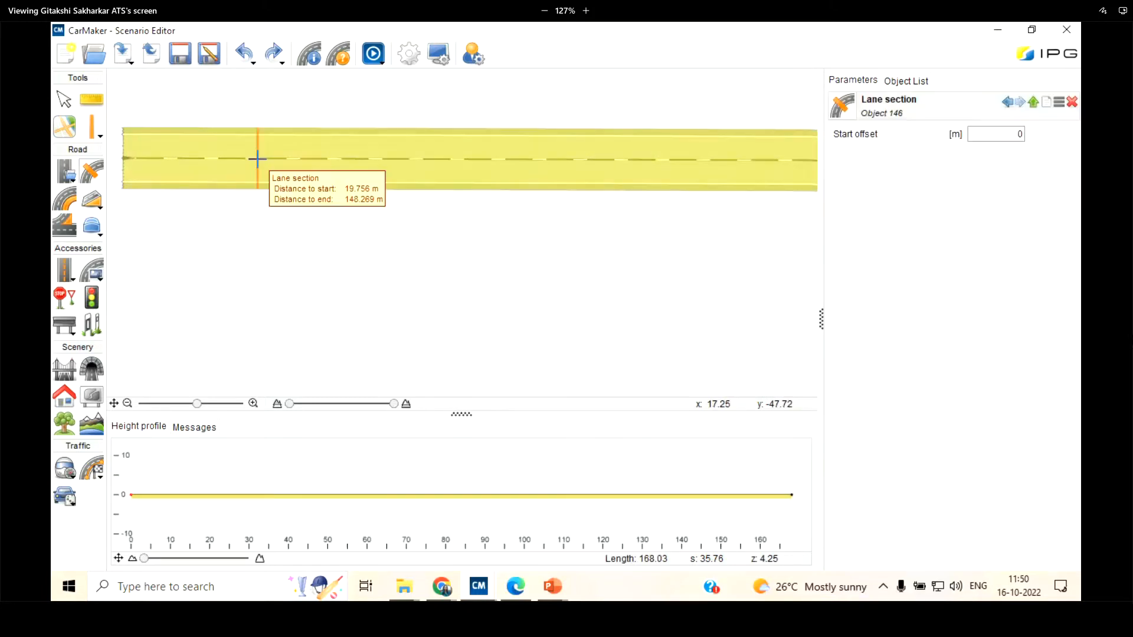
click(543, 158)
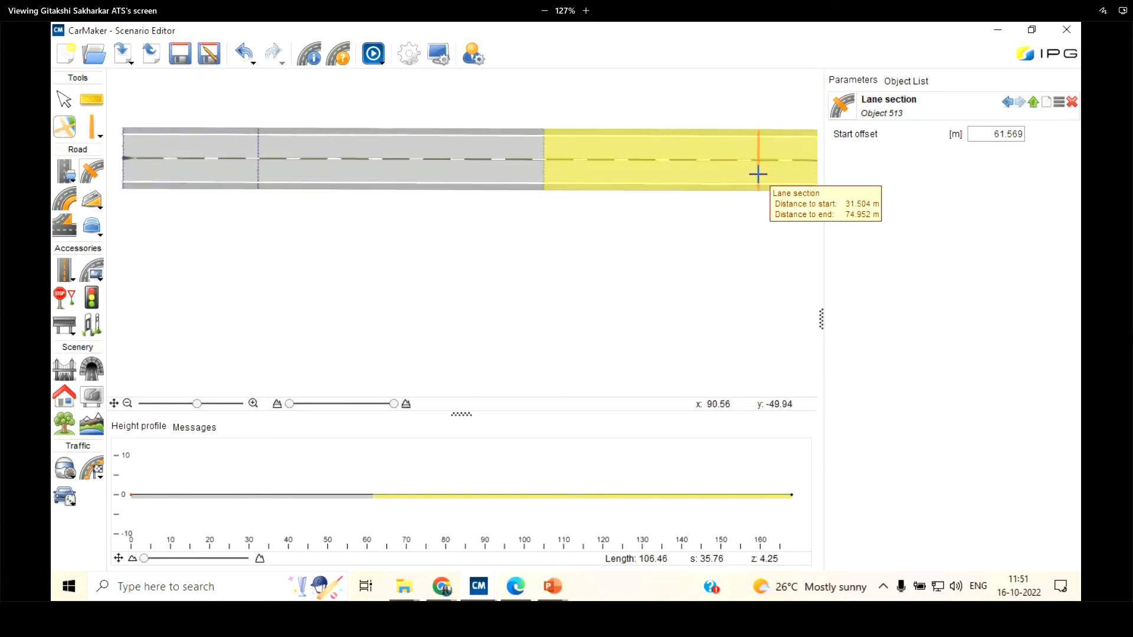
scroll(289, 278, down, 3)
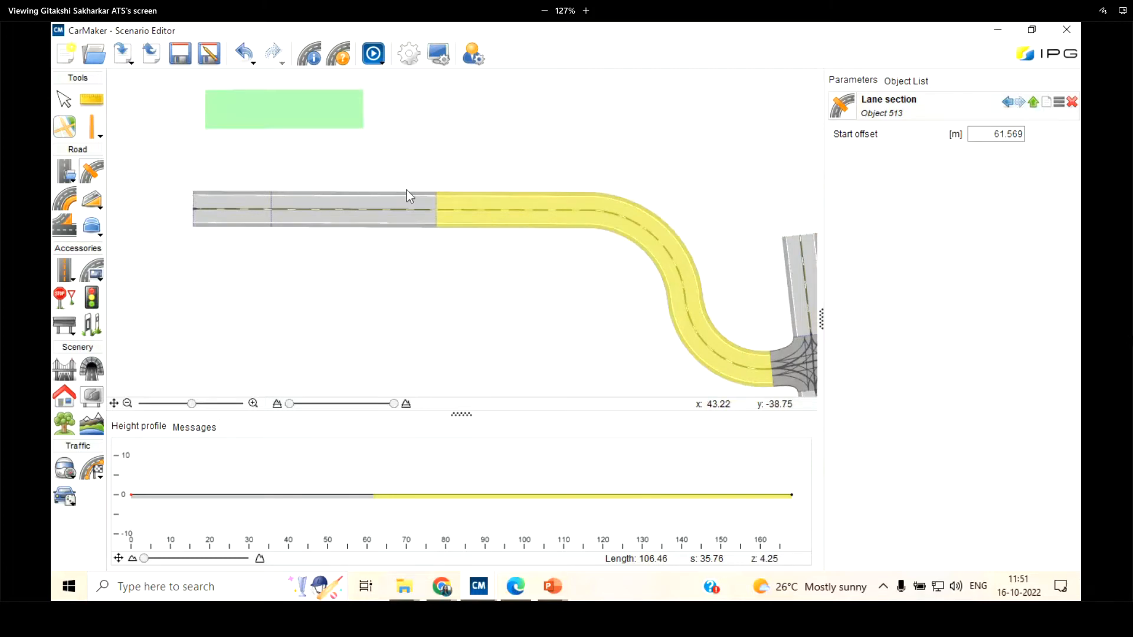
Add an extra 3.5 m wide driving lane on each side of the centre line within the middle lane section
click(223, 183)
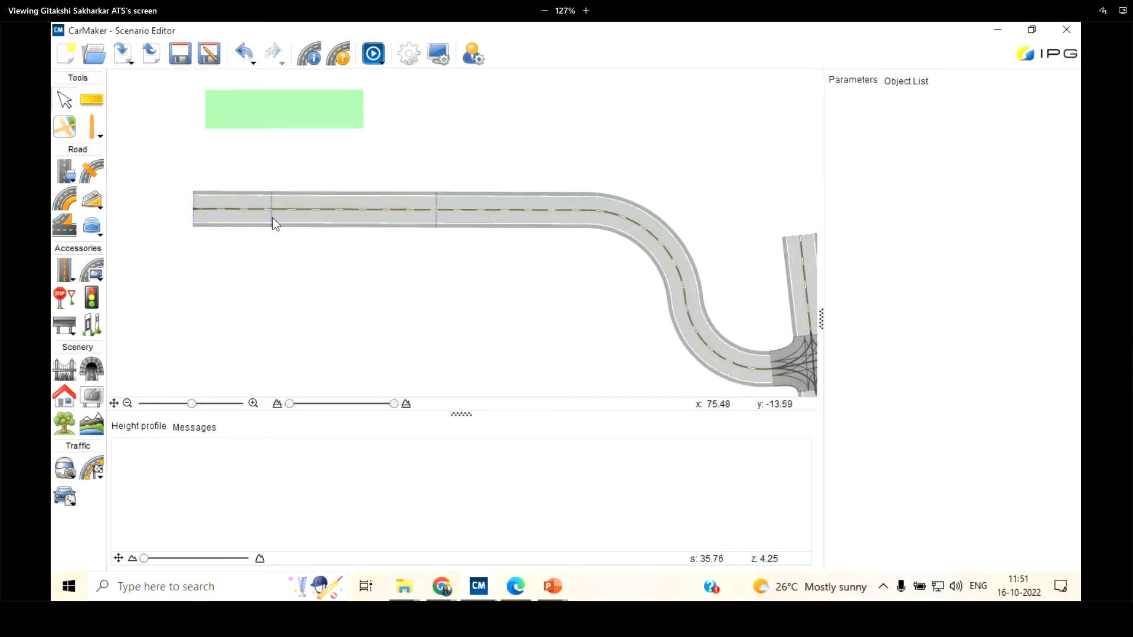
scroll(271, 217, up, 3)
click(354, 201)
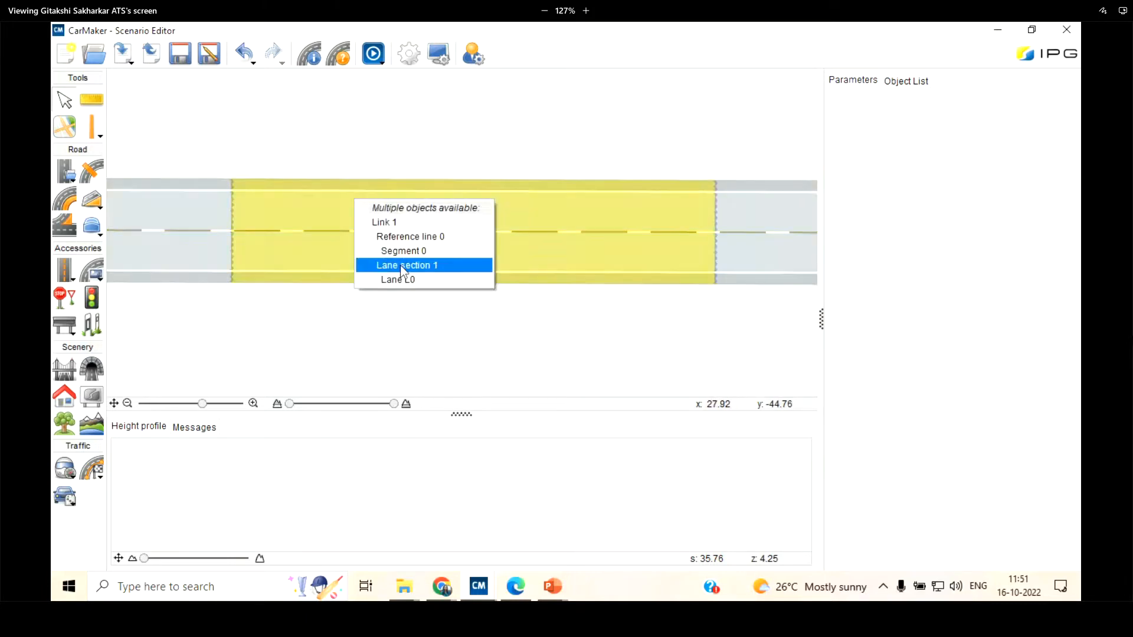
click(403, 271)
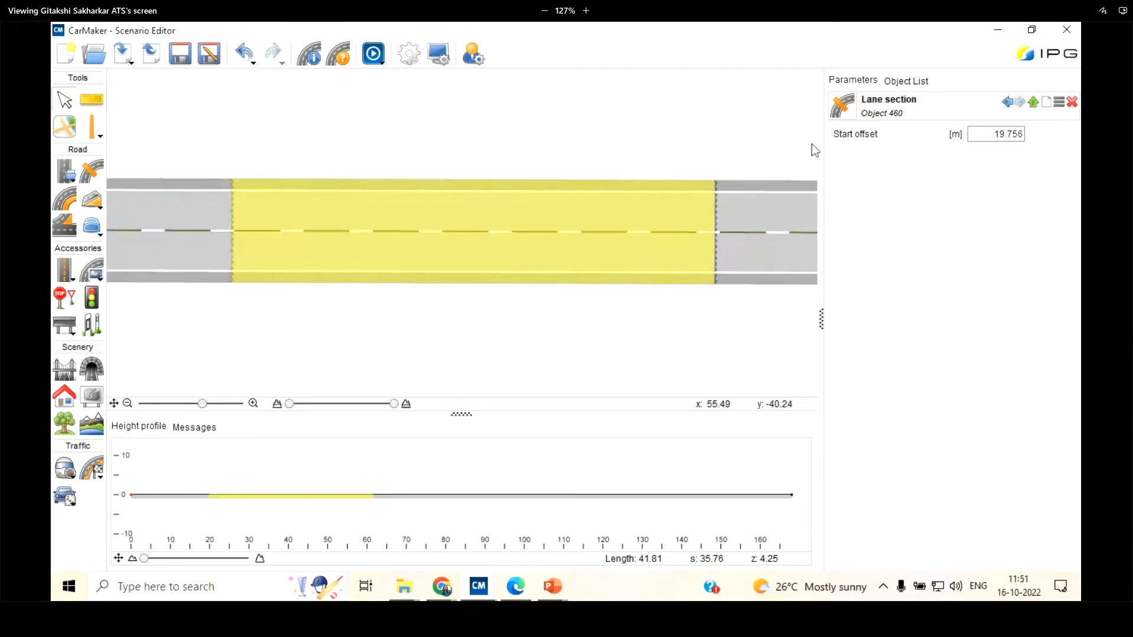
click(69, 203)
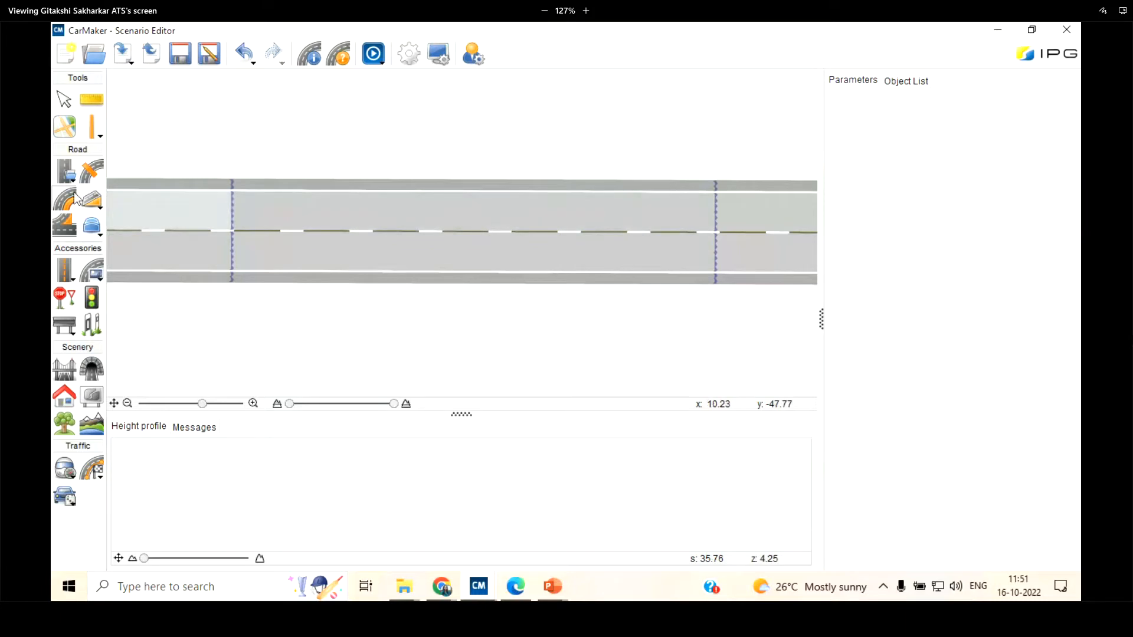
click(409, 222)
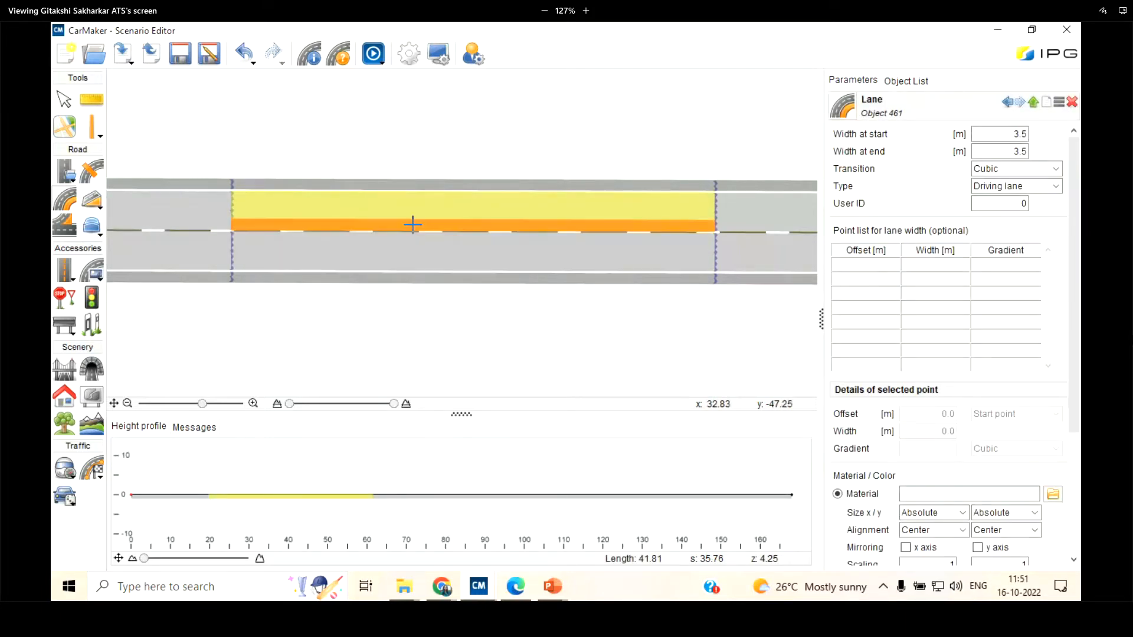
click(413, 224)
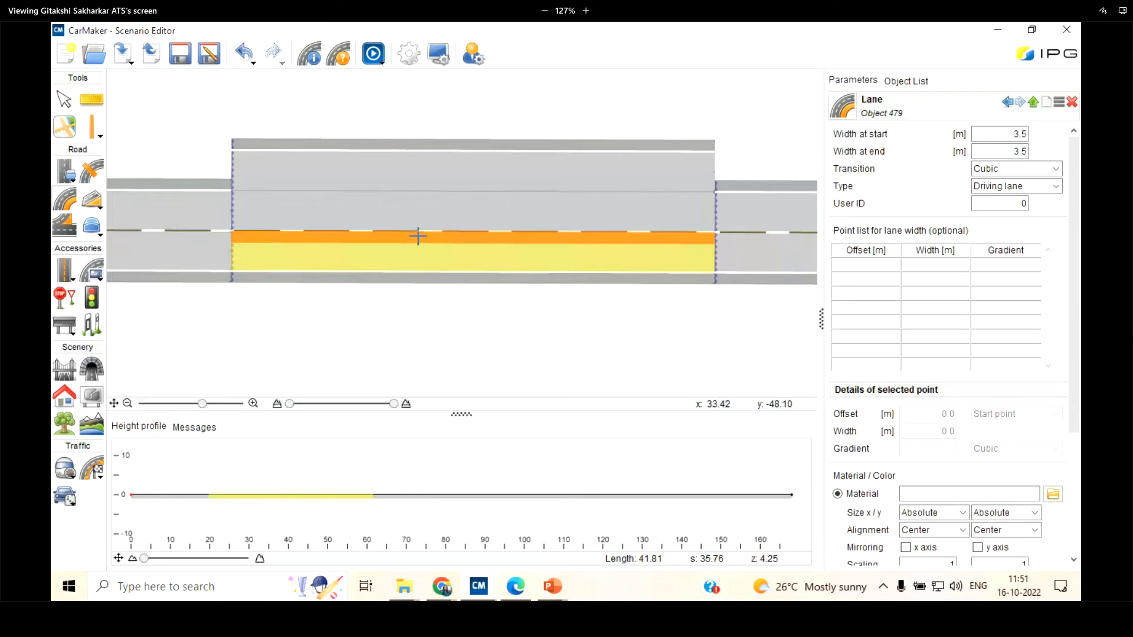
click(417, 236)
scroll(419, 242, down, 3)
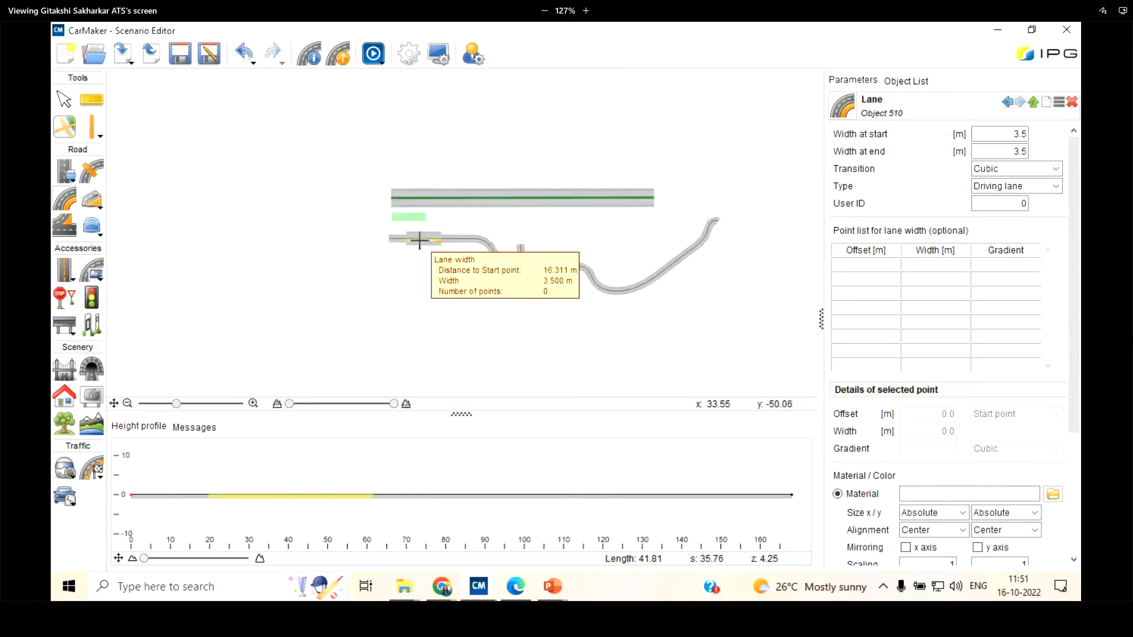
scroll(420, 240, up, 3)
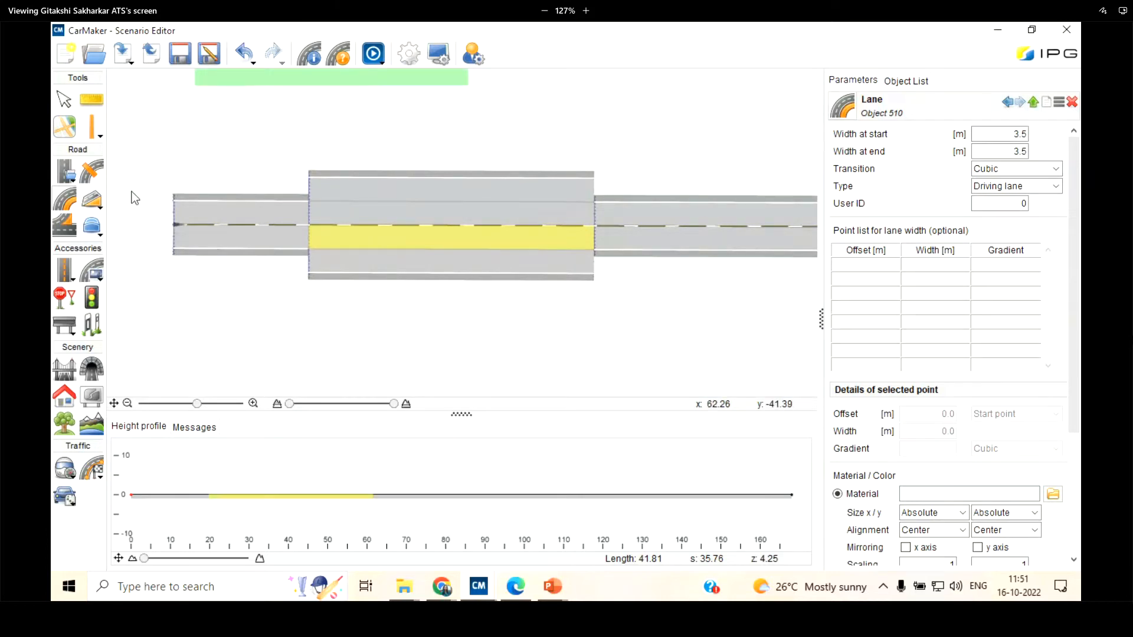
click(59, 98)
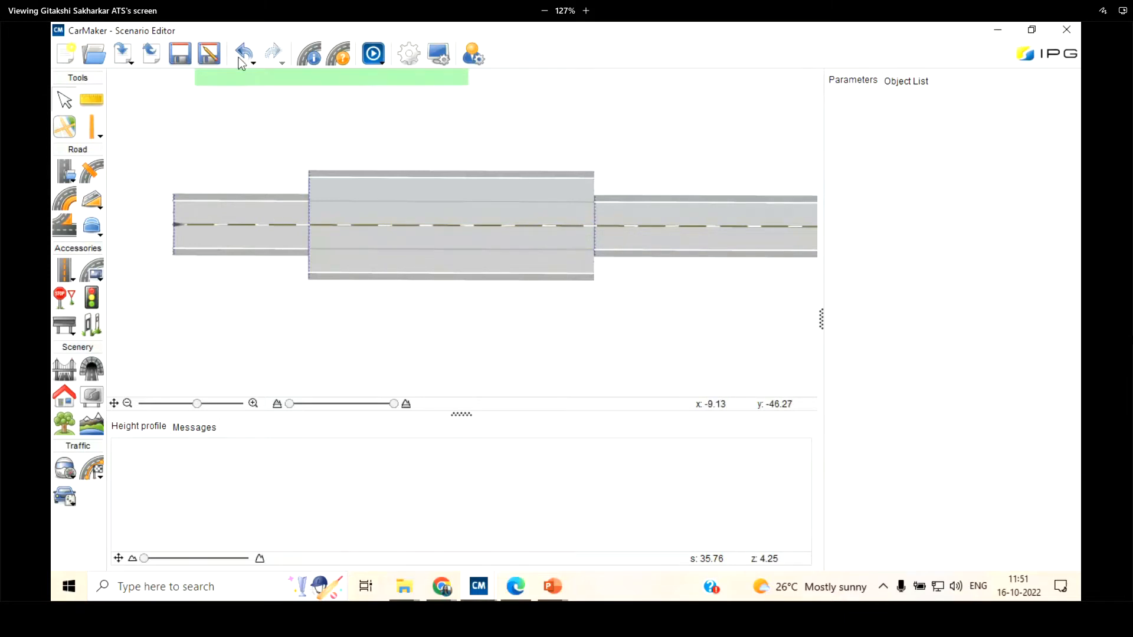
Undo the extra lanes and the lane section splits on the road before the junction
scroll(320, 250, down, 2)
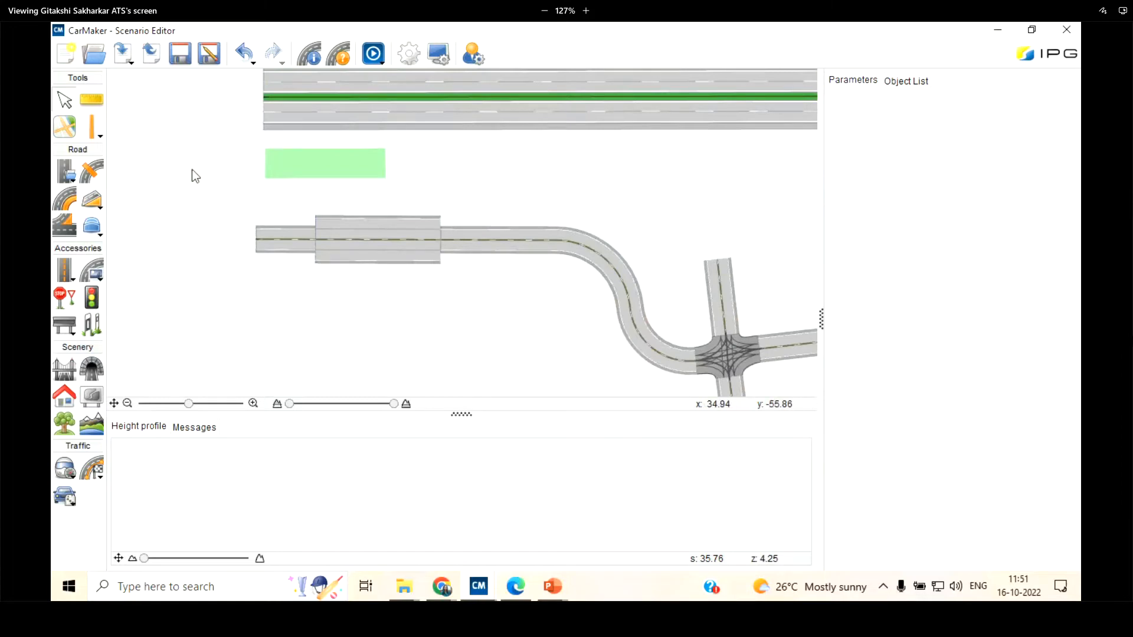
click(240, 51)
click(242, 53)
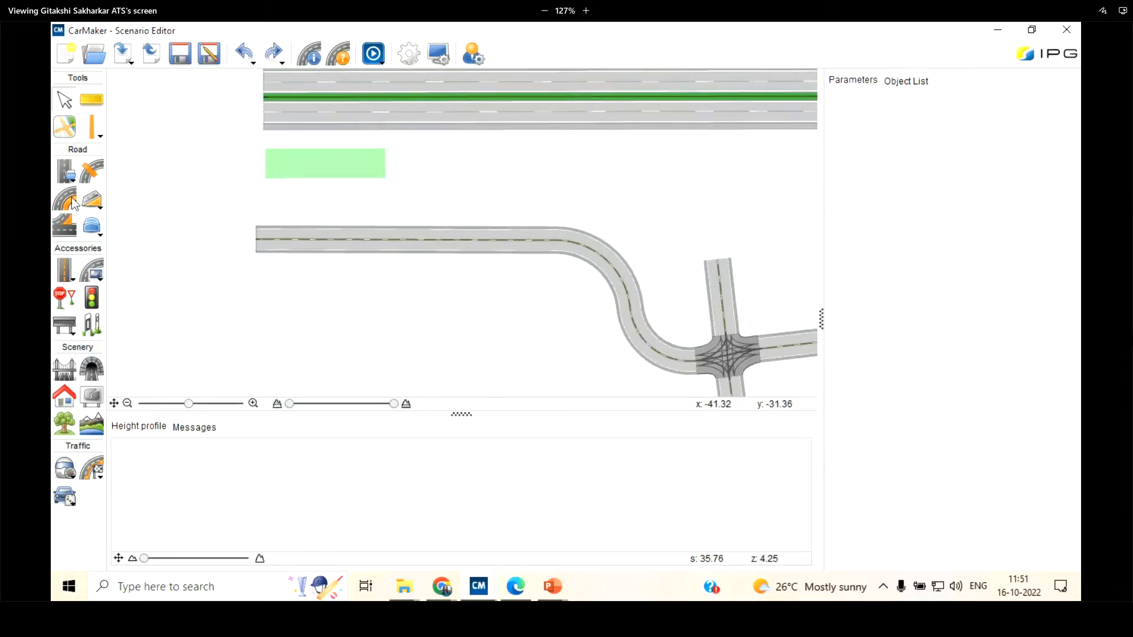
Add a 3.5 m wide driving lane on each side of the centre line along the whole unsplit road before the junction
scroll(346, 232, up, 2)
click(346, 231)
click(345, 250)
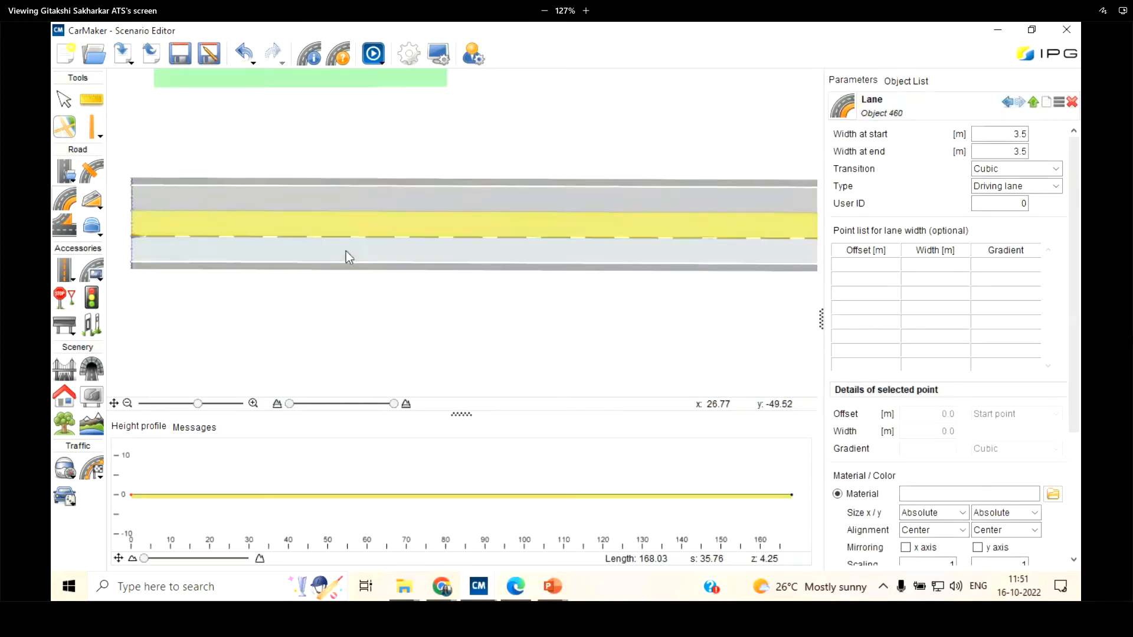
scroll(319, 186, down, 3)
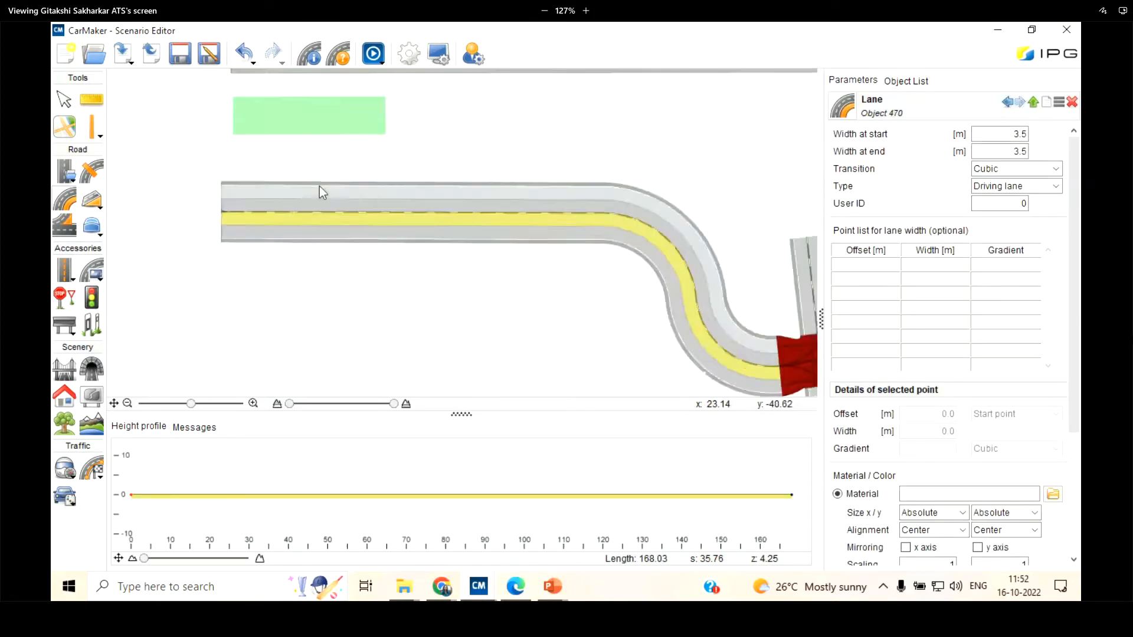
scroll(596, 296, up, 1)
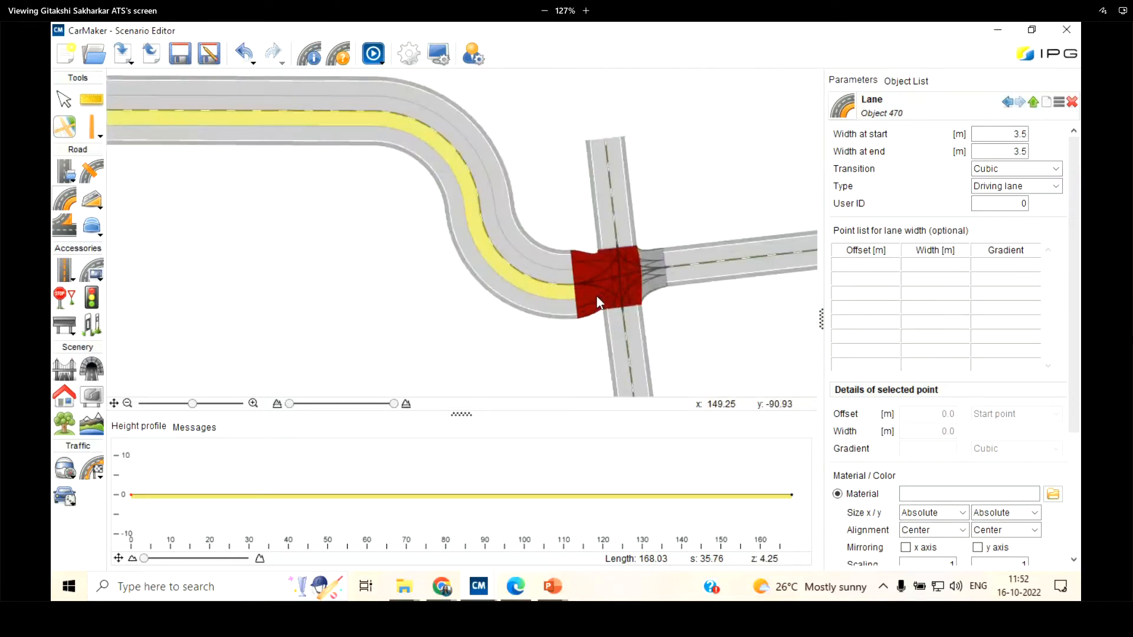
scroll(597, 296, down, 1)
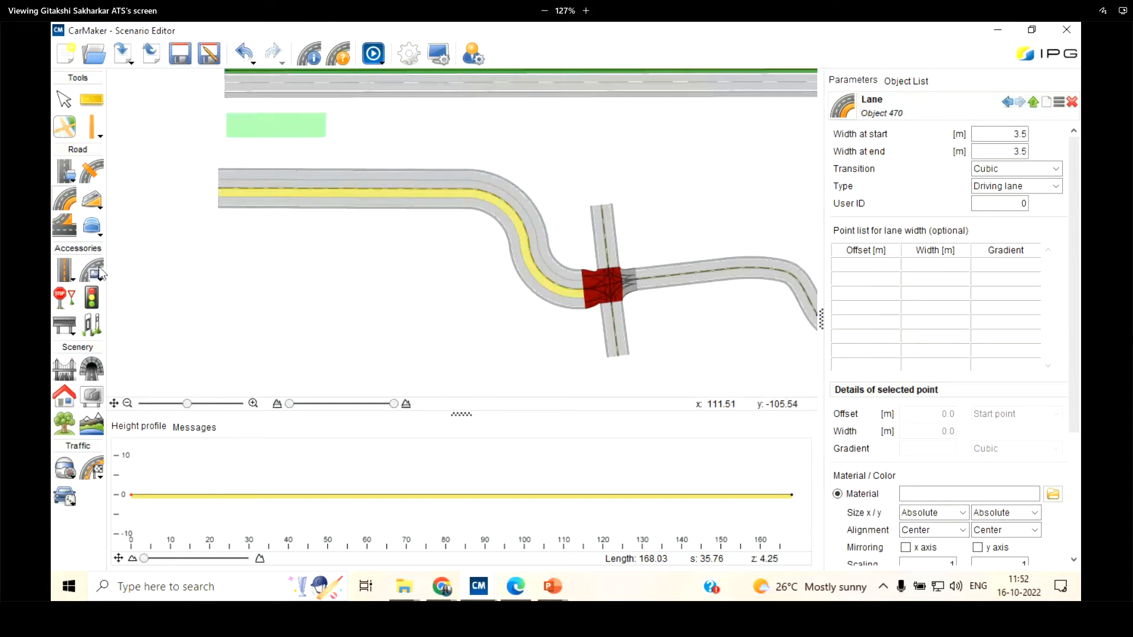
Place a FamilyHouse_00_1 building beside the junction's upper arm, about 12.7 m from its start and 16.1 m from the reference line
click(62, 430)
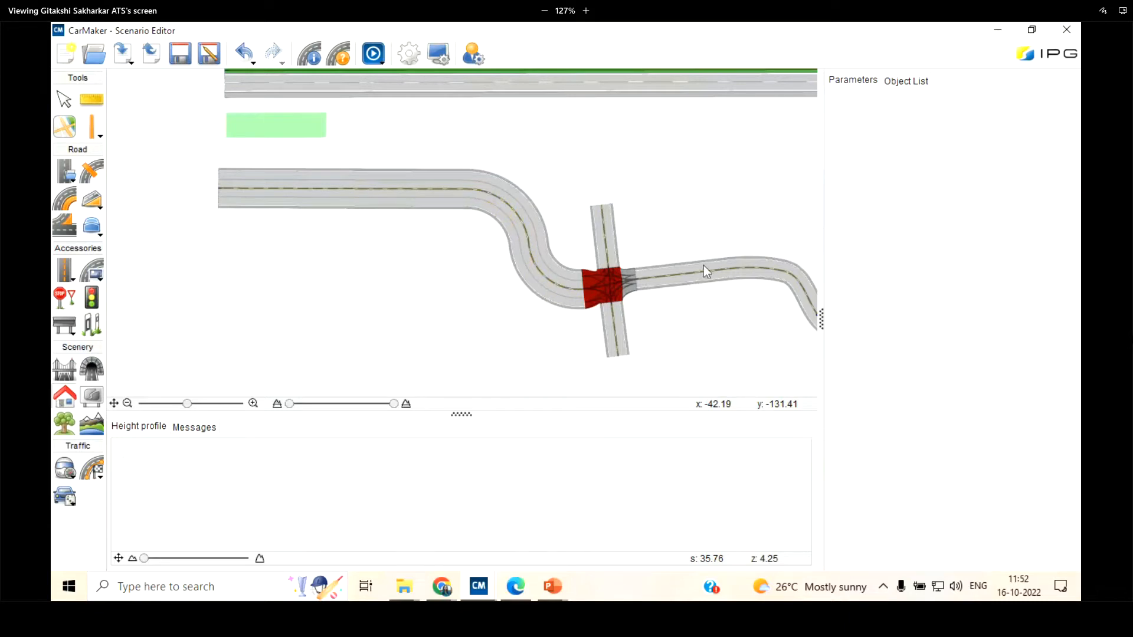
scroll(703, 266, up, 5)
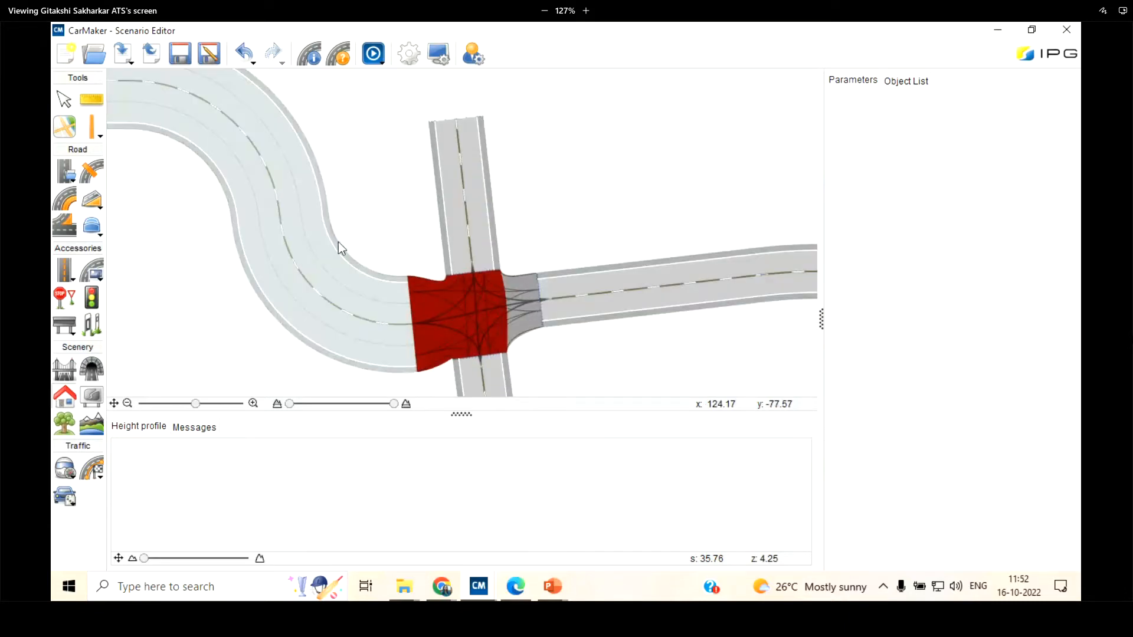
click(464, 192)
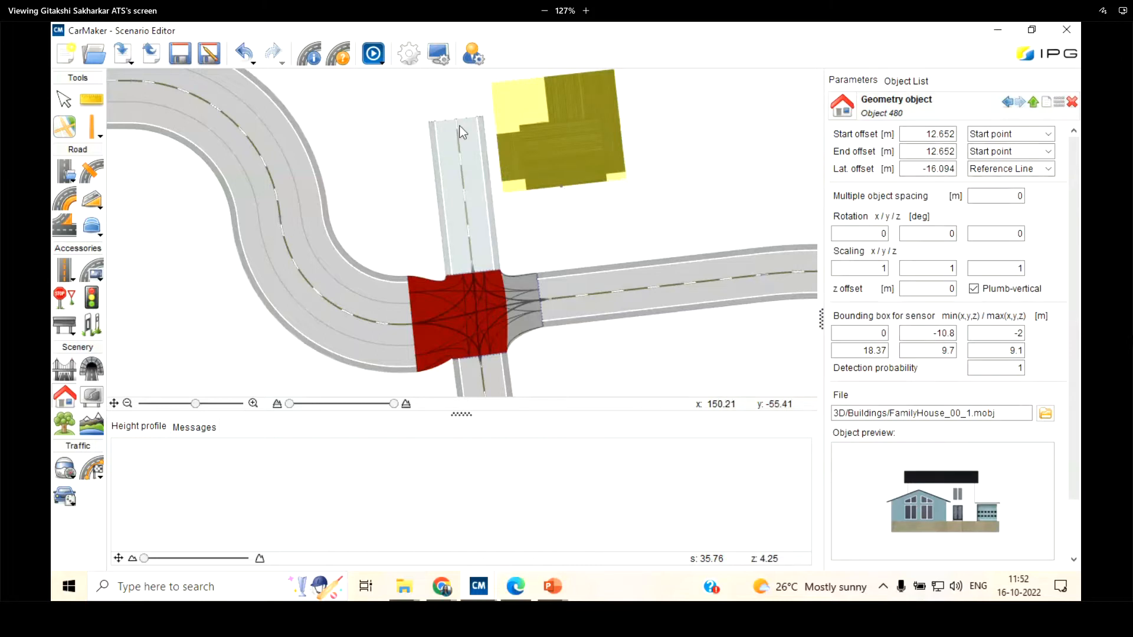
Show the object list and locate Link 2 and the house's geometry object under its reference line
click(917, 82)
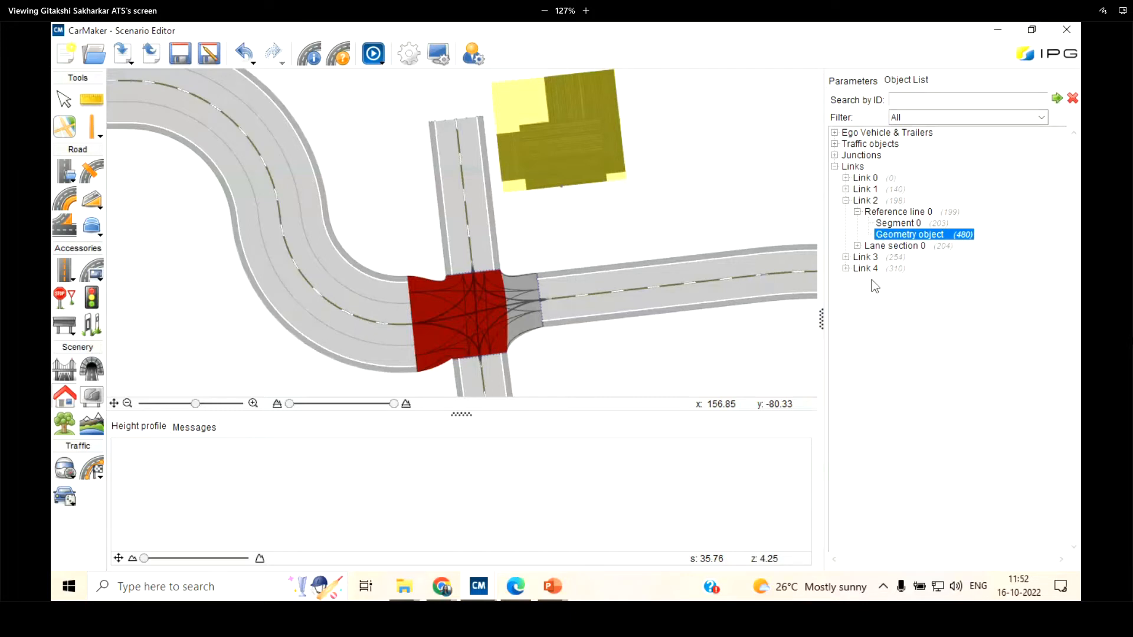
click(865, 201)
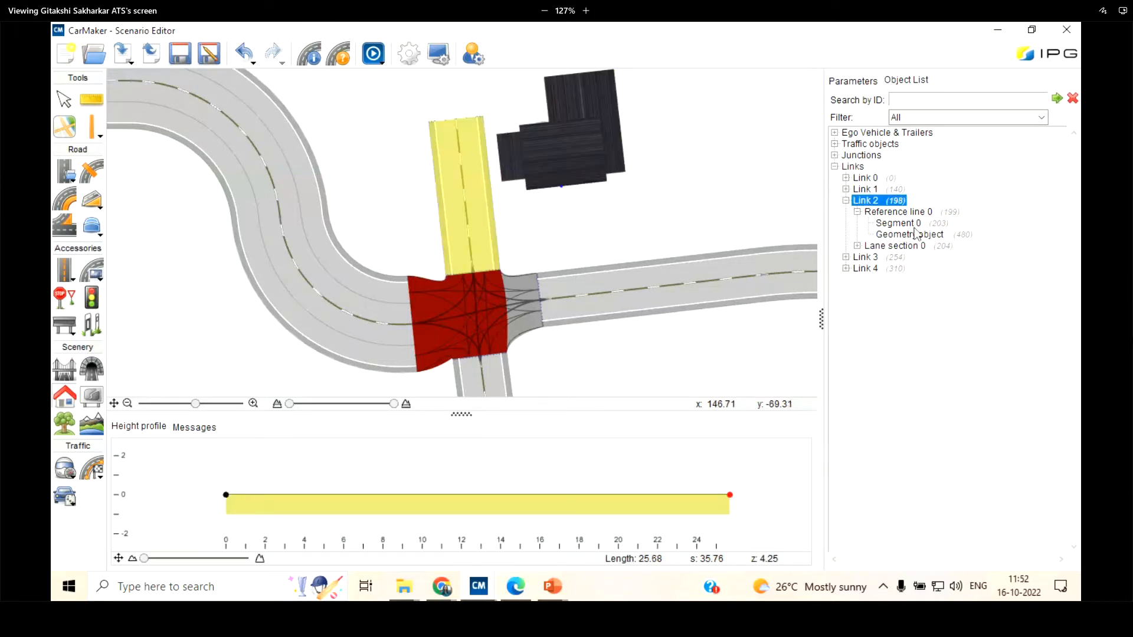
click(903, 236)
Place a second house below the curved road leaving the junction, about 18.7 m from its start and 14.5 m from the reference line
scroll(408, 119, down, 5)
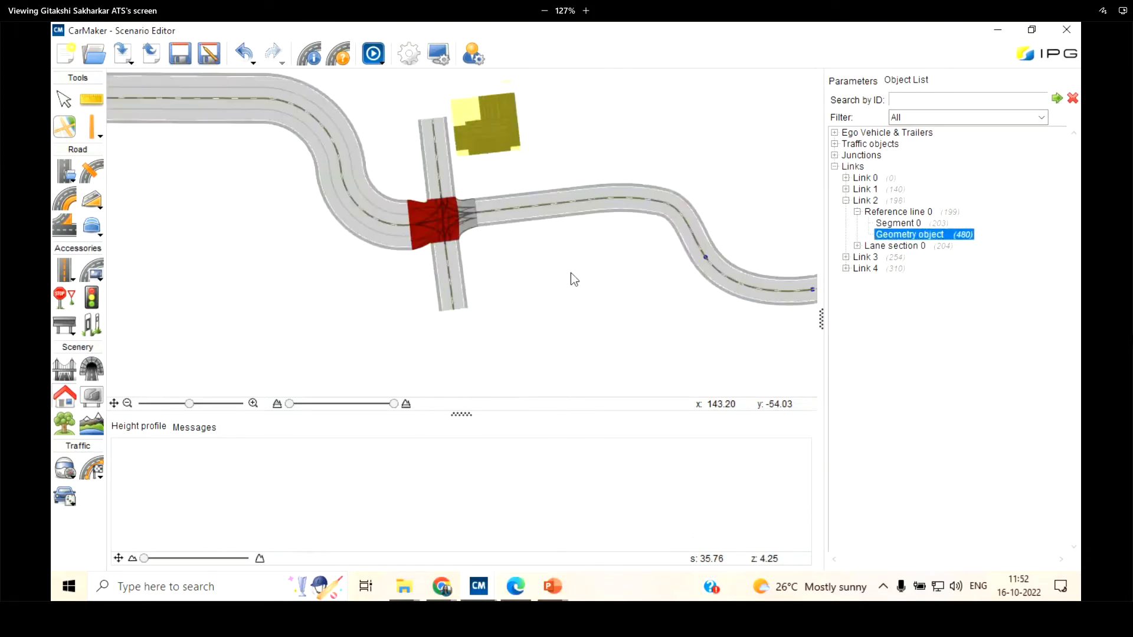
scroll(564, 269, up, 3)
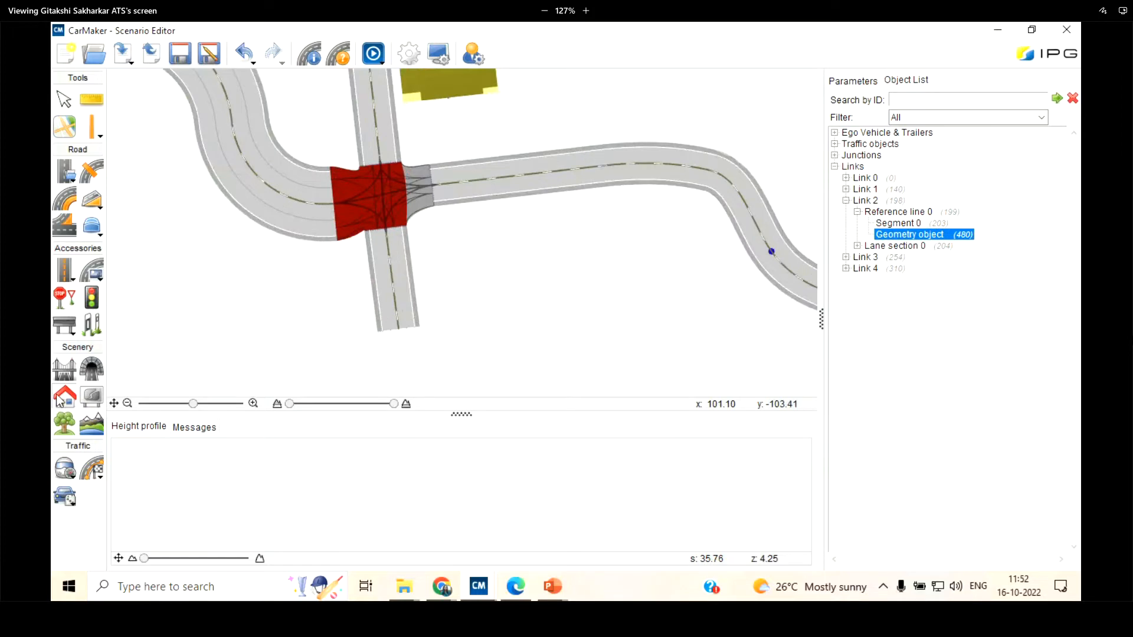
click(525, 175)
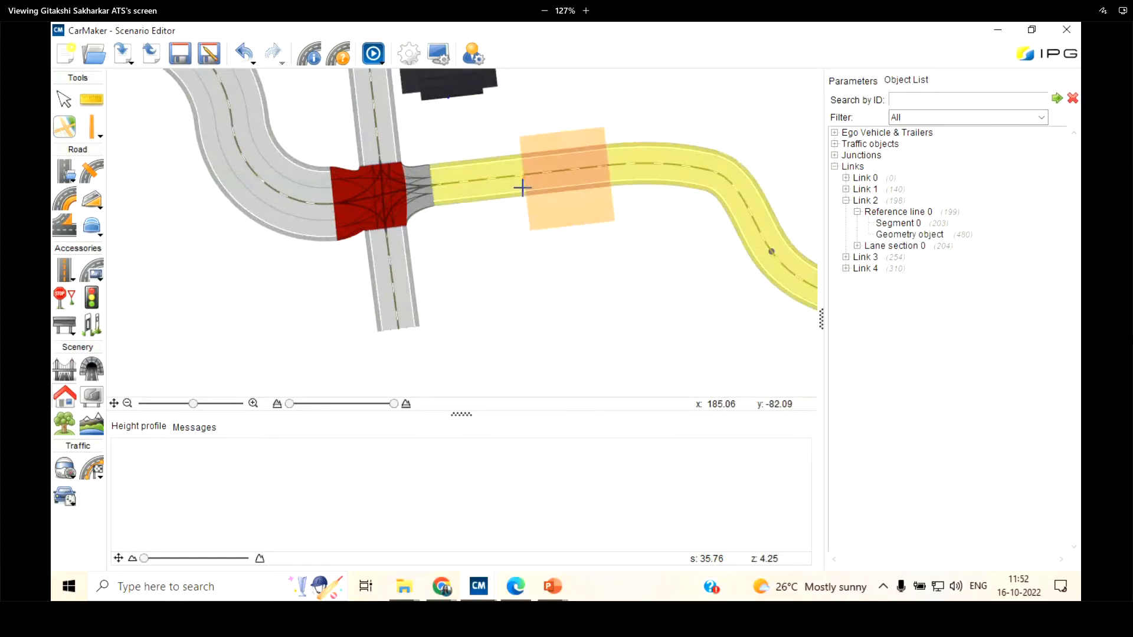
drag(523, 188, 520, 210)
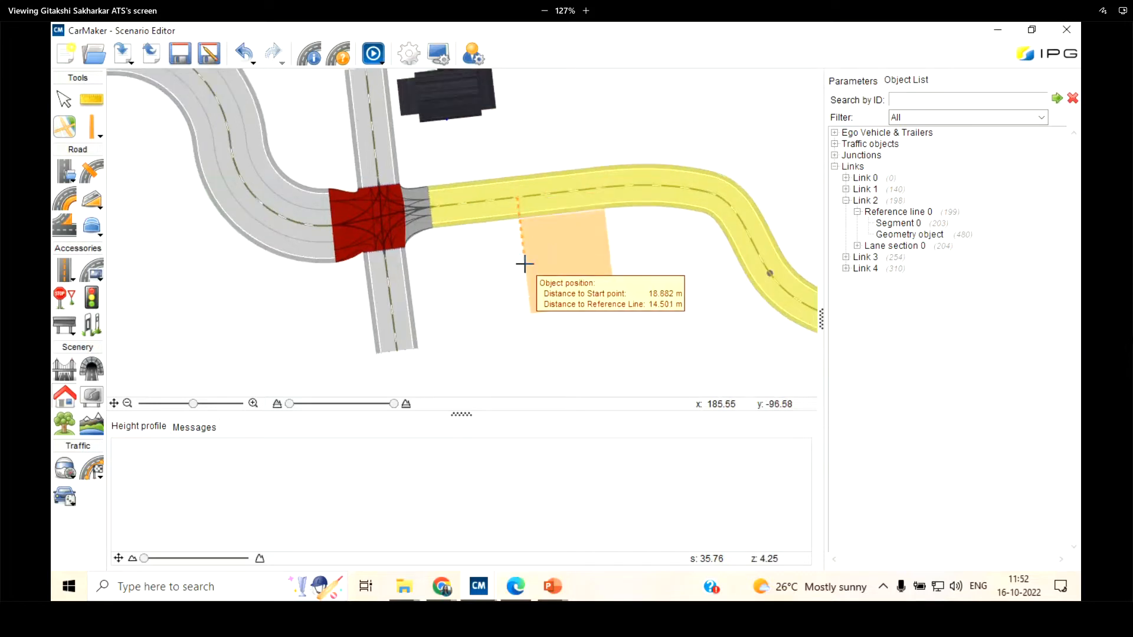
click(524, 264)
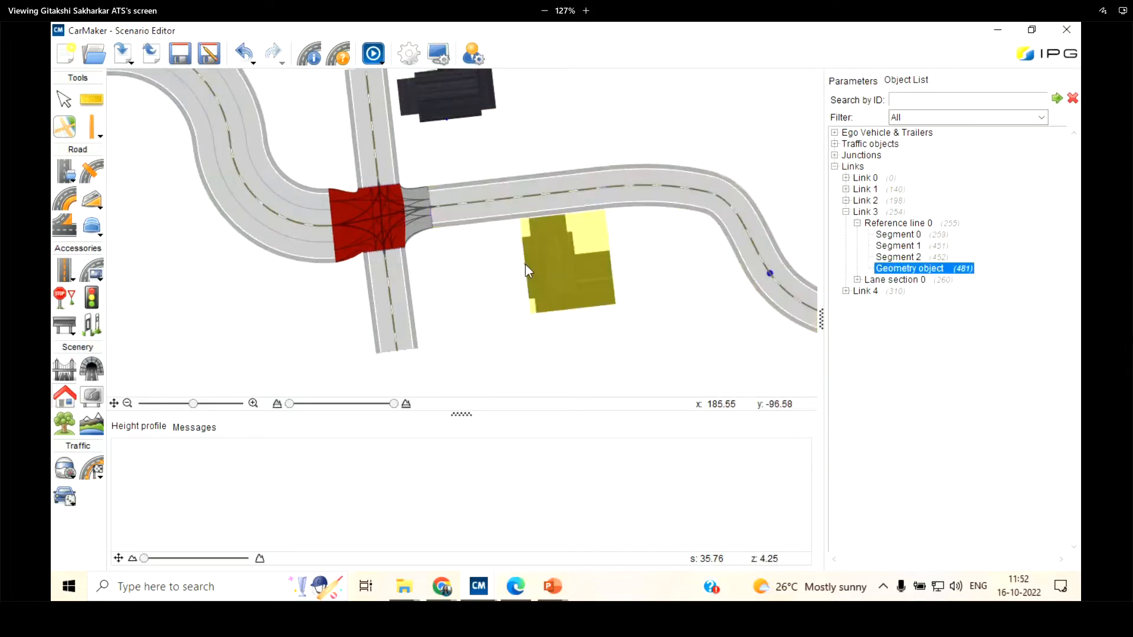
Expand Link 2 in the object list and select the house geometry objects under Link 2 and Link 3 in turn
click(865, 201)
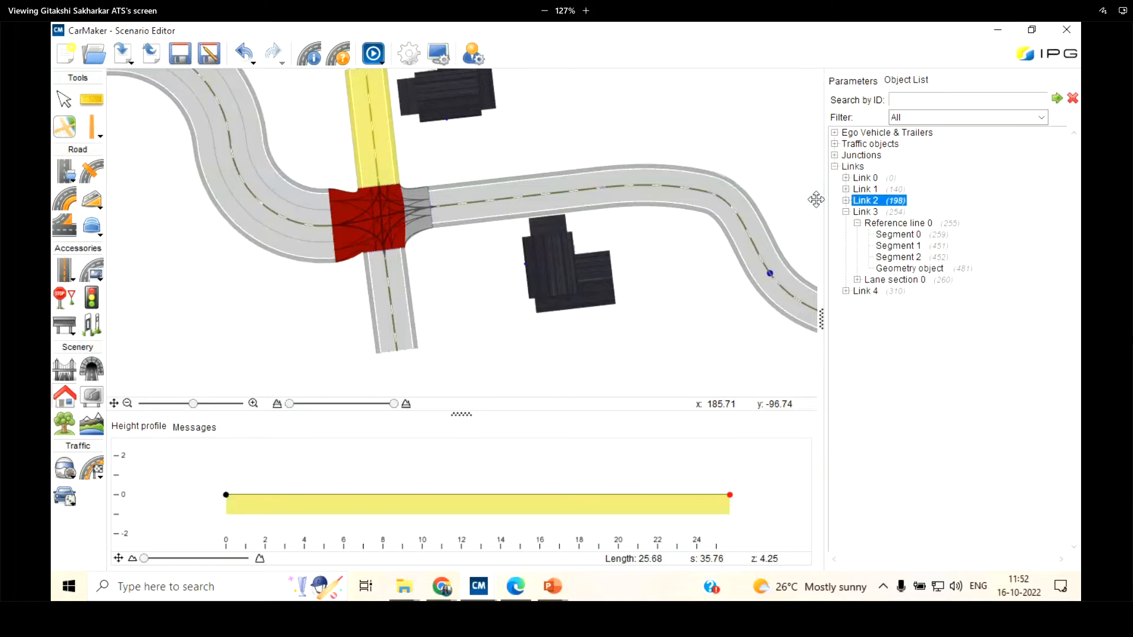
click(846, 200)
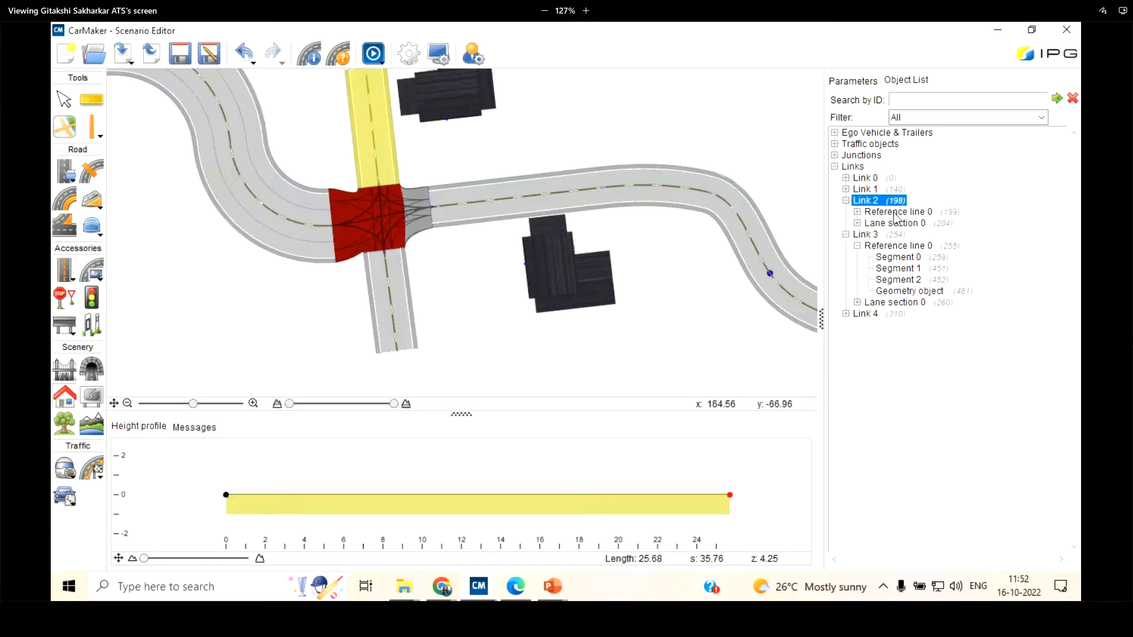
click(858, 212)
click(911, 236)
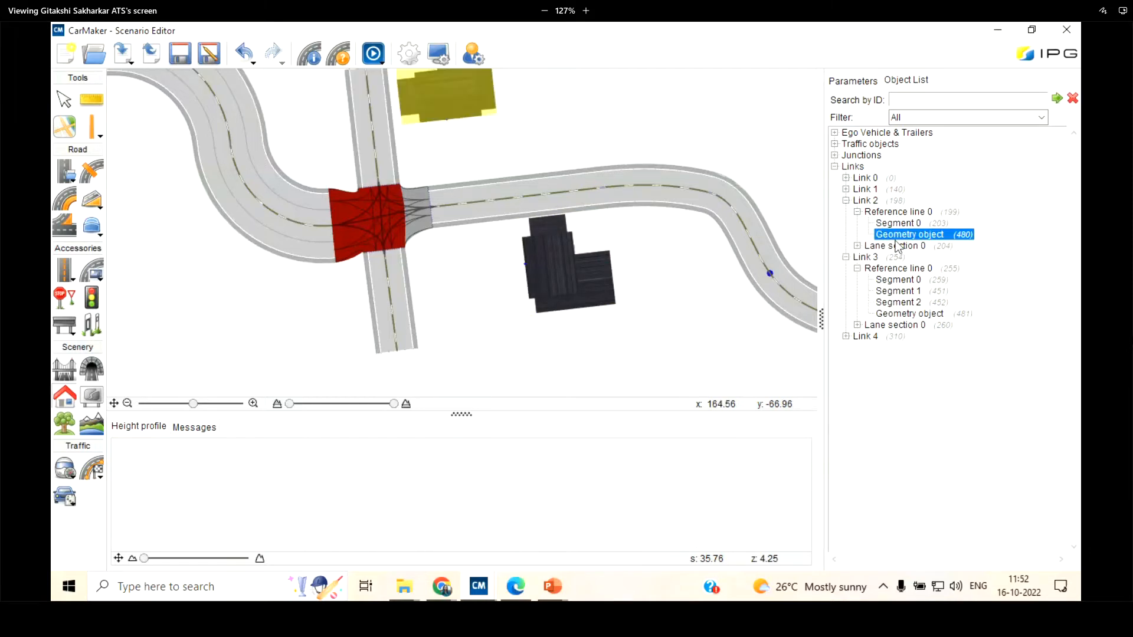
click(865, 258)
click(911, 313)
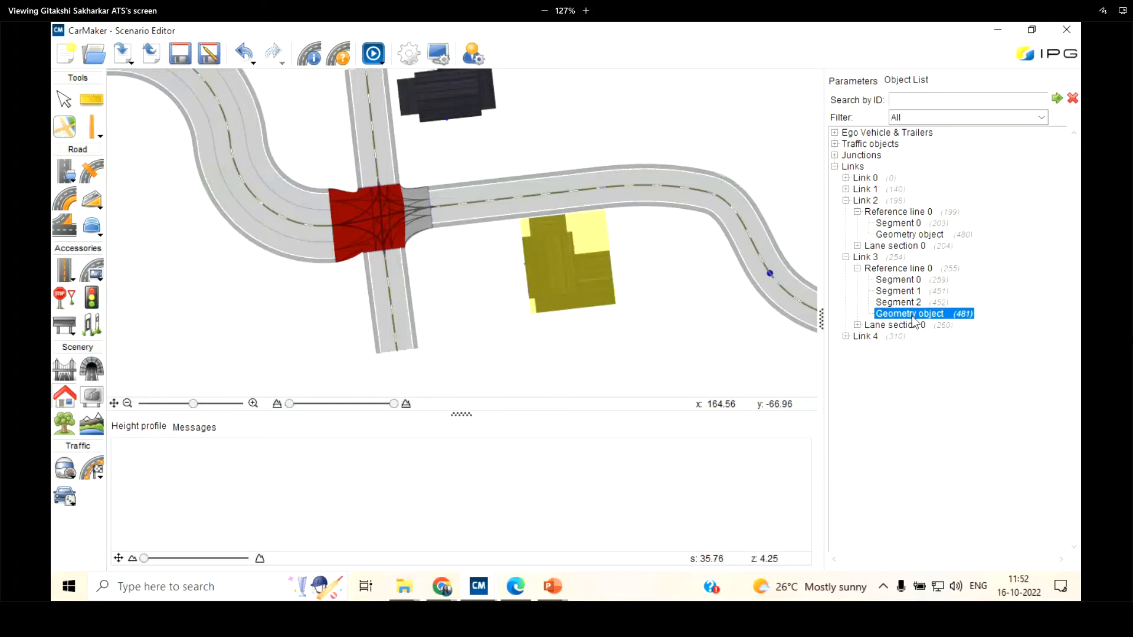
Open the parameters of the house's geometry object under Link 3, examine its placement beside the road, and clear the selection
scroll(429, 220, down, 3)
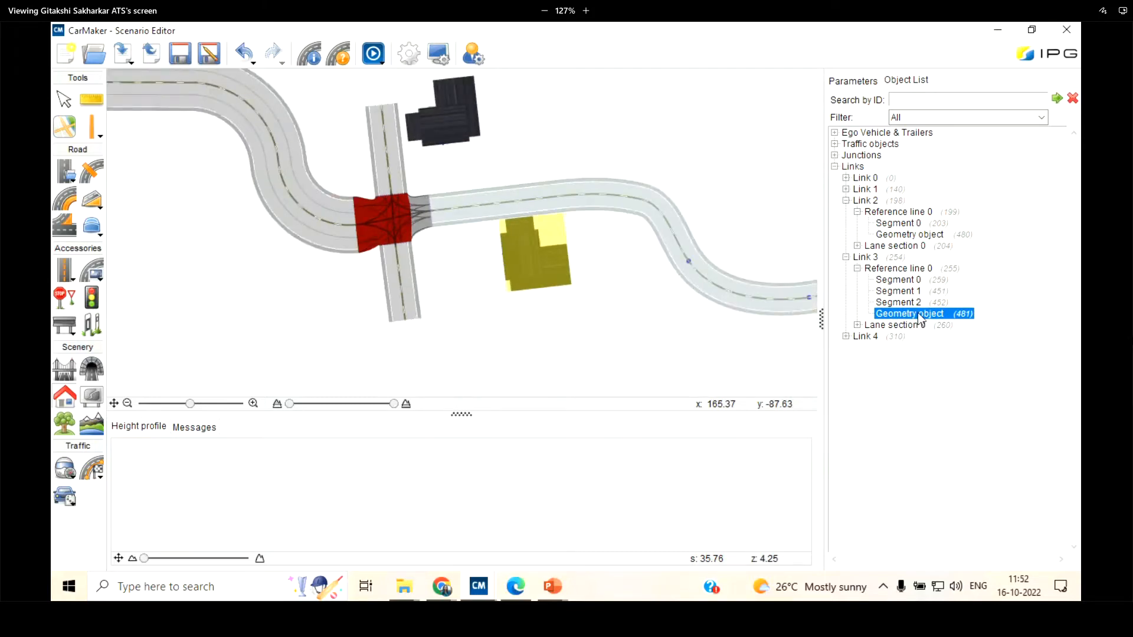
double_click(918, 314)
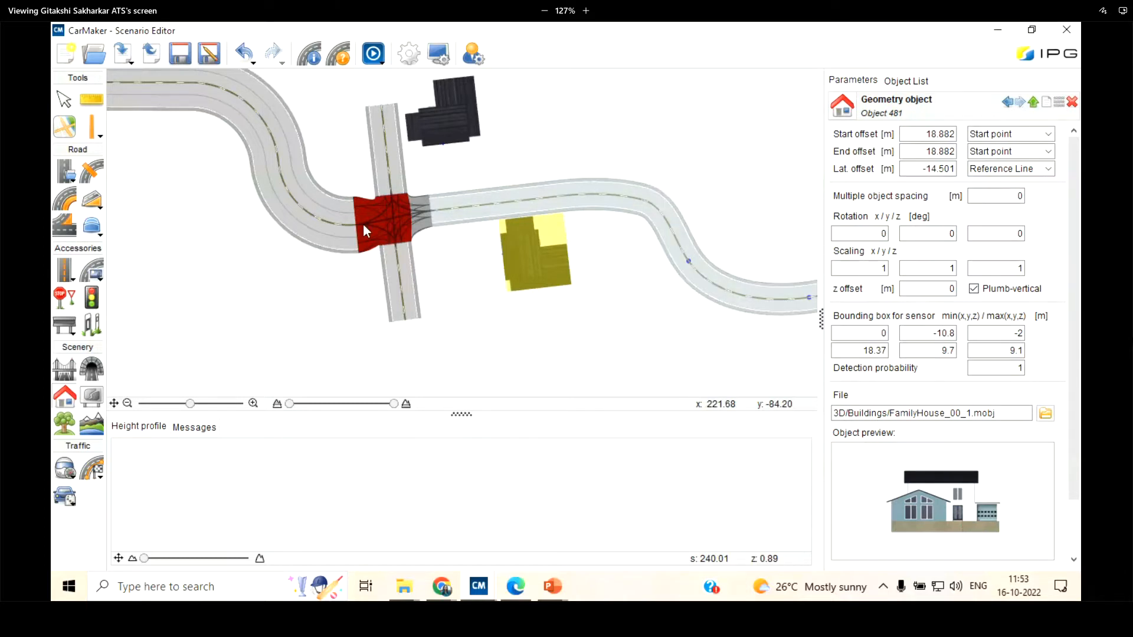
scroll(419, 201, up, 3)
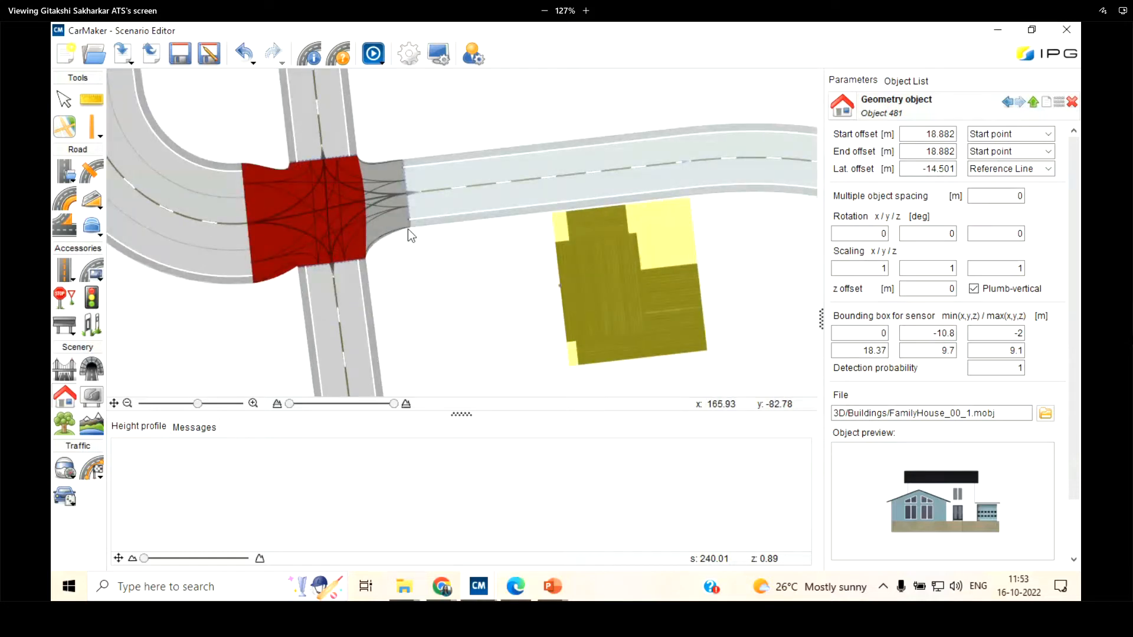
scroll(408, 228, down, 3)
scroll(673, 328, down, 2)
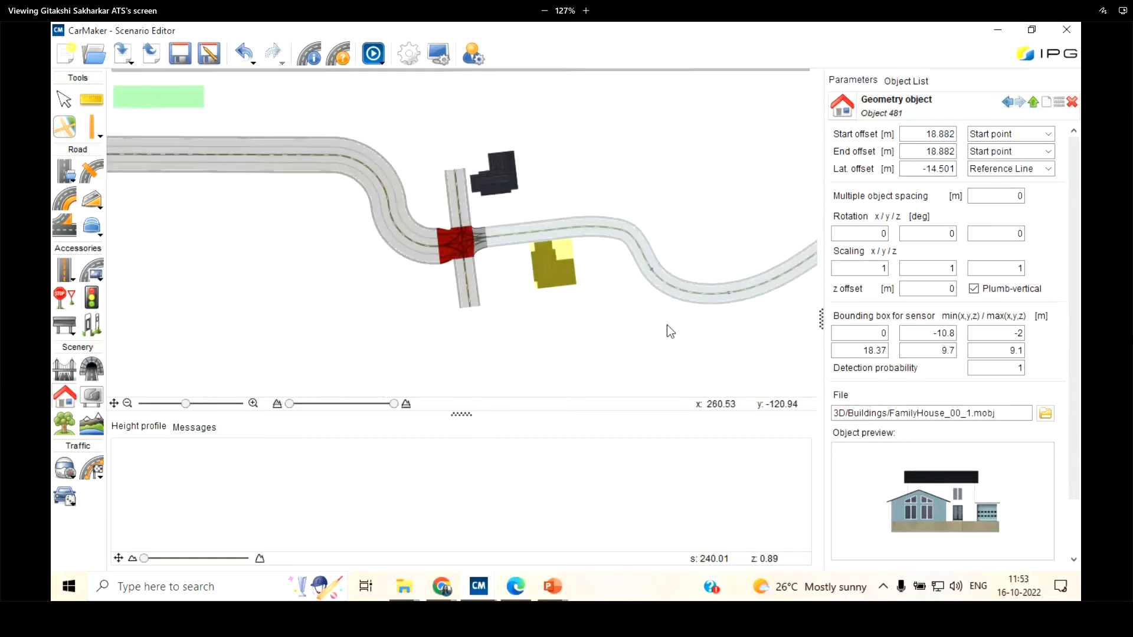
scroll(588, 282, down, 2)
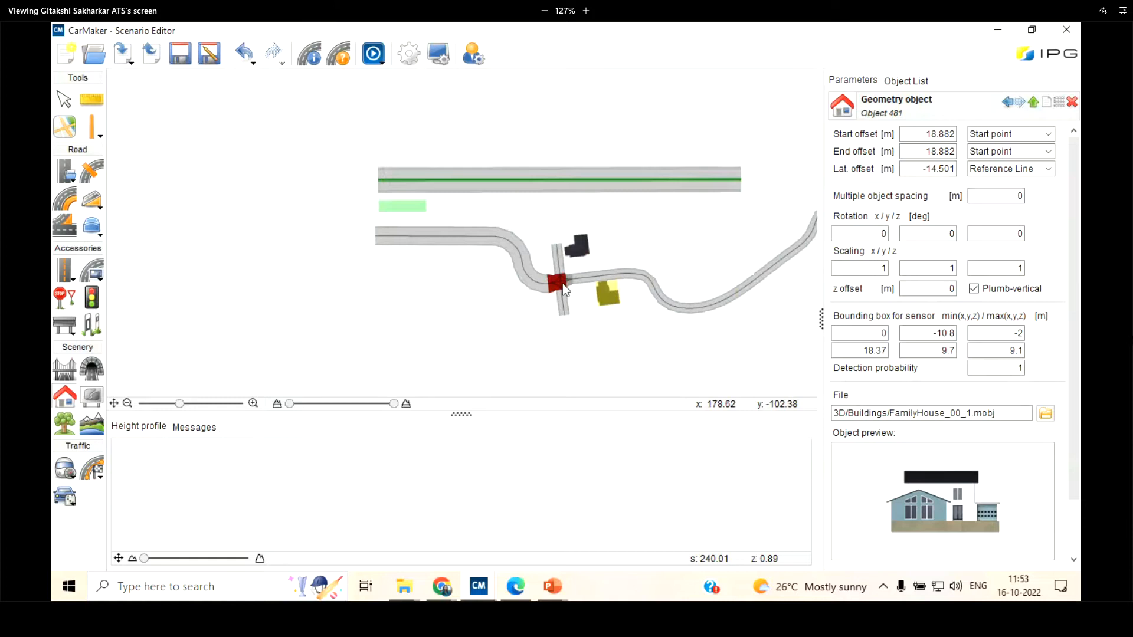
scroll(562, 282, up, 3)
click(61, 102)
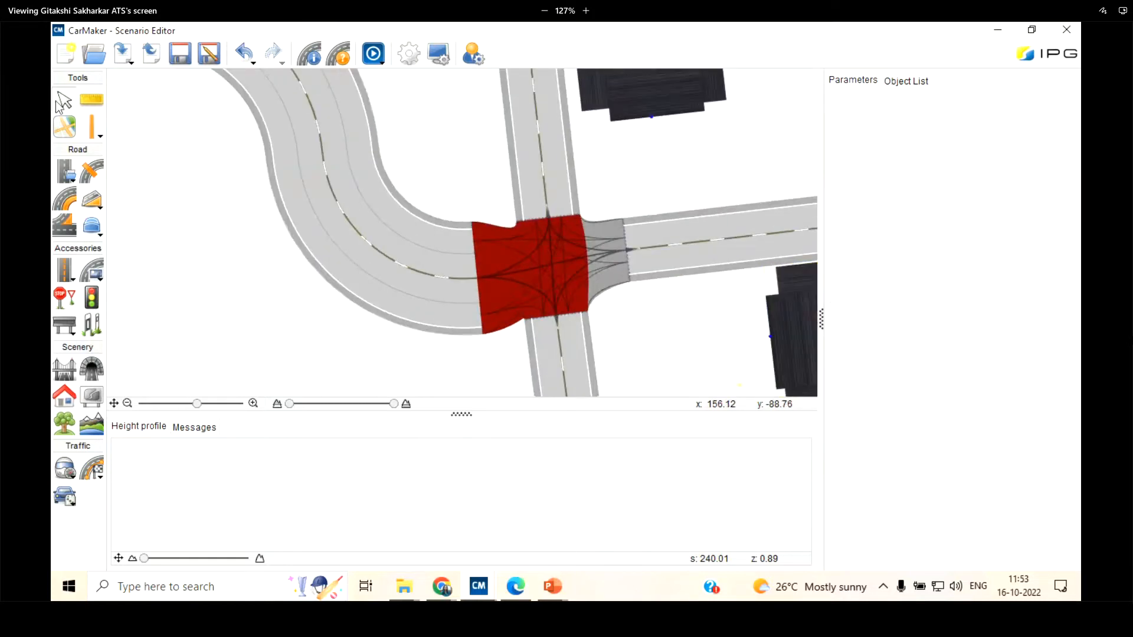
Start an elevation profile on the curved two-lane road leaving the junction beside the second house
scroll(383, 283, down, 1)
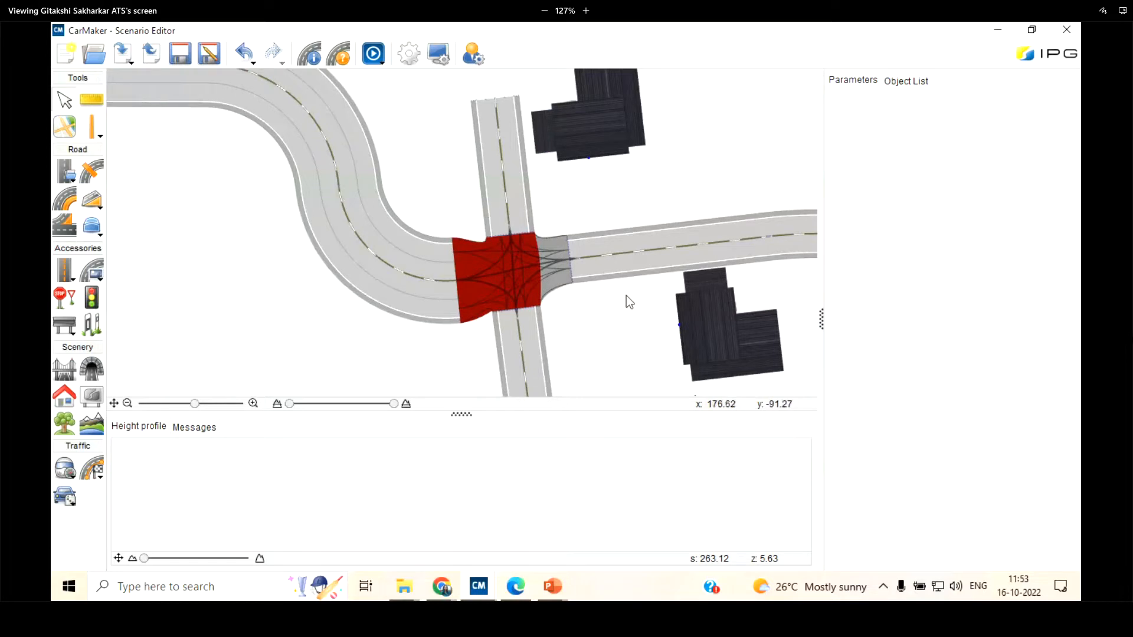
scroll(626, 296, up, 2)
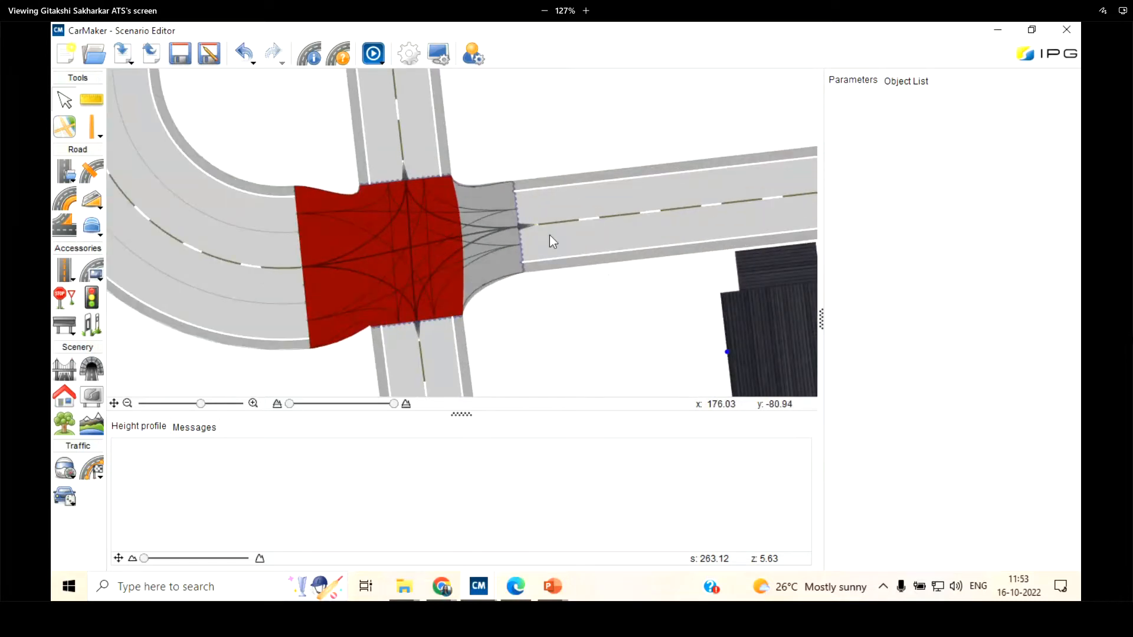
click(98, 206)
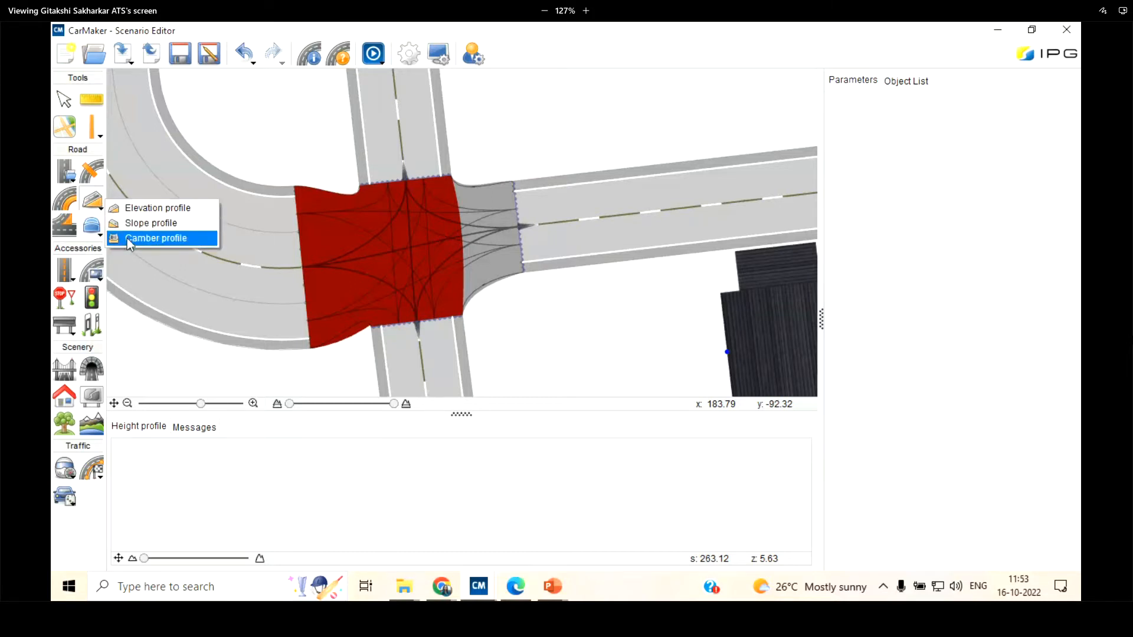
click(136, 209)
click(92, 205)
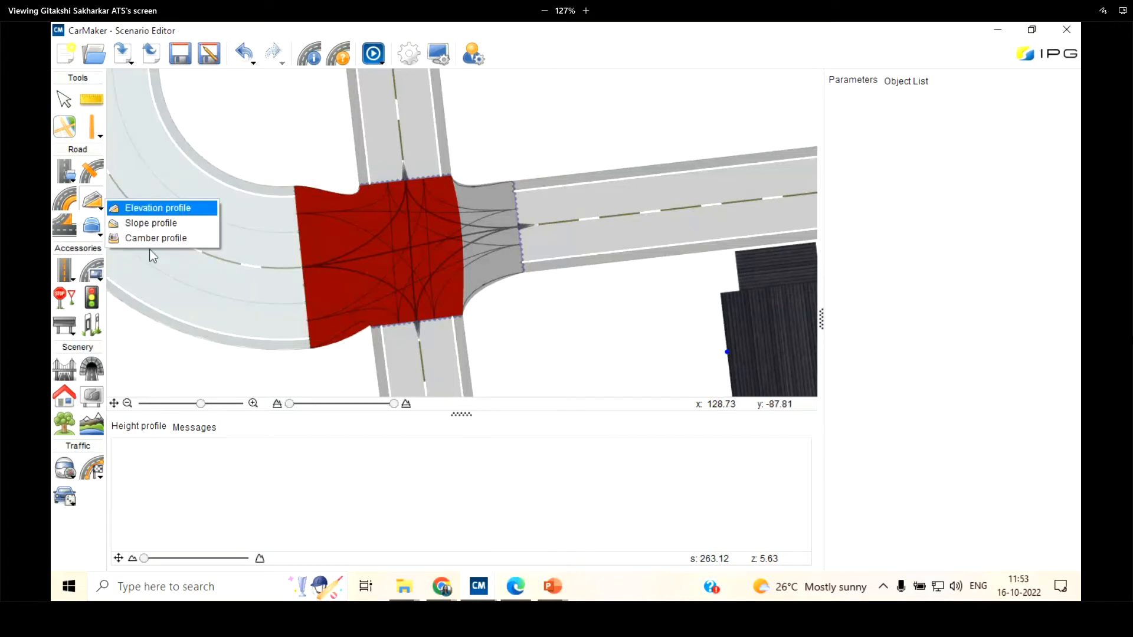
click(149, 209)
scroll(160, 299, down, 3)
scroll(165, 298, down, 1)
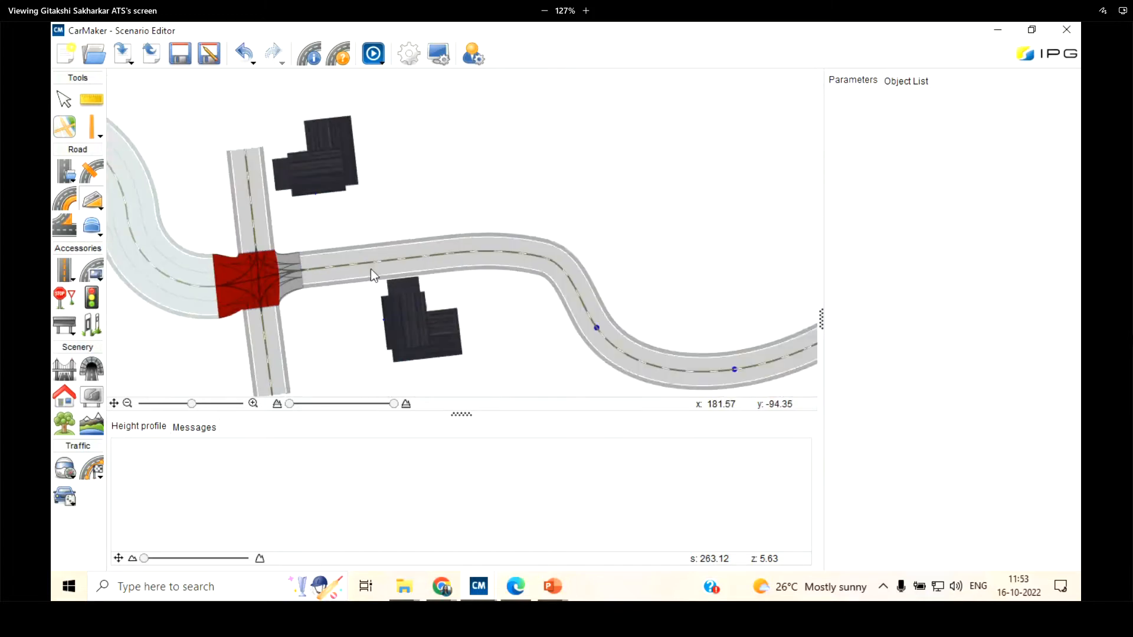
scroll(370, 268, up, 2)
scroll(326, 266, down, 3)
scroll(568, 303, up, 2)
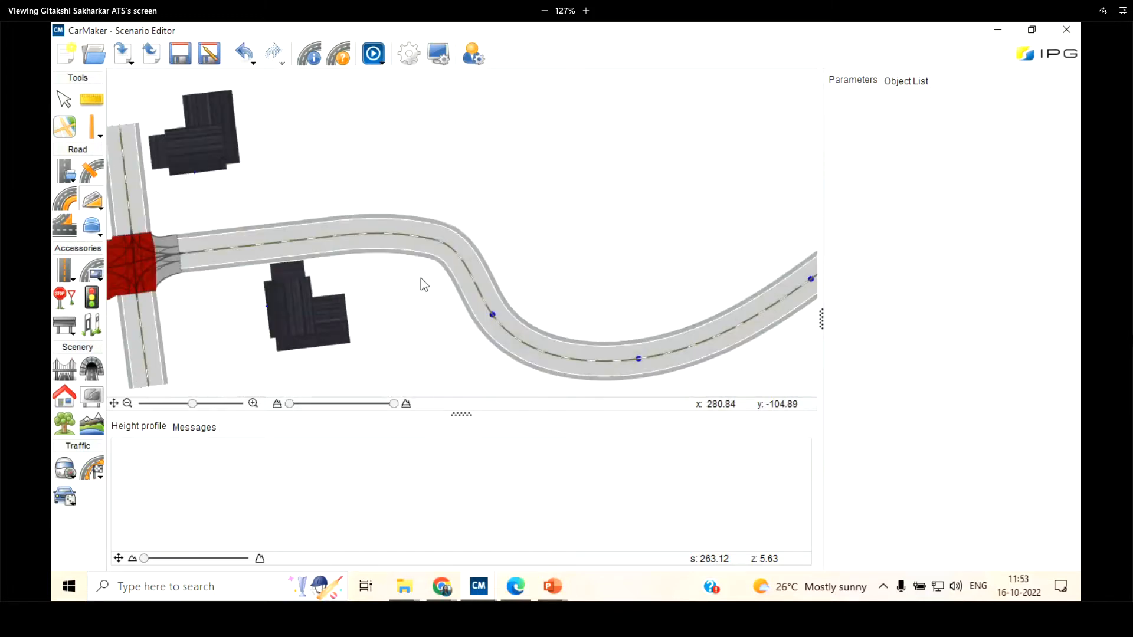
scroll(587, 377, up, 1)
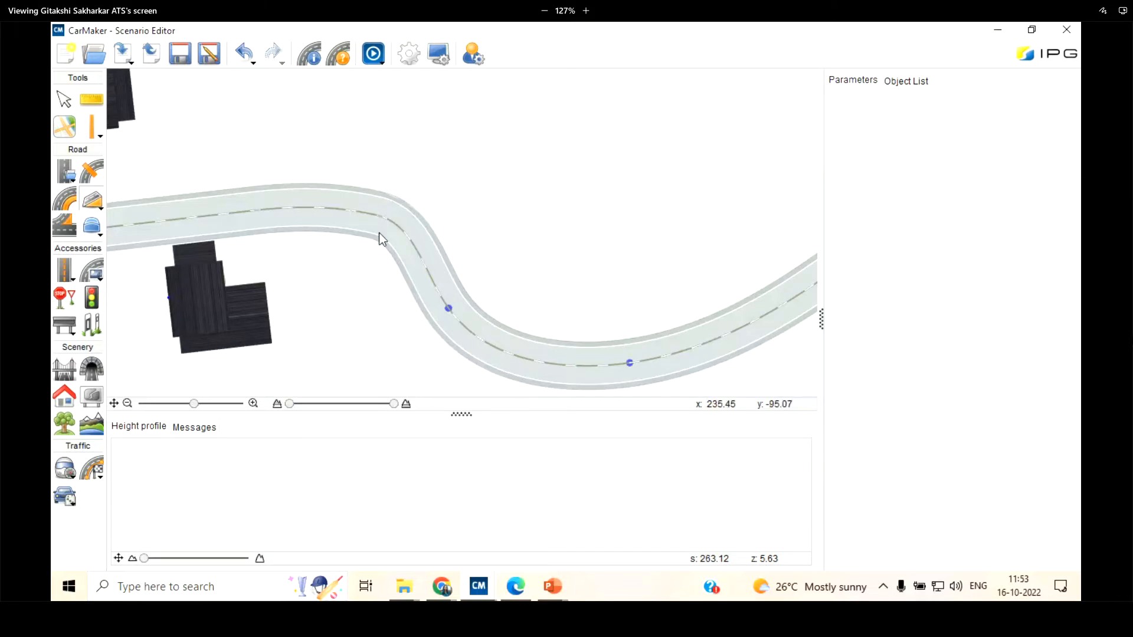
click(246, 230)
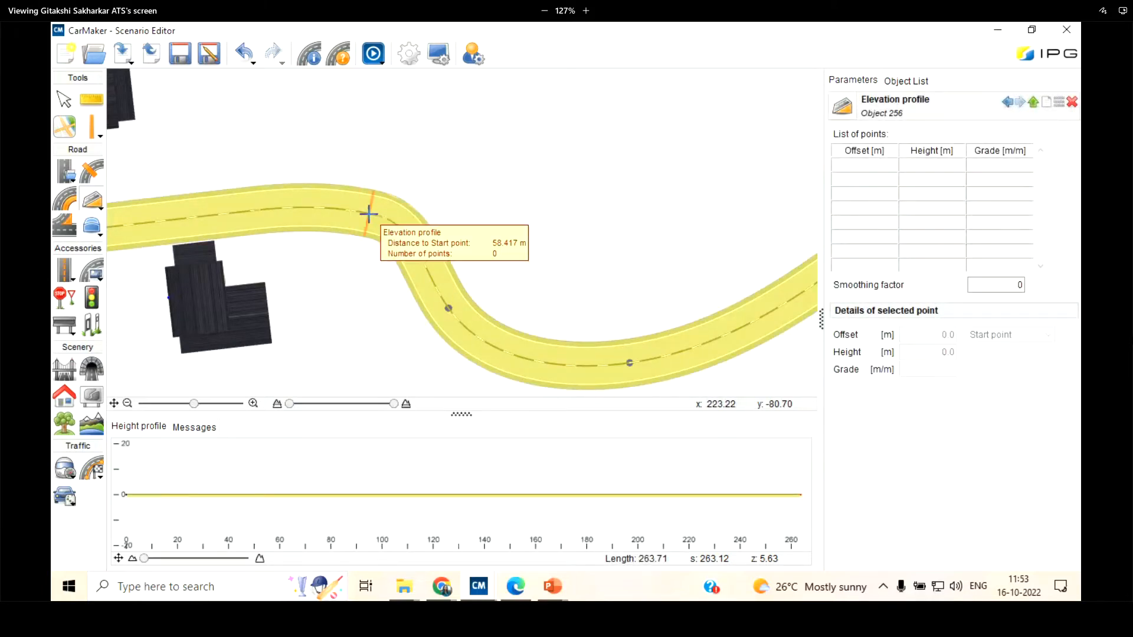
Place five elevation points along the curved road, about 57.6, 73.4, 97.0, 134.2 and 158.6 m from its start
scroll(368, 213, down, 3)
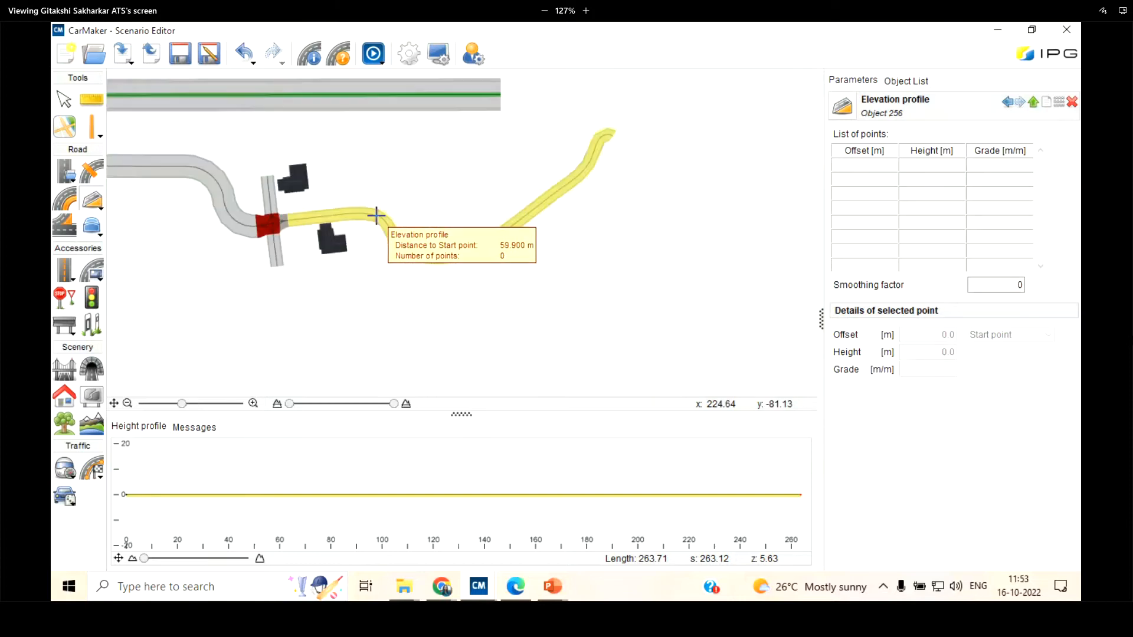
scroll(376, 216, up, 5)
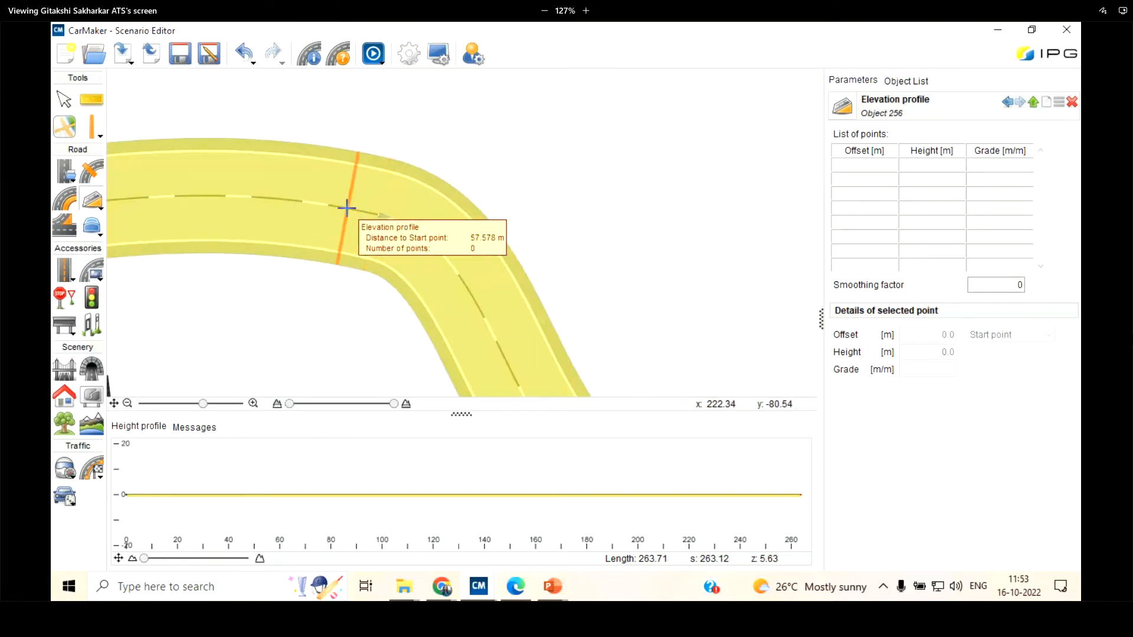
click(346, 208)
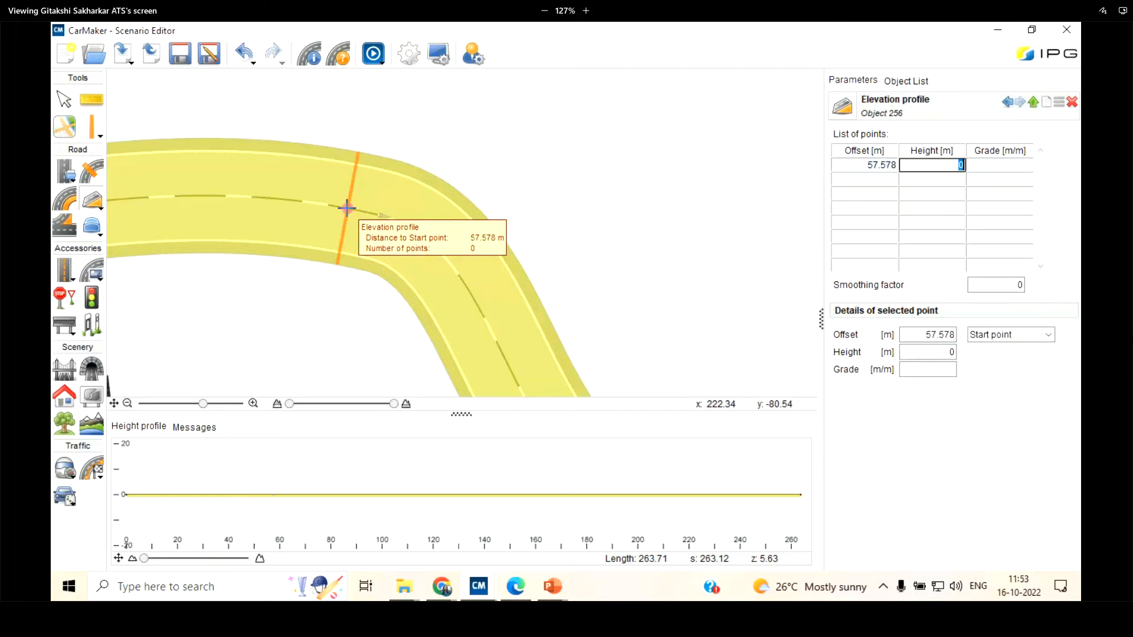
click(476, 309)
scroll(436, 185, down, 3)
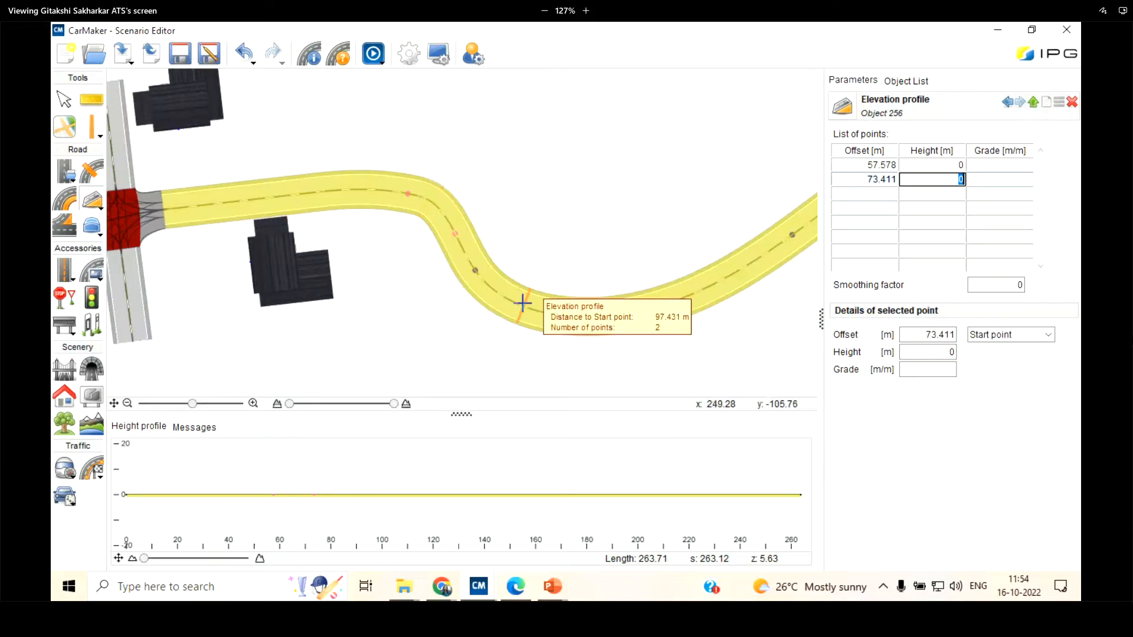
click(527, 305)
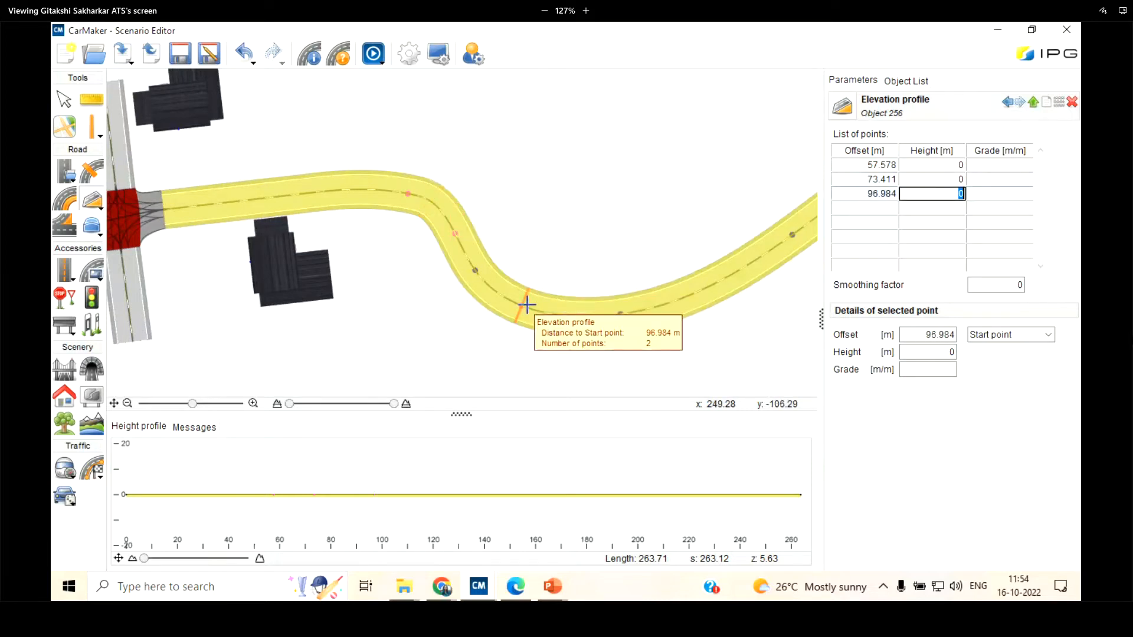
click(680, 299)
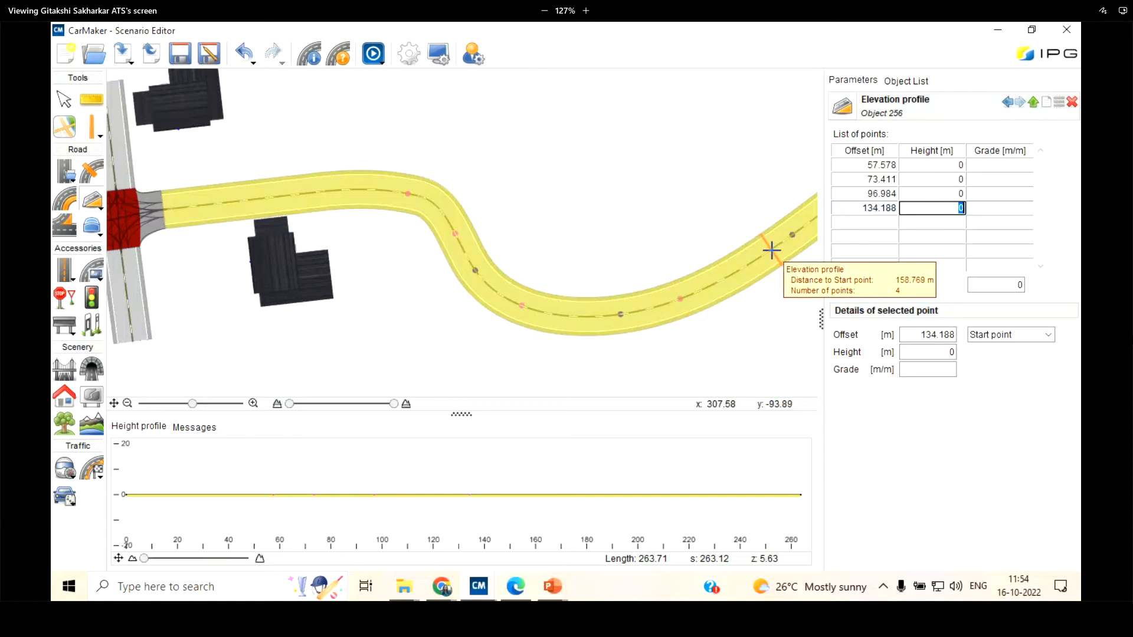
double_click(770, 250)
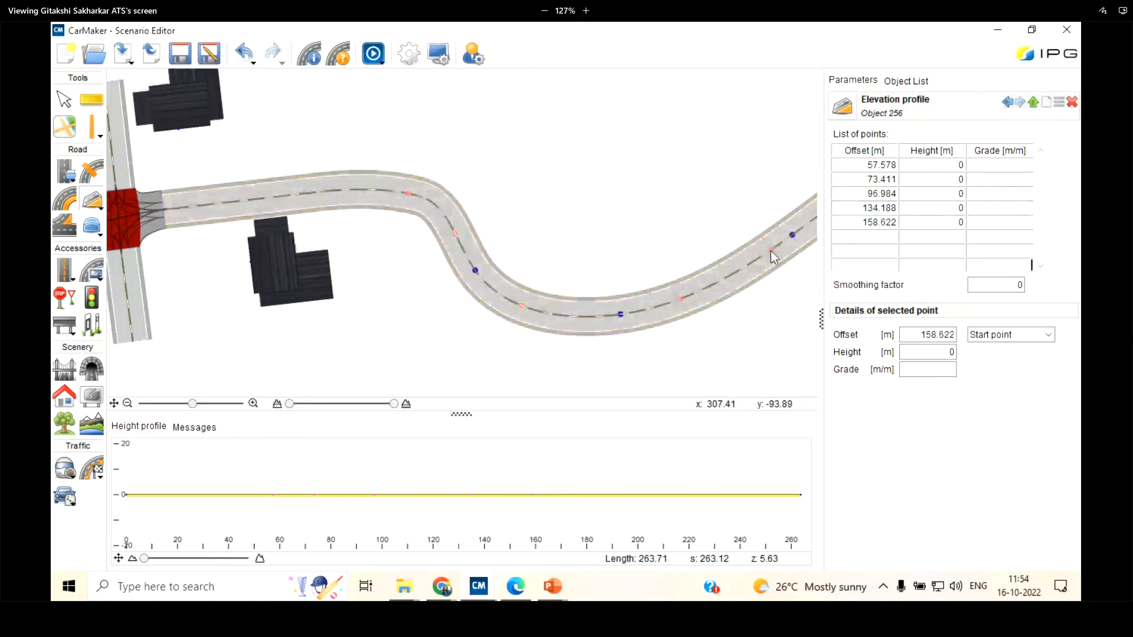
Set the offsets of the first three elevation points to 50, 70 and 100 m from the start point
scroll(407, 236, up, 2)
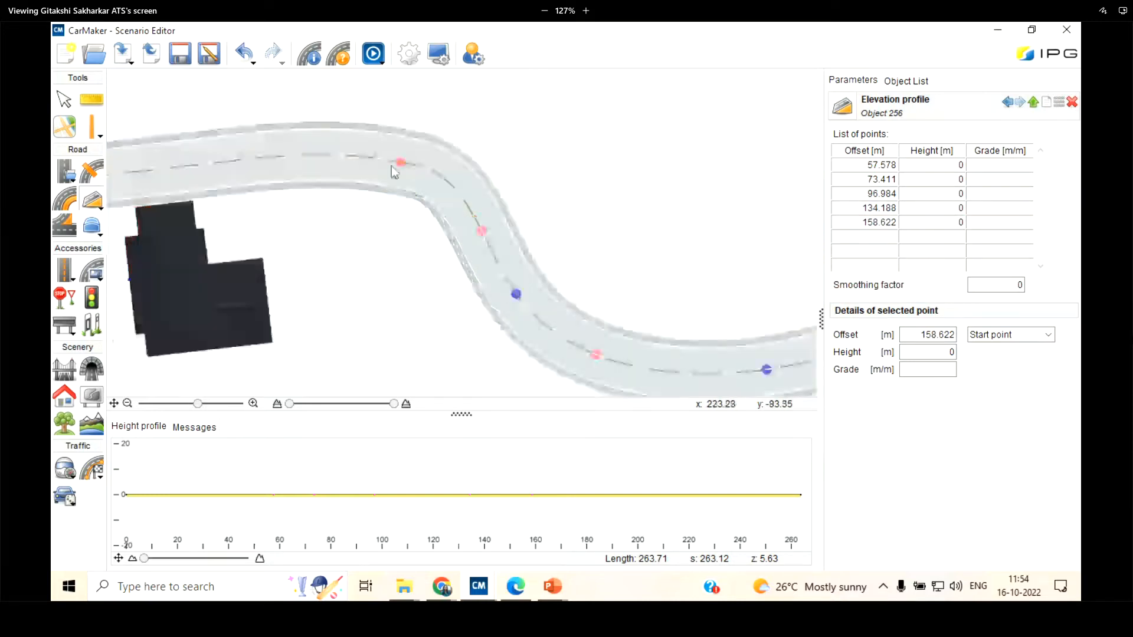
scroll(391, 168, down, 2)
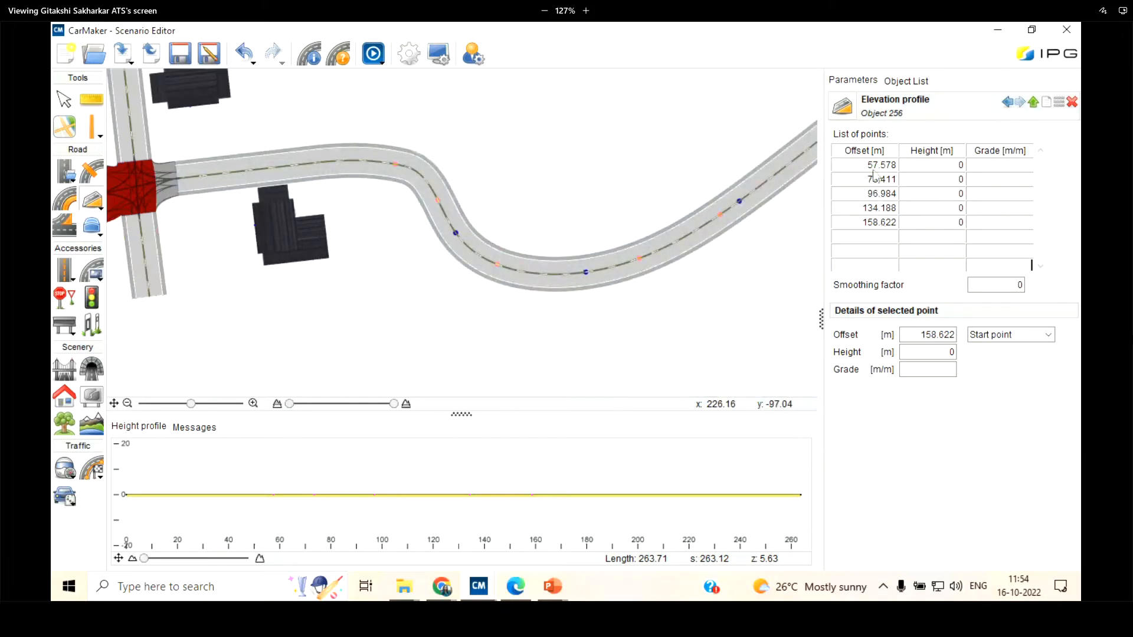
click(872, 166)
scroll(406, 179, up, 2)
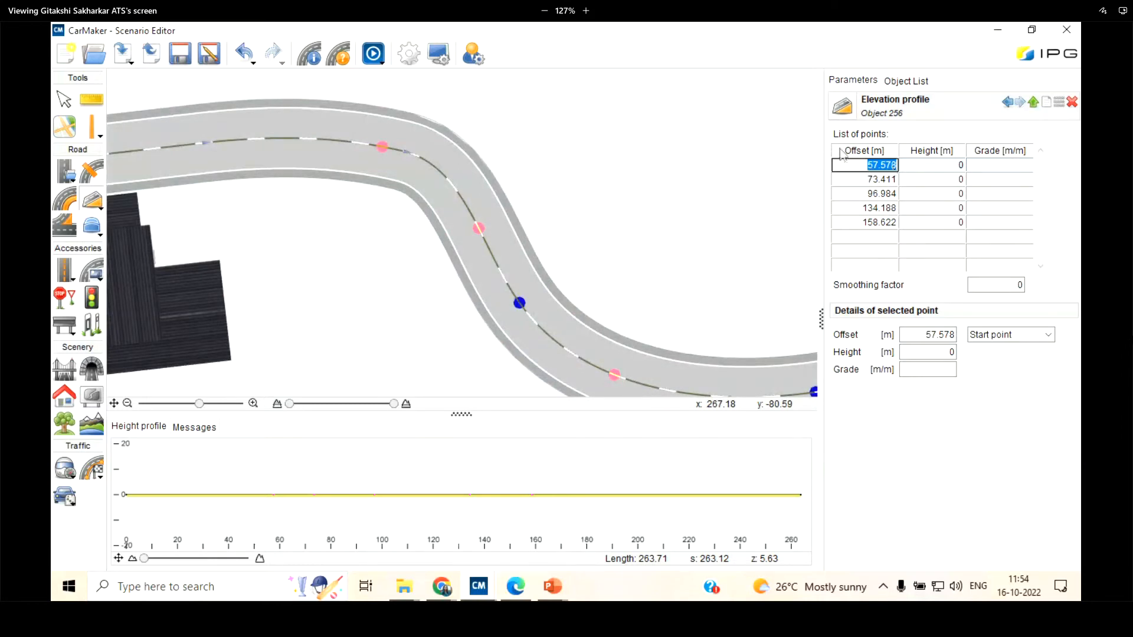
scroll(663, 164, down, 2)
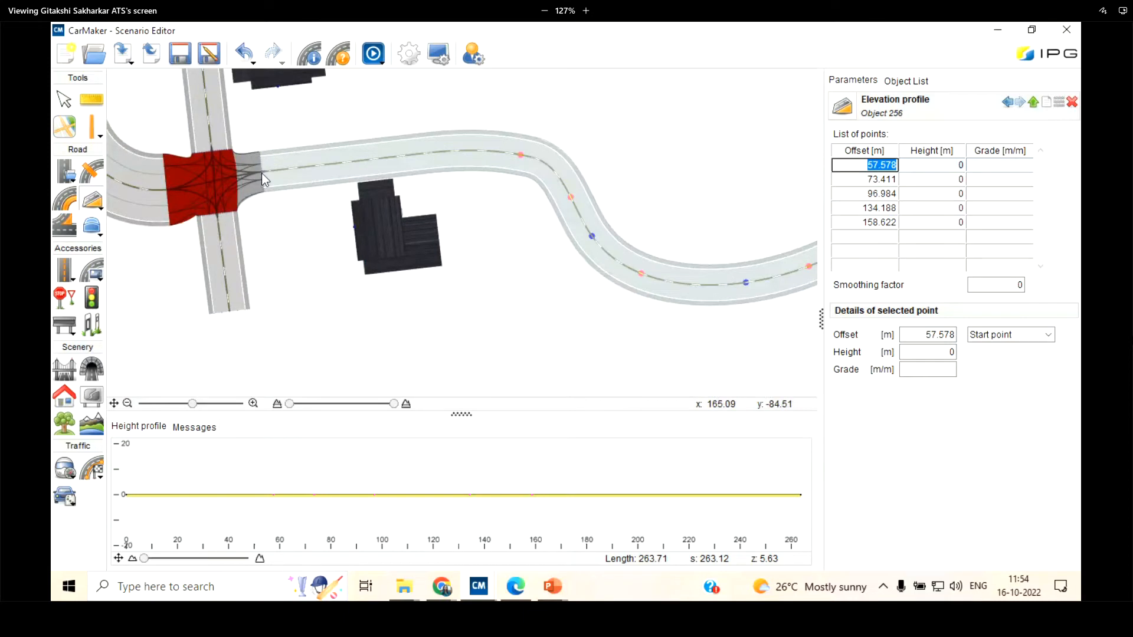
text(50)
key(Return)
click(880, 180)
text(70)
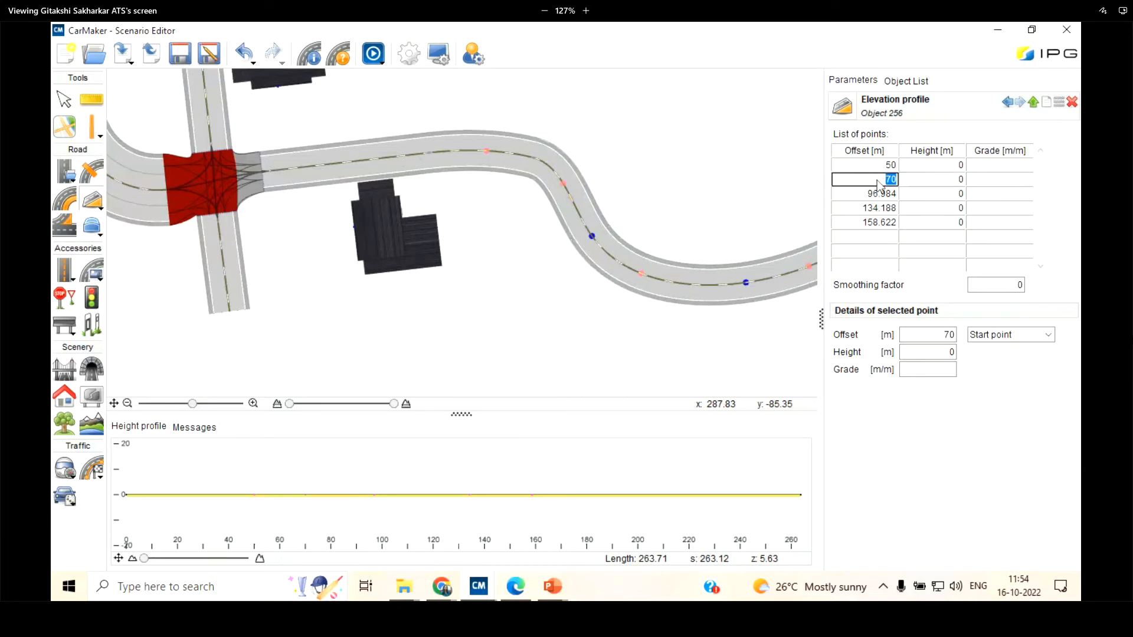
click(897, 195)
text(100)
key(Return)
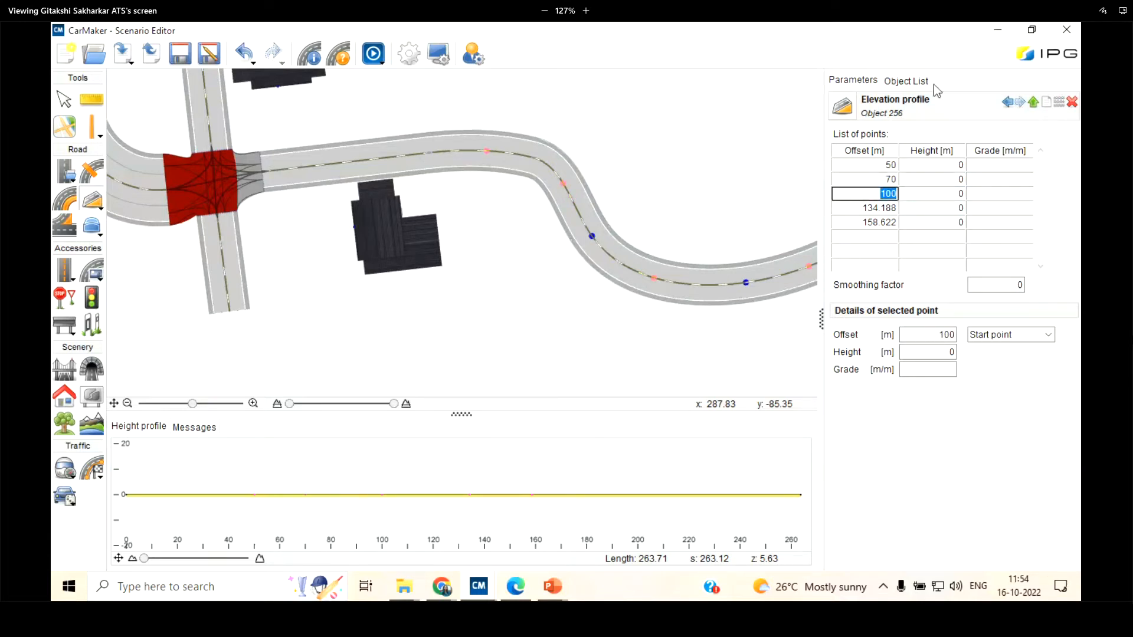
Set the heights of the second, third and fourth elevation points to 2, 4 and 2 m, and finish editing the profile
click(955, 182)
text(2)
click(960, 194)
click(961, 210)
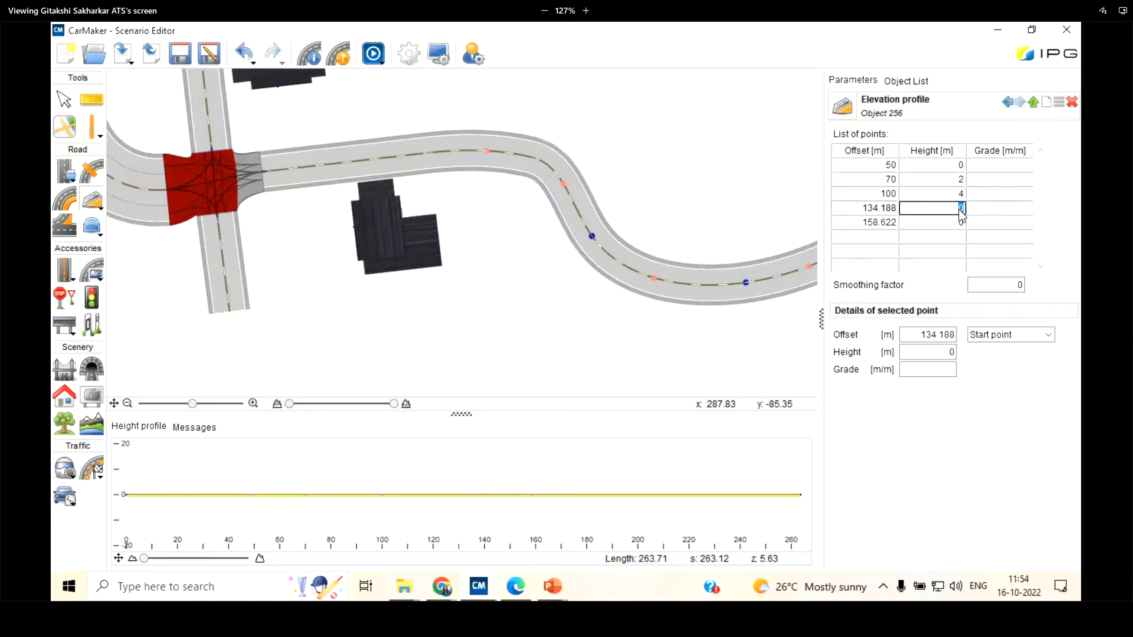
text(2)
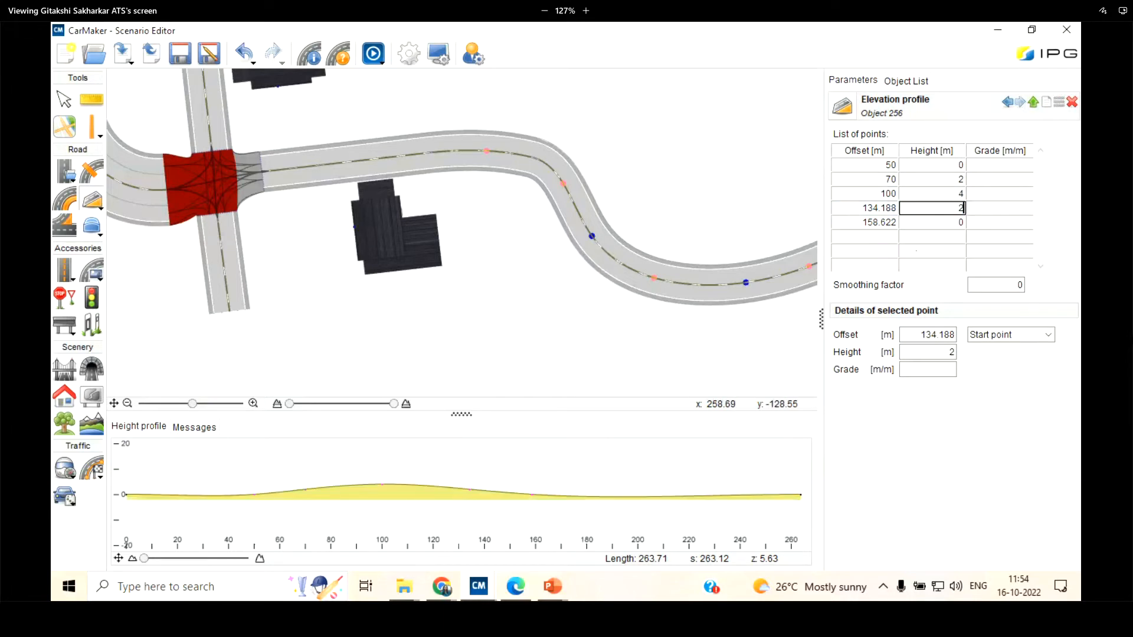
click(698, 93)
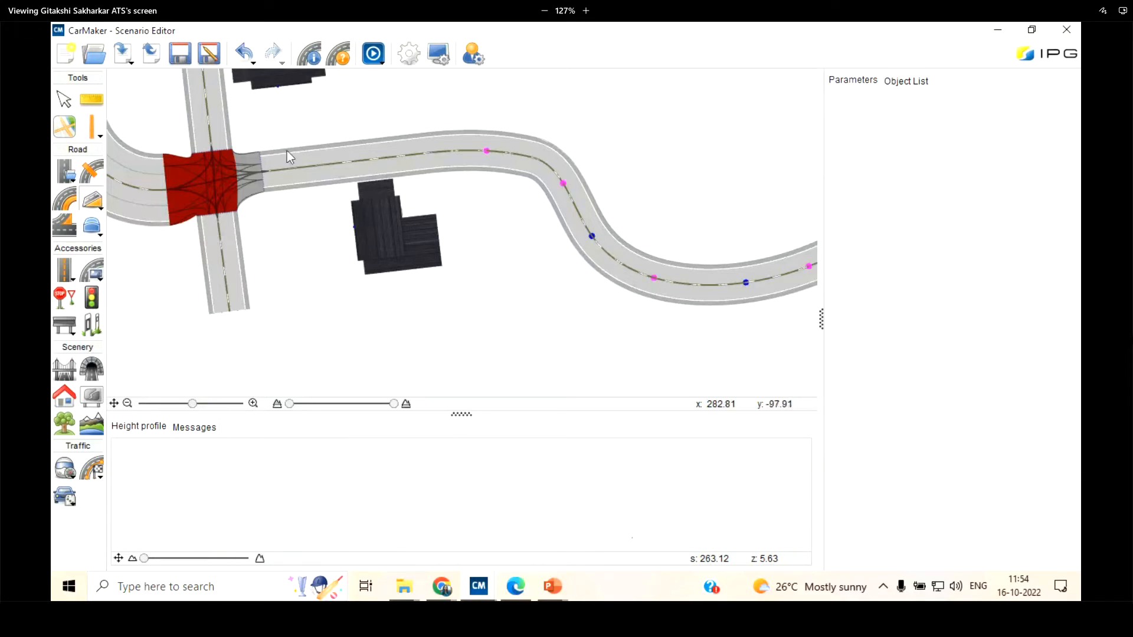
Reopen the curved road's elevation profile from the object list, and examine its height curve and the raised road in the IPGMovie preview
click(905, 81)
click(898, 235)
double_click(877, 240)
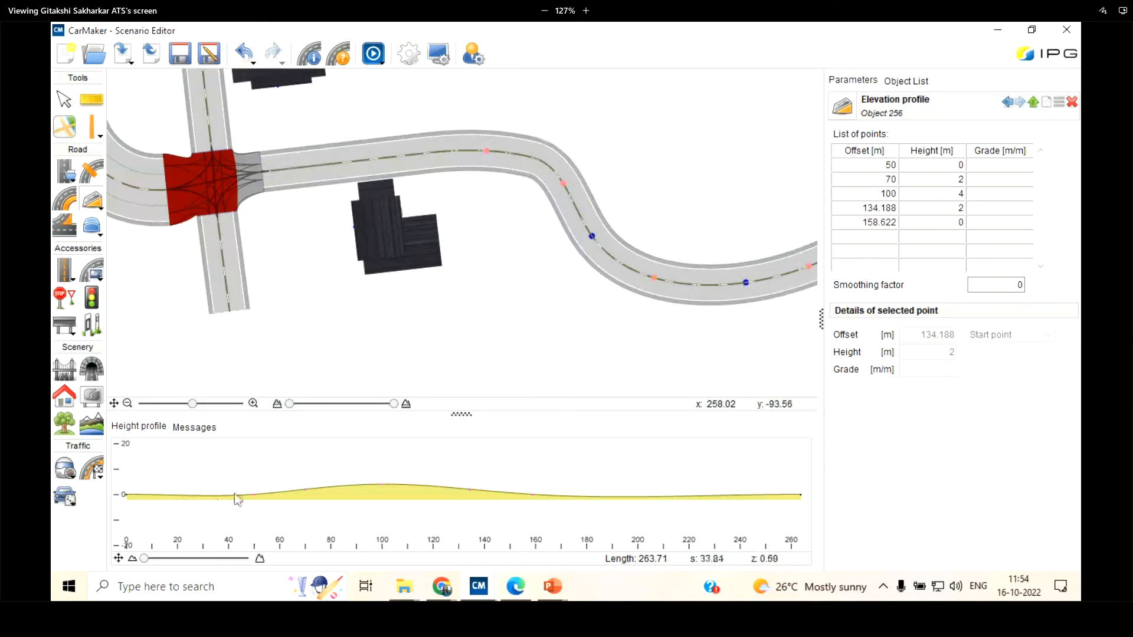
scroll(341, 504, up, 3)
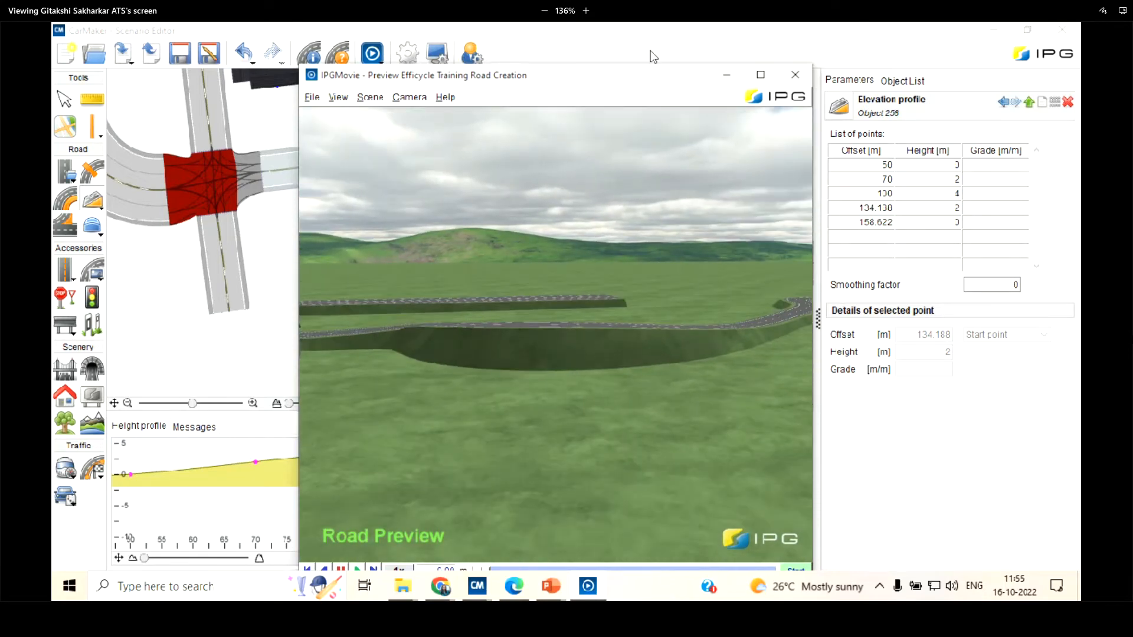
click(723, 80)
Place a beam bump on the curved road's centre line, about 11.2 m from the road's start point
click(94, 201)
click(162, 236)
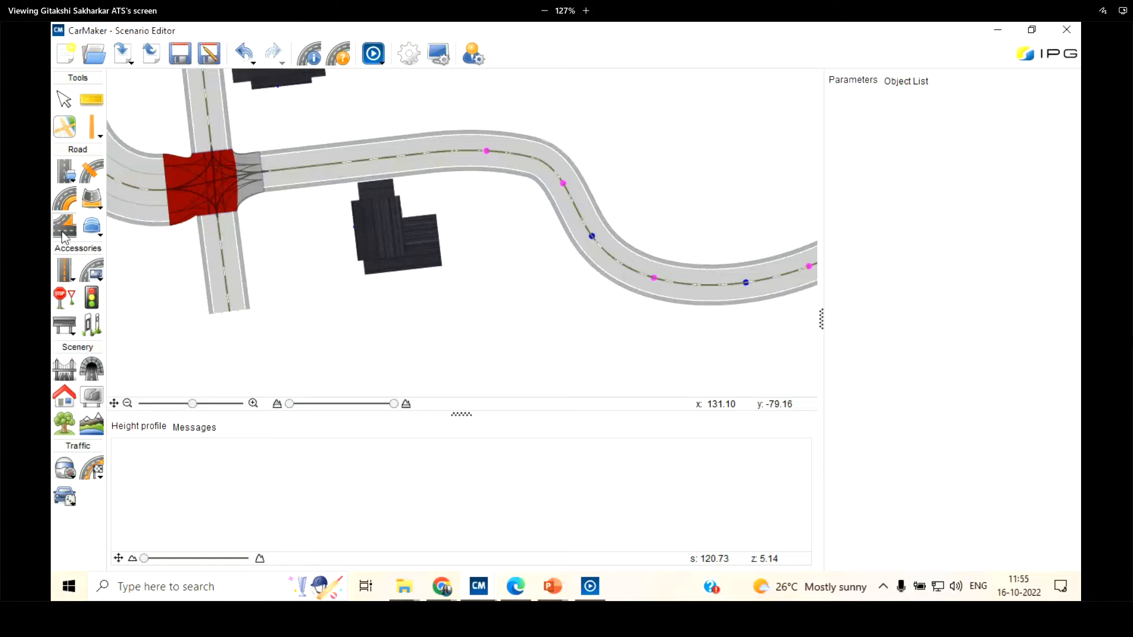
click(97, 235)
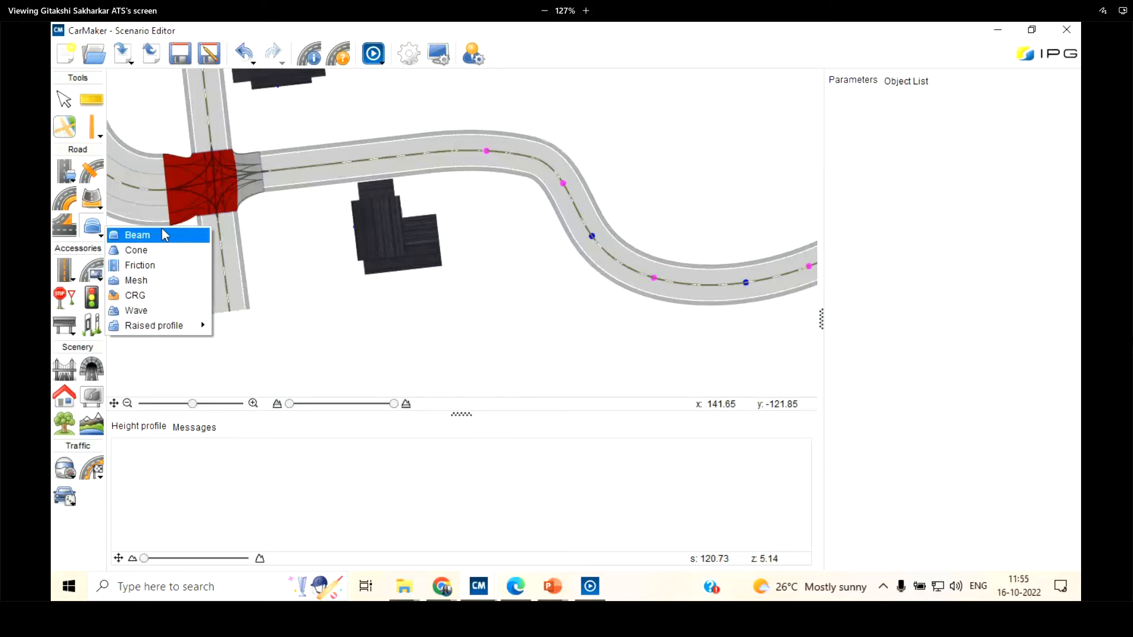
click(163, 233)
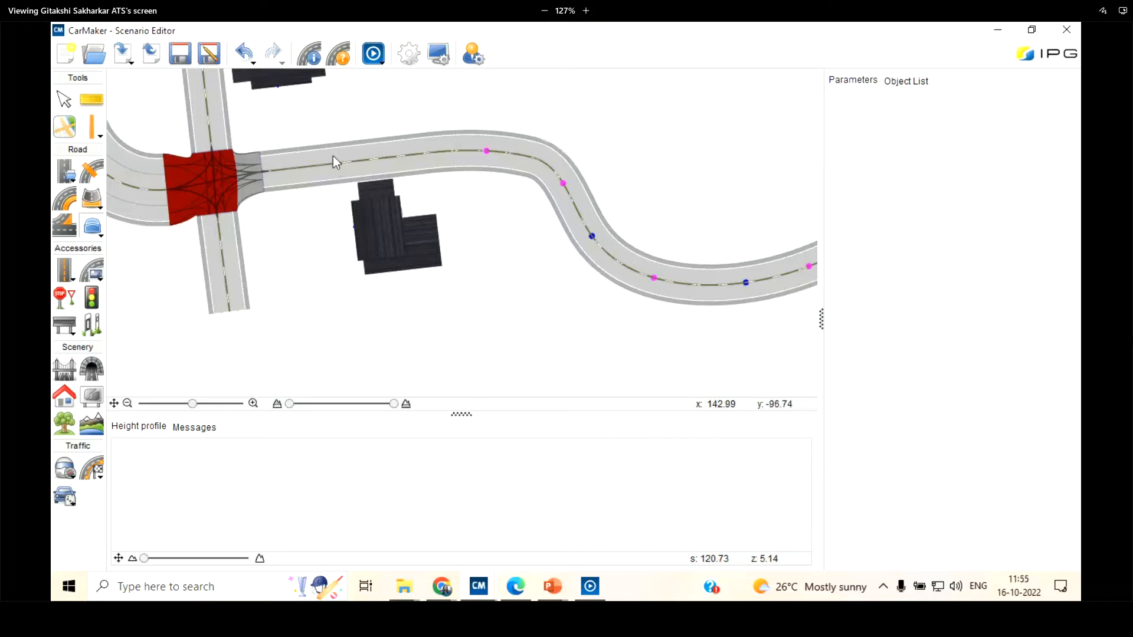
scroll(319, 165, up, 3)
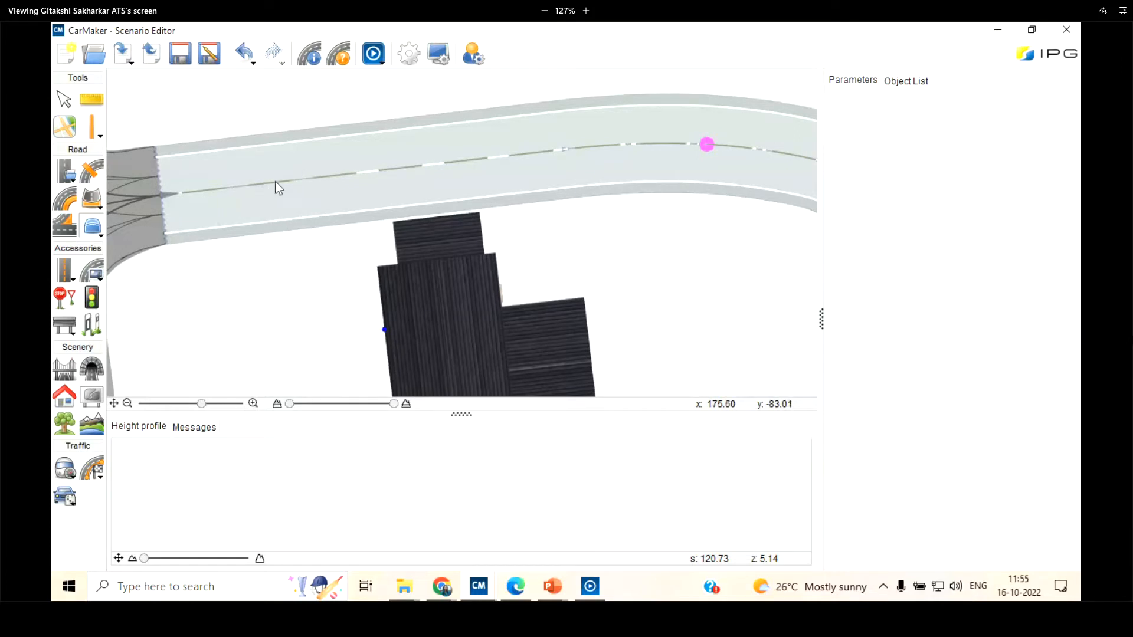
click(274, 181)
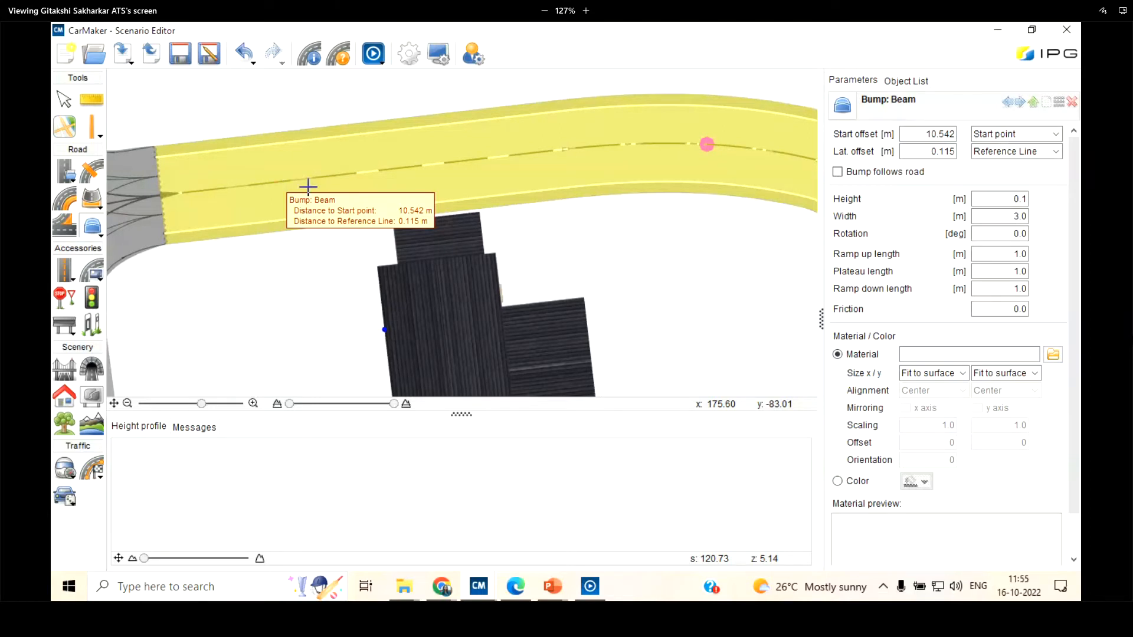
drag(307, 186, 281, 181)
click(281, 182)
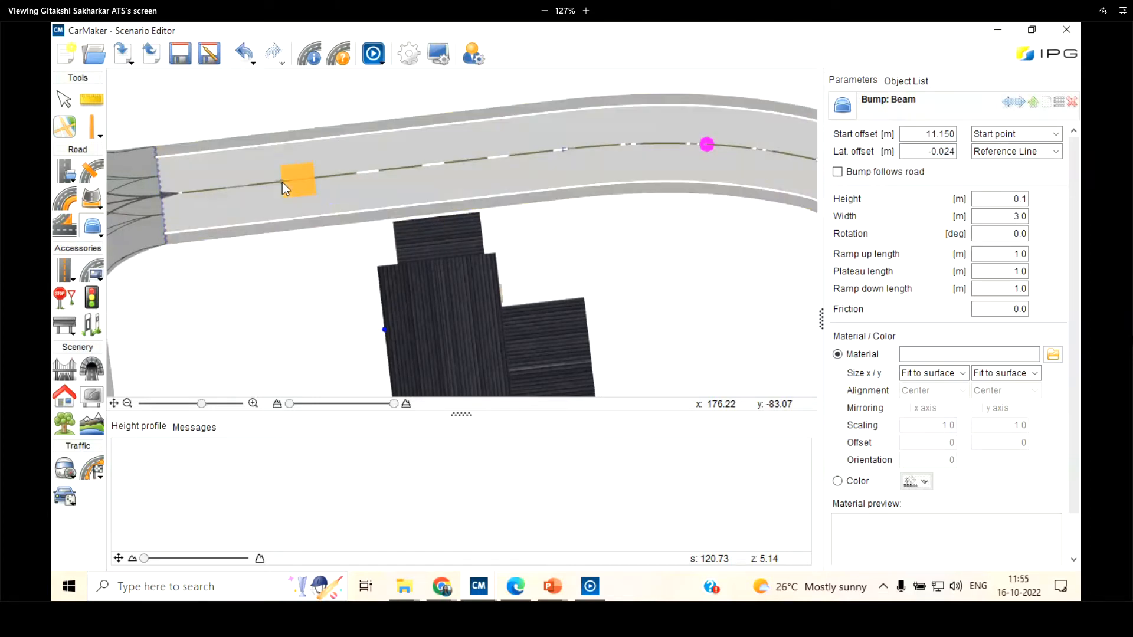
scroll(282, 182, up, 2)
scroll(282, 182, up, 2)
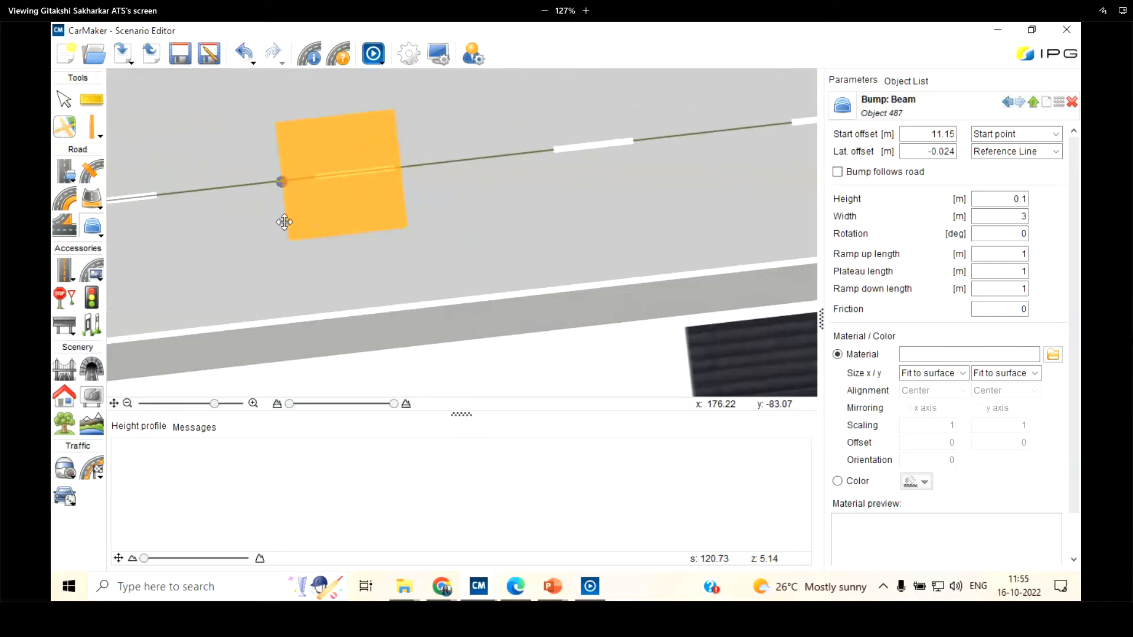
Place a second beam bump beyond the first, about 22.4 m from the start point and 2.4 m from the reference line
scroll(319, 303, down, 1)
scroll(320, 304, down, 2)
scroll(324, 271, up, 2)
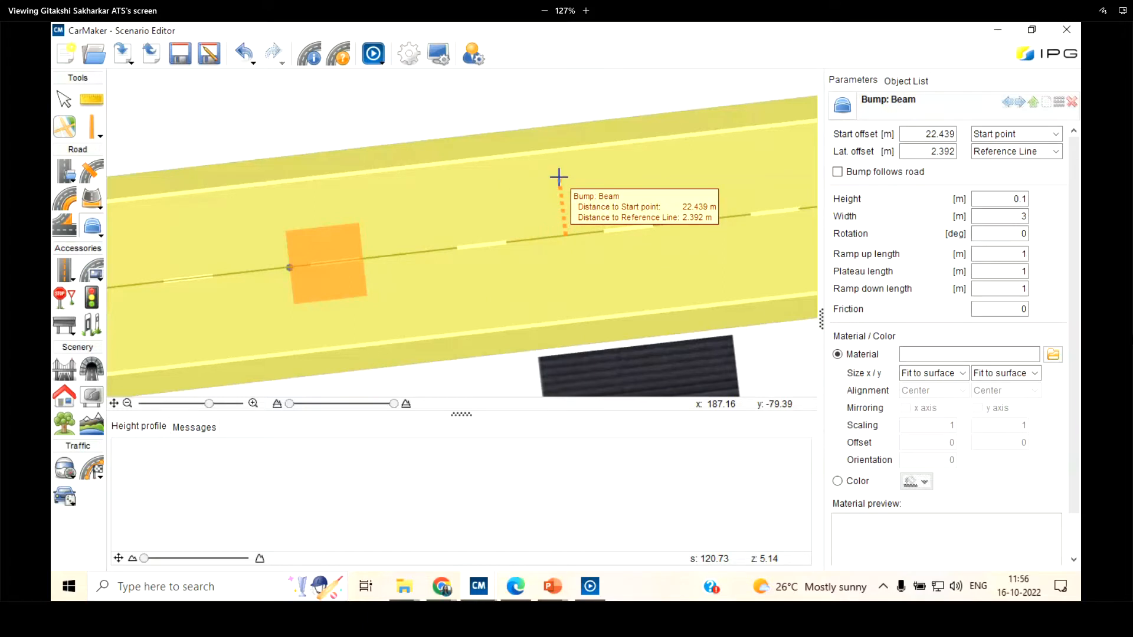
click(558, 177)
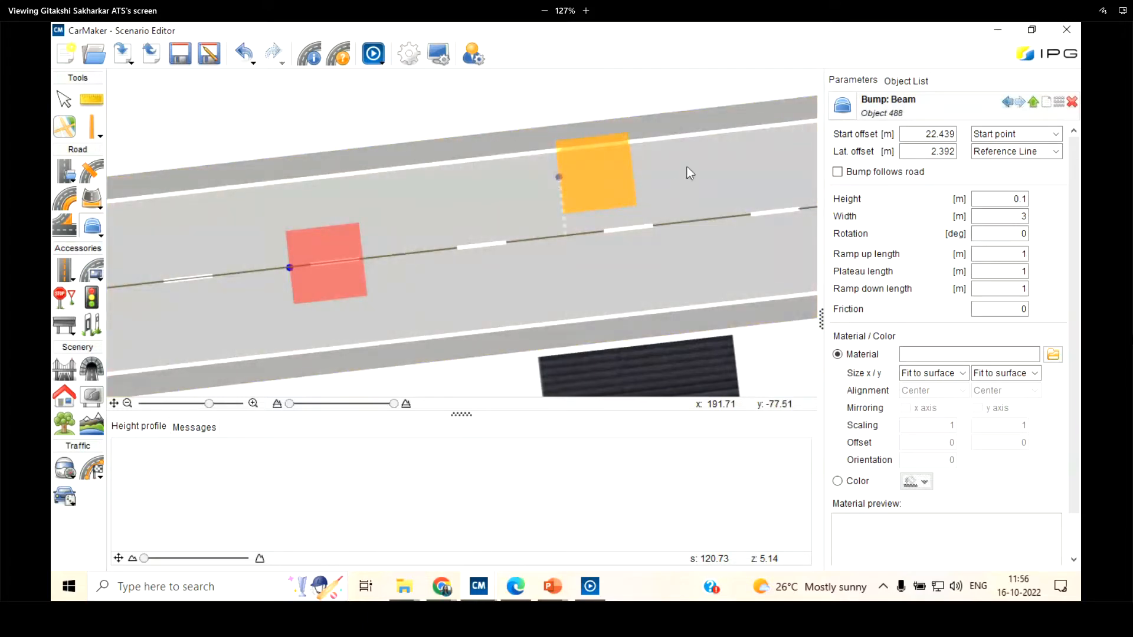
scroll(687, 168, up, 2)
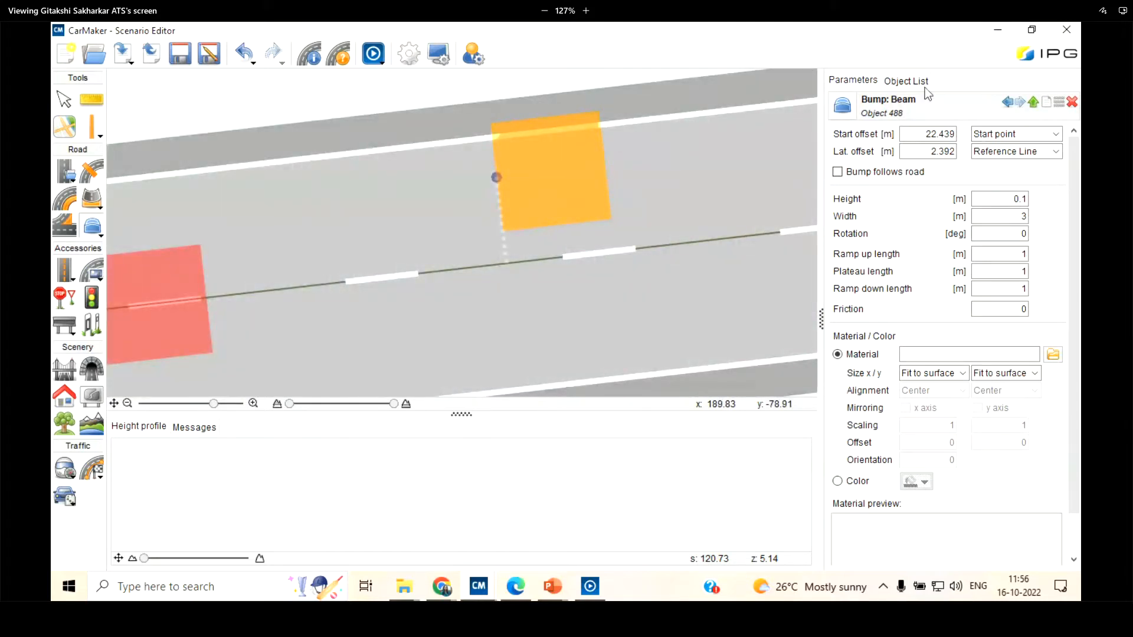
Set the second beam bump's start offset to 20 m and its lateral offset to 2 m
click(919, 139)
text(20)
key(Return)
drag(930, 149, 998, 150)
text(2)
key(Return)
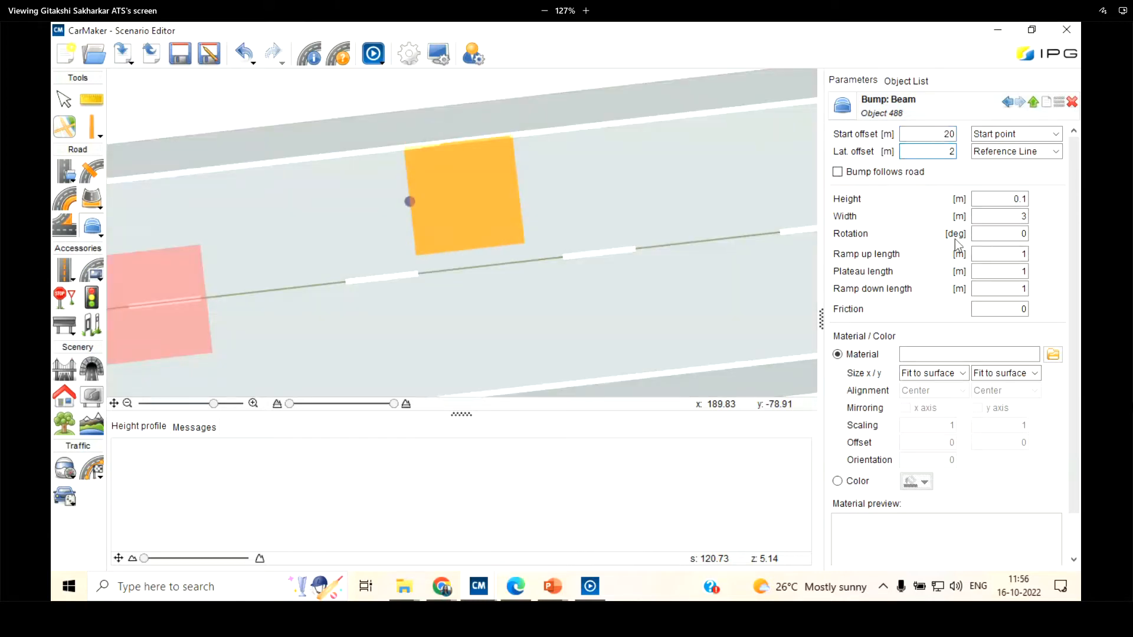
View the start offset's reference options and try the Bump follows road option on the second beam bump
click(1054, 133)
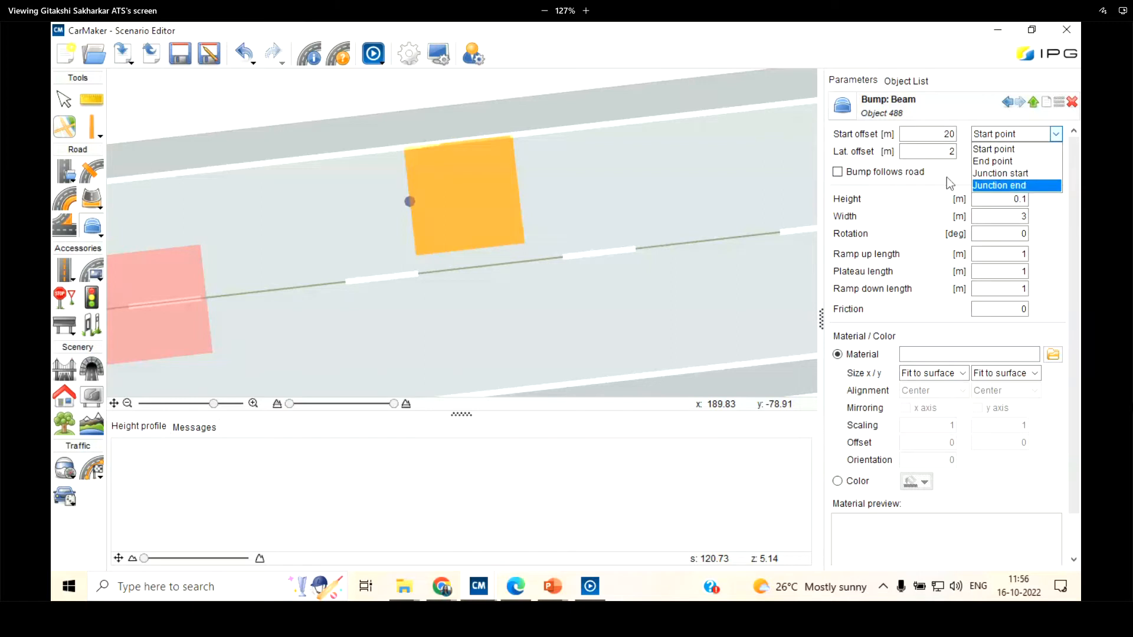
click(877, 155)
click(836, 171)
click(837, 172)
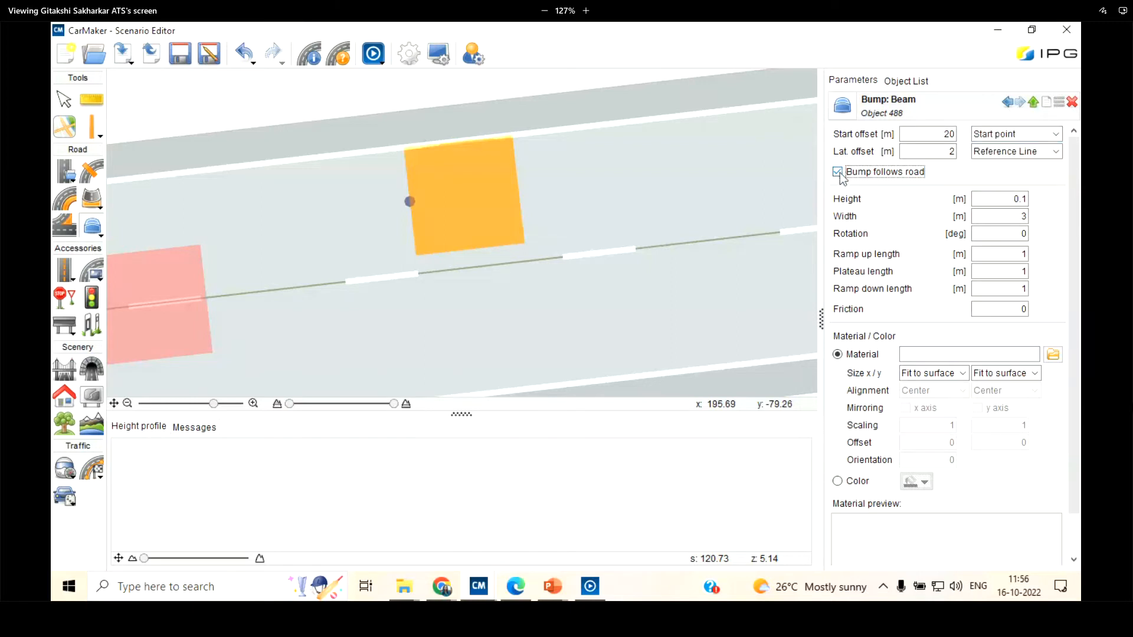
Set the second beam bump's height to 0.2 m and its width to 4 m
double_click(1019, 200)
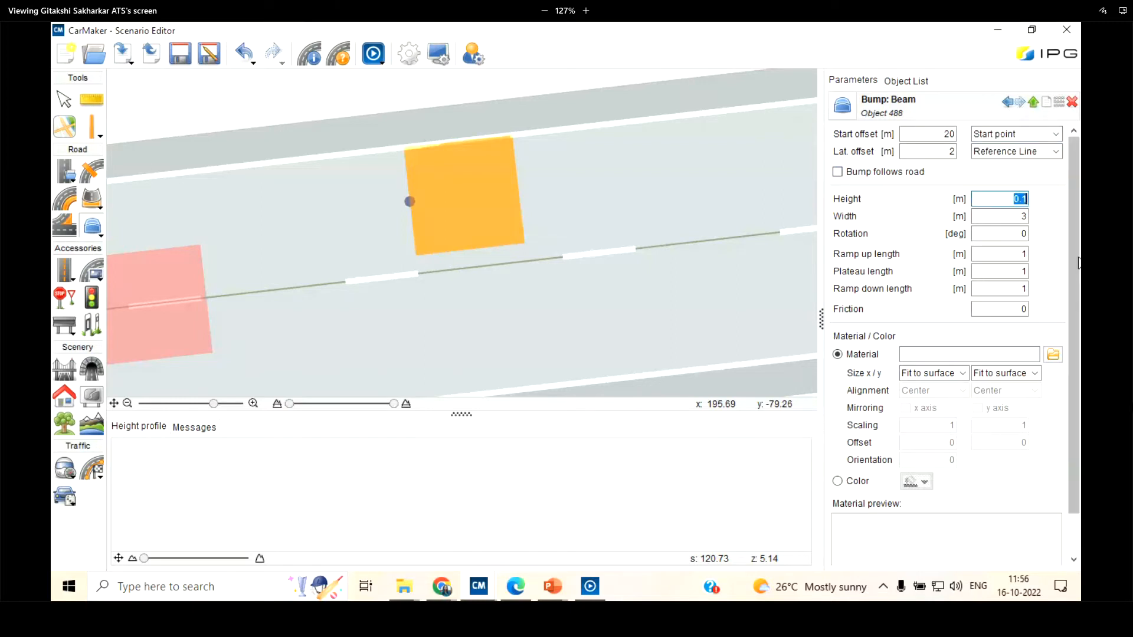
text(0)
key(Tab)
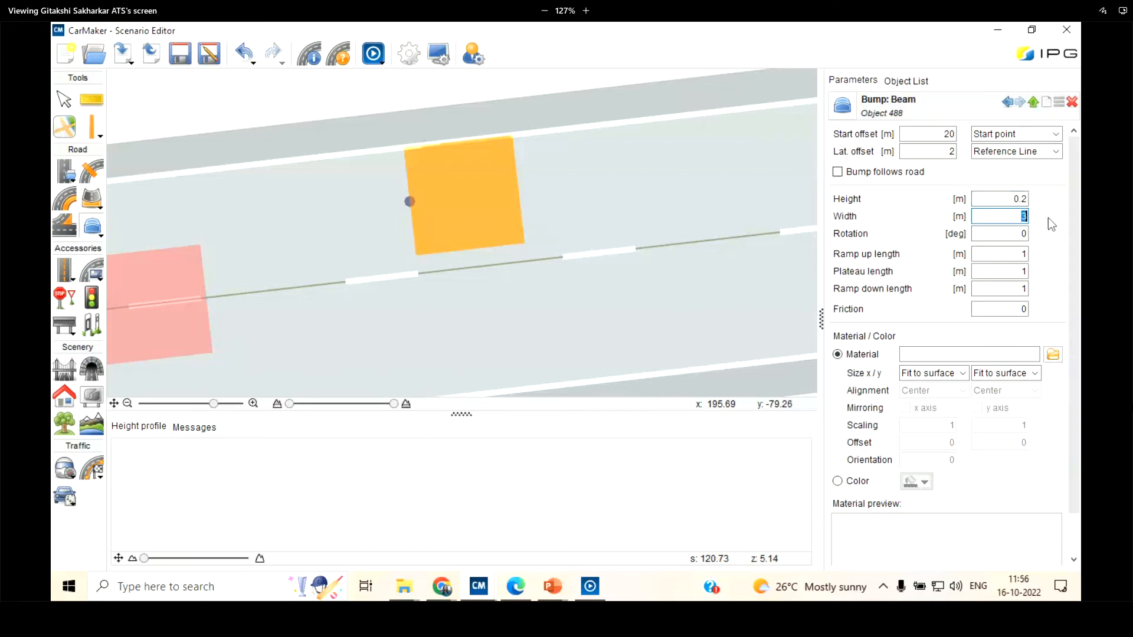
key(Return)
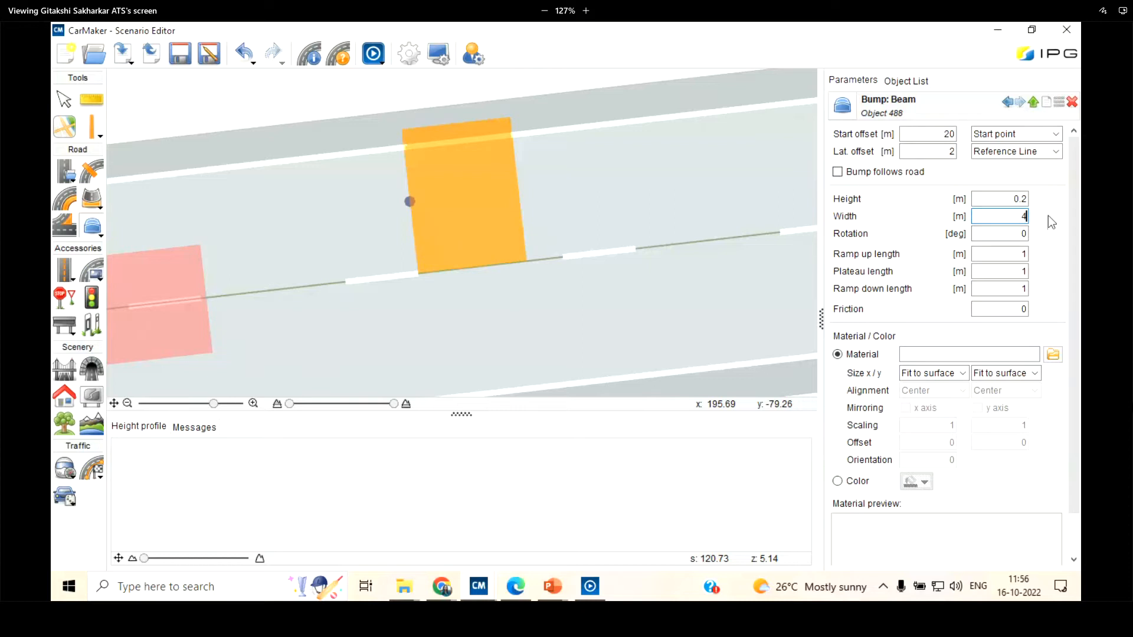
scroll(424, 131, down, 6)
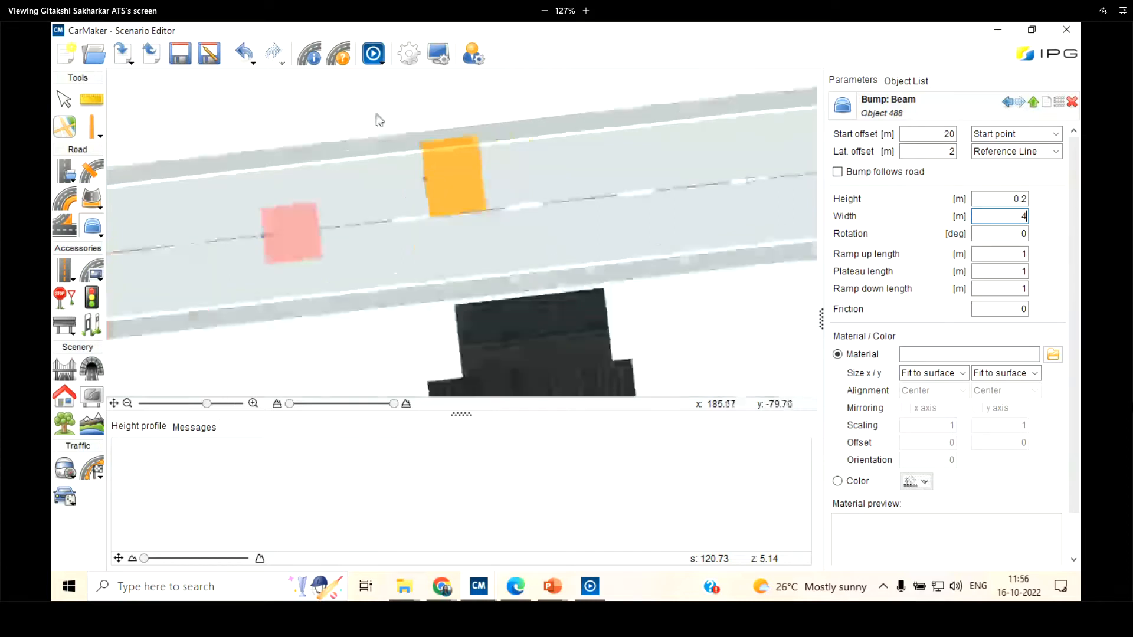
scroll(413, 158, up, 5)
Try a 30-degree rotation on the second beam bump, and set its rotation to 10 degrees
key(Tab)
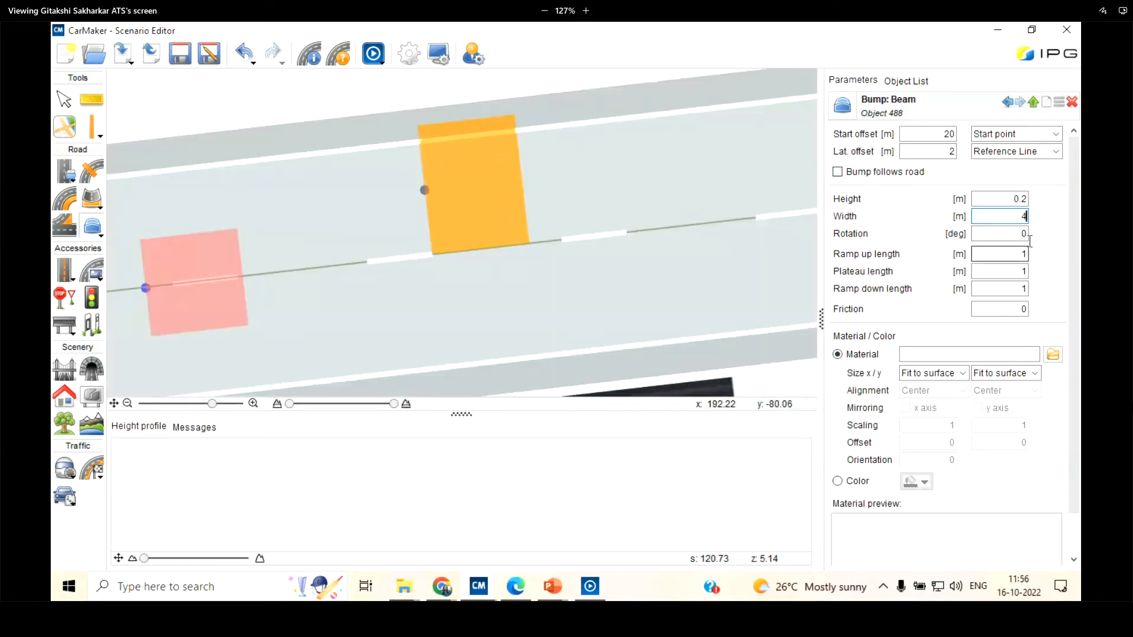
text(30)
key(Return)
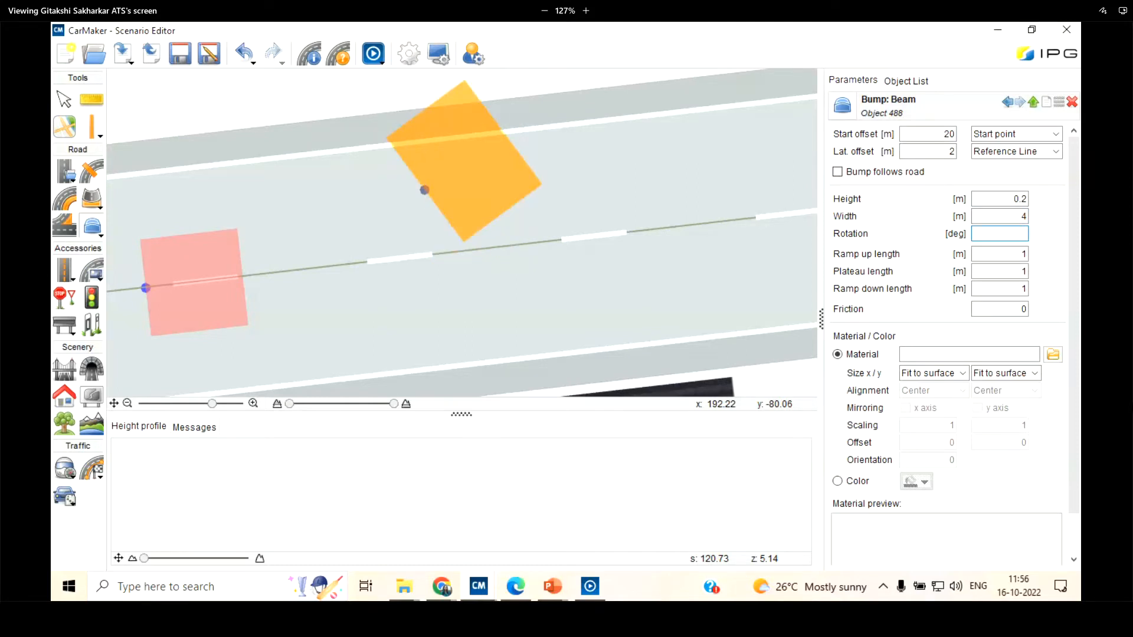
key(Return)
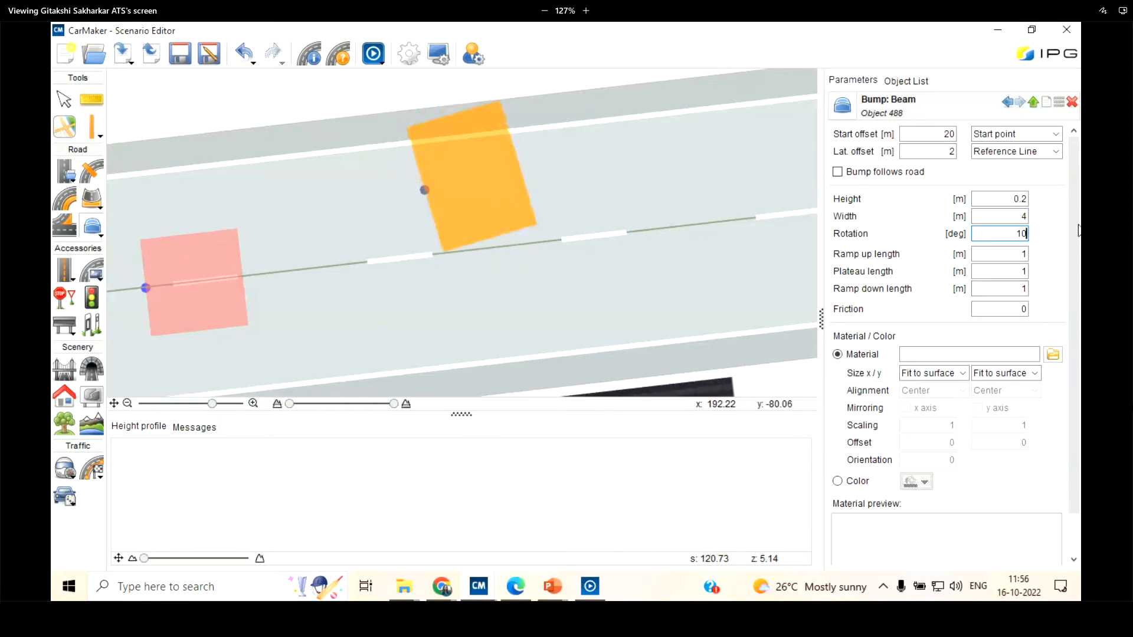
key(Tab)
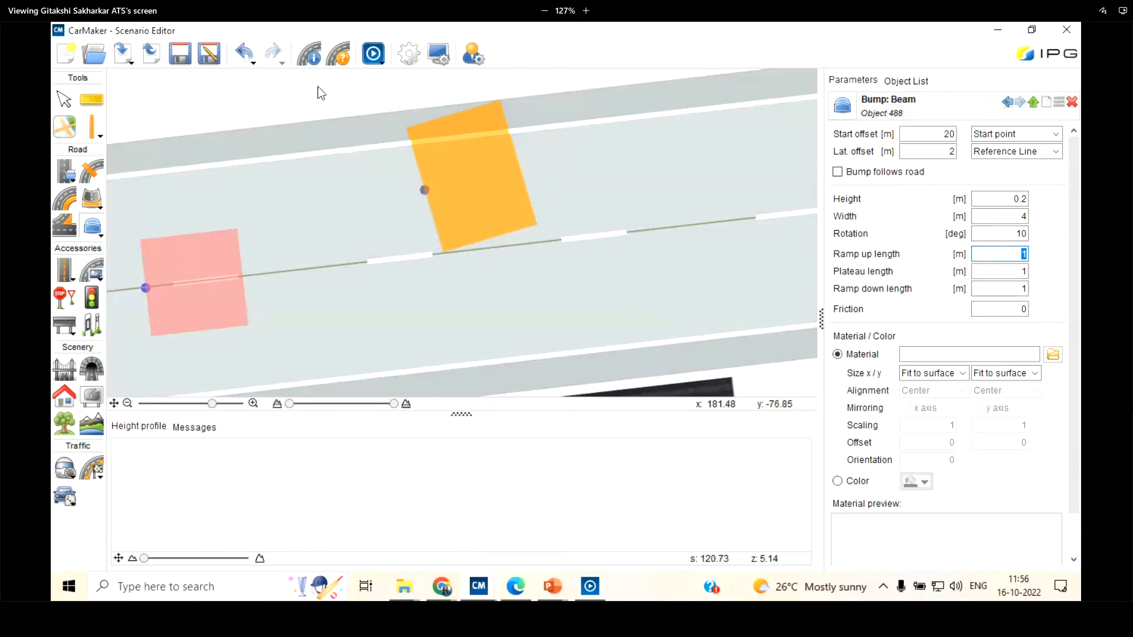
Examine the shape of the second beam bump on the curved road in the IPGMovie preview, and put the preview away
click(373, 53)
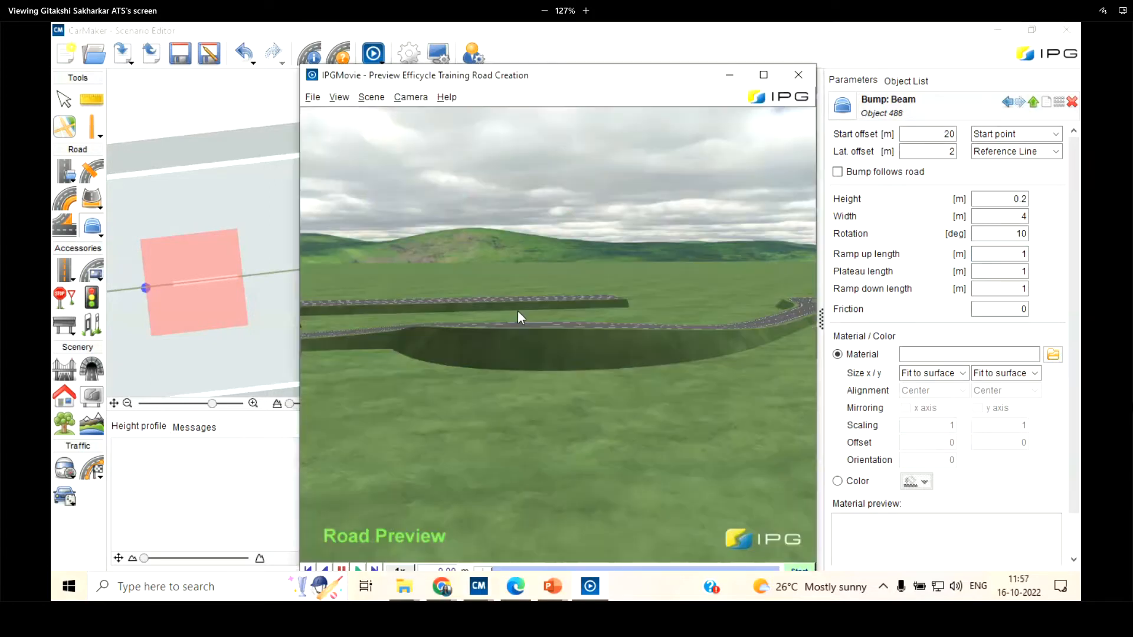
drag(447, 293, 496, 370)
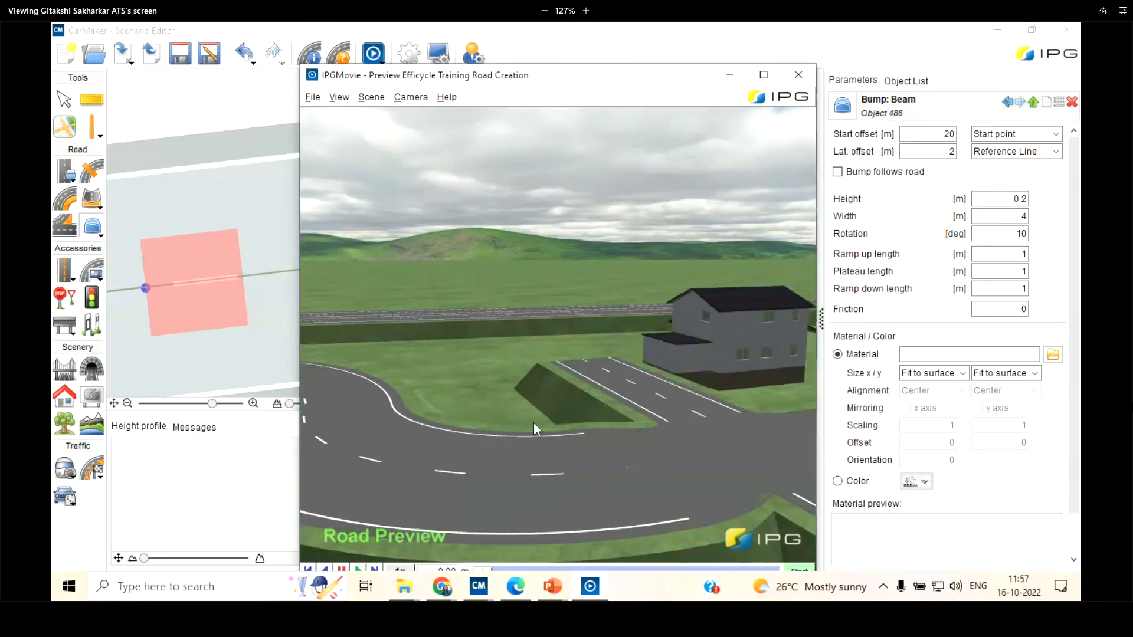
mouse_move(534, 423)
mouse_down()
mouse_move(728, 473)
mouse_move(640, 408)
mouse_move(739, 411)
mouse_move(531, 321)
mouse_move(603, 398)
mouse_move(560, 377)
mouse_move(721, 349)
mouse_move(702, 413)
mouse_move(709, 395)
mouse_move(745, 416)
mouse_move(703, 445)
mouse_move(661, 377)
mouse_move(554, 425)
mouse_up()
scroll(554, 425, down, 5)
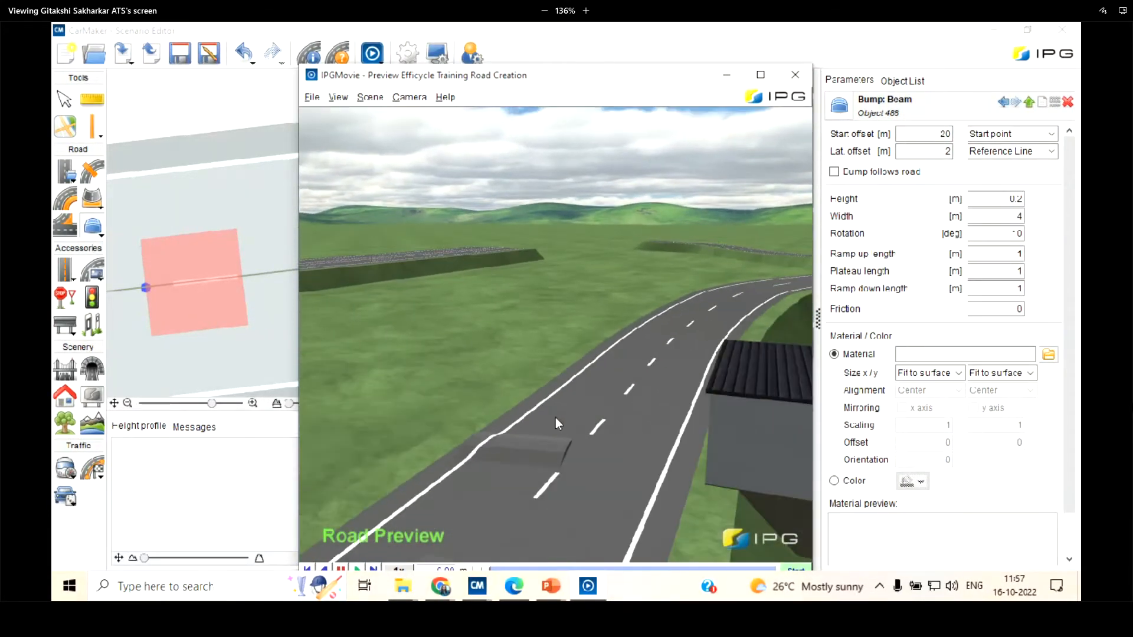
scroll(558, 412, up, 5)
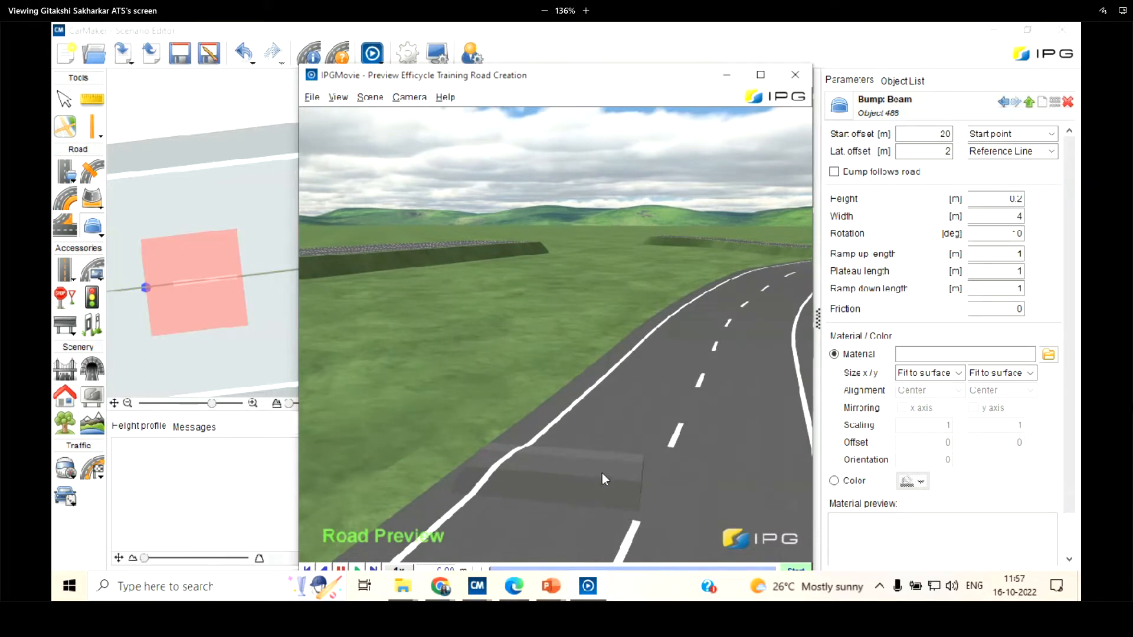
scroll(595, 473, up, 3)
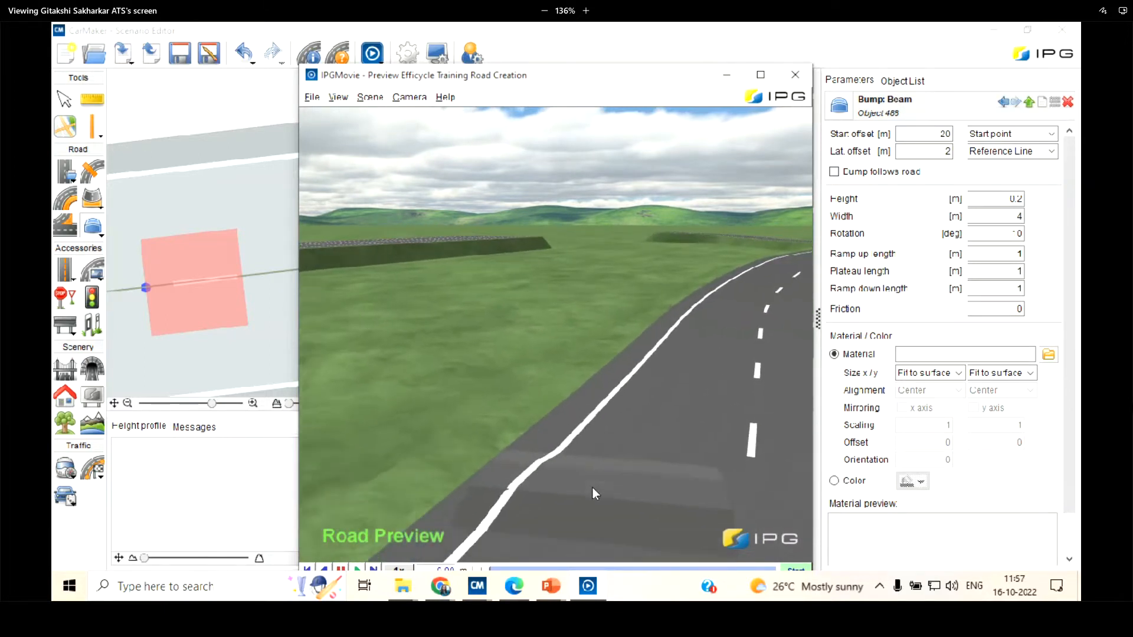
scroll(621, 441, up, 4)
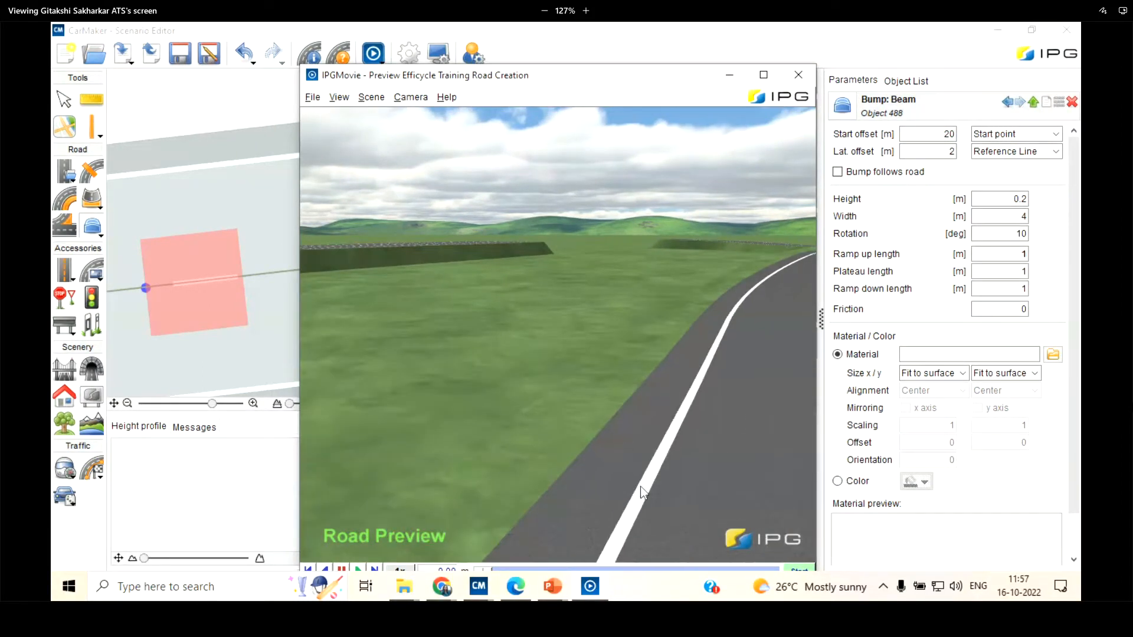
scroll(640, 487, down, 4)
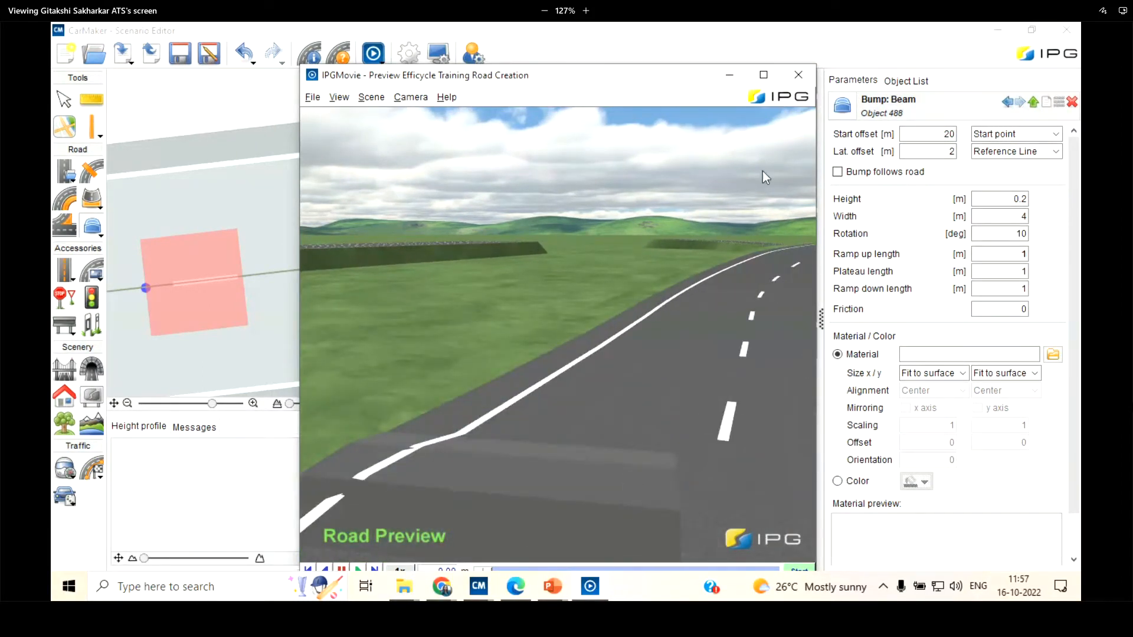
click(729, 76)
Set the second beam bump's plateau length to 0.2 m and its friction to 0
double_click(1020, 255)
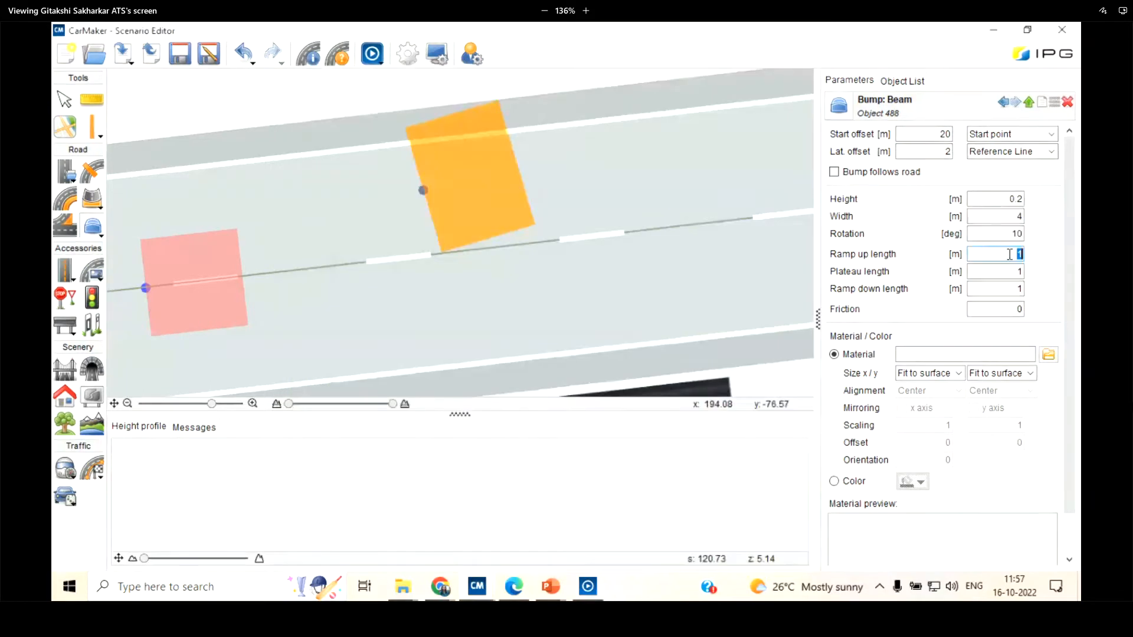
double_click(1020, 272)
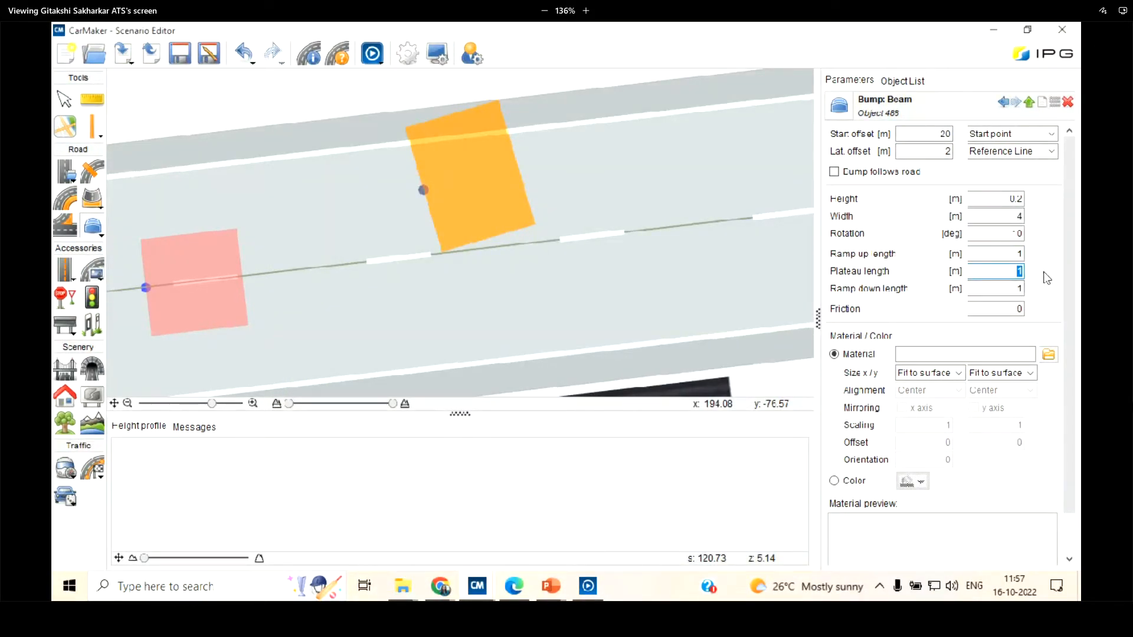
text(0.2)
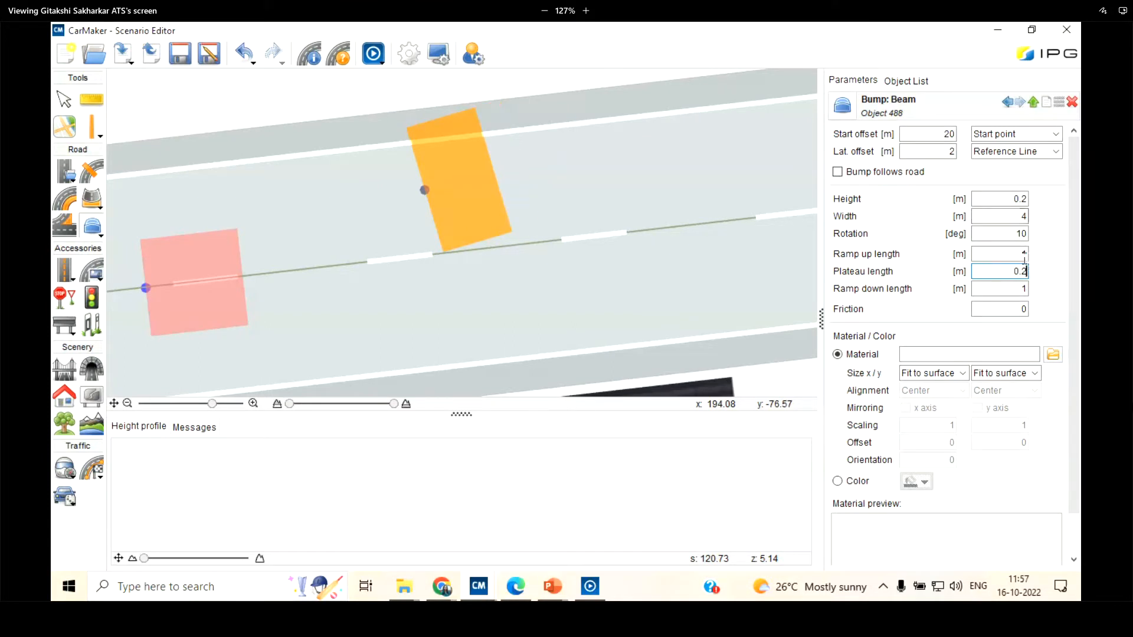
click(1025, 311)
double_click(1026, 310)
text(1)
key(BackSpace)
text(0)
Browse the ground textures in the product examples and apply DirtRoad.jpg as the second beam bump's material
scroll(982, 335, down, 1)
click(1053, 324)
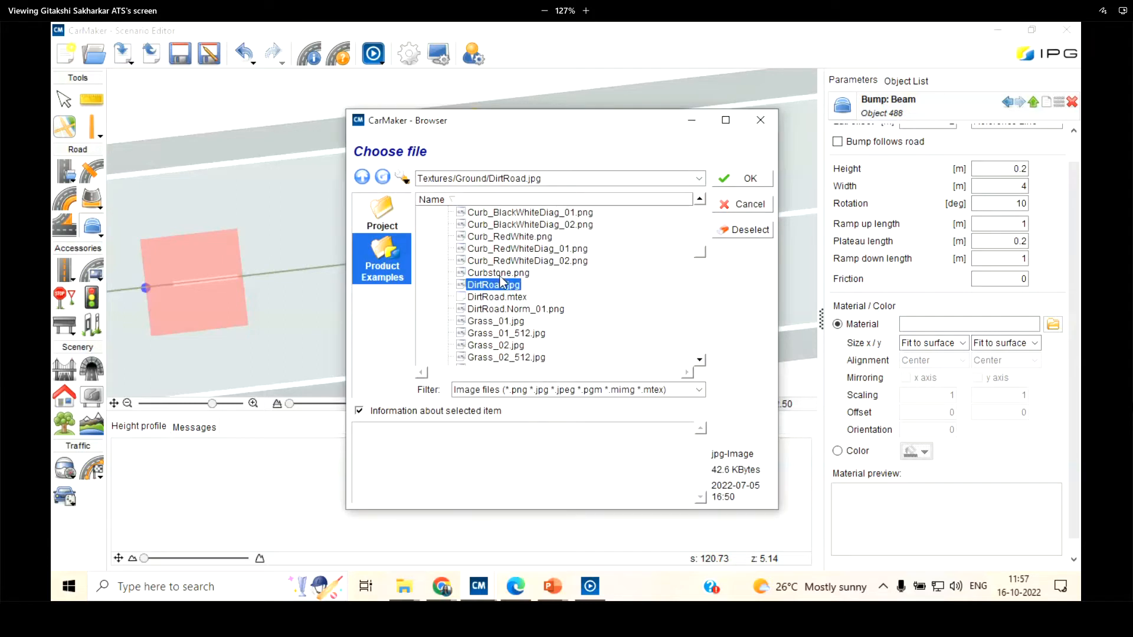
click(498, 298)
click(501, 309)
click(504, 322)
click(508, 297)
scroll(511, 287, up, 3)
scroll(552, 239, down, 15)
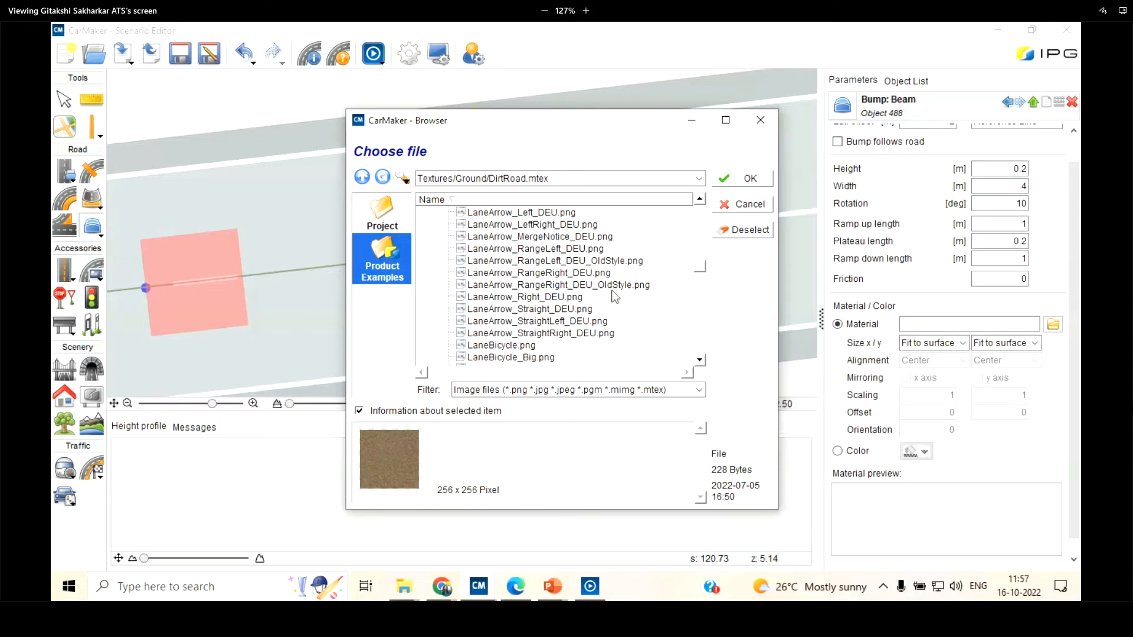
scroll(511, 275, down, 5)
scroll(538, 321, up, 8)
scroll(538, 322, up, 10)
scroll(528, 305, down, 5)
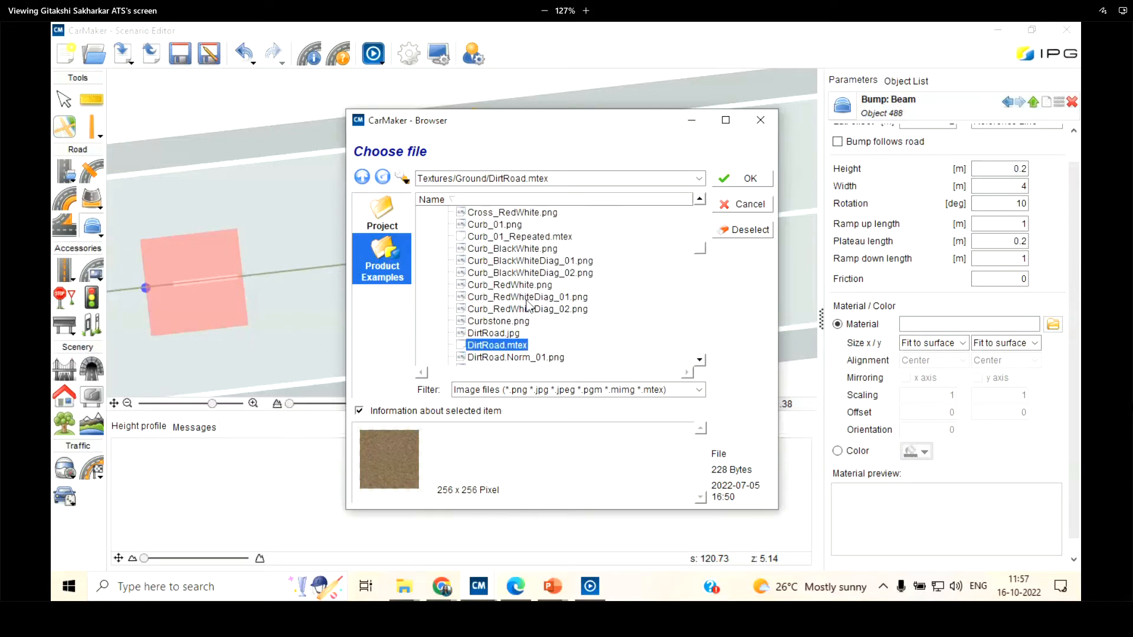
click(511, 237)
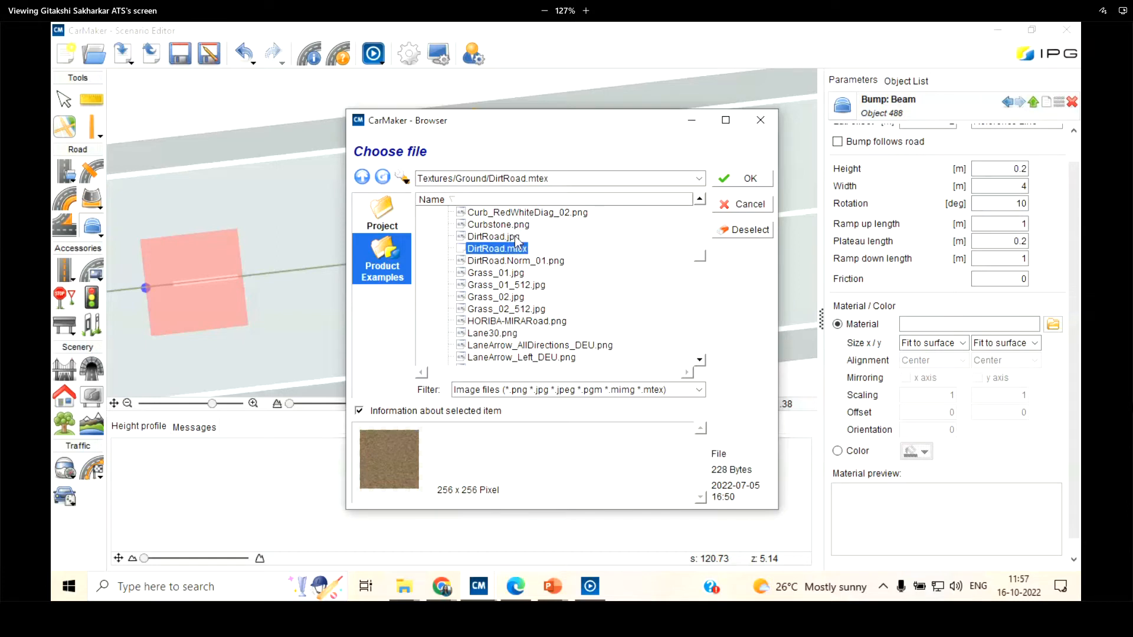
click(744, 179)
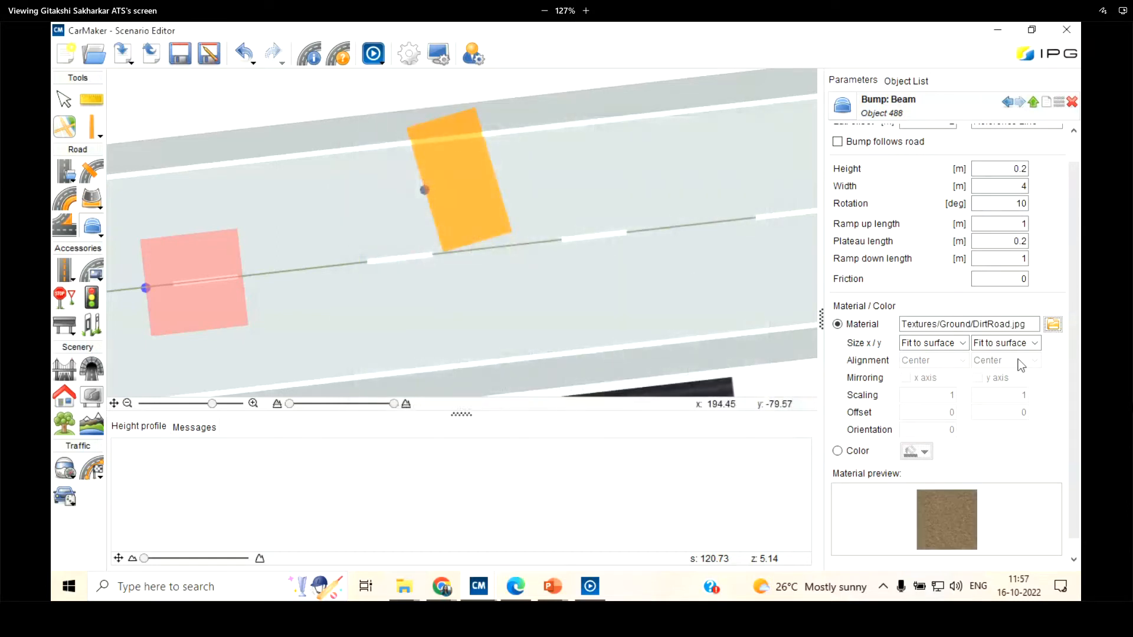
Examine the dirt-textured second beam bump from both directions in the IPGMovie preview, and put the preview away
click(371, 55)
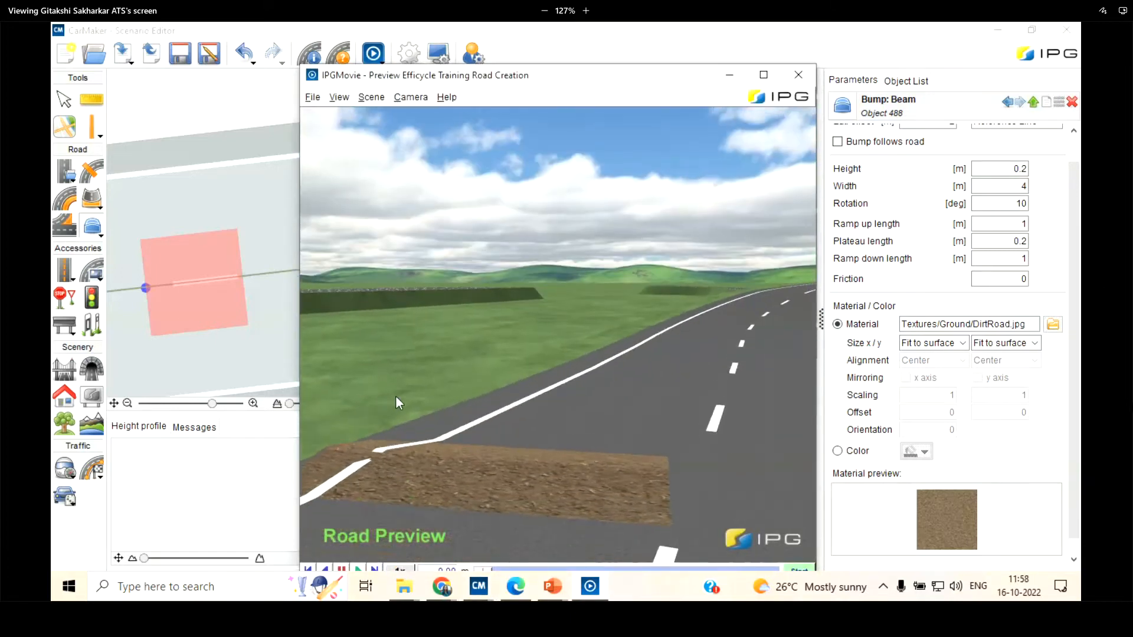
drag(518, 414, 517, 307)
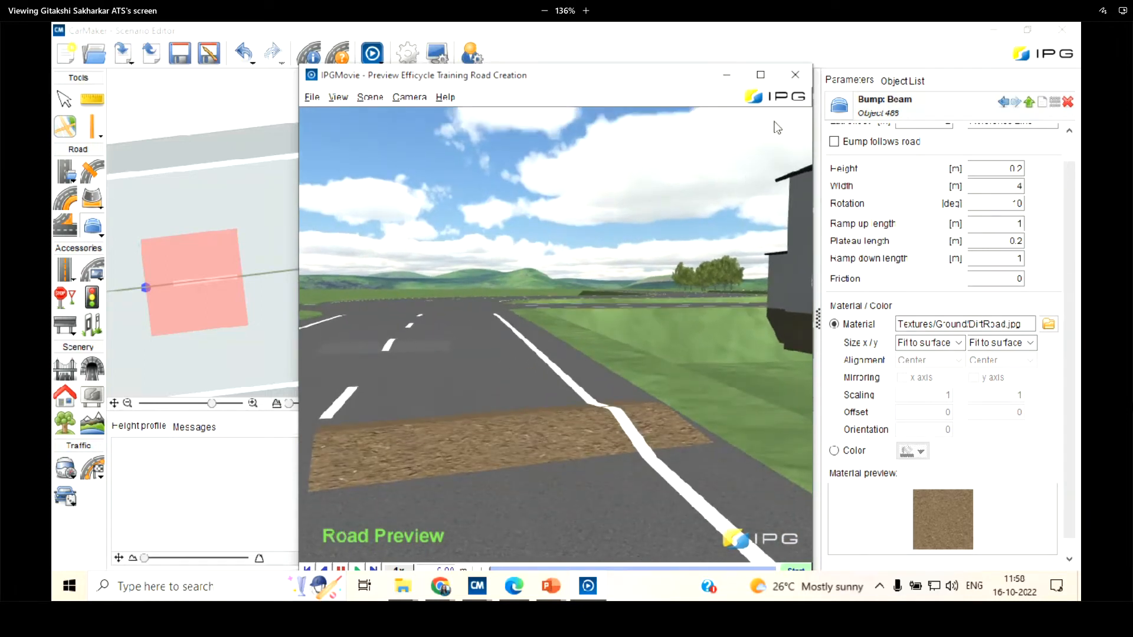
drag(440, 76, 338, 70)
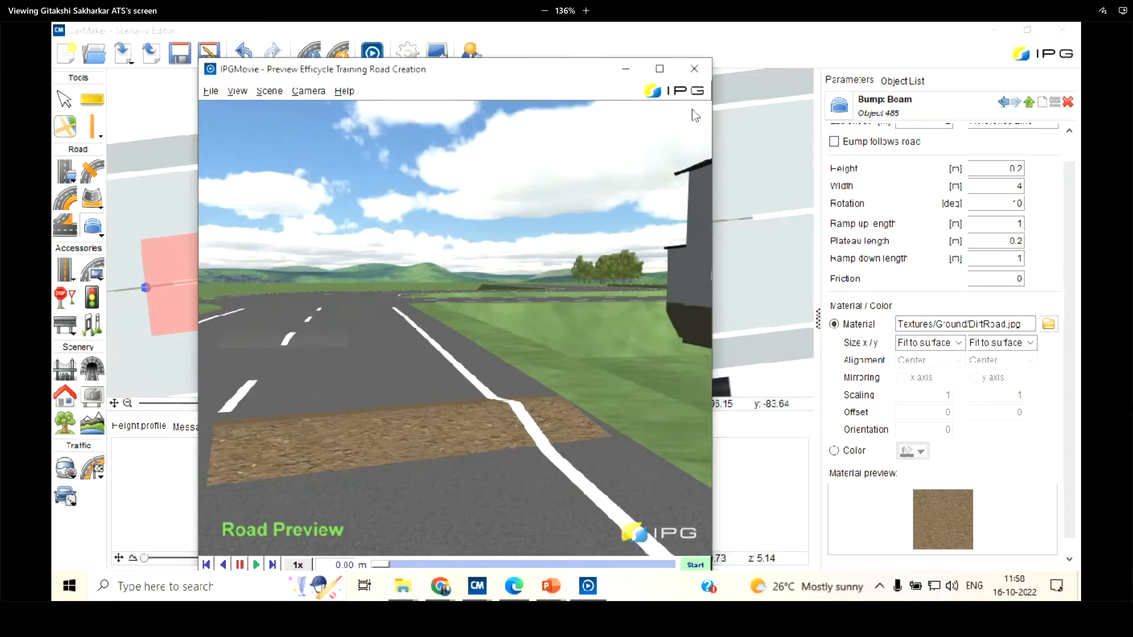
click(626, 73)
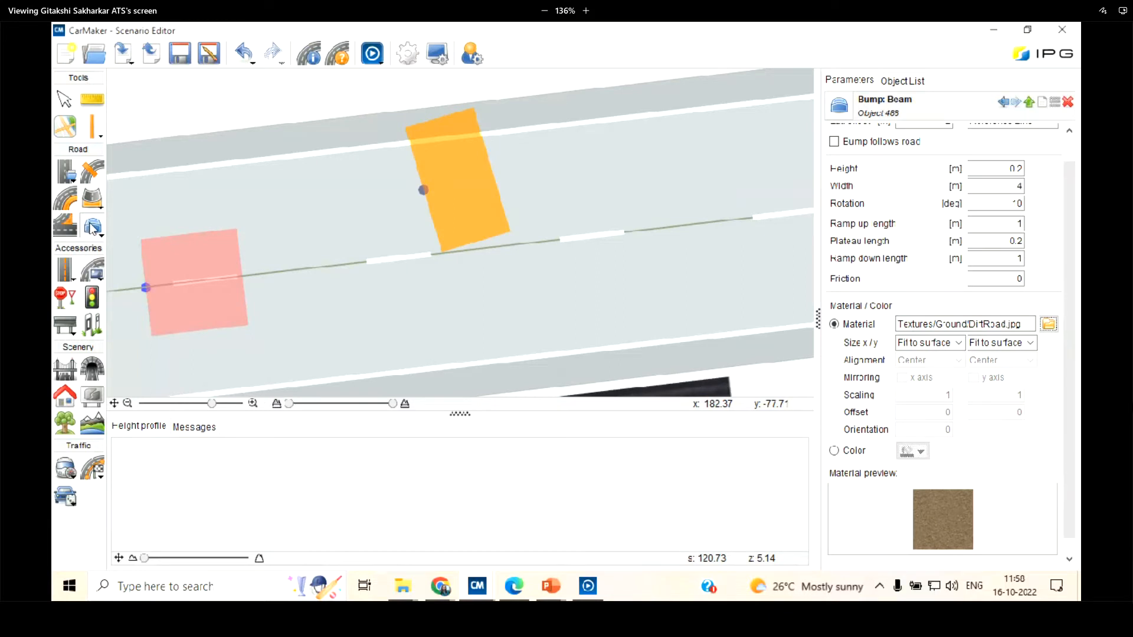
Place a cone bump in the same lane, just beyond the rotated beam bump
click(93, 228)
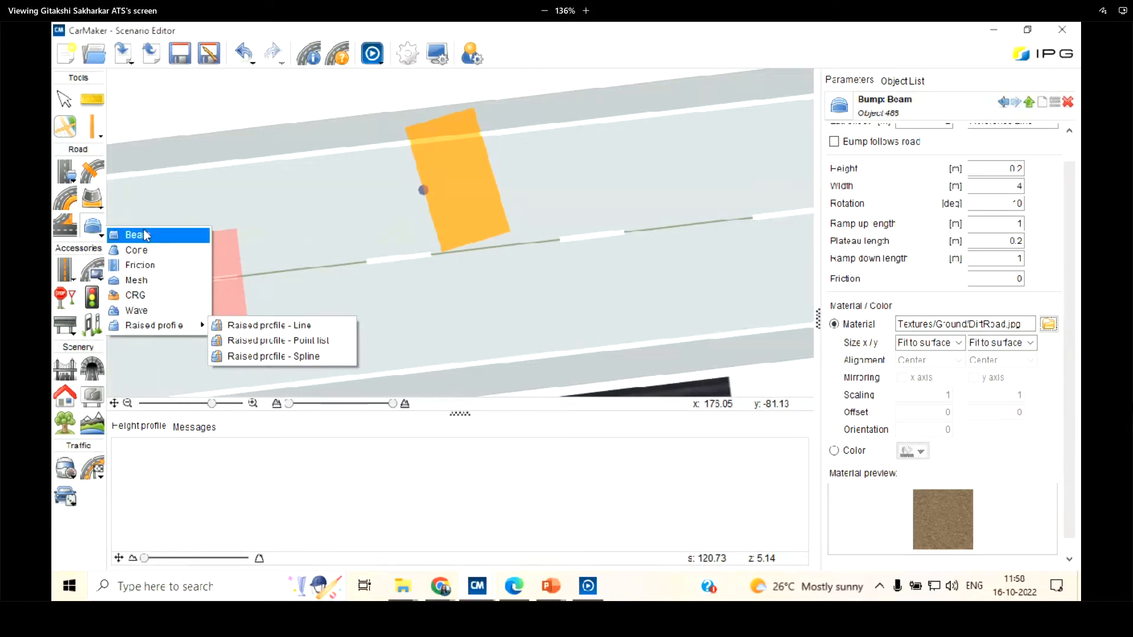
click(146, 259)
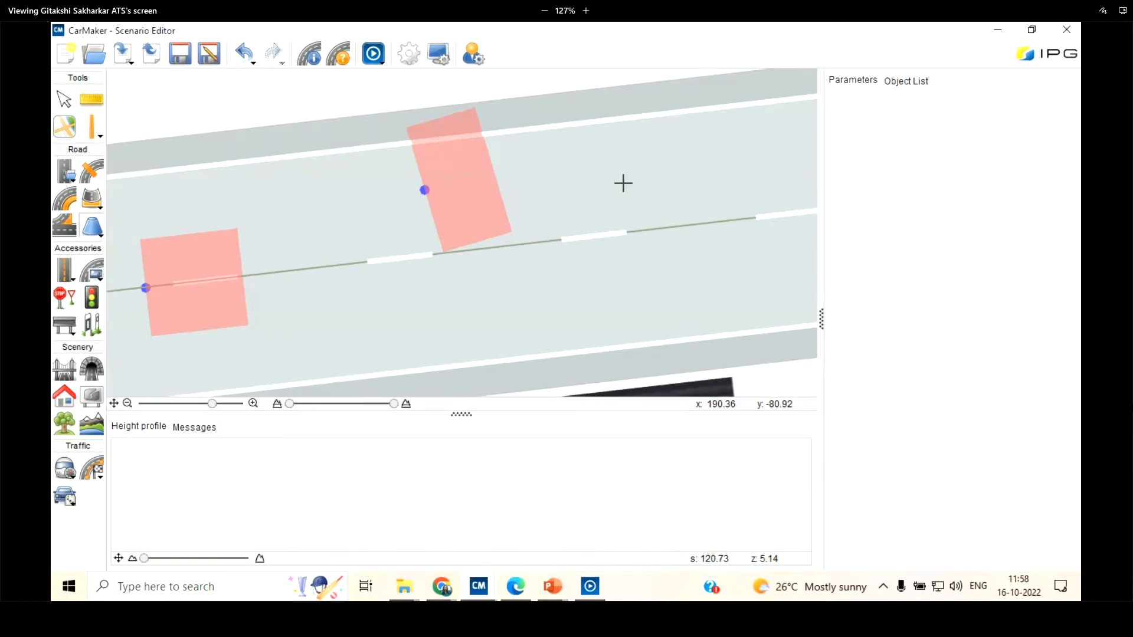
click(623, 183)
click(628, 168)
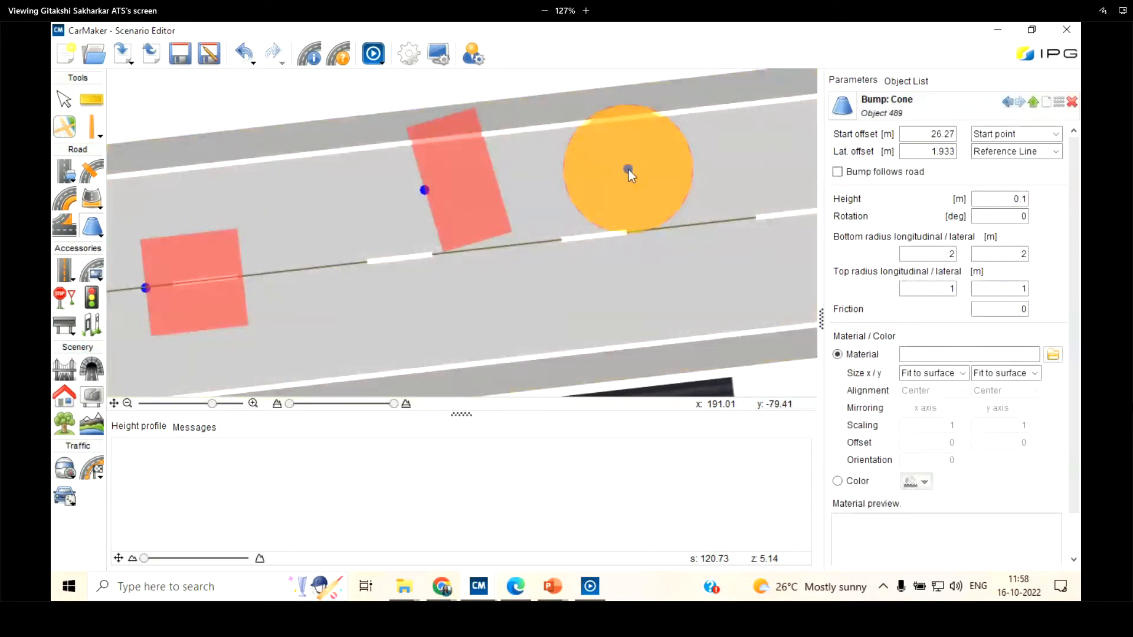
Try a 20 m start offset for the cone bump, and set its start offset to 25 m and lateral offset to 2 m
double_click(925, 133)
text(20)
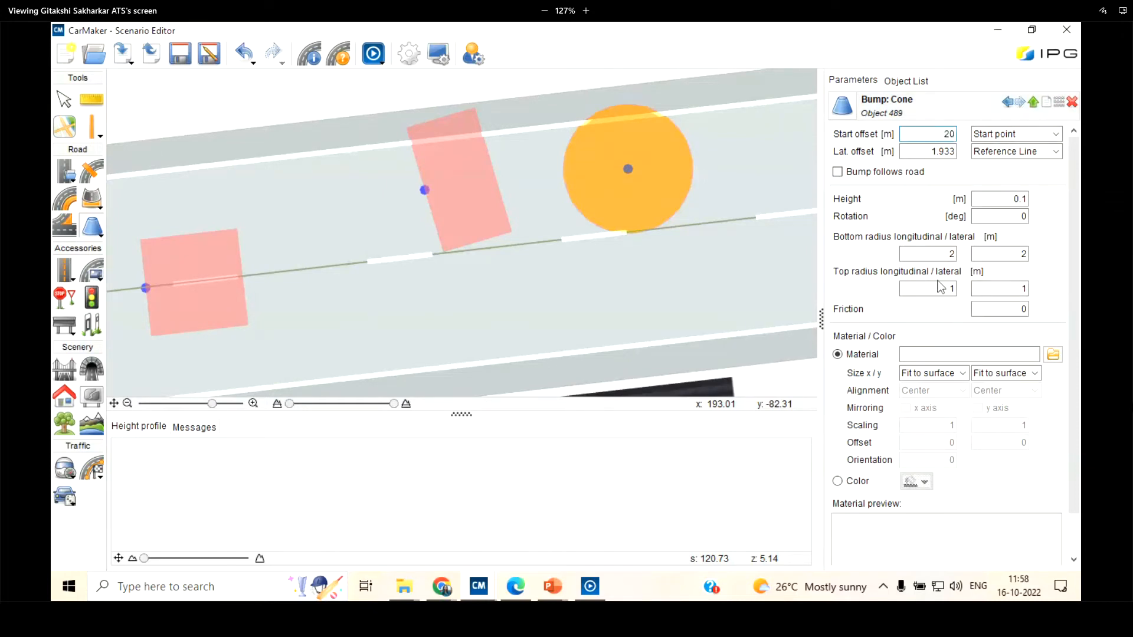
key(Return)
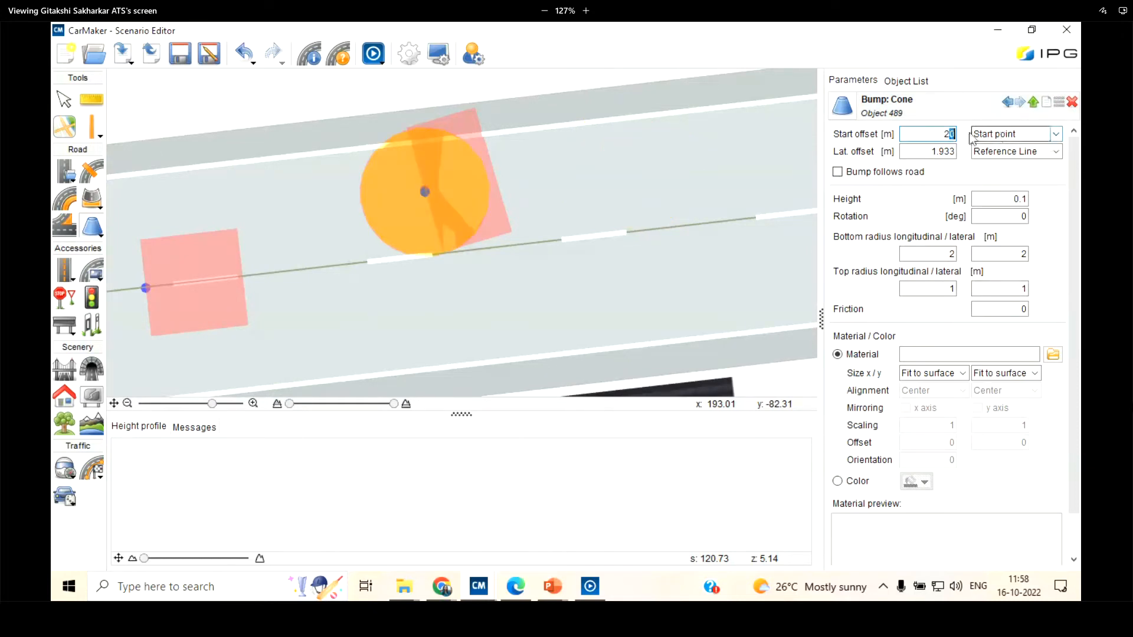
double_click(949, 134)
text(2)
key(Return)
key(Tab)
text(2)
key(Return)
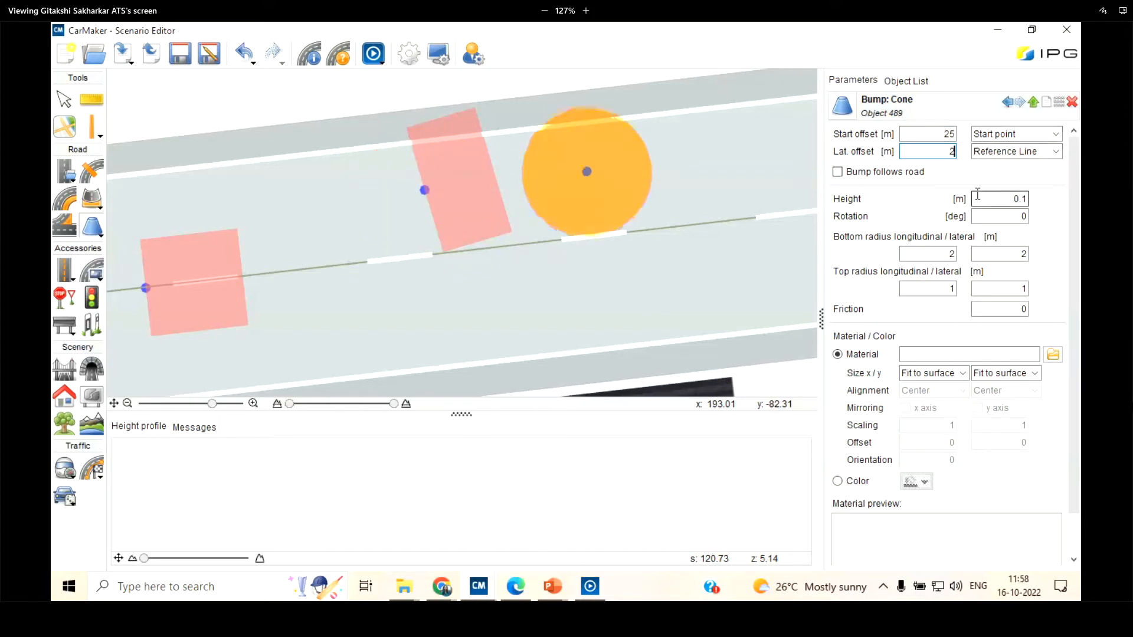
Try a 2 m height for the cone bump and examine its shape in the IPGMovie preview
double_click(1012, 199)
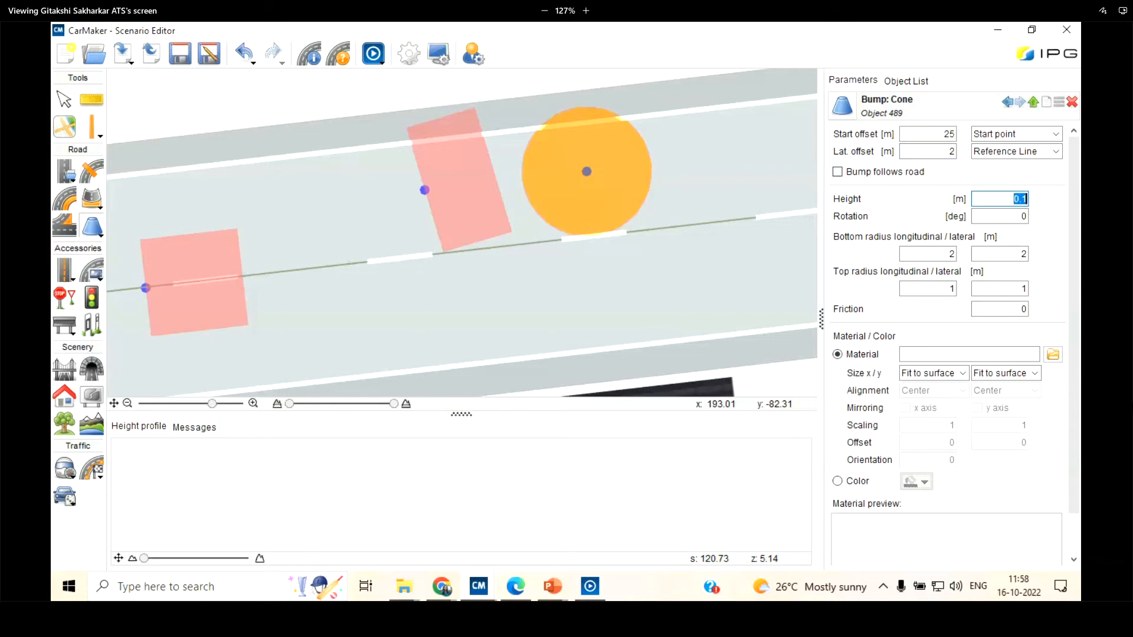
text(2)
click(374, 53)
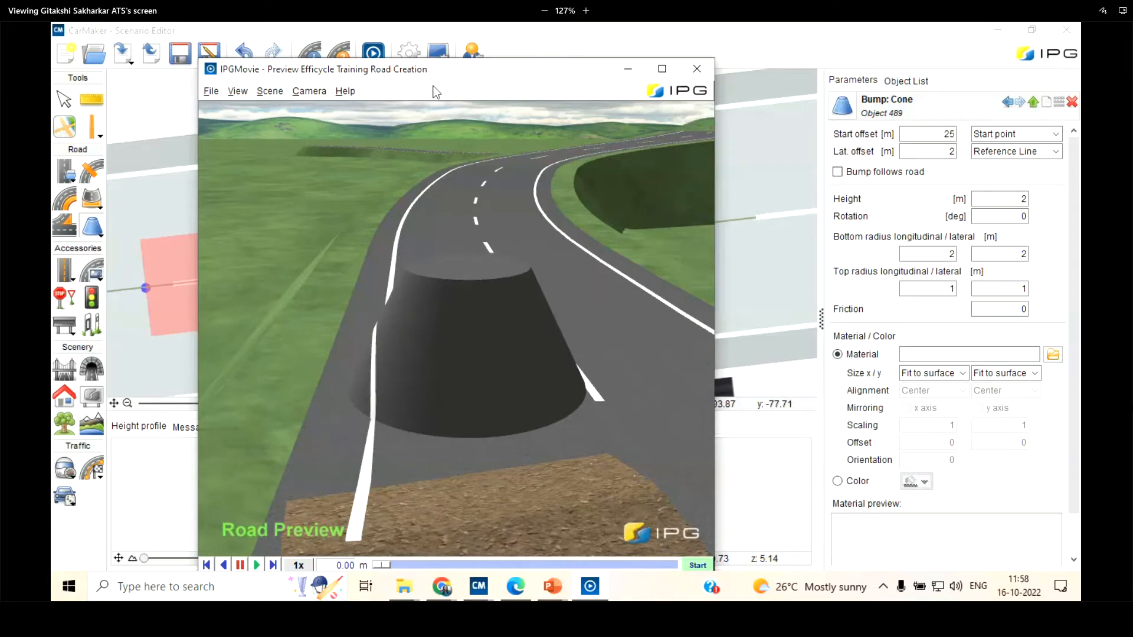
drag(433, 79, 305, 117)
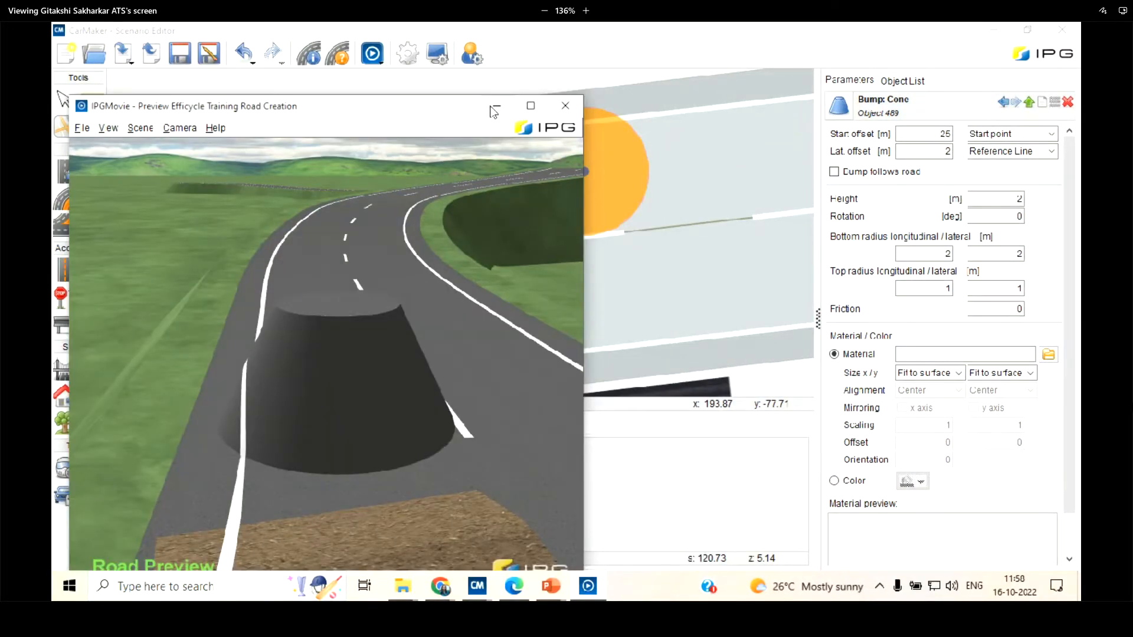
click(494, 112)
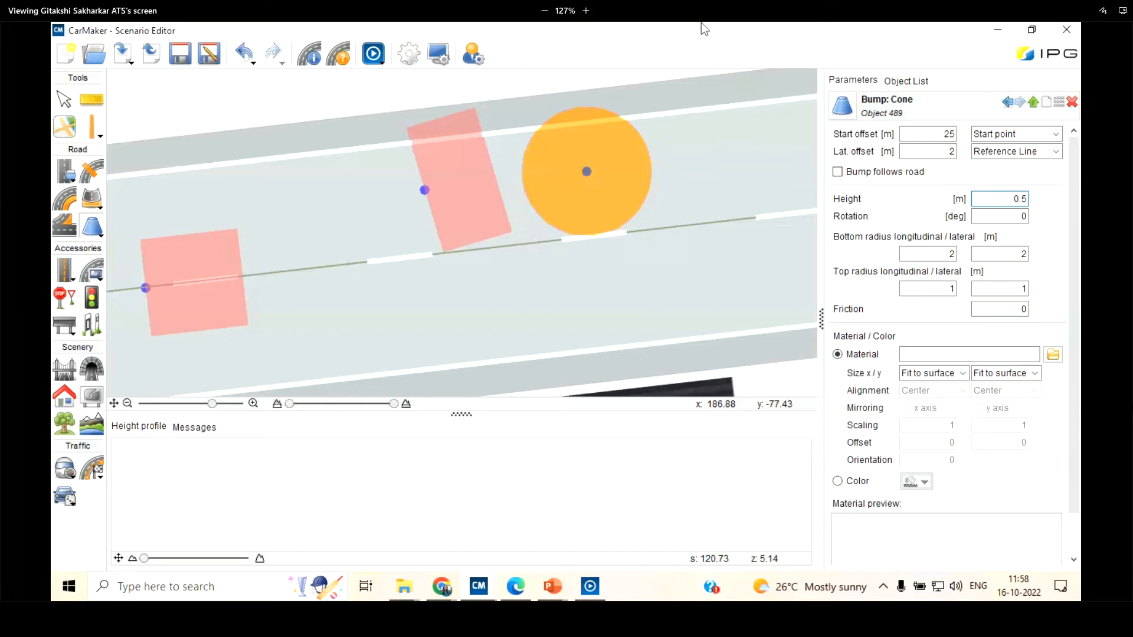
Set the cone bump's height to 0.5 m and check its shape in the IPGMovie preview
drag(367, 107, 373, 99)
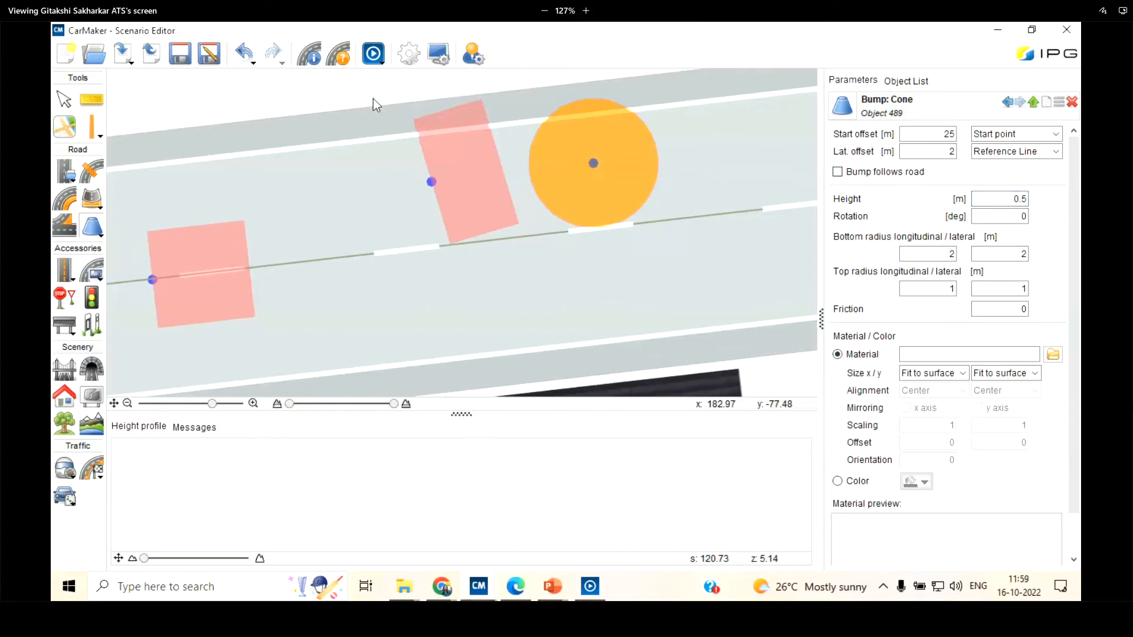
click(376, 55)
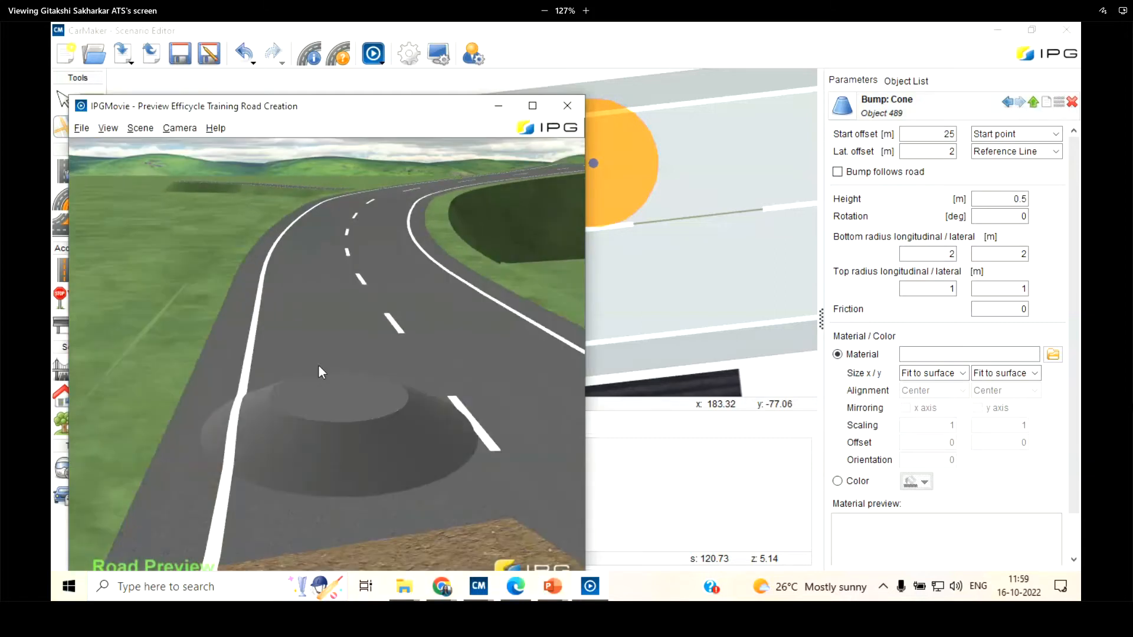
click(498, 108)
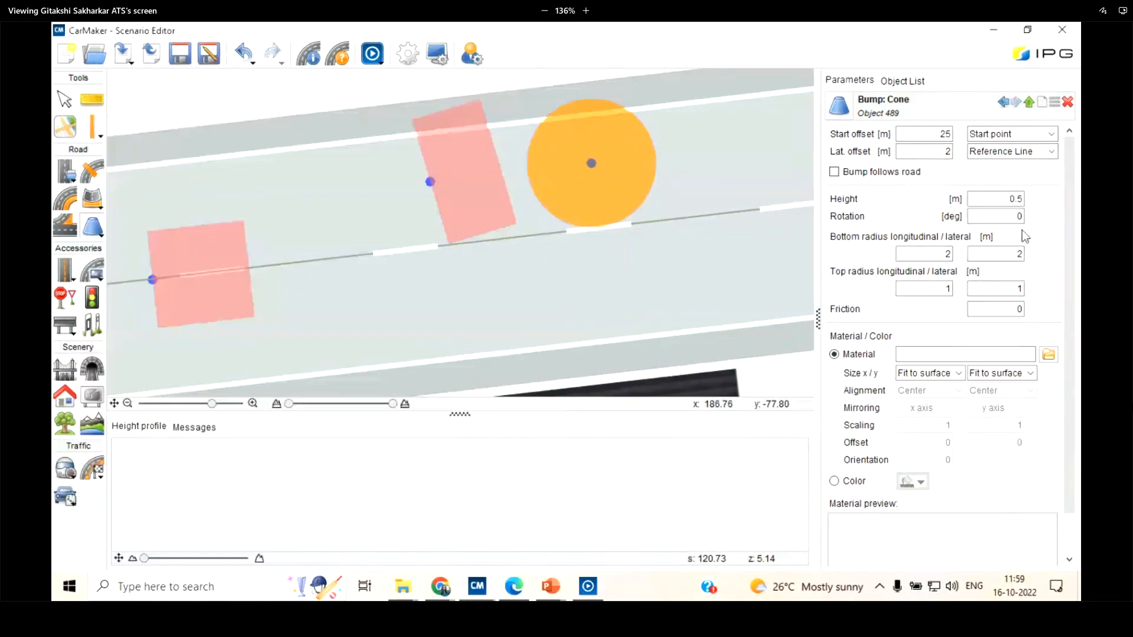
Set the cone bump's longitudinal and lateral bottom radii to 1 m, trying a 2 m longitudinal radius in between
double_click(942, 255)
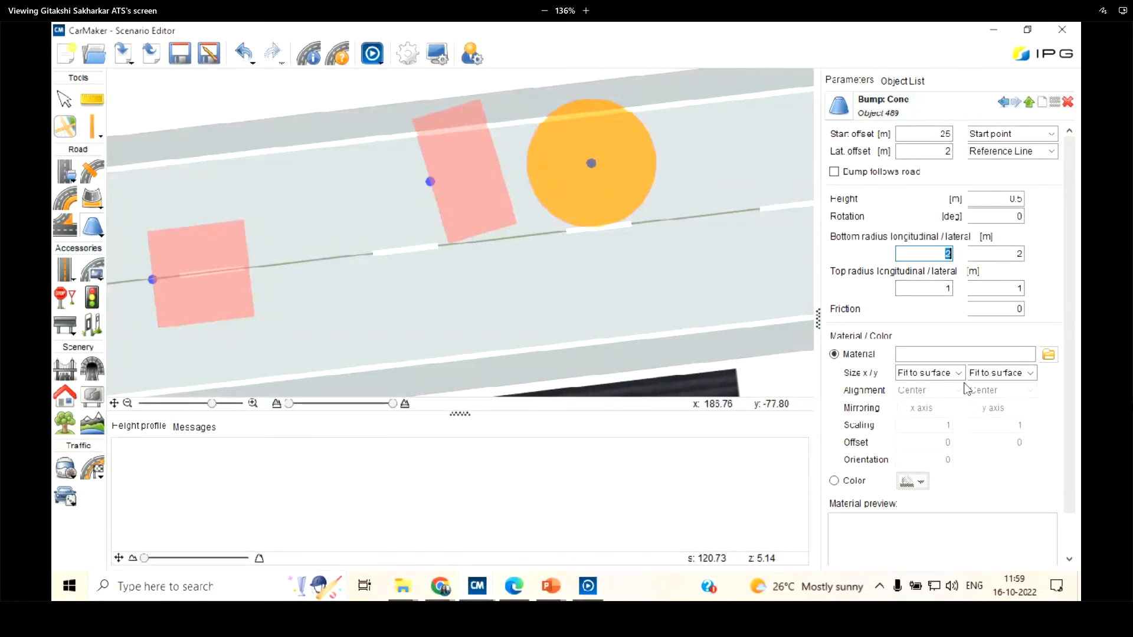
text(1)
double_click(1015, 253)
text(1)
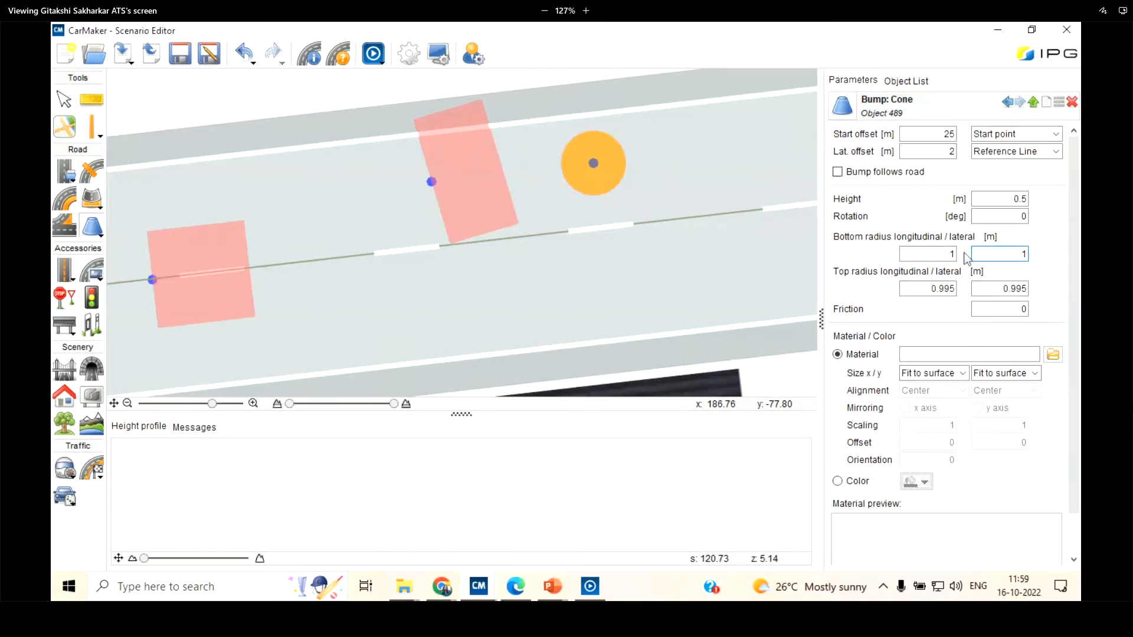
key(shift+Tab)
key(Return)
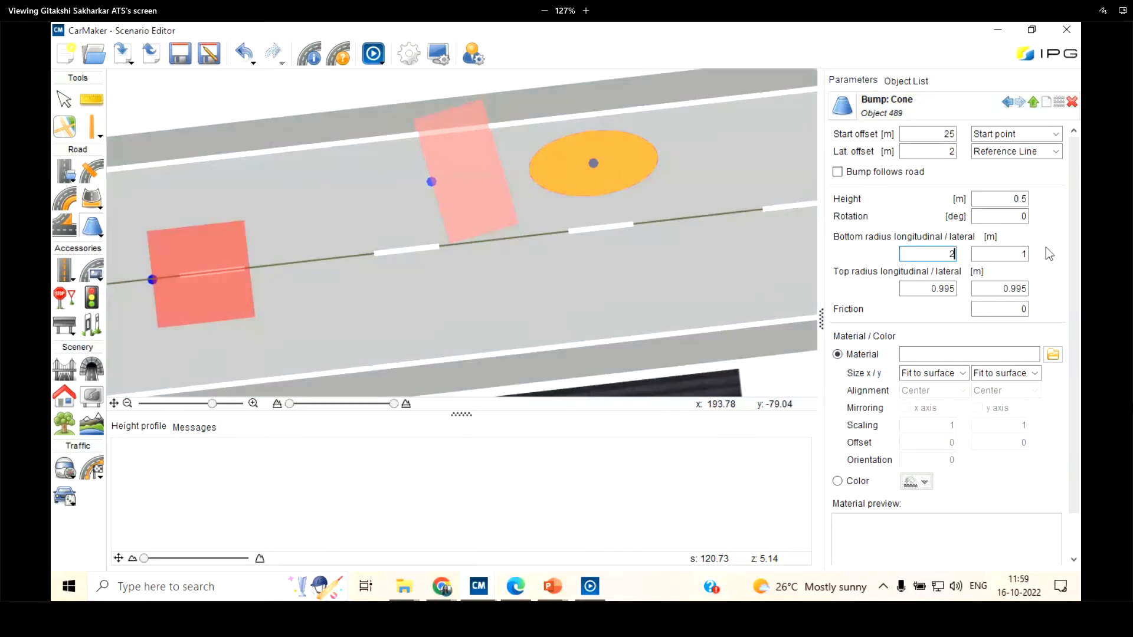
text(1)
key(Return)
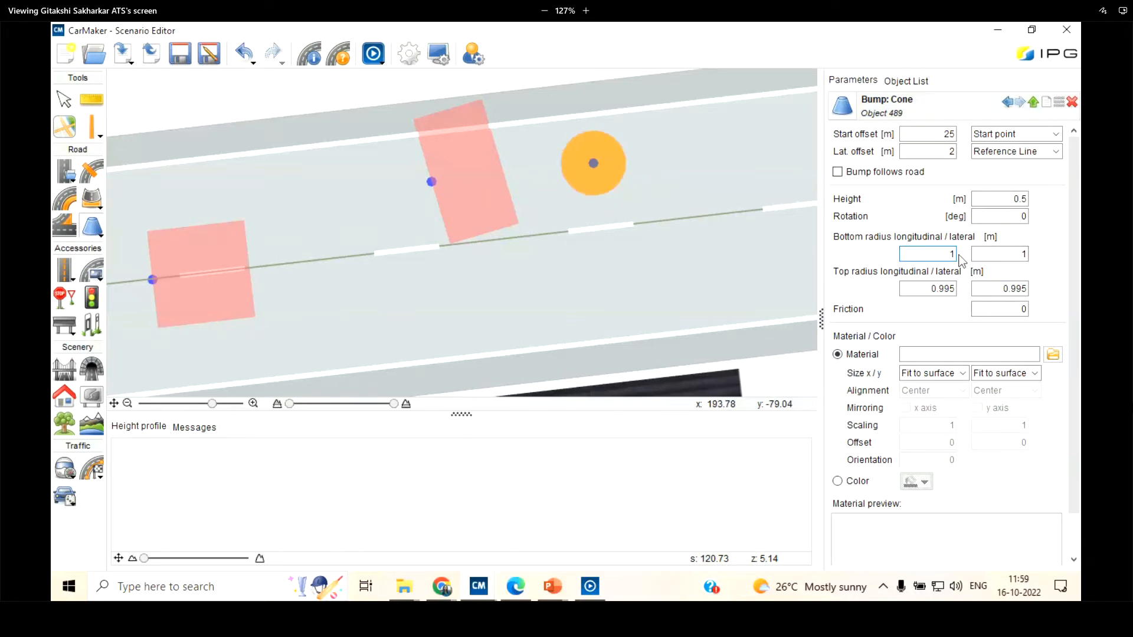
Set the cone bump's longitudinal and lateral top radii to 0.2 m
double_click(923, 289)
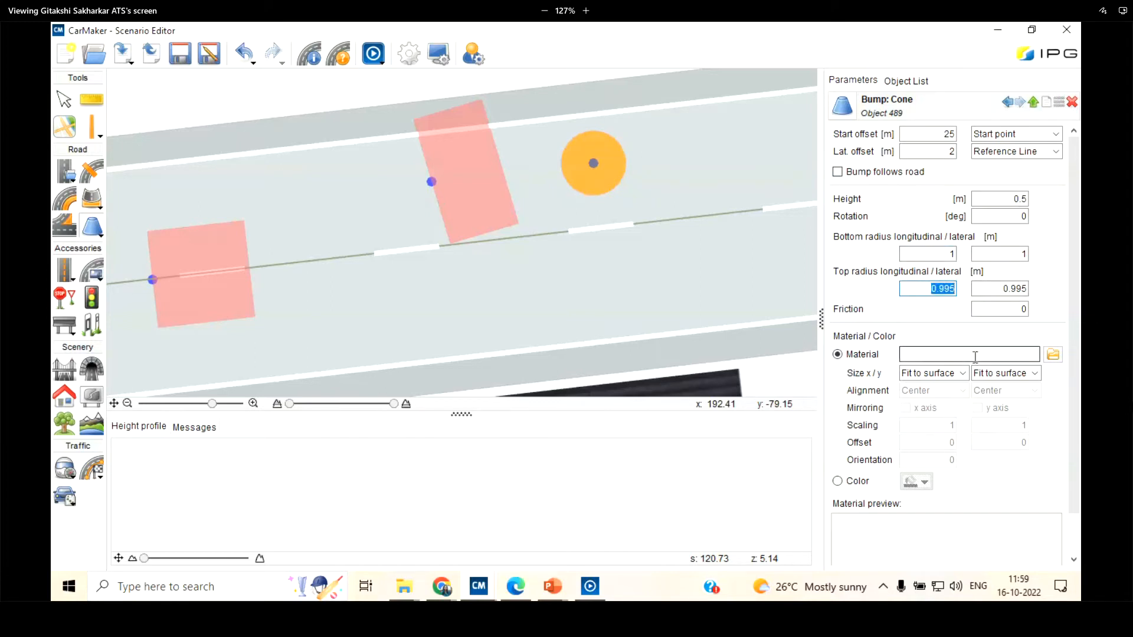
text(0.2)
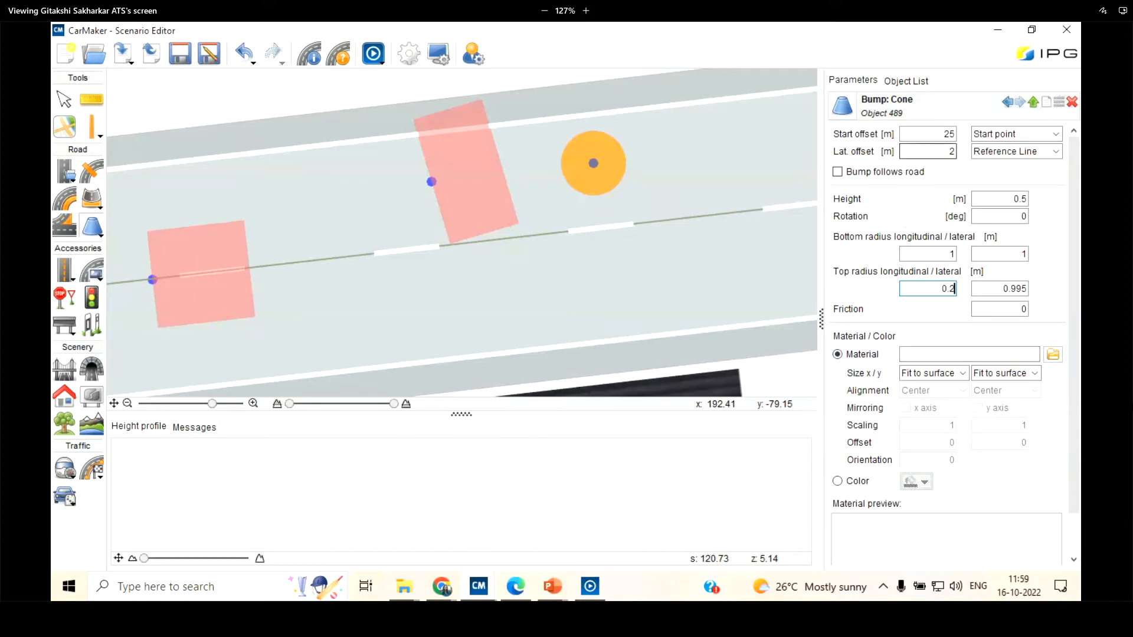
key(Tab)
text(0)
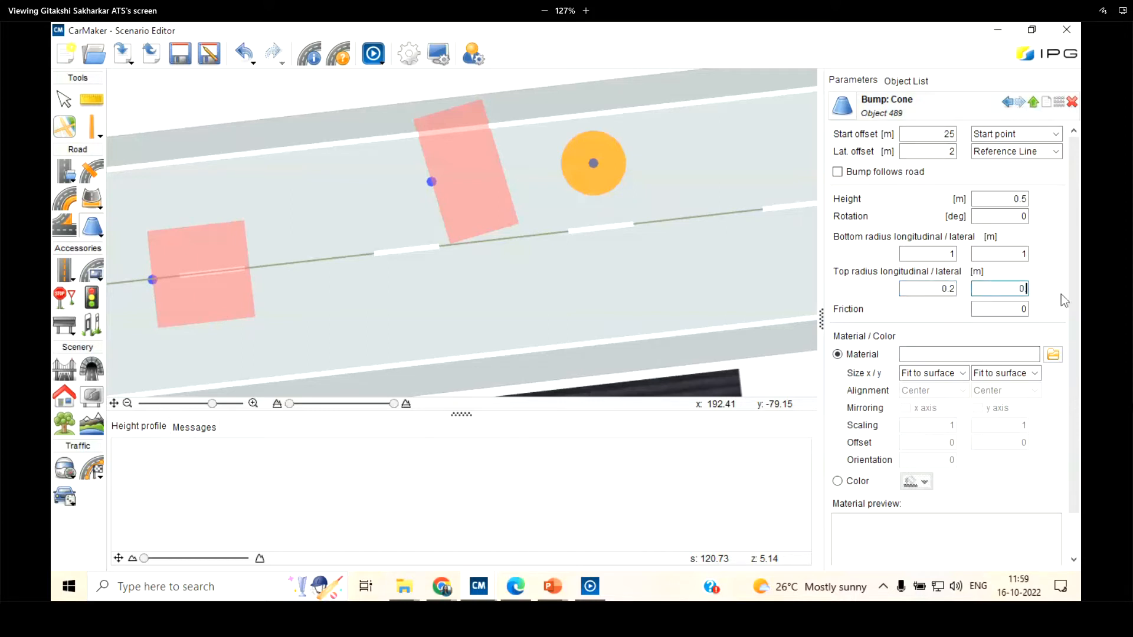
text(.2)
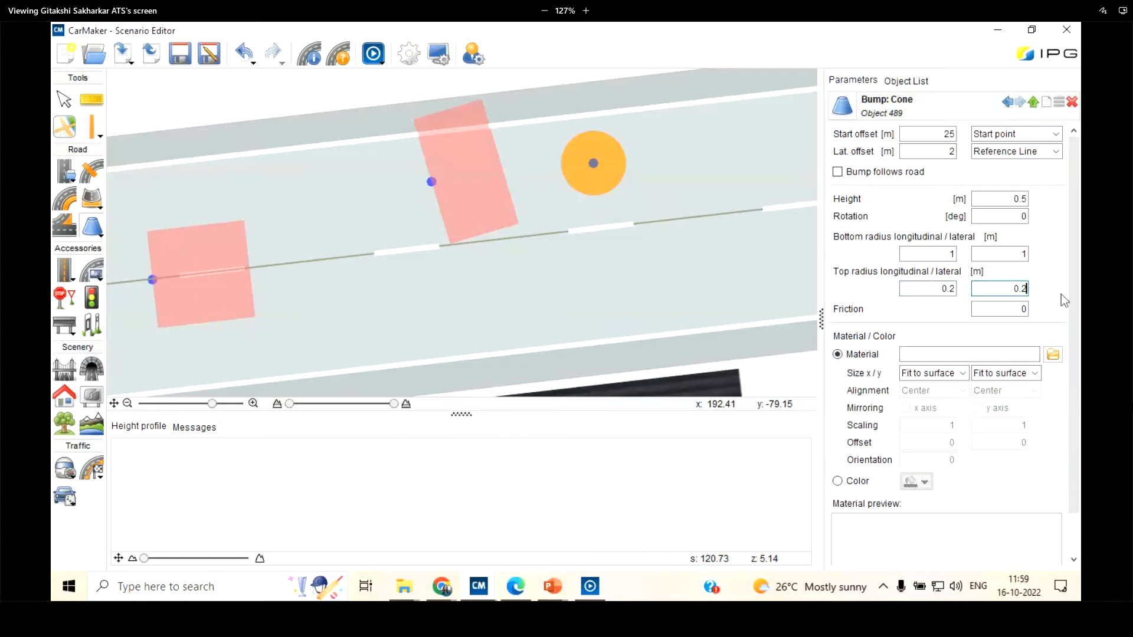
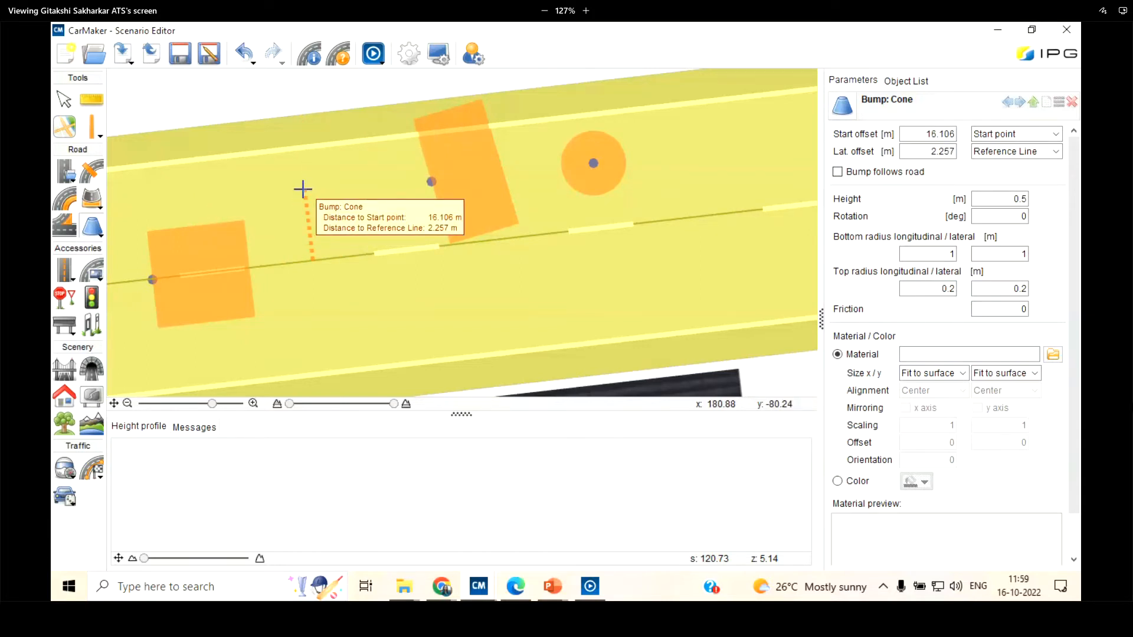
Place a second cone bump between the two beam bumps, about 17 m from the start point and 1.5 m laterally, and check it in the IPGMovie preview
click(302, 192)
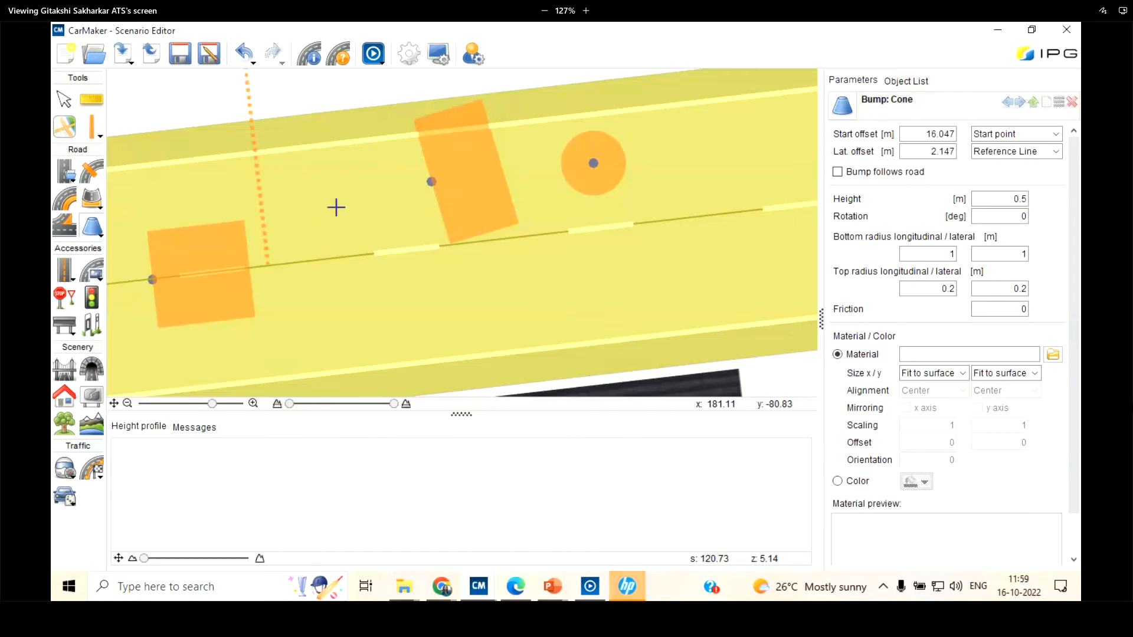
click(336, 207)
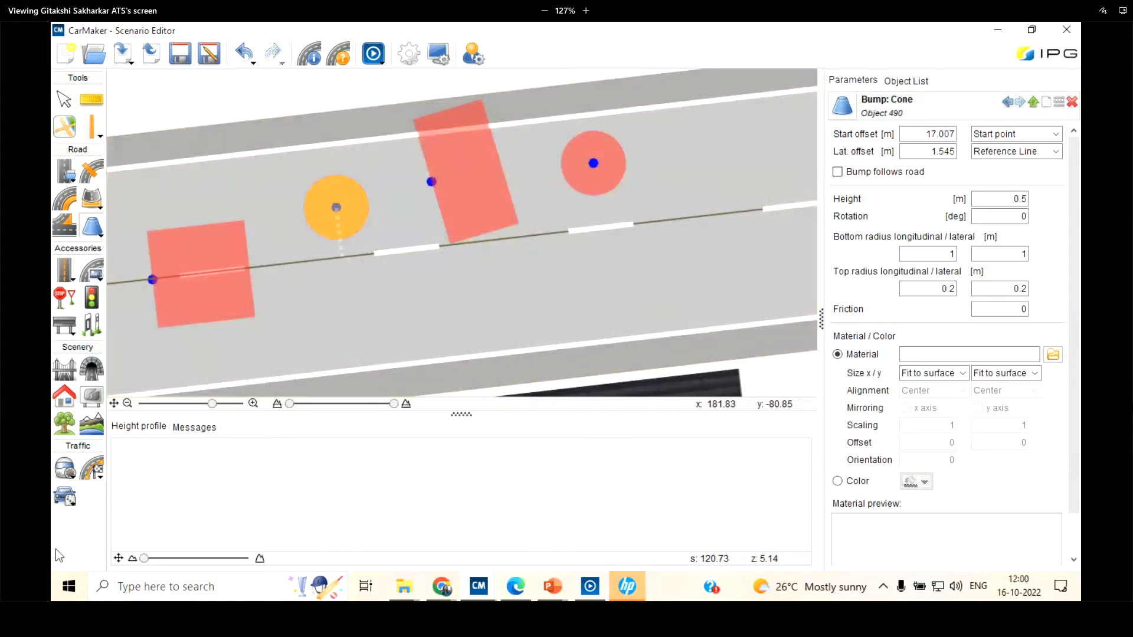
click(91, 228)
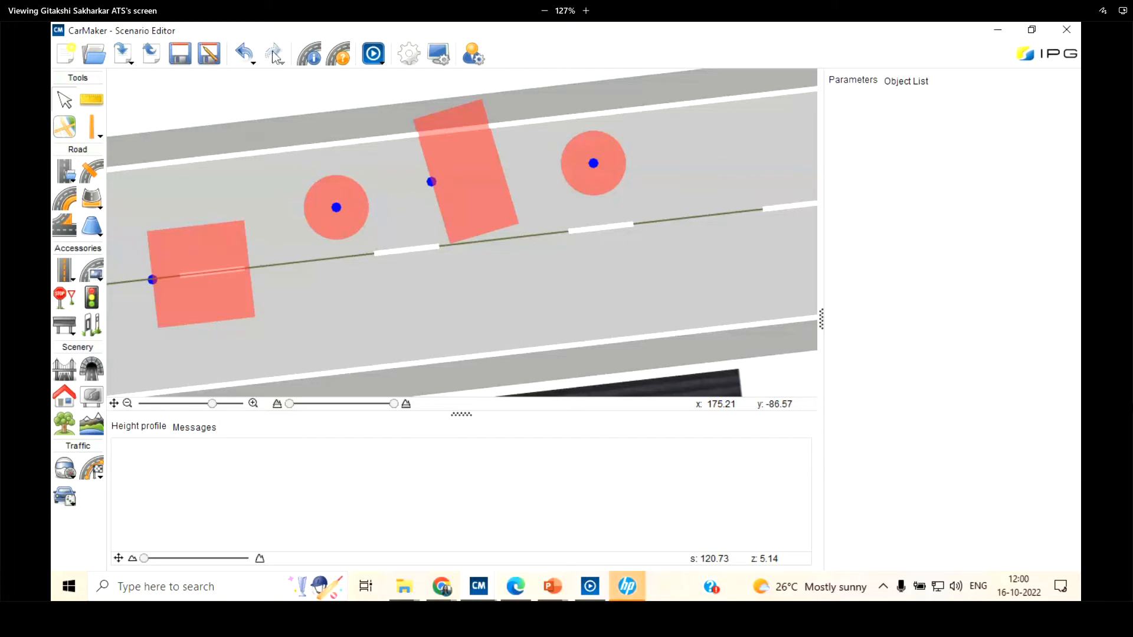
click(373, 55)
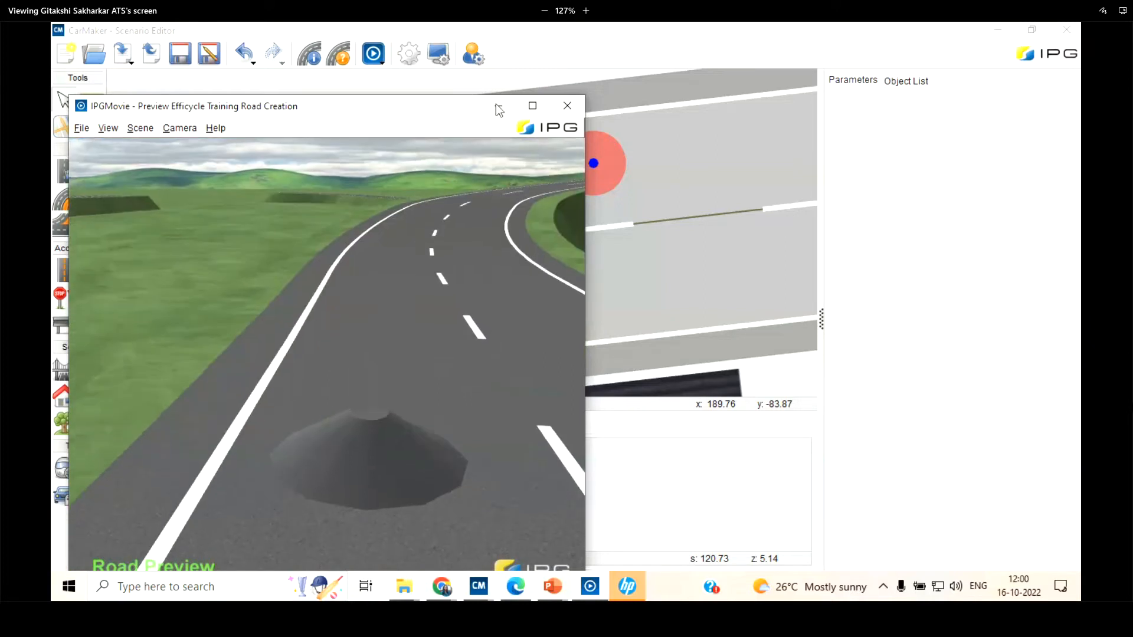
click(498, 108)
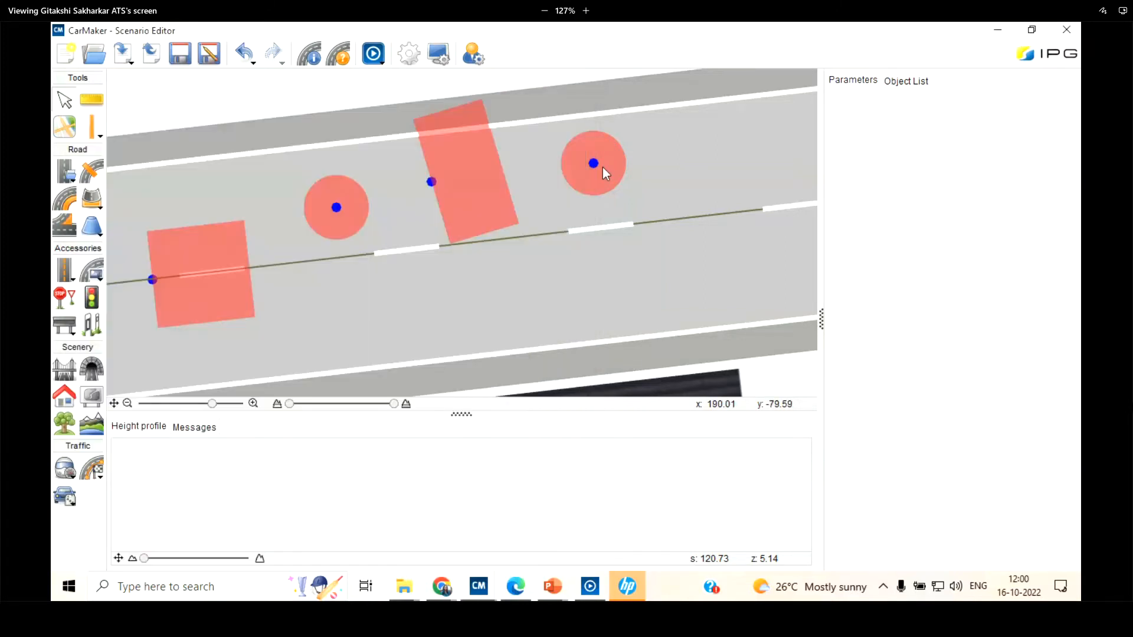
Add another beam bump across the same lane, a few metres beyond the cone bump at the 25 m start offset
click(603, 168)
click(637, 234)
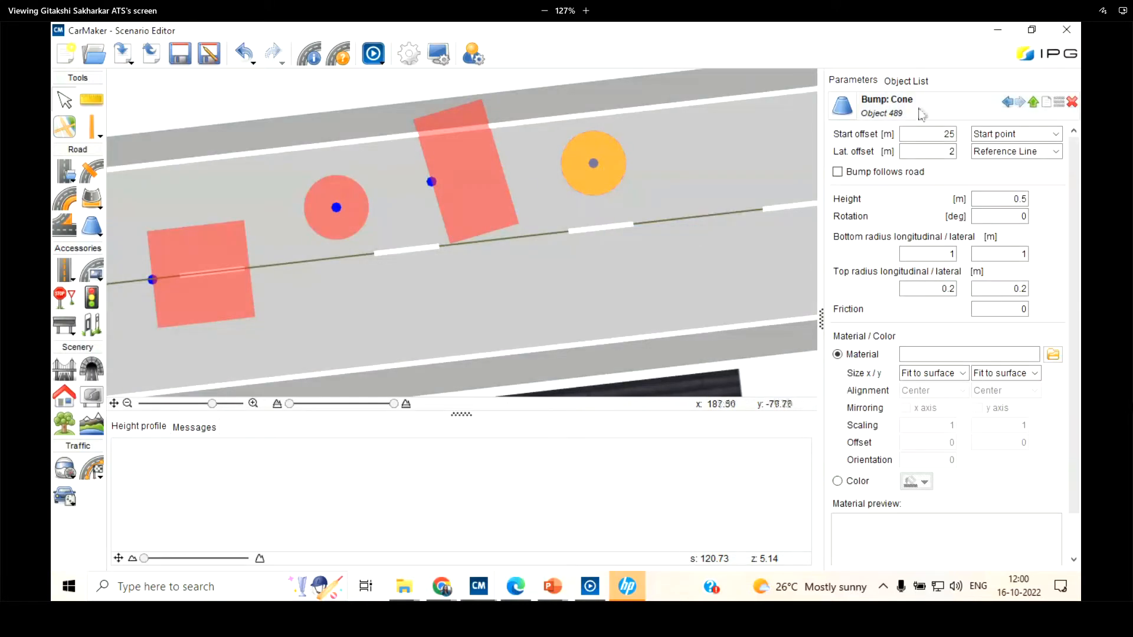
scroll(328, 278, down, 1)
scroll(703, 207, up, 3)
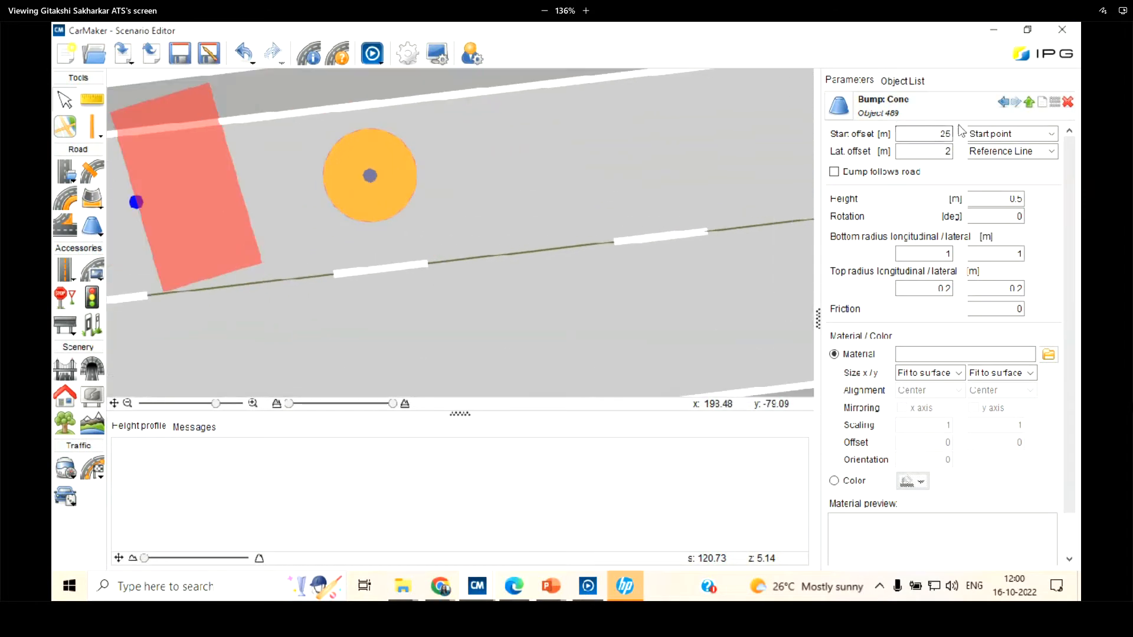
click(94, 233)
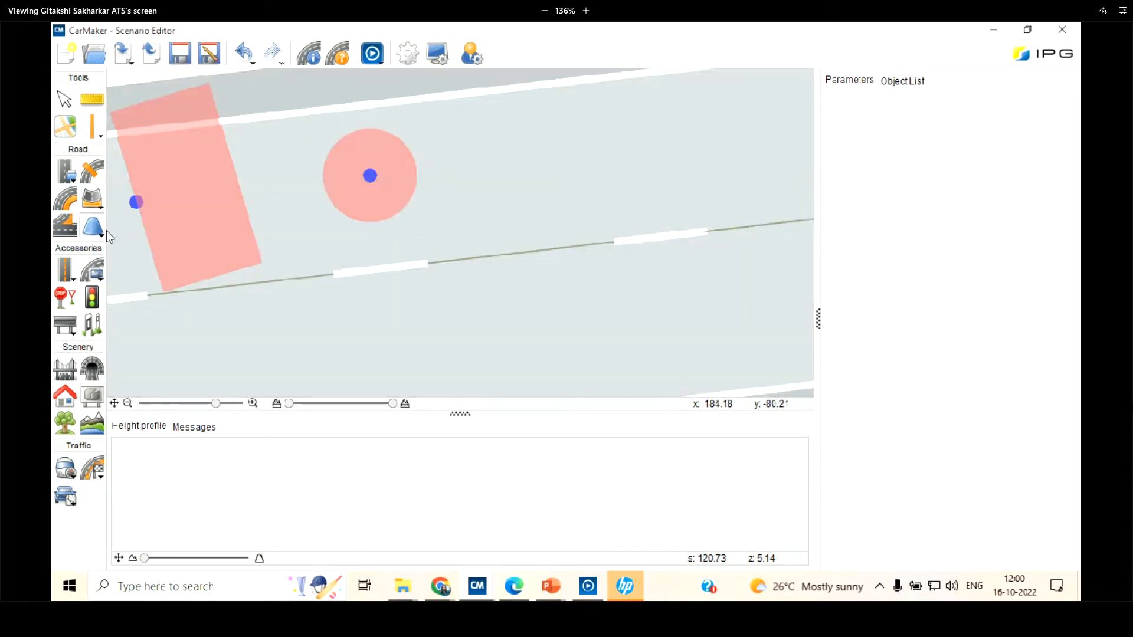
click(99, 234)
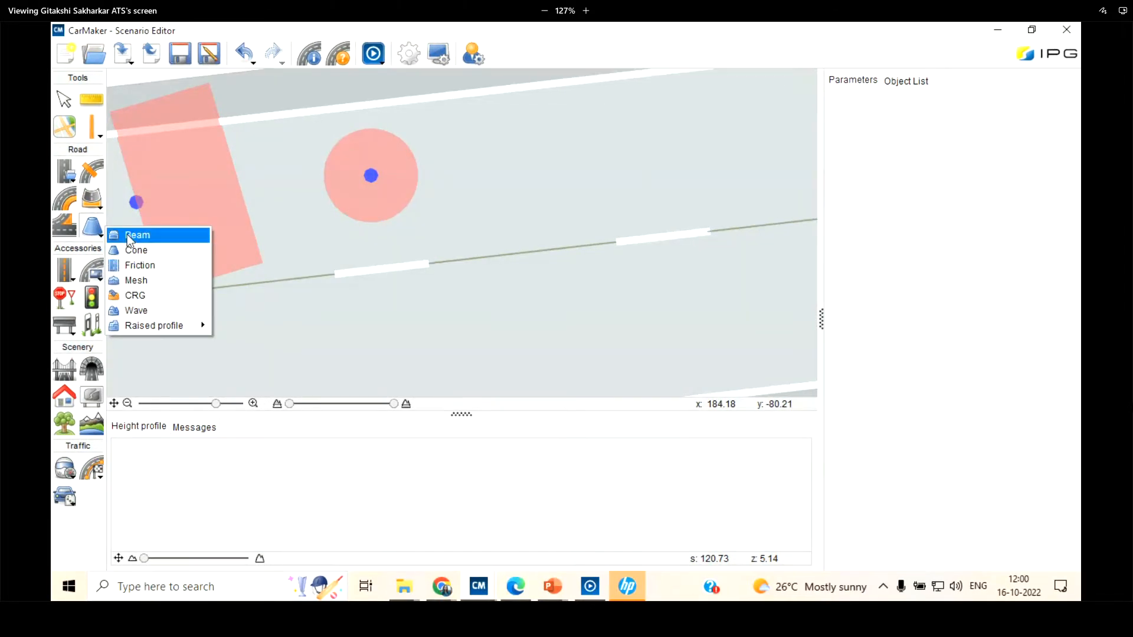
click(127, 235)
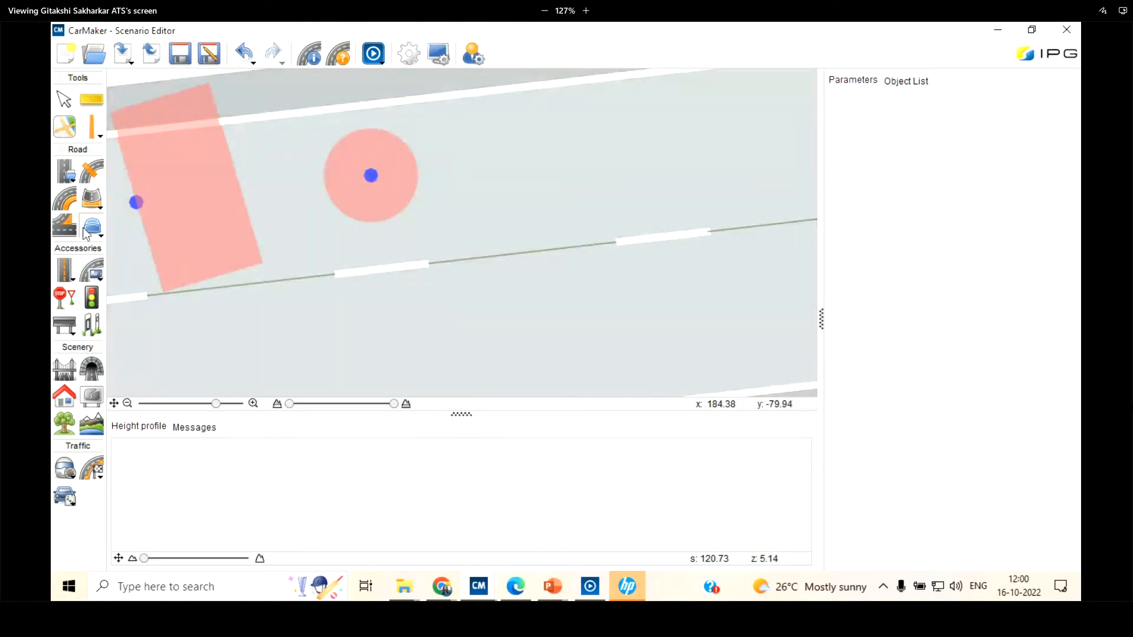
click(544, 165)
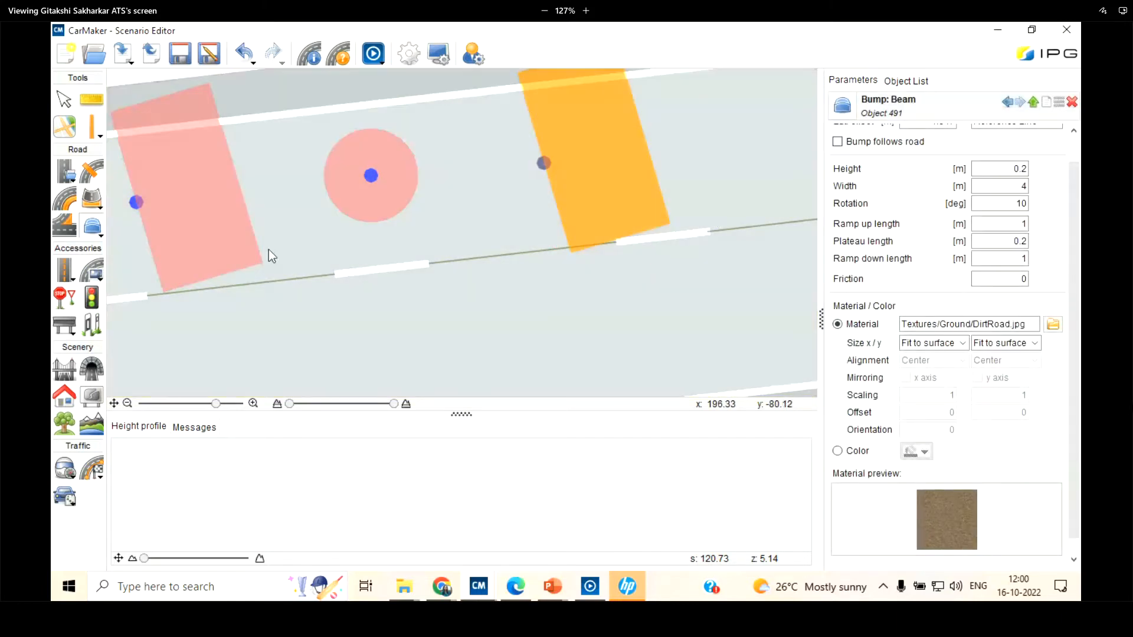
scroll(354, 348, down, 1)
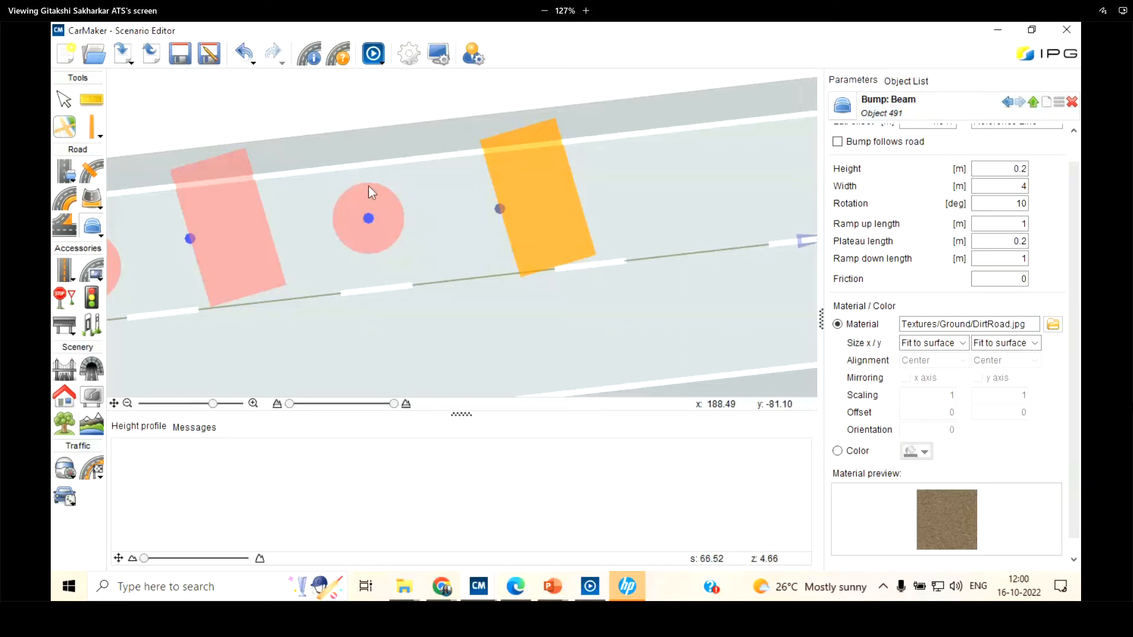
scroll(368, 186, down, 3)
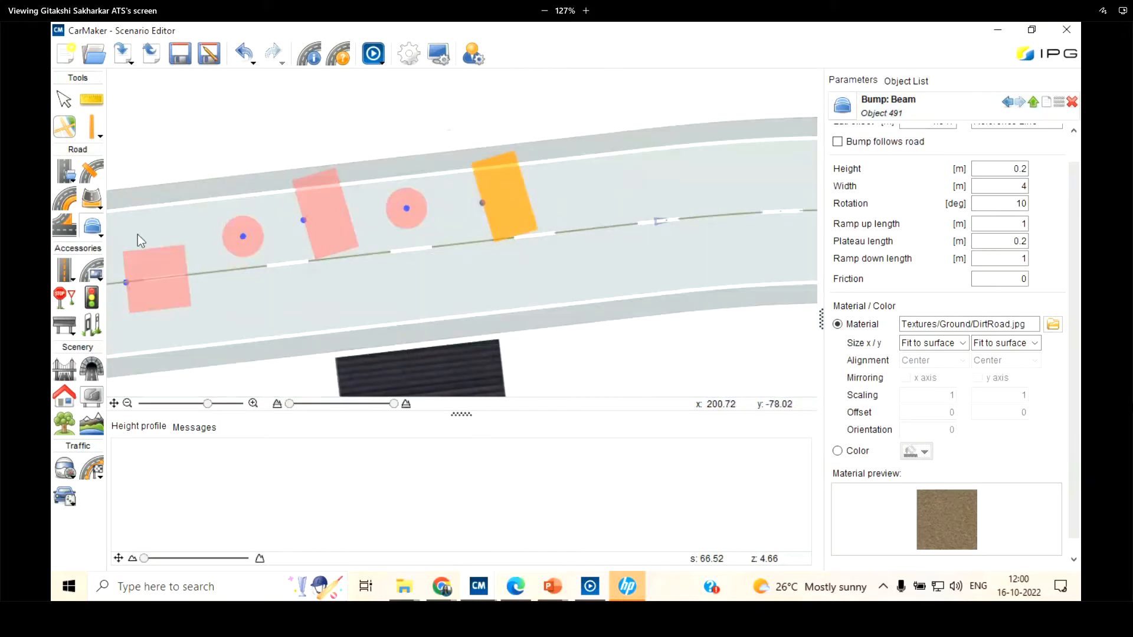
Add a friction bump about 13 m long beyond the last beam bump and shift it to a lateral offset of about 0.4 m
click(94, 227)
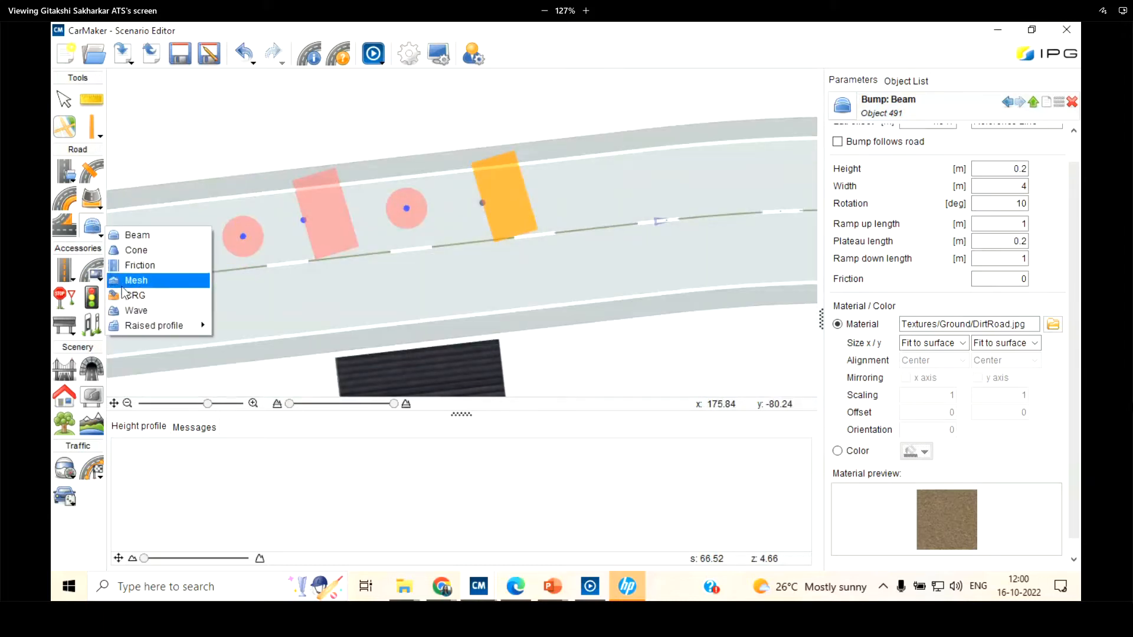
click(129, 265)
scroll(129, 269, down, 3)
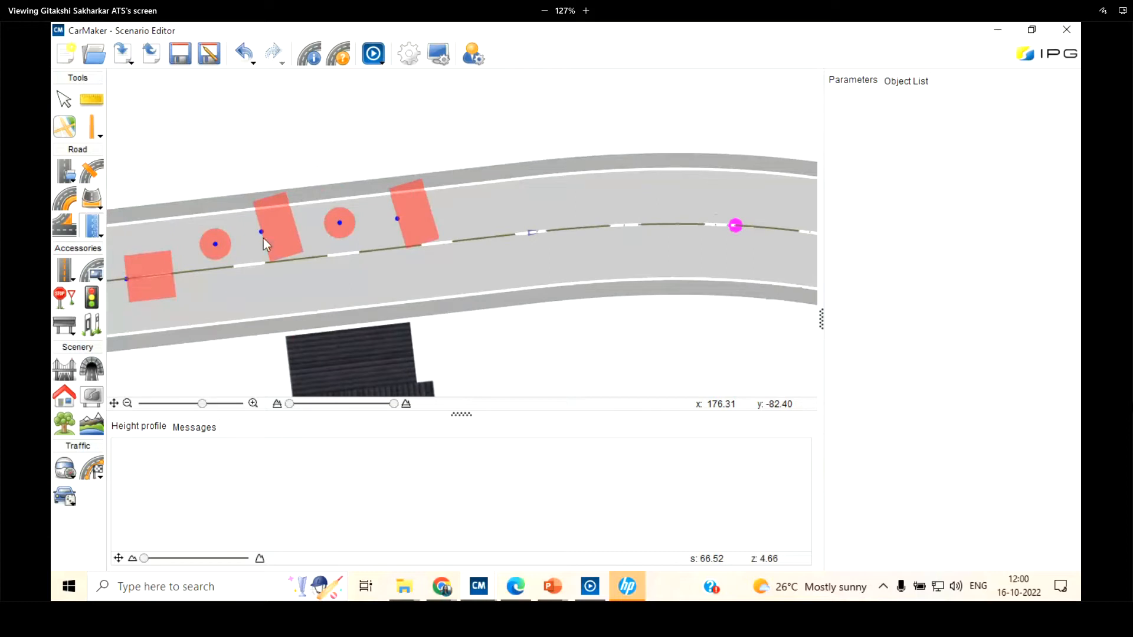
scroll(378, 218, up, 3)
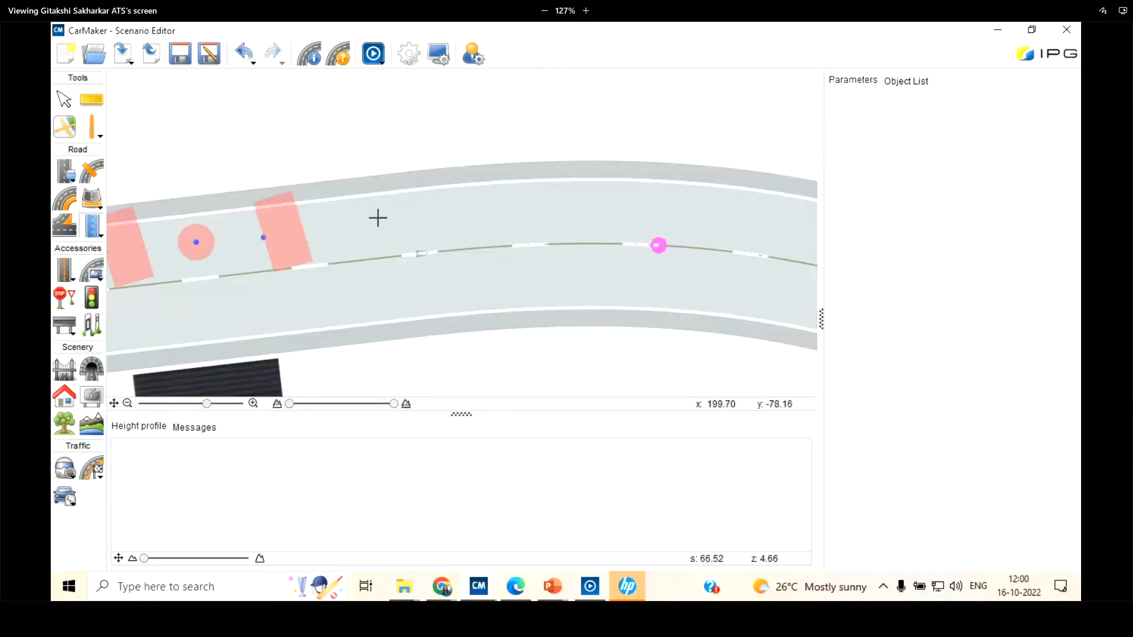
click(377, 218)
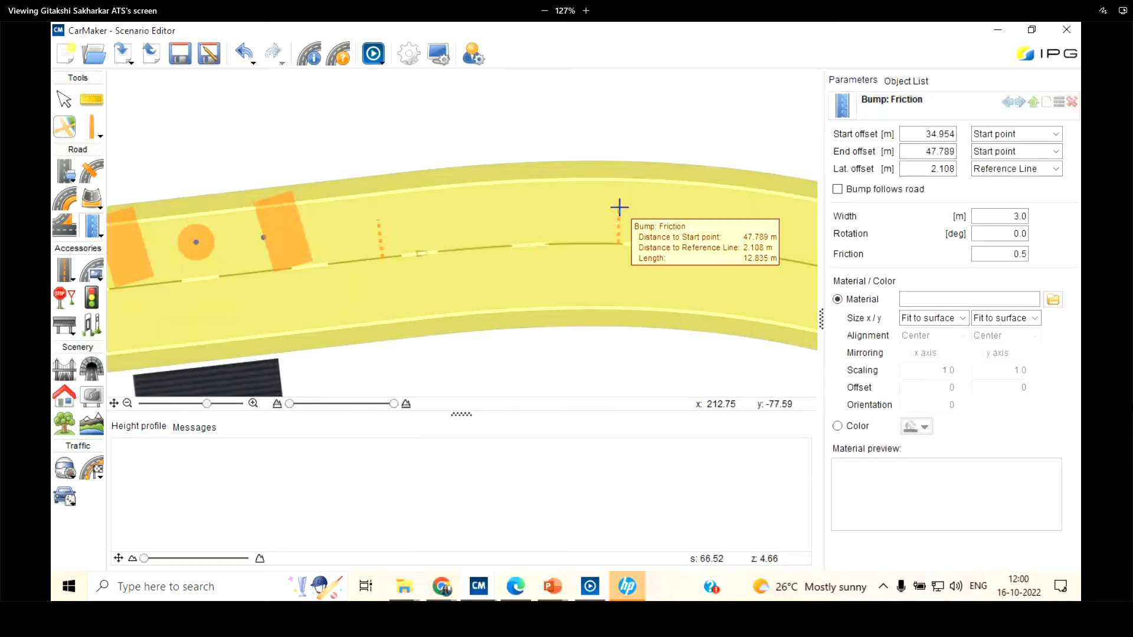
click(619, 207)
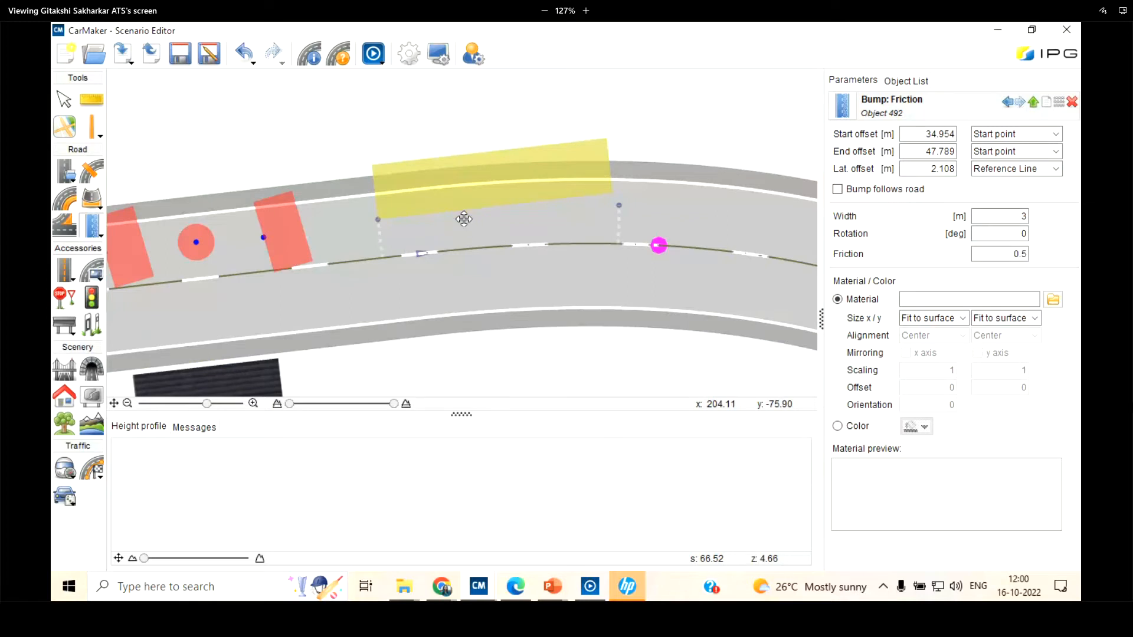
drag(464, 219, 434, 254)
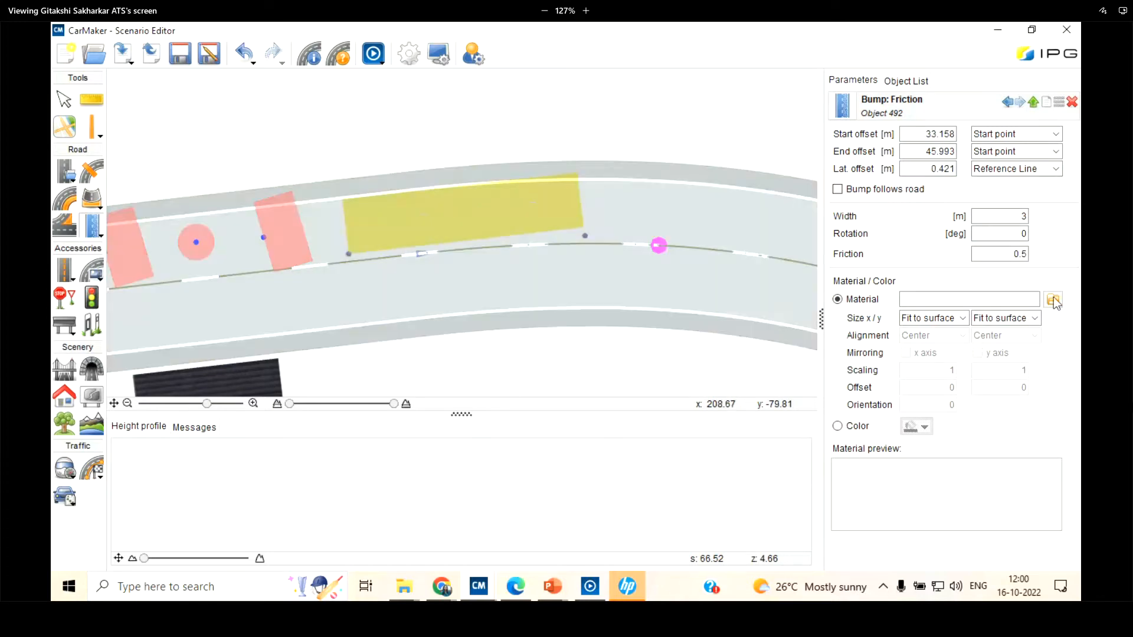
Assign the ground texture Puddle_02.png from the product examples as the friction bump's material
click(1053, 300)
scroll(494, 282, down, 15)
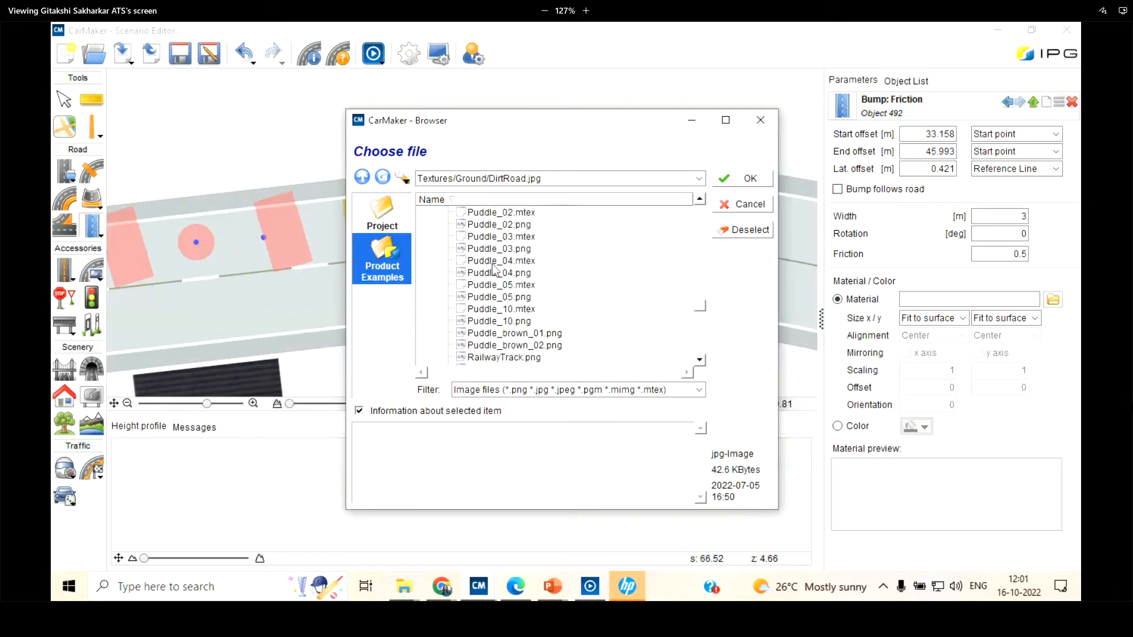
click(495, 260)
click(499, 237)
scroll(499, 288, up, 3)
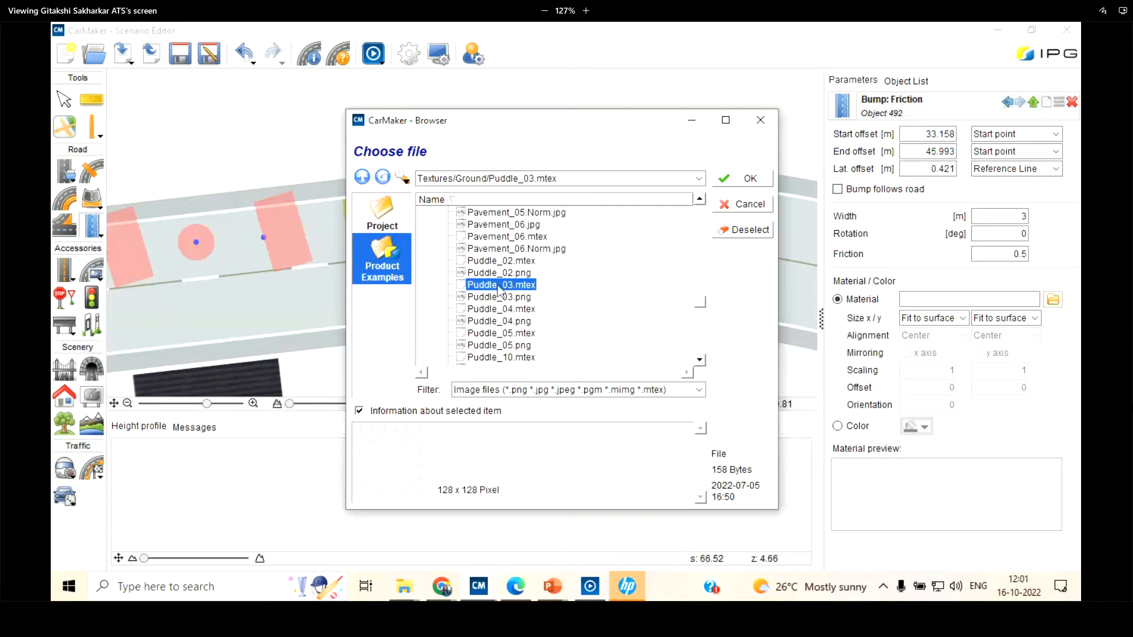
click(500, 285)
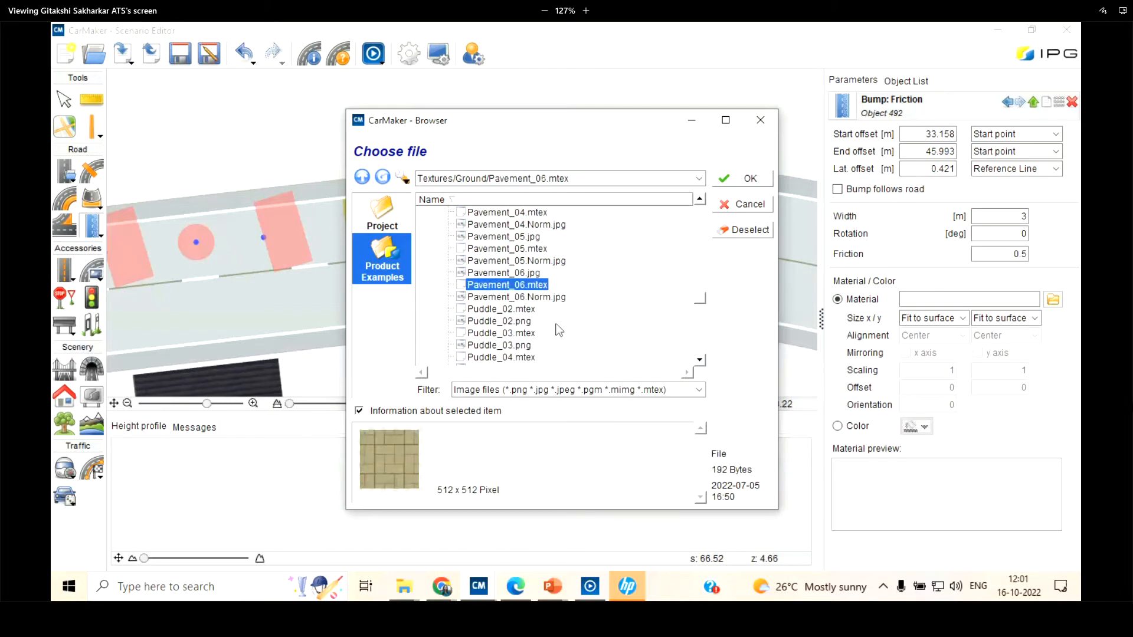
click(499, 322)
click(750, 179)
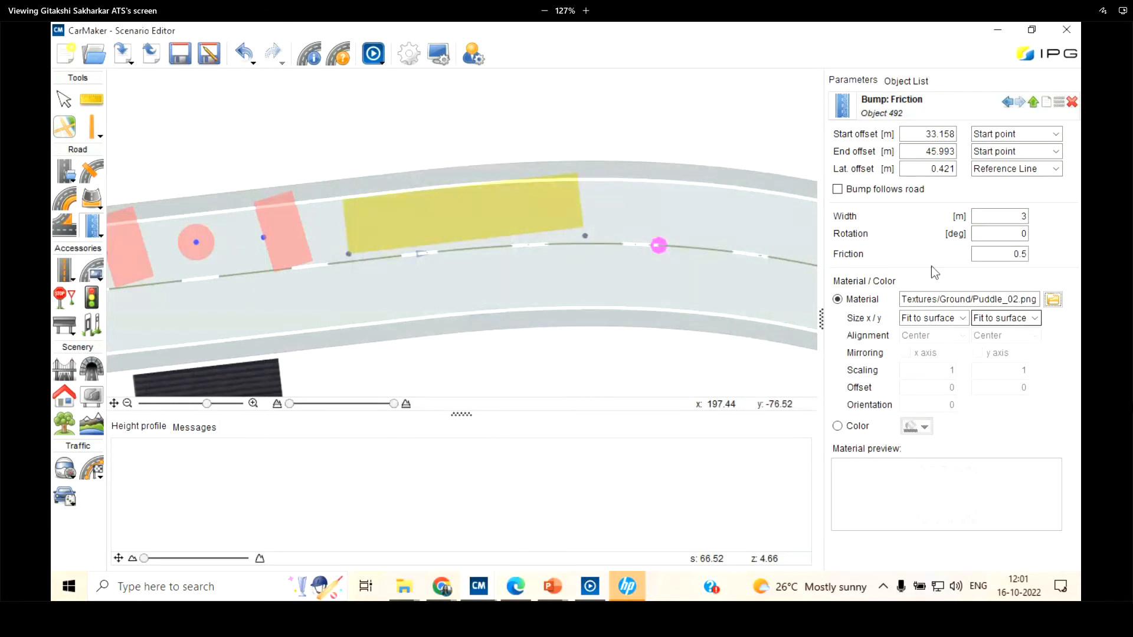
Set the friction bump's friction to 0.2 and its width to 2 m
double_click(1023, 254)
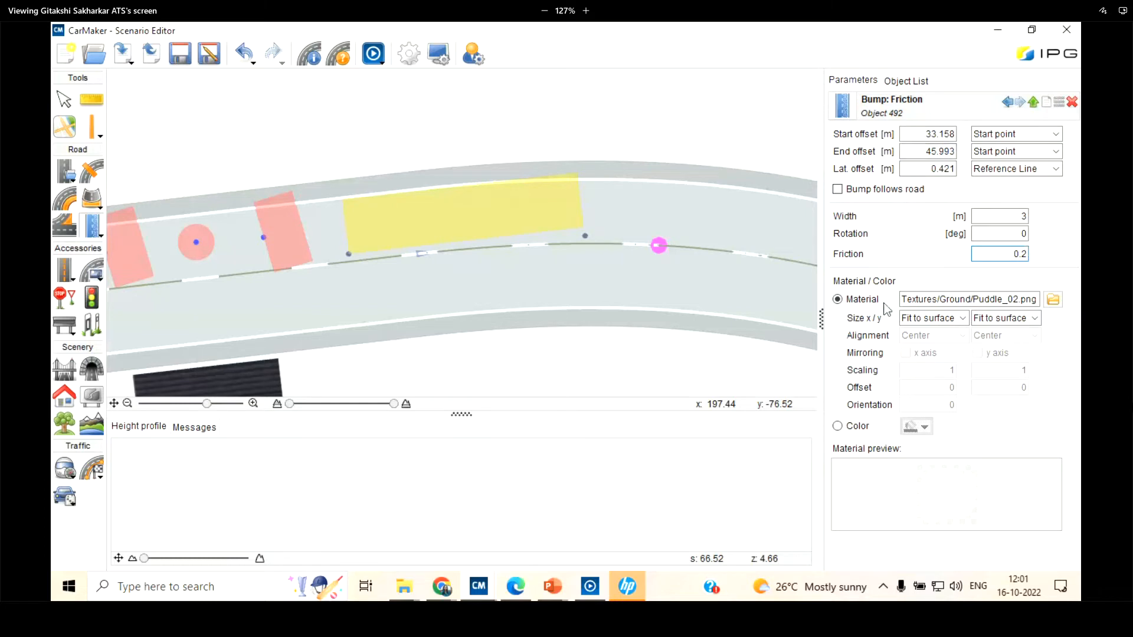
double_click(1016, 216)
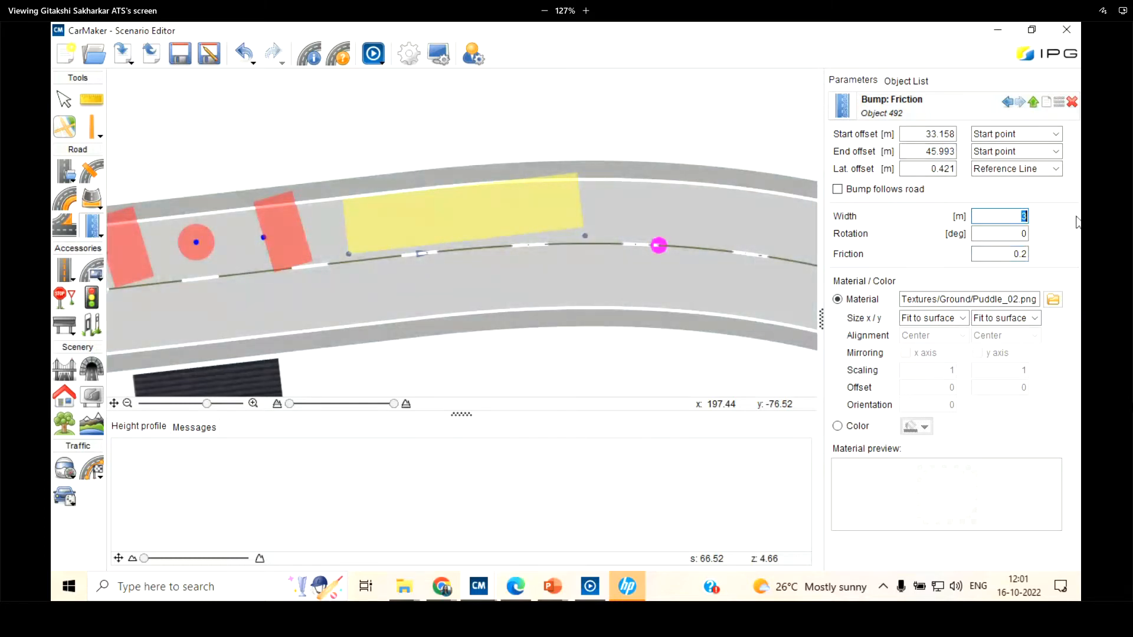
key(Return)
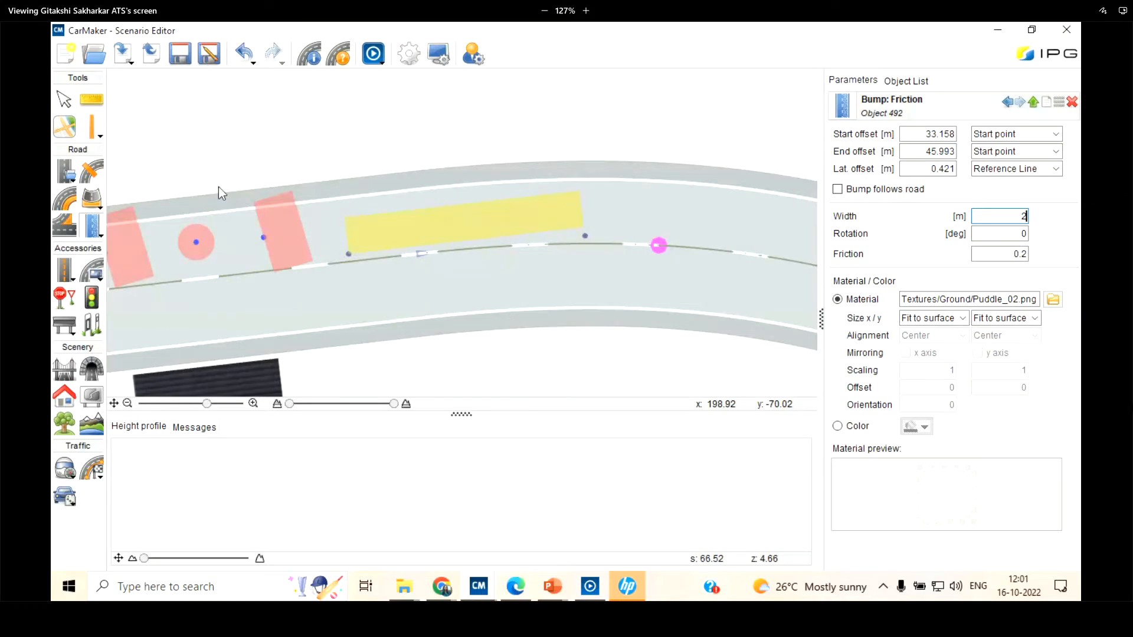
Make the friction bump follow the curve of the road
click(837, 190)
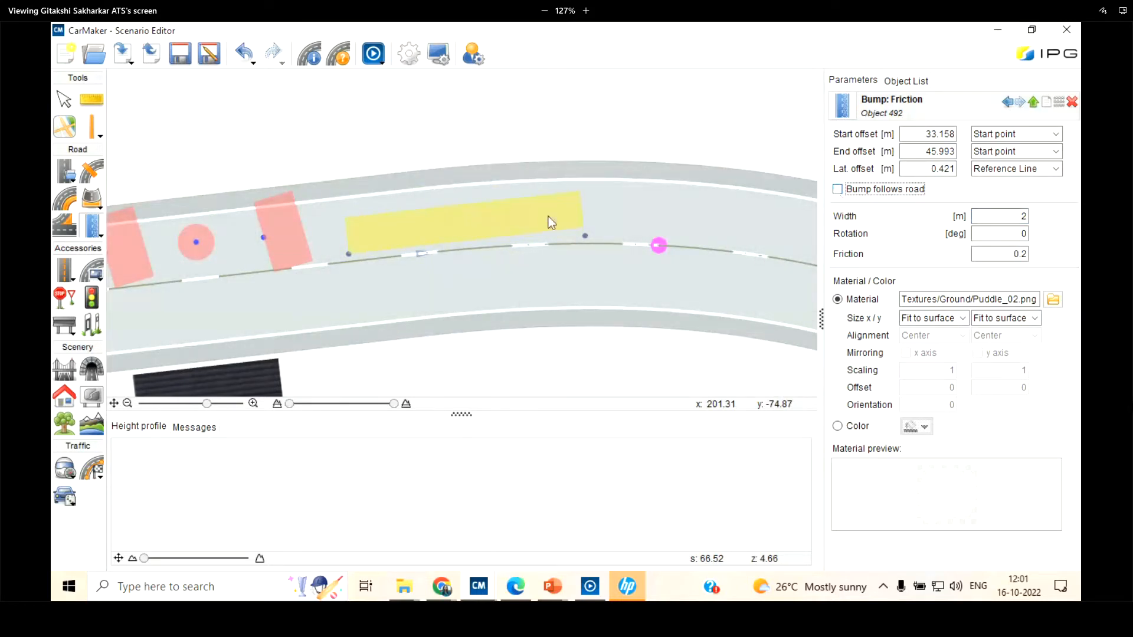
scroll(549, 249, up, 2)
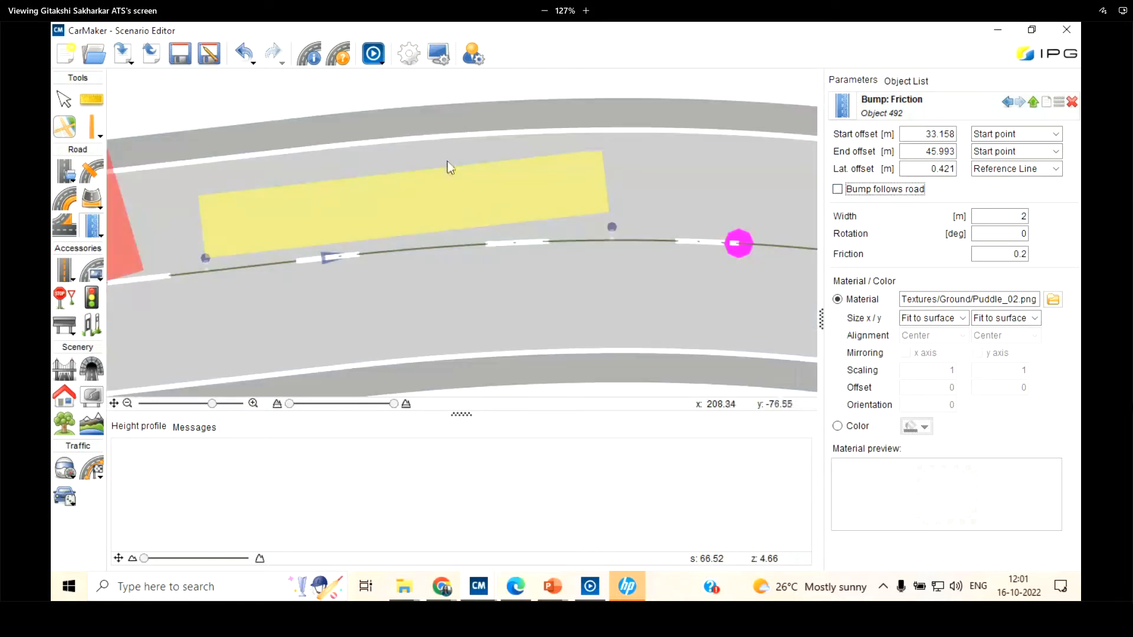
click(837, 189)
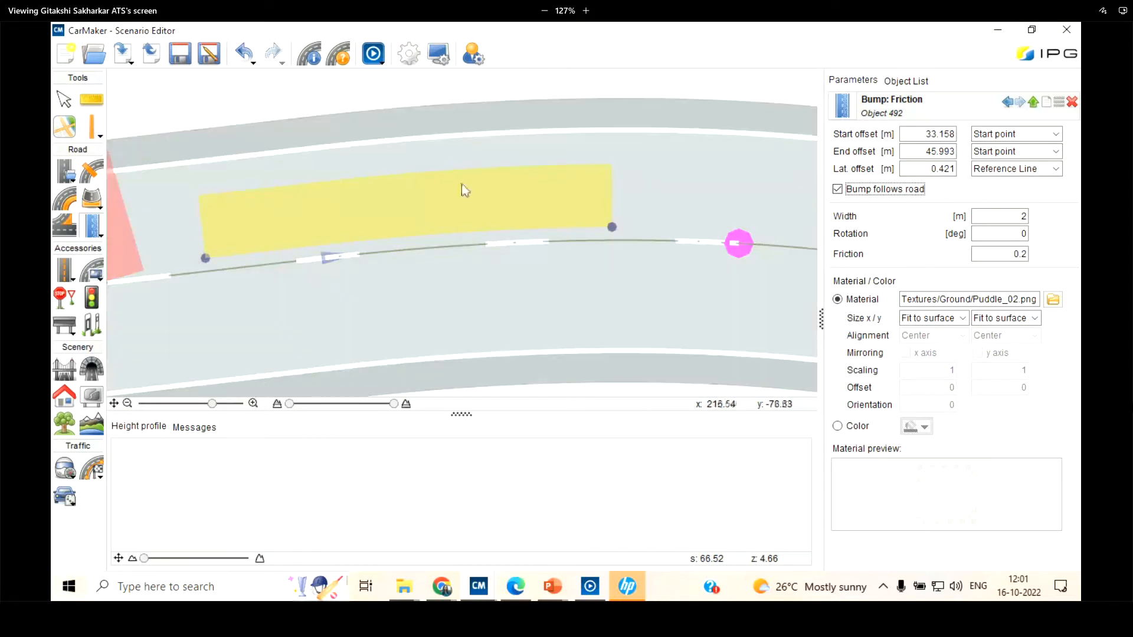
scroll(561, 184, down, 2)
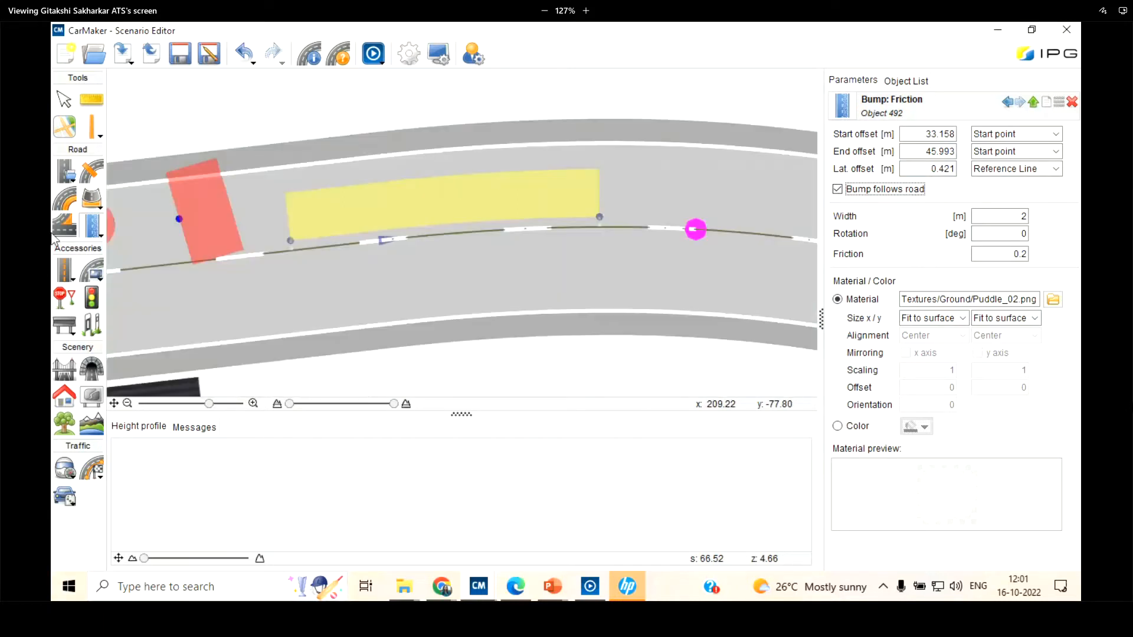
Examine the cone, beam and puddle-textured friction bumps in the IPGMovie road preview
click(92, 226)
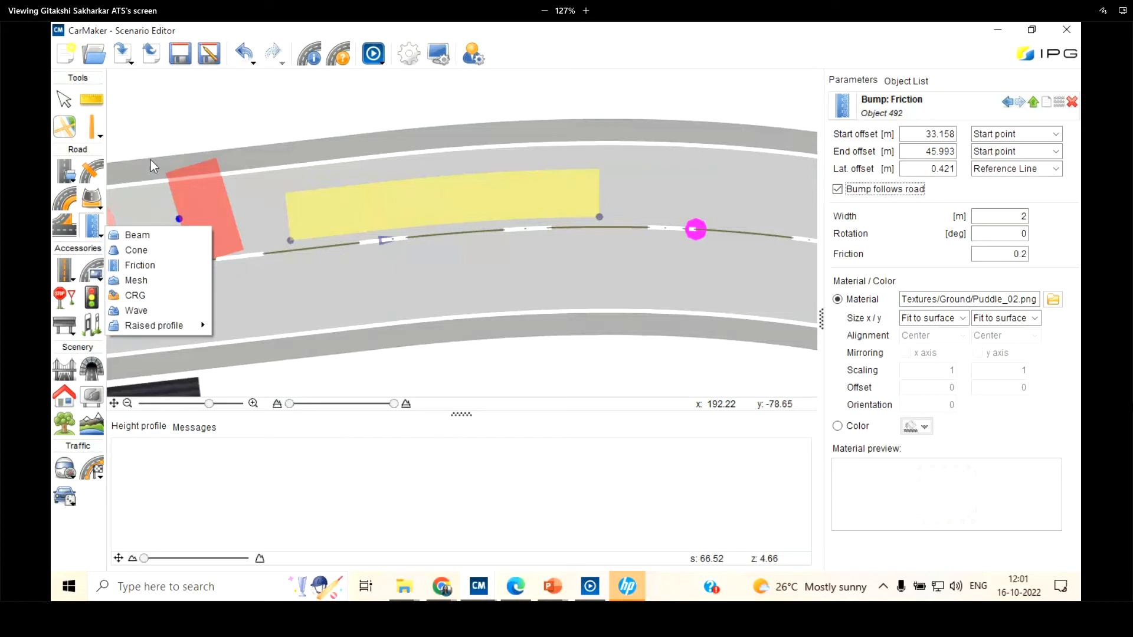
drag(151, 161, 301, 91)
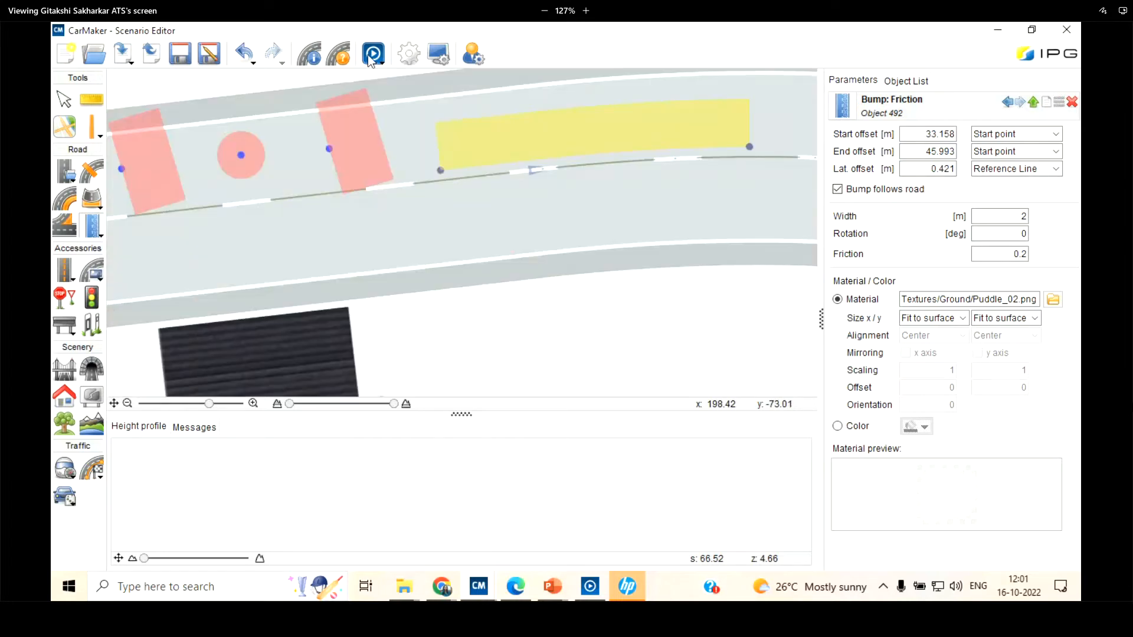
click(372, 55)
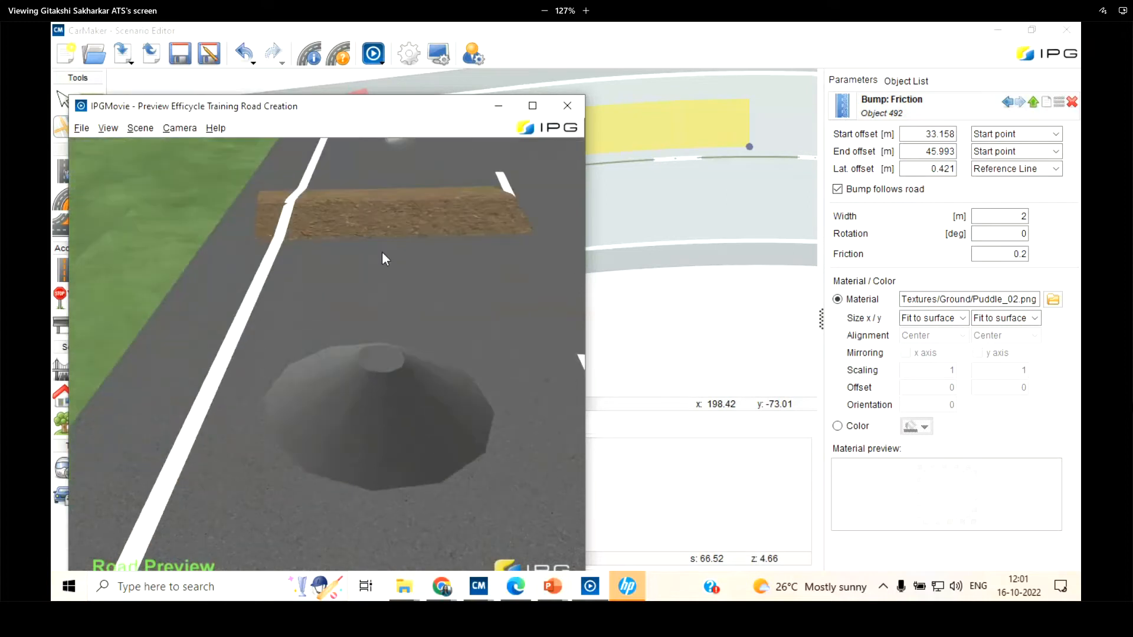
scroll(381, 251, down, 3)
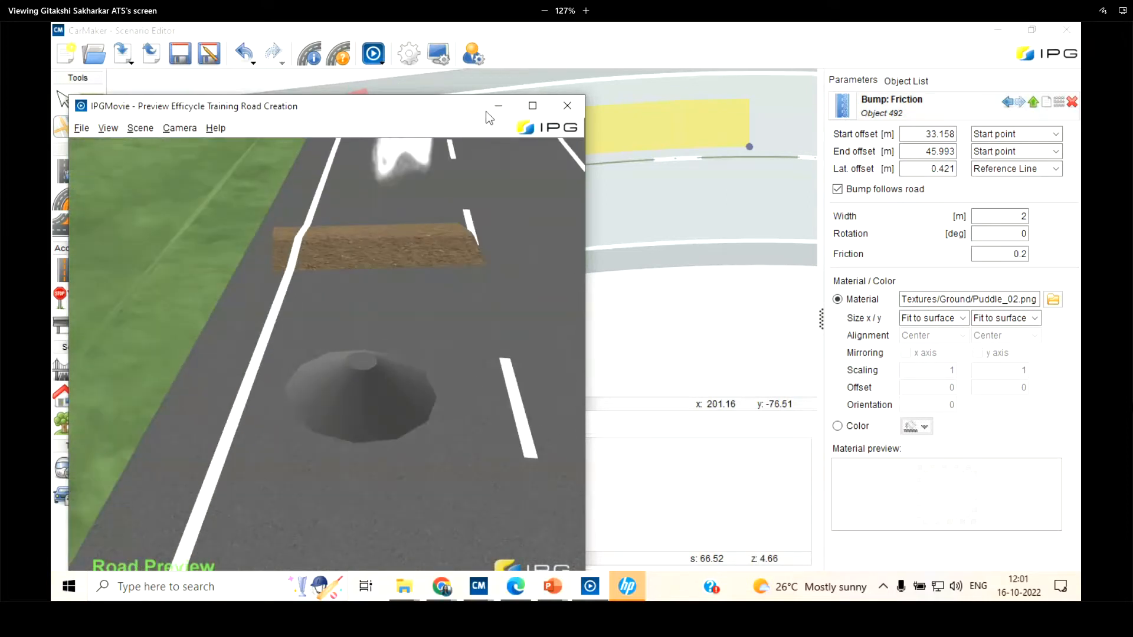
drag(486, 109, 500, 109)
click(500, 108)
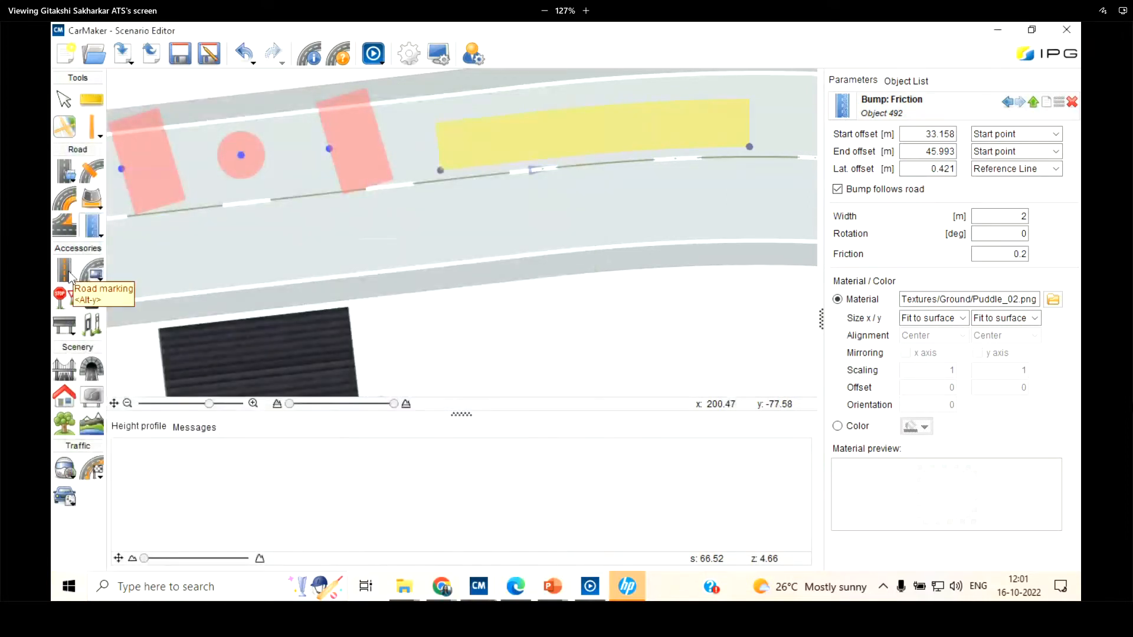
Place a traffic sign in the lane opposite the friction bump, about 34 m from the start point, and set its type to Children
click(65, 303)
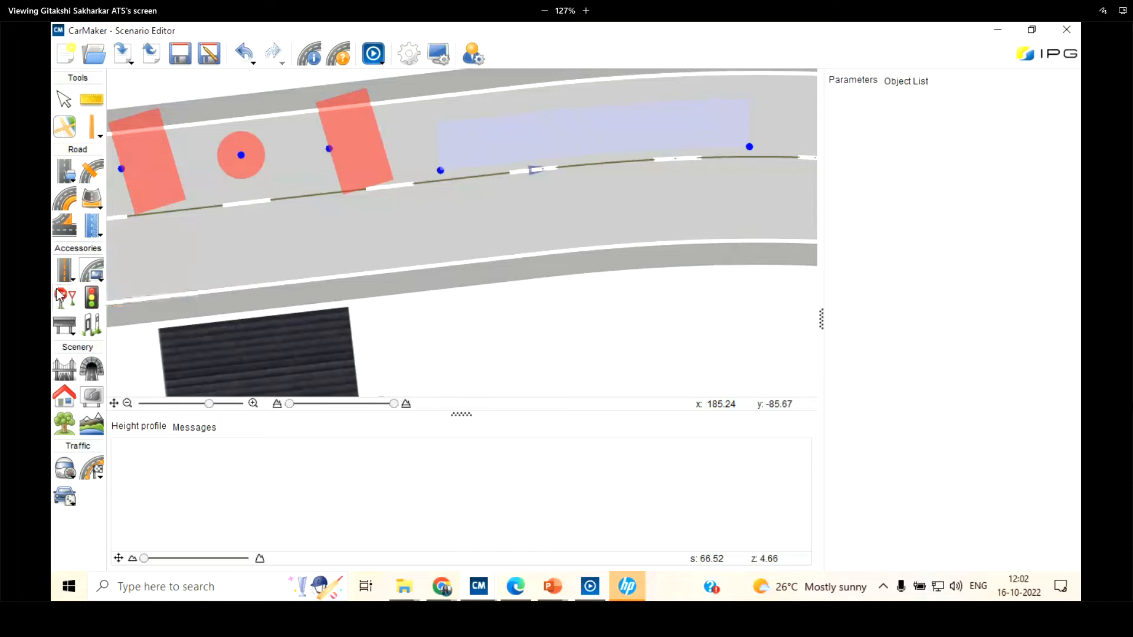
click(476, 247)
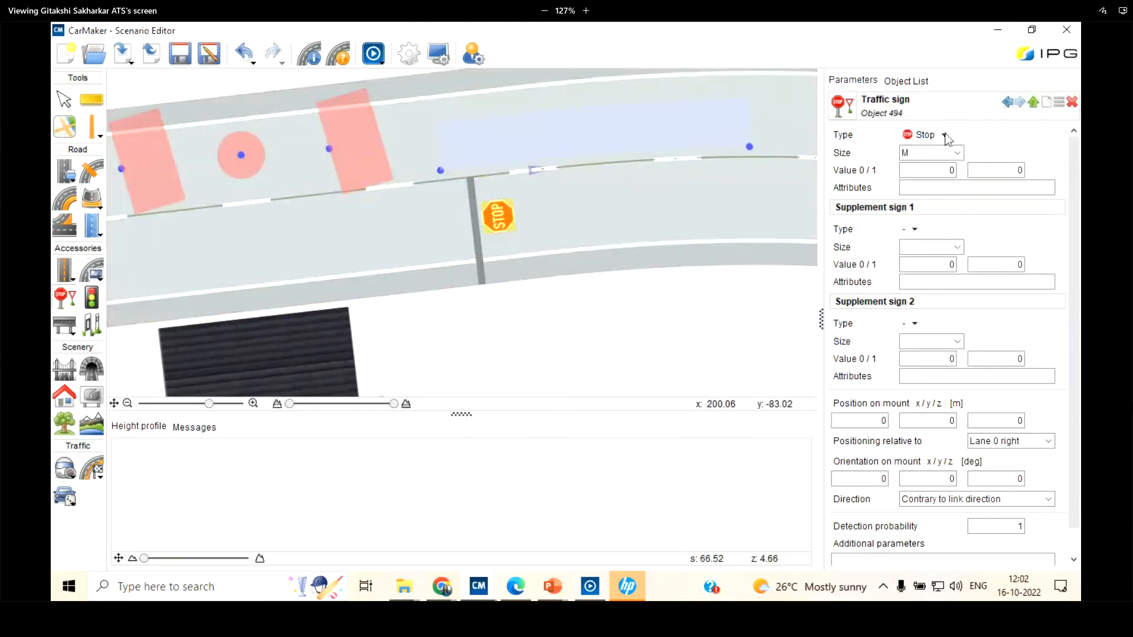
click(944, 135)
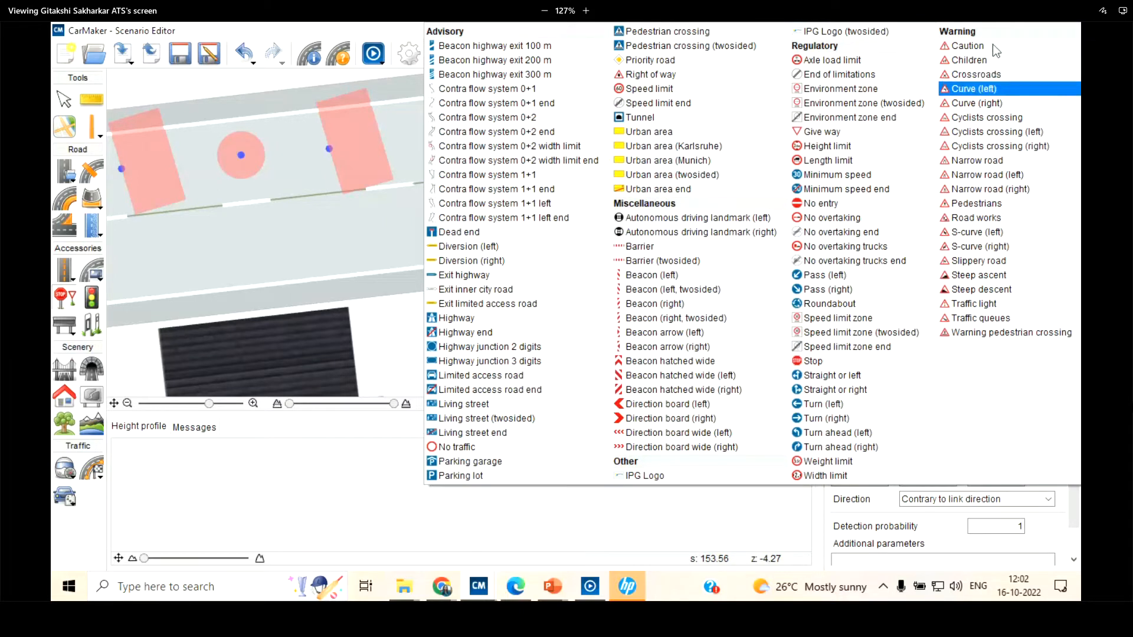
click(992, 60)
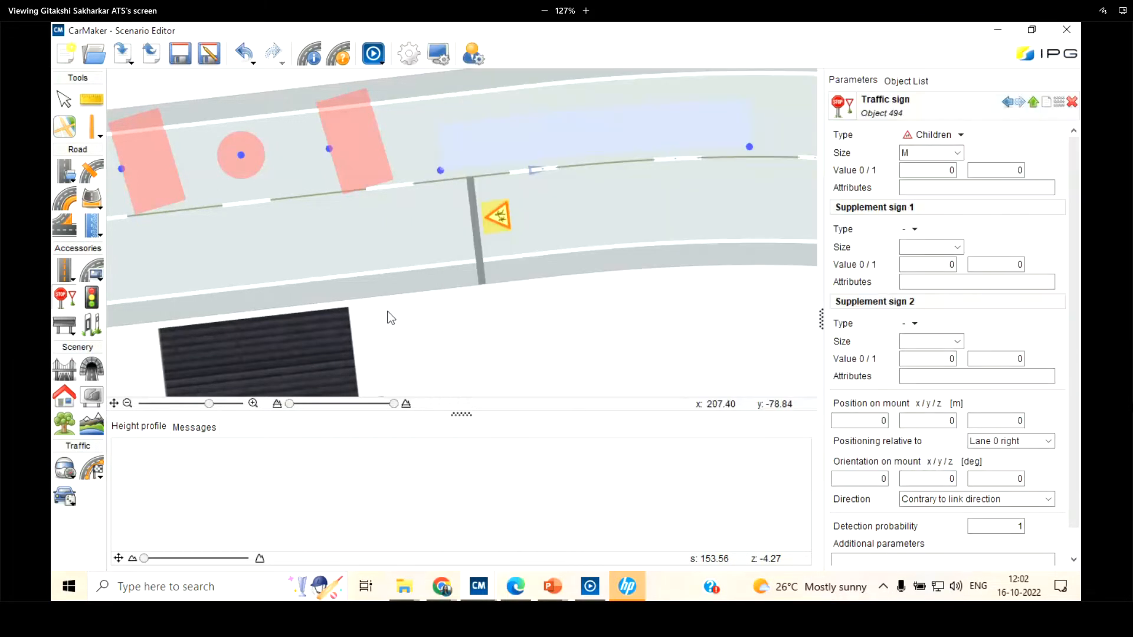
click(957, 153)
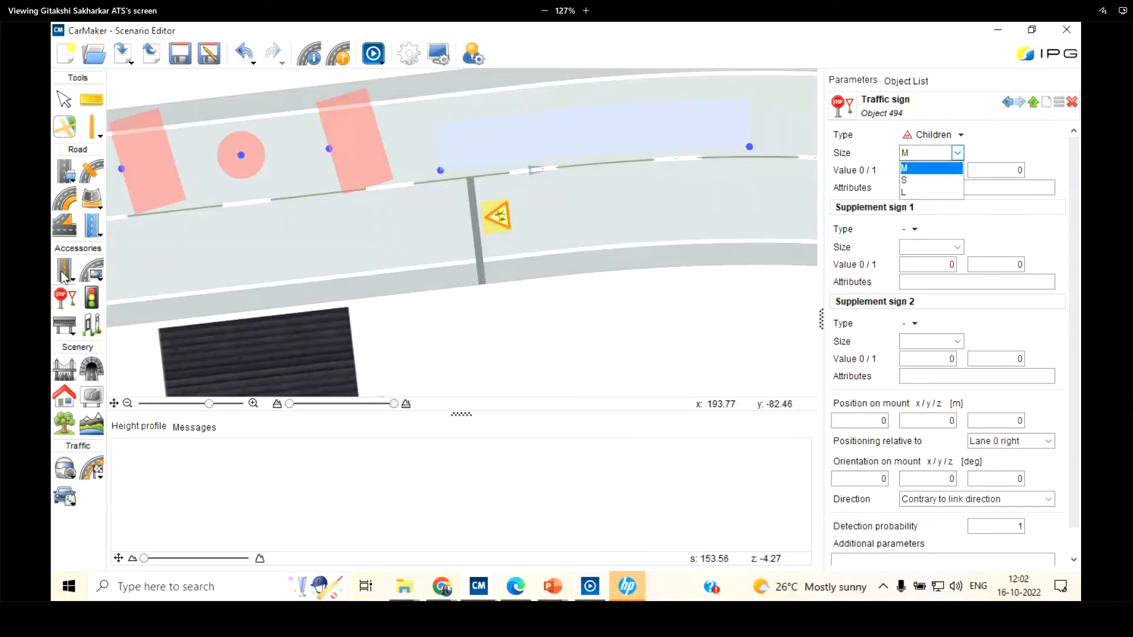
Place a second Children traffic sign on the same lane, a few metres farther from the start point
click(90, 303)
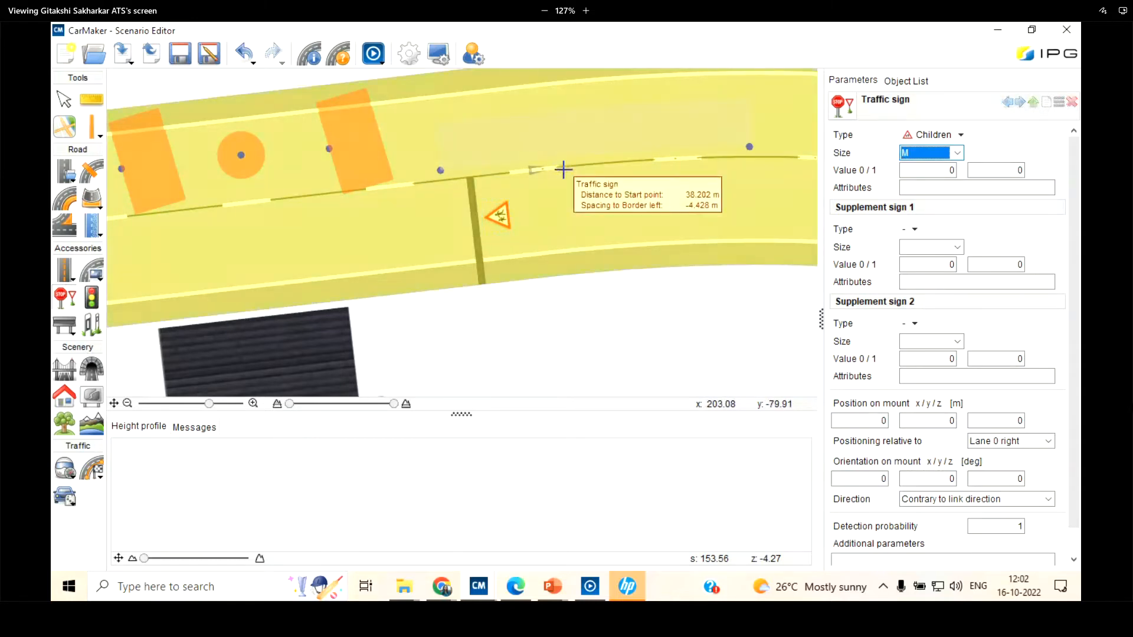
click(582, 254)
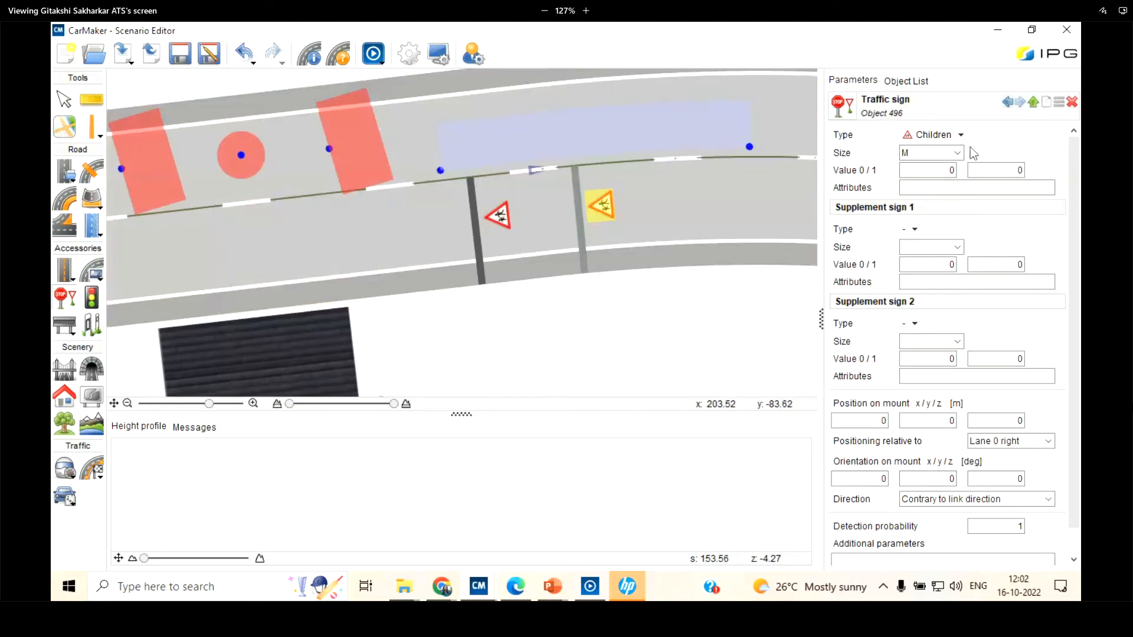
click(73, 300)
Place a Red-yellow-green traffic light on the same lane as the signs, about 31.5 m from the start point
click(89, 303)
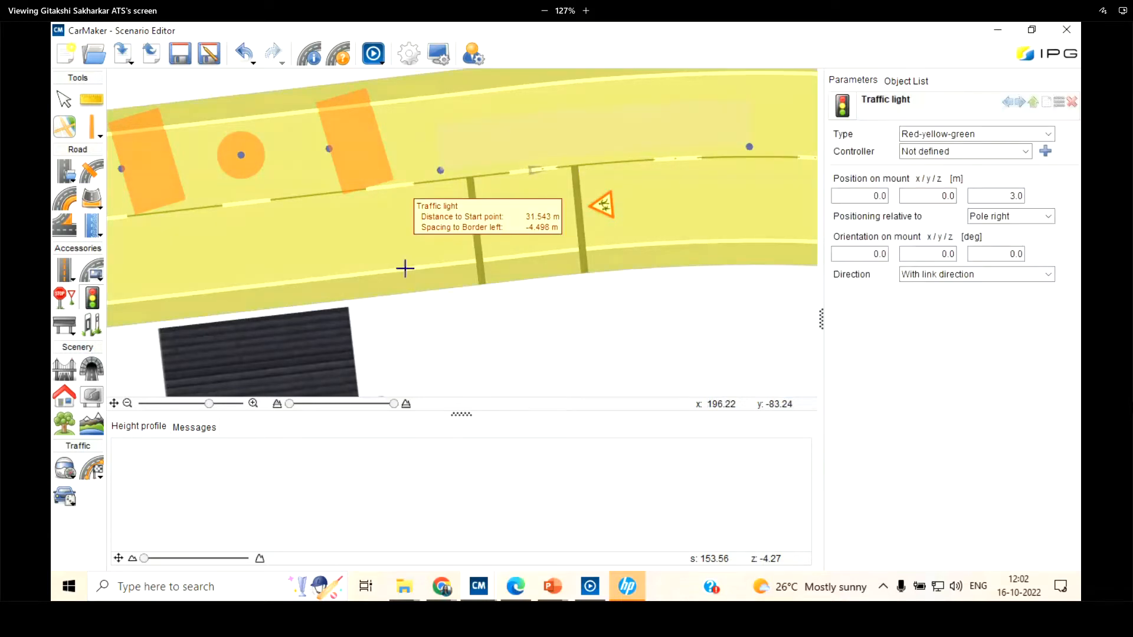
click(405, 270)
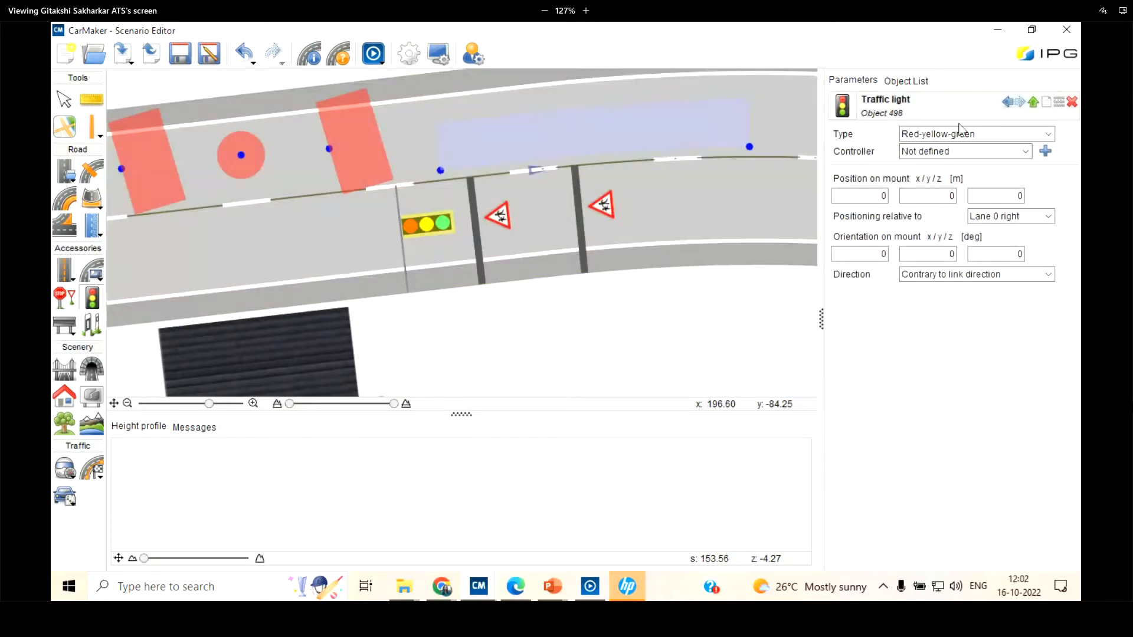
click(1049, 135)
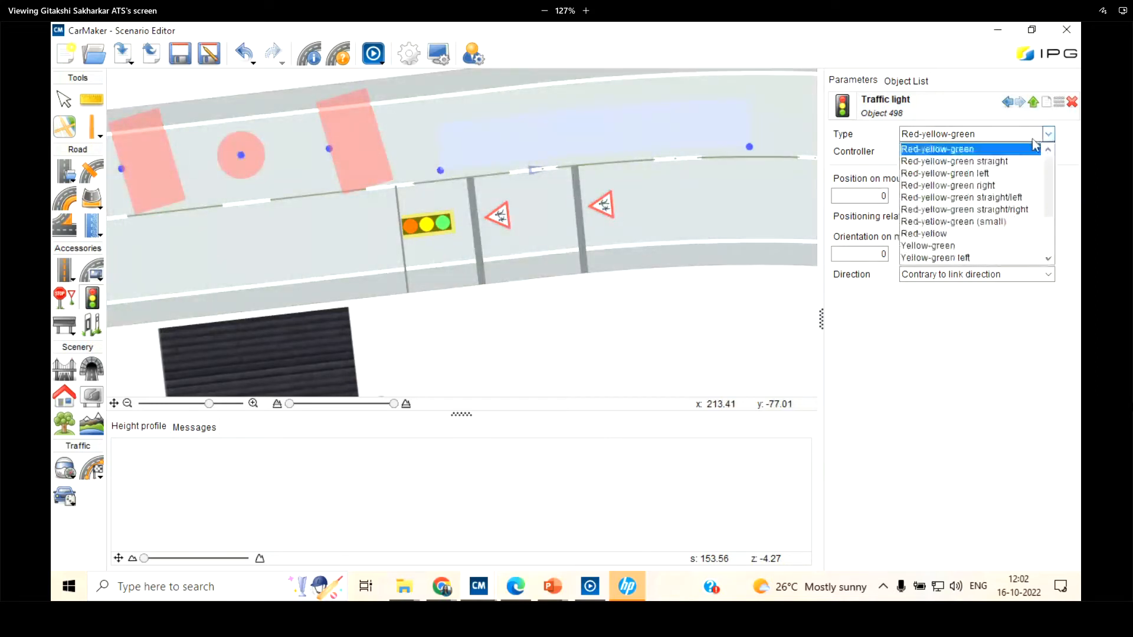
click(1003, 149)
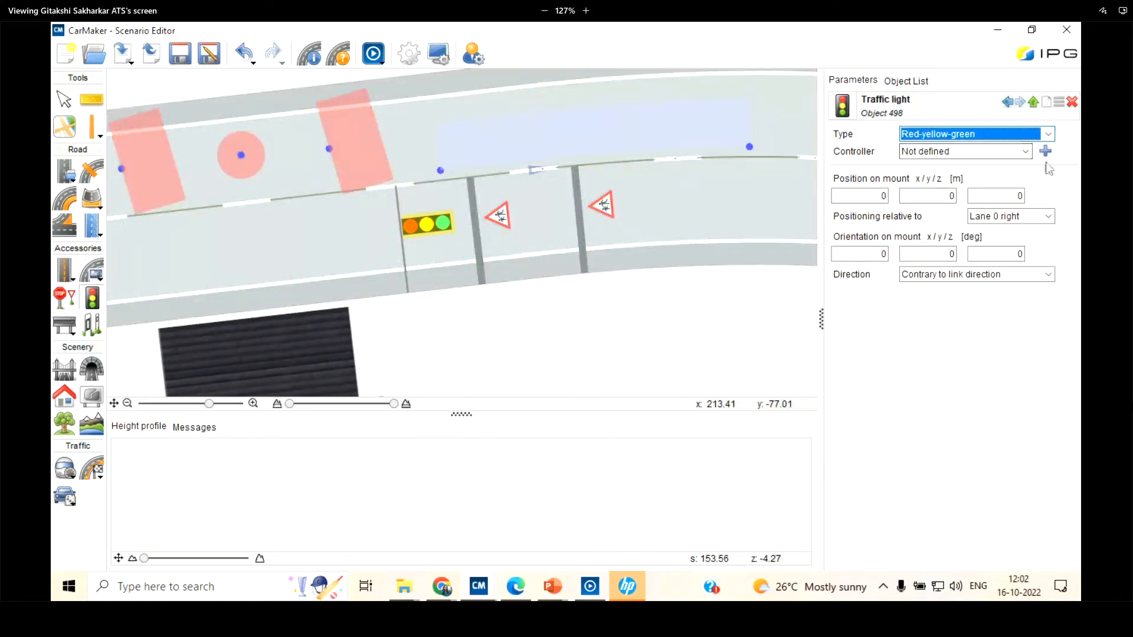
Create a new controller for the traffic light and set its initial phase to Off
click(1026, 152)
click(967, 167)
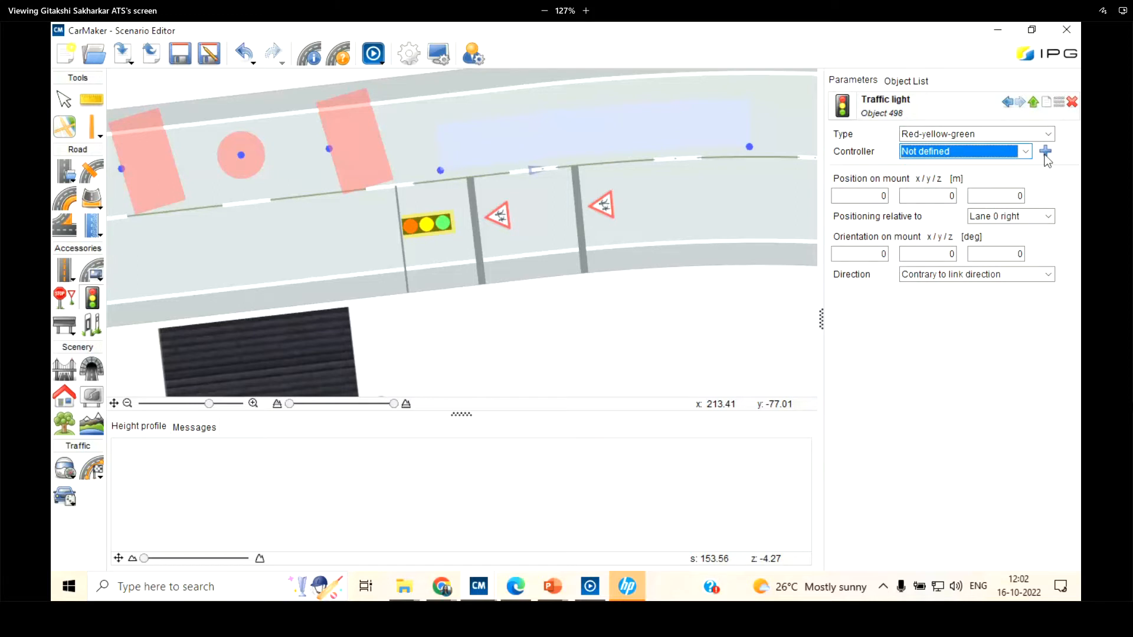
click(1045, 151)
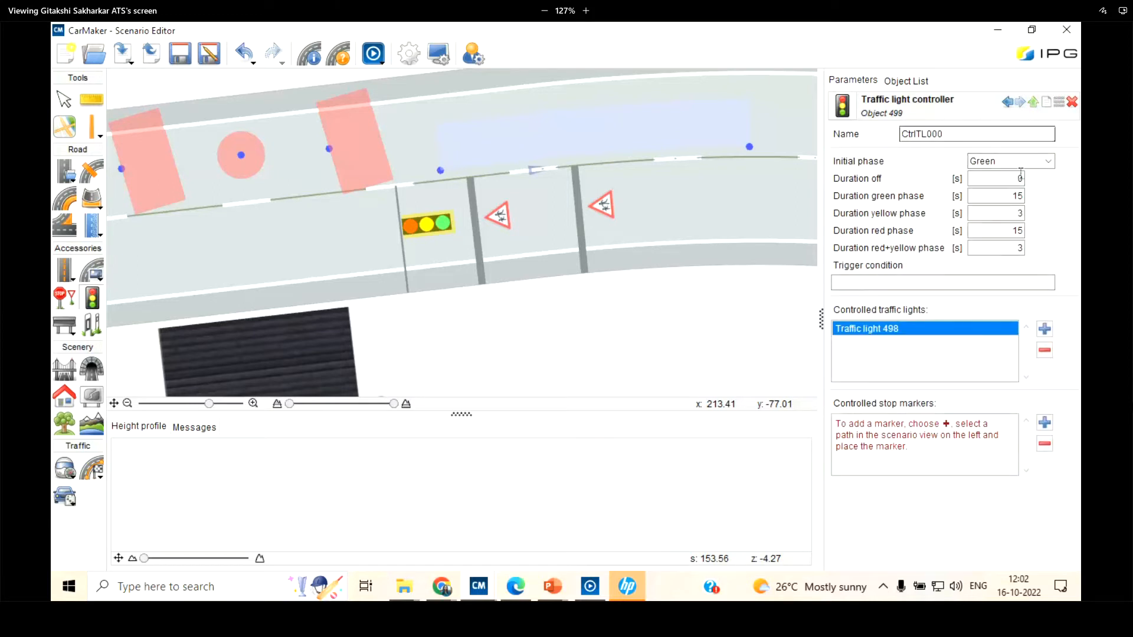
click(1047, 161)
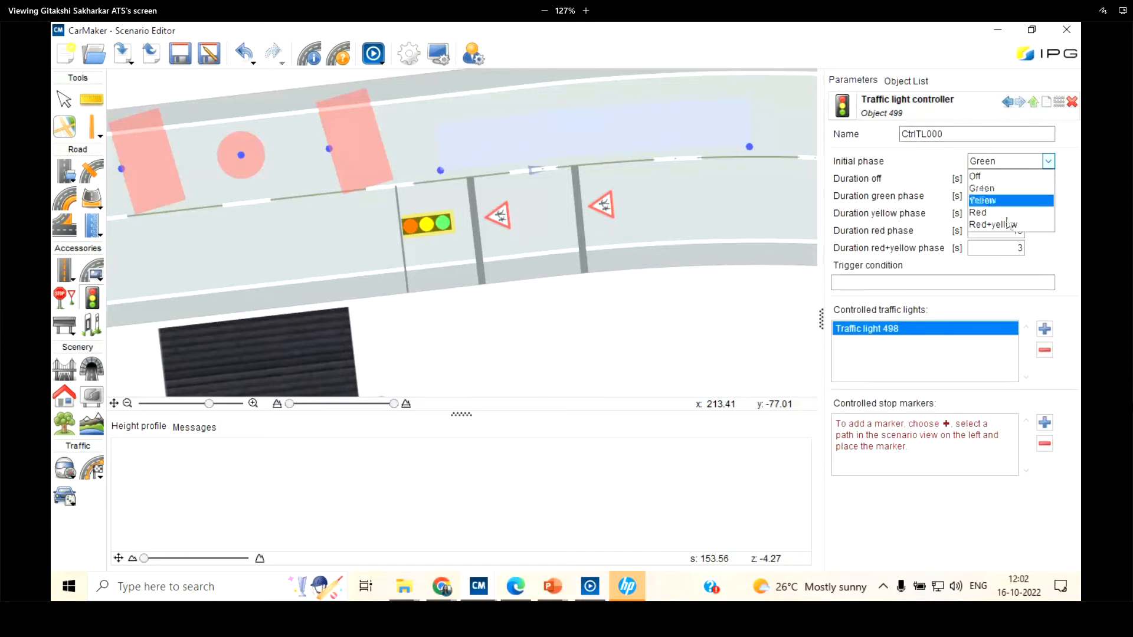
click(1007, 178)
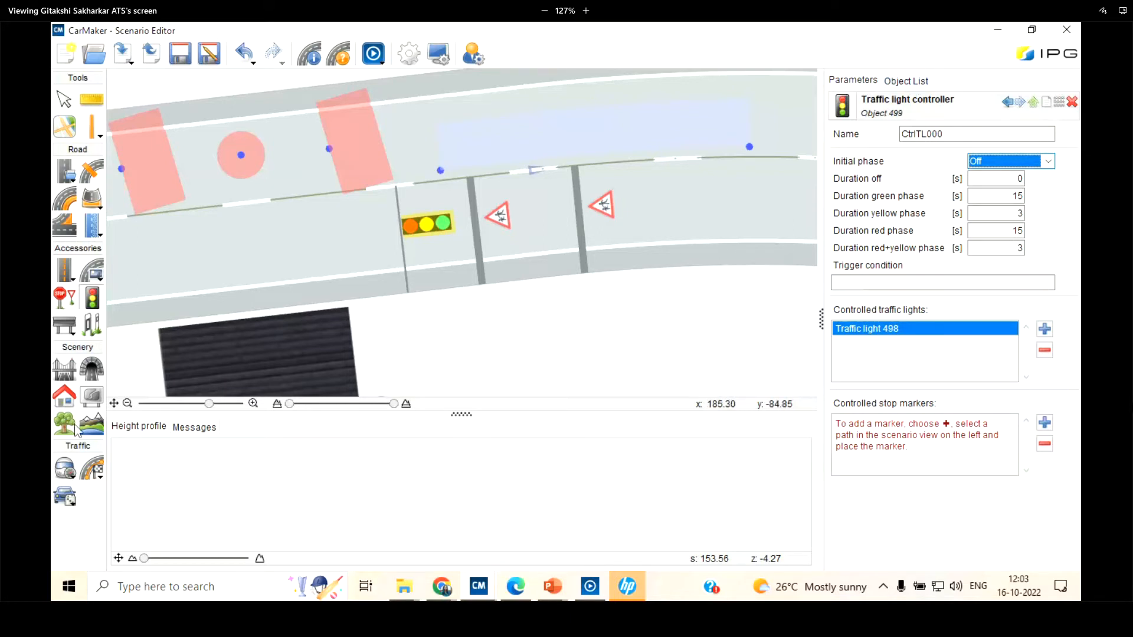
Place a Driver stop marker on the lane path beside the traffic light, on the side away from the Children signs
click(64, 469)
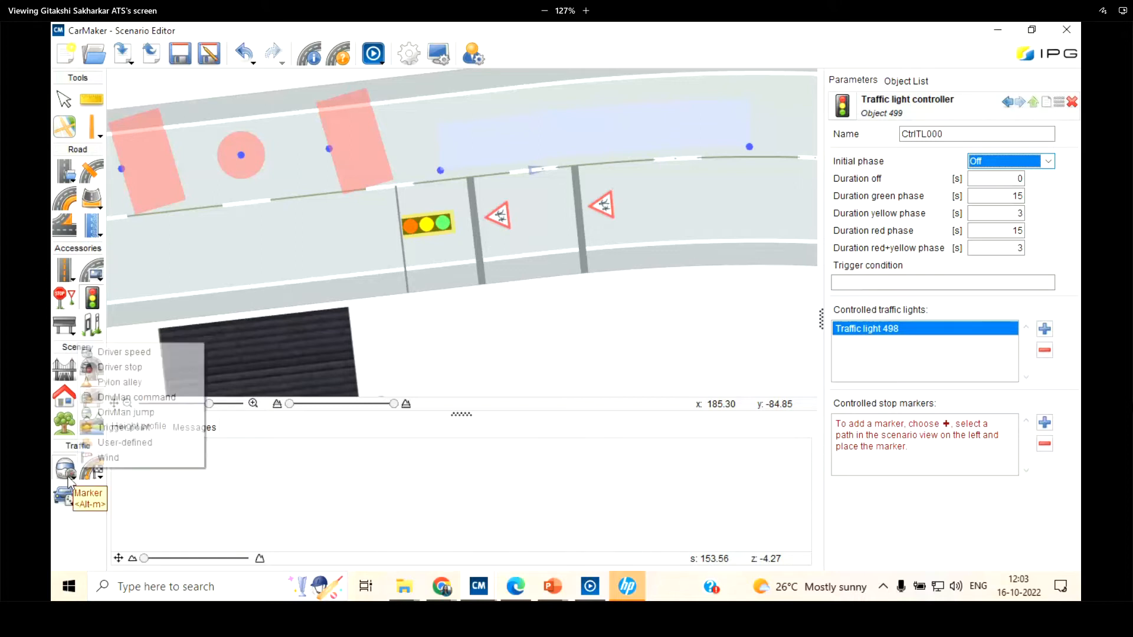
click(125, 367)
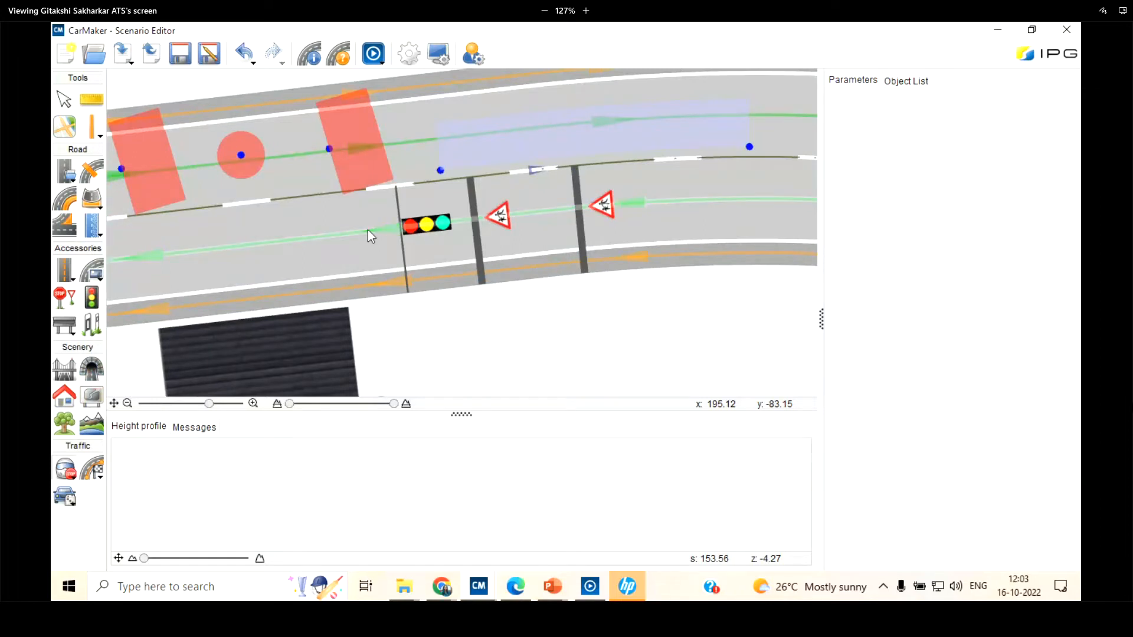
click(368, 231)
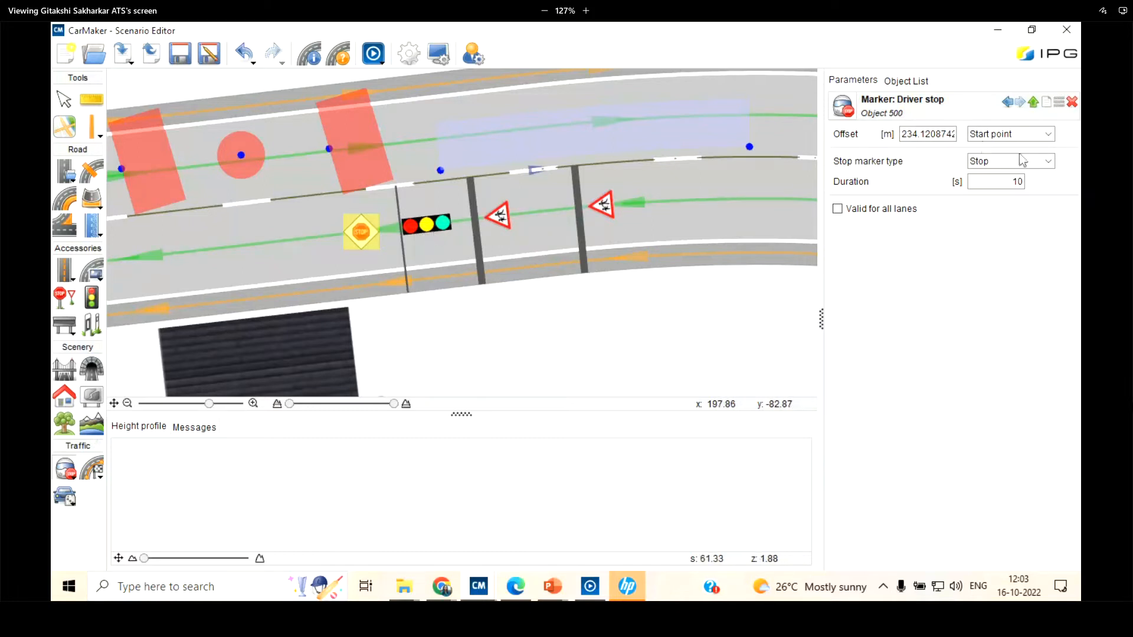
Try to add the driver stop marker to the controlled stop markers of traffic light controller CtrlTL000
click(915, 86)
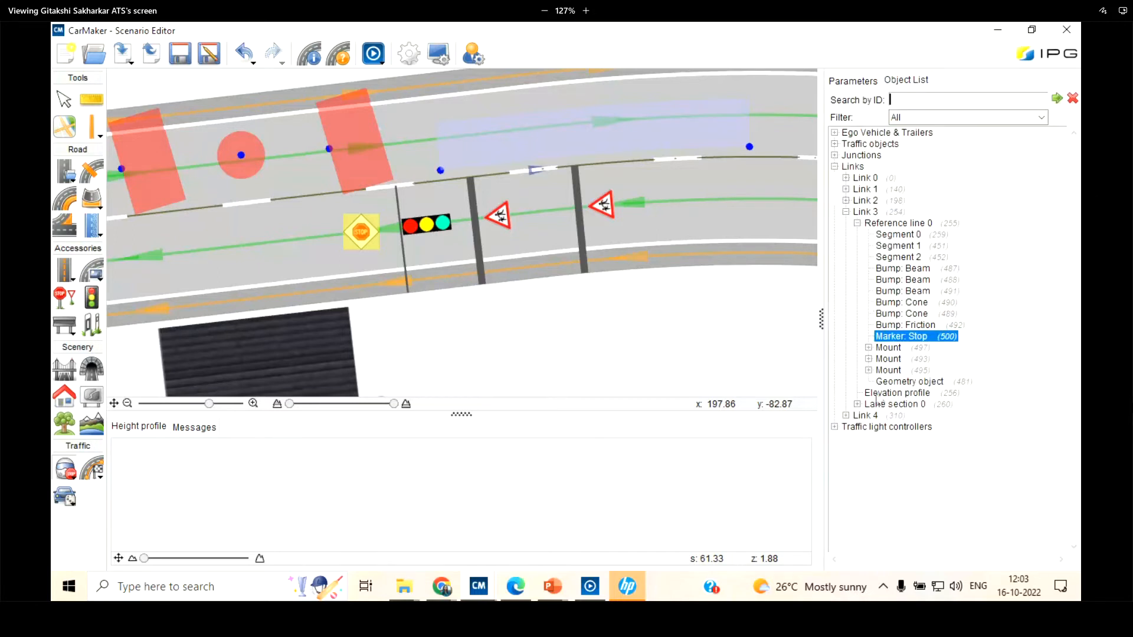
click(834, 427)
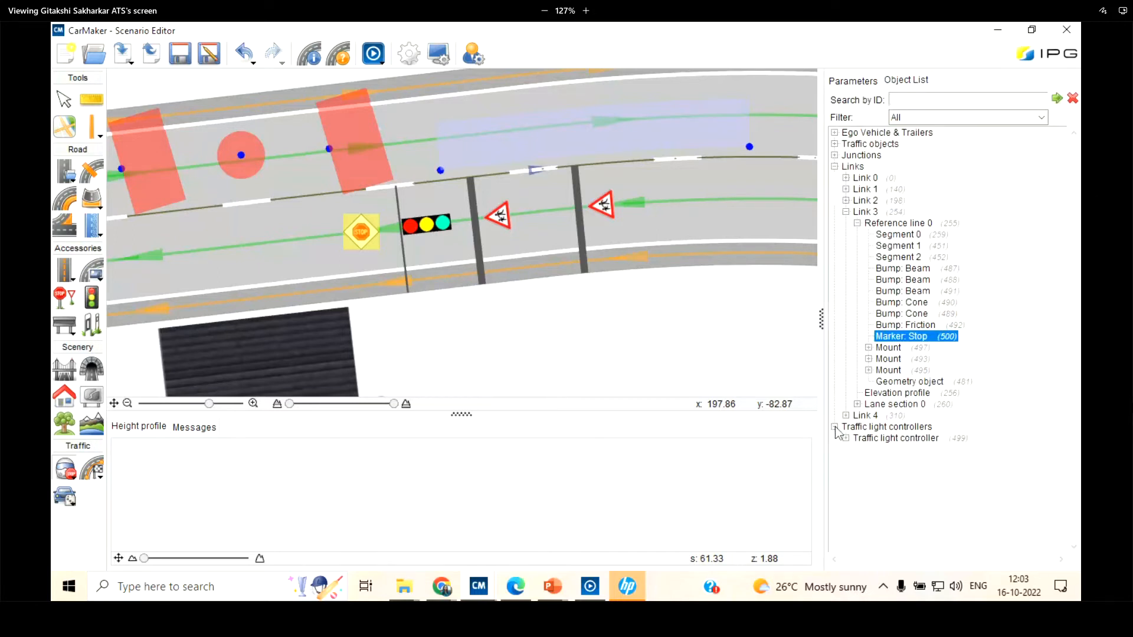
click(873, 439)
double_click(873, 441)
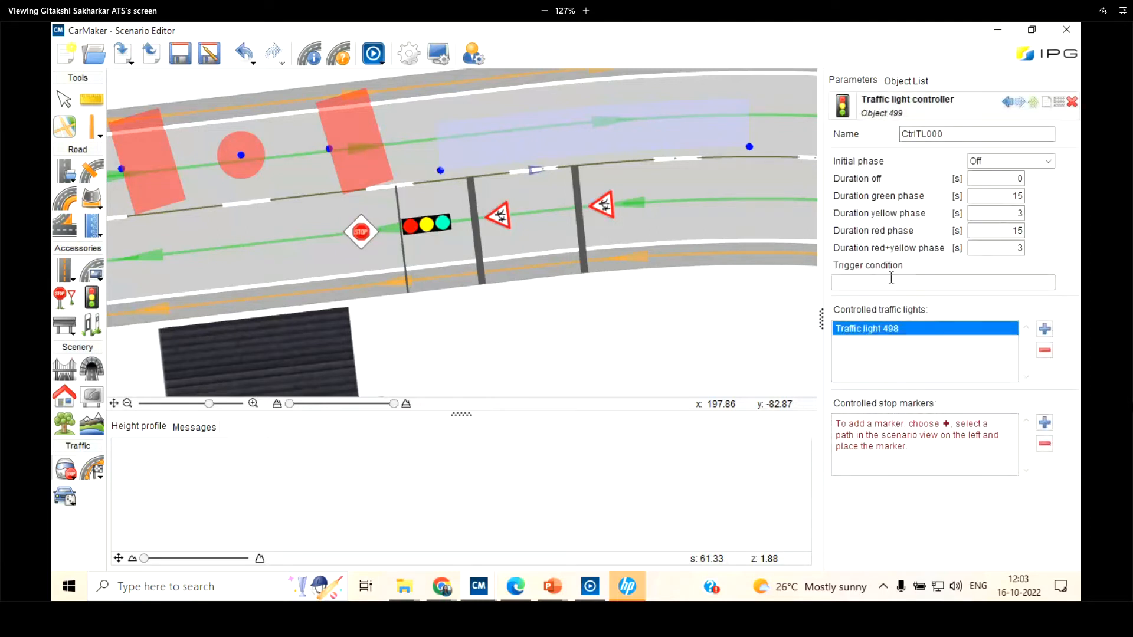
click(1045, 425)
click(362, 231)
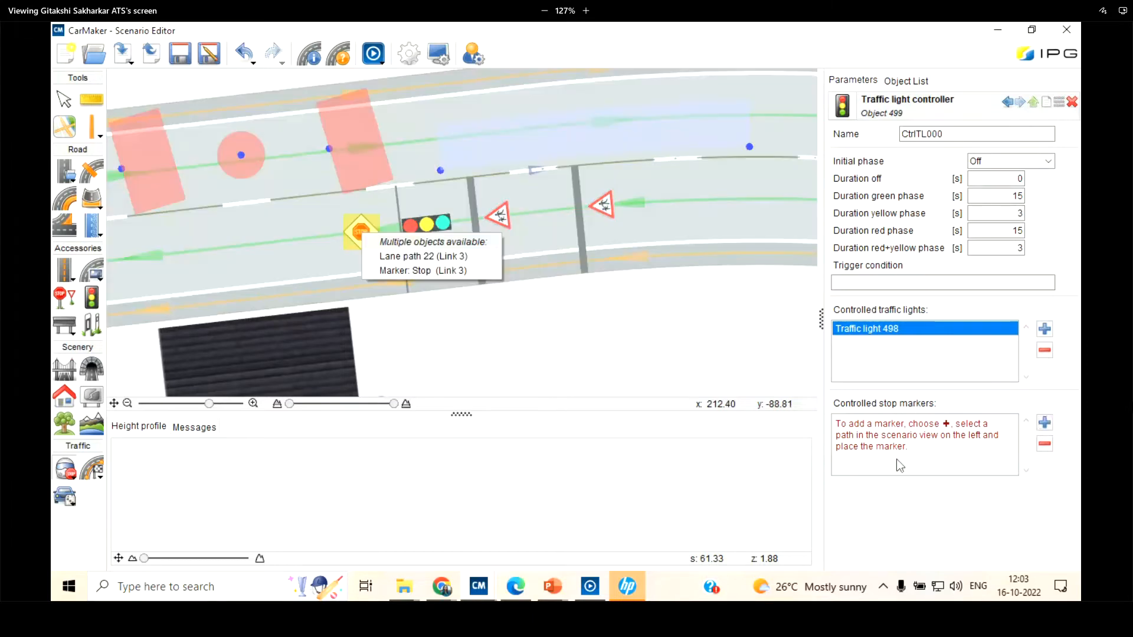
click(445, 270)
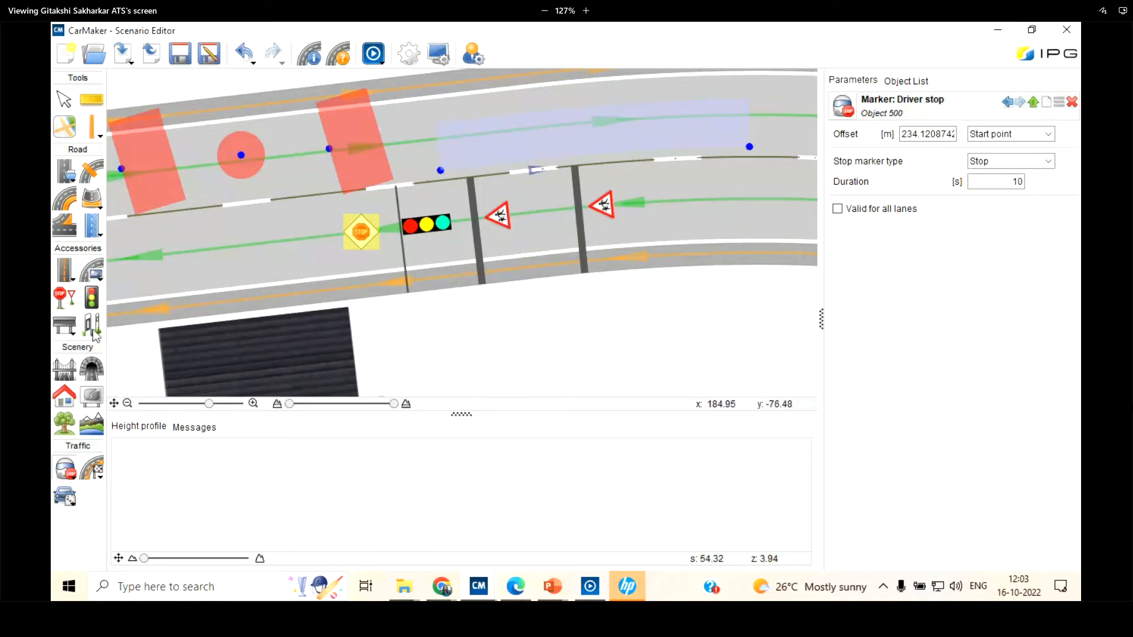
click(56, 367)
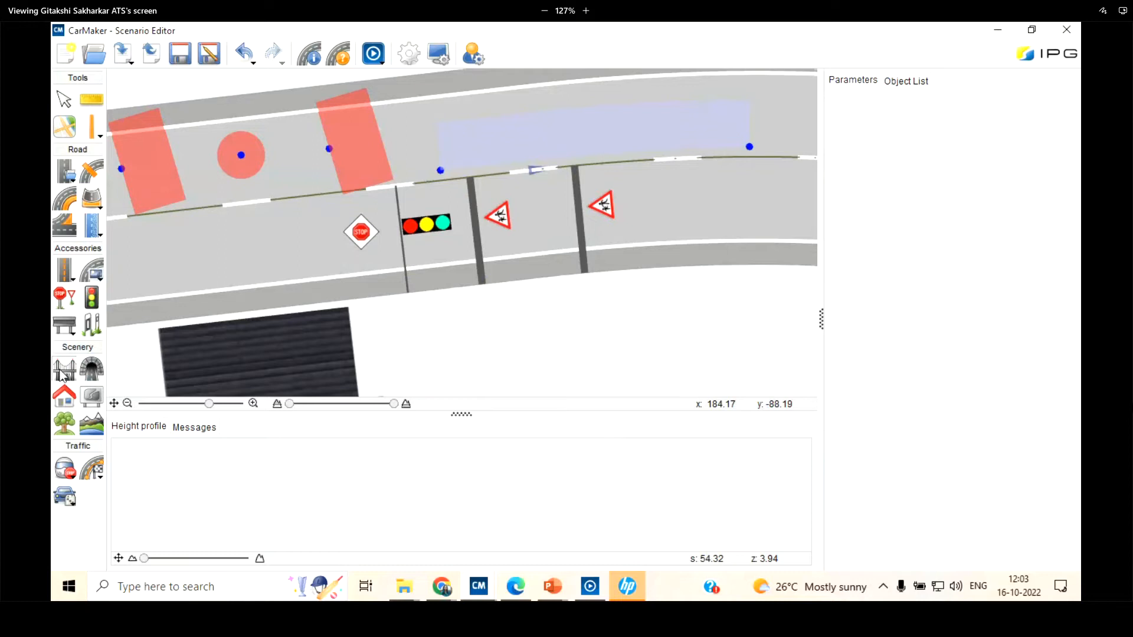
scroll(154, 367, down, 2)
scroll(300, 207, down, 1)
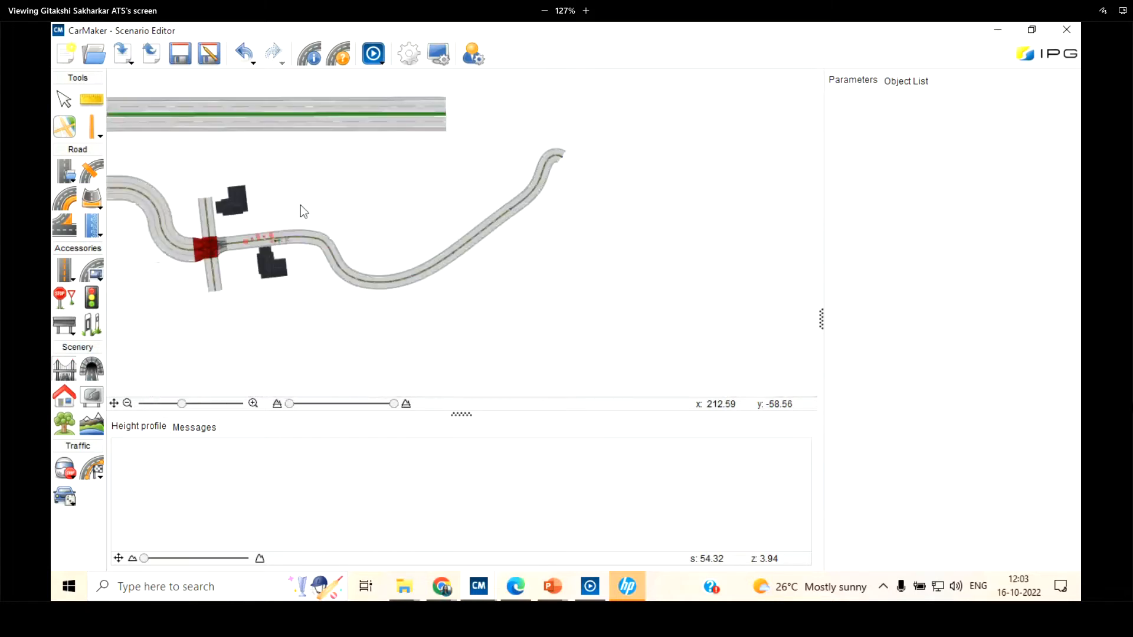
scroll(227, 243, up, 1)
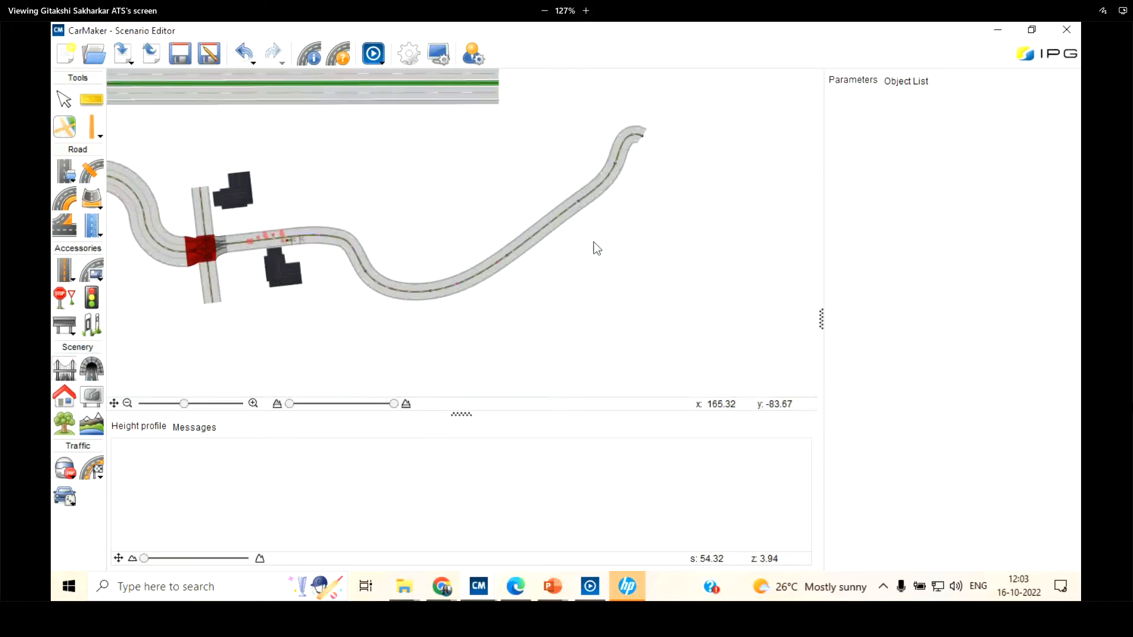
scroll(584, 246, up, 2)
scroll(584, 212, down, 1)
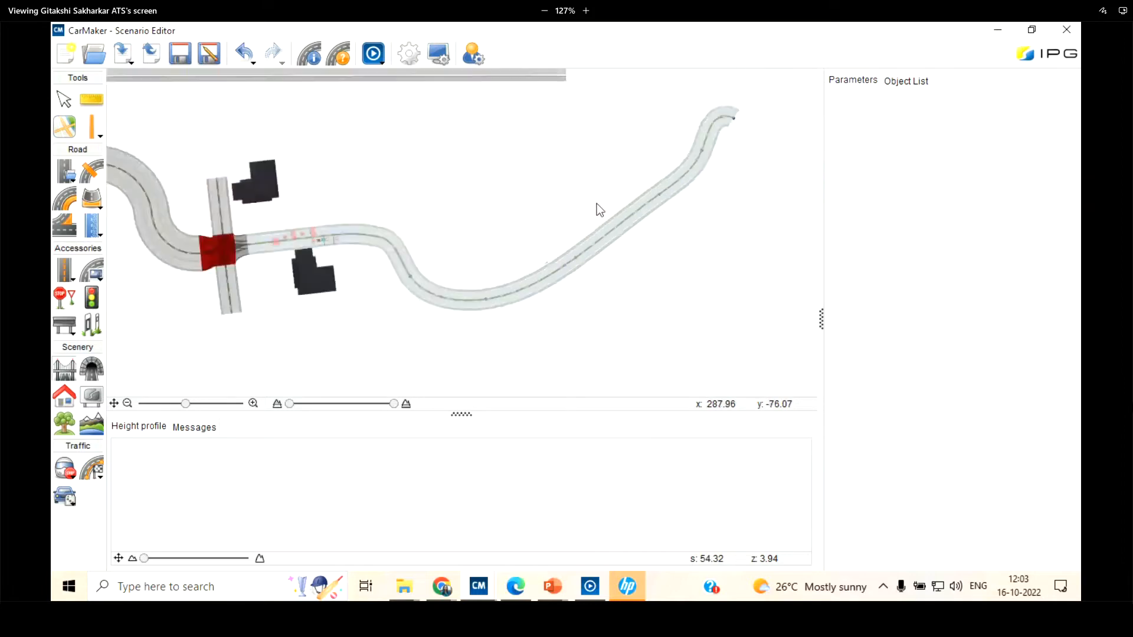
Place a short standalone road segment in the empty area above the curved road and undo it
click(68, 176)
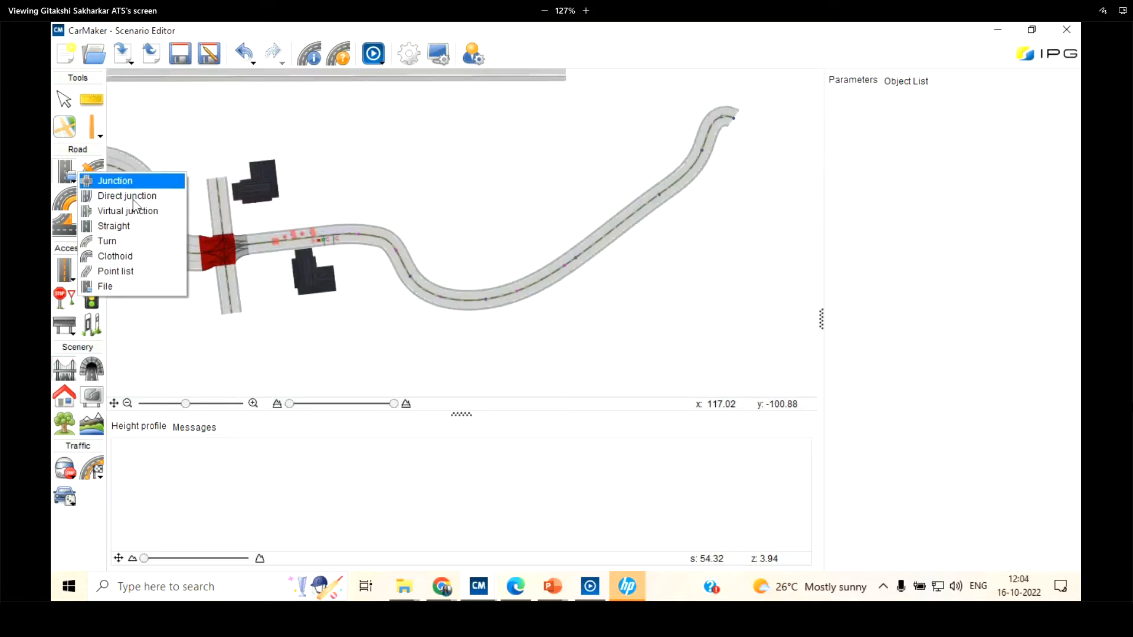
click(134, 234)
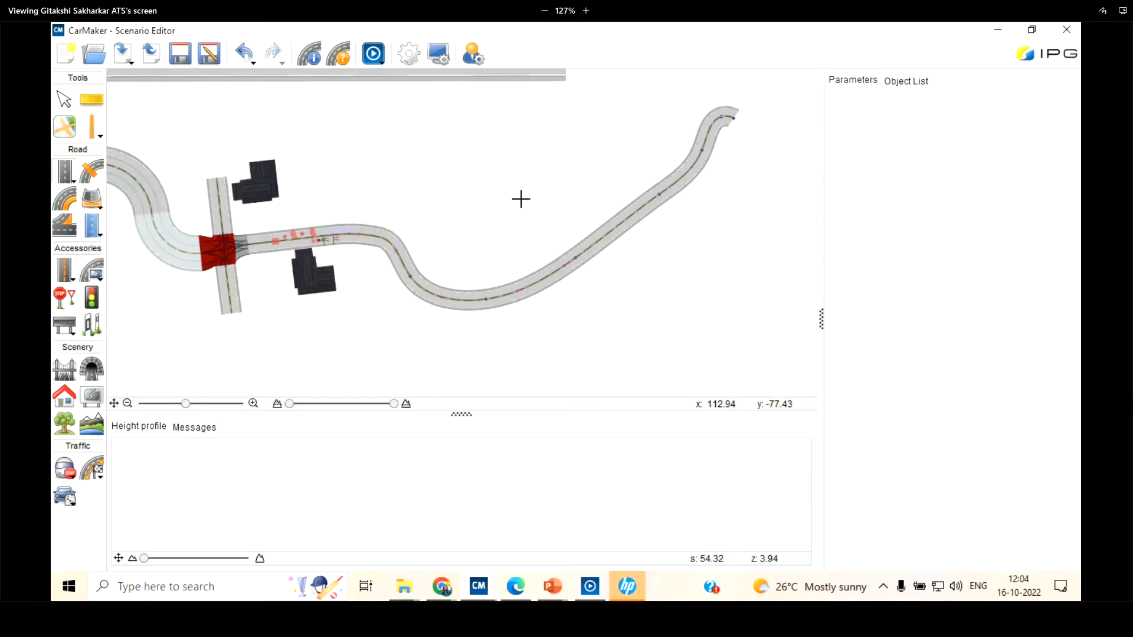
click(521, 198)
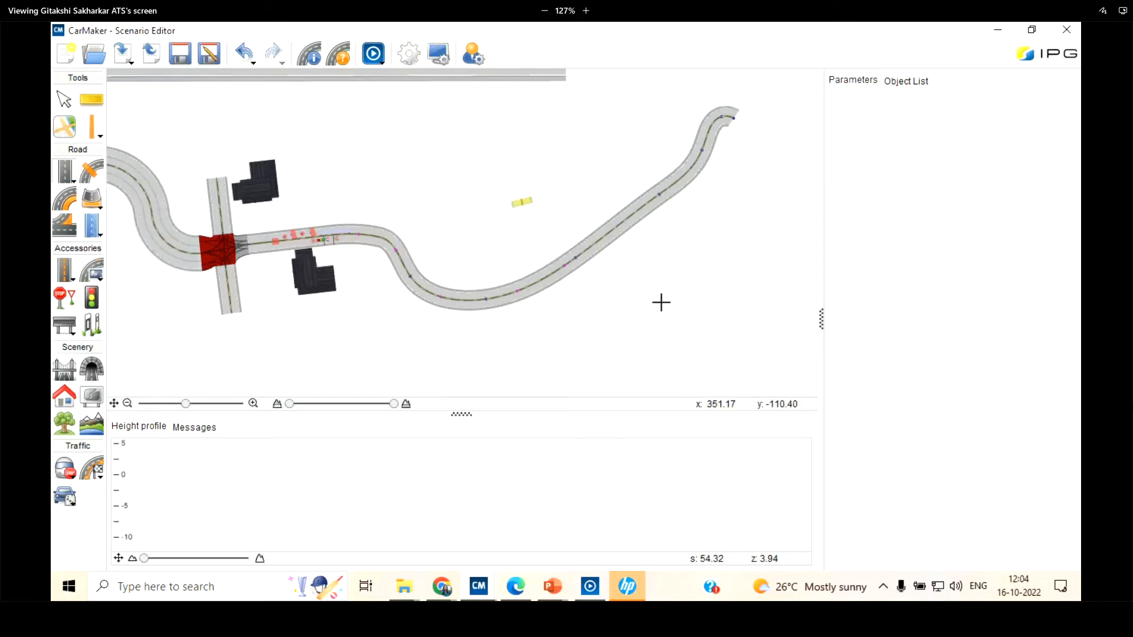
click(65, 100)
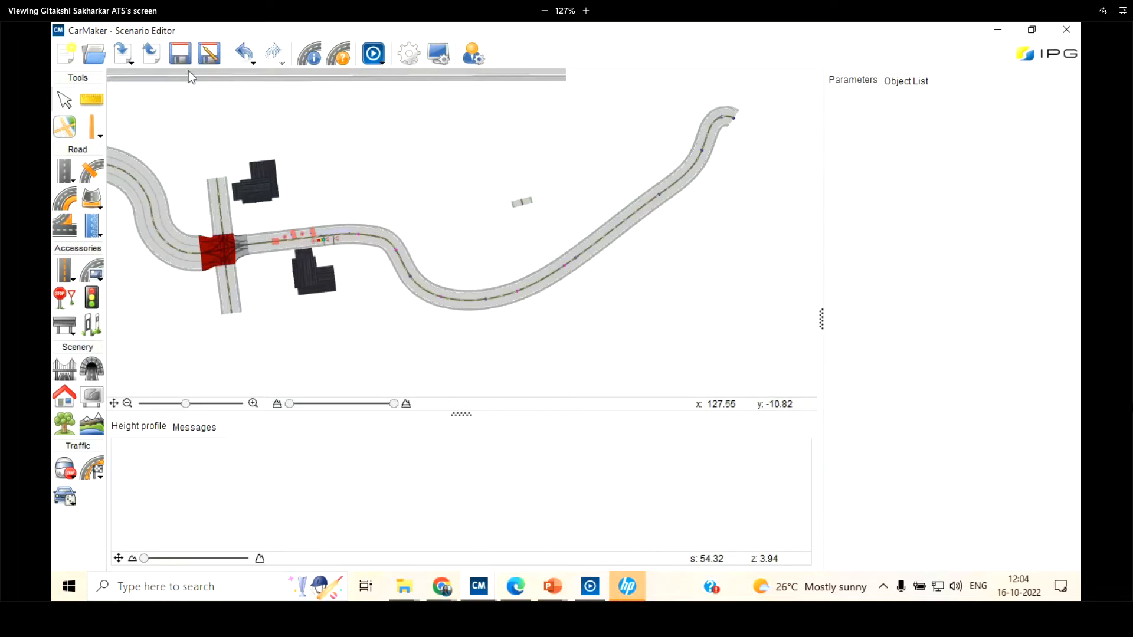
click(236, 50)
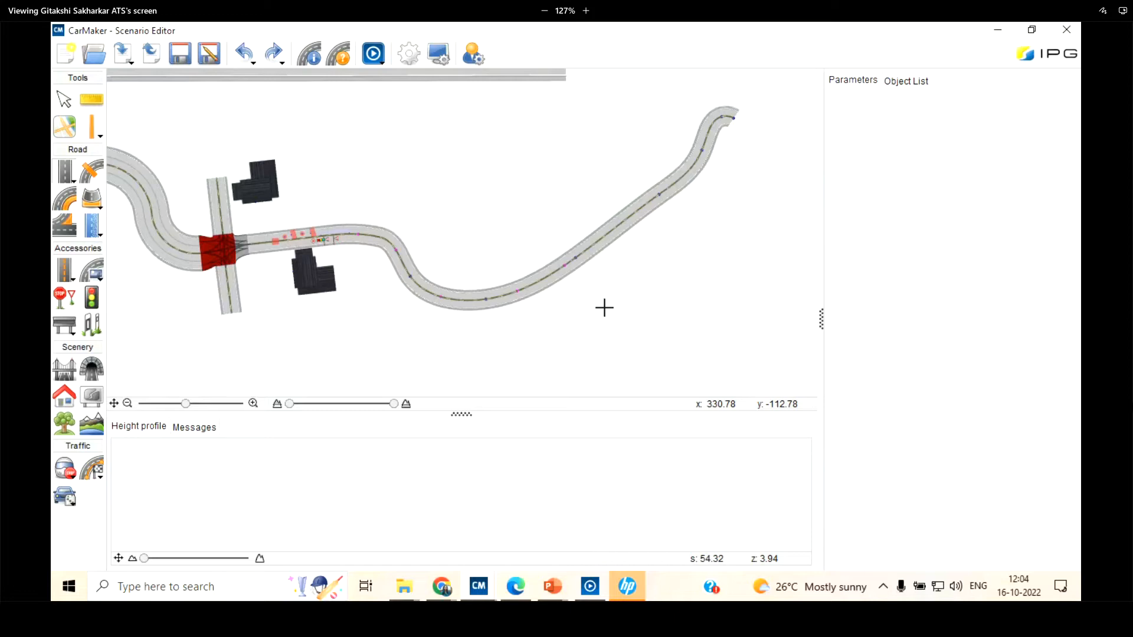
click(64, 99)
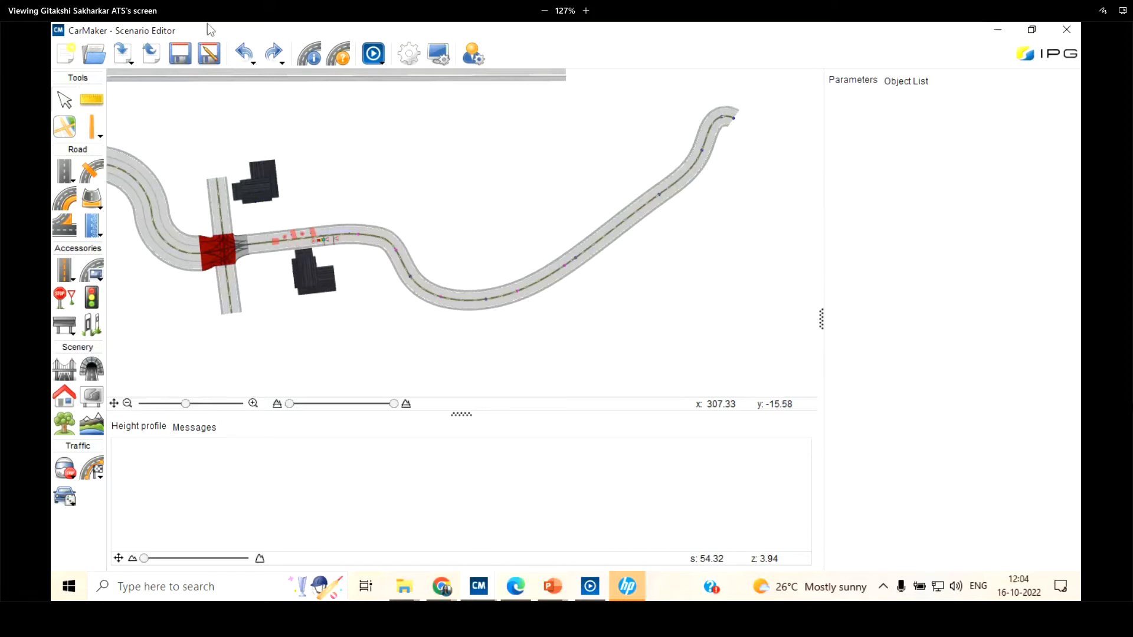
Save the current scenario and open the existing road file Test B.rd5
click(81, 65)
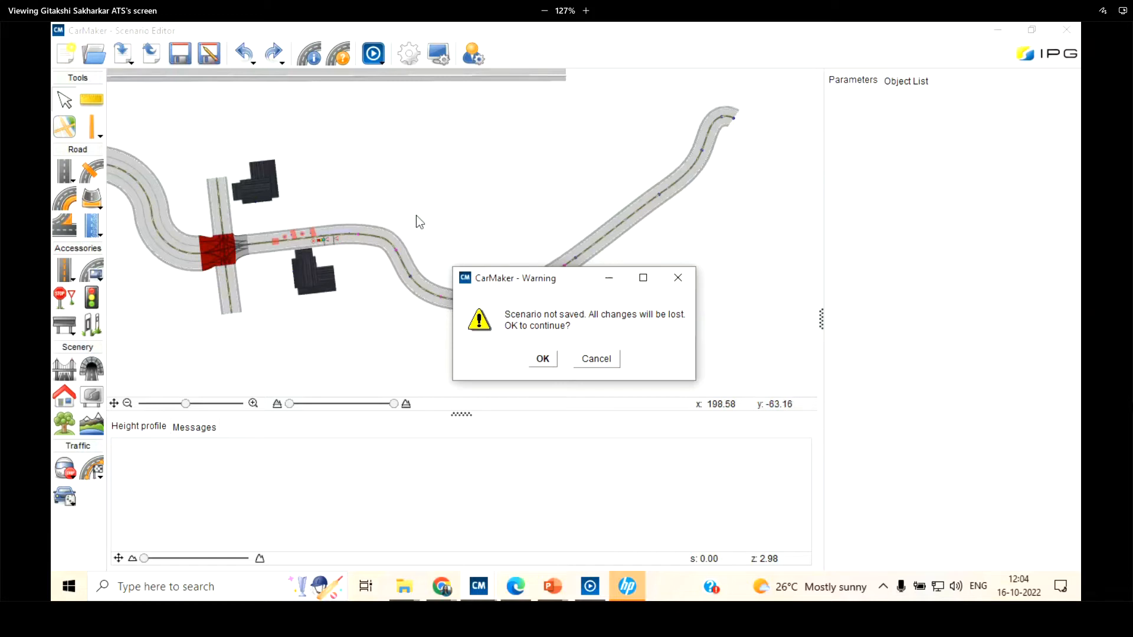
click(598, 359)
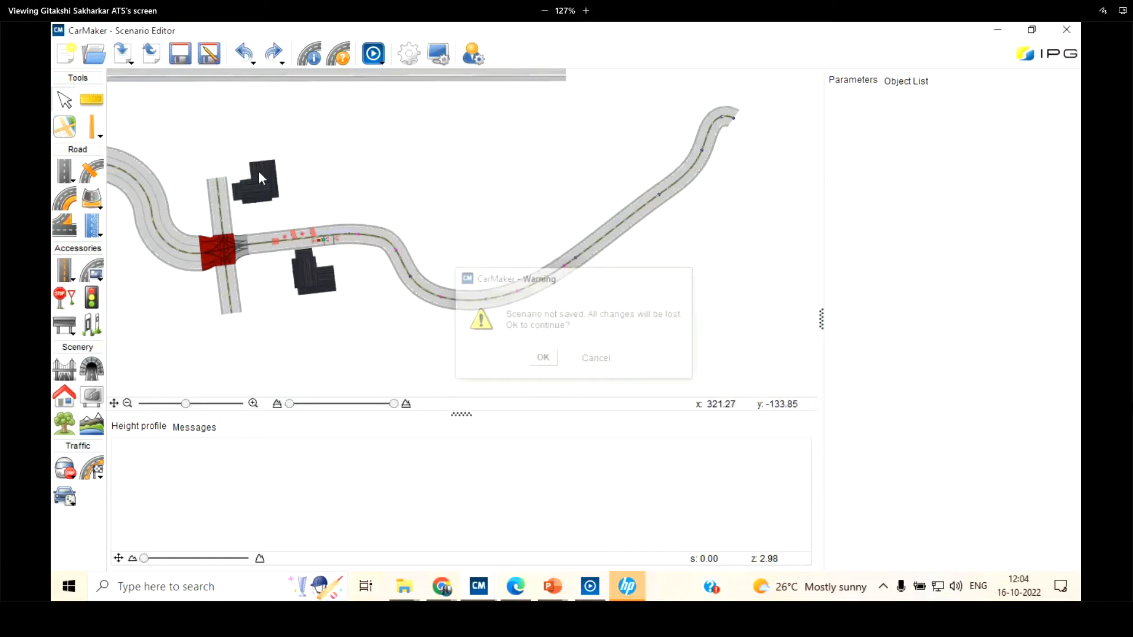
click(179, 55)
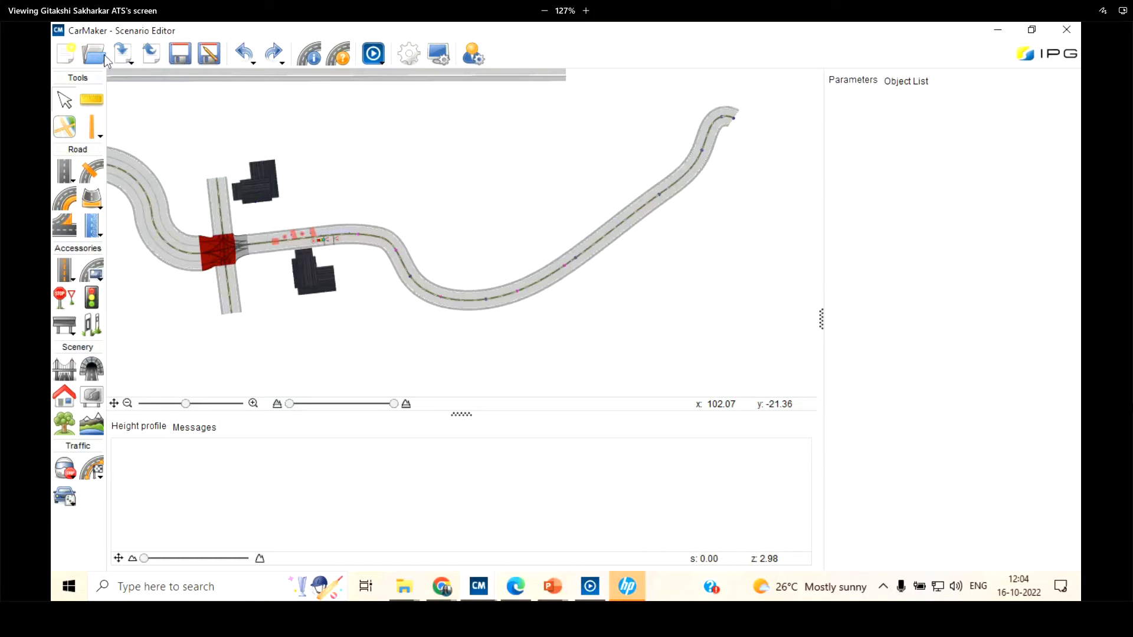
click(468, 261)
click(462, 249)
click(730, 184)
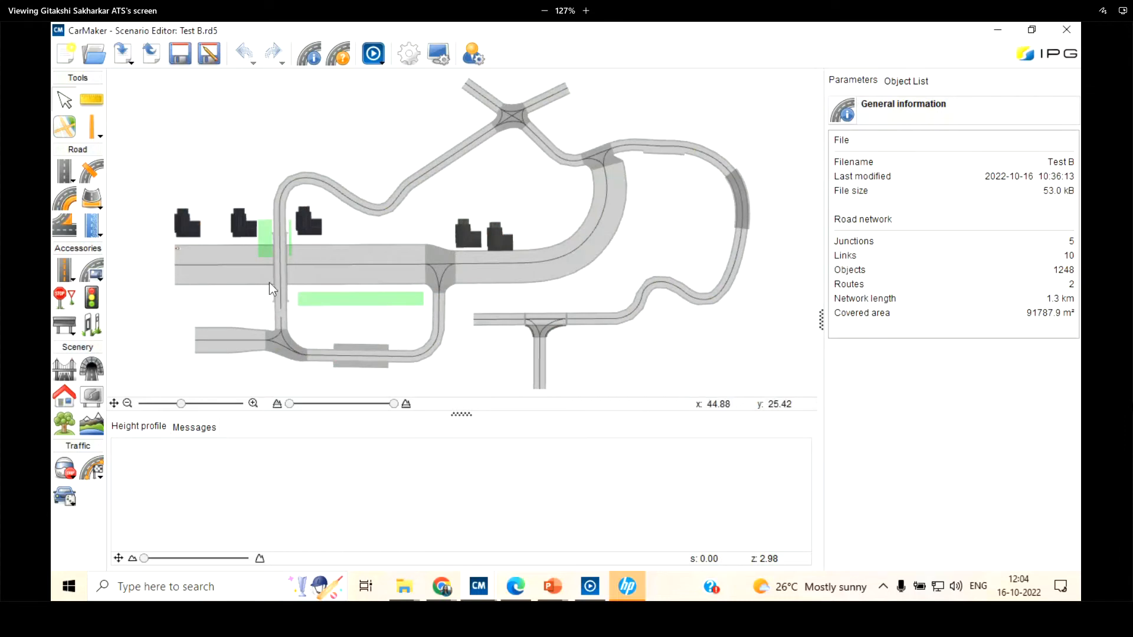
Select straight Segment 2 of Link 1 where the narrow road crosses over the wide main road
scroll(285, 292, up, 3)
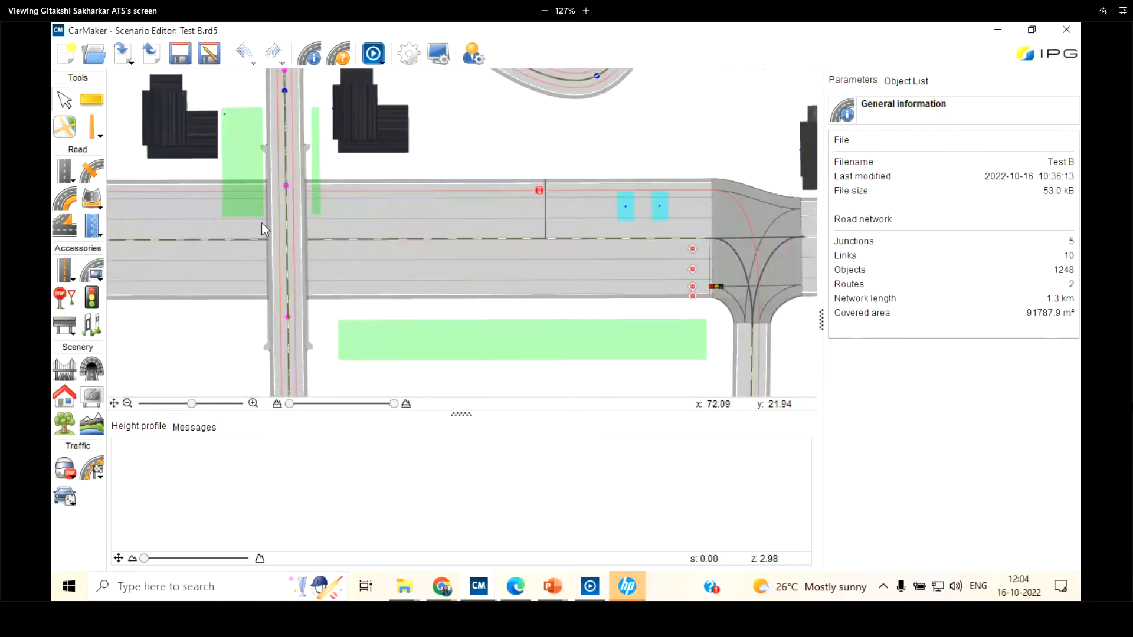
scroll(396, 245, down, 2)
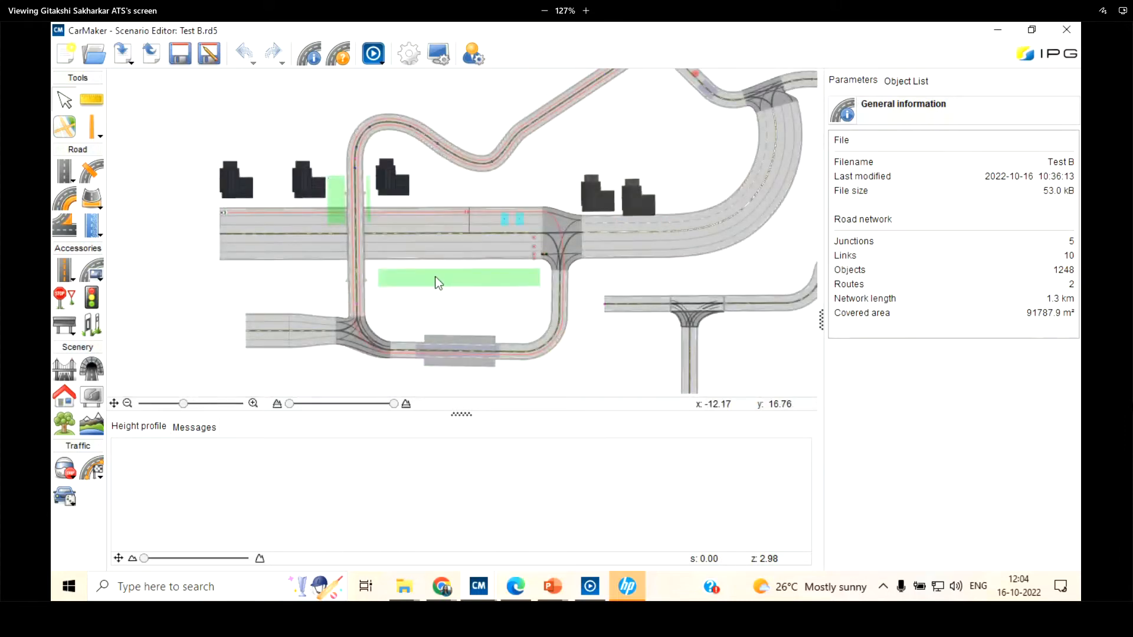
scroll(366, 236, up, 3)
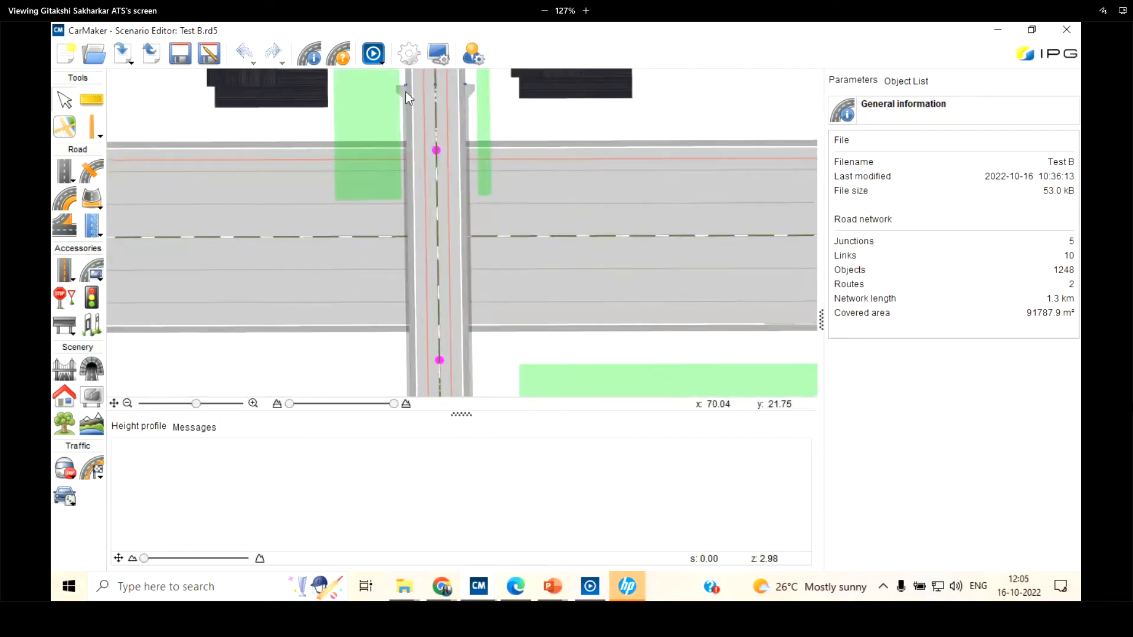
scroll(386, 232, down, 1)
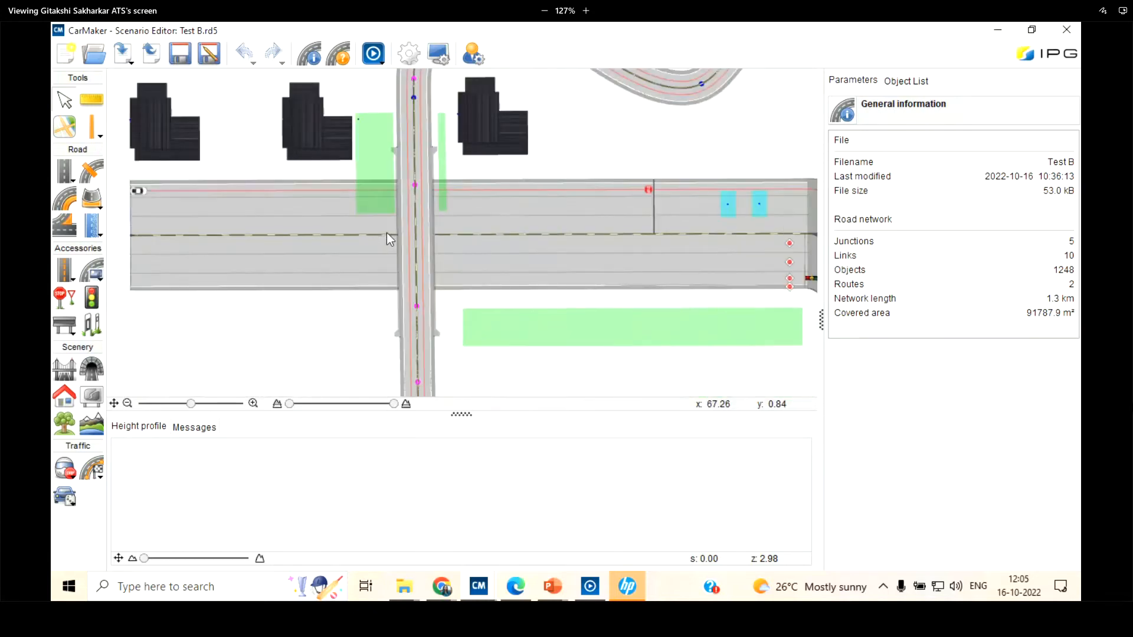
scroll(390, 231, down, 1)
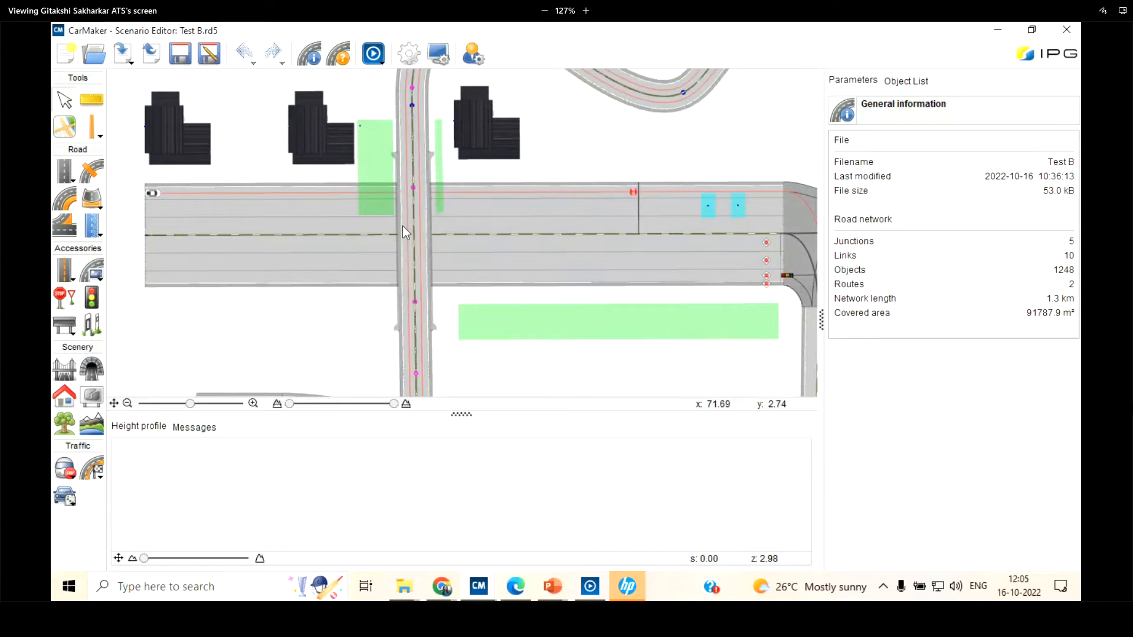
click(403, 227)
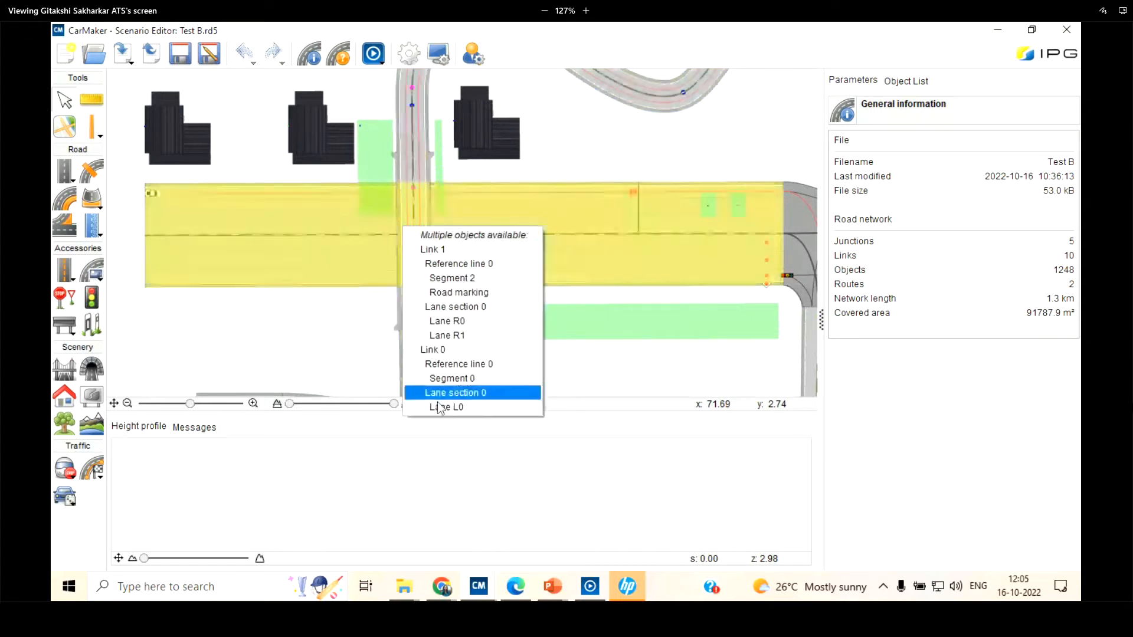
click(447, 279)
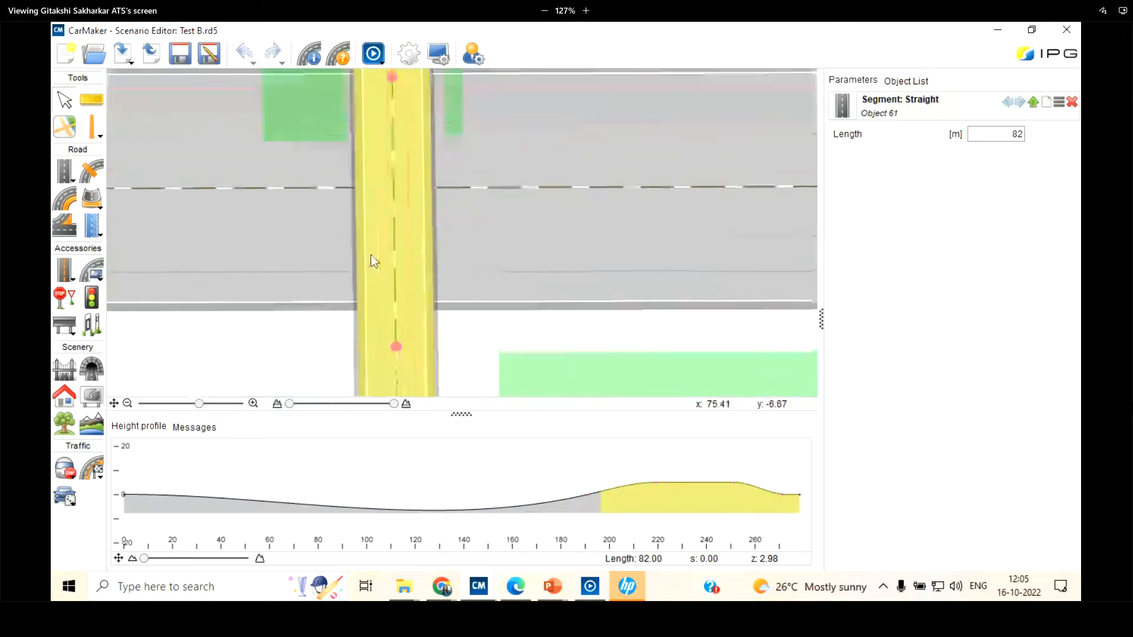
Select the bridge on Link 1 over the main road and review its offset, pillar and material parameters
click(356, 258)
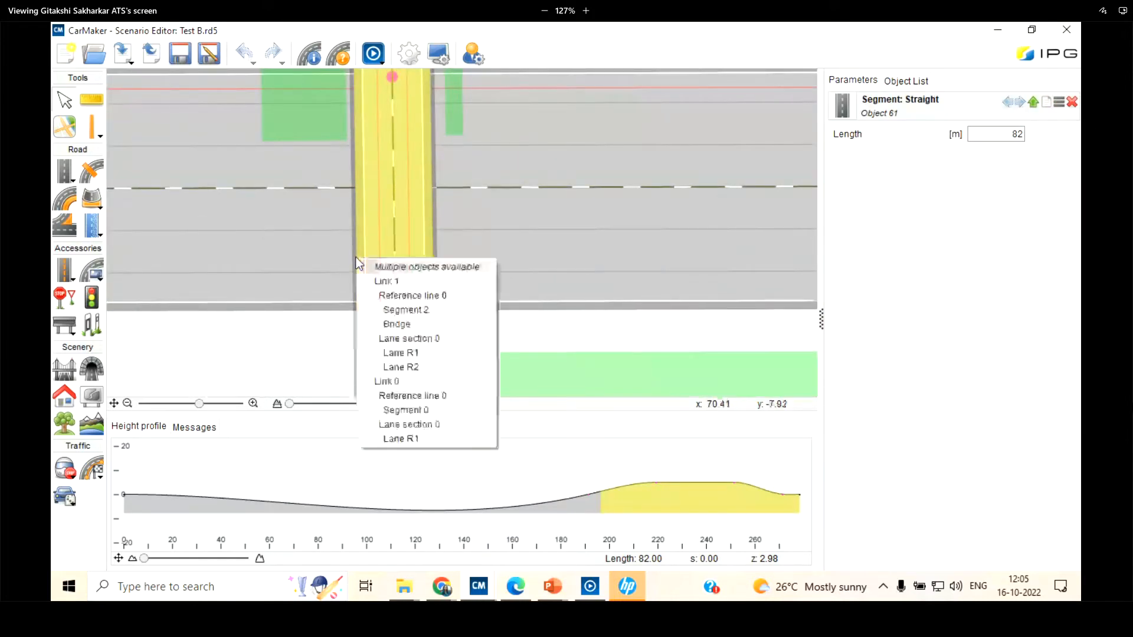
click(429, 327)
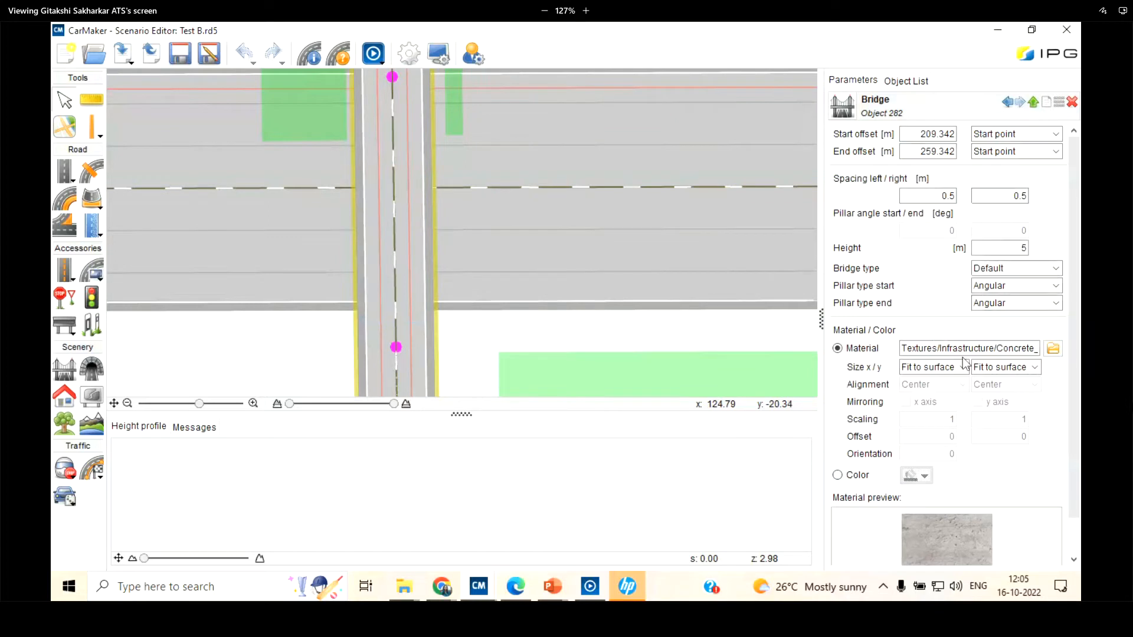
scroll(962, 354, down, 1)
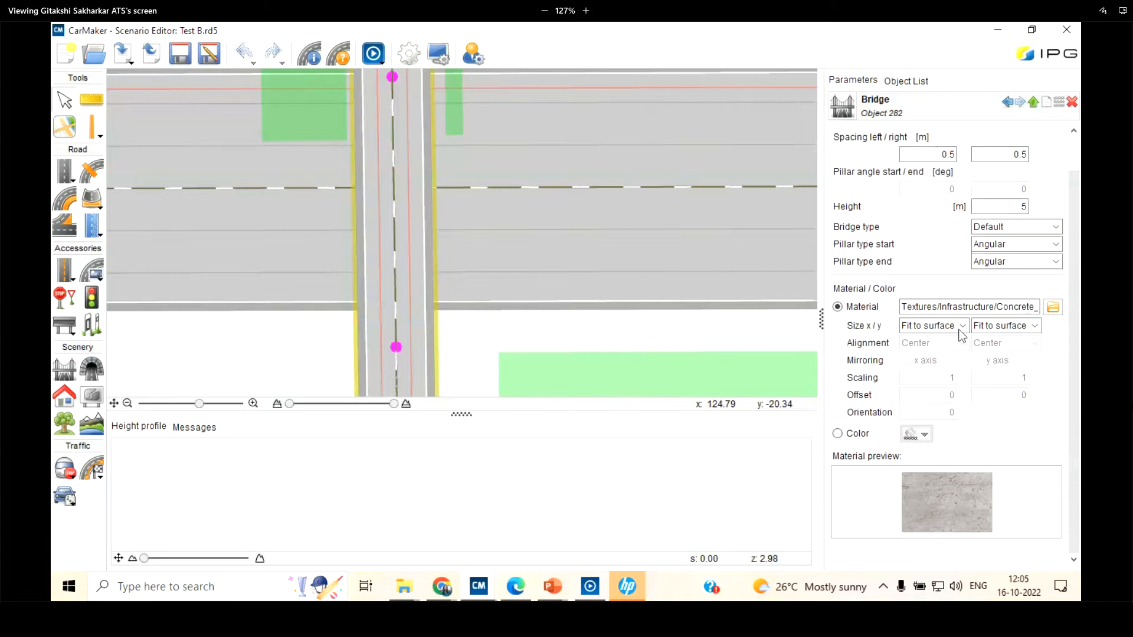
scroll(963, 335, up, 1)
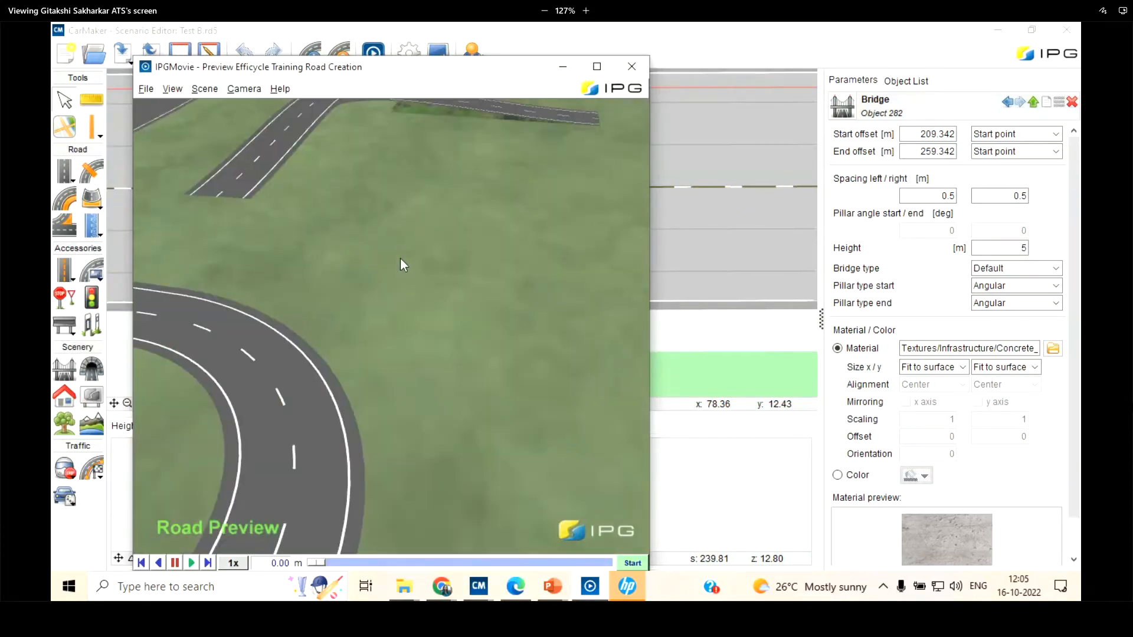
Examine the Test B road network in the 3D preview, including the STOP markings, houses and bridge crossing
scroll(403, 257, down, 10)
drag(317, 415, 320, 334)
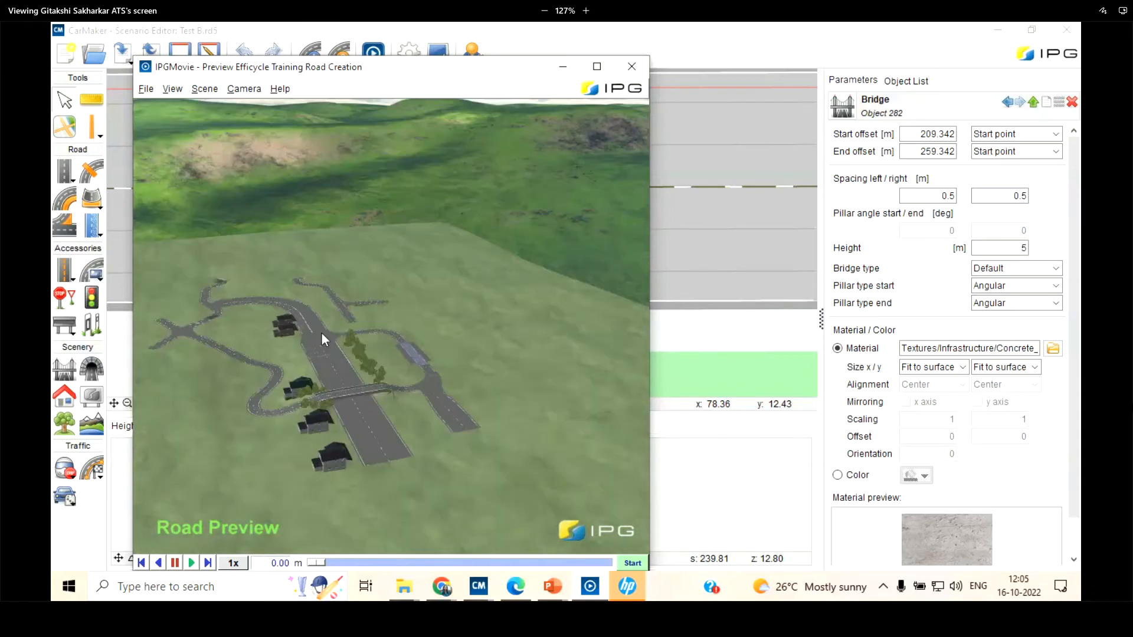
scroll(324, 331, up, 5)
drag(320, 421, 349, 576)
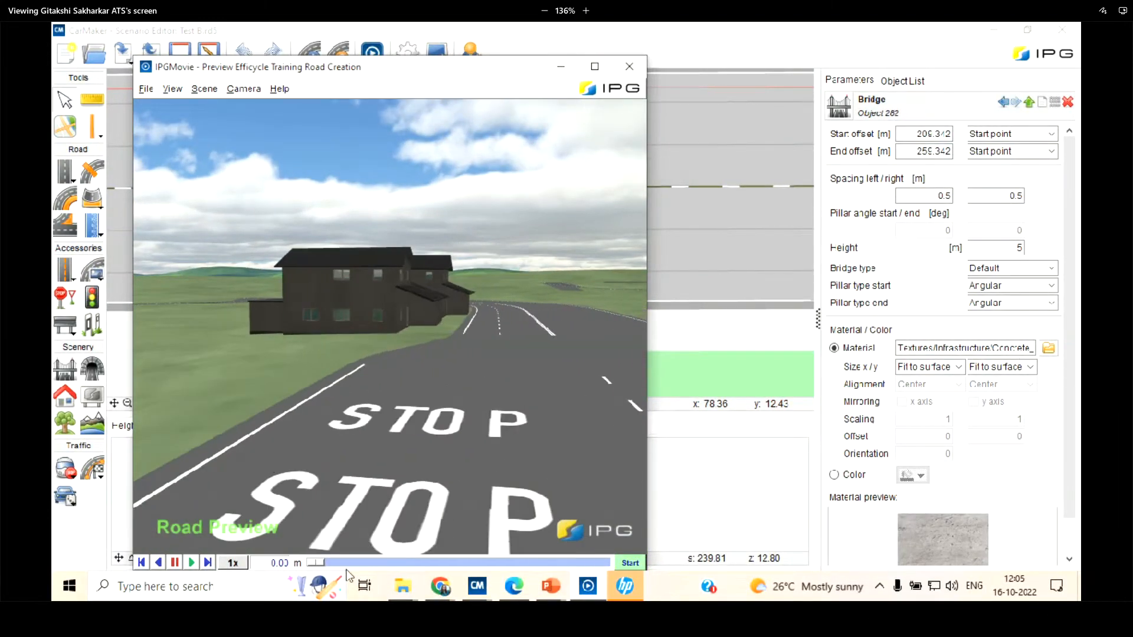
drag(420, 392, 589, 416)
drag(468, 365, 489, 496)
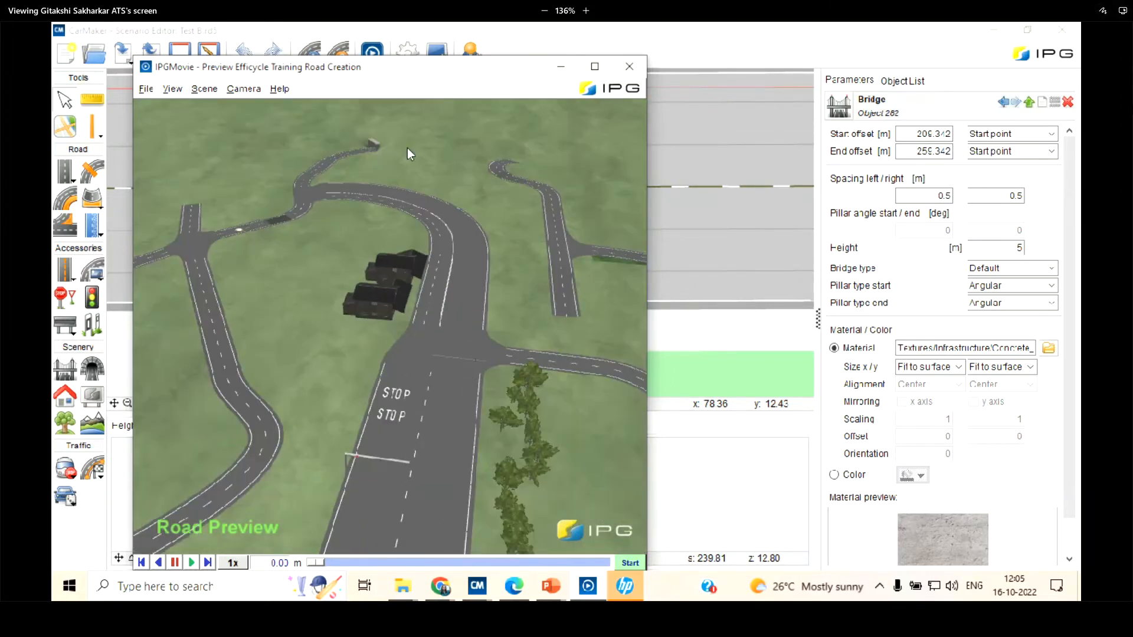
drag(370, 243, 389, 178)
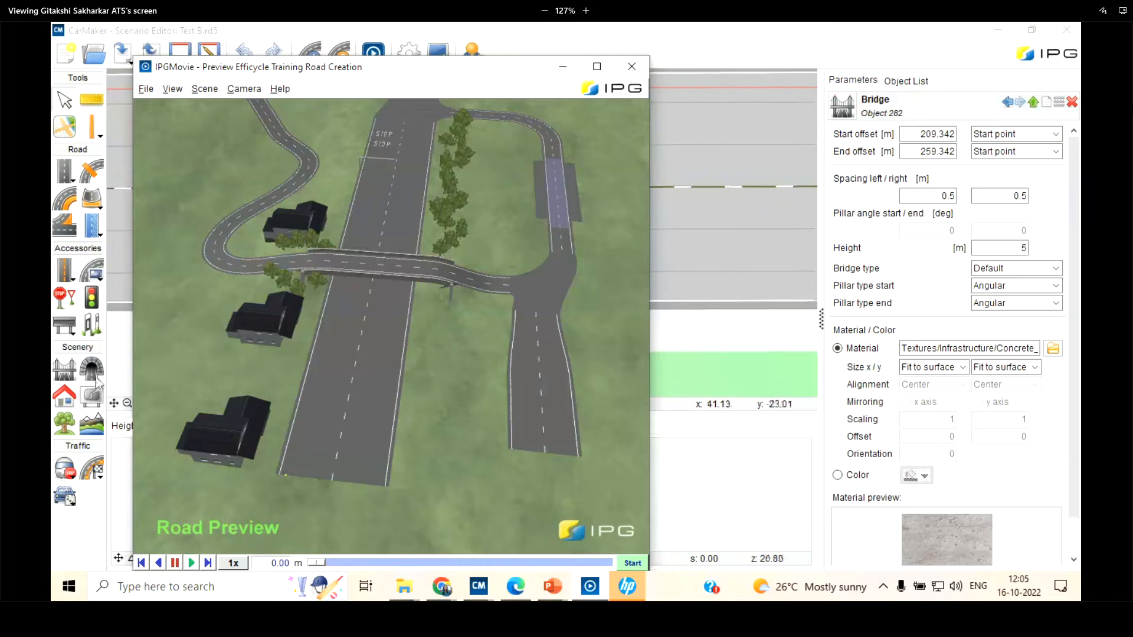
Inspect the tunnel entrance on the curved road in the 3D preview from close up
scroll(364, 357, down, 5)
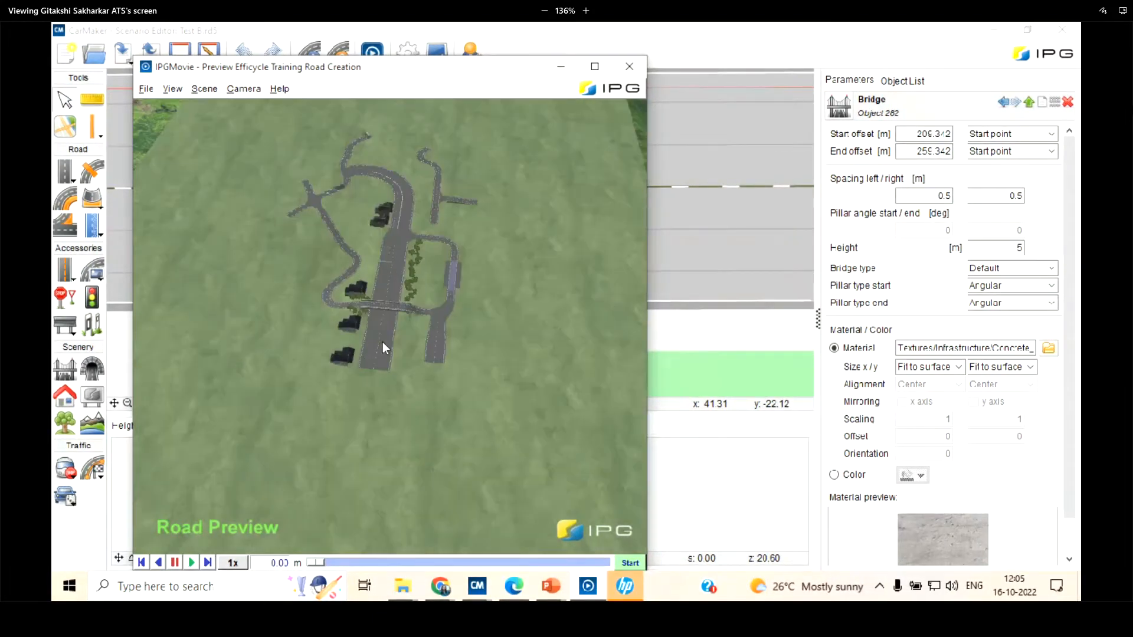
scroll(456, 136, up, 5)
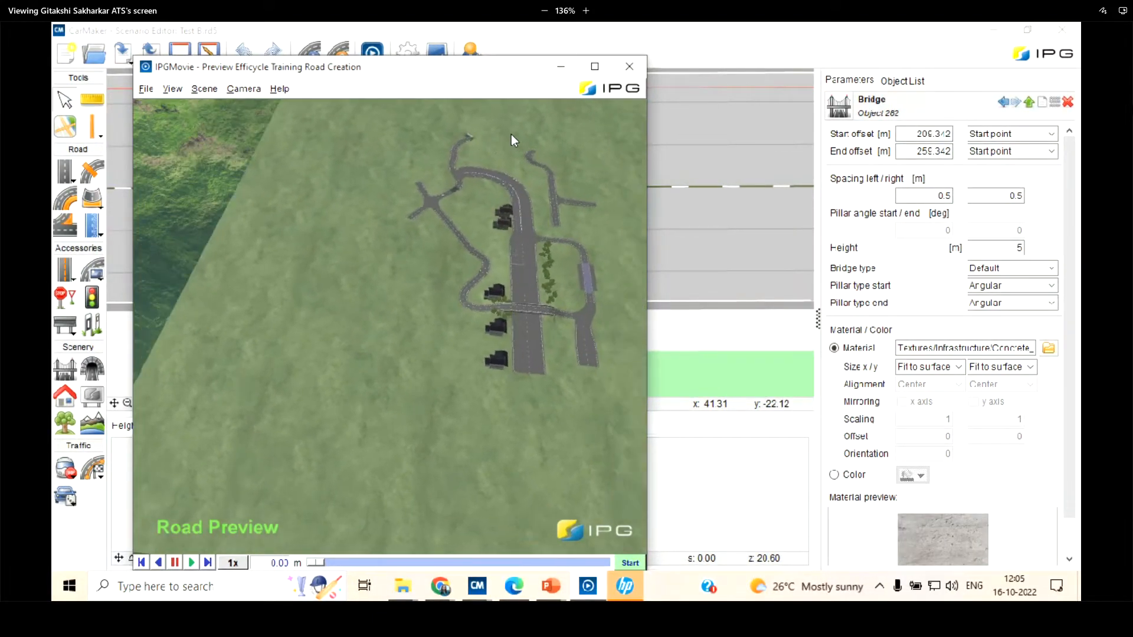
scroll(436, 189, up, 2)
scroll(523, 200, up, 6)
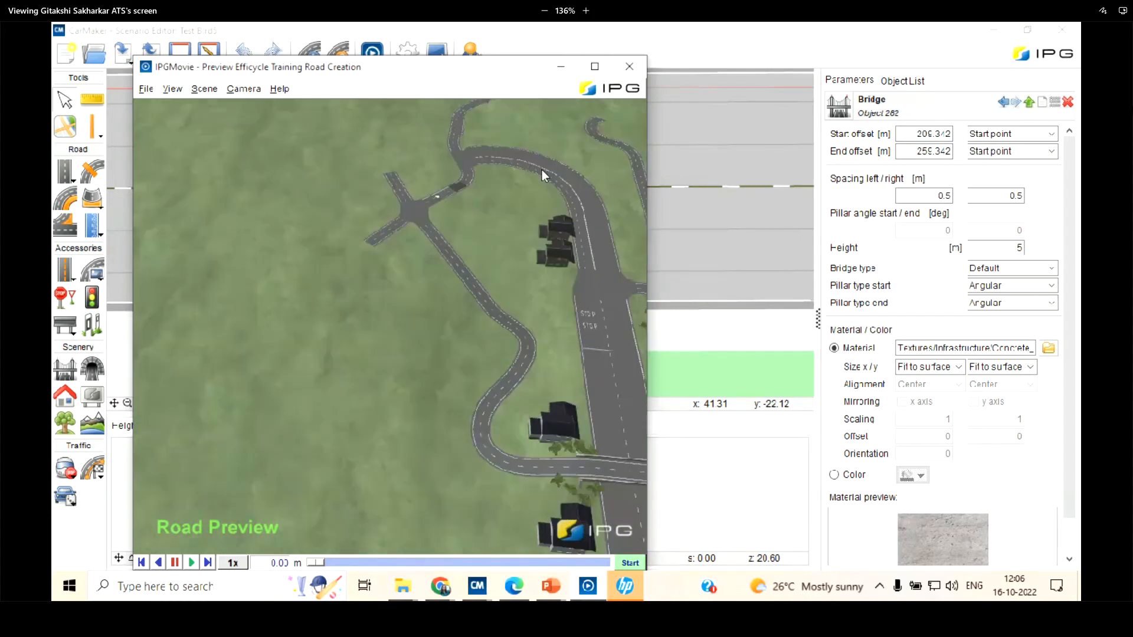
drag(537, 165, 502, 343)
scroll(503, 343, down, 3)
scroll(502, 343, up, 6)
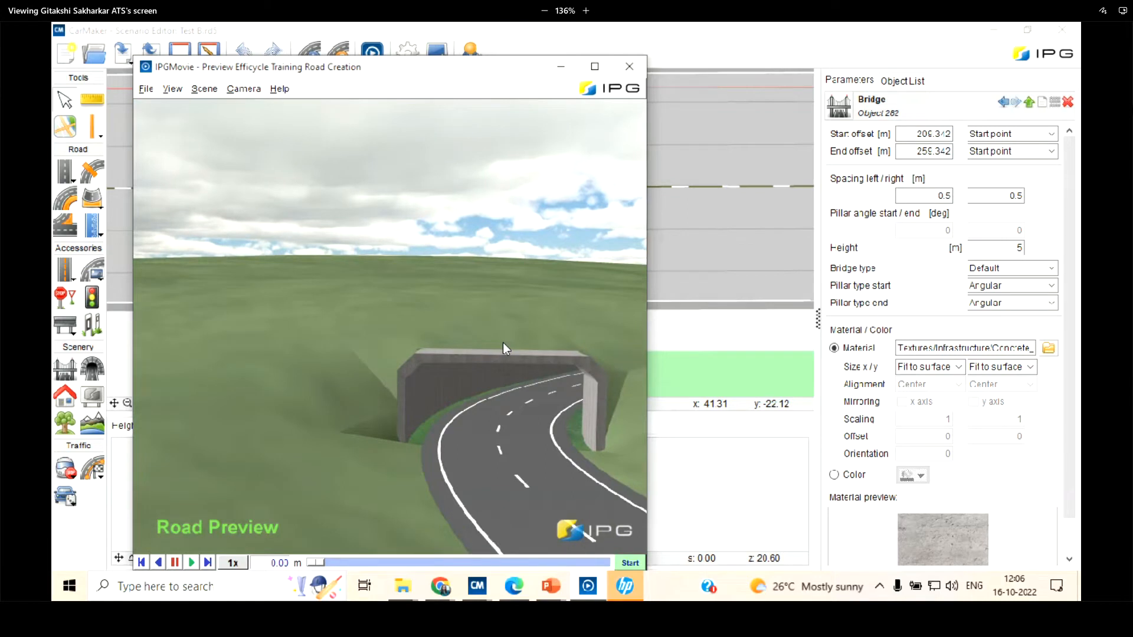
scroll(502, 343, down, 6)
scroll(502, 343, up, 3)
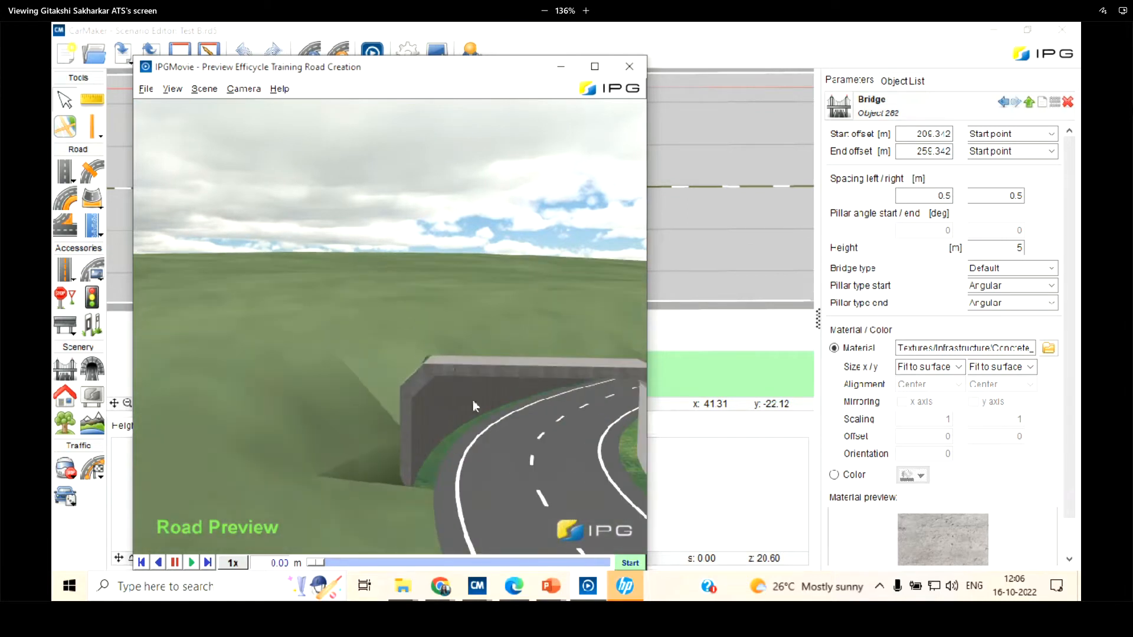
Place a tunnel on the straight road between the lower T-junction and the S-curve, with both ends at the same point
click(117, 368)
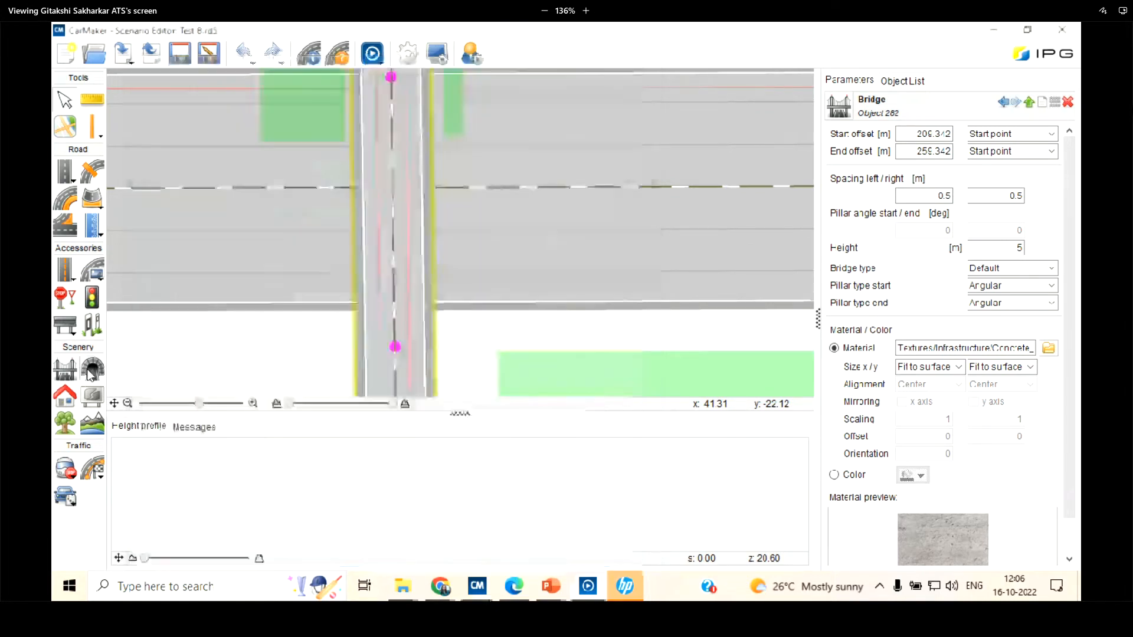
scroll(255, 263, down, 5)
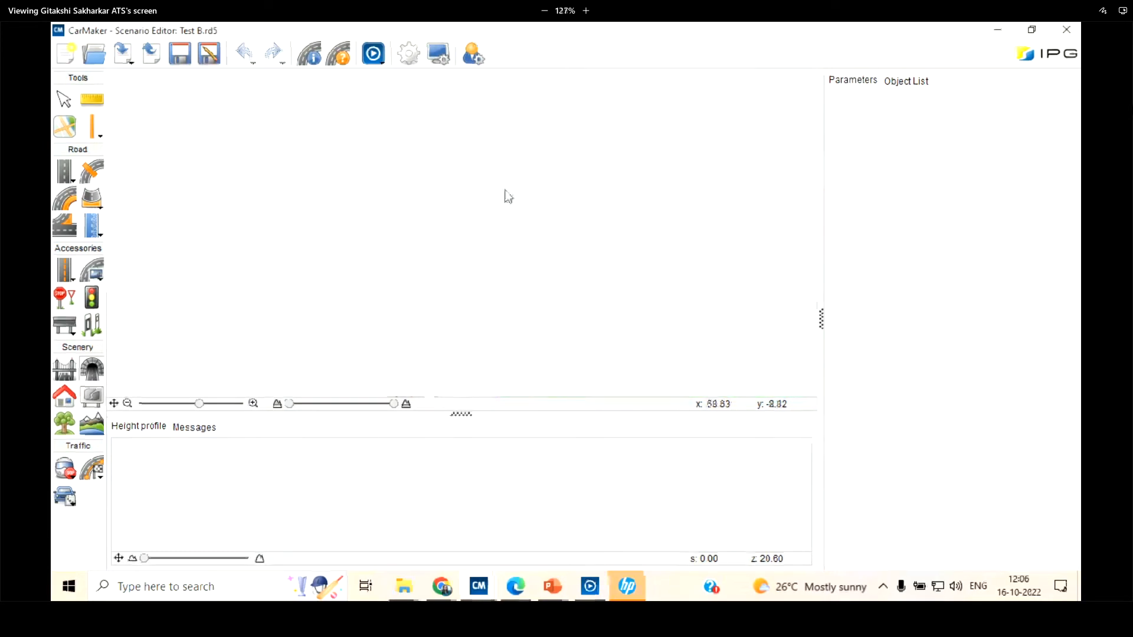
click(114, 404)
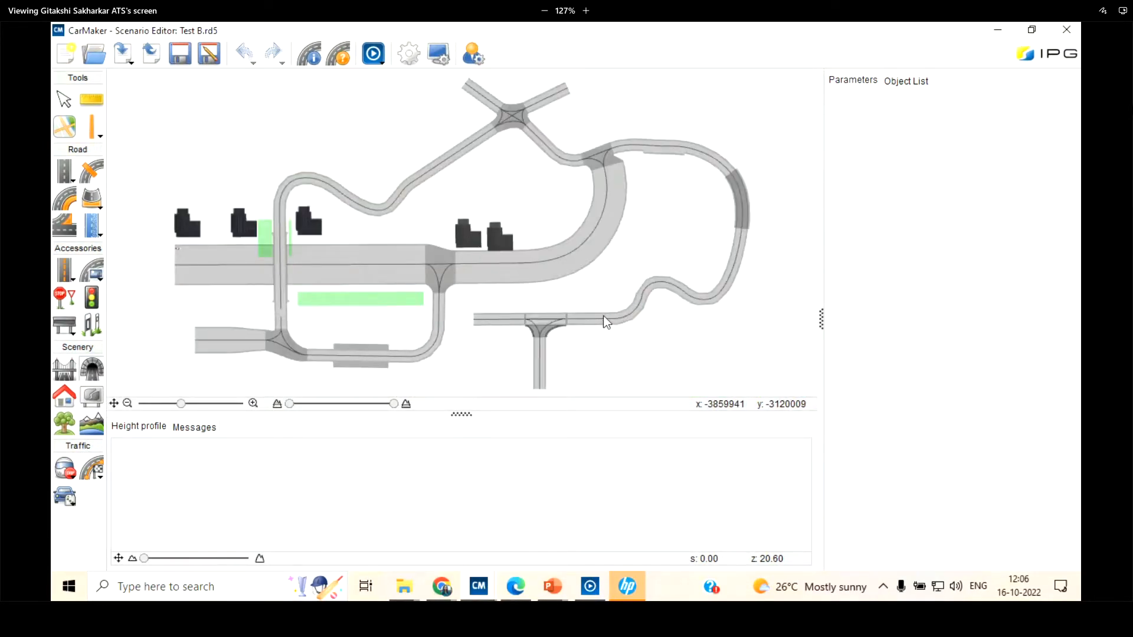
scroll(603, 318, up, 2)
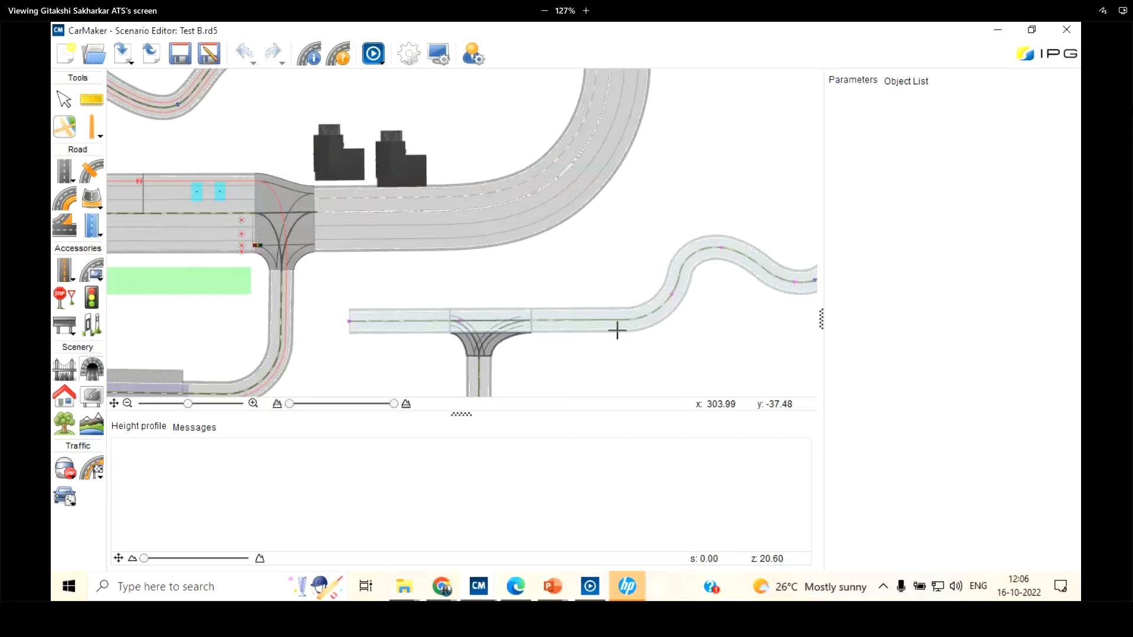
click(587, 319)
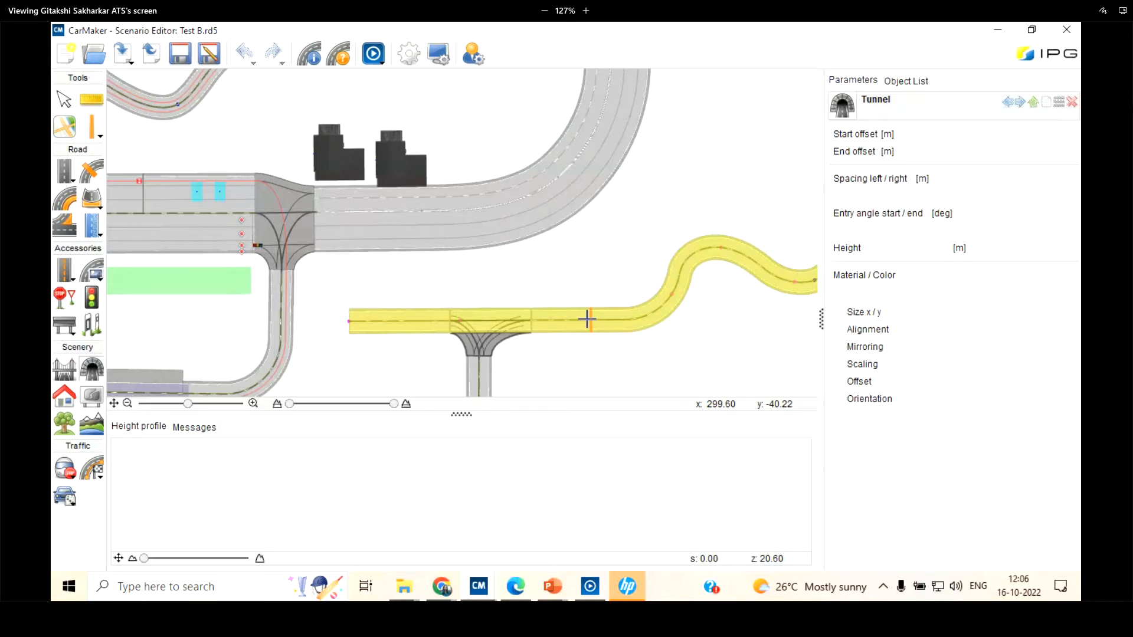
click(587, 319)
scroll(587, 319, up, 2)
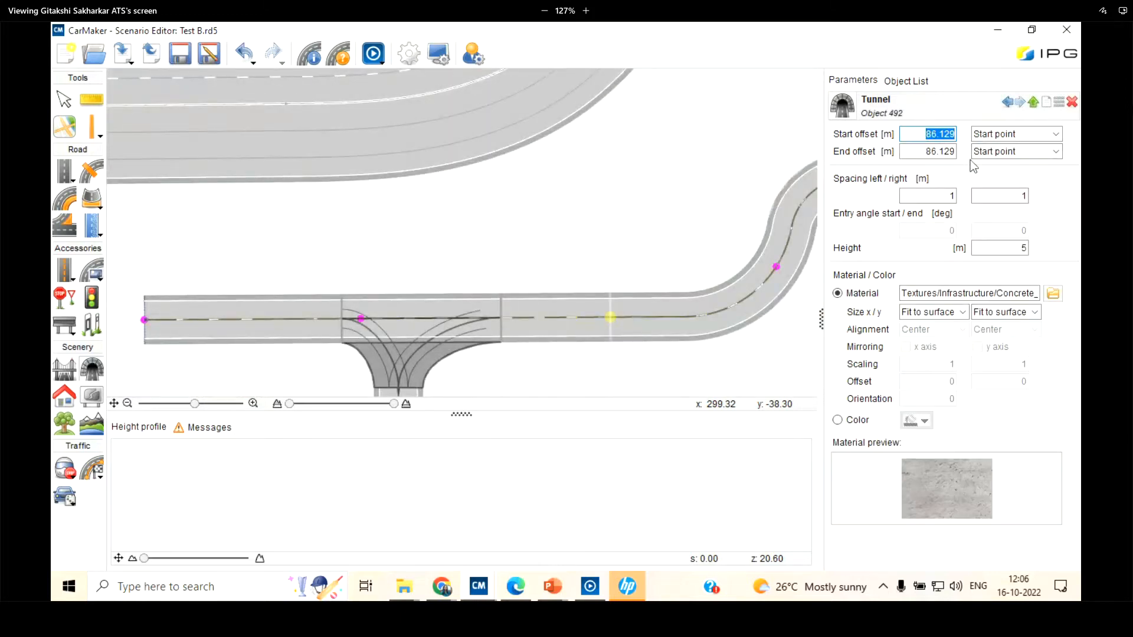
Set the new tunnel's start offset to 80 m and its end offset to 100 m
text(80)
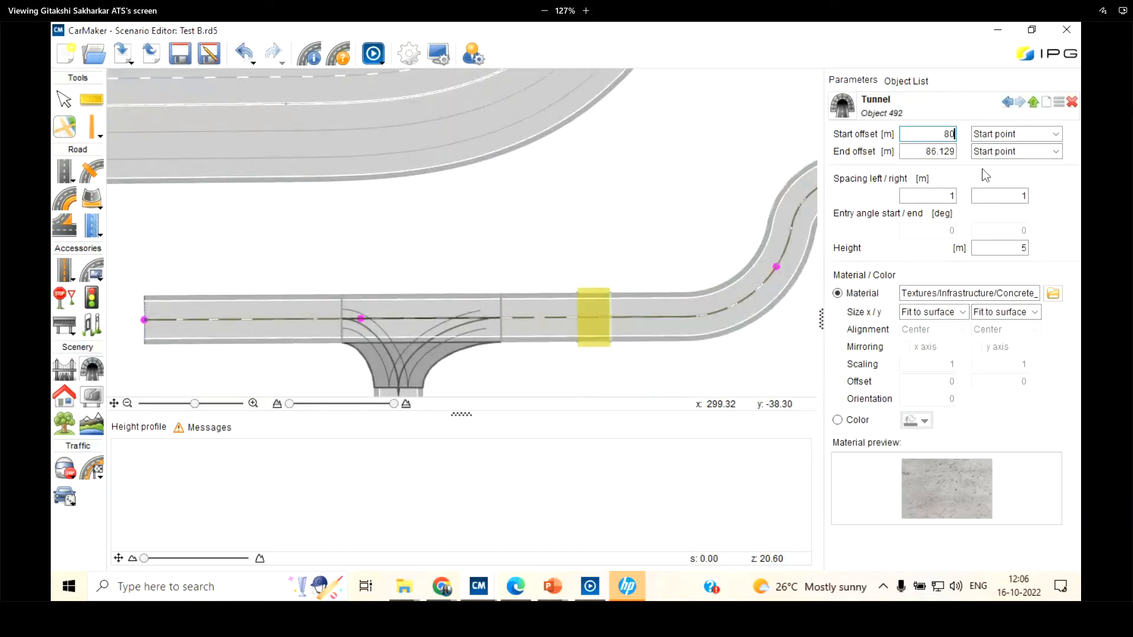
key(Tab)
text(90)
key(Return)
key(BackSpace)
key(BackSpace)
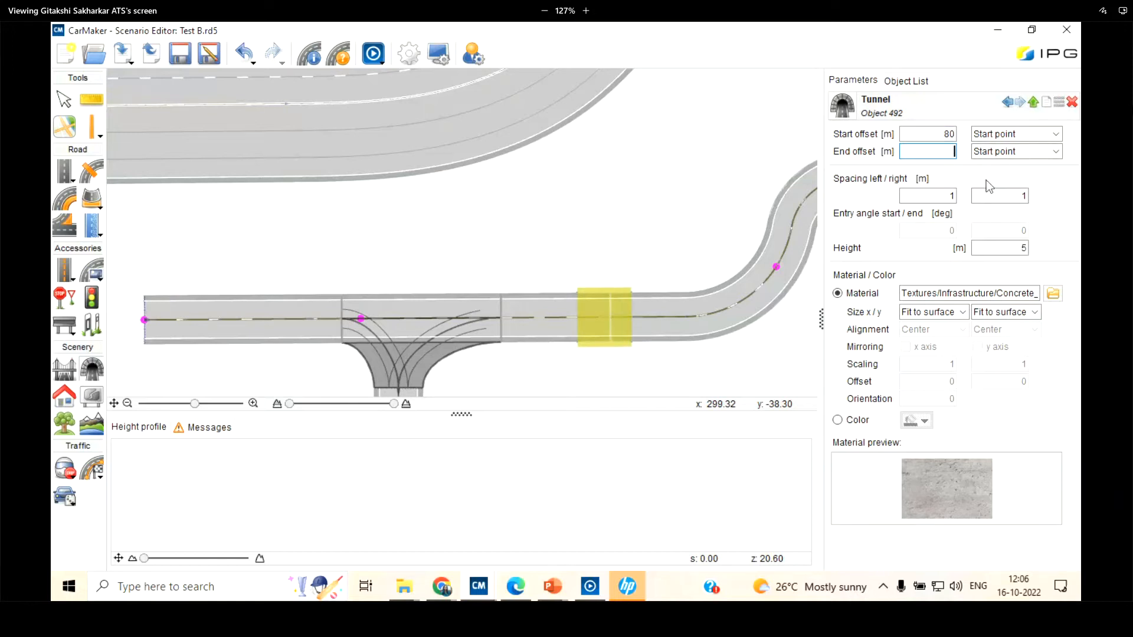
text(100)
key(Return)
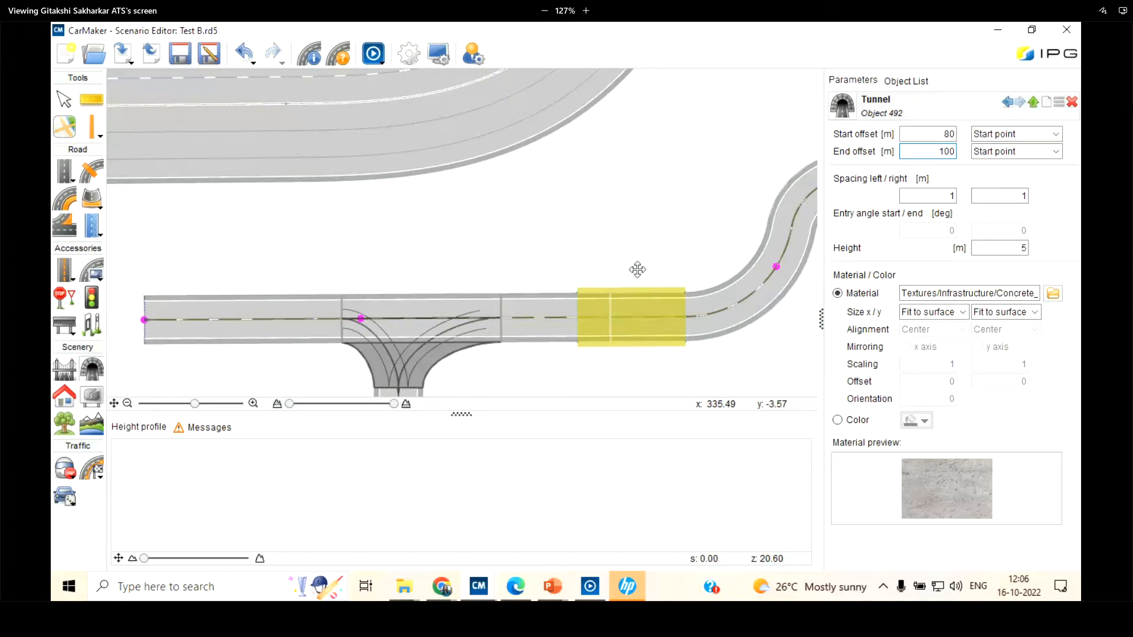
scroll(637, 270, up, 2)
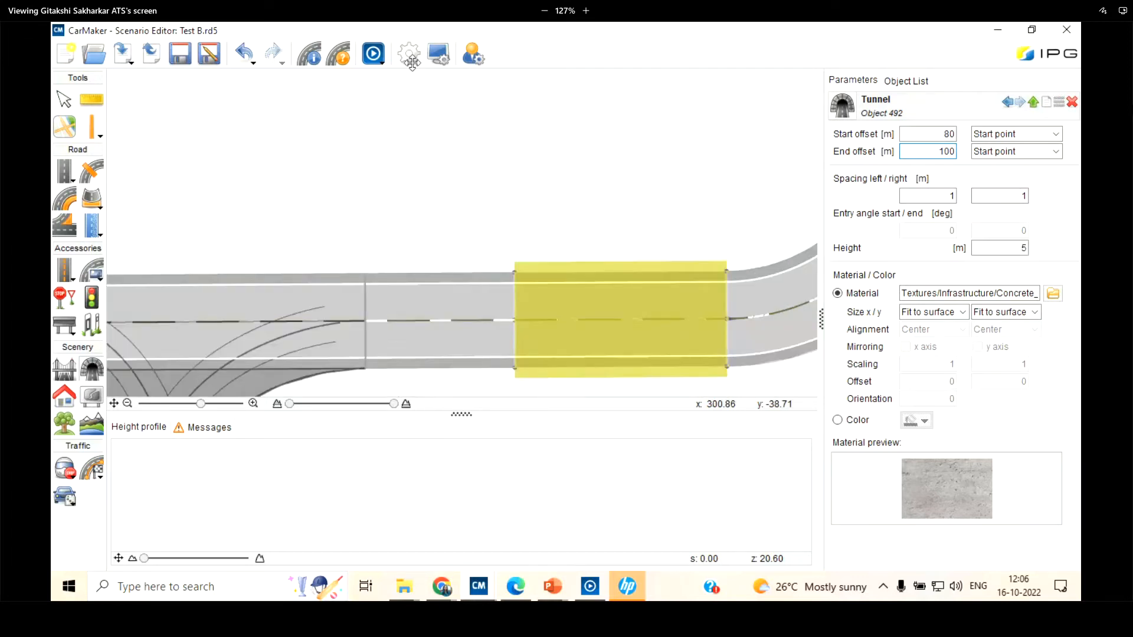
Inspect the new tunnel beside the T-junction in the 3D road preview and return to the Scenario Editor
click(373, 55)
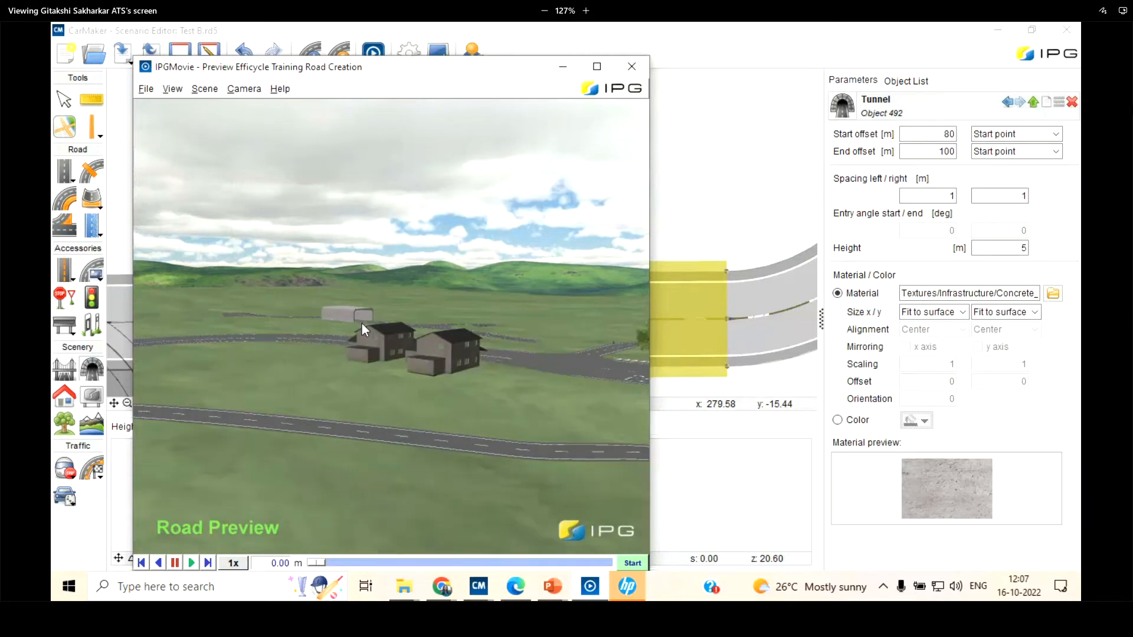
drag(356, 281, 345, 265)
scroll(344, 265, up, 5)
drag(235, 232, 398, 257)
drag(563, 245, 412, 347)
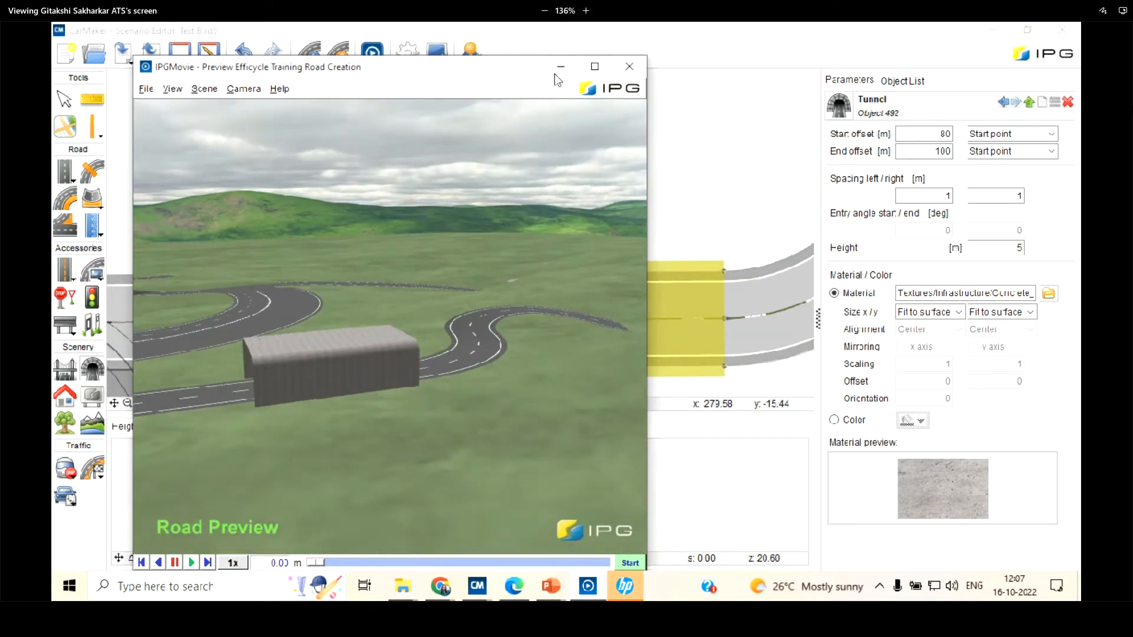
click(560, 67)
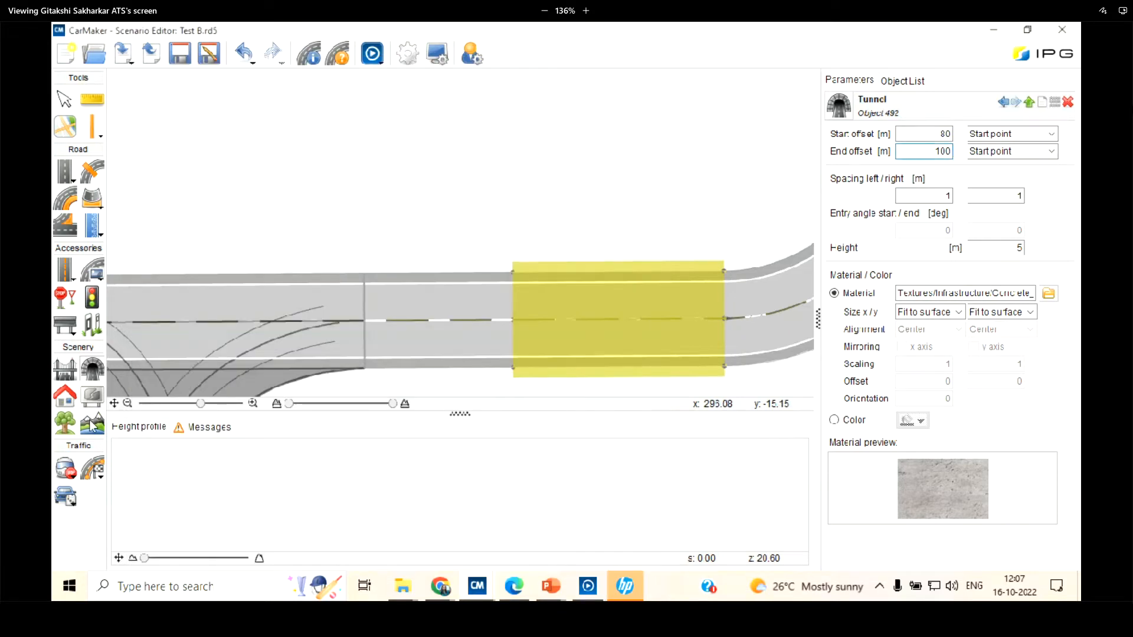
Generate the terrain for Test B with height offsets of -10 m minimum and 50 m maximum
click(93, 424)
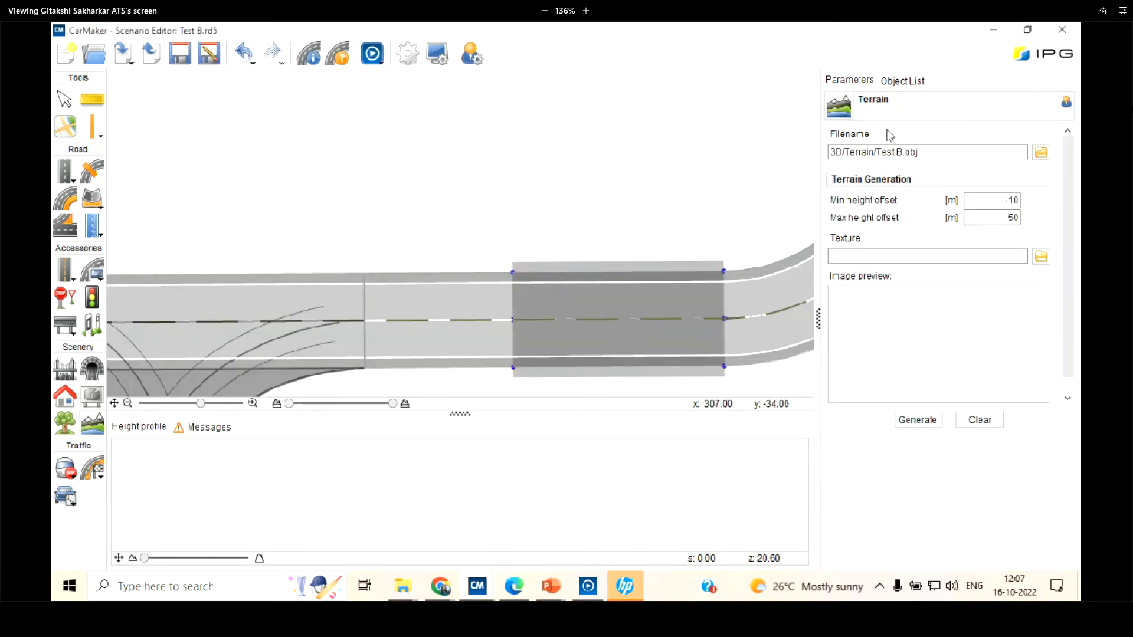
click(922, 426)
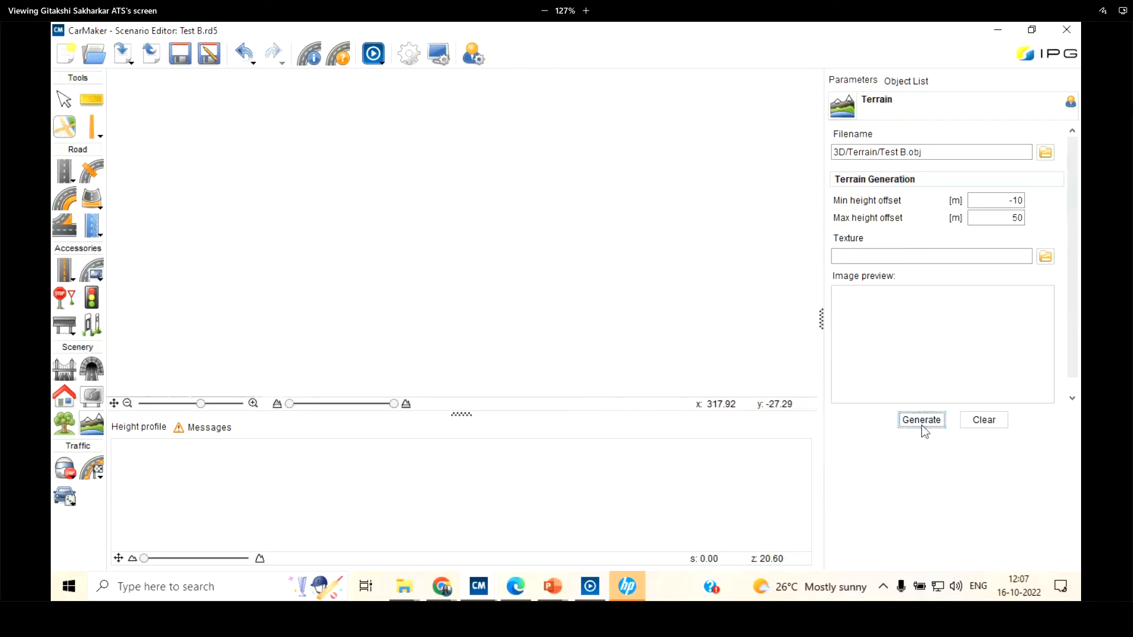
Inspect the generated terrain around the tunnel and S-curve on the map and in the 3D road preview, and return to the Scenario Editor
scroll(331, 215, down, 8)
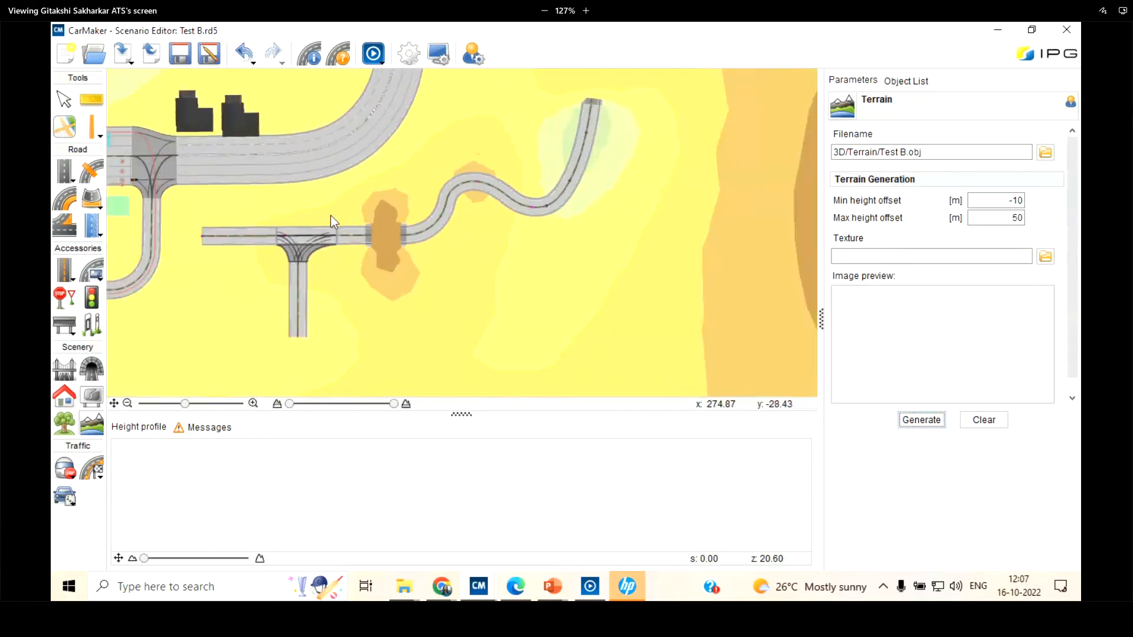
scroll(408, 167, up, 3)
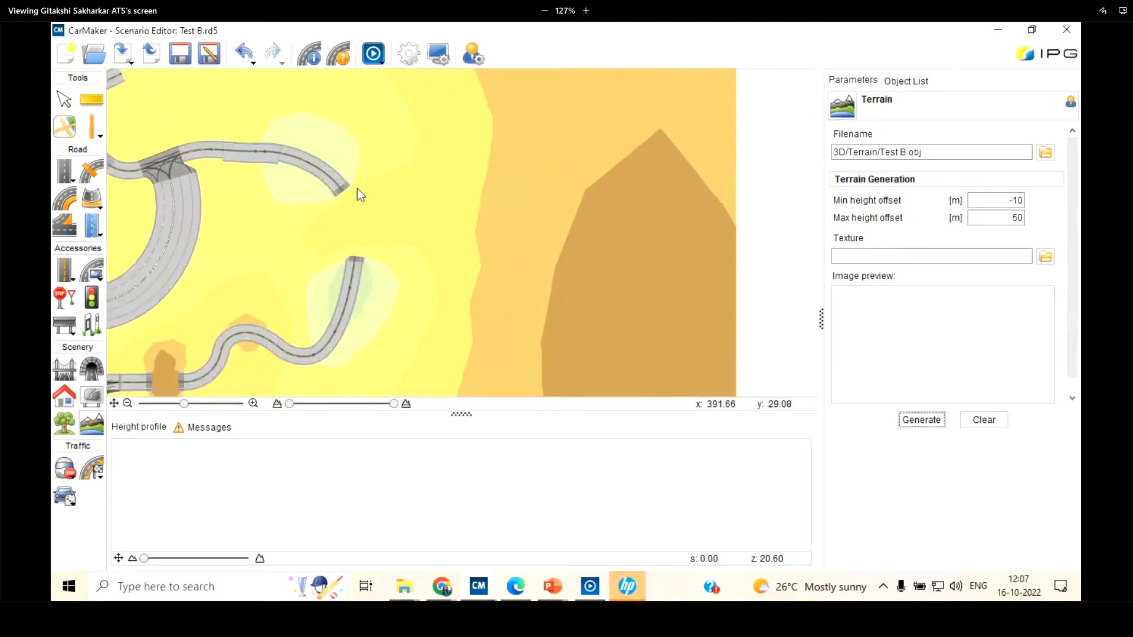
scroll(331, 260, up, 3)
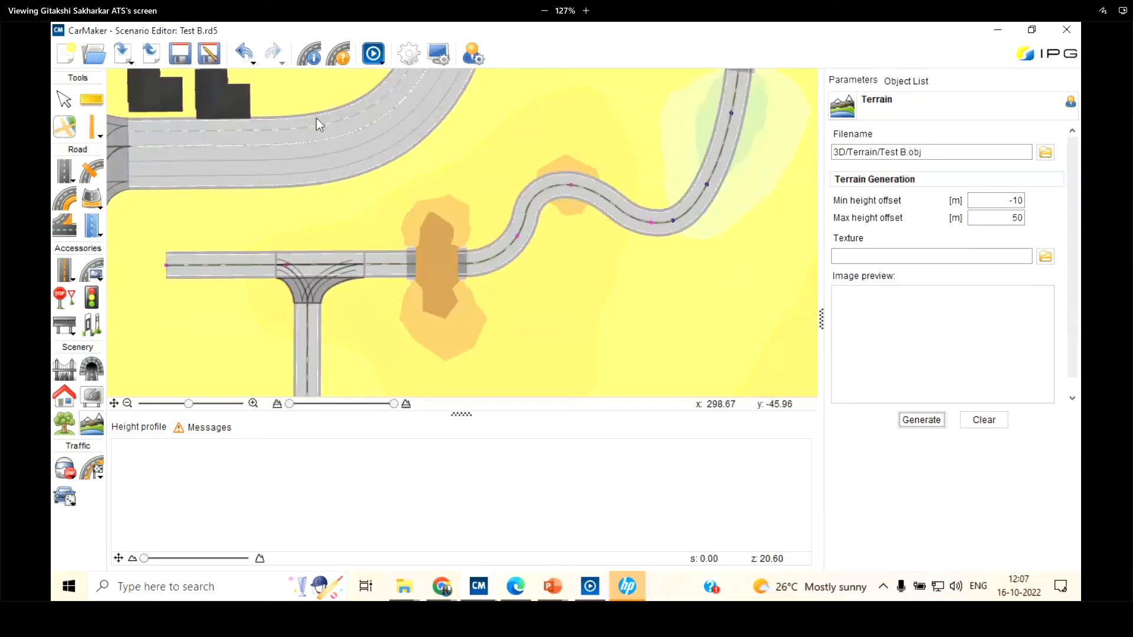
click(373, 54)
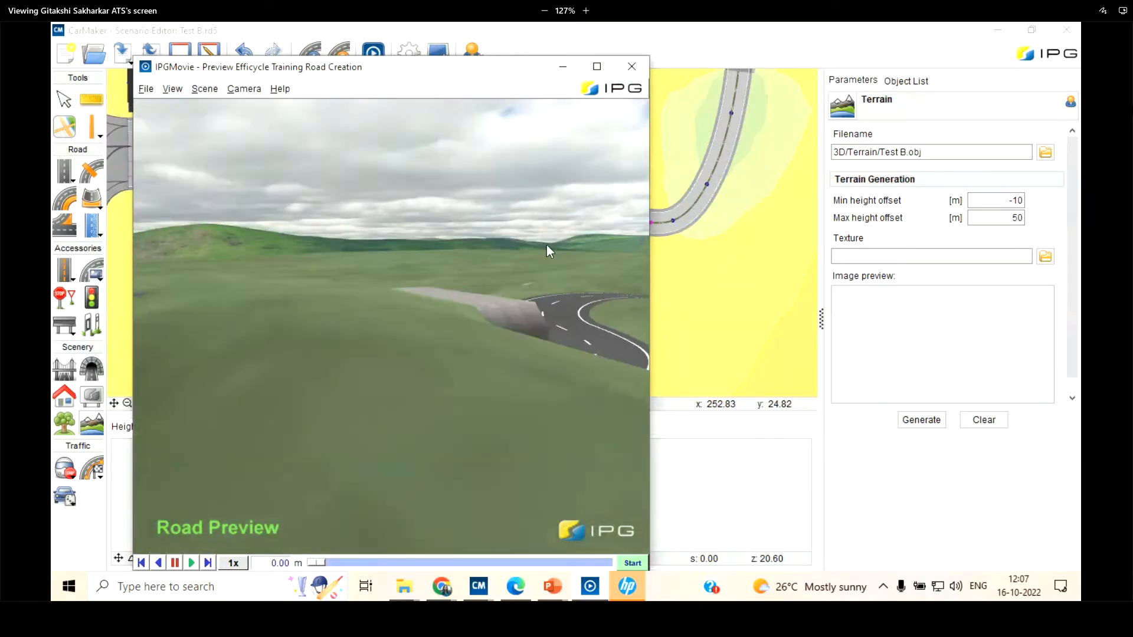
scroll(546, 245, down, 3)
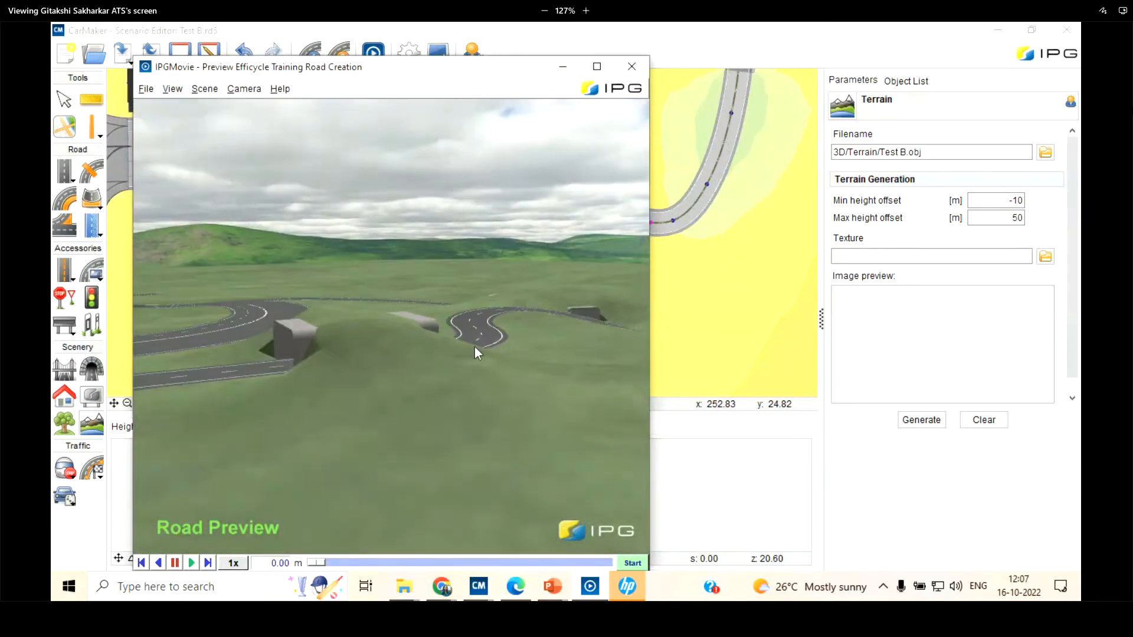
scroll(477, 331, down, 3)
drag(479, 246, 507, 199)
scroll(508, 199, up, 4)
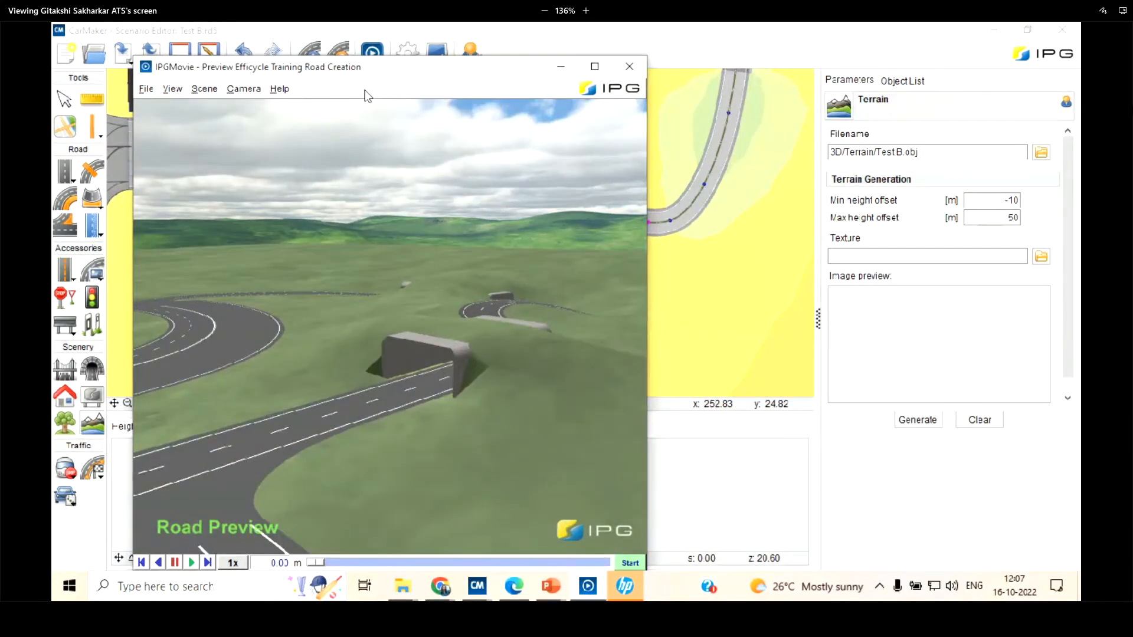
drag(386, 74, 336, 182)
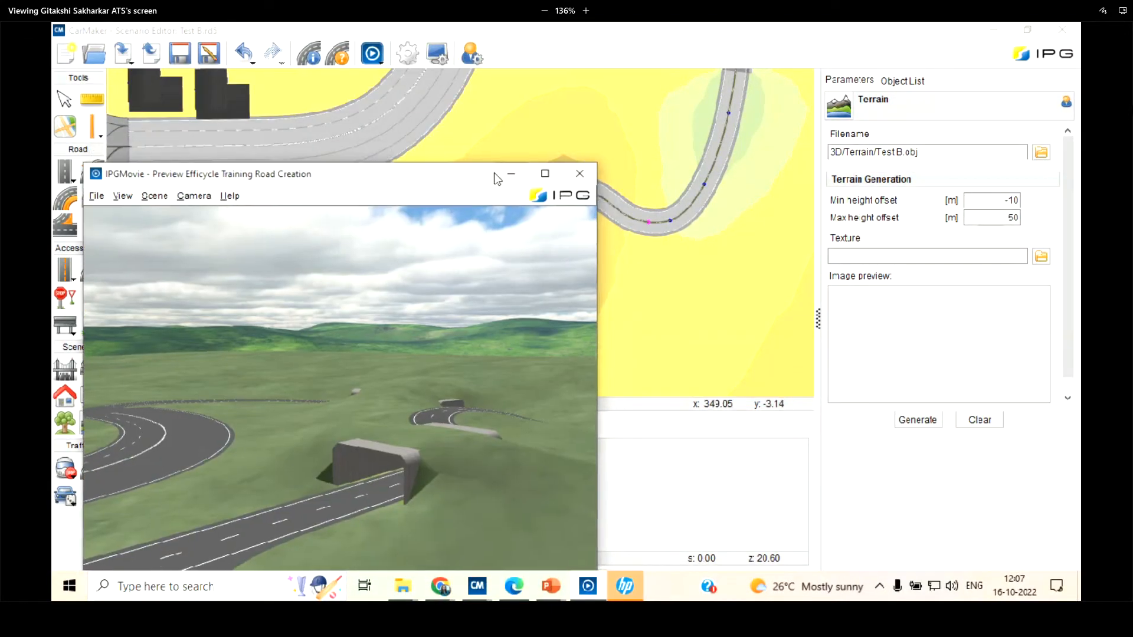
click(508, 174)
Clear the generated terrain from Test B and show the message log
drag(1006, 201, 1074, 208)
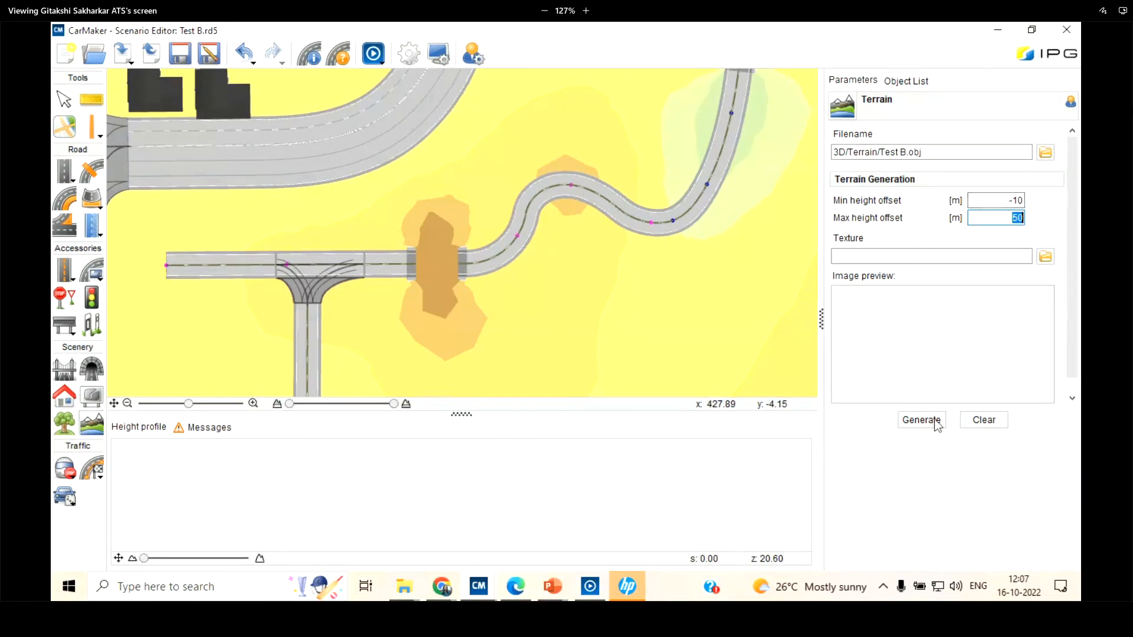
click(990, 425)
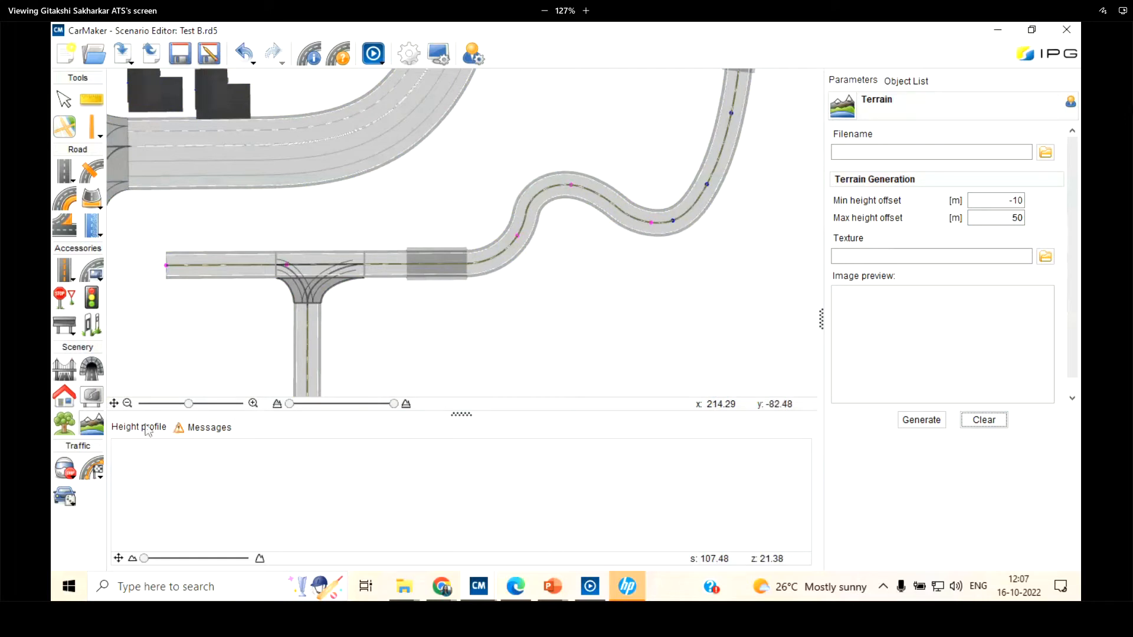
click(203, 427)
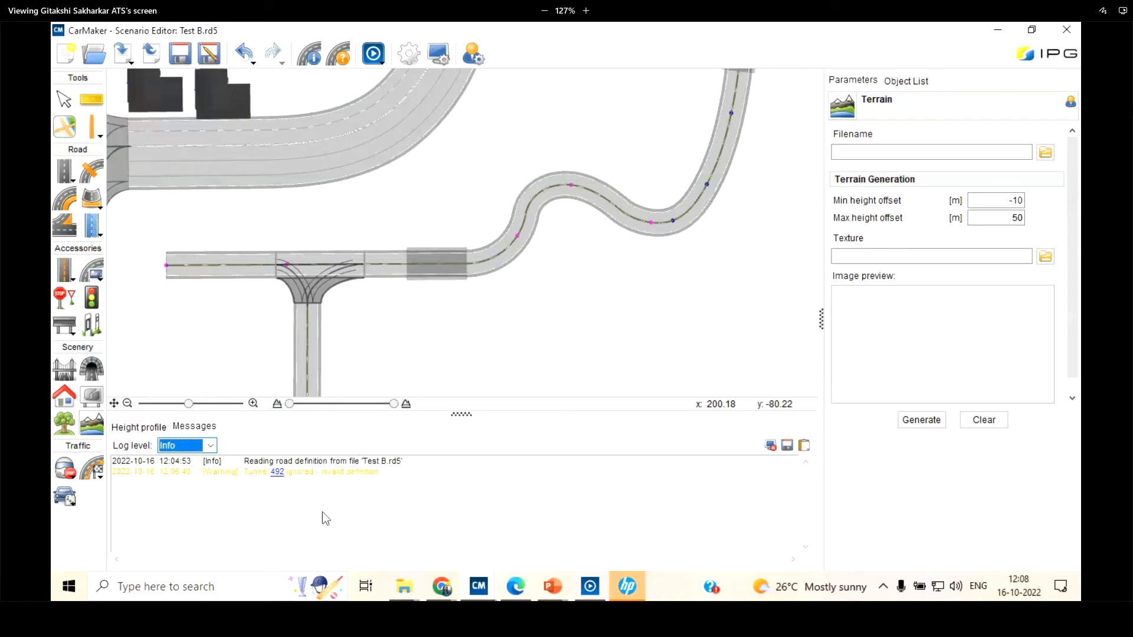
Select the house geometry object nearest the T-junction on the wide road and open the file browser for its 3D model
click(67, 405)
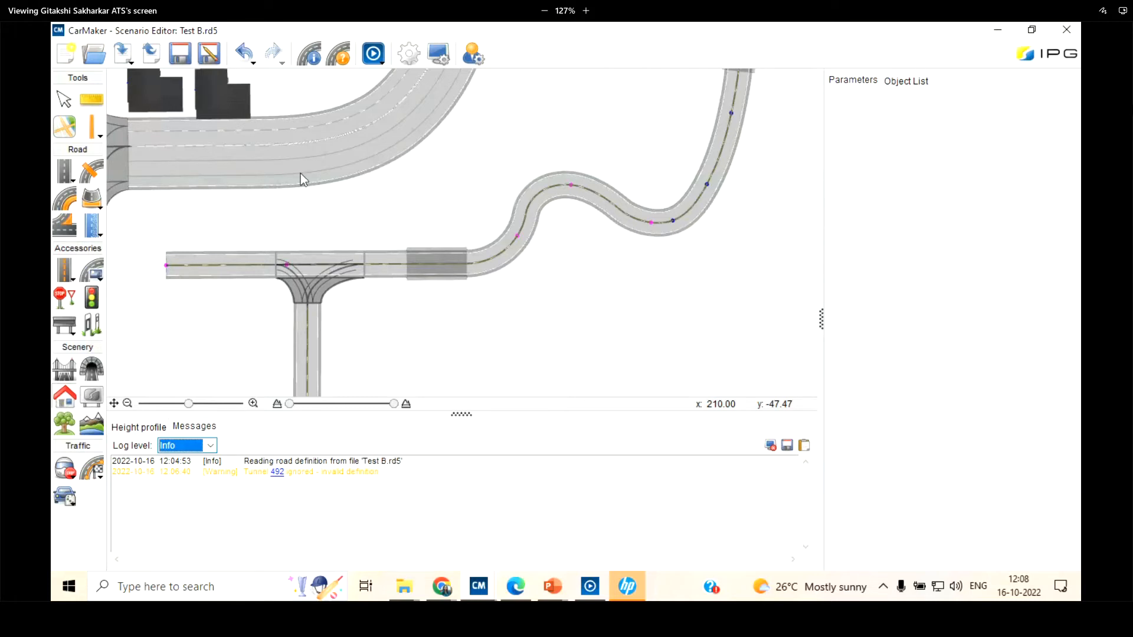
click(64, 103)
scroll(298, 171, down, 3)
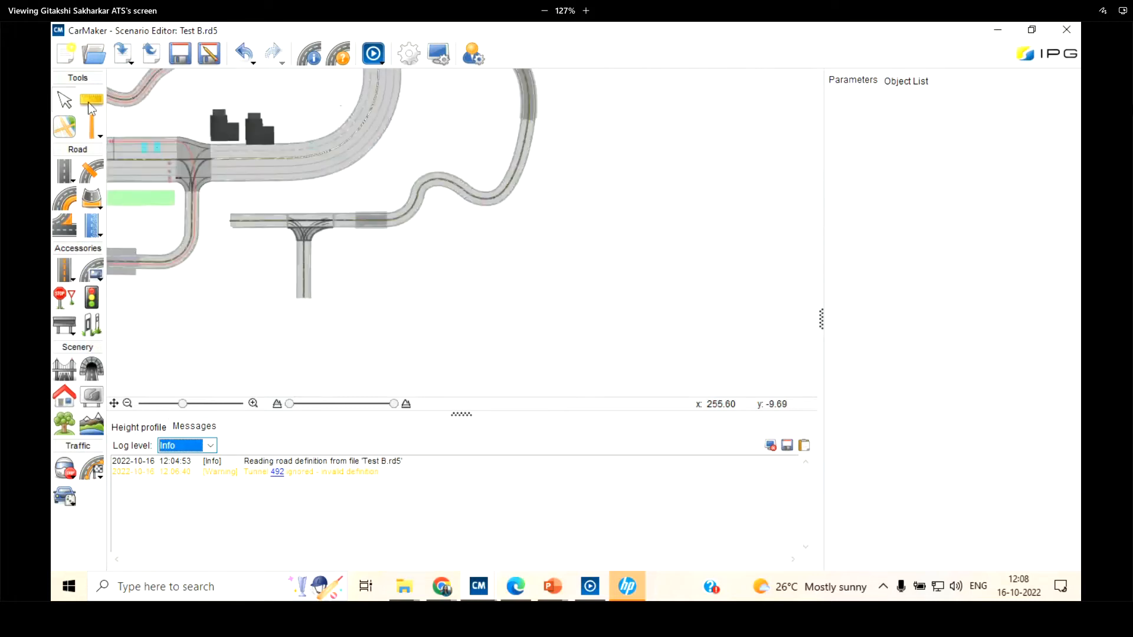
scroll(232, 122, up, 2)
scroll(231, 121, up, 2)
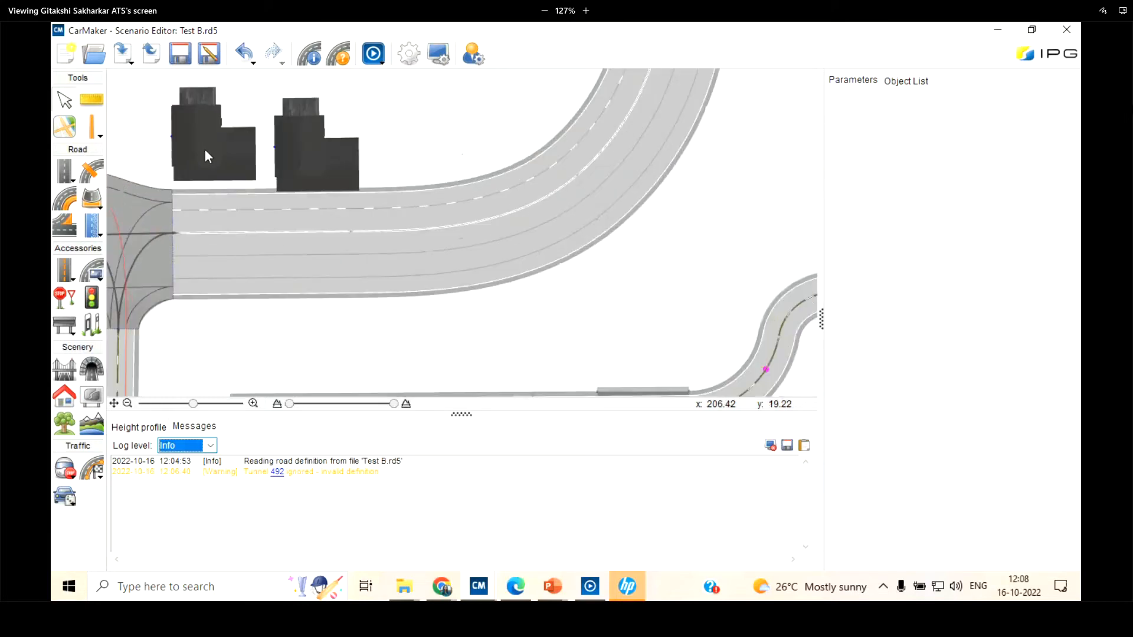
click(205, 150)
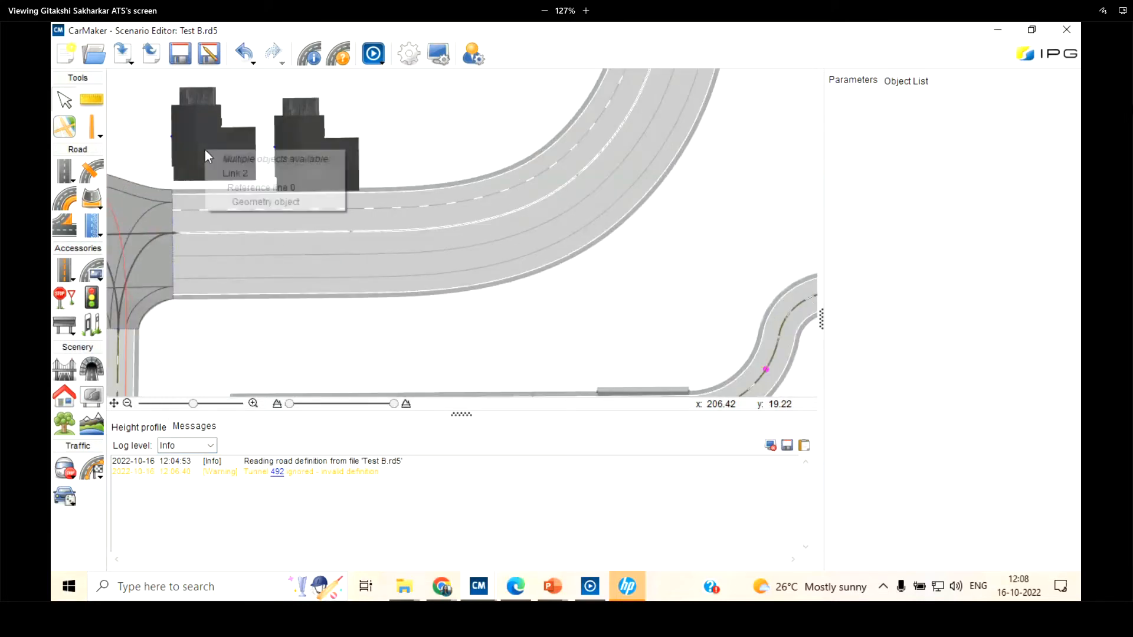
click(241, 202)
click(1045, 413)
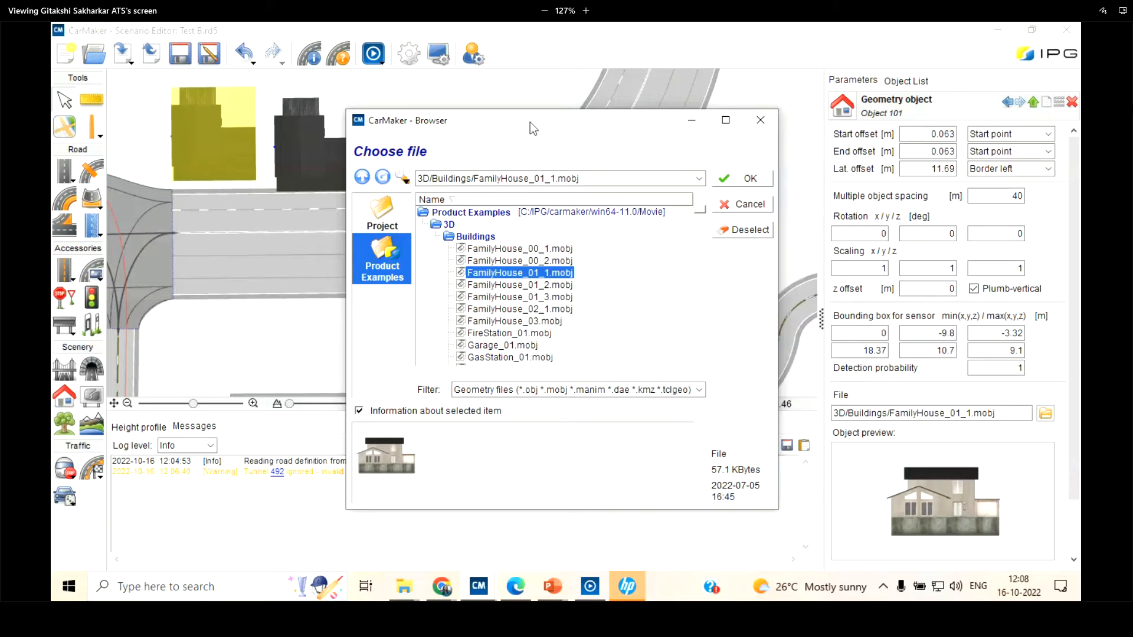
Browse the Buildings models in the 3D product examples, previewing GasStation_02_PriceColumn.mobj and Highrise_CHN_05_24St_2.mobj
drag(530, 122, 375, 120)
click(293, 222)
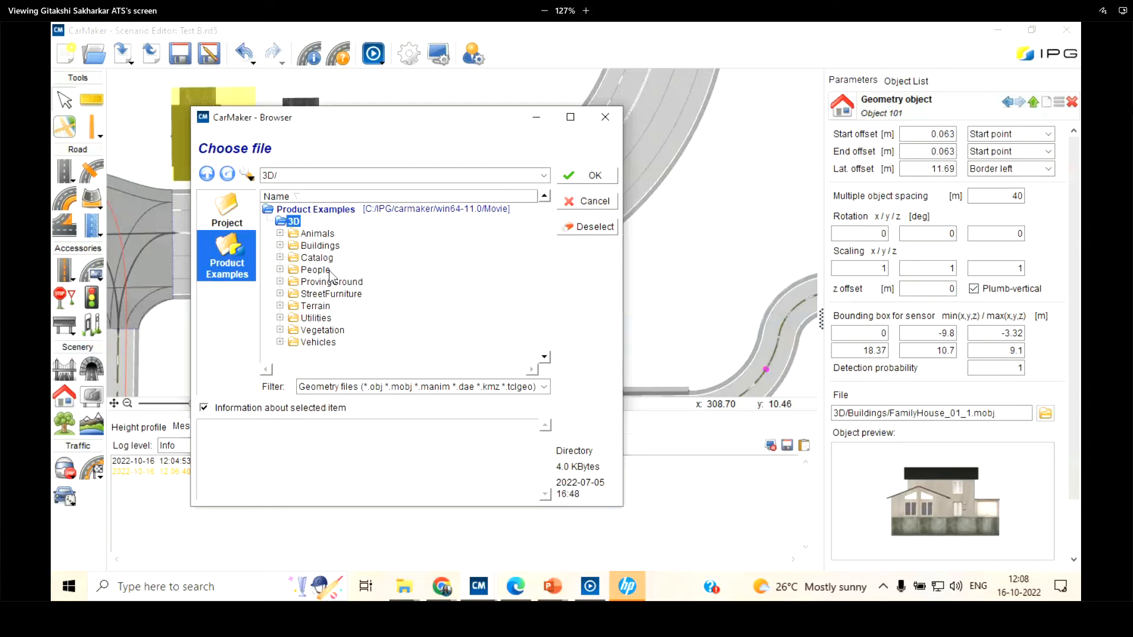
double_click(319, 246)
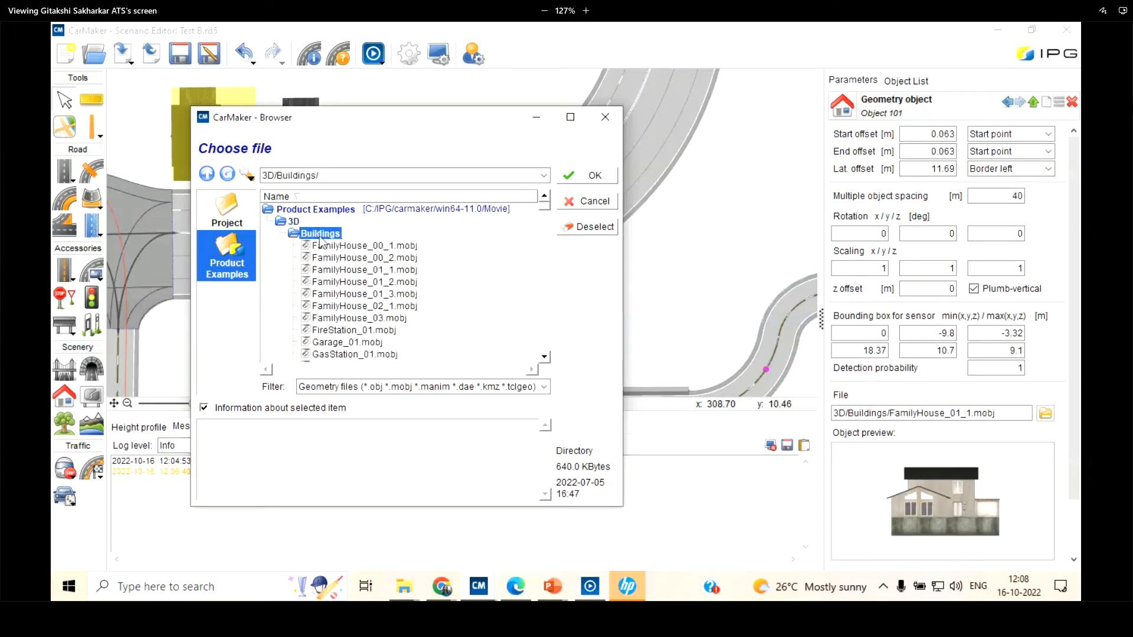
click(357, 282)
scroll(357, 283, down, 4)
click(354, 283)
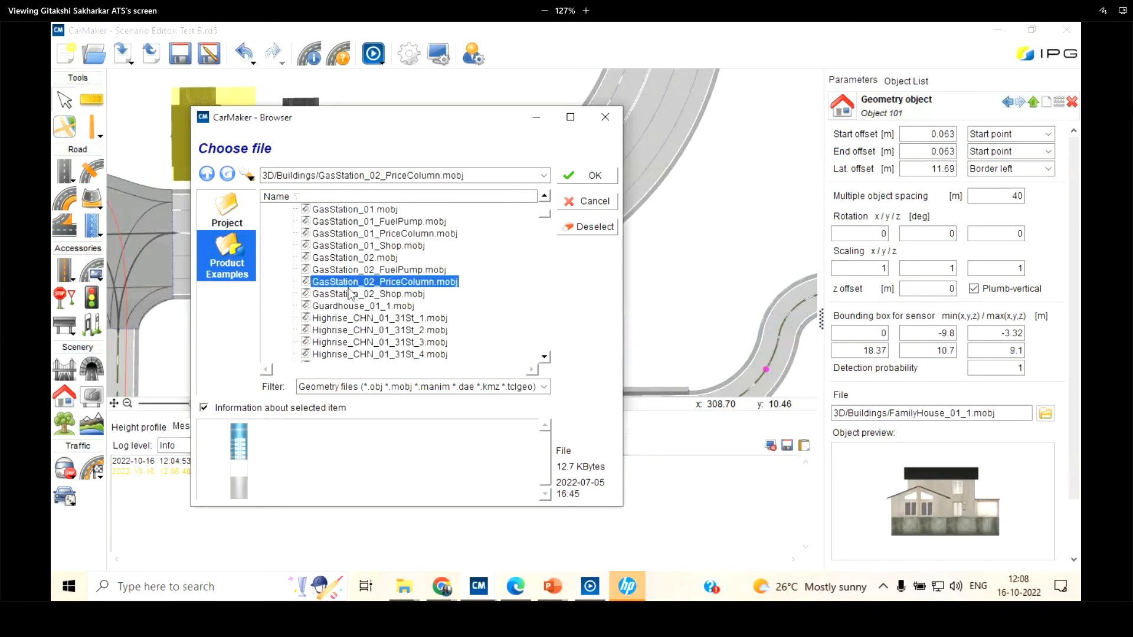
scroll(349, 288, down, 5)
click(351, 282)
scroll(348, 277, up, 9)
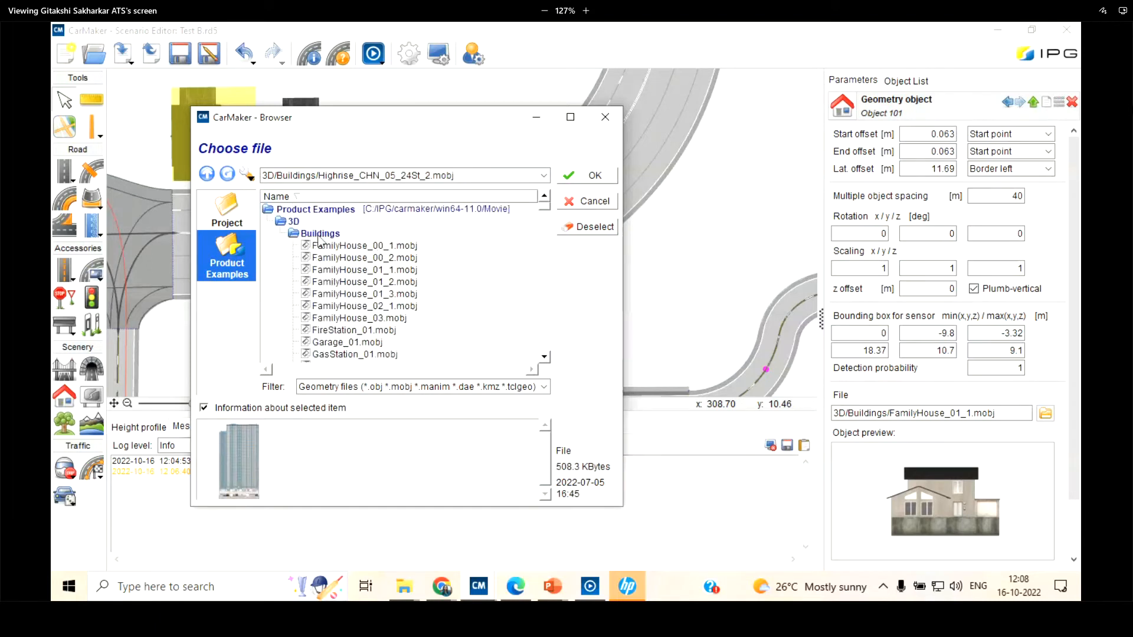
Switch to the Animals models in the 3D product examples and preview Fox.manim
double_click(319, 236)
double_click(325, 234)
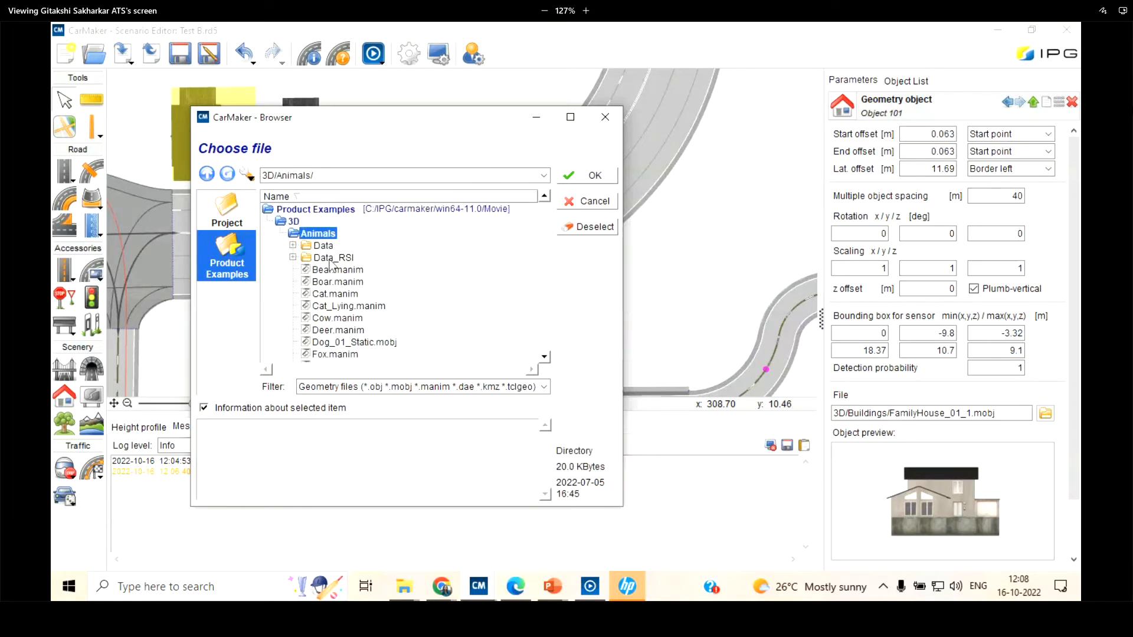
scroll(331, 263, down, 2)
click(332, 295)
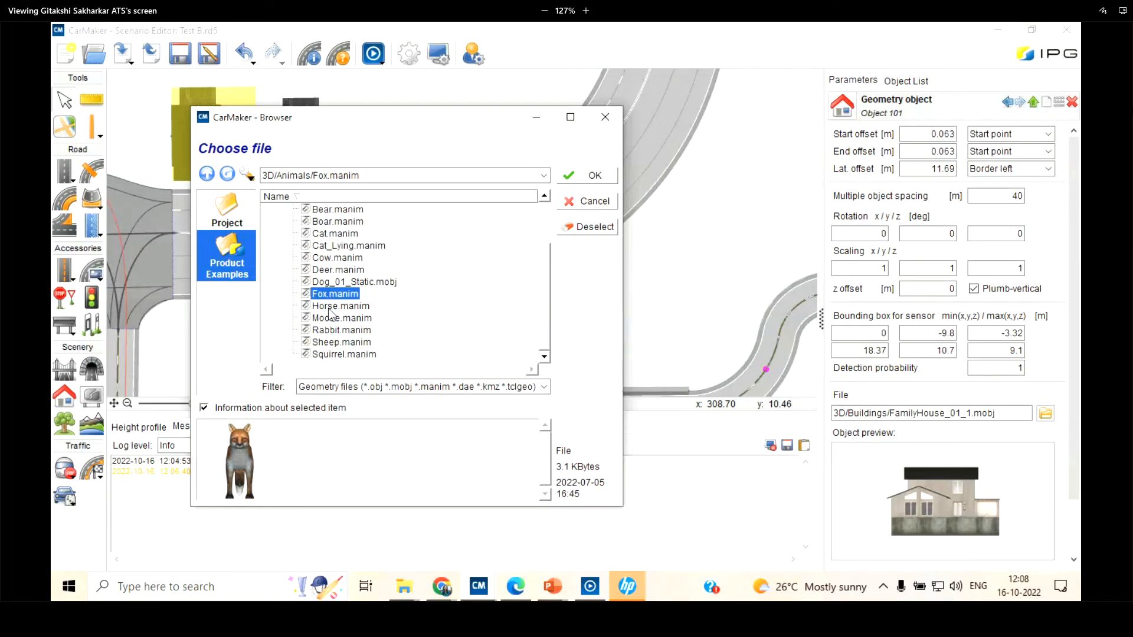
scroll(328, 310, up, 2)
Browse the People models, previewing Cyclist_Female_01.manim, Pedestrian_Male_Casual_01_IPG.manim and RollerSkater_Female_01.manim
double_click(321, 234)
double_click(319, 271)
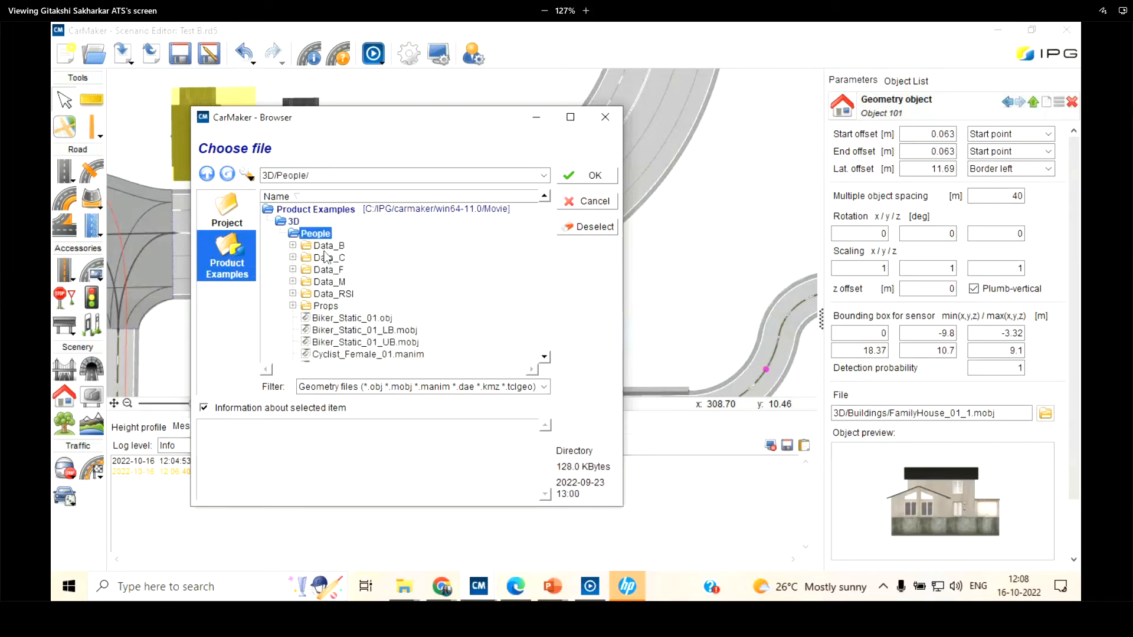
scroll(326, 260, down, 3)
click(345, 258)
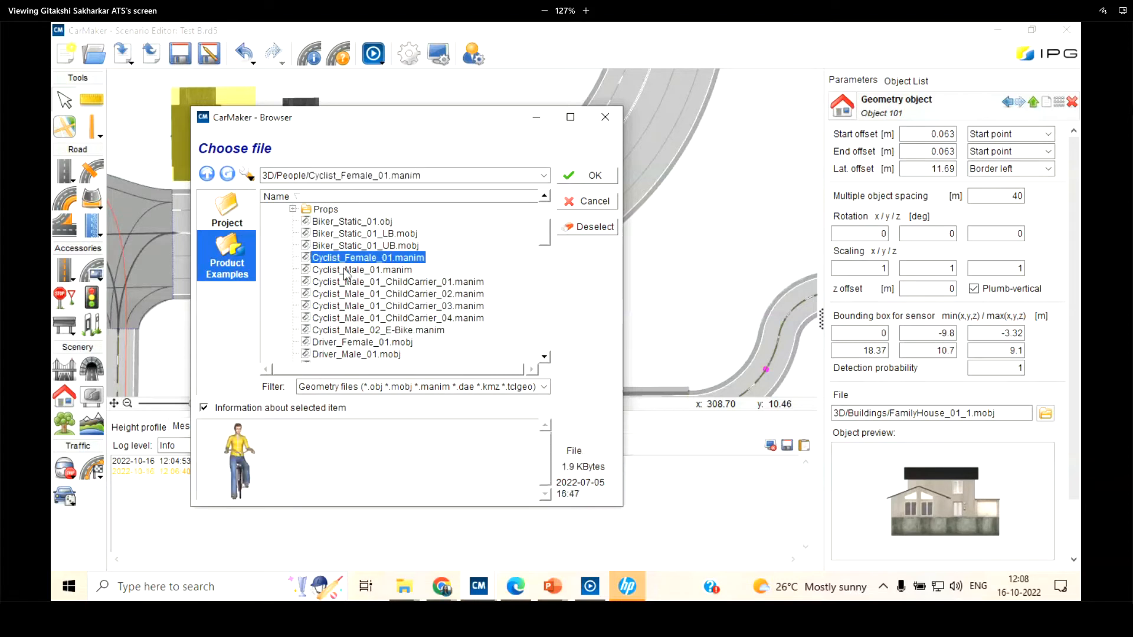
scroll(347, 277, down, 3)
click(350, 305)
scroll(365, 271, down, 4)
click(373, 317)
scroll(377, 271, down, 2)
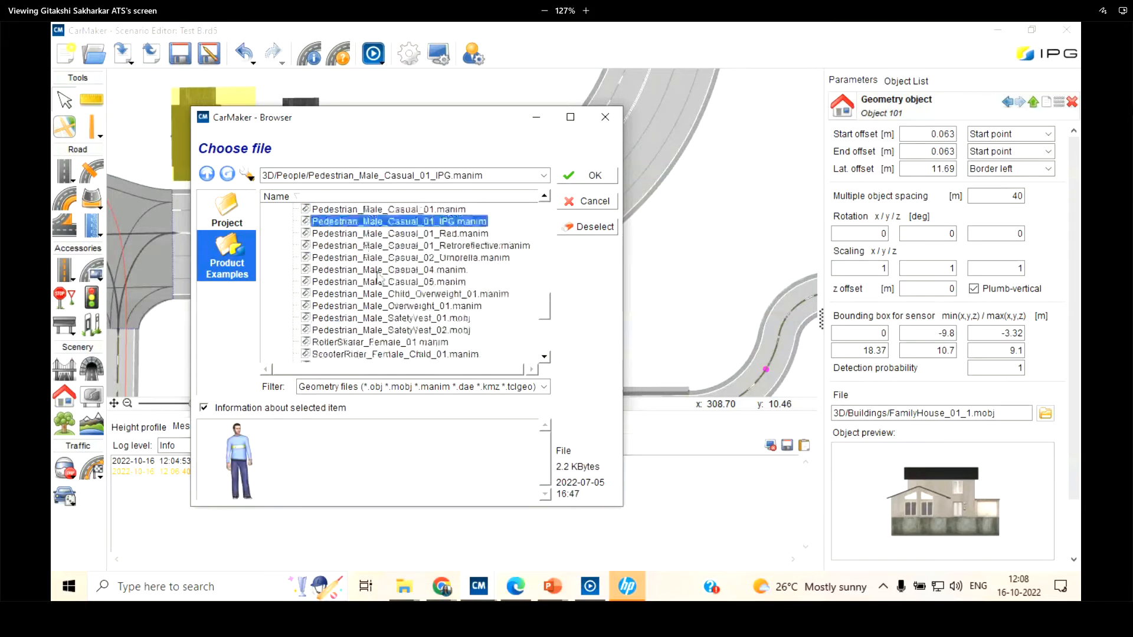
scroll(372, 284, down, 2)
click(361, 293)
scroll(361, 293, up, 12)
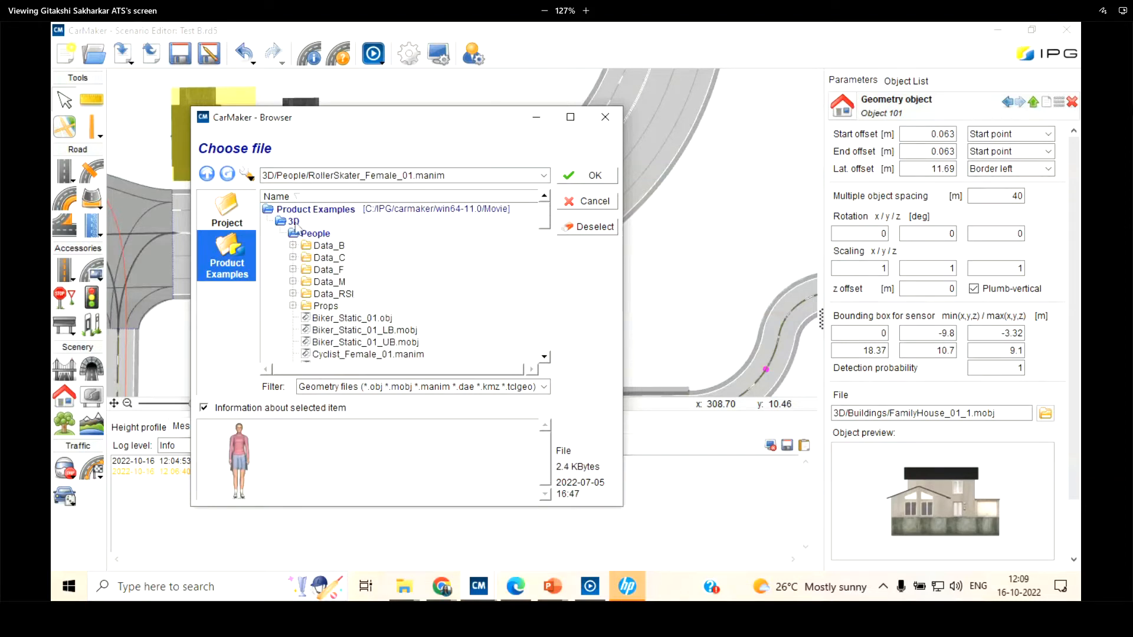
Browse the Vehicles models, previewing Audi_R8_2016.mobj and BMW_5_2017_SafetyCar.mobj, and close the browser without choosing a file
click(294, 222)
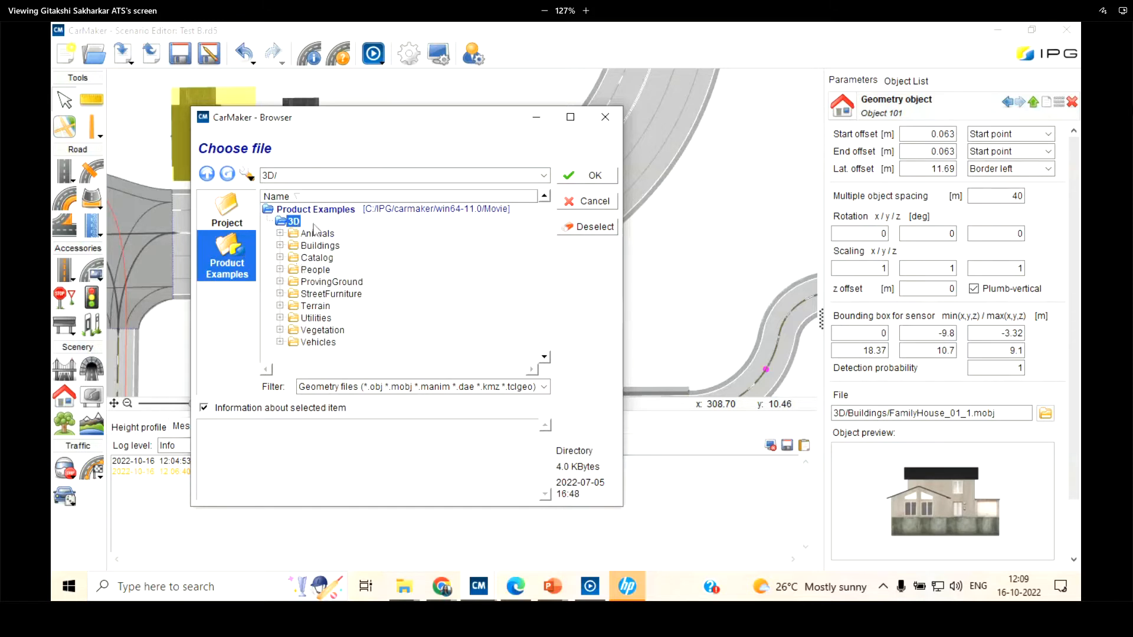
click(319, 342)
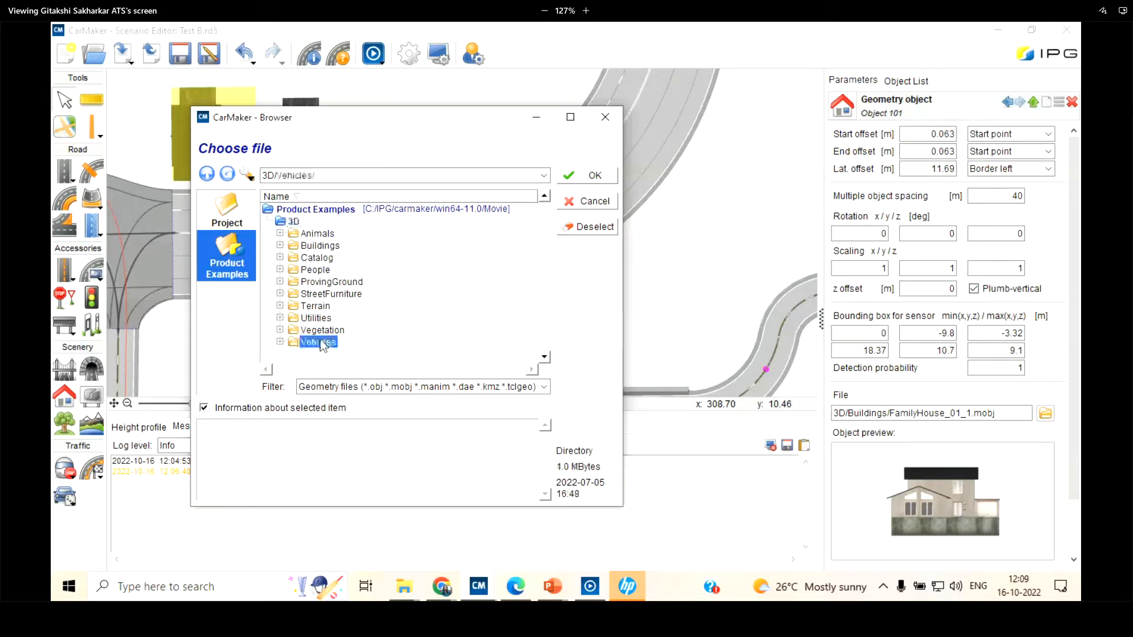
scroll(354, 289, down, 5)
click(372, 282)
scroll(377, 289, down, 5)
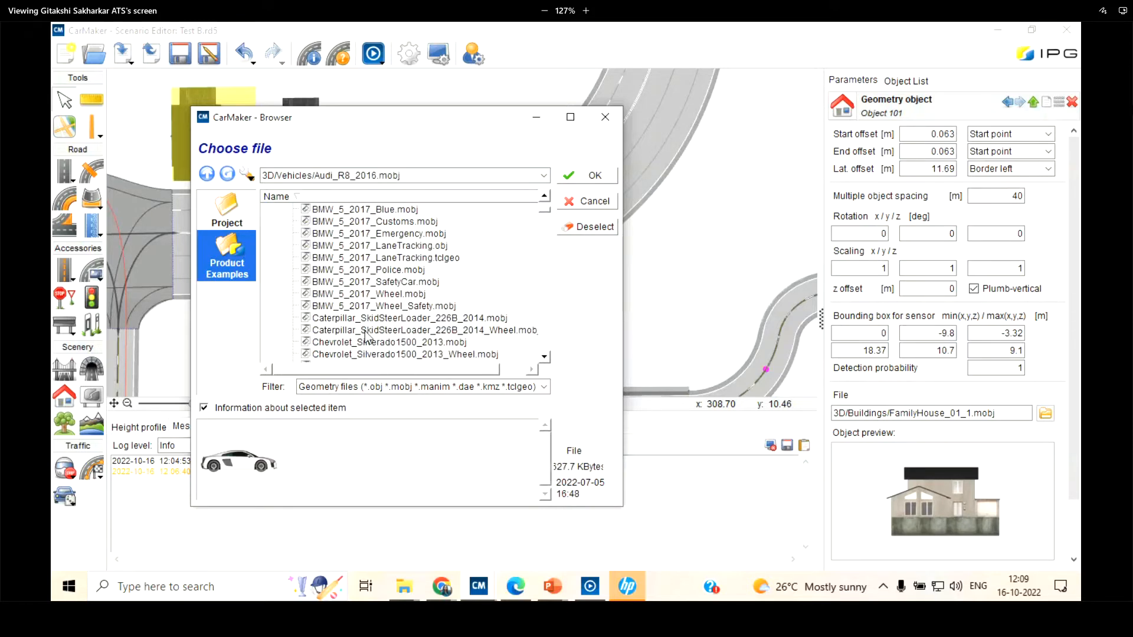
click(383, 330)
scroll(387, 265, up, 3)
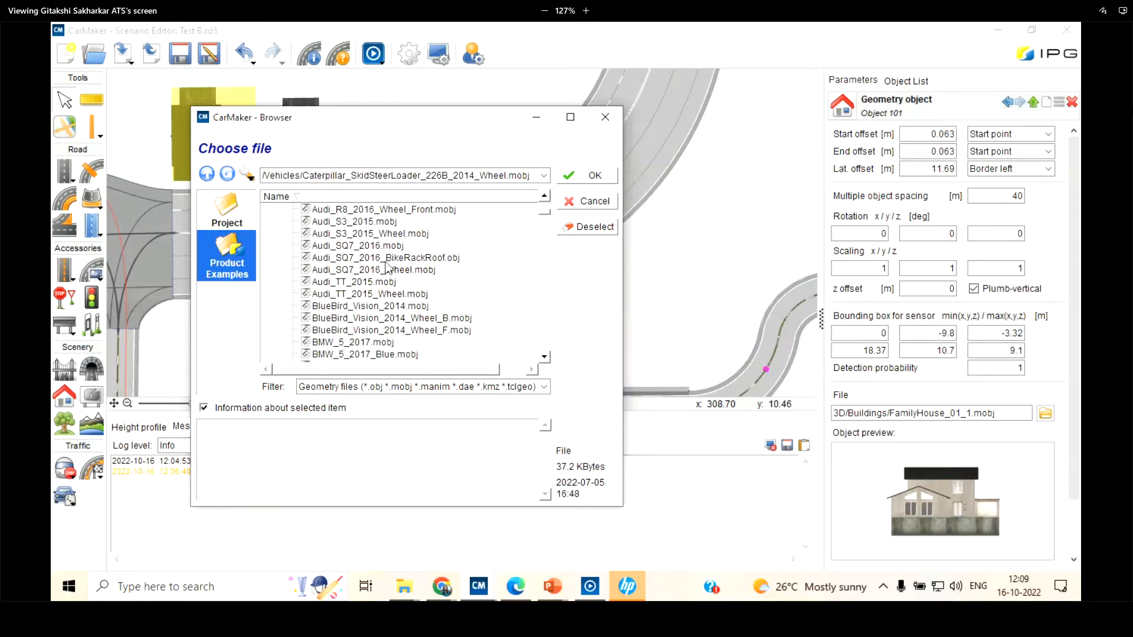
click(386, 258)
scroll(362, 333, down, 2)
click(363, 331)
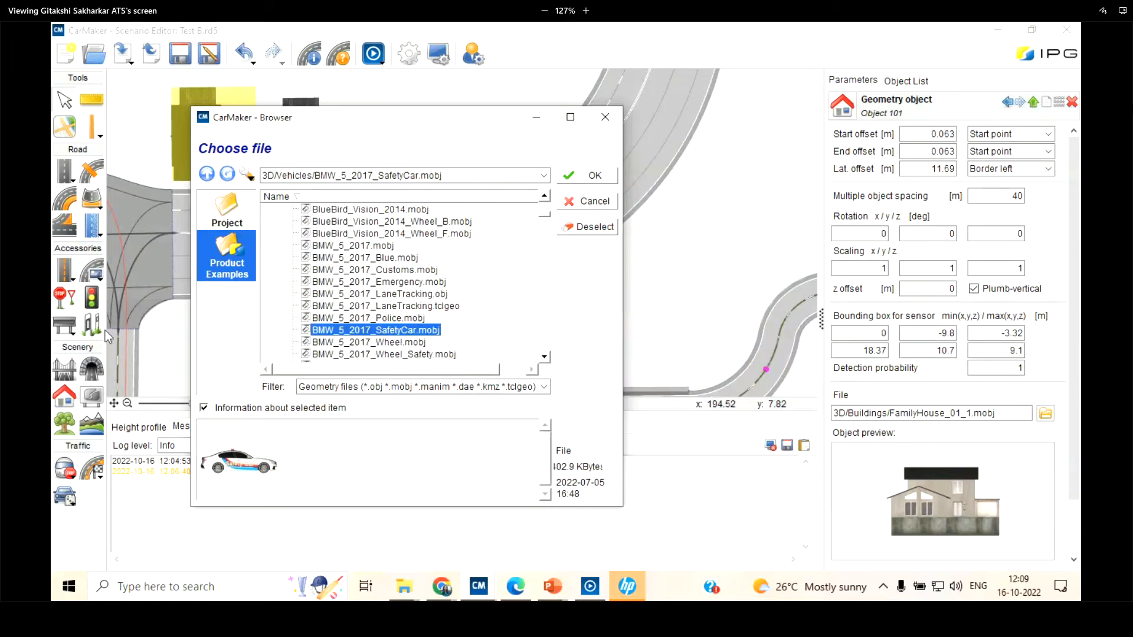
click(591, 201)
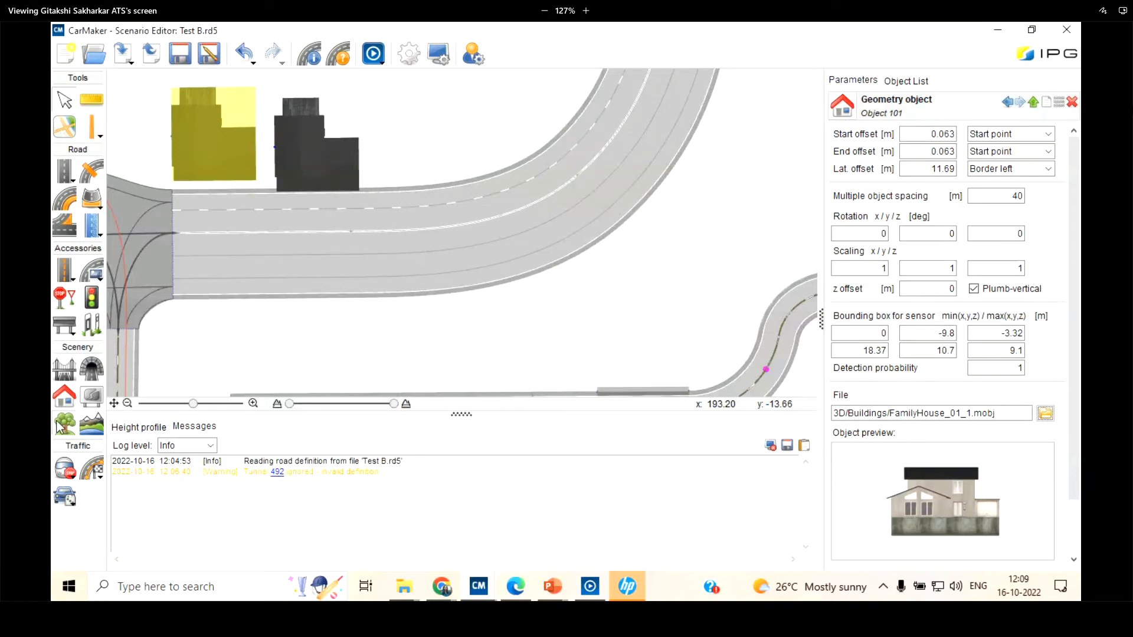
Select the tree strip alongside the straight multi-lane road, choosing Tree strip among the overlapping objects
drag(193, 403, 140, 403)
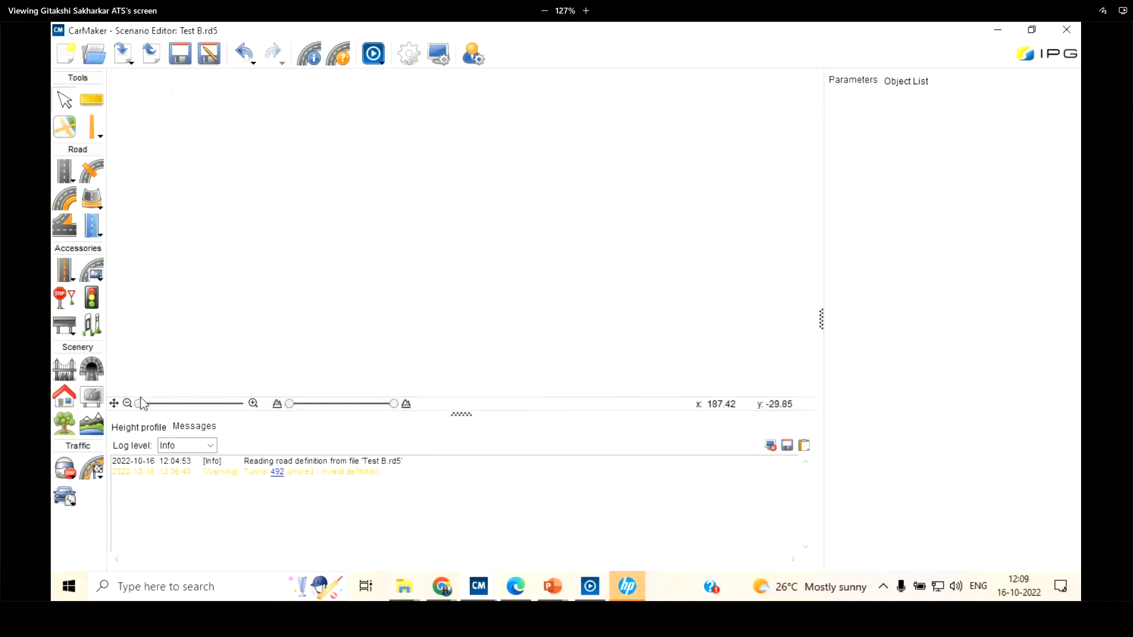
click(114, 404)
scroll(394, 236, up, 8)
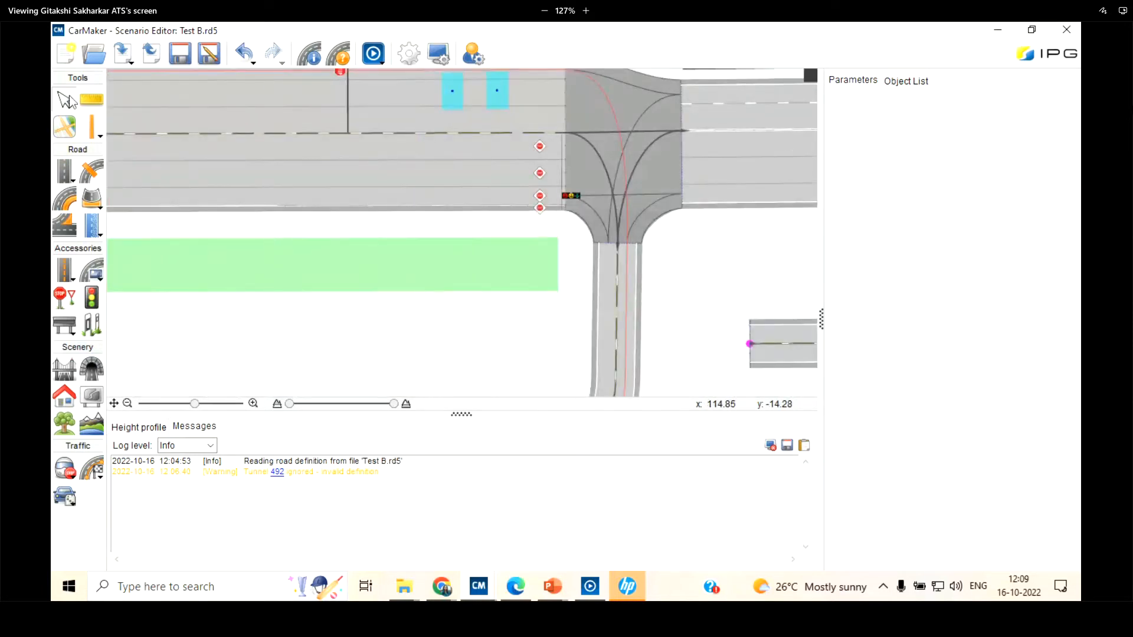
click(389, 279)
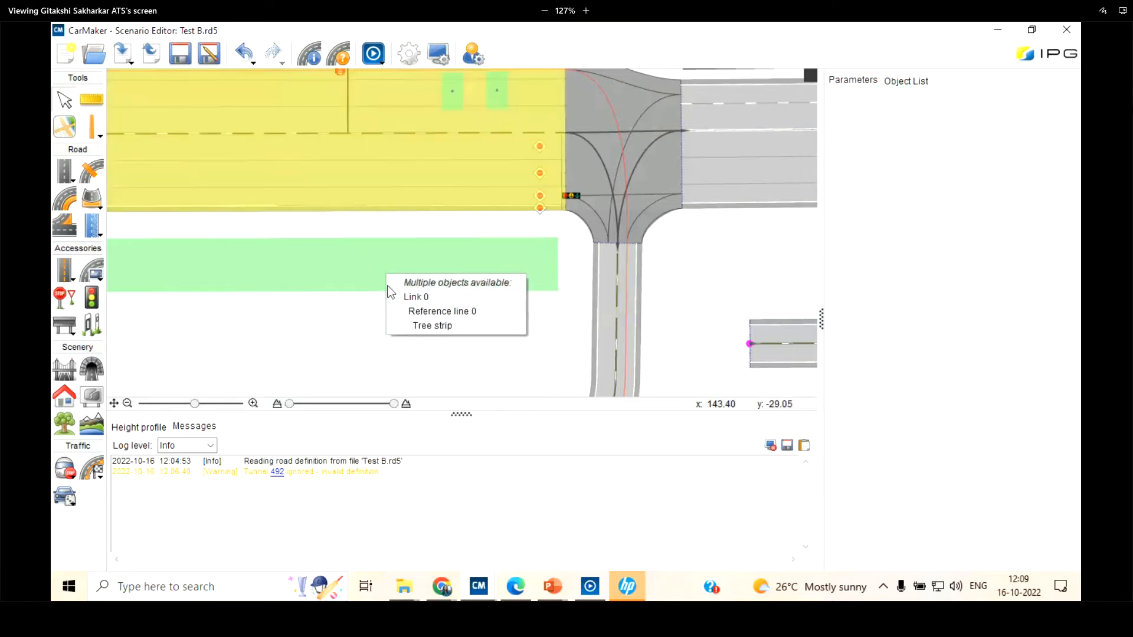
click(428, 326)
Browse the tree textures in the product examples and assign Textures/Trees/Bush_03.png as the strip's tree type
click(1045, 296)
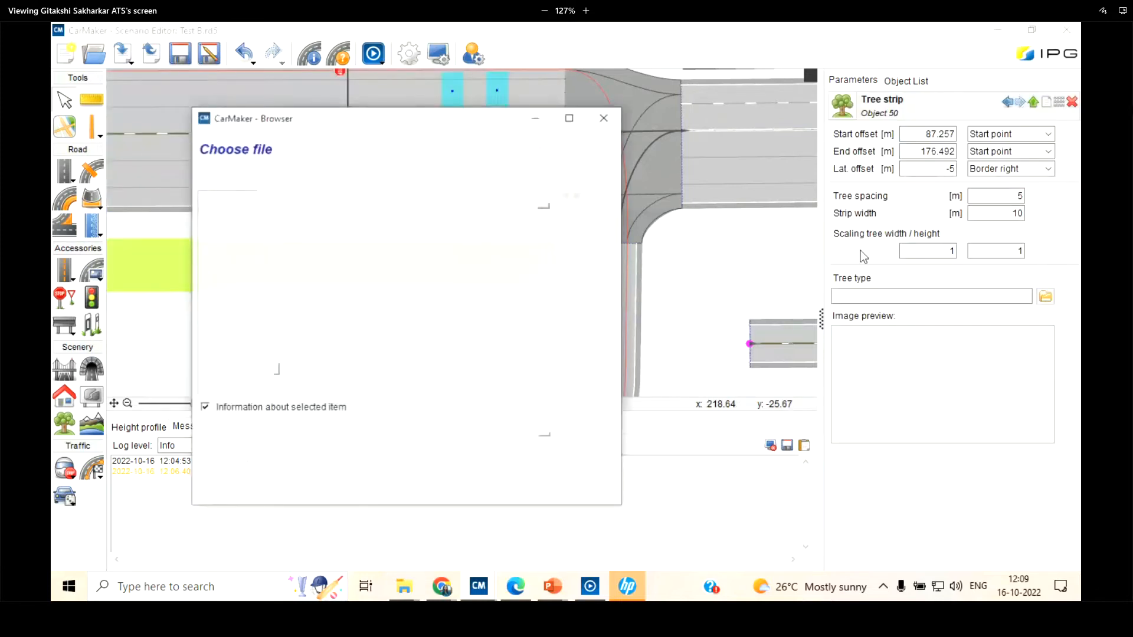
scroll(354, 277, down, 3)
click(329, 281)
scroll(334, 283, down, 2)
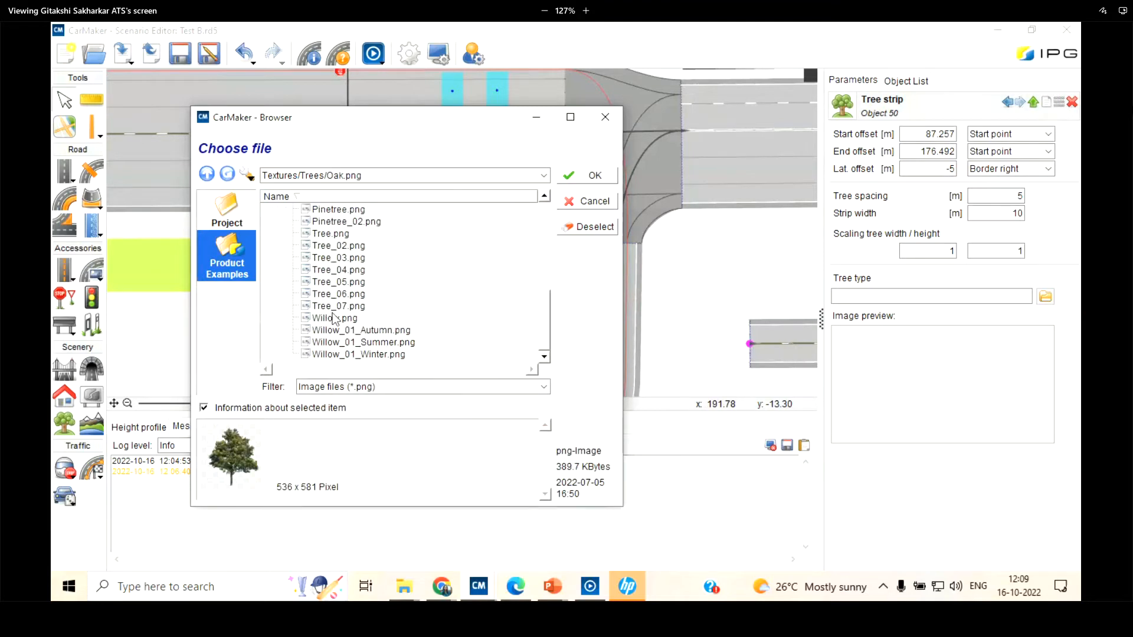
click(334, 318)
scroll(334, 313, up, 5)
click(339, 272)
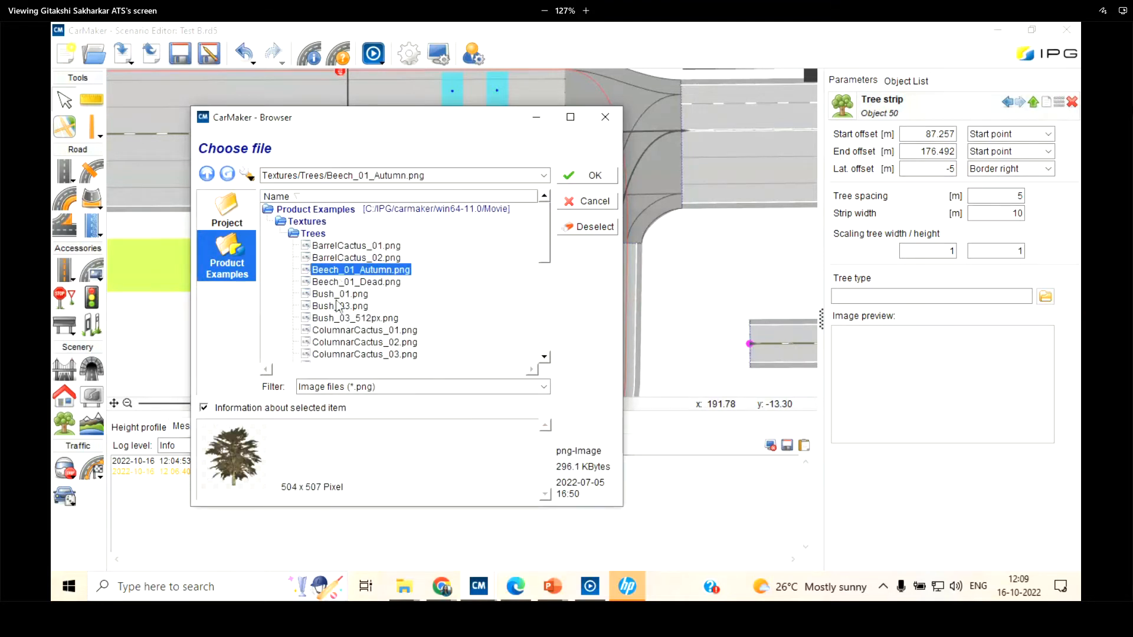
click(340, 306)
click(593, 176)
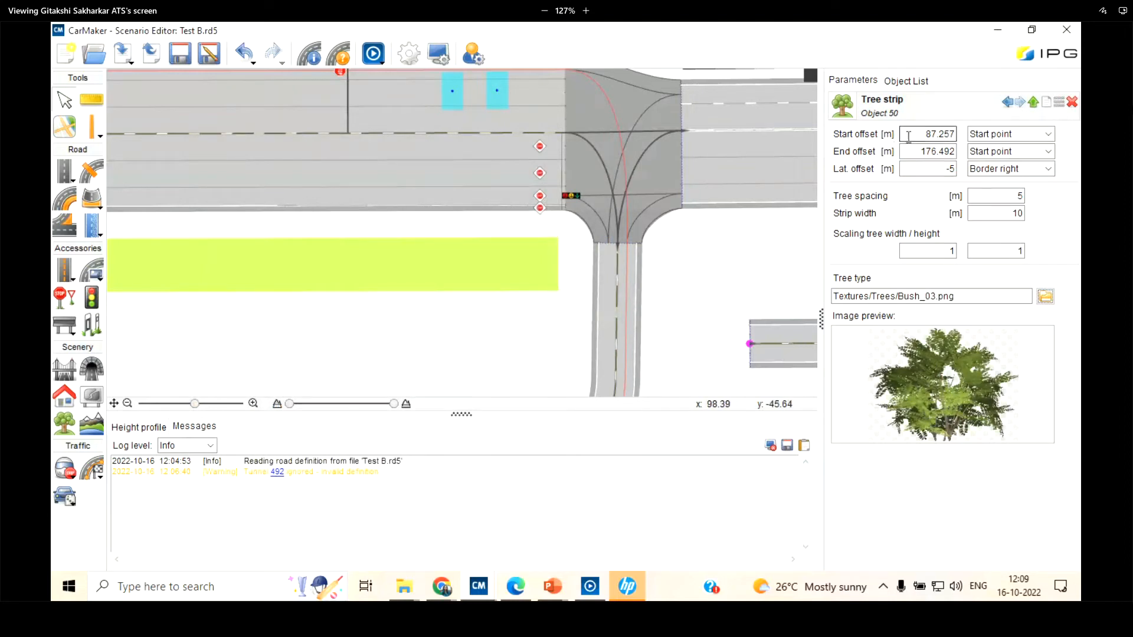
double_click(930, 130)
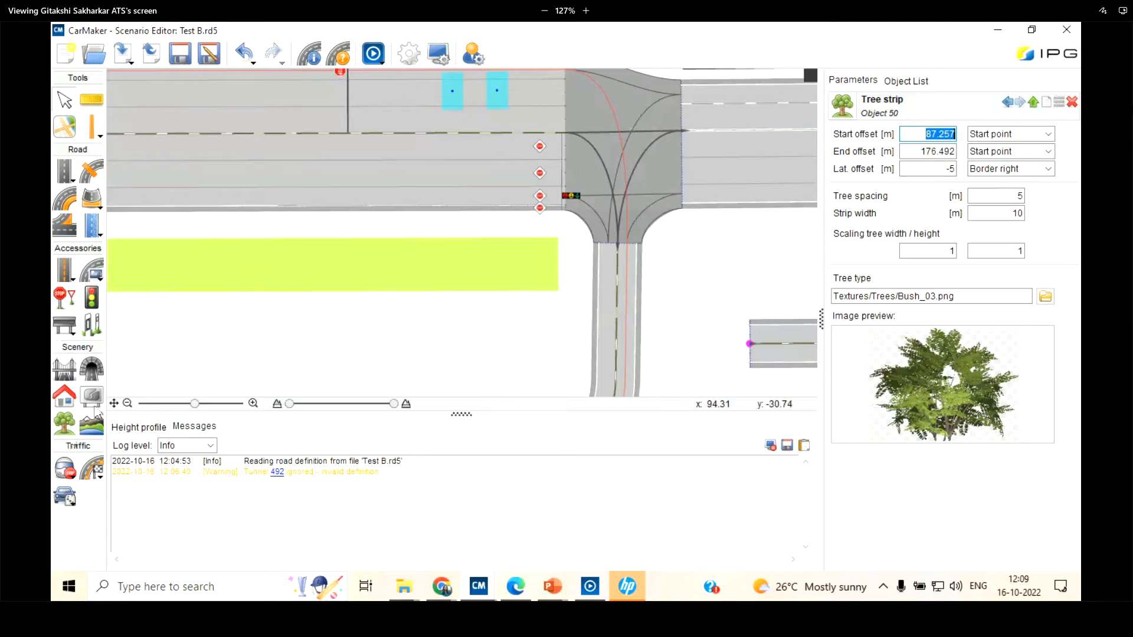
click(98, 476)
click(85, 511)
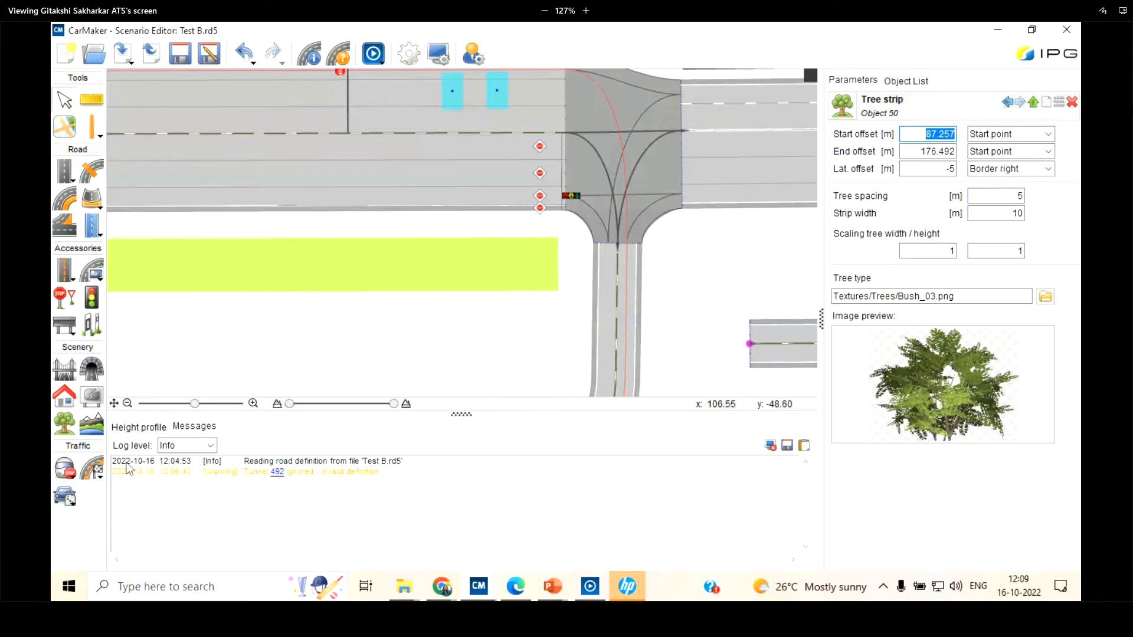
scroll(306, 295, down, 3)
scroll(678, 178, down, 3)
scroll(657, 169, up, 2)
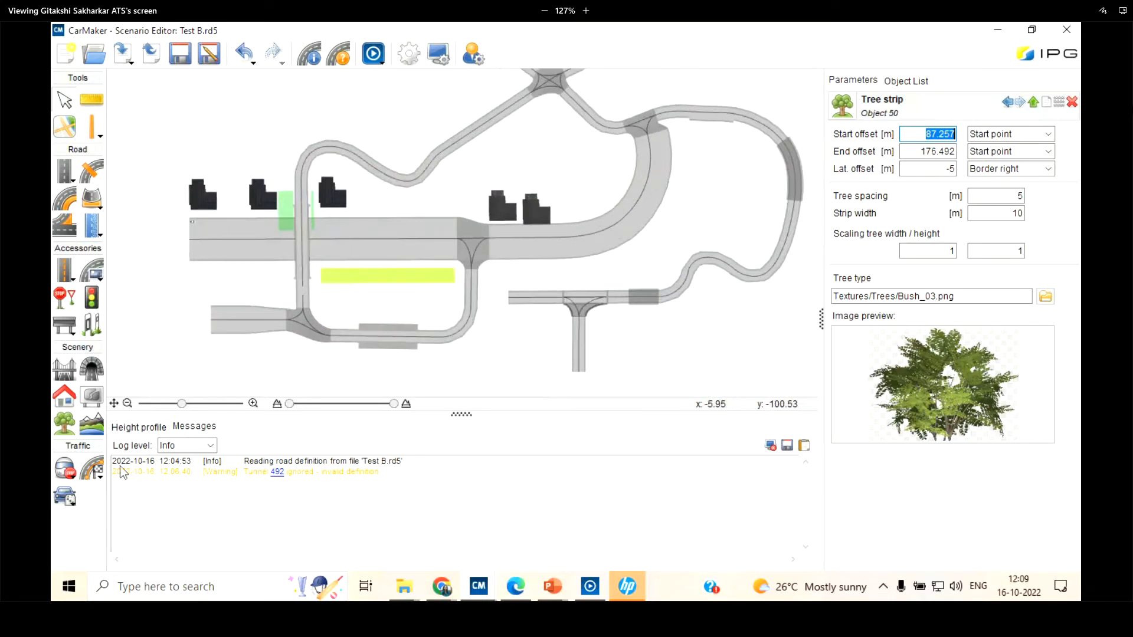
click(115, 404)
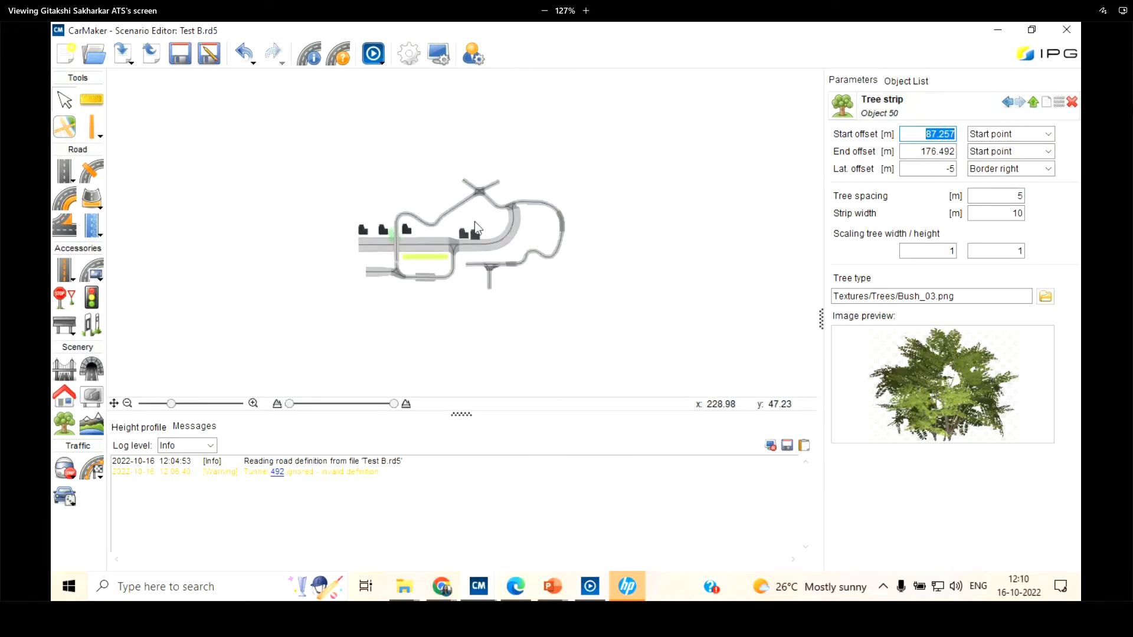
scroll(469, 245, up, 5)
scroll(469, 252, up, 2)
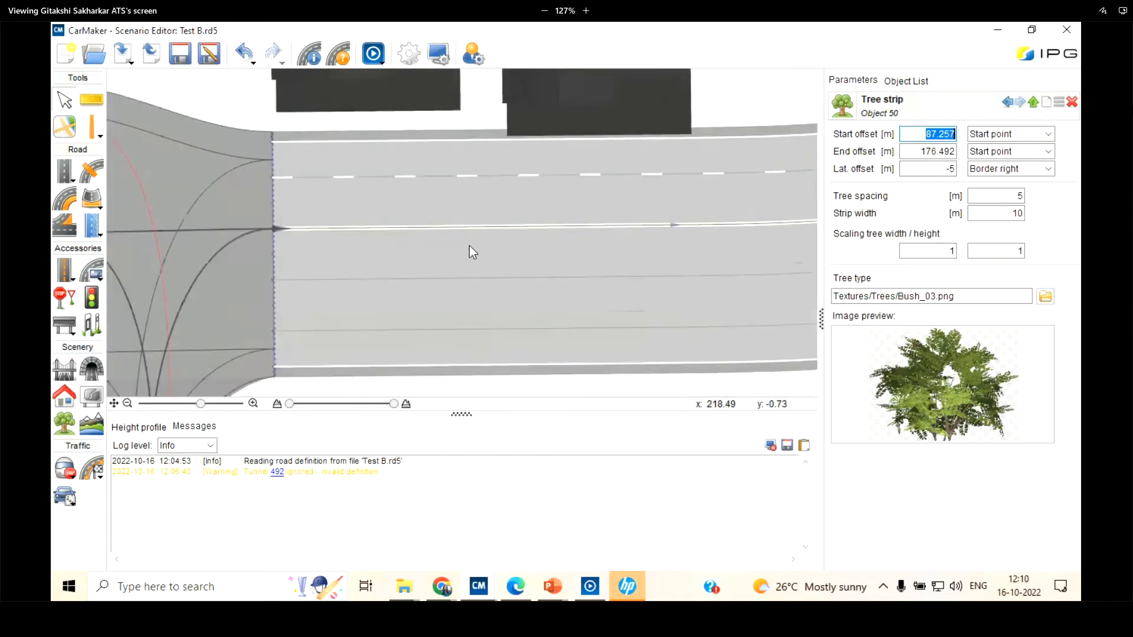
scroll(469, 246, up, 2)
scroll(469, 245, down, 5)
drag(390, 157, 398, 266)
scroll(398, 267, up, 2)
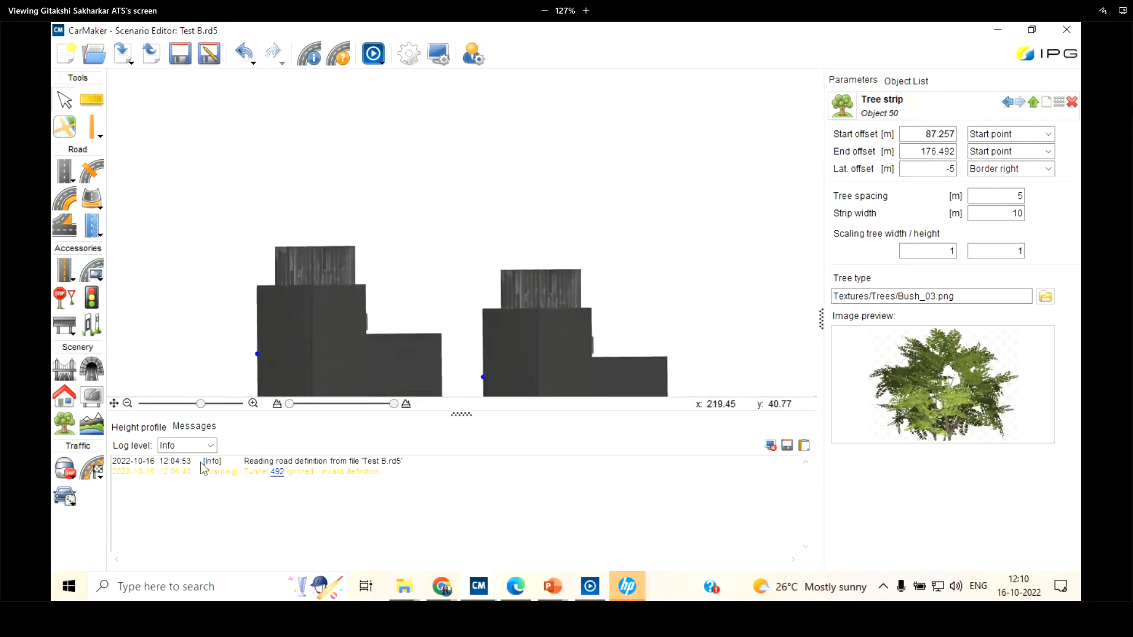
click(114, 404)
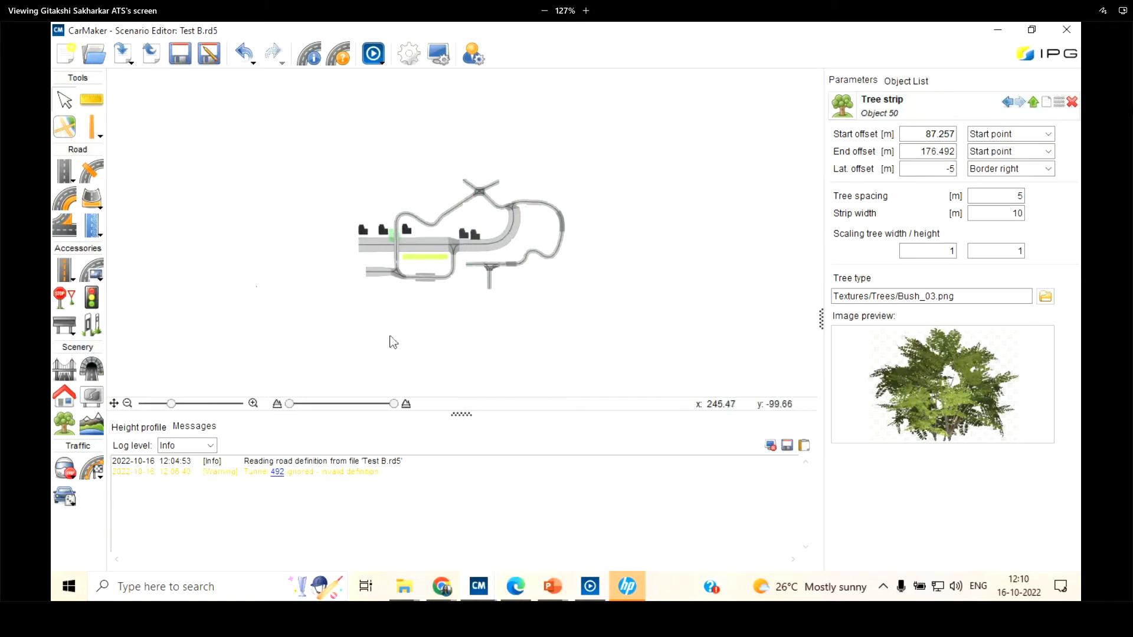
Narrow the displayed height range to hide the low-lying roads and restore the full range
mouse_move(172, 408)
mouse_down()
mouse_move(203, 412)
mouse_move(181, 407)
mouse_up()
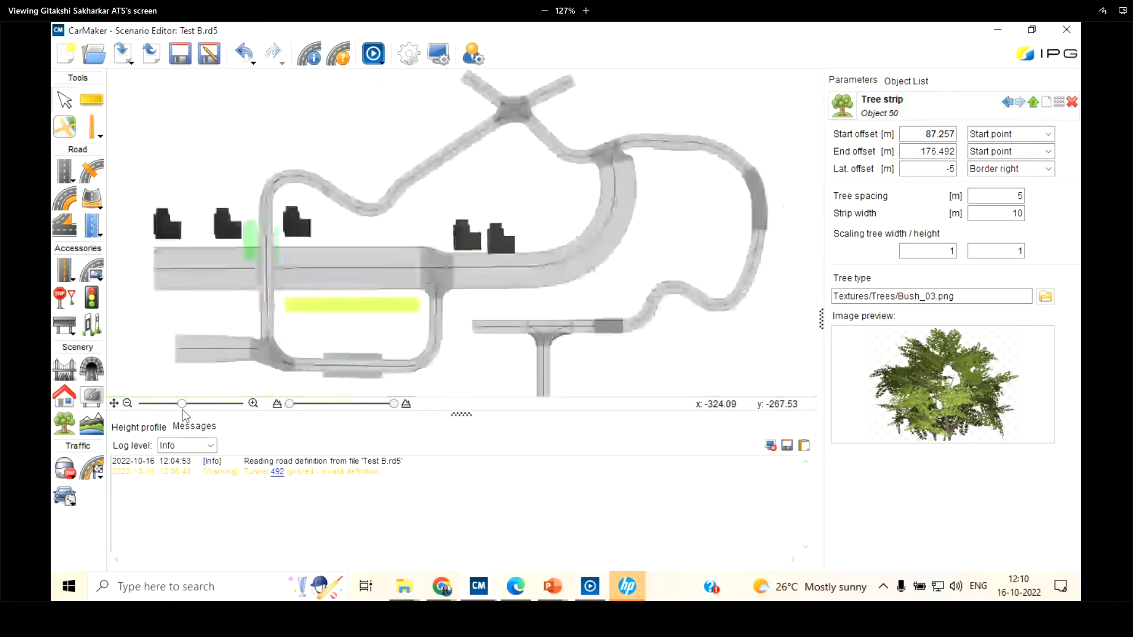
drag(290, 403, 348, 406)
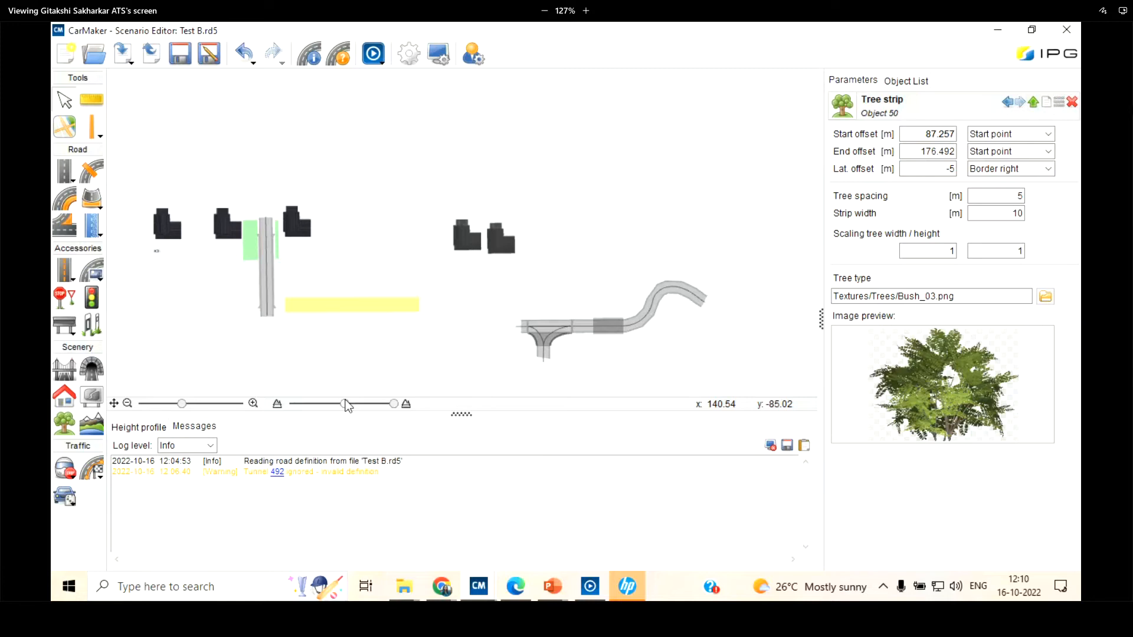
drag(348, 406, 266, 401)
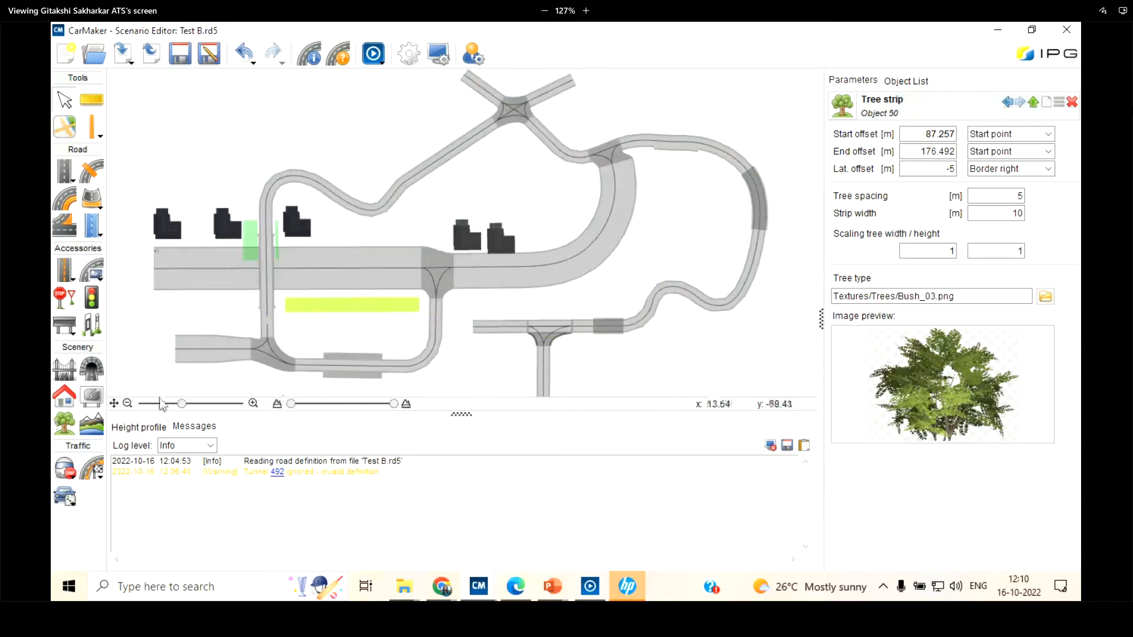
Display the traffic paths and select the second driving lane's path on the straight multi-lane road to view its parameters
click(97, 478)
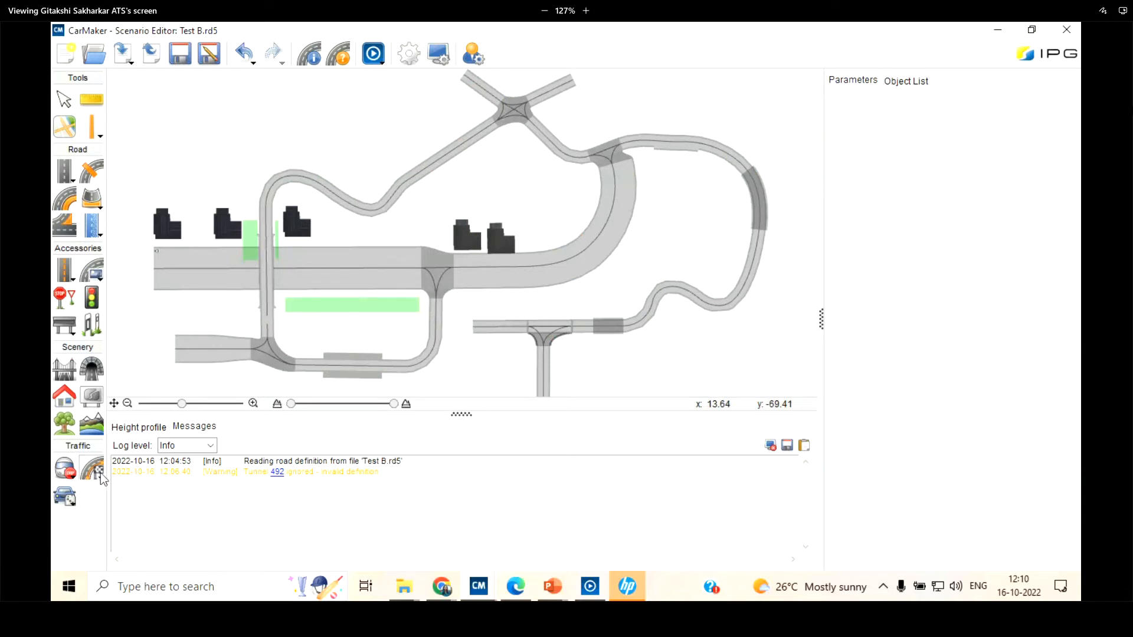
click(100, 476)
click(96, 471)
scroll(190, 247, up, 3)
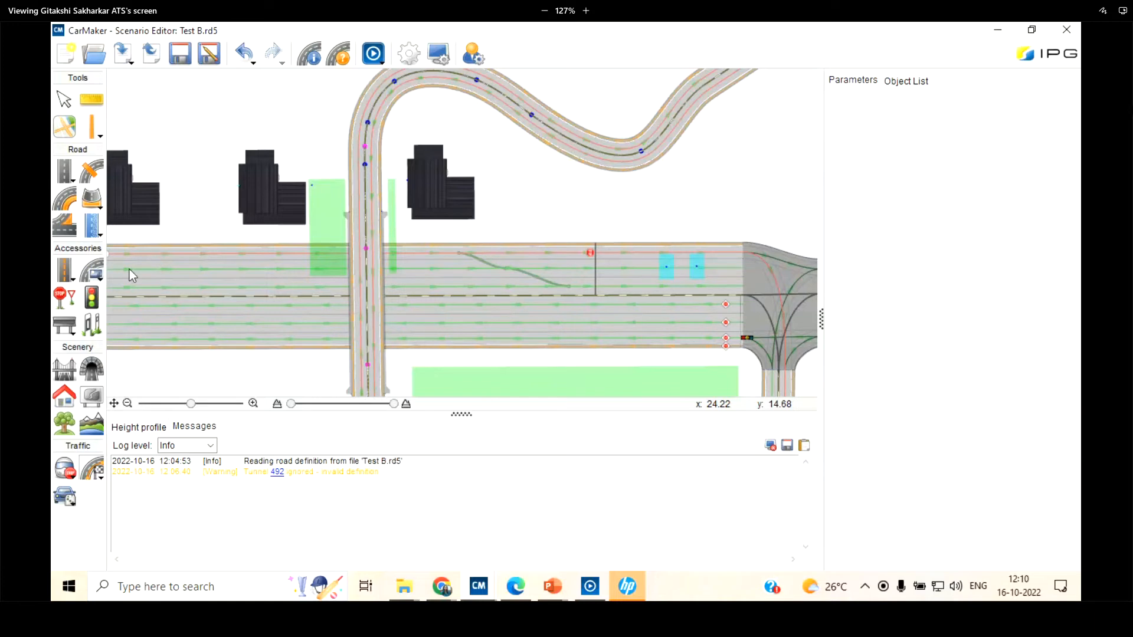
scroll(190, 271, up, 2)
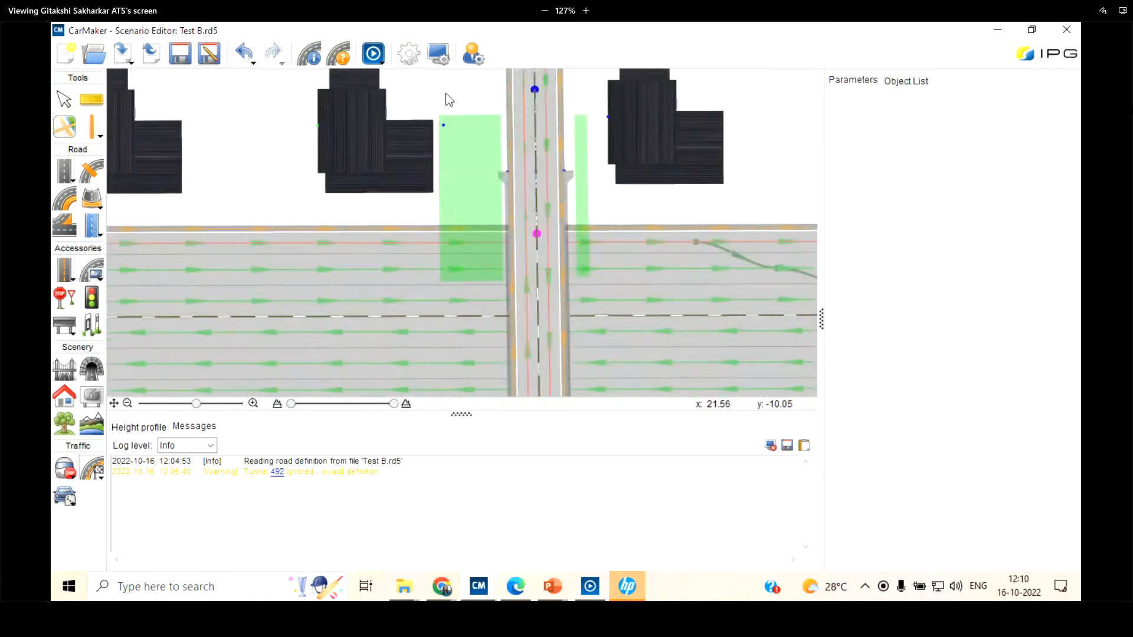
click(190, 271)
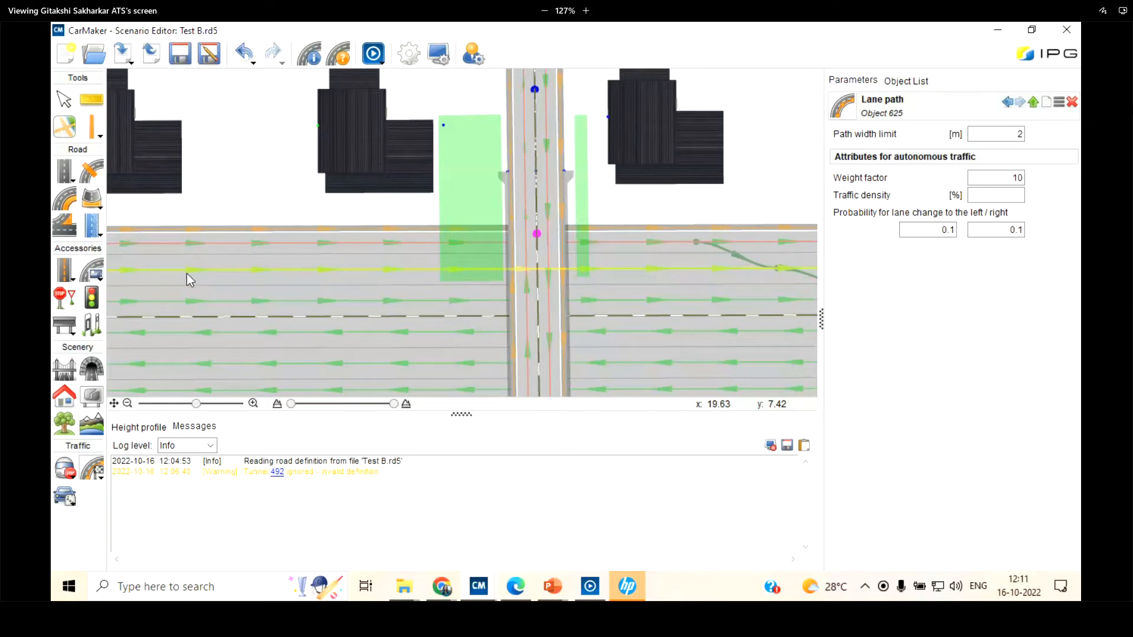
Examine the connector paths through the T-junction and the existing user path crossing the multi-lane road's lanes
scroll(157, 276, down, 2)
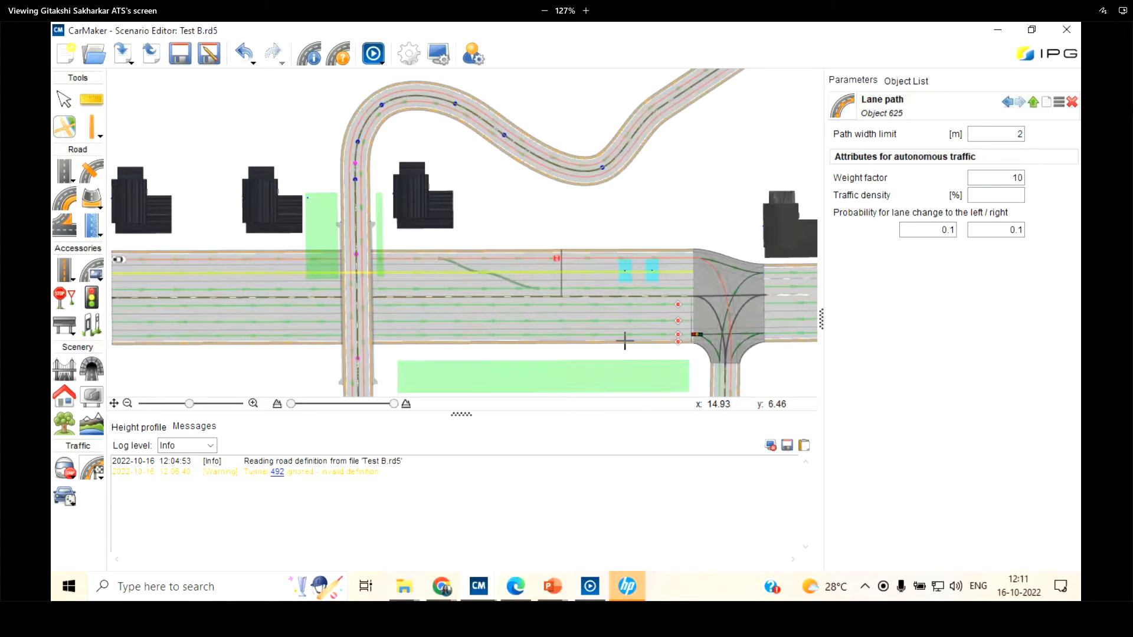
scroll(678, 283, up, 3)
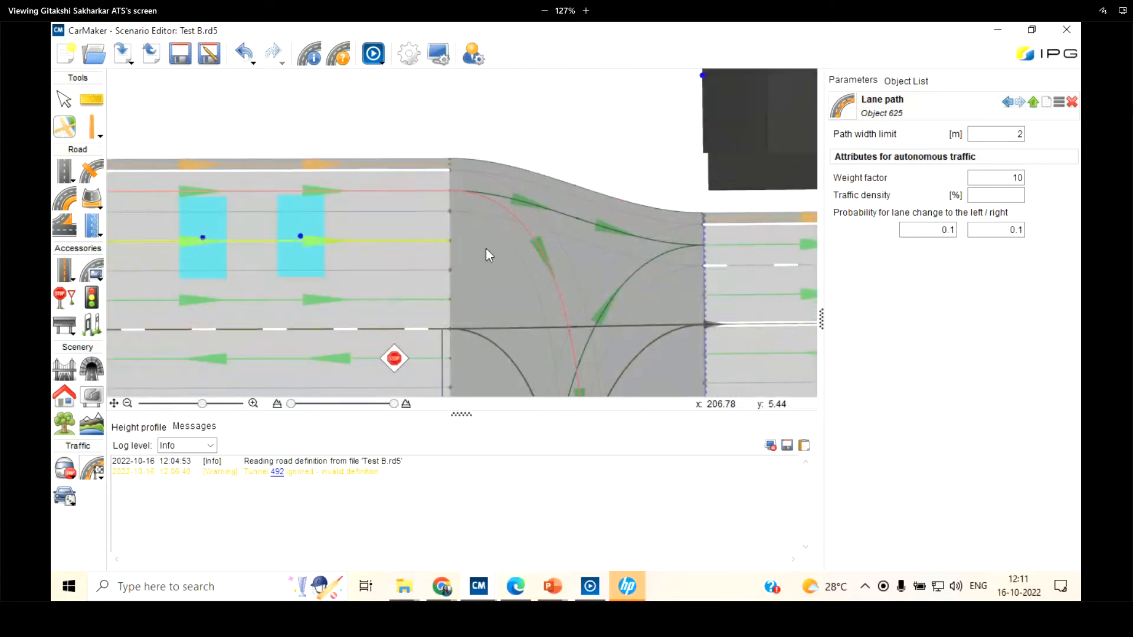
scroll(674, 258, up, 1)
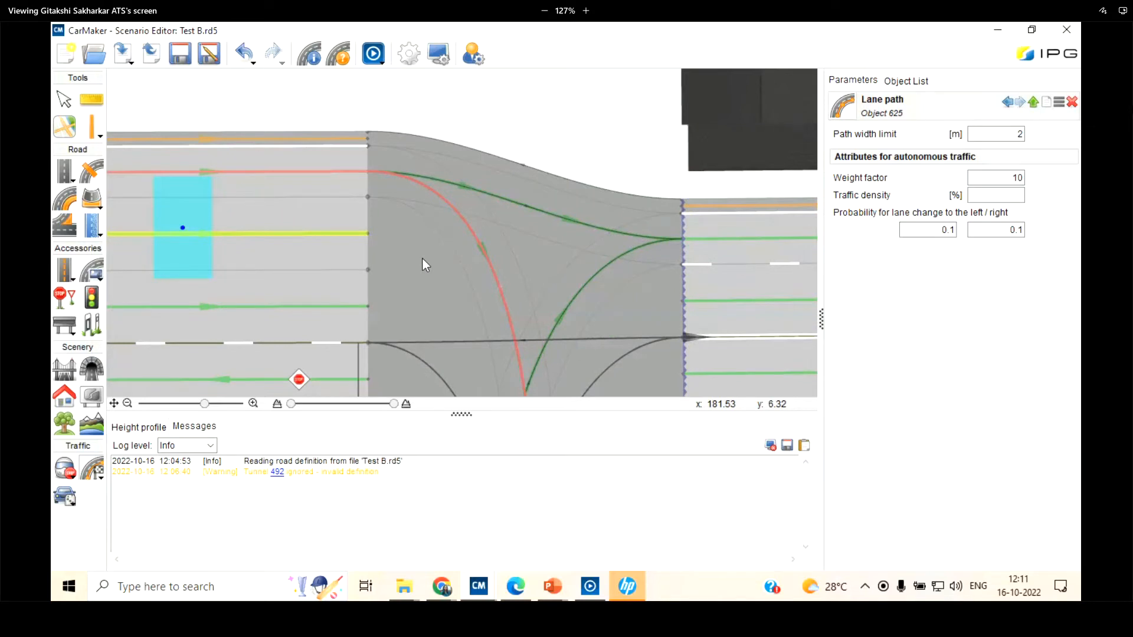
click(64, 100)
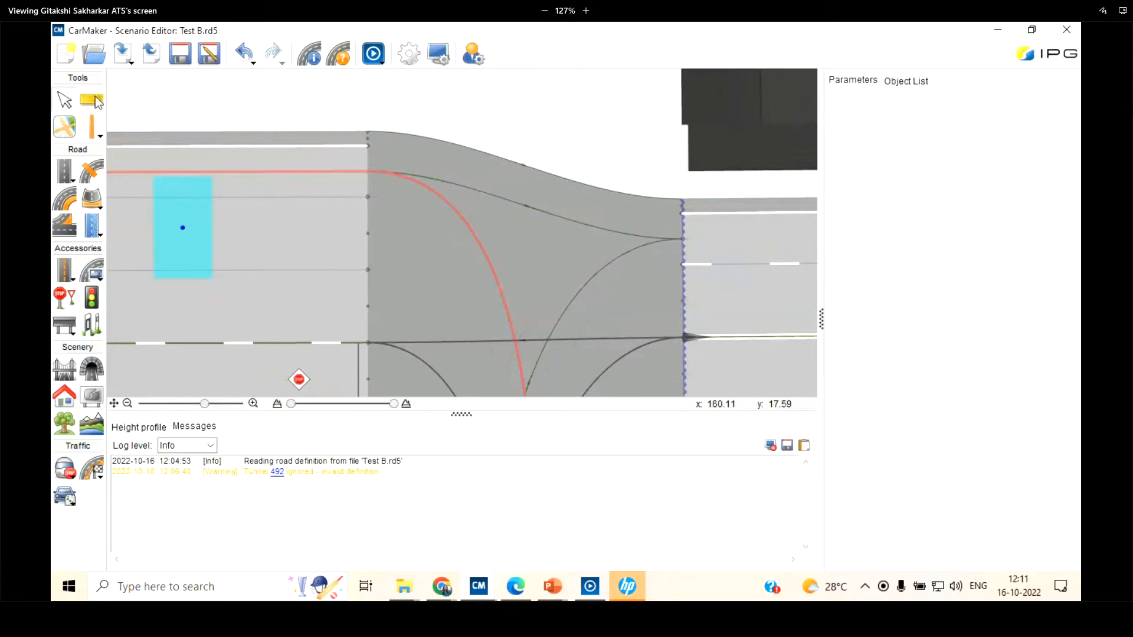
click(101, 470)
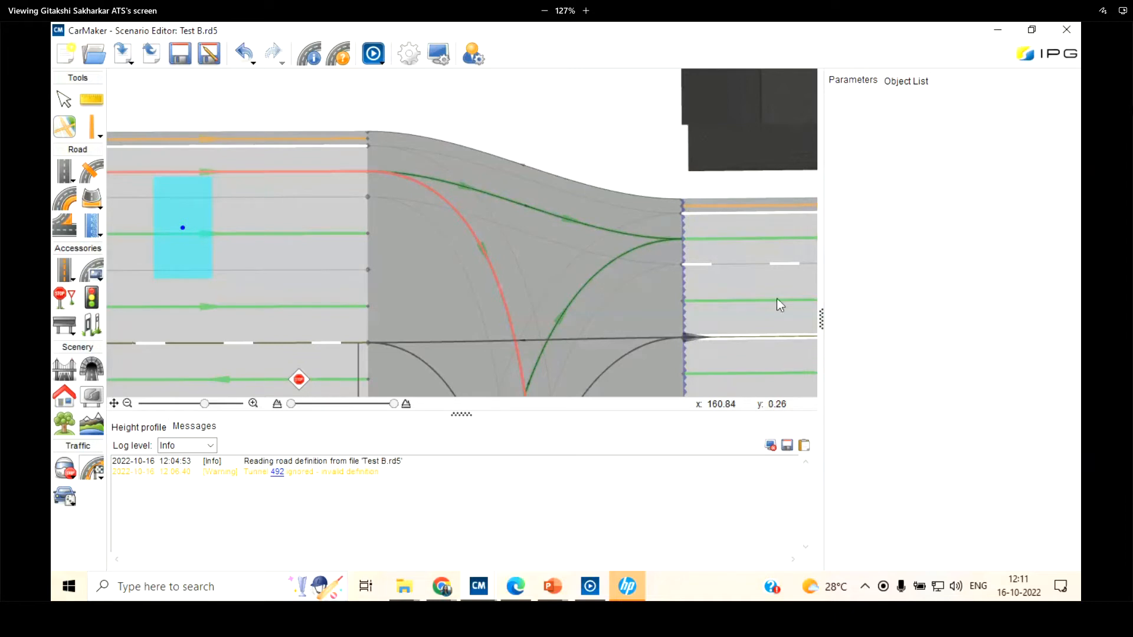
scroll(776, 298, down, 5)
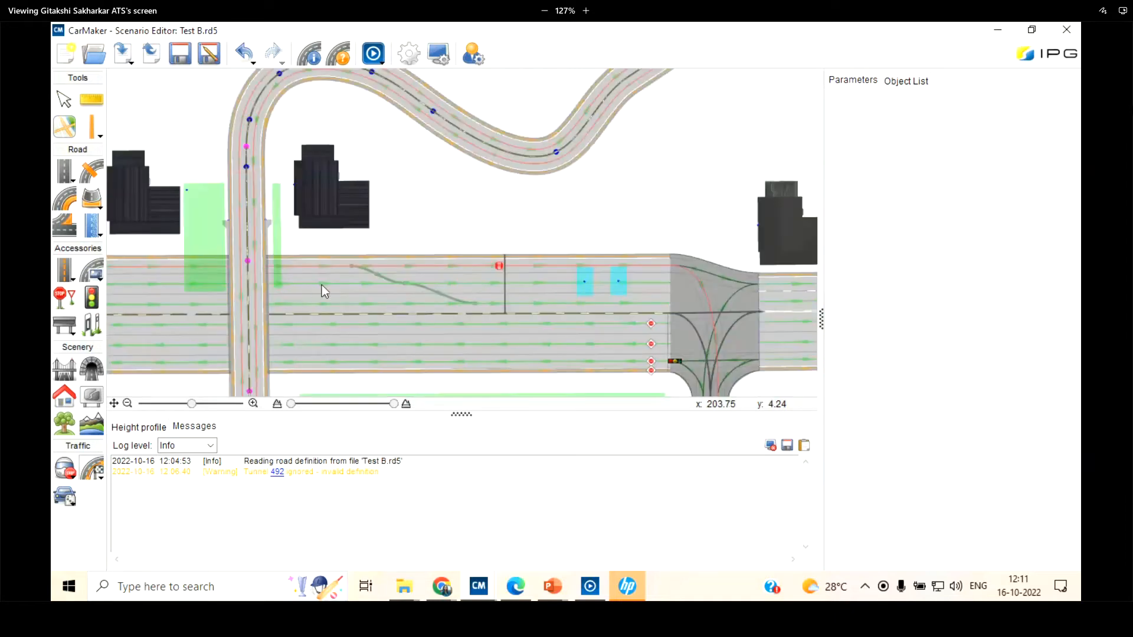
scroll(321, 285, up, 1)
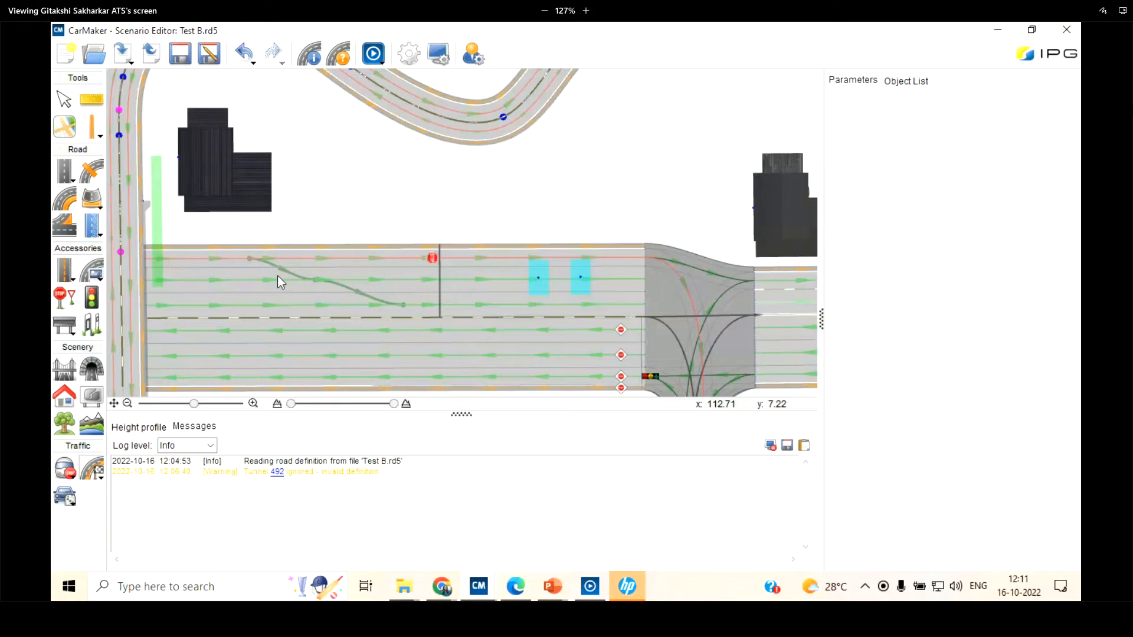
scroll(277, 275, up, 1)
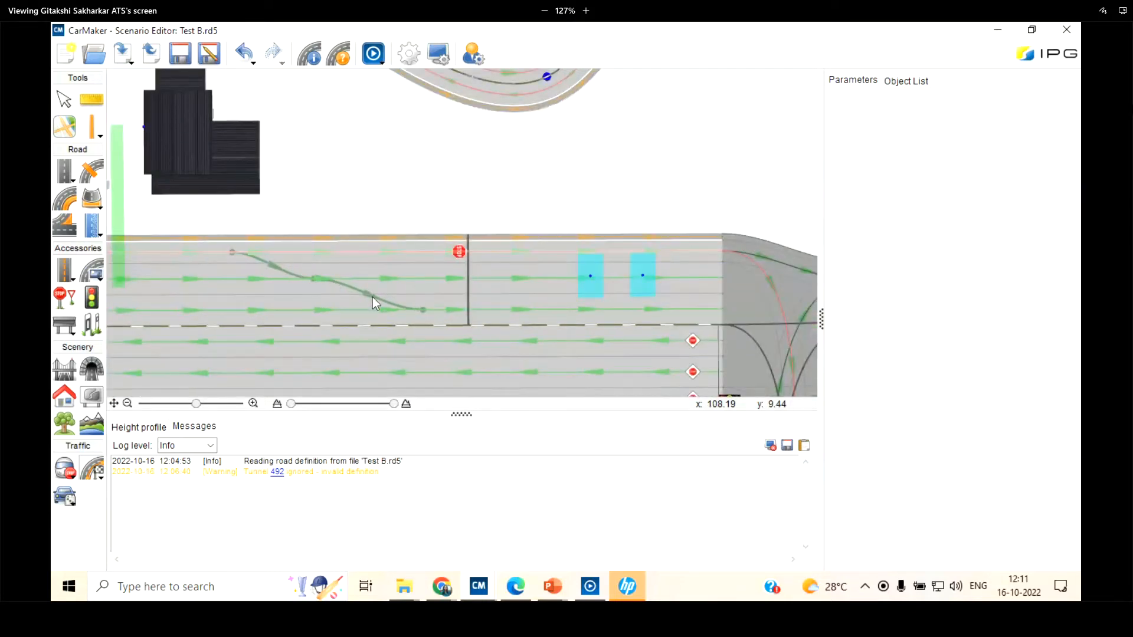
Try to add a user path on the multi-lane road from the outer lane to the lane beside the centre line
right_click(360, 269)
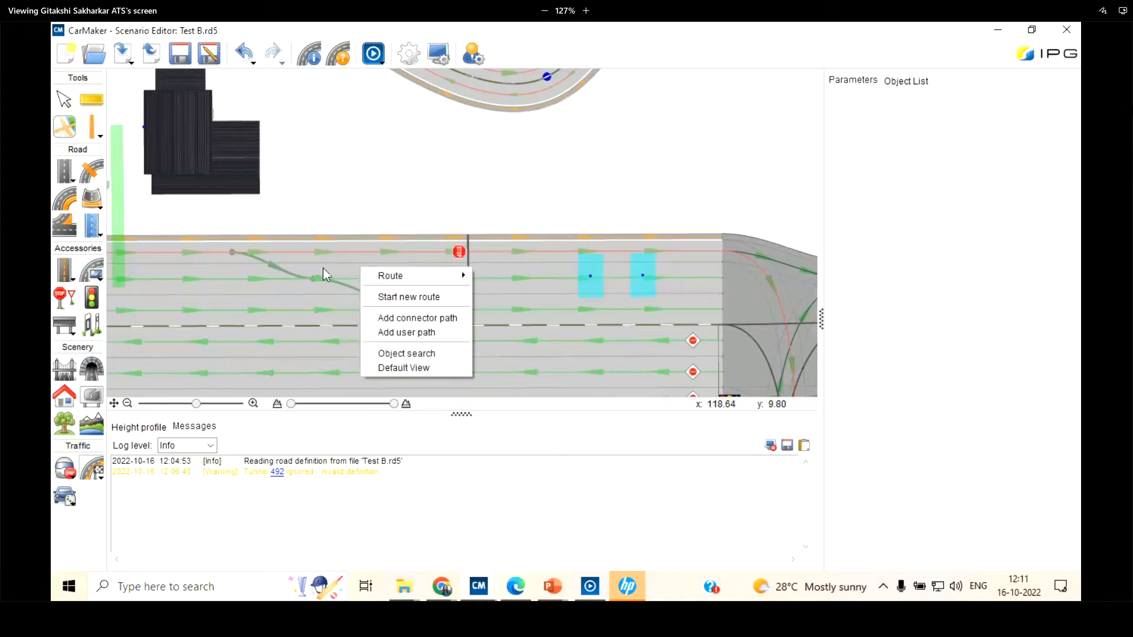
click(402, 331)
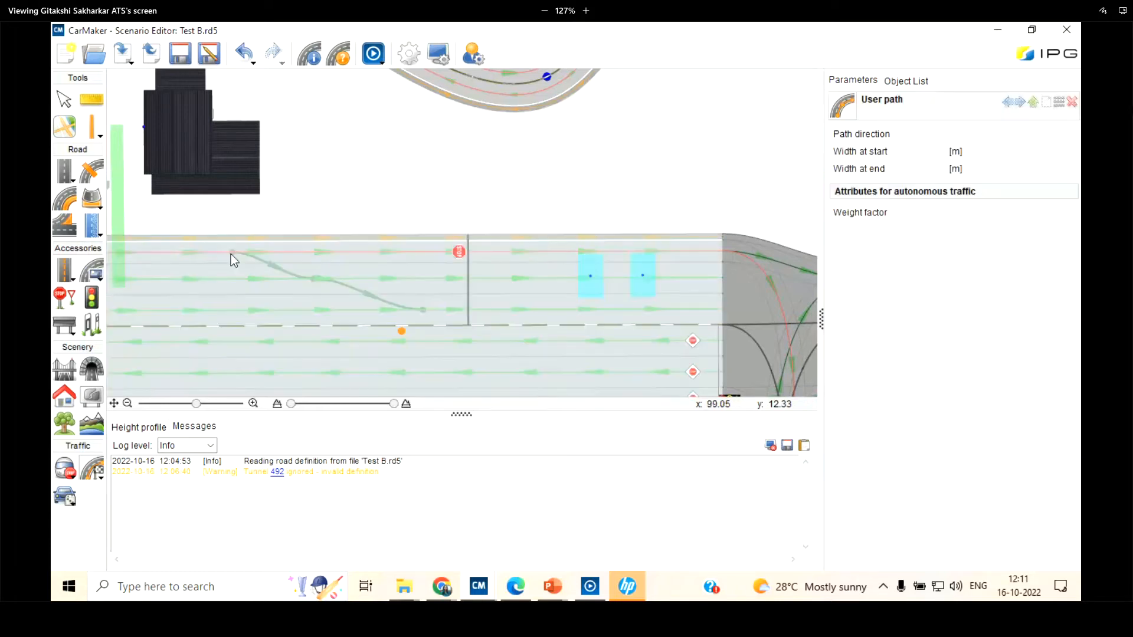
click(229, 253)
click(423, 309)
click(64, 99)
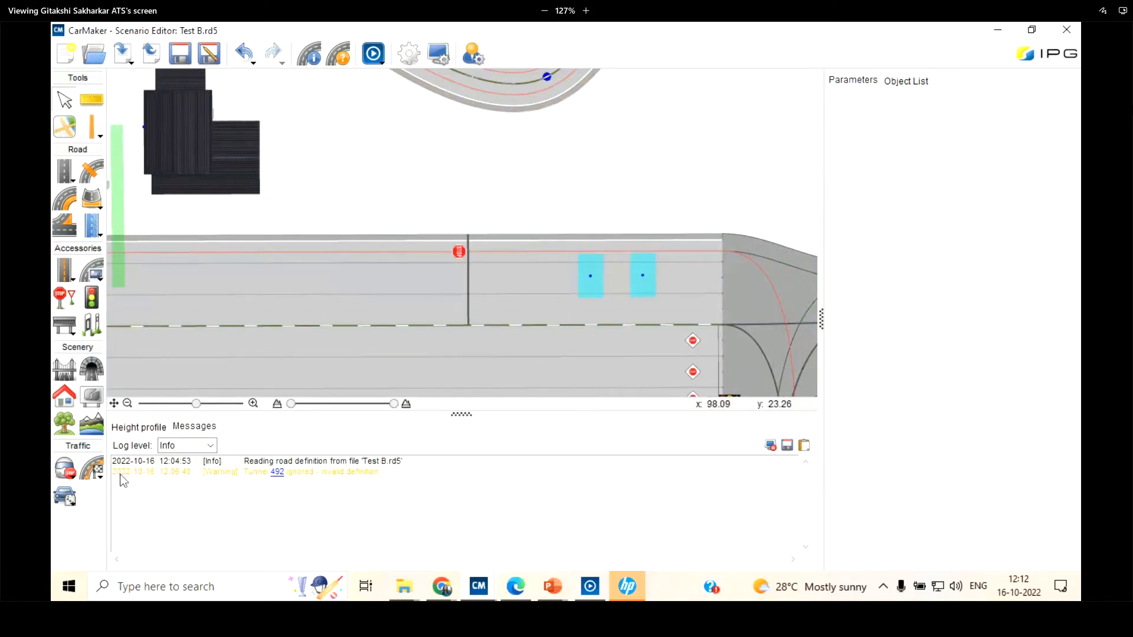
Select Route 0 on the multi-lane road's outer lane and view the paths it contains
click(91, 470)
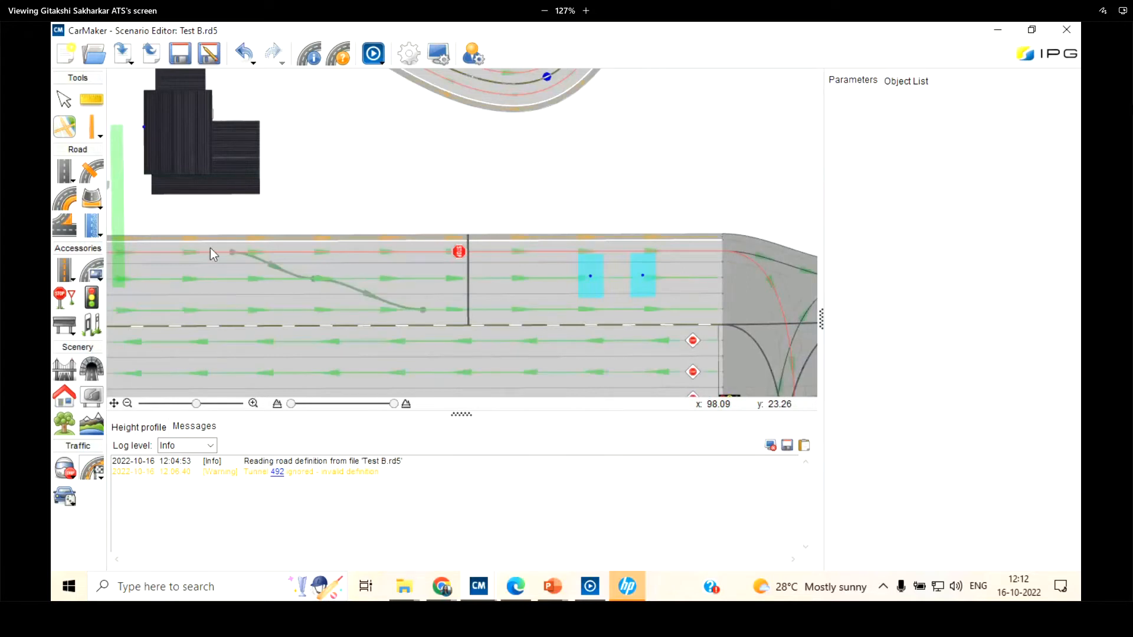
scroll(210, 248, up, 3)
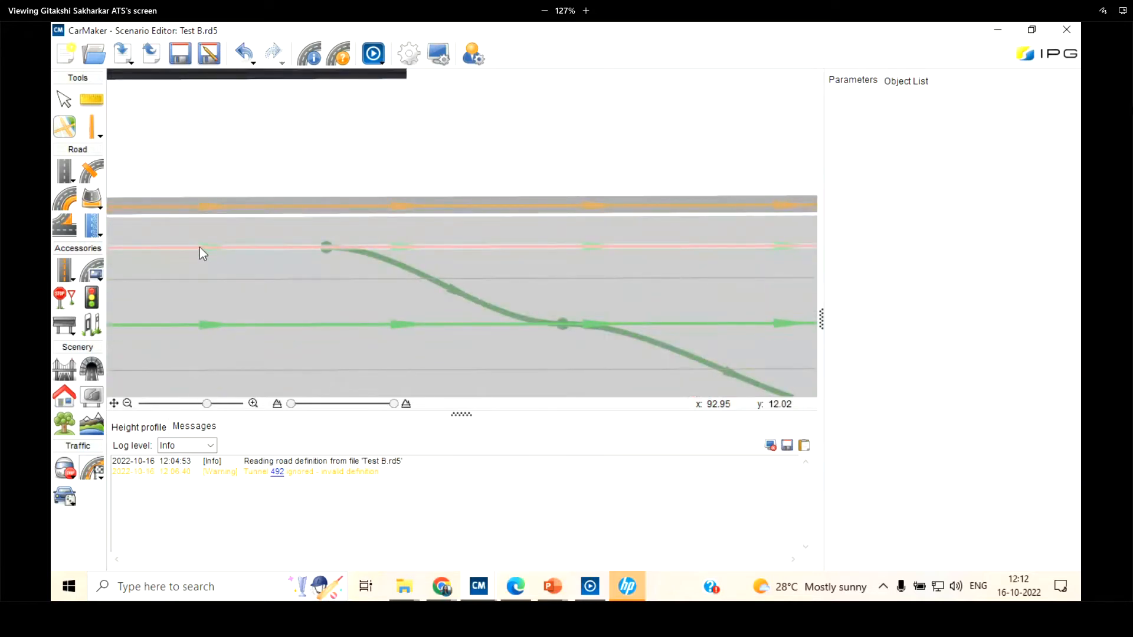
click(199, 247)
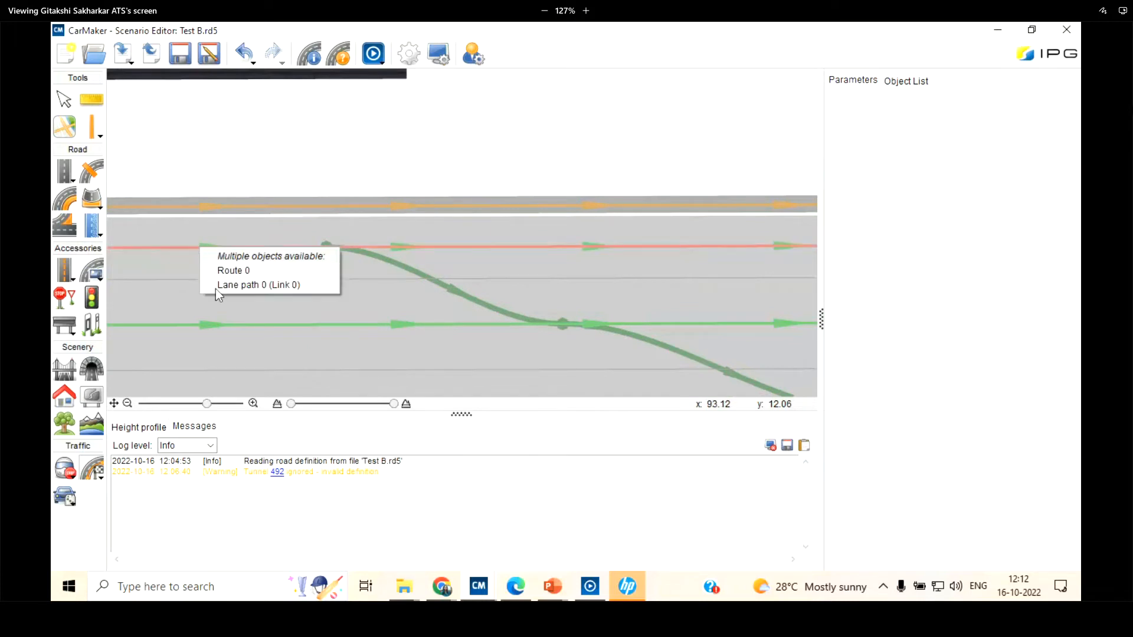
click(217, 272)
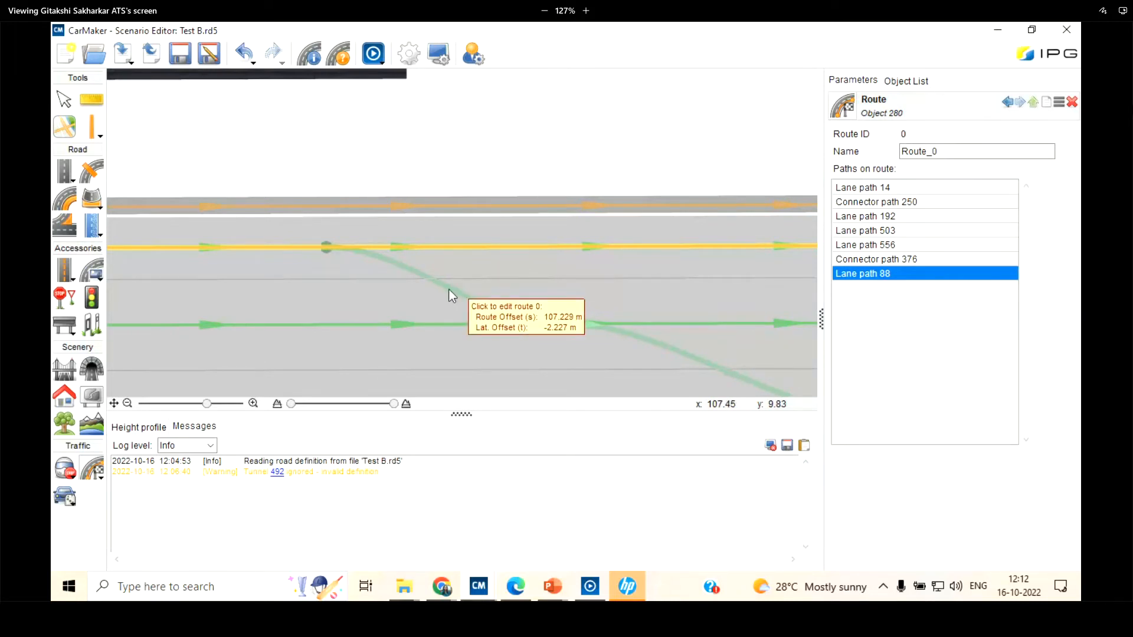
click(62, 101)
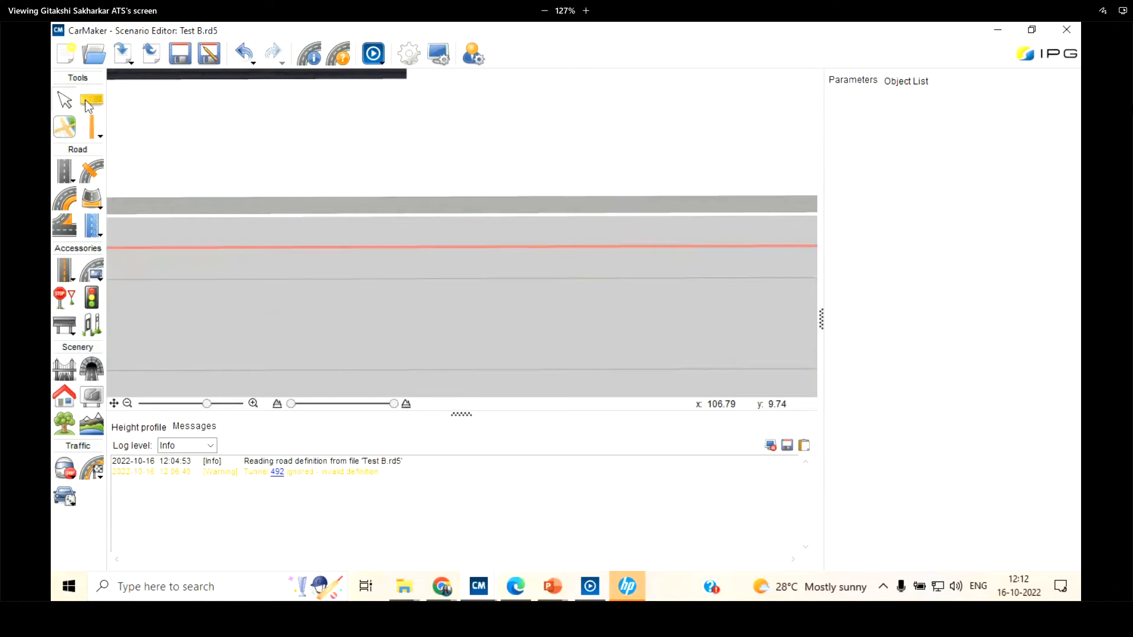
scroll(337, 282, down, 5)
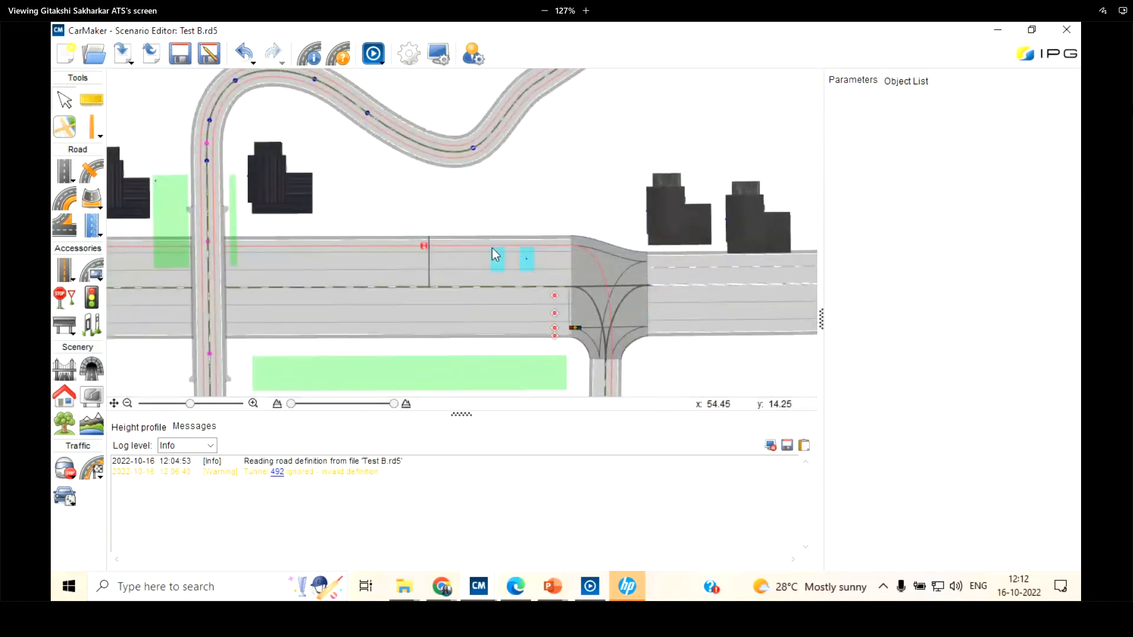
scroll(748, 296, up, 3)
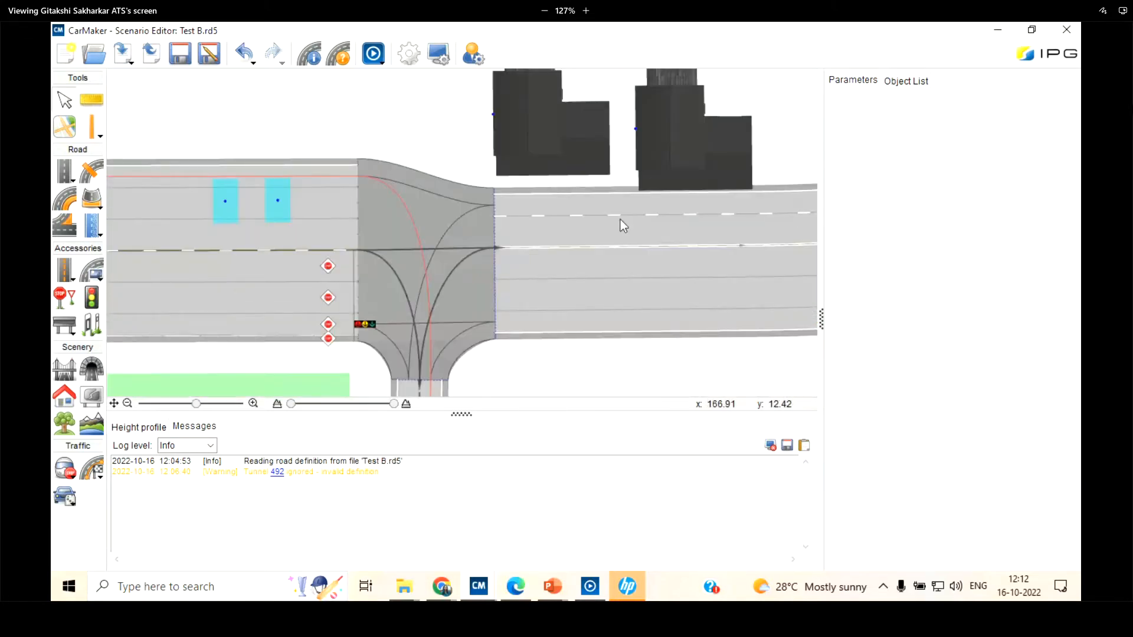
scroll(622, 220, down, 3)
scroll(342, 210, up, 4)
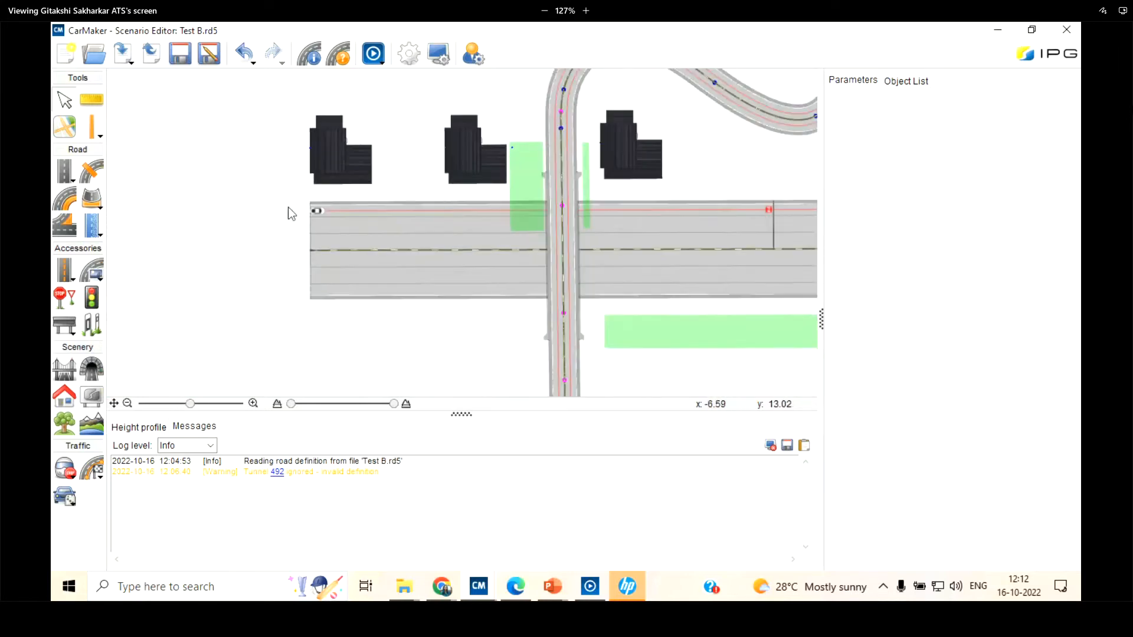
scroll(288, 207, down, 3)
scroll(603, 228, up, 3)
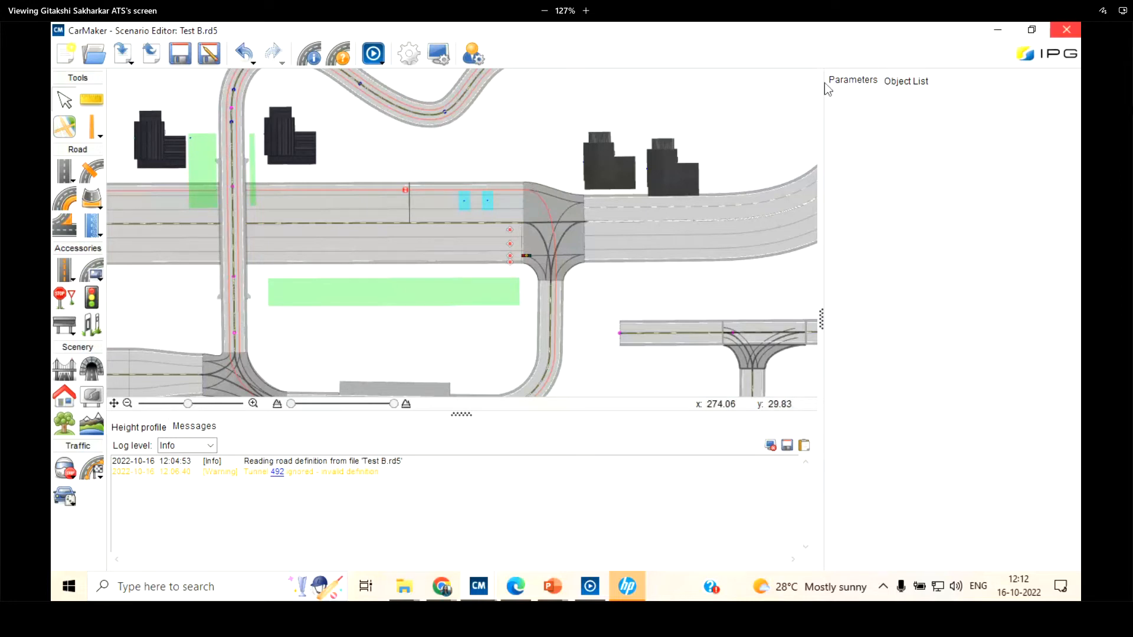
Show the object list and browse its ego vehicle, traffic object, traffic light controller and link groups
click(919, 80)
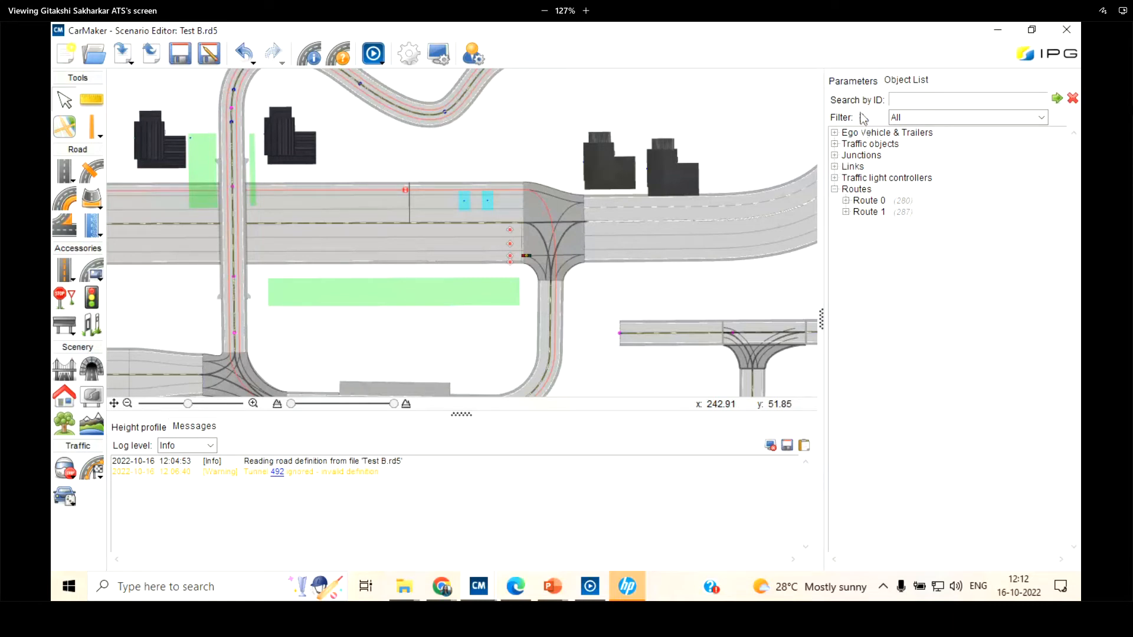
click(834, 134)
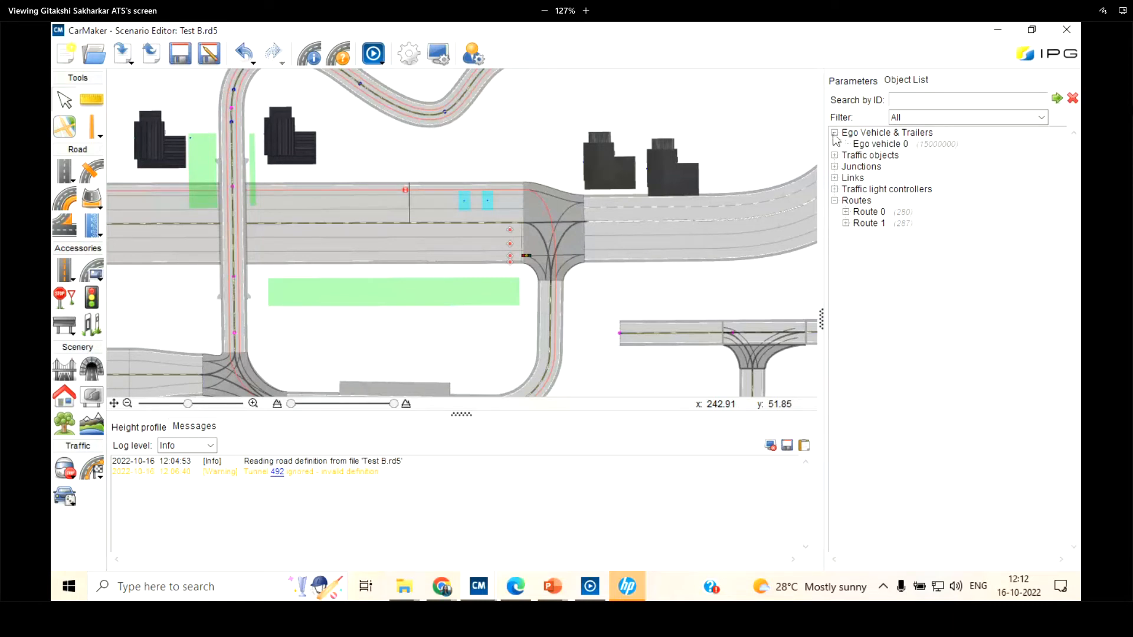
click(834, 133)
click(834, 144)
click(834, 144)
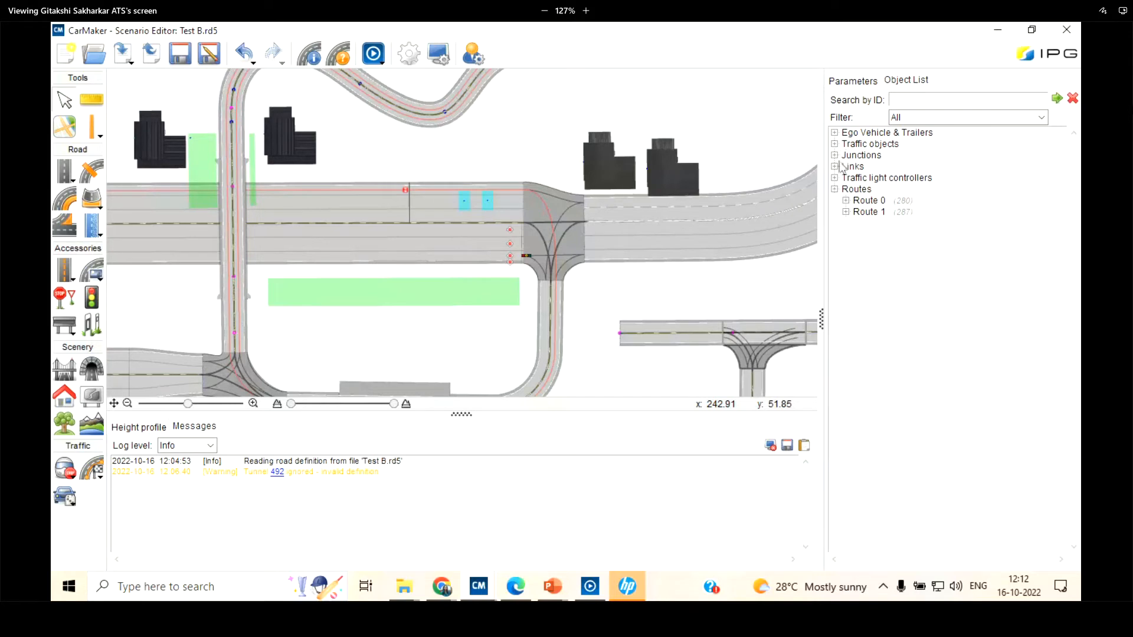
click(834, 178)
click(834, 167)
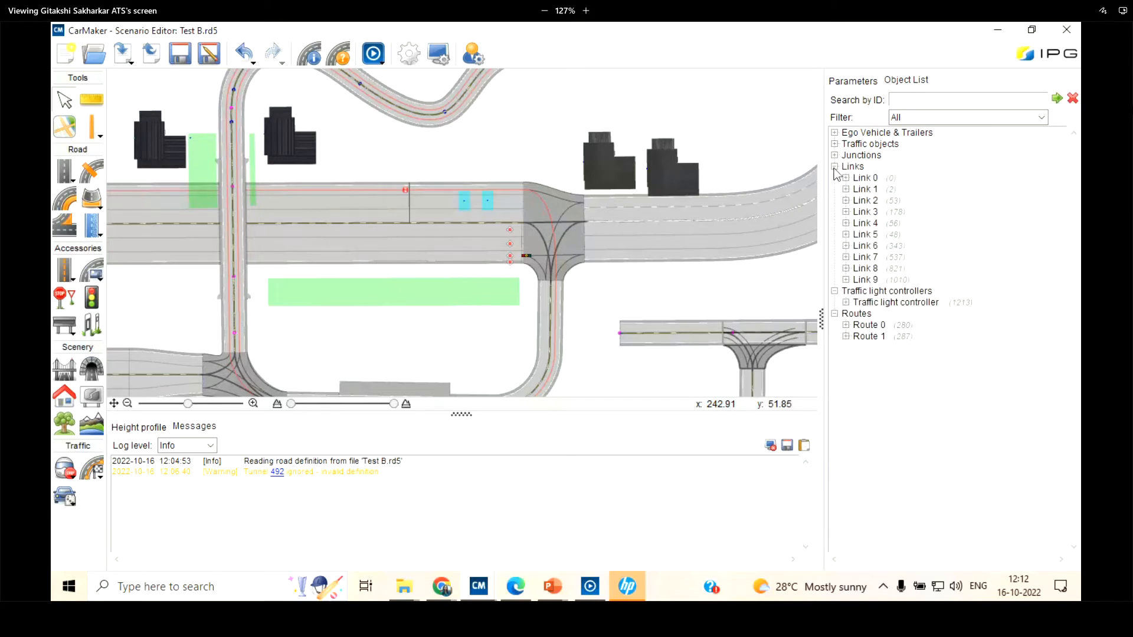
List the objects on Link 0's reference line and highlight its first geometry object in the road view
click(845, 178)
click(856, 190)
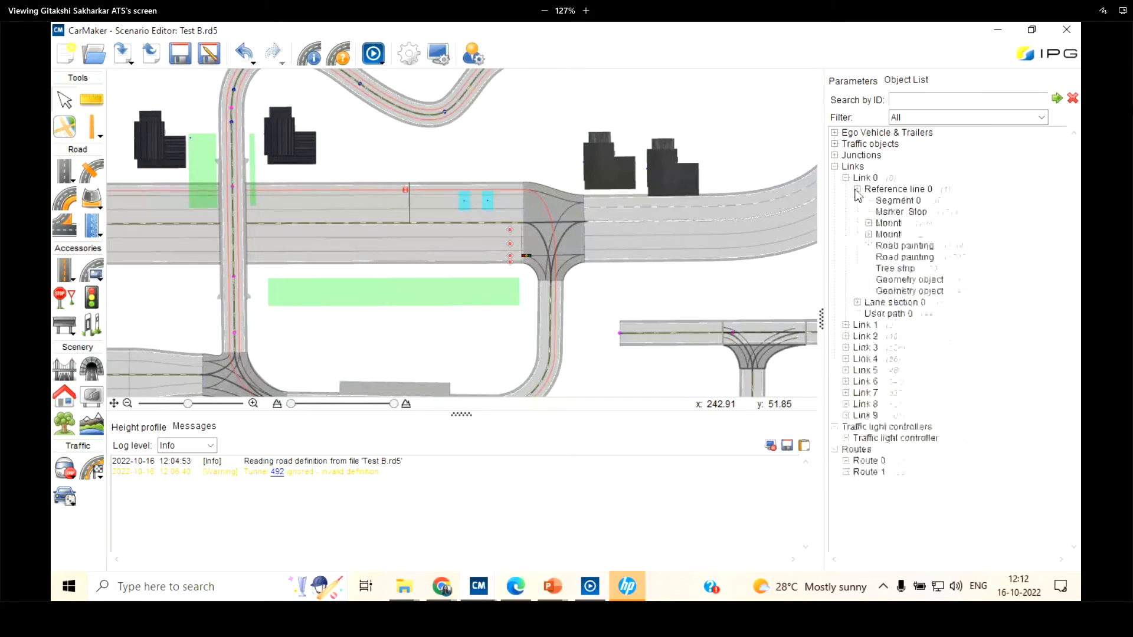
click(898, 281)
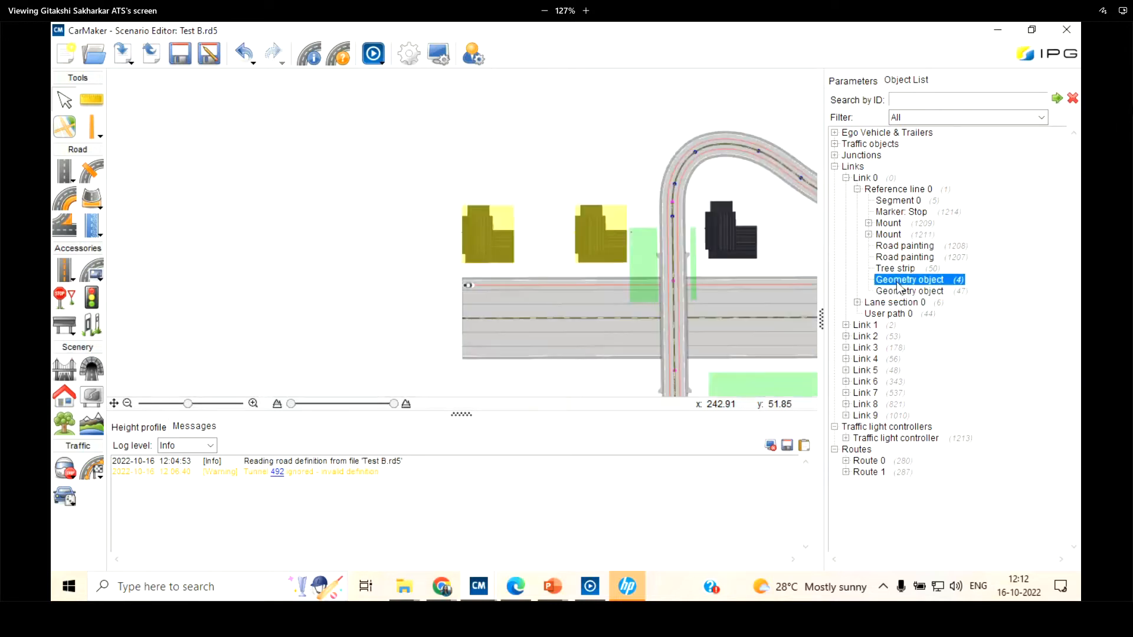
Expand Link 1 in the object list and view the parameters of its elevation profile
click(857, 190)
click(846, 223)
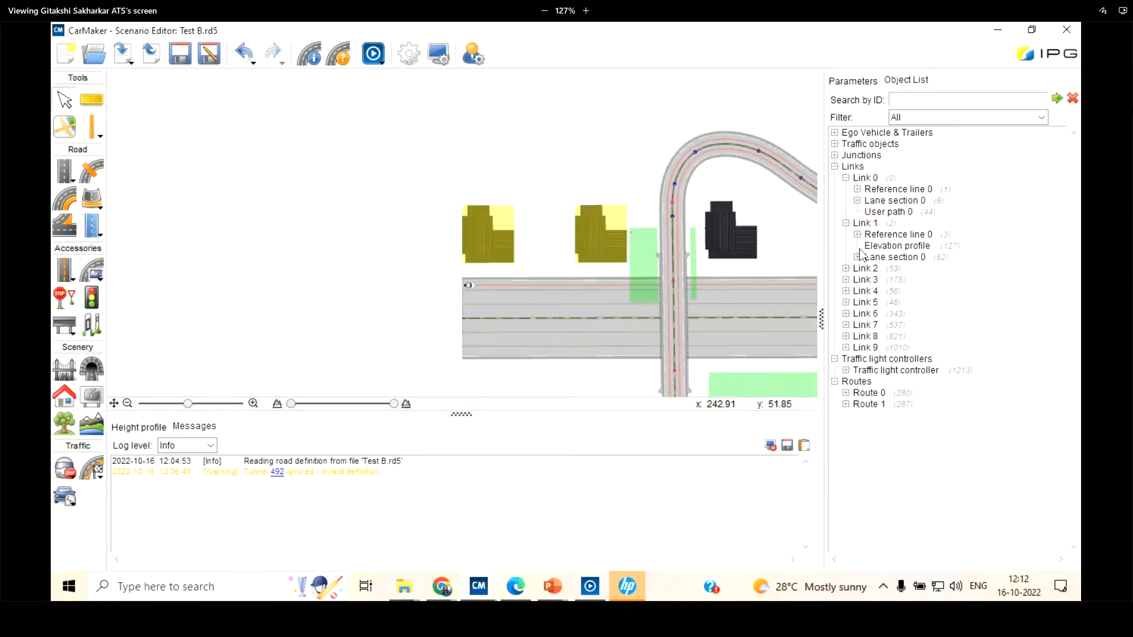
click(882, 238)
click(887, 247)
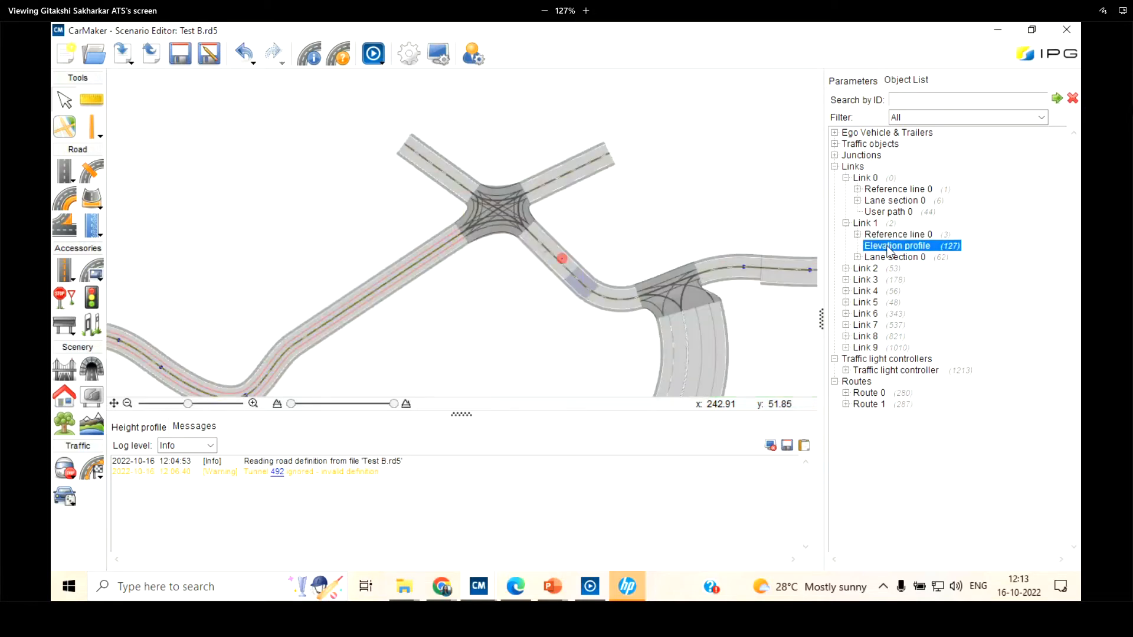
double_click(888, 247)
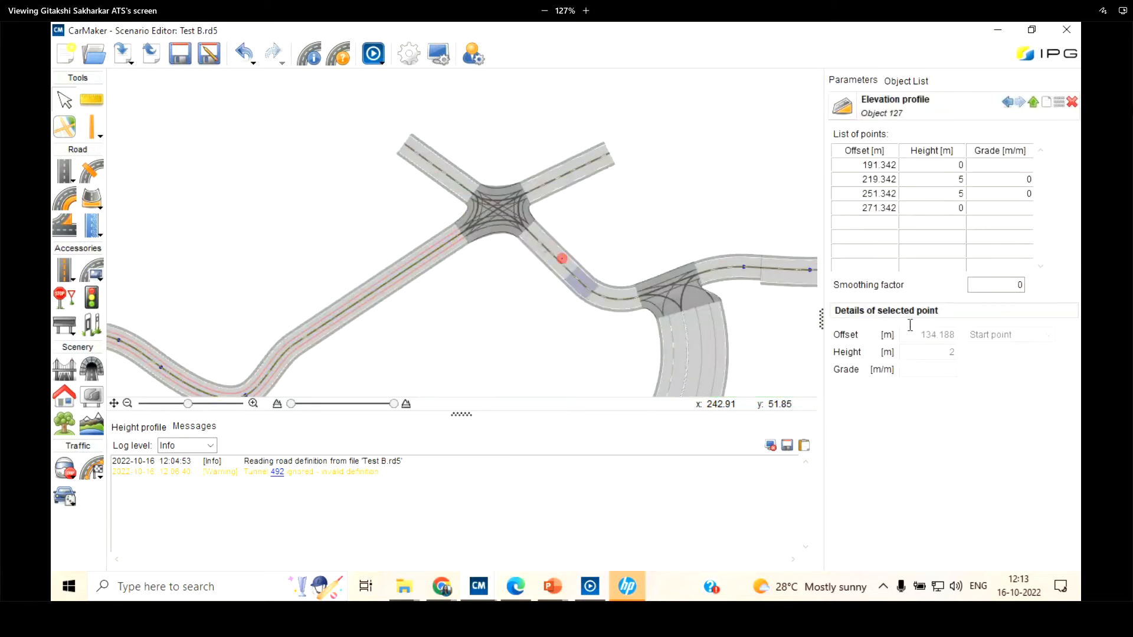
Save the road file Test B.rd5 and close the Scenario Editor
scroll(544, 104, down, 5)
scroll(564, 236, up, 7)
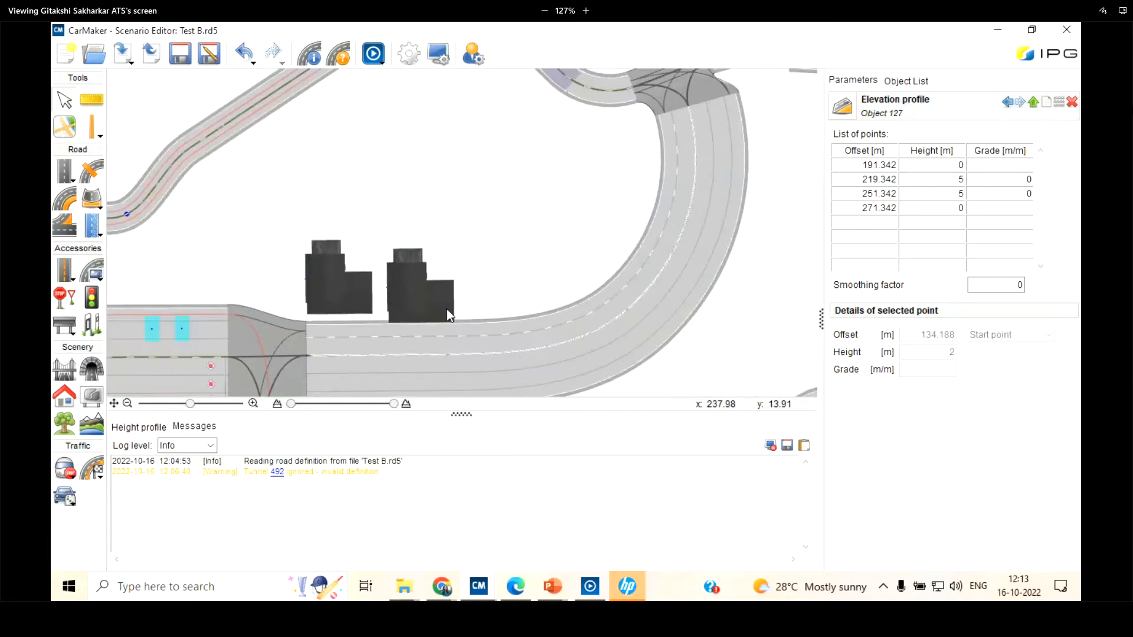
scroll(447, 309, down, 4)
scroll(500, 110, up, 4)
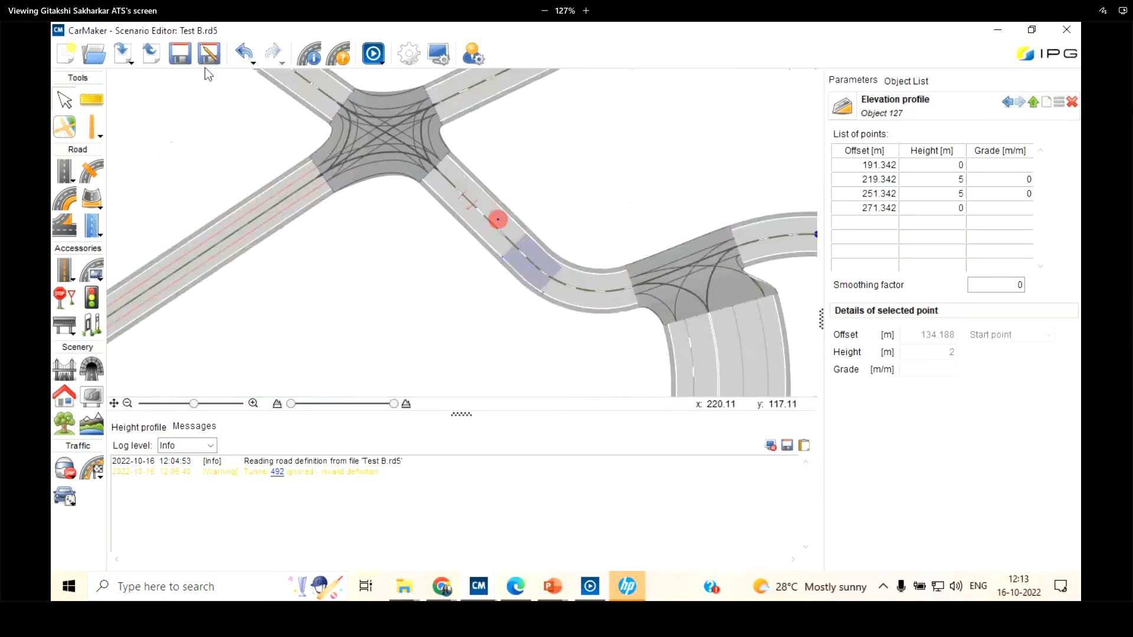
click(176, 55)
scroll(306, 221, down, 5)
scroll(292, 186, down, 1)
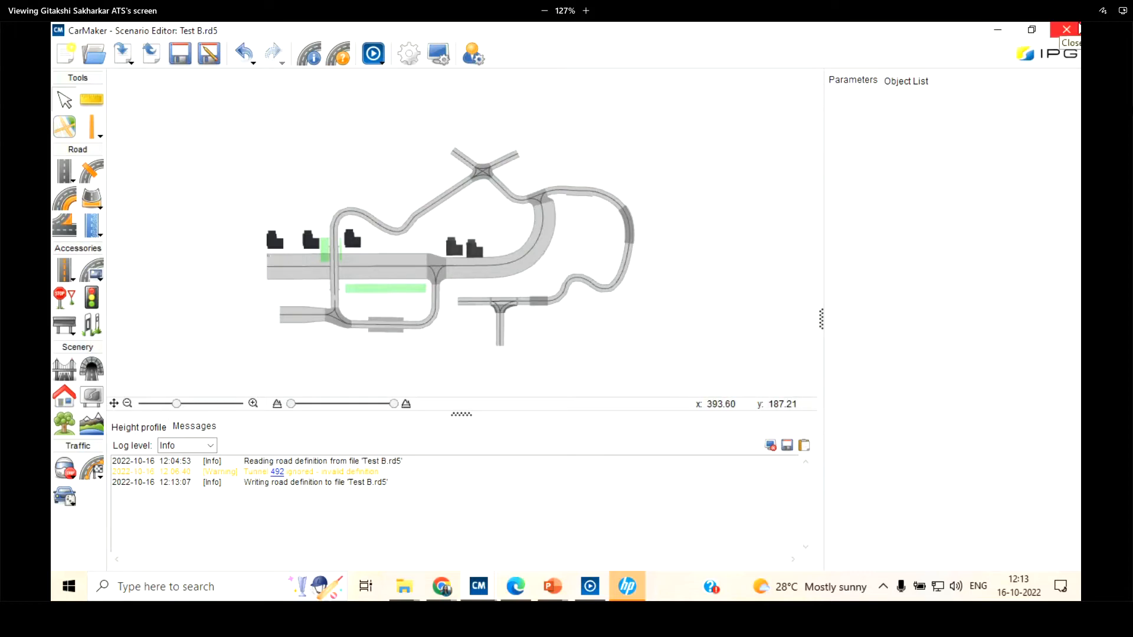
scroll(314, 194, up, 6)
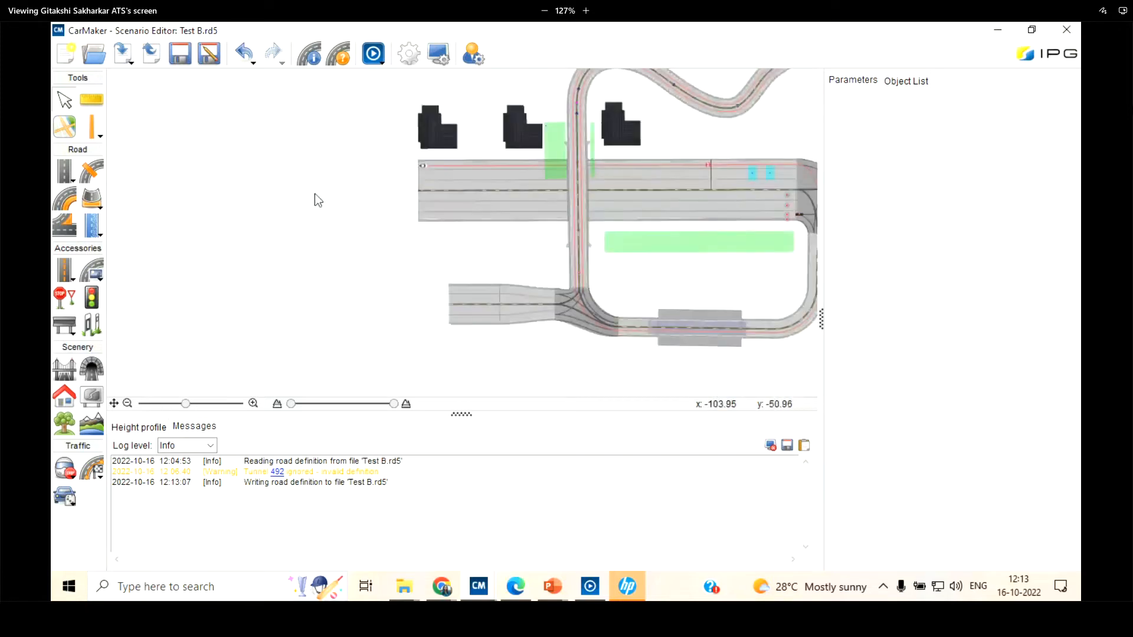
scroll(382, 176, up, 2)
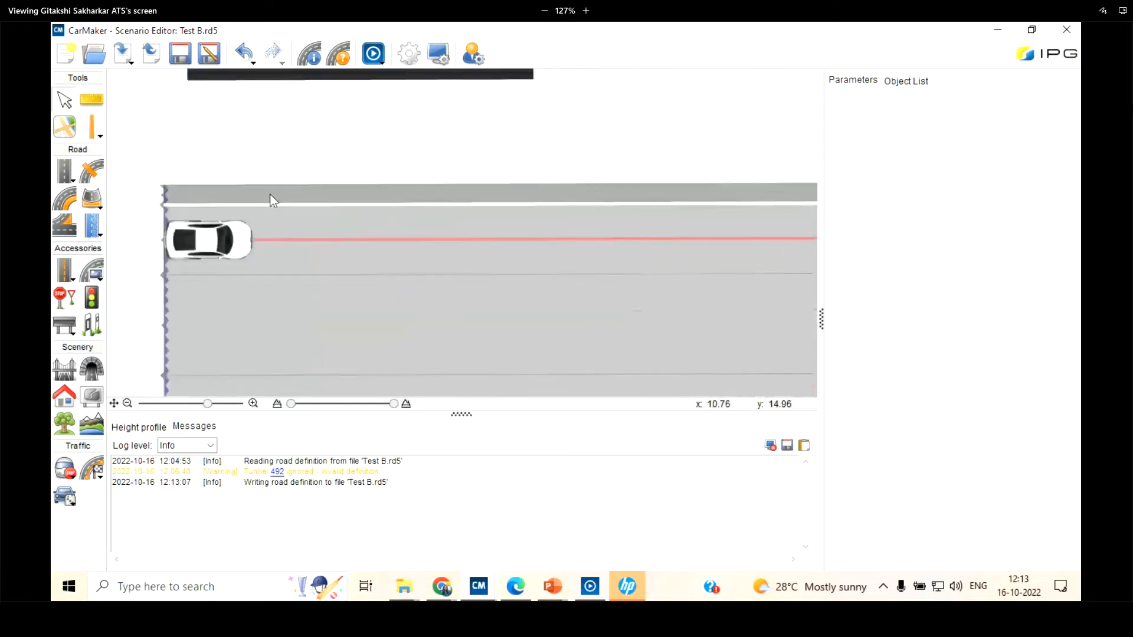
scroll(182, 218, up, 2)
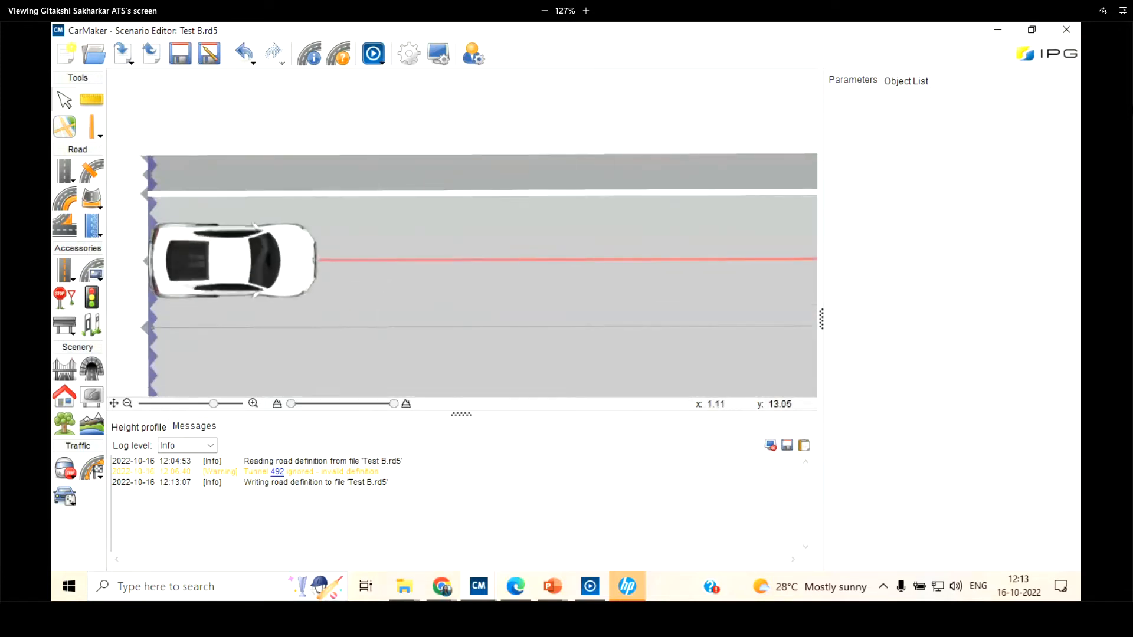
click(1064, 28)
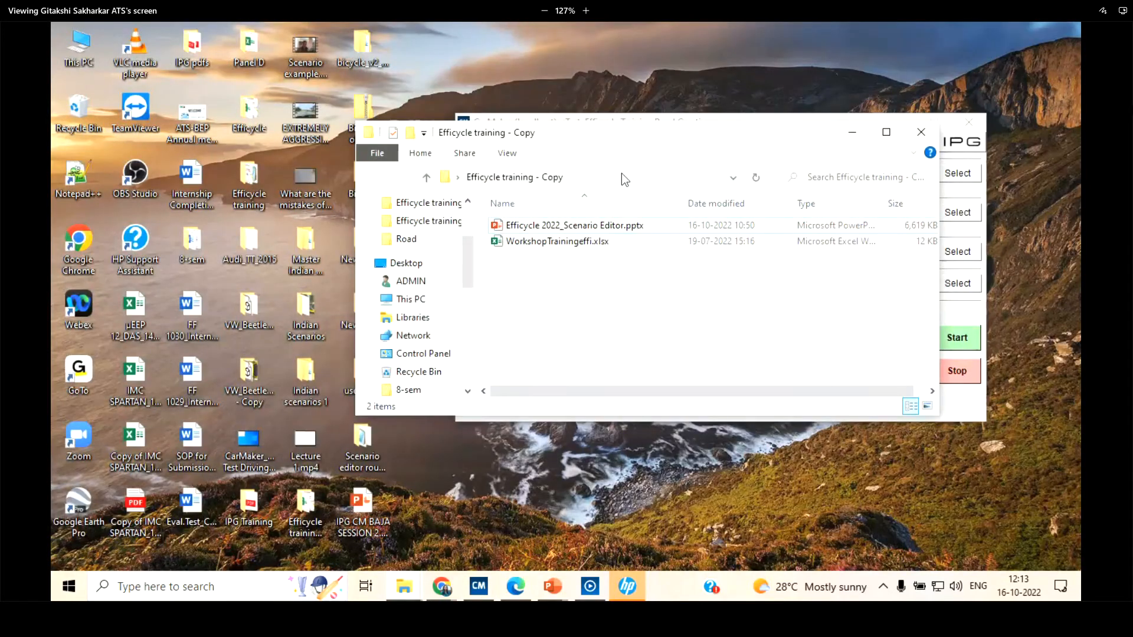
Bring the CarMaker main window into view, look at the maneuver settings and close them again
click(852, 130)
drag(837, 123, 797, 59)
click(740, 198)
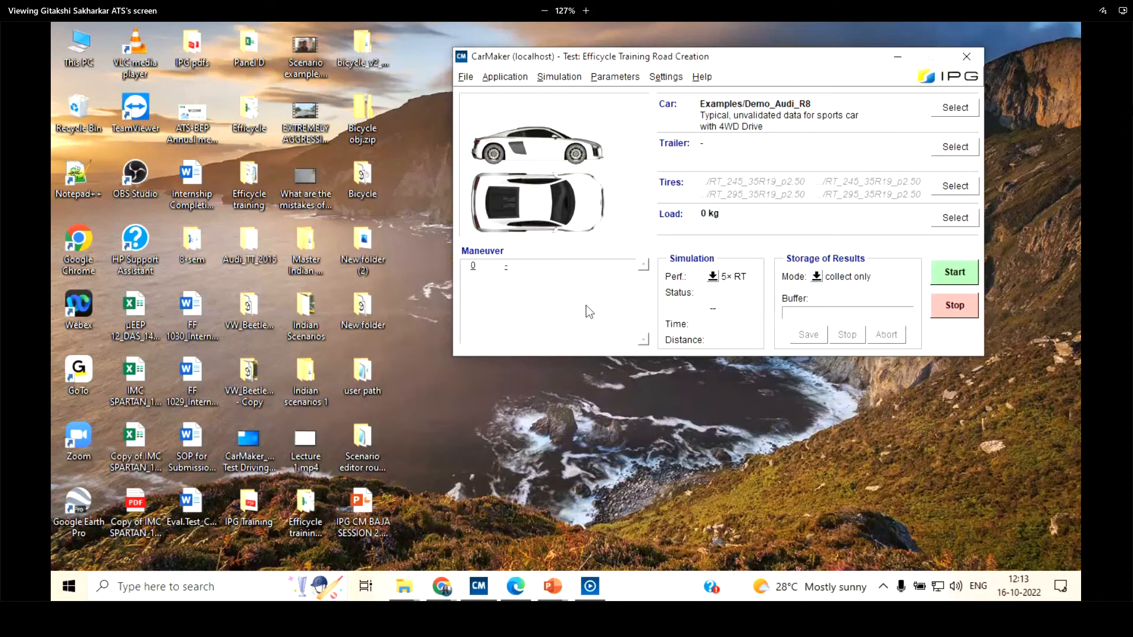
double_click(585, 305)
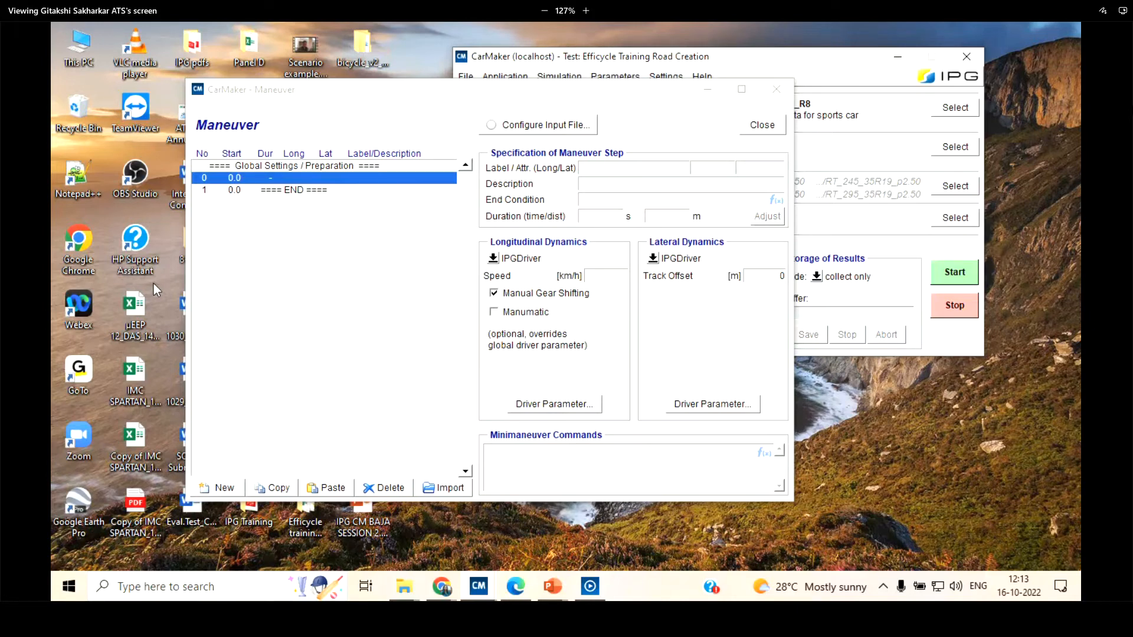
click(775, 130)
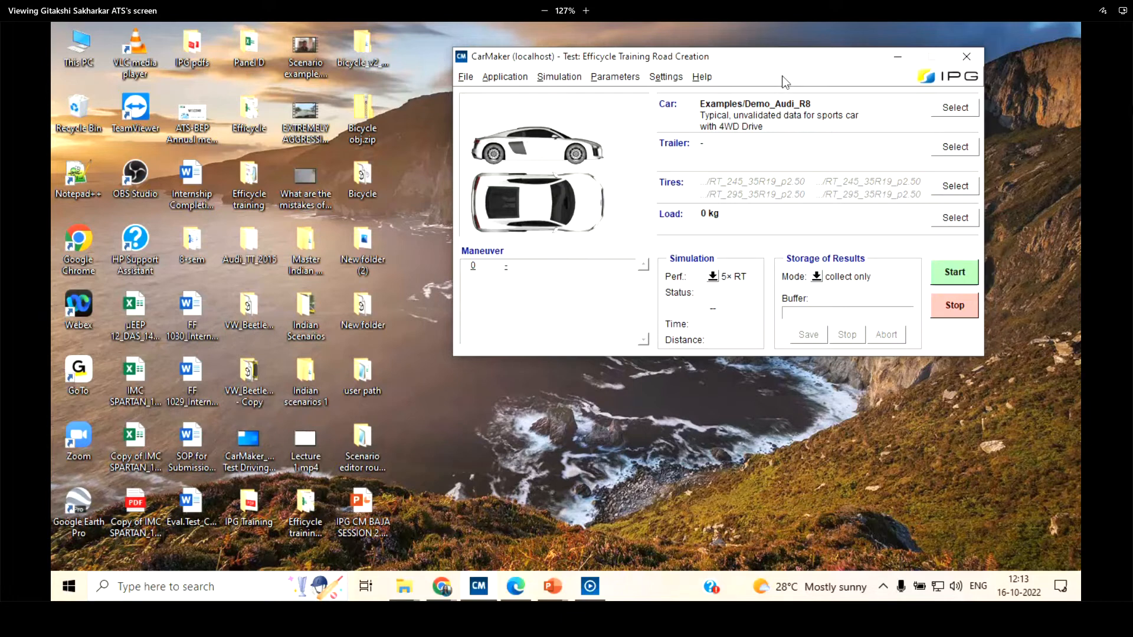
Save the test Efficycle Training Road Creation under its existing name and exit CarMaker
drag(779, 52, 752, 144)
click(916, 147)
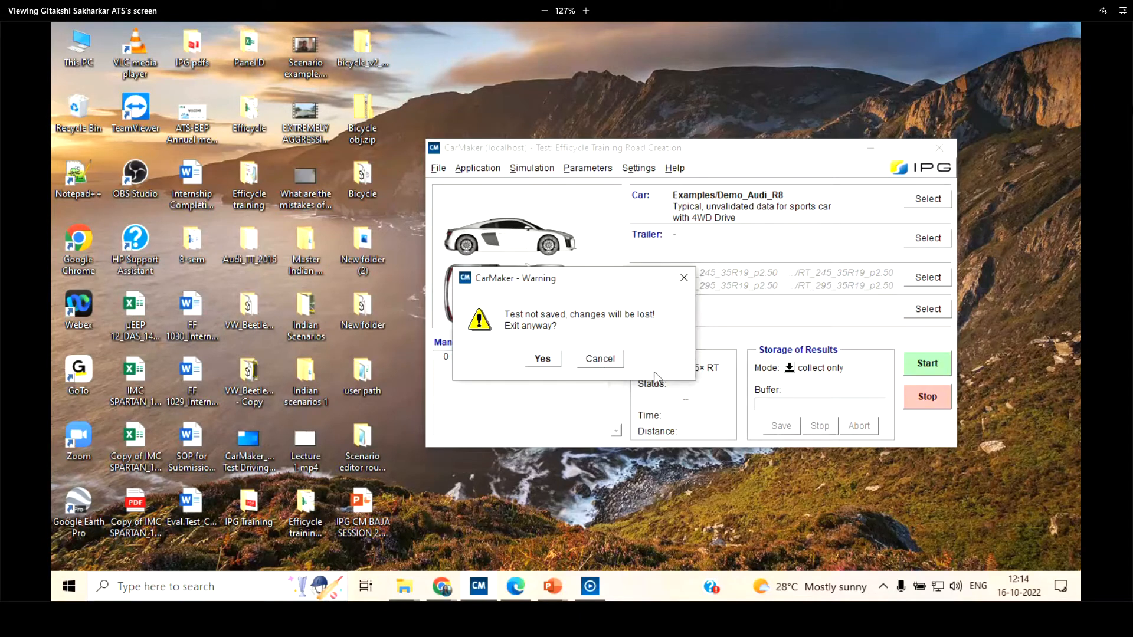
click(611, 364)
click(438, 168)
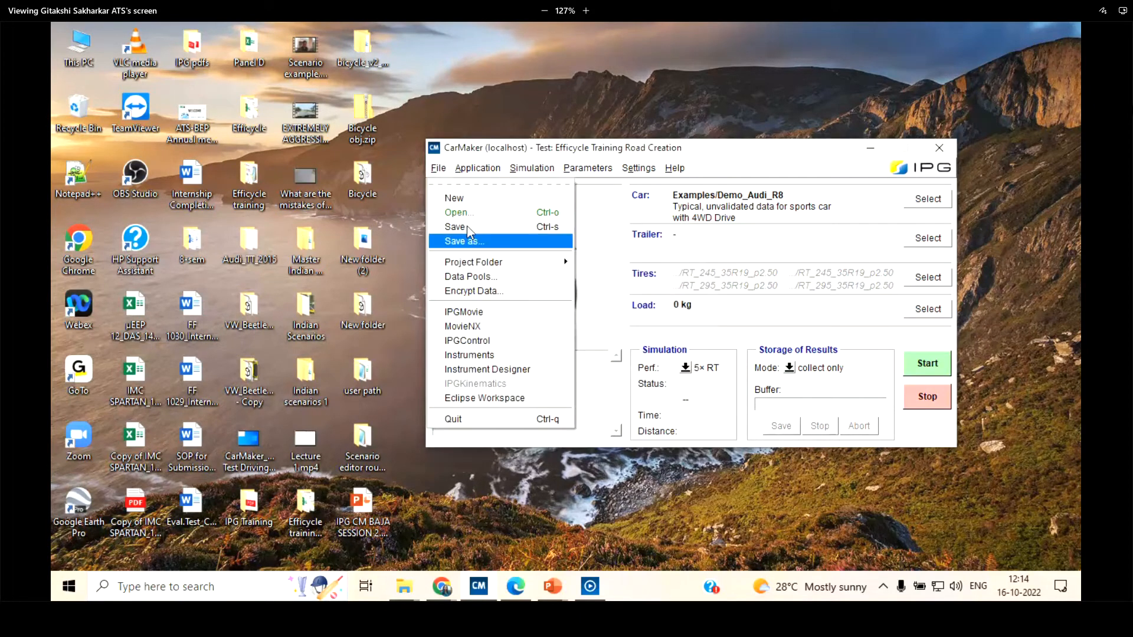
click(466, 225)
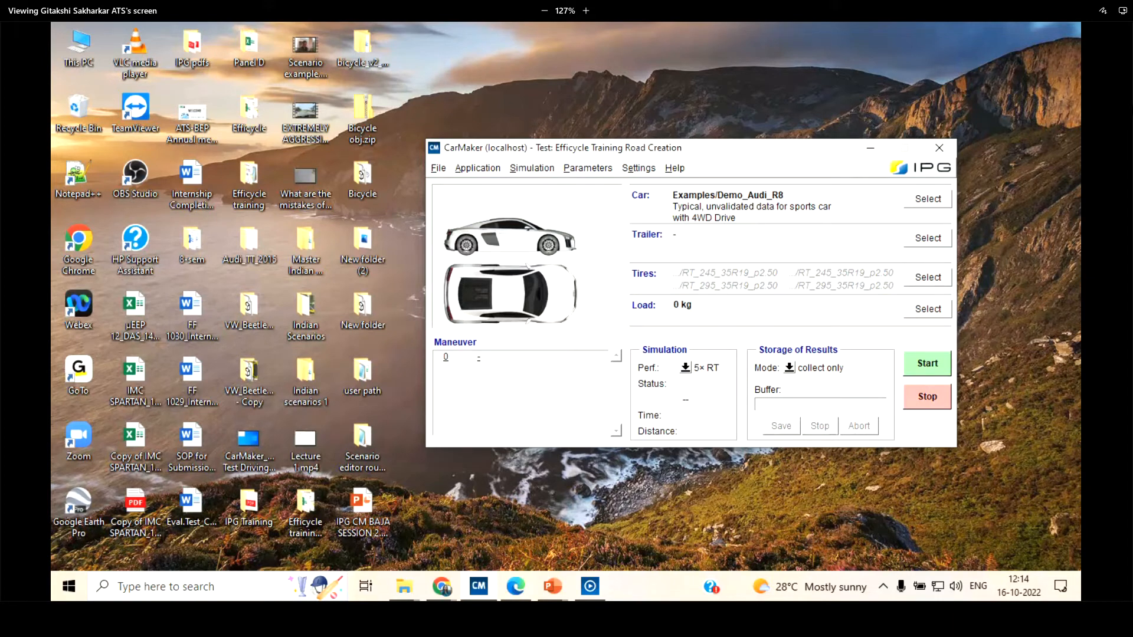
click(939, 147)
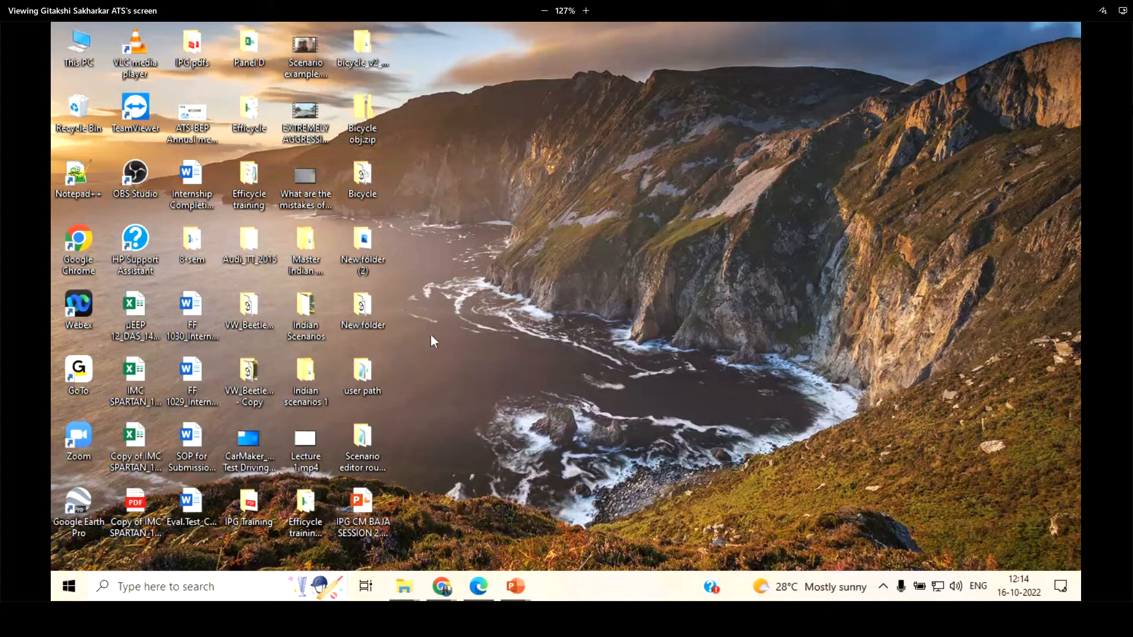
Start CarMaker and reselect the current project folder from the recent projects under C:/D/CM_Projects
key(super)
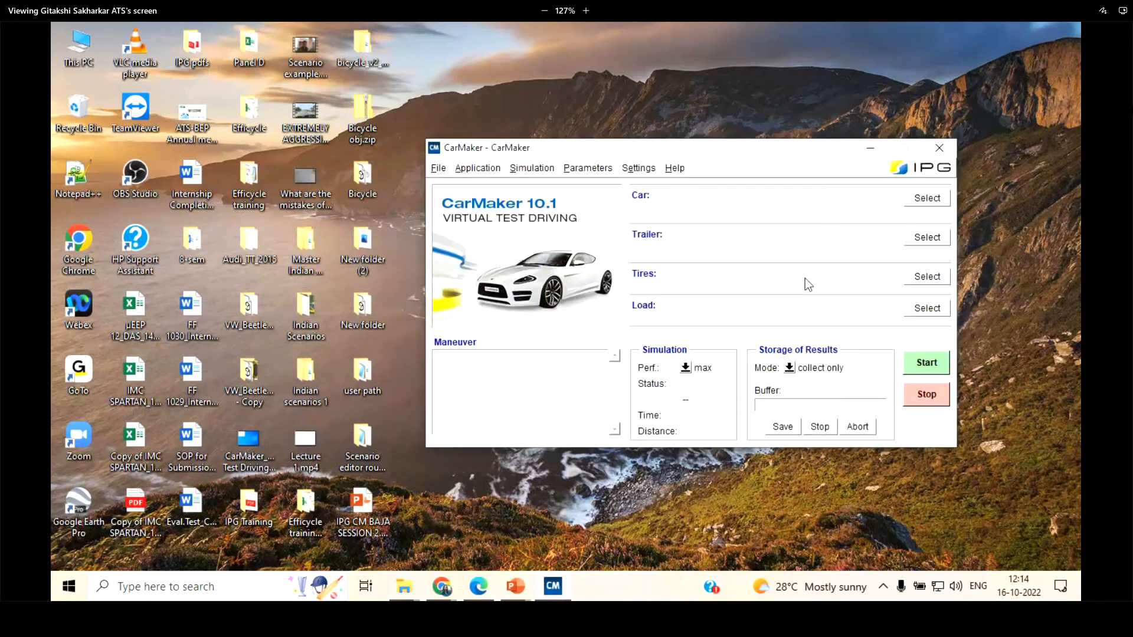
click(438, 168)
mouse_move(462, 261)
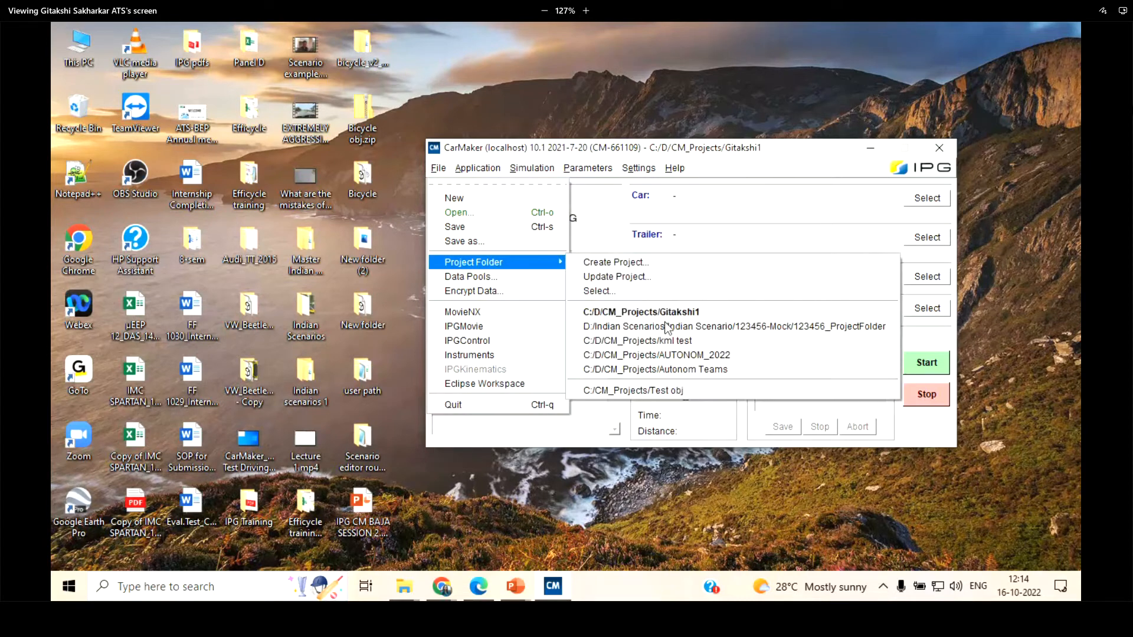
click(649, 312)
Look through the test runs stored in the current project and close the browser without loading any
click(439, 168)
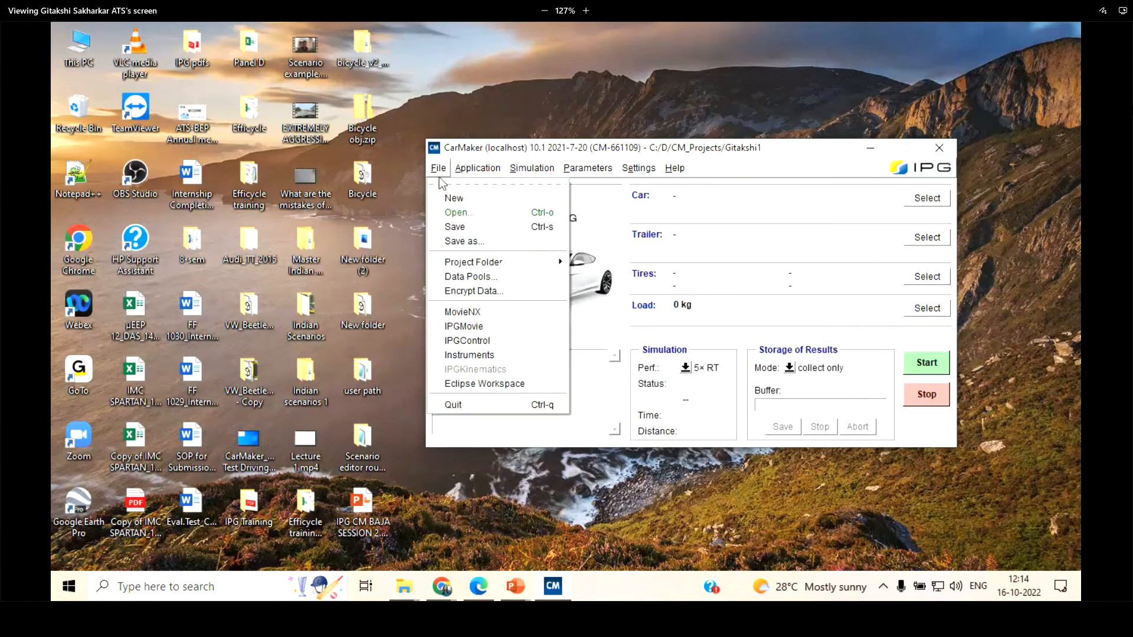
click(460, 216)
scroll(460, 310, down, 2)
scroll(472, 325, up, 2)
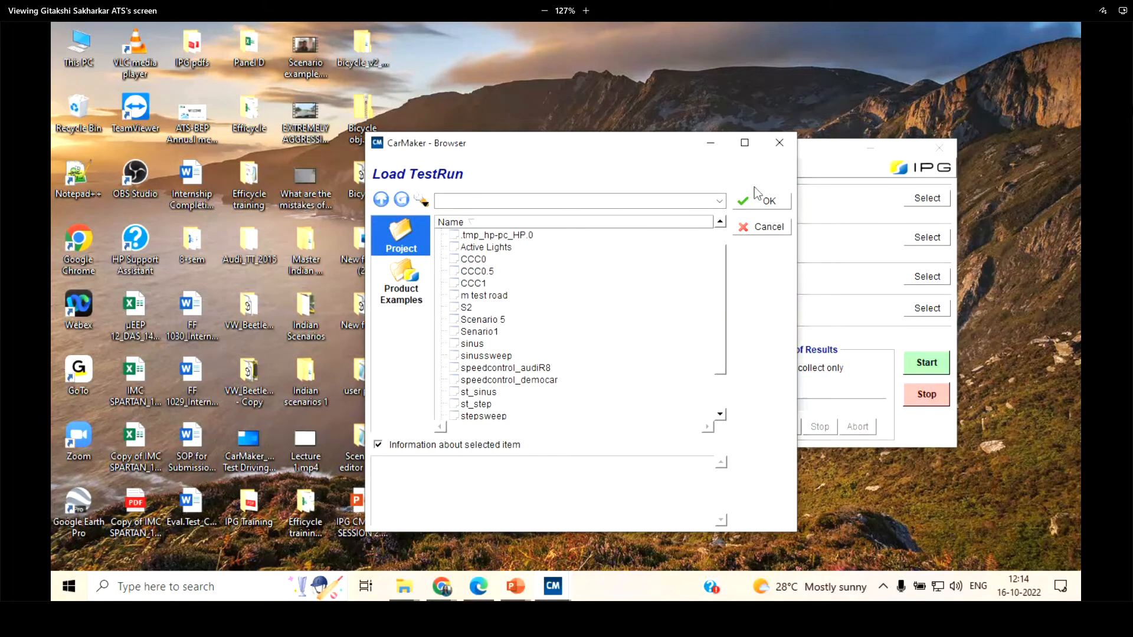
click(767, 227)
click(446, 170)
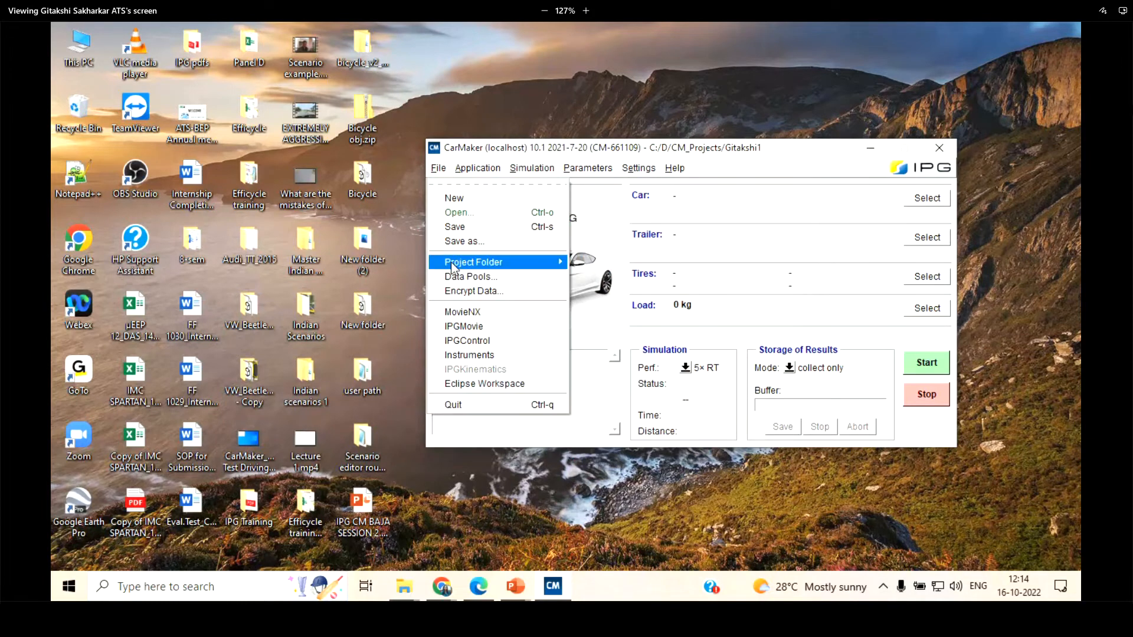
mouse_move(450, 262)
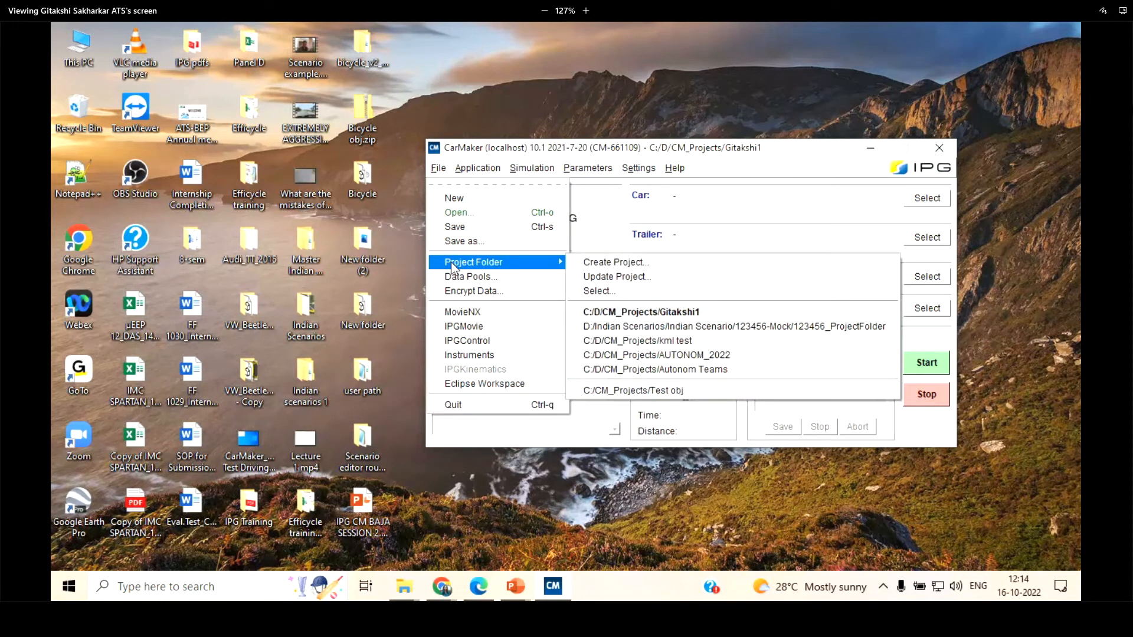
click(458, 215)
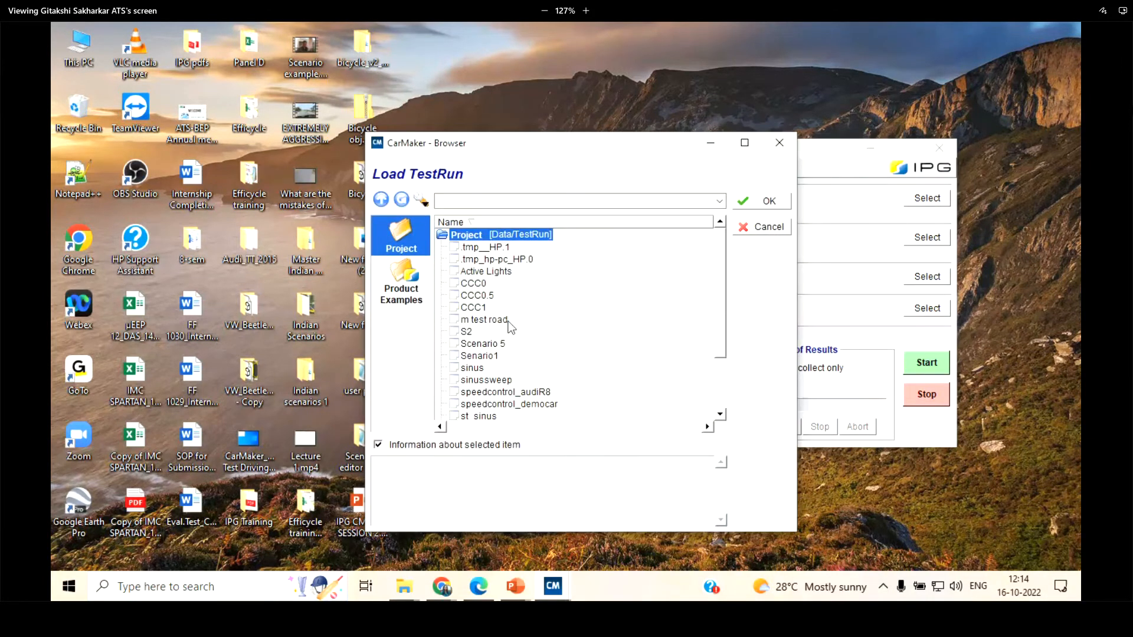
click(767, 229)
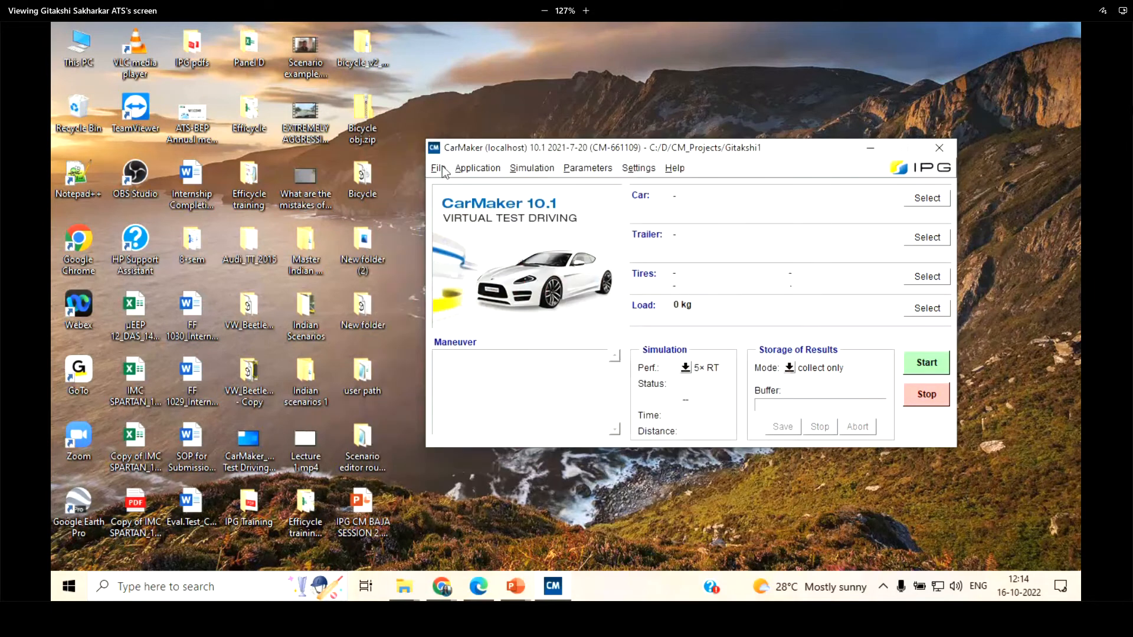
Switch the project folder to the presenter's other project in C:/D/CM_Projects, the same-named one without the number
click(438, 168)
mouse_move(472, 262)
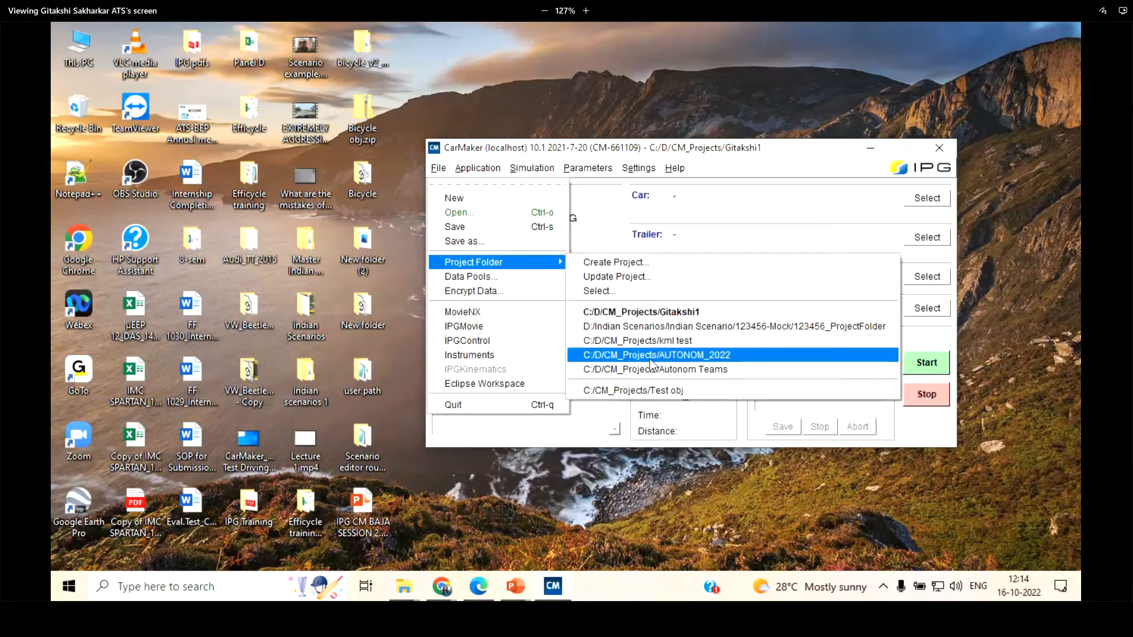
click(630, 290)
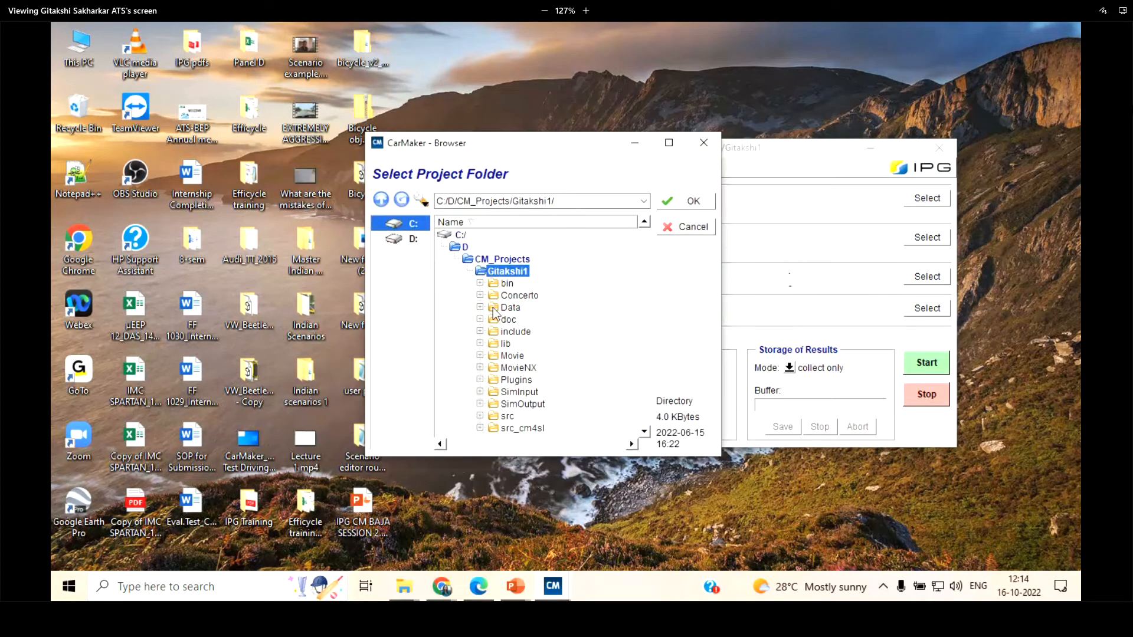
click(495, 260)
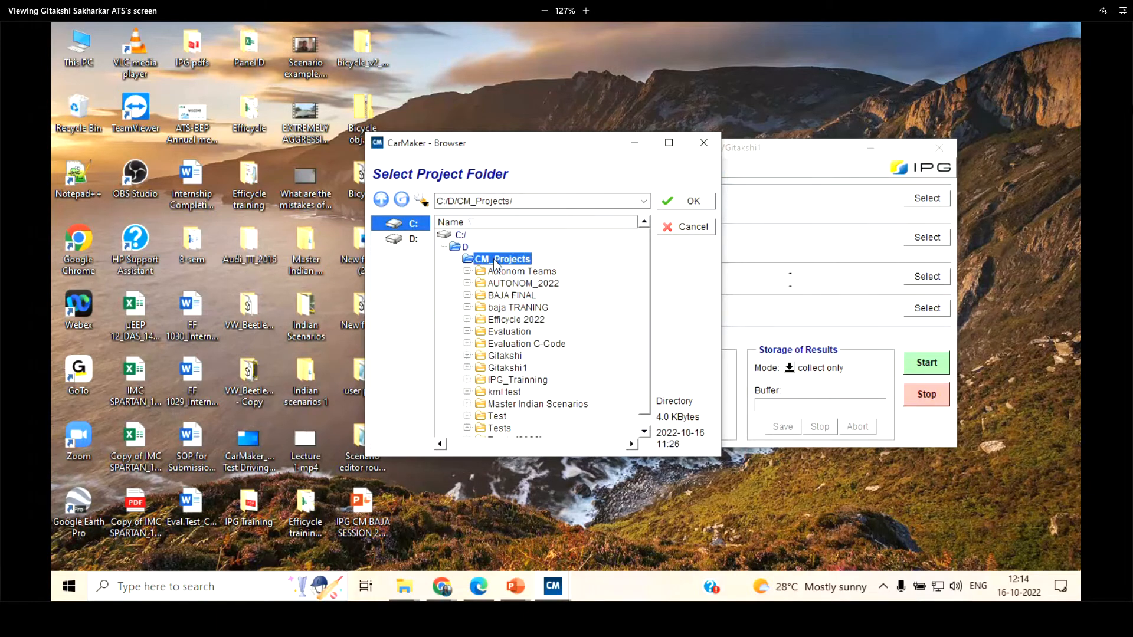
click(503, 356)
click(681, 200)
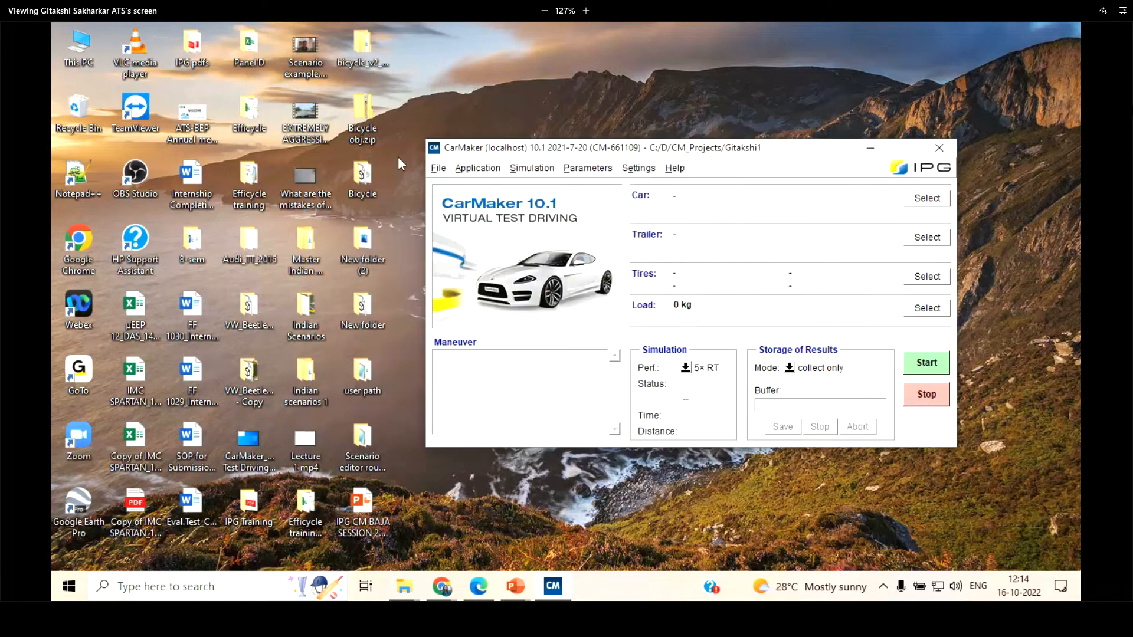
Load the test run Brakingdist from the project
click(439, 168)
click(463, 213)
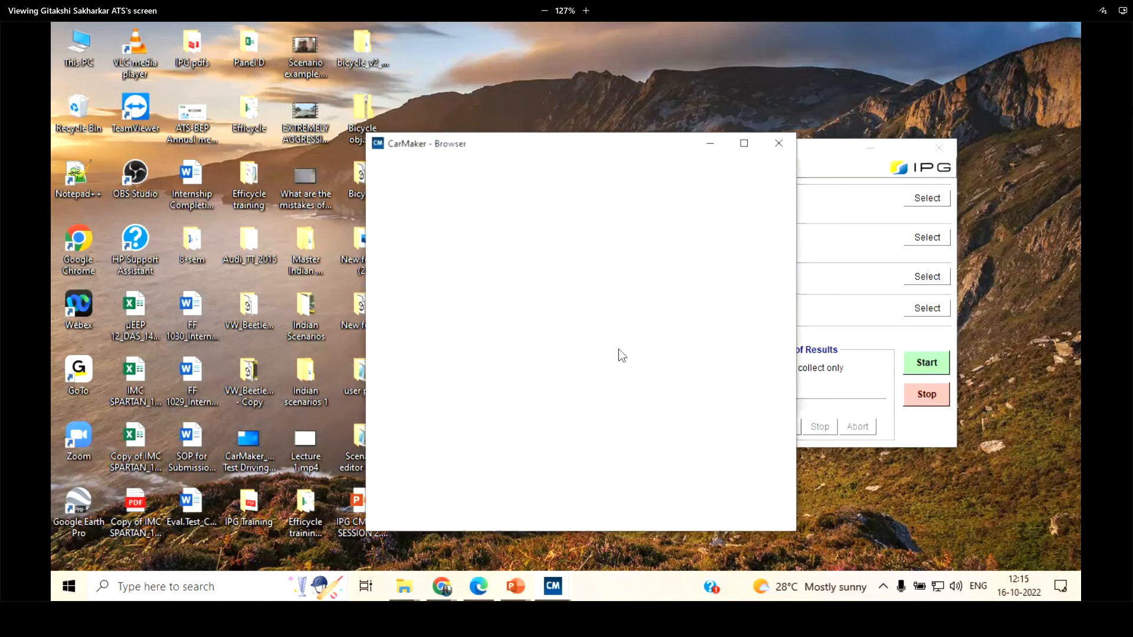
click(482, 308)
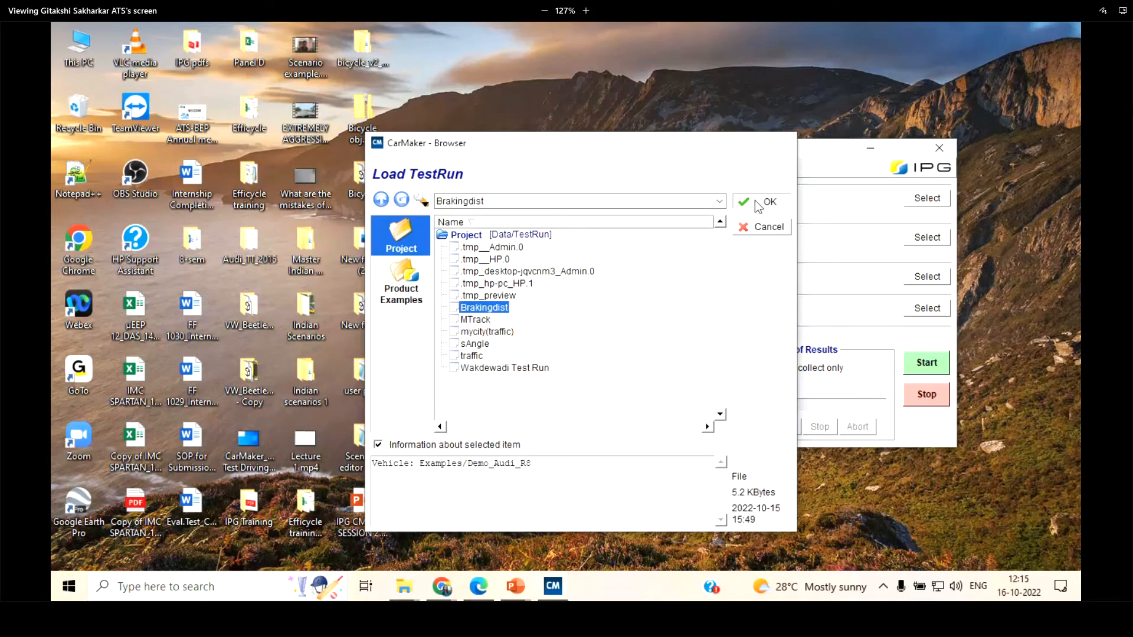
click(756, 201)
View the maneuver's acceleration step, braking step and global settings, and close the maneuver window
double_click(556, 386)
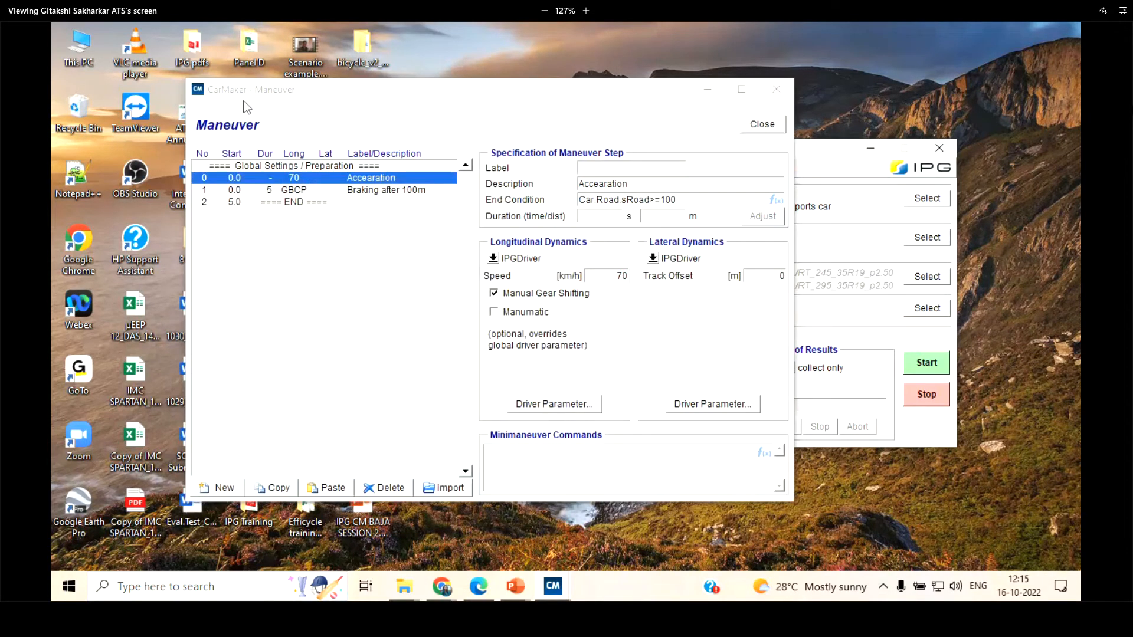
drag(412, 94, 386, 86)
click(317, 157)
click(321, 170)
click(322, 181)
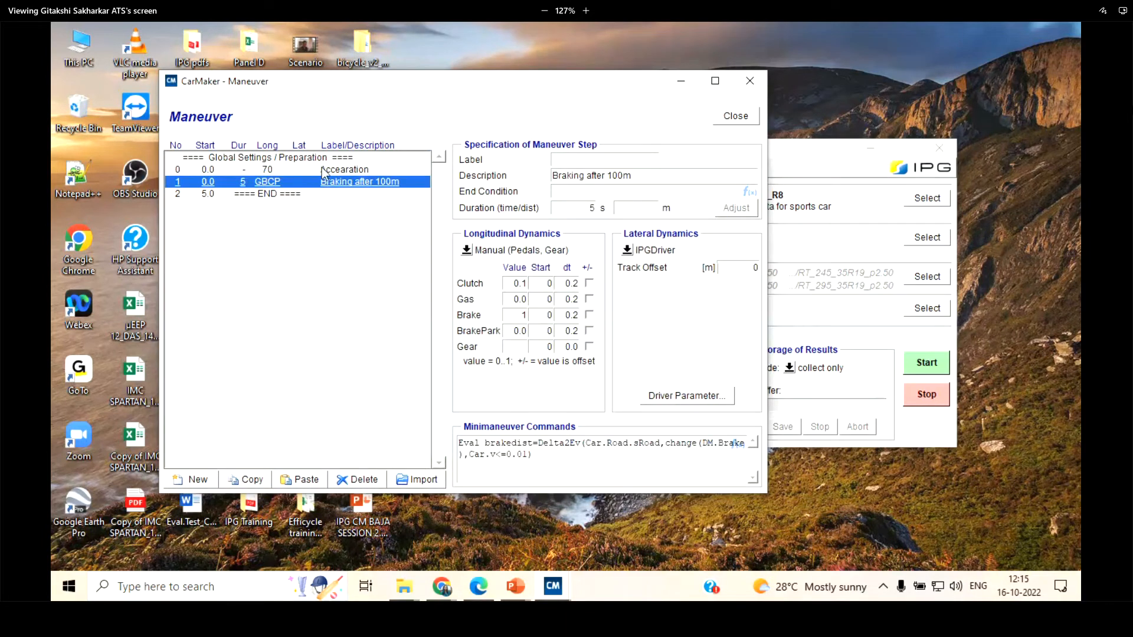
click(325, 158)
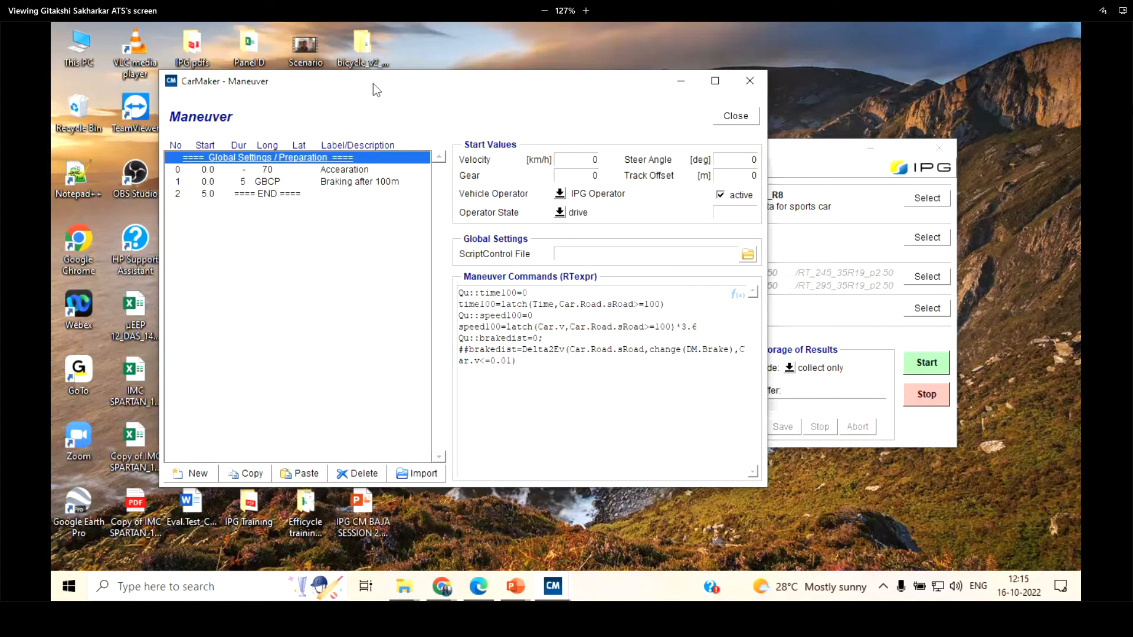
drag(373, 83, 301, 132)
click(664, 166)
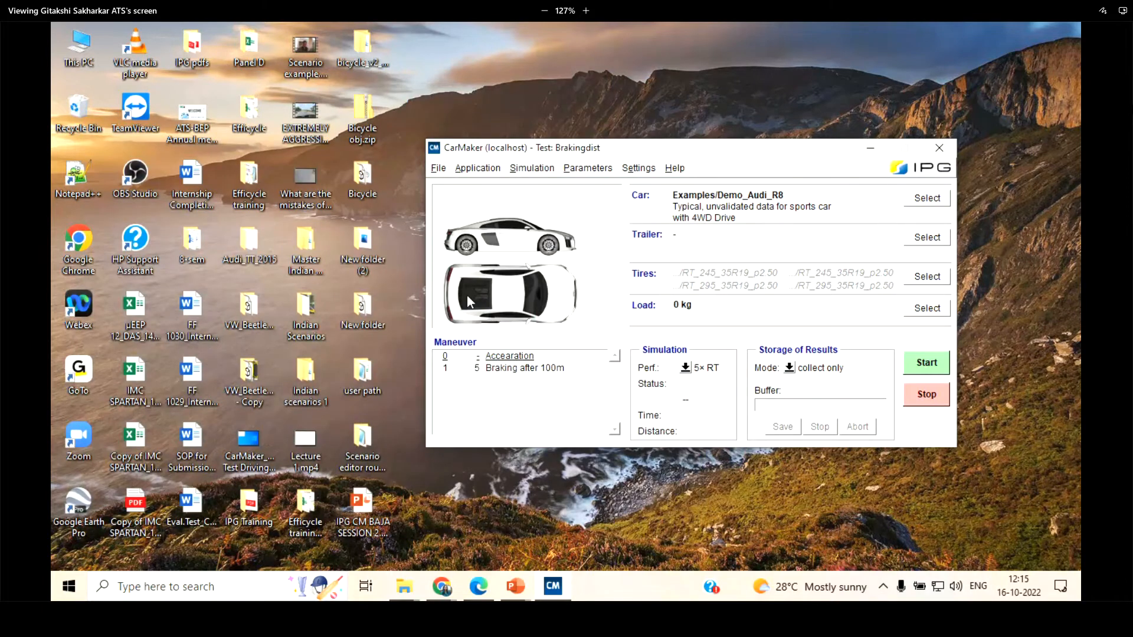
Reopen the maneuver settings and compare the global settings with the braking and acceleration steps
double_click(496, 391)
click(260, 206)
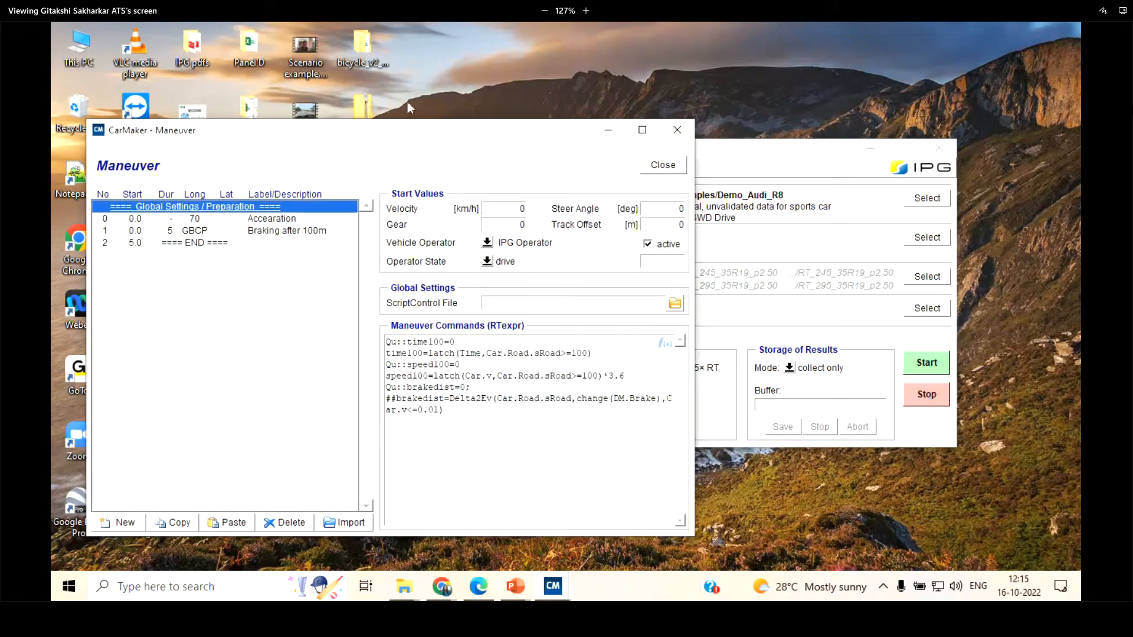
drag(424, 132, 476, 117)
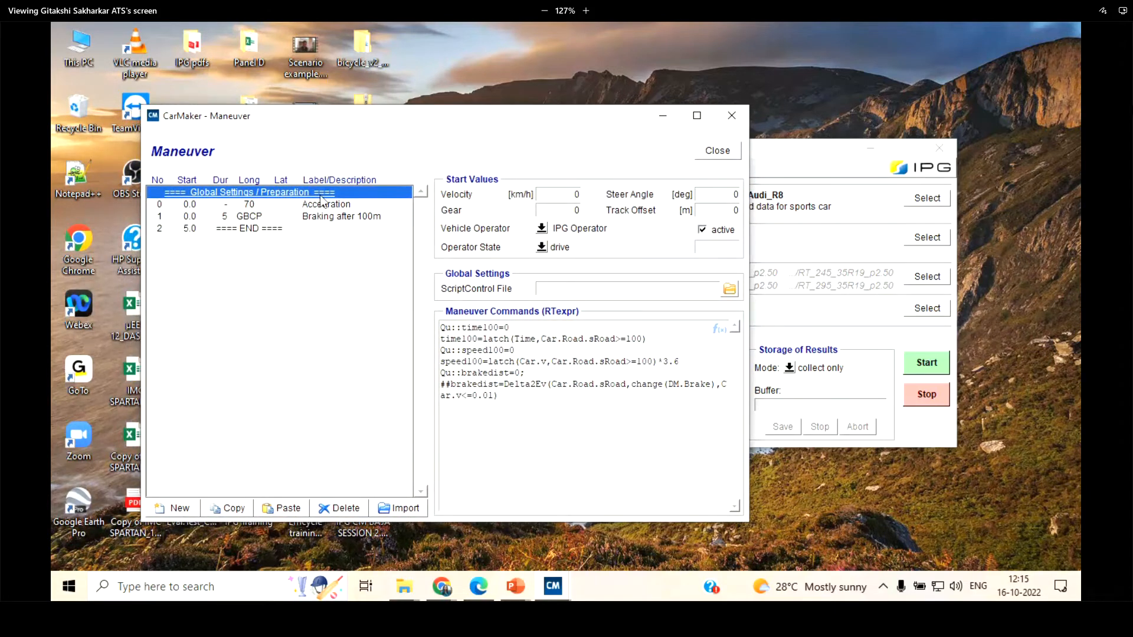
click(324, 216)
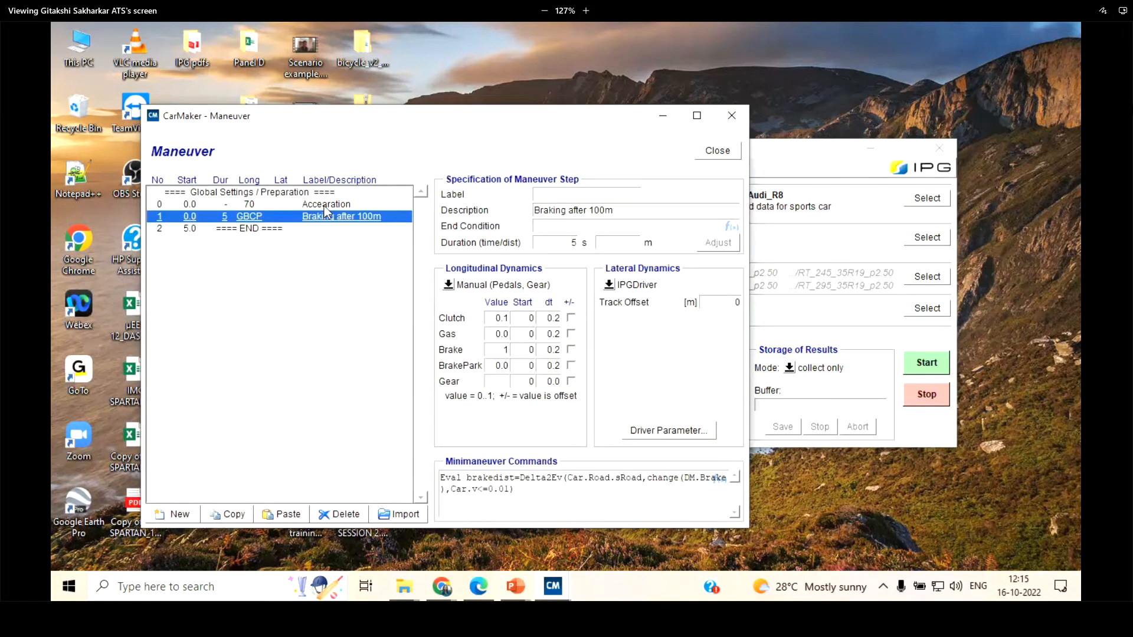
click(324, 207)
Try a new maneuver step at the end of the list with a duration of 20 s and 200 m, and delete it again
click(292, 230)
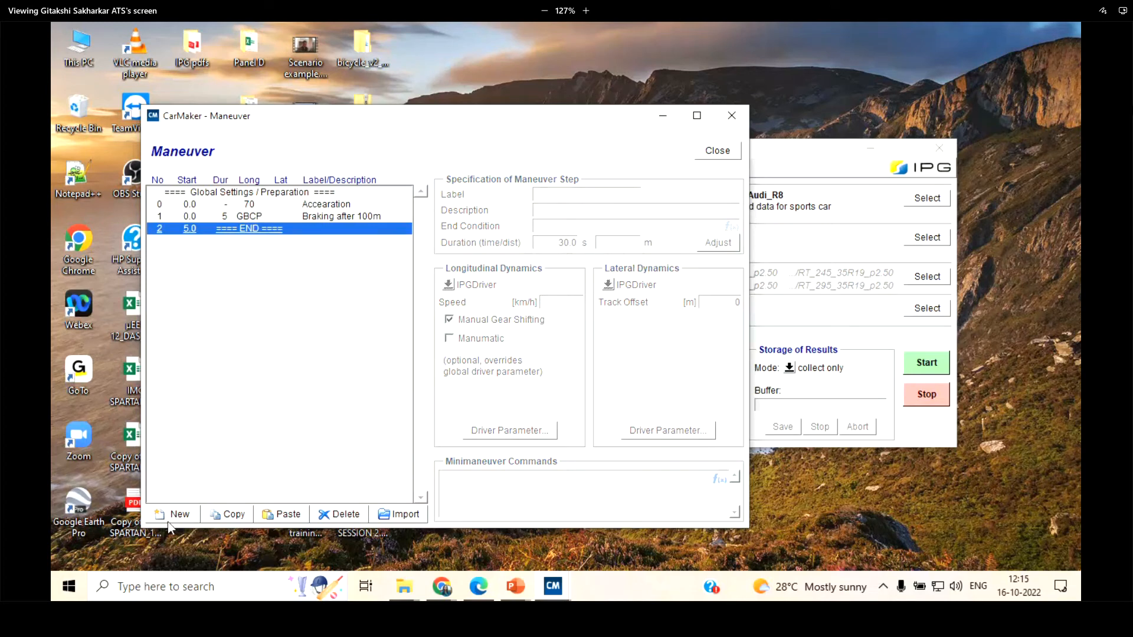
click(174, 515)
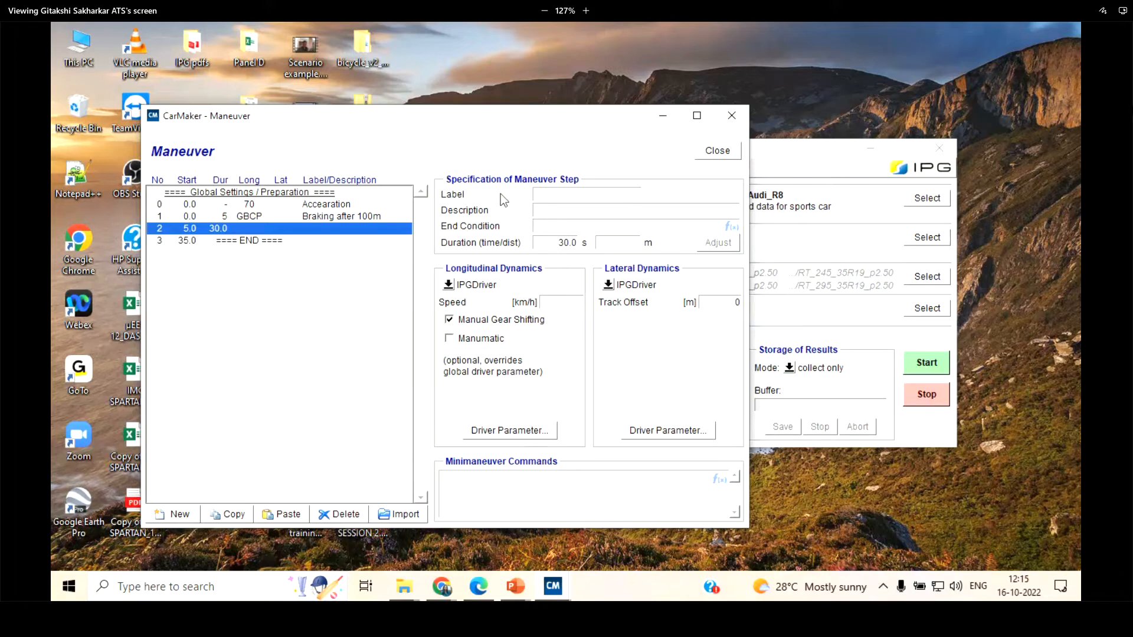
double_click(568, 243)
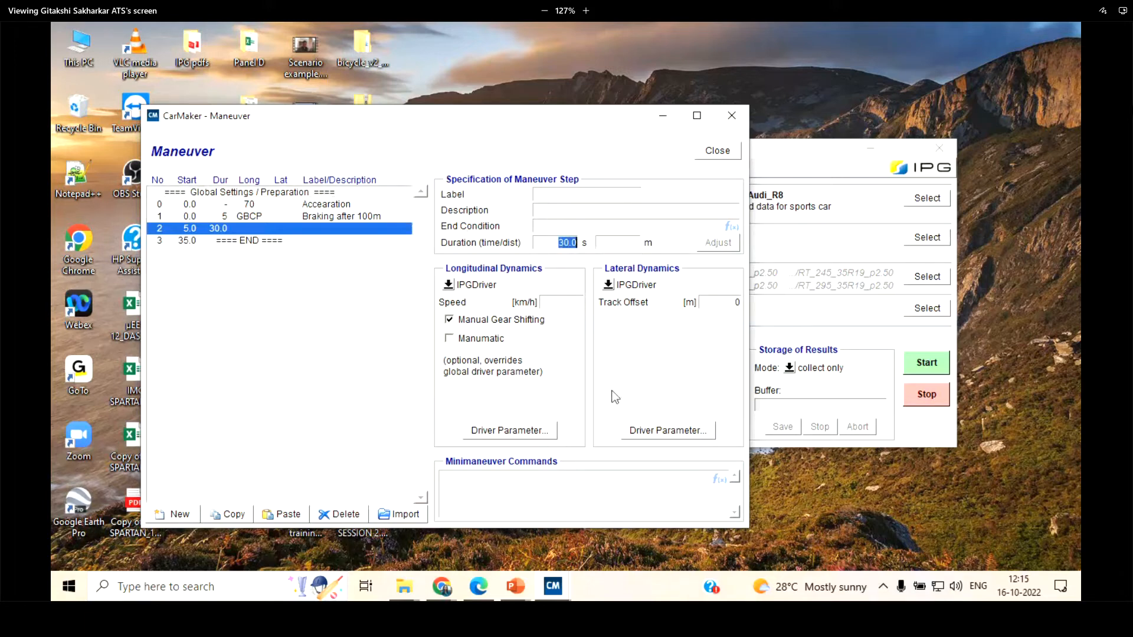
text(20)
click(641, 243)
text(200)
drag(576, 241, 531, 237)
click(300, 229)
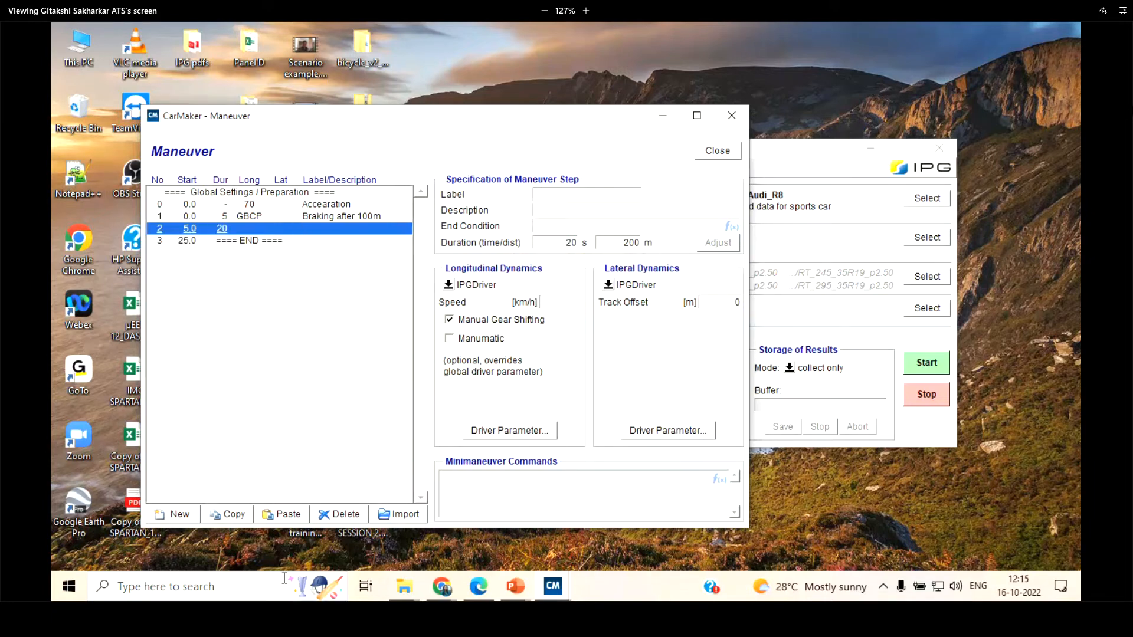
click(337, 514)
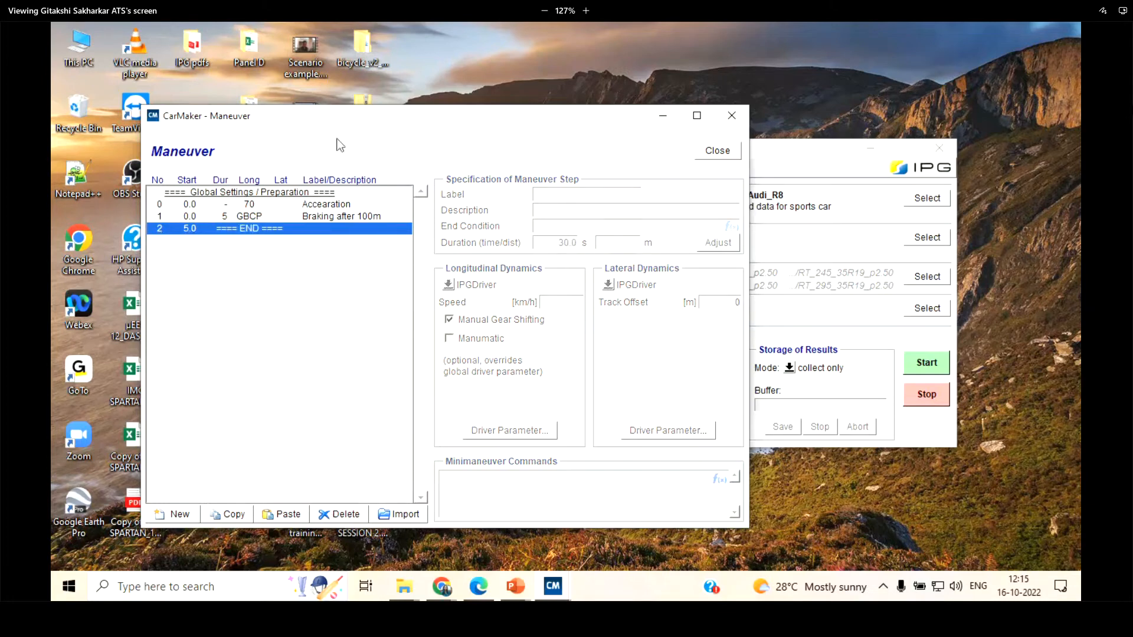
Examine the maneuver's global settings beside the main window's maneuver list and compare them with the acceleration step
click(328, 193)
drag(468, 116, 408, 96)
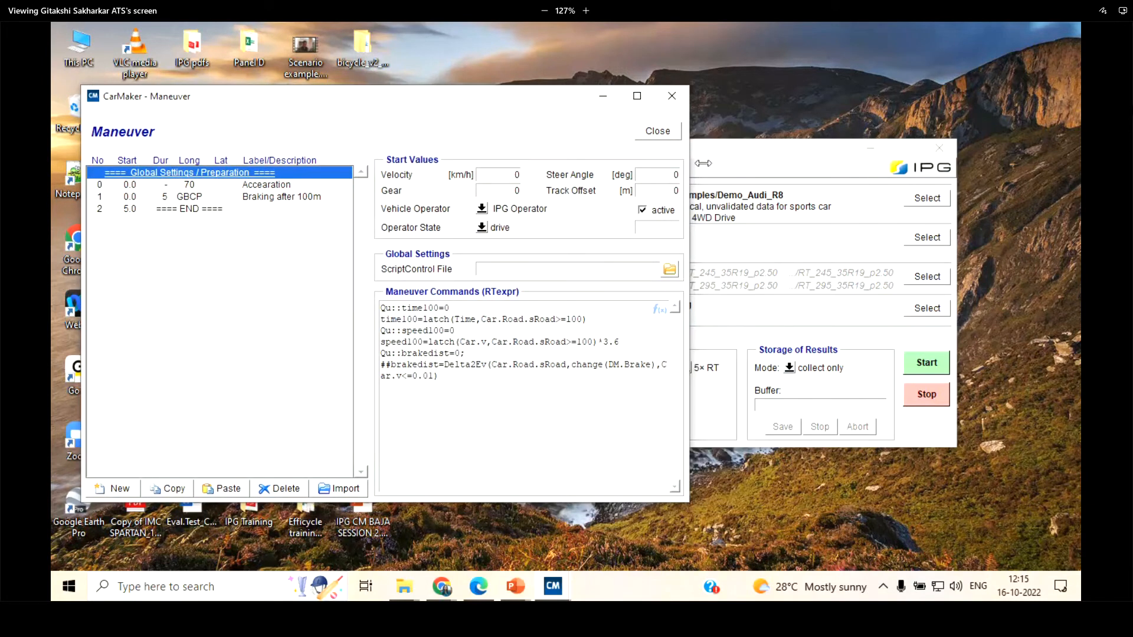
click(789, 164)
drag(790, 164, 786, 170)
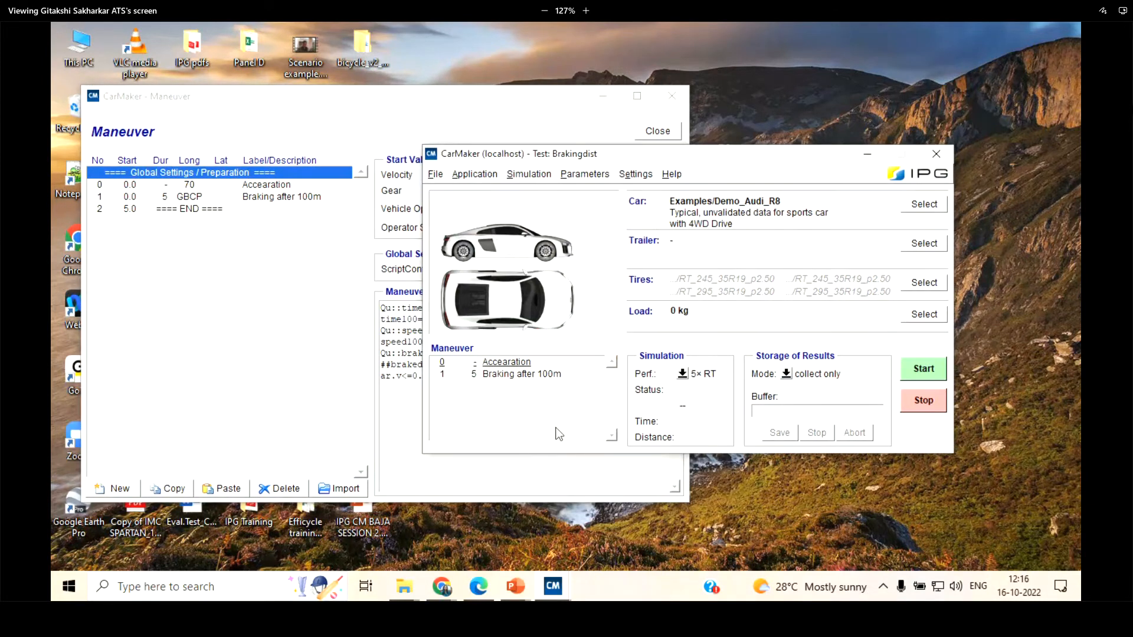
click(129, 301)
click(241, 175)
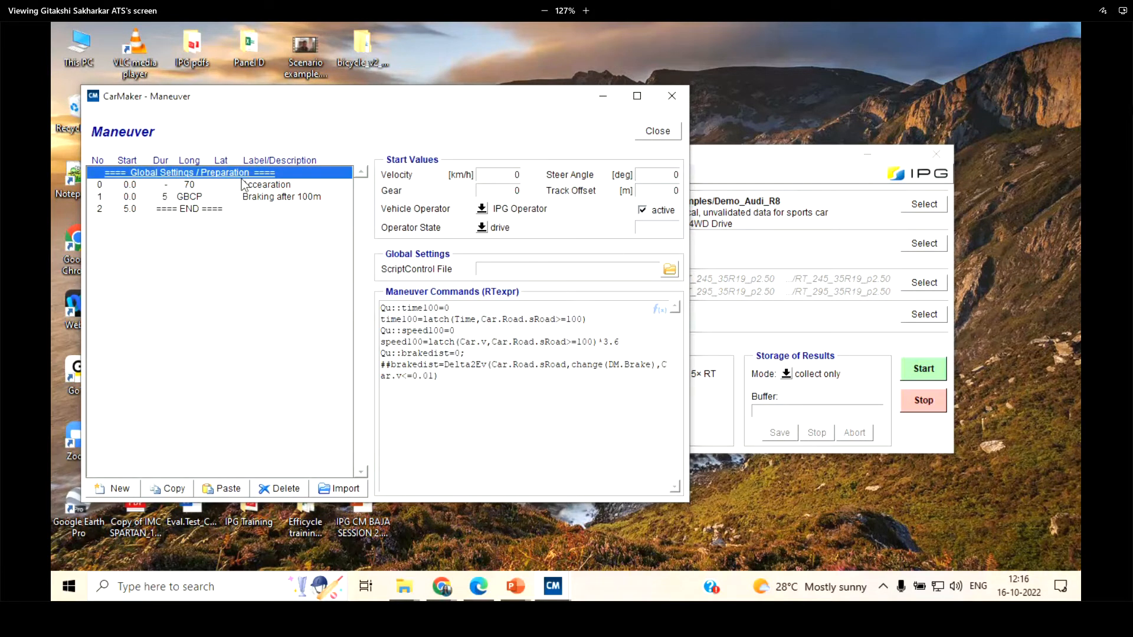
click(244, 186)
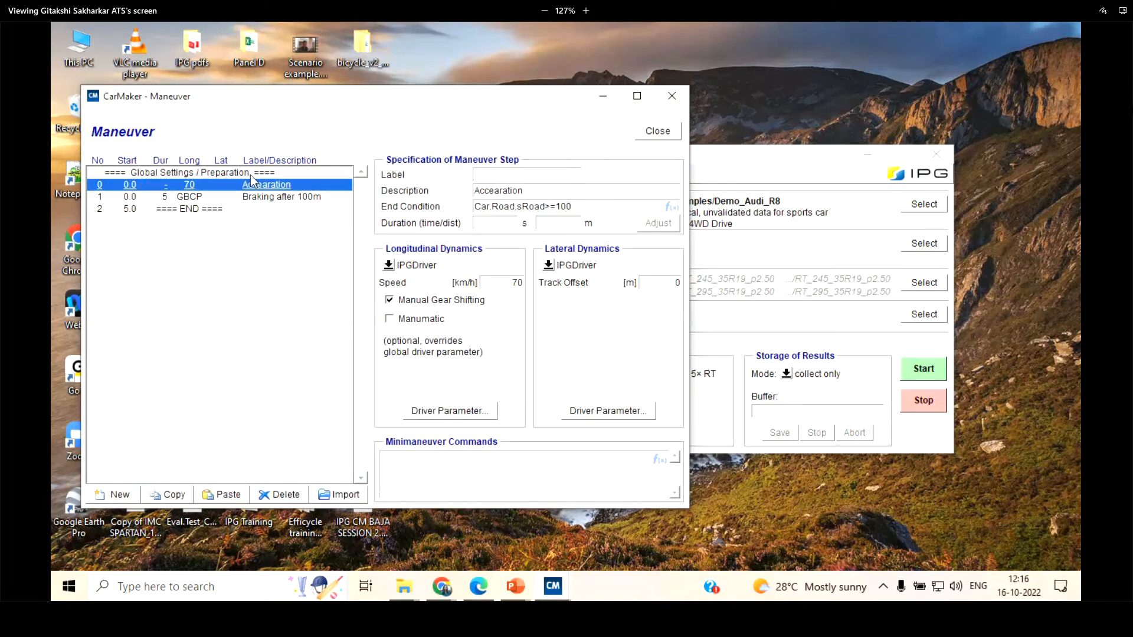
click(252, 176)
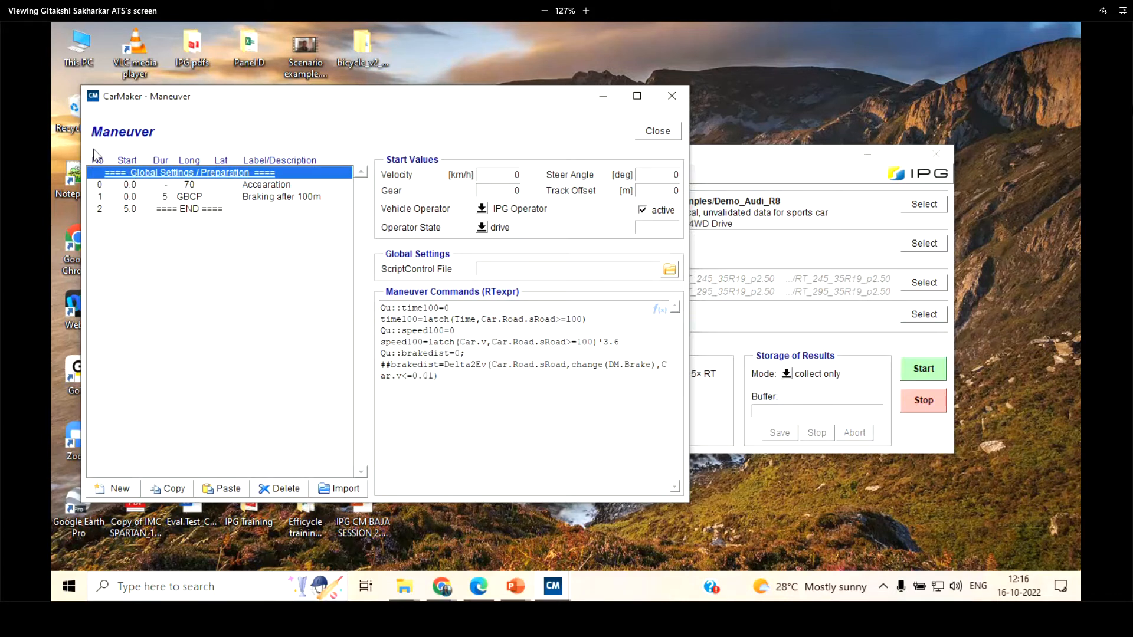
Examine the start values for velocity and gear and the realtime expressions in the global maneuver commands
double_click(516, 175)
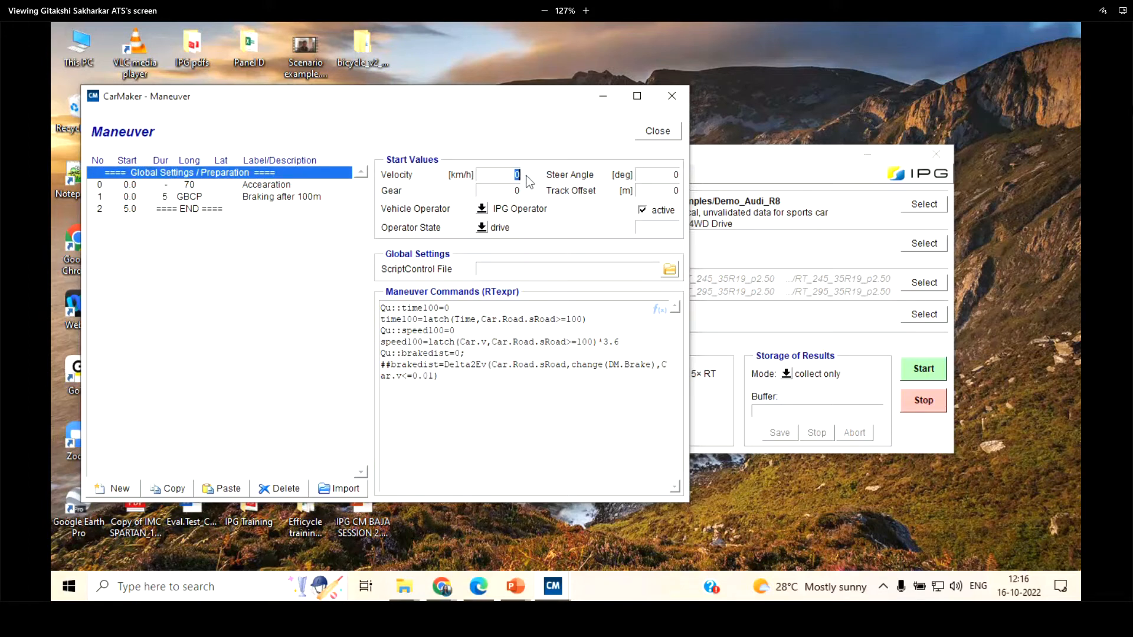
double_click(517, 190)
click(517, 174)
click(439, 376)
View the Realtime Expressions chapter of UsersGuide.pdf in the browser and, back in CarMaker, display the list of help documents
click(479, 587)
click(70, 95)
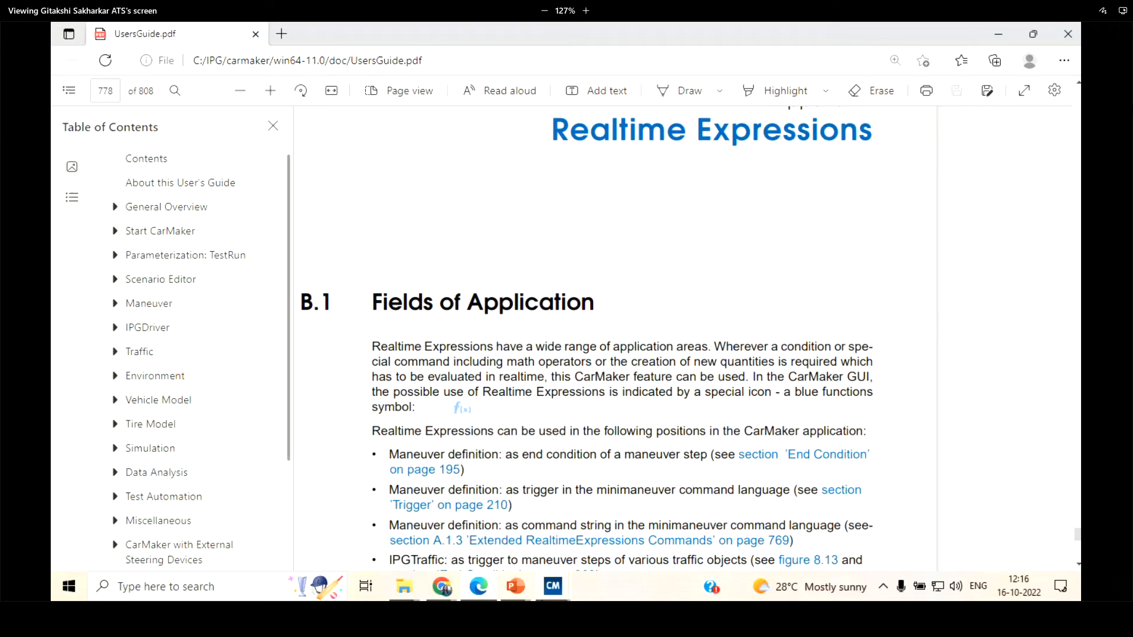
click(548, 590)
click(466, 529)
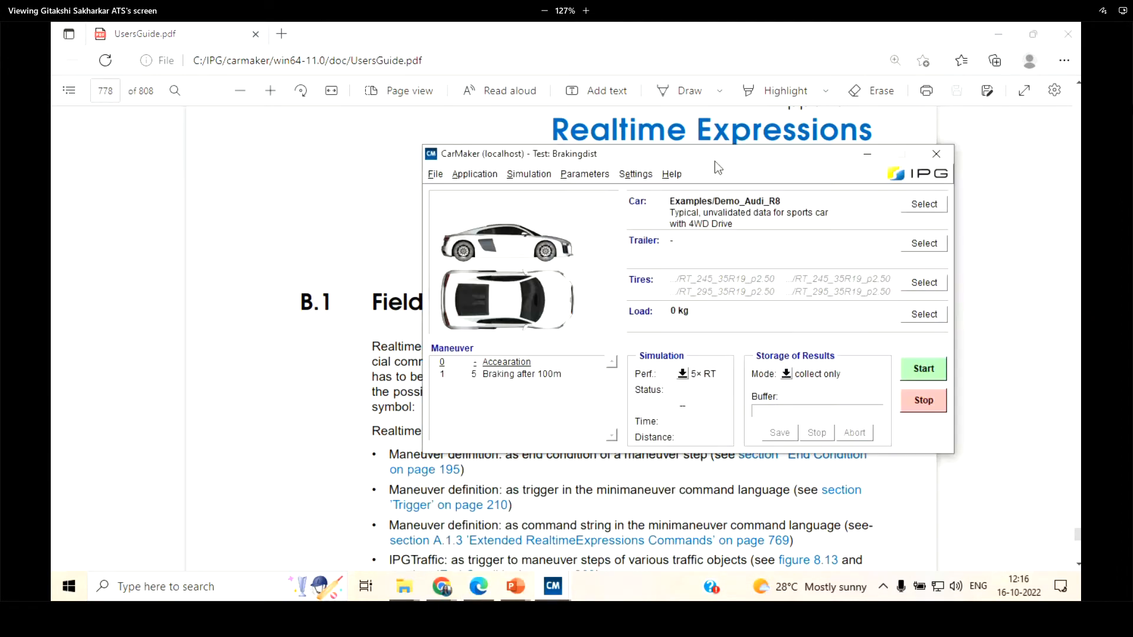
click(672, 173)
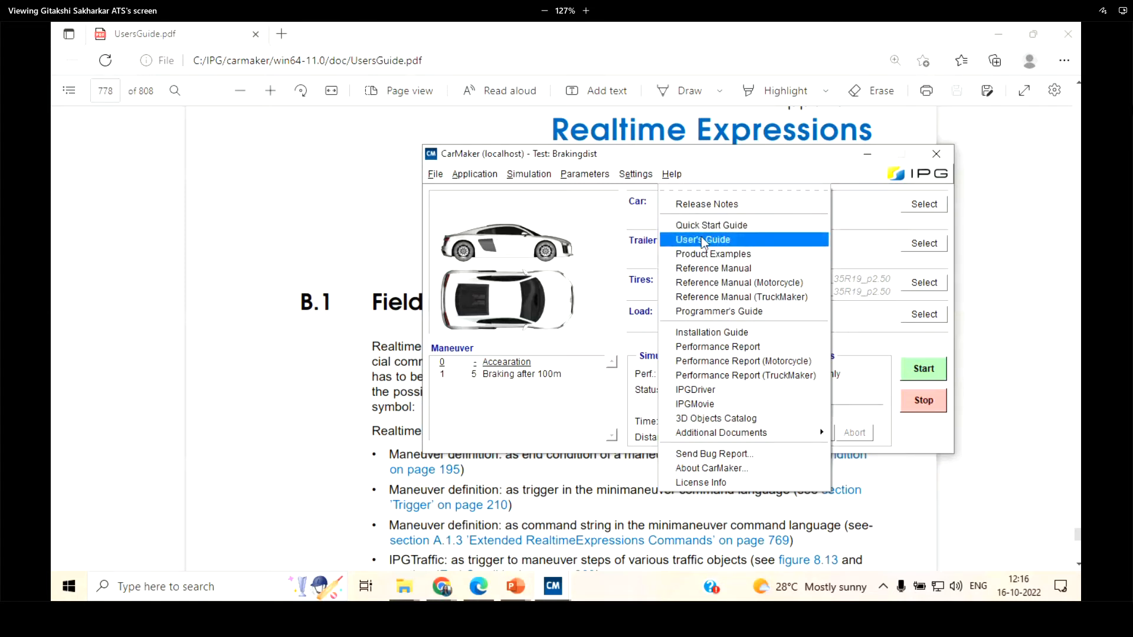
Minimize the CarMaker main window and go to the Realtime Expressions chapter through the table of contents of UsersGuide.pdf
click(865, 158)
click(69, 90)
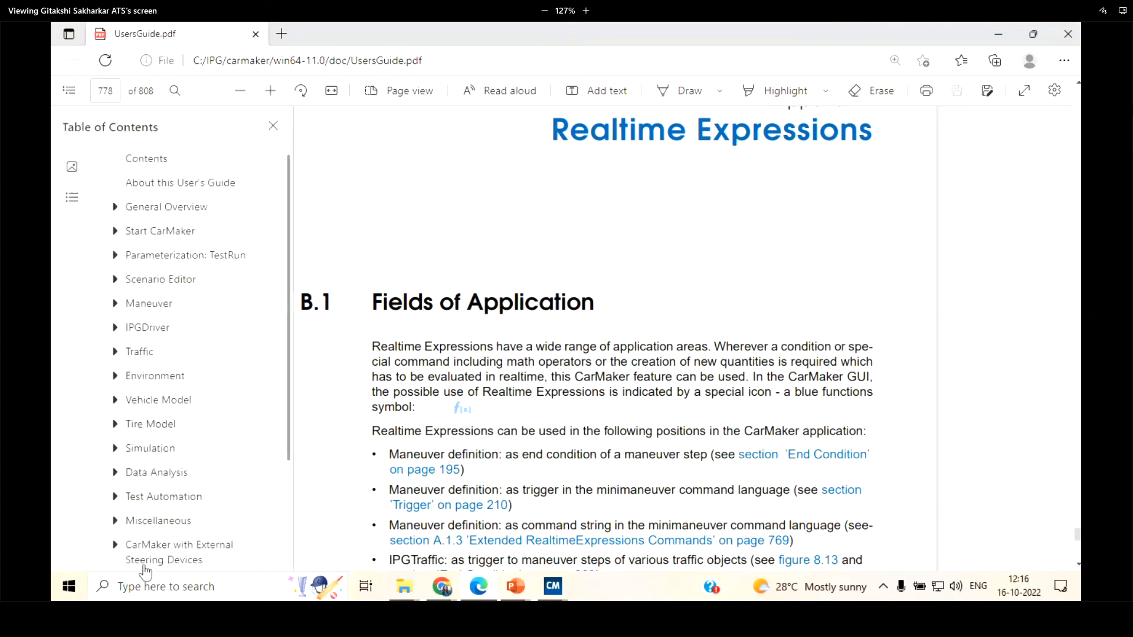
scroll(145, 566, down, 3)
scroll(149, 461, up, 1)
scroll(144, 468, down, 1)
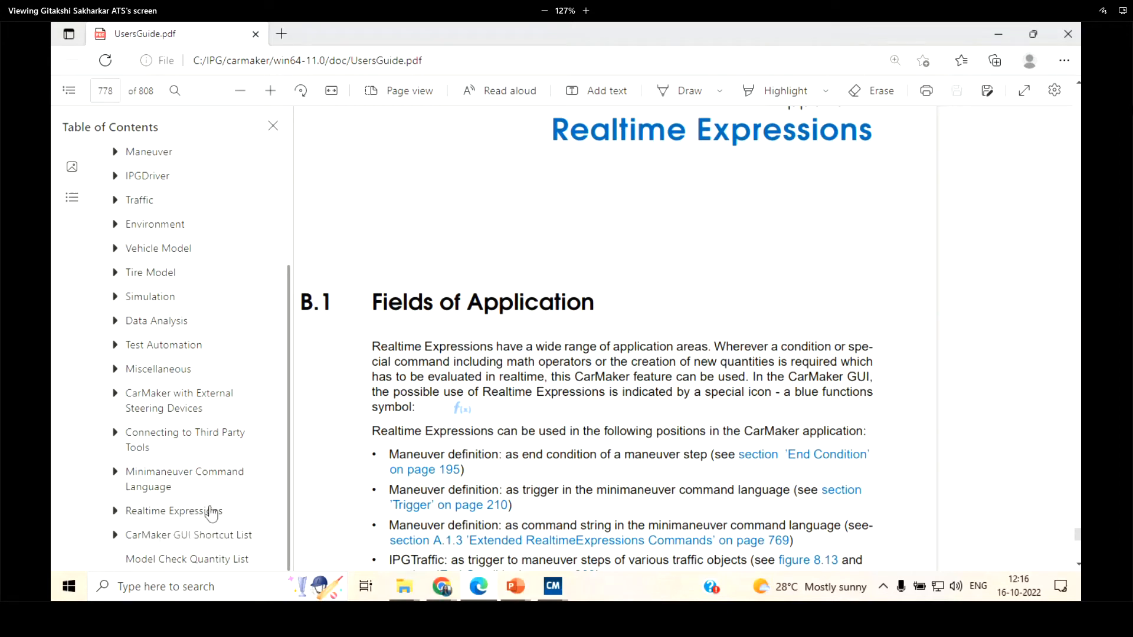
click(210, 511)
Look through the execution order, arithmetic operators and built-in functions of the Realtime Expressions chapter, up to the distance measure figures and back
scroll(712, 281, down, 10)
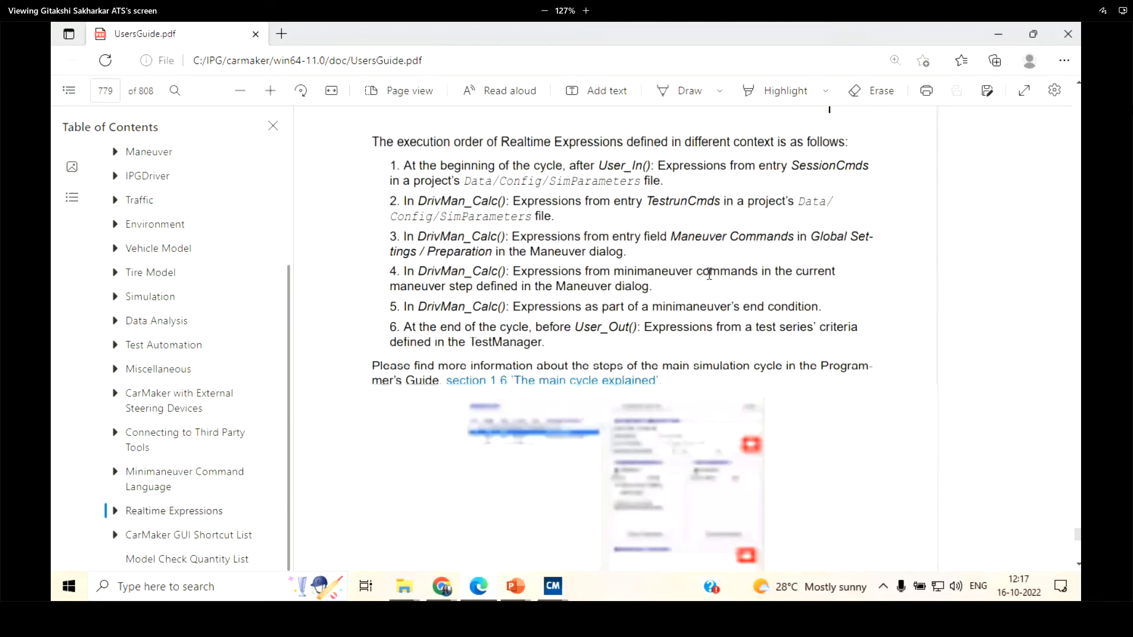
scroll(706, 273, down, 5)
scroll(374, 247, up, 4)
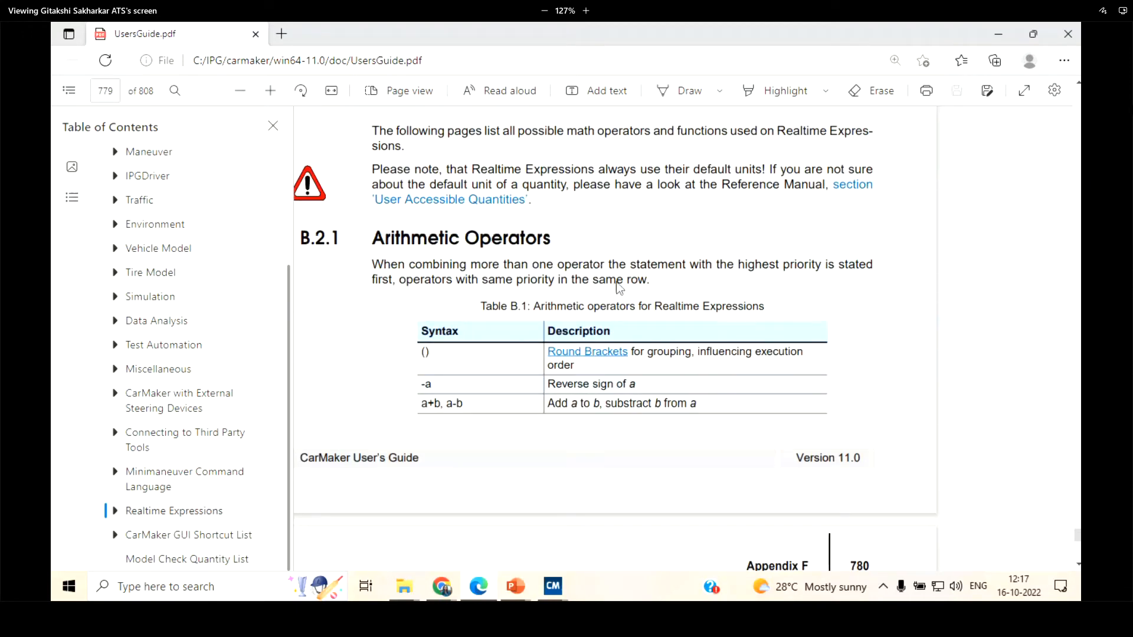
scroll(620, 288, down, 4)
scroll(558, 297, down, 5)
scroll(472, 235, up, 4)
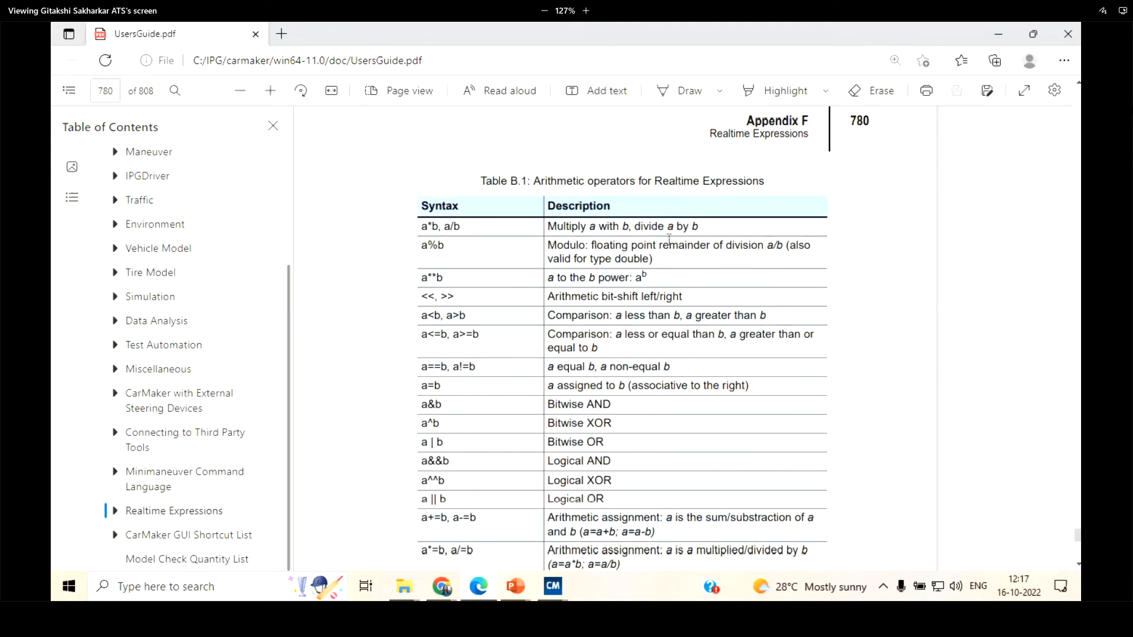
scroll(669, 372, down, 4)
scroll(614, 367, down, 5)
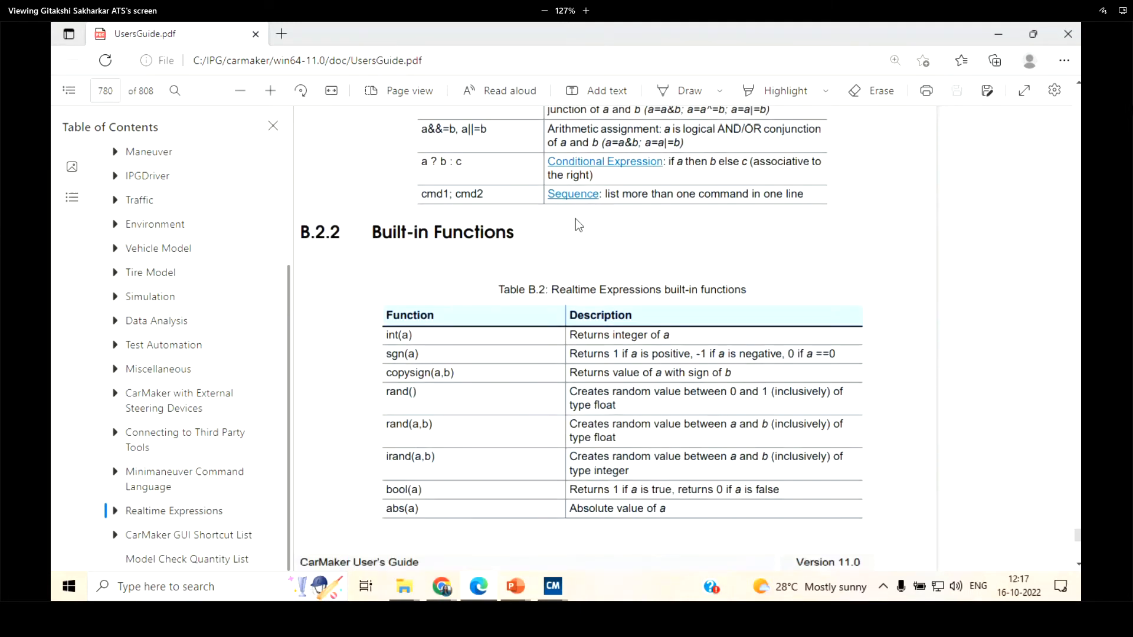
scroll(541, 413, down, 9)
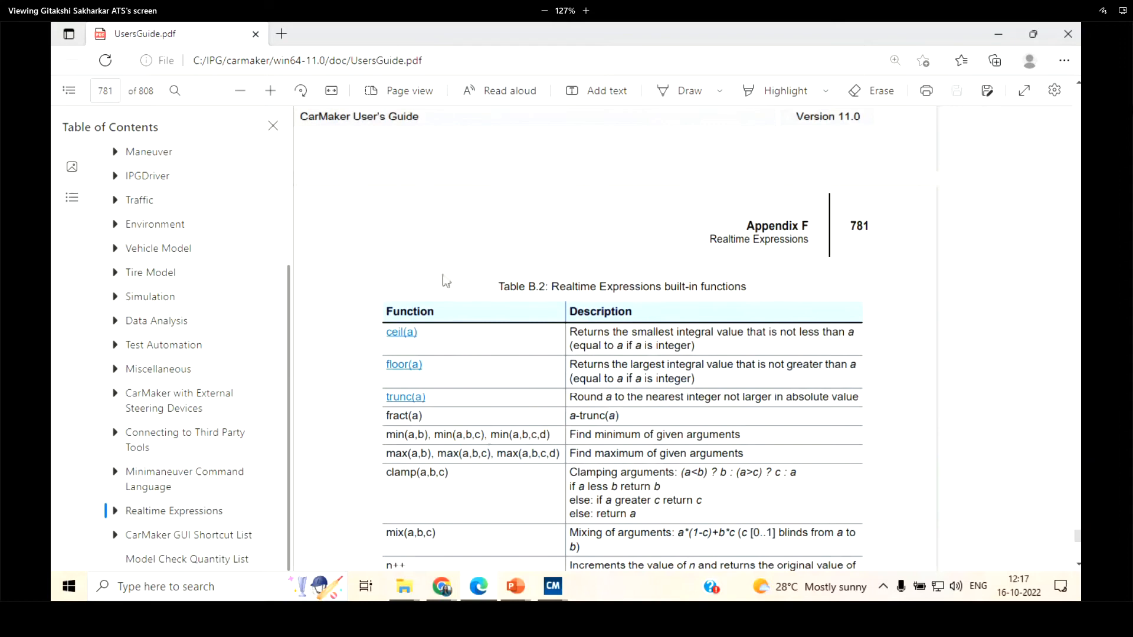
scroll(446, 261, down, 20)
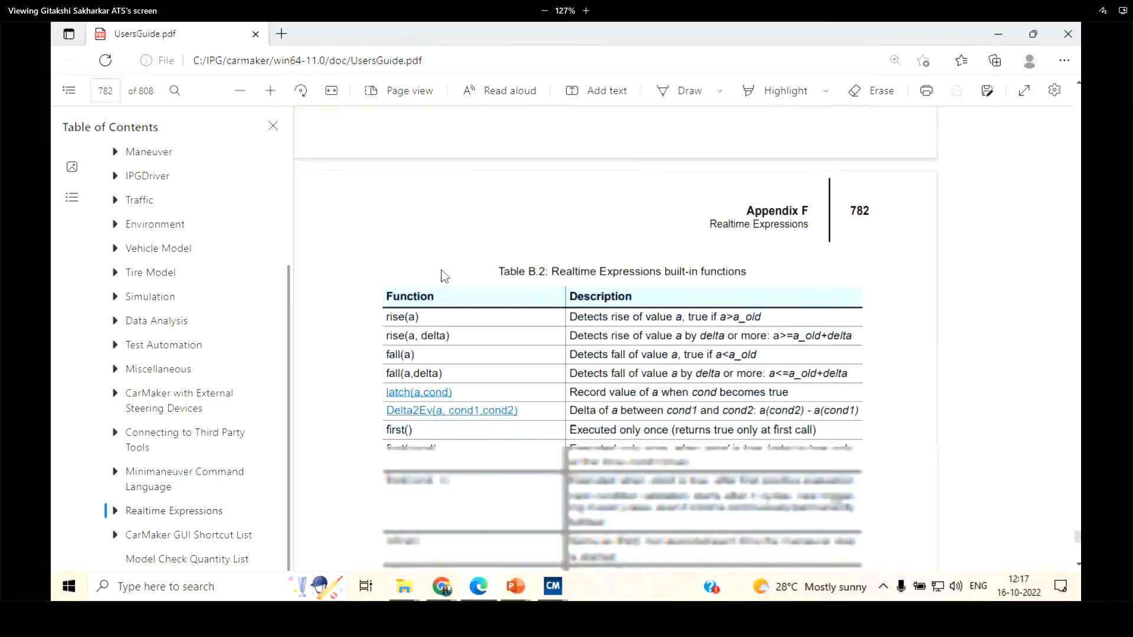
scroll(442, 269, down, 8)
scroll(627, 292, down, 20)
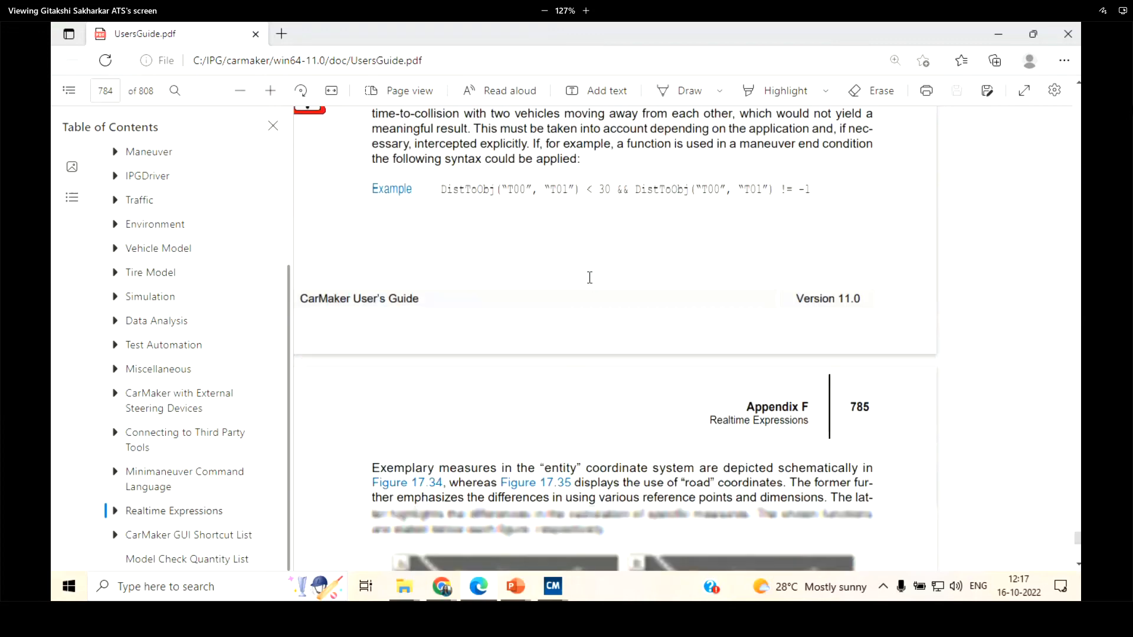
scroll(589, 277, down, 20)
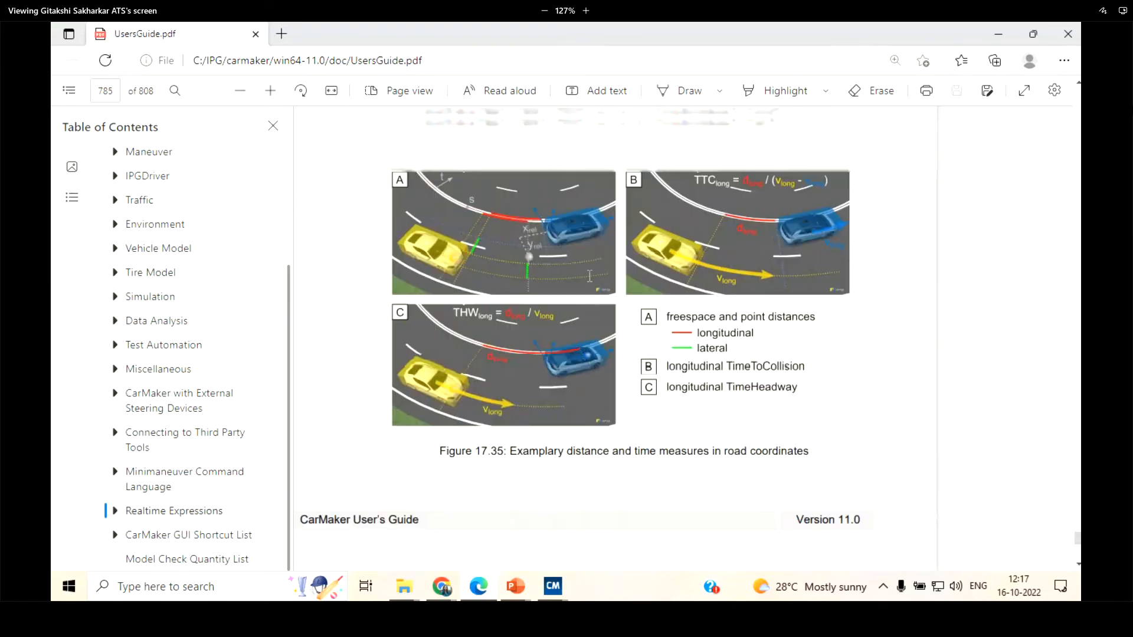
scroll(589, 276, up, 20)
scroll(604, 284, up, 20)
scroll(603, 282, up, 4)
scroll(588, 255, up, 5)
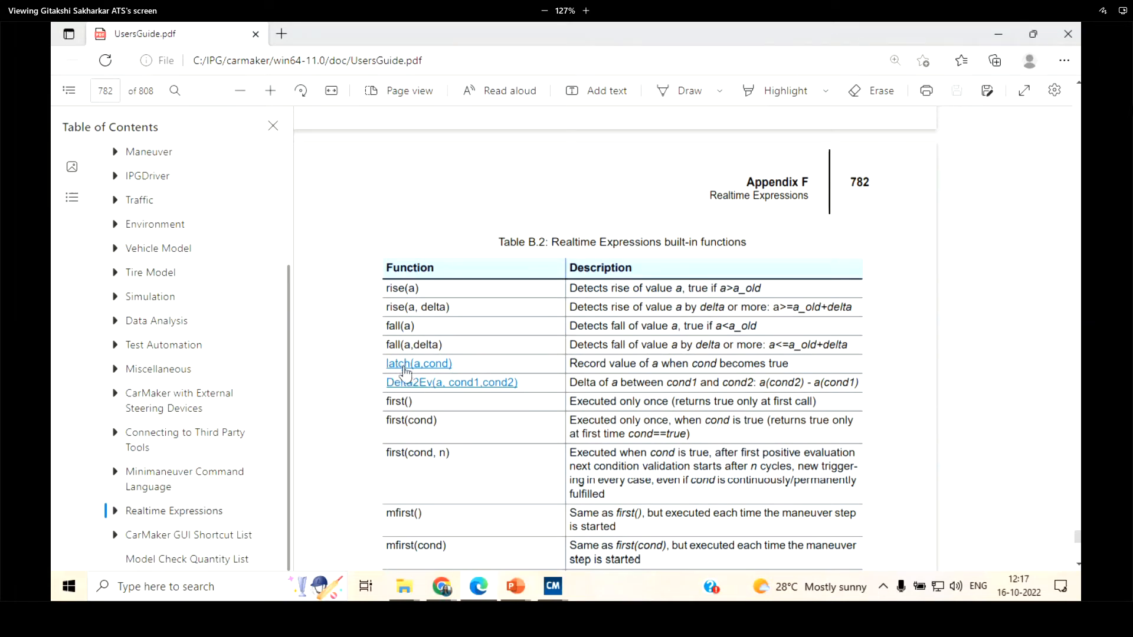
Follow the Delta2Ev(a, cond1,cond2) link in the built-in functions table and read its braking distance example
click(411, 385)
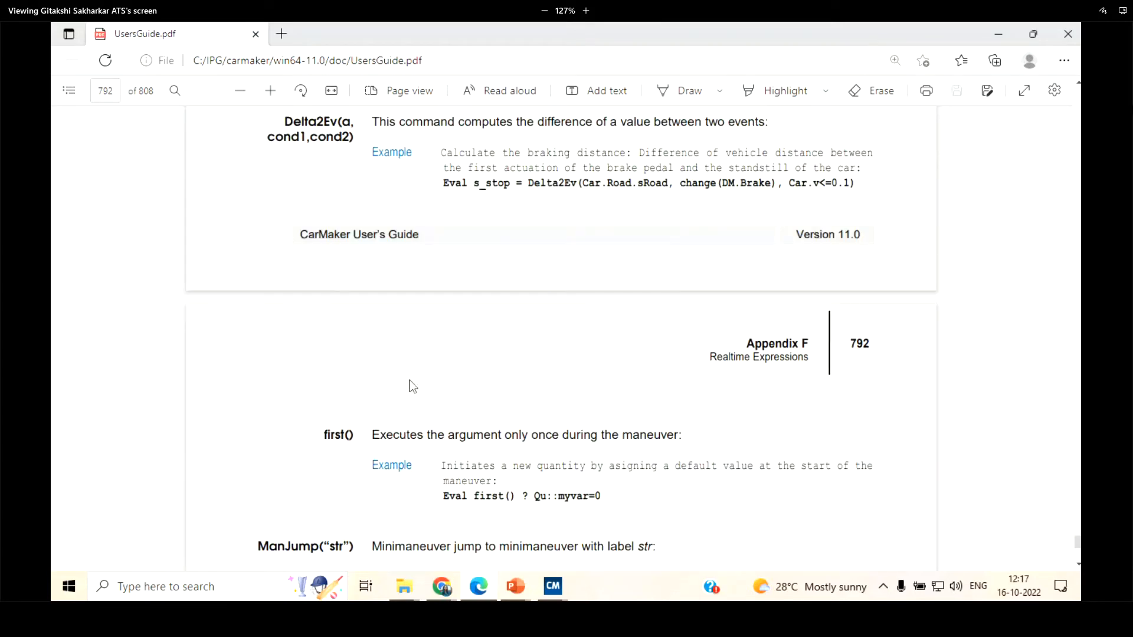
scroll(409, 380, up, 4)
scroll(337, 313, down, 2)
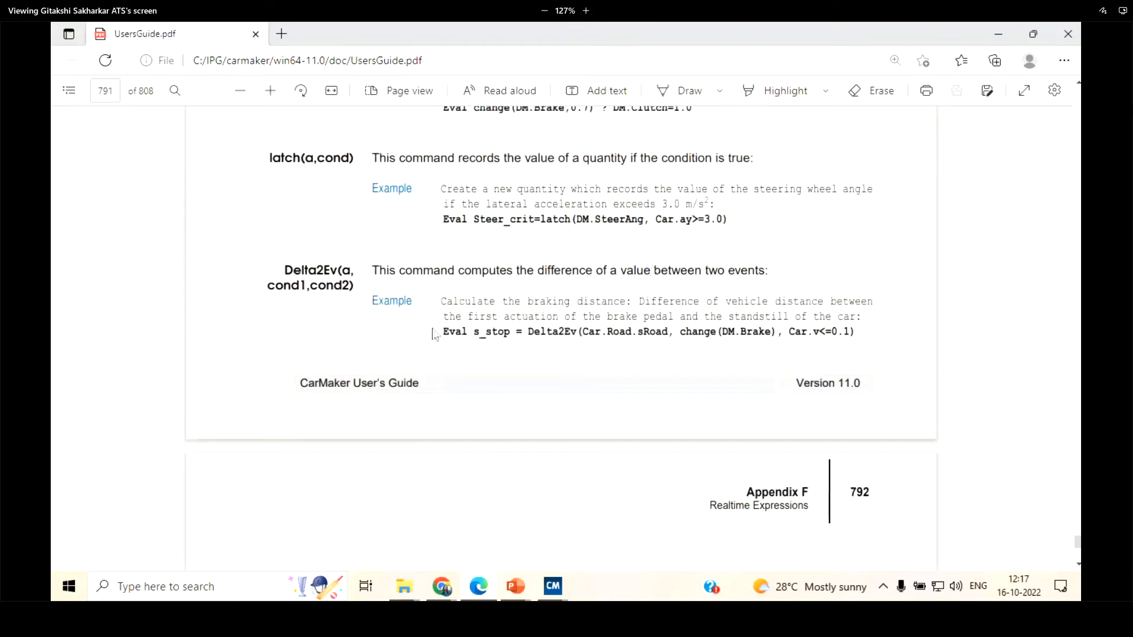
scroll(439, 333, down, 2)
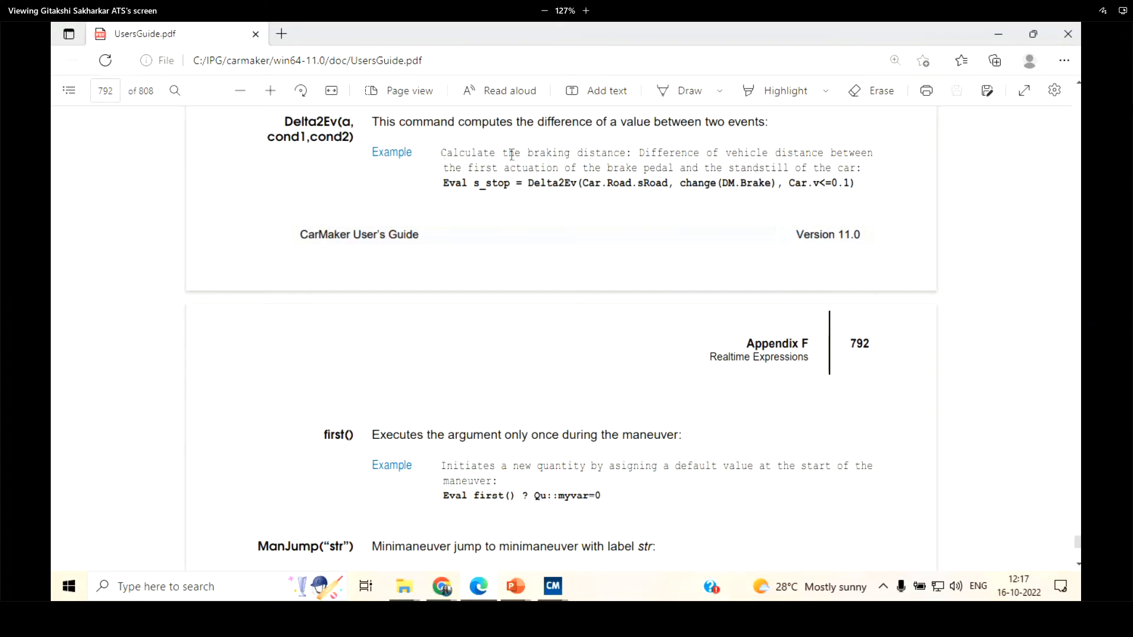
drag(527, 152, 630, 151)
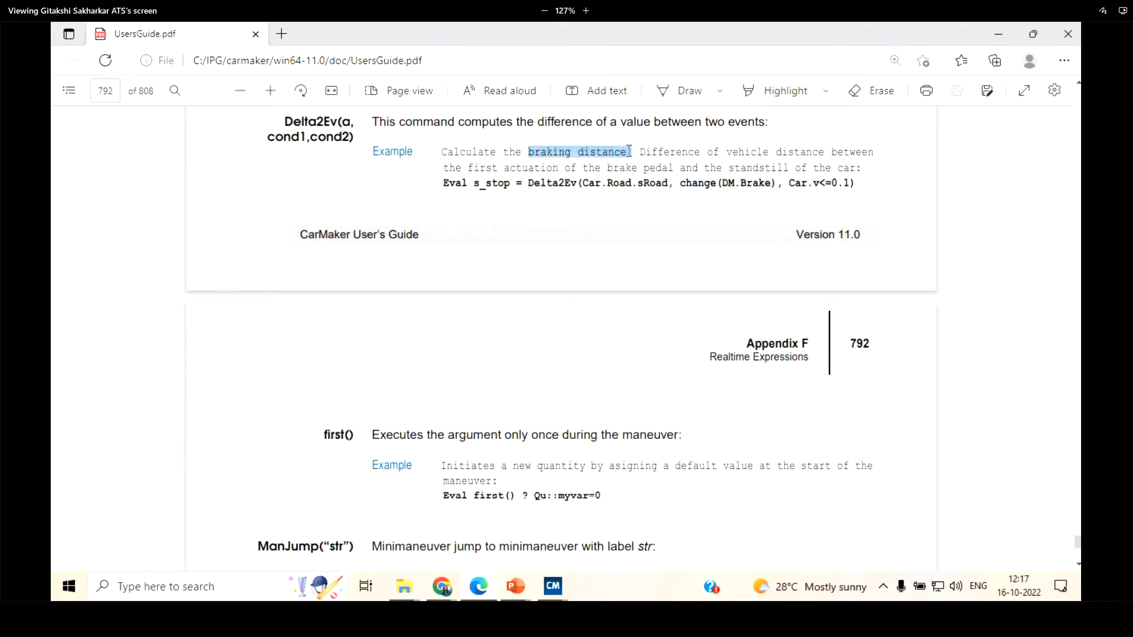
click(348, 139)
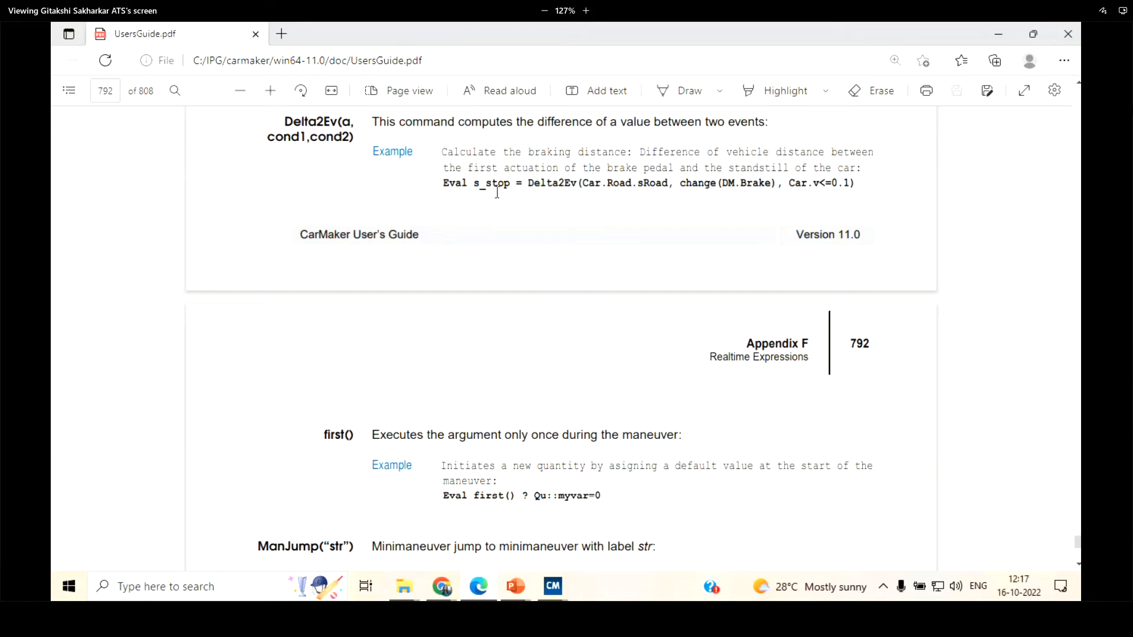
scroll(497, 193, up, 1)
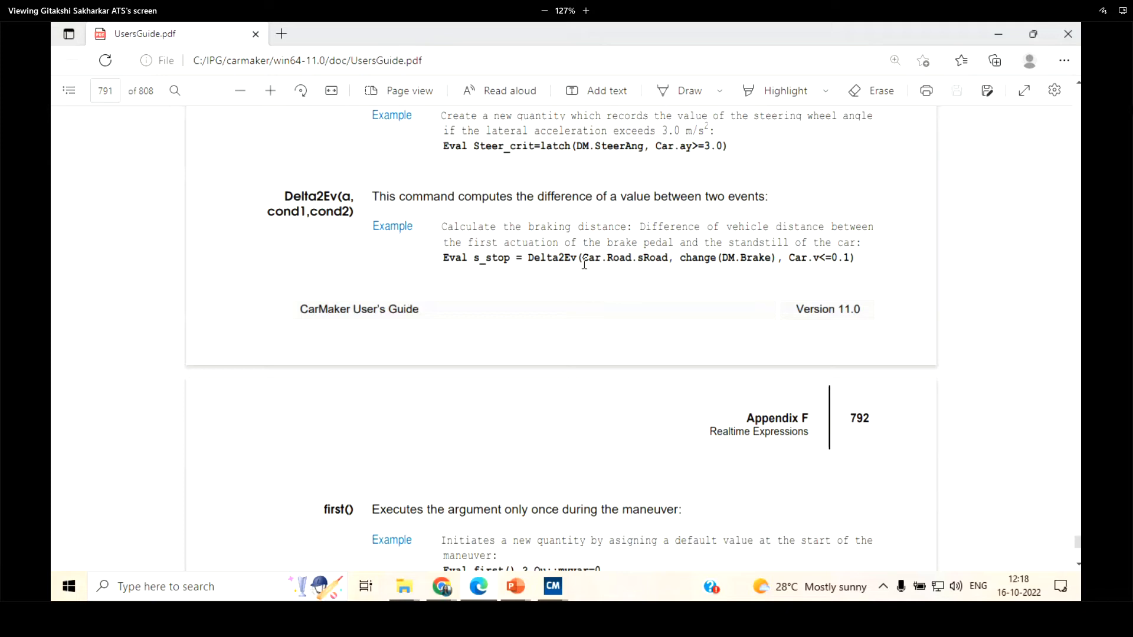
Copy the s_stop Delta2Ev example line from the guide and paste it below the global maneuver commands in CarMaker's Maneuver window
drag(444, 257, 857, 258)
key(ctrl+c)
click(857, 258)
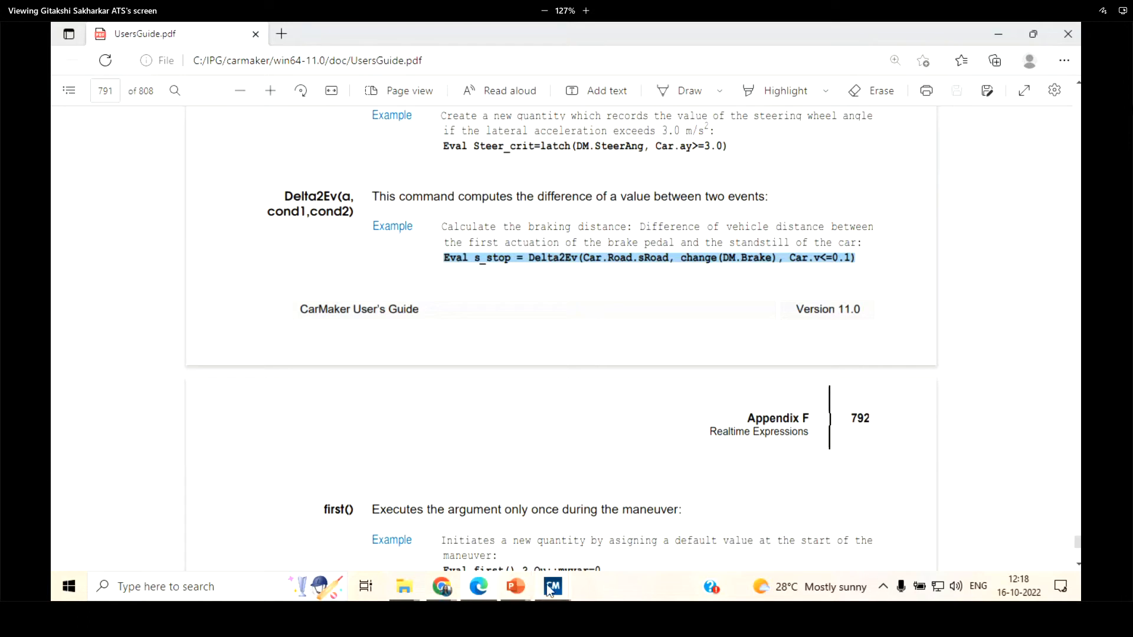
mouse_move(549, 590)
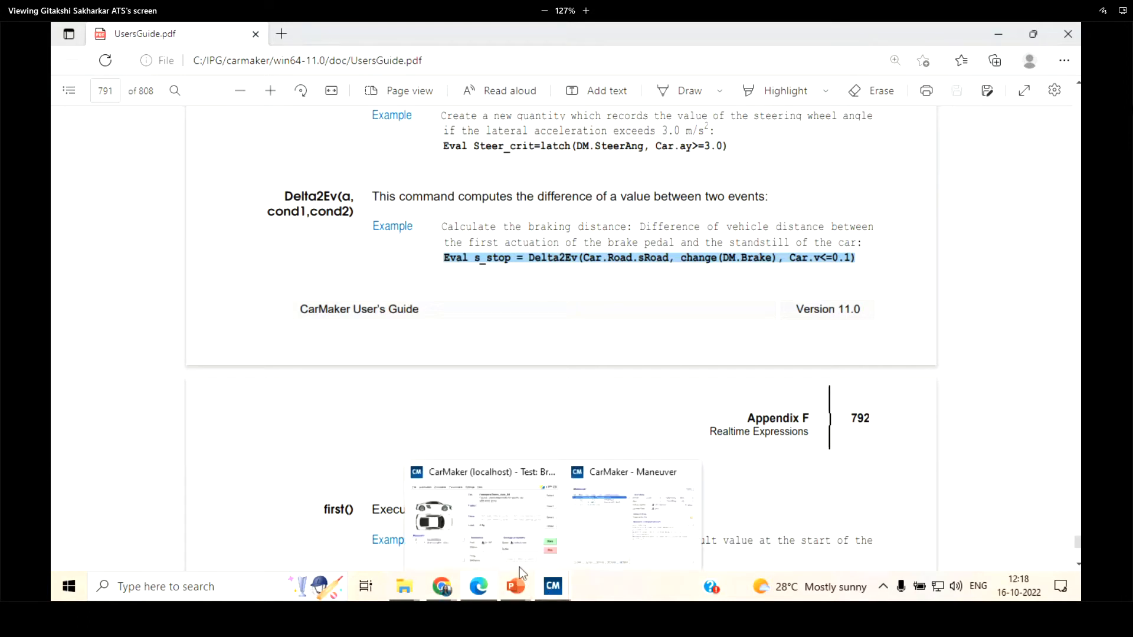
click(586, 523)
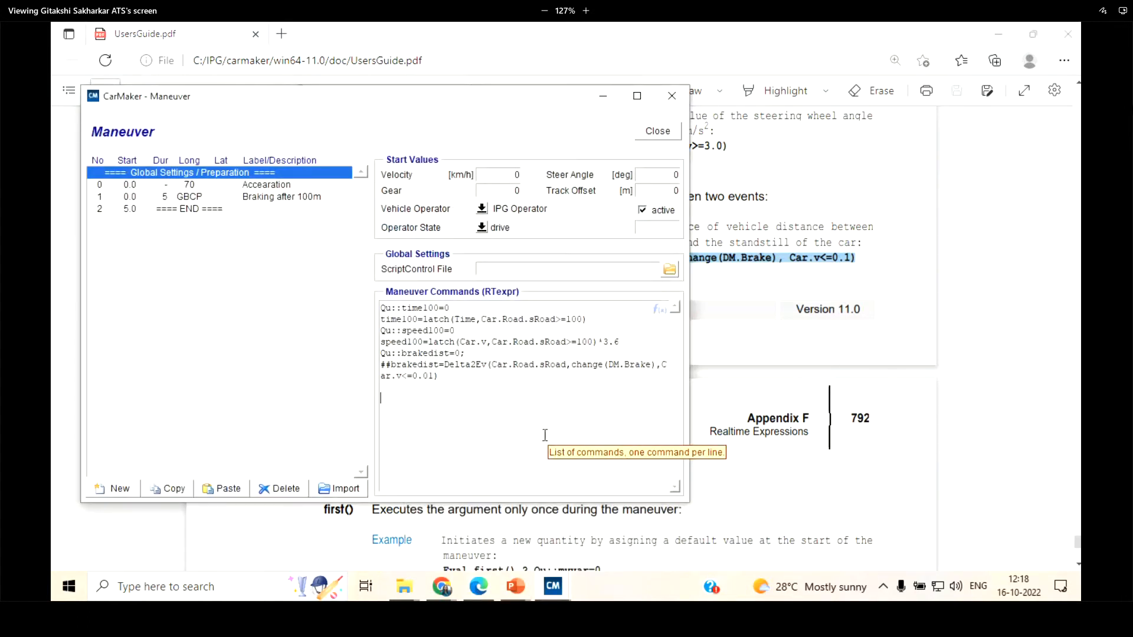
key(ctrl+v)
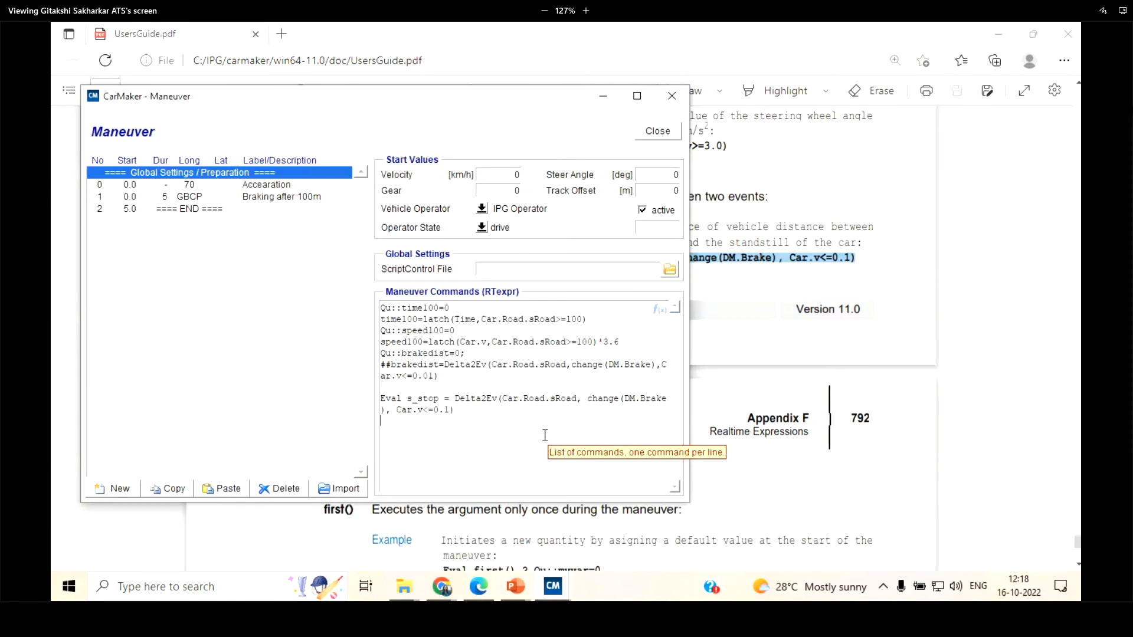
Delete the pasted Eval s_stop expression and the blank line above it from the global maneuver commands
click(577, 400)
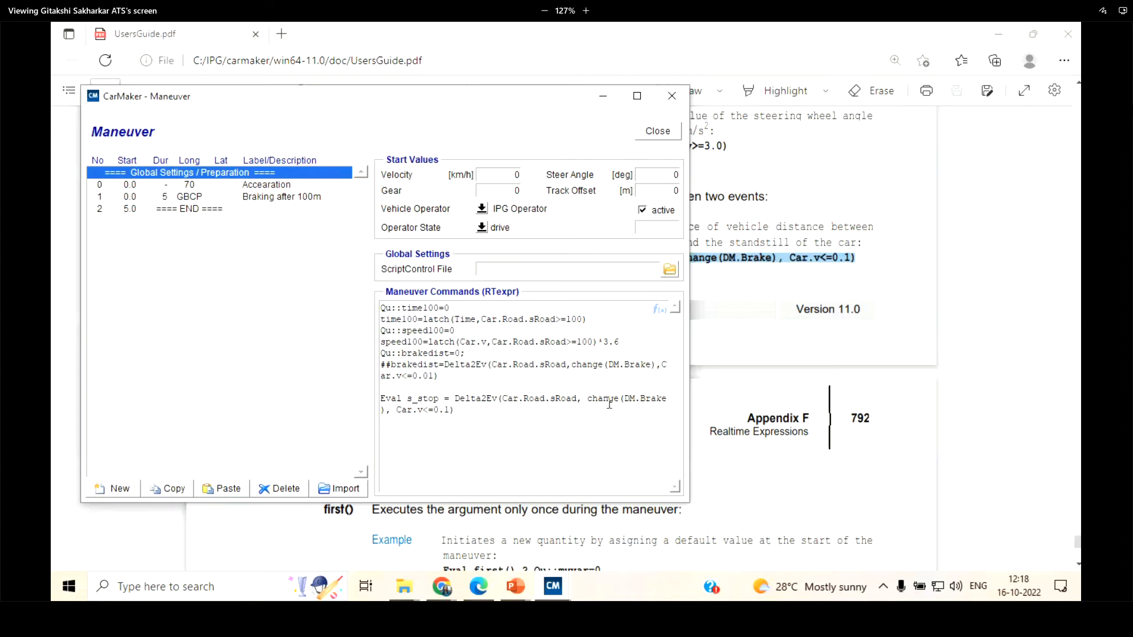
drag(456, 415, 349, 389)
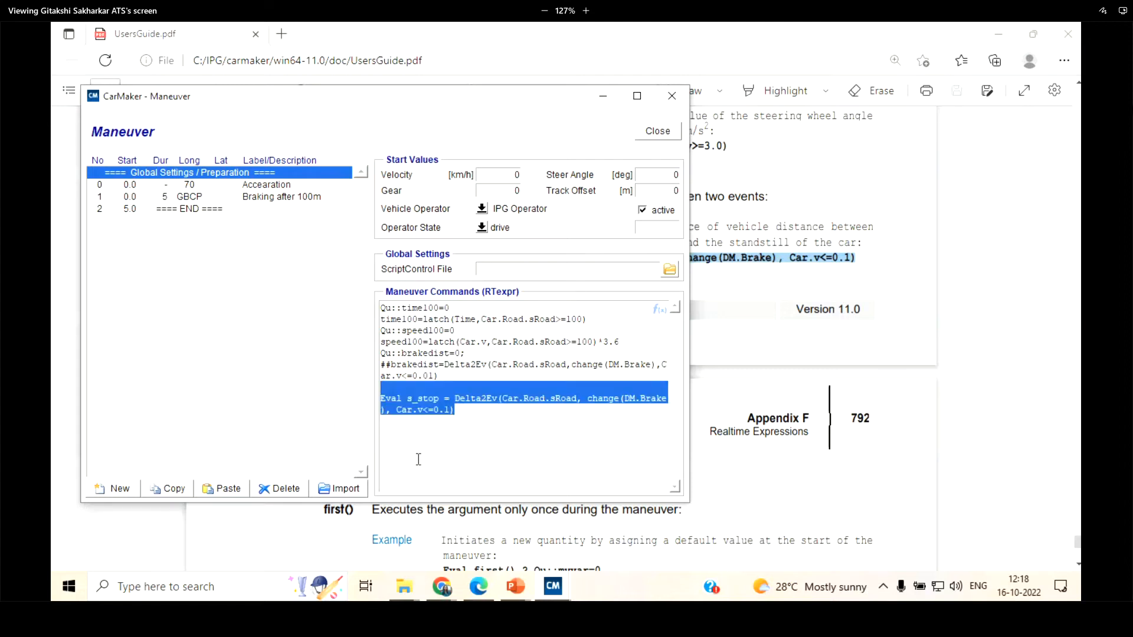
key(BackSpace)
key(BackSpace)
Examine the braking step's minimaneuver command and the definitions of the time100, speed100 and brakedist quantities in the global maneuver commands
click(202, 197)
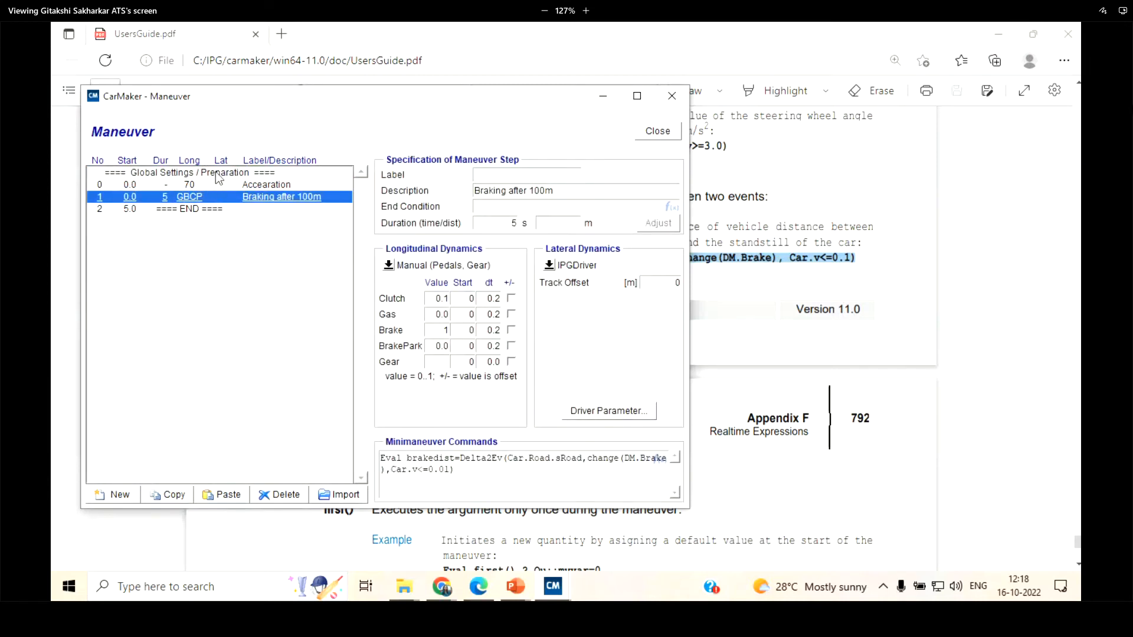
click(217, 173)
drag(380, 308, 451, 308)
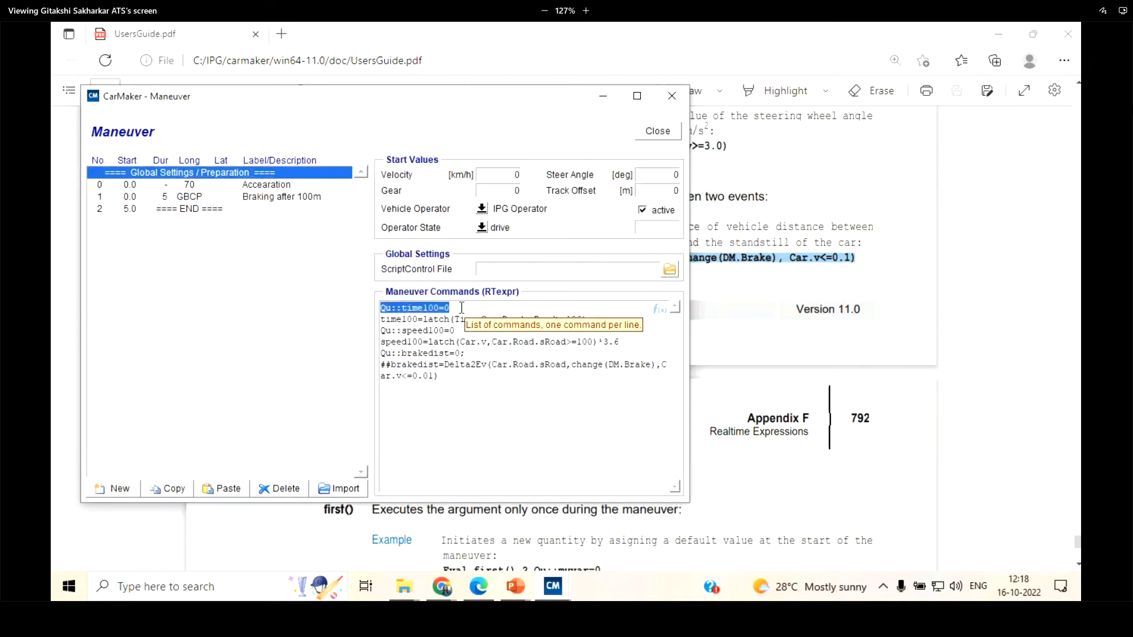
drag(381, 330, 439, 308)
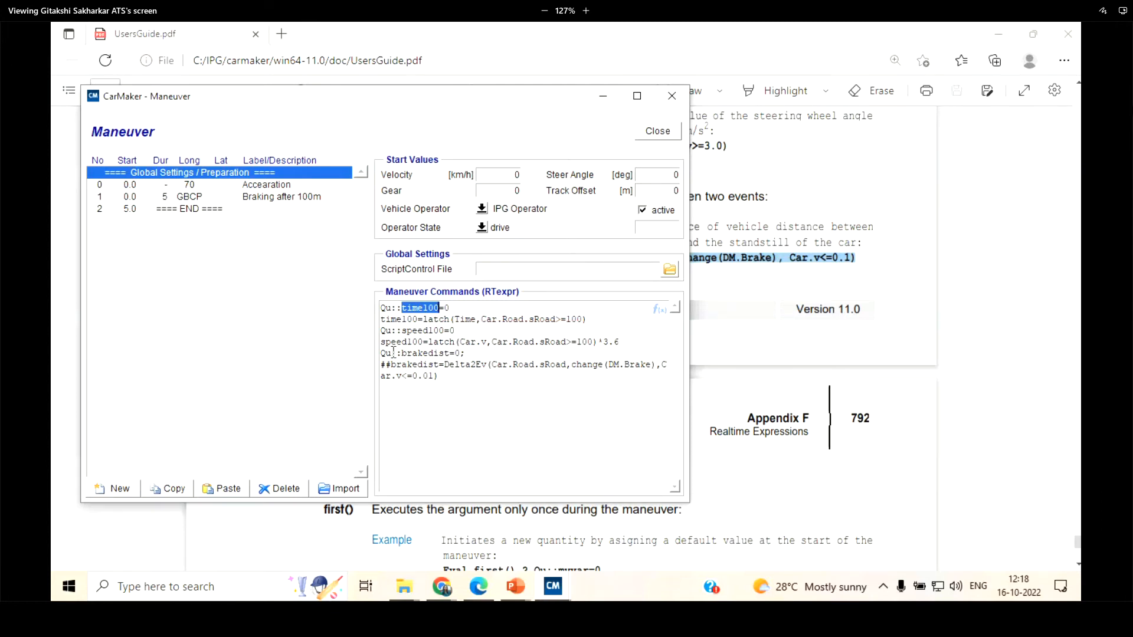
drag(402, 353, 465, 352)
click(454, 435)
Examine the acceleration step's specification, starting with its label field
click(232, 185)
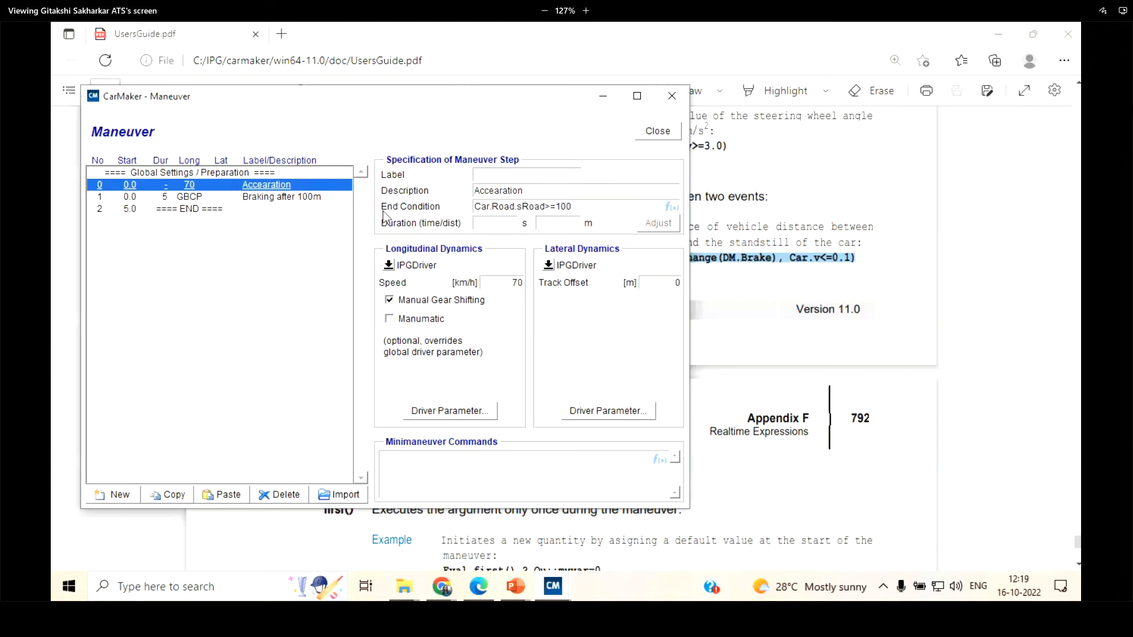
click(486, 175)
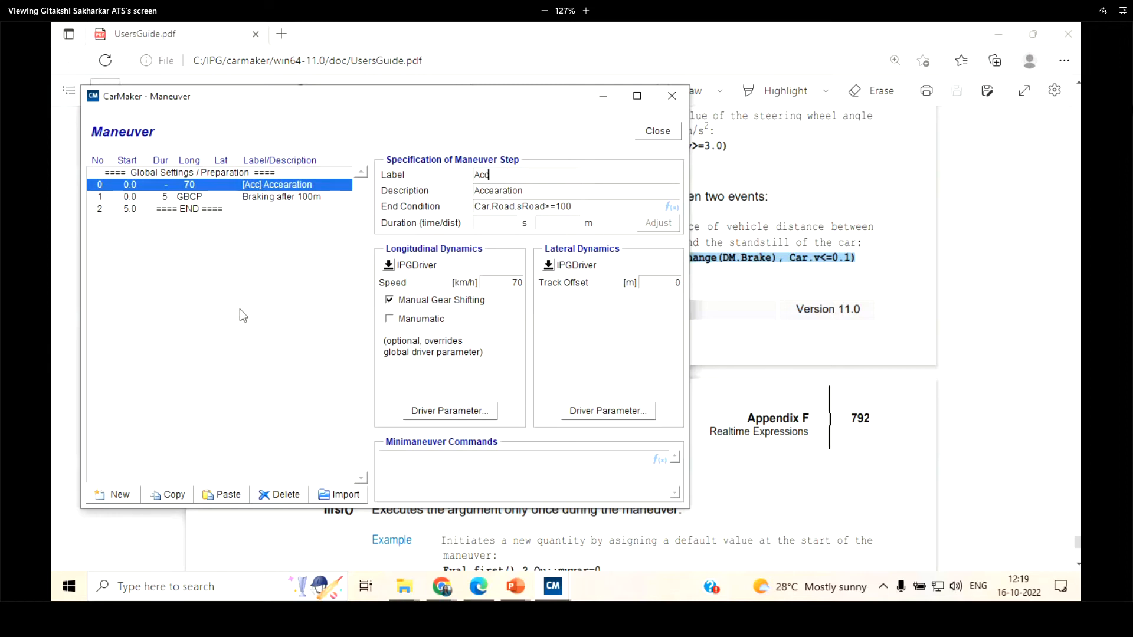
Add a new empty maneuver step after the braking step
click(214, 211)
click(113, 495)
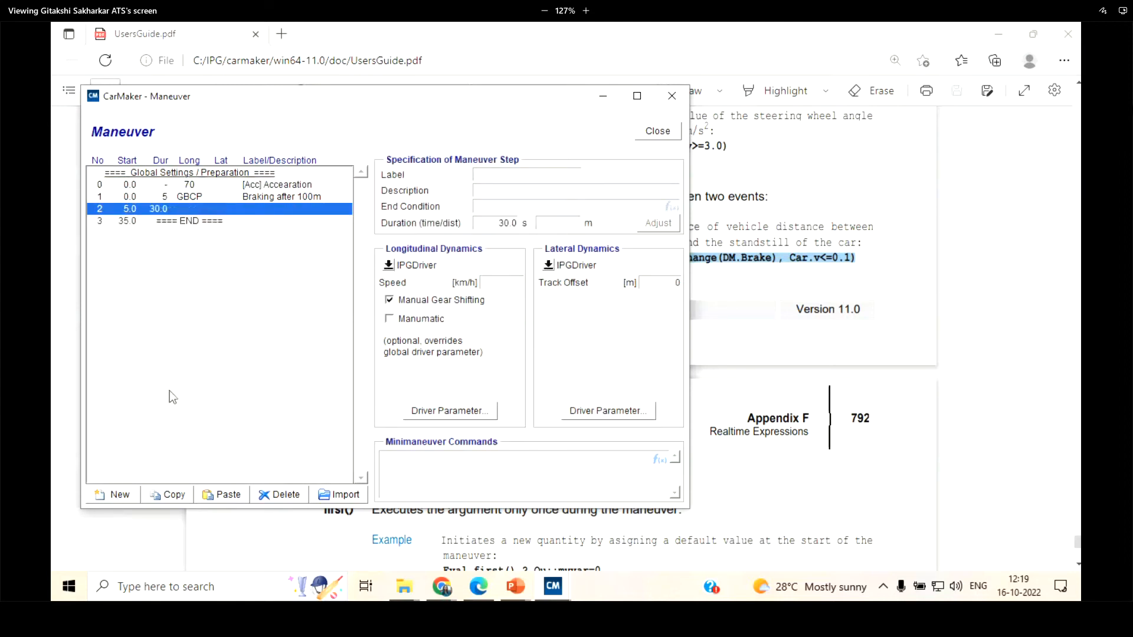
click(268, 198)
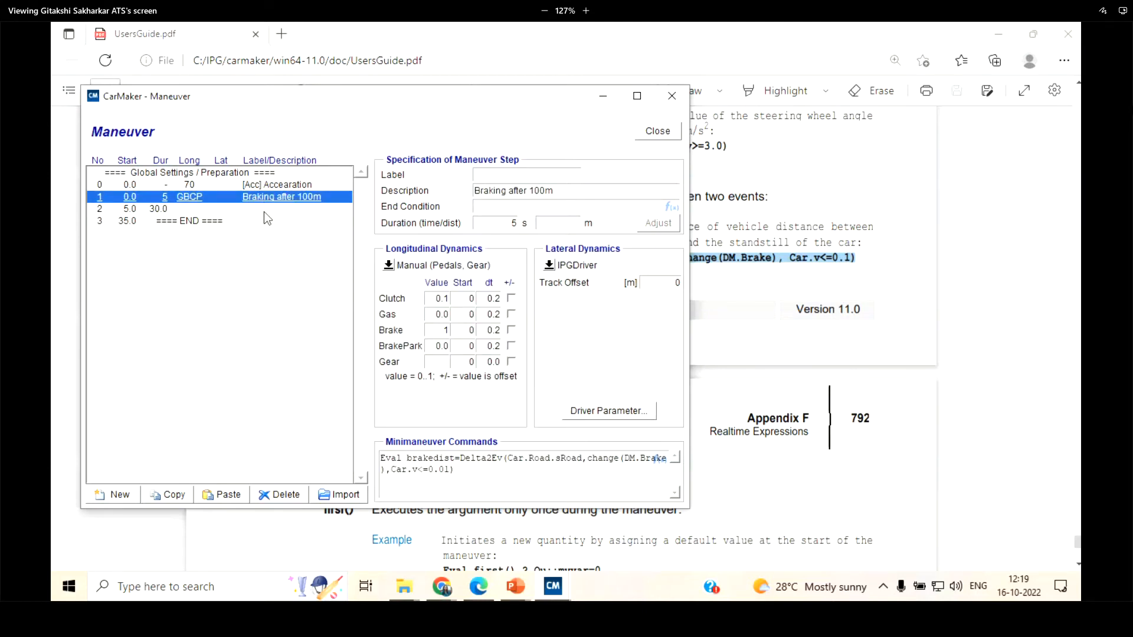
click(264, 213)
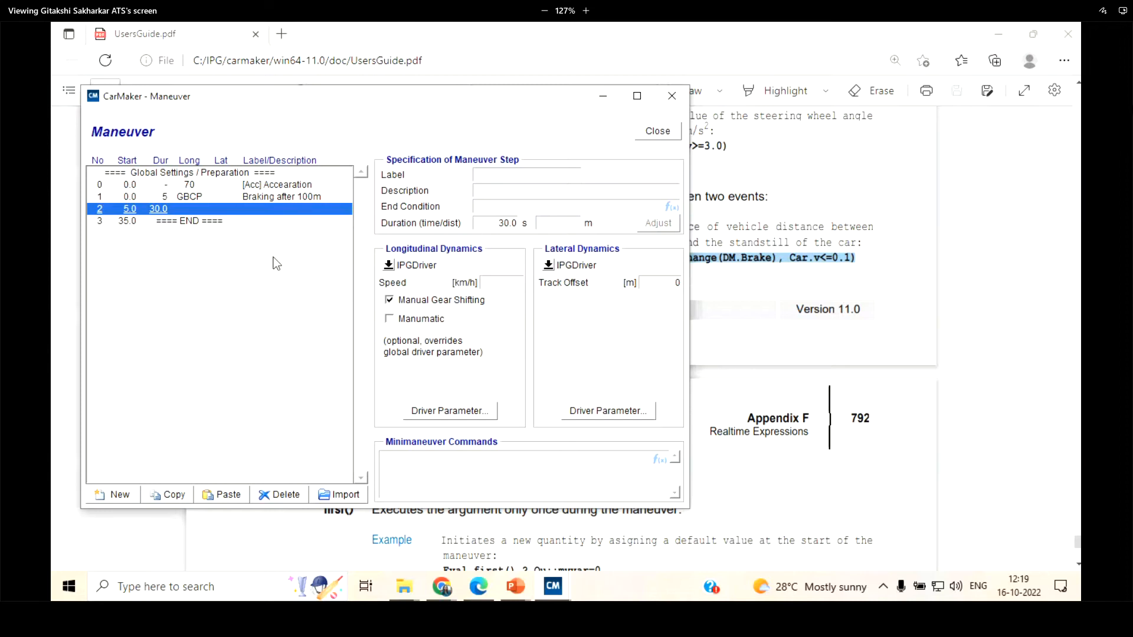
Delete the empty maneuver step that follows the braking step
click(247, 187)
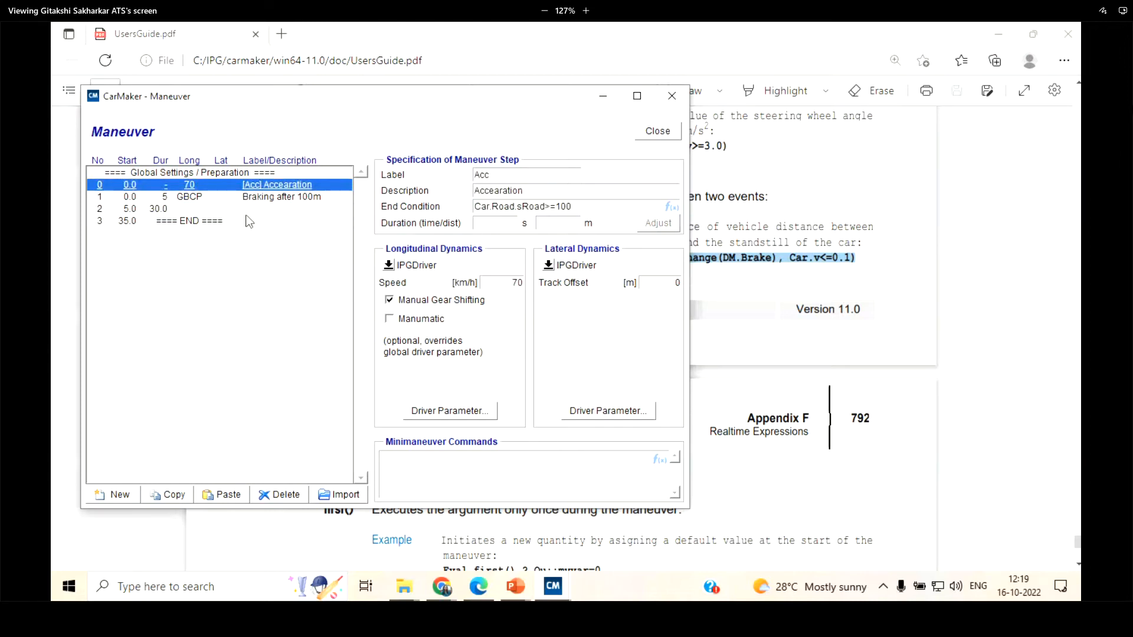
click(243, 210)
click(279, 496)
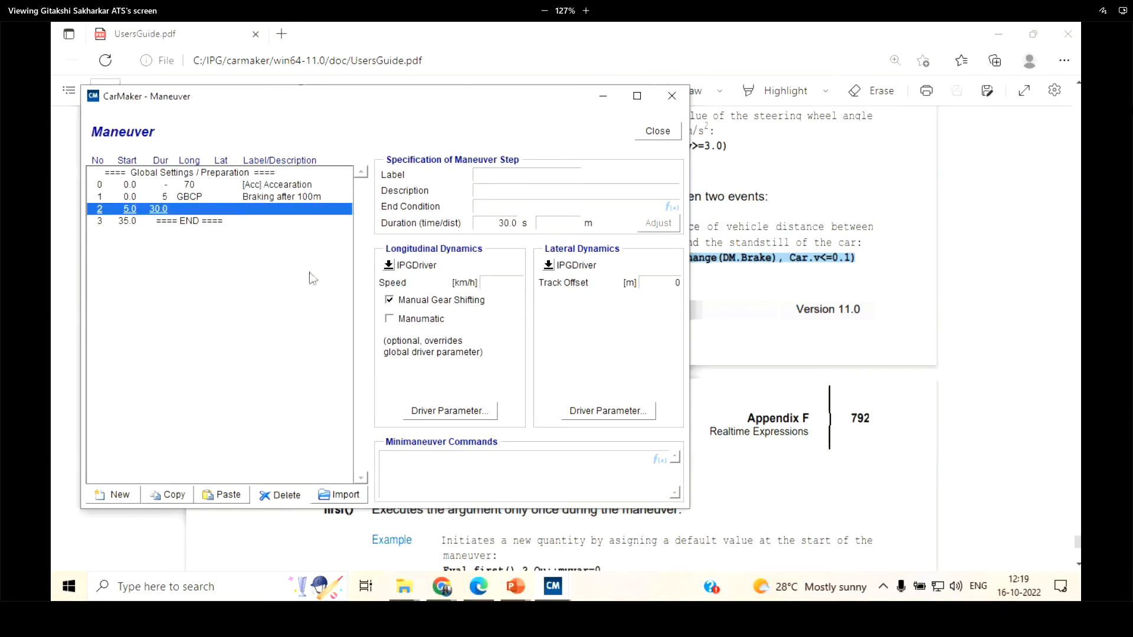
Examine the acceleration step's description and its end condition on the road distance Car.Road.sRoad
click(308, 185)
drag(543, 194, 426, 195)
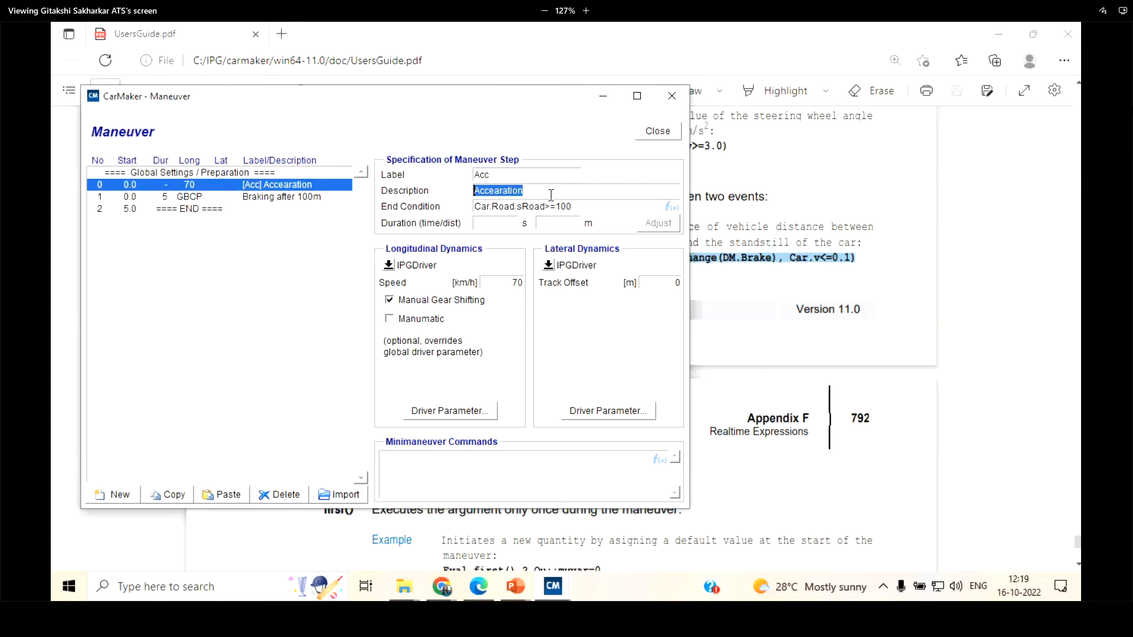
drag(577, 206, 448, 210)
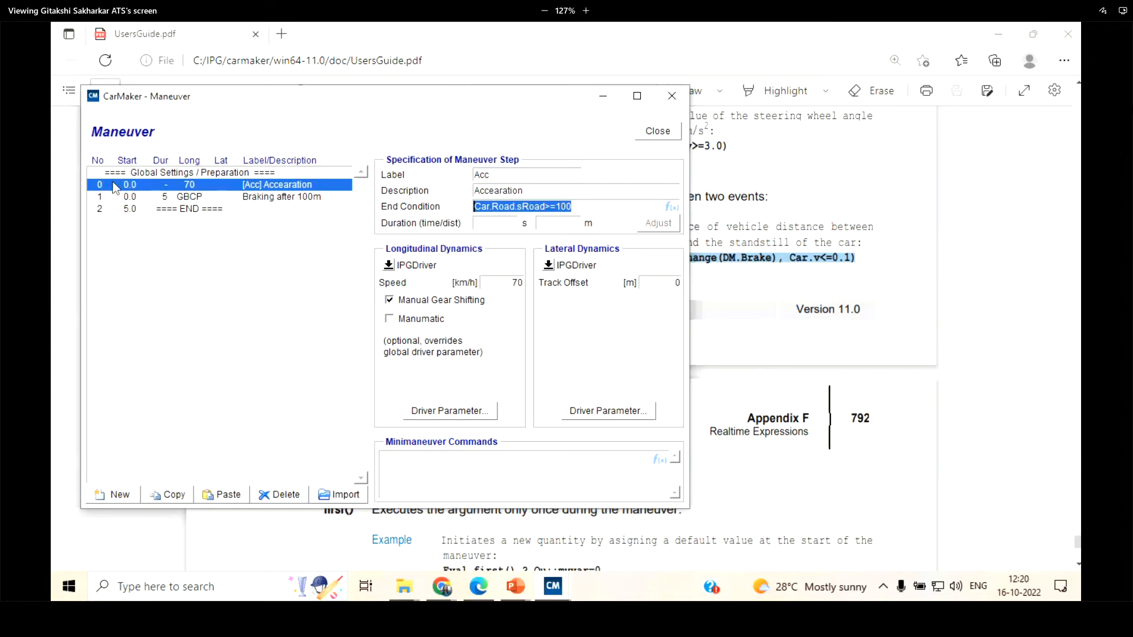
click(580, 209)
drag(580, 209, 560, 205)
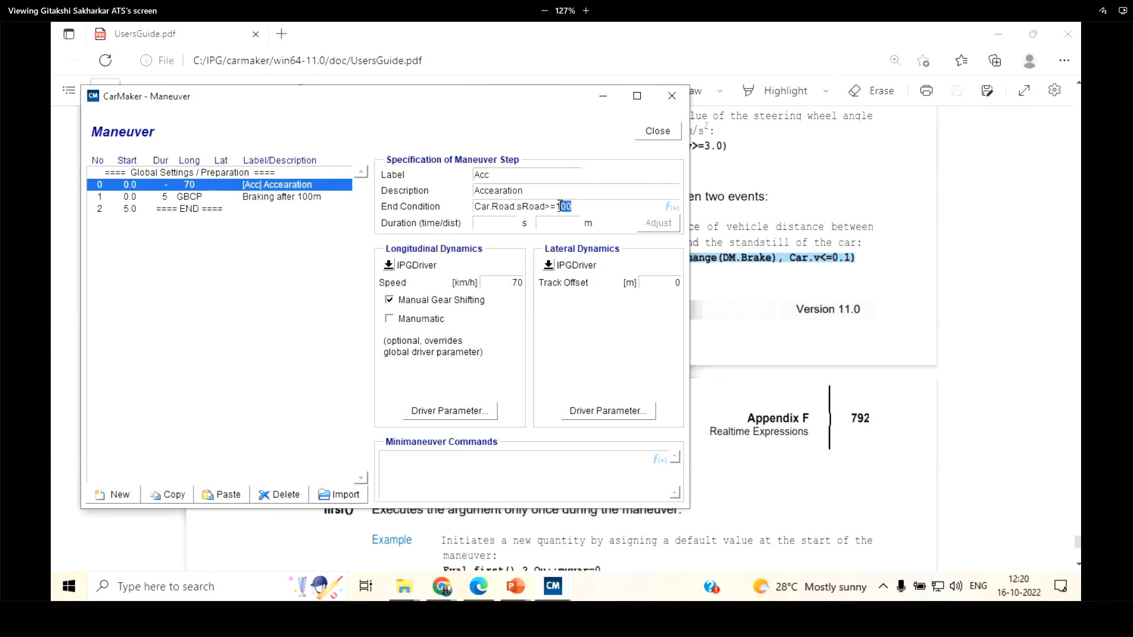
drag(475, 206, 608, 204)
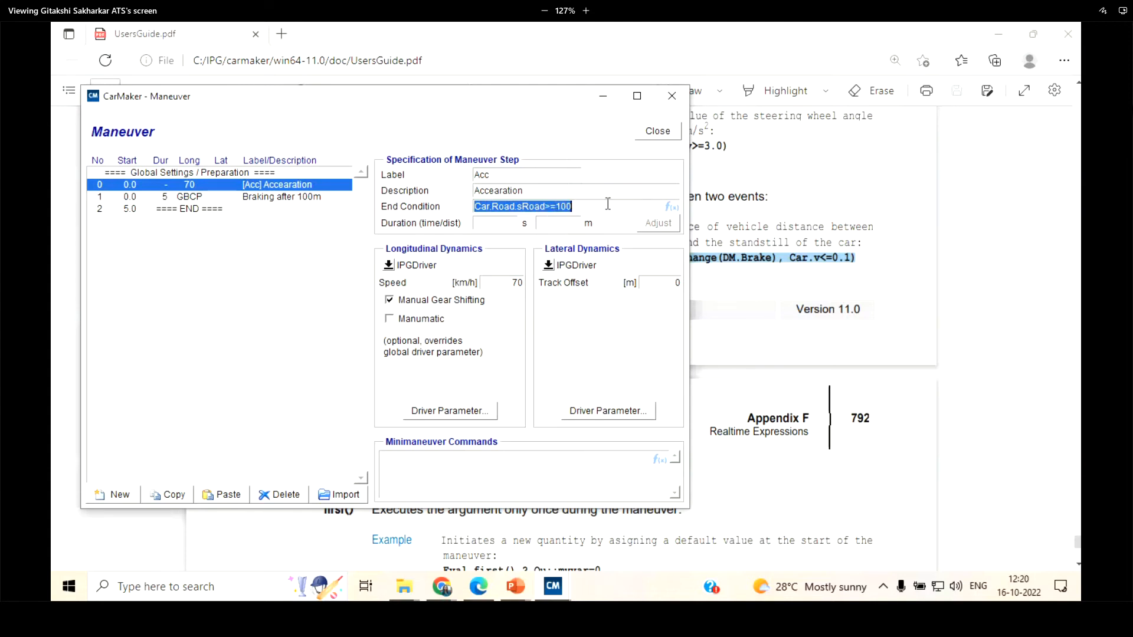
Check the Browse option for the acceleration step's end condition and minimaneuver commands, and reread the end condition's quantity and operator
click(604, 204)
right_click(602, 204)
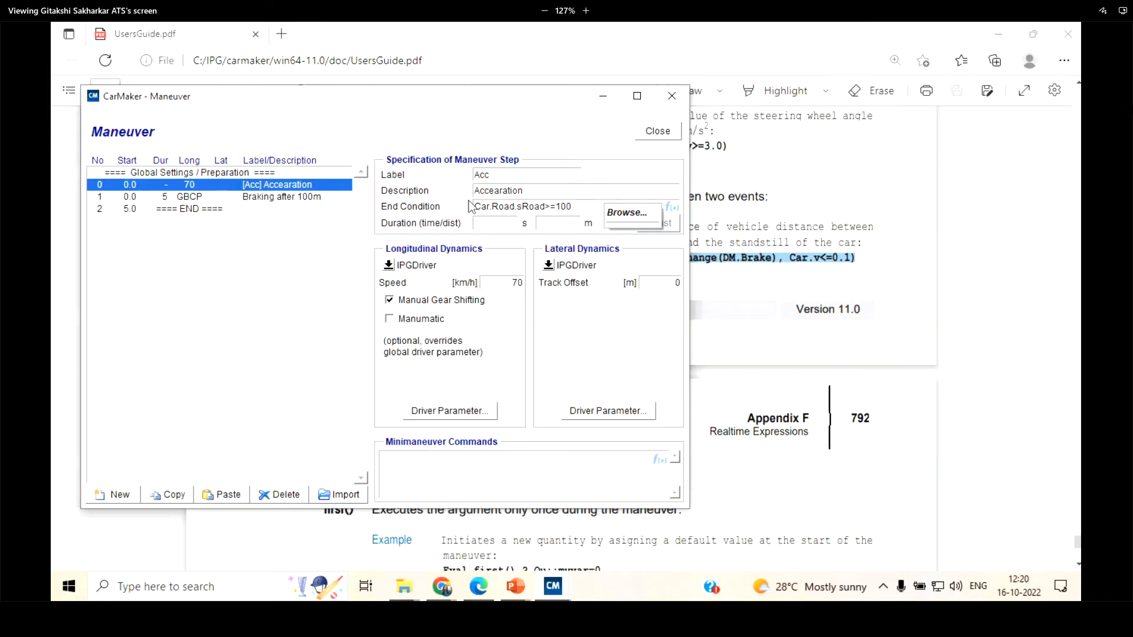
click(624, 213)
right_click(596, 206)
click(585, 206)
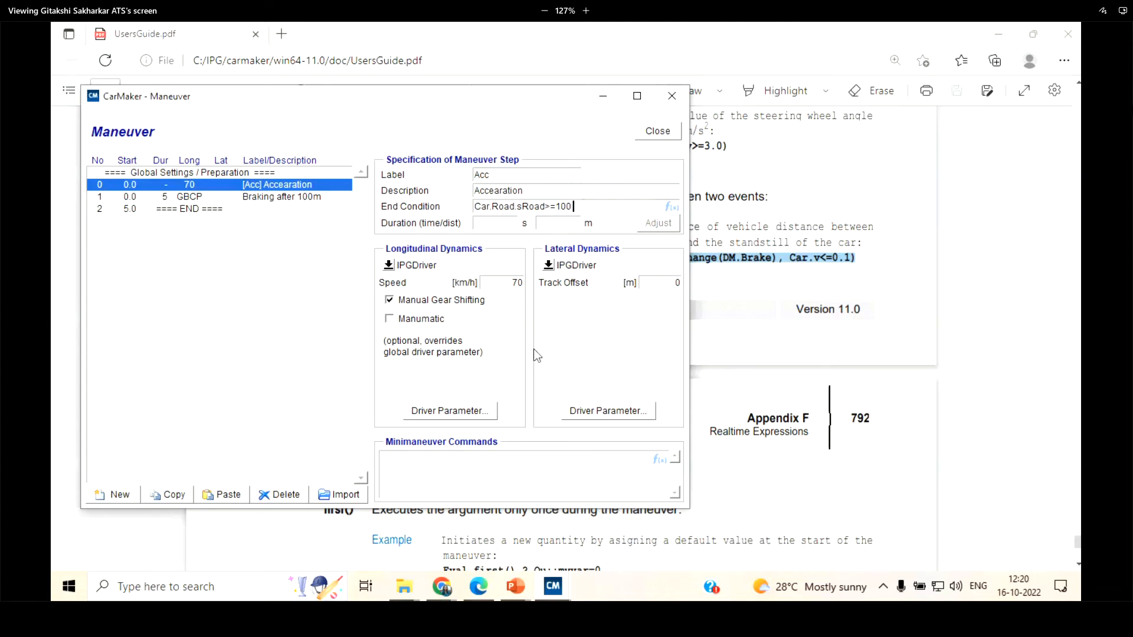
click(458, 457)
right_click(458, 457)
click(479, 469)
drag(476, 206, 544, 206)
click(487, 207)
drag(544, 206, 555, 211)
click(586, 207)
Switch the braking step's longitudinal dynamics to IPGDriver and set its speed to 20 km/h
click(248, 198)
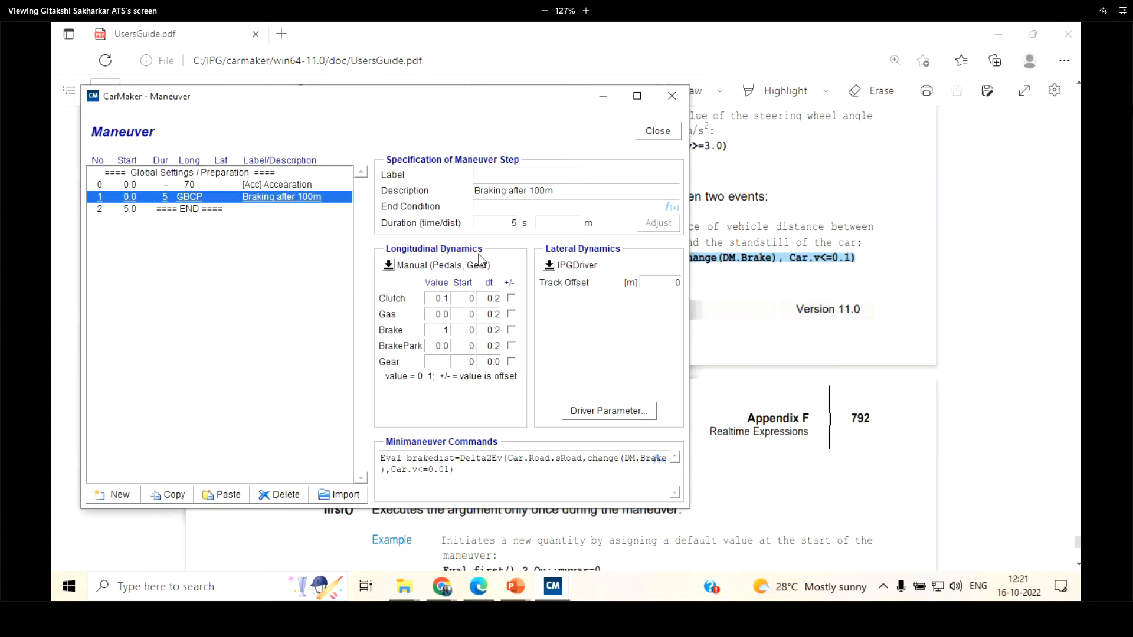
click(390, 264)
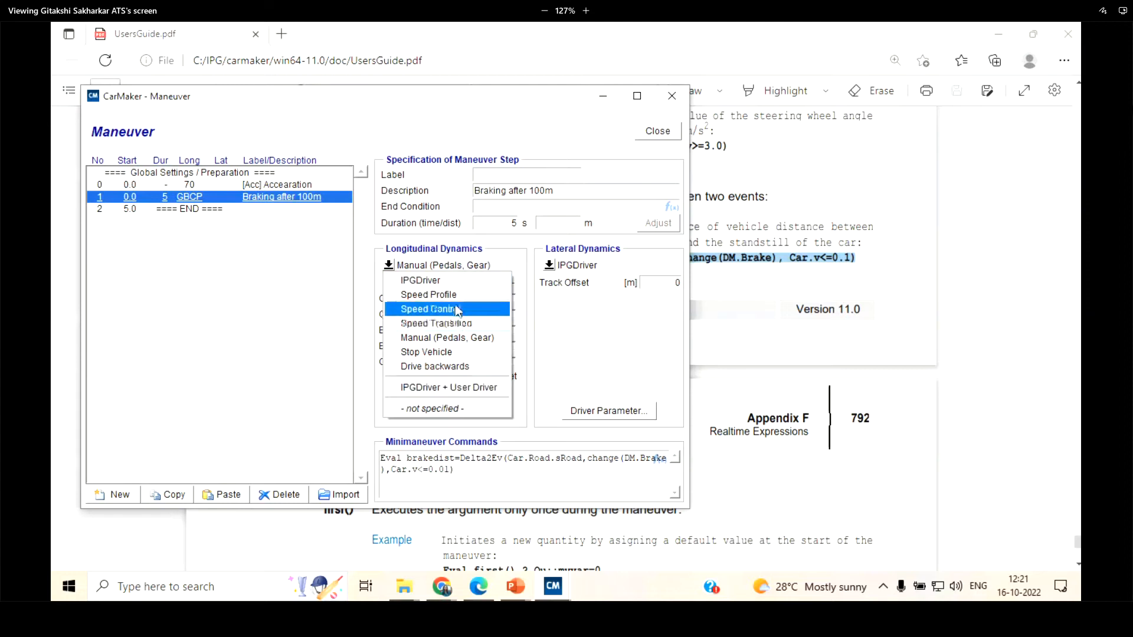
click(453, 281)
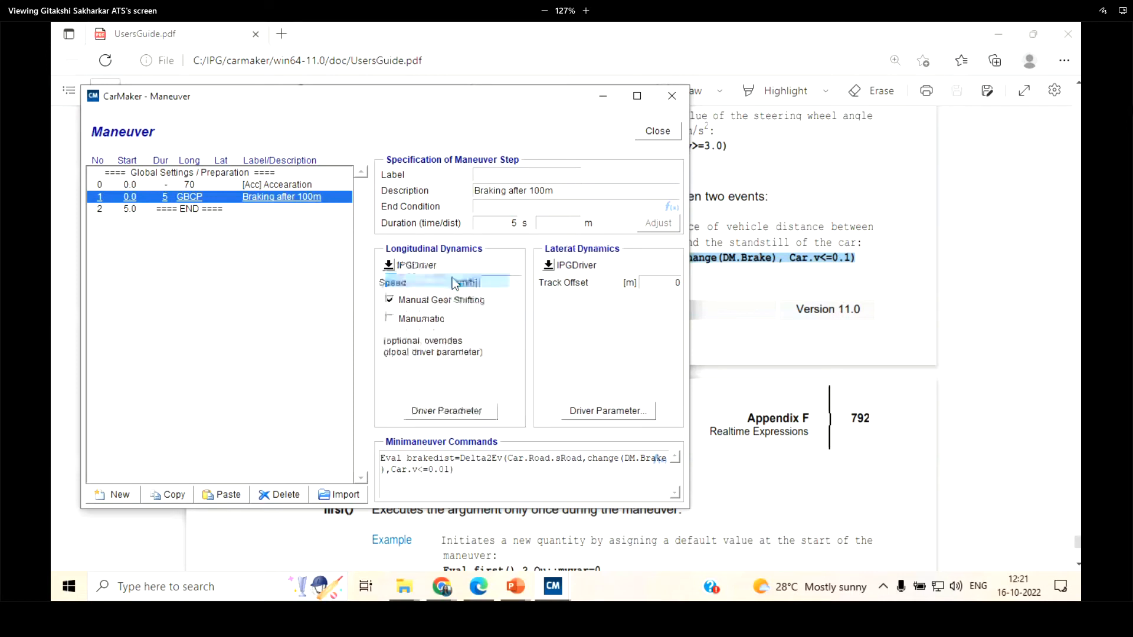
click(519, 282)
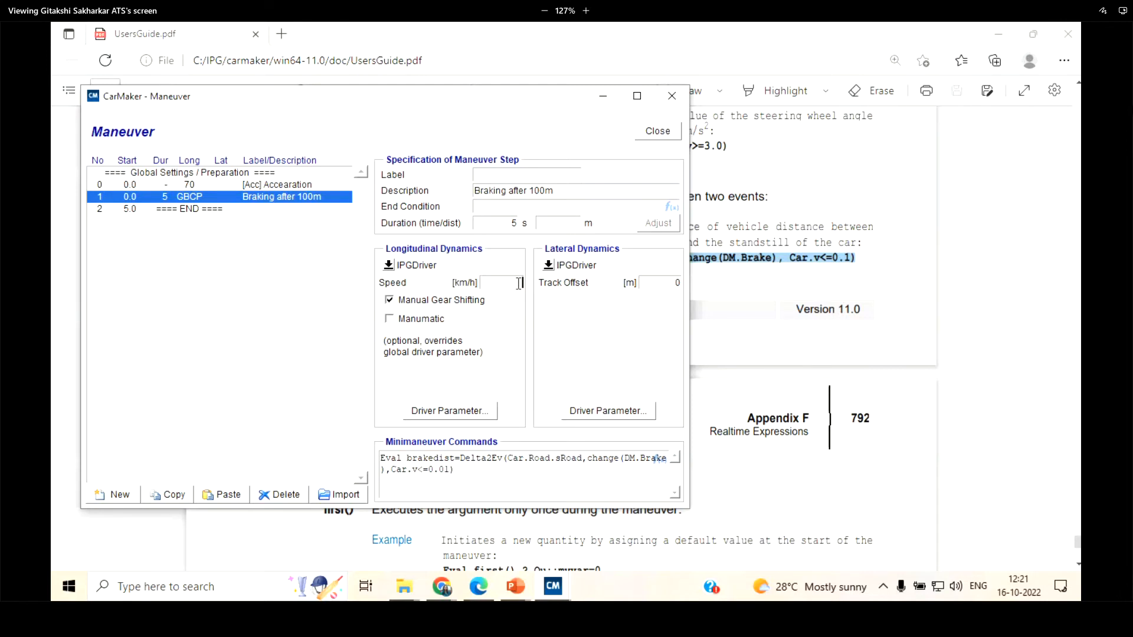
text(20)
Switch the braking step's longitudinal dynamics to Speed Control and examine its speed setting
click(393, 267)
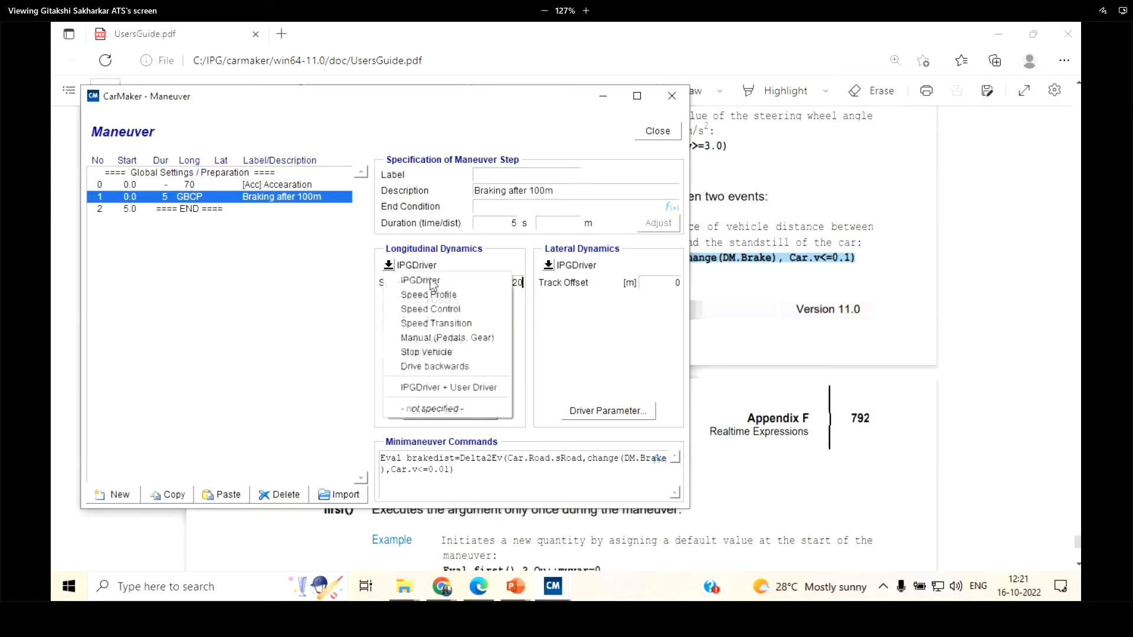
click(436, 309)
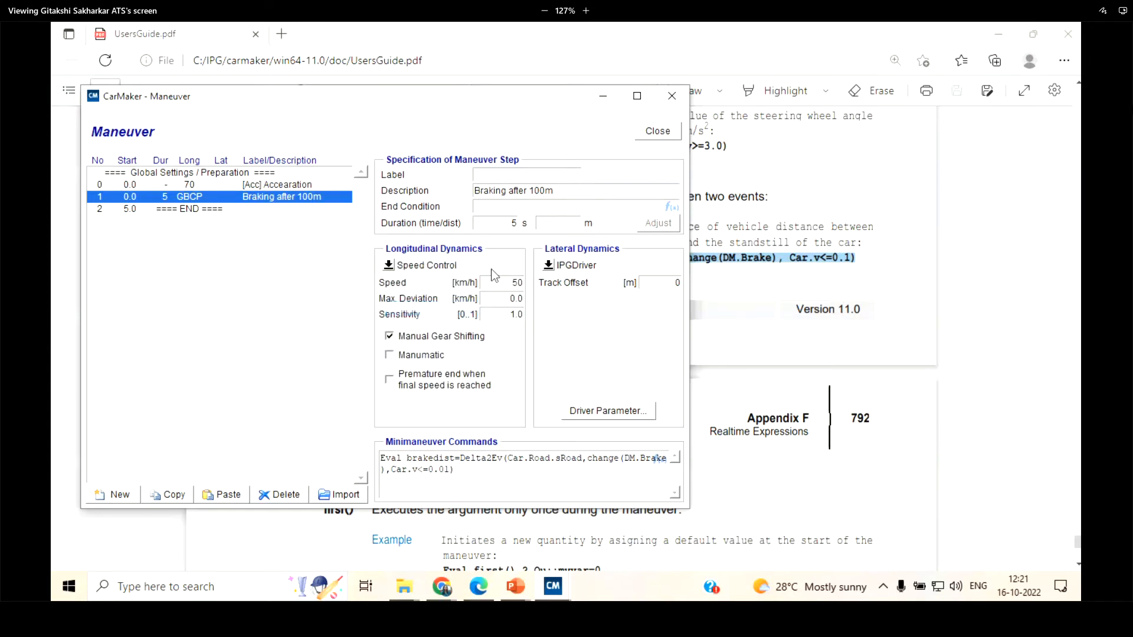
double_click(512, 282)
click(404, 267)
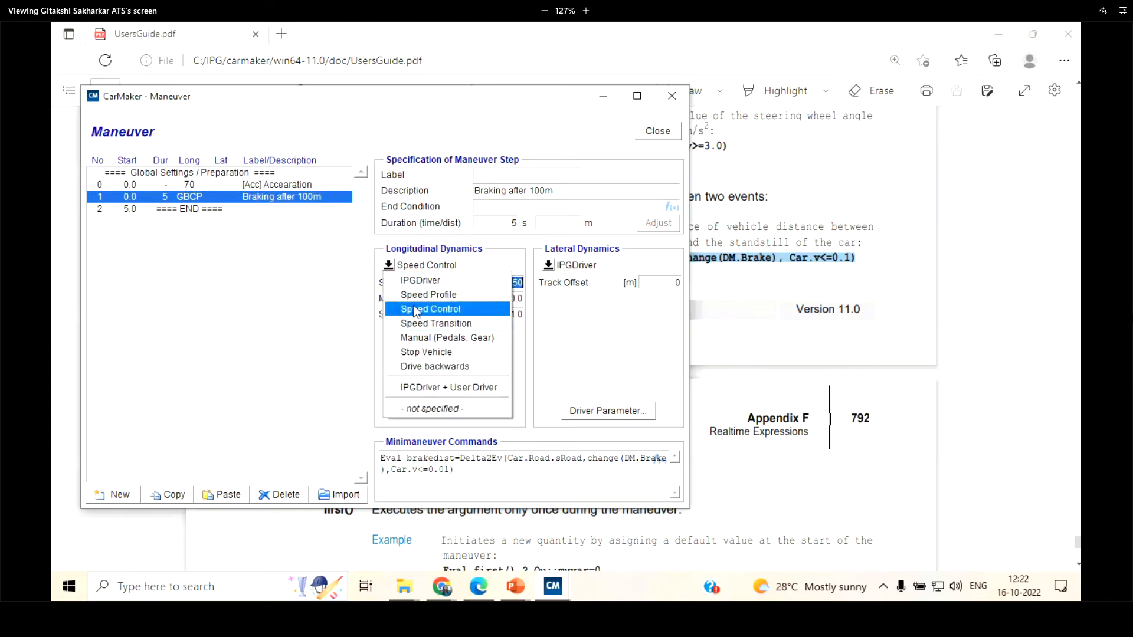
click(416, 311)
Try Speed Profile for the braking step's longitudinal dynamics, then choose IPGDriver with a speed of 70 km/h
click(393, 265)
click(416, 295)
click(417, 266)
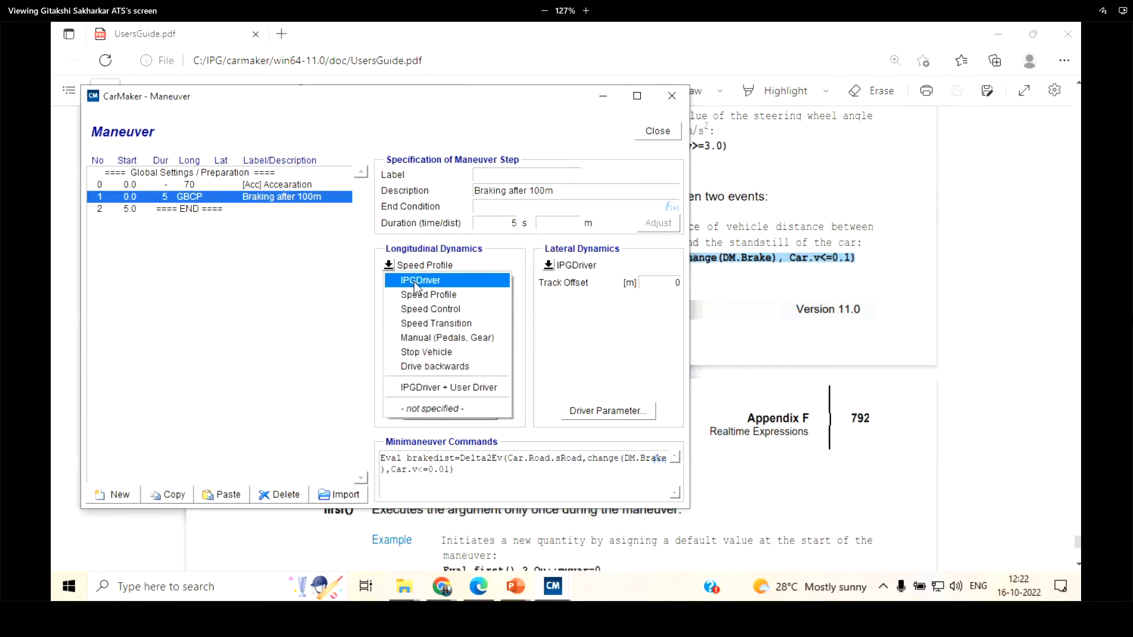
click(417, 282)
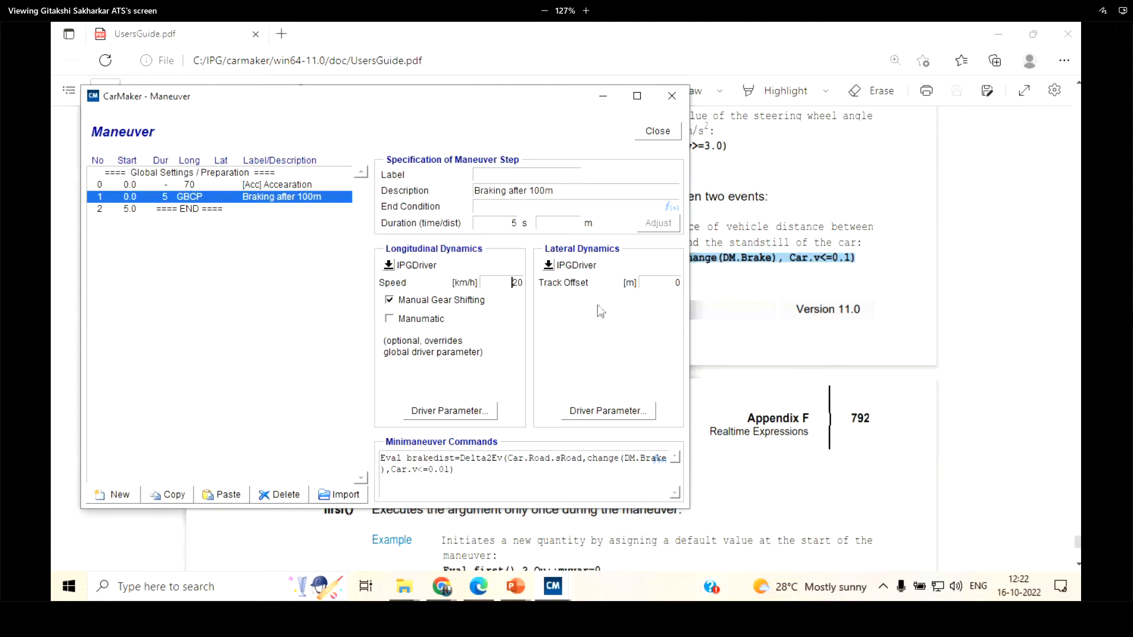
text(70)
click(286, 188)
click(308, 201)
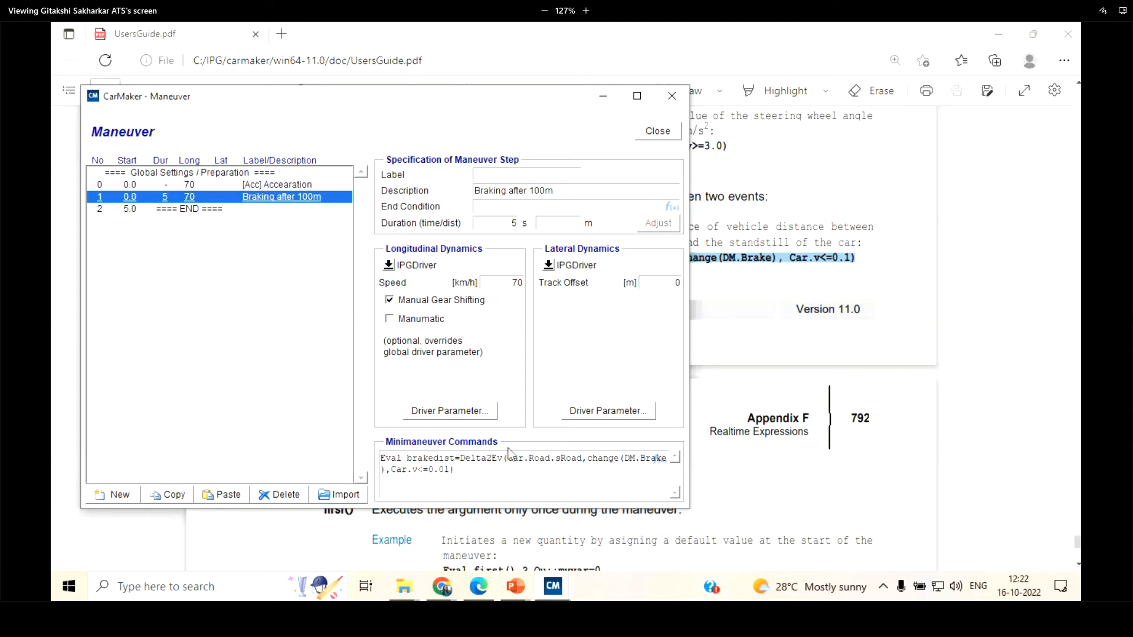
Return the braking step's longitudinal dynamics to Manual (Pedals, Gear) and check the brake pedal's value and dt
click(391, 265)
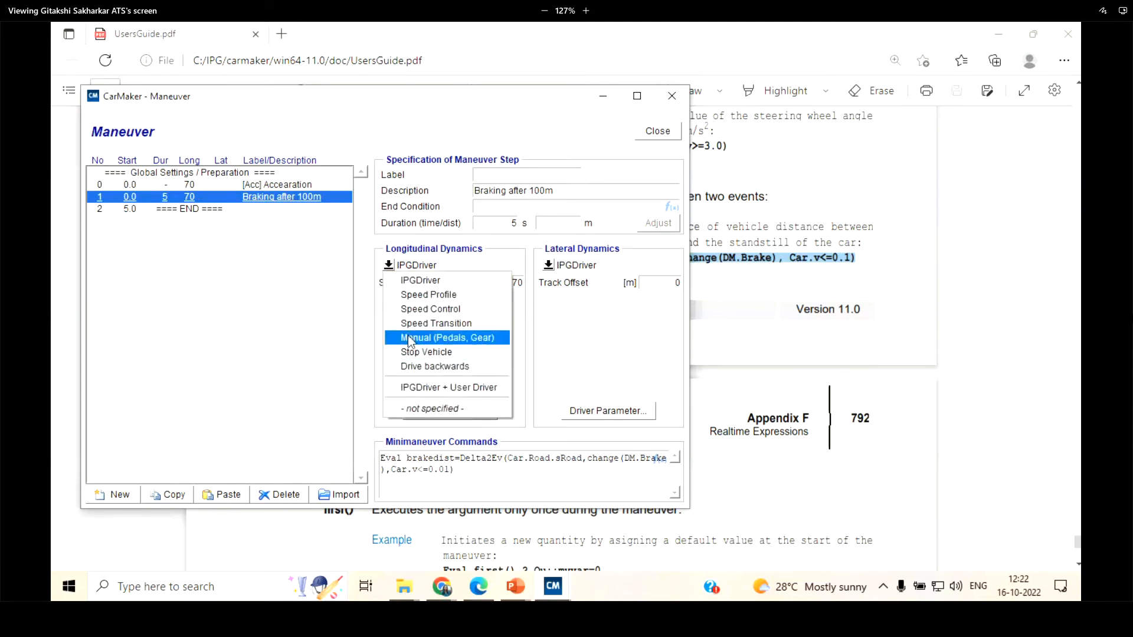
click(411, 341)
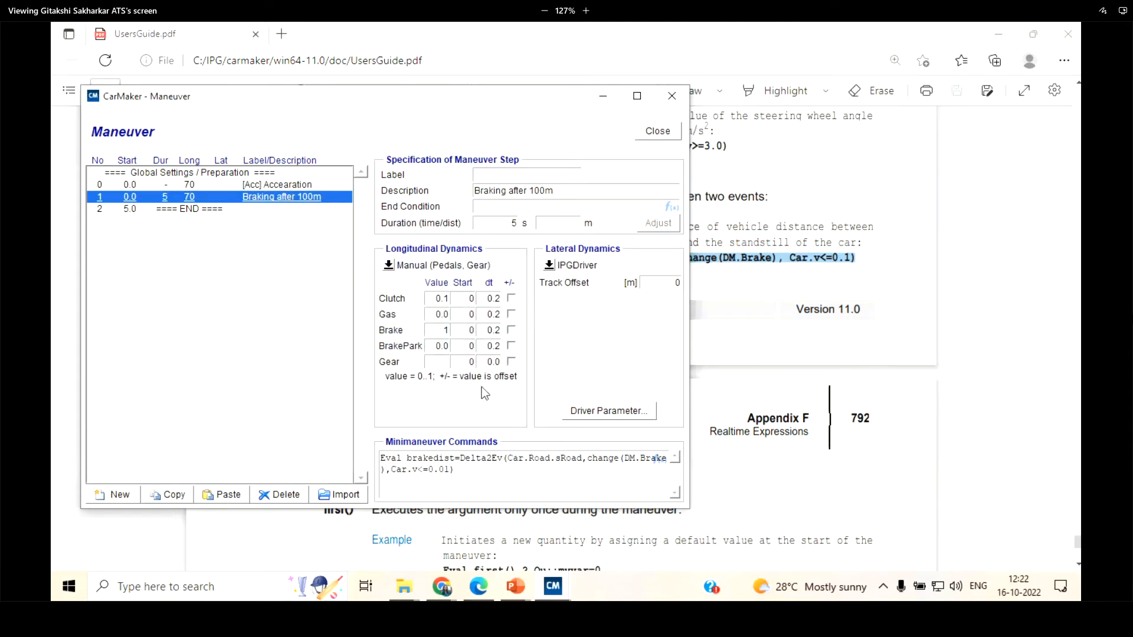
double_click(445, 329)
double_click(492, 330)
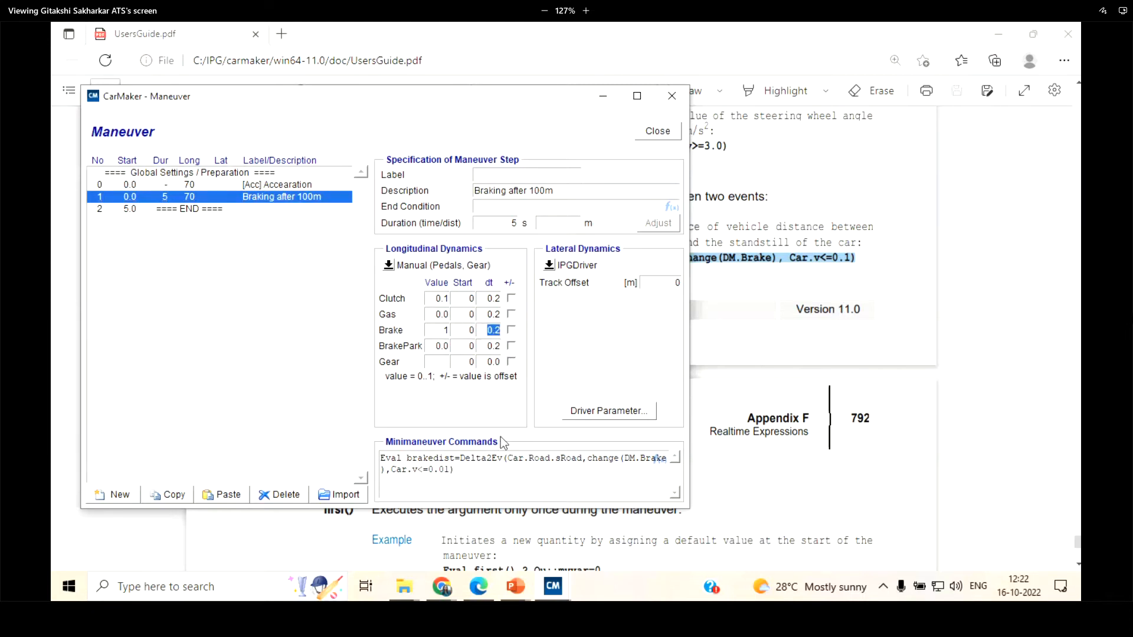
Examine the brakedist expression in the braking step's minimaneuver commands and the quantity's definition in the global maneuver commands
drag(454, 469, 367, 451)
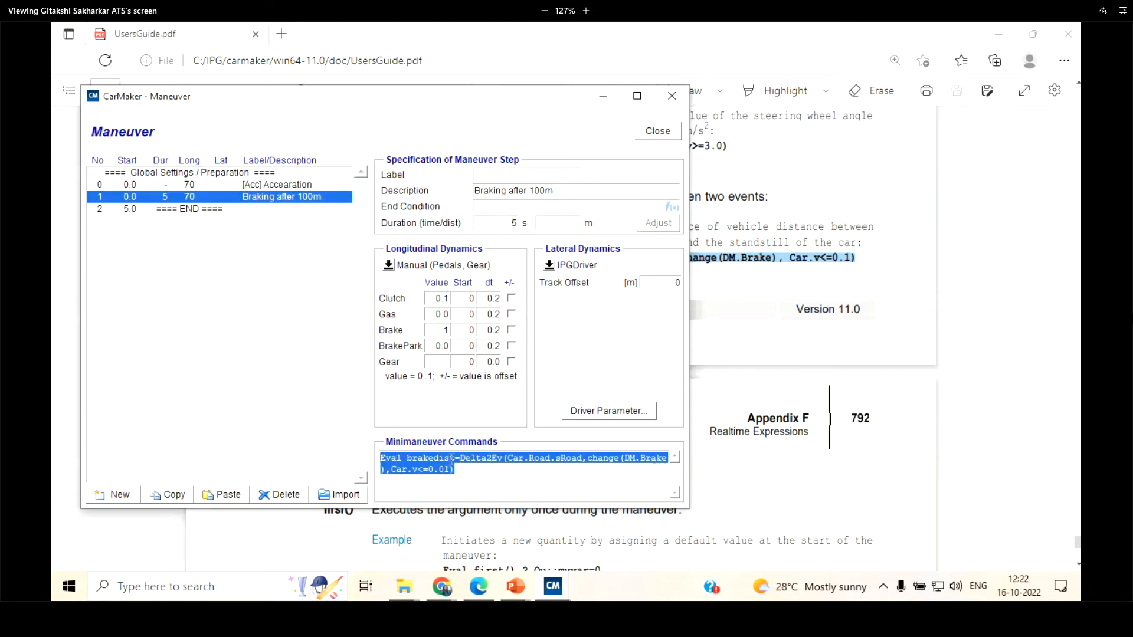
drag(453, 458, 405, 458)
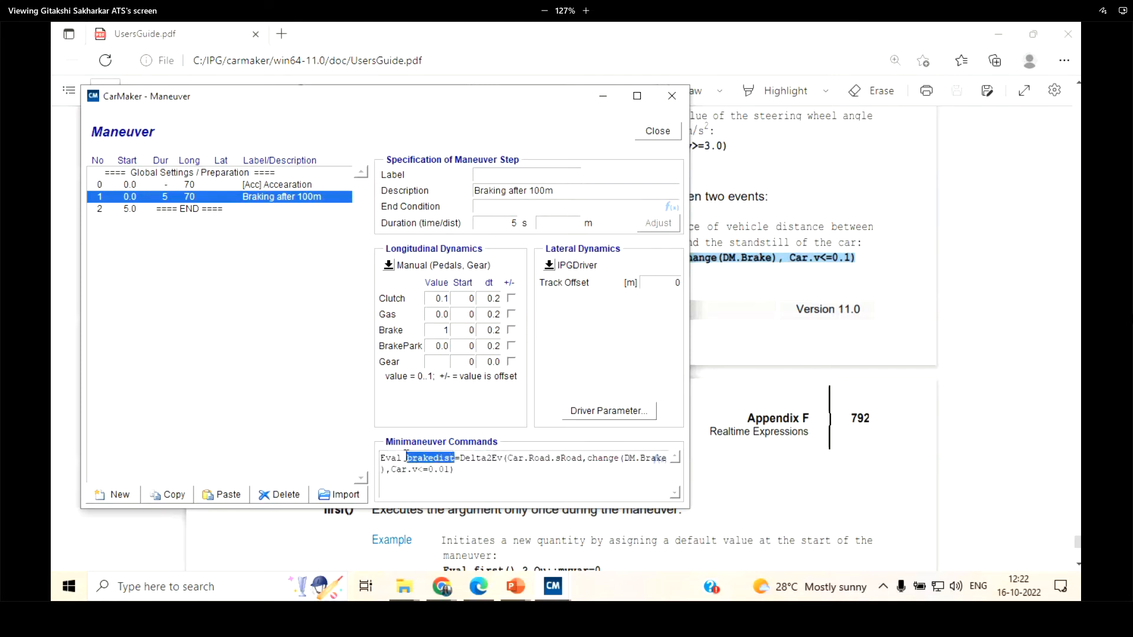
click(184, 173)
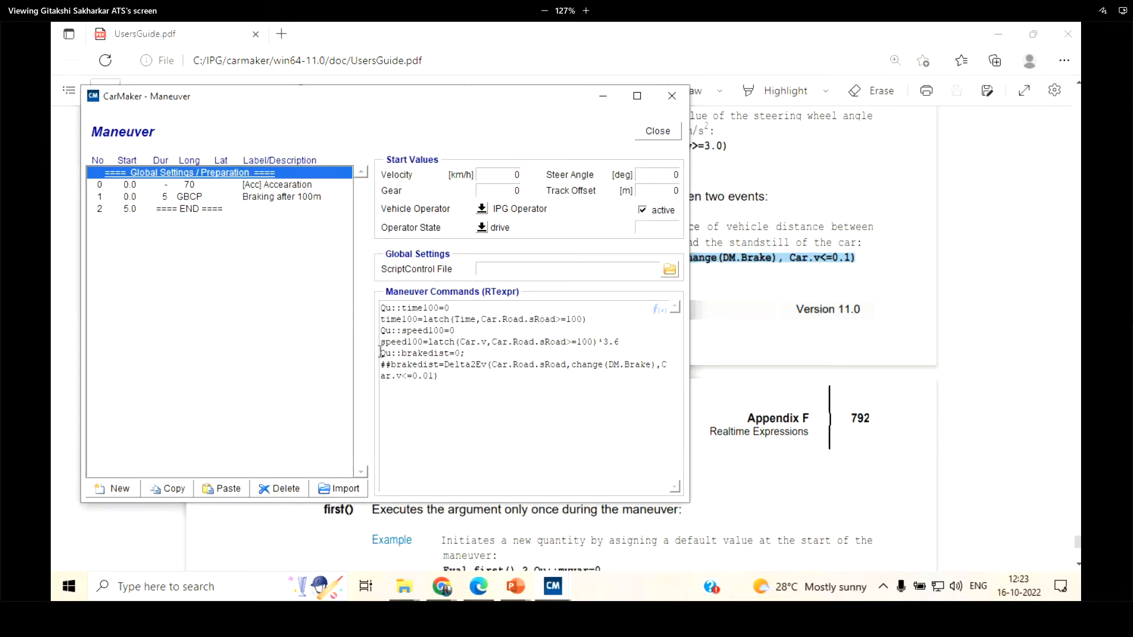
drag(380, 353, 465, 352)
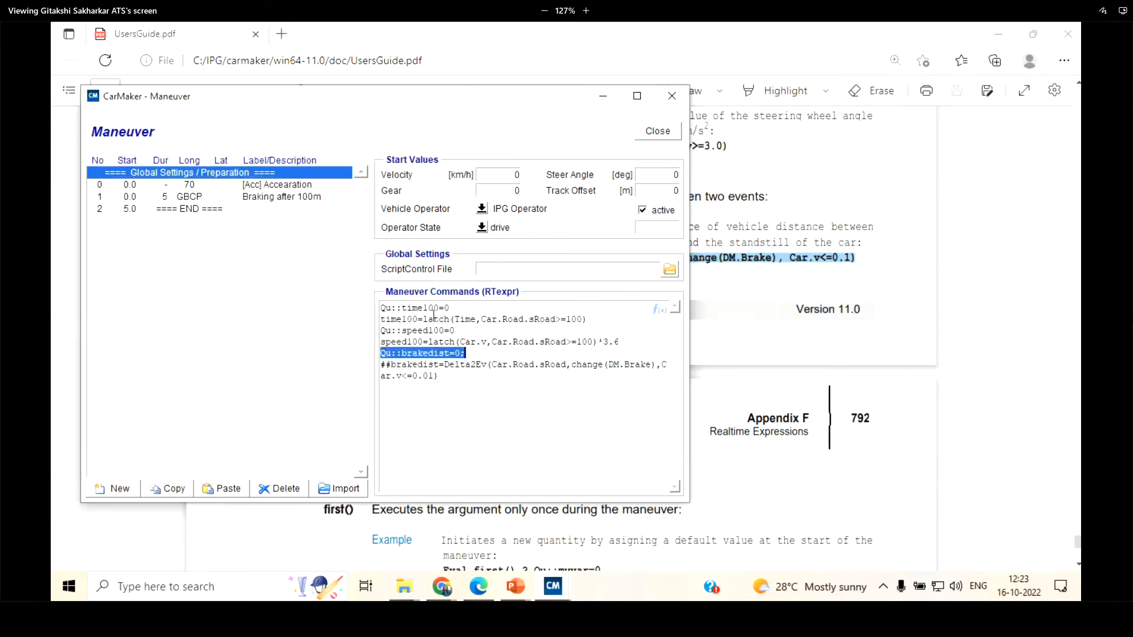
Examine the Delta2Ev arguments in the braking step's minimaneuver command, from Car.Road.sRoad to the brake change condition
click(259, 199)
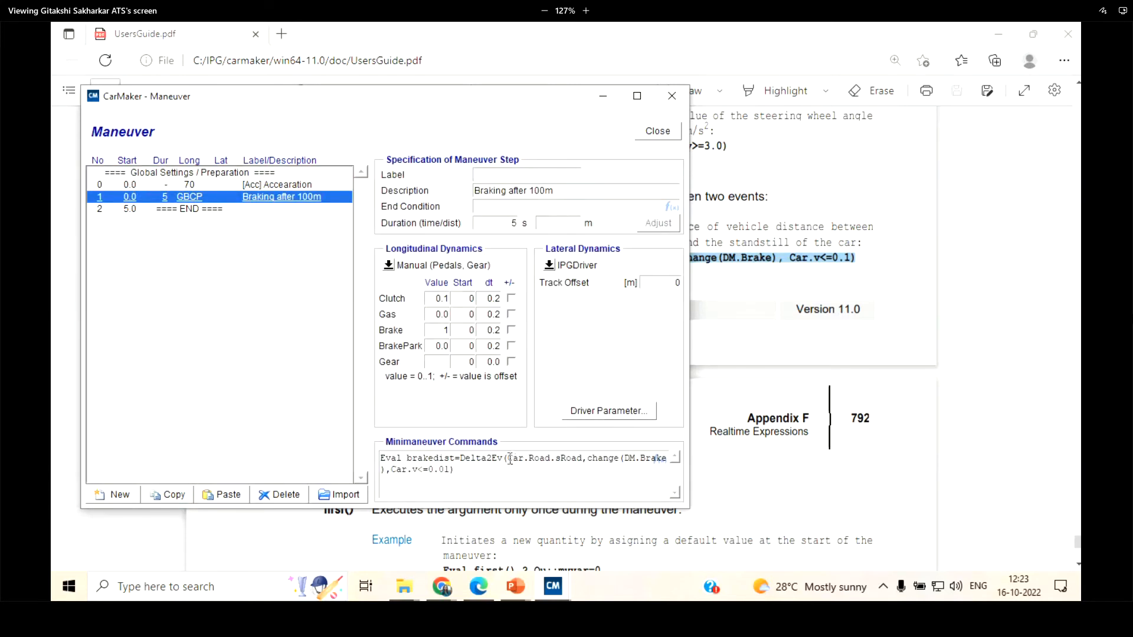
drag(508, 459, 582, 458)
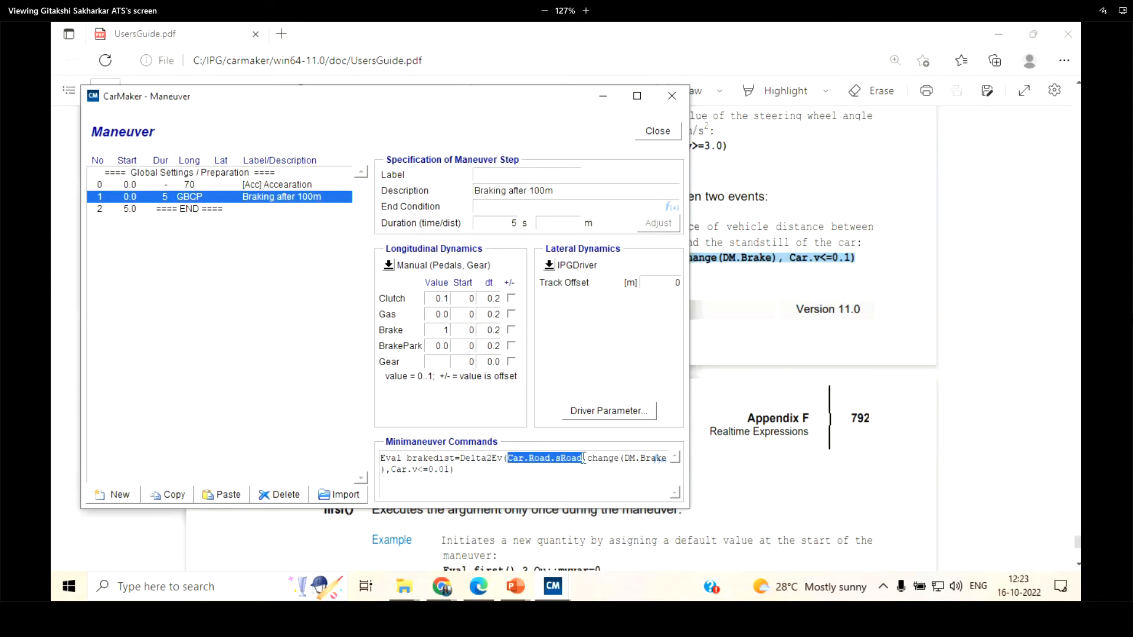
triple_click(583, 458)
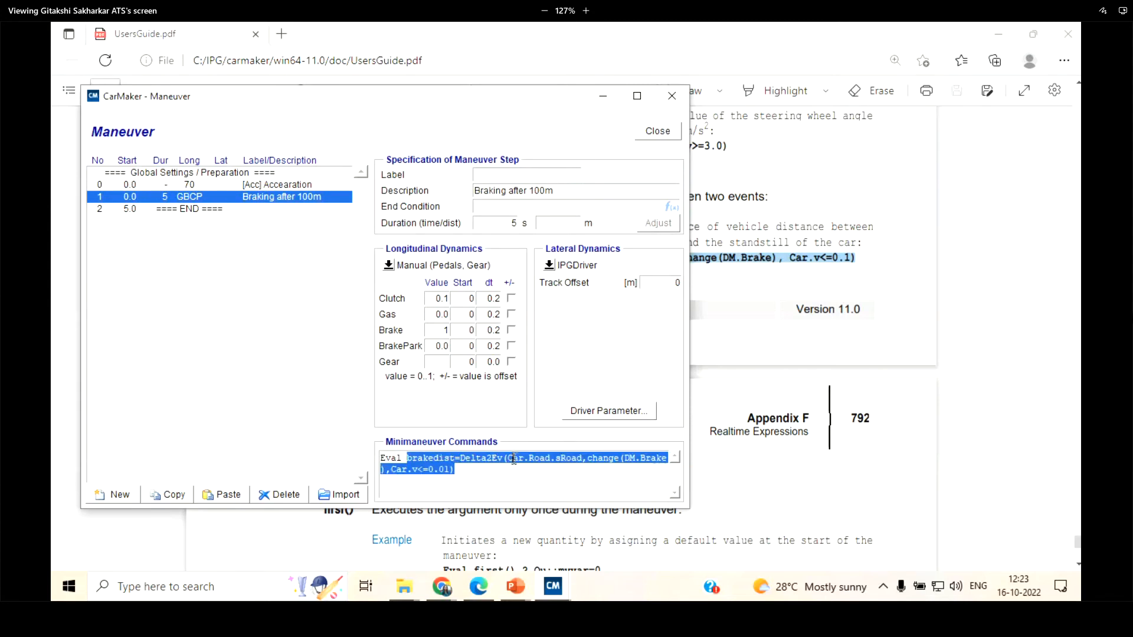
drag(508, 459, 619, 459)
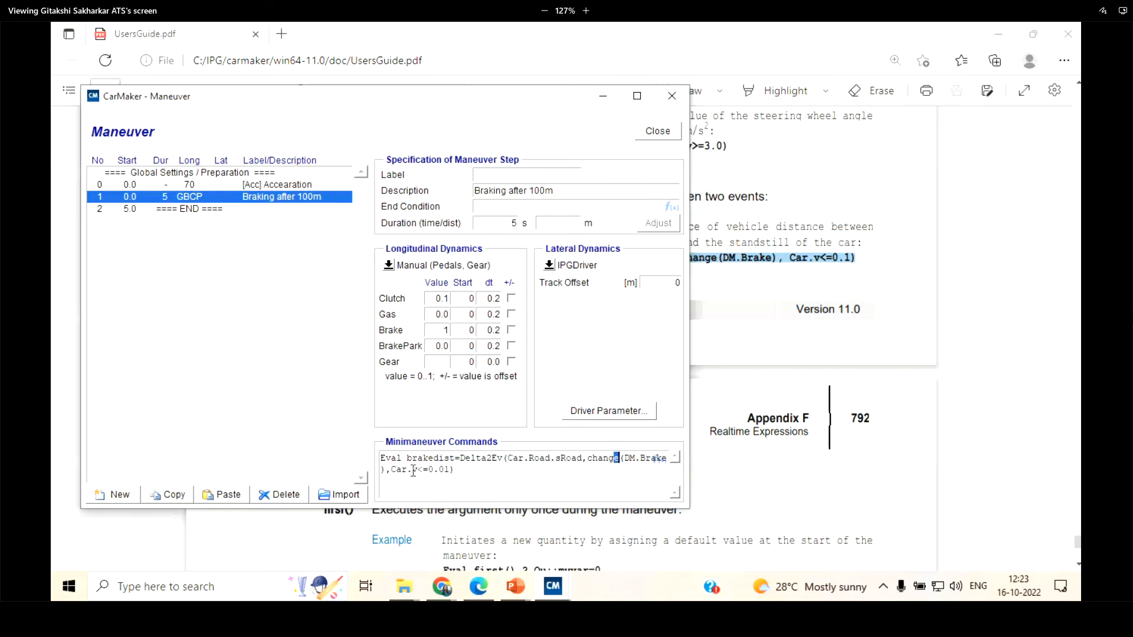
click(494, 464)
Minimize the user's guide, switch to CarMaker's main window and start the Brakingdist simulation
click(999, 31)
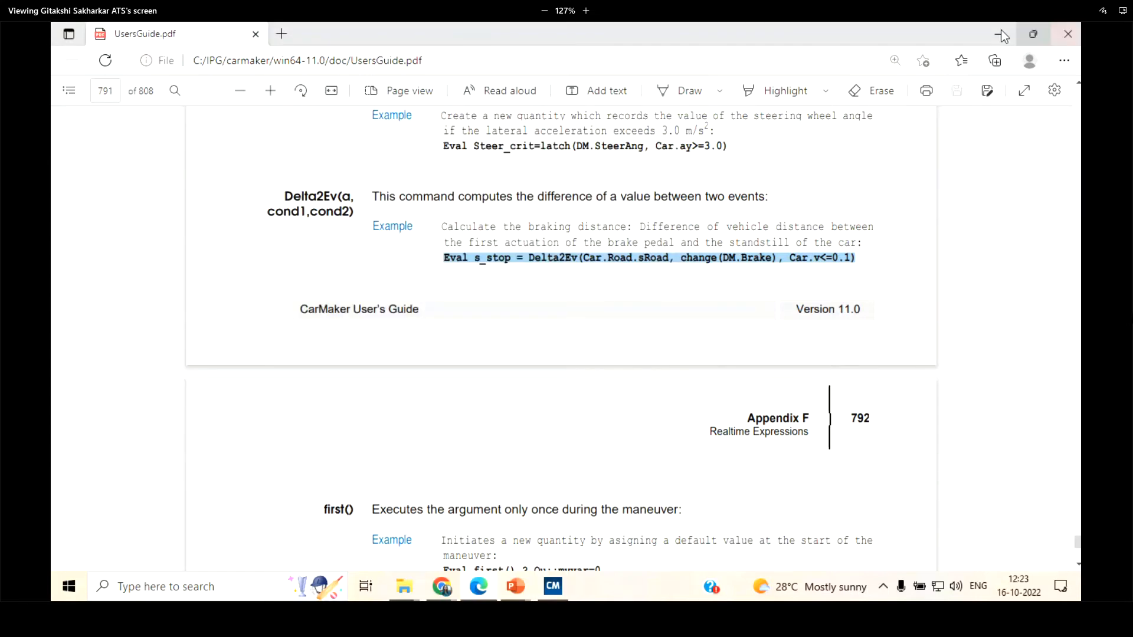
click(998, 32)
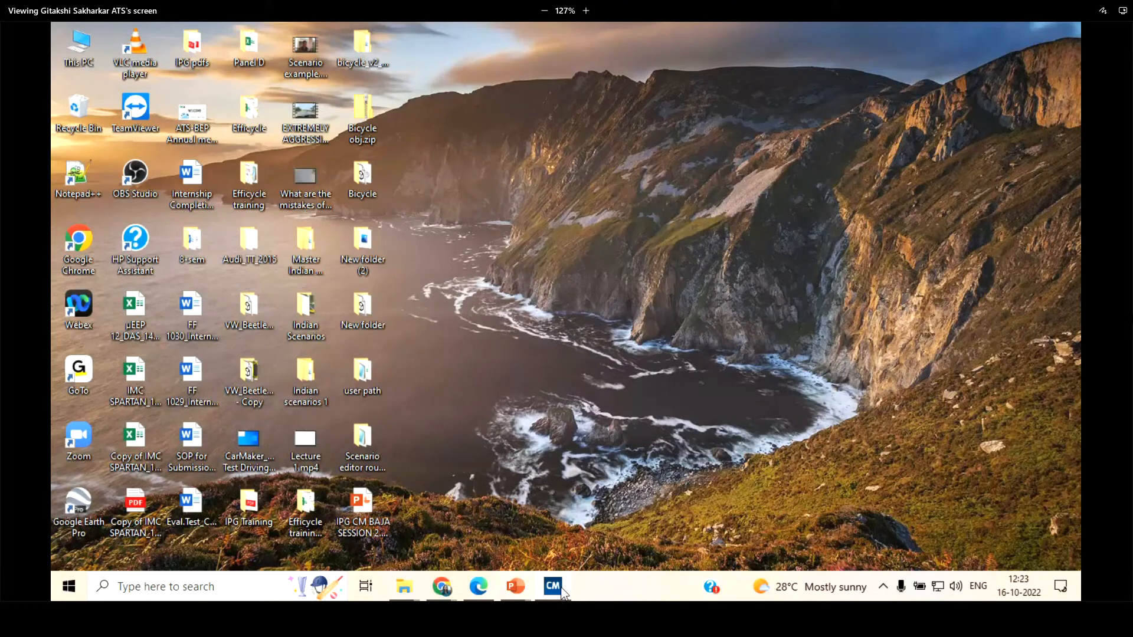
click(553, 586)
click(923, 368)
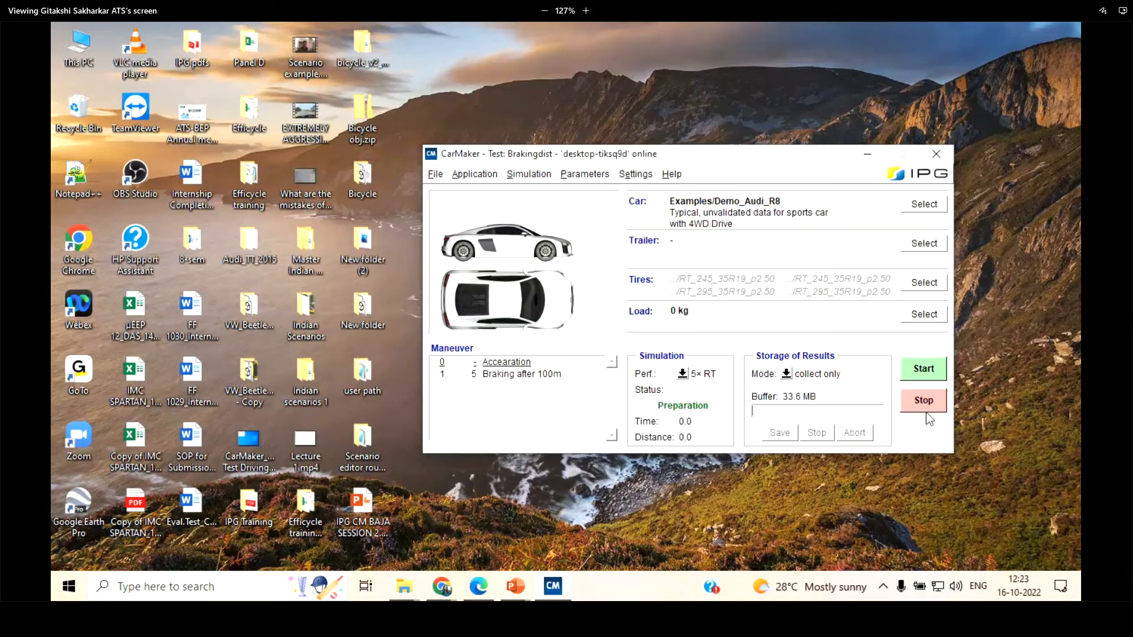
Stop the running simulation, open IPGMovie with the camera orbited around the car, and start the Brakingdist test again
click(924, 402)
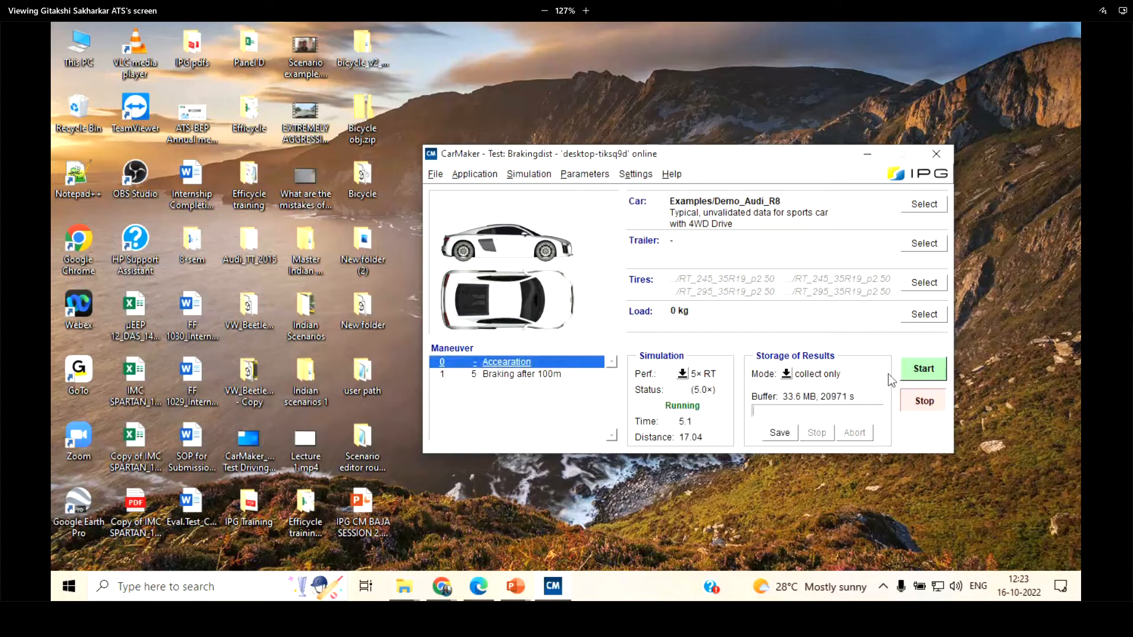
click(434, 174)
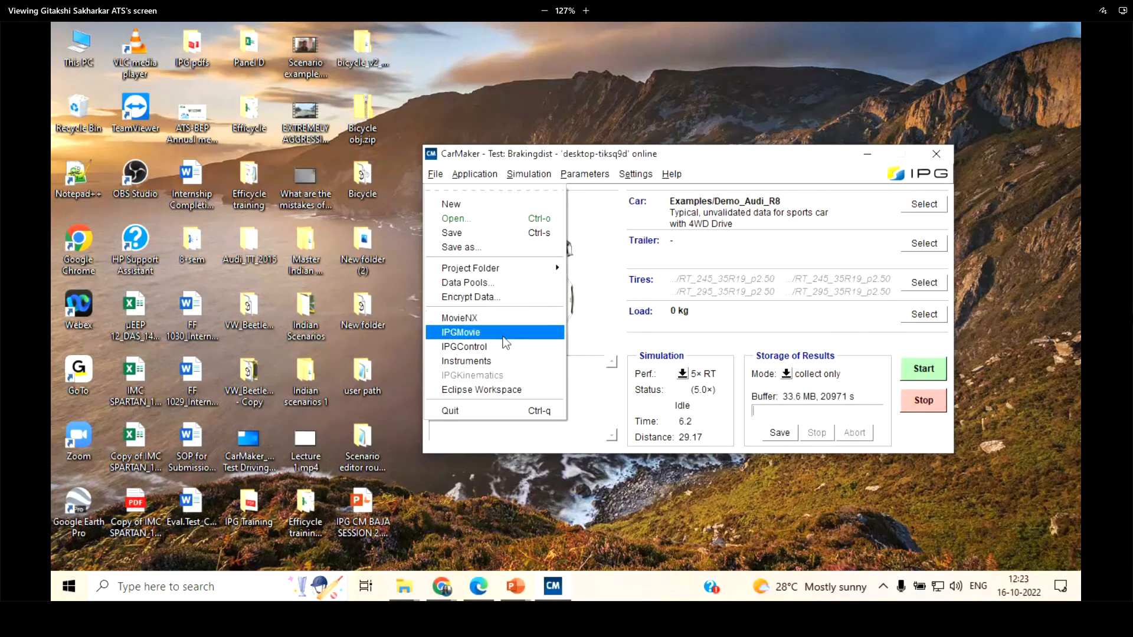
click(466, 330)
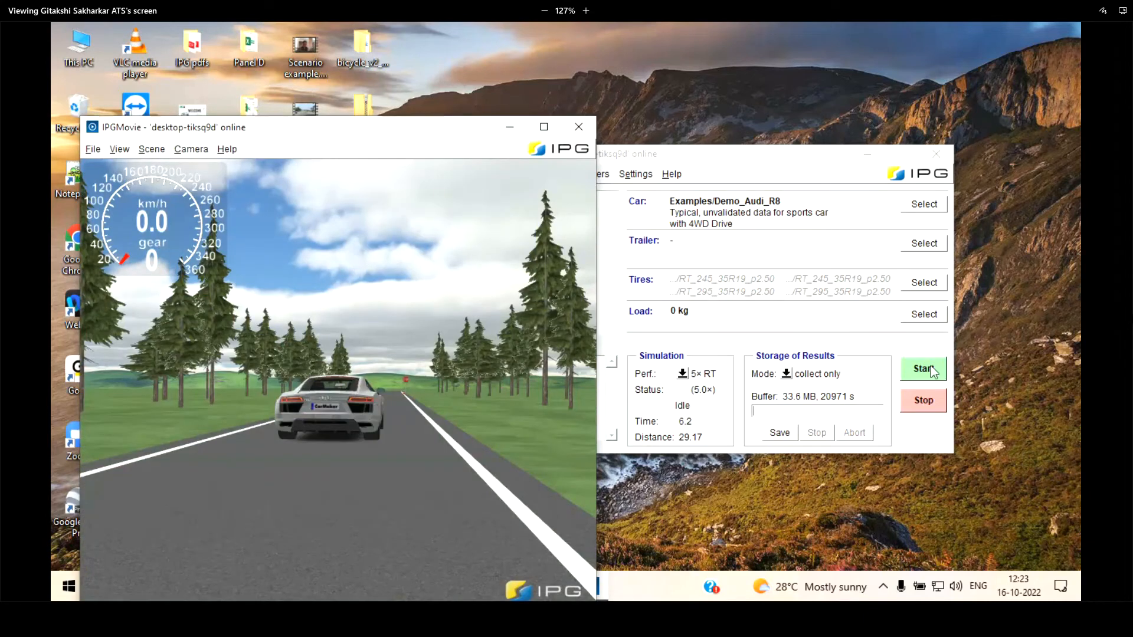
drag(406, 372, 360, 309)
scroll(362, 298, down, 5)
scroll(323, 281, up, 8)
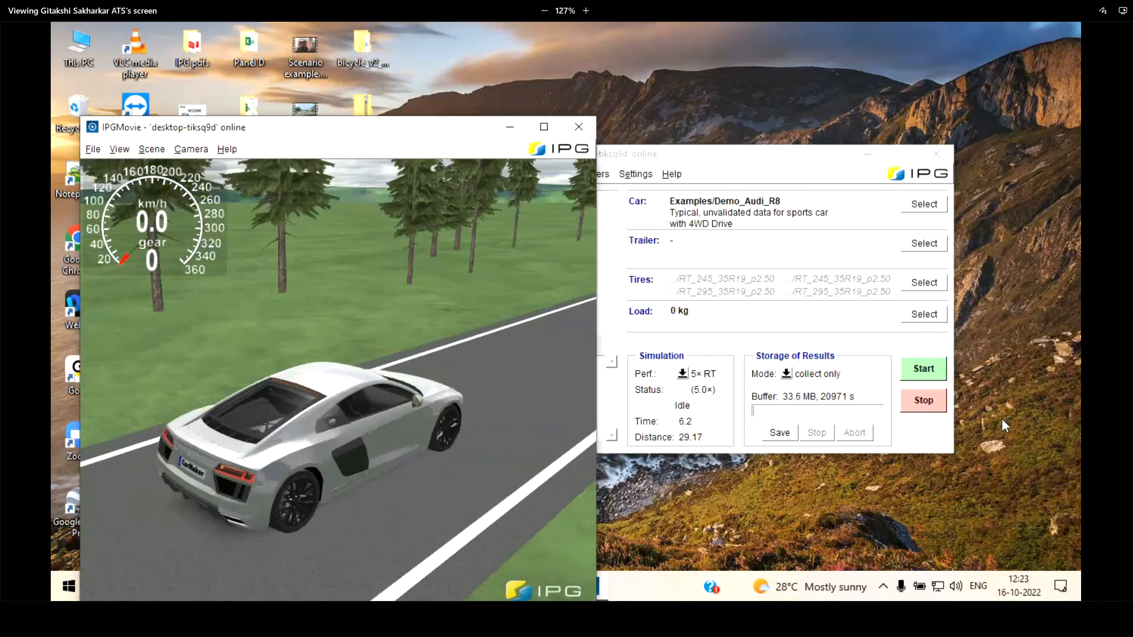
click(923, 369)
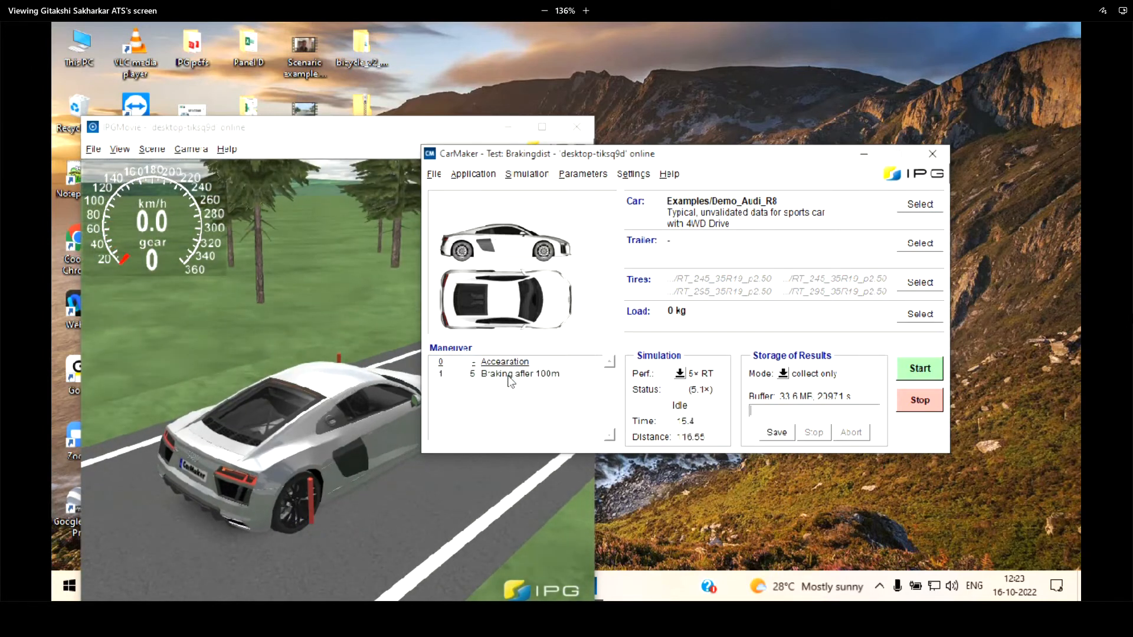
Set the simulation speed to realtime and rerun the test, watching the acceleration and braking in IPGMovie
click(680, 374)
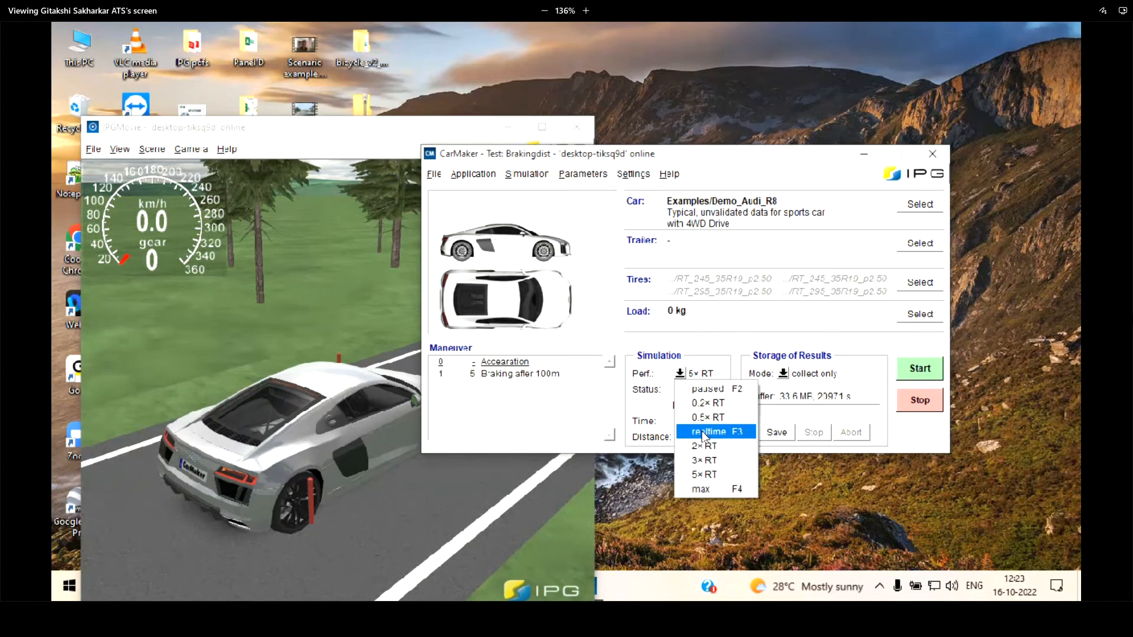
click(703, 432)
click(919, 368)
drag(750, 157, 872, 149)
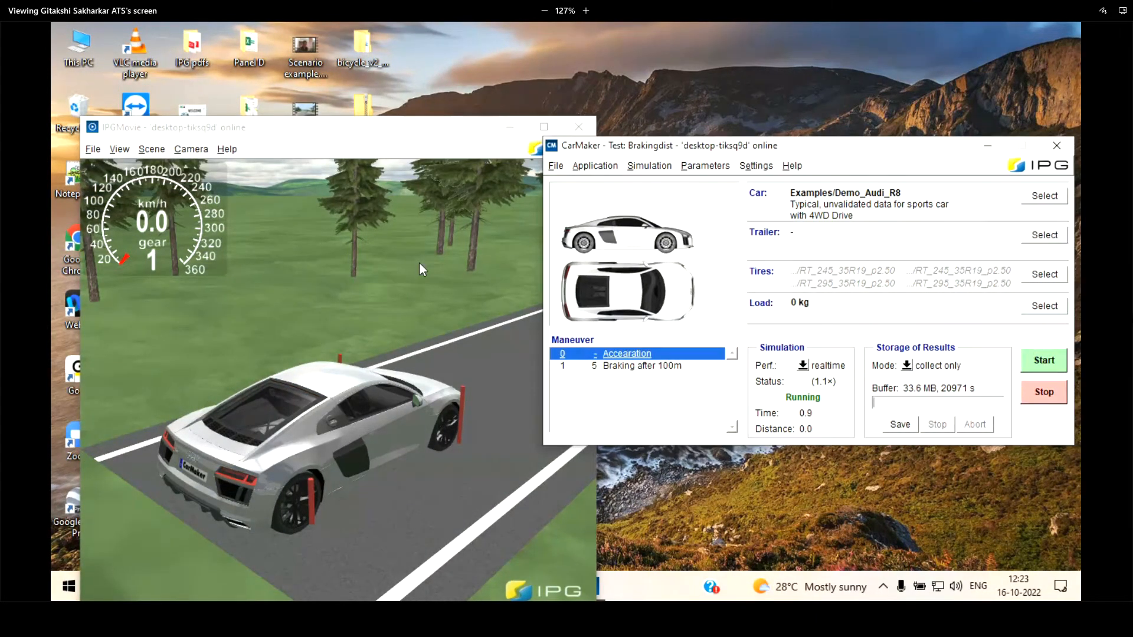
click(392, 126)
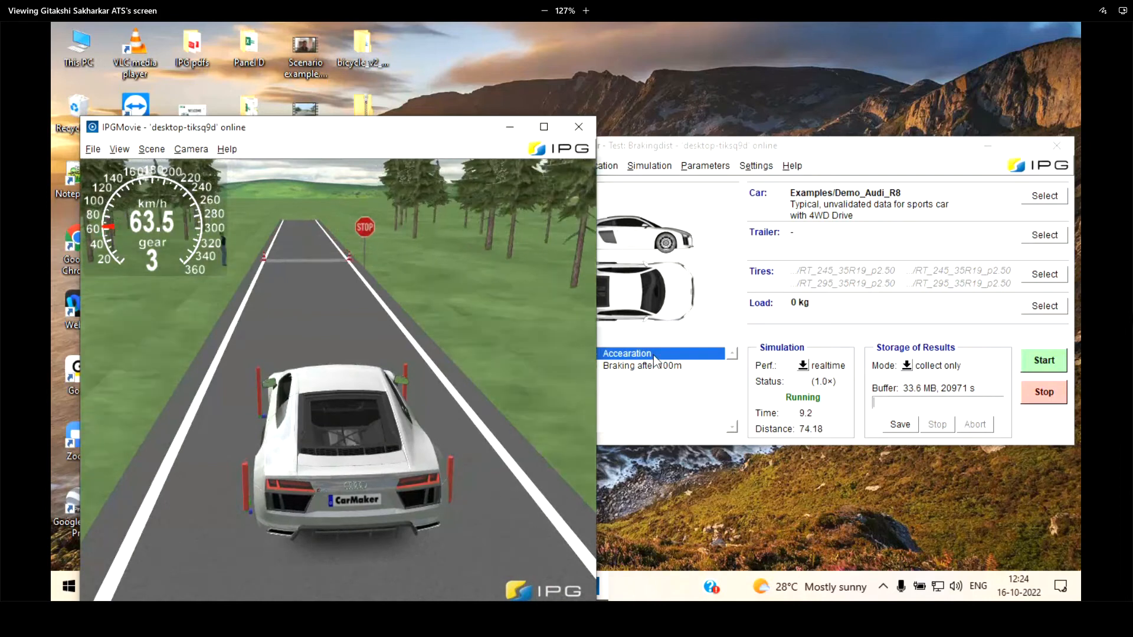
click(655, 365)
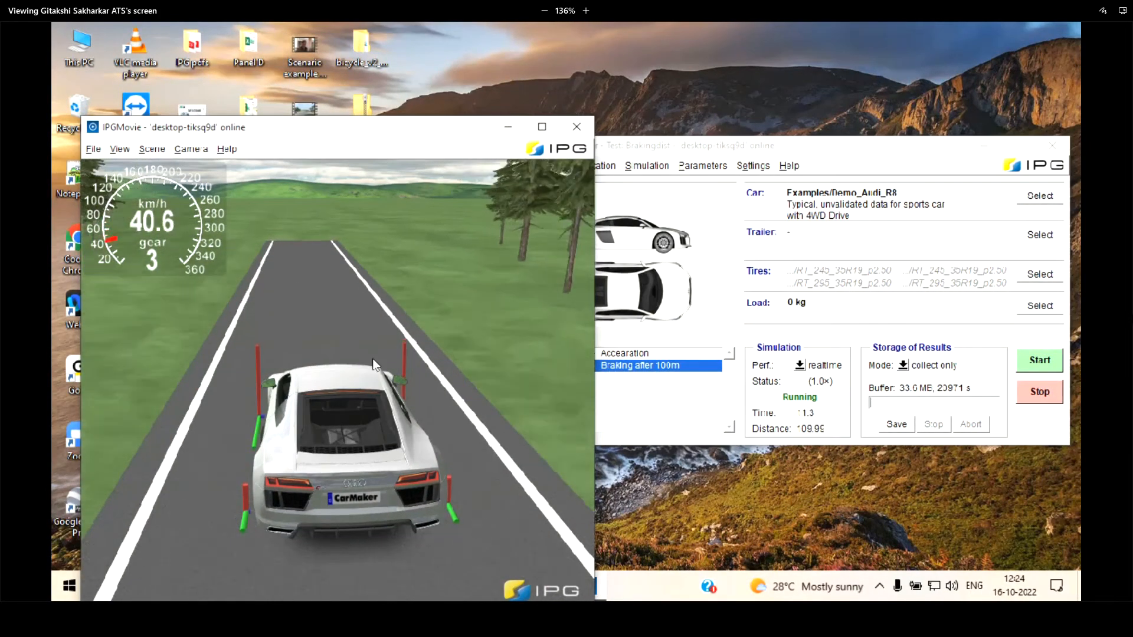
scroll(373, 360, down, 10)
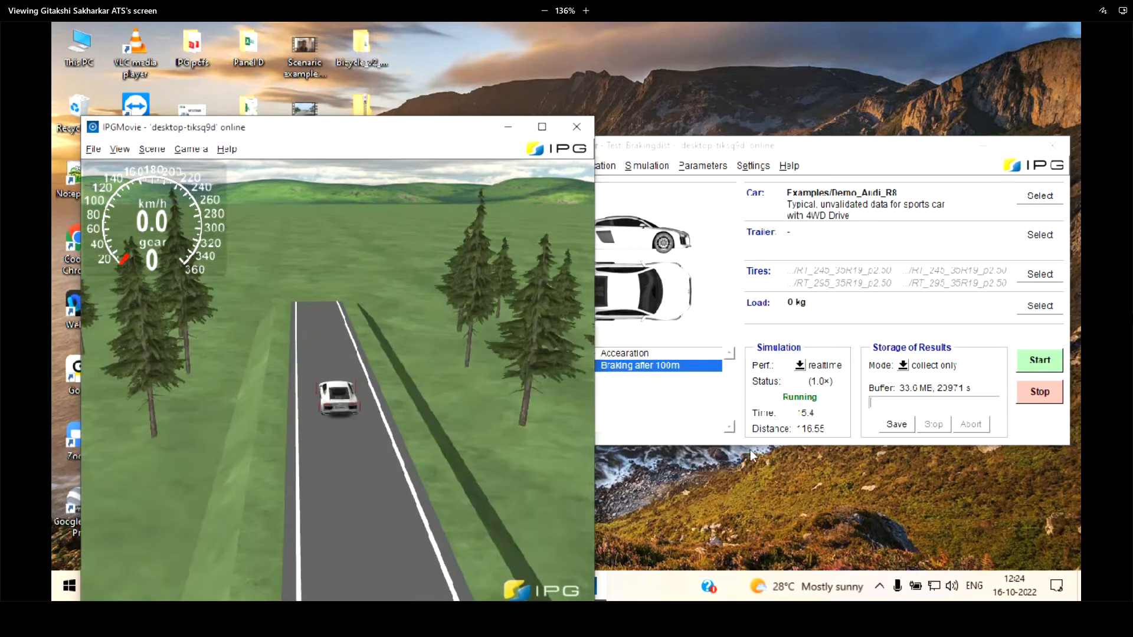
Open the maneuver definition, examine the settings and brakedist command of the Braking after 100m step, and return to the main window
click(662, 396)
double_click(662, 396)
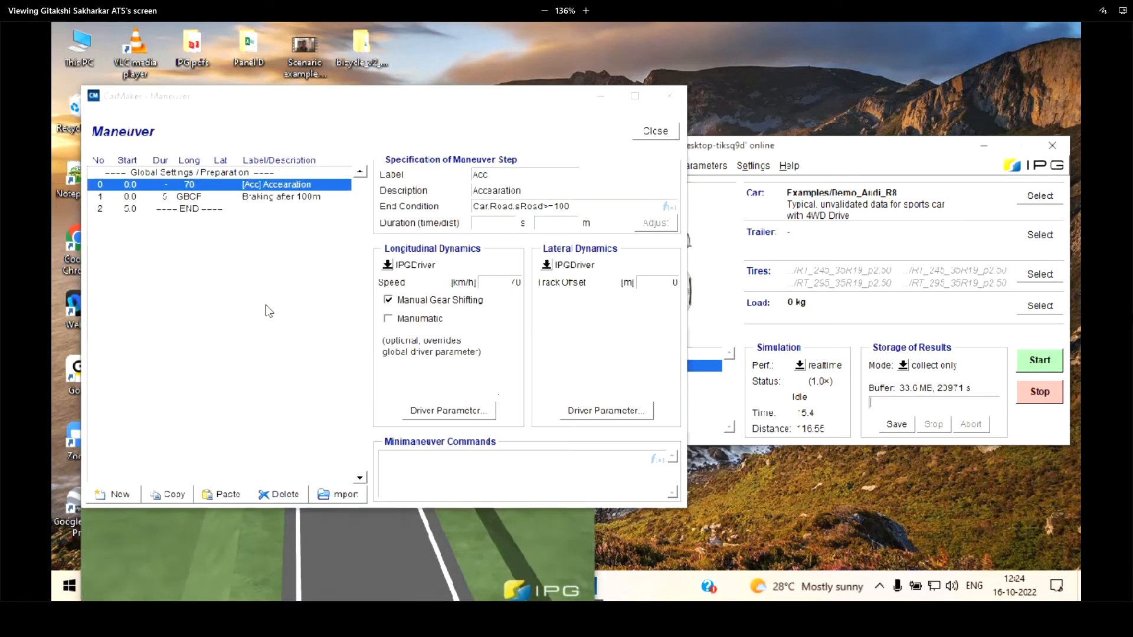
click(269, 199)
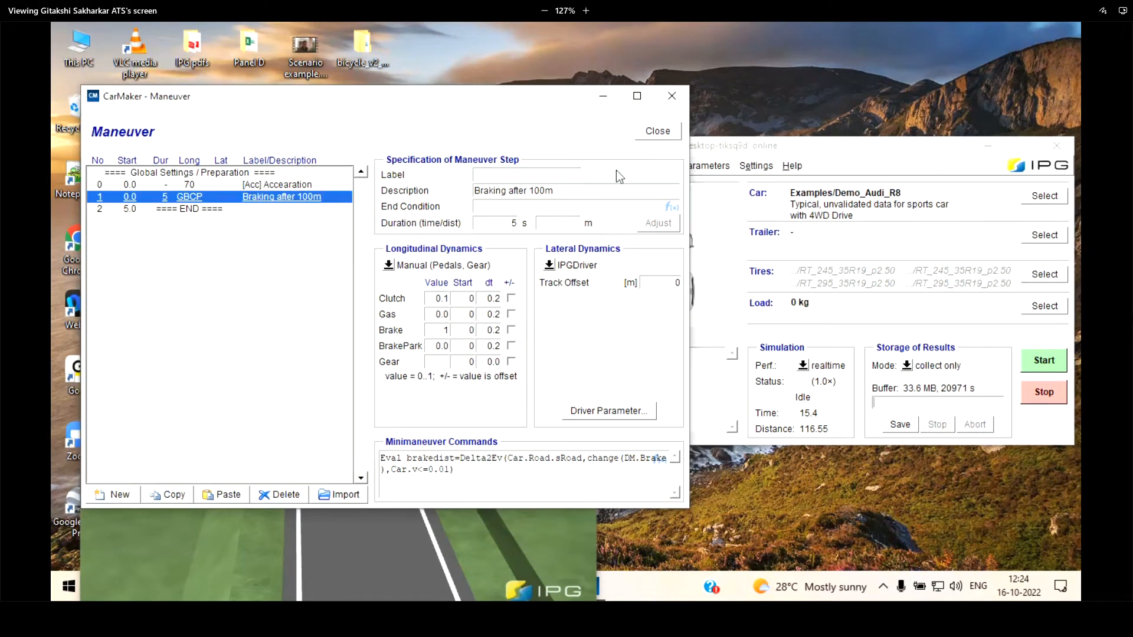
click(709, 145)
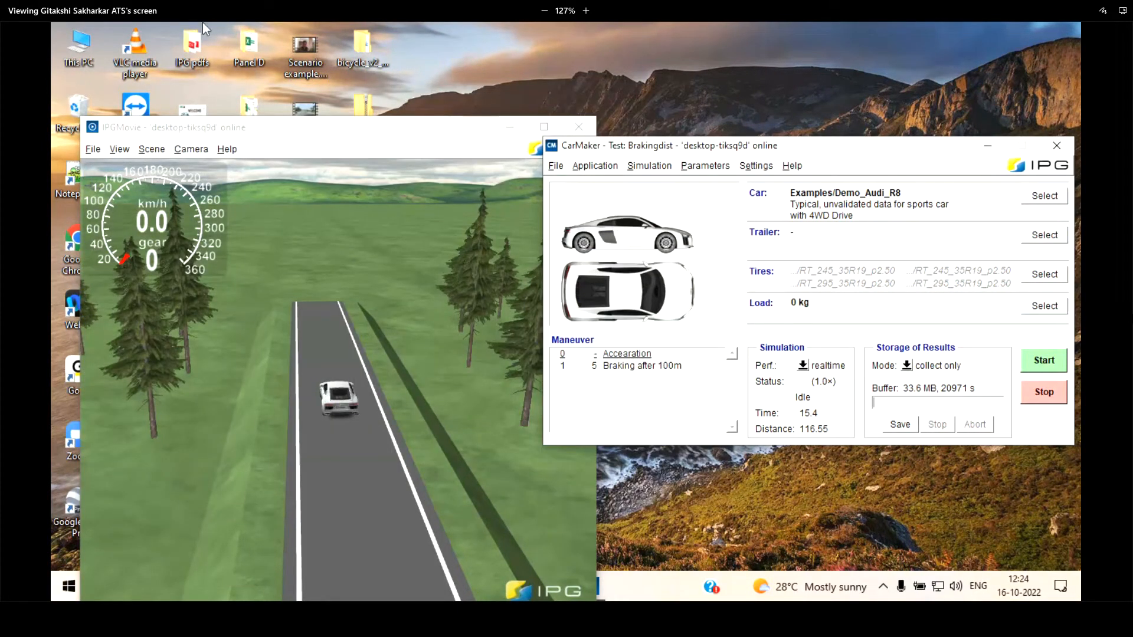
Clear the DM.ManDist and brakedist quantities from Direct Variable Access and close it
click(596, 167)
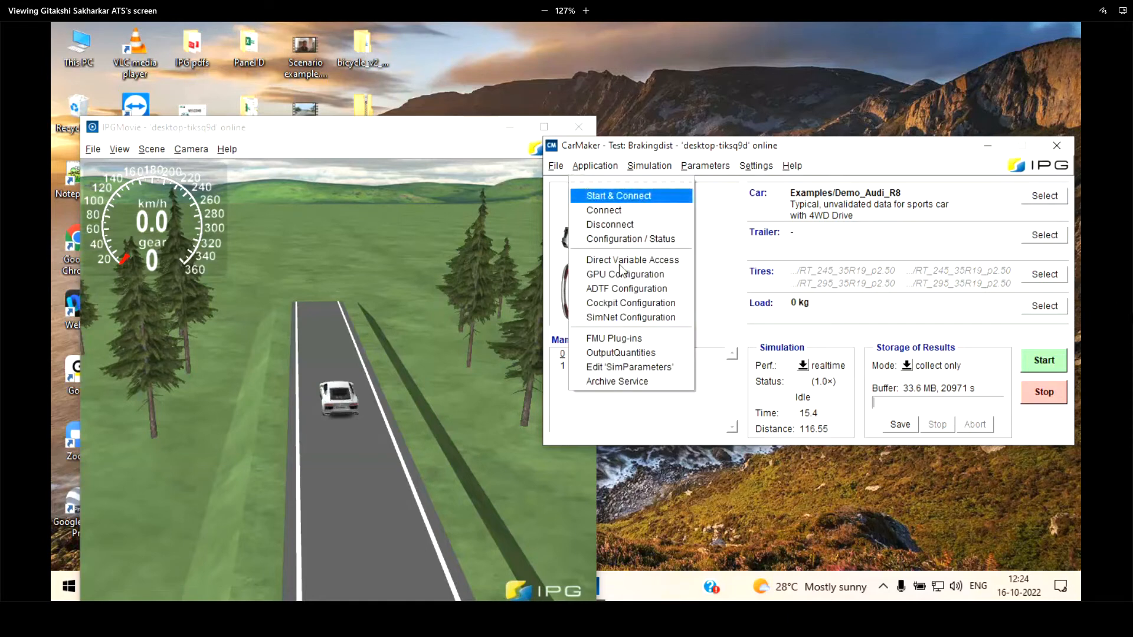
click(641, 260)
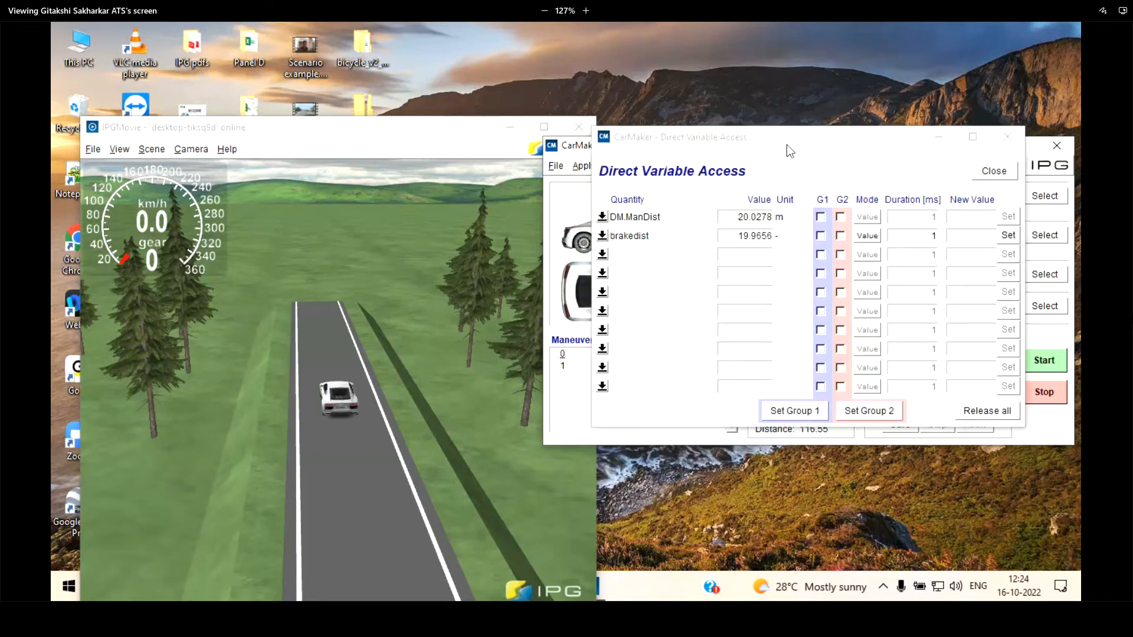
drag(787, 144, 585, 146)
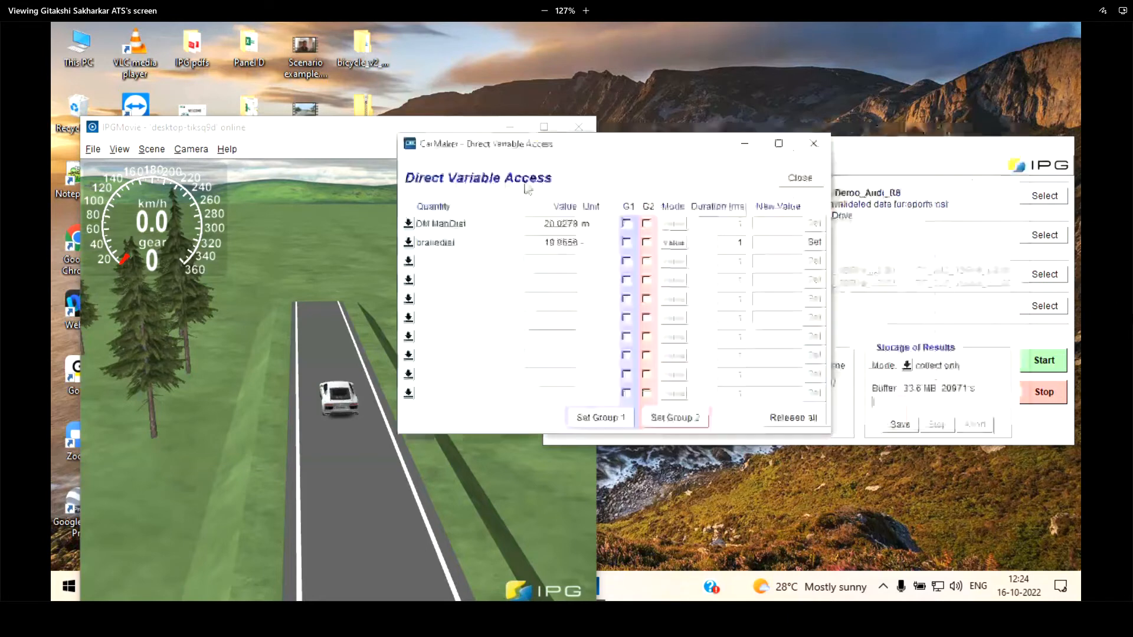
click(402, 246)
click(437, 160)
click(402, 246)
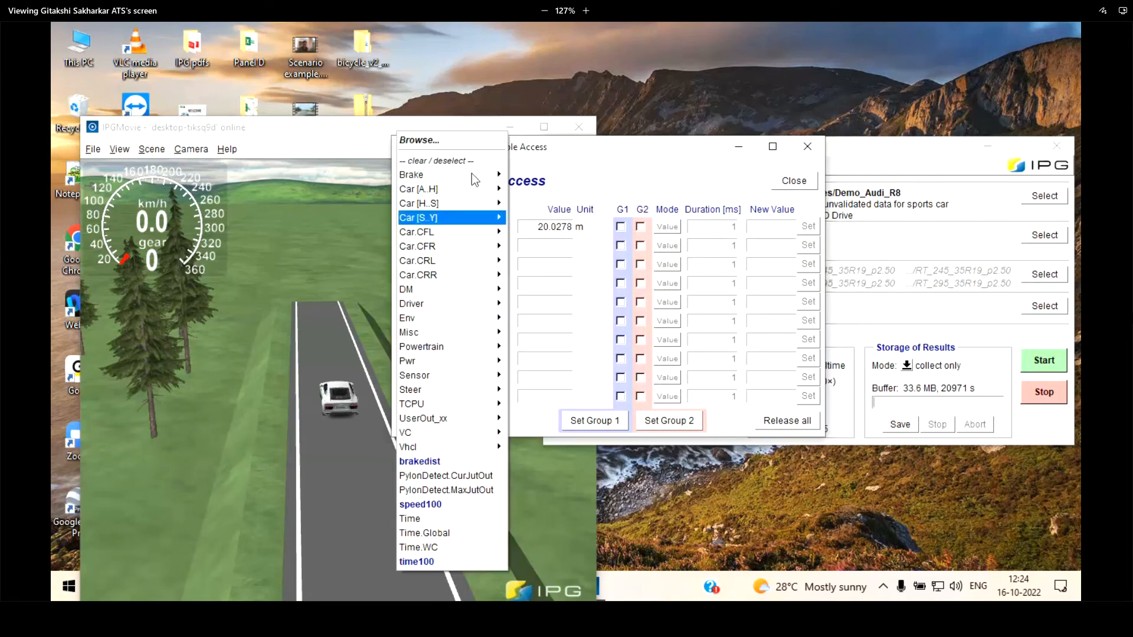
click(433, 160)
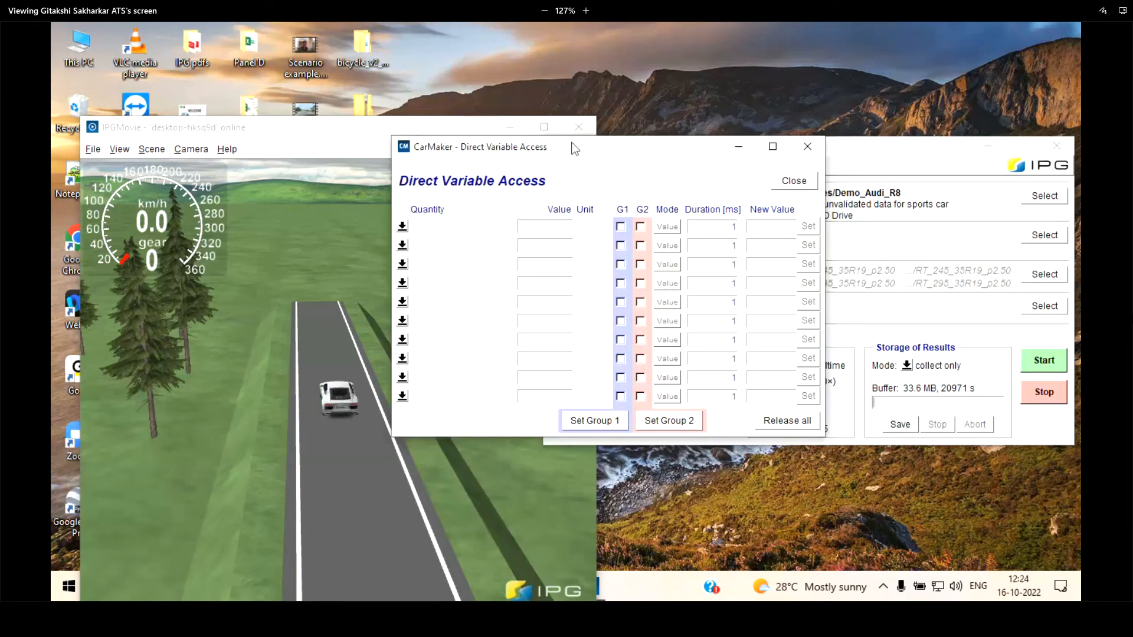
click(793, 181)
Reopen Direct Variable Access and select brakedist as the first quantity
click(607, 167)
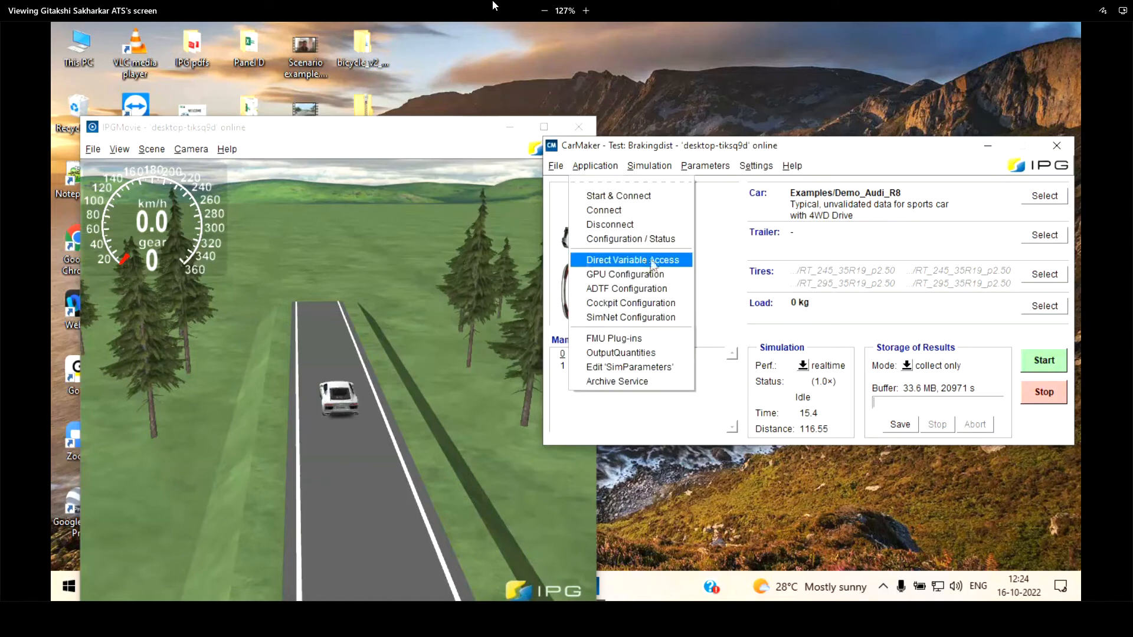
click(616, 260)
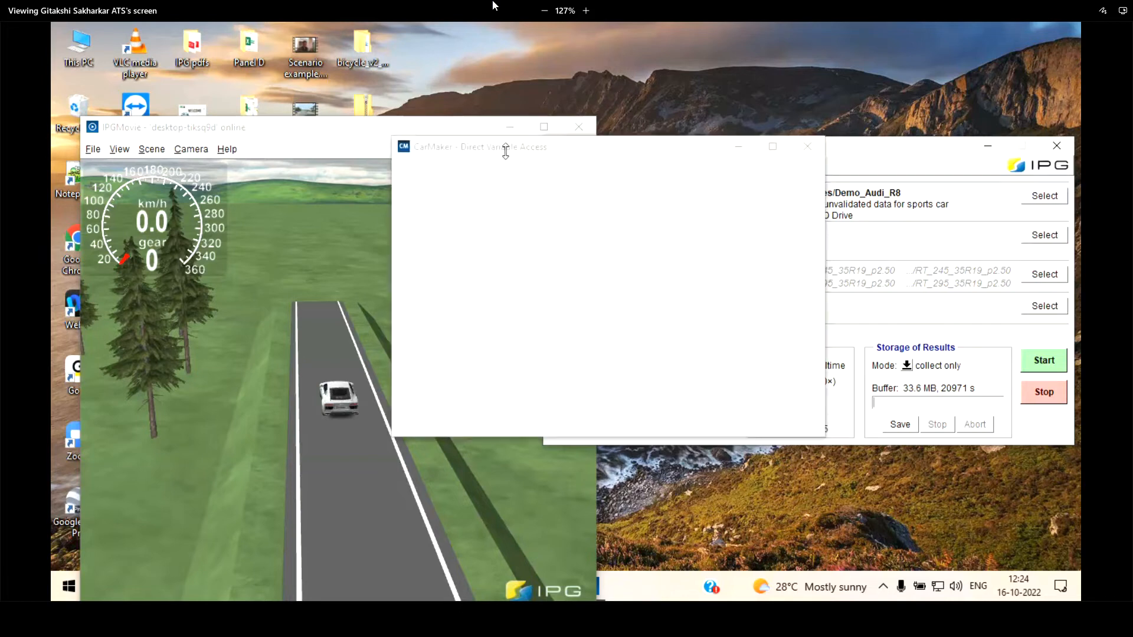
drag(596, 149, 380, 209)
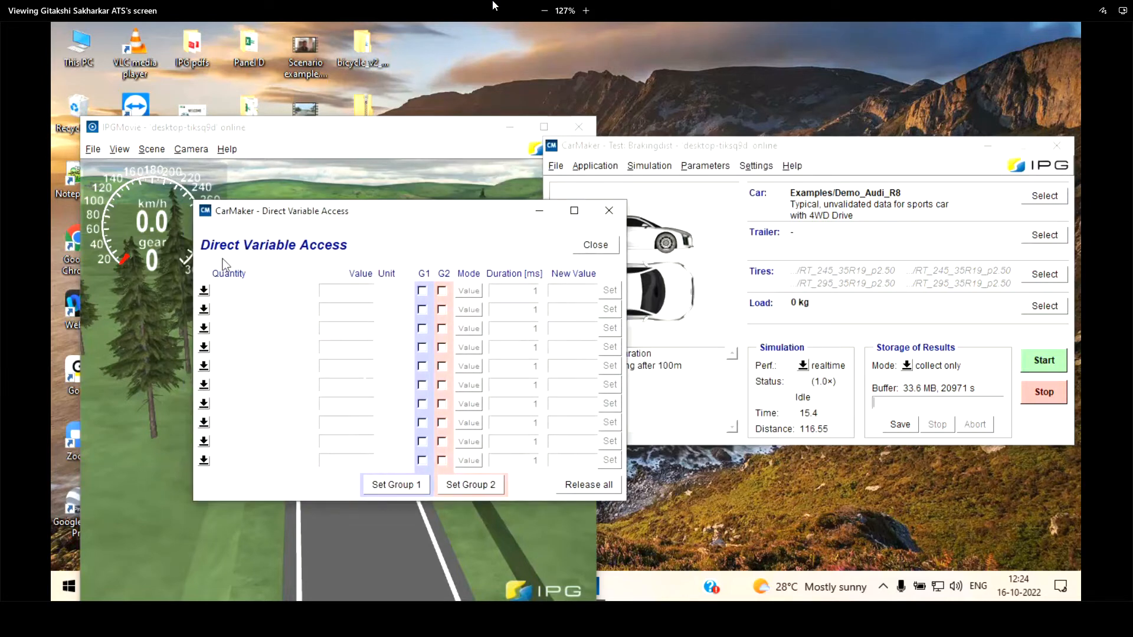
click(204, 290)
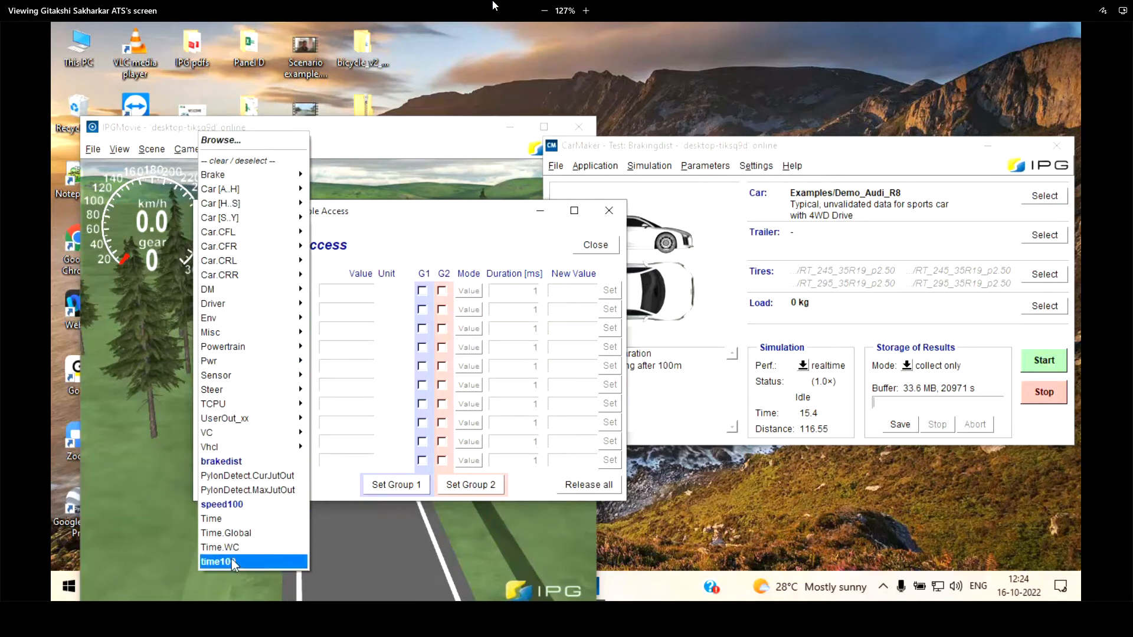
click(220, 461)
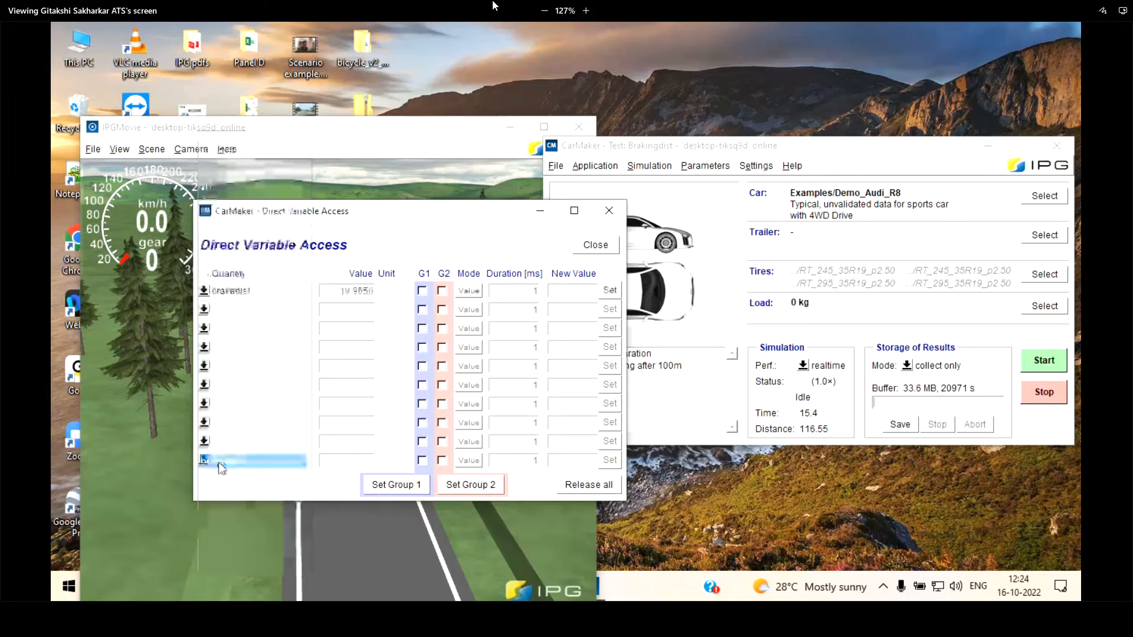
Rerun the simulation with Direct Variable Access beside IPGMovie, check the brakedist value after the car stops, and close the access window
click(1024, 366)
drag(383, 209, 842, 236)
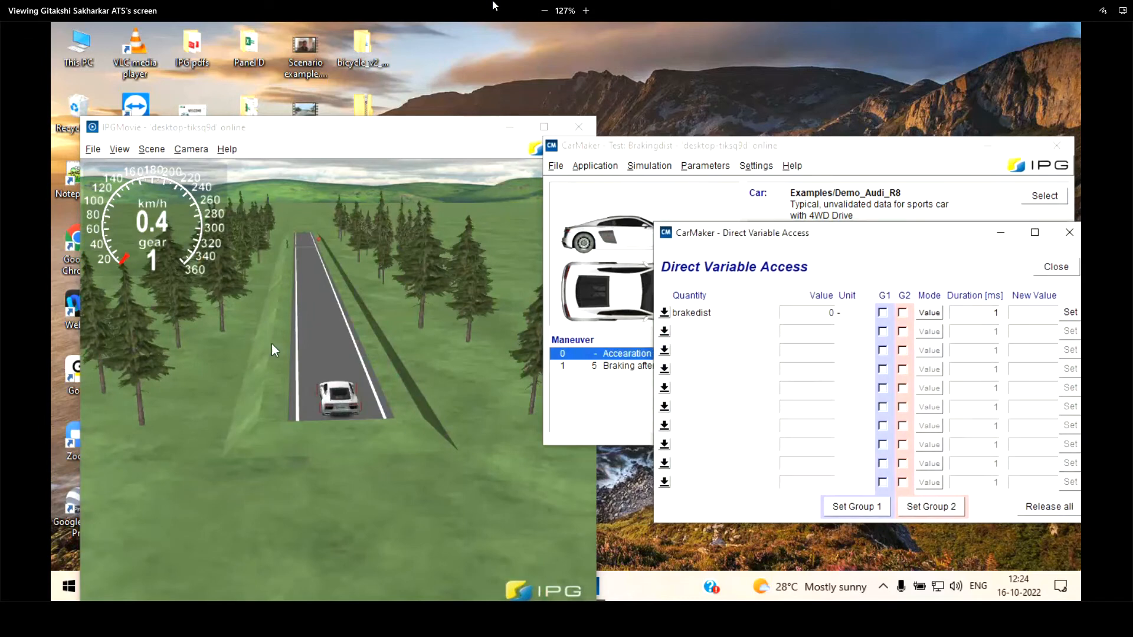
scroll(278, 305, up, 5)
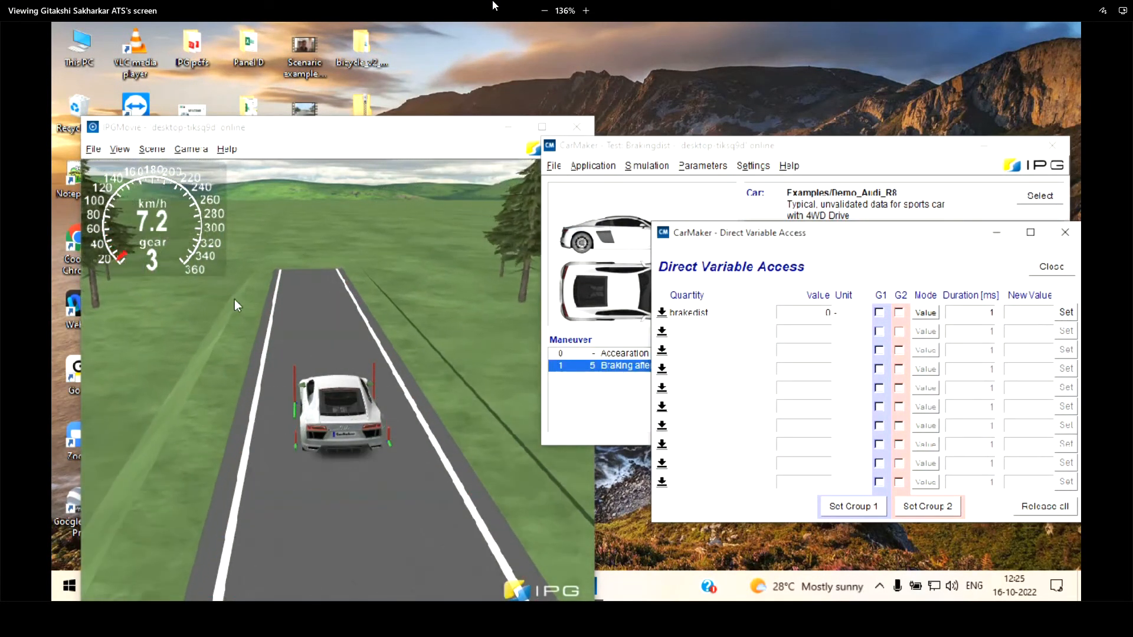
scroll(345, 293, down, 6)
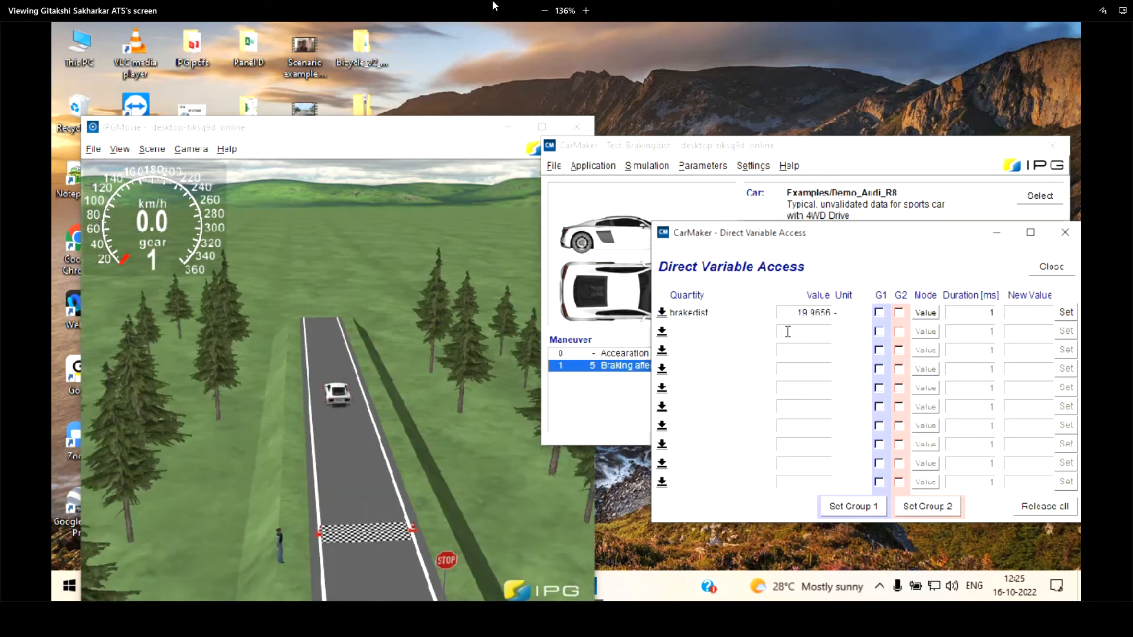
double_click(807, 312)
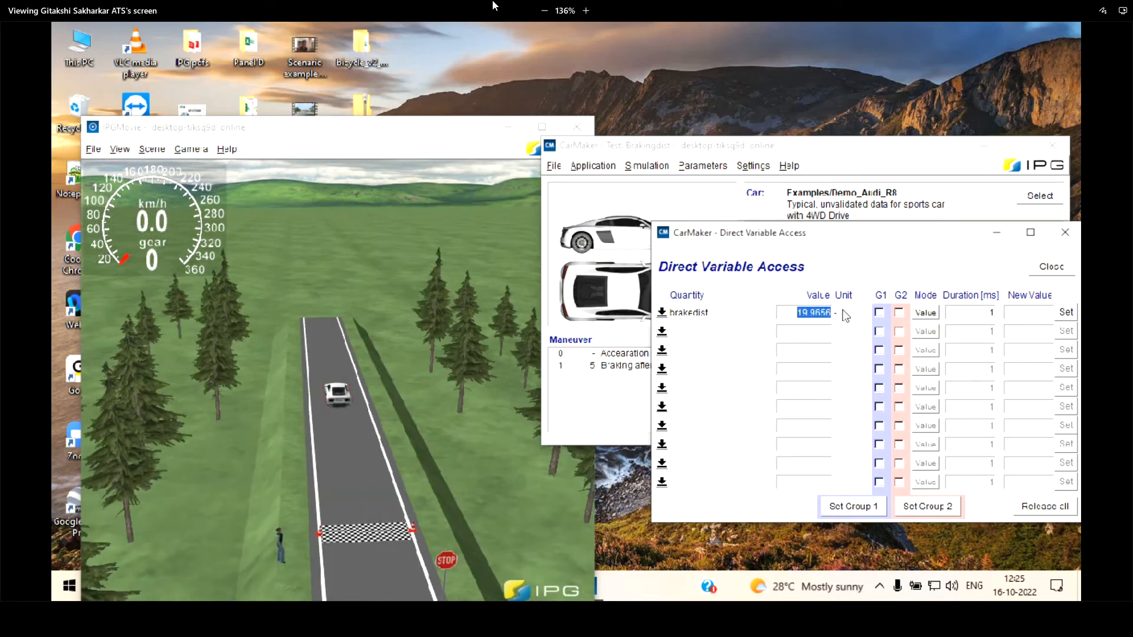
click(1052, 269)
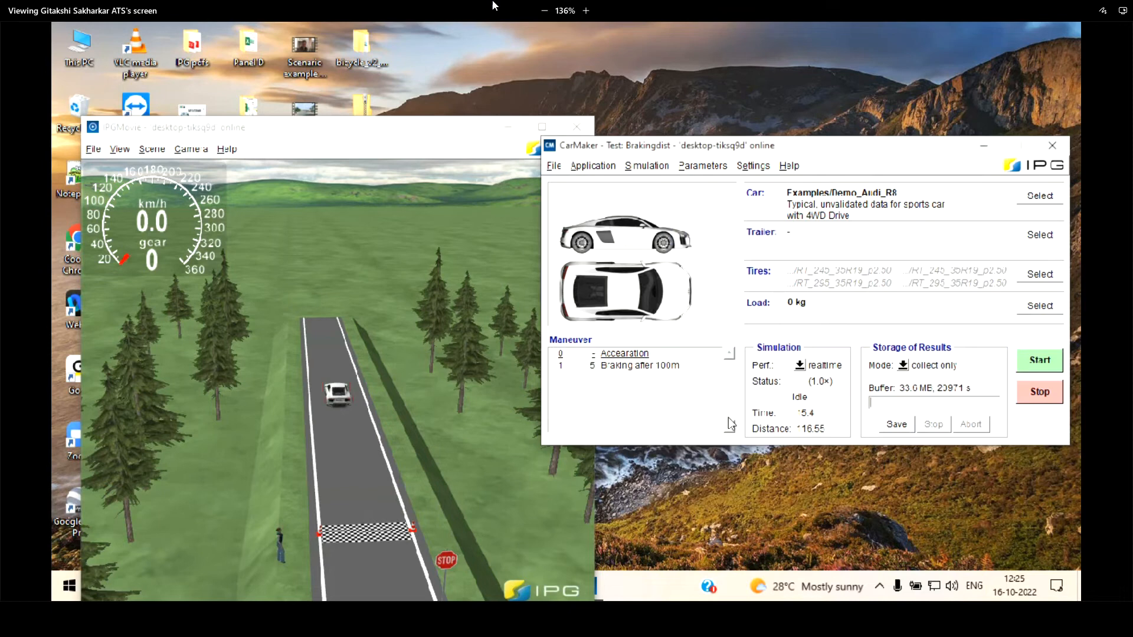
Move IPGMovie out of the way, switch to UsersGuide.pdf in Edge and read the description of the latch(a,cond) command
drag(380, 125, 361, 38)
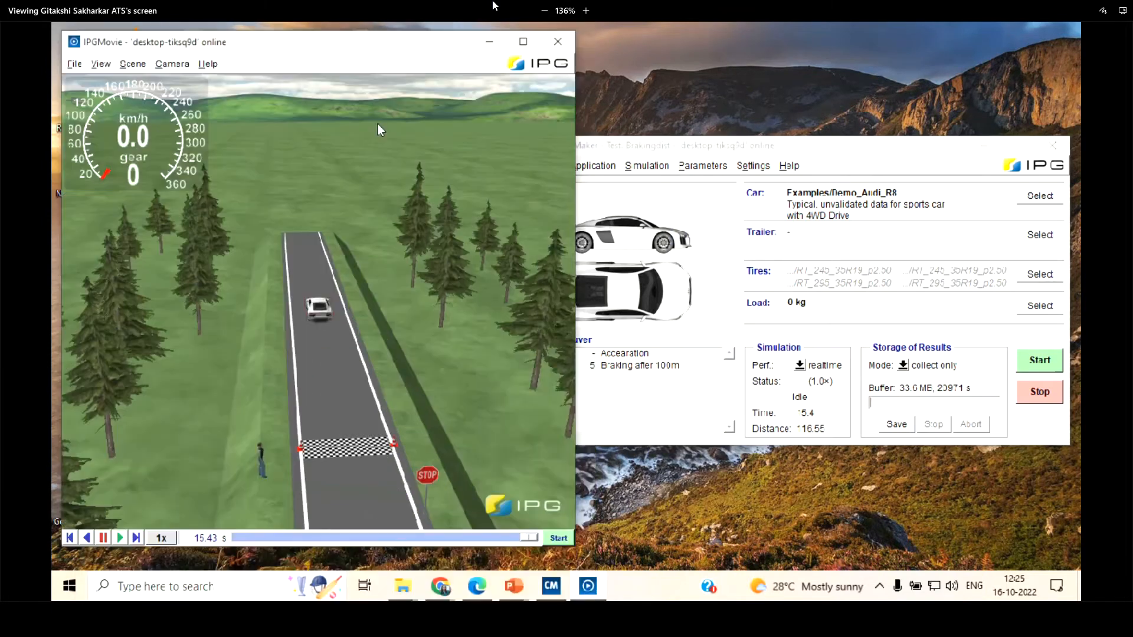
click(547, 586)
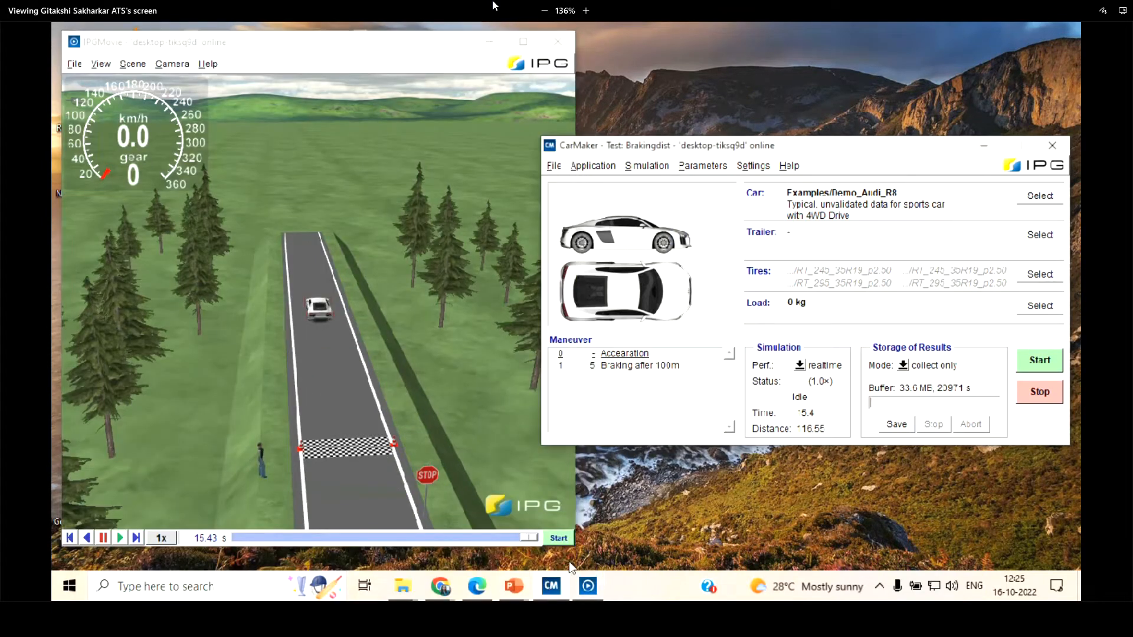
click(477, 587)
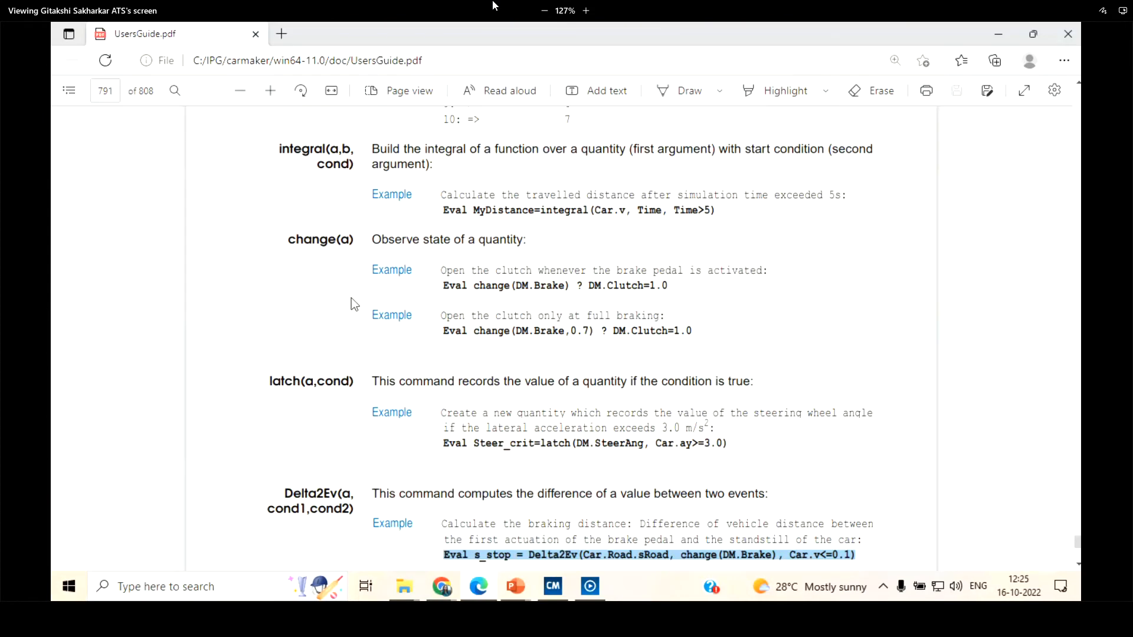
scroll(270, 235, down, 2)
drag(285, 234, 753, 234)
drag(371, 236, 763, 242)
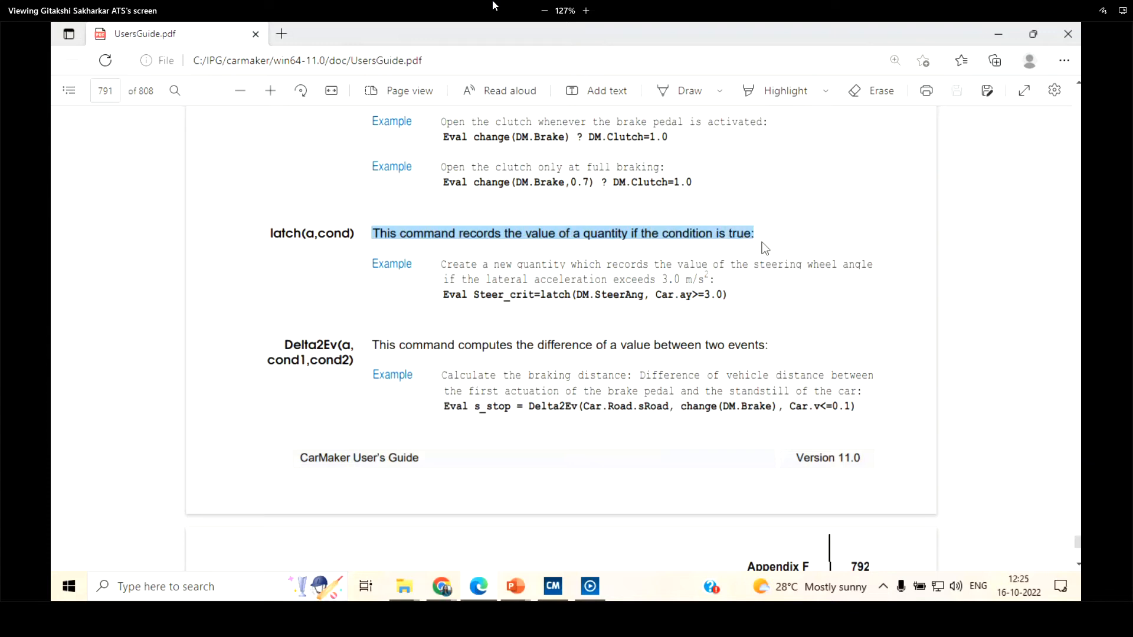
click(578, 279)
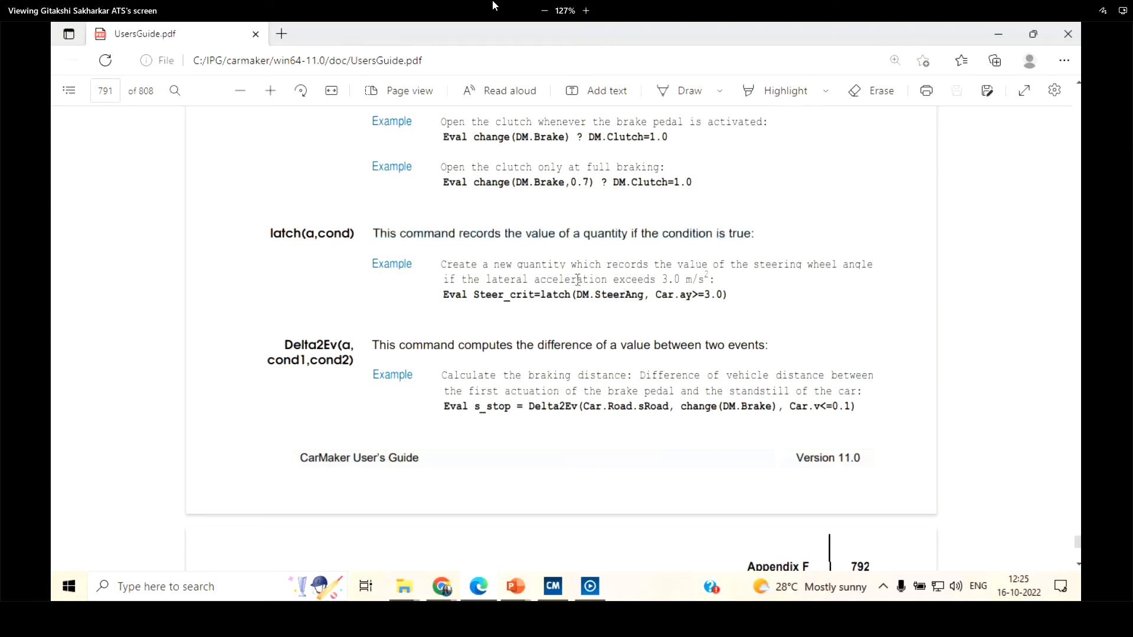
Minimize the user's guide and examine the latch expressions in the global maneuver commands of the Brakingdist test run
click(1000, 31)
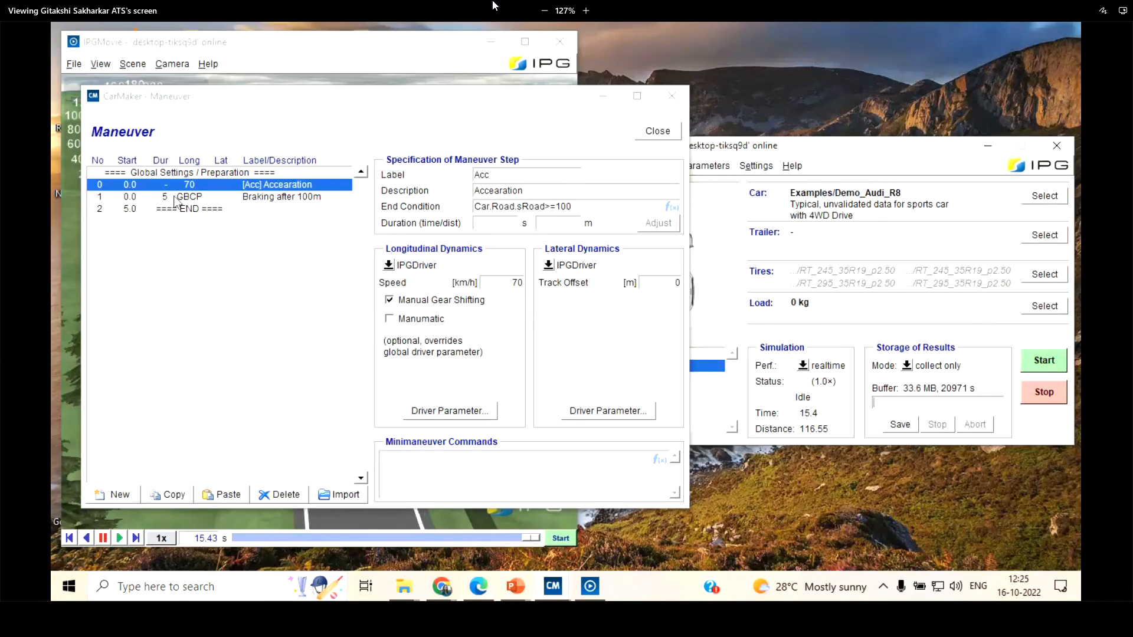
click(175, 198)
click(185, 173)
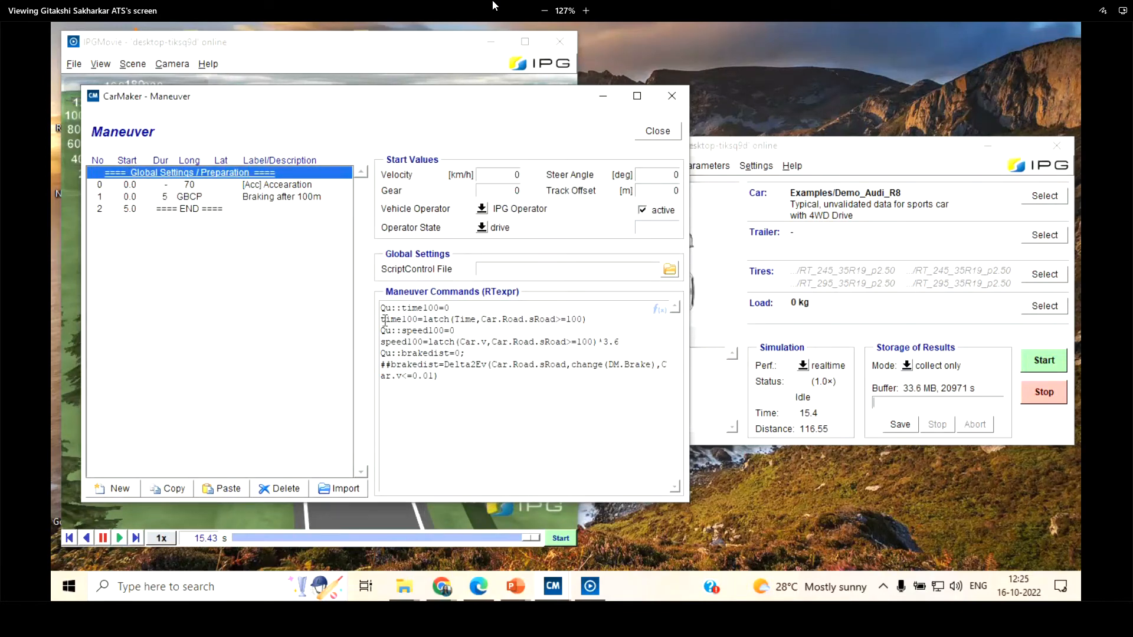
Study the time100 and speed100 definitions and their latch expressions in the global maneuver commands, and close the maneuver editor
drag(382, 308, 464, 347)
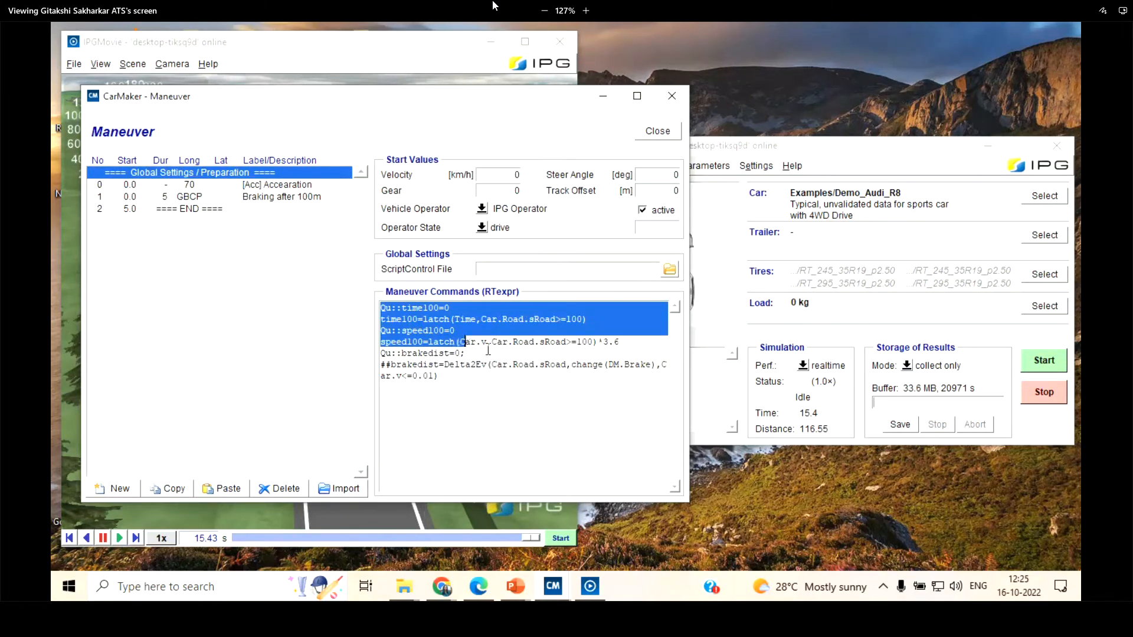
click(434, 343)
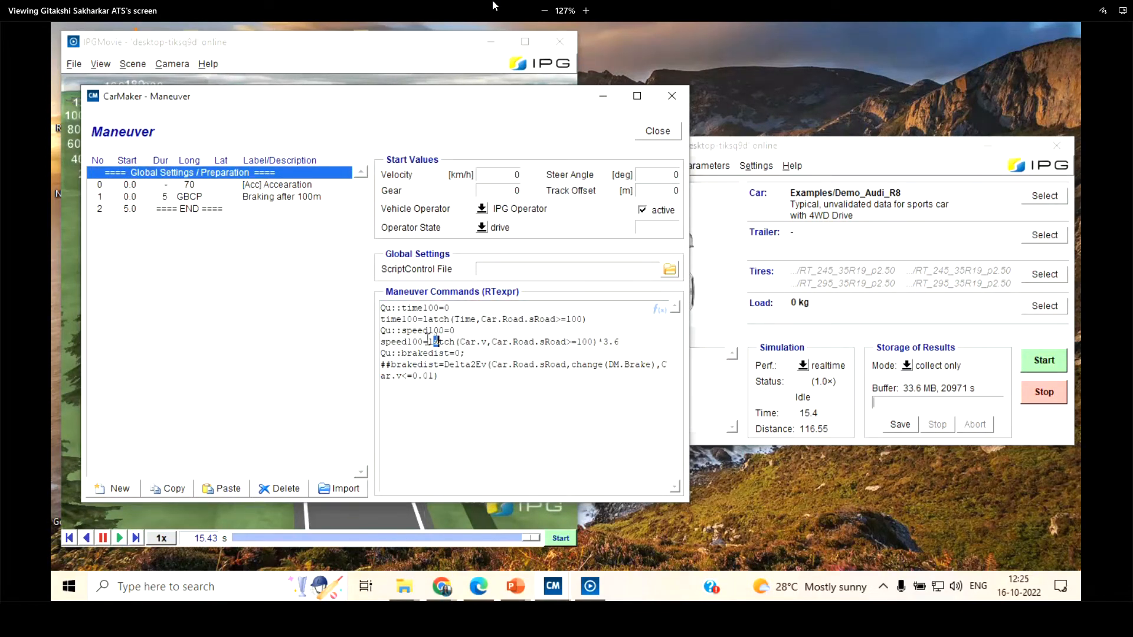
drag(423, 319, 588, 318)
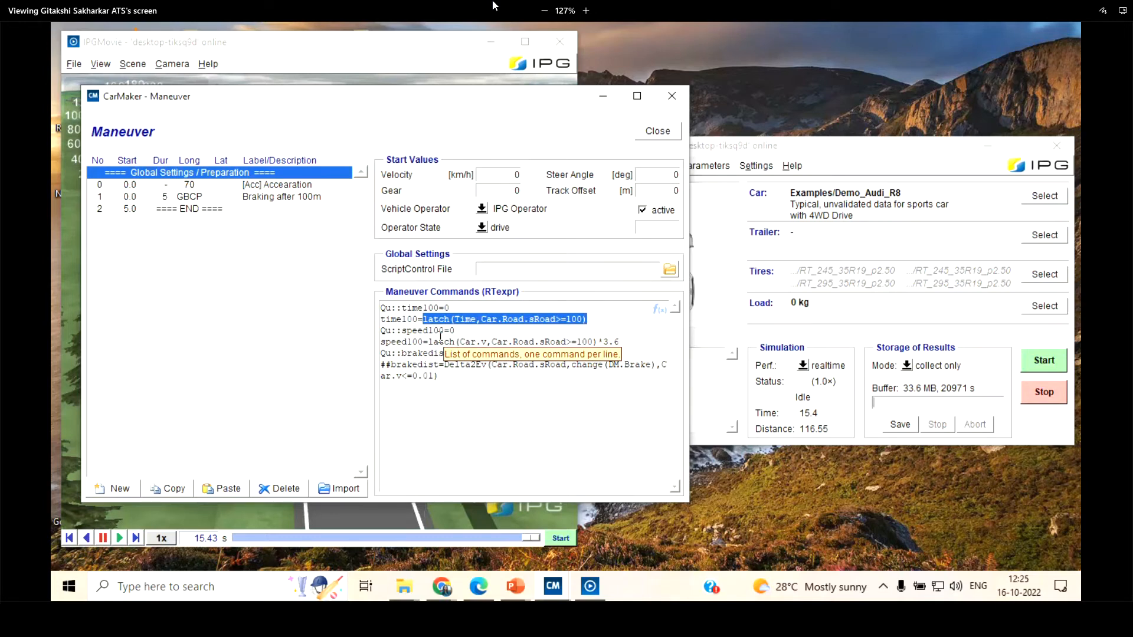
double_click(407, 308)
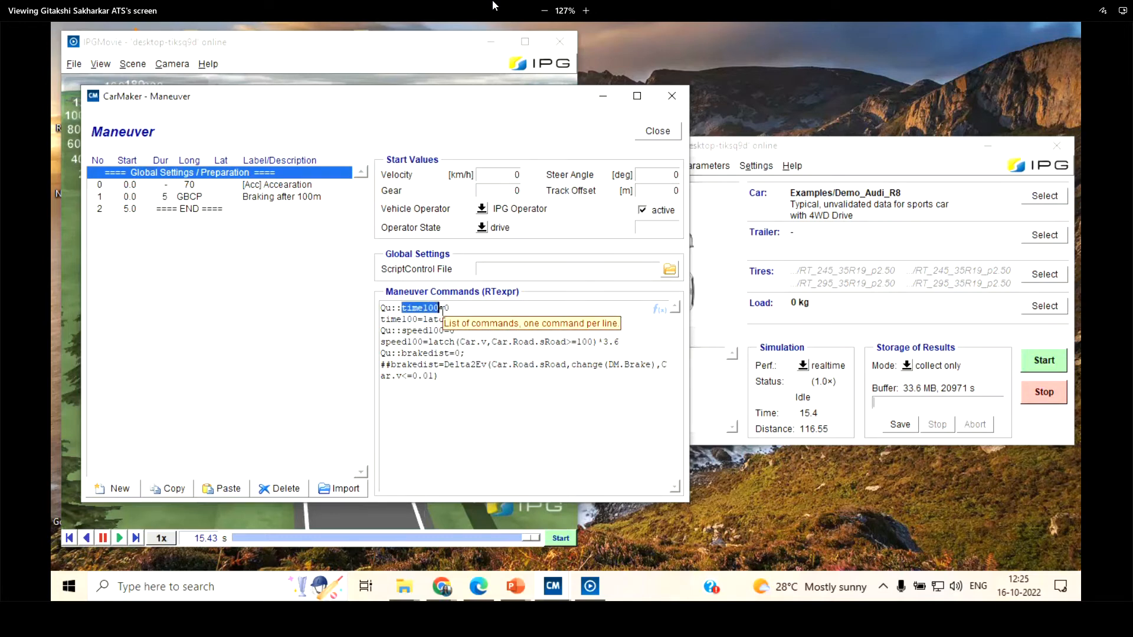
drag(450, 308, 588, 318)
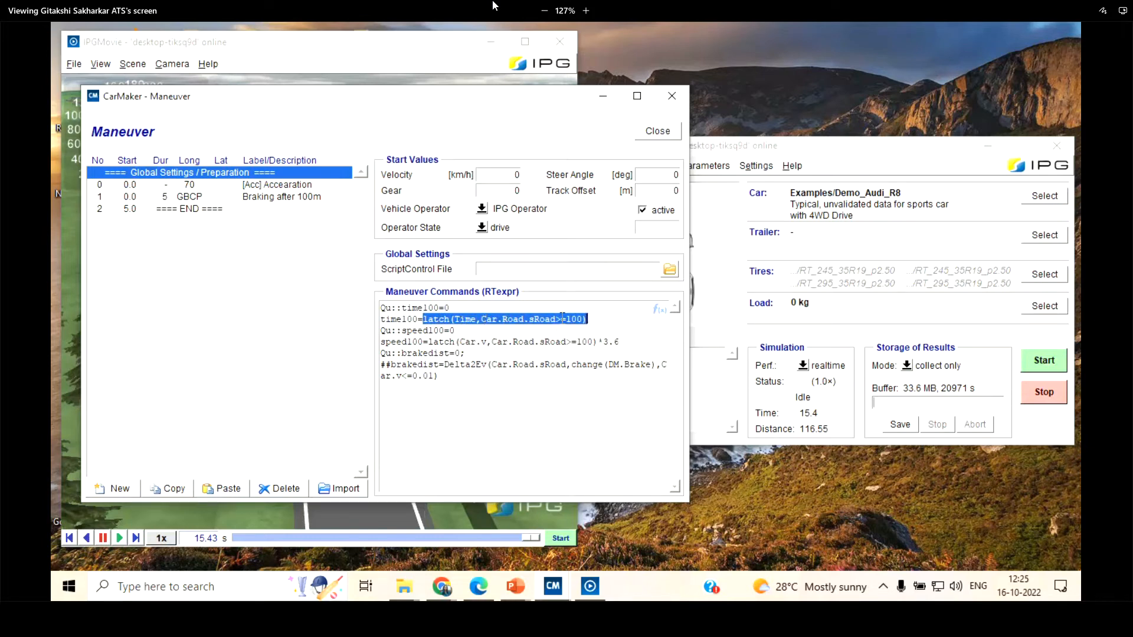
click(430, 323)
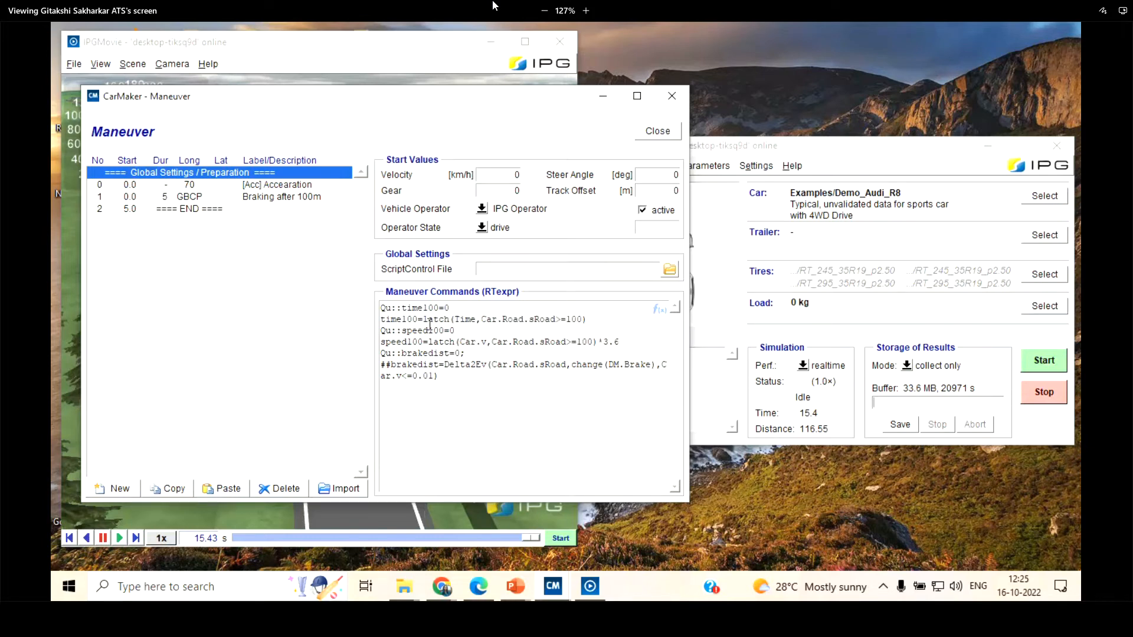
drag(405, 331, 463, 330)
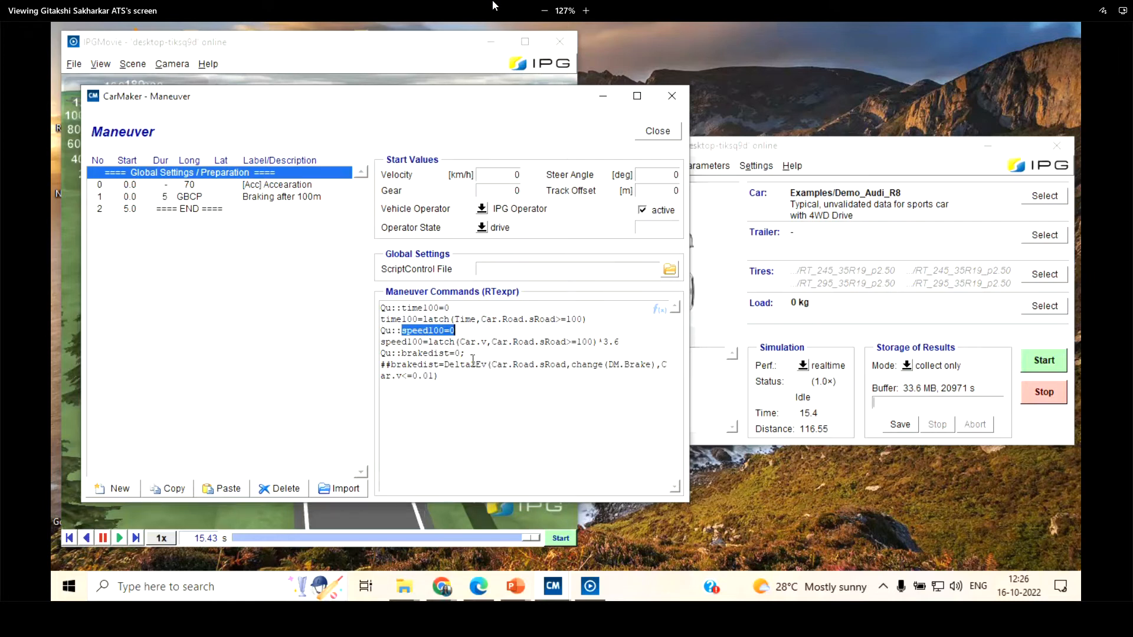
drag(406, 307, 445, 307)
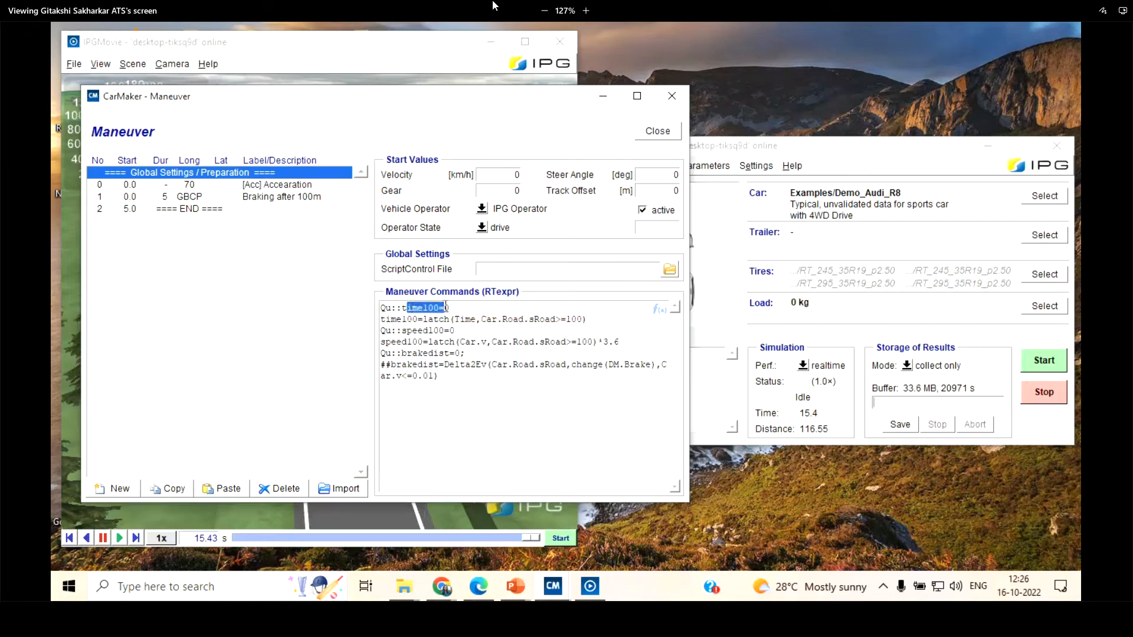
double_click(428, 331)
click(656, 131)
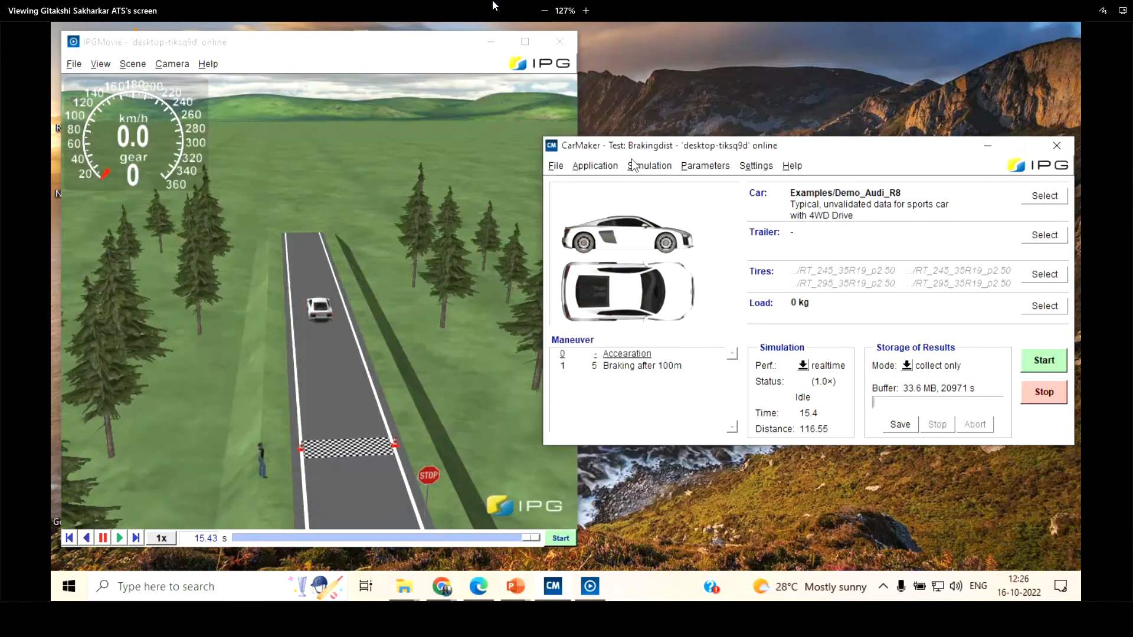
Add speed100 and time100 as the second and third quantities in Direct Variable Access and close its window
click(598, 166)
click(309, 224)
drag(875, 237, 455, 190)
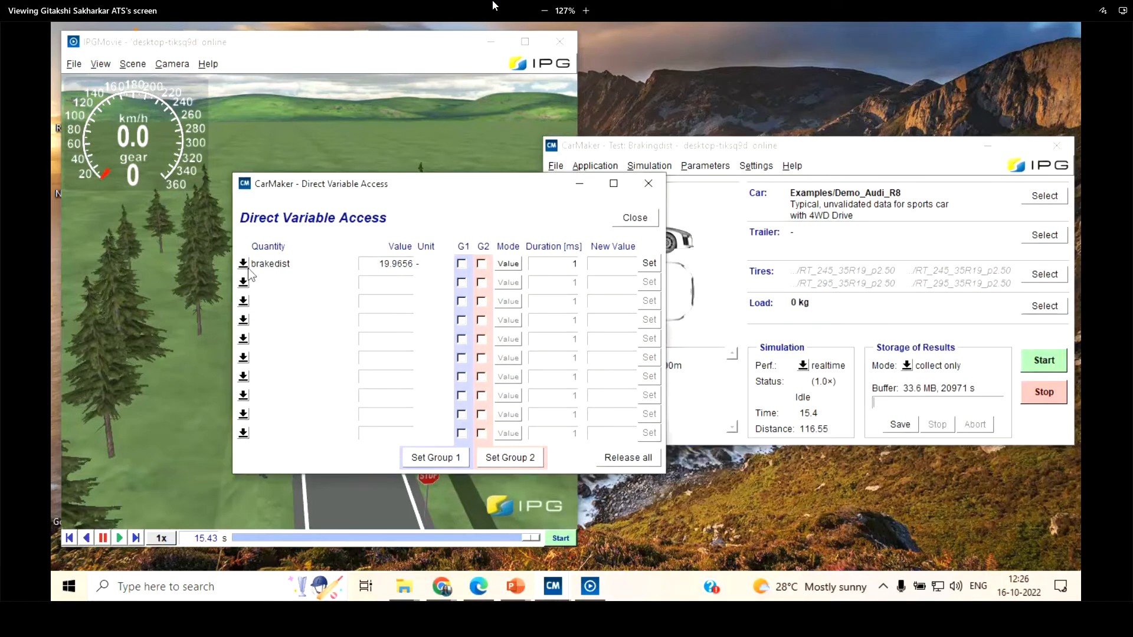
click(243, 284)
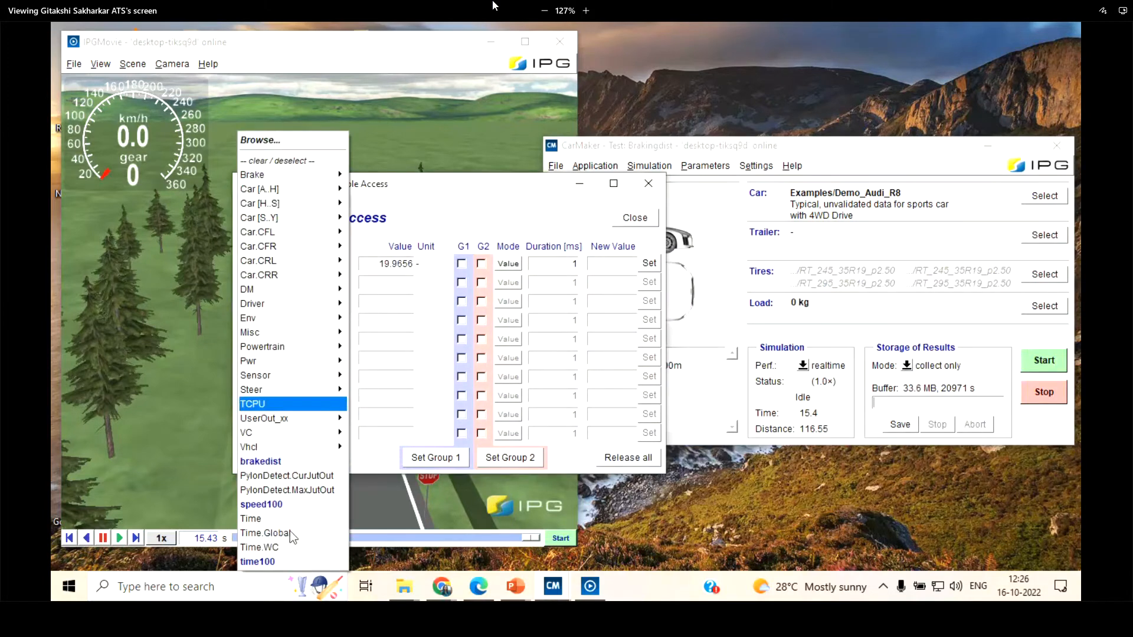
click(278, 503)
click(243, 301)
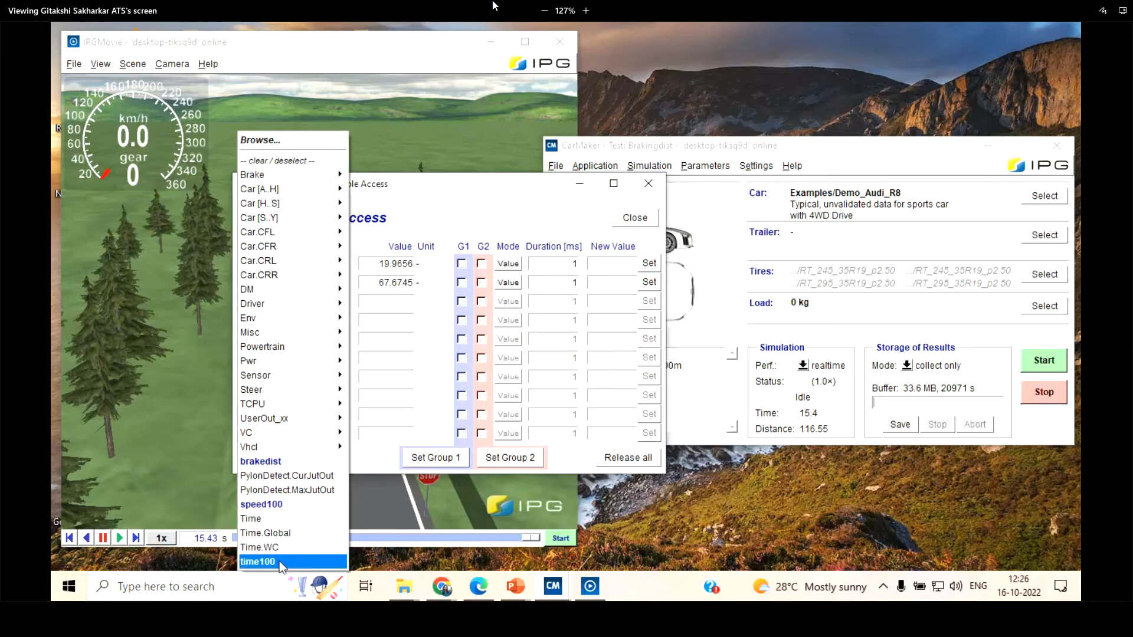
click(257, 561)
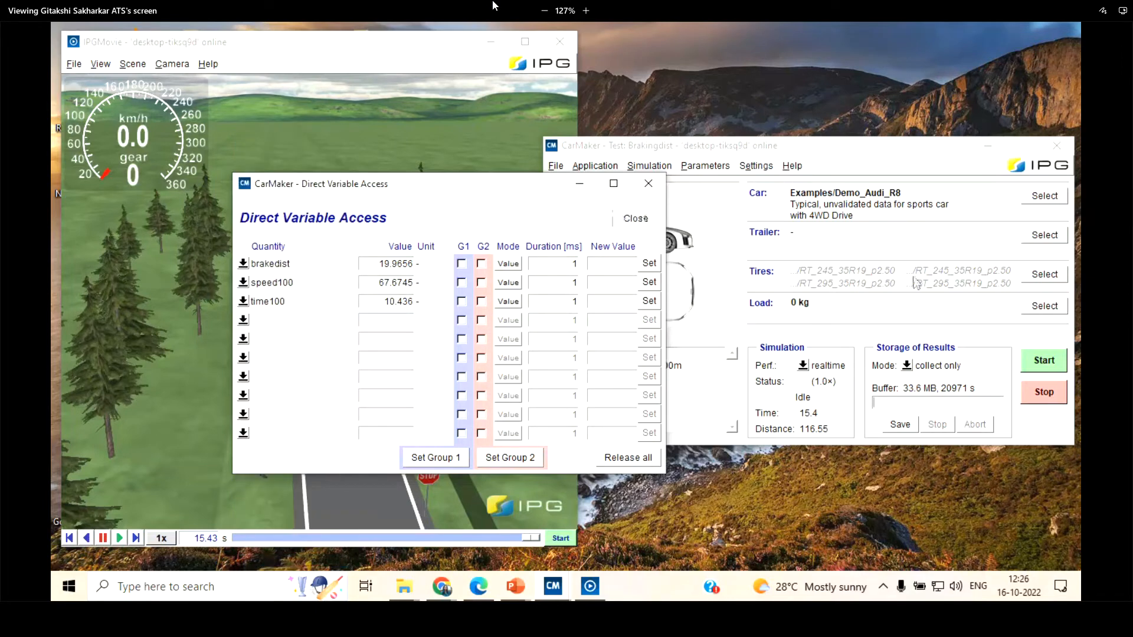
click(634, 217)
Run the Brakingdist simulation again and reopen Direct Variable Access, placing it so the car stays visible in IPGMovie
click(1052, 361)
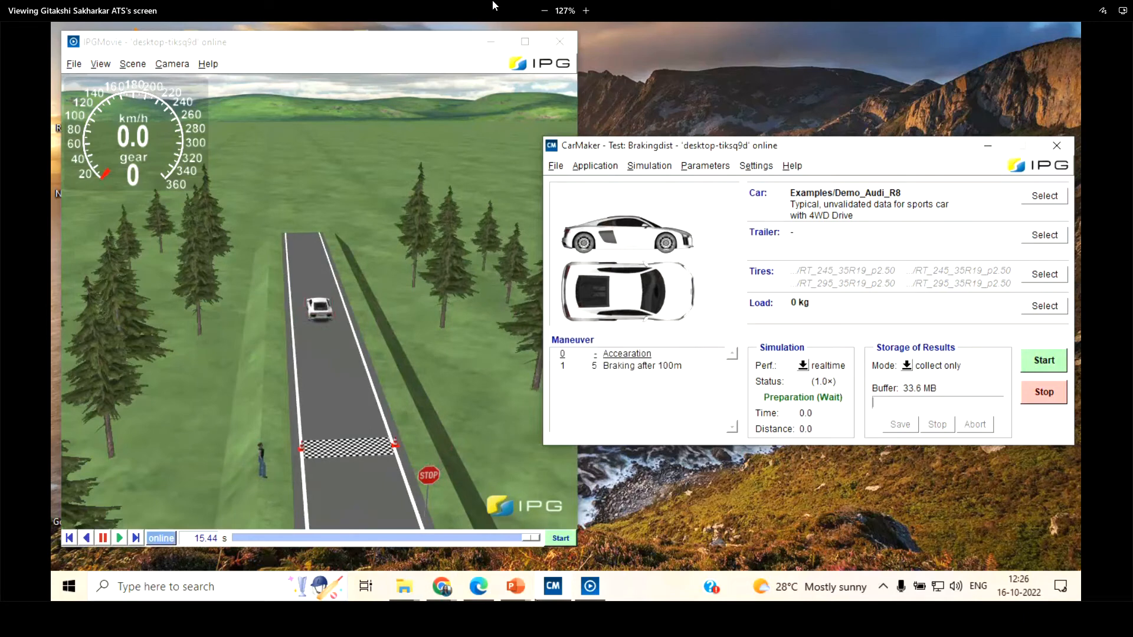
click(603, 166)
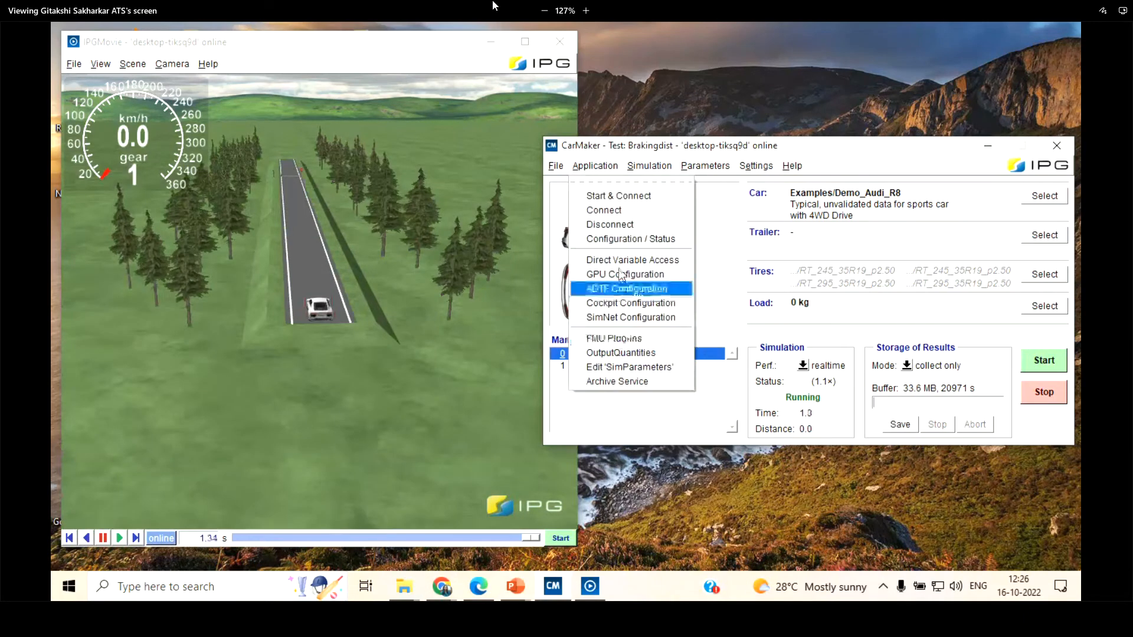
click(625, 264)
drag(459, 182, 591, 243)
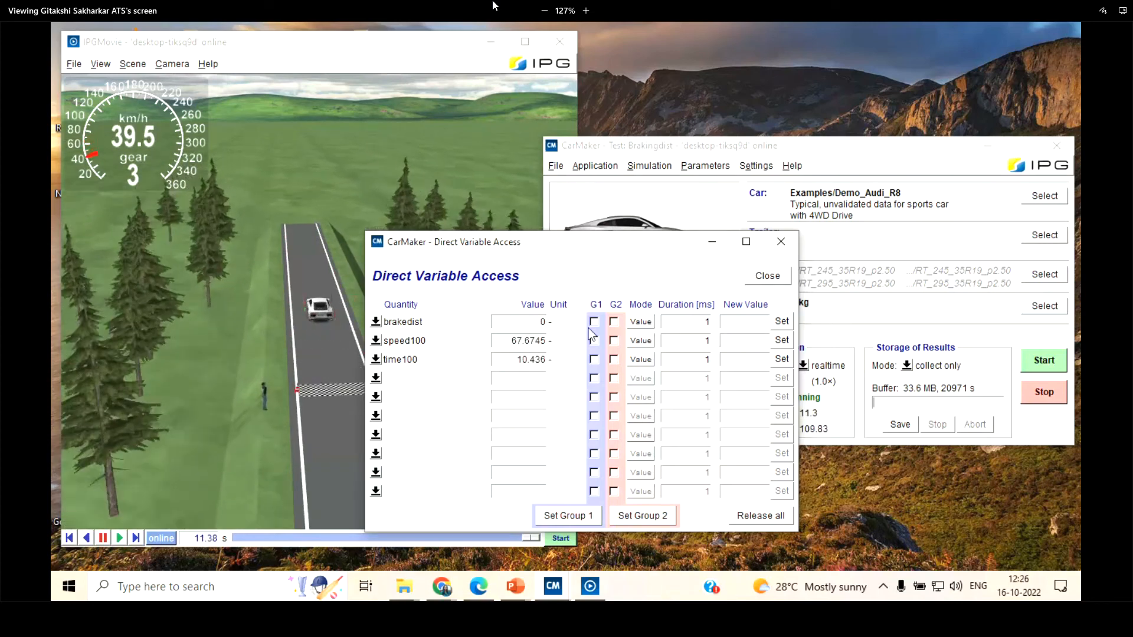
drag(564, 241, 679, 171)
scroll(359, 465, up, 4)
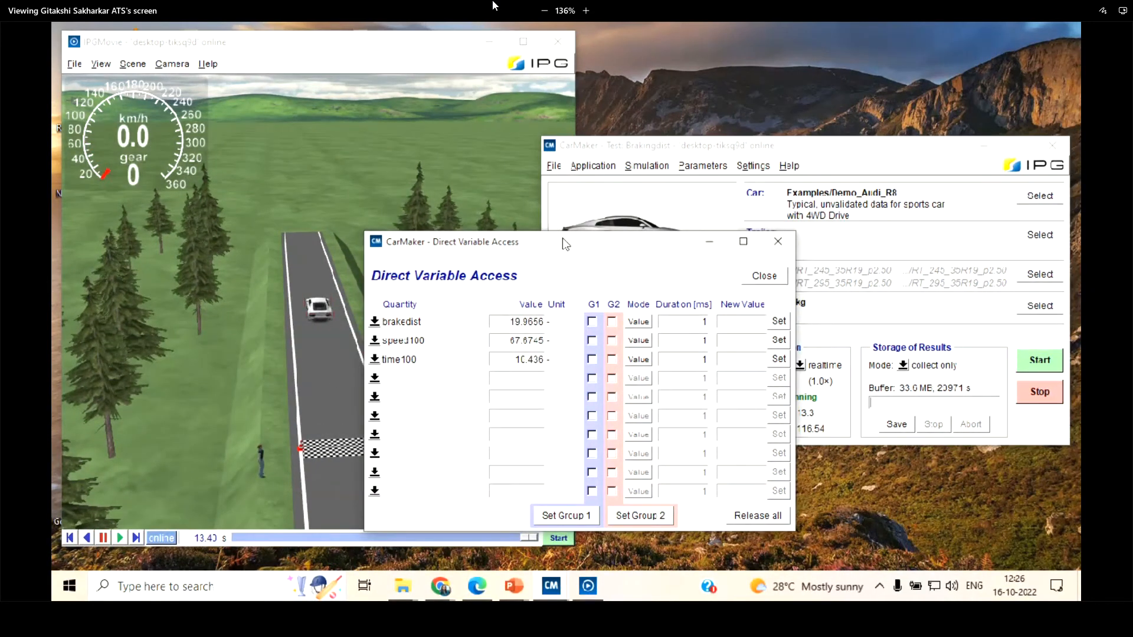
drag(342, 397, 349, 445)
click(669, 186)
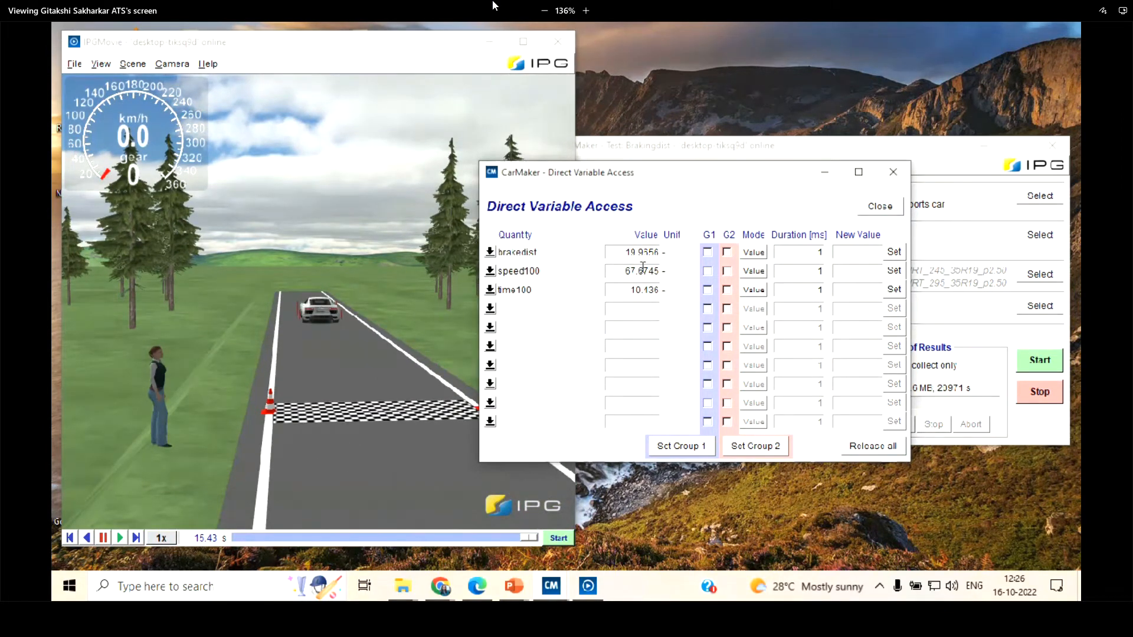
Check the speed100, time100 and brakedist values after the run and close Direct Variable Access
drag(623, 270, 666, 270)
drag(630, 290, 671, 293)
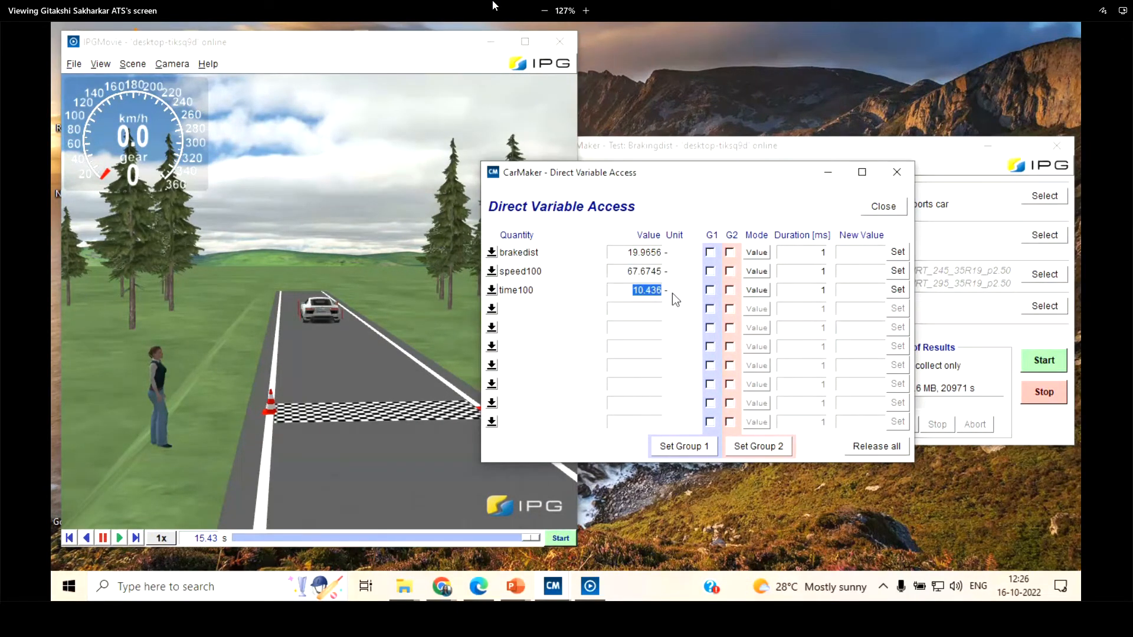
drag(626, 253, 669, 257)
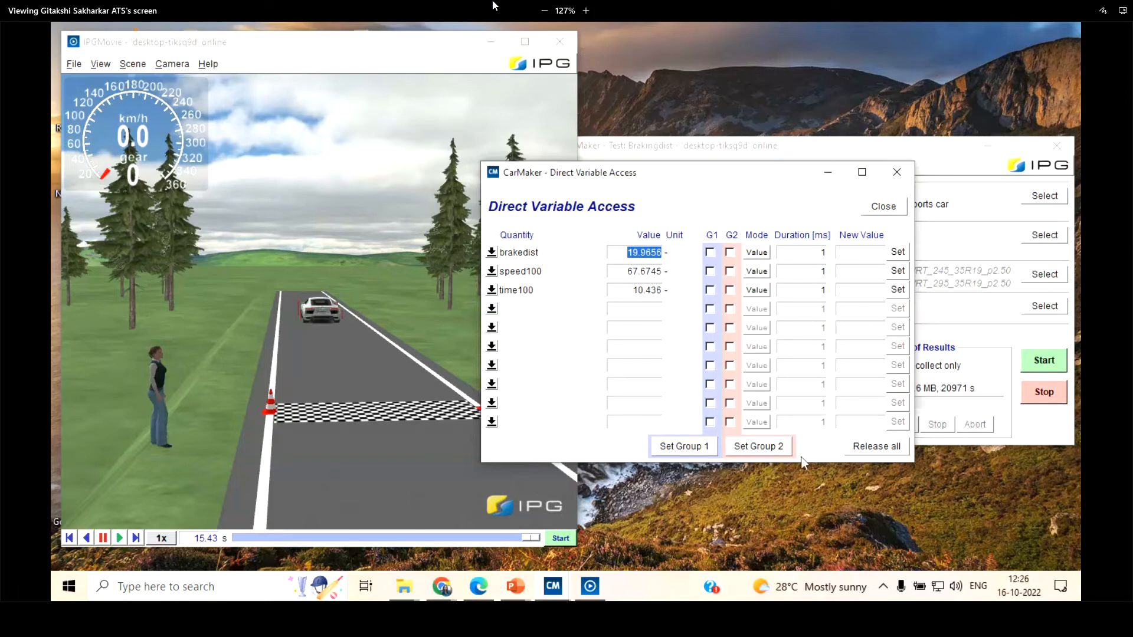
click(873, 209)
Open the maneuver editor, review the acceleration and braking steps, and add a new maneuver step before the end
double_click(667, 391)
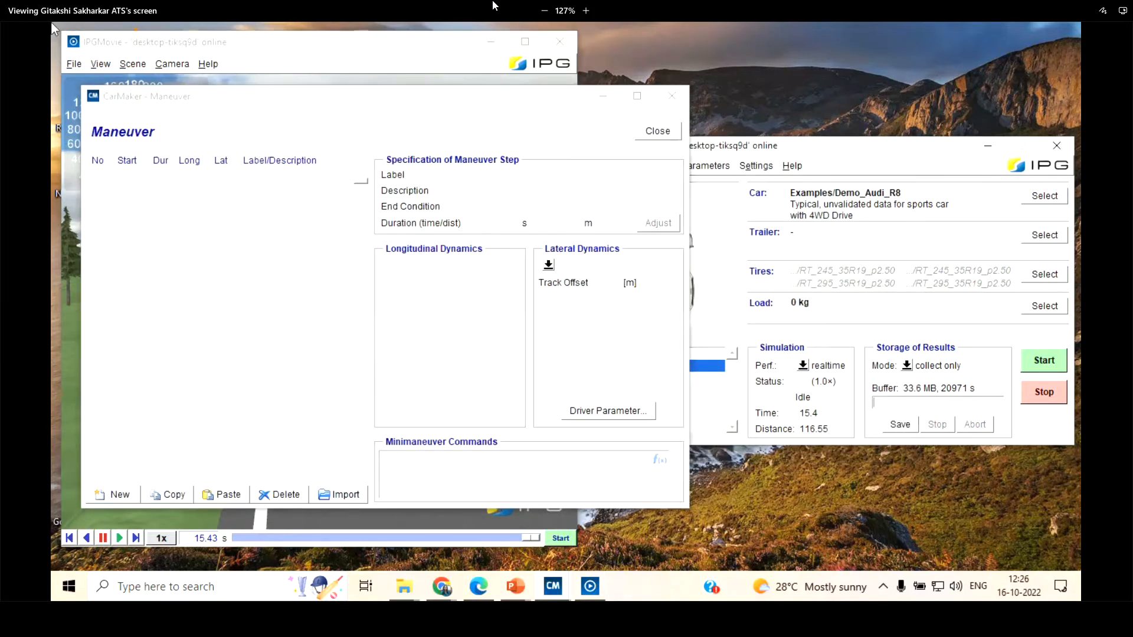
click(264, 196)
click(263, 185)
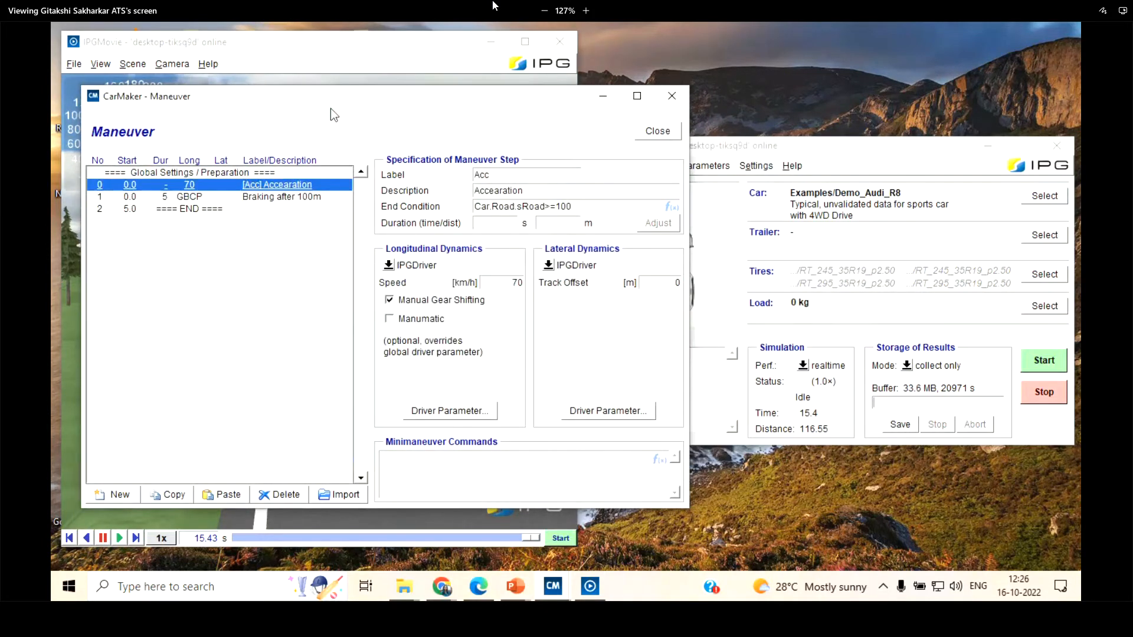
drag(330, 92, 390, 98)
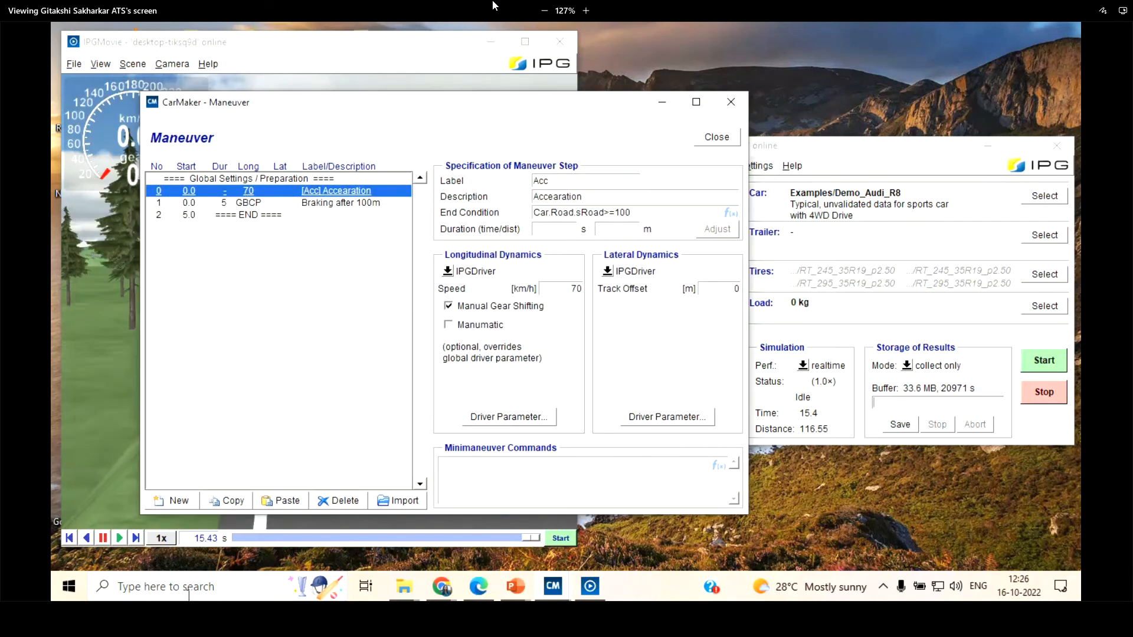
click(363, 203)
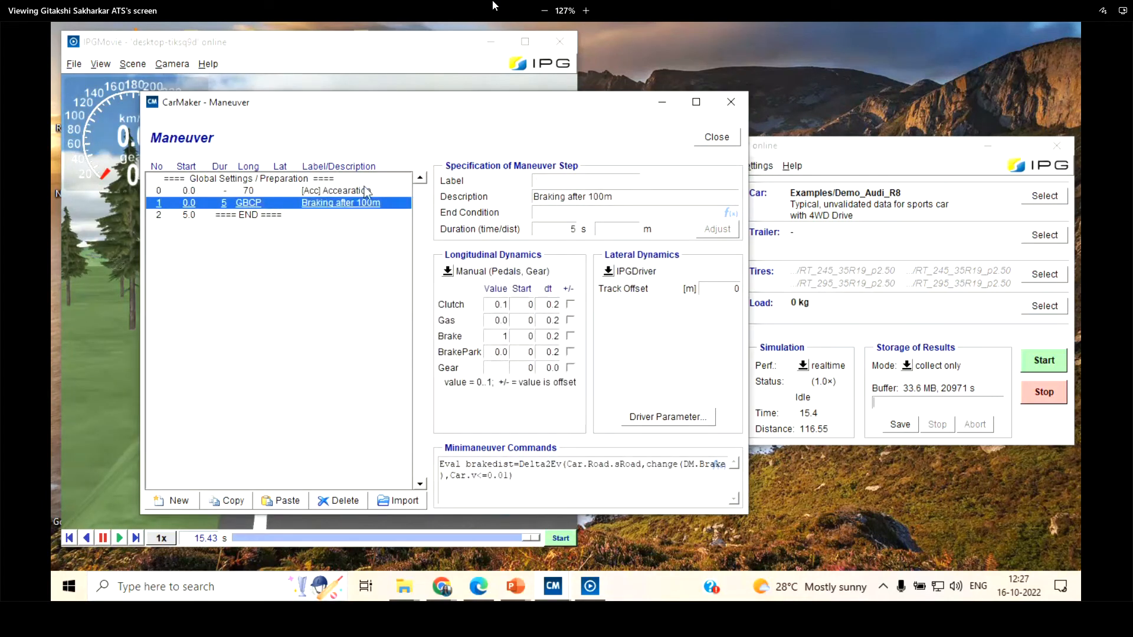
click(263, 193)
click(287, 216)
click(180, 502)
click(318, 202)
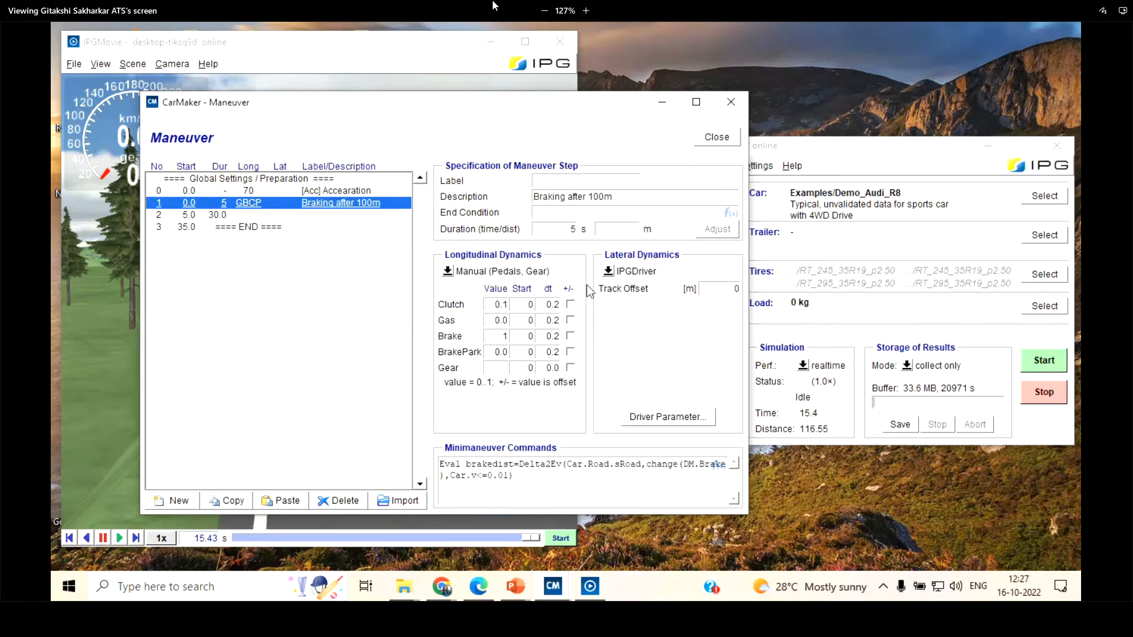
Delete the "Braking after 100m" and acceleration maneuver steps, keeping only the newly added one
drag(534, 102, 807, 199)
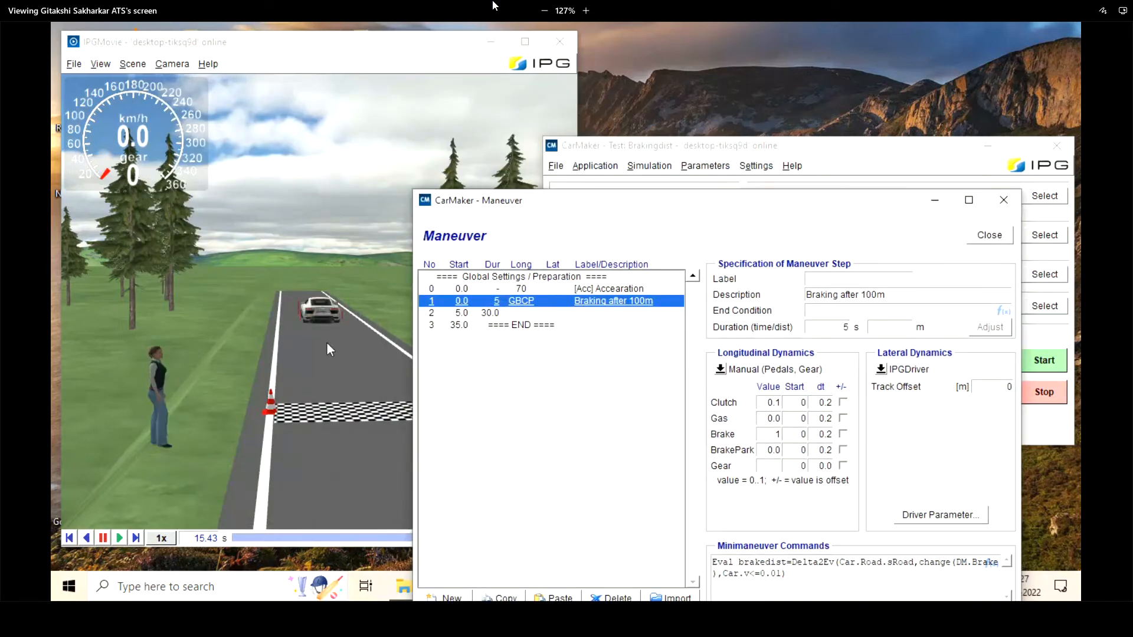
drag(729, 210, 464, 132)
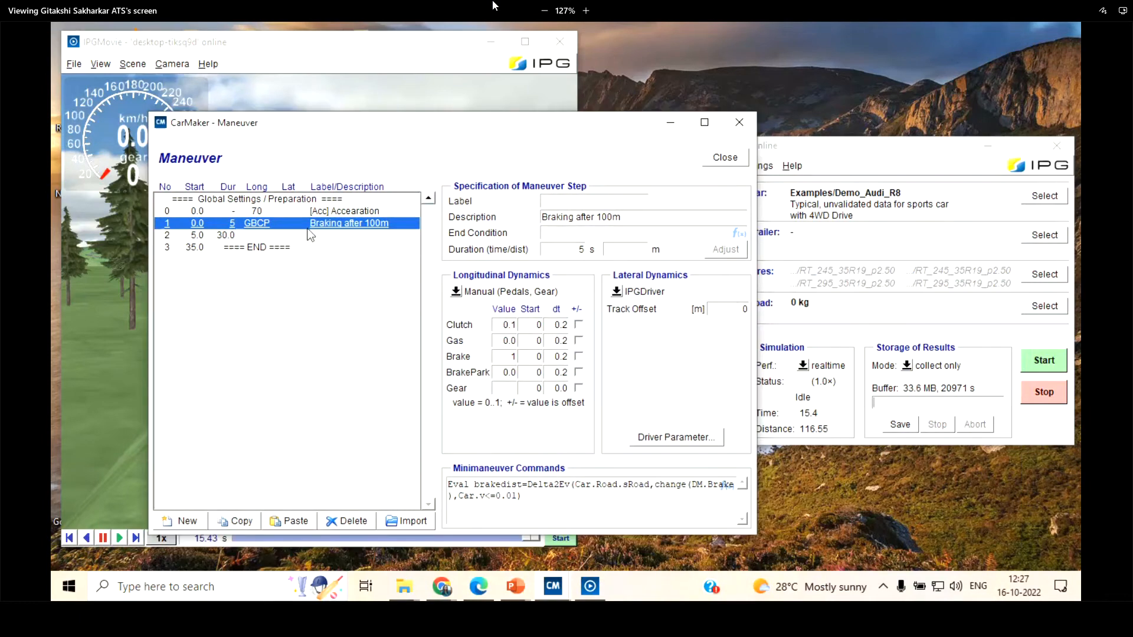
click(363, 524)
click(339, 214)
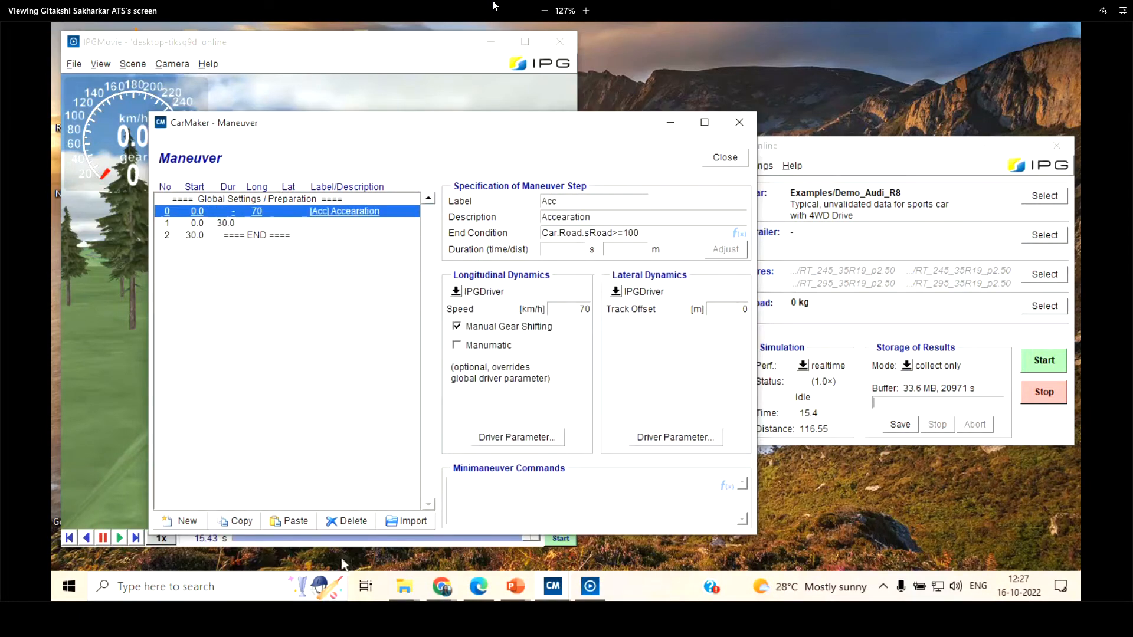
click(350, 521)
Set the remaining maneuver step to a duration of 10 s and an IPGDriver speed of 50 km/h
double_click(576, 249)
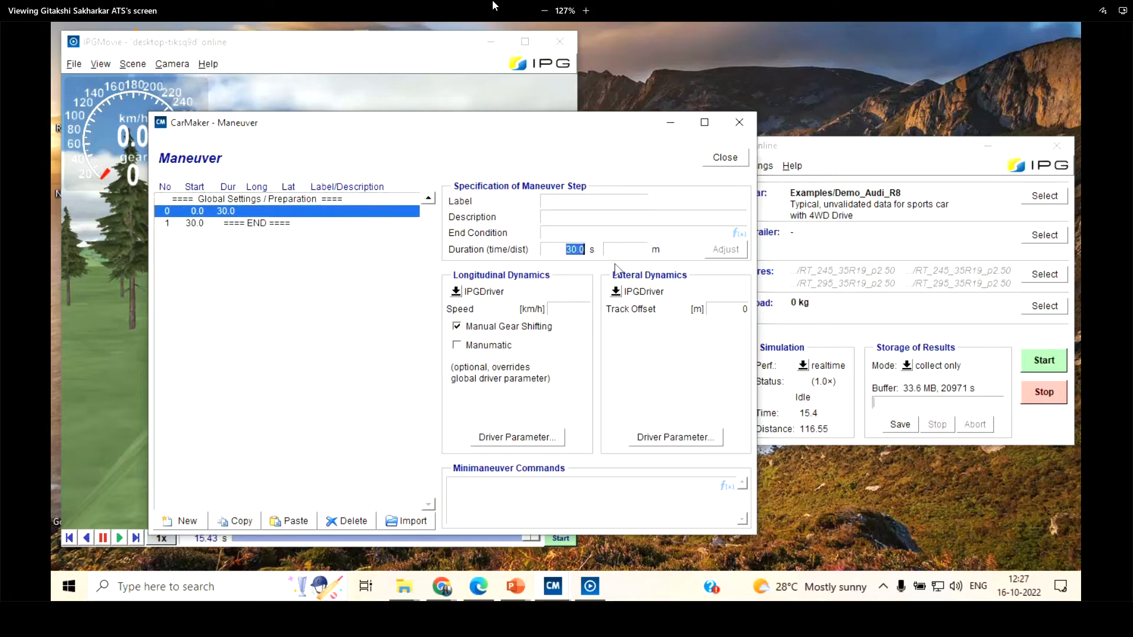
key(BackSpace)
text(10)
click(461, 301)
click(466, 305)
key(BackSpace)
key(BackSpace)
text(50)
Run the simulation with the new maneuver and watch the car in IPGMovie from close behind
click(1043, 358)
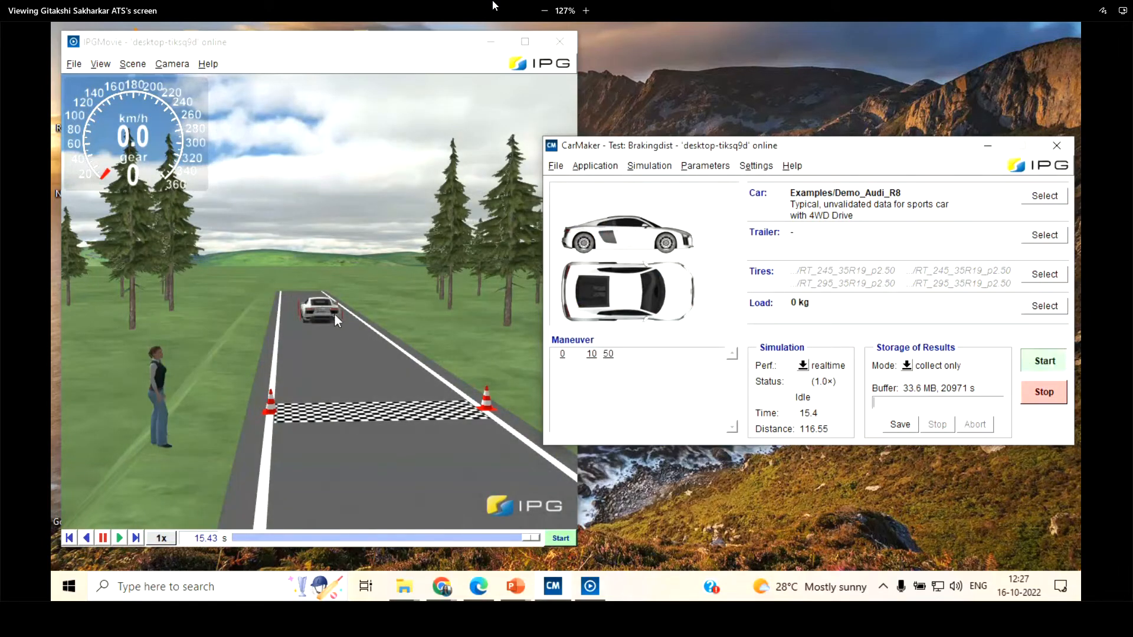
click(268, 297)
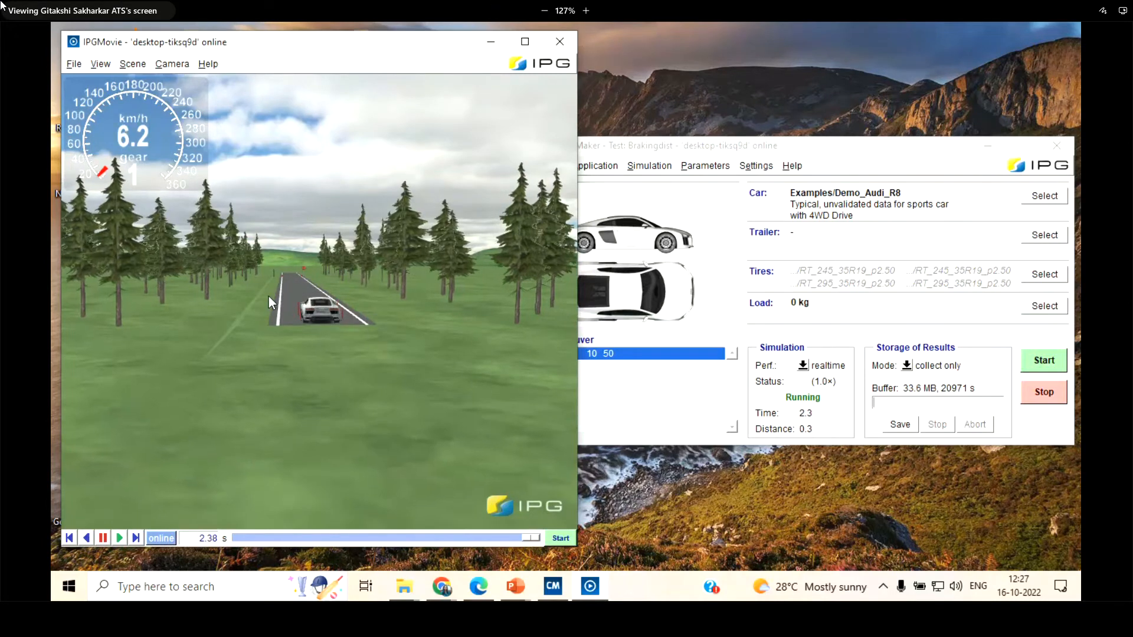
scroll(314, 366, up, 3)
drag(313, 365, 319, 266)
scroll(331, 249, up, 3)
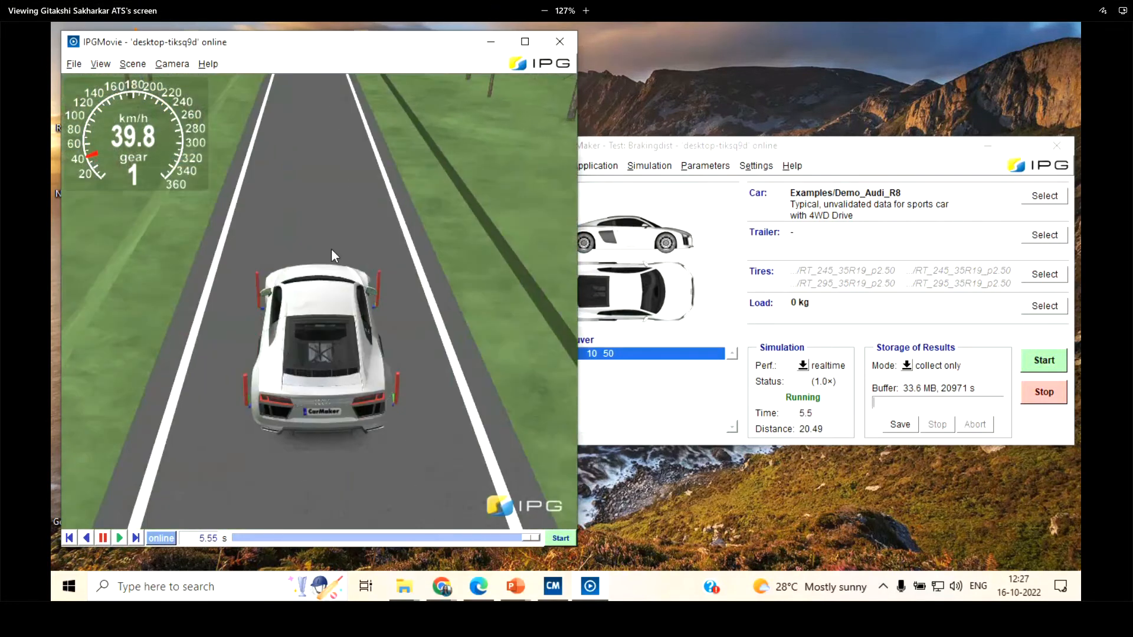
scroll(332, 263, up, 3)
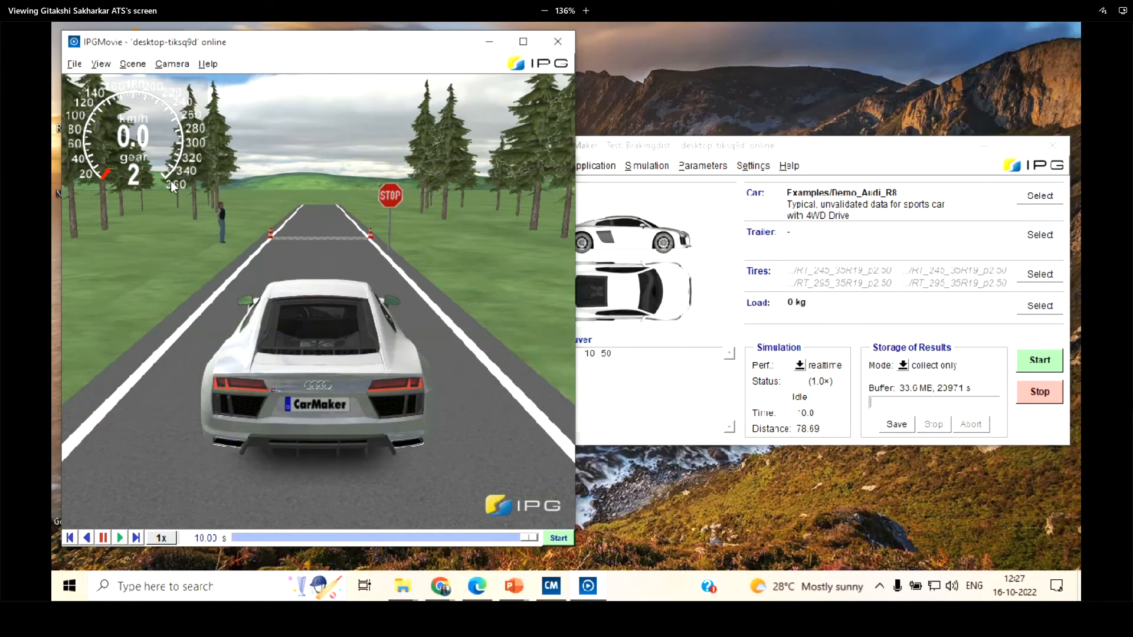
scroll(332, 356, up, 1)
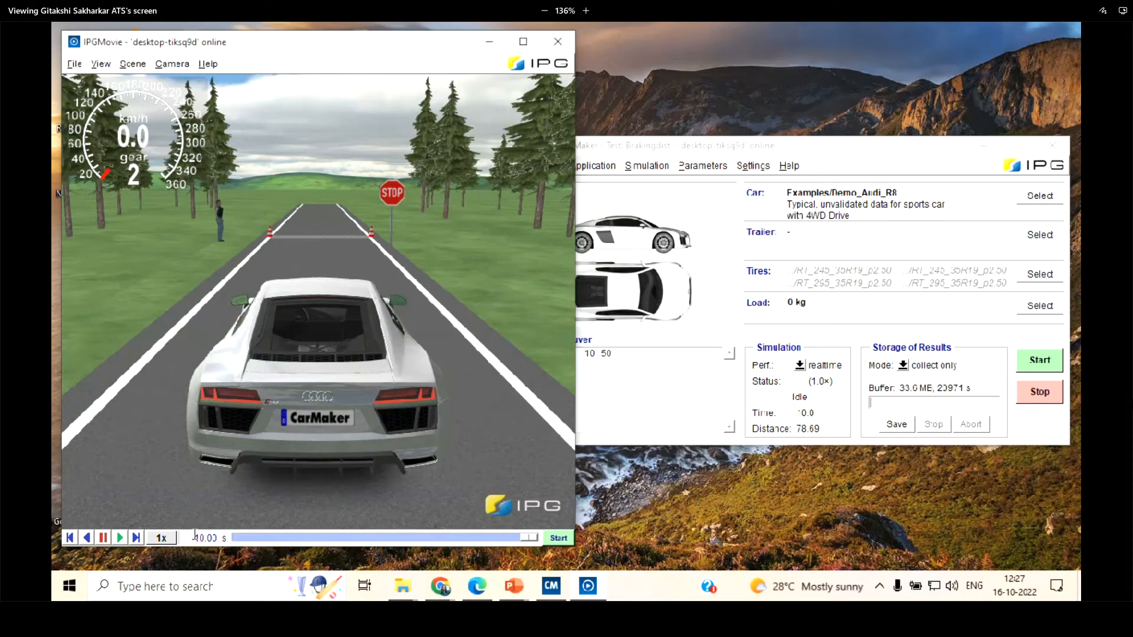
Change the maneuver step's duration to 12 s and start the simulation again
double_click(645, 404)
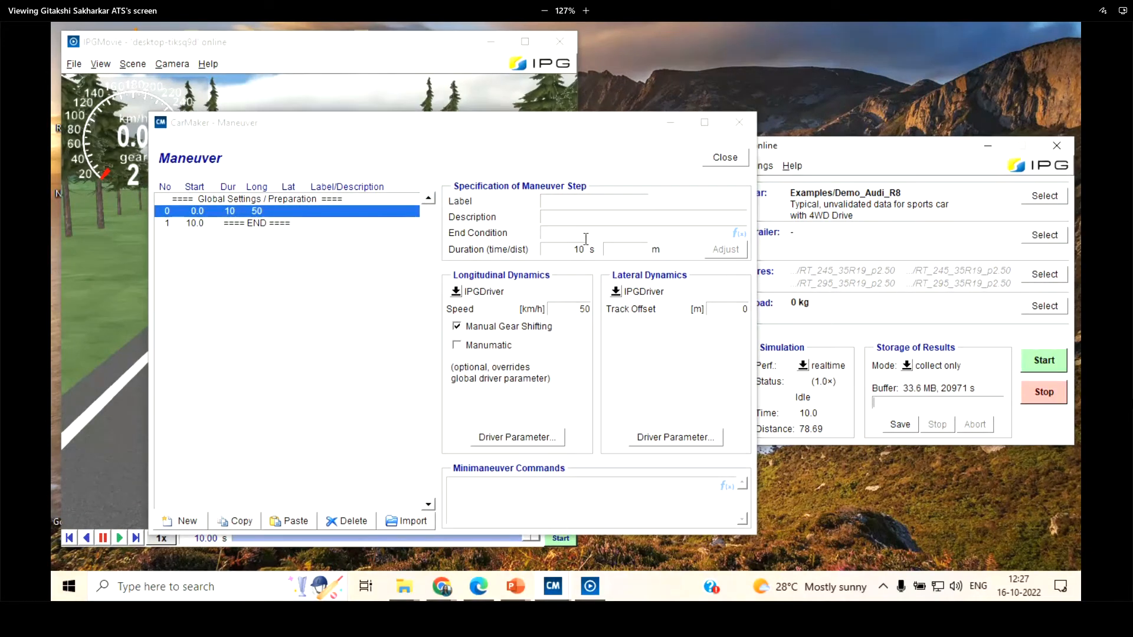
double_click(571, 251)
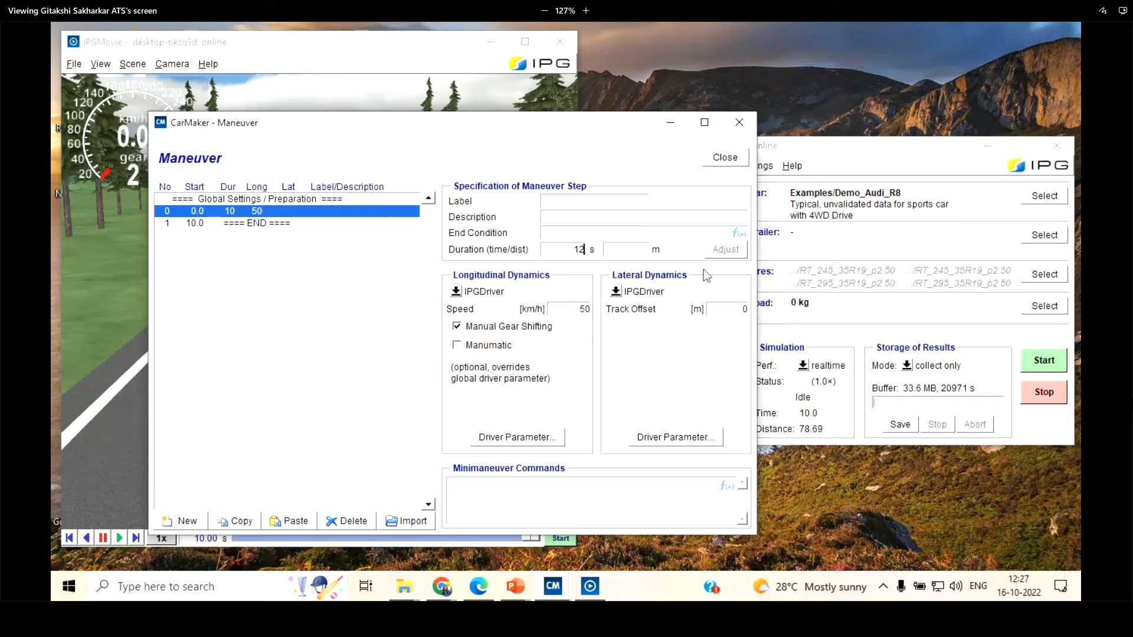
click(634, 248)
click(1044, 366)
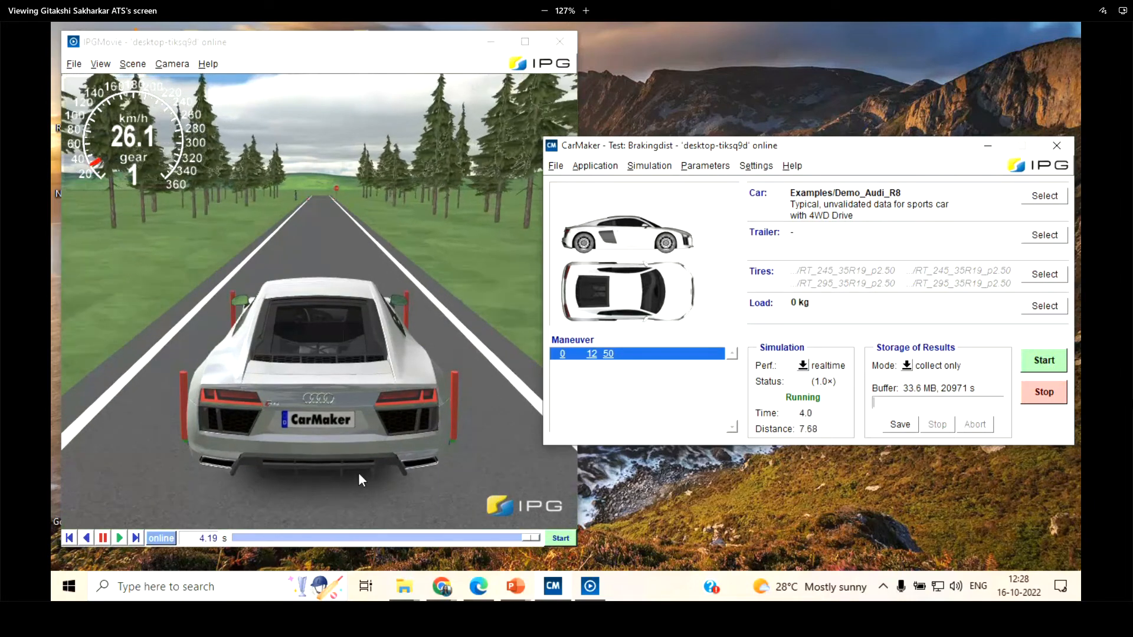
Watch the simulated car in IPGMovie from a higher, more distant camera view until the run ends
scroll(300, 243, down, 3)
drag(301, 222, 317, 243)
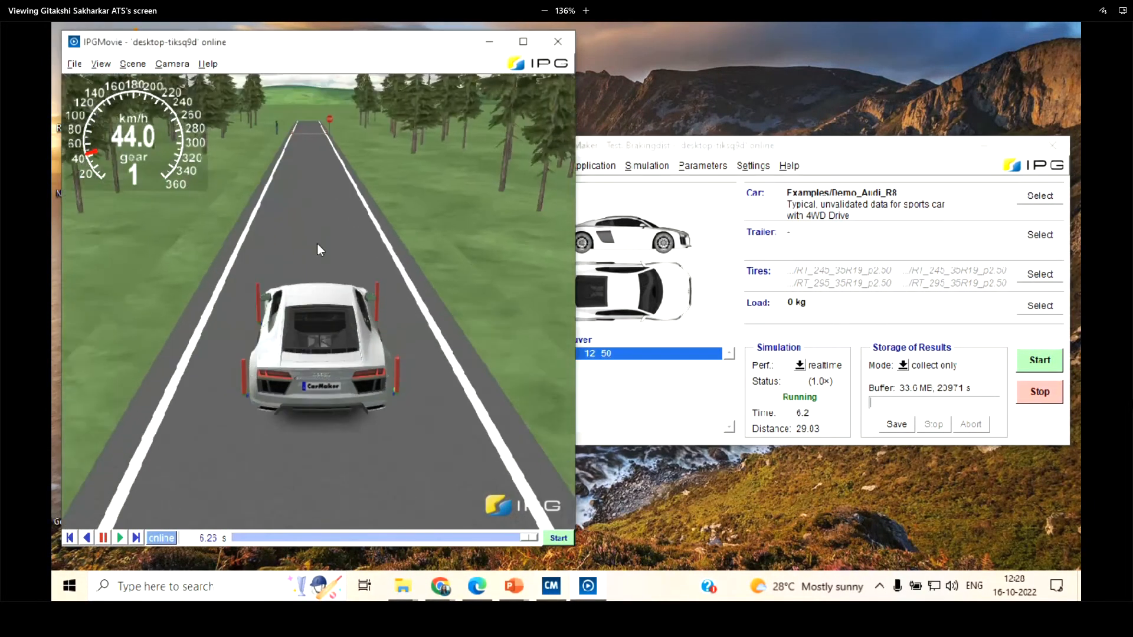
scroll(302, 228, down, 3)
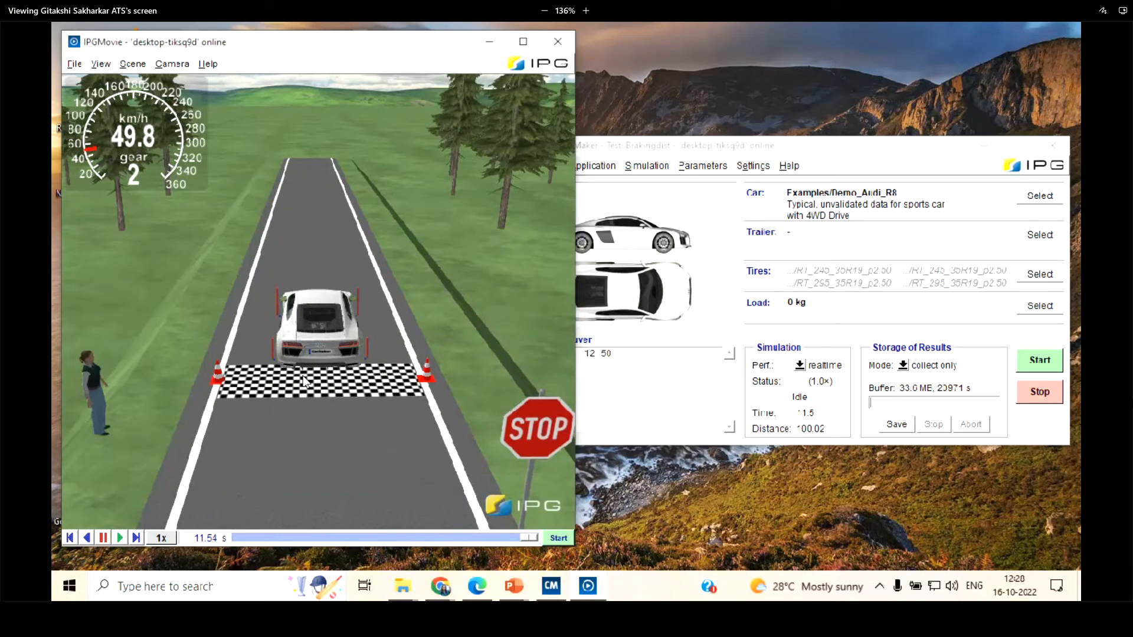
Clear the maneuver step's duration and distance, set its speed to 70 km/h, and run the simulation
click(676, 388)
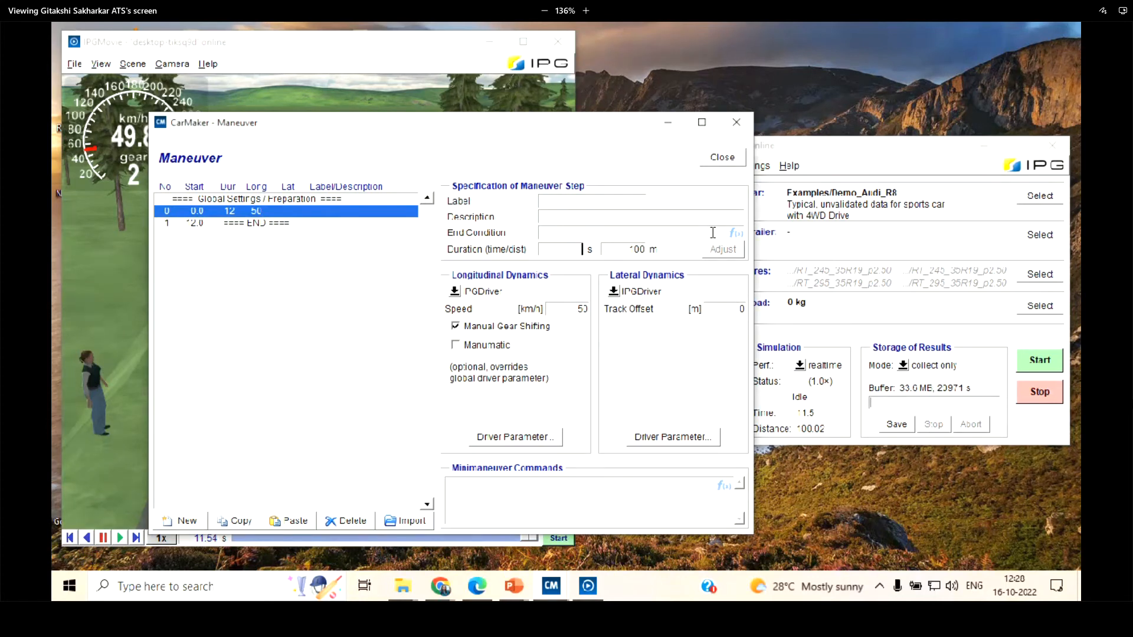
key(Tab)
key(BackSpace)
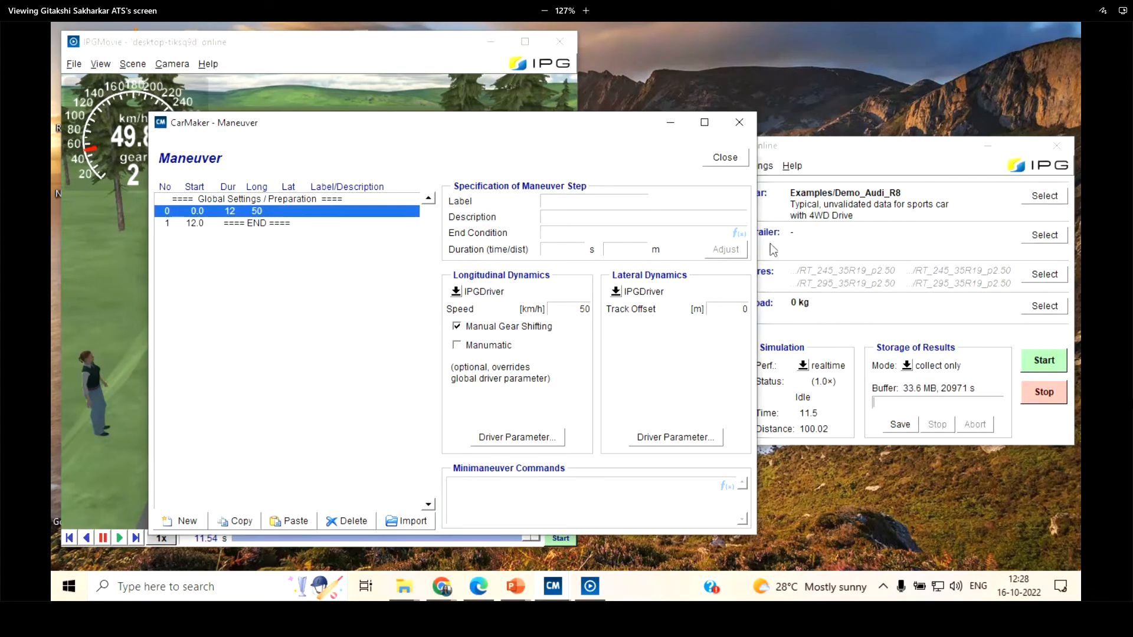
double_click(576, 312)
click(725, 155)
click(1055, 366)
click(310, 254)
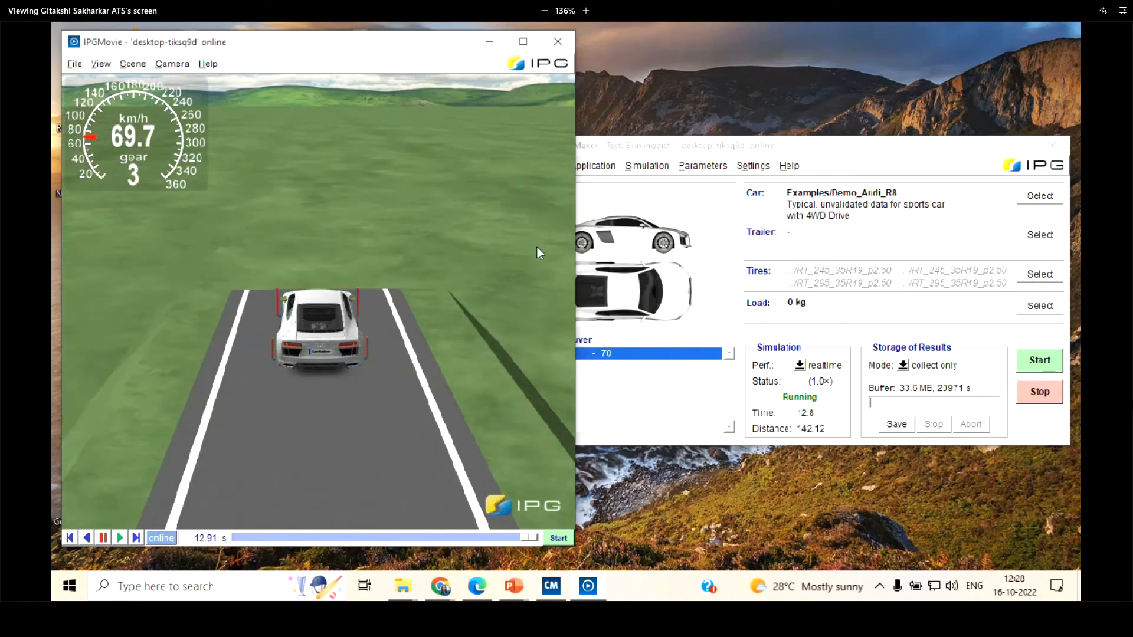
Insert five new maneuver steps ahead of the 70 km/h step
double_click(635, 394)
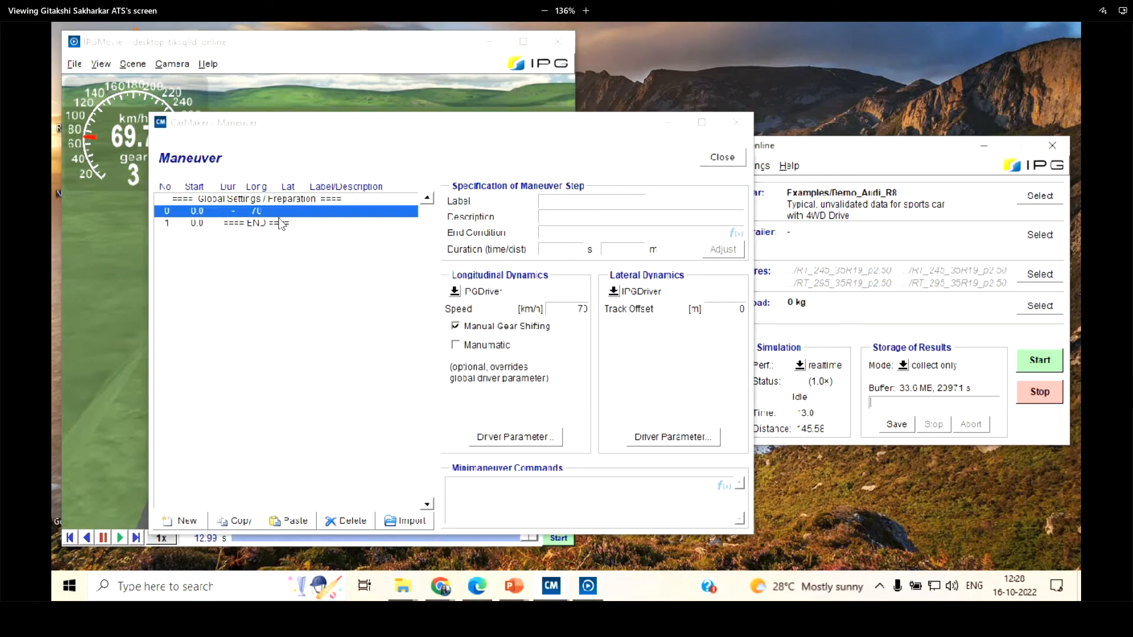
click(187, 522)
click(188, 522)
click(187, 522)
click(188, 522)
click(187, 522)
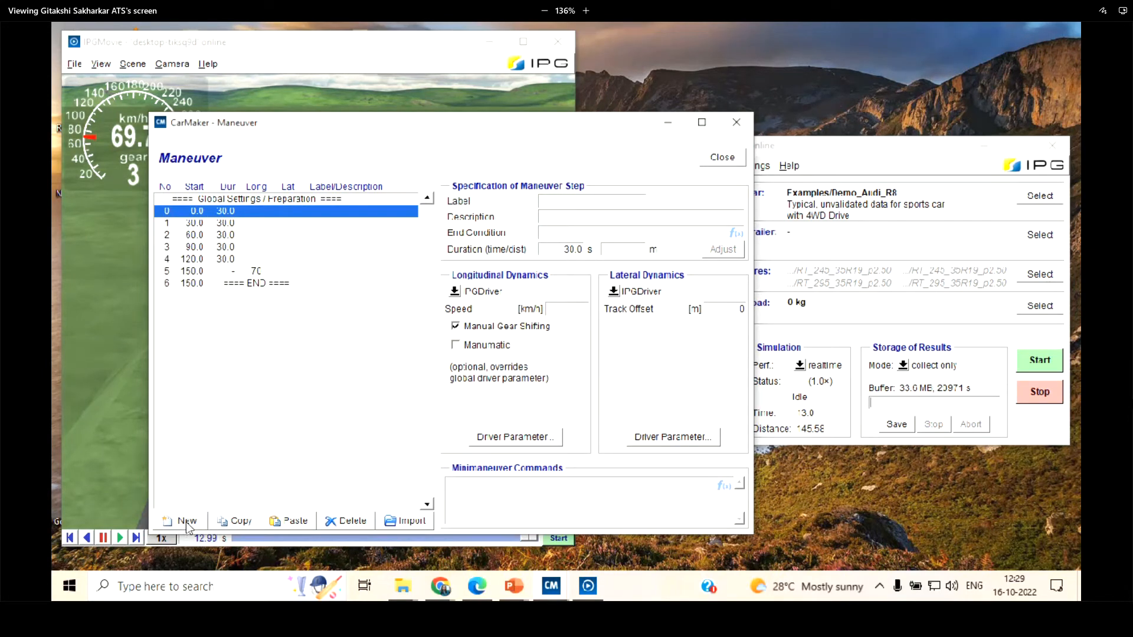
Set the duration of maneuver step 1 to 50 s
click(294, 225)
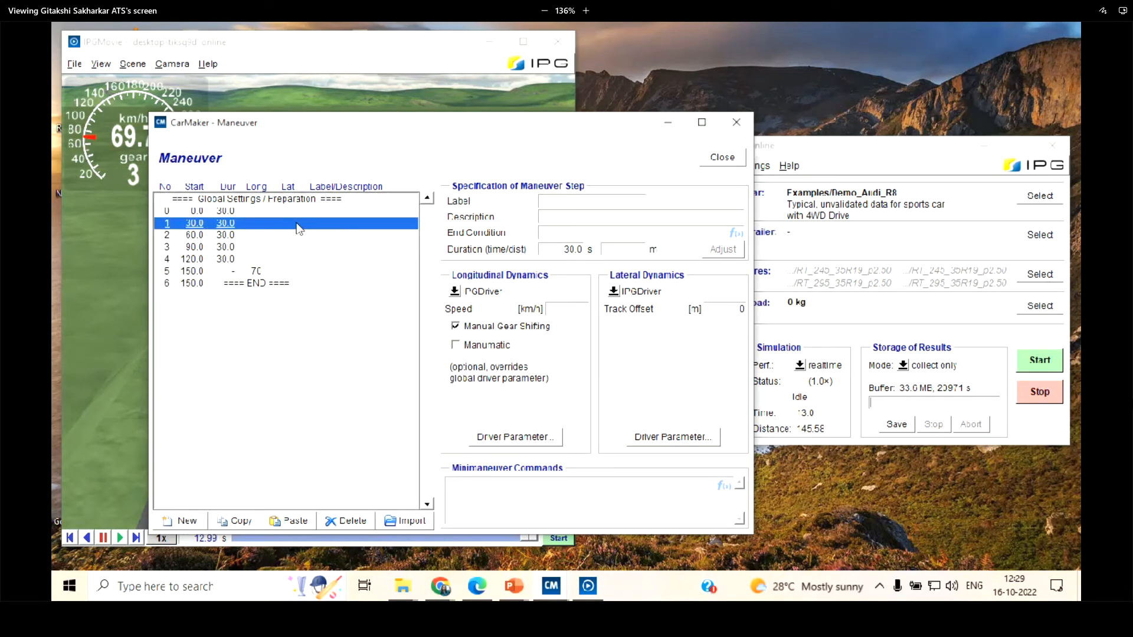
double_click(572, 249)
text(50)
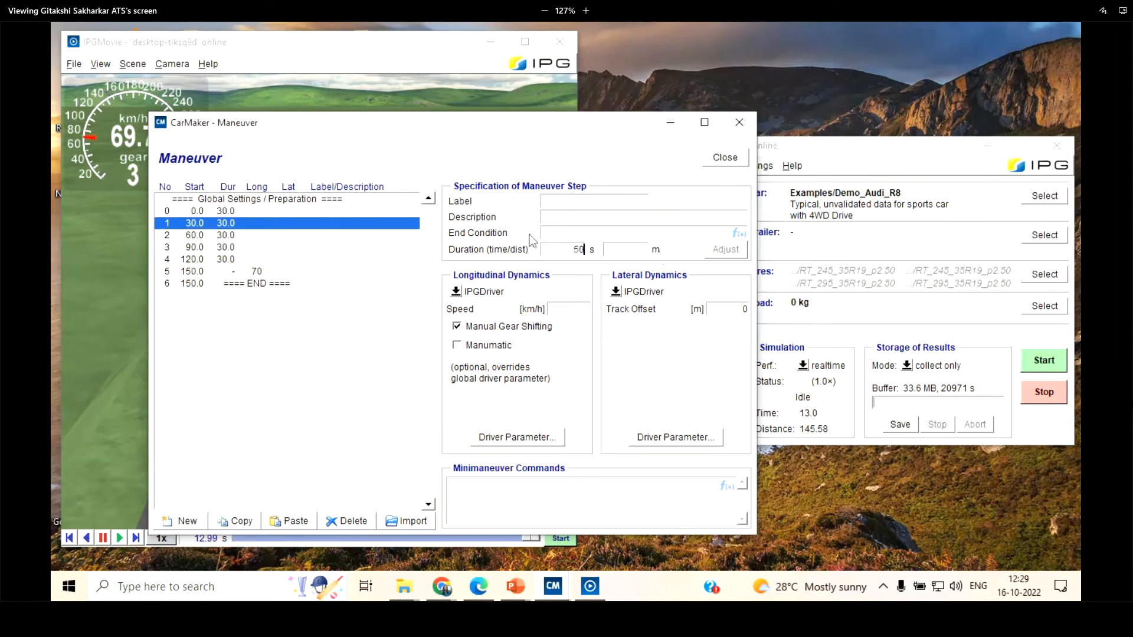
click(228, 224)
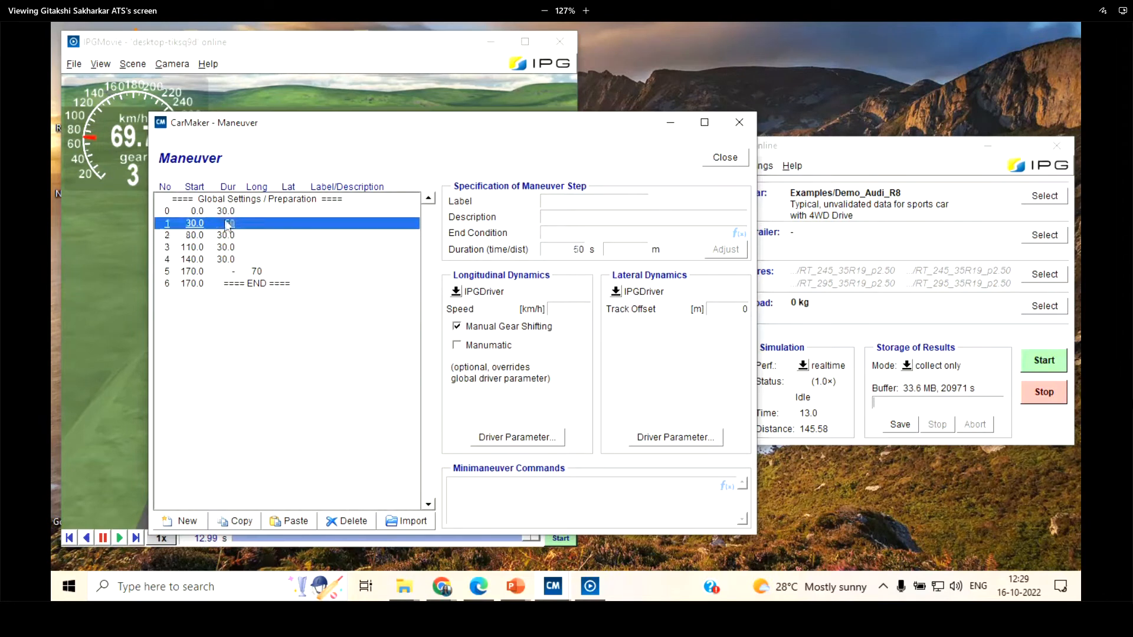
Copy the 50 s maneuver step and paste it directly before the END entry
click(256, 523)
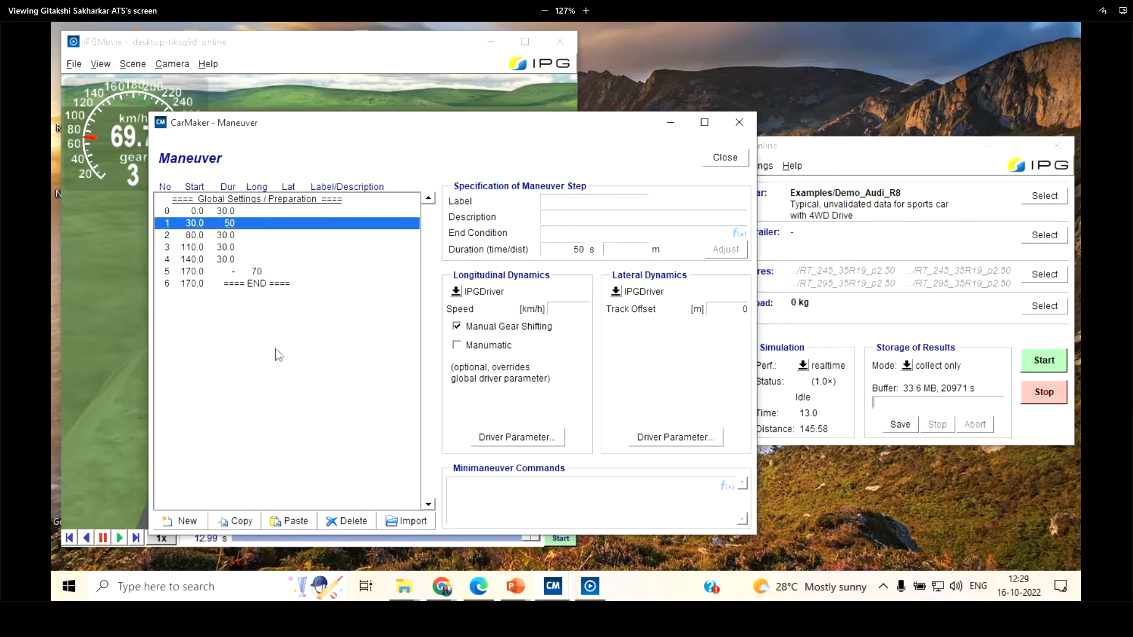
click(280, 283)
click(302, 520)
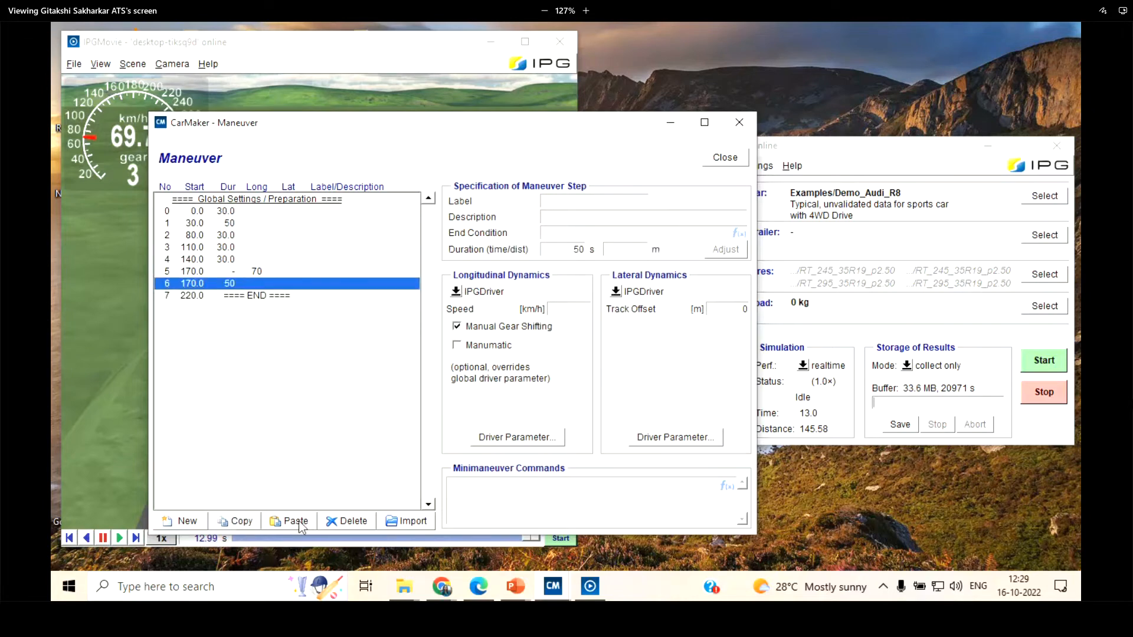
Copy the 70 km/h maneuver step and paste it as step 3
click(236, 271)
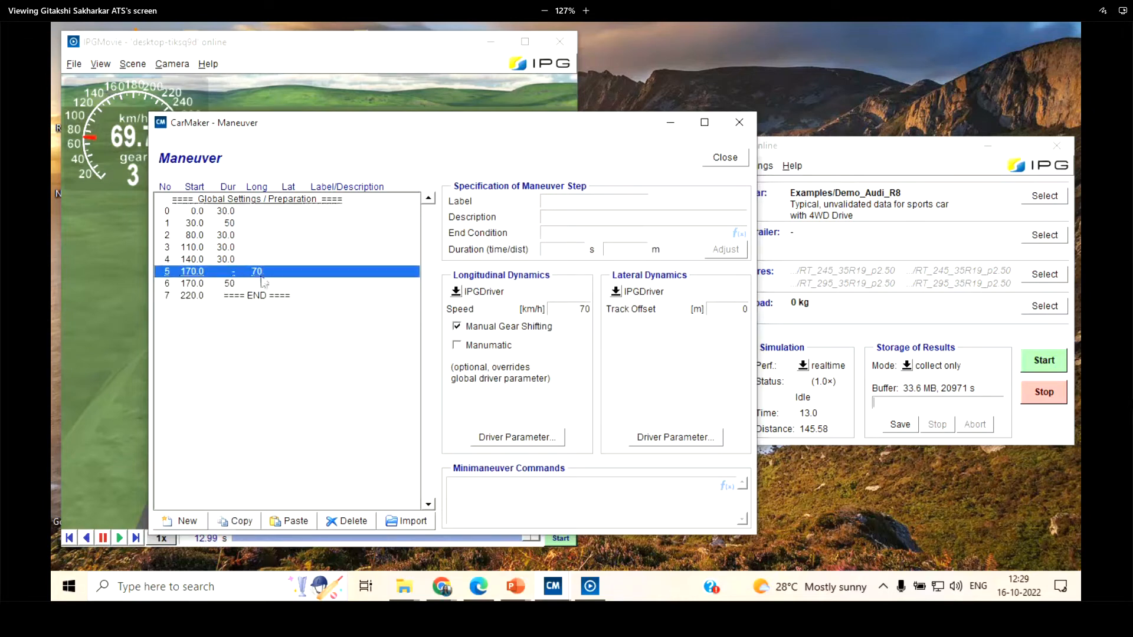
click(260, 249)
click(295, 521)
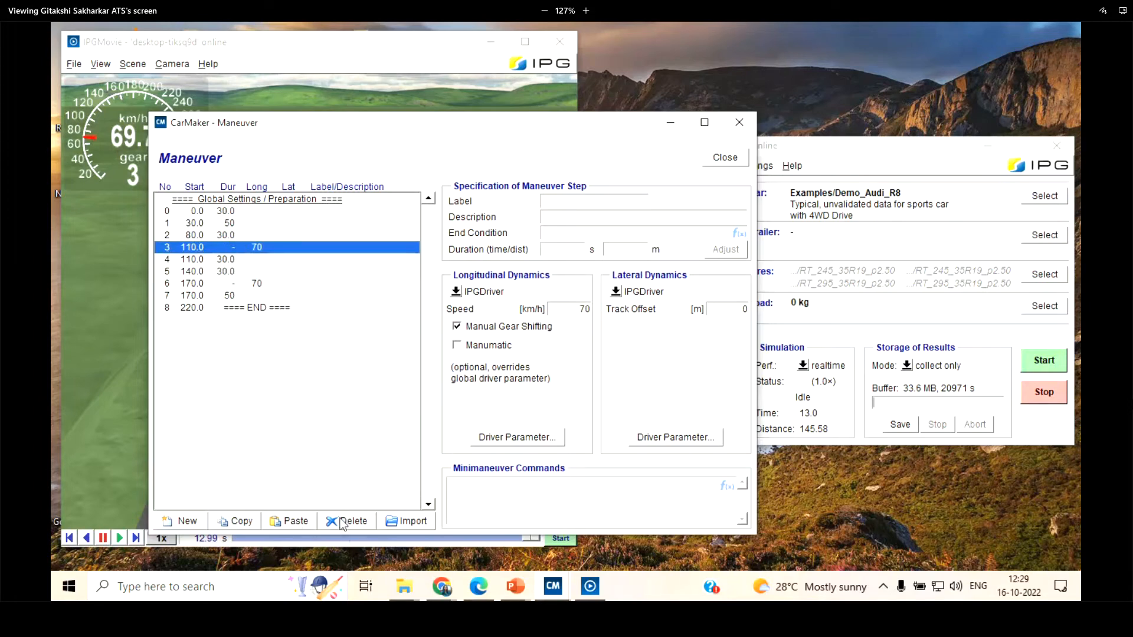
Delete four maneuver steps starting at step 3, including both 70 km/h steps, keeping the last 50 s step
click(342, 522)
click(341, 522)
click(341, 522)
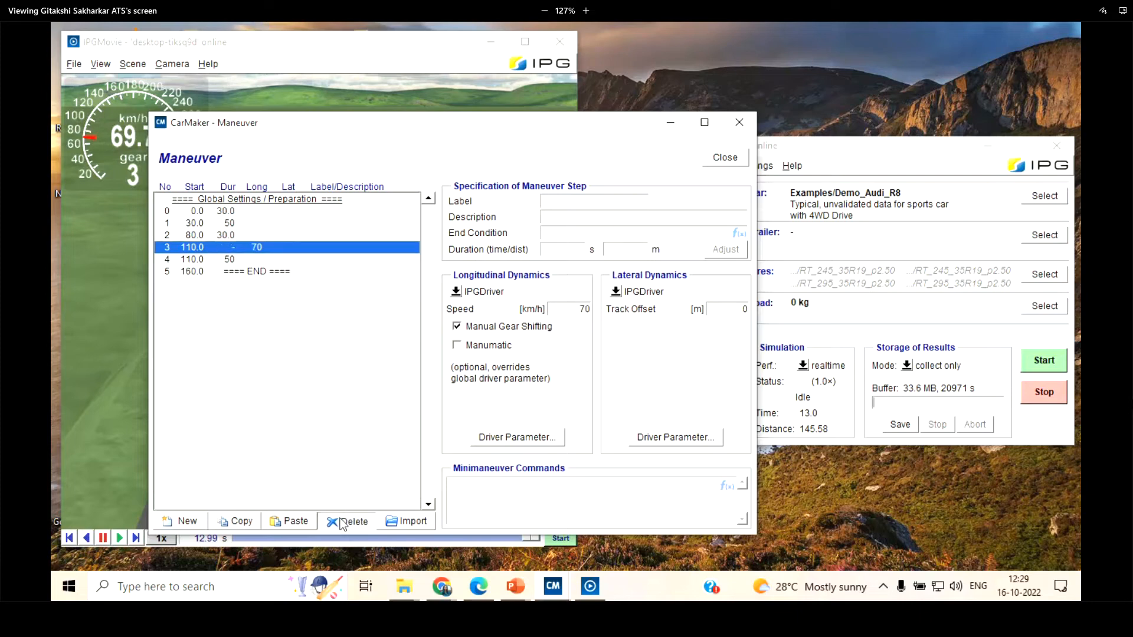
click(342, 521)
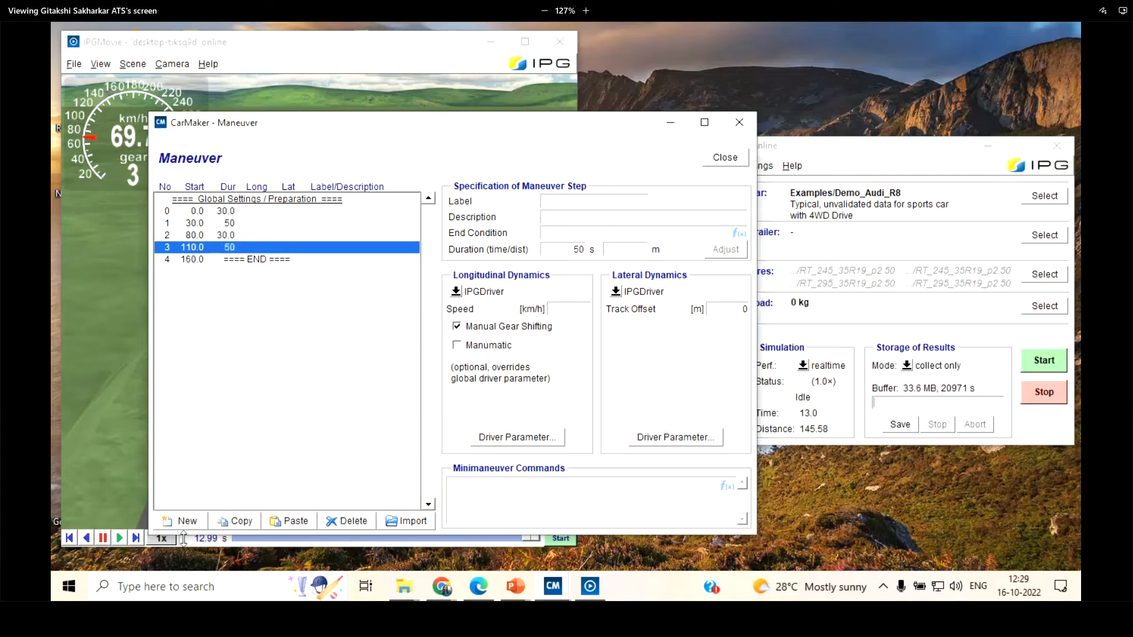
Insert a new maneuver step ahead of the 50 s step 1 and delete it again
click(229, 212)
click(223, 224)
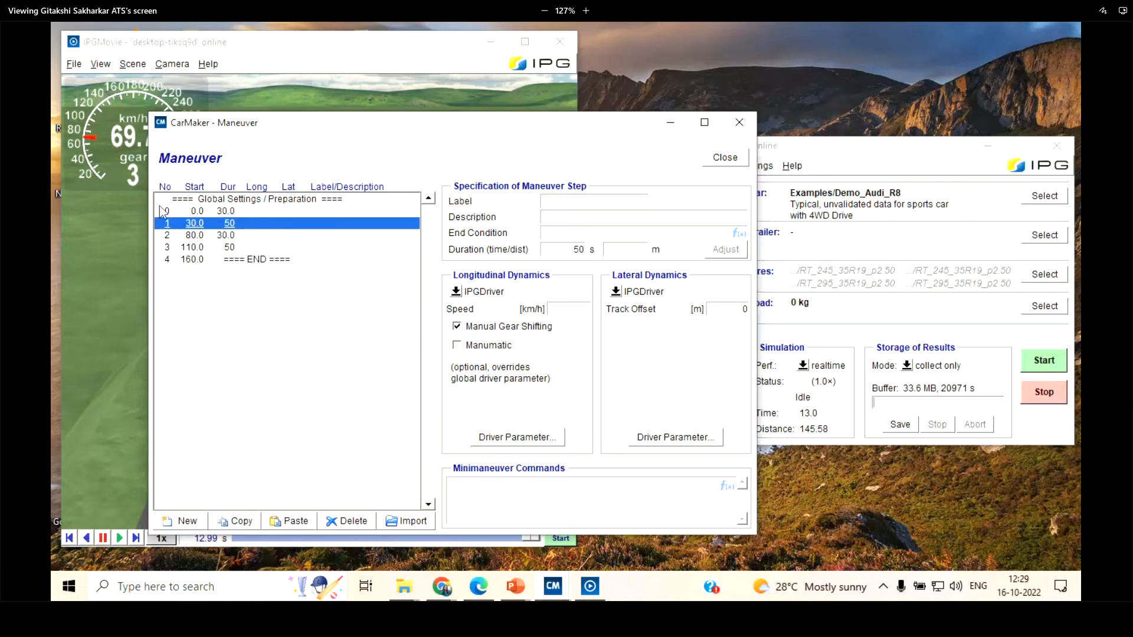
click(186, 522)
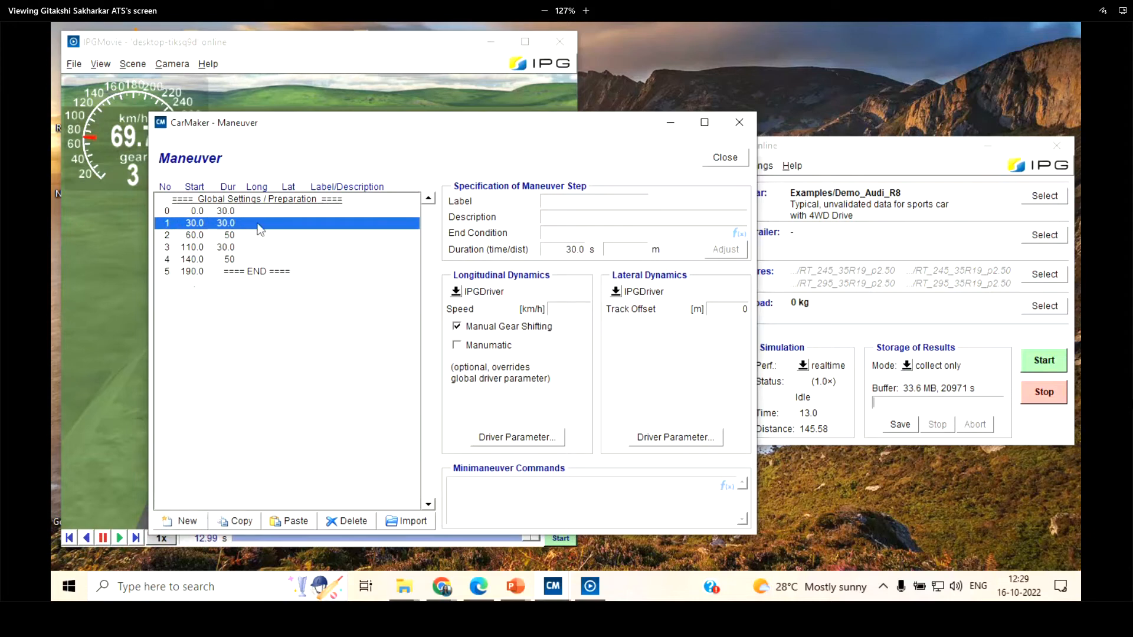
click(339, 520)
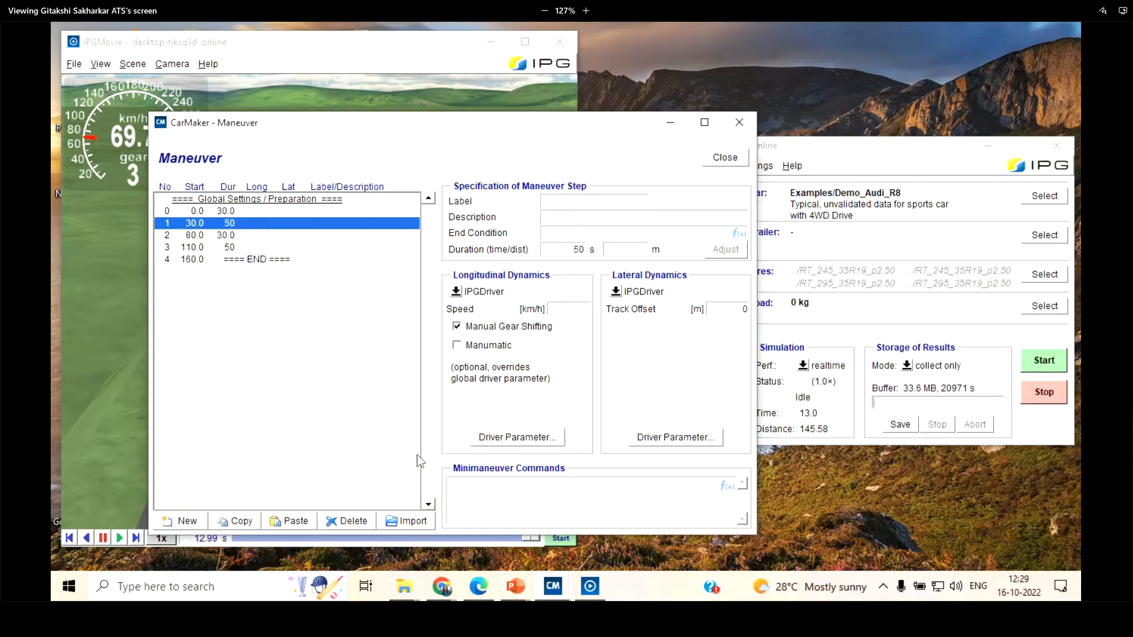
Browse the project test runs available for maneuver import, such as MTrack, mycity(traffic) and sAngle, then cancel the import
click(405, 521)
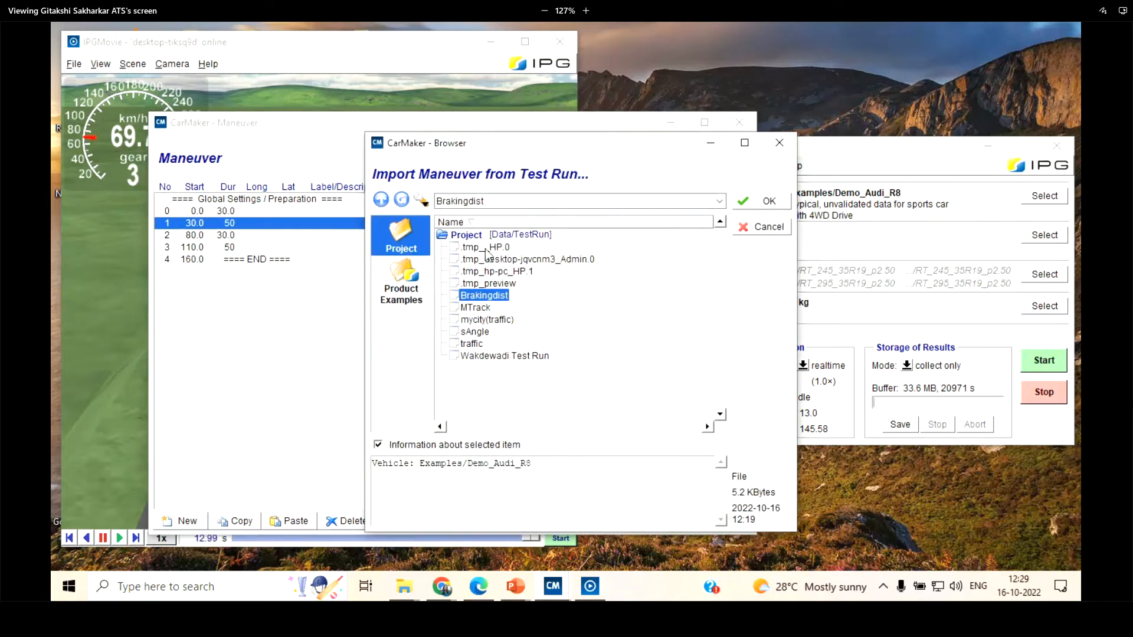
click(489, 272)
click(481, 307)
click(481, 295)
click(479, 332)
click(475, 343)
click(479, 319)
click(477, 308)
click(481, 295)
click(767, 228)
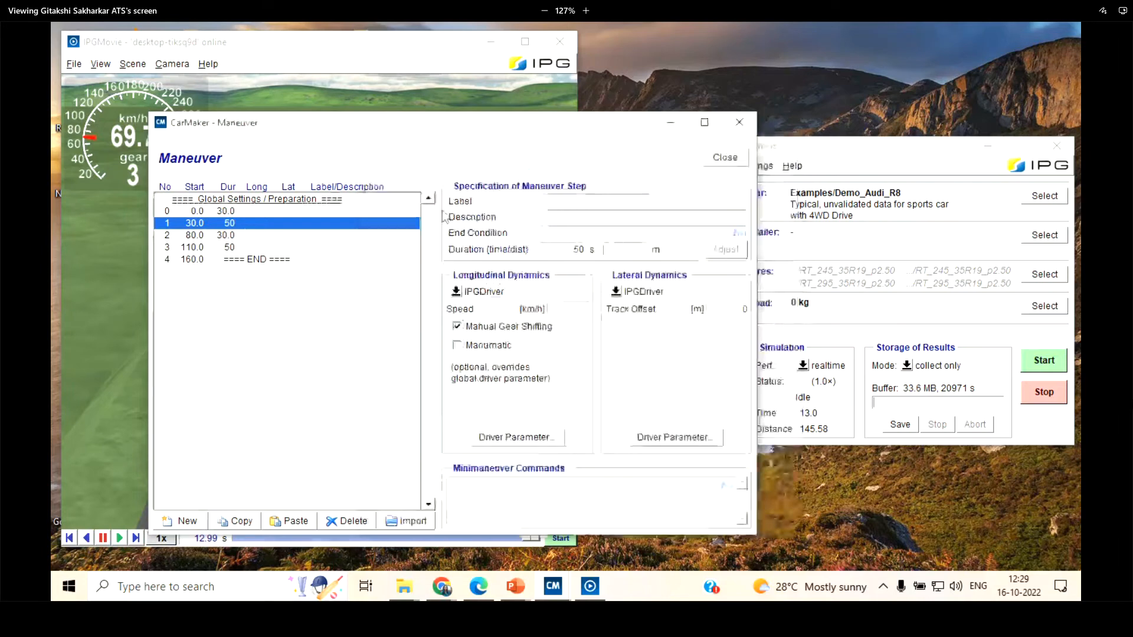
Review the minimaneuver commands area and the Global Settings / Preparation entry, then return to maneuver step 0
click(572, 493)
click(314, 199)
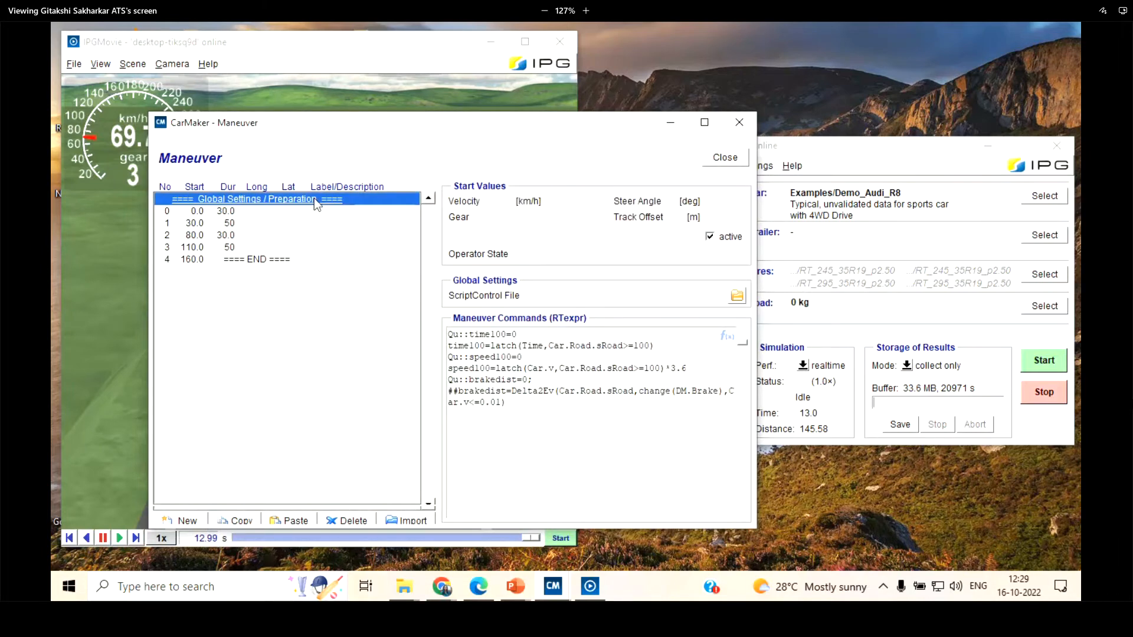
click(306, 210)
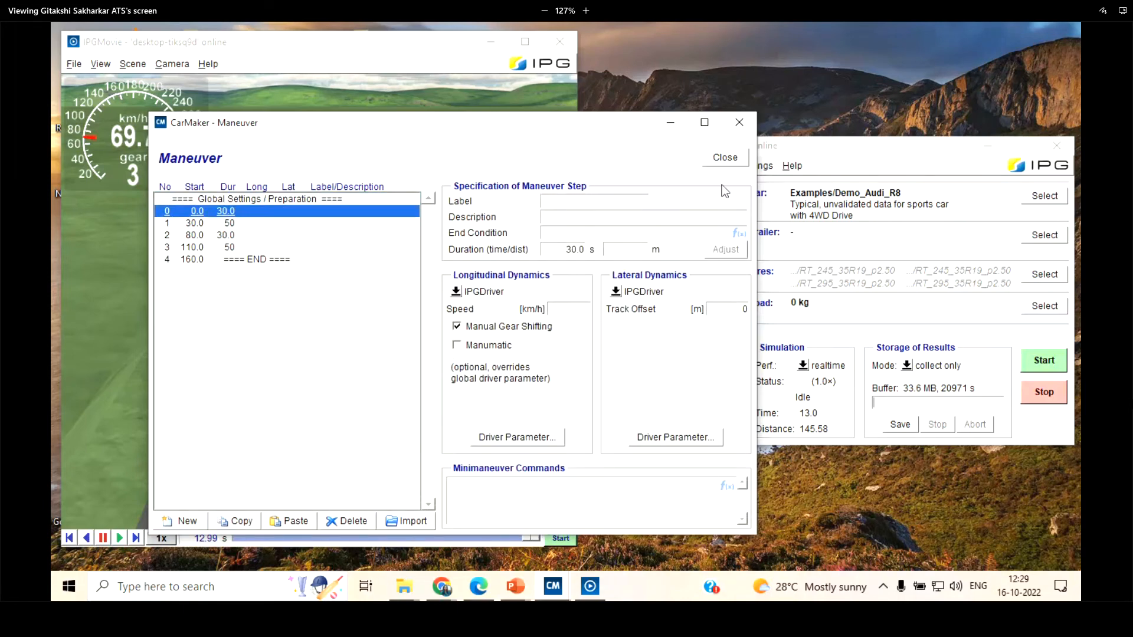
Close the Maneuver and IPGMovie windows and move the main CarMaker window toward the middle of the desktop
drag(500, 134, 465, 93)
click(702, 126)
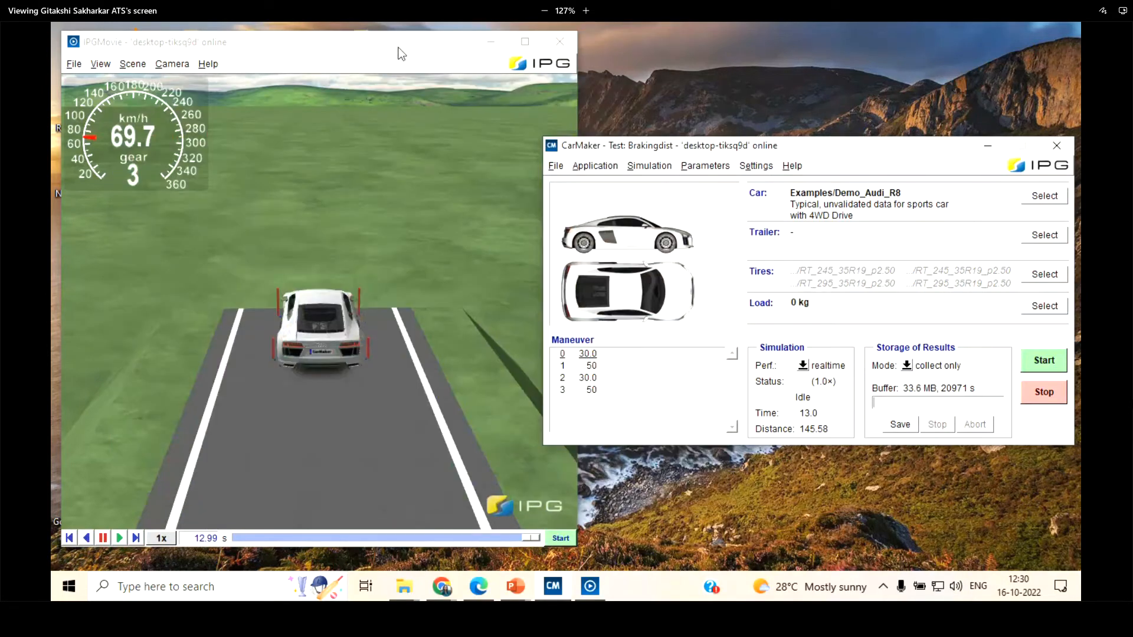
drag(398, 46, 480, 65)
click(524, 71)
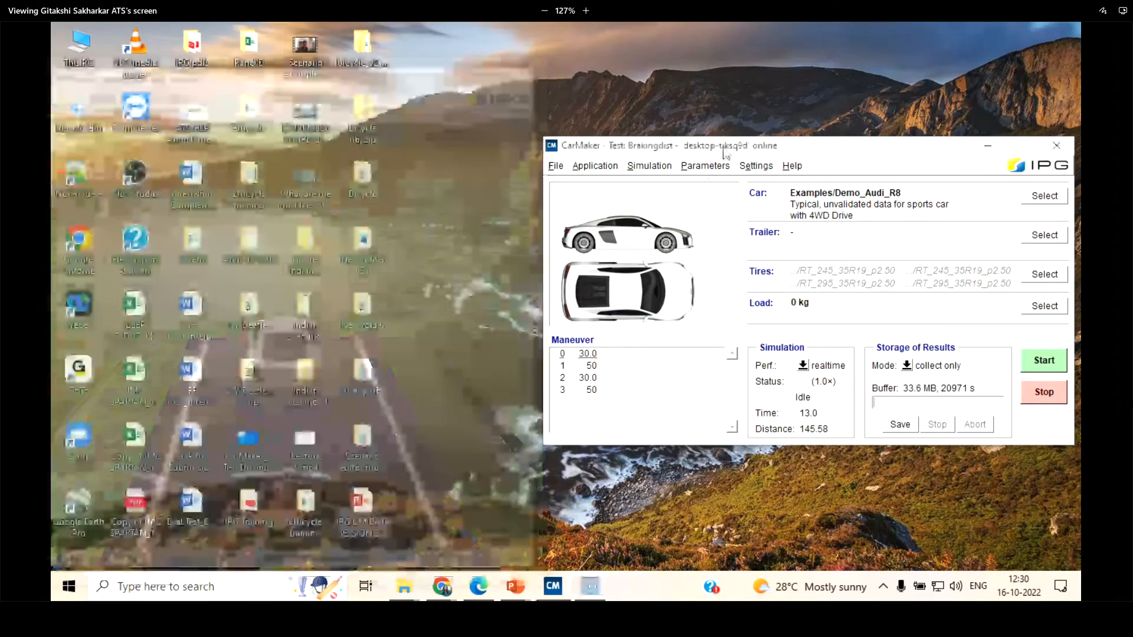
drag(724, 141, 625, 105)
Open the Scenario / Road editor for a brief look and close it again
click(495, 132)
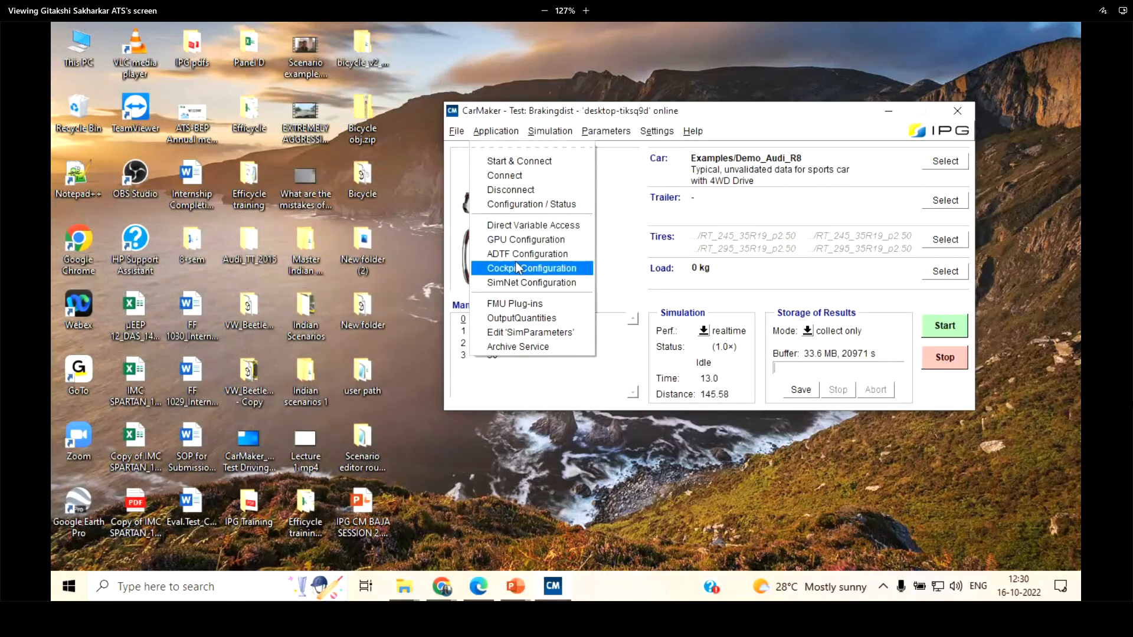
click(460, 133)
mouse_move(599, 131)
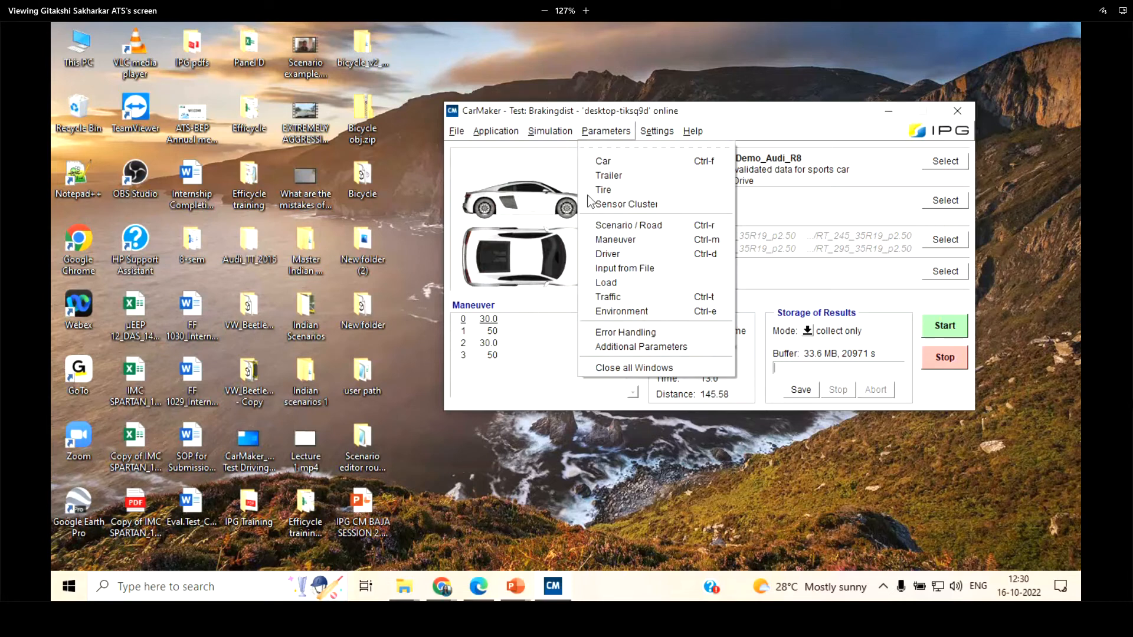
click(660, 225)
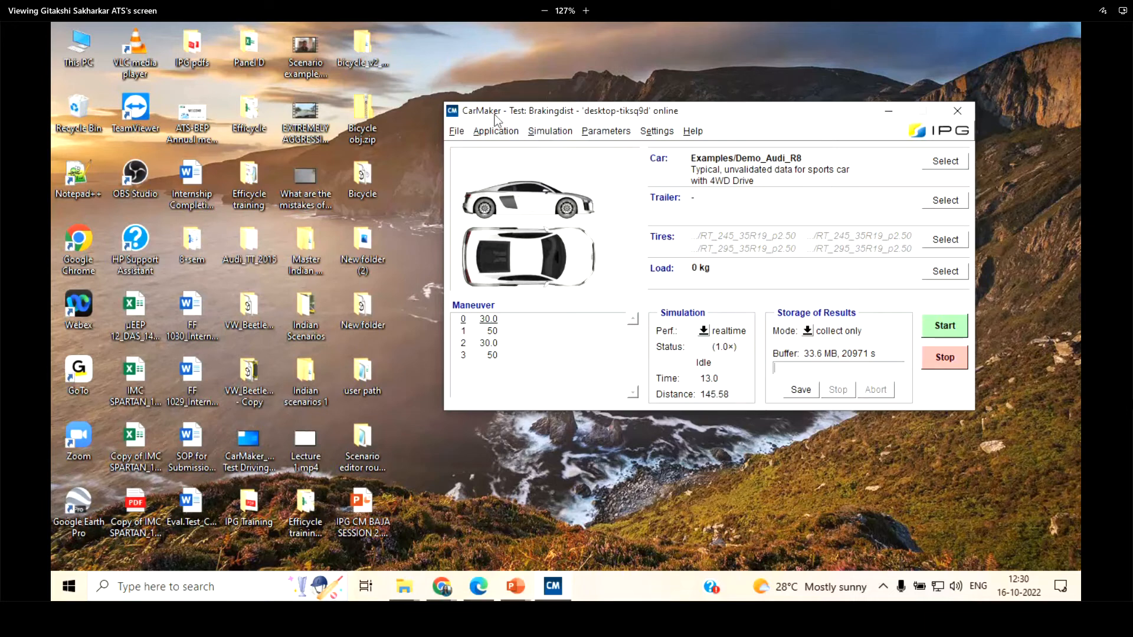
click(550, 131)
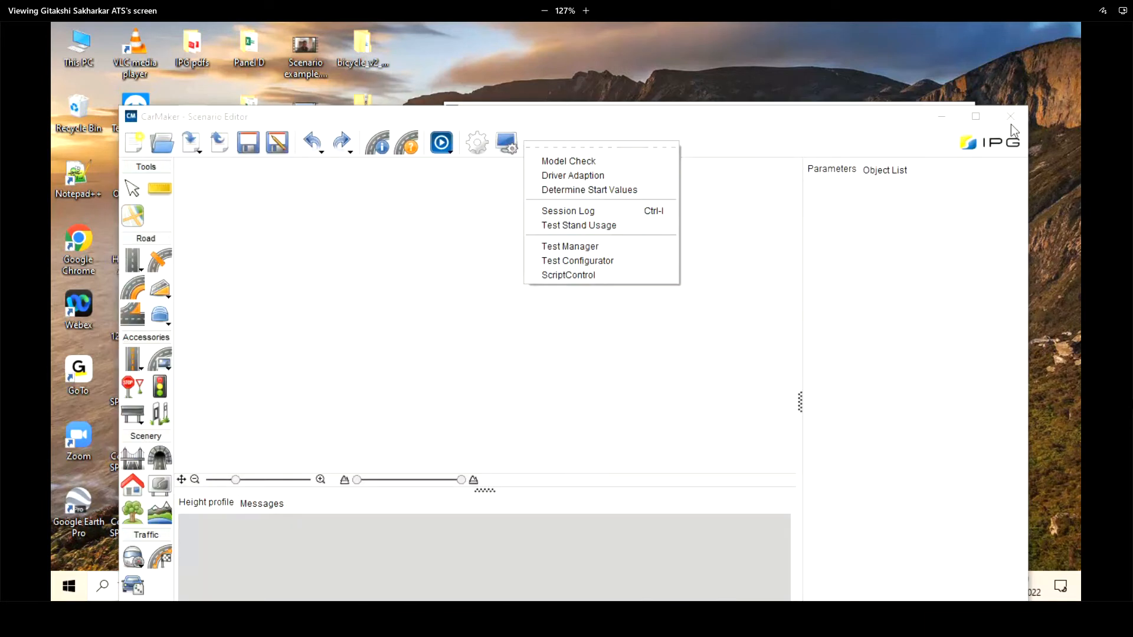
click(1010, 117)
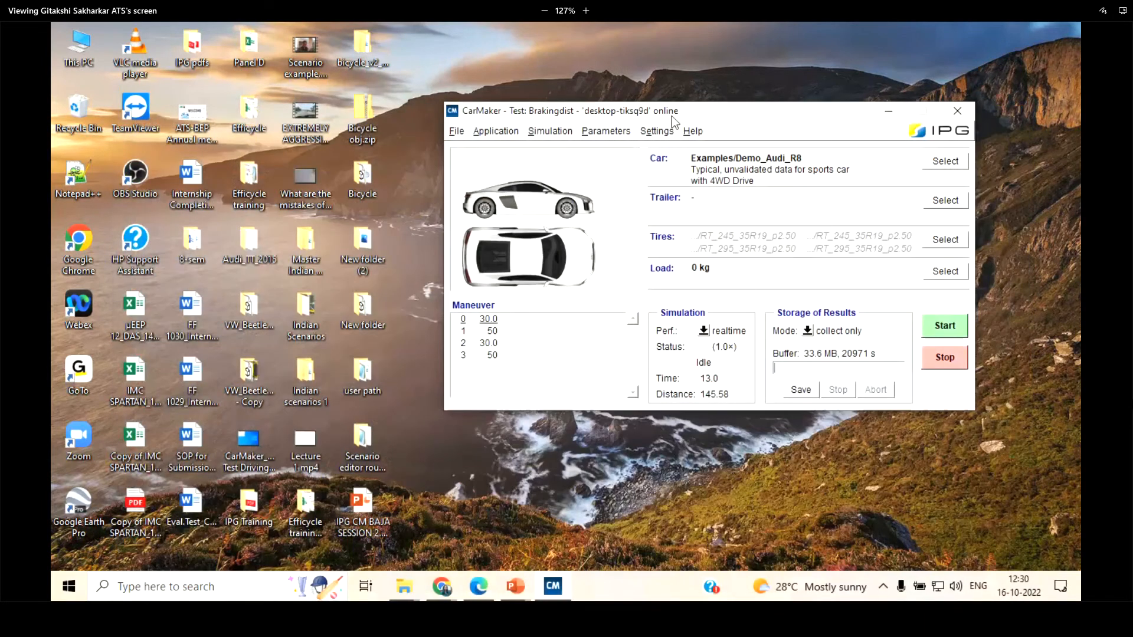
Reopen the maneuver definition to show where it is accessed, then close it
click(606, 131)
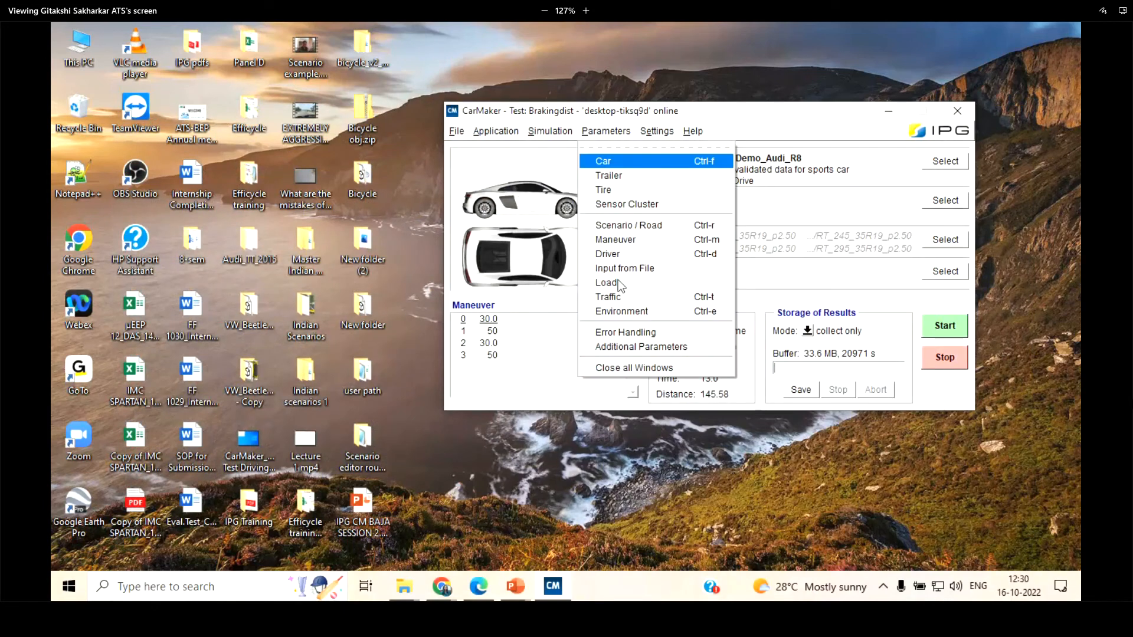
click(624, 239)
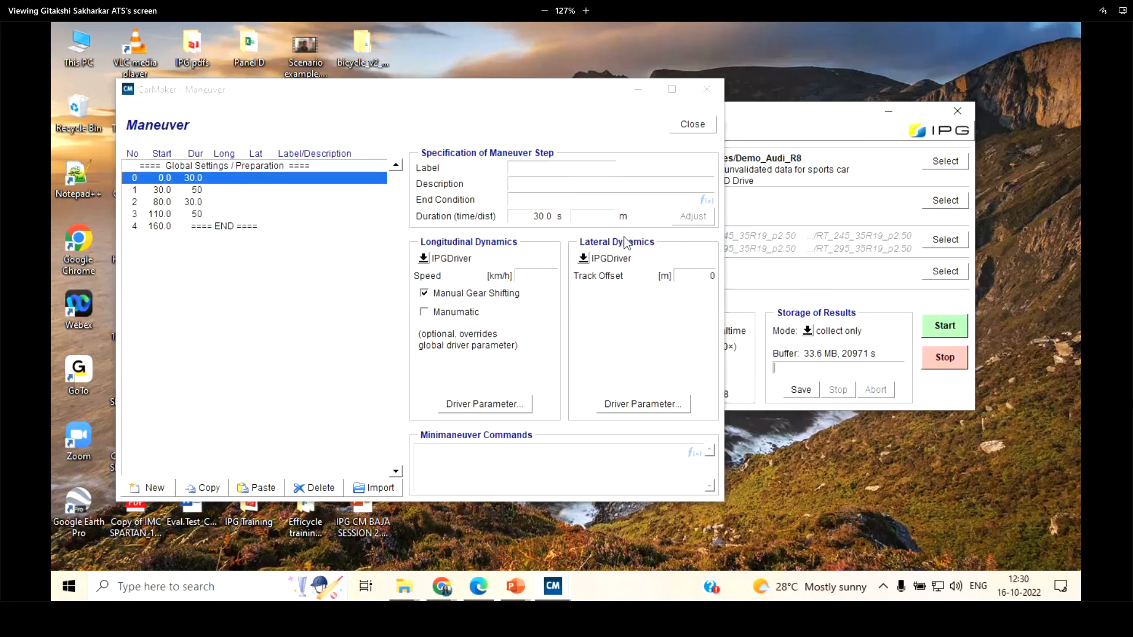
click(692, 125)
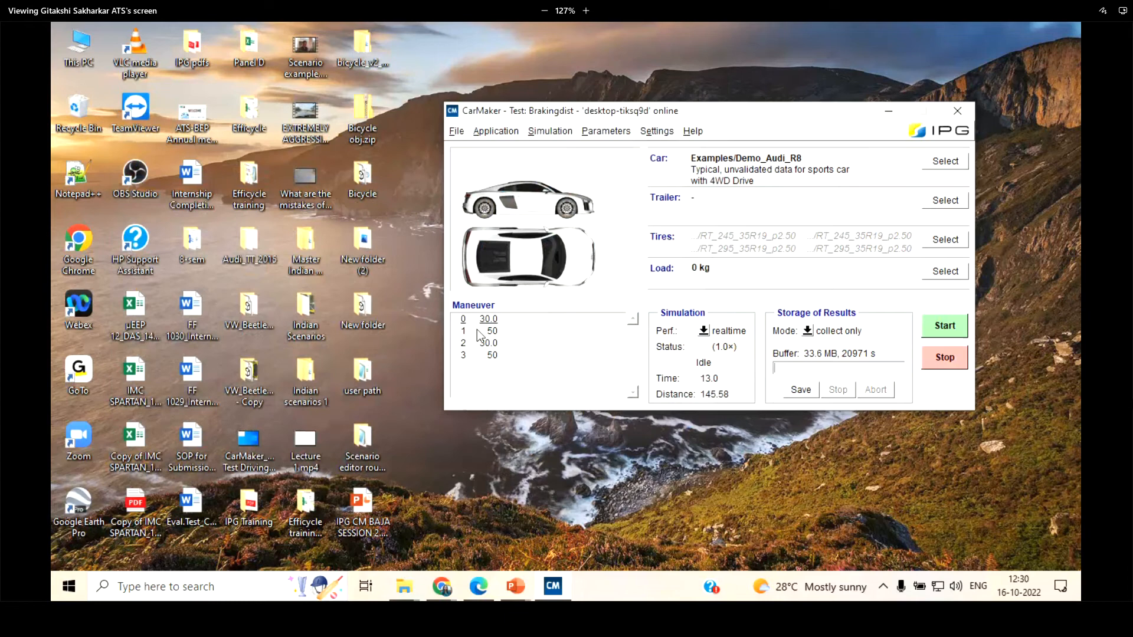
Open the Driver parameters to view the standard driver settings
click(604, 131)
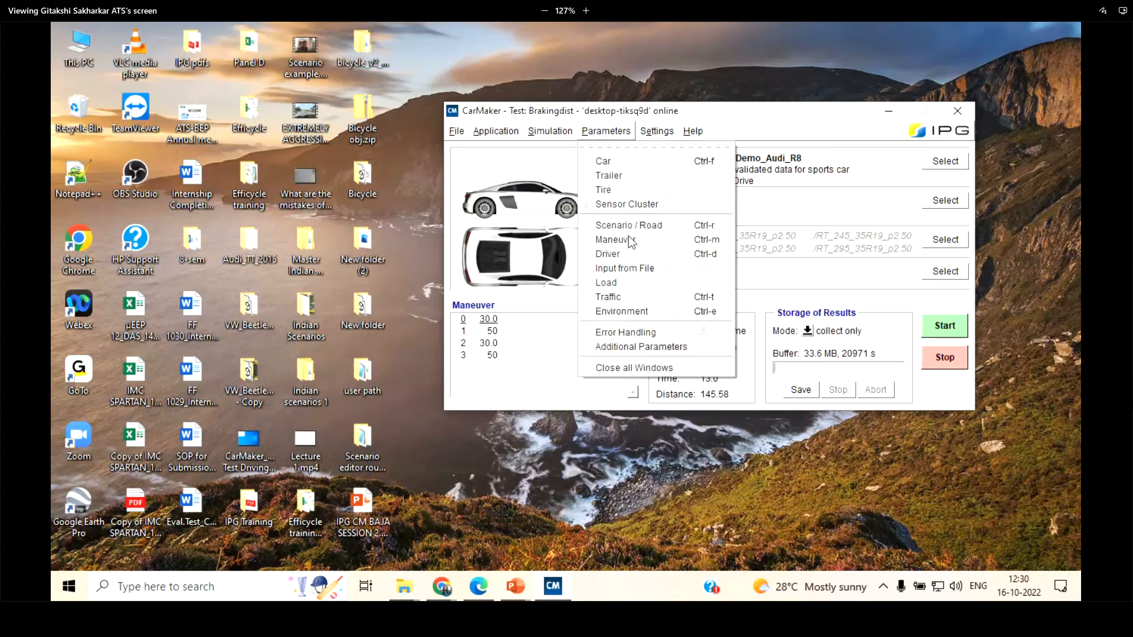
click(633, 255)
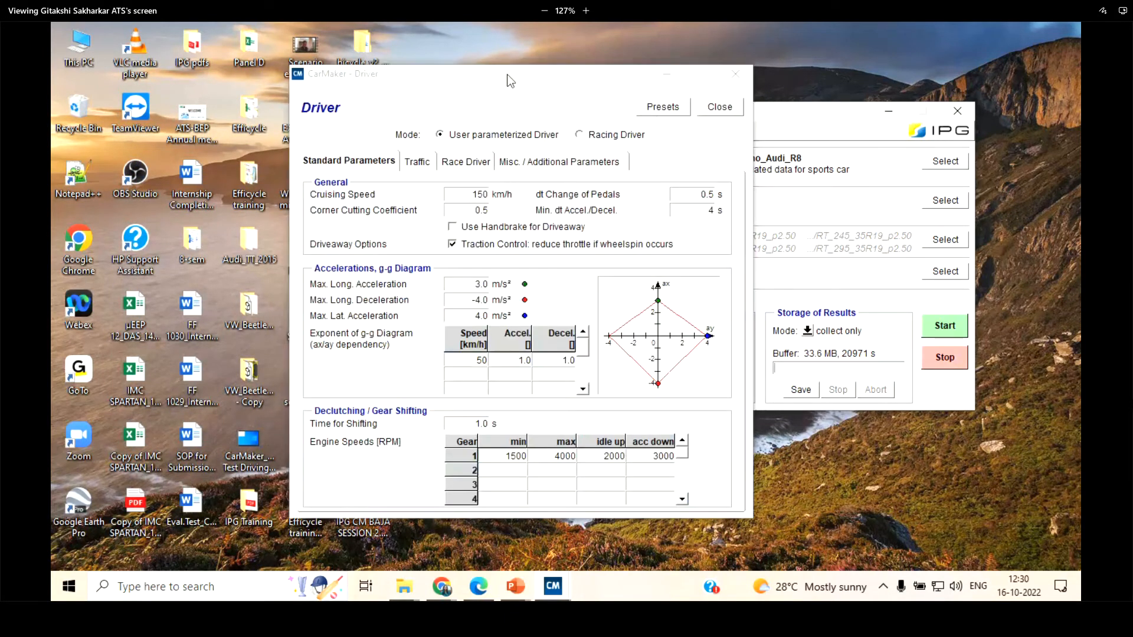
Reposition the Driver dialog and review its Traffic, Race Driver and Misc. / Additional Parameters settings, ending back on Standard Parameters
drag(510, 81, 387, 96)
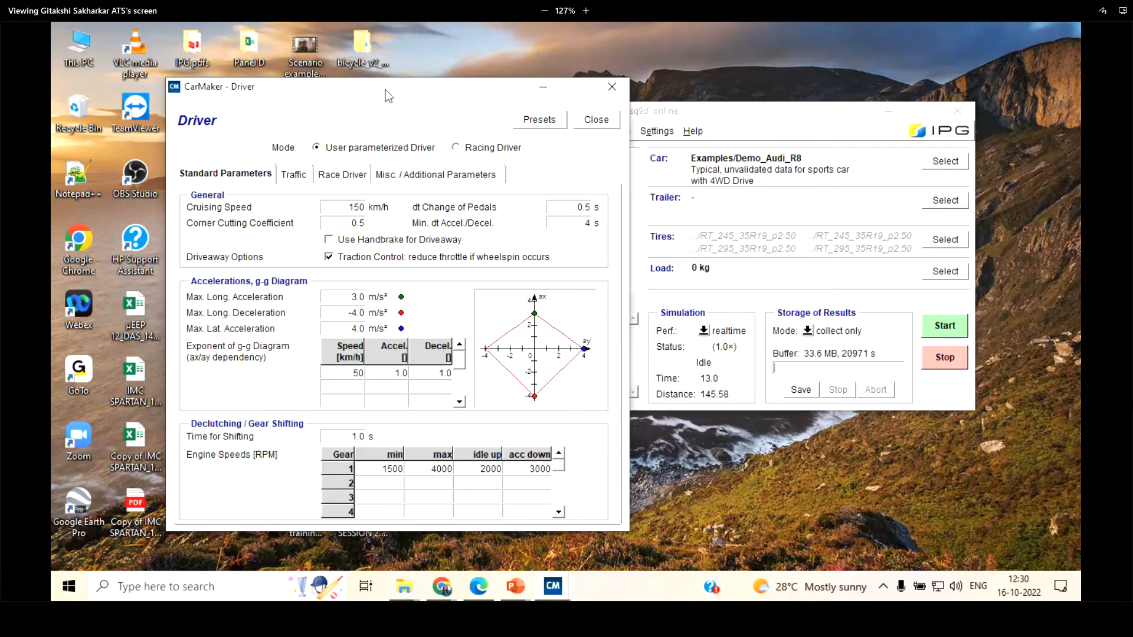
drag(384, 89, 421, 124)
drag(415, 76, 417, 72)
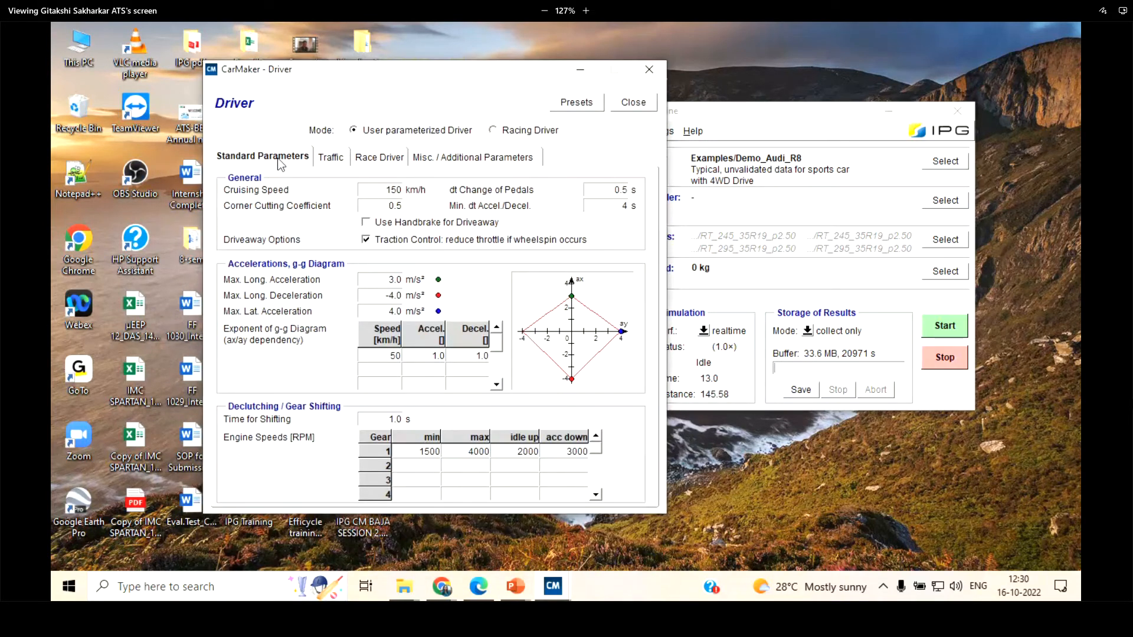
click(331, 157)
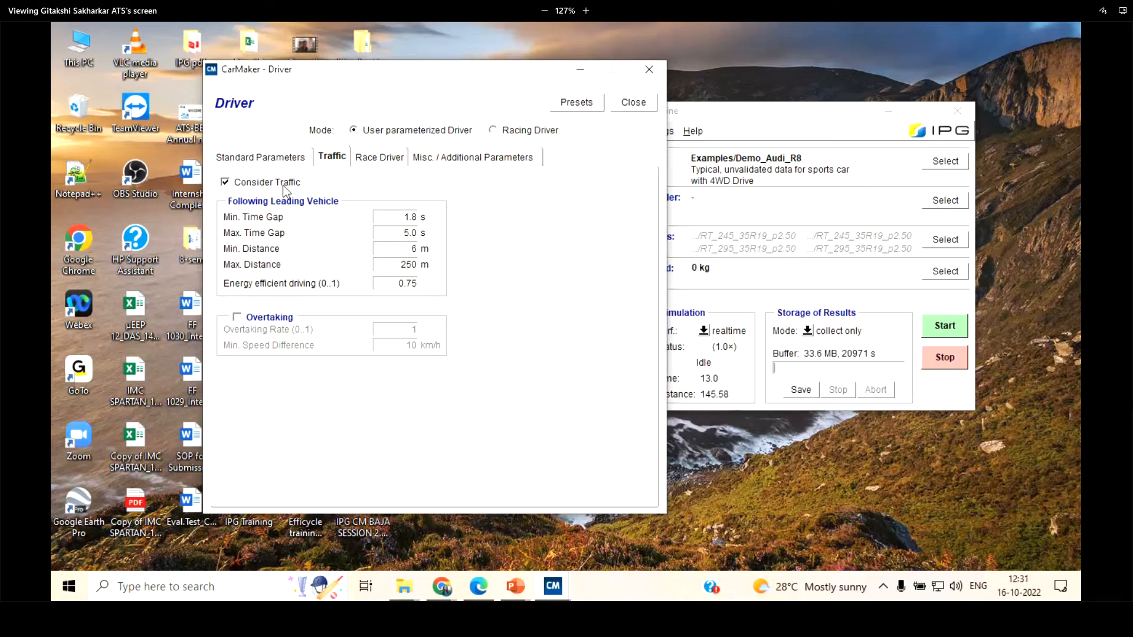
click(379, 157)
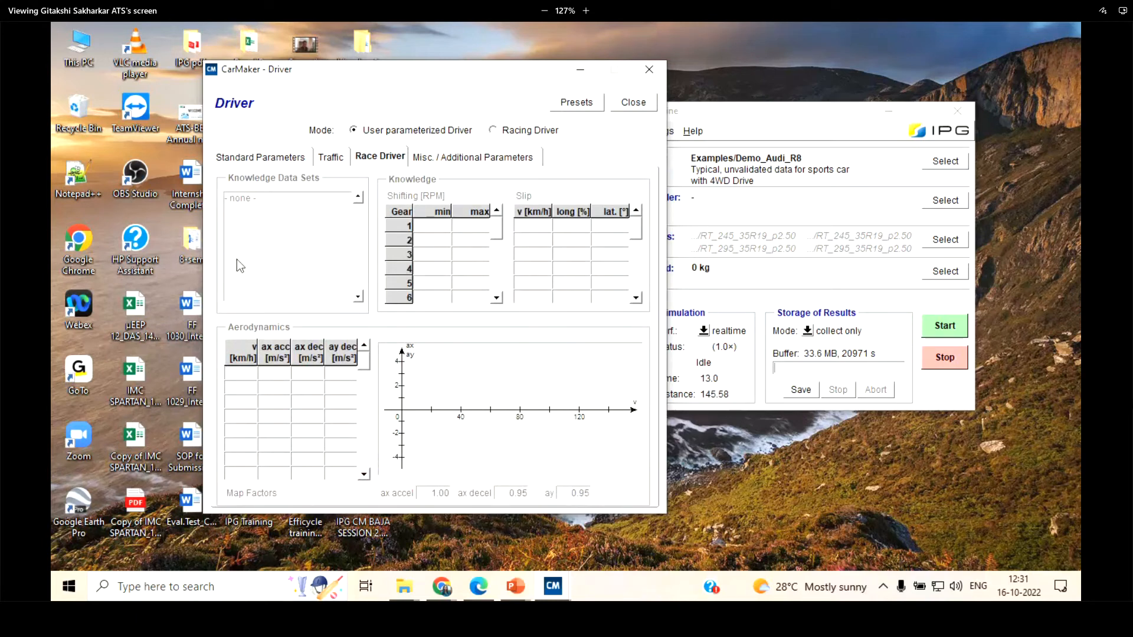
click(447, 163)
click(394, 160)
click(472, 157)
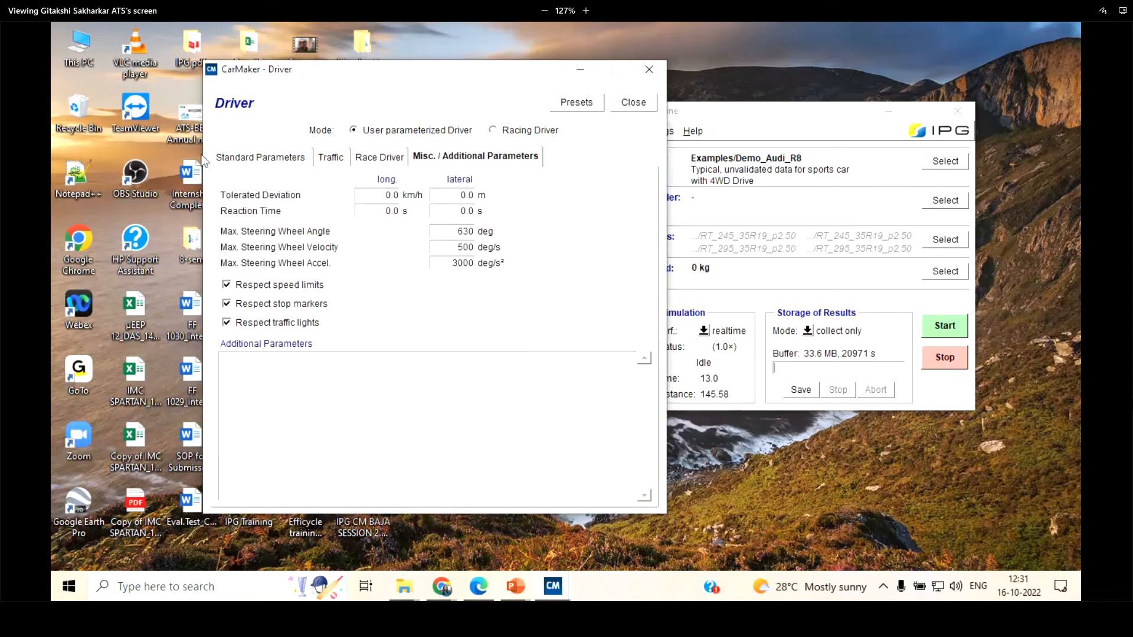
click(230, 159)
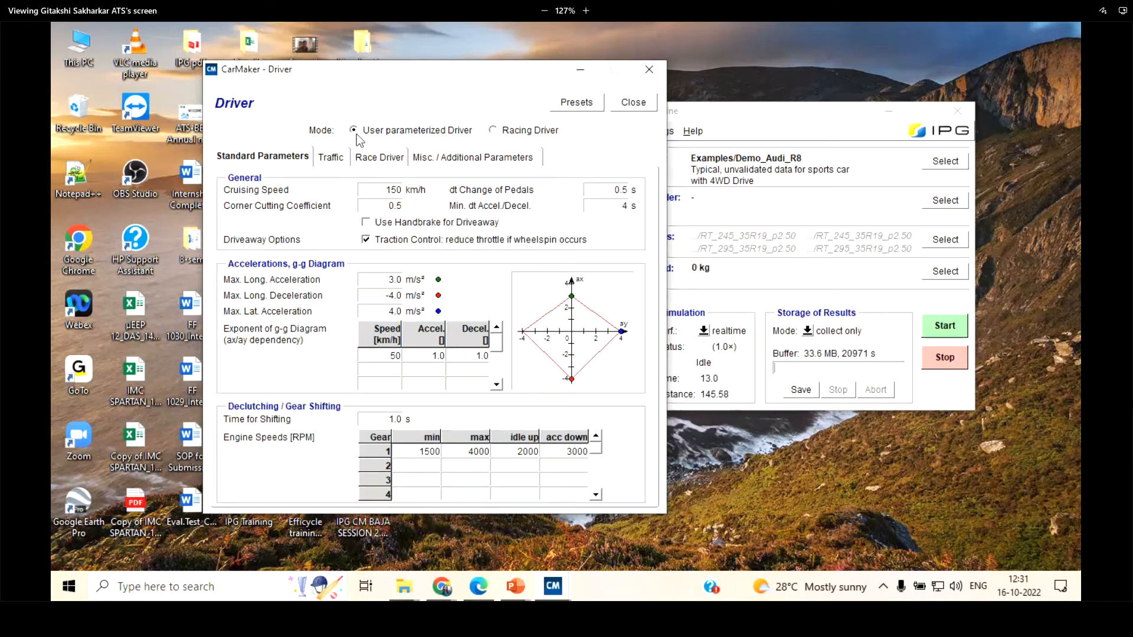
Switch the driver mode to Racing Driver for comparison and return it to User parameterized Driver
click(493, 131)
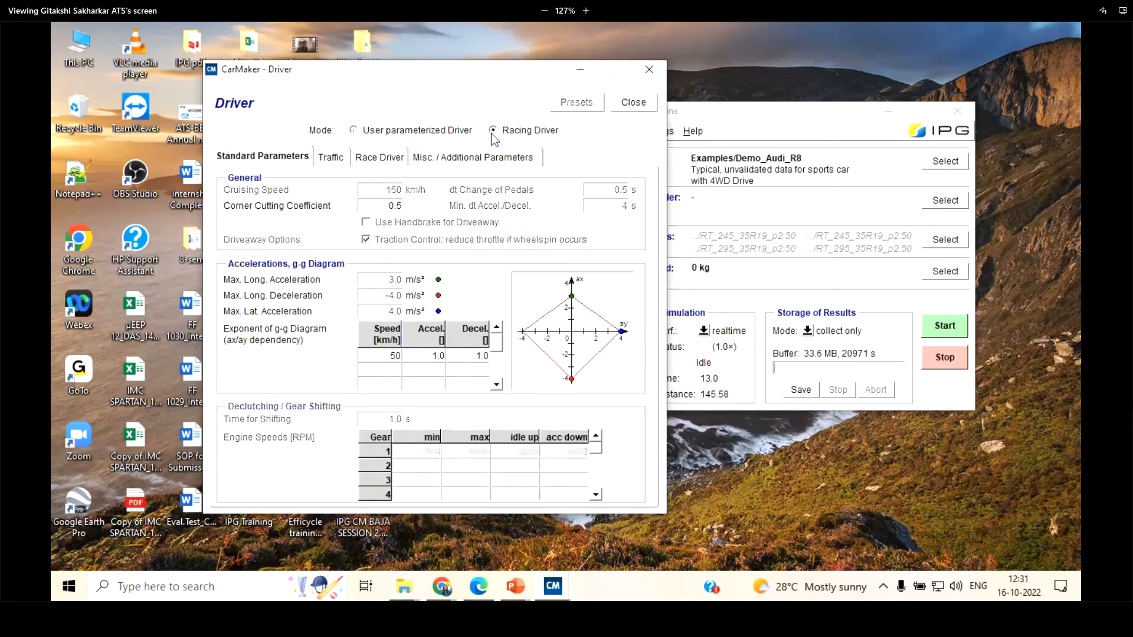
click(354, 131)
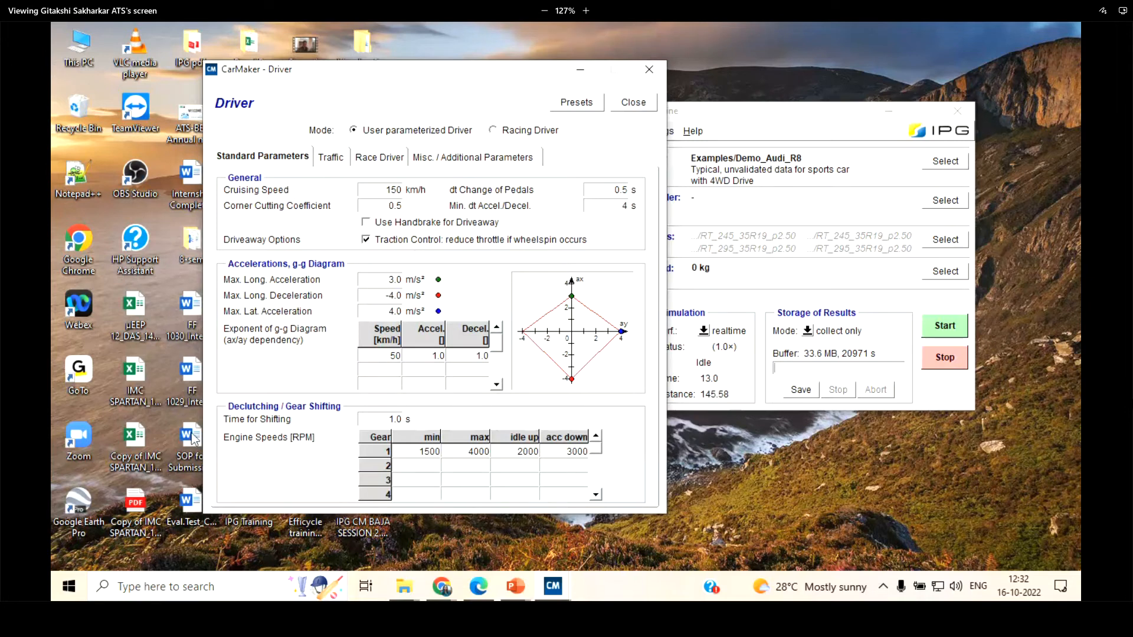
Point out the Cruising Speed, try a Corner Cutting Coefficient of 1, and set the coefficient back to 0.5
drag(385, 190, 408, 191)
drag(382, 207, 414, 209)
text(.5)
key(BackSpace)
key(BackSpace)
key(BackSpace)
text(1)
double_click(424, 205)
text(0.5)
Examine the driver's Min. dt Accel./Decel., maximum acceleration and deceleration limits, and Time for Shifting
double_click(616, 206)
drag(378, 280, 421, 280)
drag(377, 310, 404, 295)
scroll(443, 361, down, 1)
scroll(443, 359, up, 1)
double_click(384, 417)
drag(487, 74, 552, 51)
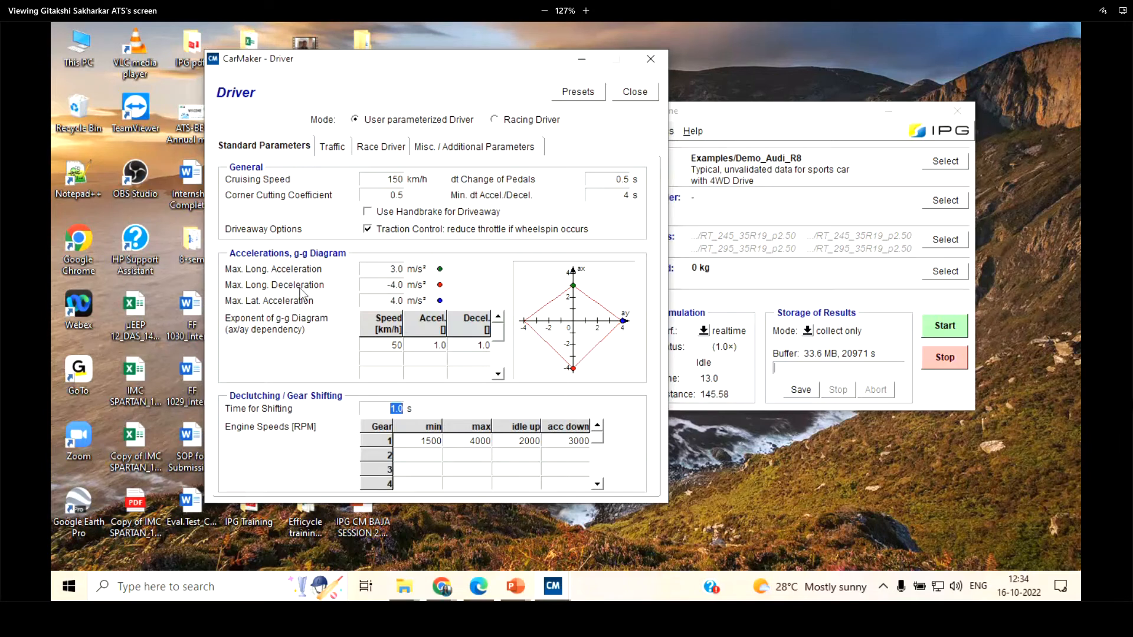
mouse_move(403, 286)
mouse_down()
mouse_move(382, 301)
mouse_move(414, 301)
mouse_up()
Close the Driver dialog, shift the main CarMaker window slightly, and look over the available parameter categories
click(640, 94)
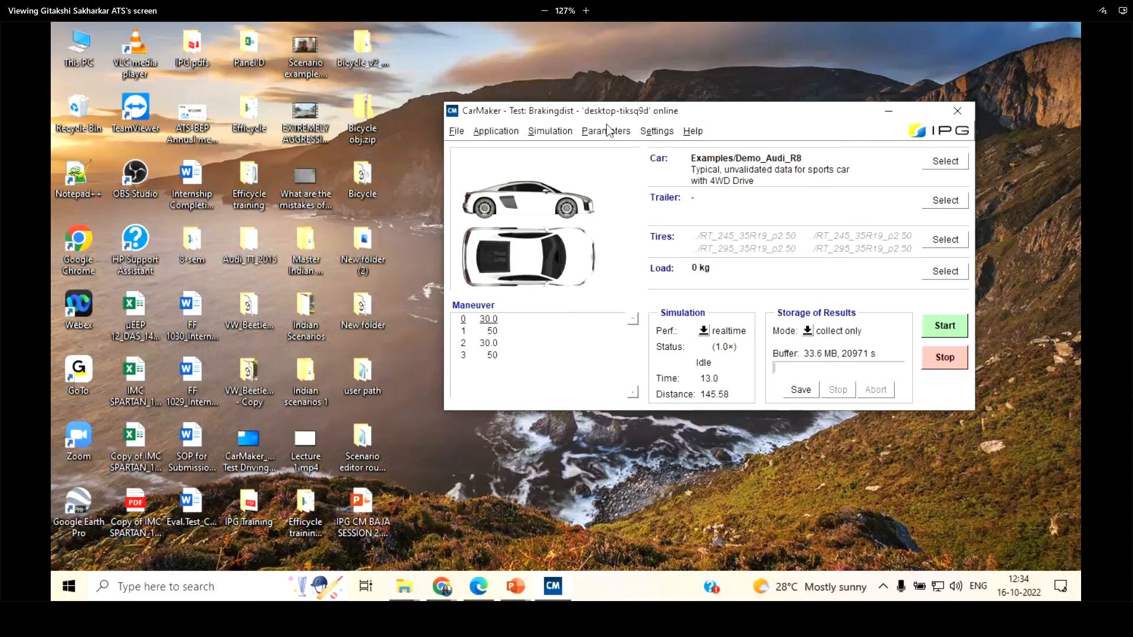
drag(678, 114, 598, 135)
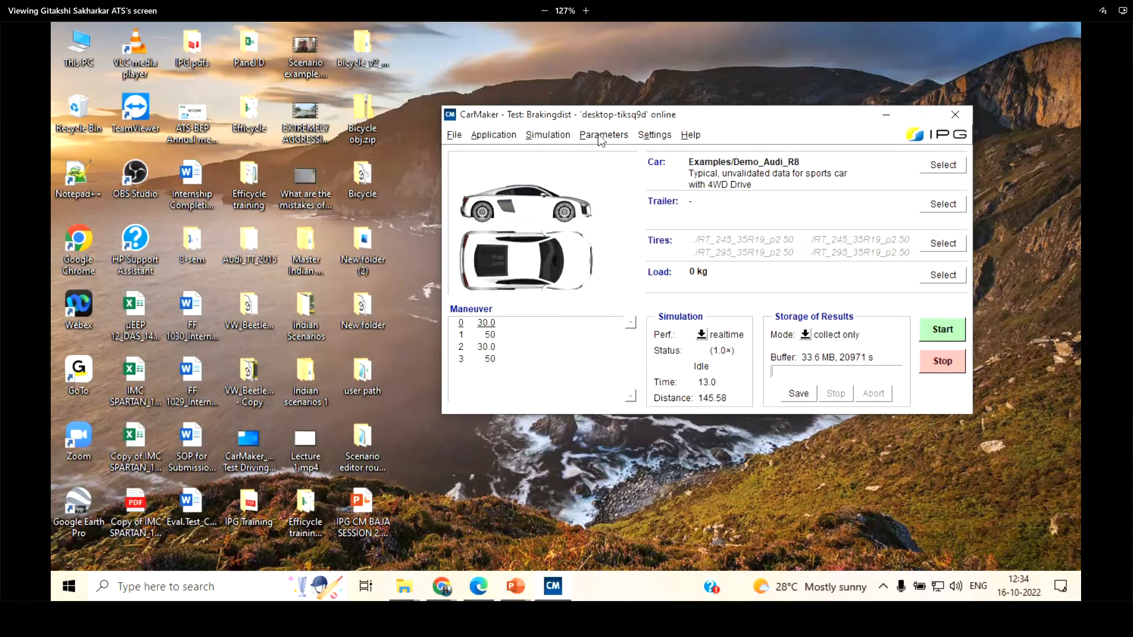
click(600, 137)
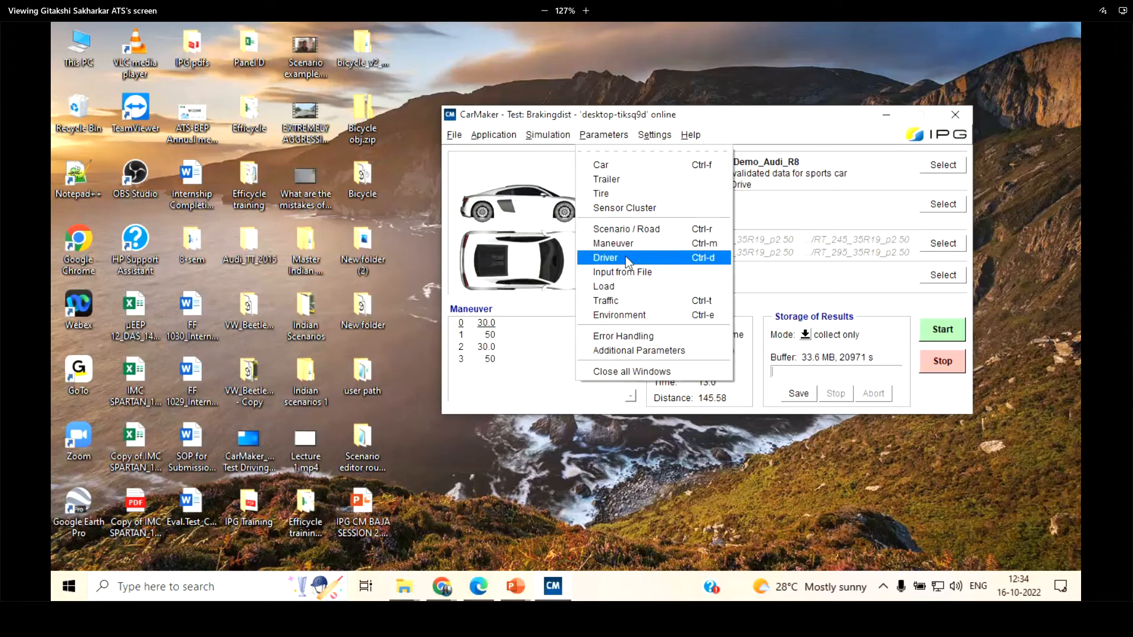
click(748, 127)
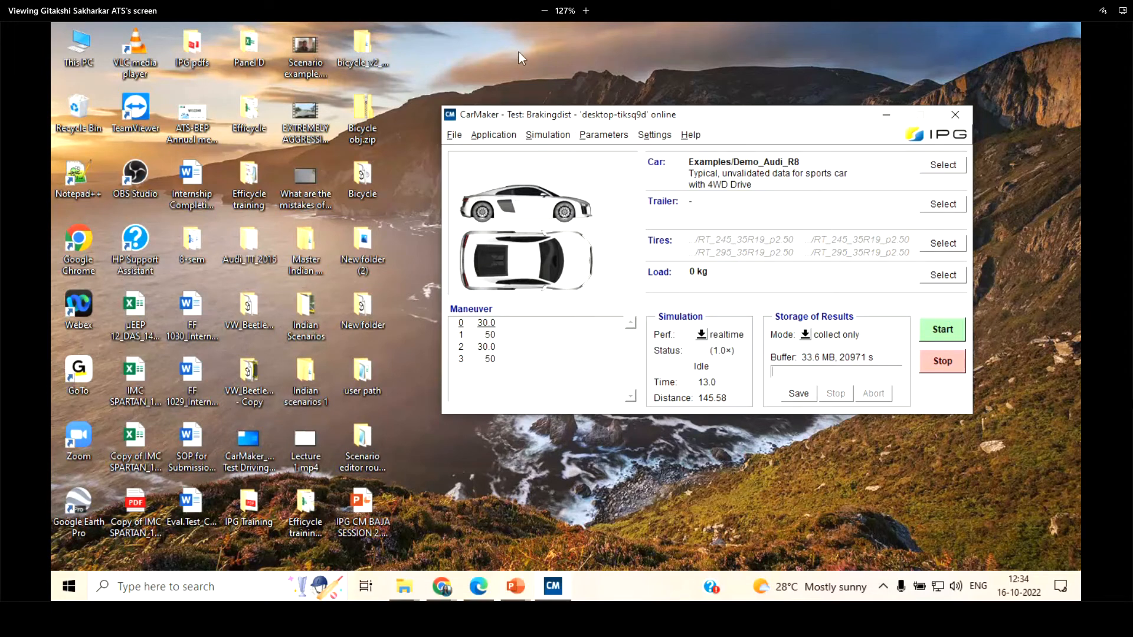
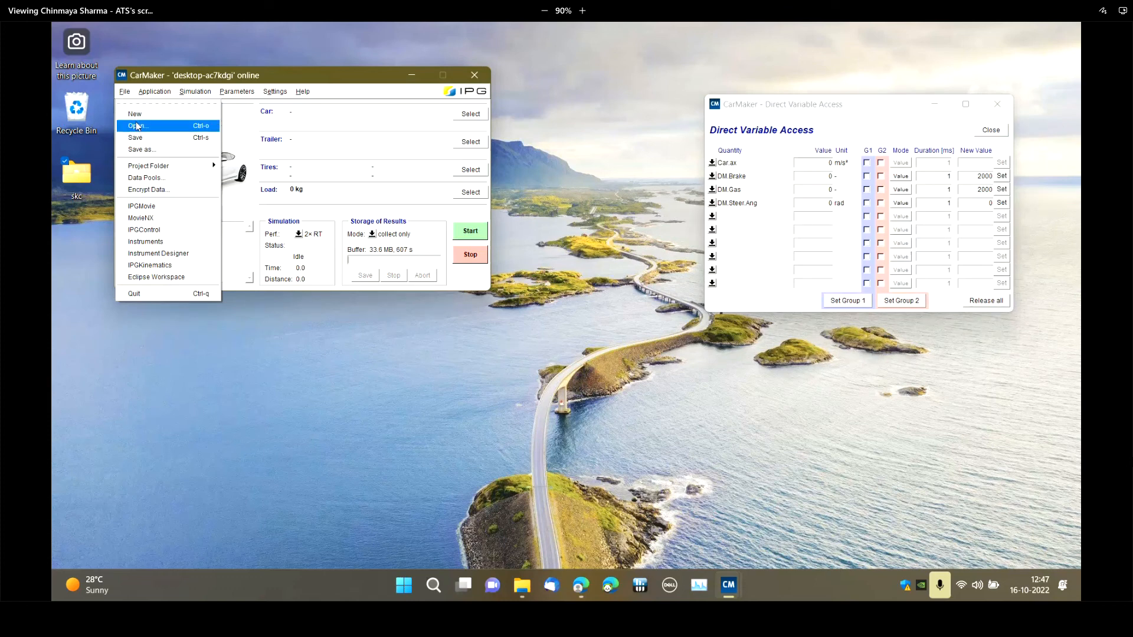
Examine the Car quantities offered for the first empty row in Direct Variable Access and the mode options of DM.Brake
click(334, 83)
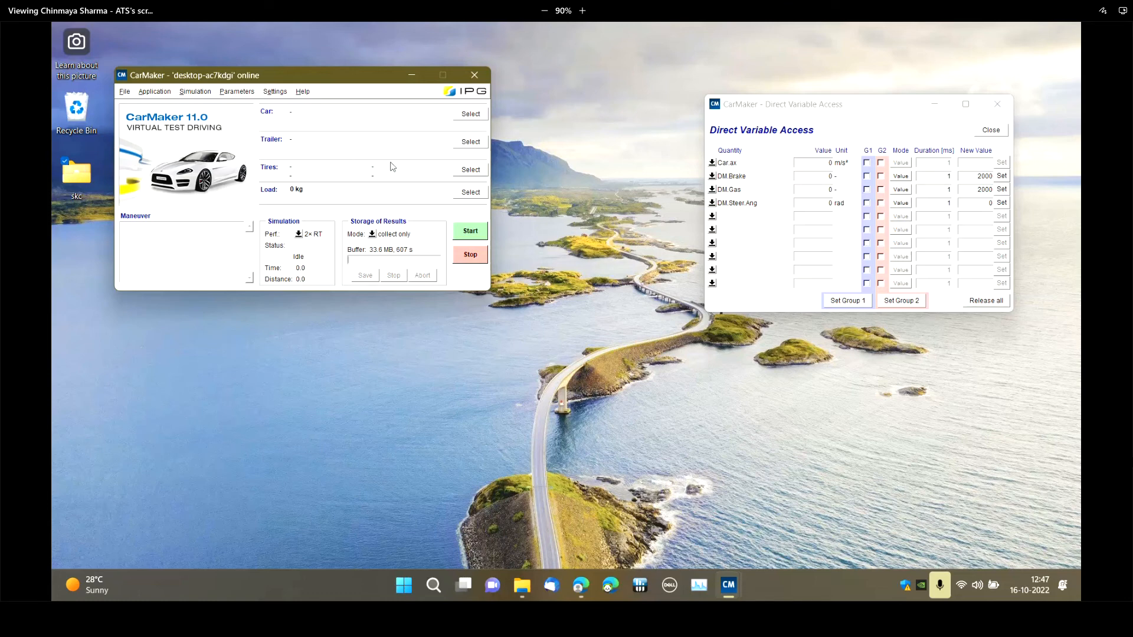
drag(791, 105, 558, 76)
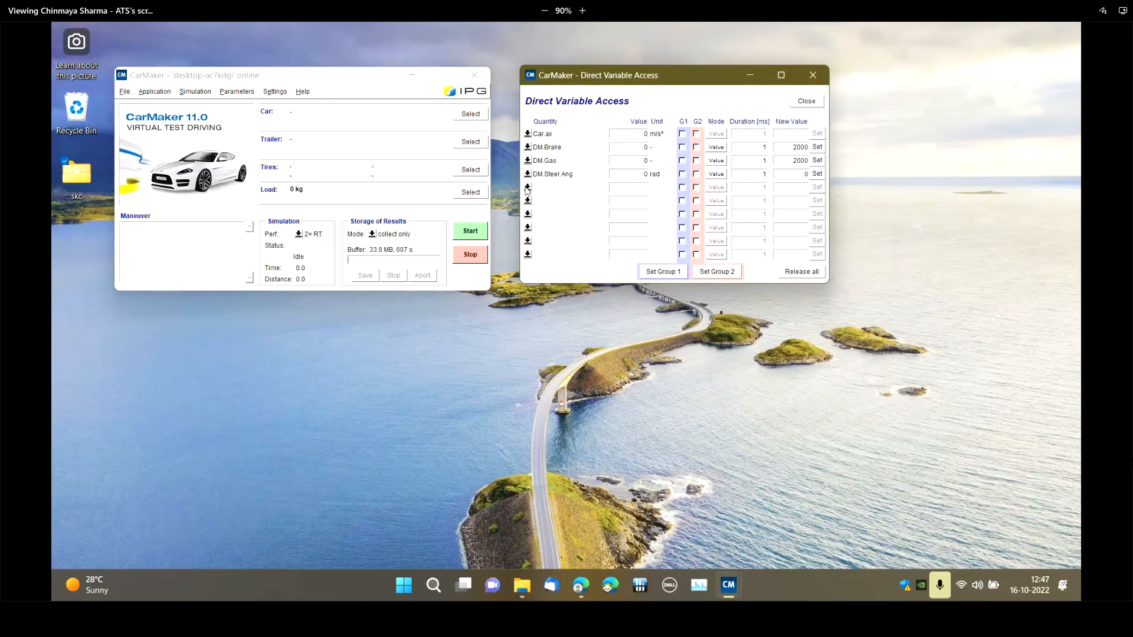
click(527, 188)
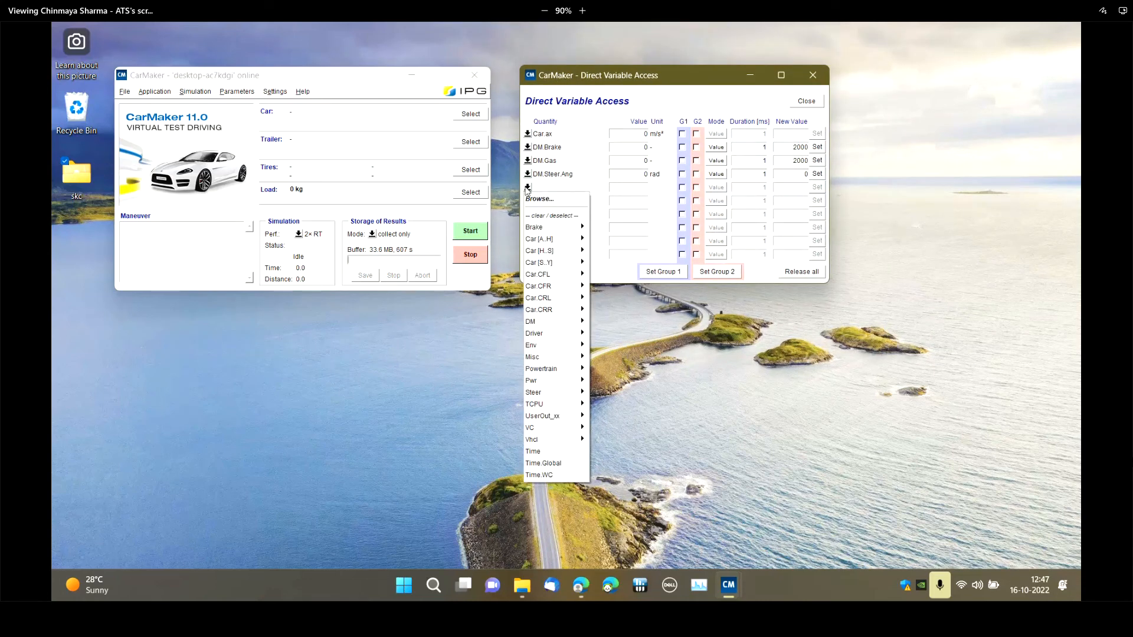
mouse_move(543, 234)
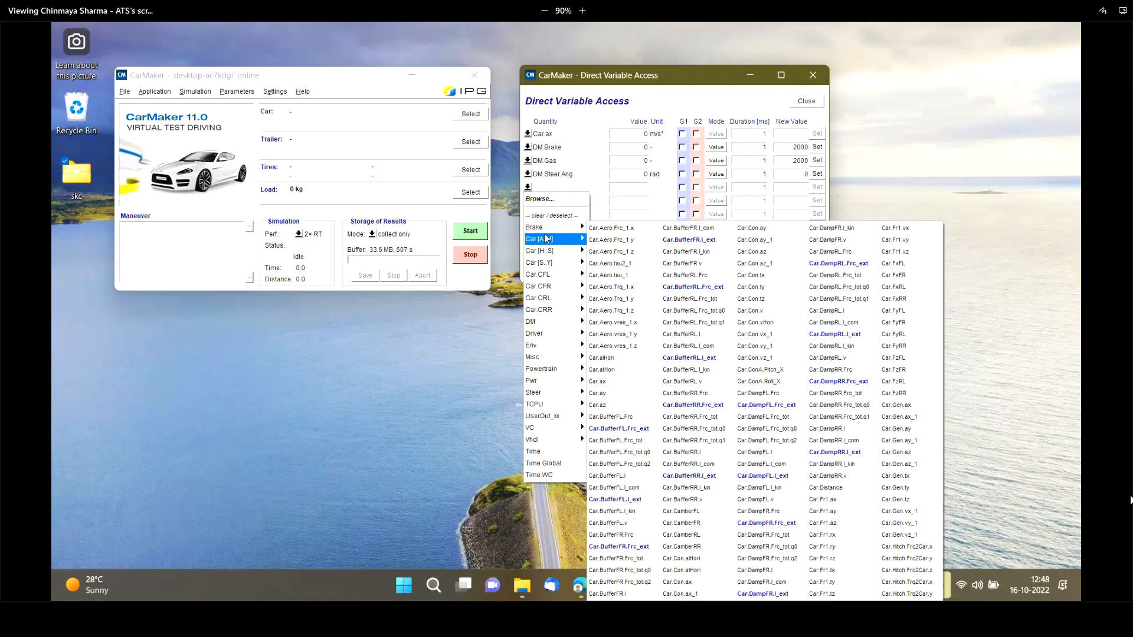
click(683, 104)
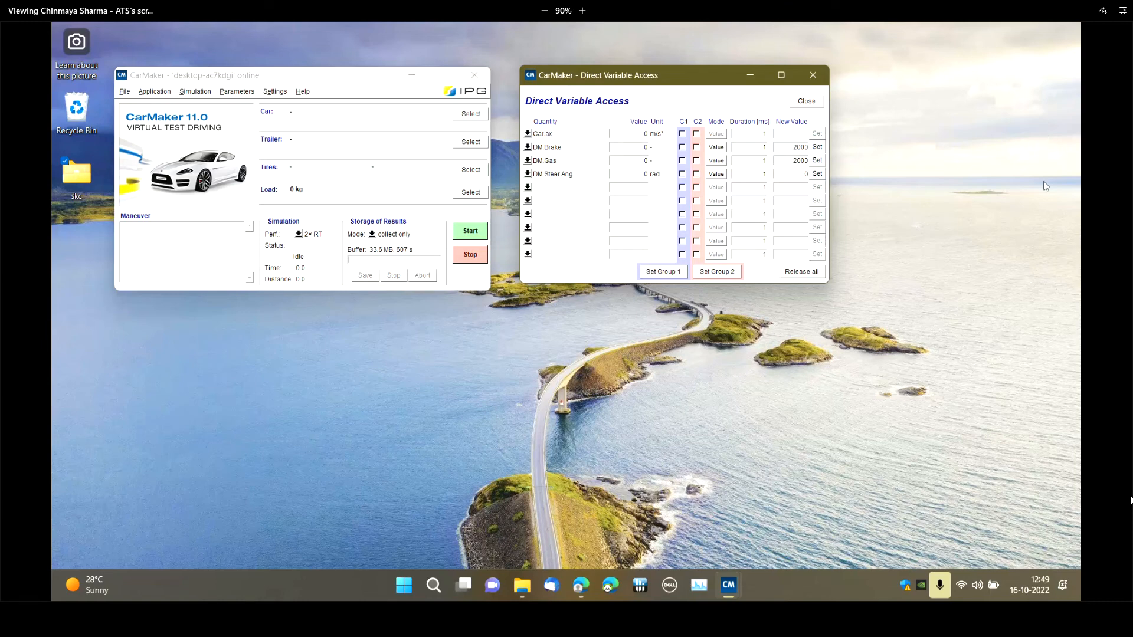
click(716, 147)
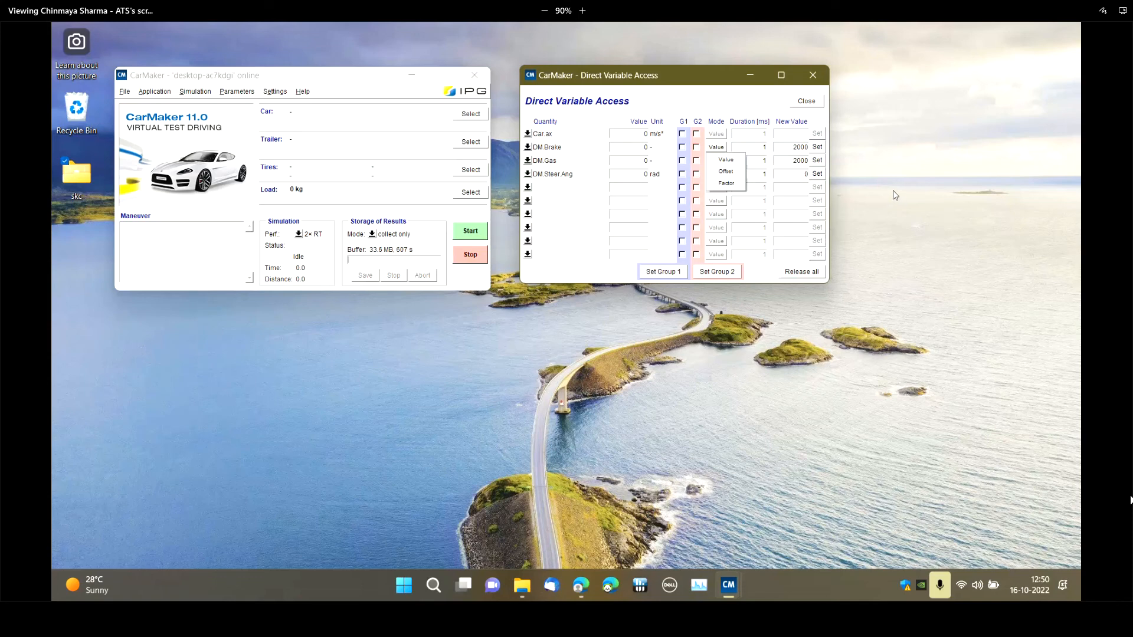
click(593, 270)
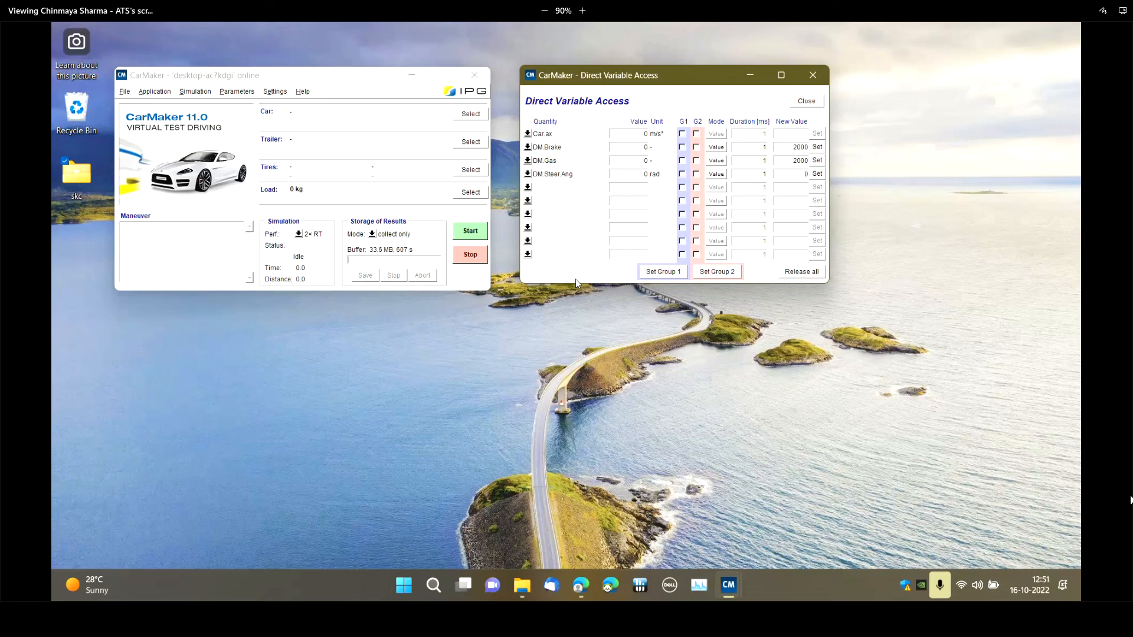
Open the OutputQuantities settings and place their window beside the main CarMaker window
click(152, 92)
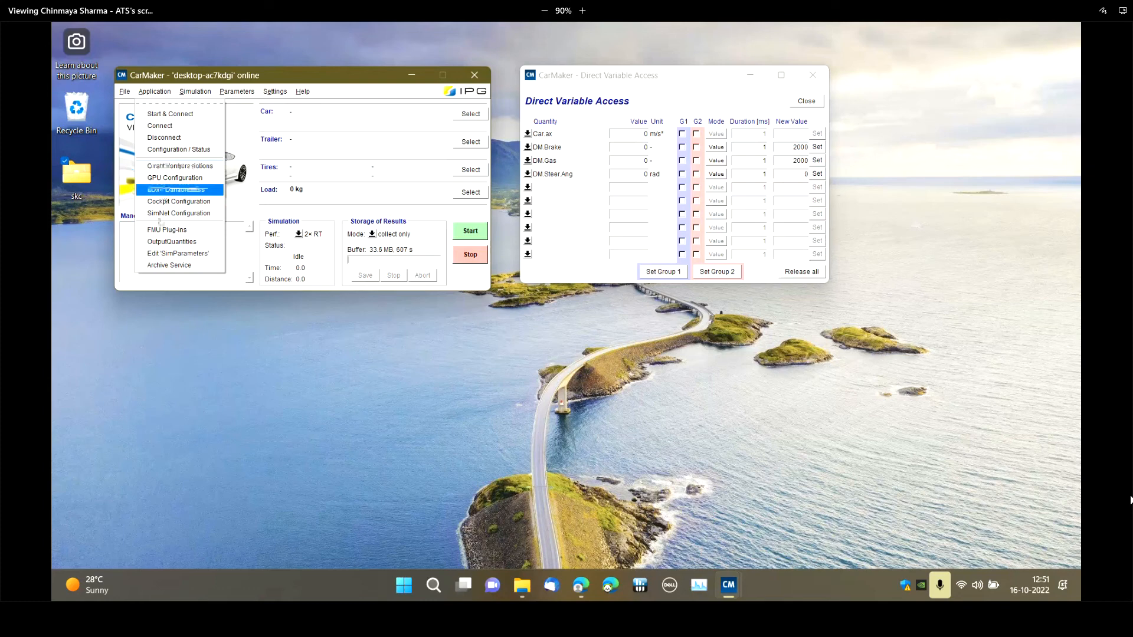
click(171, 242)
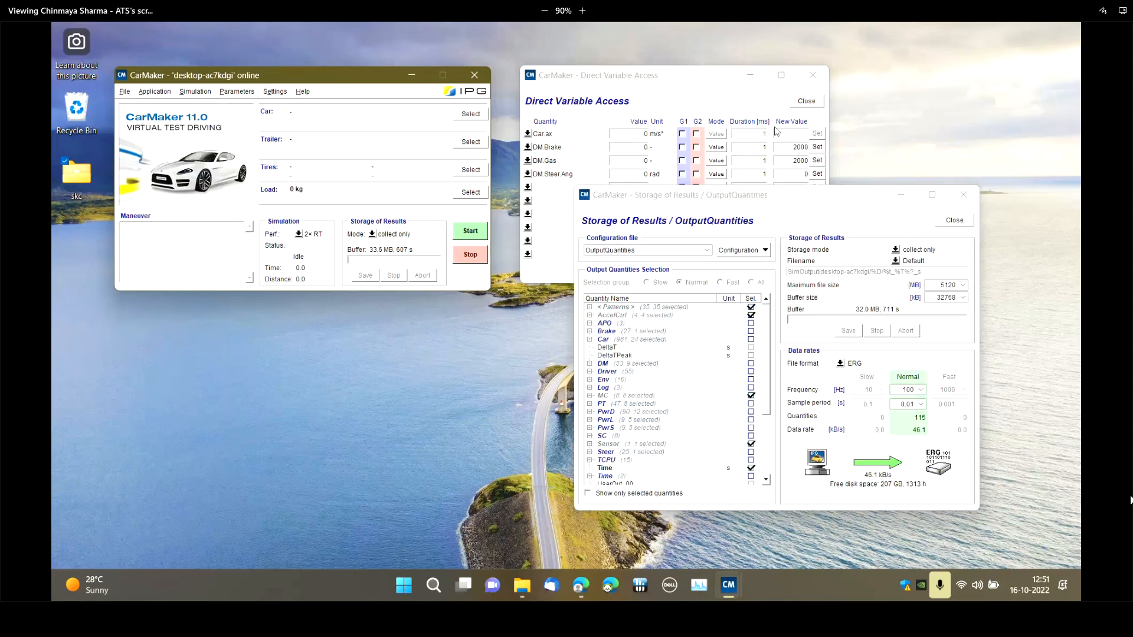
drag(798, 188, 735, 71)
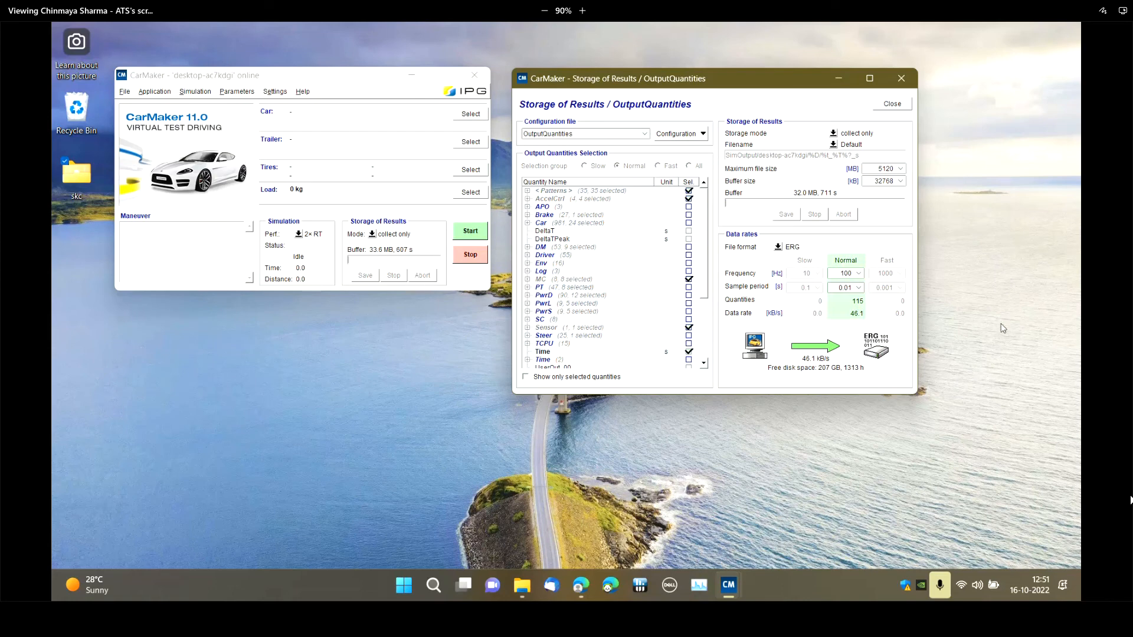
click(157, 93)
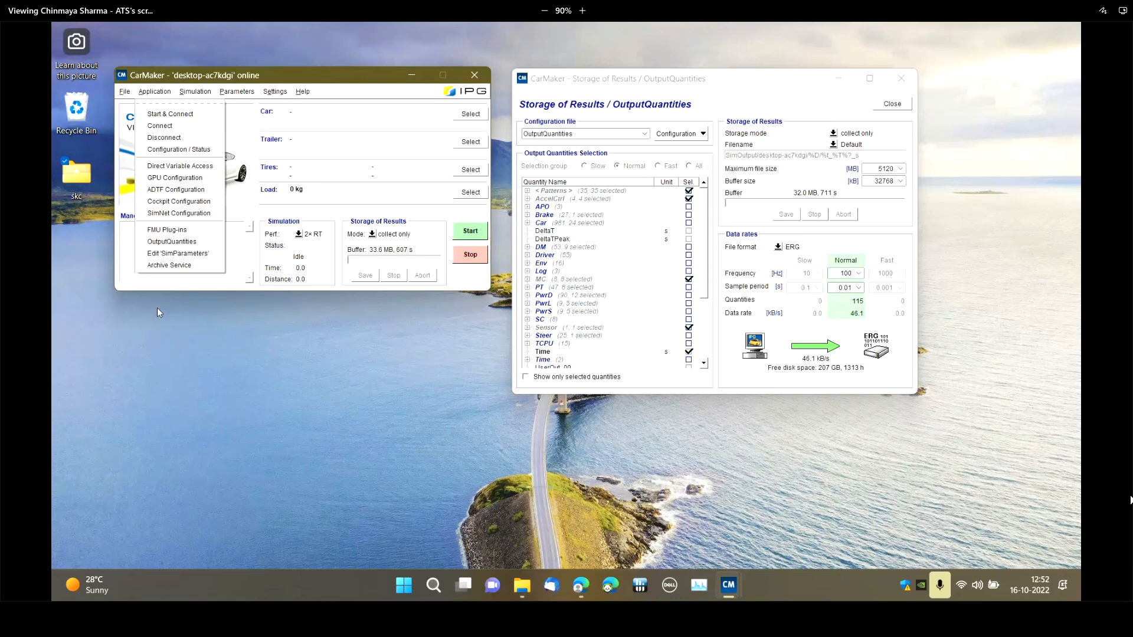
click(775, 105)
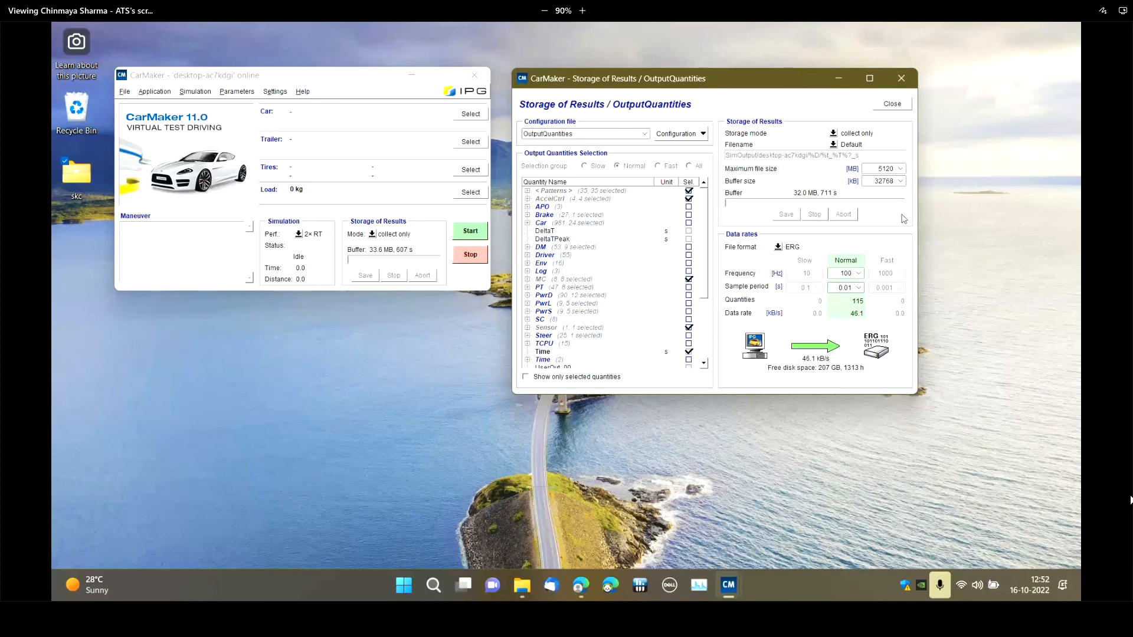
Examine the storage mode options available for the simulation results
click(815, 135)
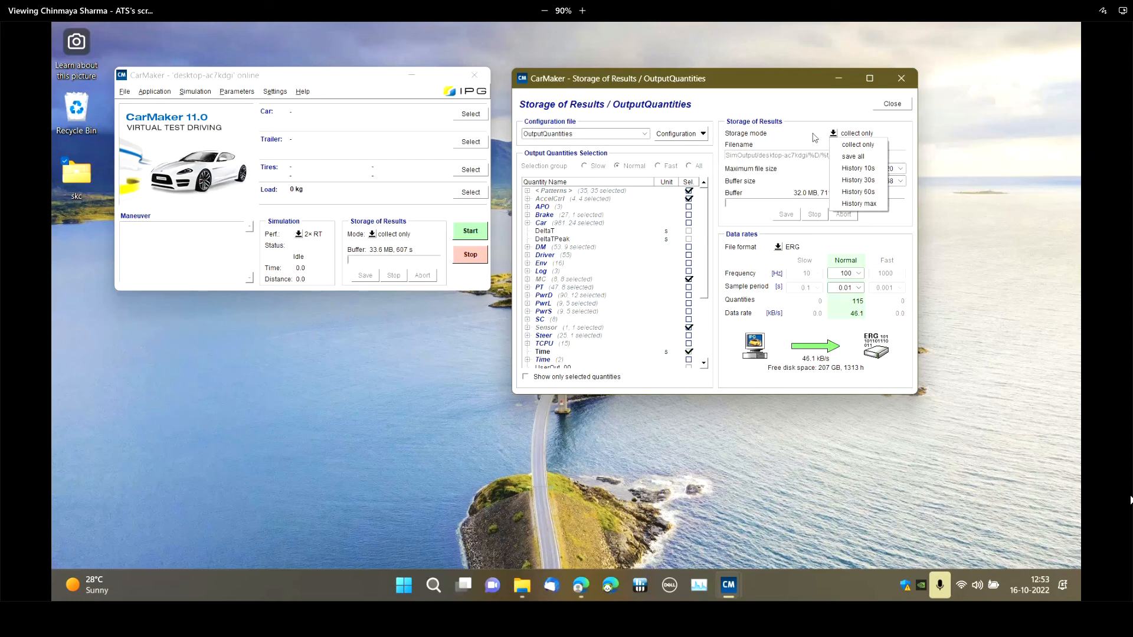
click(812, 134)
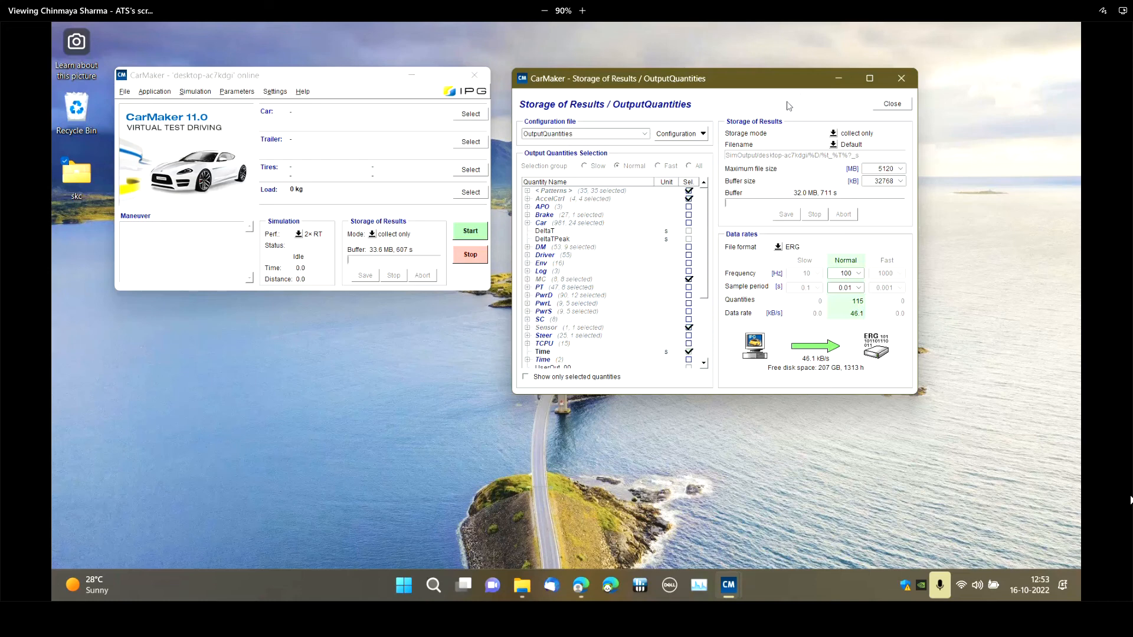
key(XF86AudioRaiseVolume)
click(868, 38)
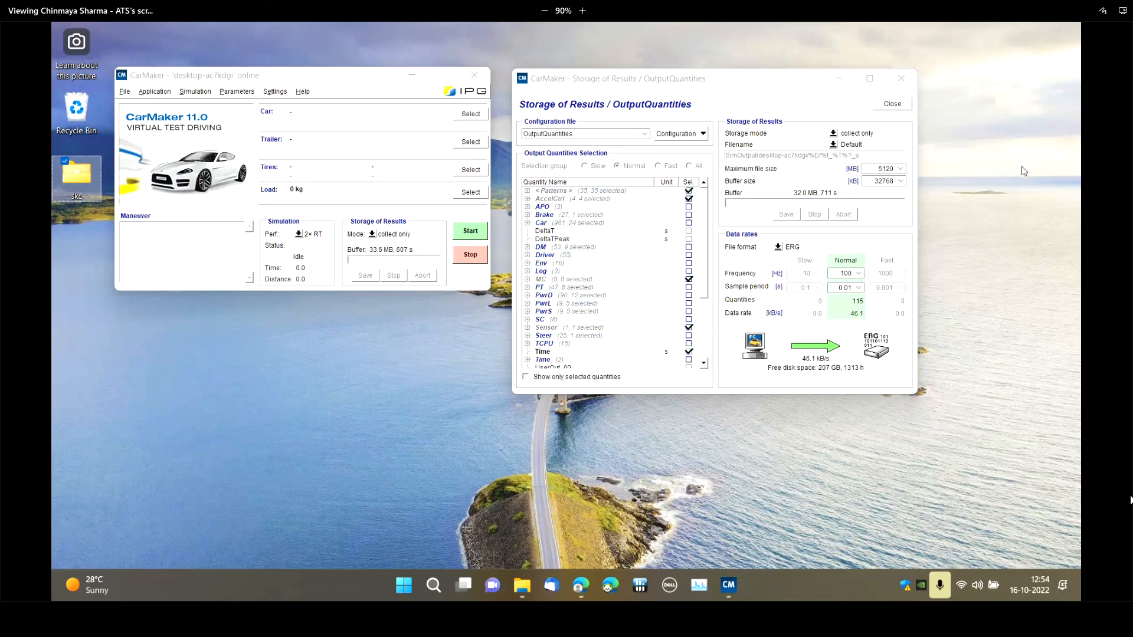
Create a new output quantities configuration named New
click(744, 82)
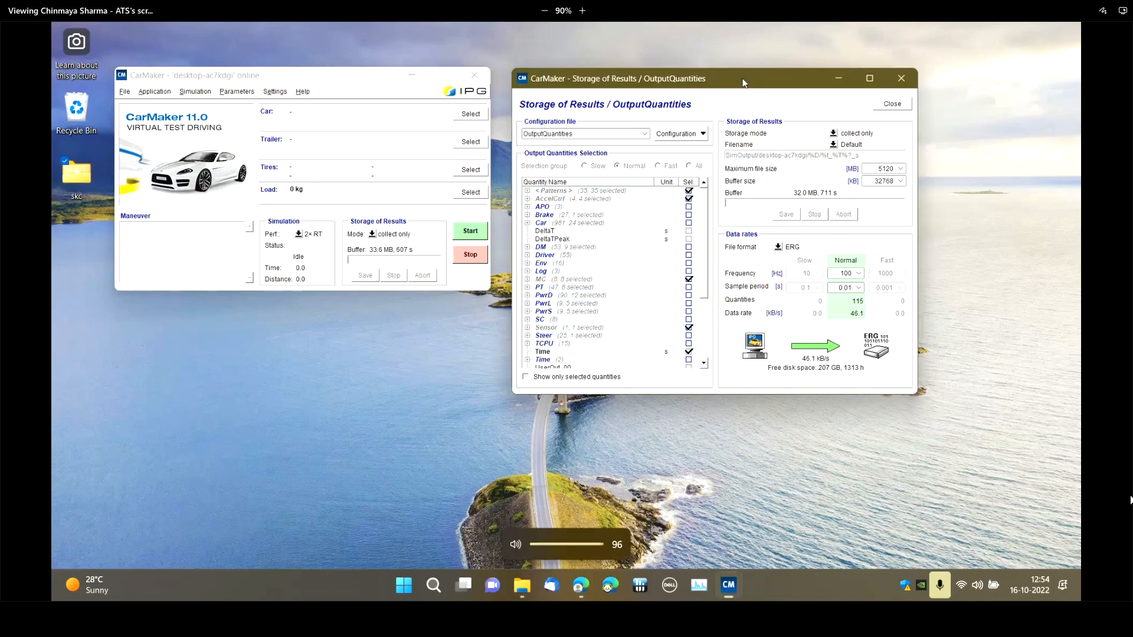
drag(744, 83, 776, 136)
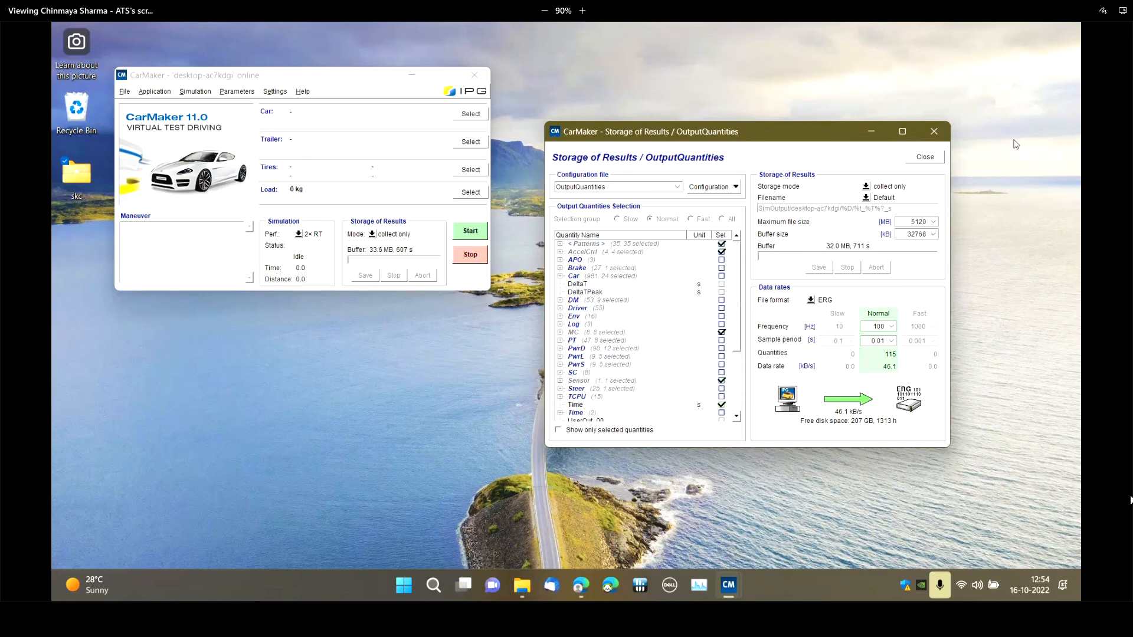
drag(810, 131, 771, 158)
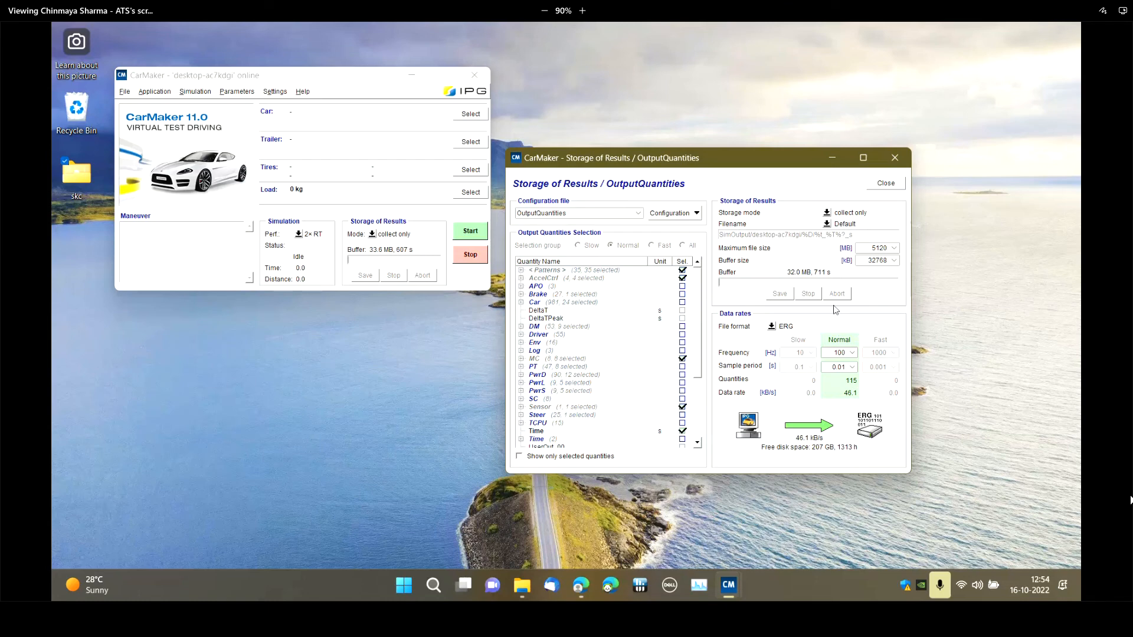
click(639, 214)
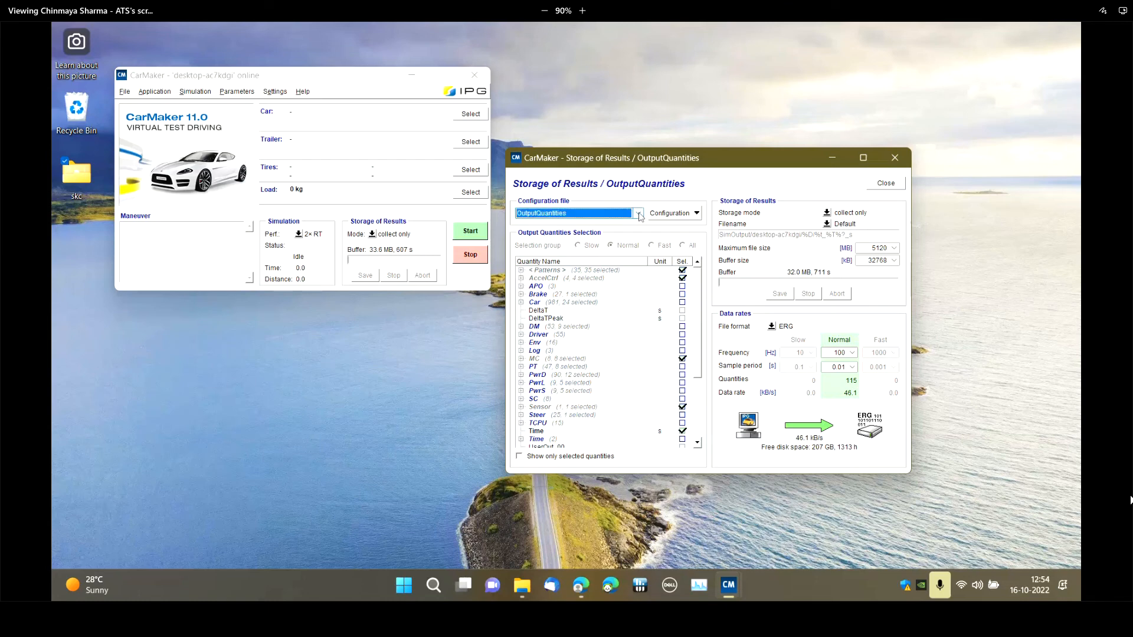
click(672, 213)
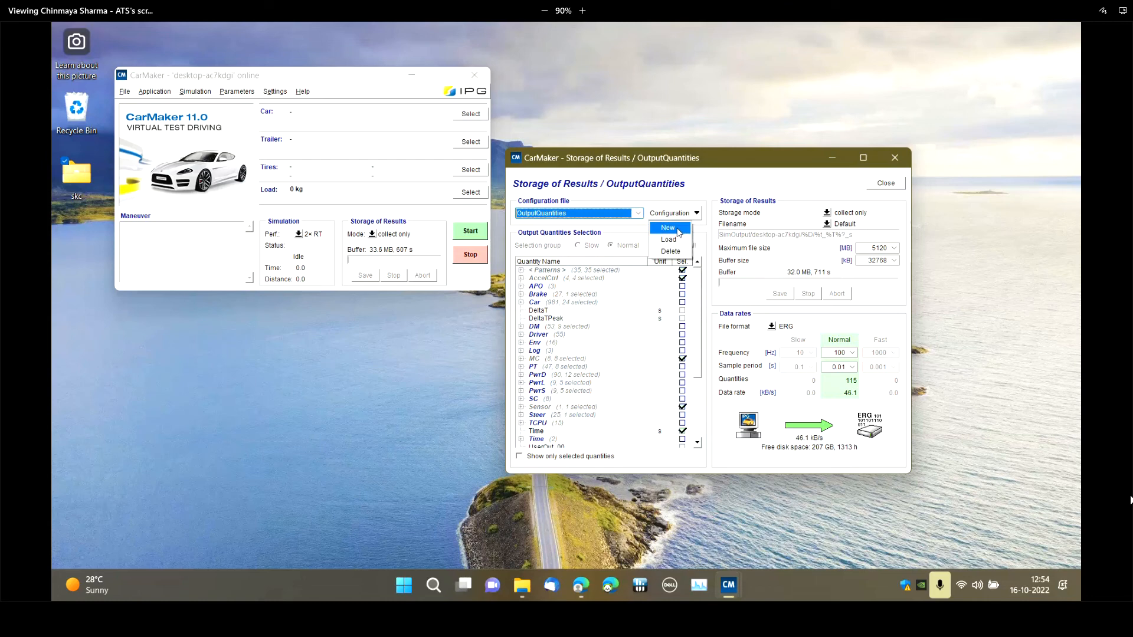
click(678, 230)
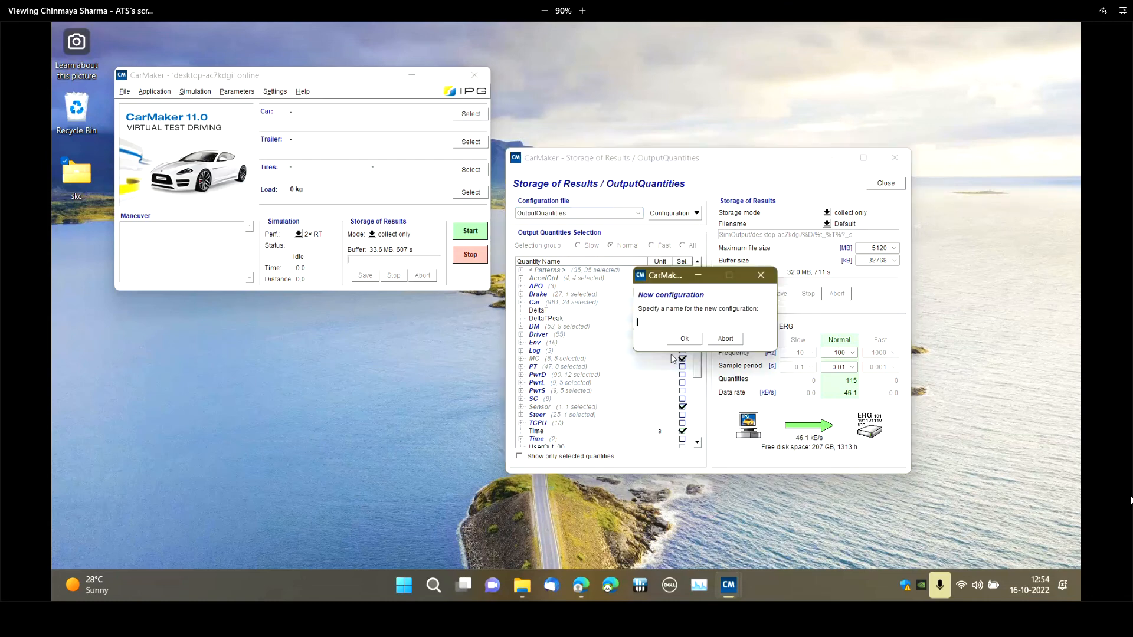
text(New)
click(678, 342)
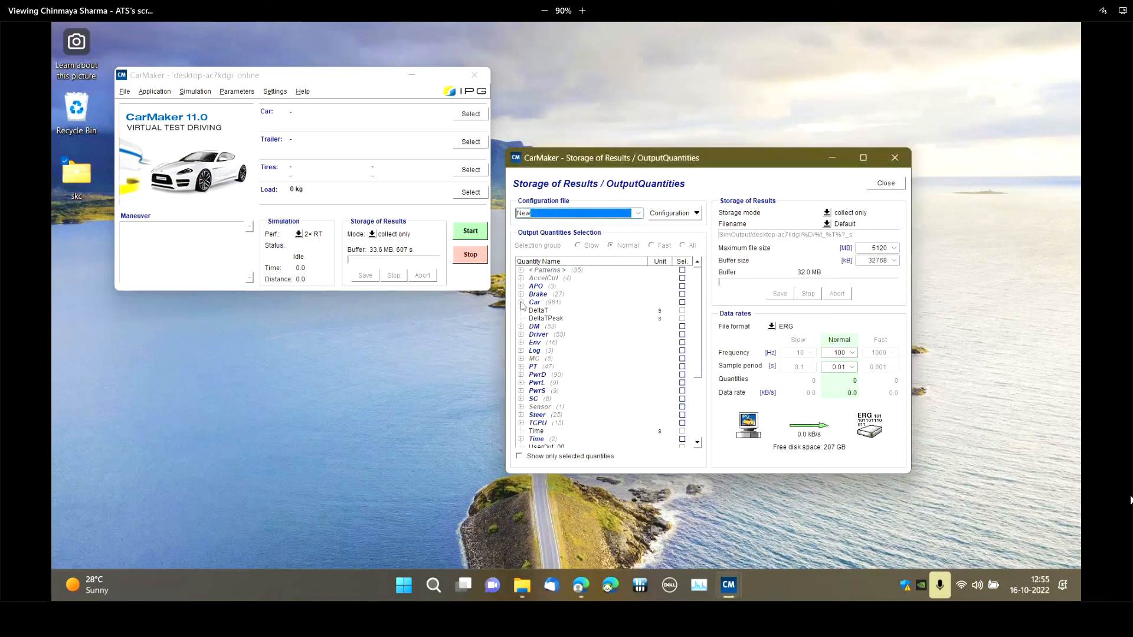
Select the Car quantities ax, ay and az for output and limit the list to selected quantities
click(521, 302)
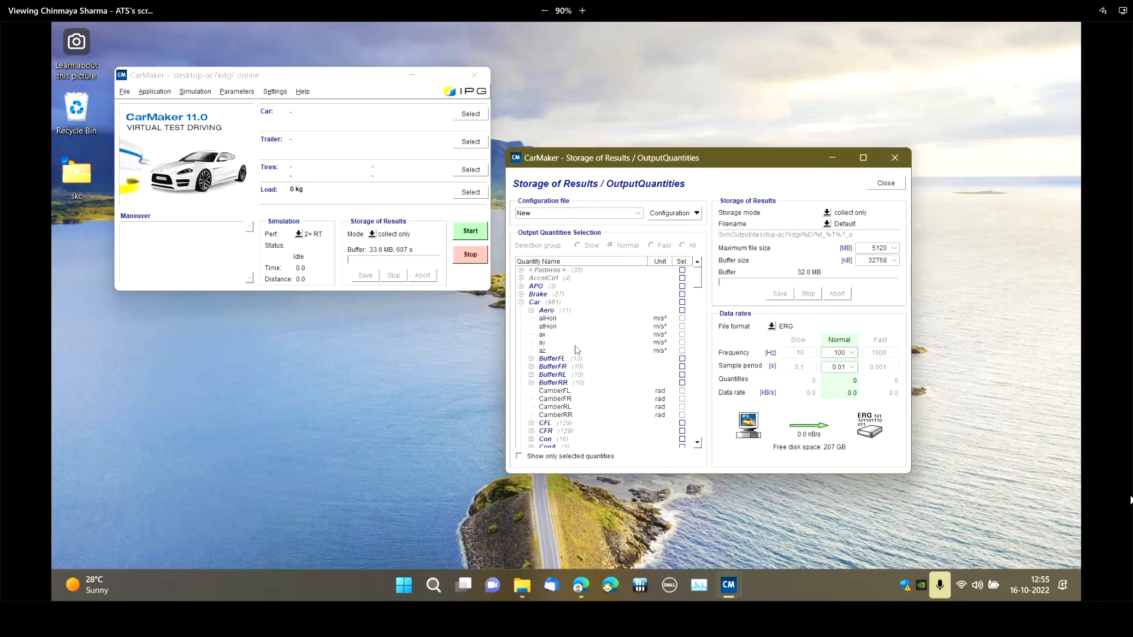
click(681, 335)
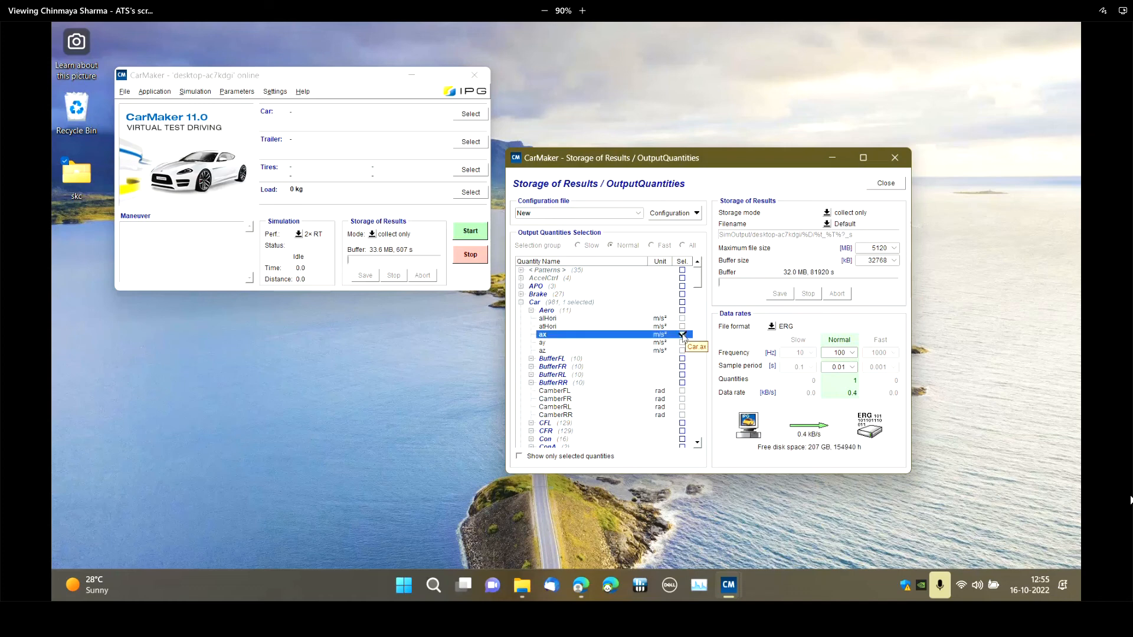
click(682, 343)
click(682, 351)
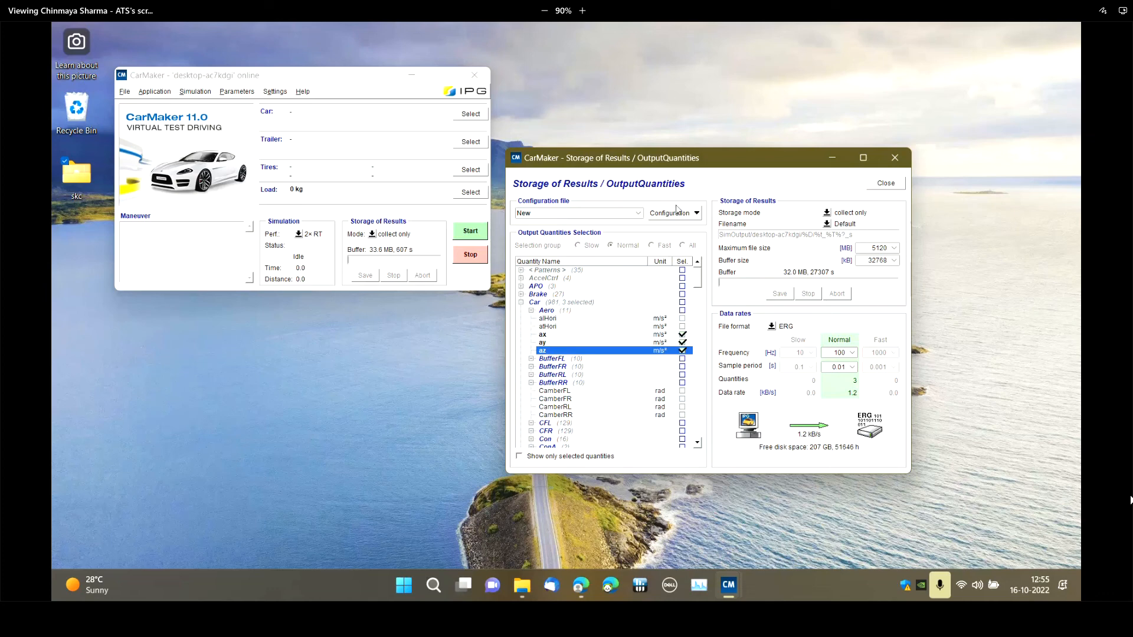
click(519, 456)
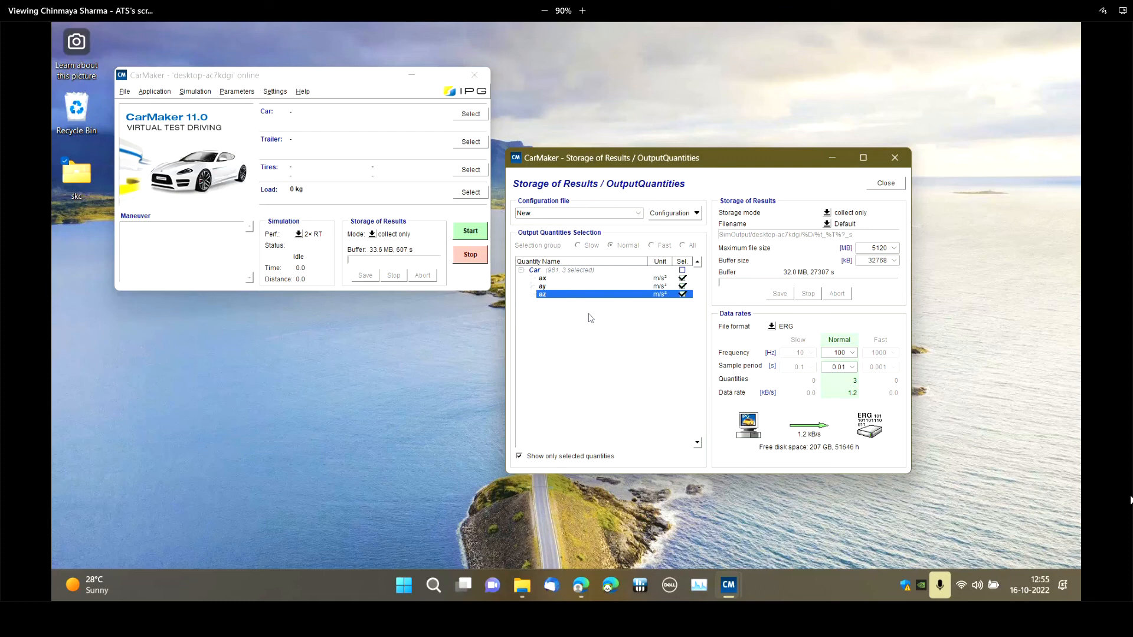
Create another output quantities configuration named New2
click(668, 216)
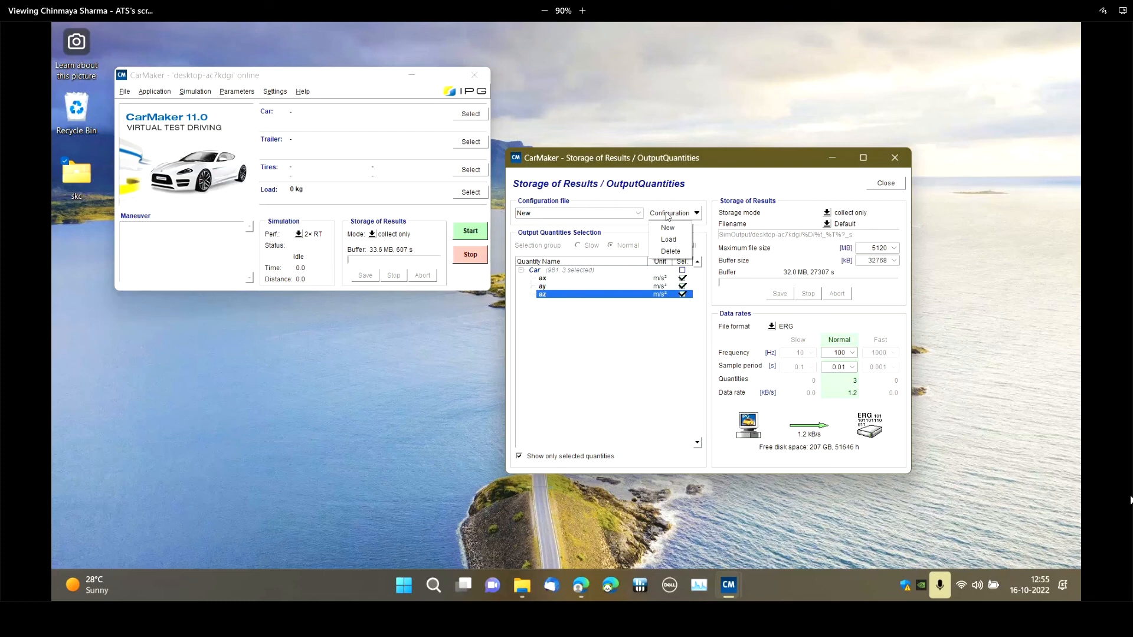
click(667, 228)
text(Ne)
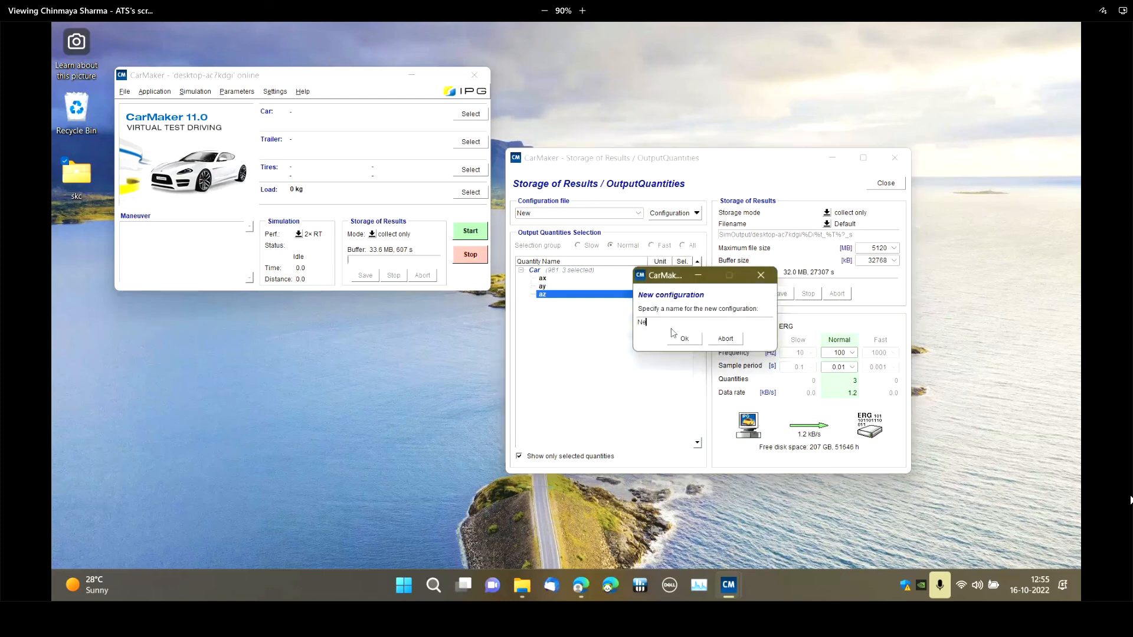
text(w2)
click(683, 339)
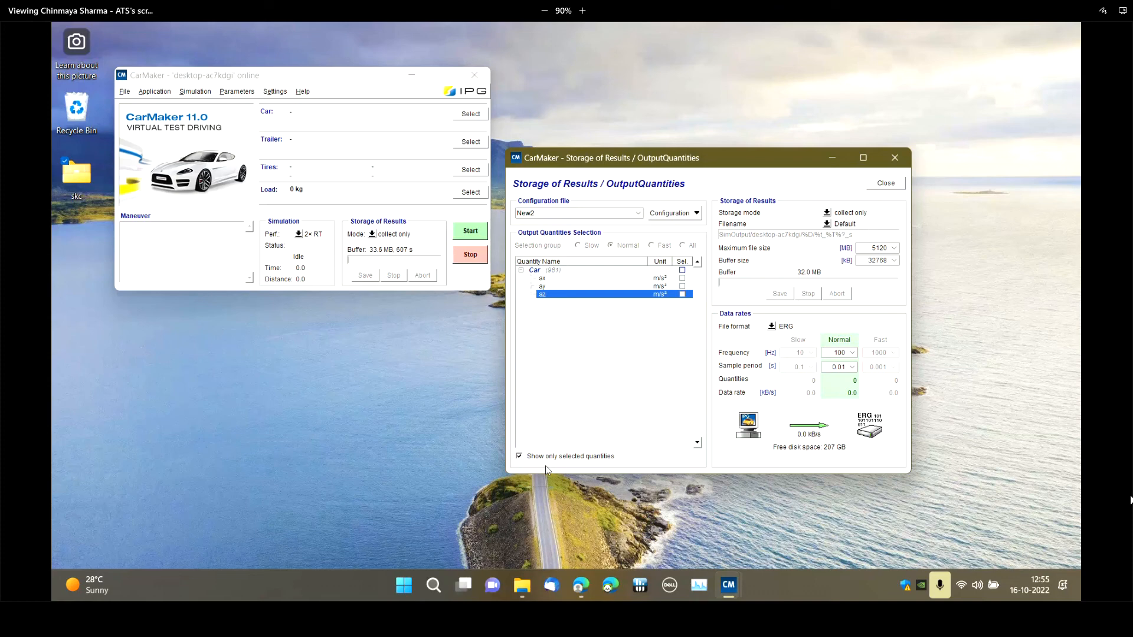
Examine the full list of output quantities for New2, including the VC group, and the storage mode options
click(546, 456)
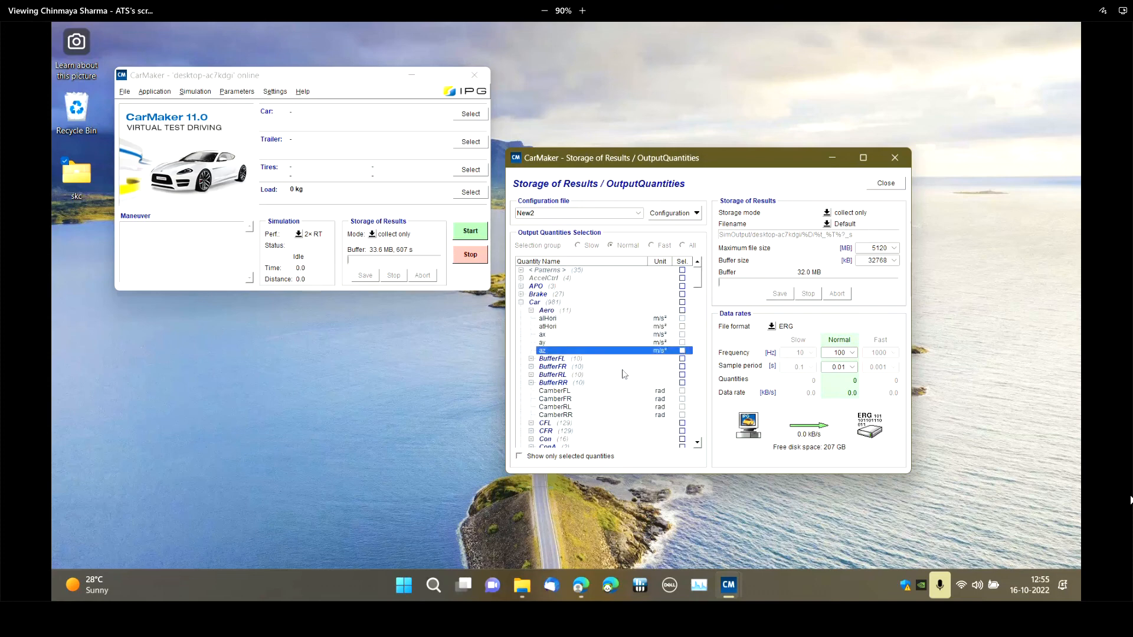
scroll(624, 374, down, 10)
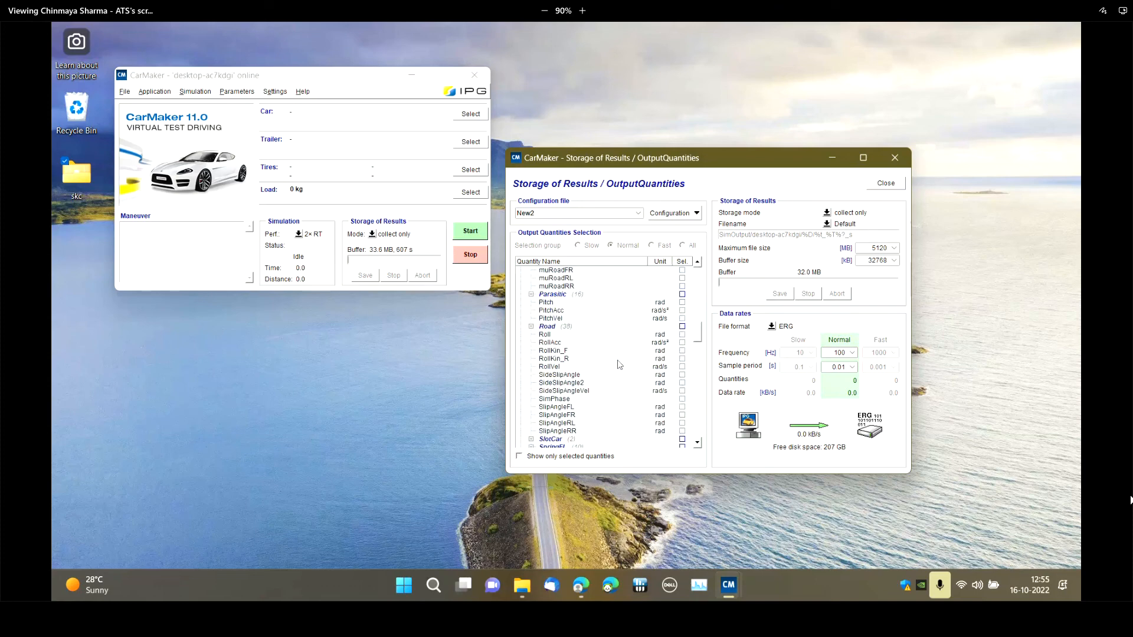
scroll(605, 365, down, 8)
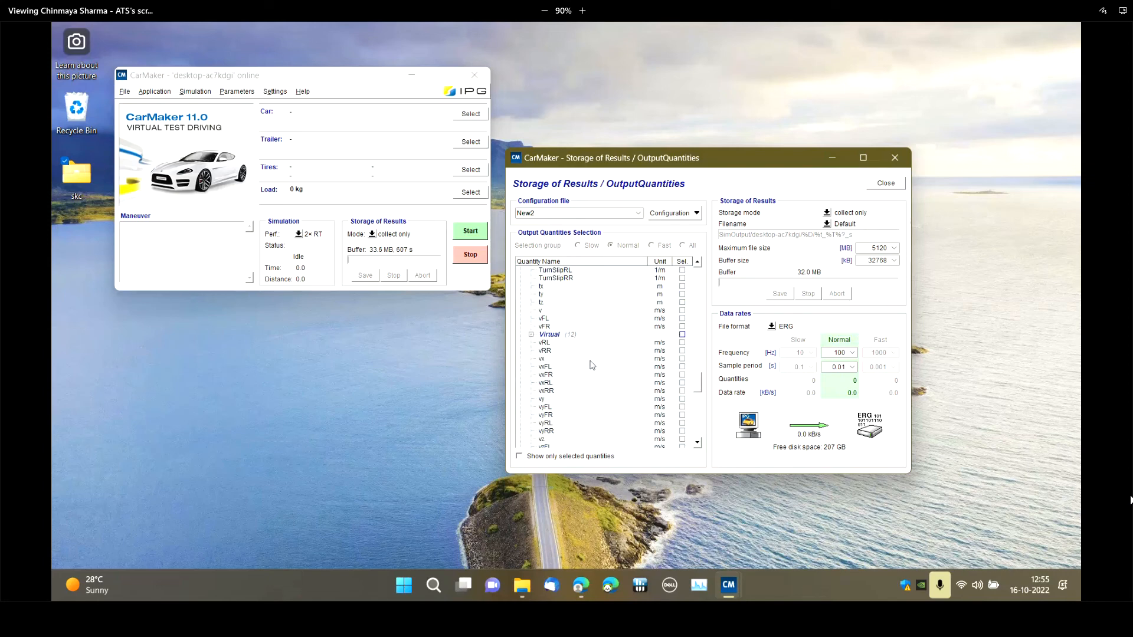
scroll(592, 365, down, 8)
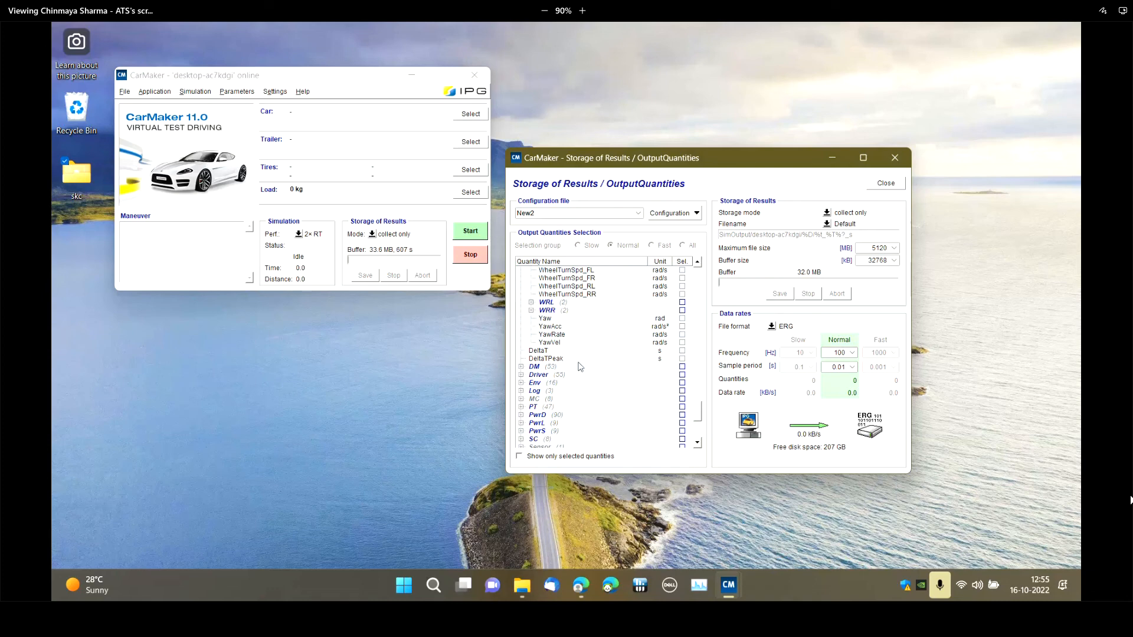
scroll(625, 318, down, 5)
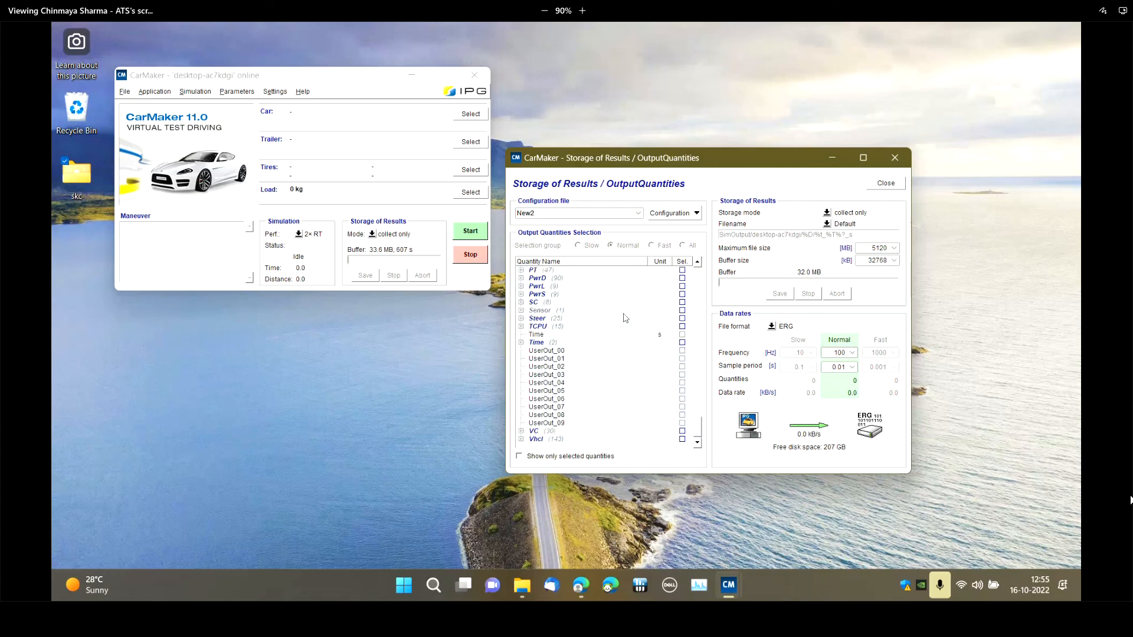
click(521, 430)
scroll(607, 375, down, 5)
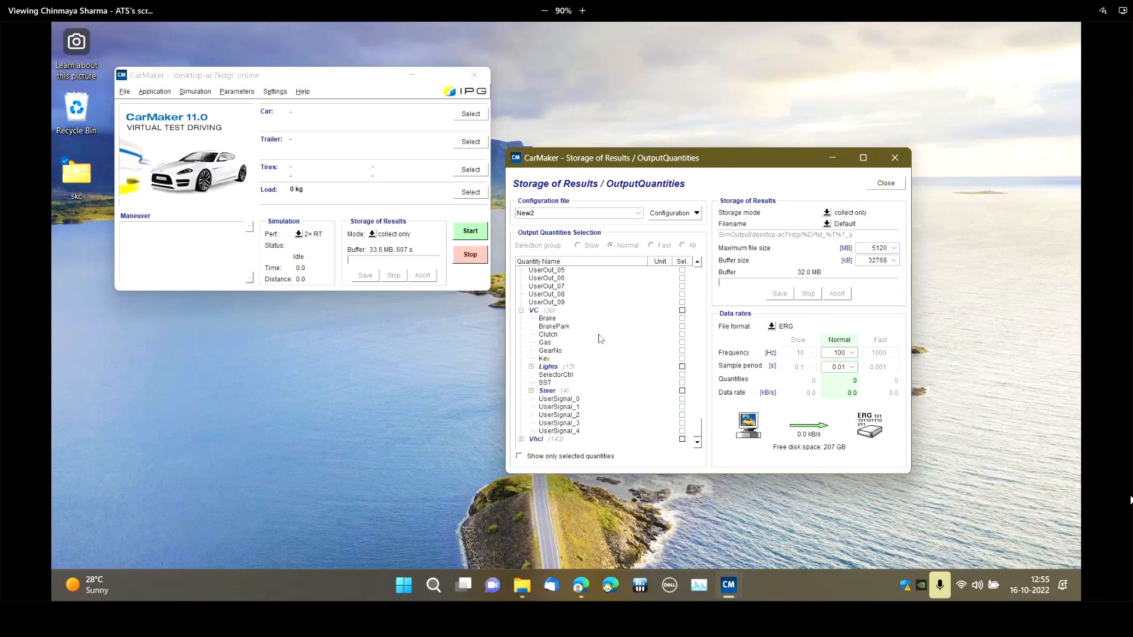
click(549, 318)
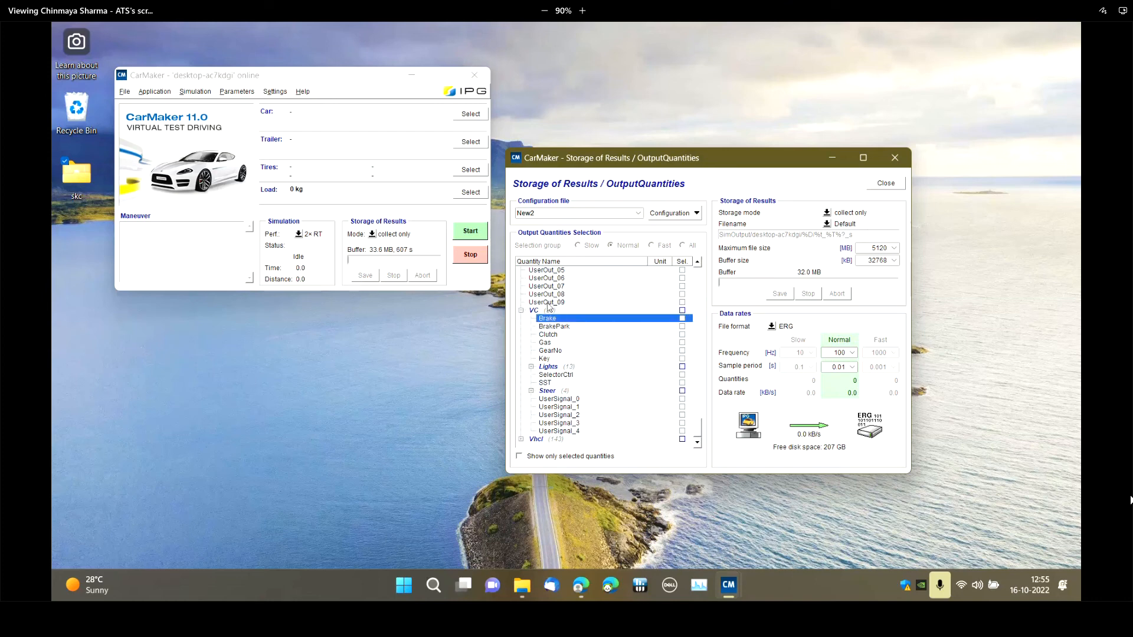
scroll(649, 277, up, 6)
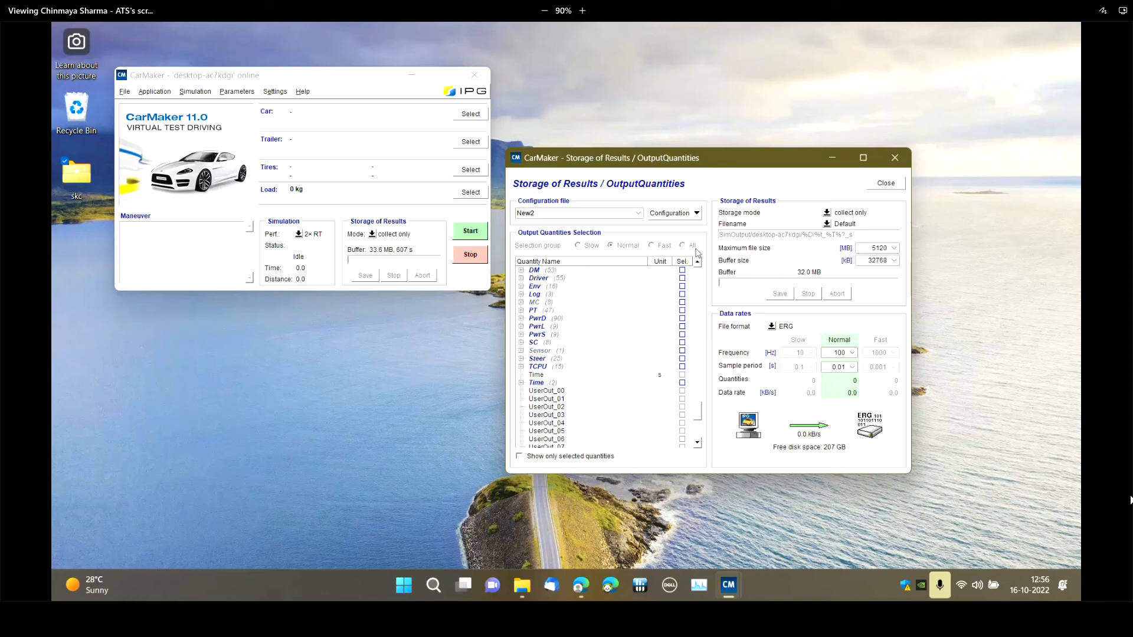
click(829, 213)
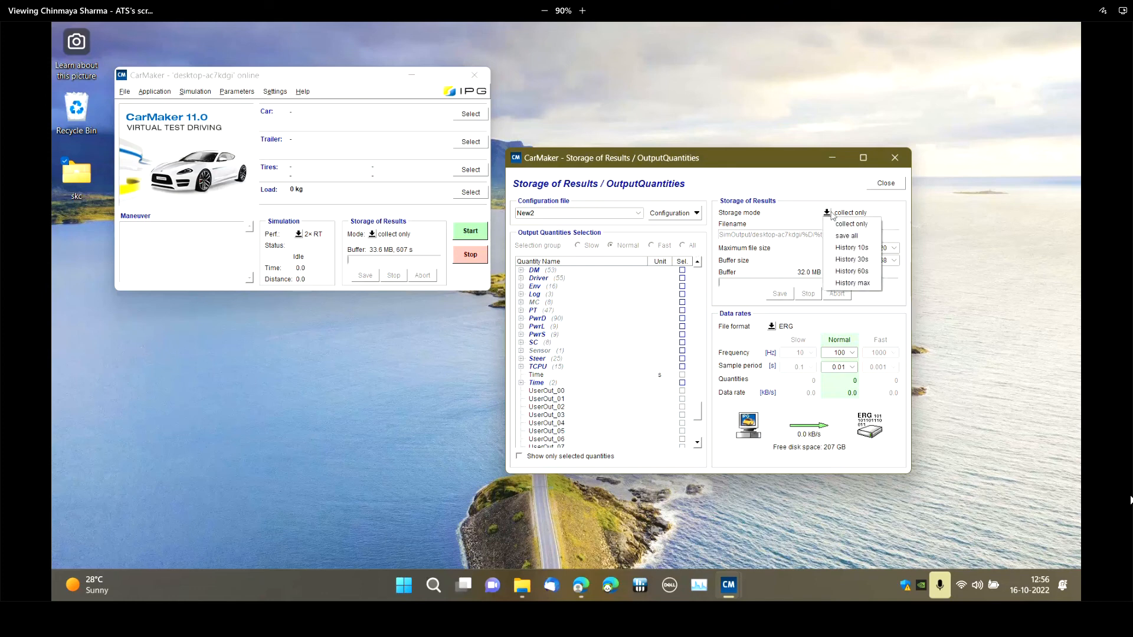
click(791, 193)
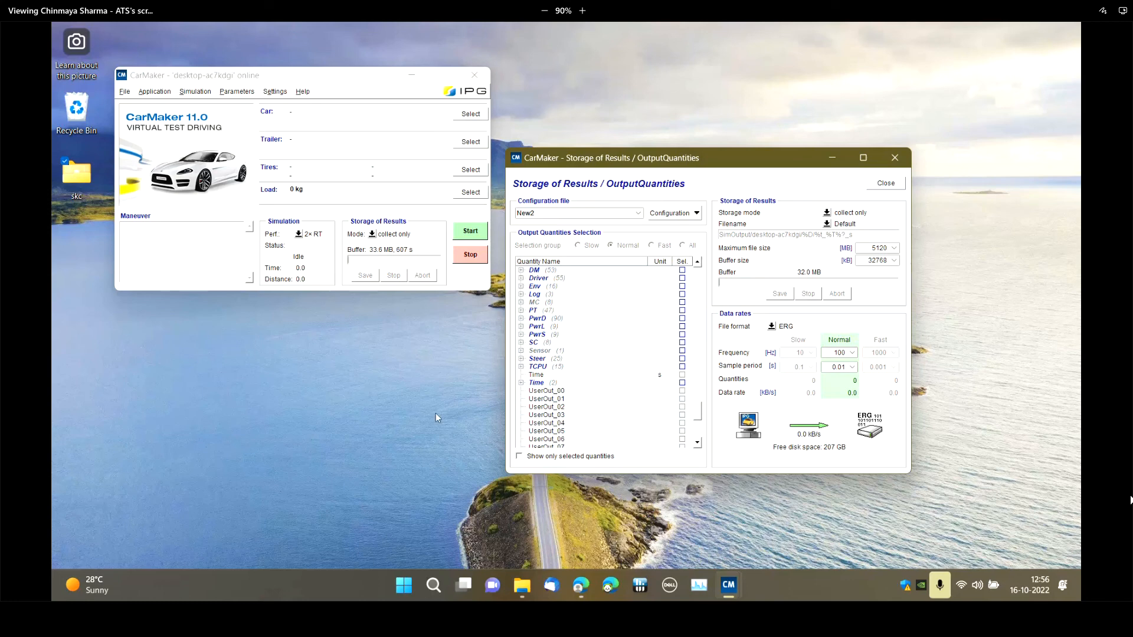
Switch to File Explorer and inspect the results folder CM_Projects\PROJECTNAME\SimOutput\DESKTOP-AC7KDGI and its Log subfolder, then minimize it
click(510, 574)
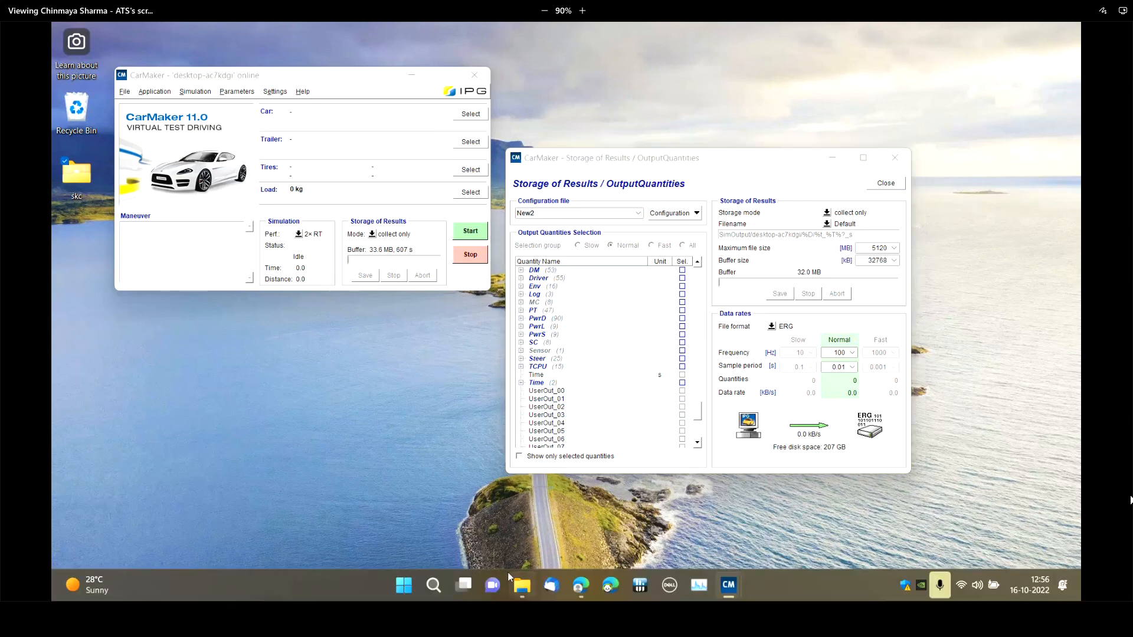
click(516, 592)
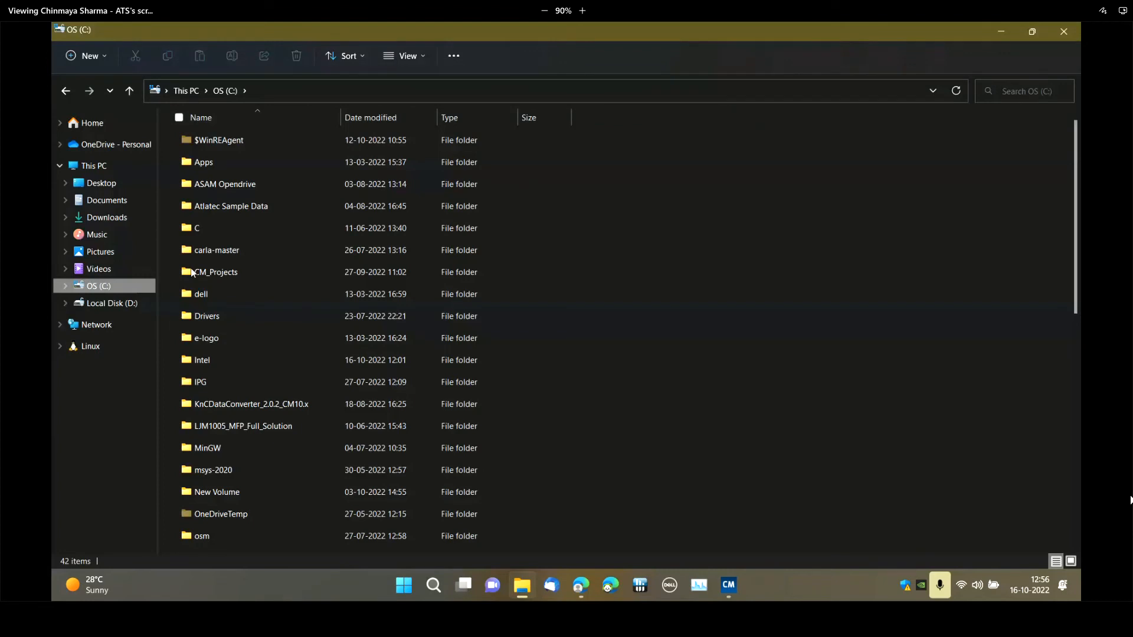
double_click(208, 270)
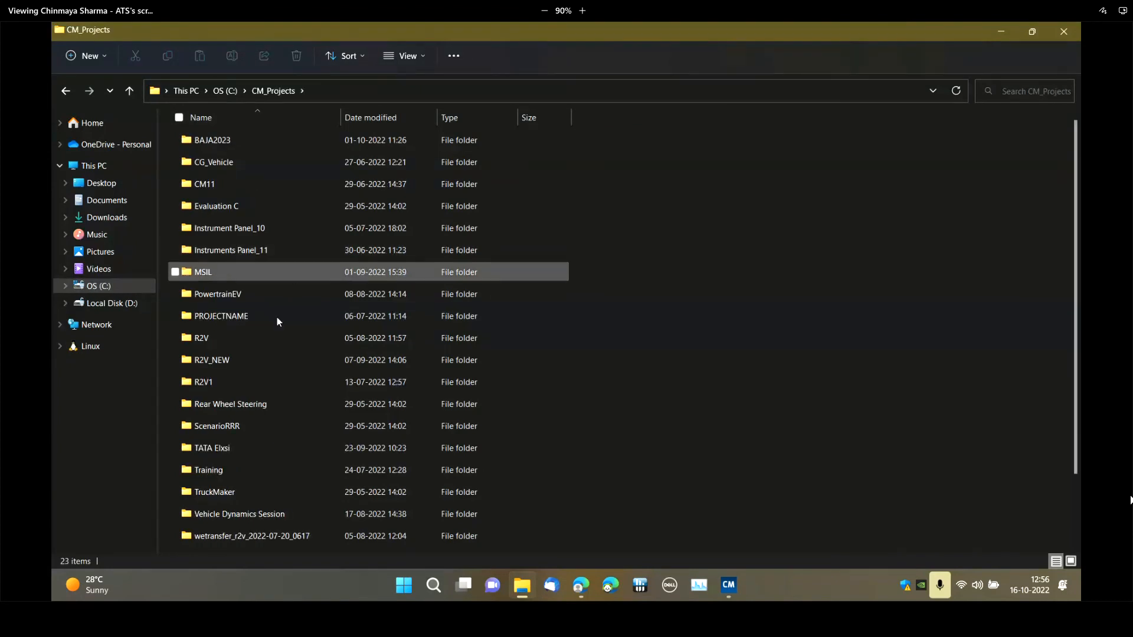
double_click(262, 322)
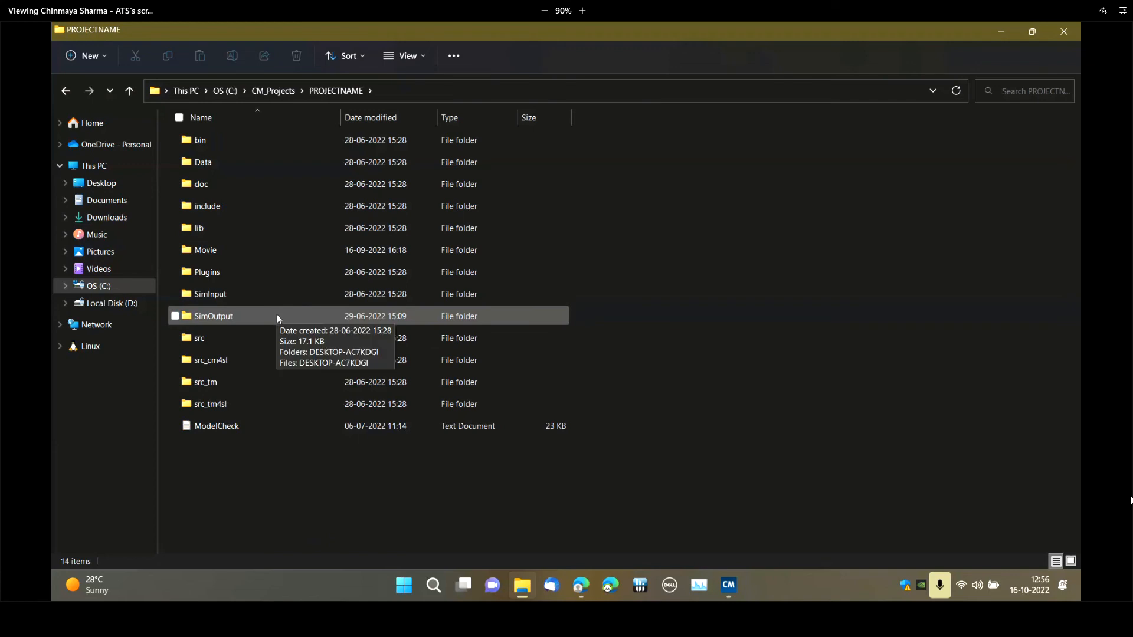
double_click(277, 314)
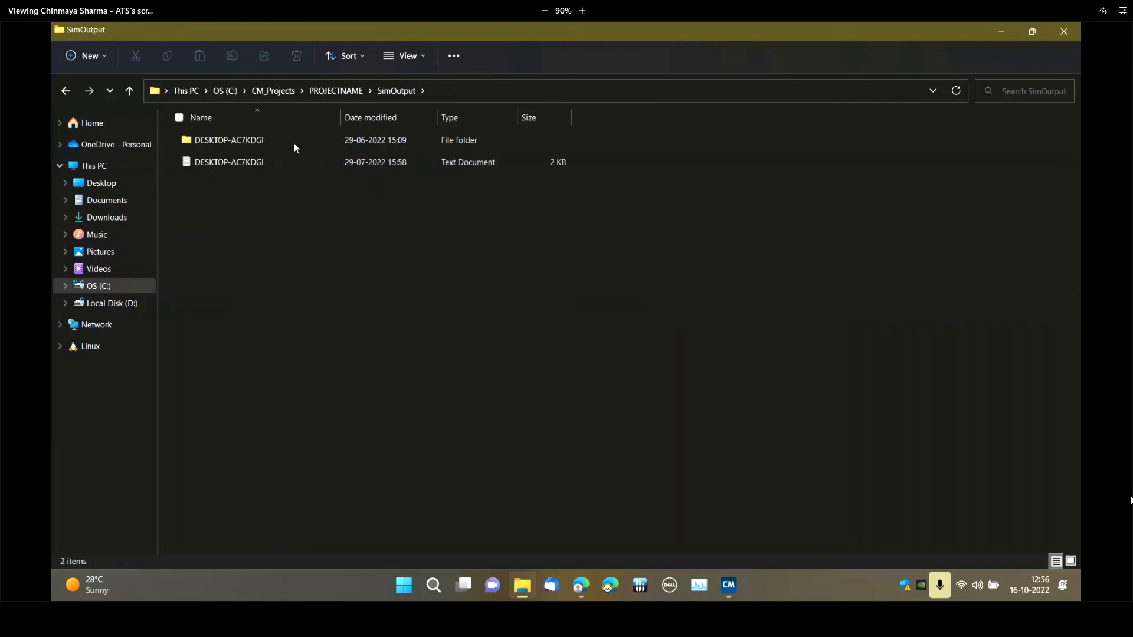
double_click(294, 146)
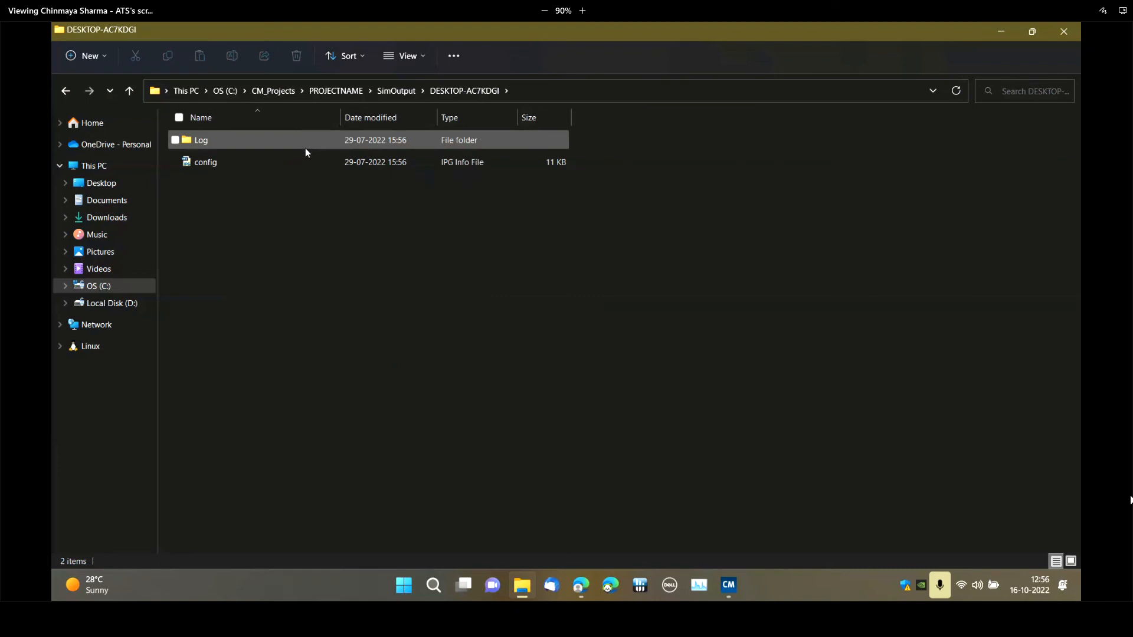
double_click(306, 148)
key(alt+Left)
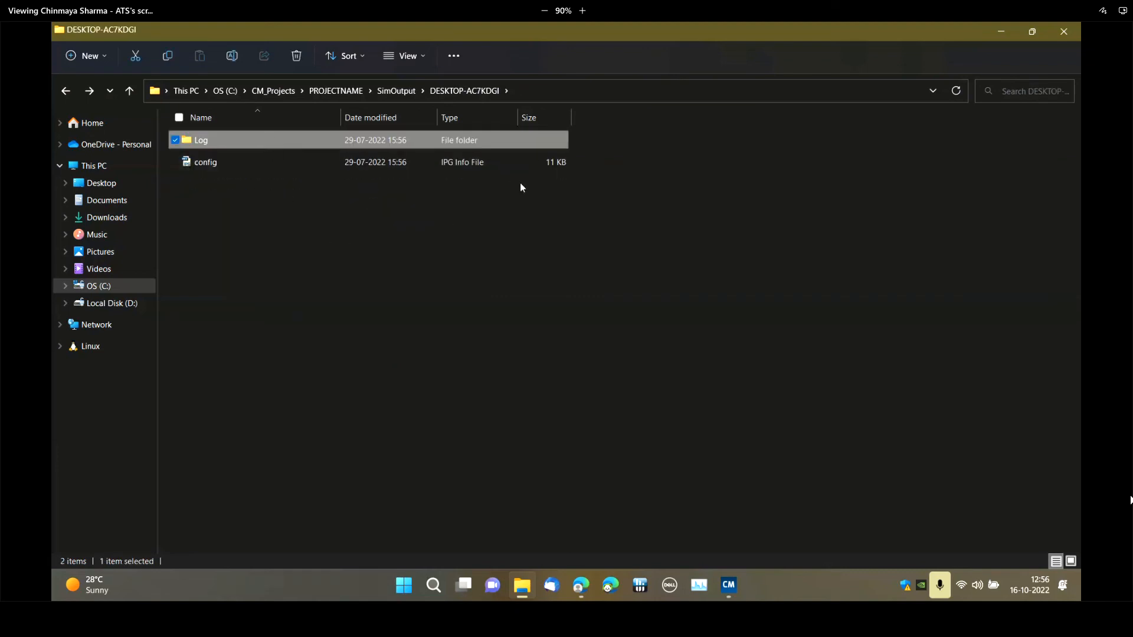
click(1004, 29)
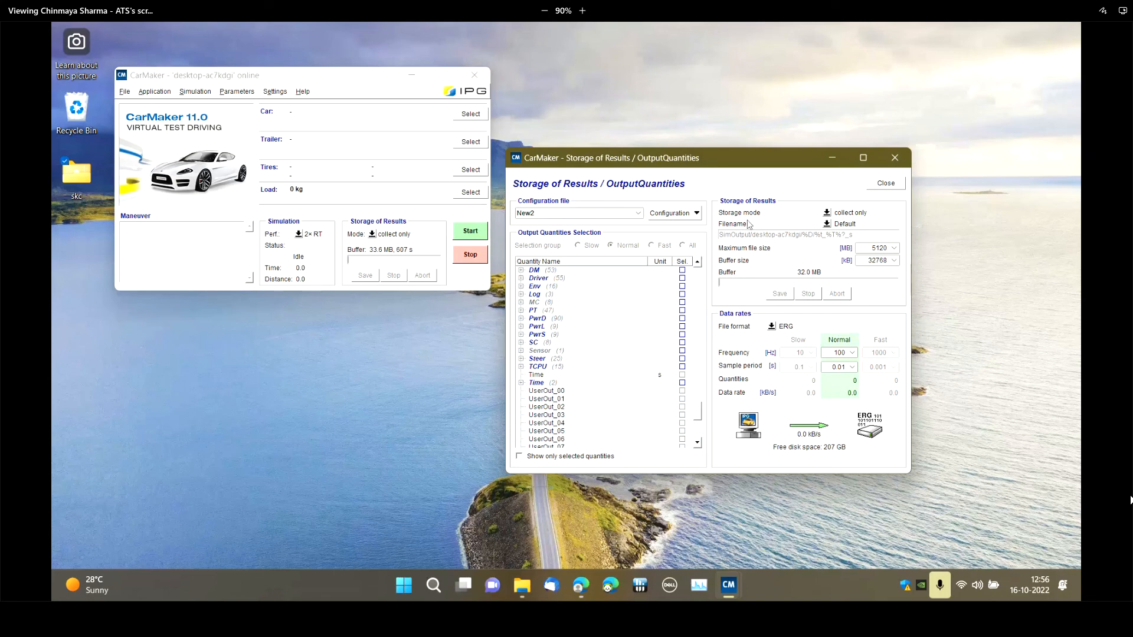
Set the results storage mode to save all and limit the quantity list to selected quantities
click(826, 213)
click(844, 222)
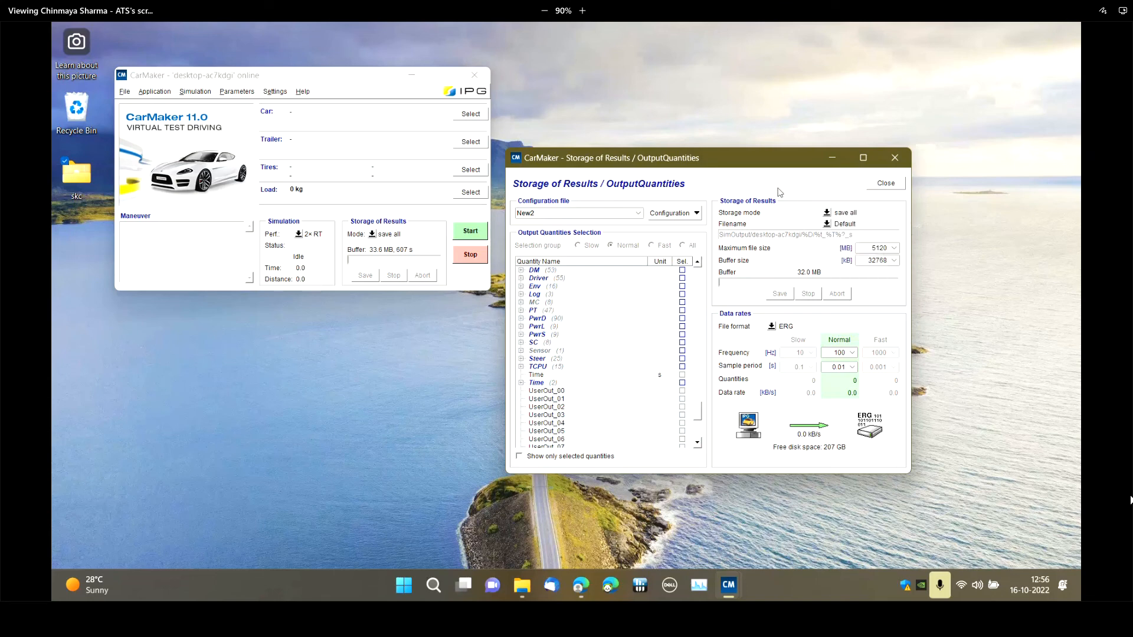
click(565, 457)
Load the output quantities configuration New and keep the result filename option at Default
click(638, 213)
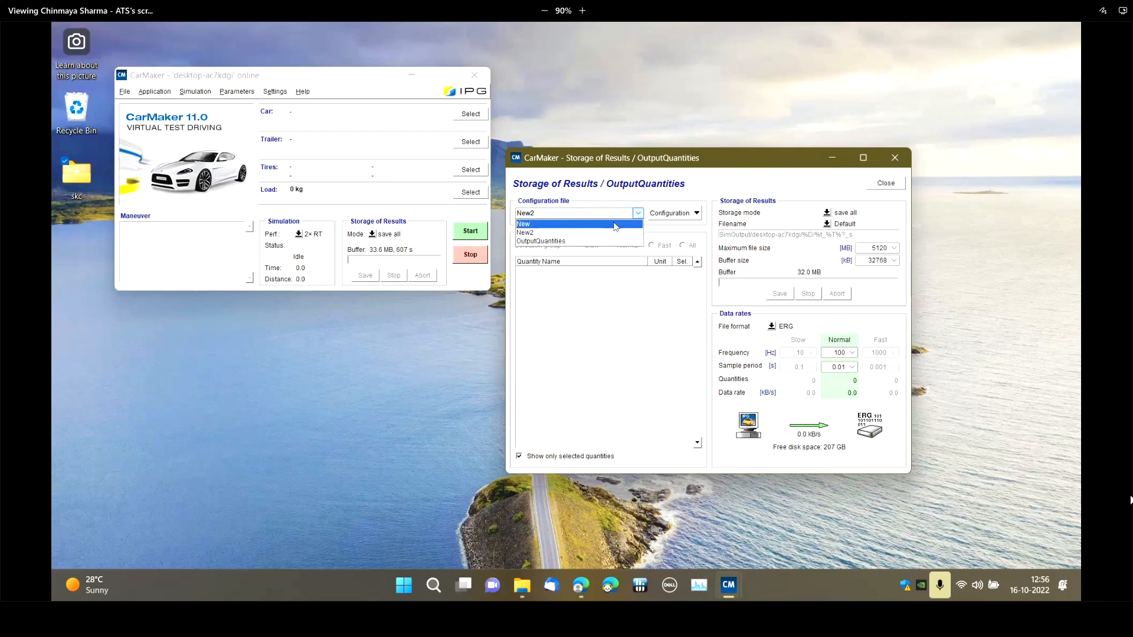
click(614, 225)
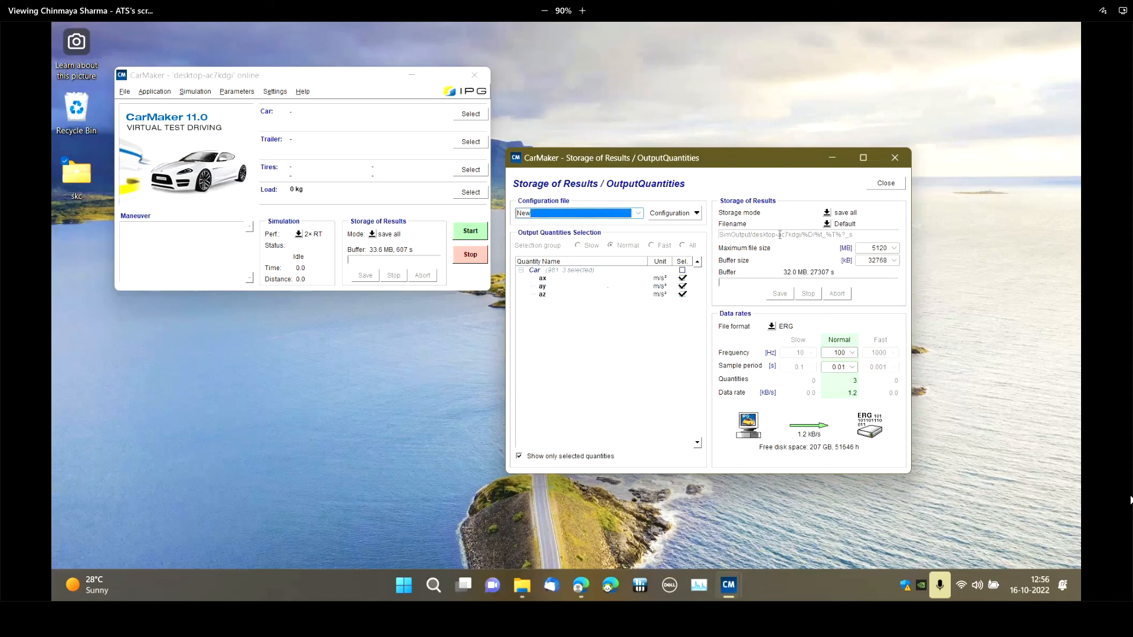
click(827, 225)
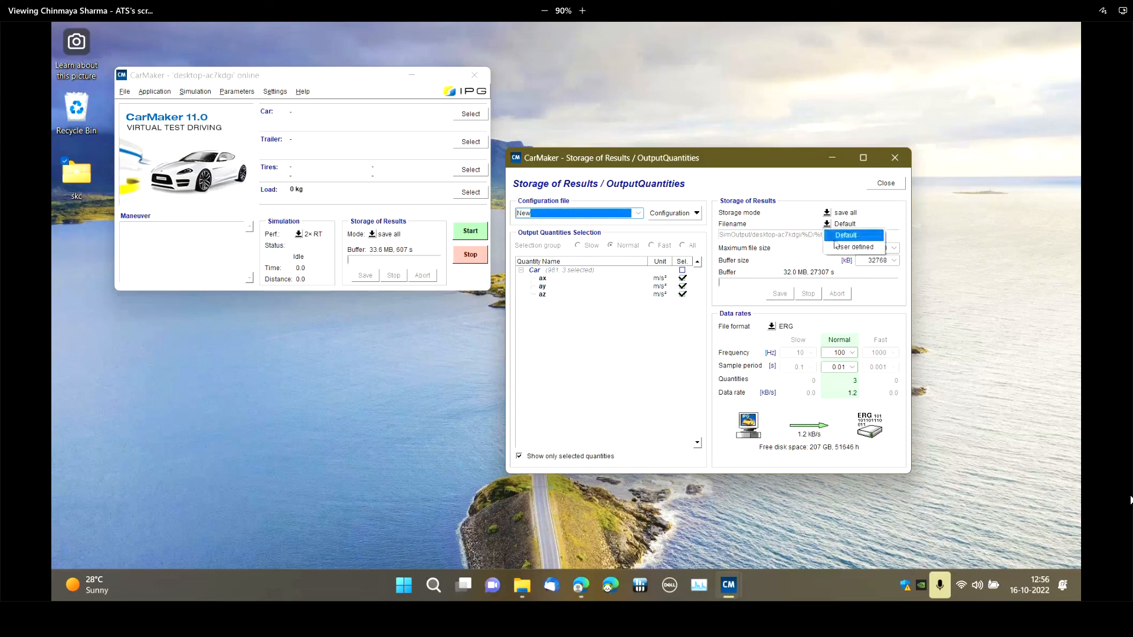
click(845, 235)
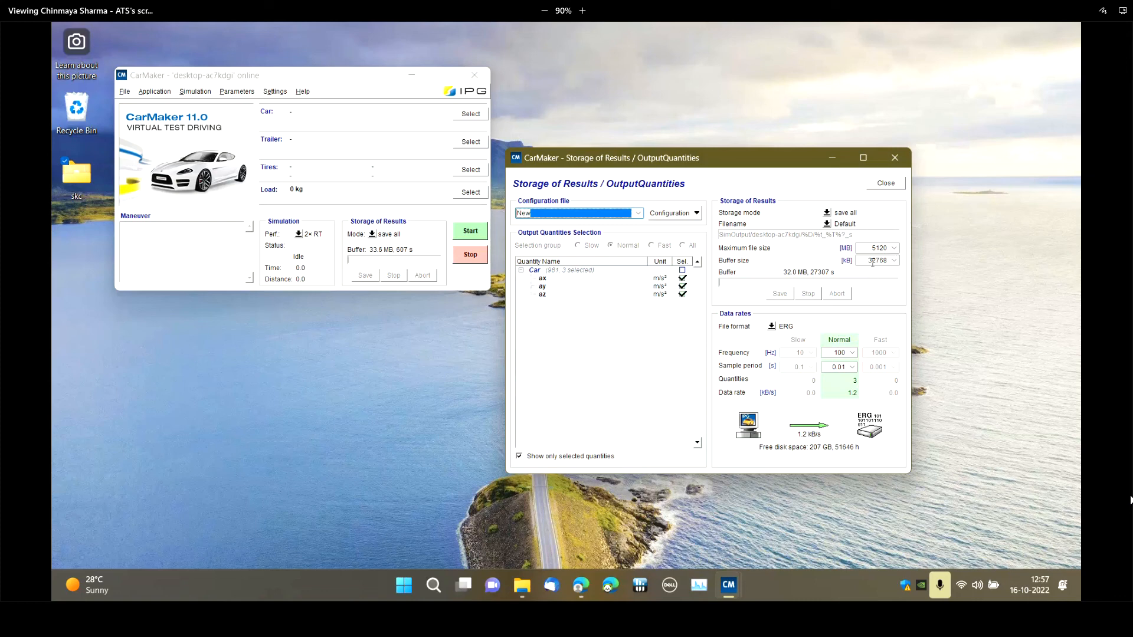
Try the ASCII file format for the stored results and return the format to ERG
click(771, 327)
click(772, 329)
click(771, 328)
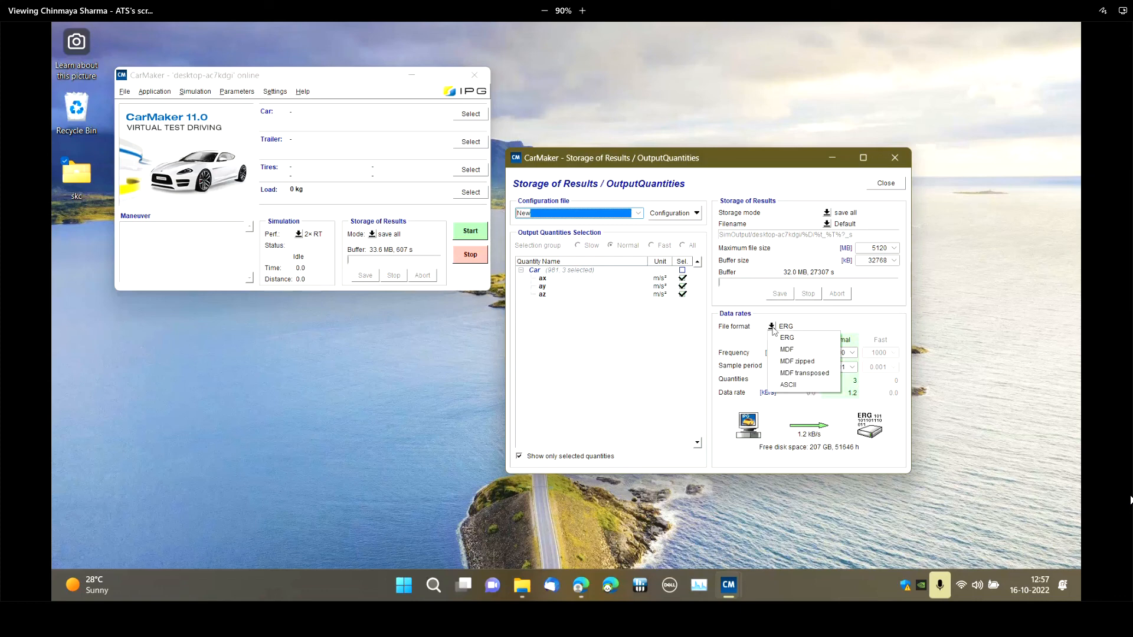
click(789, 384)
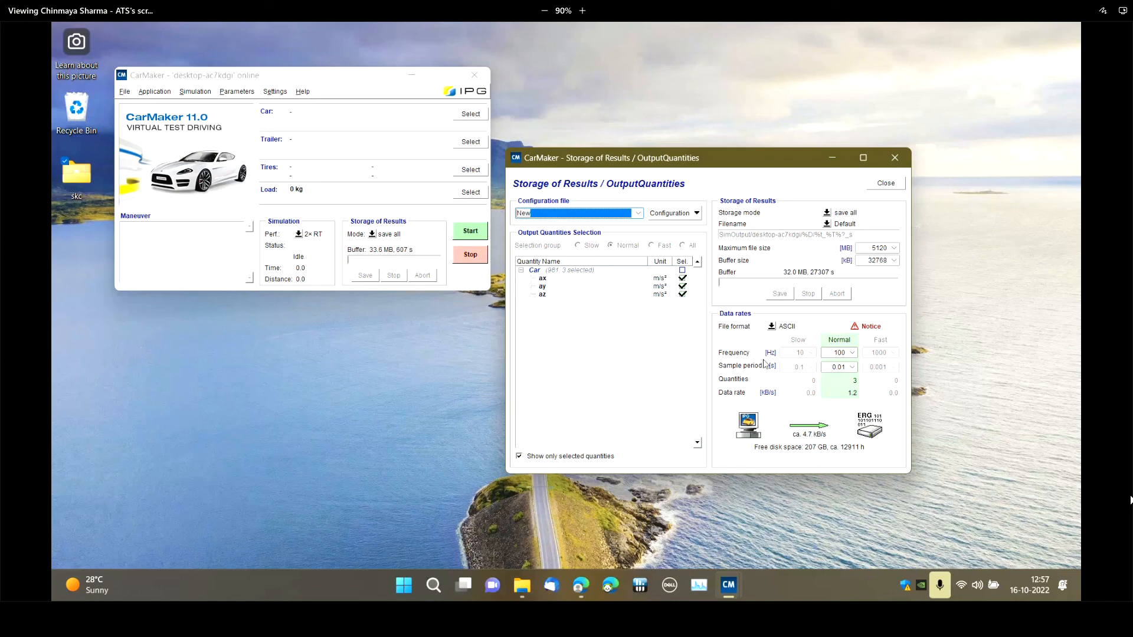
click(771, 328)
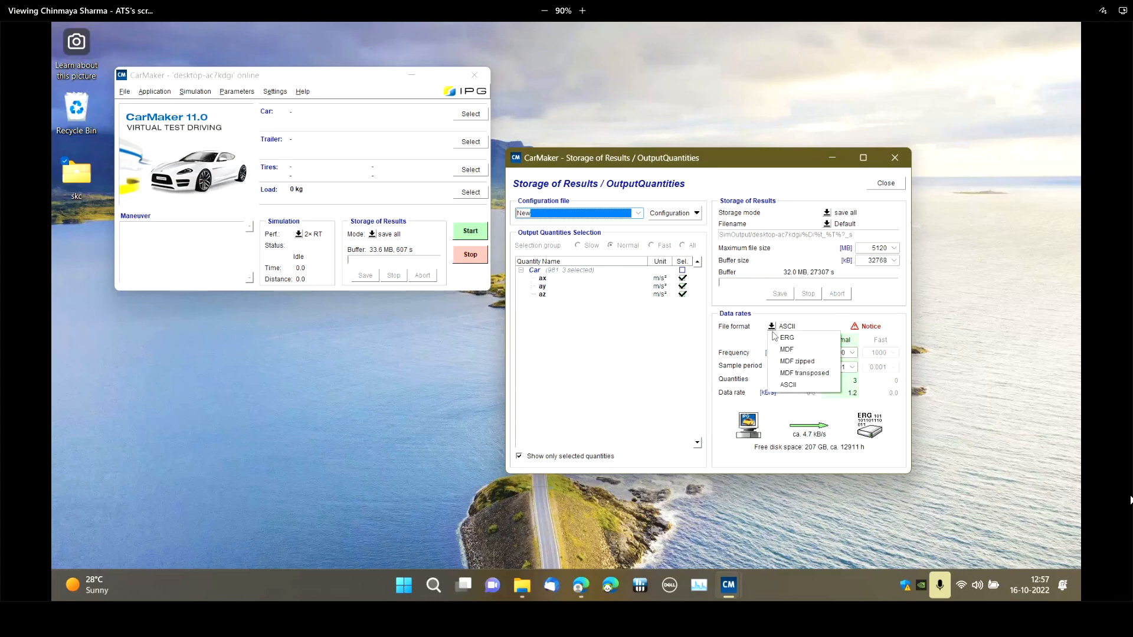
click(784, 337)
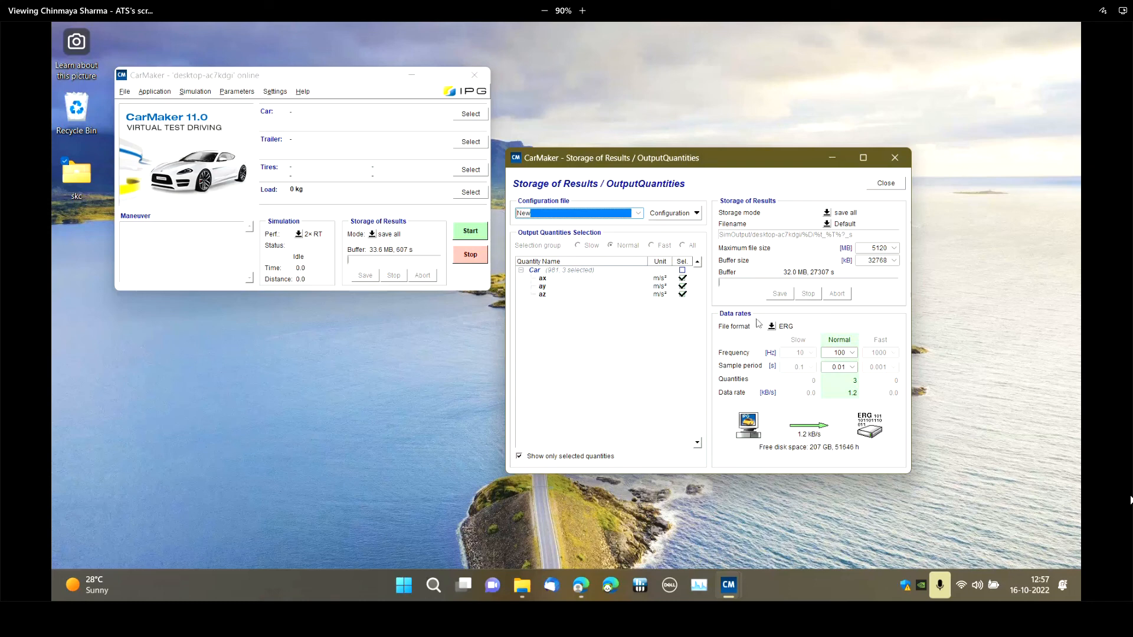
Set the results file format to MDF and examine the frequency choices for the Normal data rate
click(772, 328)
click(781, 351)
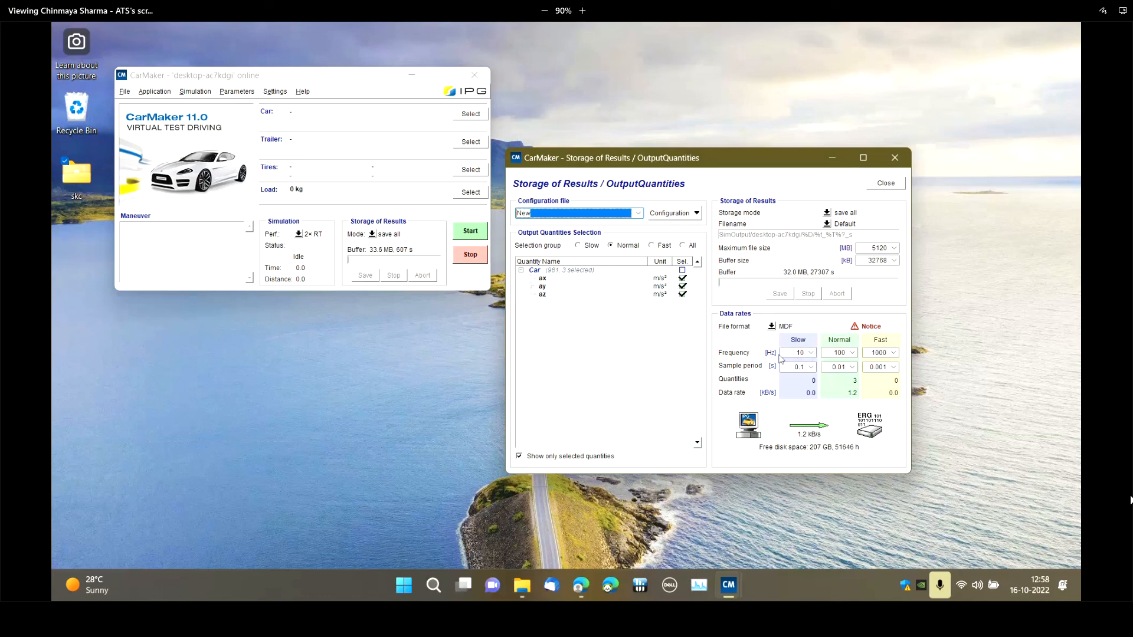
click(849, 352)
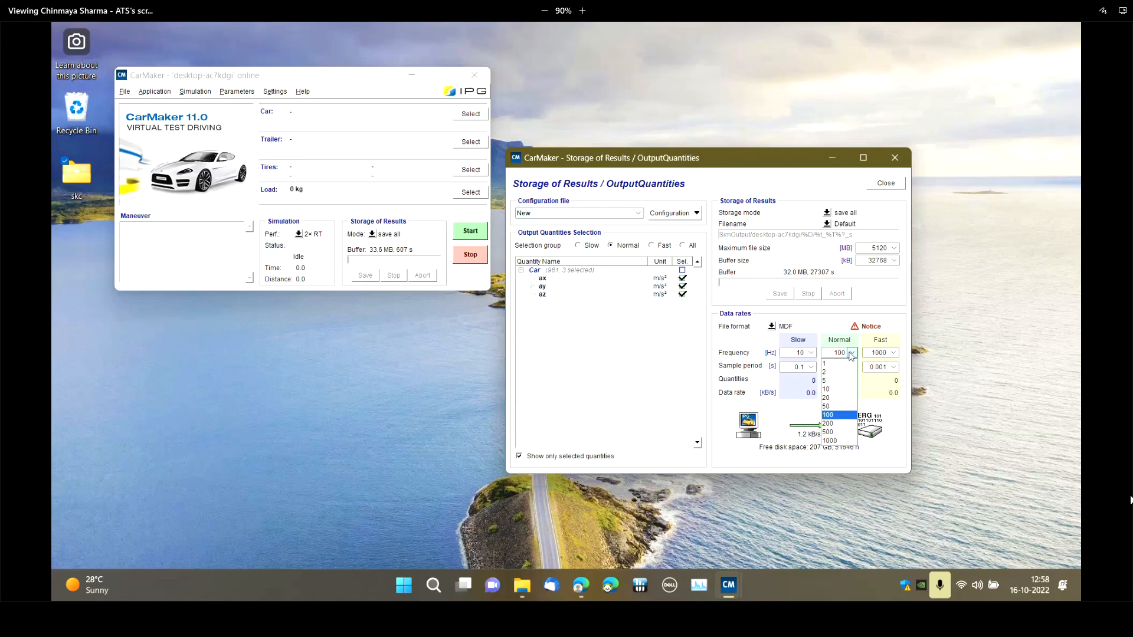
click(736, 335)
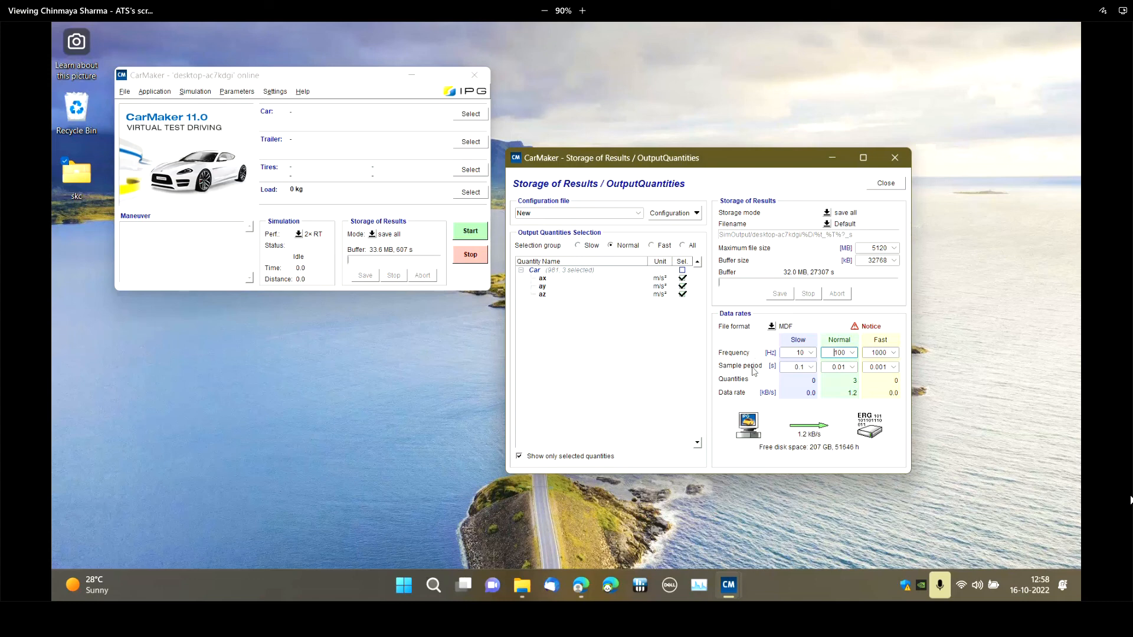
Separate the two windows, view the available help documents and close the Storage of Results window
drag(698, 156, 763, 115)
drag(281, 85, 298, 166)
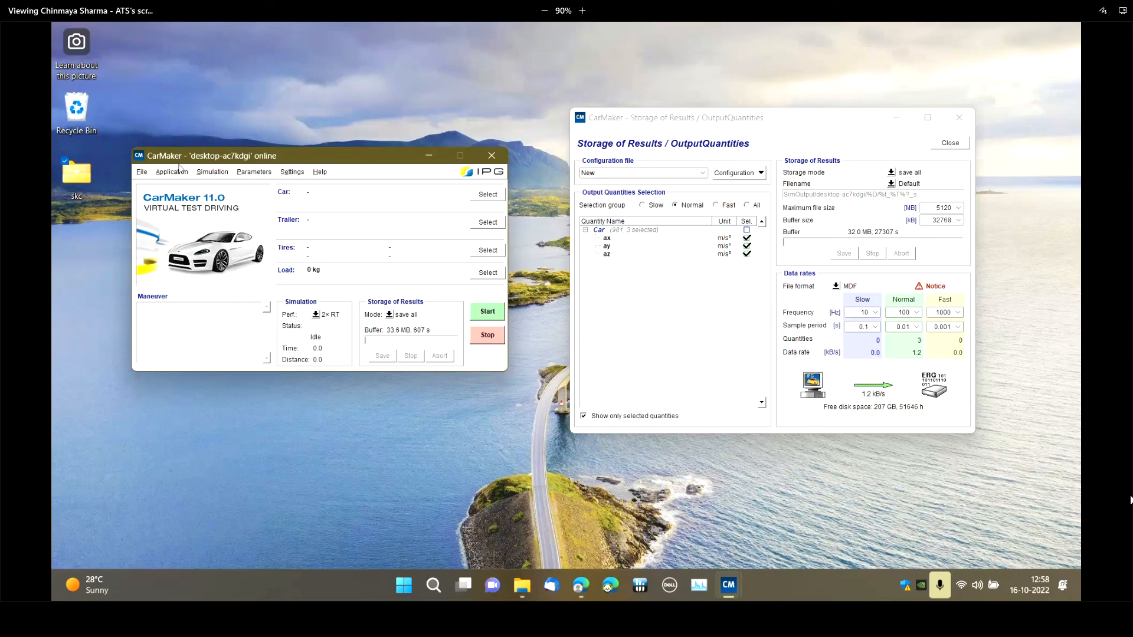
click(319, 172)
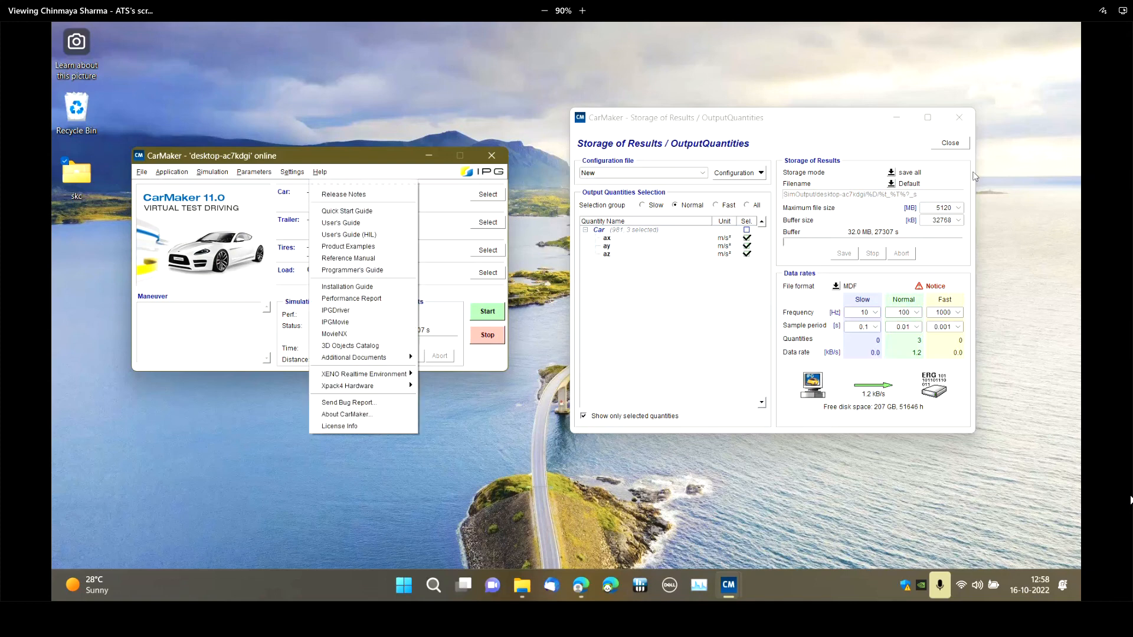
click(953, 147)
Open IPGKinematics from CarMaker and arrange the two windows side by side without overlap
click(239, 164)
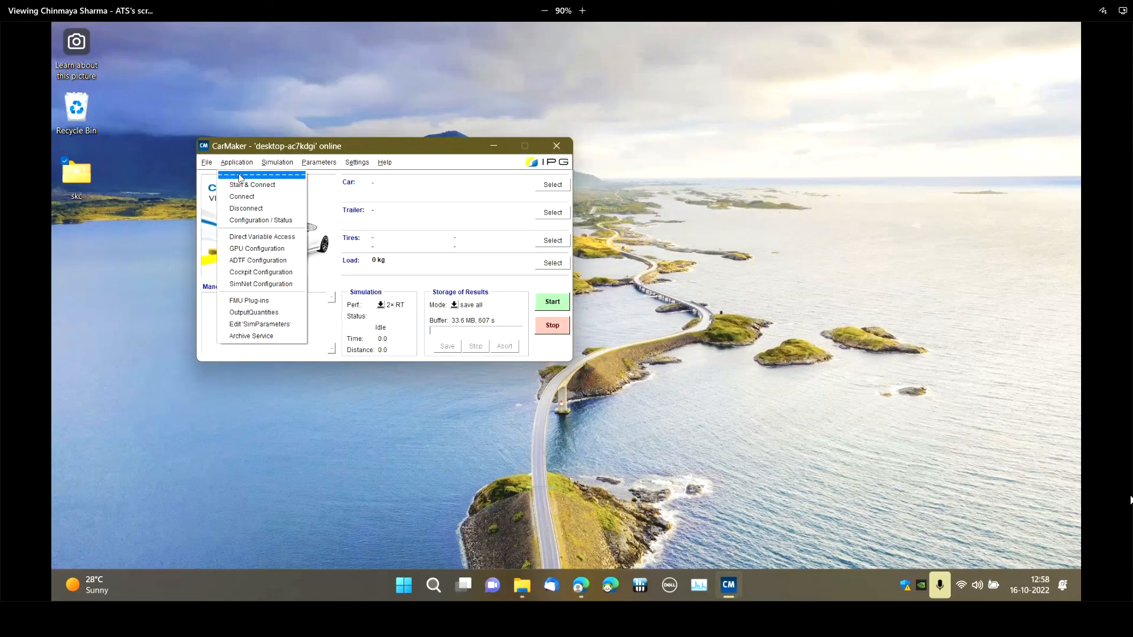
mouse_move(208, 163)
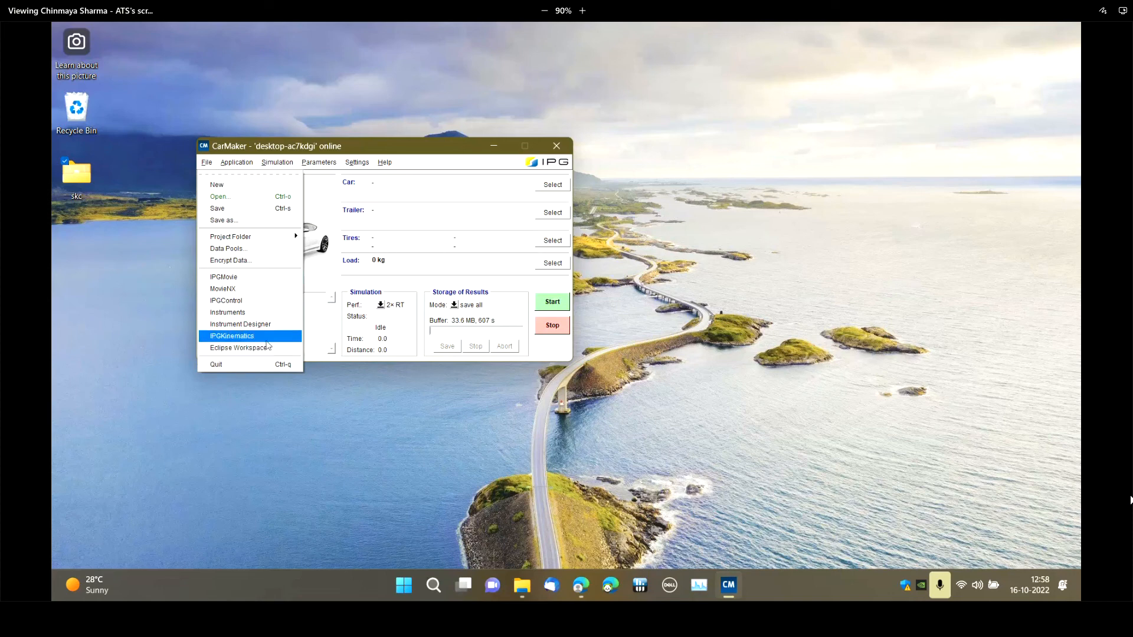
click(266, 336)
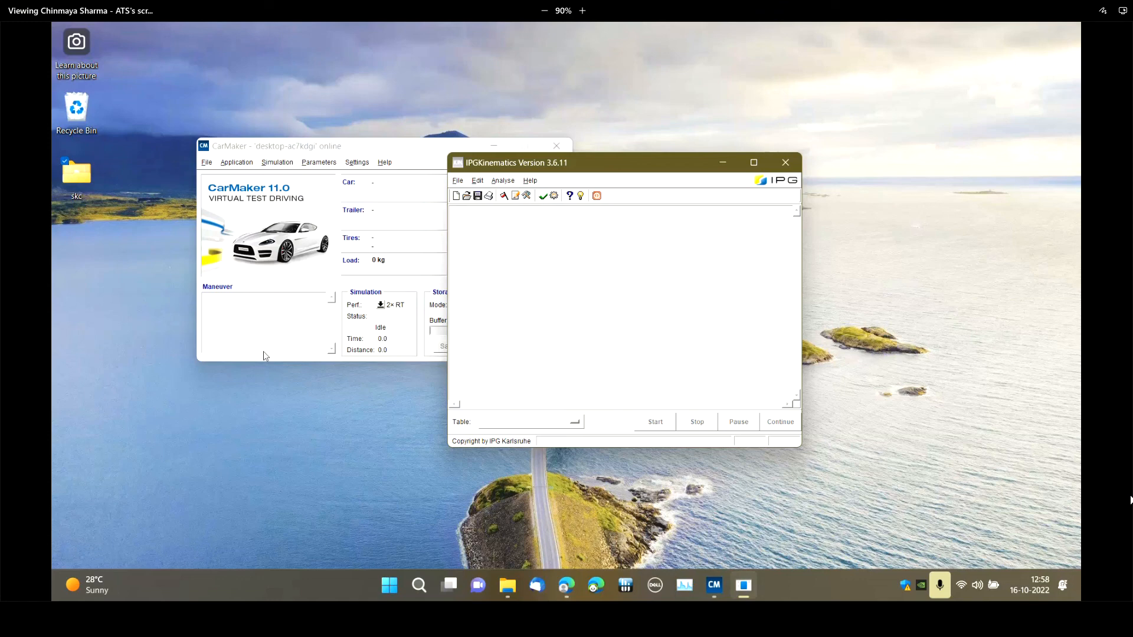
drag(412, 146, 316, 133)
drag(560, 163, 669, 123)
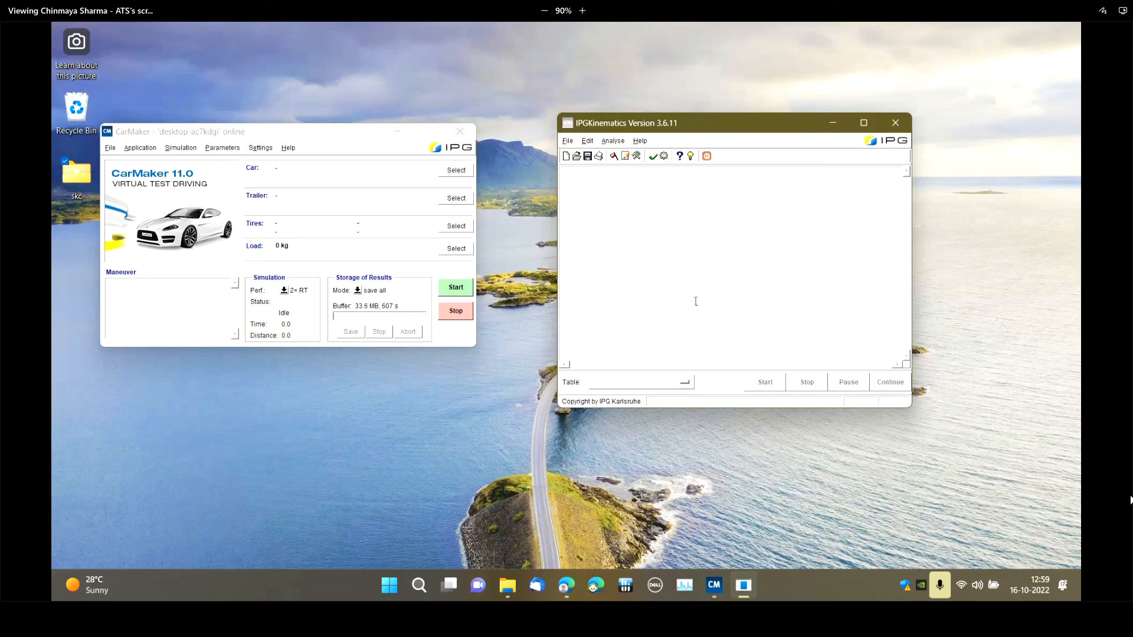
drag(733, 129, 753, 133)
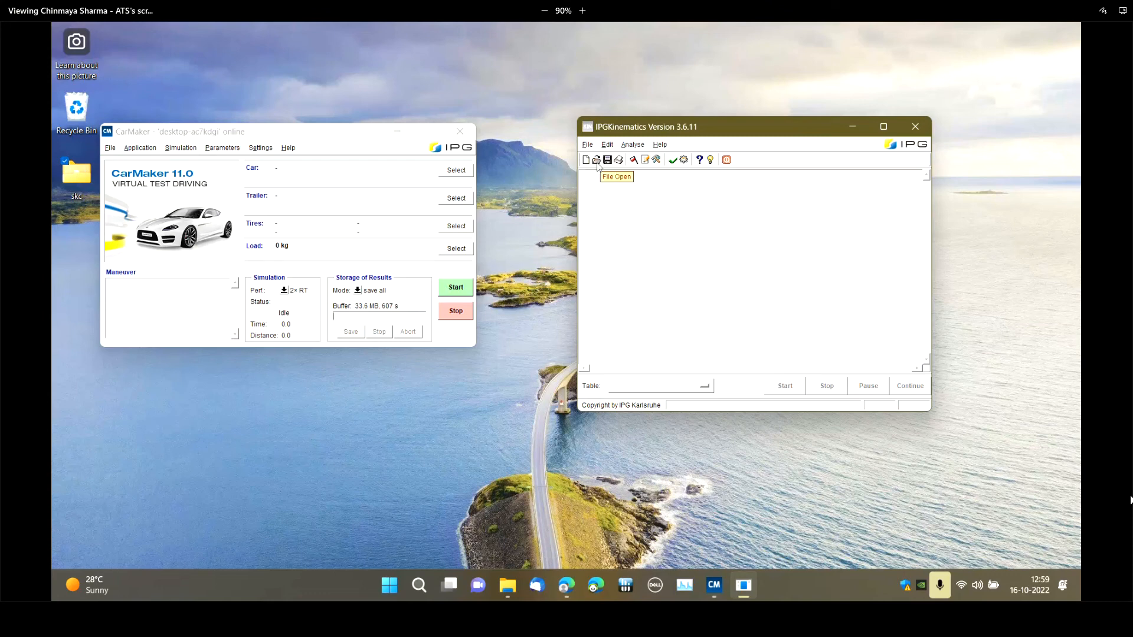
click(633, 160)
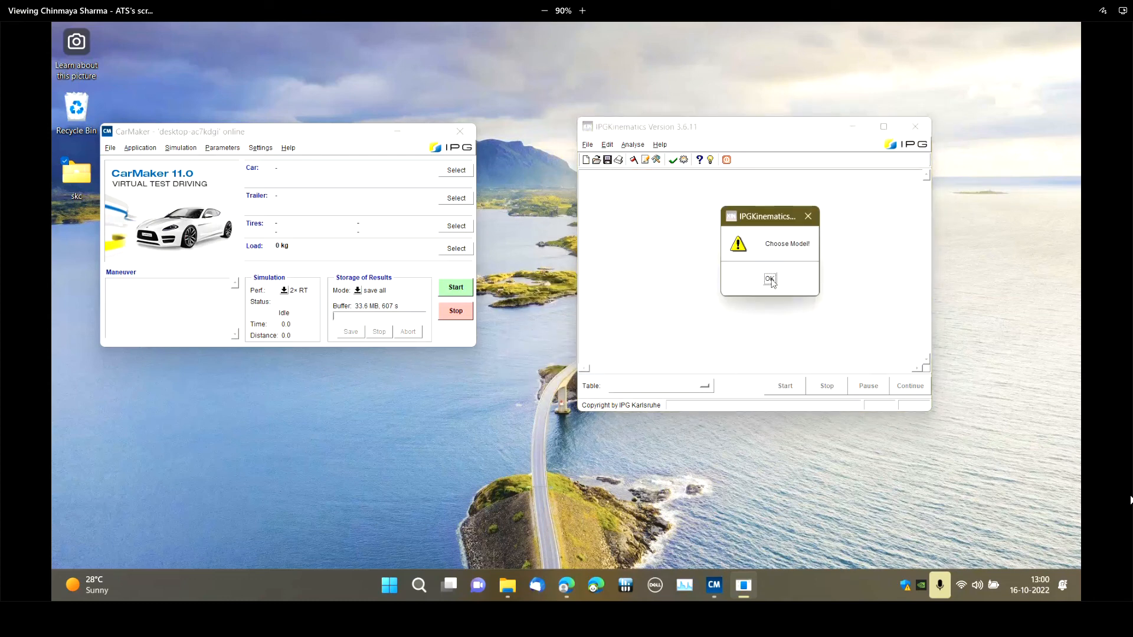
click(770, 280)
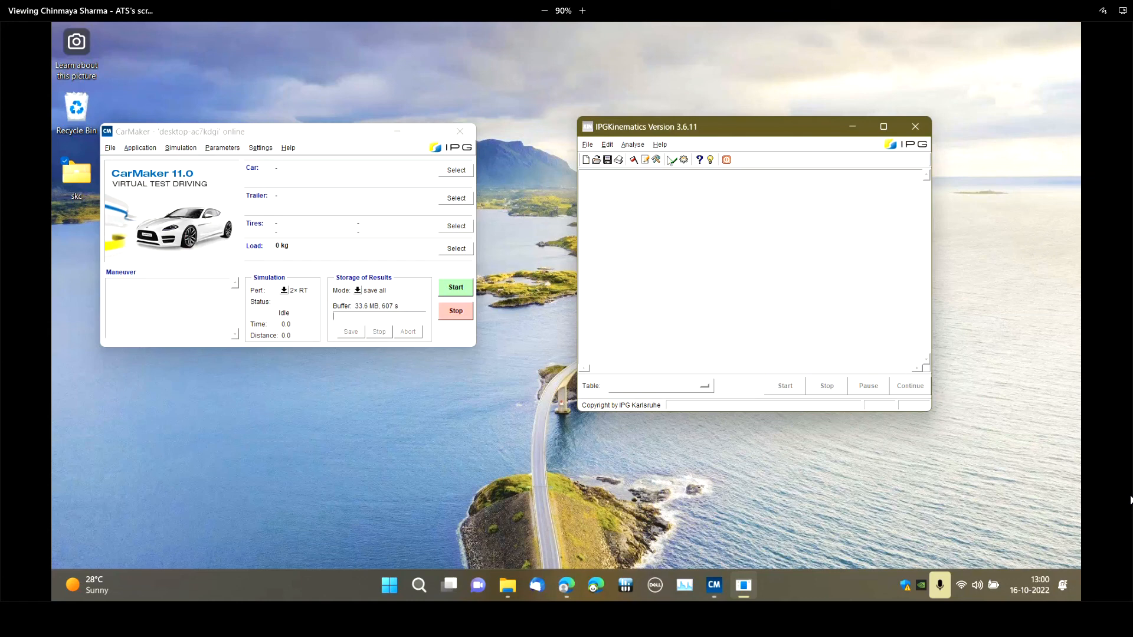
click(589, 146)
click(598, 171)
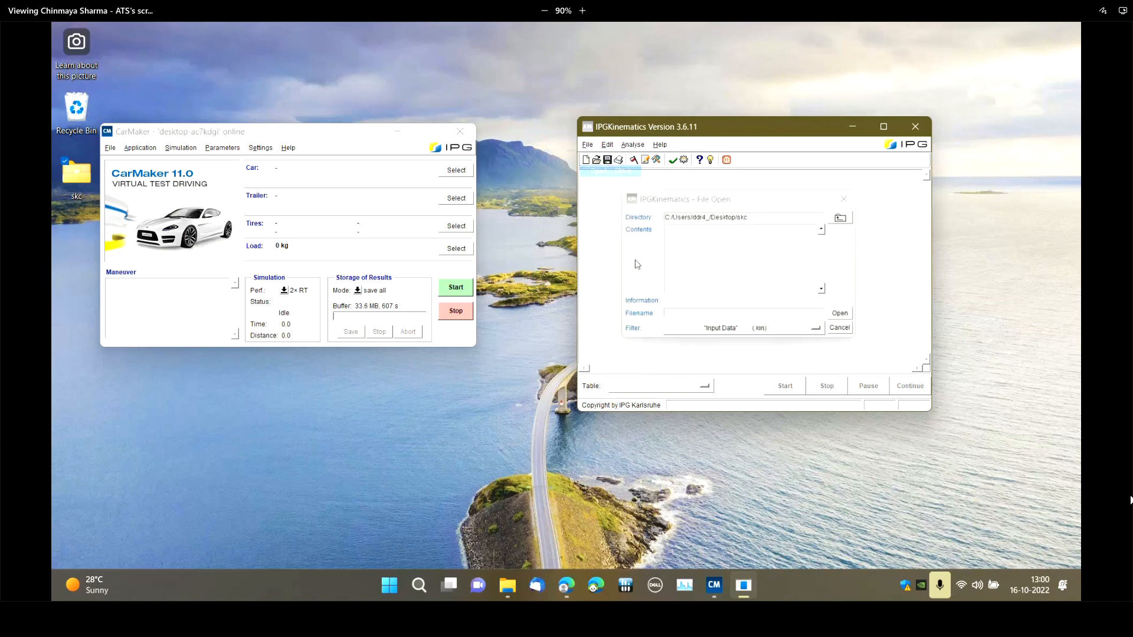
click(845, 198)
Create a new IPGKinematics simulation model of the Double wishbone type
click(588, 144)
click(597, 159)
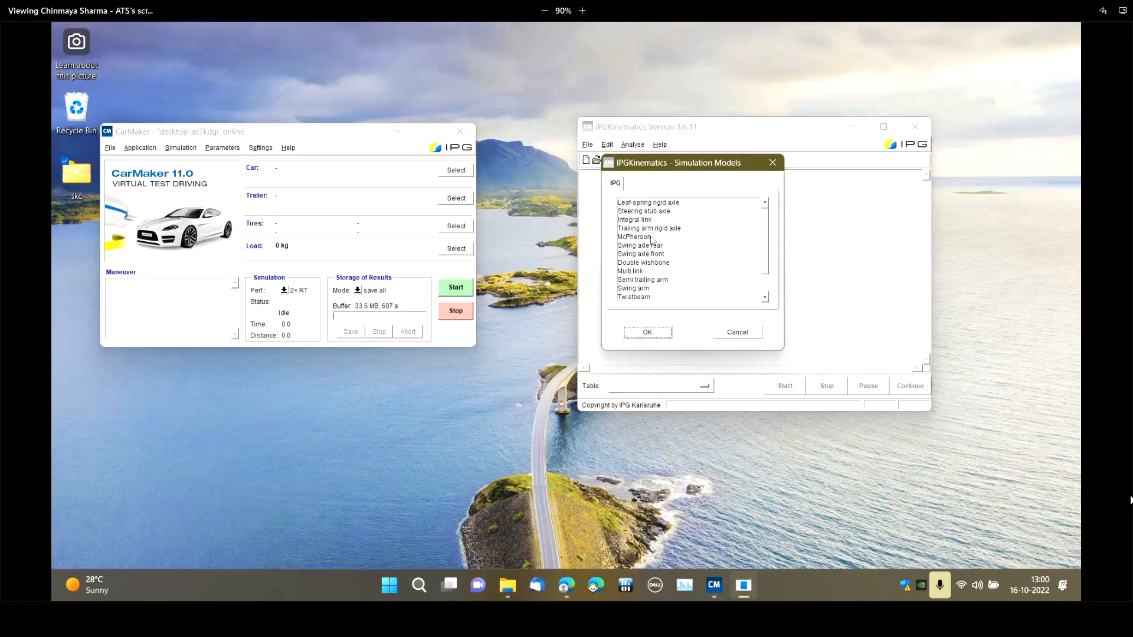
click(652, 263)
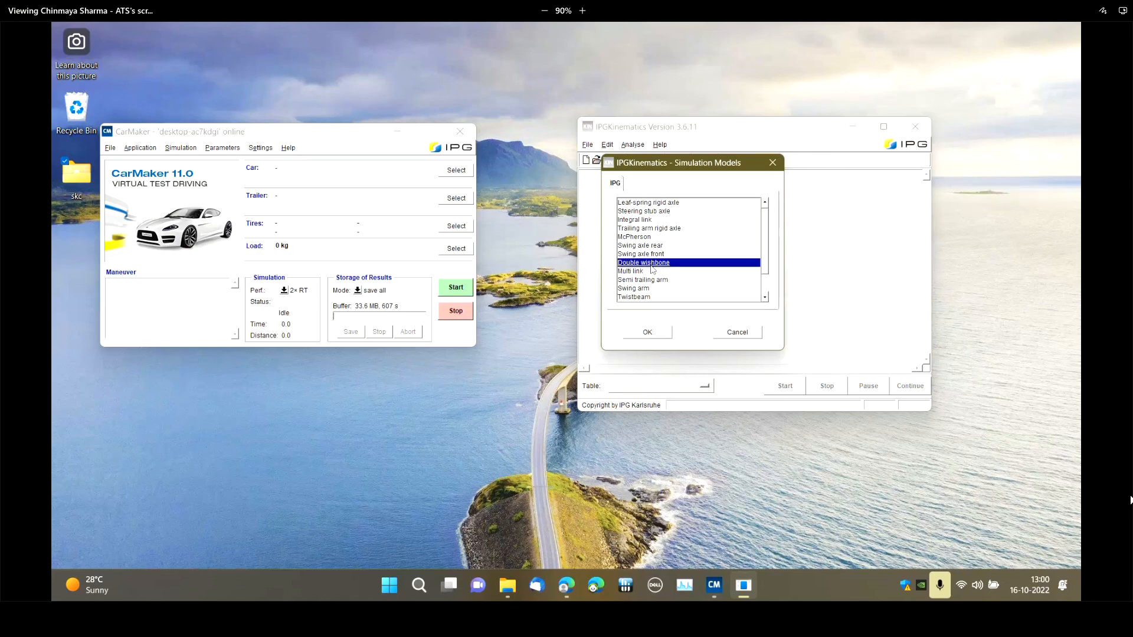
click(651, 332)
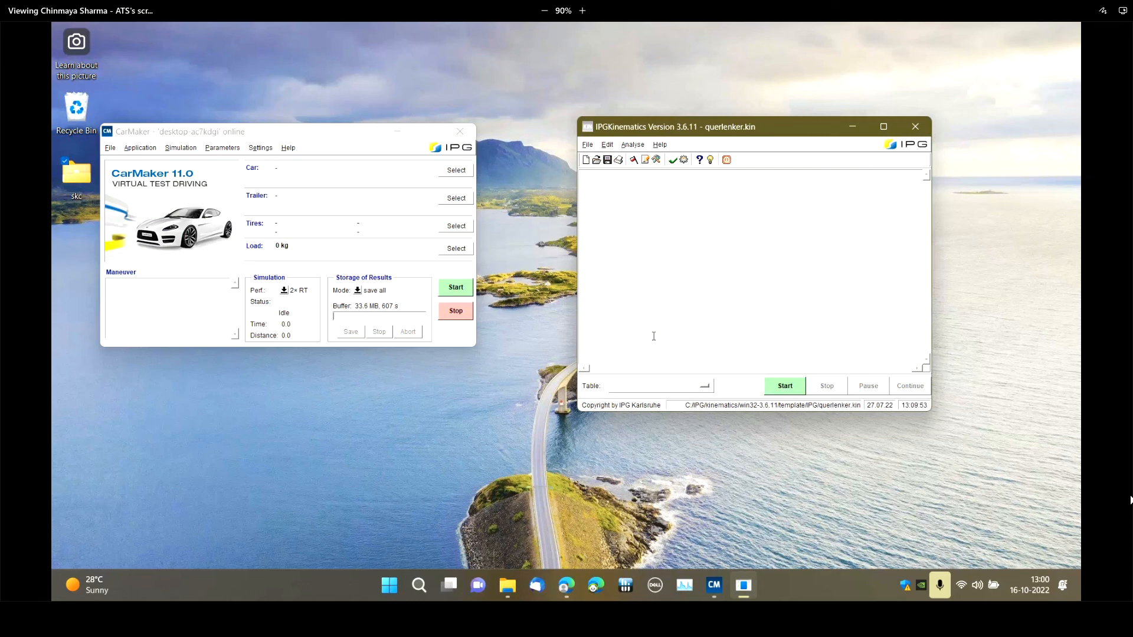
Open the Simulation Control of the double wishbone model and set its general Kinematics option to Forces Off
click(633, 160)
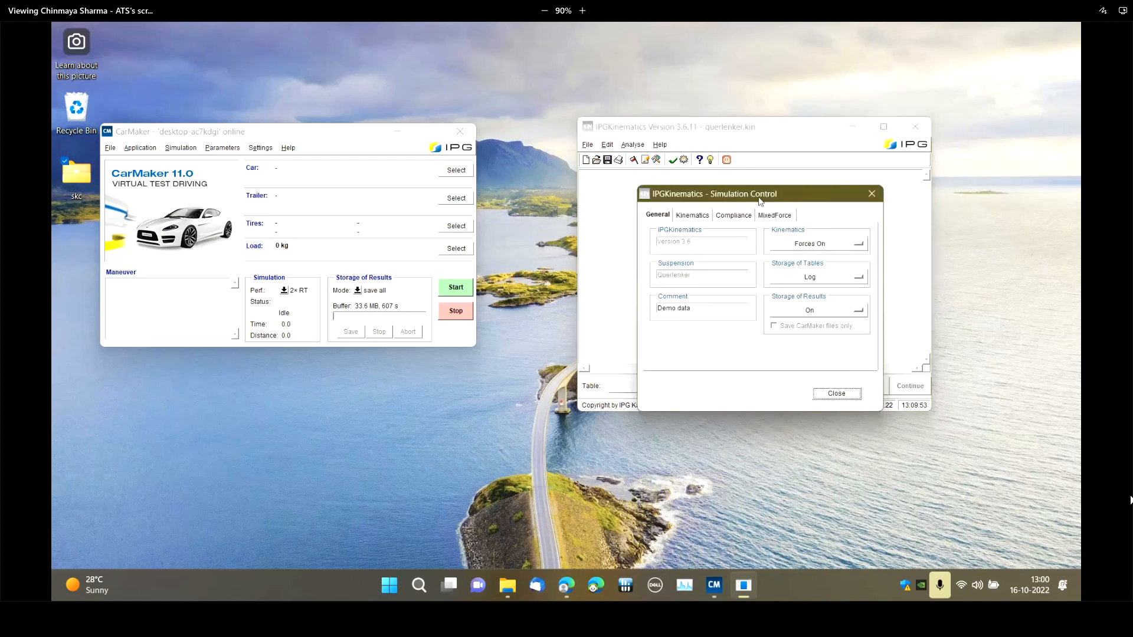
drag(759, 201, 538, 228)
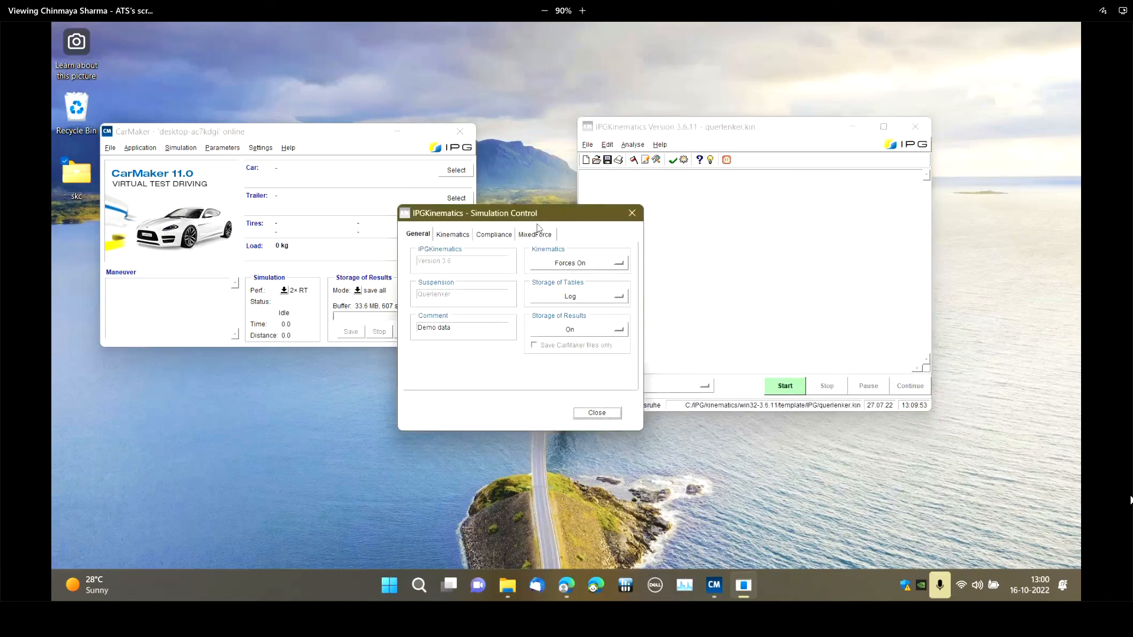
click(534, 234)
click(416, 234)
click(587, 265)
click(587, 265)
click(581, 268)
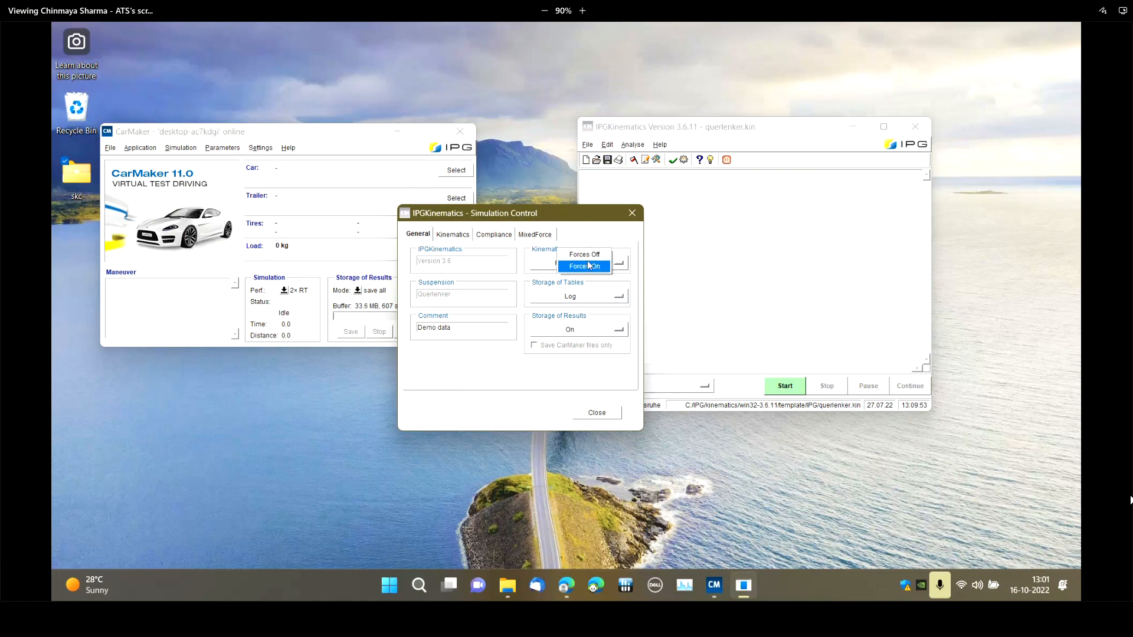
click(576, 275)
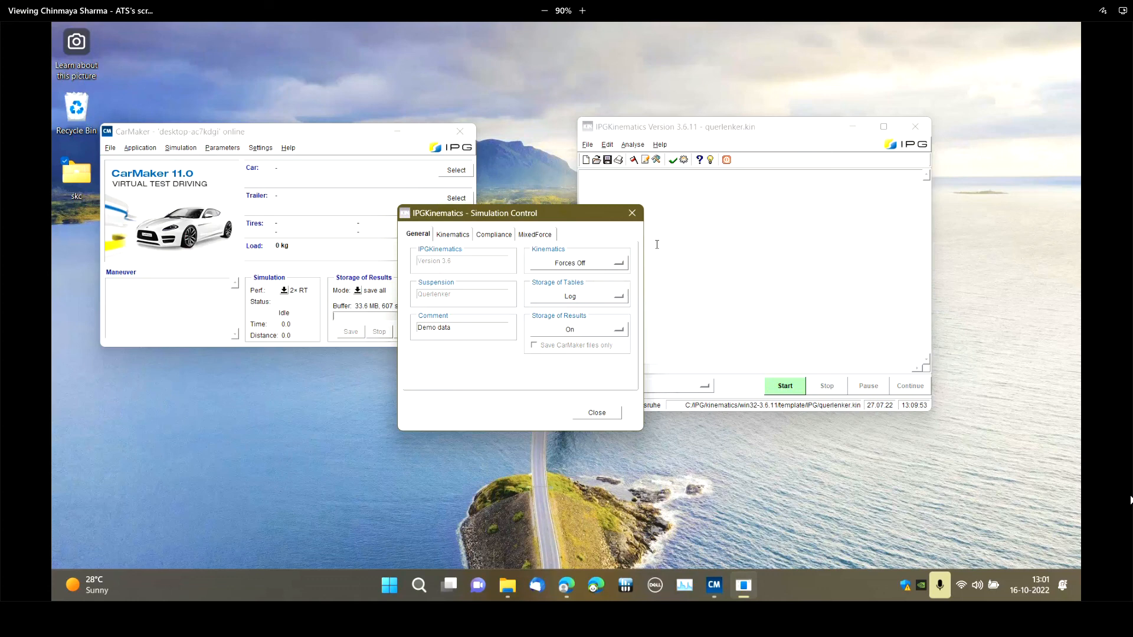
Reselect Forces Off for the kinematics and set Storage of Results to CarMaker Interface (1), keeping the windows from overlapping
drag(576, 213, 592, 171)
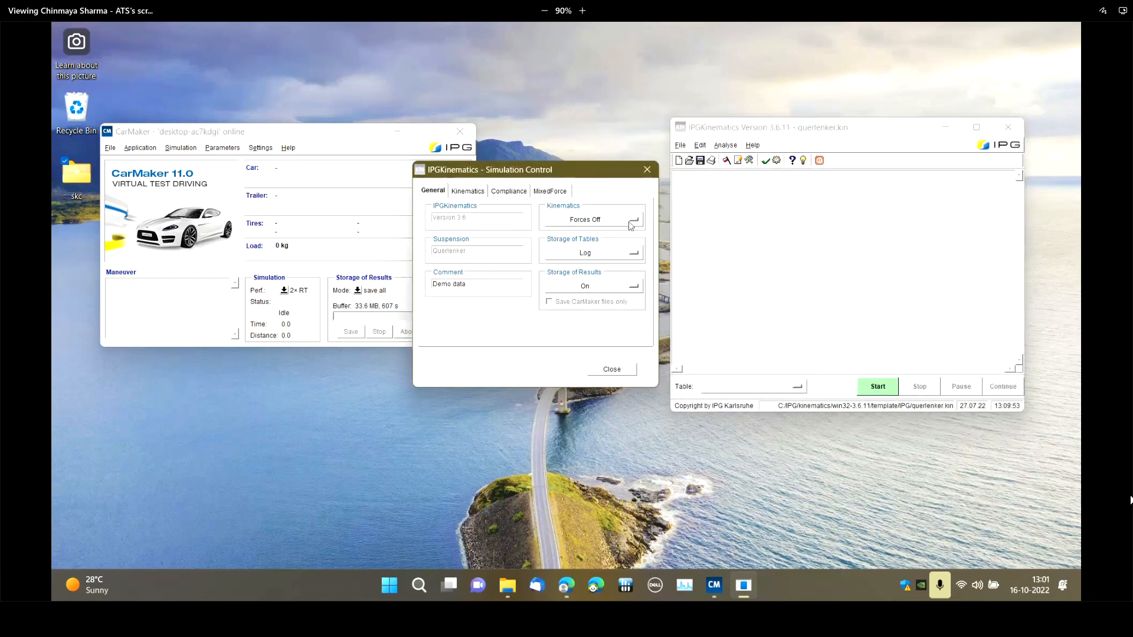
click(611, 226)
click(613, 205)
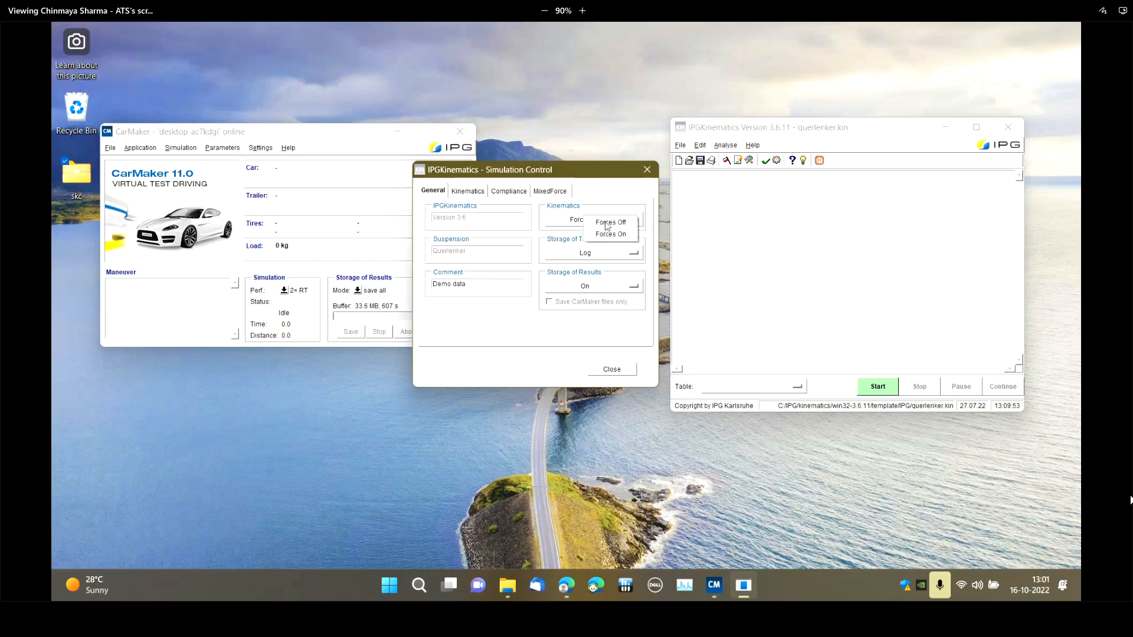
click(607, 224)
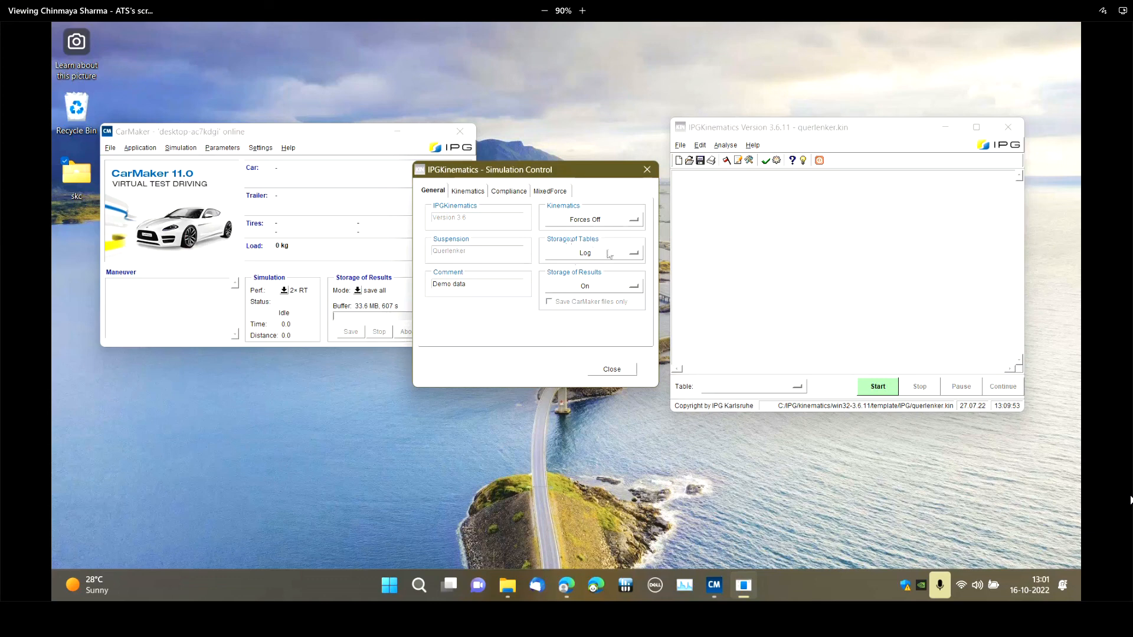
click(585, 287)
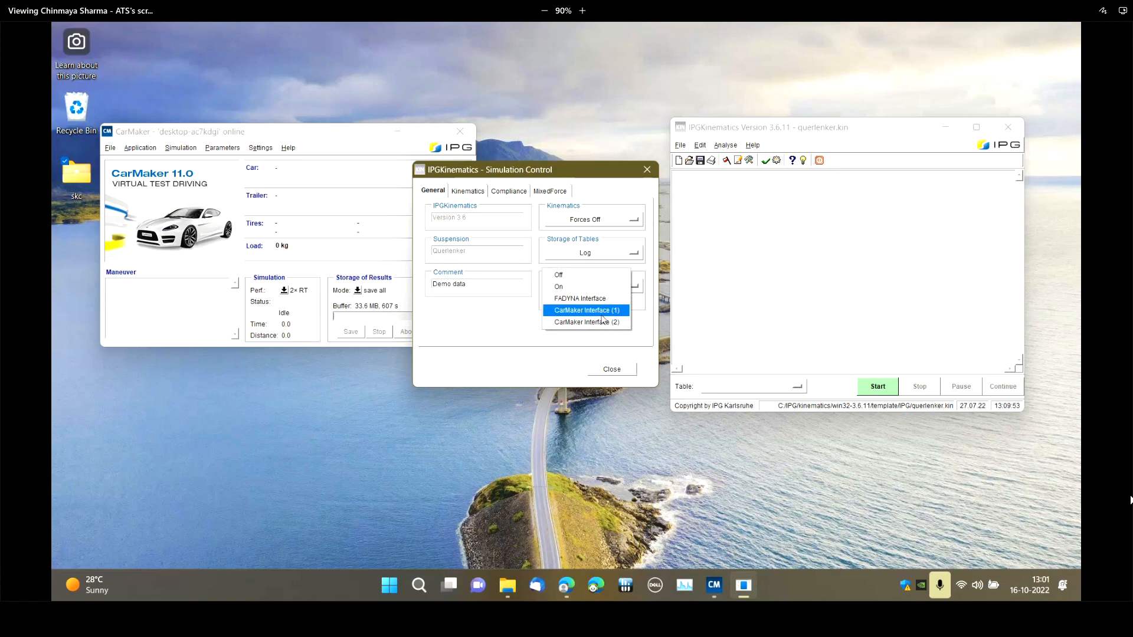
click(601, 312)
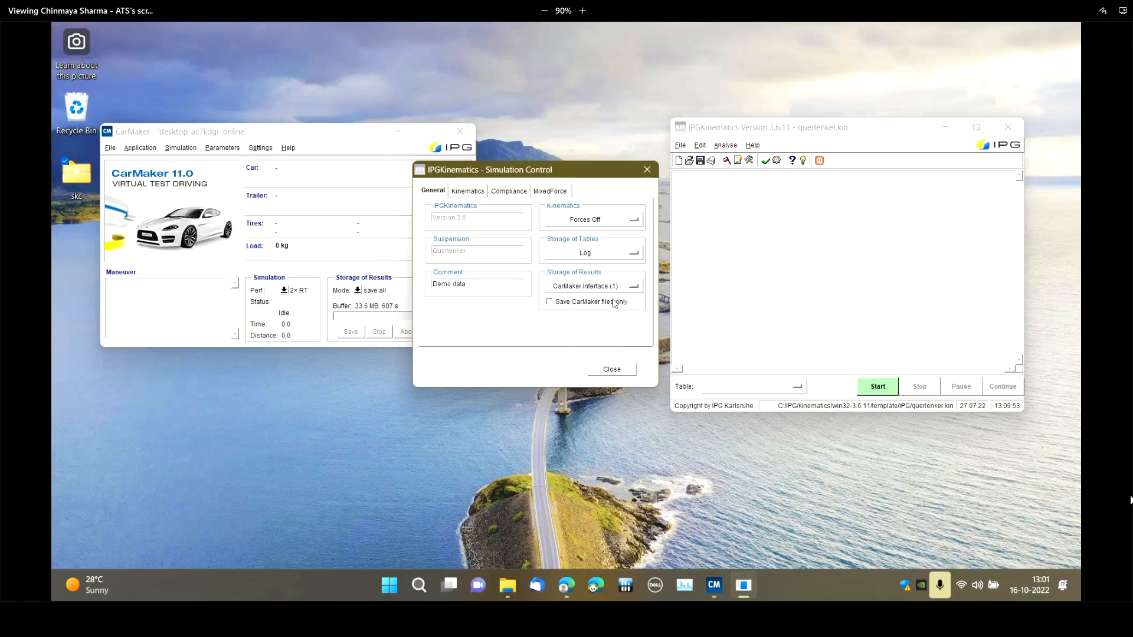
Examine the kinematics, compliance and mixed force settings, including the lateral force choices, and close the Simulation Control
click(468, 191)
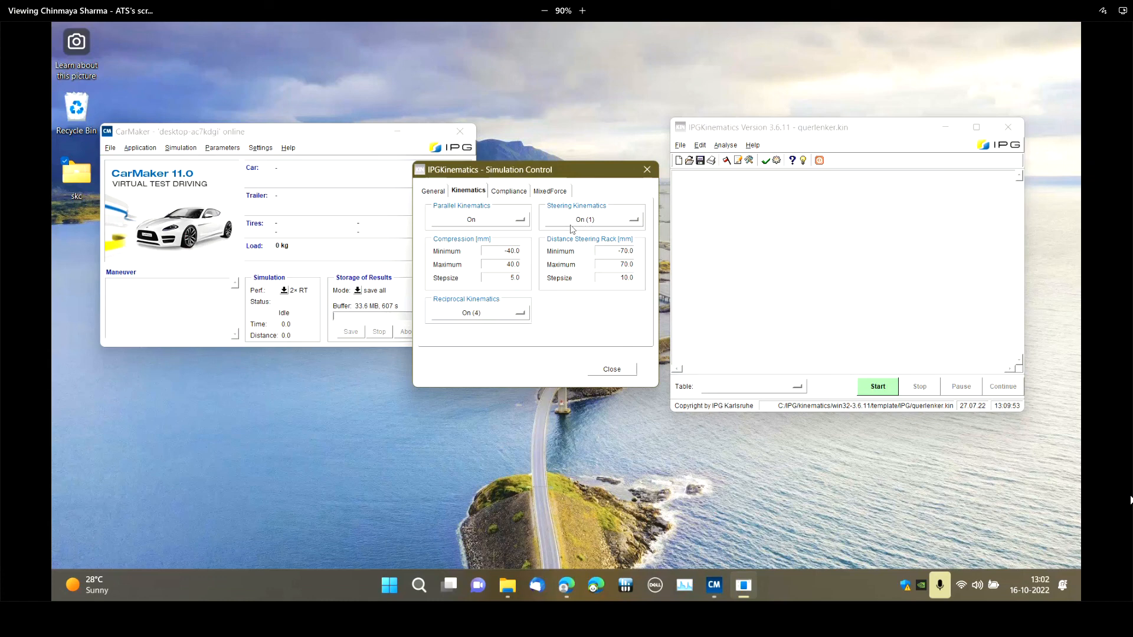
click(510, 192)
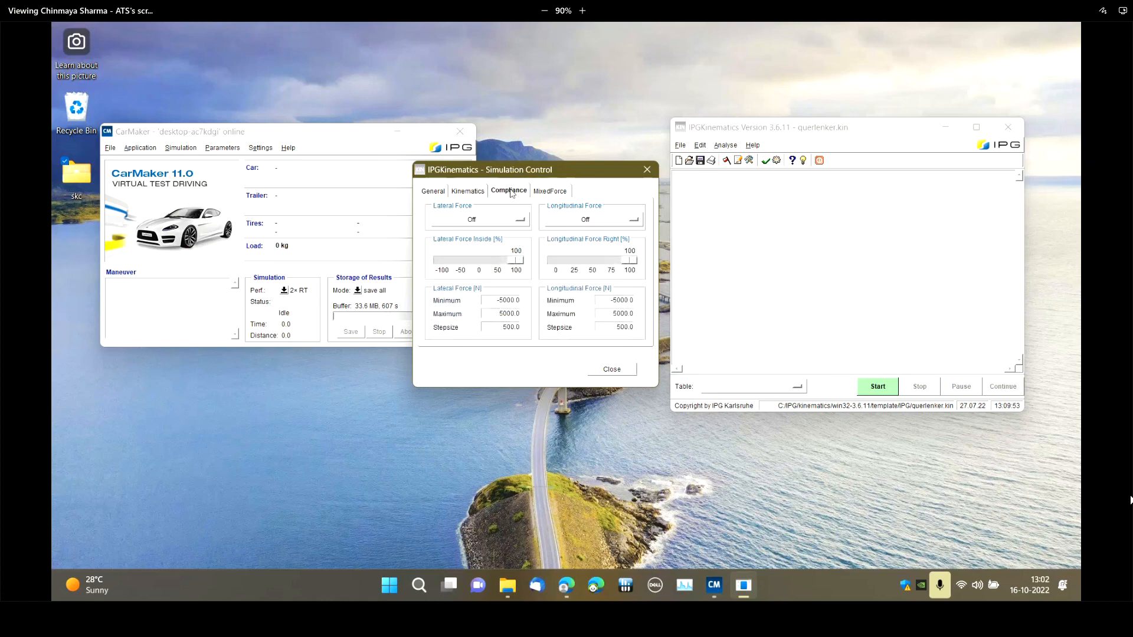
click(482, 220)
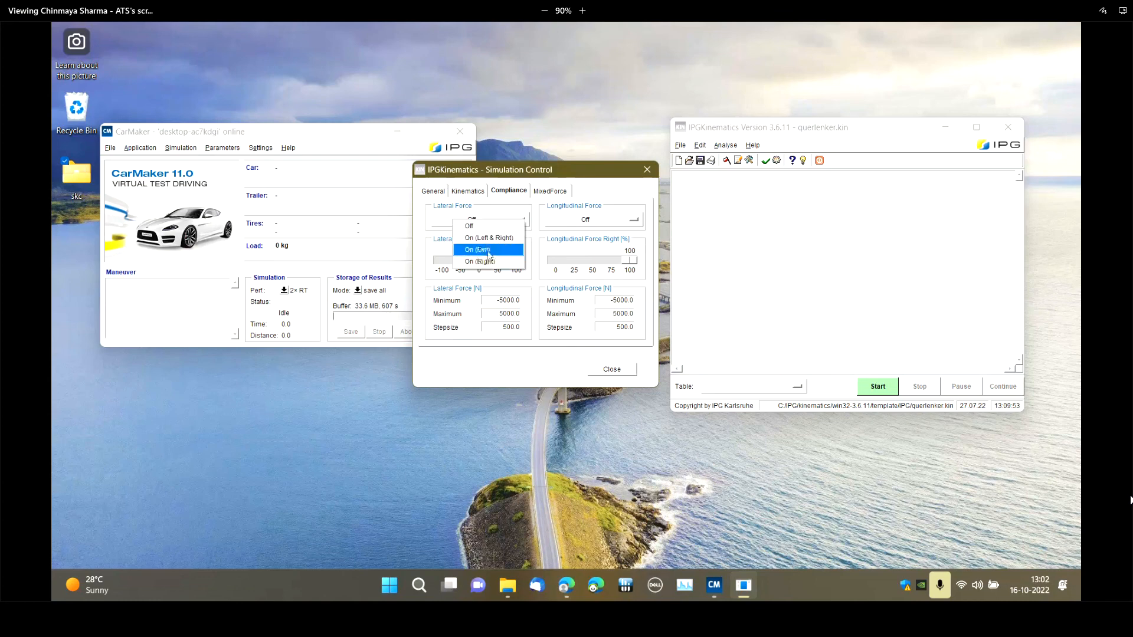
click(550, 190)
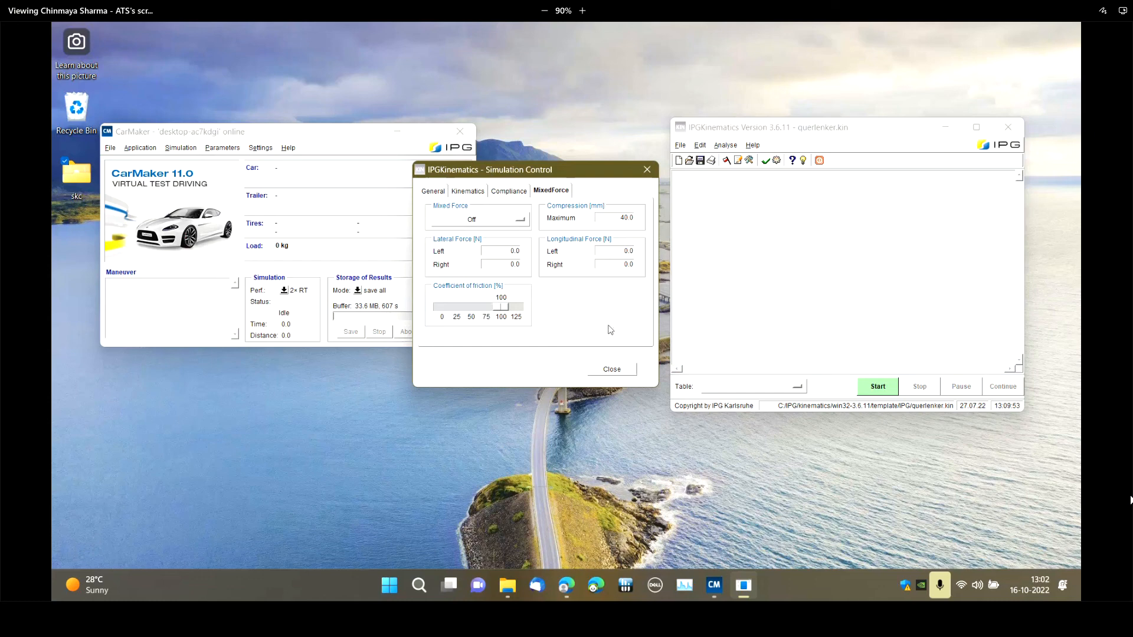
click(614, 372)
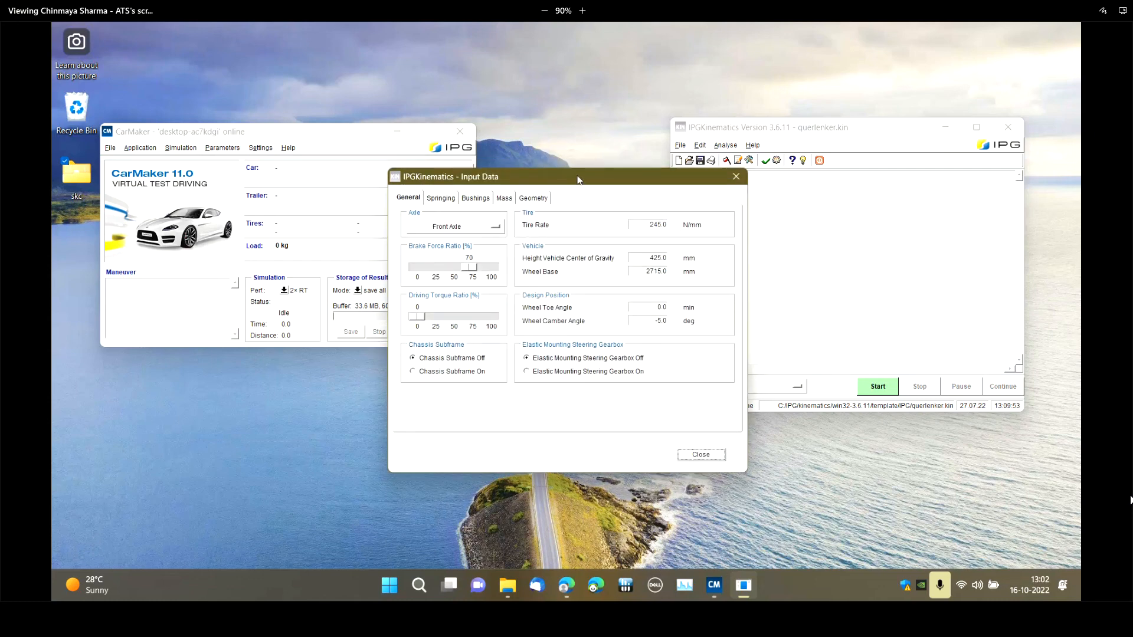
Examine the model's general input data with the front axle selected, and the springing settings with the pull-/pushrod fixing choices
drag(578, 177, 594, 159)
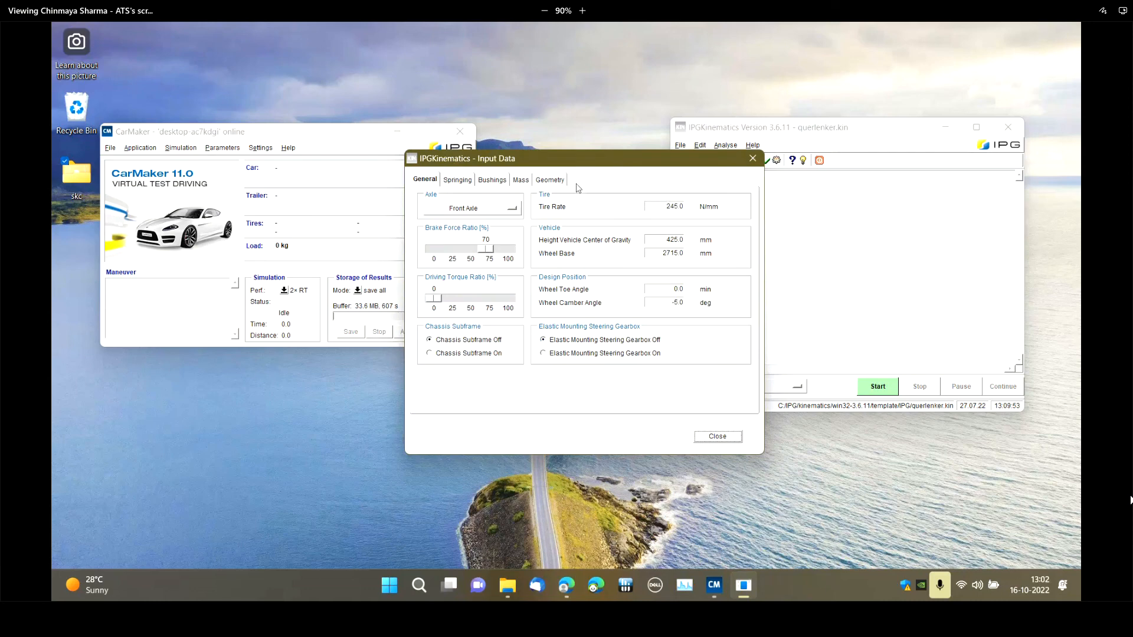
click(483, 210)
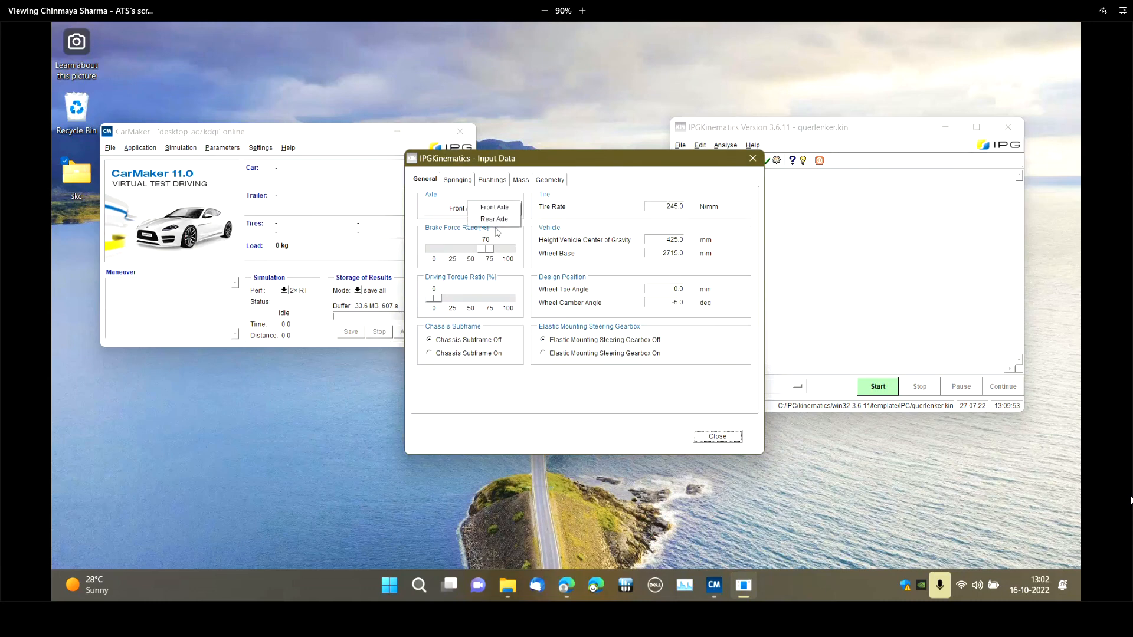
click(487, 207)
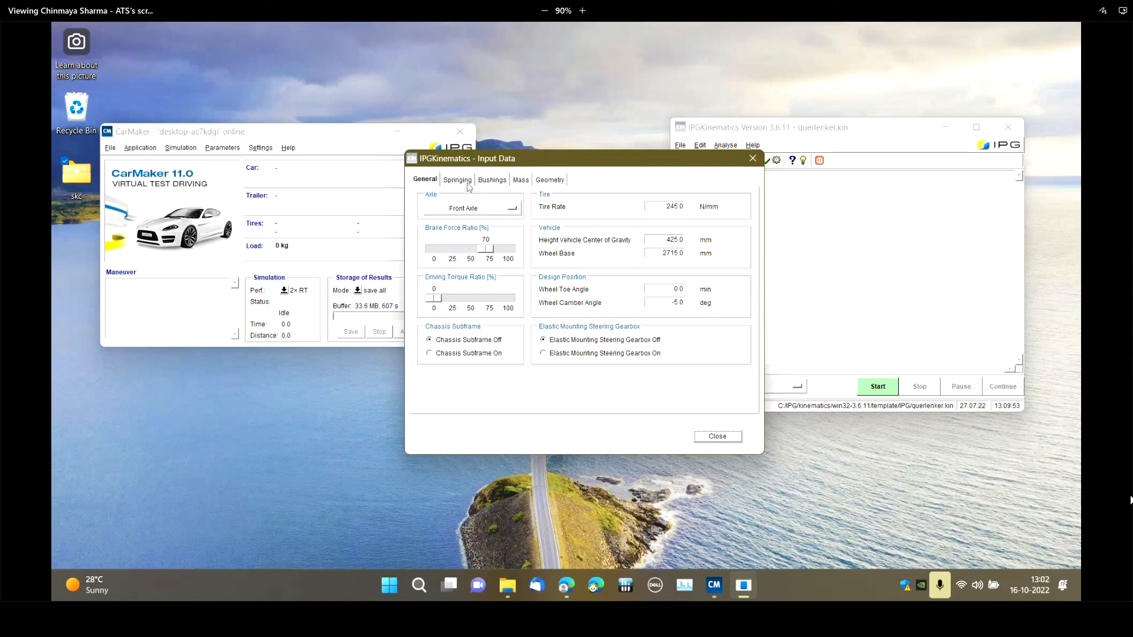
click(469, 184)
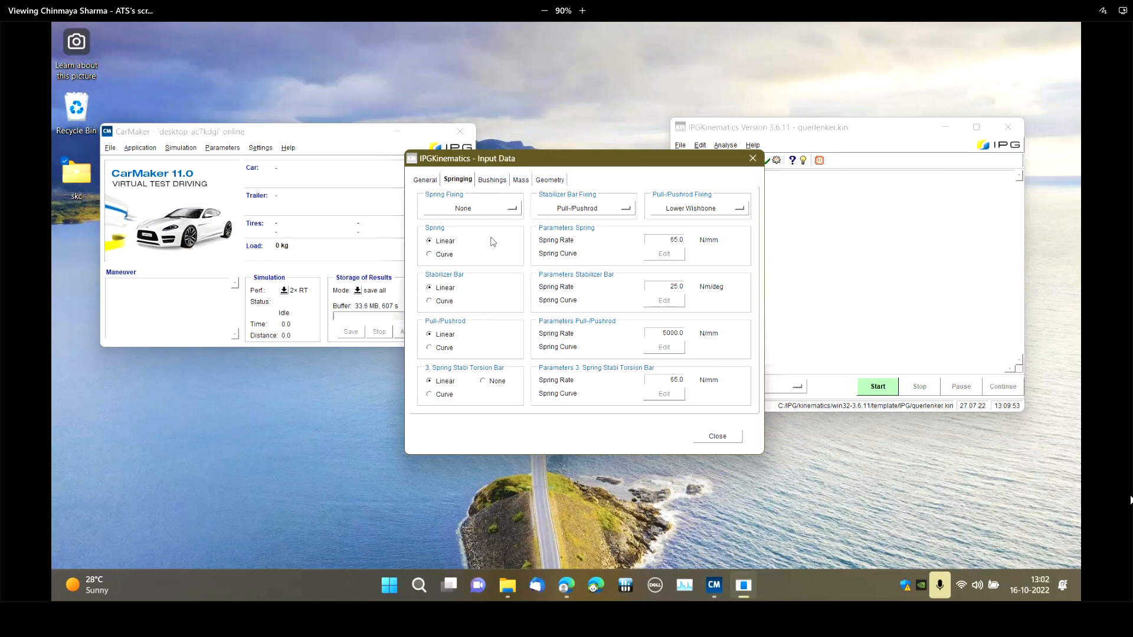
click(676, 210)
click(622, 192)
View the geometry, mass and bushings input data of the double wishbone model
click(550, 179)
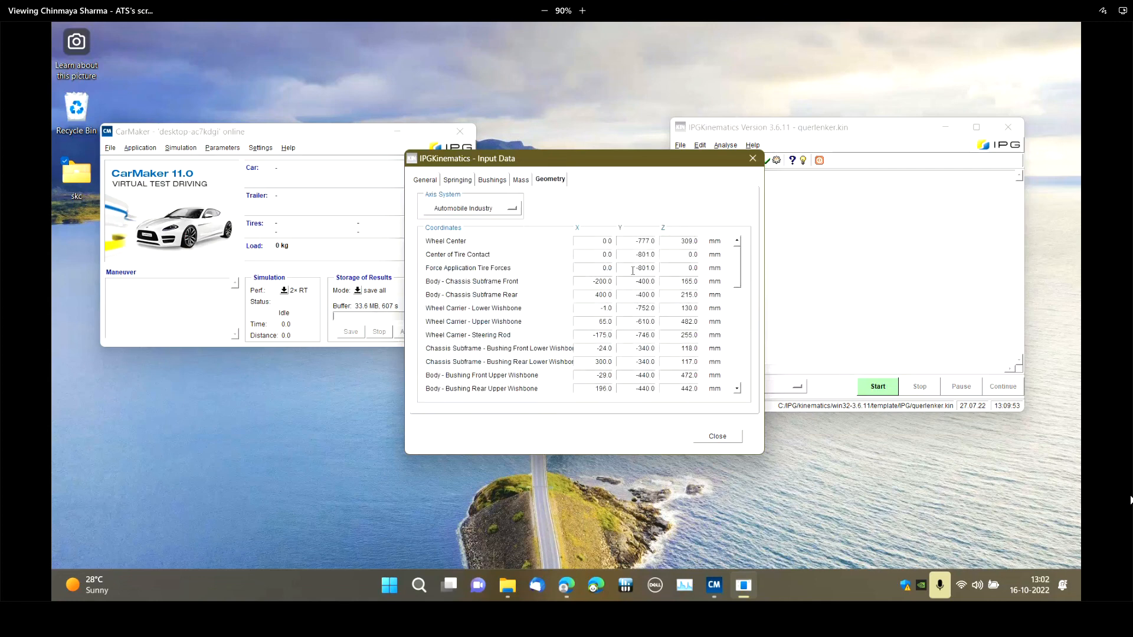
click(521, 181)
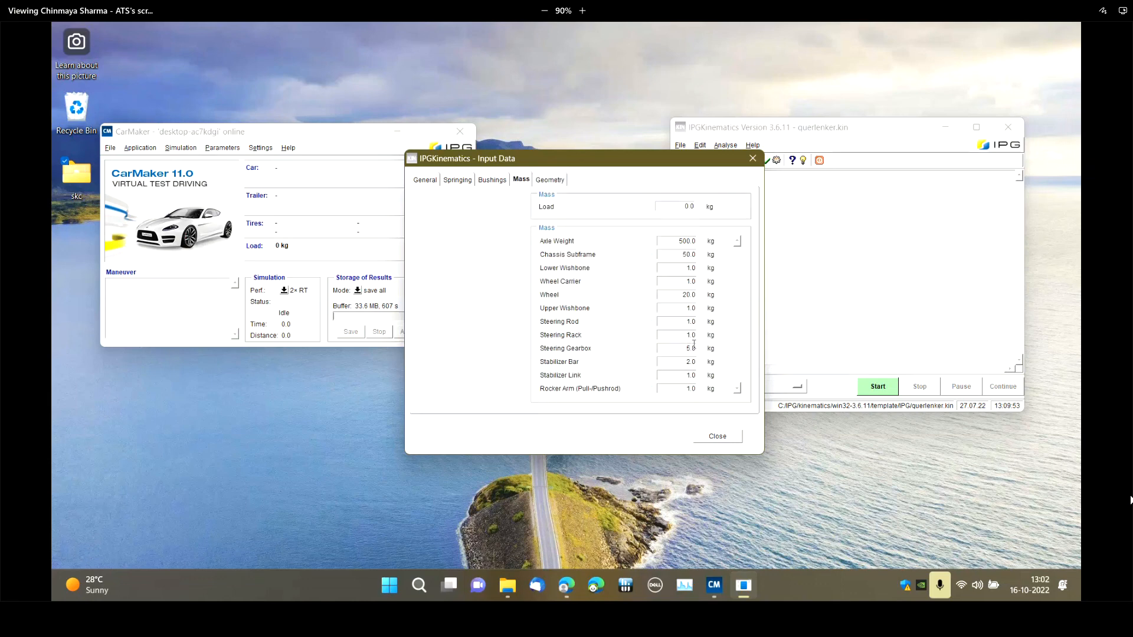
click(493, 180)
Examine the full list of suspension point coordinates in the model's geometry data, from the wheel center to the pull-/pushrod
click(551, 180)
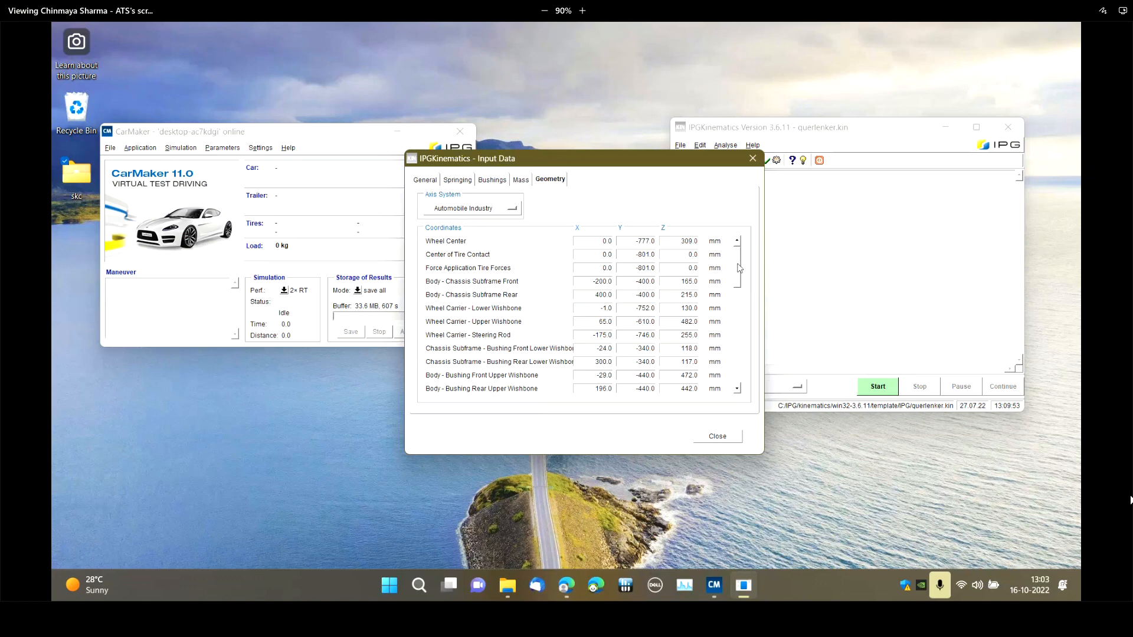
mouse_move(739, 267)
mouse_down()
mouse_move(741, 331)
mouse_move(756, 343)
mouse_move(731, 267)
mouse_up()
scroll(742, 272, down, 1)
scroll(741, 273, down, 3)
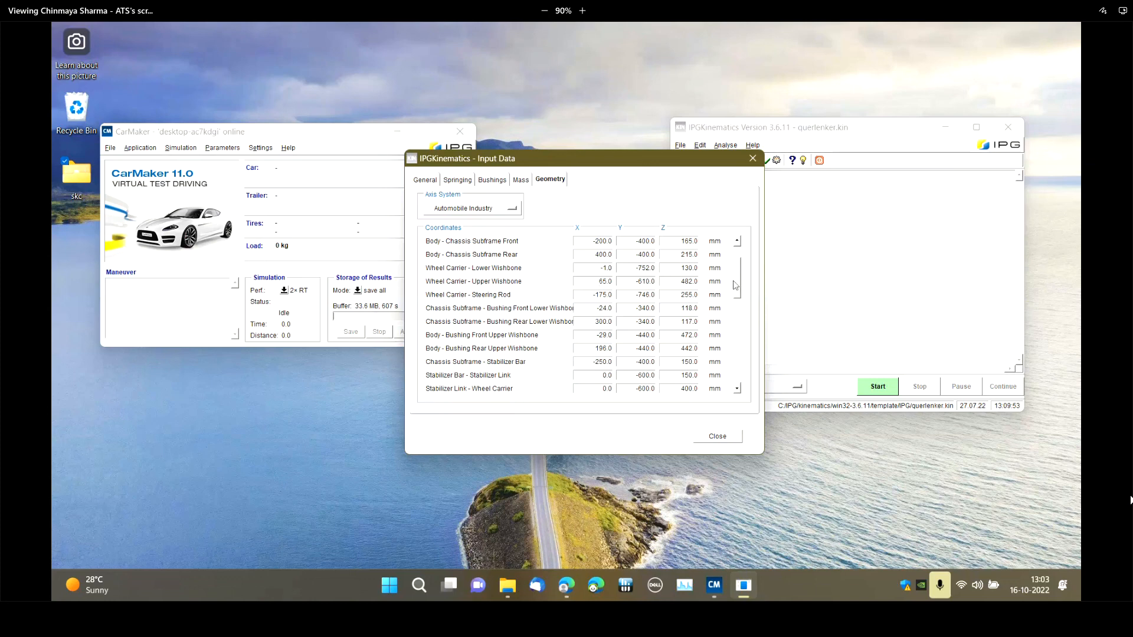
scroll(737, 294, down, 2)
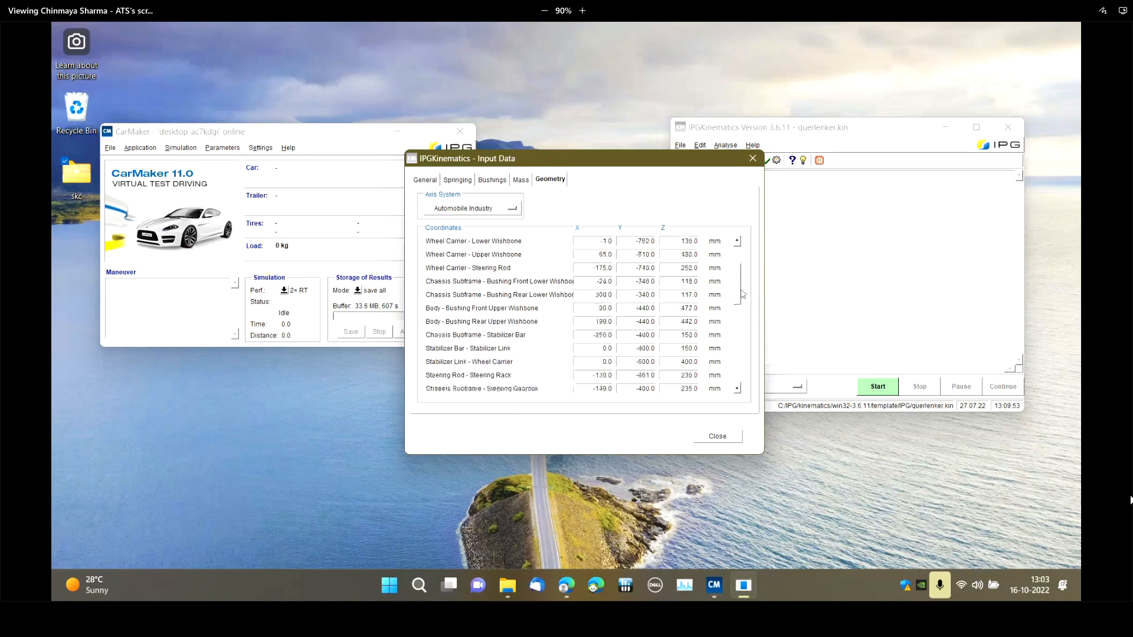
scroll(742, 295, down, 1)
scroll(740, 297, down, 3)
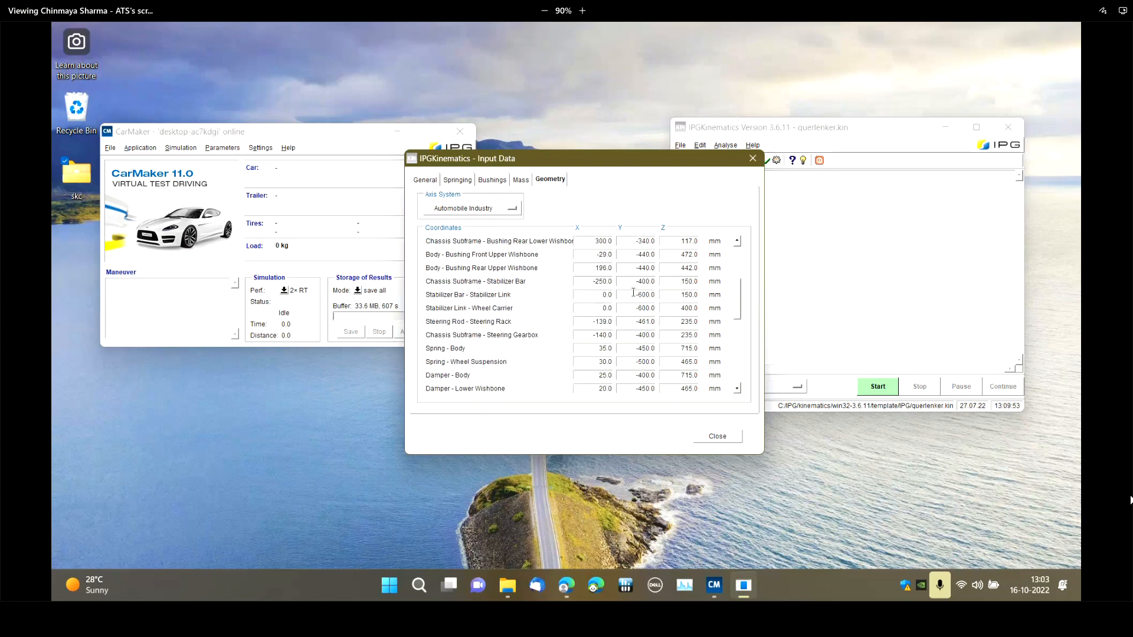
drag(739, 307, 737, 328)
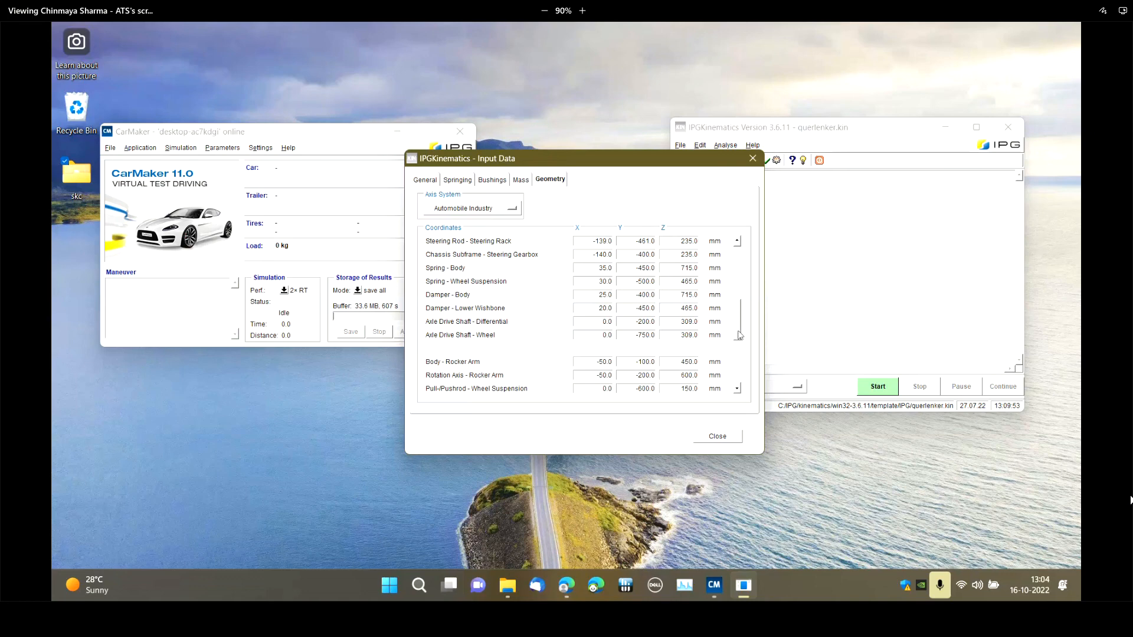
drag(739, 335, 748, 282)
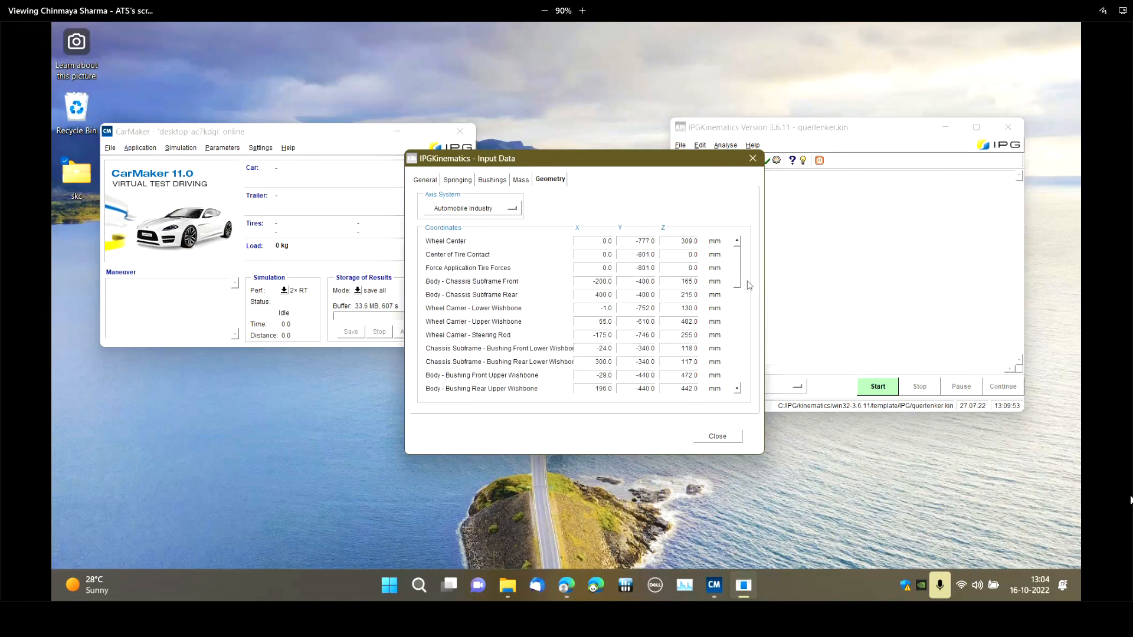
Close the input data and run the kinematics simulation of the double wishbone model
click(717, 437)
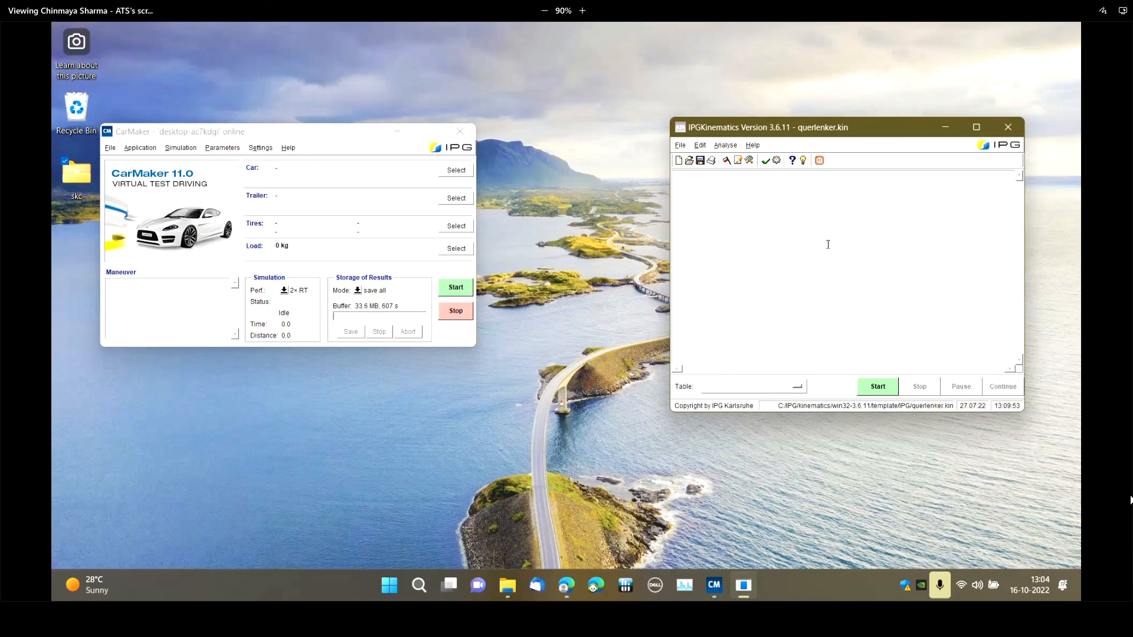
click(888, 389)
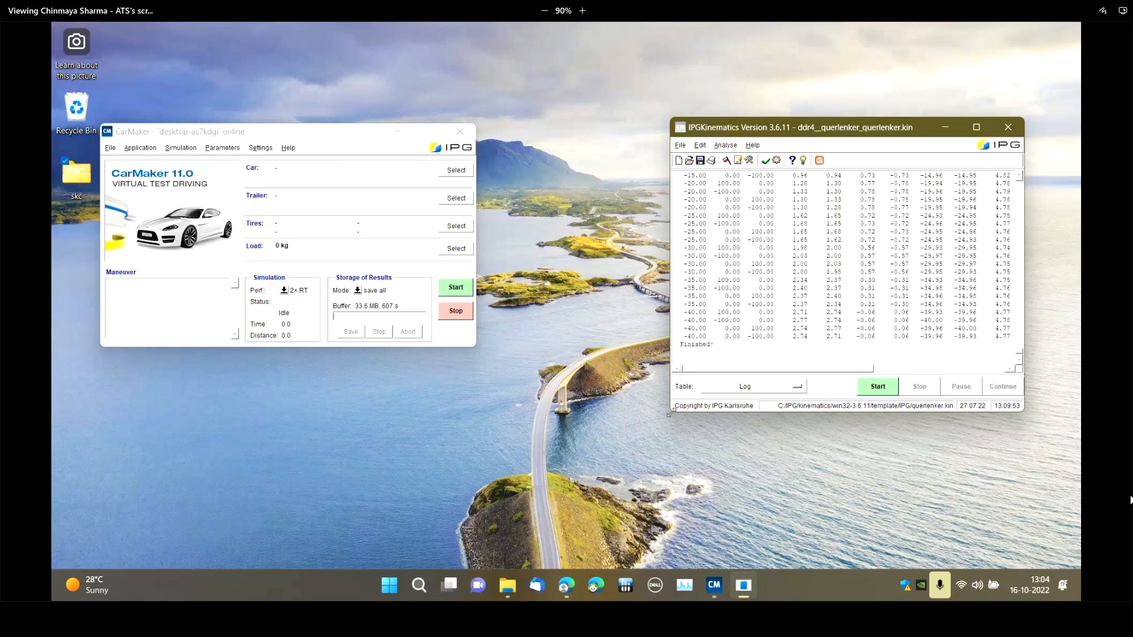
Enlarge the IPGKinematics window and review the compliance tables in the simulation log
drag(669, 414, 443, 521)
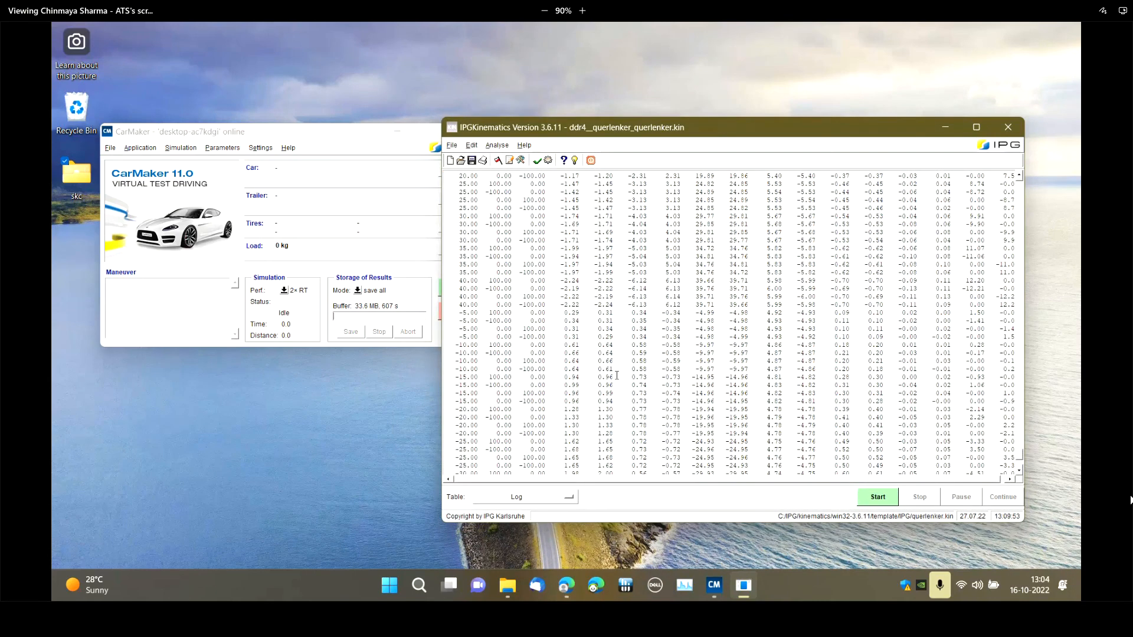
scroll(616, 375, down, 10)
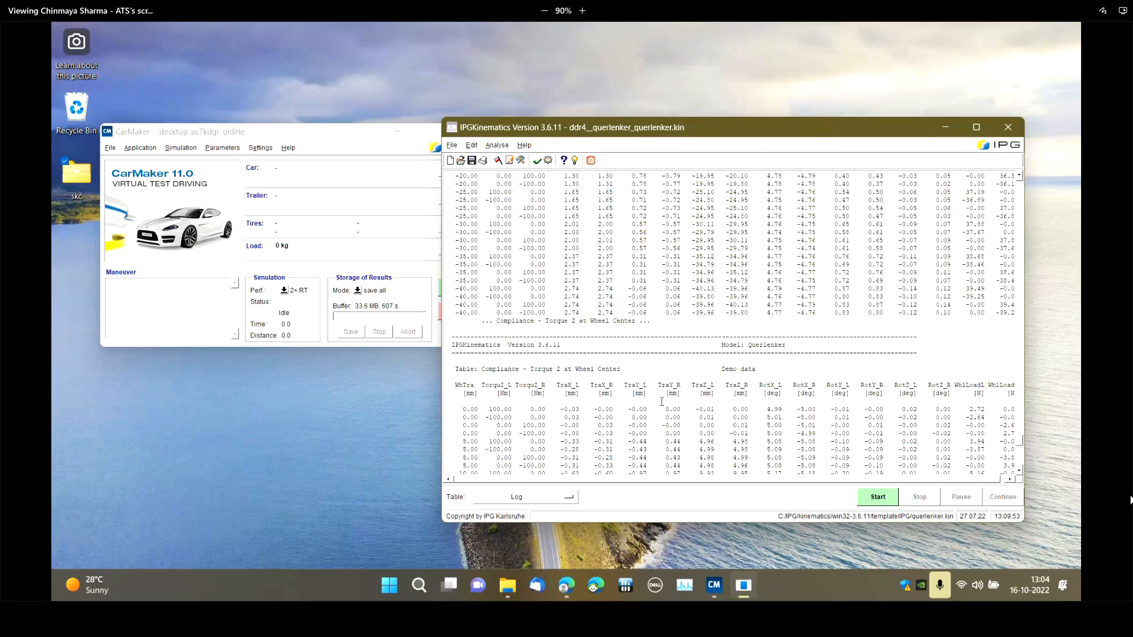
scroll(661, 401, up, 10)
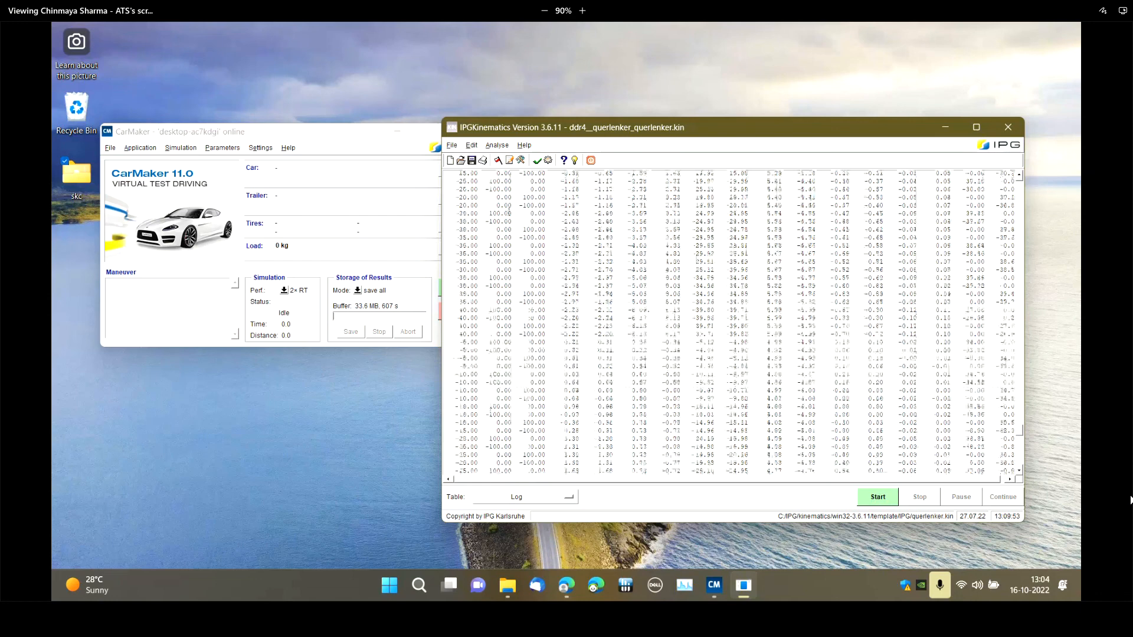
Save the double wishbone model's kinematics files under the name new in the skc folder on the desktop
click(452, 146)
click(471, 181)
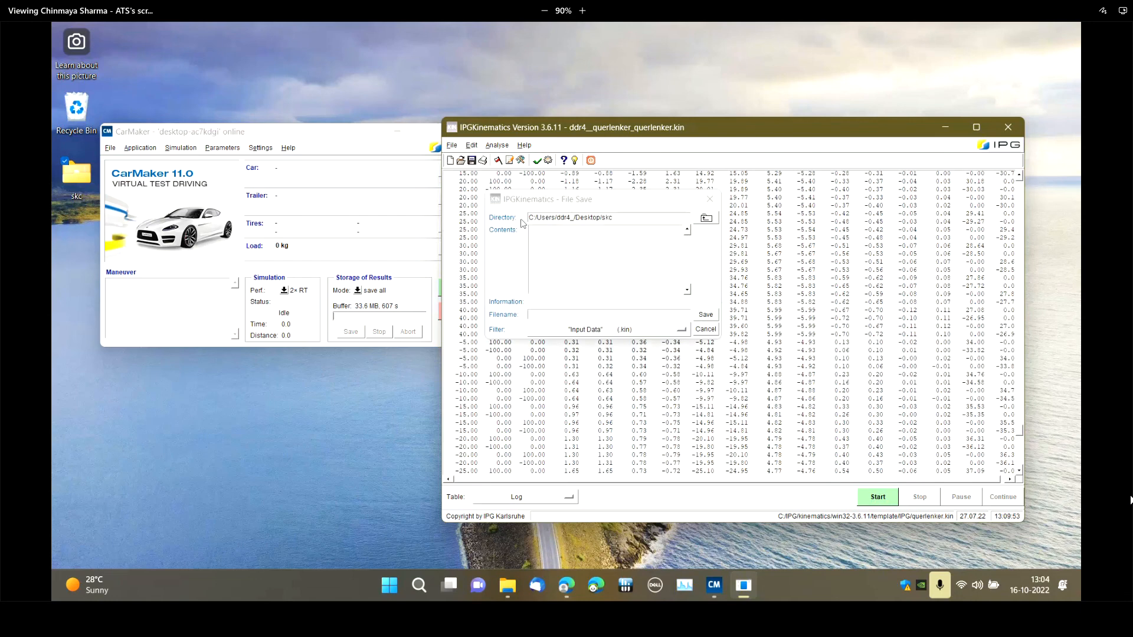
click(575, 315)
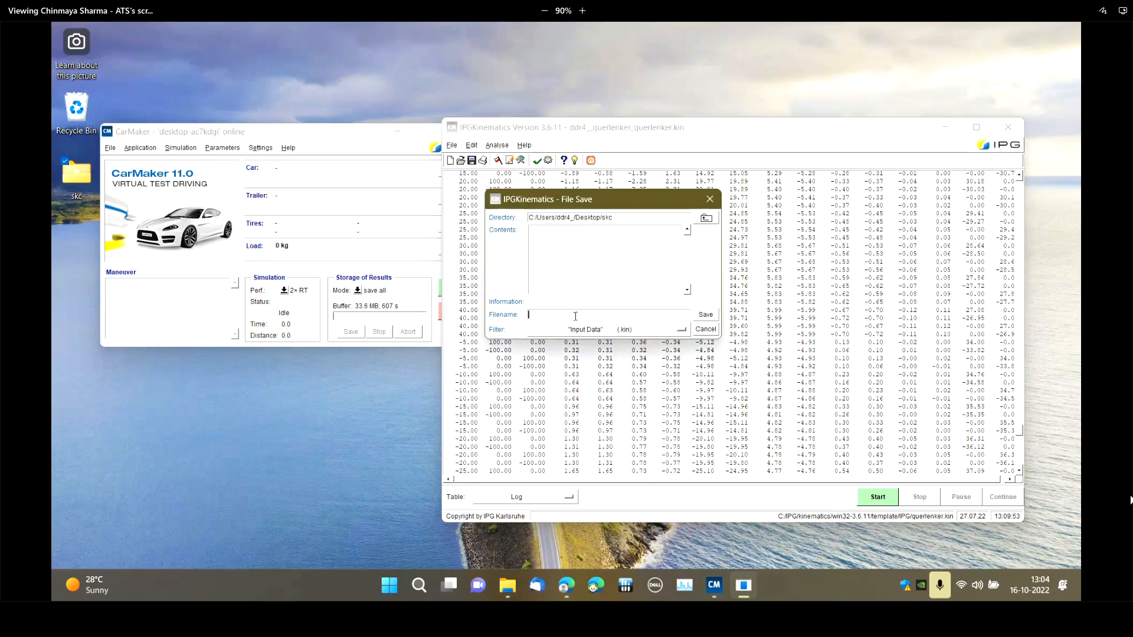
text(new)
click(593, 335)
click(626, 321)
text(new)
click(706, 315)
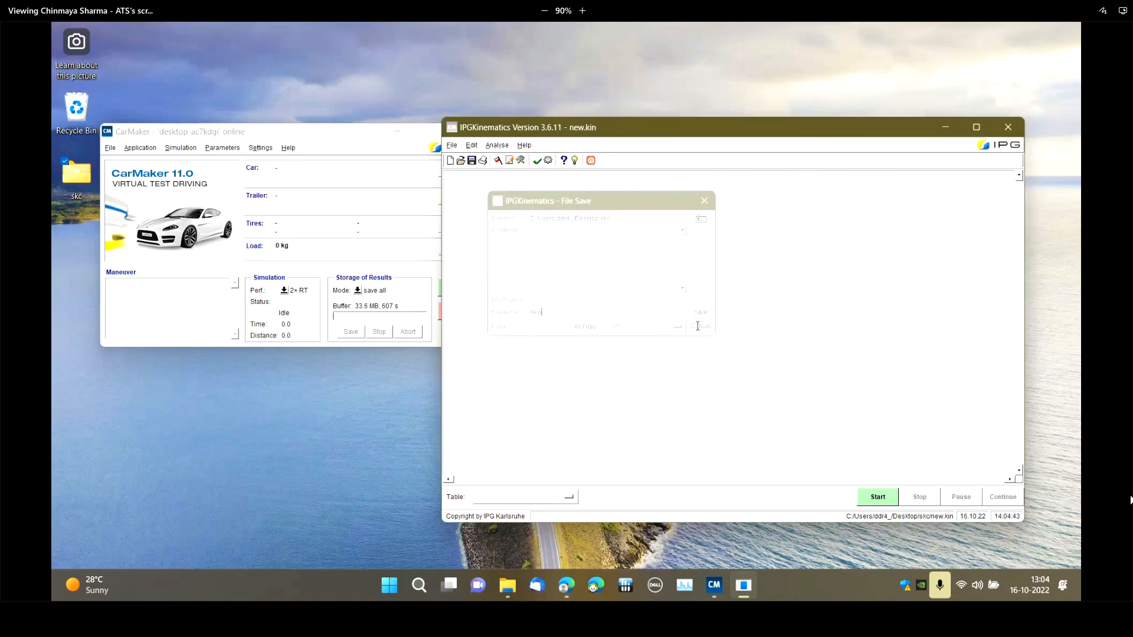
click(451, 146)
click(462, 184)
click(710, 200)
Examine the kinematics output files in the desktop's skc folder, in particular new_front.skc, and minimize the folder
double_click(91, 187)
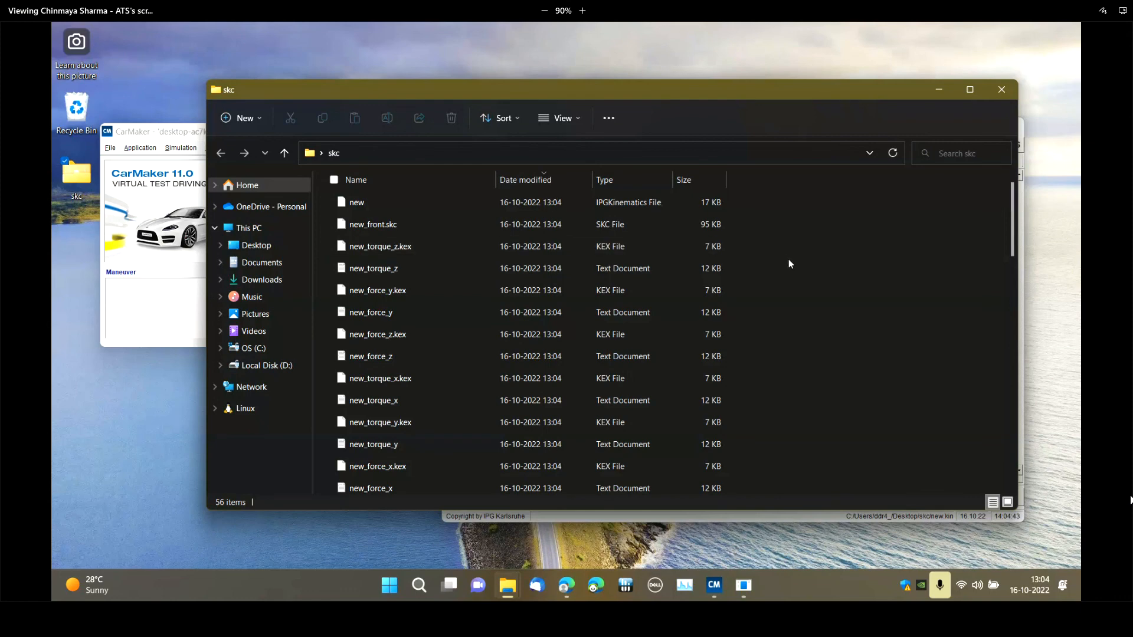
click(547, 228)
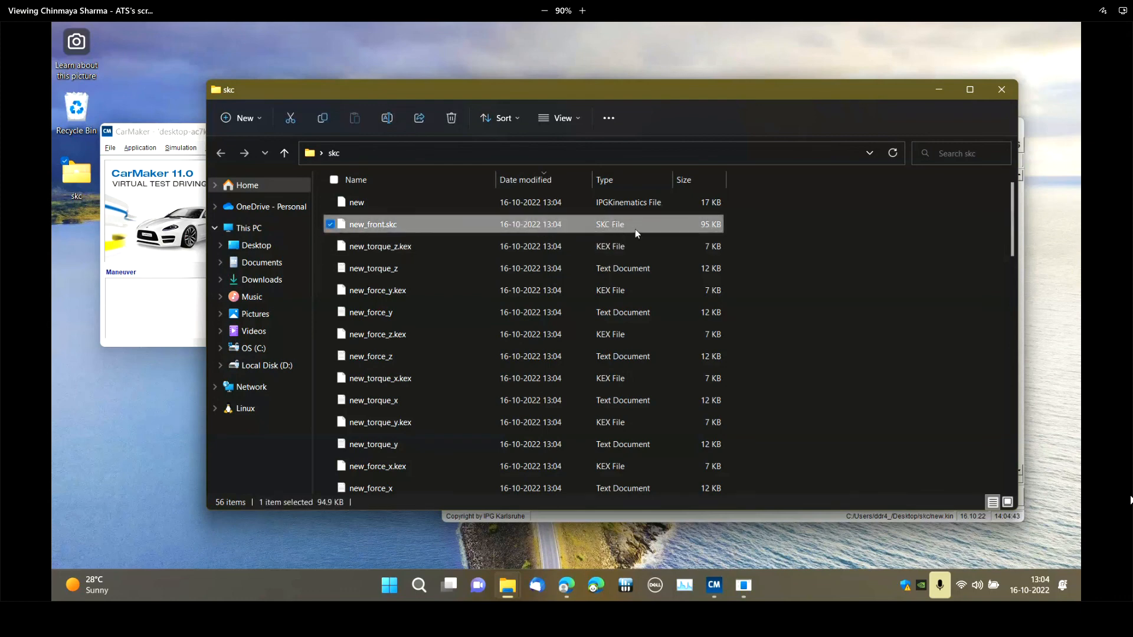
scroll(737, 238, down, 10)
scroll(749, 276, up, 10)
key(super+Up)
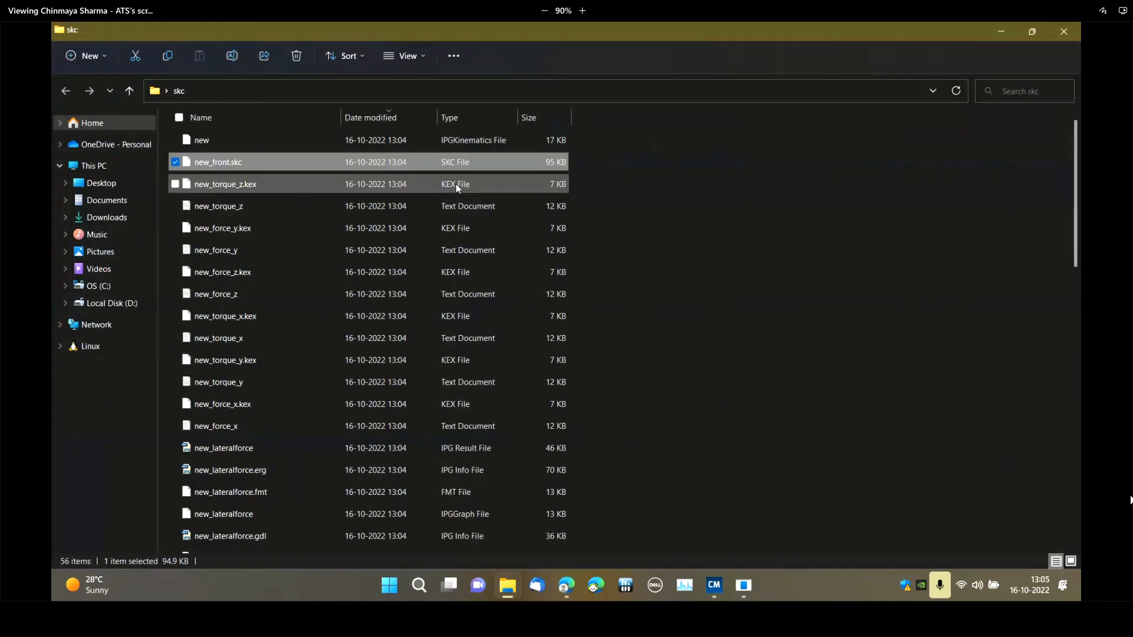
click(996, 30)
Load the DemoCar vehicle from the product examples as the car in CarMaker
click(456, 170)
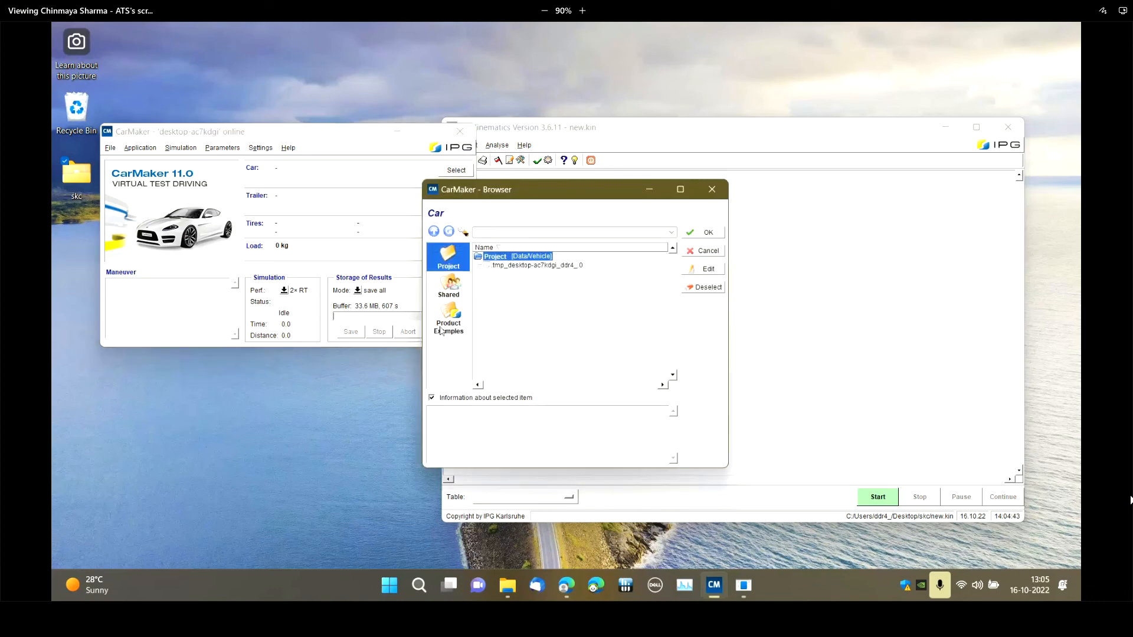
click(446, 318)
double_click(492, 266)
scroll(524, 303, down, 5)
scroll(530, 336, down, 8)
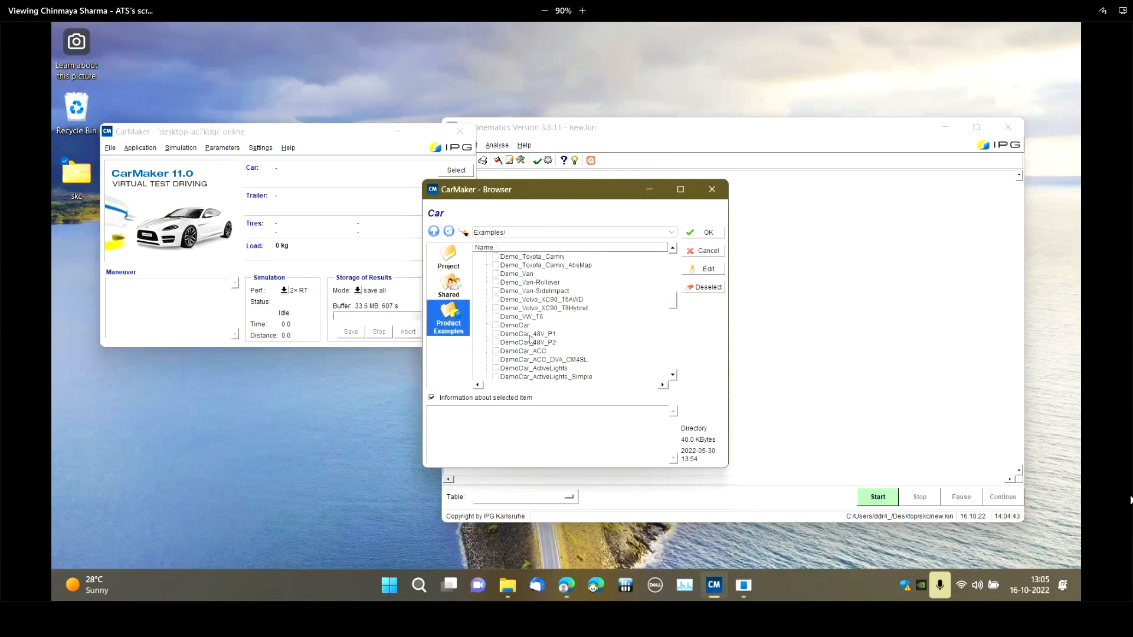
click(515, 291)
click(708, 233)
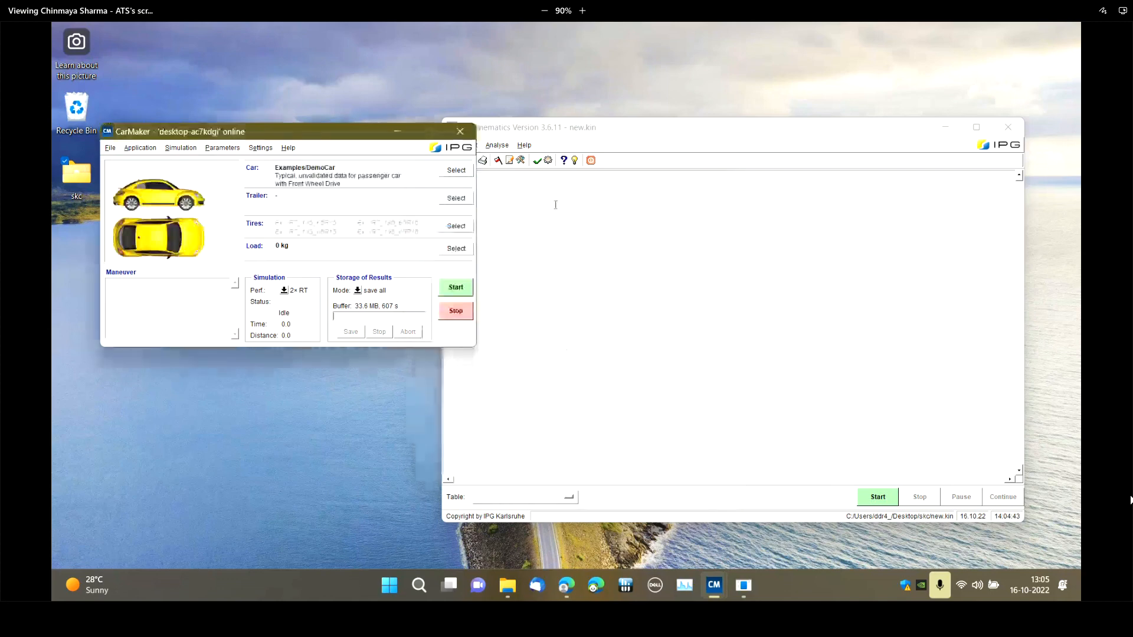
Open the DemoCar's vehicle data set and show the kinematics settings of the front suspension
double_click(415, 185)
drag(295, 155, 667, 143)
click(593, 192)
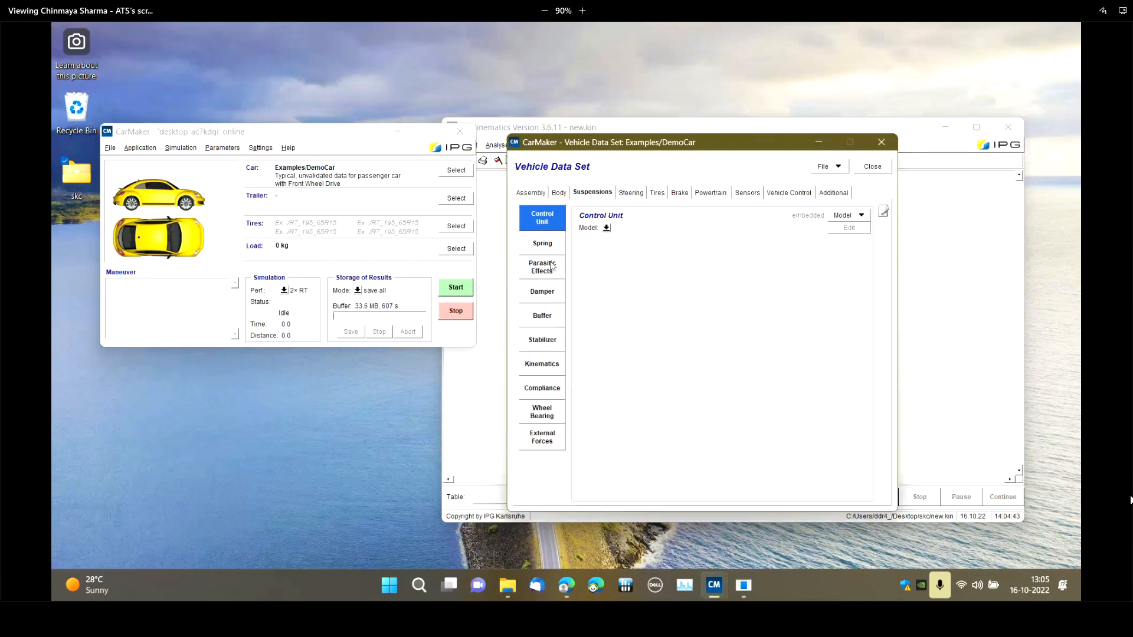
click(541, 364)
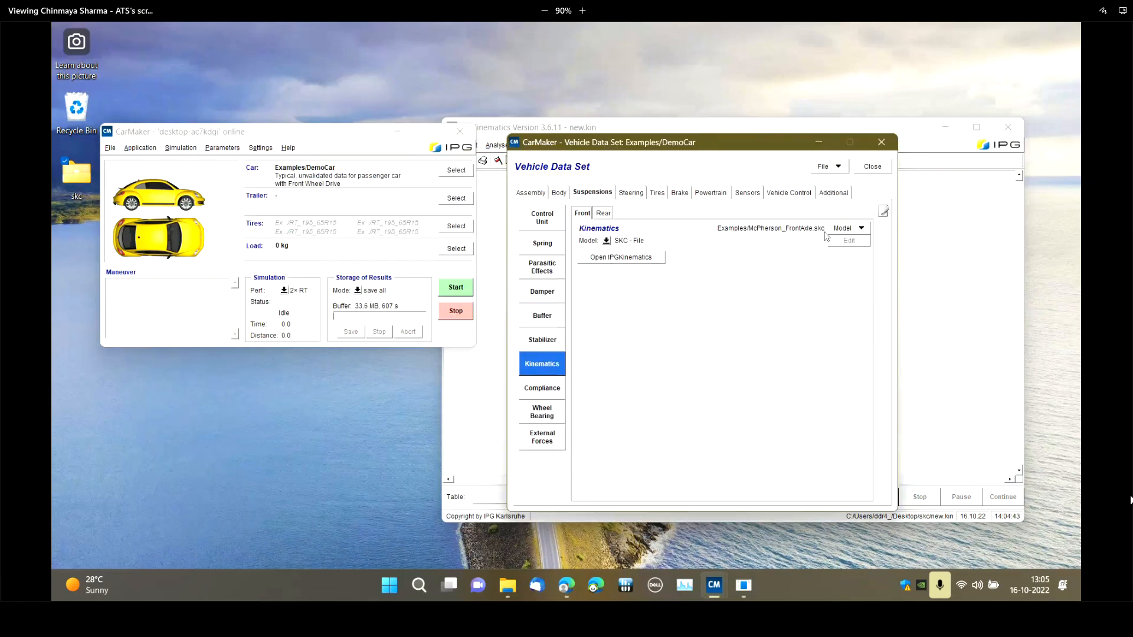
Copy new_front.skc from the skc folder into the project's Data/Chassis folder and assign it as the front suspension's kinematics file
click(836, 231)
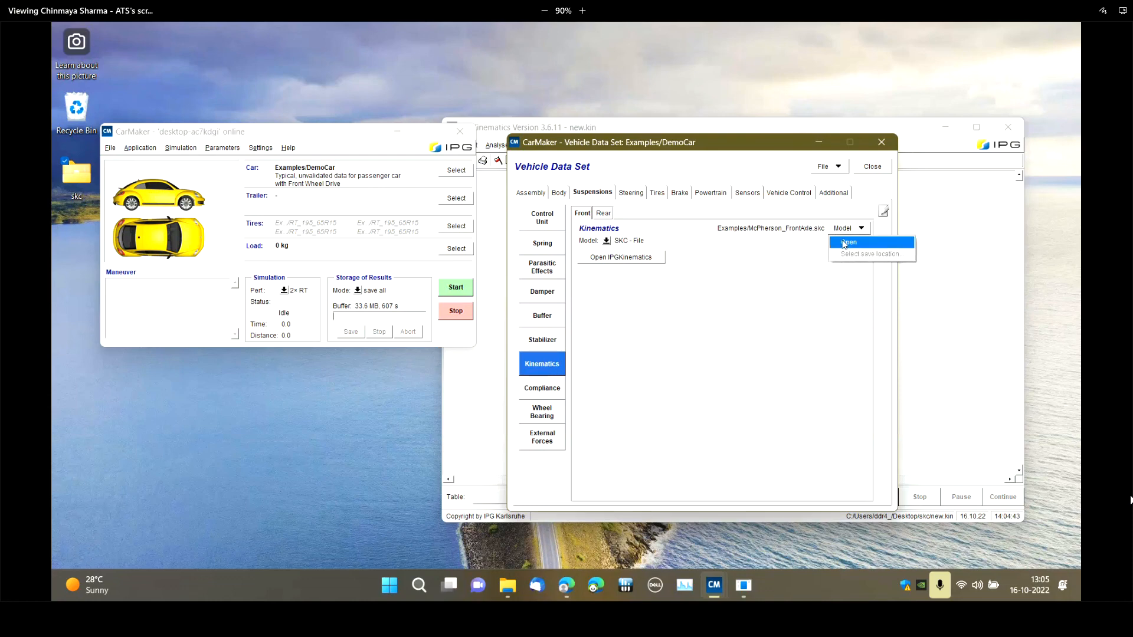
click(844, 243)
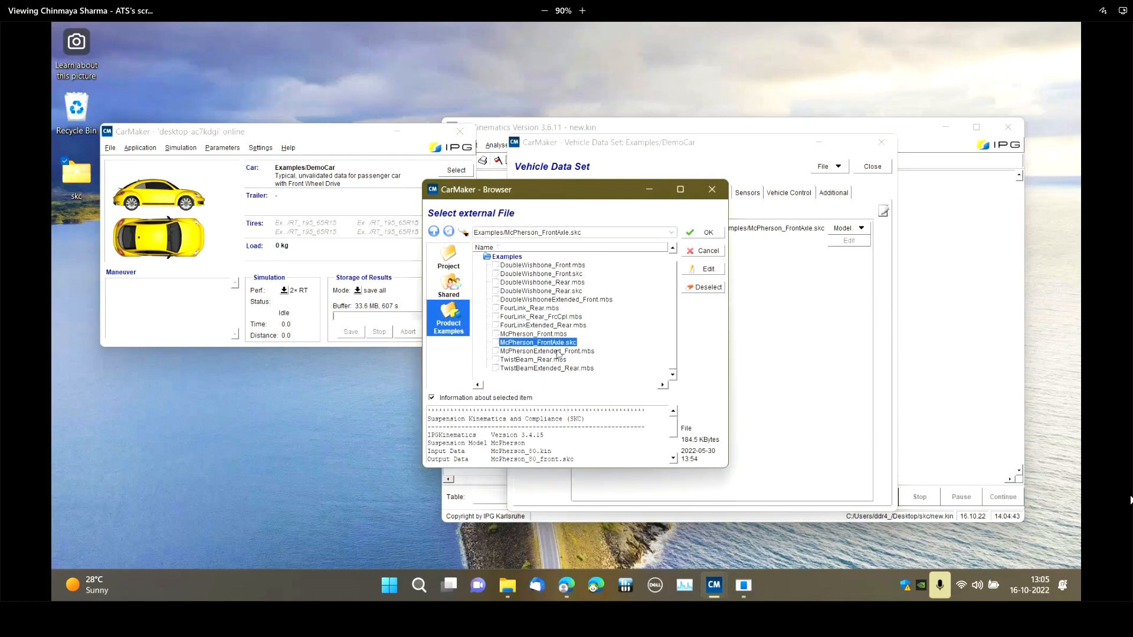
click(448, 257)
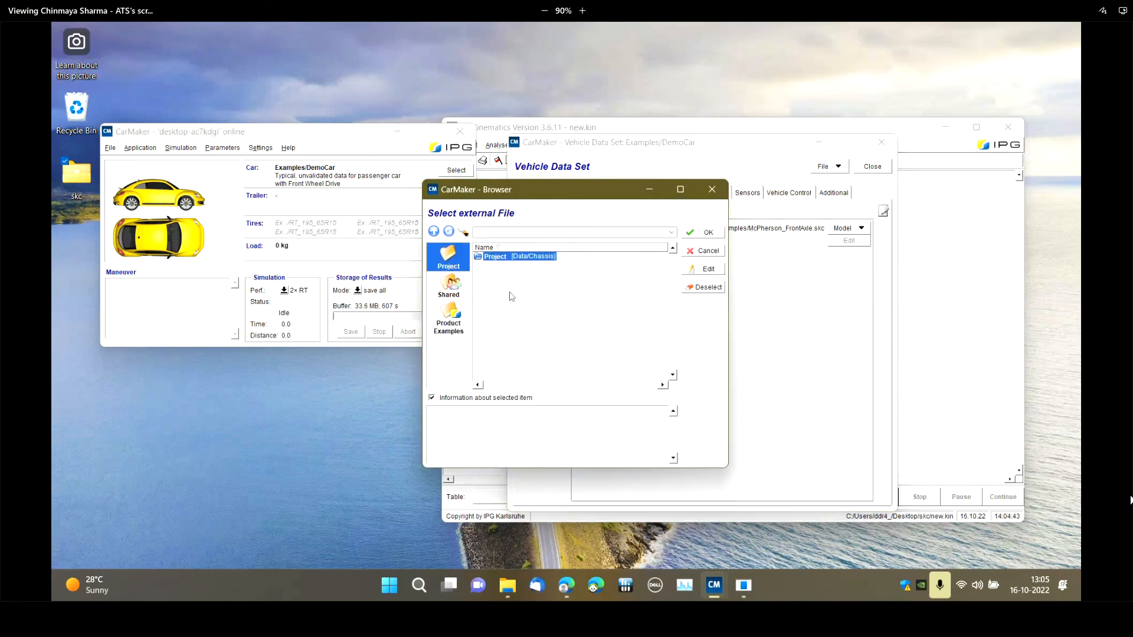
double_click(75, 184)
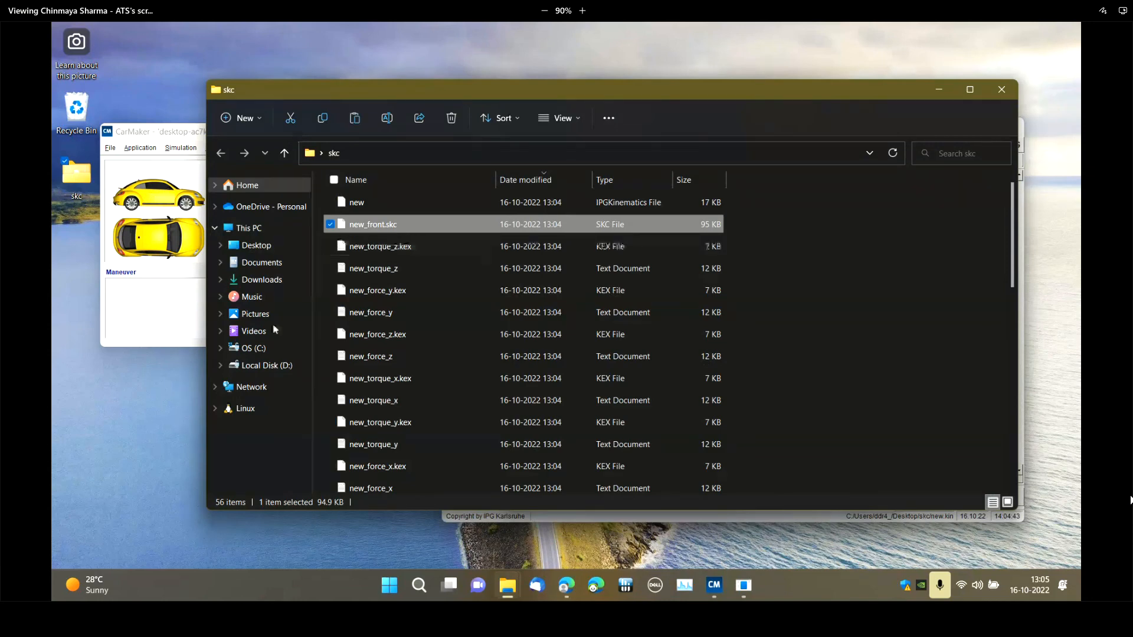
click(938, 91)
click(575, 371)
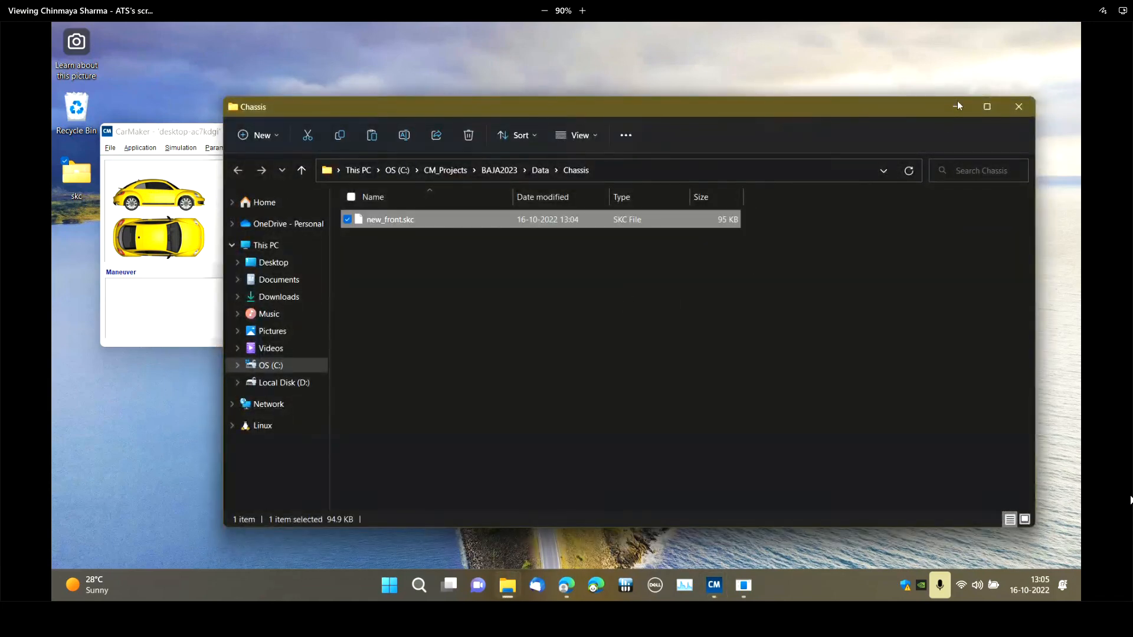
click(957, 105)
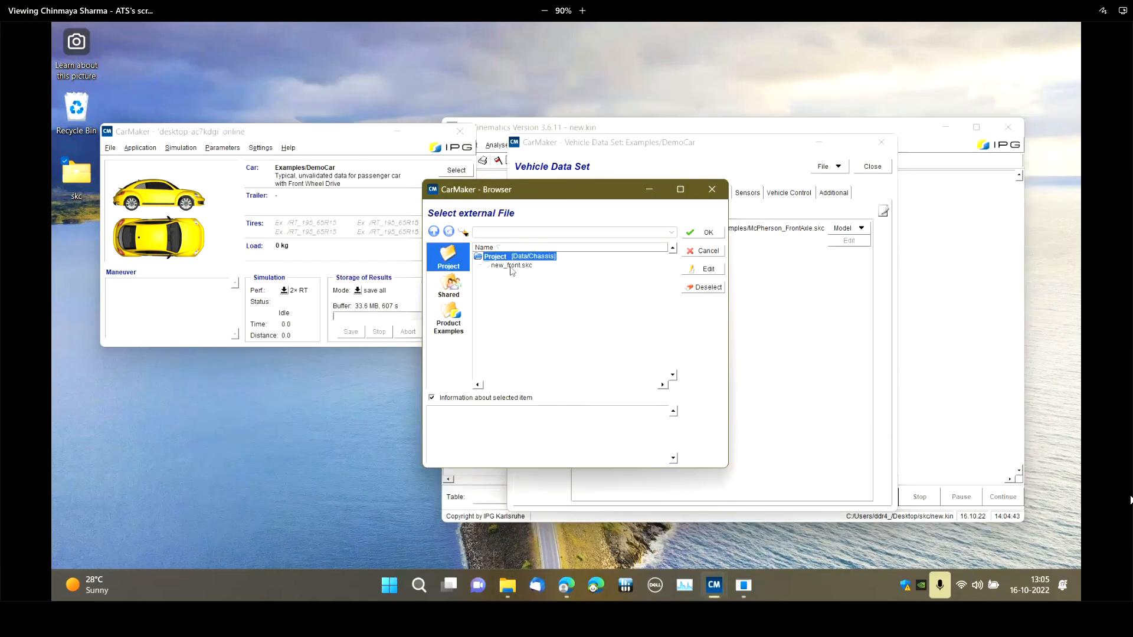
click(709, 233)
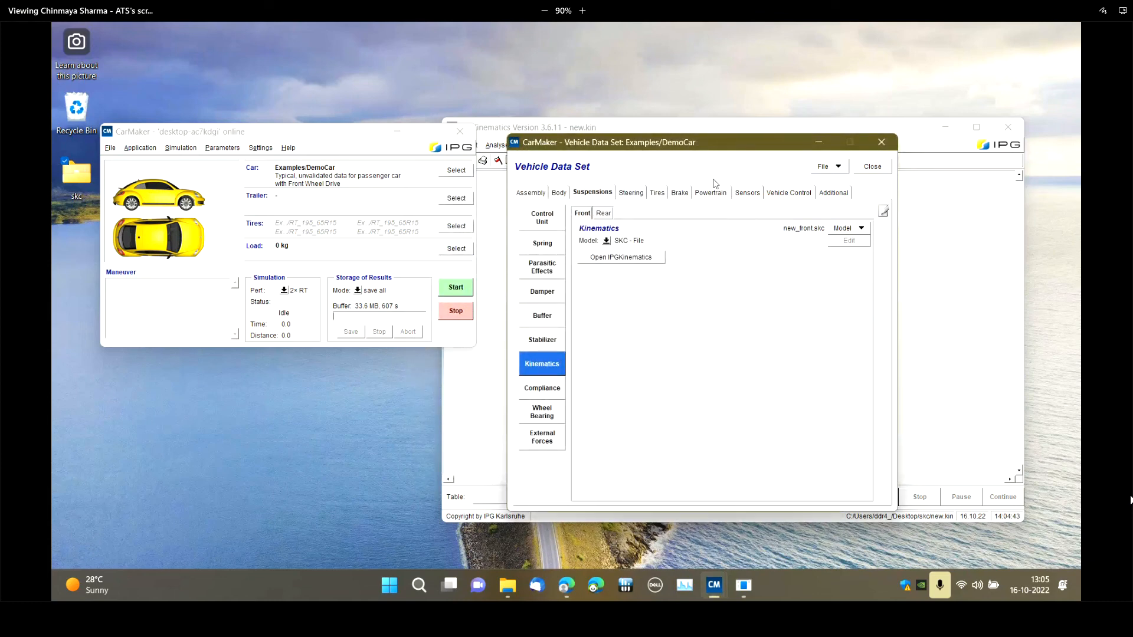
Close the DemoCar's vehicle data set
click(319, 130)
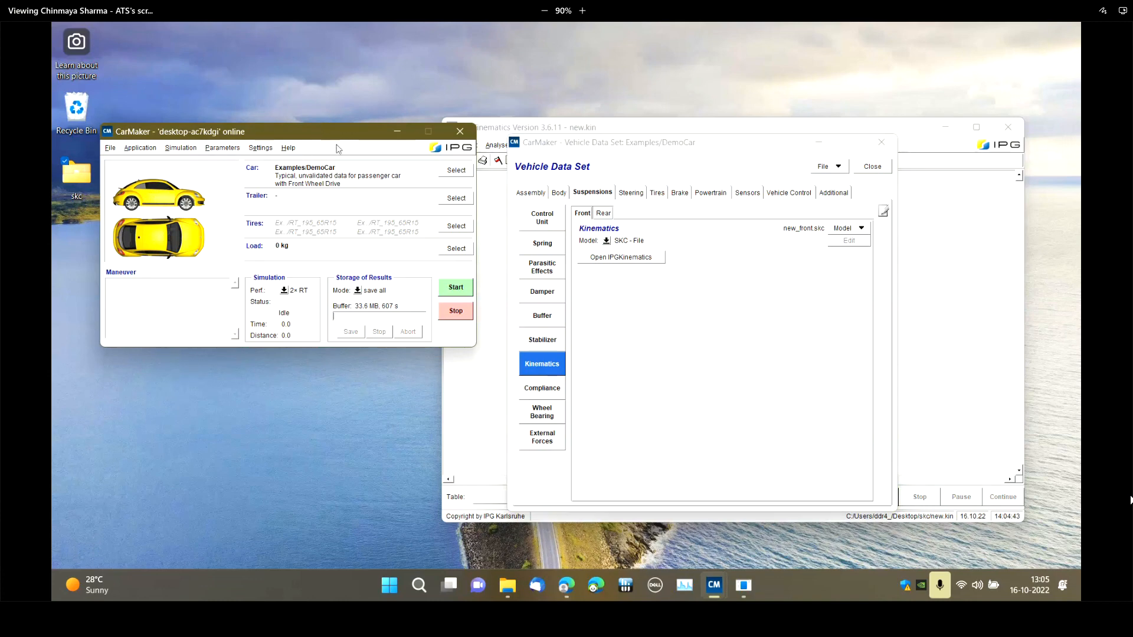
click(706, 149)
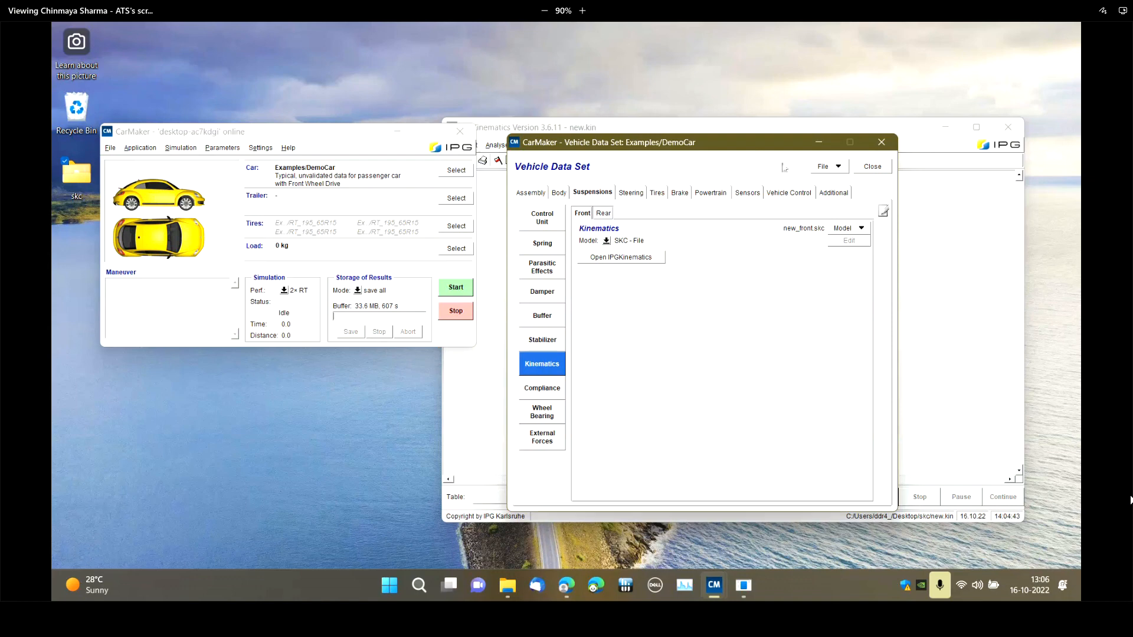
click(872, 169)
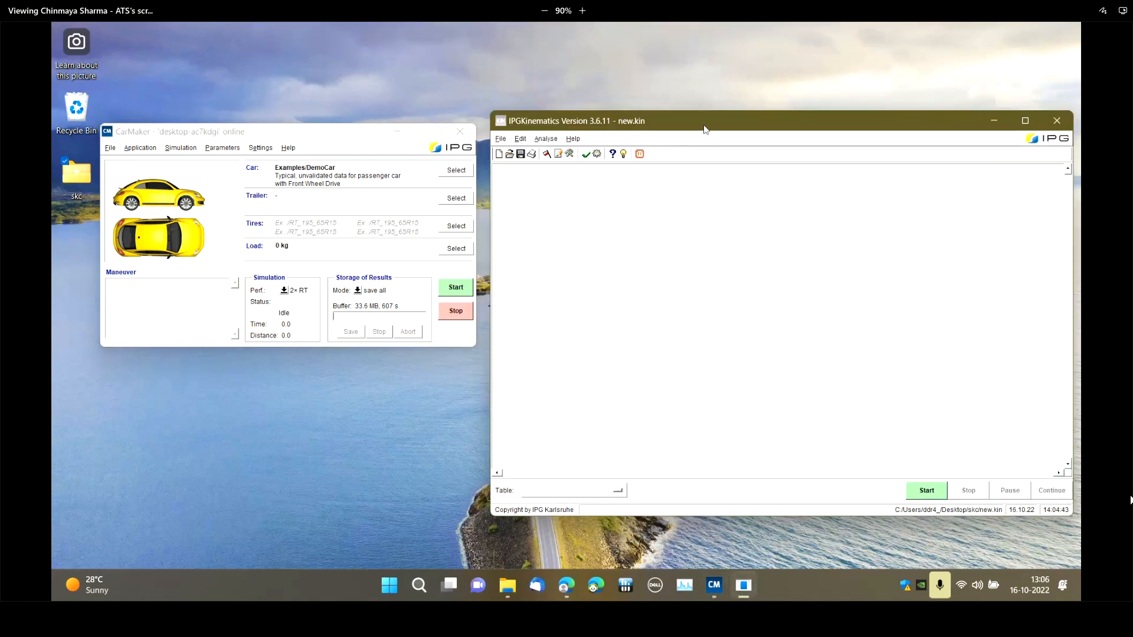
drag(704, 125, 697, 114)
drag(312, 130, 310, 178)
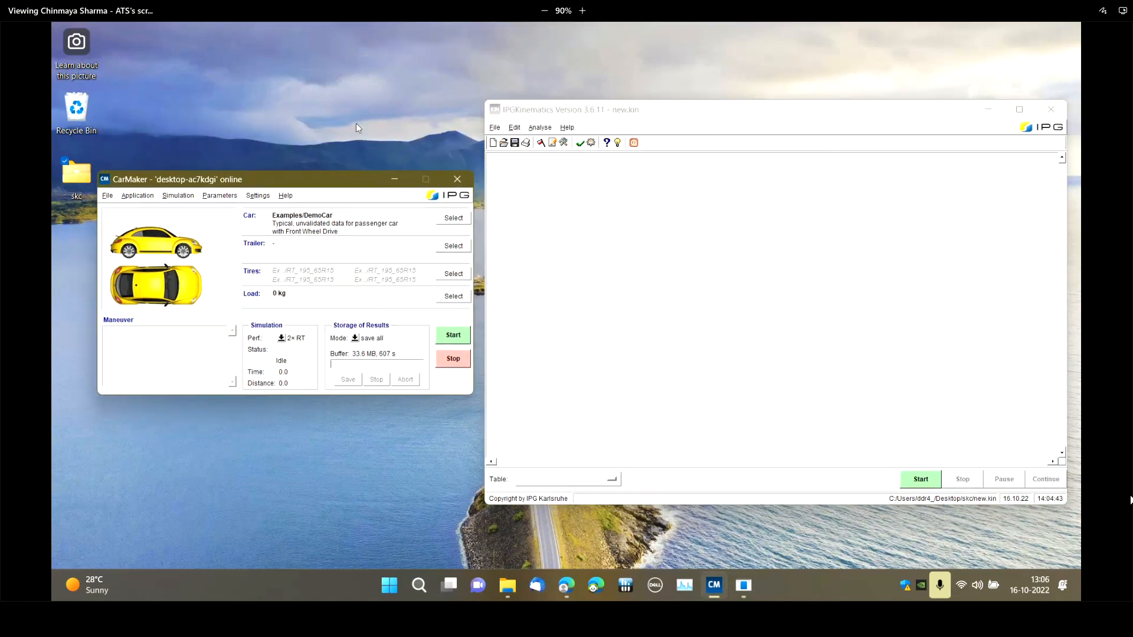
right_click(356, 128)
click(330, 197)
click(664, 106)
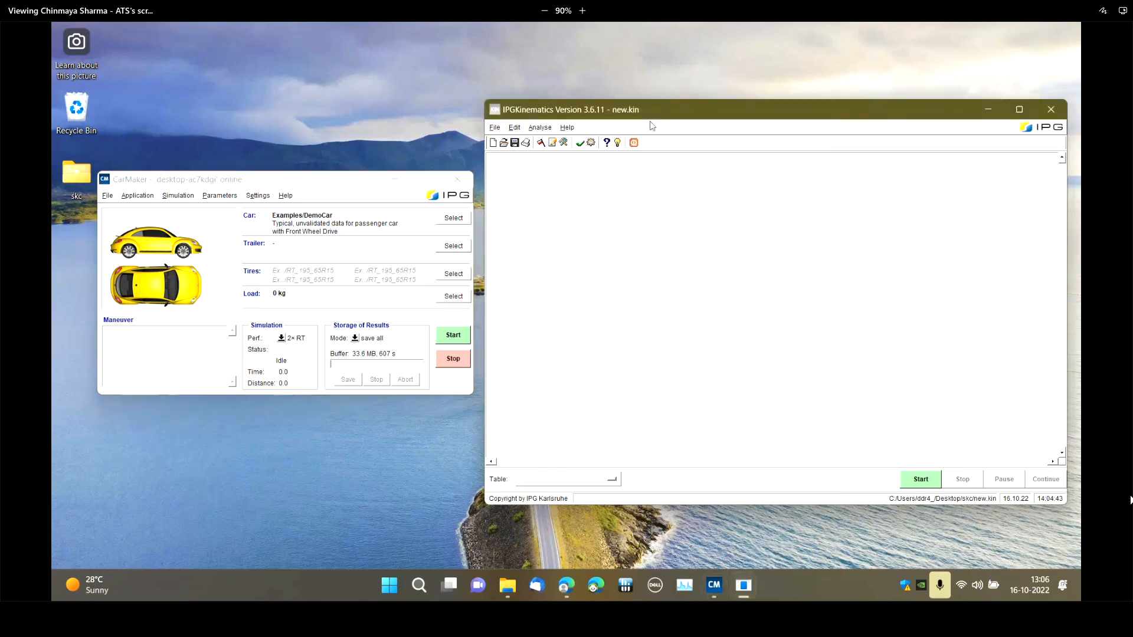
click(933, 353)
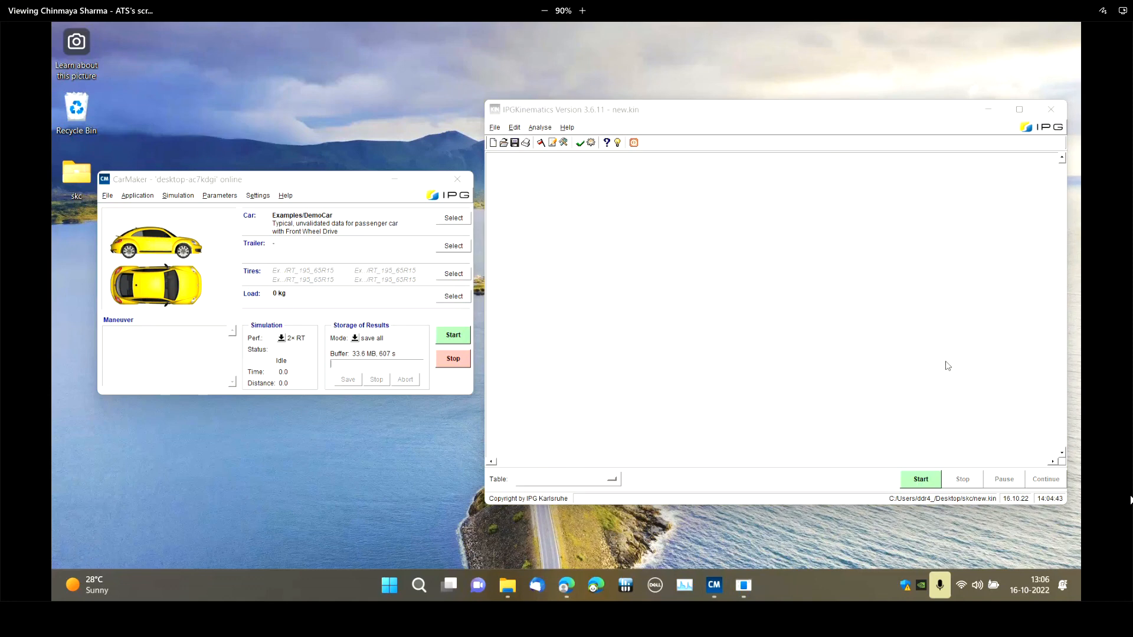
click(959, 442)
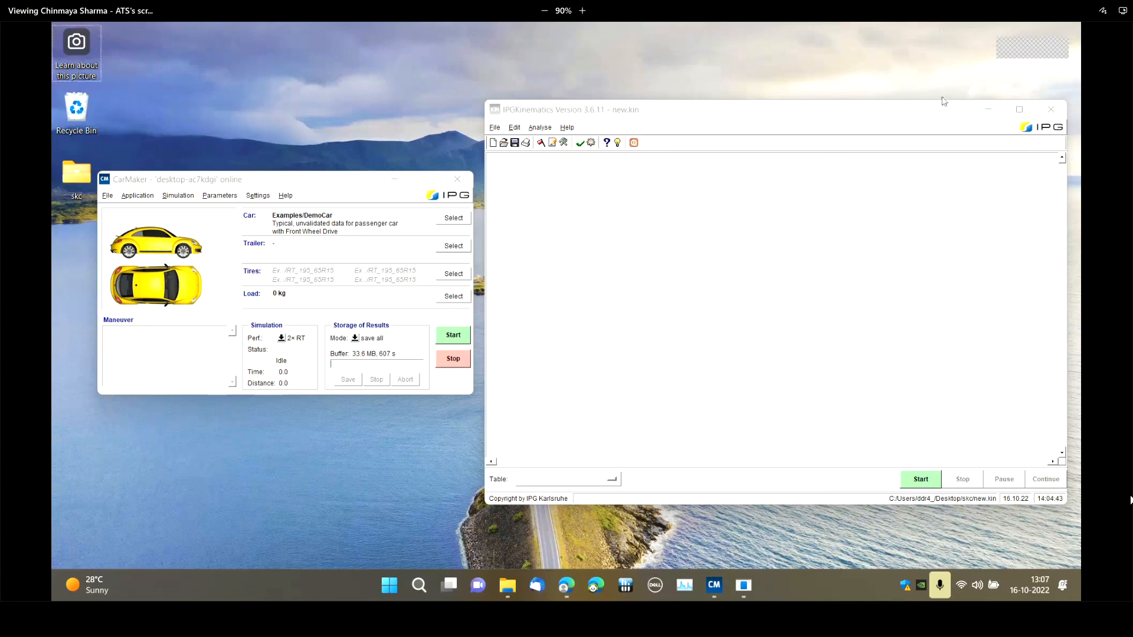
click(865, 124)
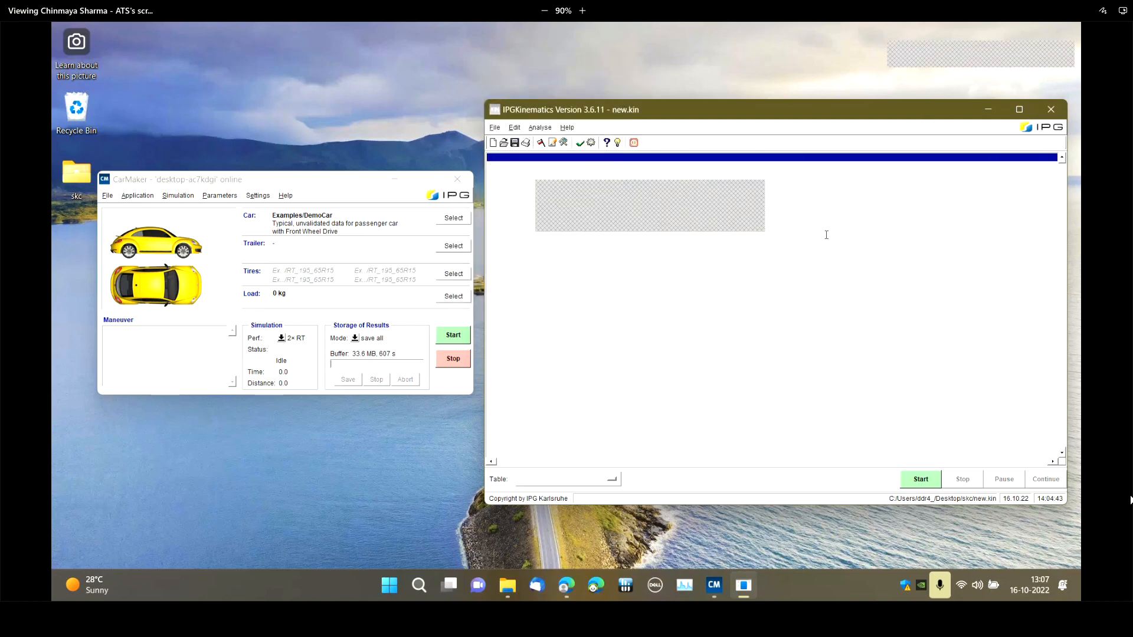
click(376, 440)
drag(951, 116, 949, 127)
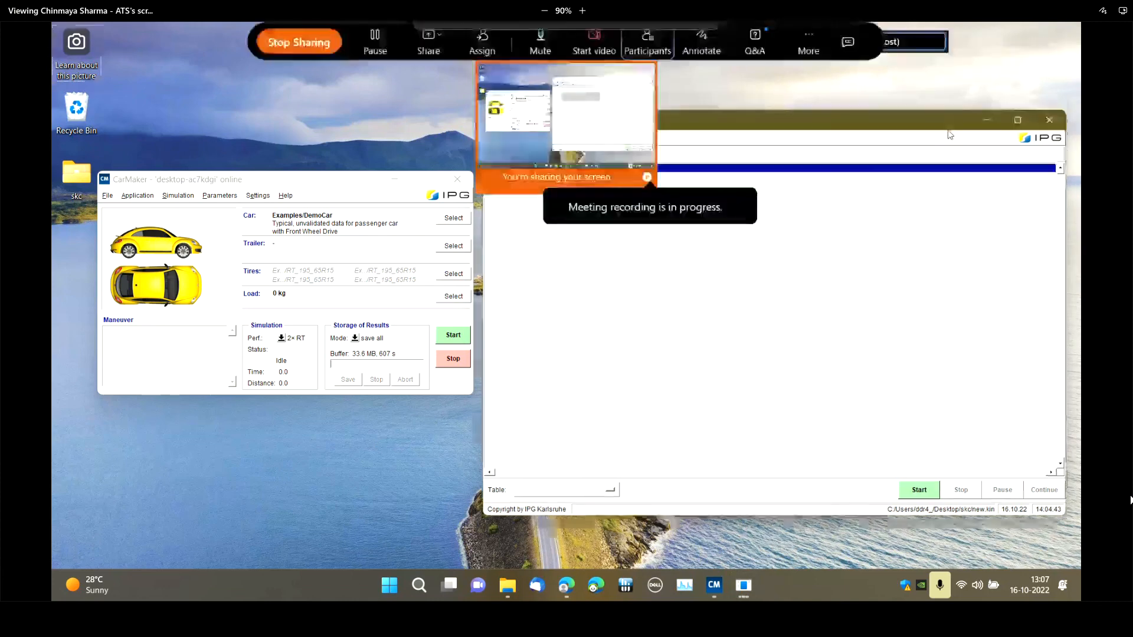